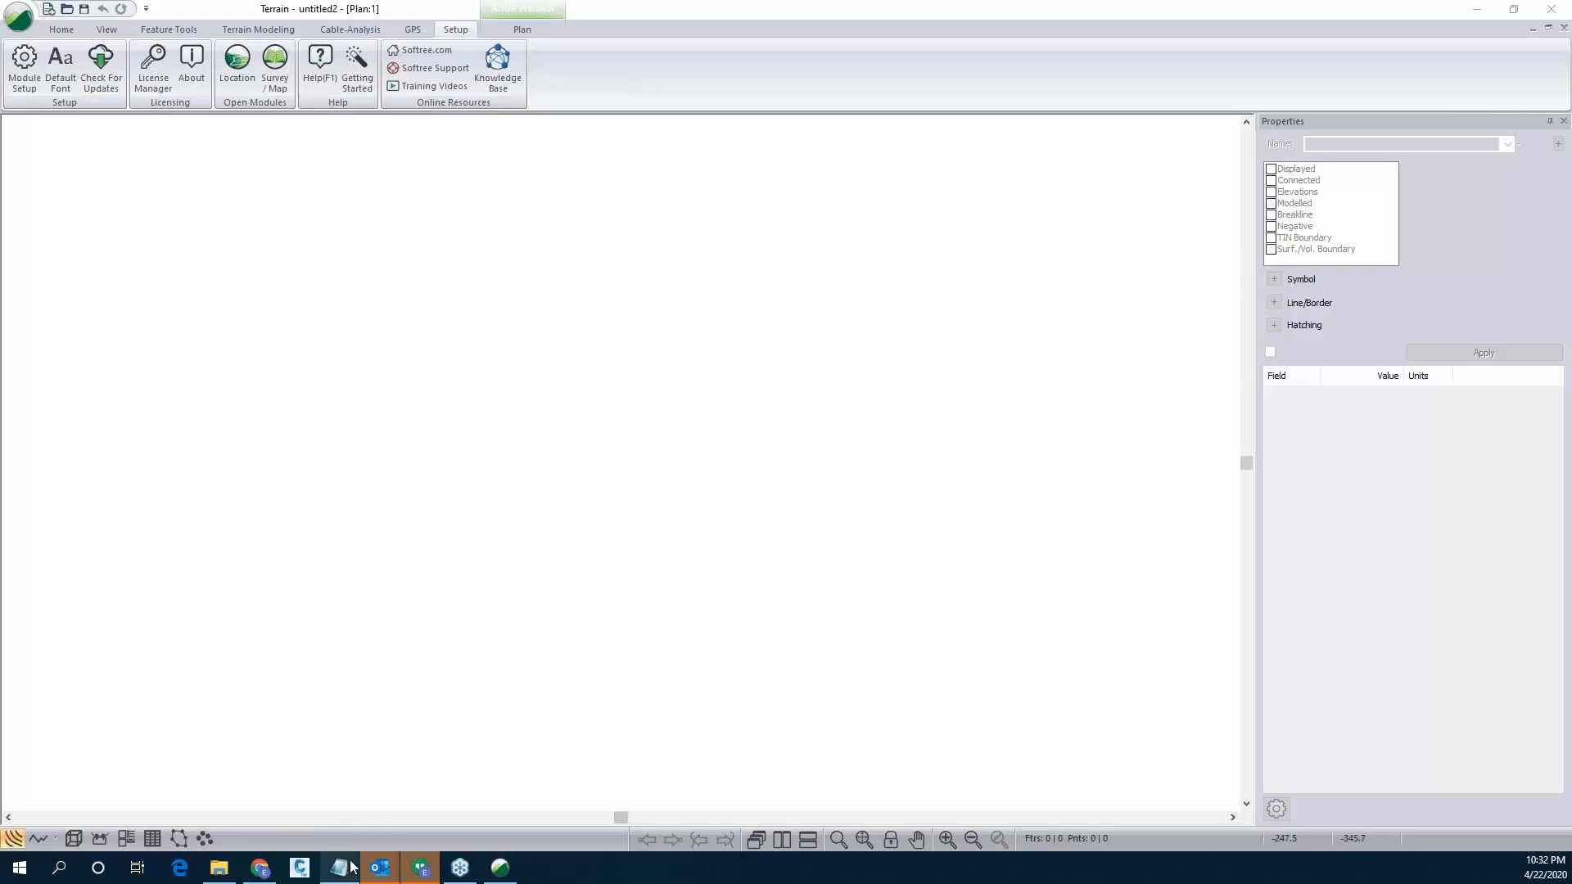
Review the coordinate and code columns of Washout.asc in Notepad, then close the file.
mouse_move(352, 866)
drag(0, 103, 570, 168)
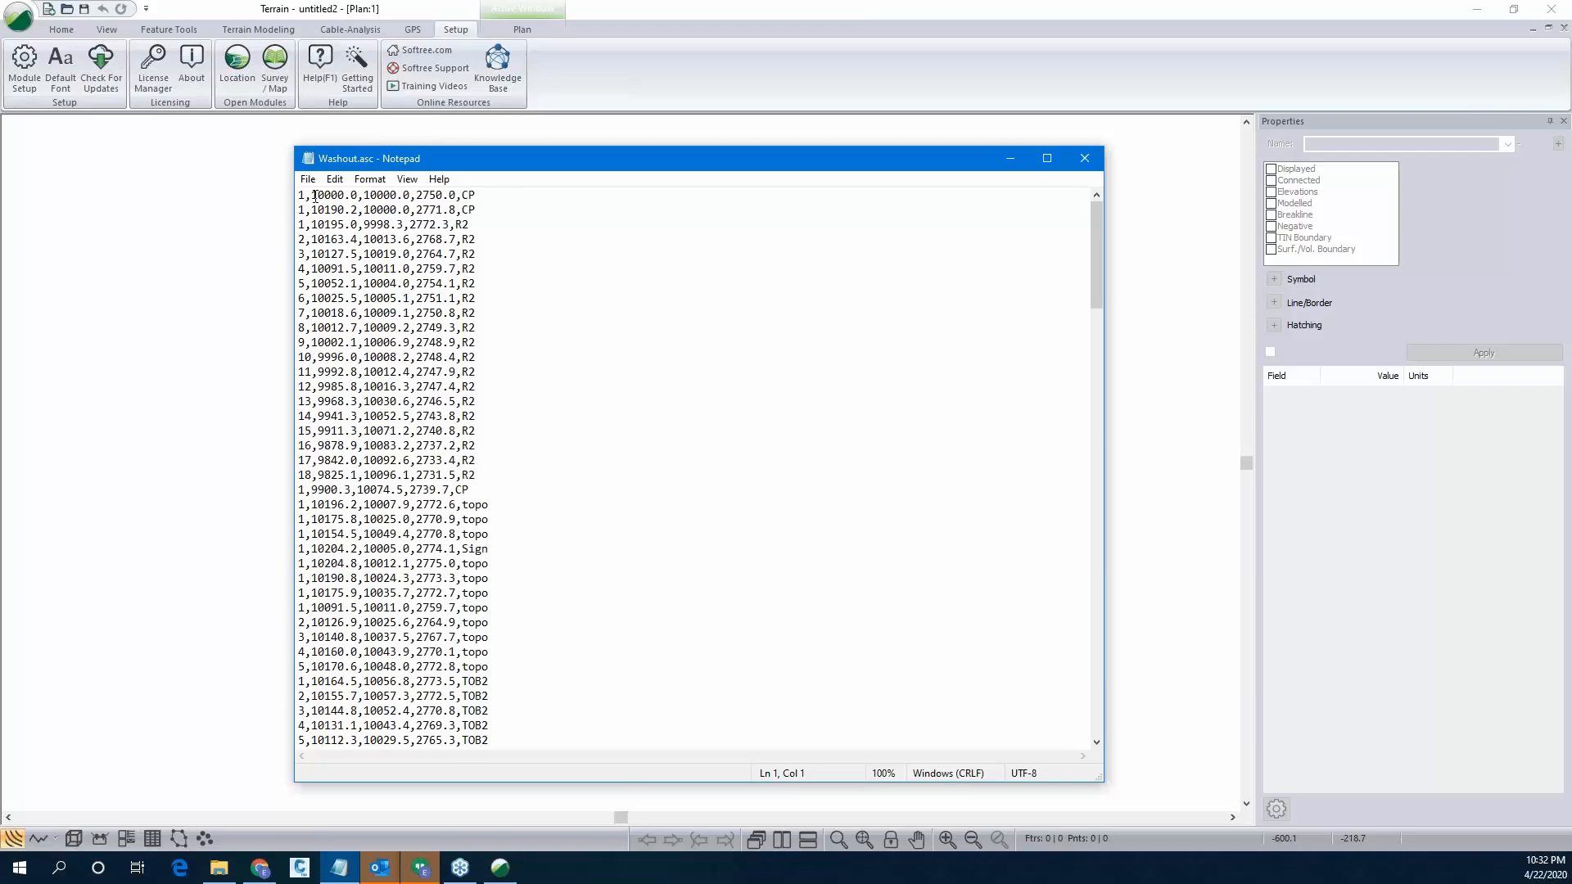
drag(315, 195, 428, 533)
click(579, 532)
click(1086, 160)
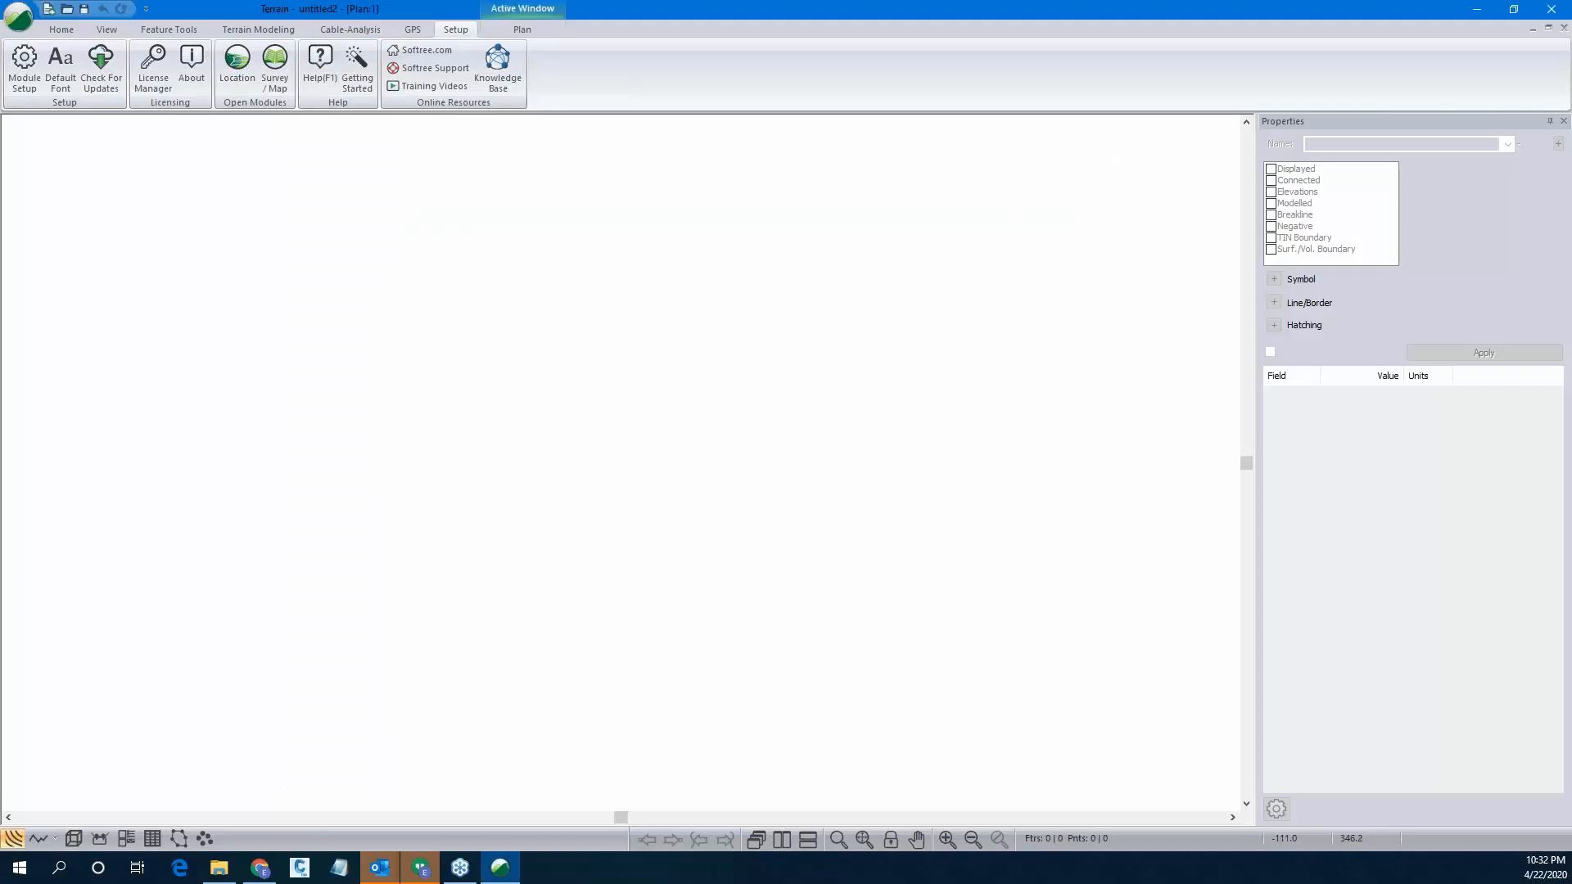
Open Washout.asc from the Washout folder in Terrain, with the file filter set to All Supported Files.
click(18, 15)
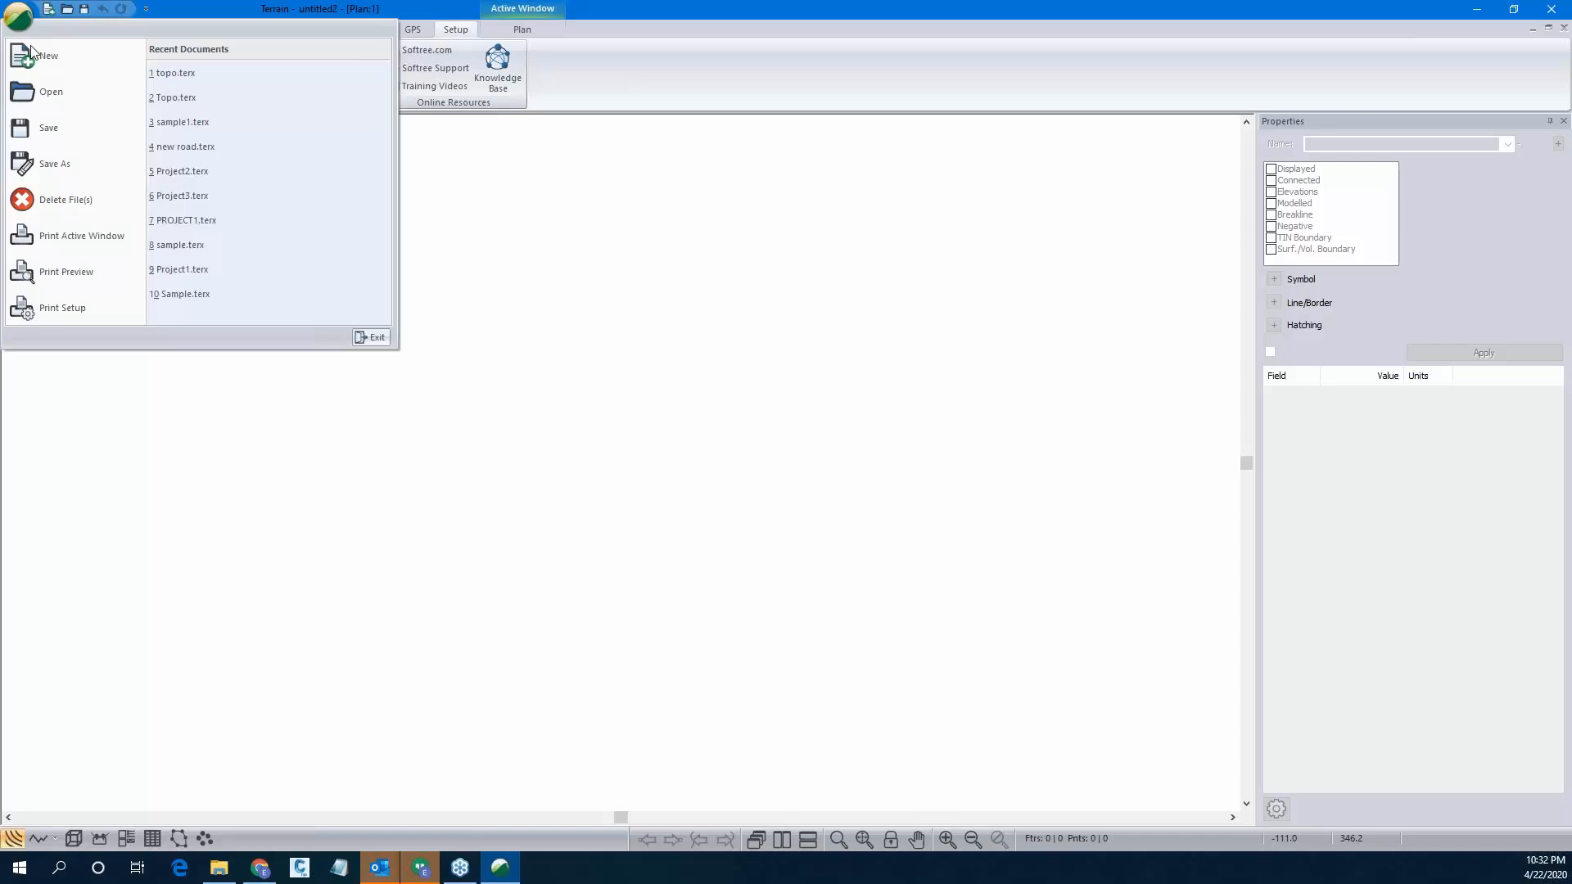
click(42, 90)
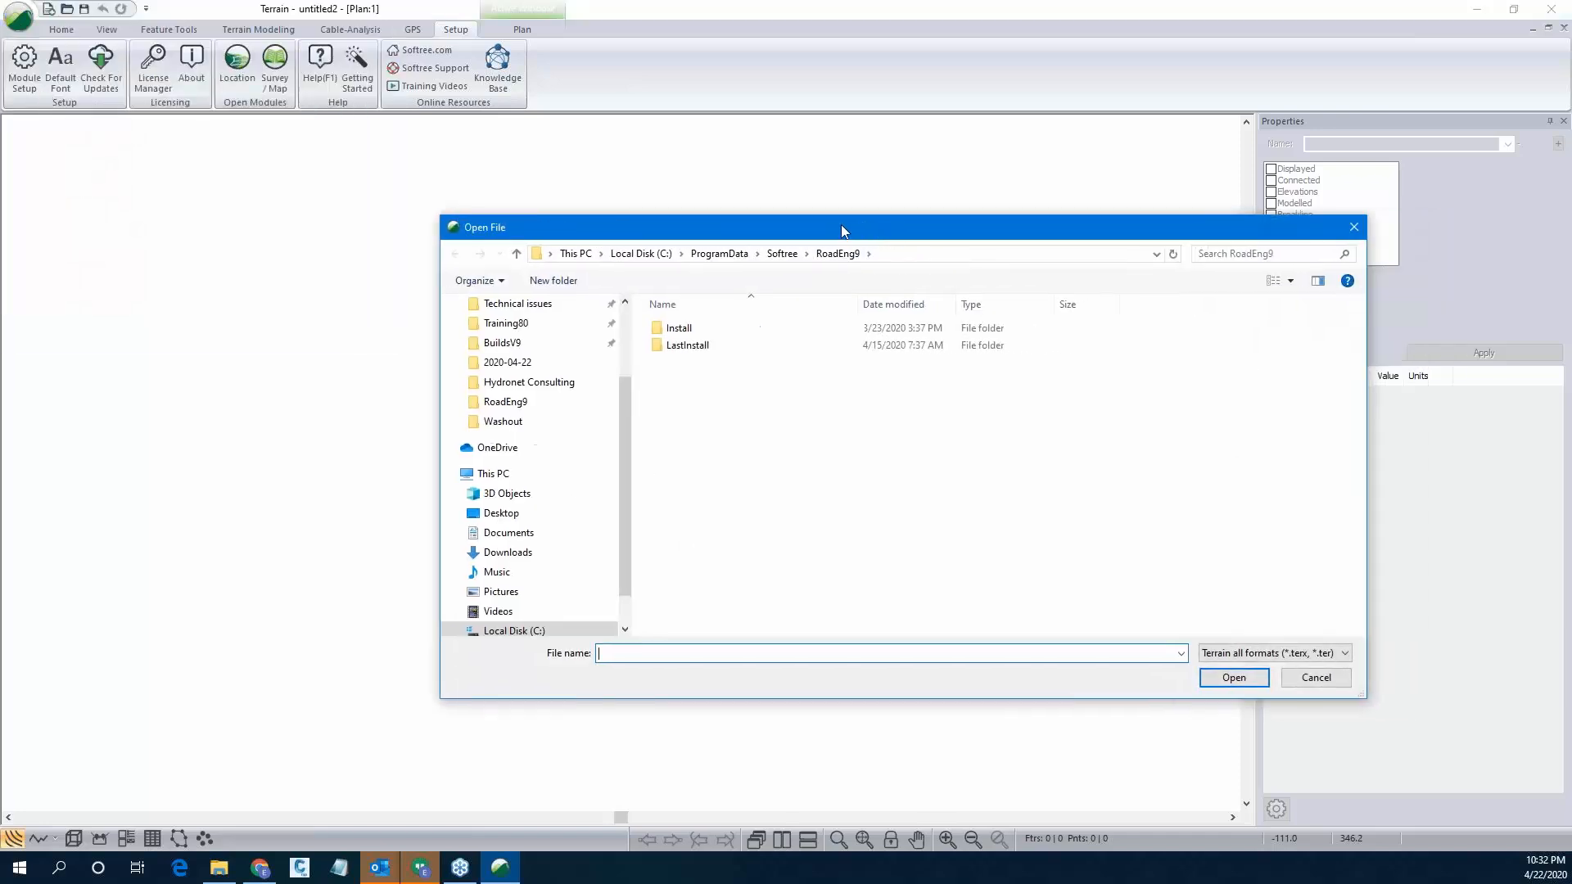
drag(841, 227, 781, 234)
click(442, 428)
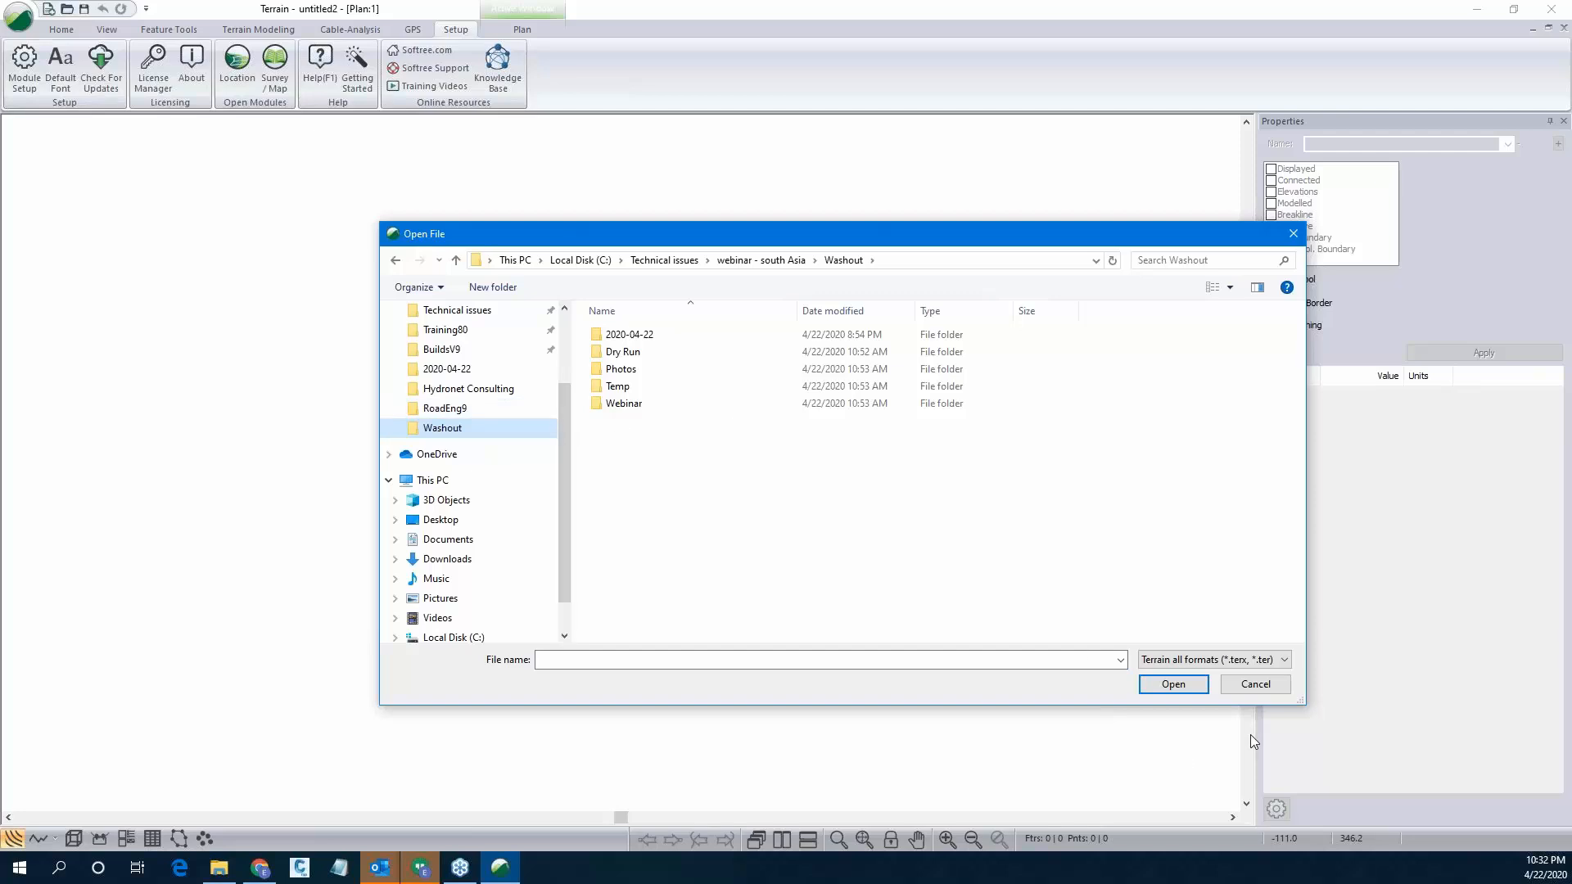
click(1216, 659)
click(1236, 364)
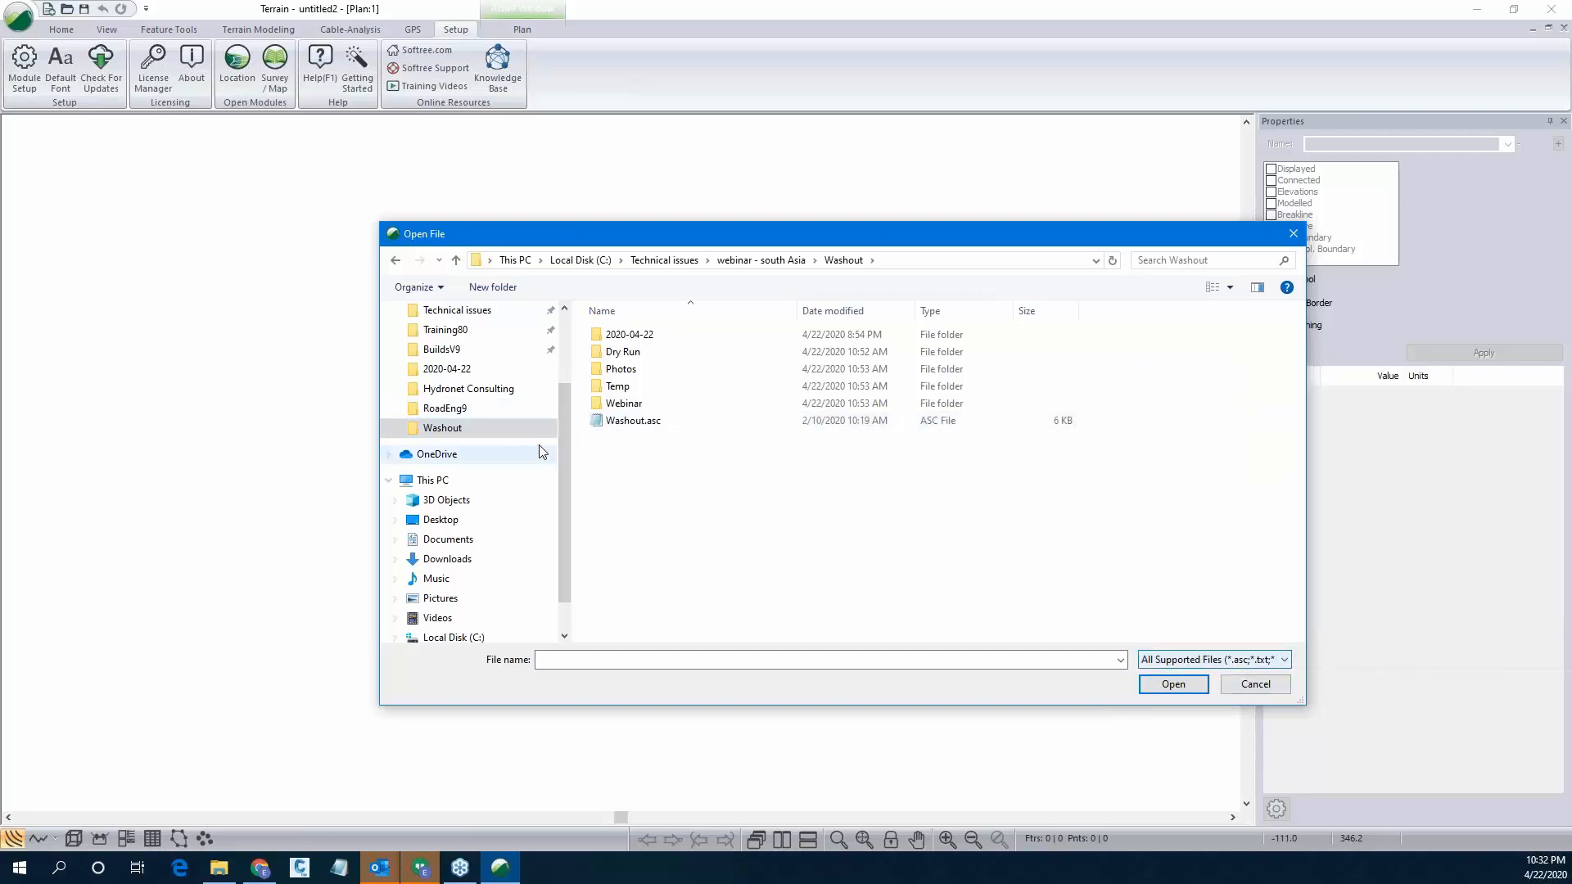
click(627, 425)
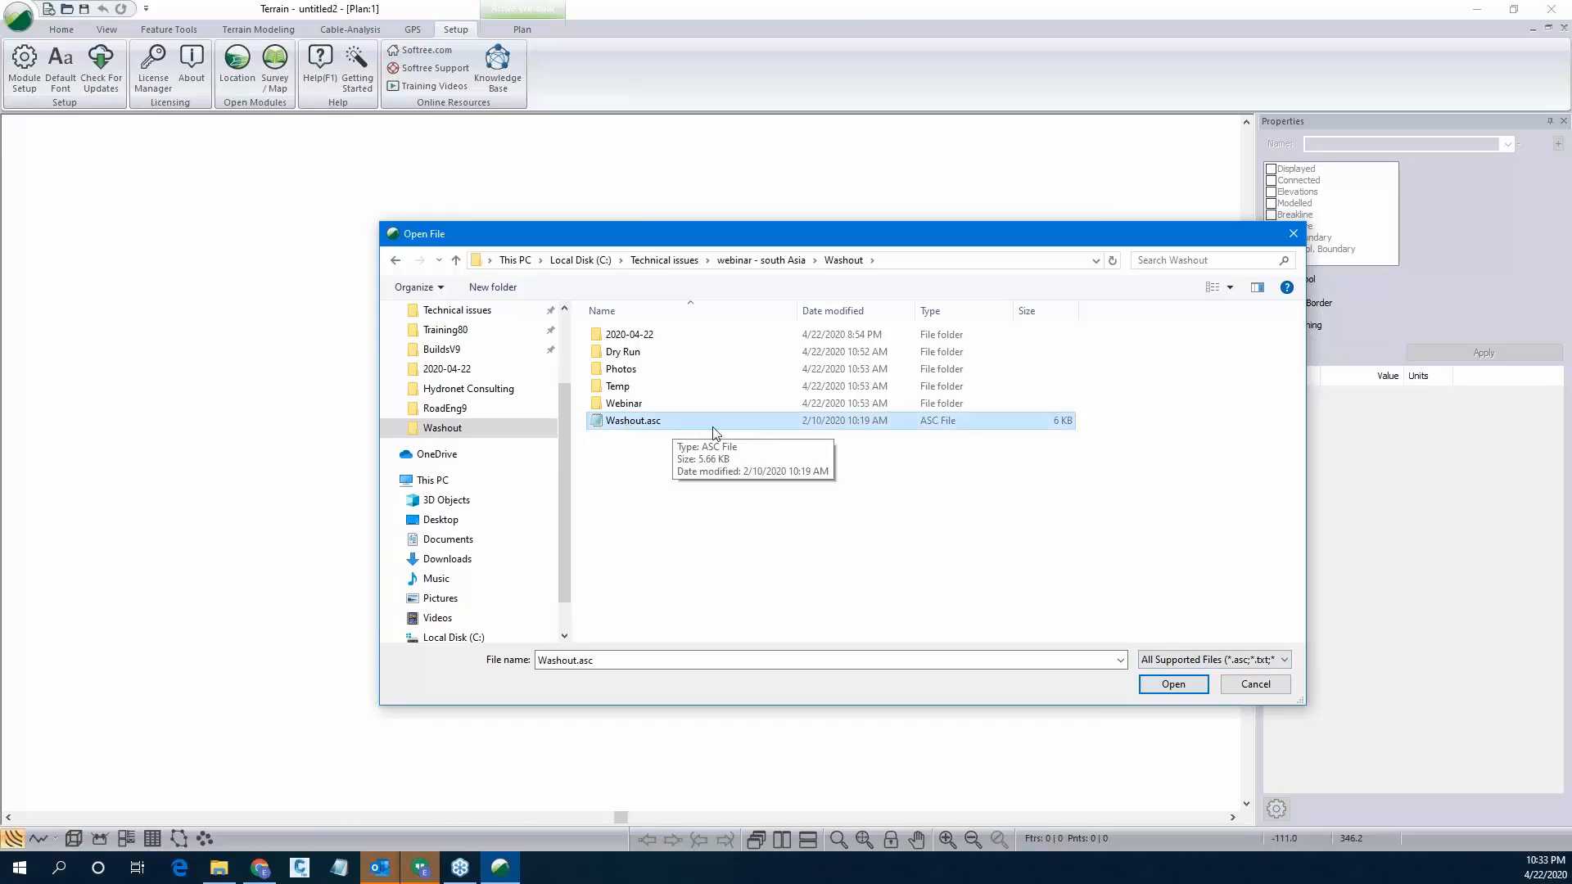
click(1159, 690)
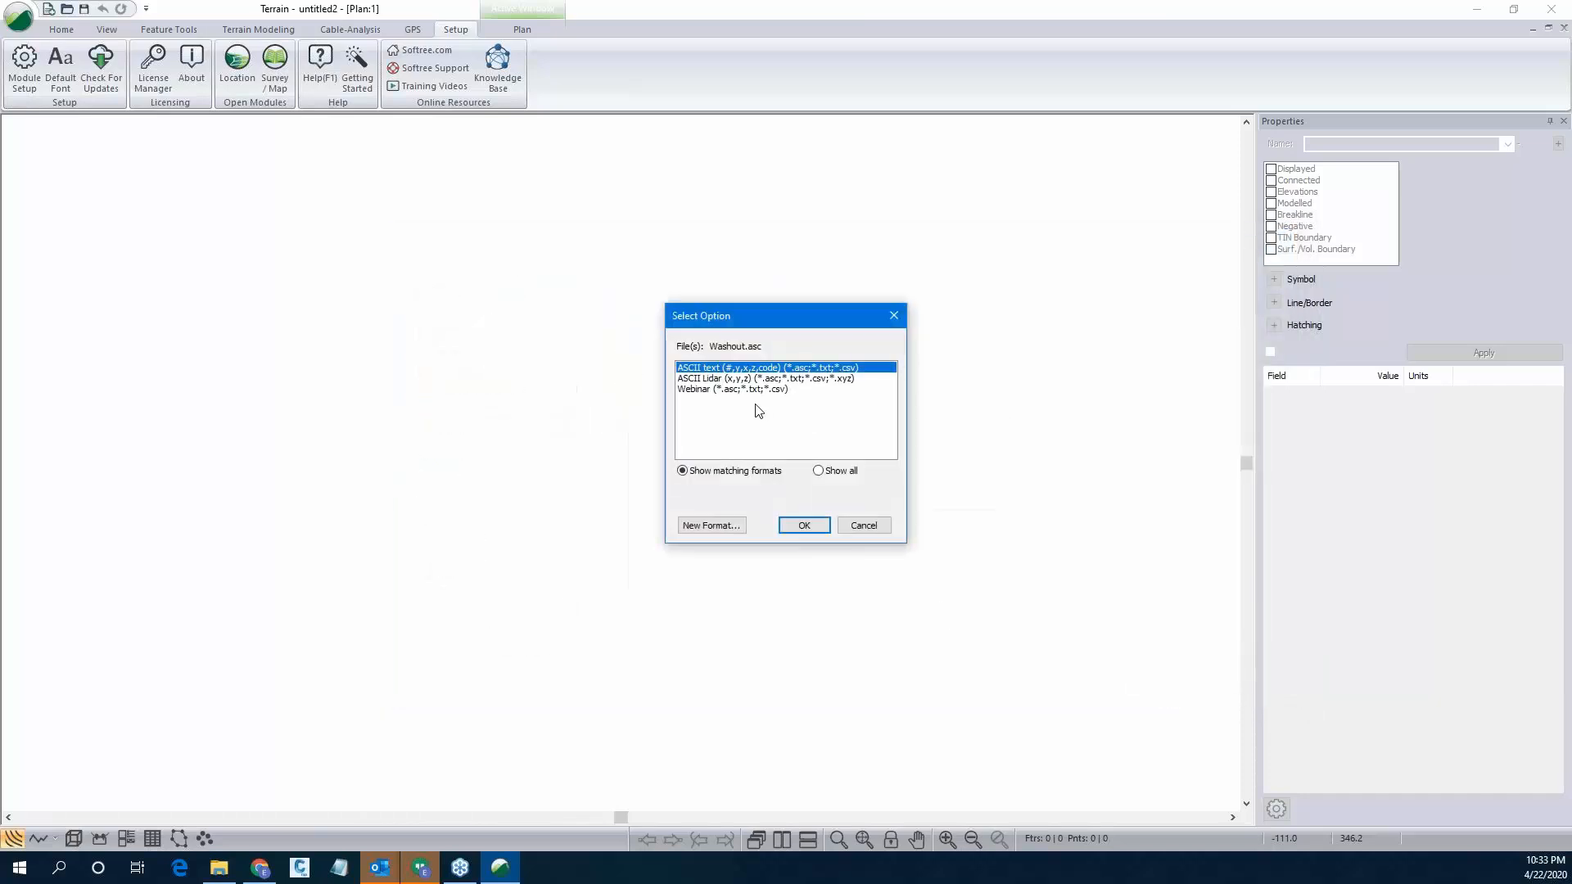
Choose the Webinar format for importing the survey file.
click(730, 379)
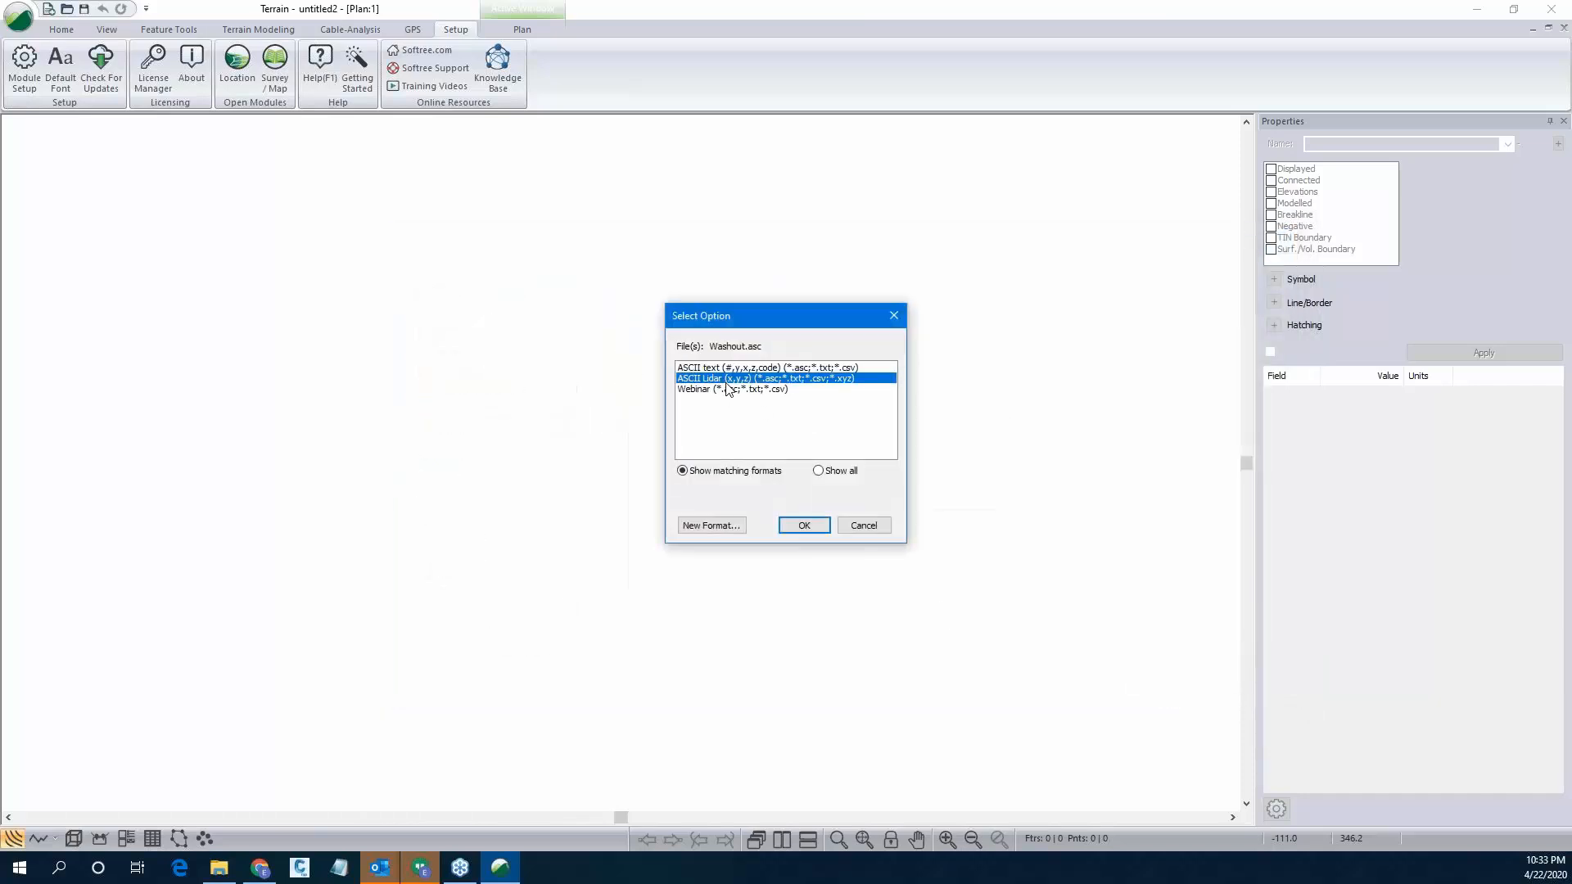
click(729, 391)
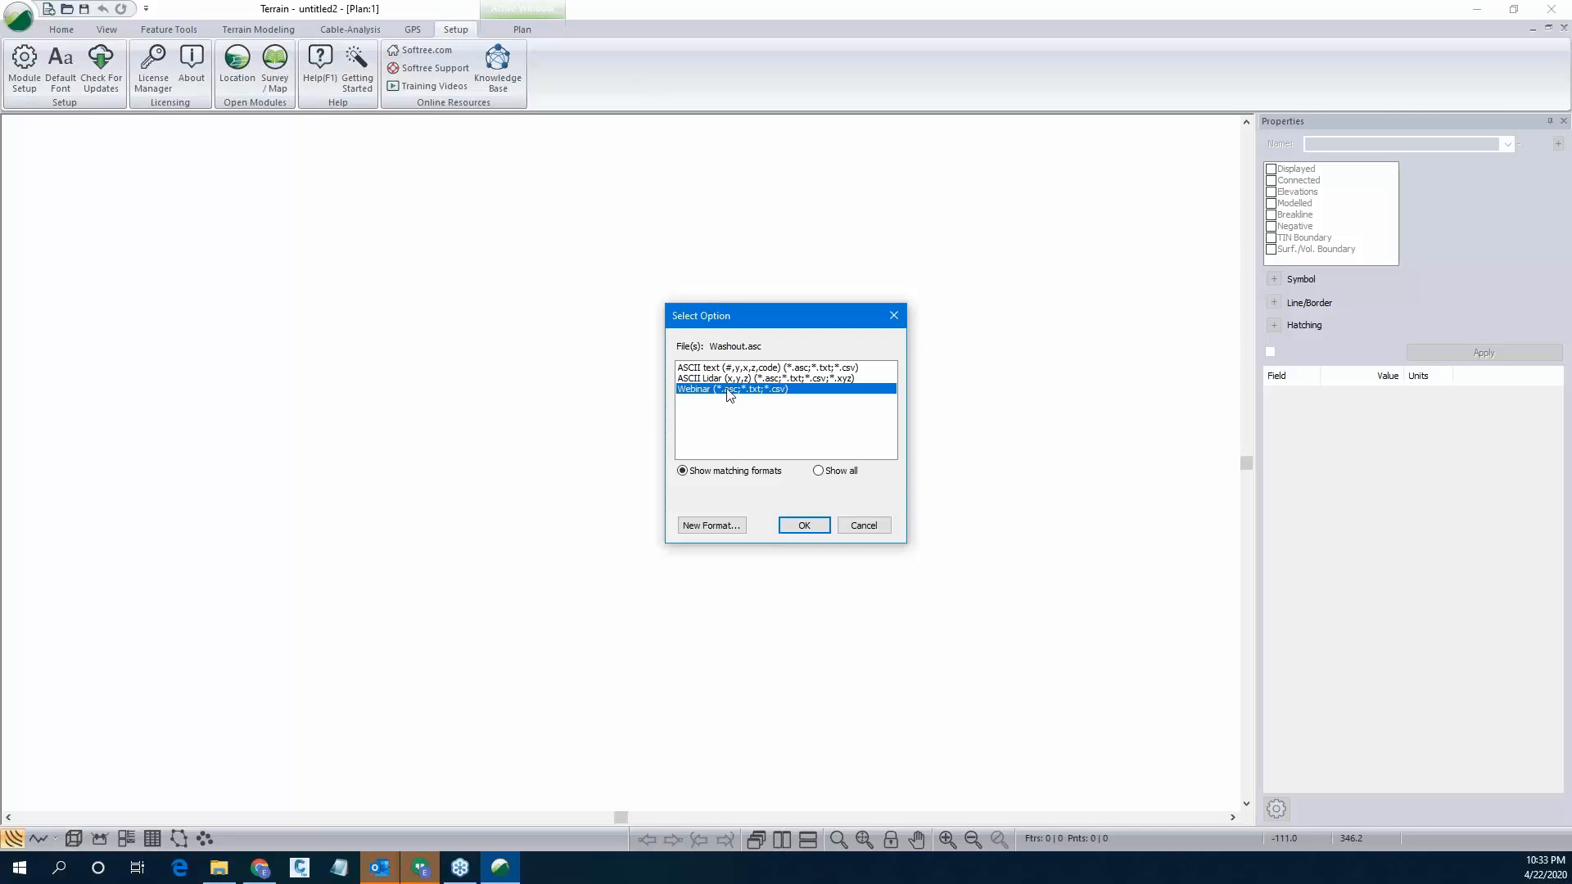
click(804, 527)
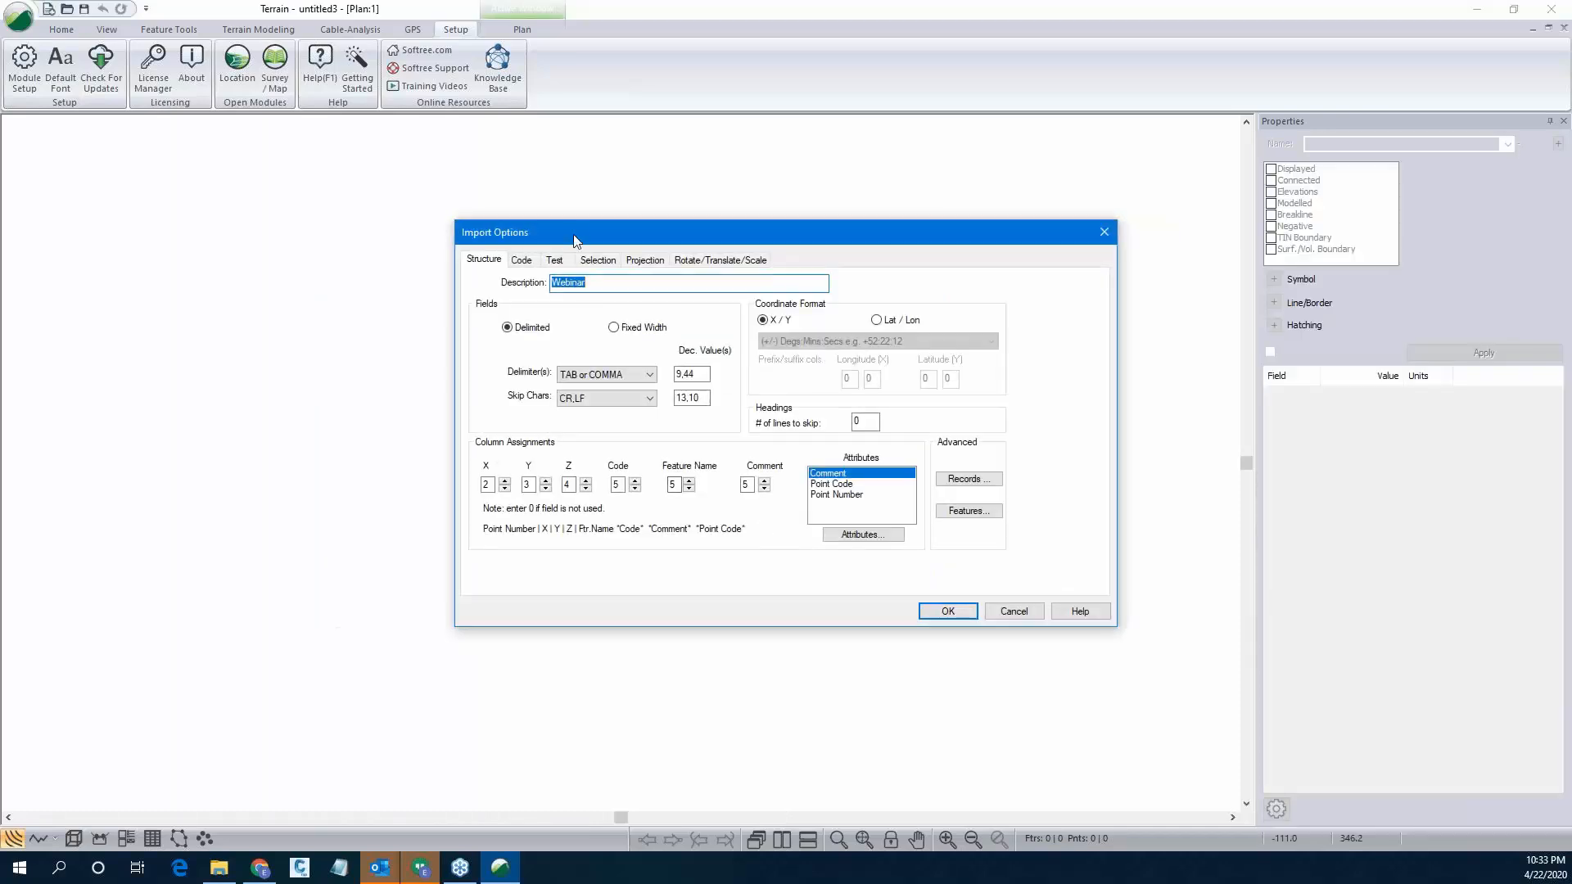
Check the import column assignments for the Point Code and Point Number attributes.
drag(575, 238, 564, 237)
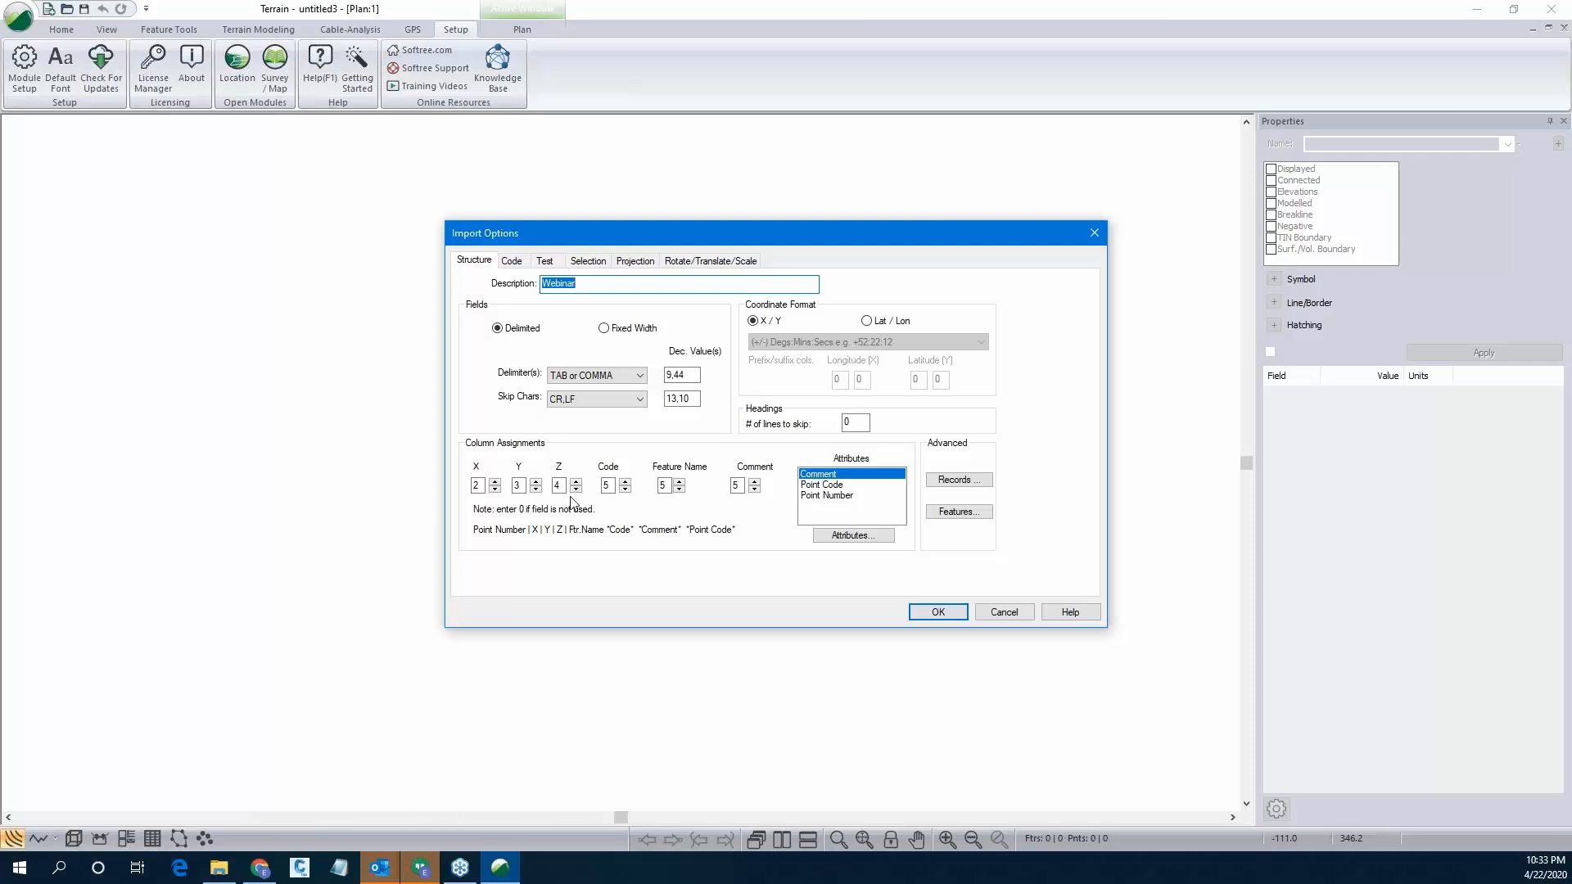
click(834, 485)
click(834, 495)
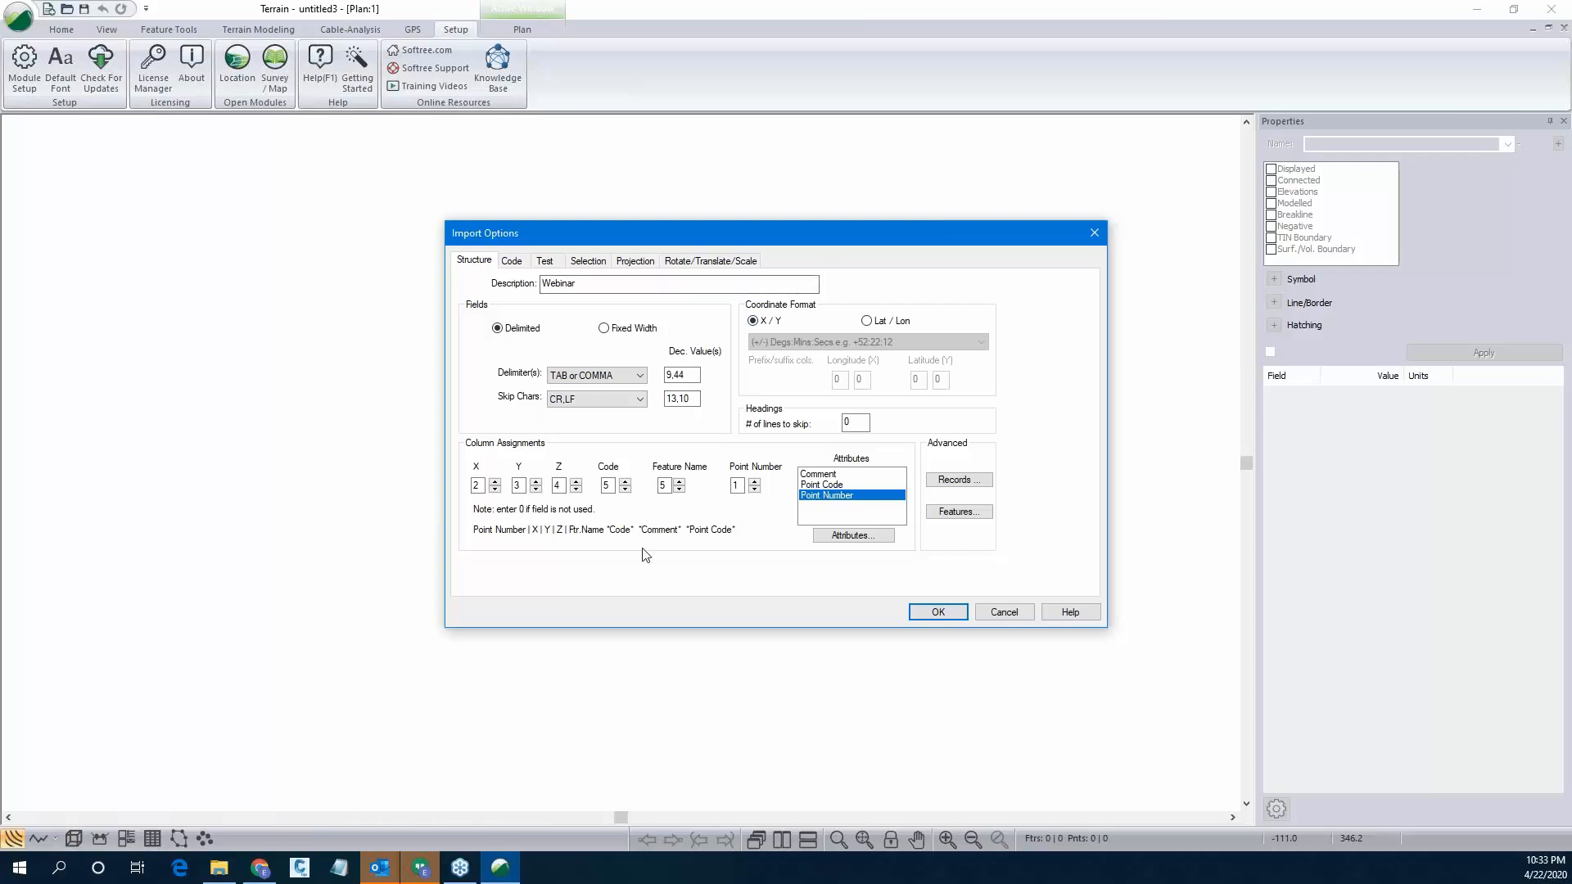
Examine the import code properties for the R*, HeadWall*, BoB* and cribwall - Base codes.
click(512, 261)
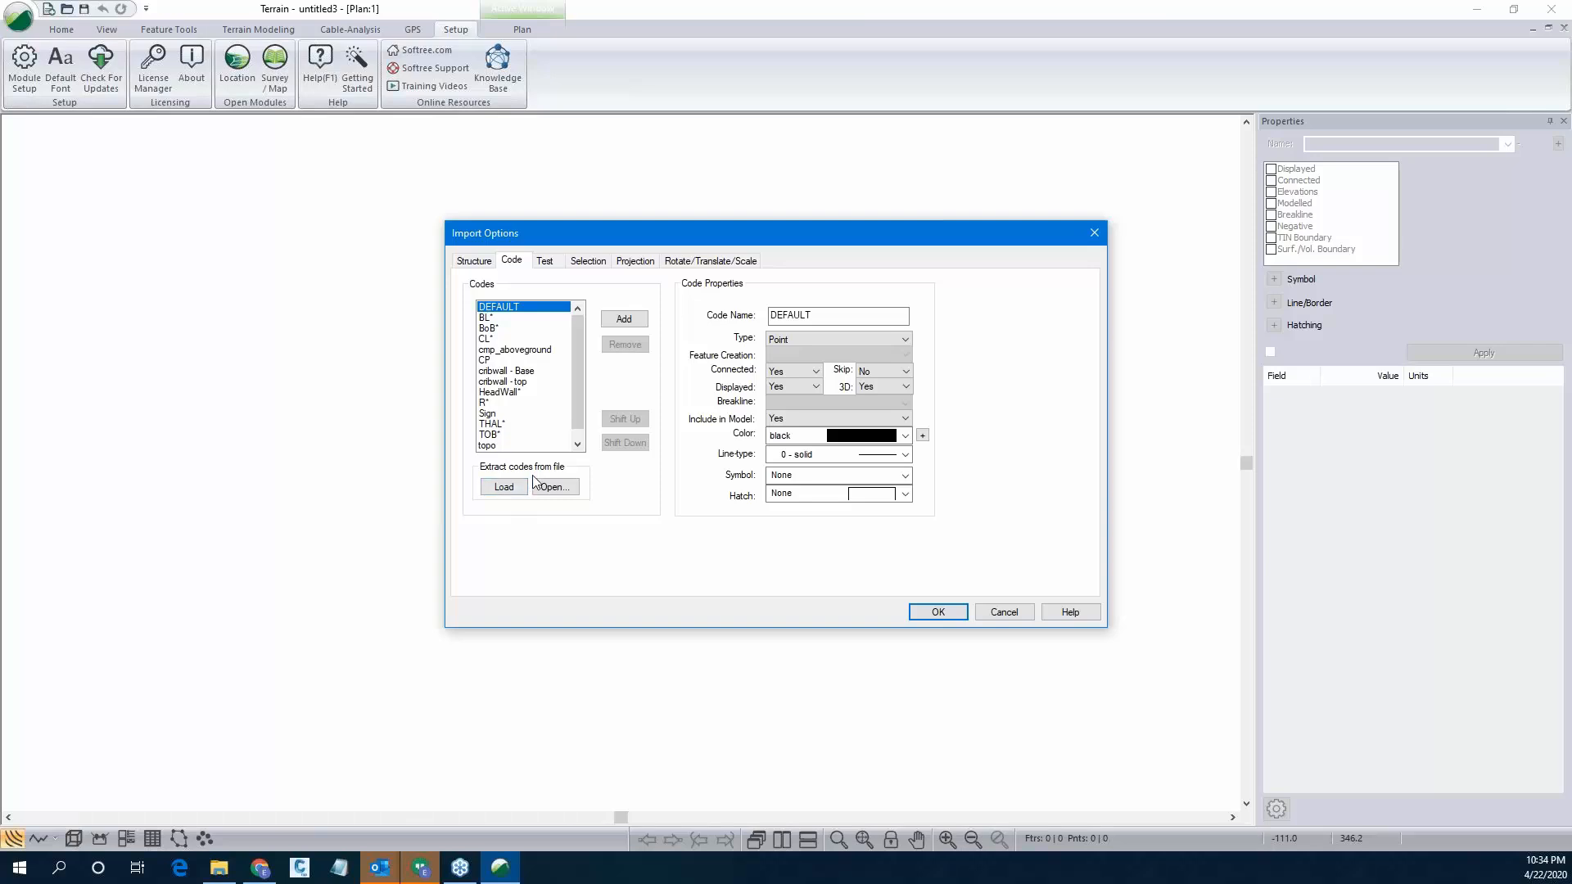
click(505, 405)
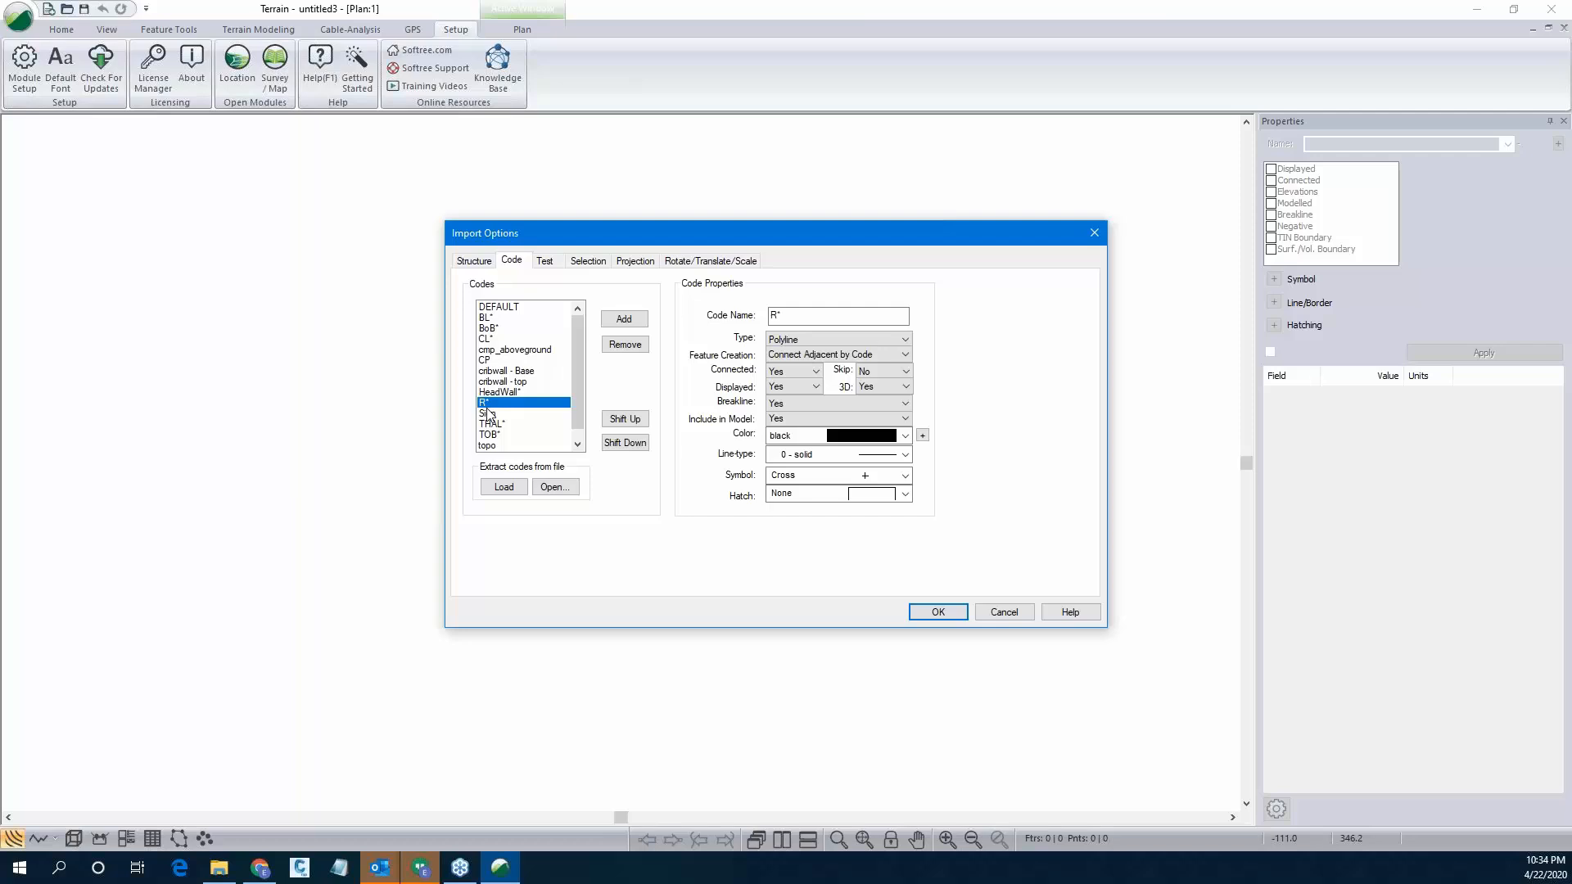
click(793, 317)
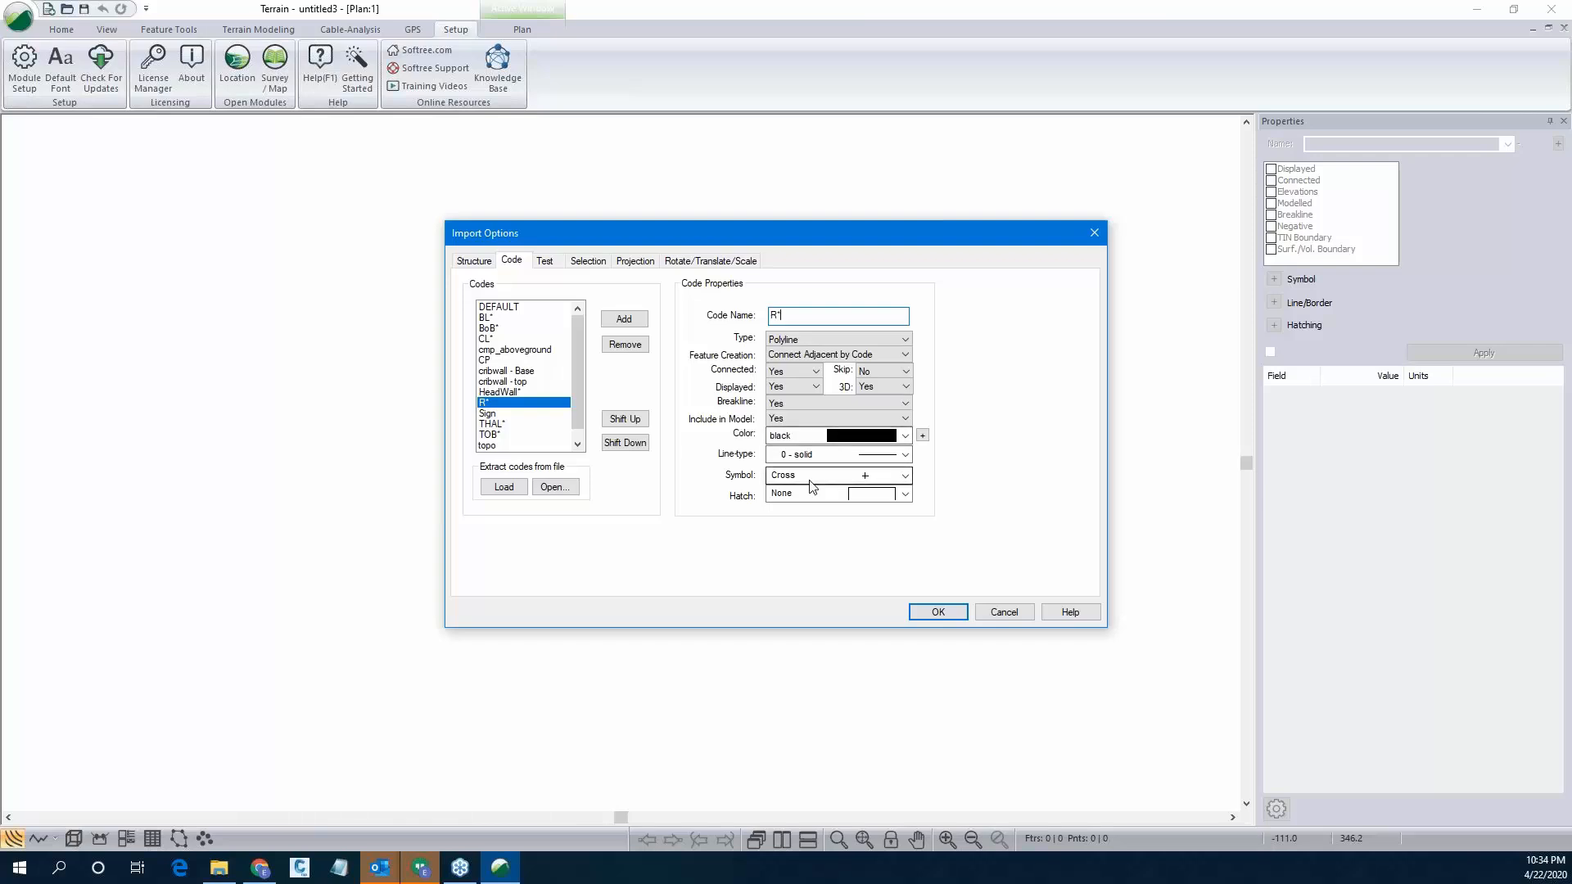
click(531, 394)
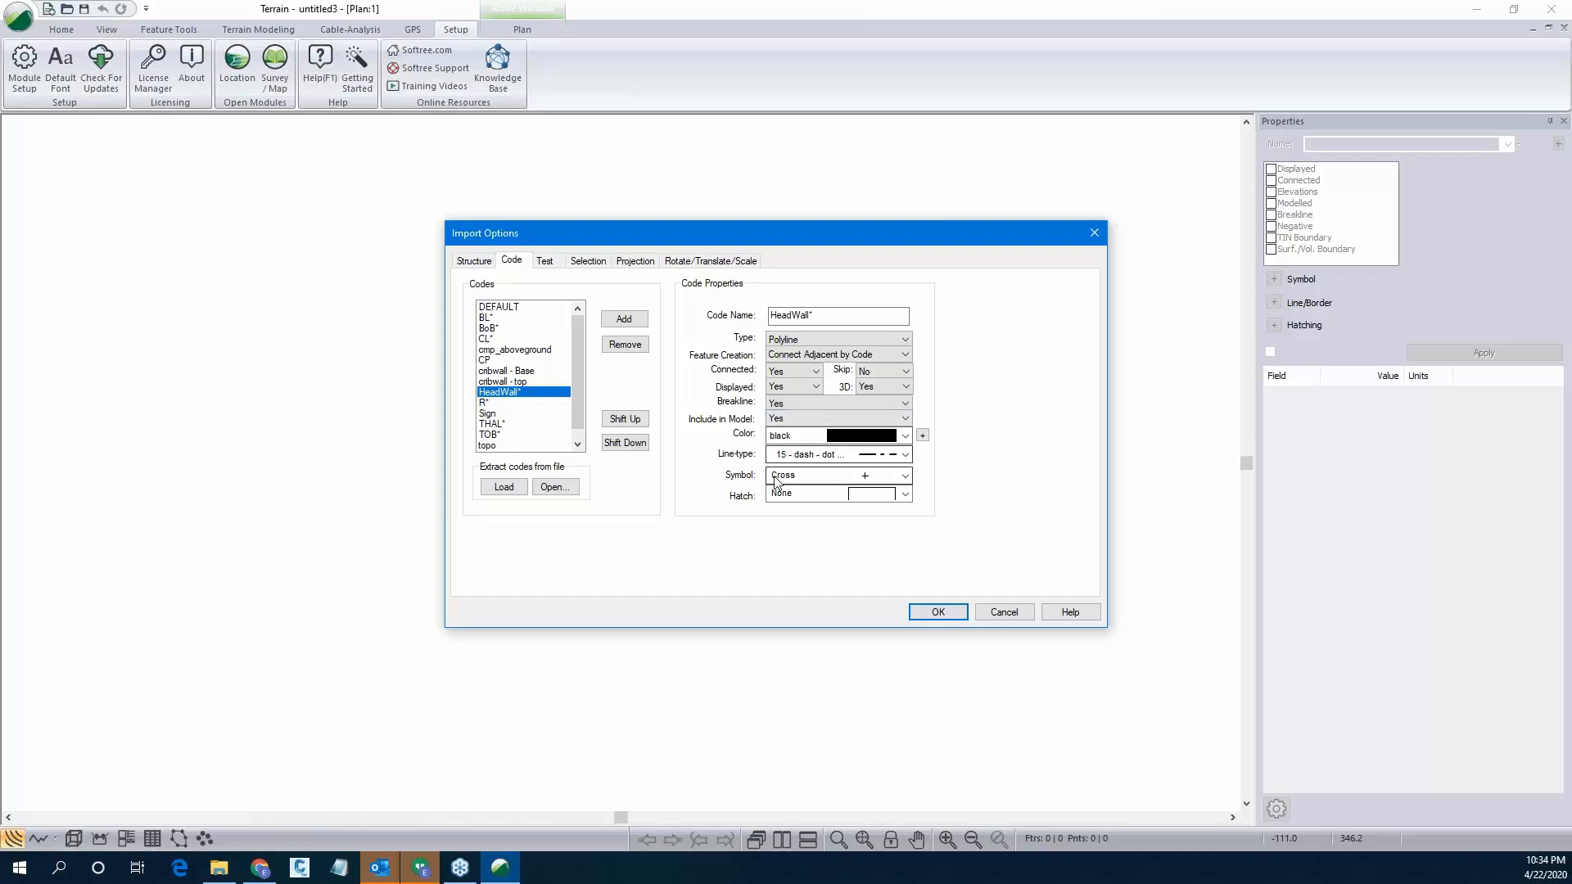
click(524, 329)
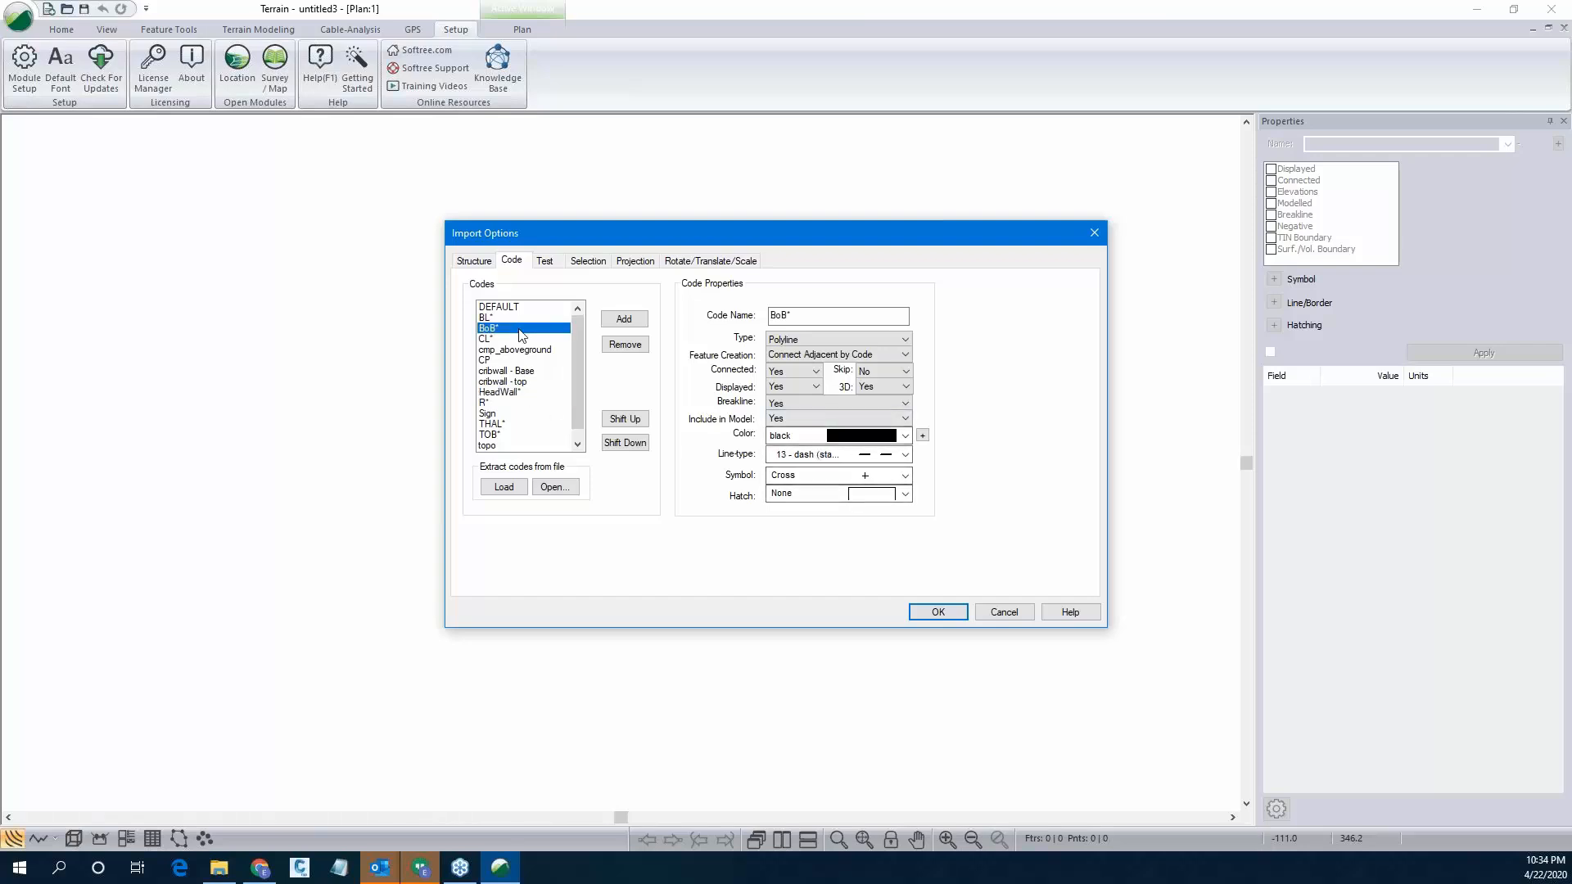
click(525, 374)
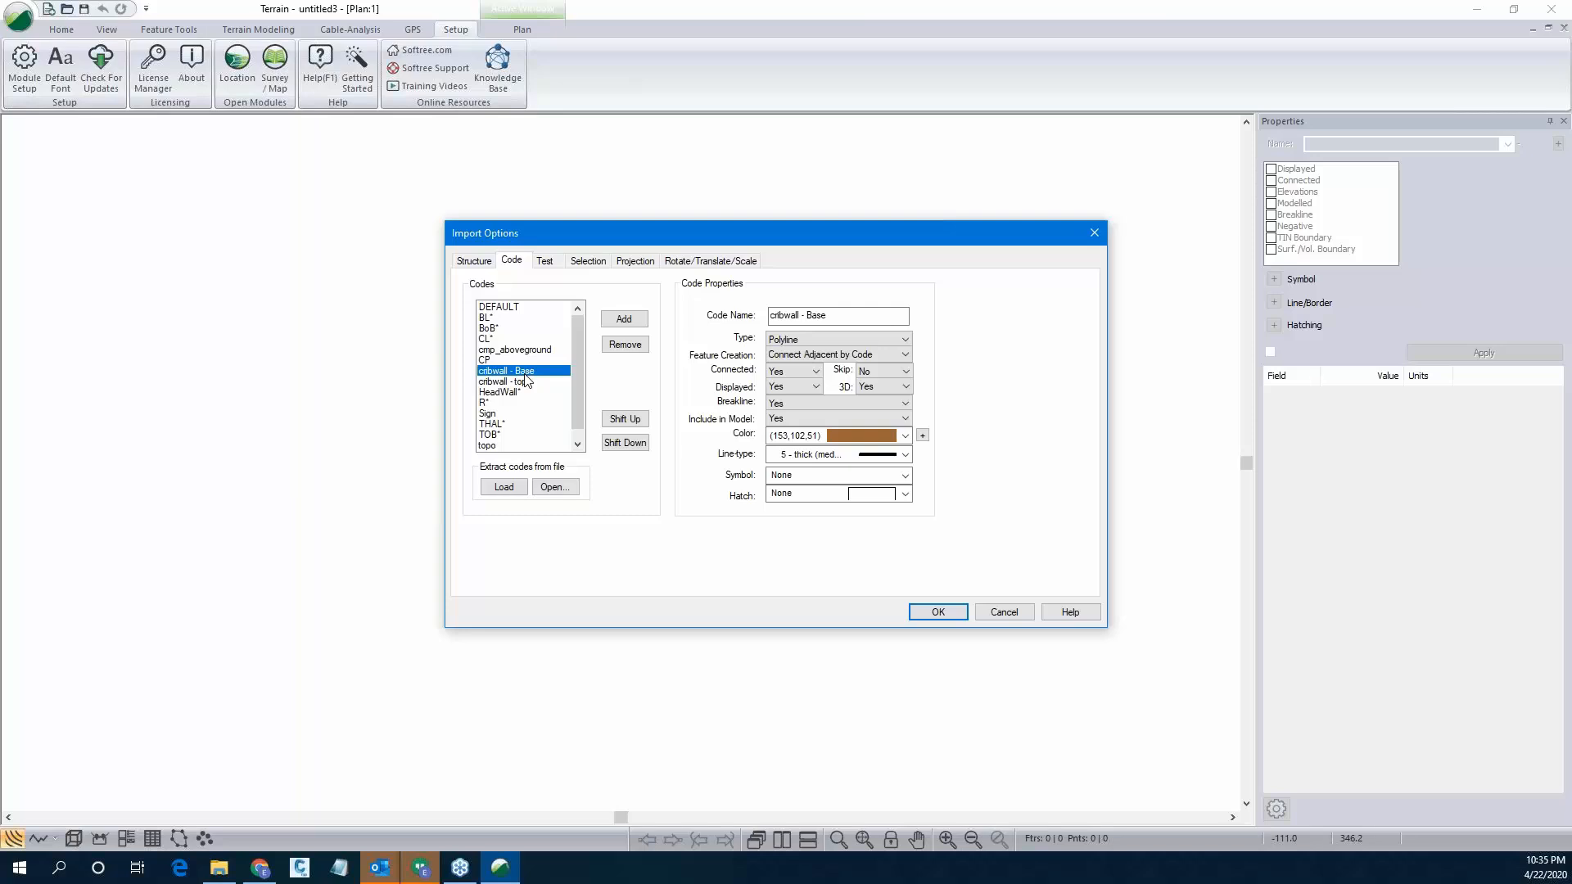
Test the import format by stepping through the first records of Washout.asc.
click(554, 265)
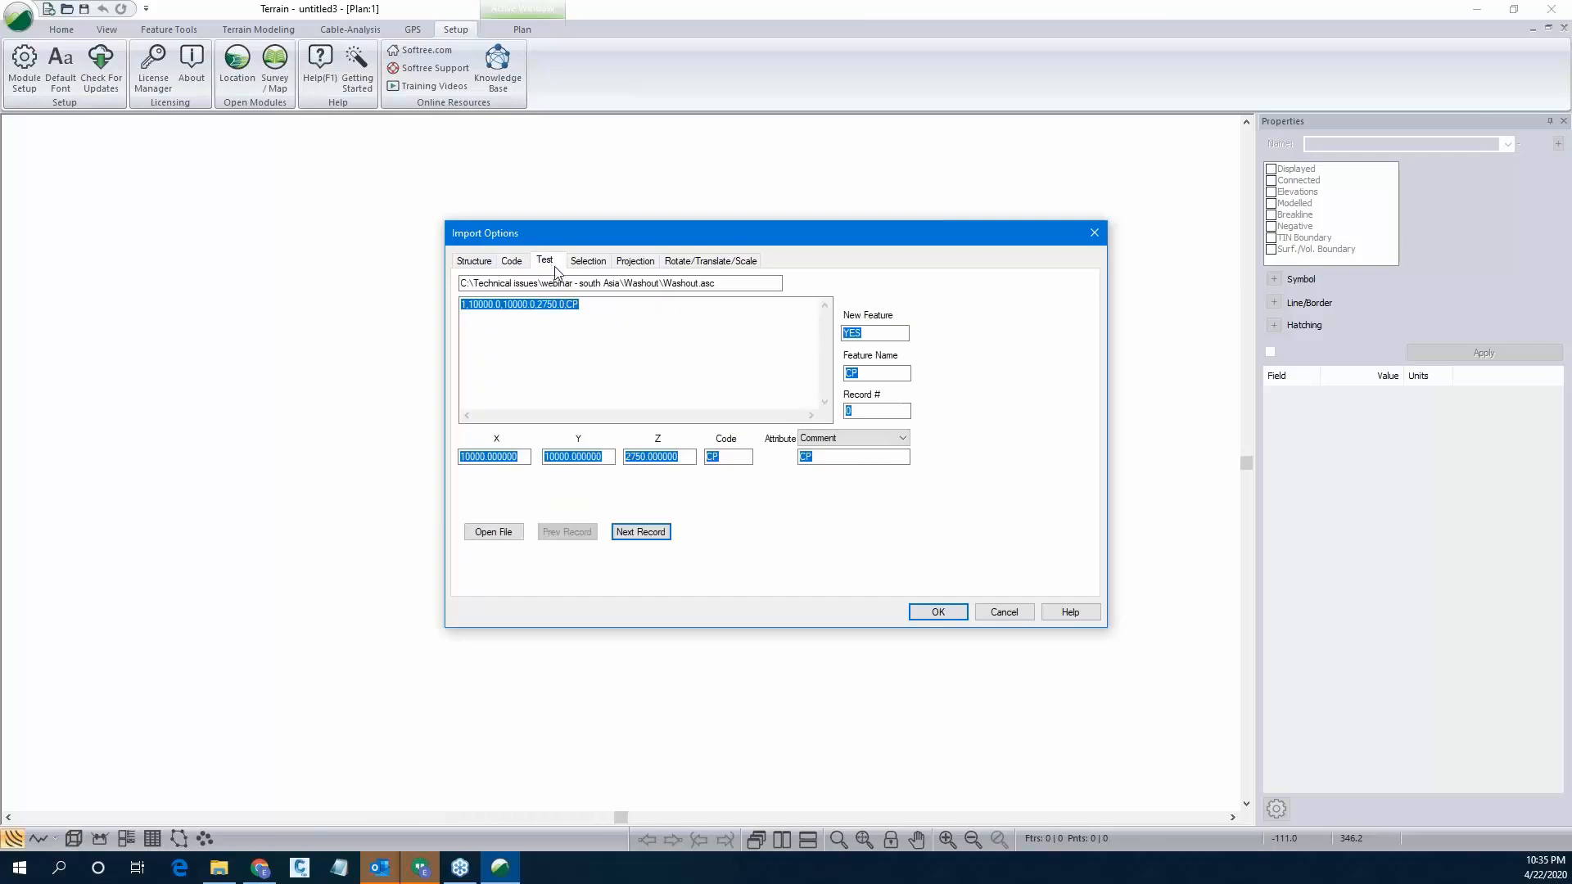
click(641, 532)
click(641, 532)
click(641, 532)
click(641, 532)
click(641, 532)
click(641, 532)
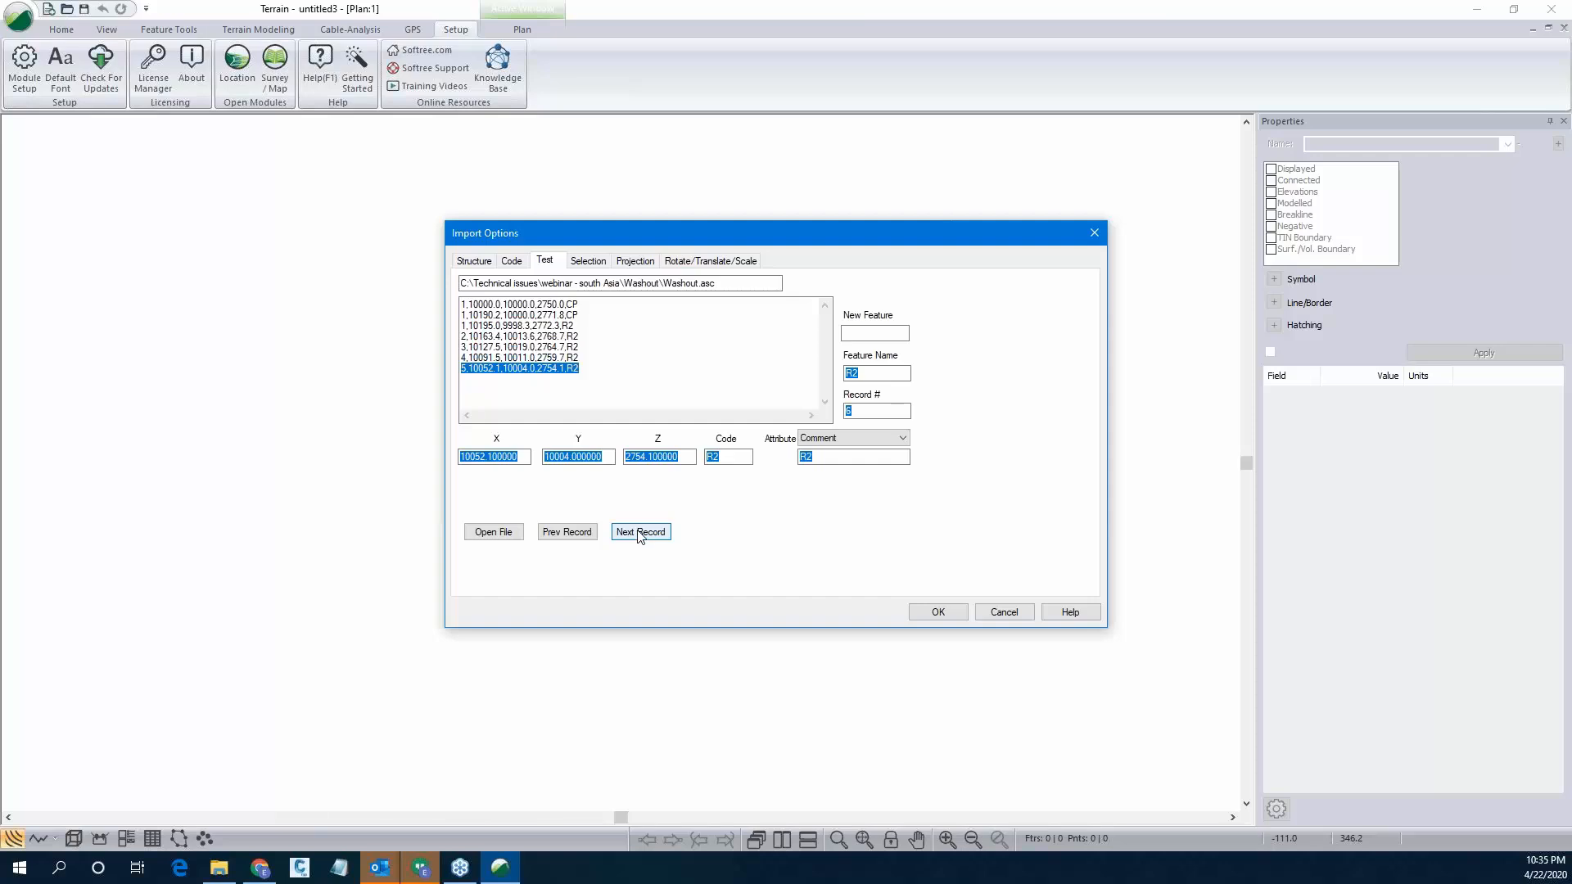
click(639, 532)
click(640, 533)
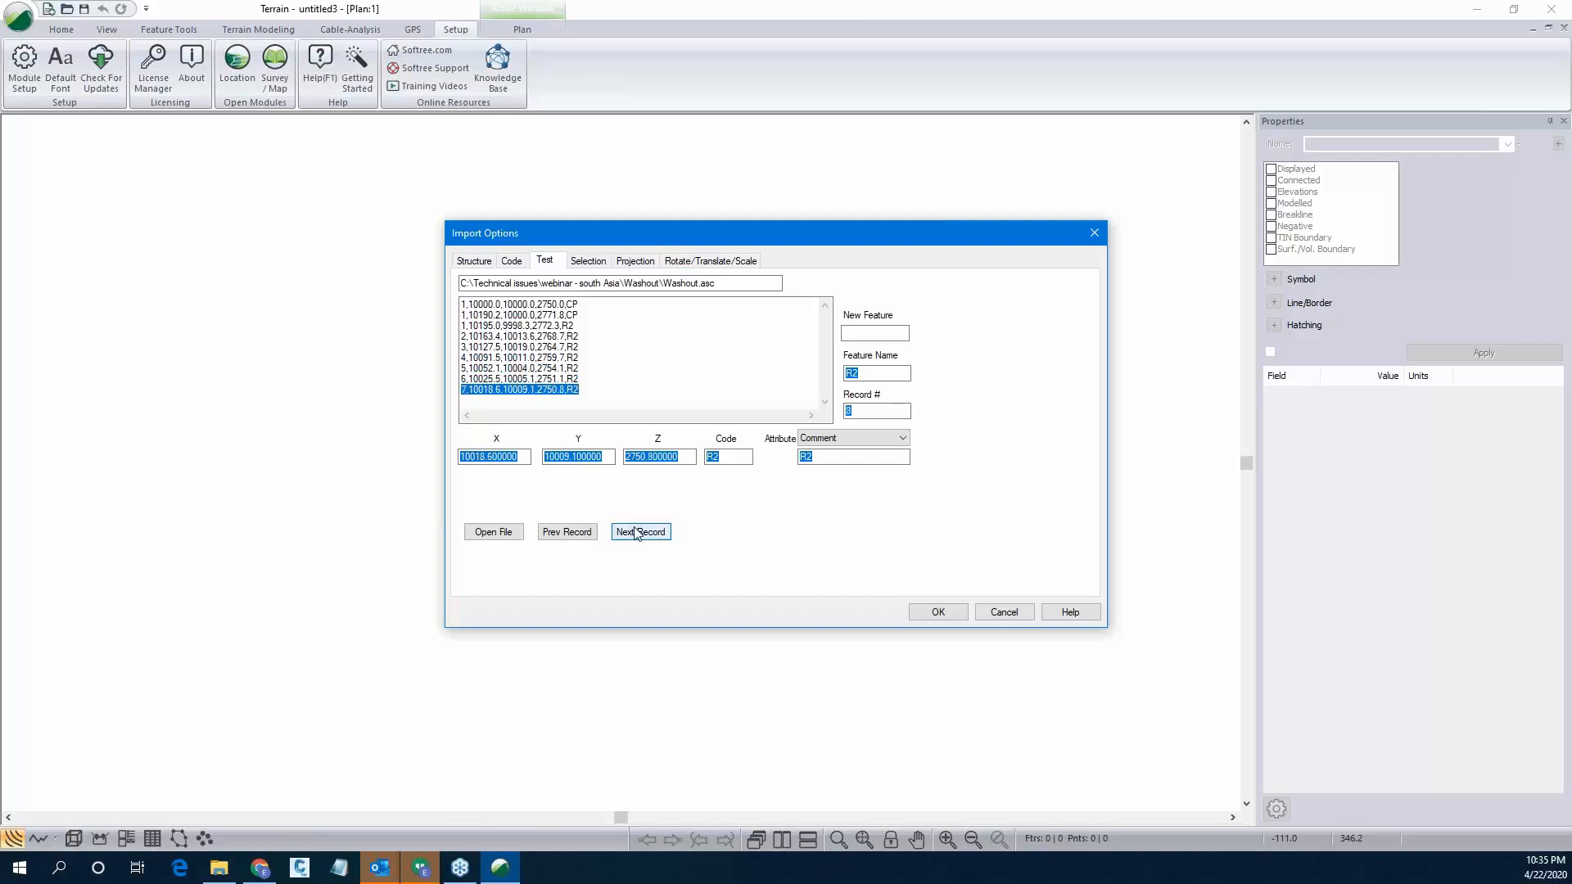
click(639, 532)
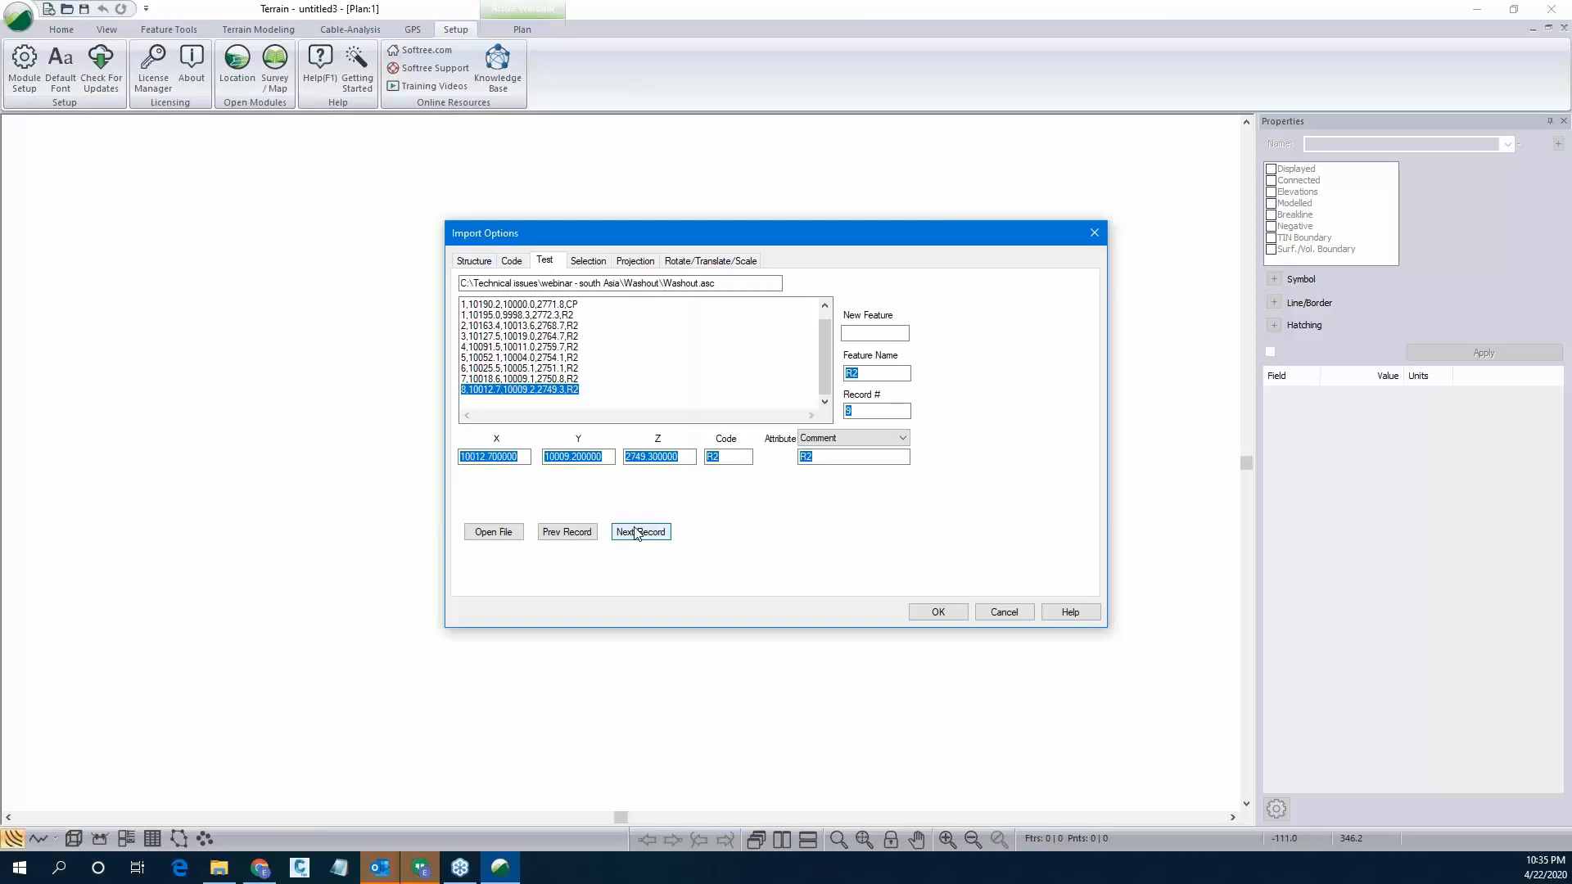
click(641, 533)
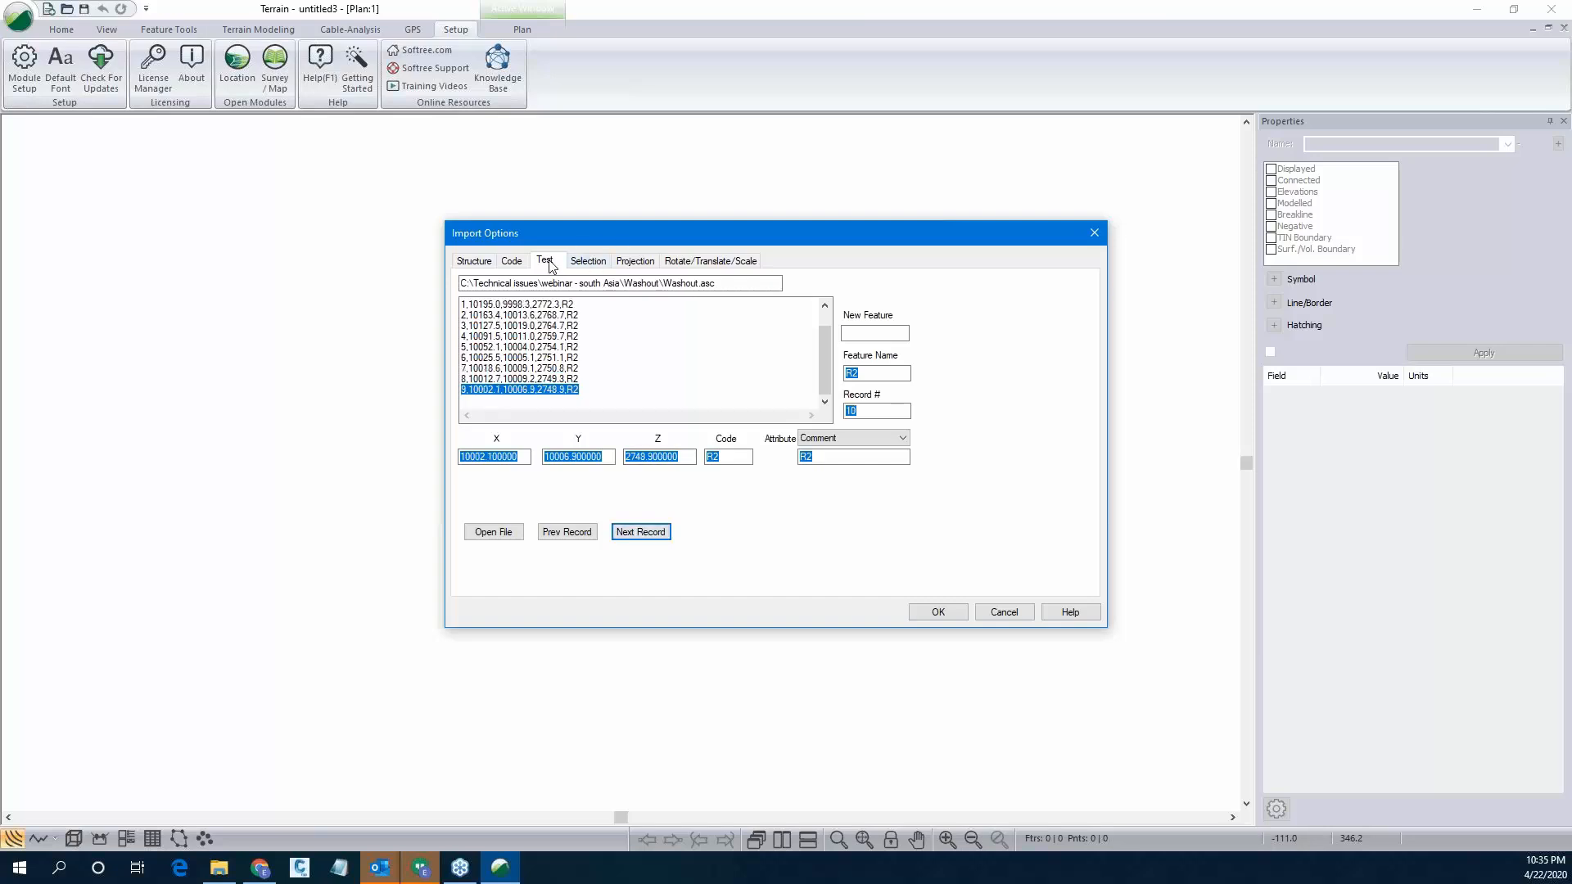
Set the current projection's units to Imperial (ft.) and import the survey file without coordinate conversion.
click(588, 263)
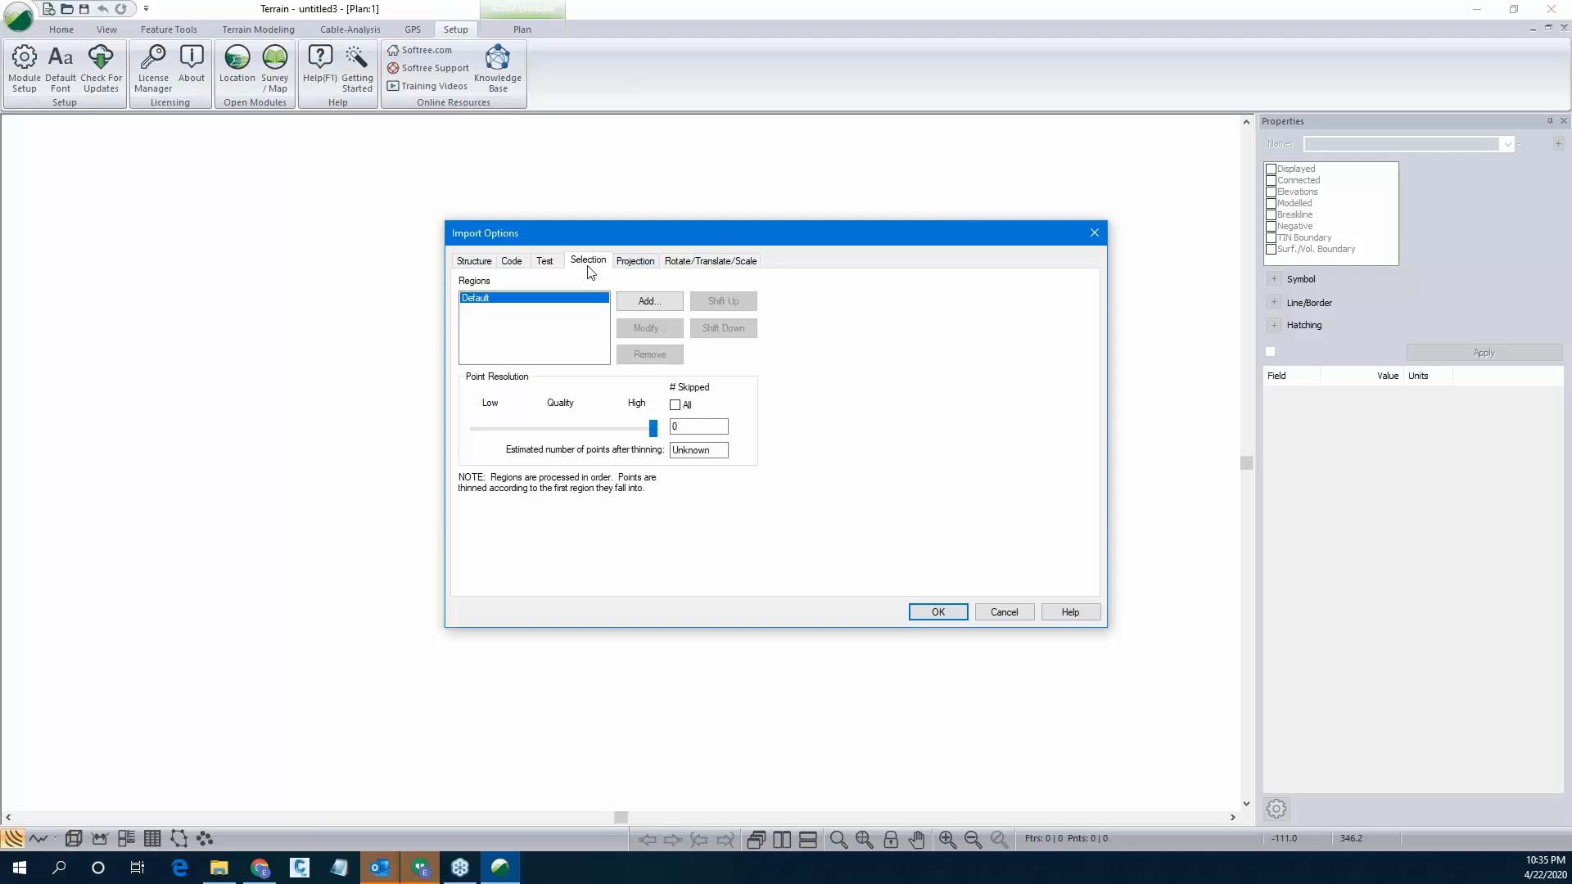
click(620, 263)
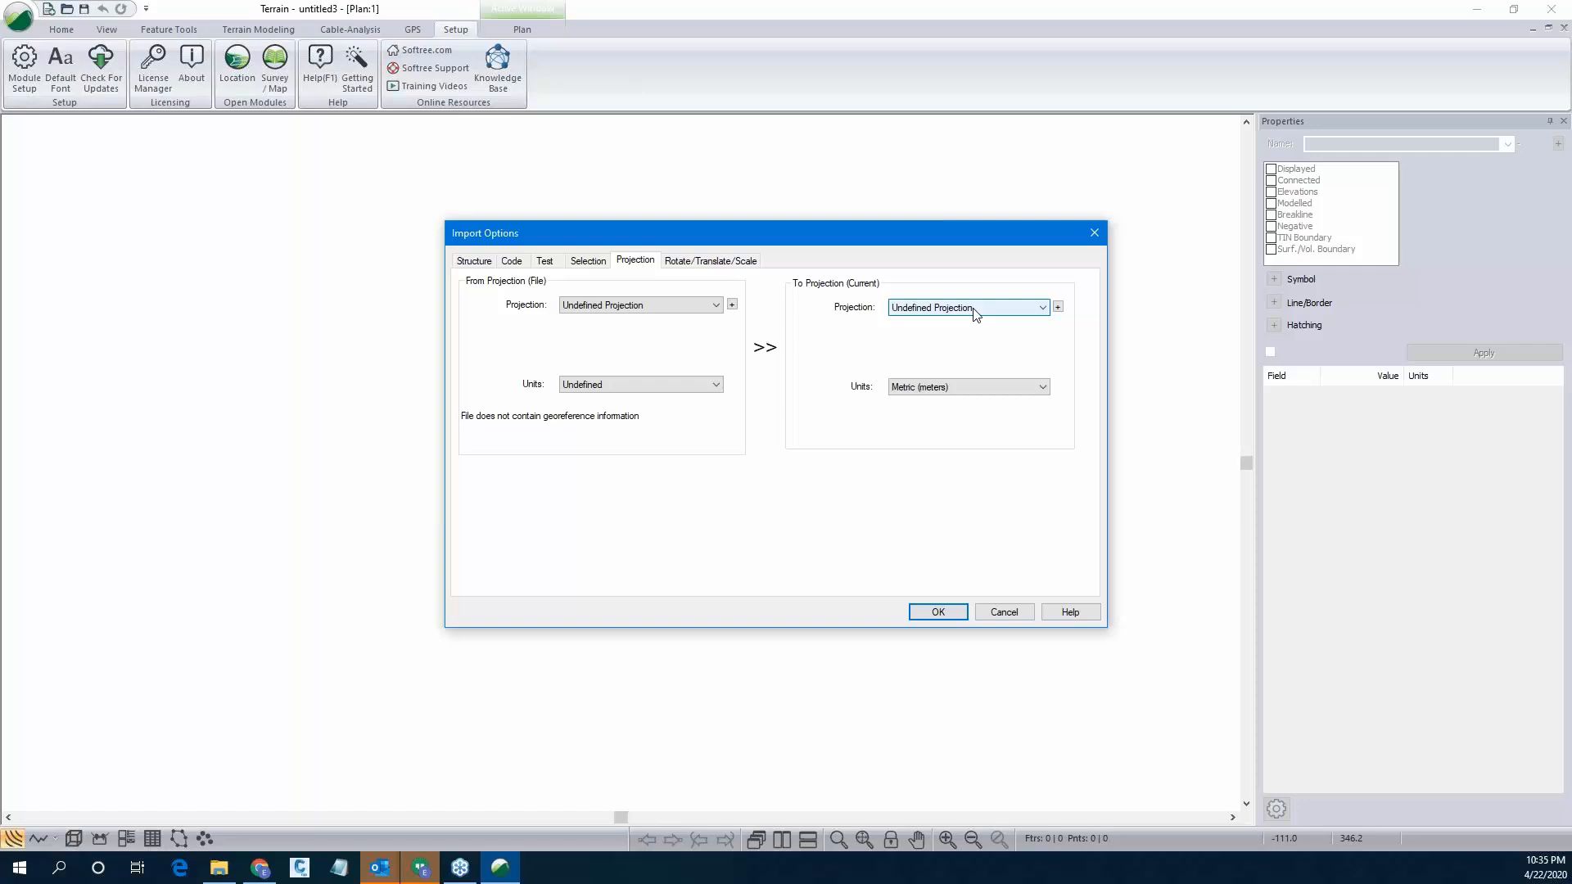
click(964, 388)
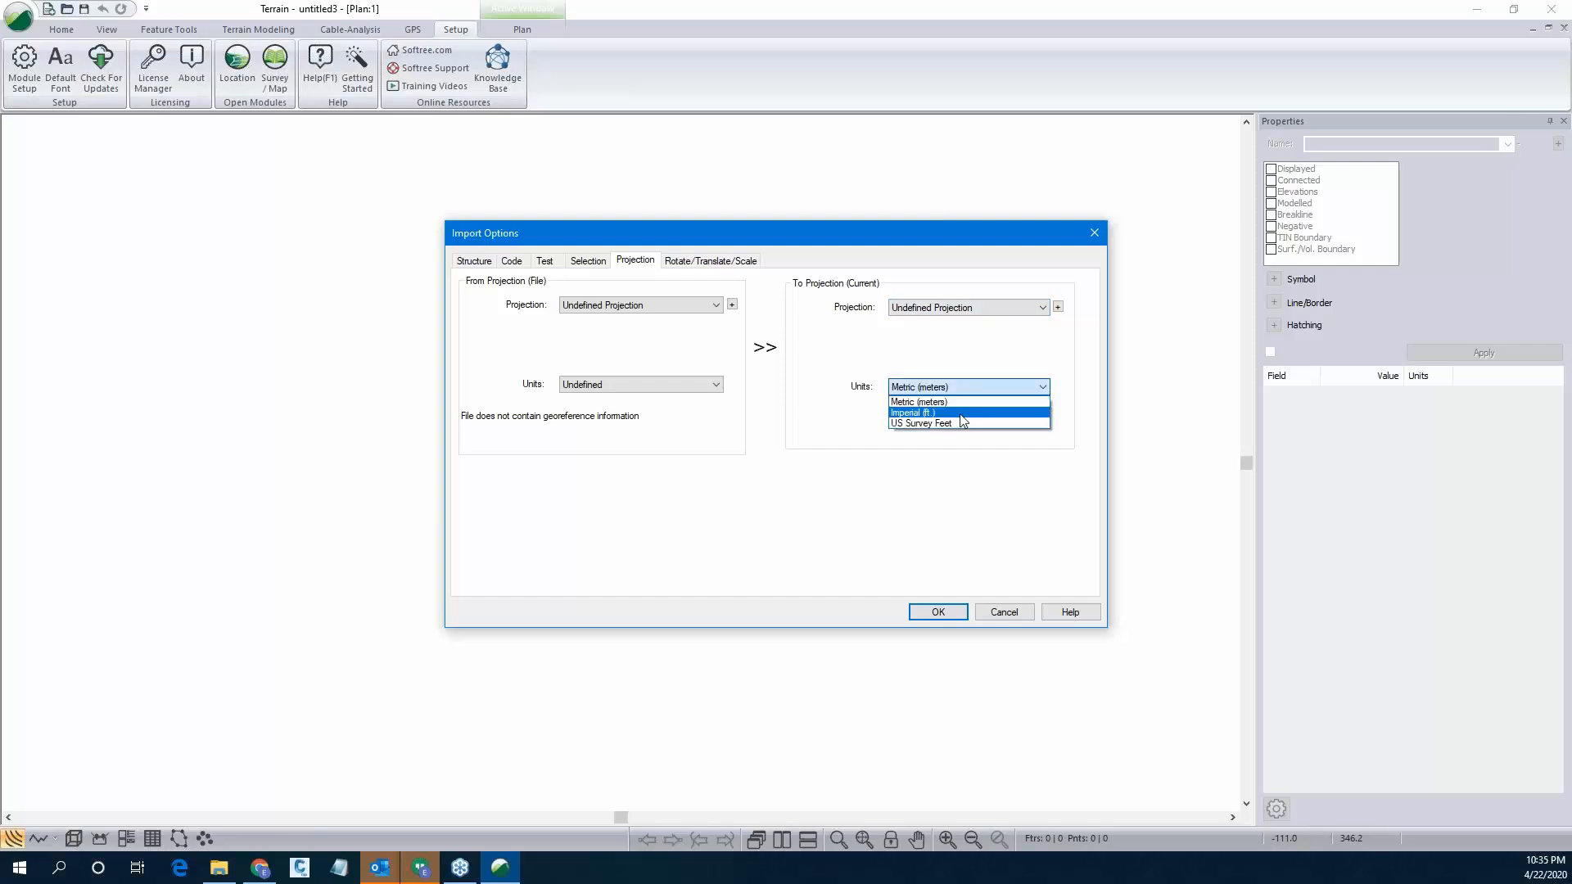
click(962, 414)
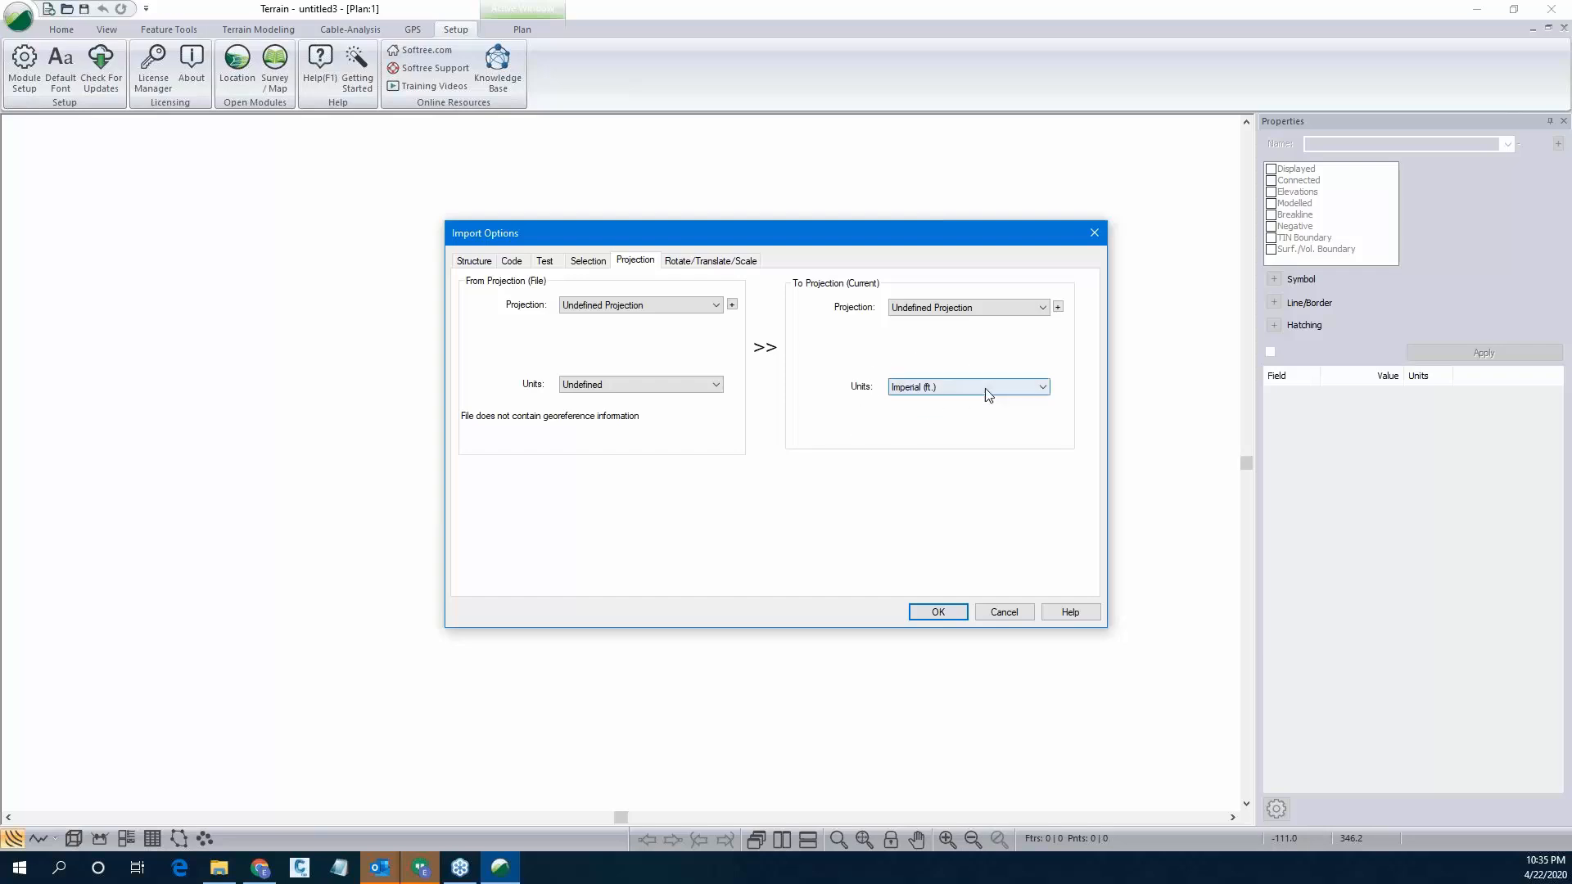
click(925, 615)
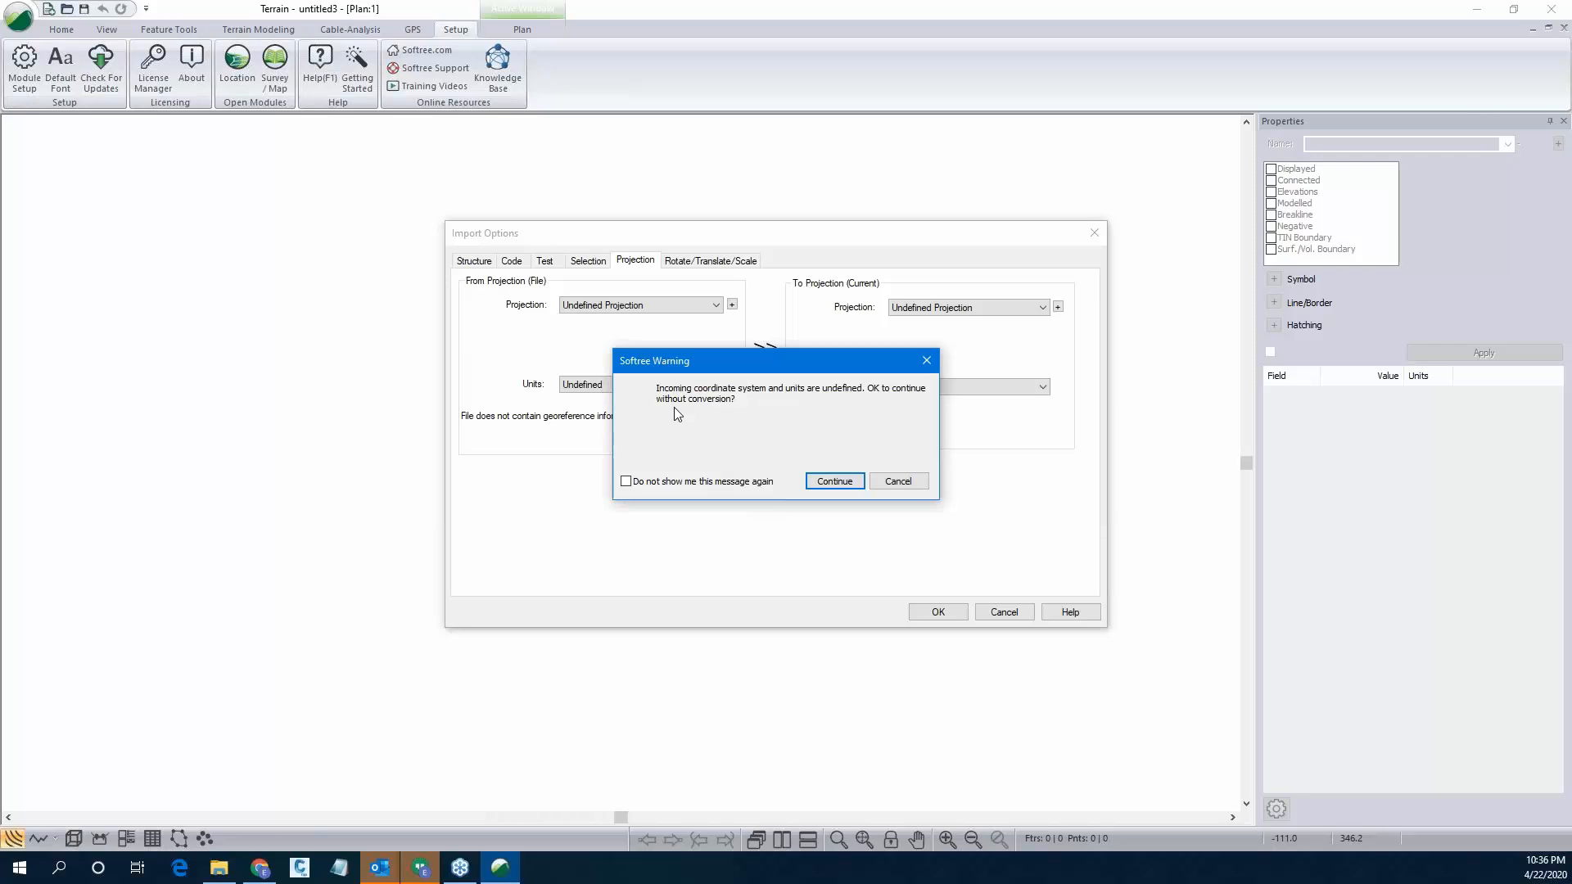
click(834, 481)
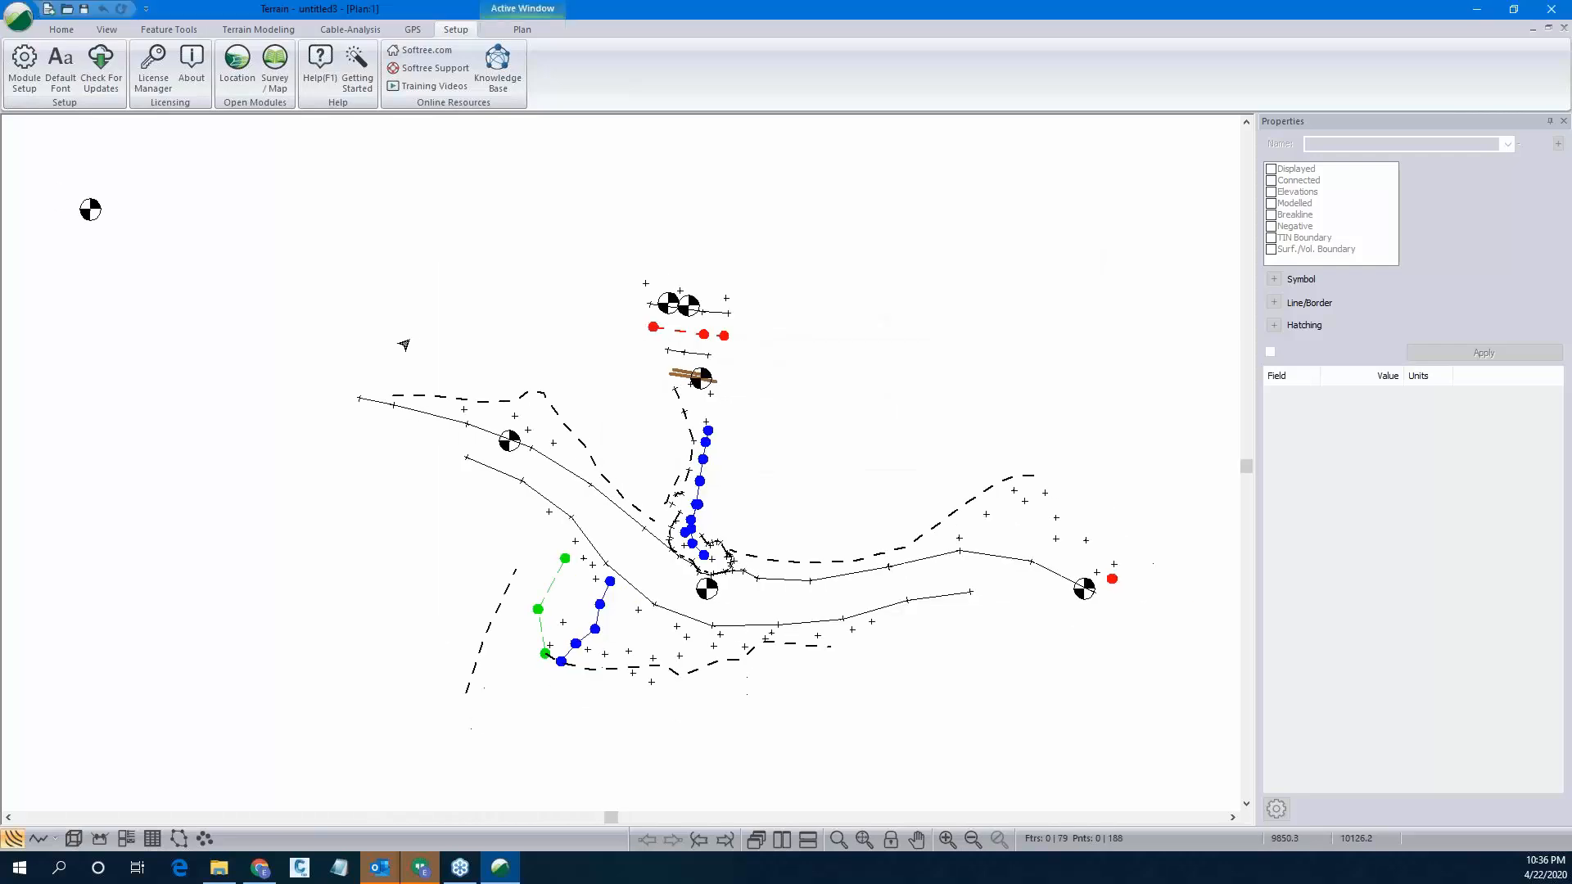
Inspect the properties of the lower road edge line in the imported plan, then deselect it.
scroll(585, 483, down, 1)
scroll(732, 704, up, 1)
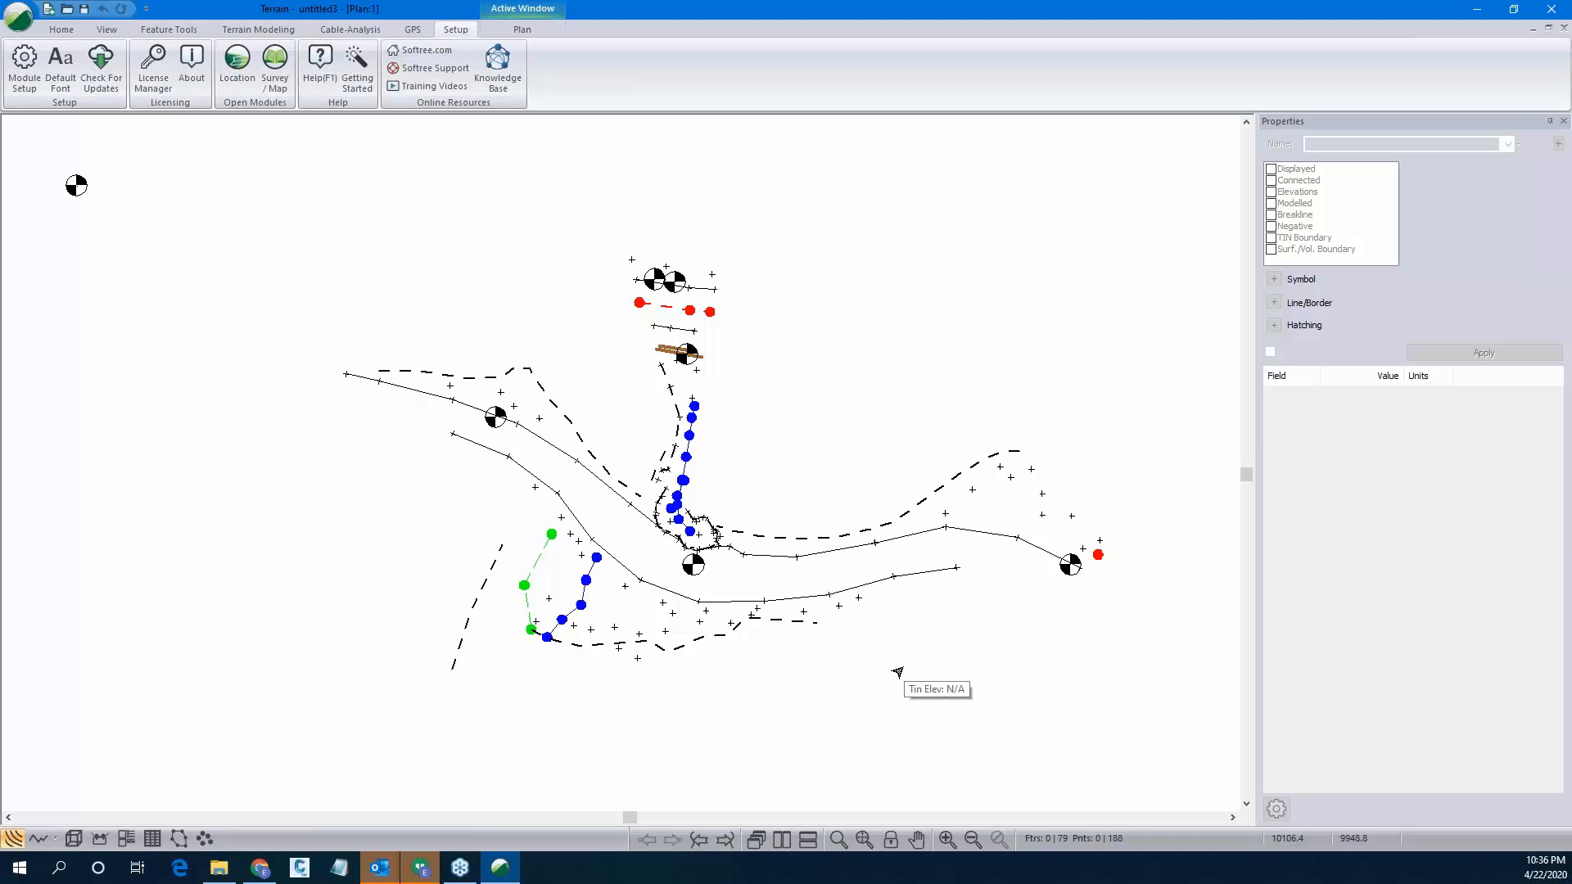
click(856, 586)
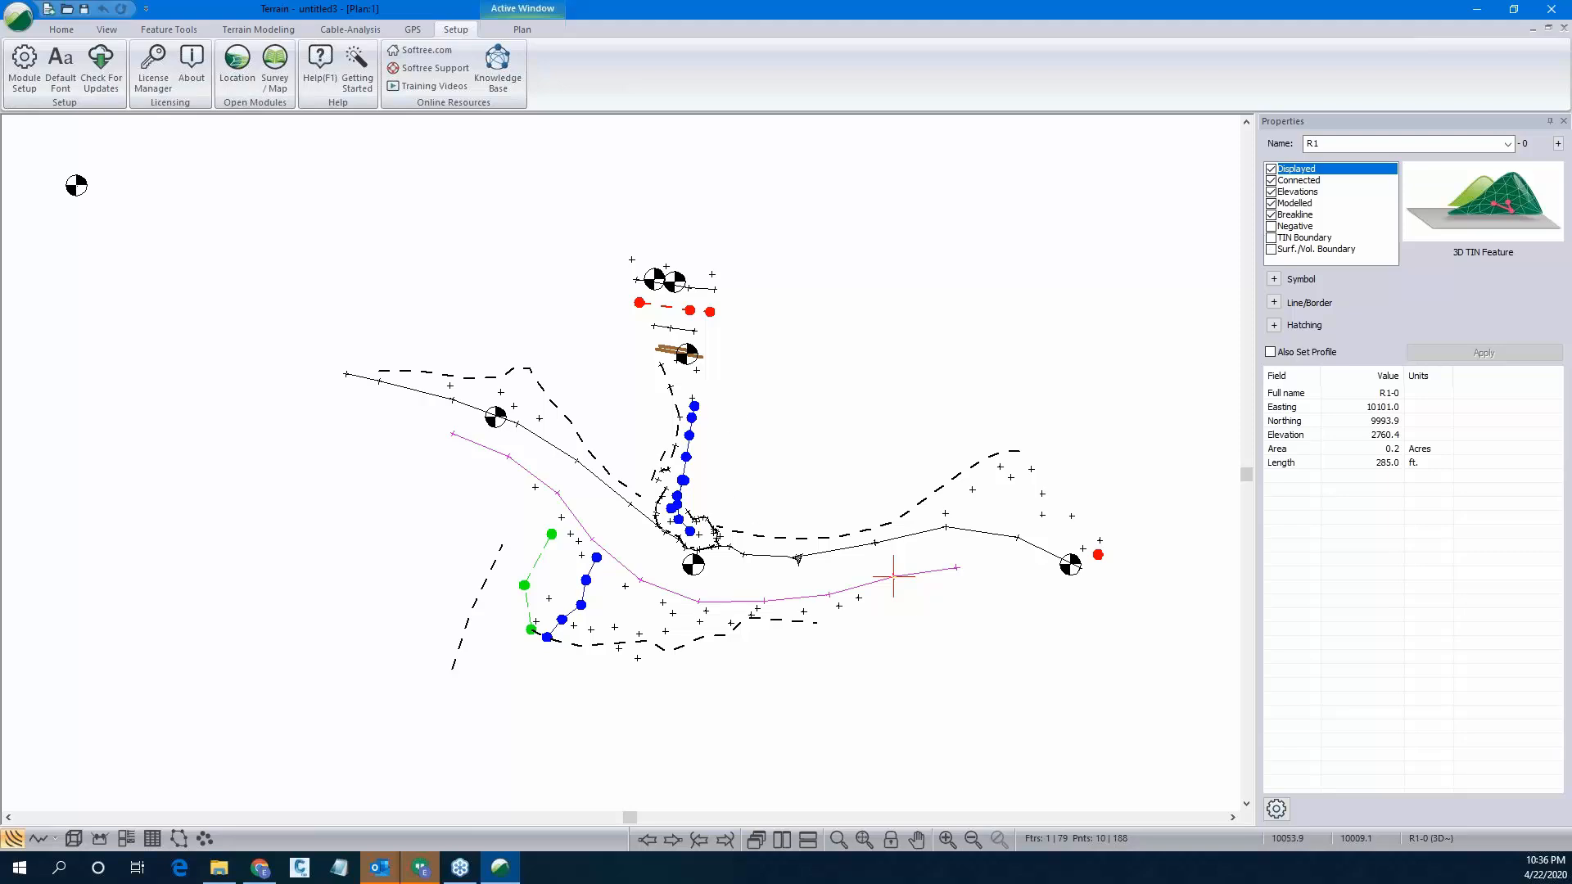
click(875, 687)
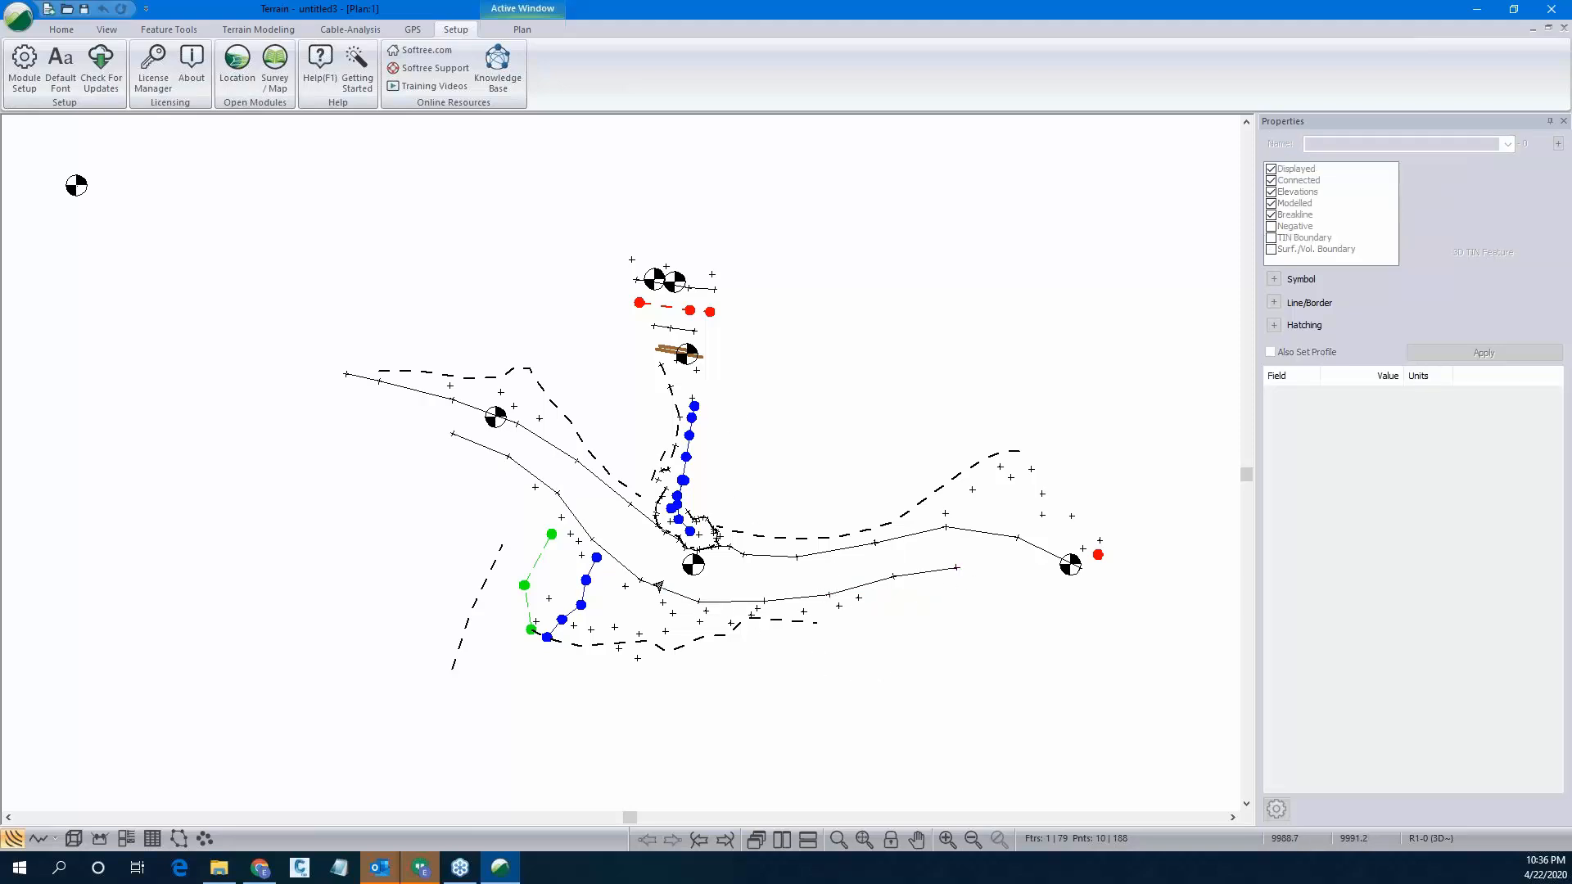
Show the imported survey in the 3D view and examine it from a rotated, closer viewpoint.
mouse_move(663, 597)
click(73, 838)
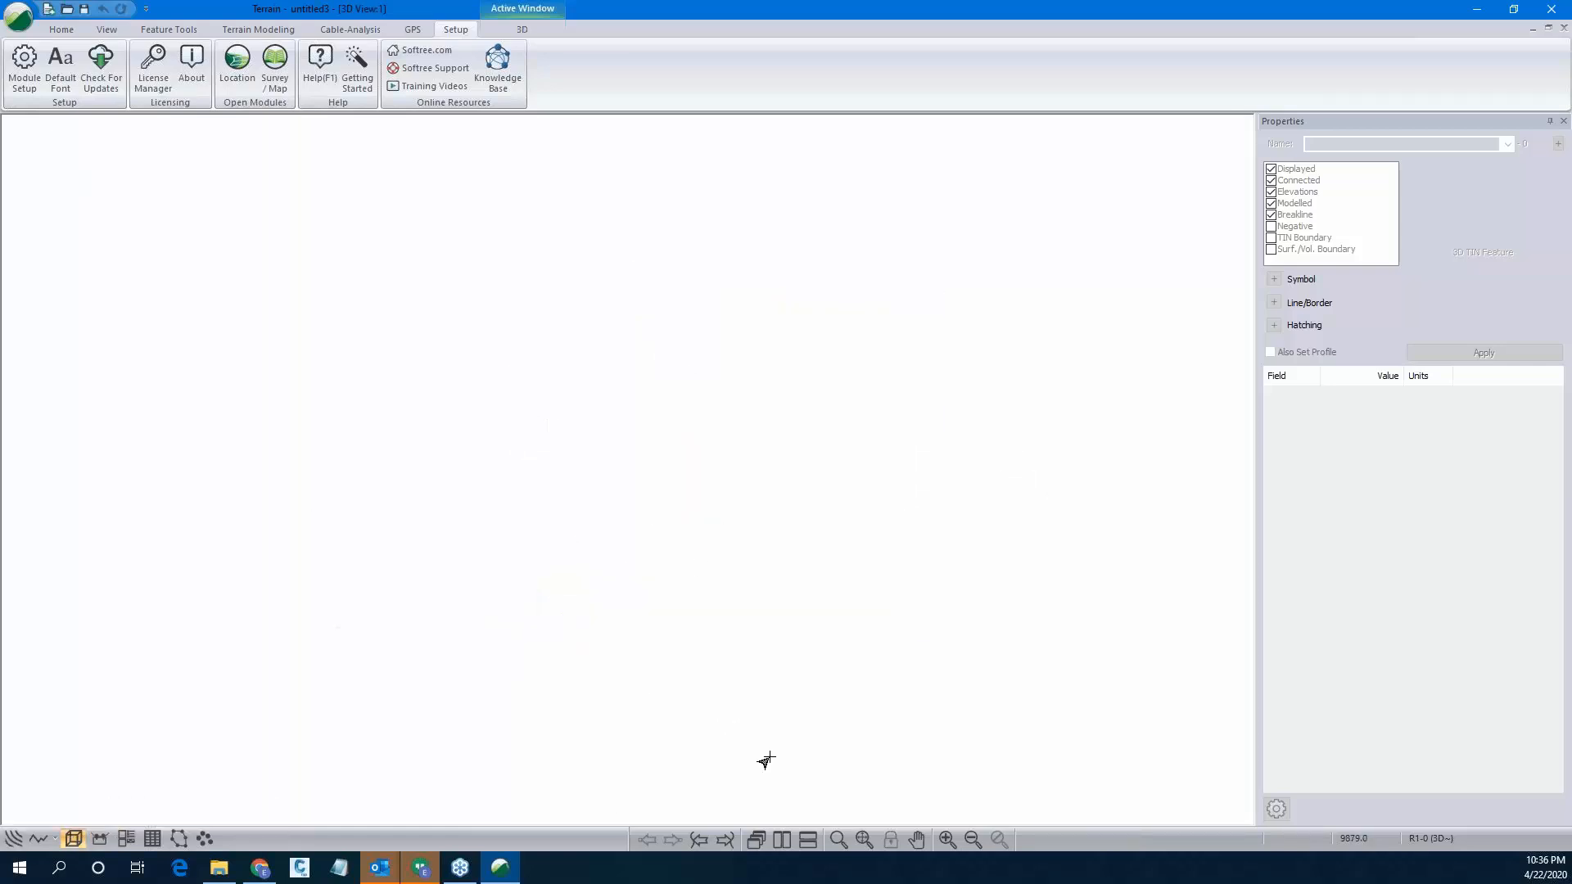
drag(669, 631, 599, 416)
scroll(599, 416, up, 5)
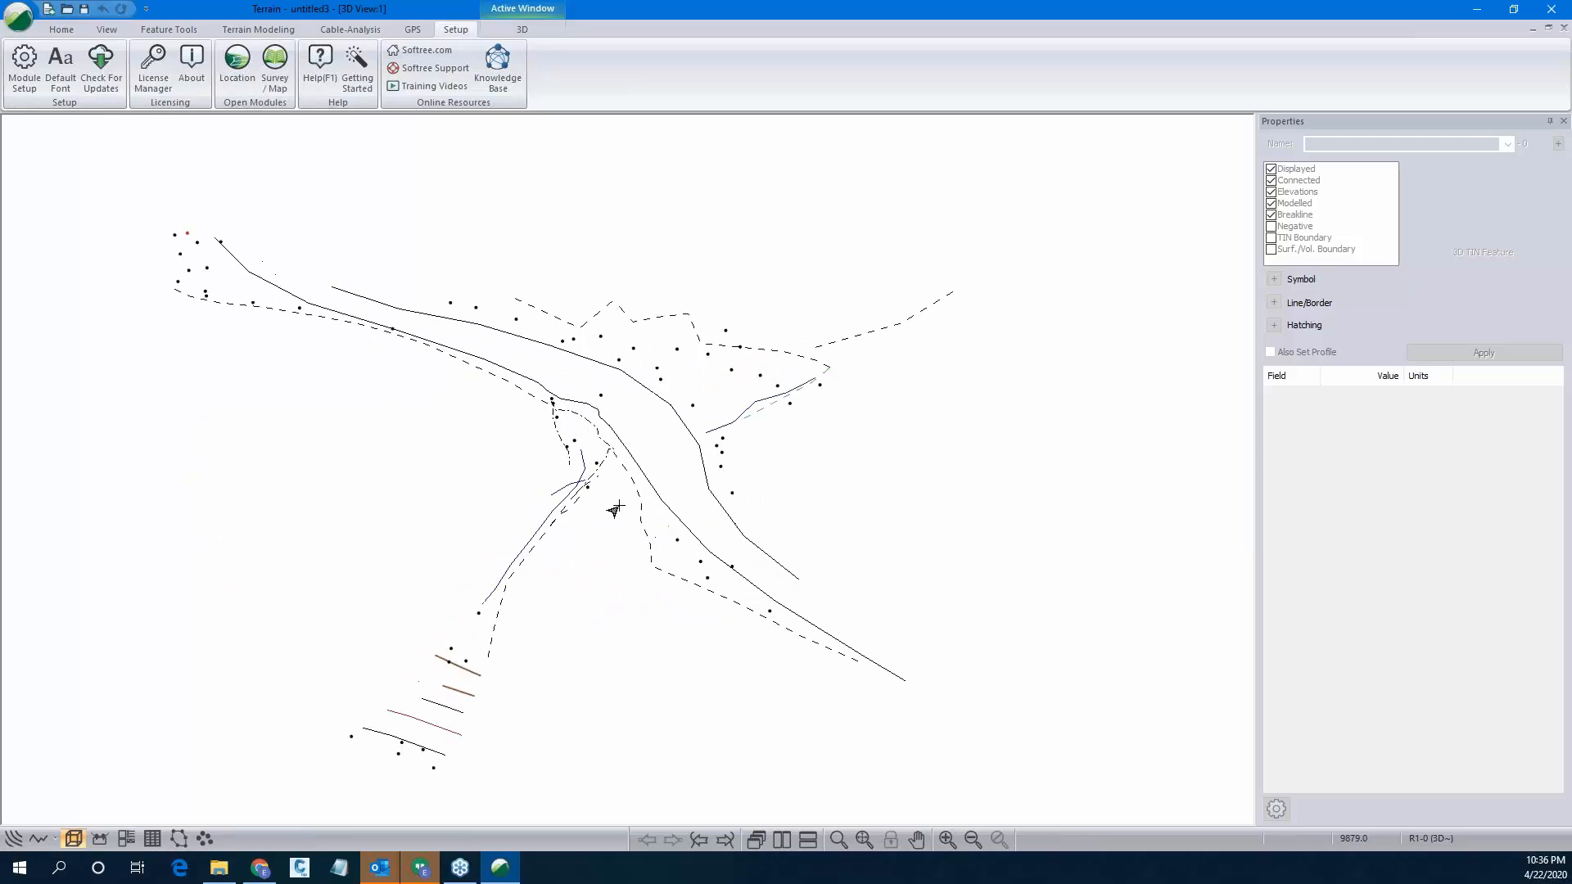
Examine the imported survey points and lines in the 3D view from above and from a low side angle.
drag(674, 466, 596, 378)
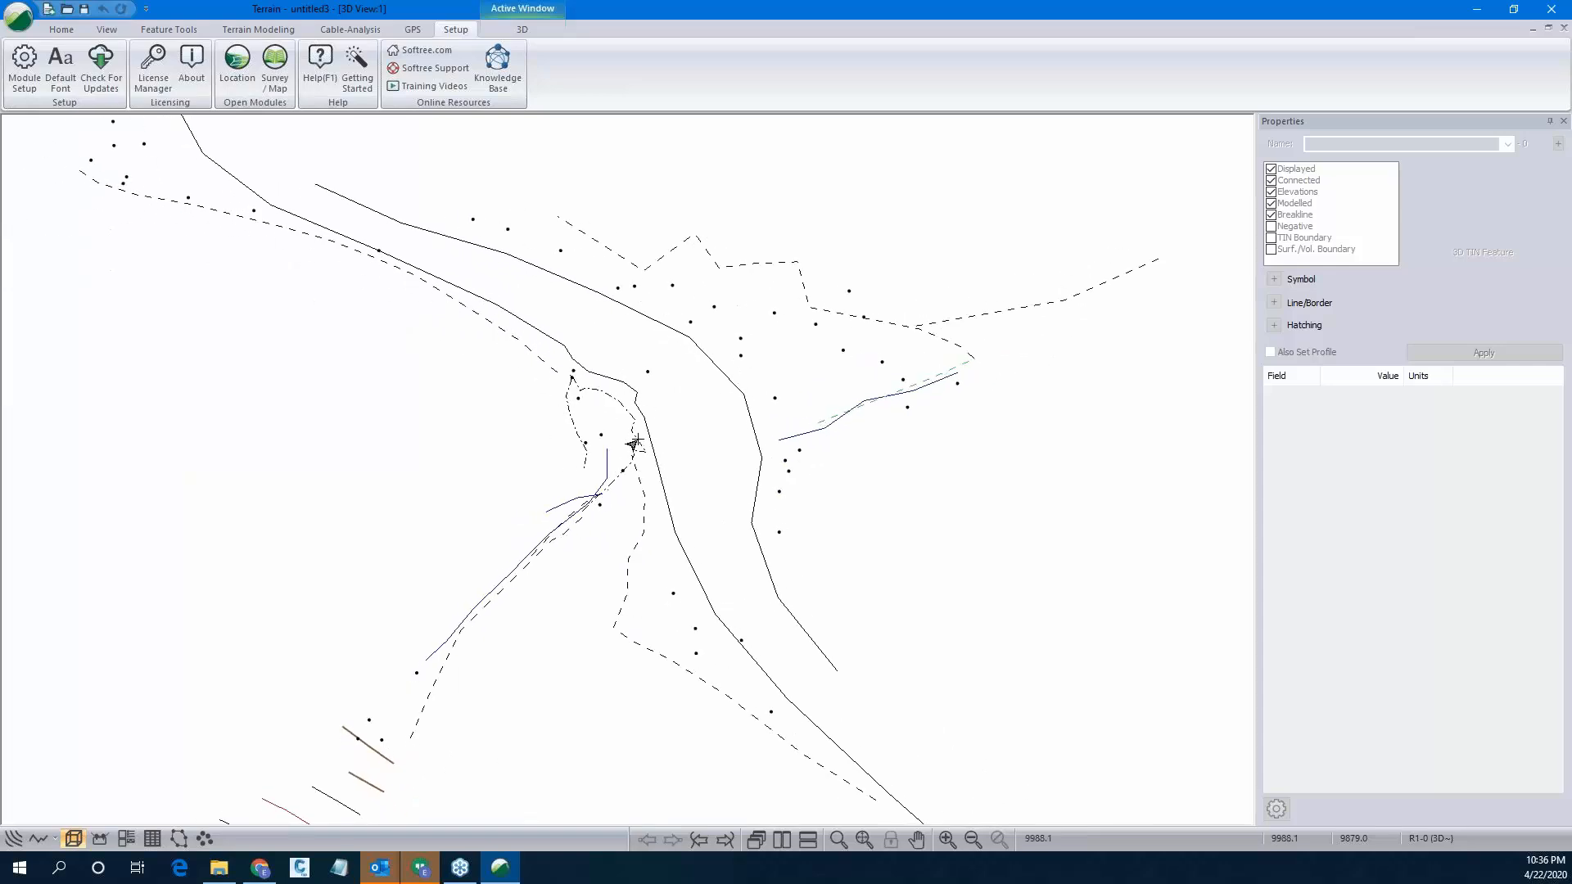
mouse_move(635, 443)
drag(635, 434, 602, 409)
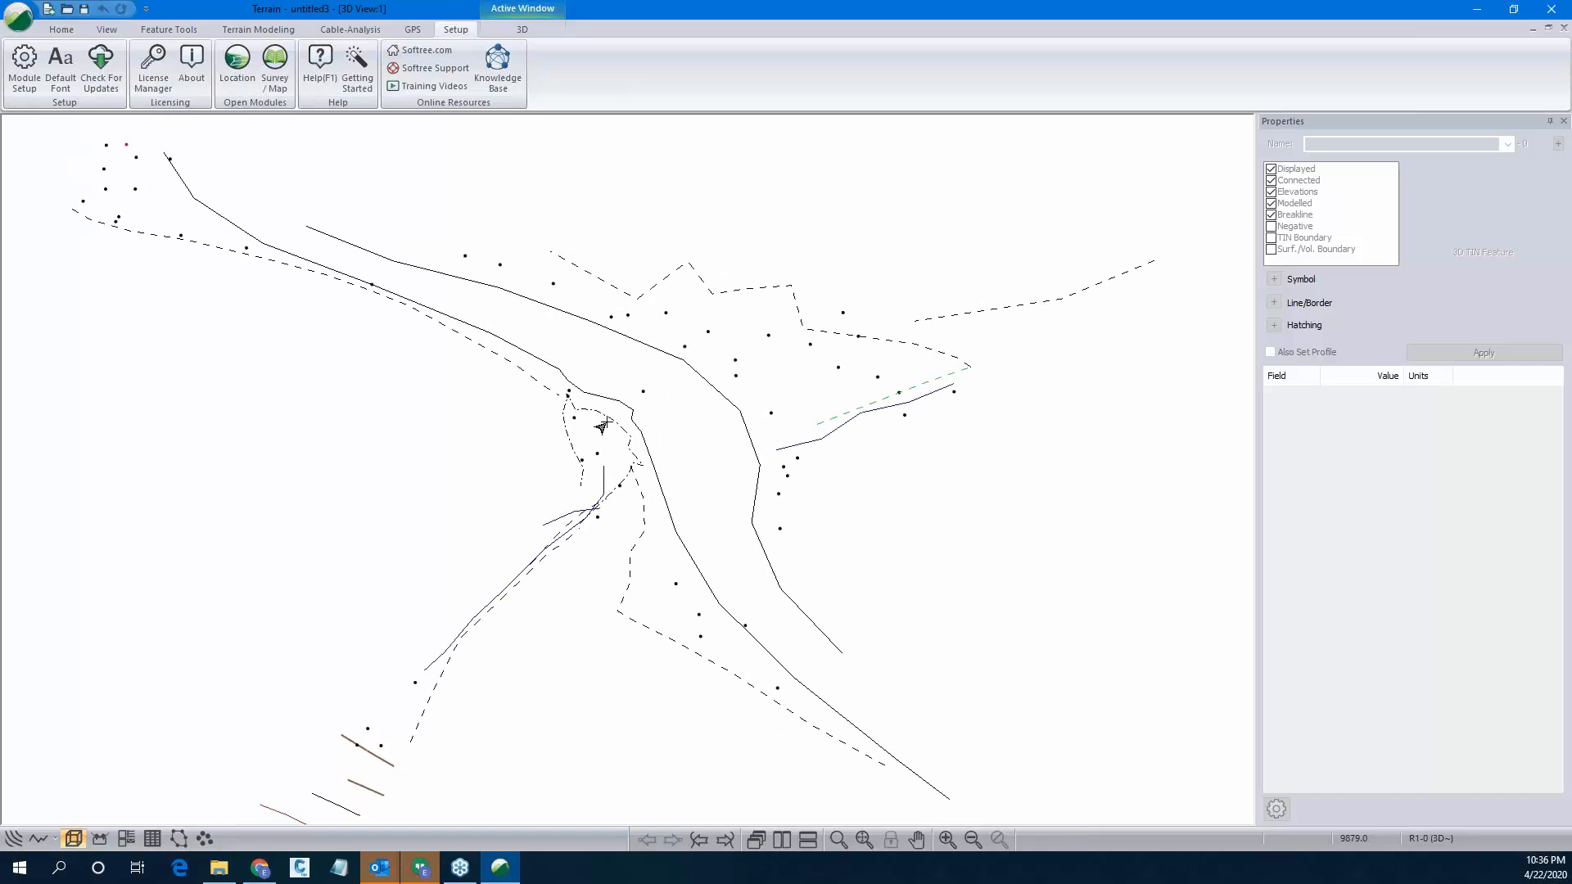
drag(651, 452, 606, 431)
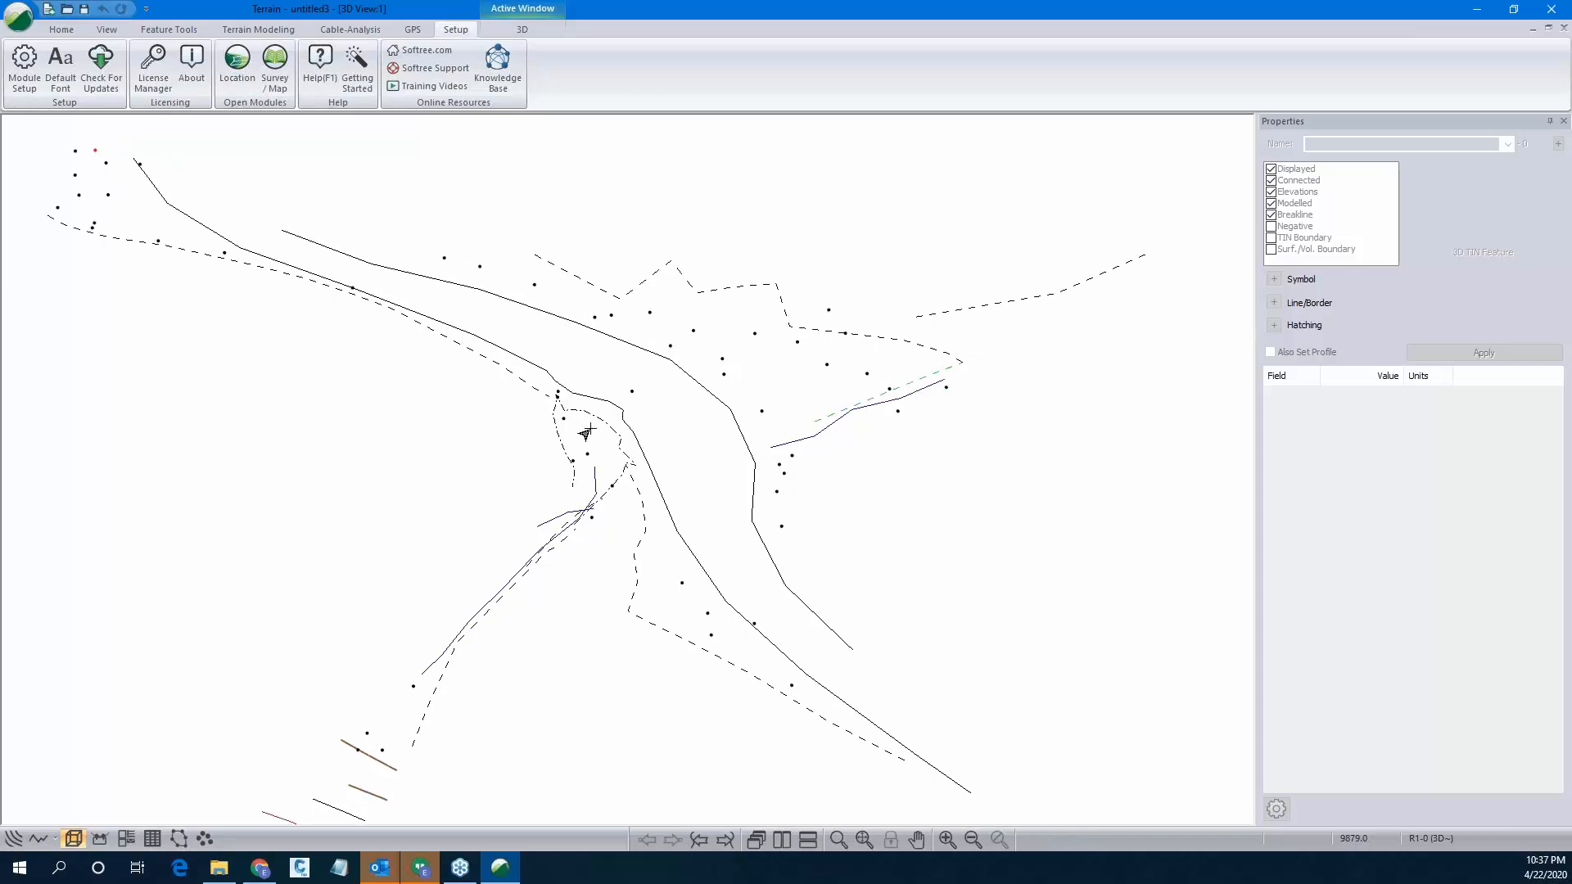
drag(544, 488, 597, 498)
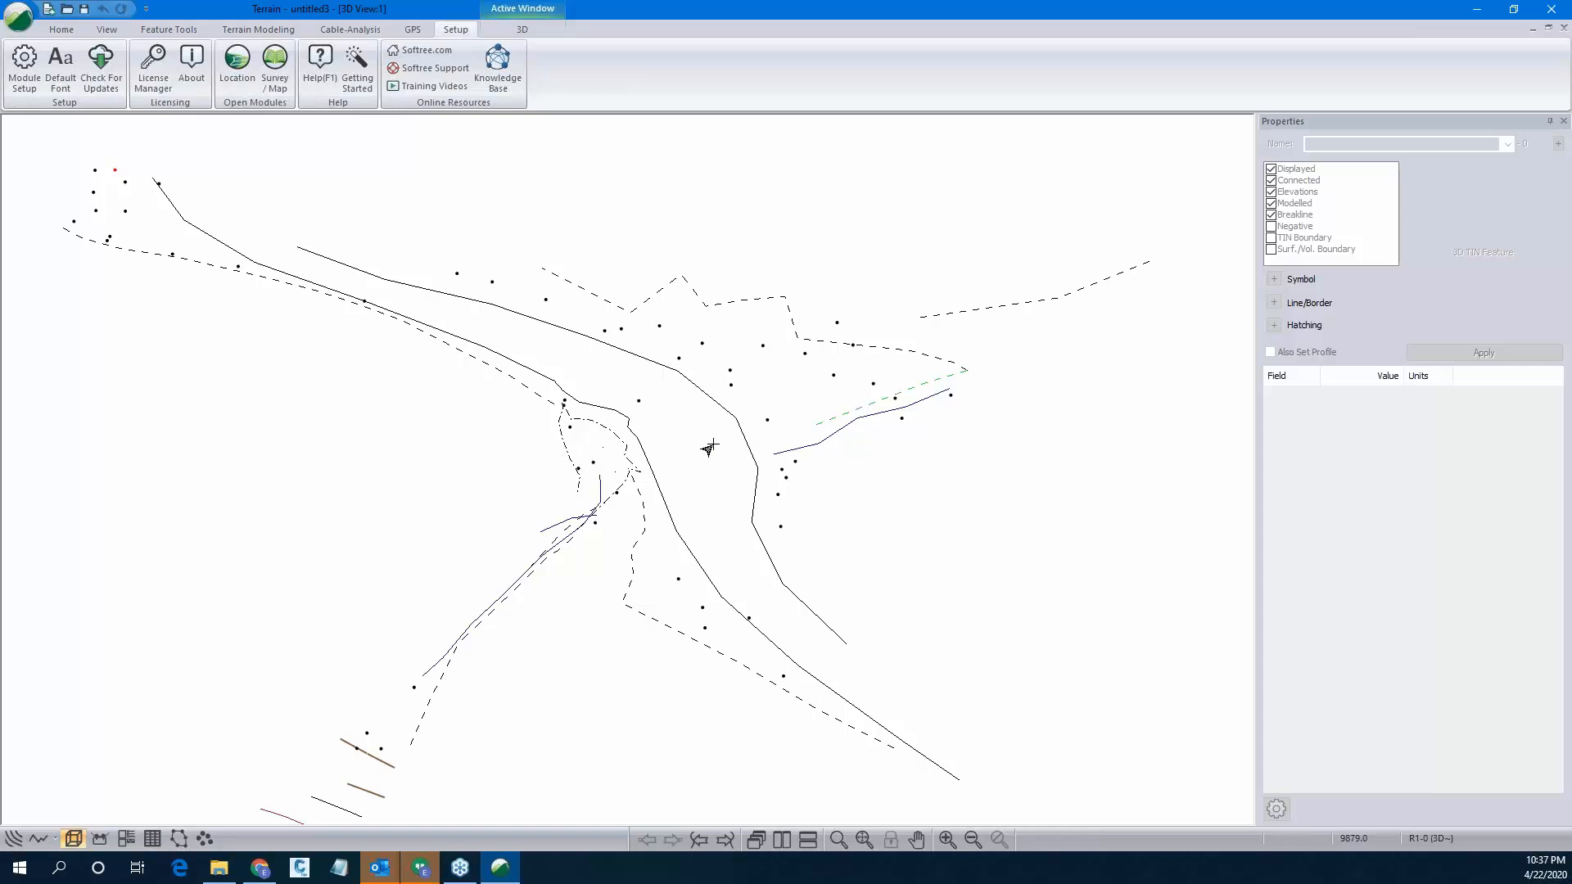
drag(715, 486, 713, 568)
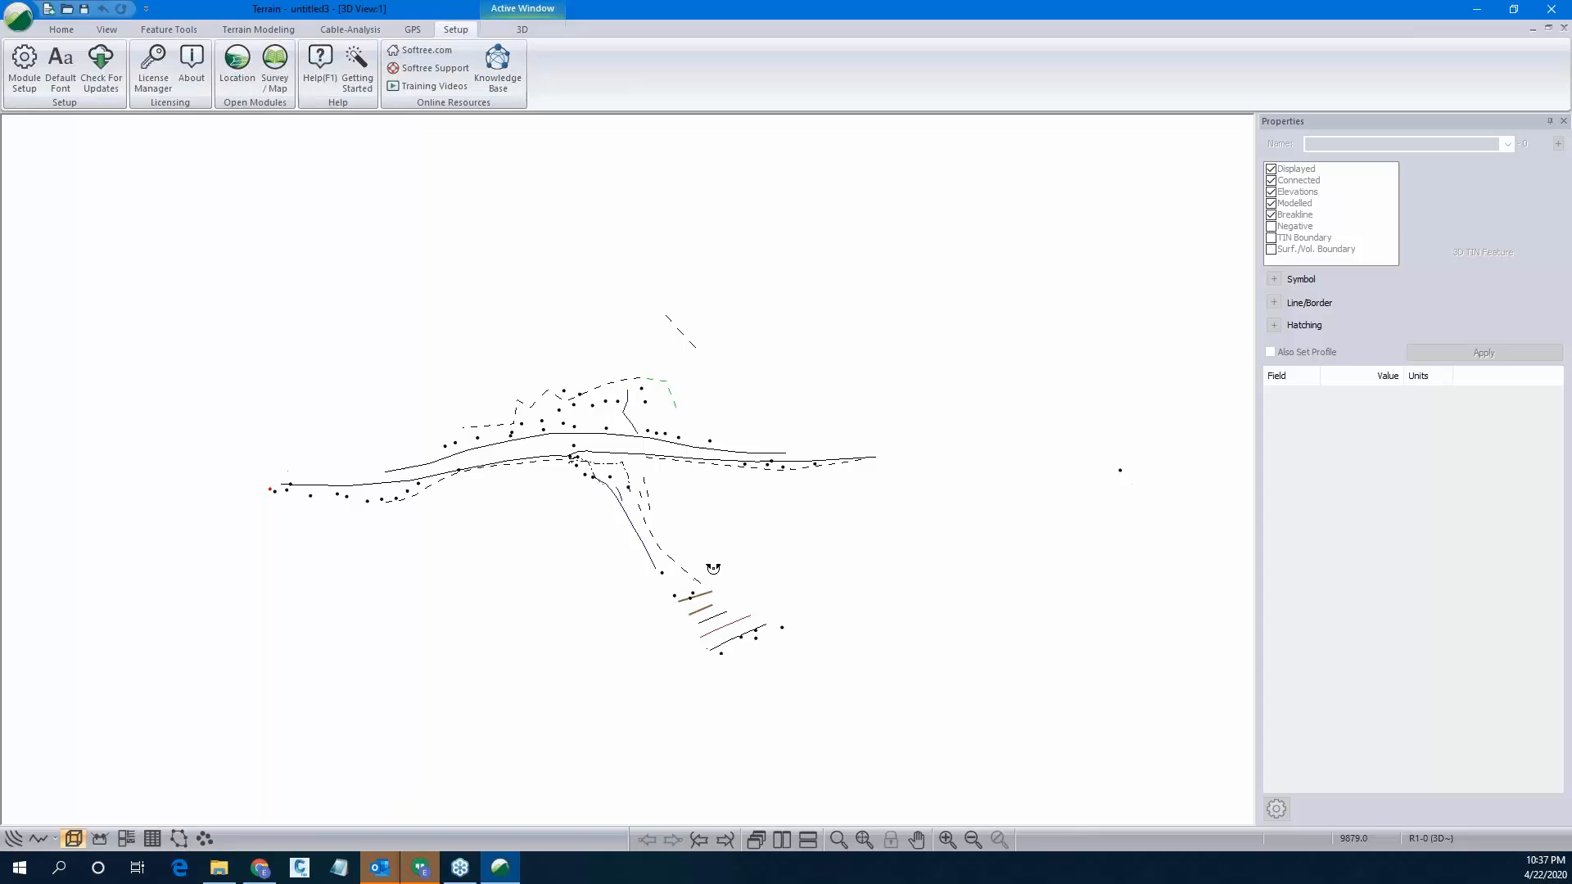
Generate the TIN and contours with a maximum side length of 100 and labeling turned off for the major contours.
click(274, 37)
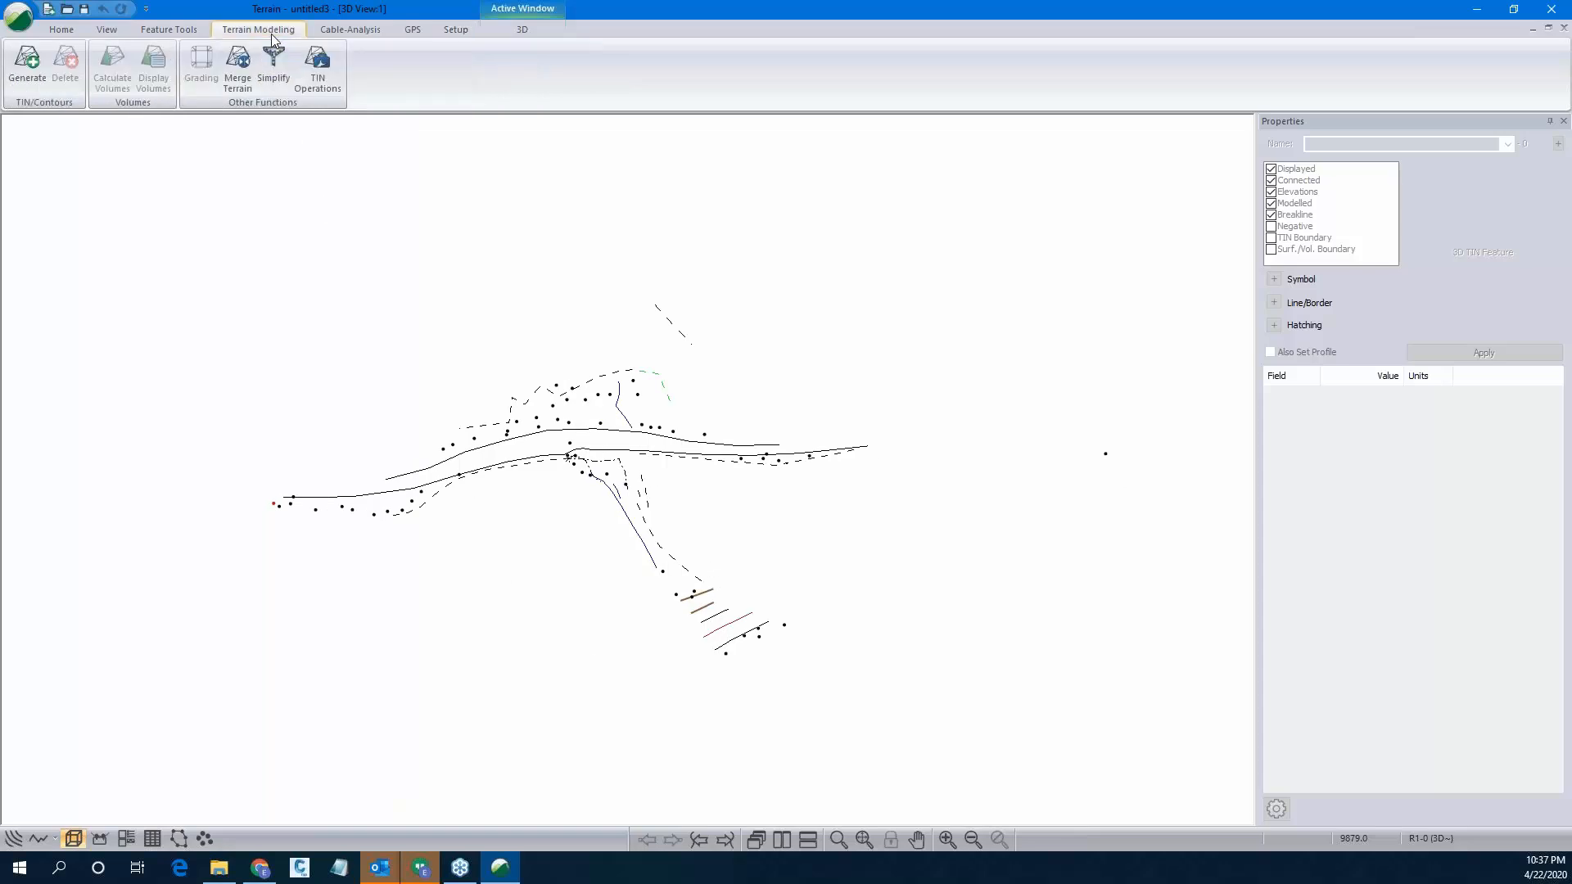
click(27, 62)
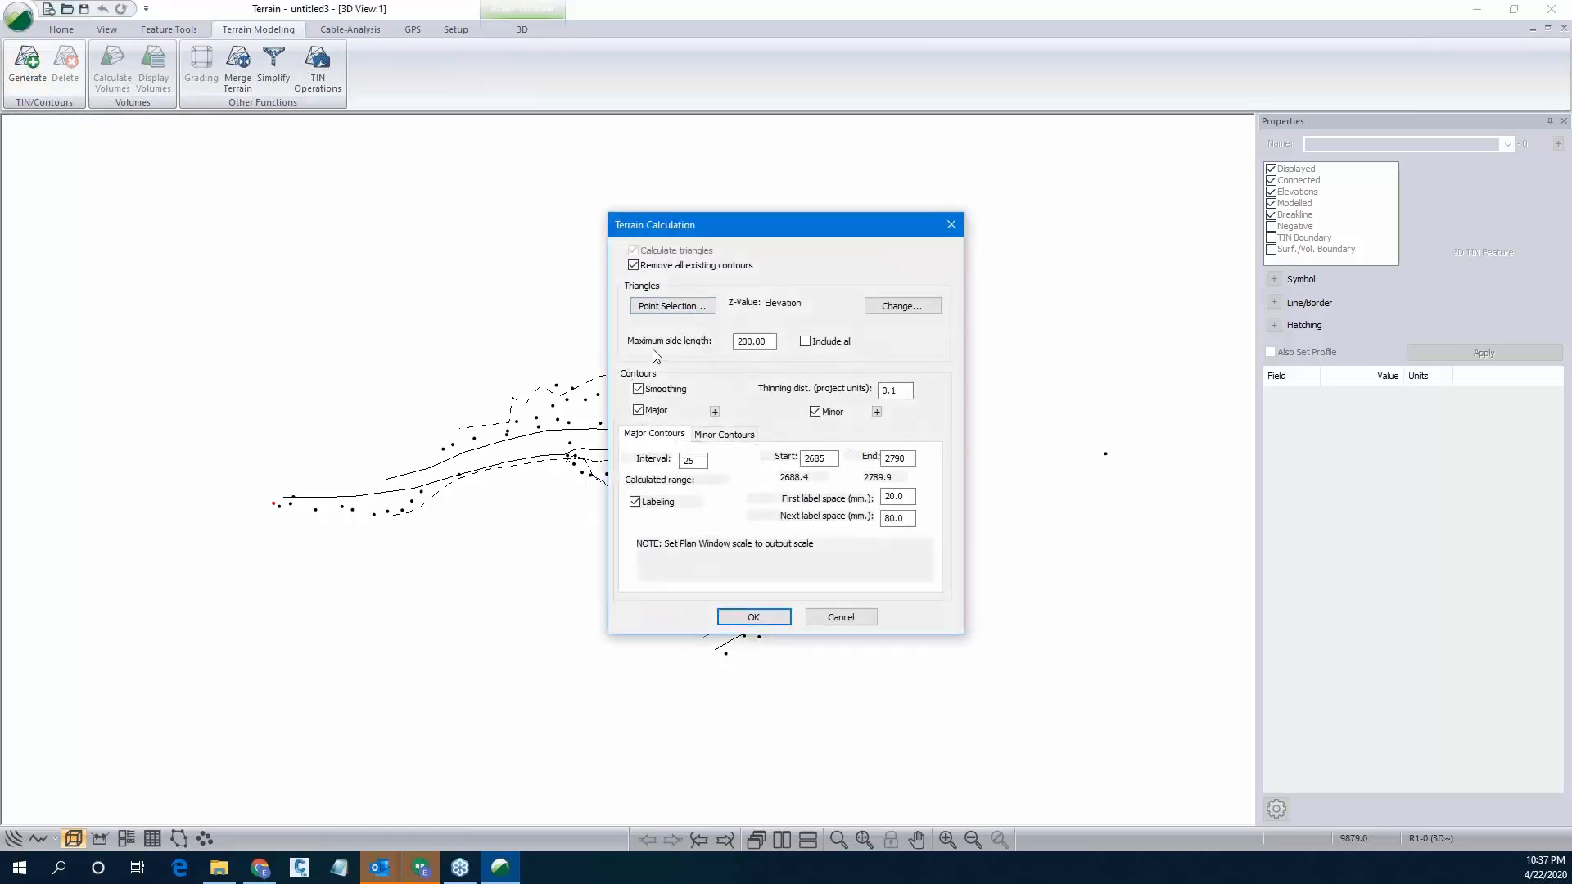
click(768, 343)
double_click(768, 344)
text(100)
click(636, 502)
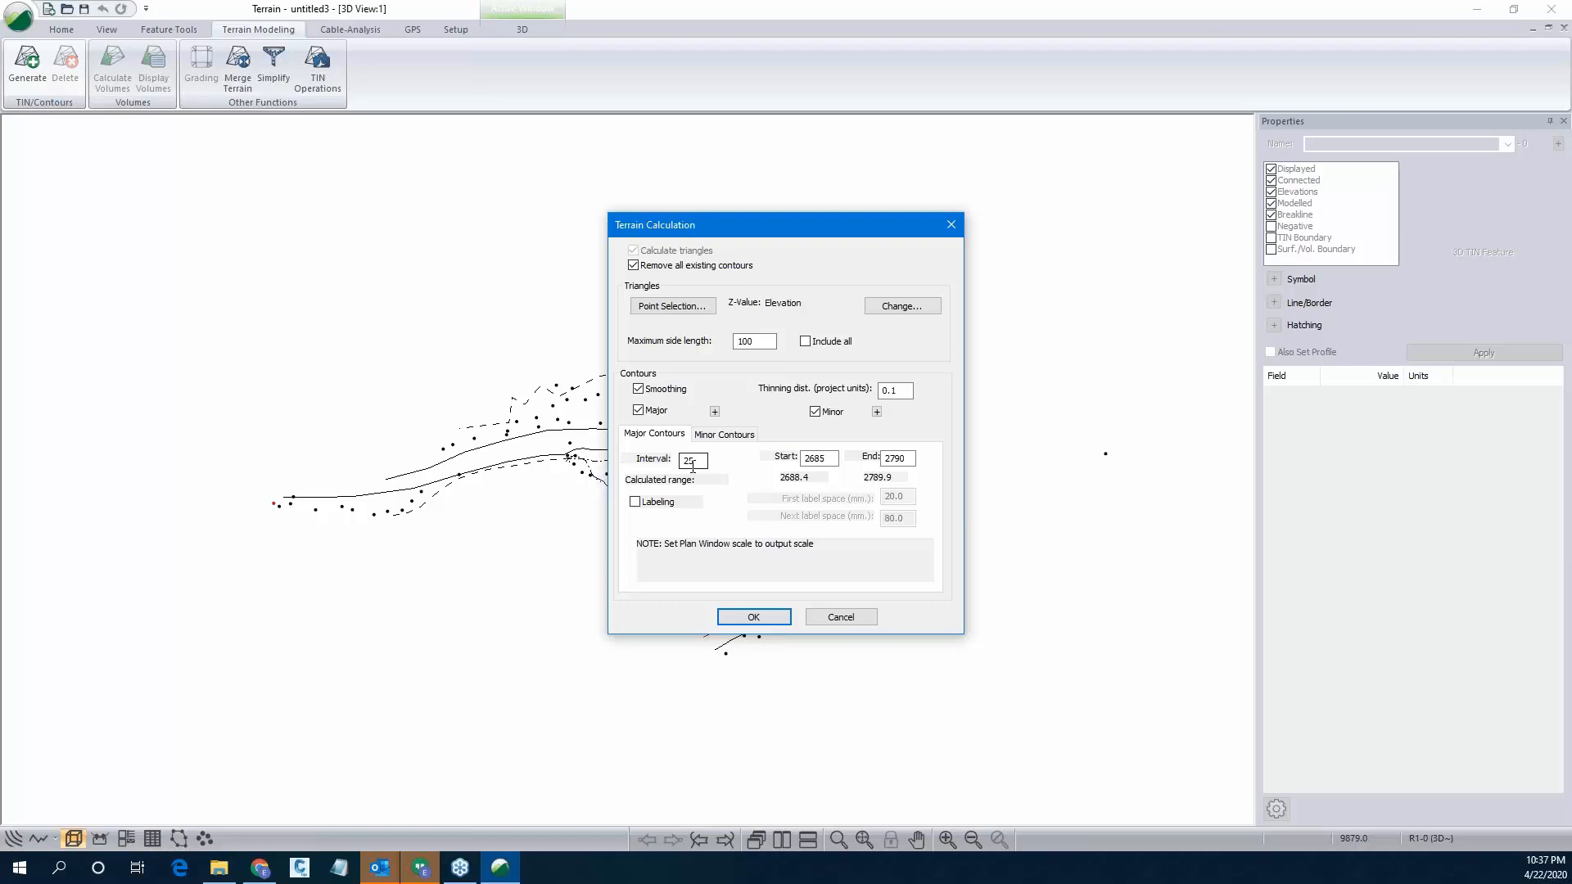
double_click(690, 461)
click(723, 436)
double_click(689, 461)
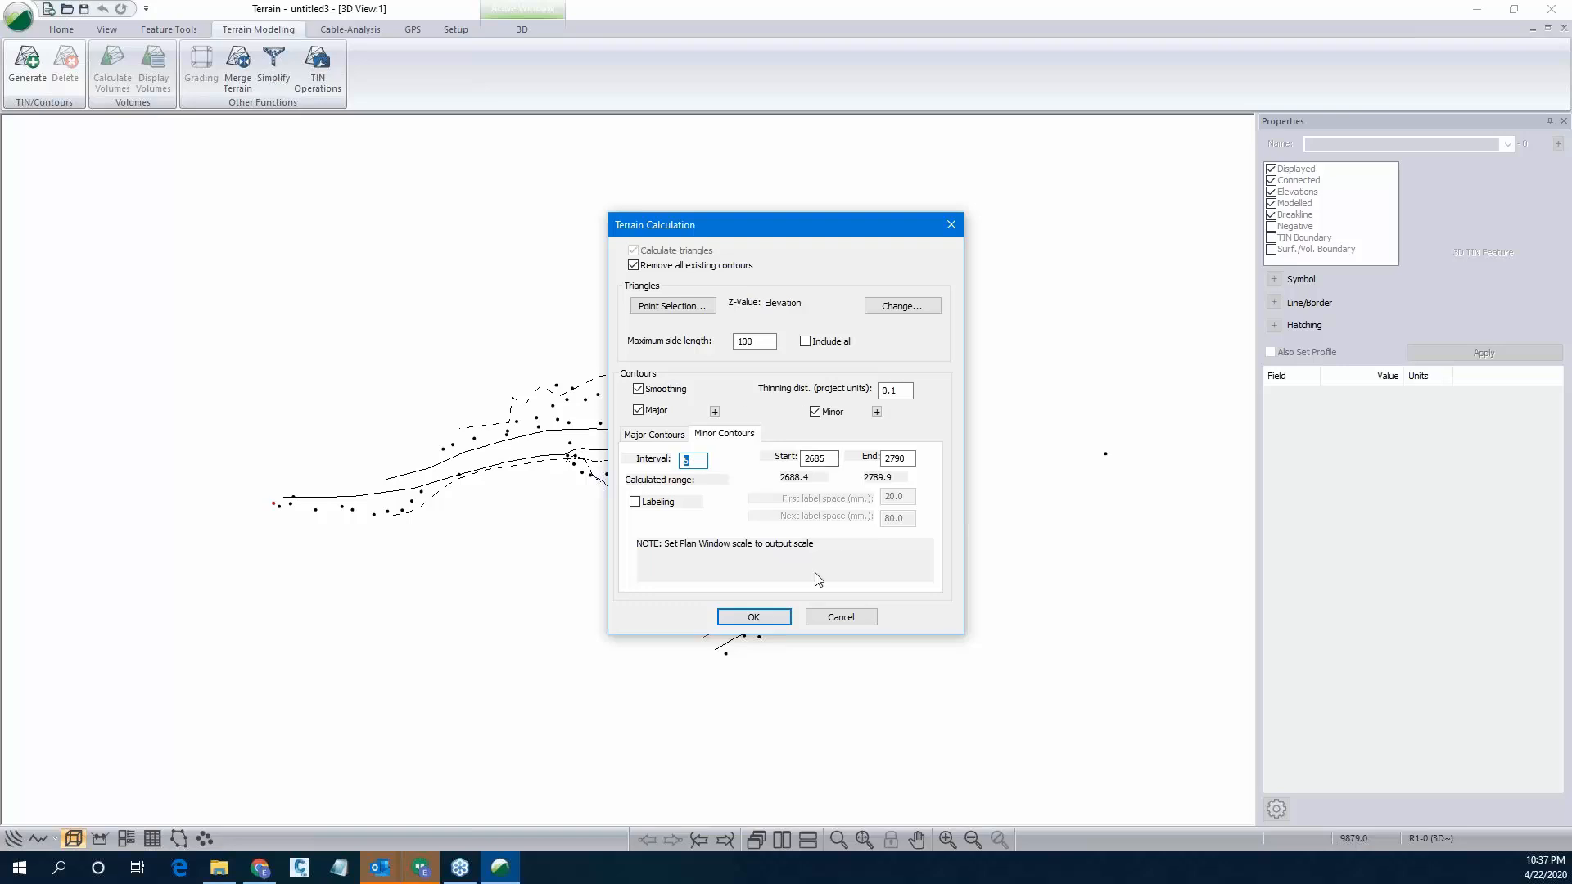
click(753, 617)
Examine the generated terrain surface in 3D from several angles, including a close look at the washout beside the road.
drag(811, 573, 769, 561)
scroll(624, 492, up, 3)
scroll(530, 619, down, 3)
drag(530, 619, 554, 622)
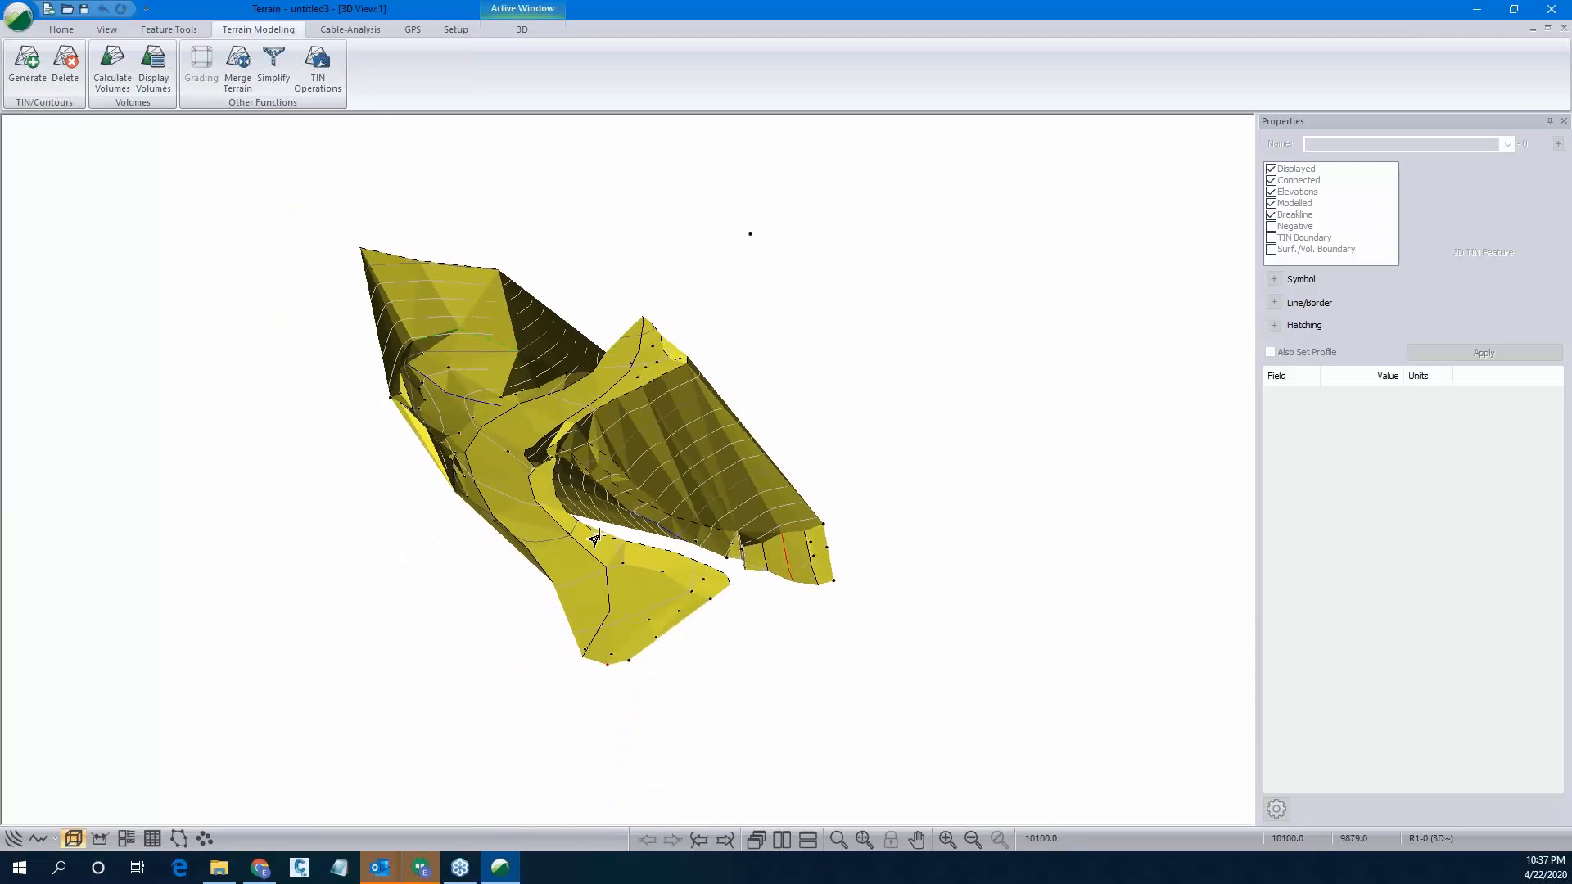
drag(596, 537, 709, 485)
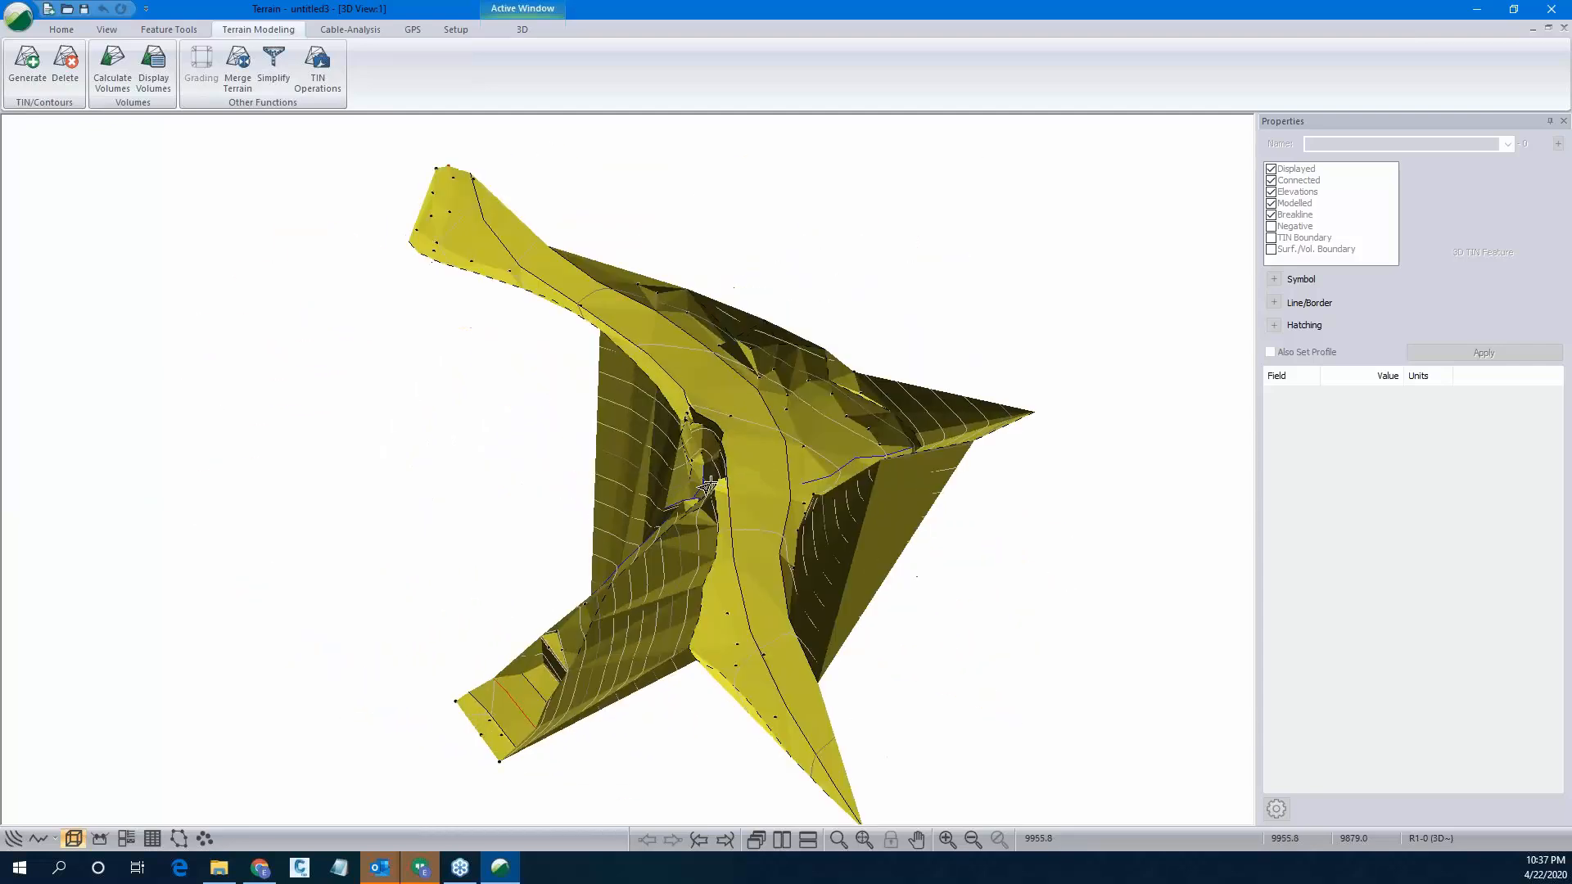
scroll(708, 485, up, 4)
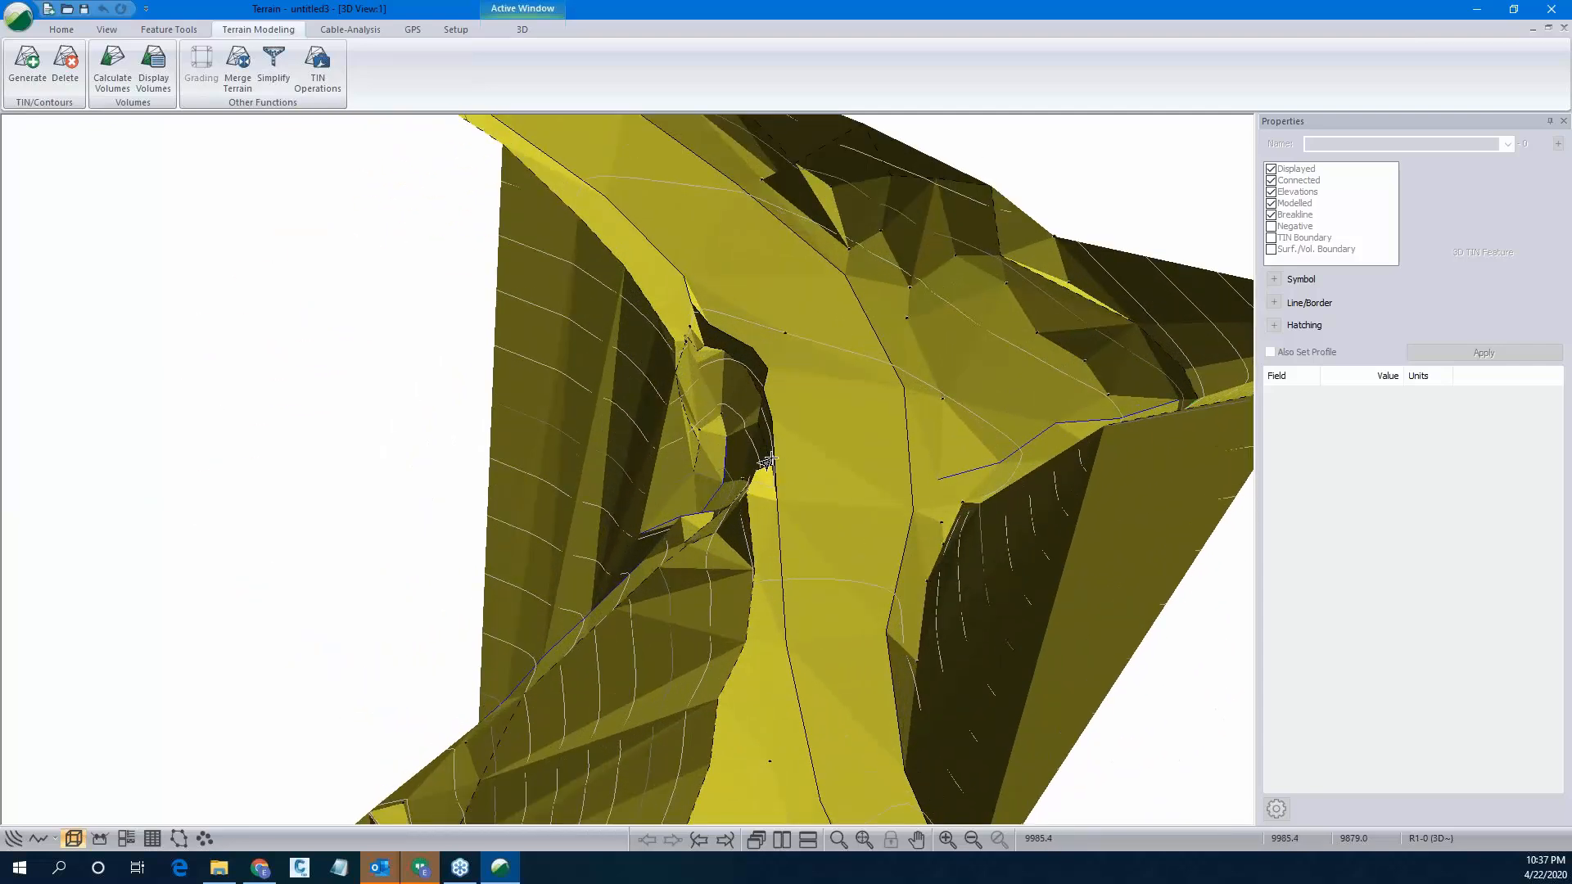
scroll(731, 378, down, 5)
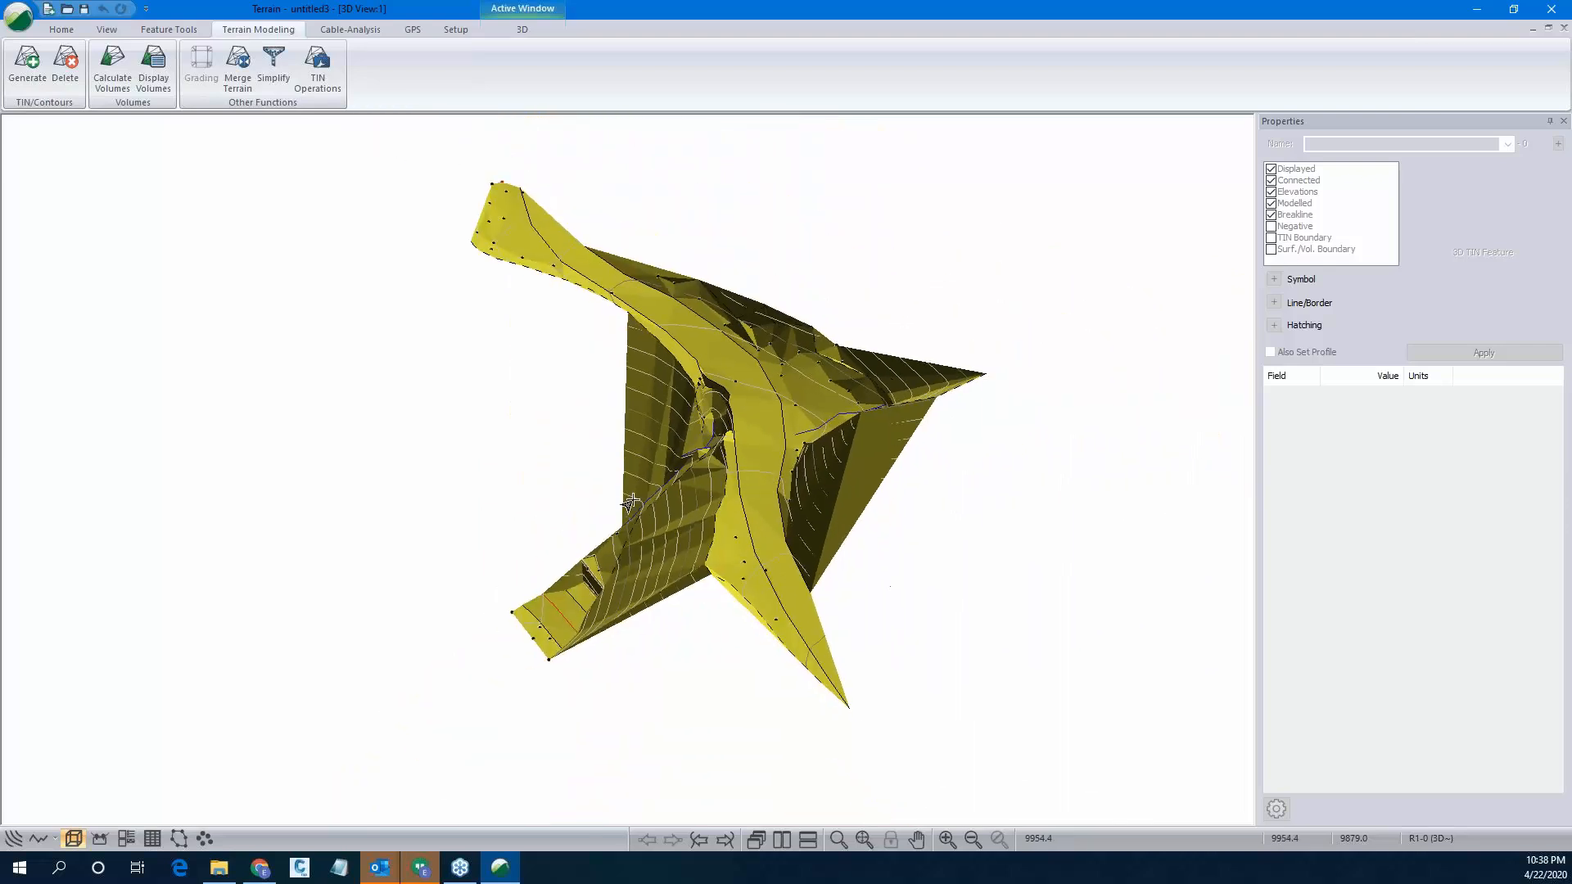
Save the terrain model as project1 in the Washout folder.
mouse_move(647, 505)
click(18, 16)
click(42, 158)
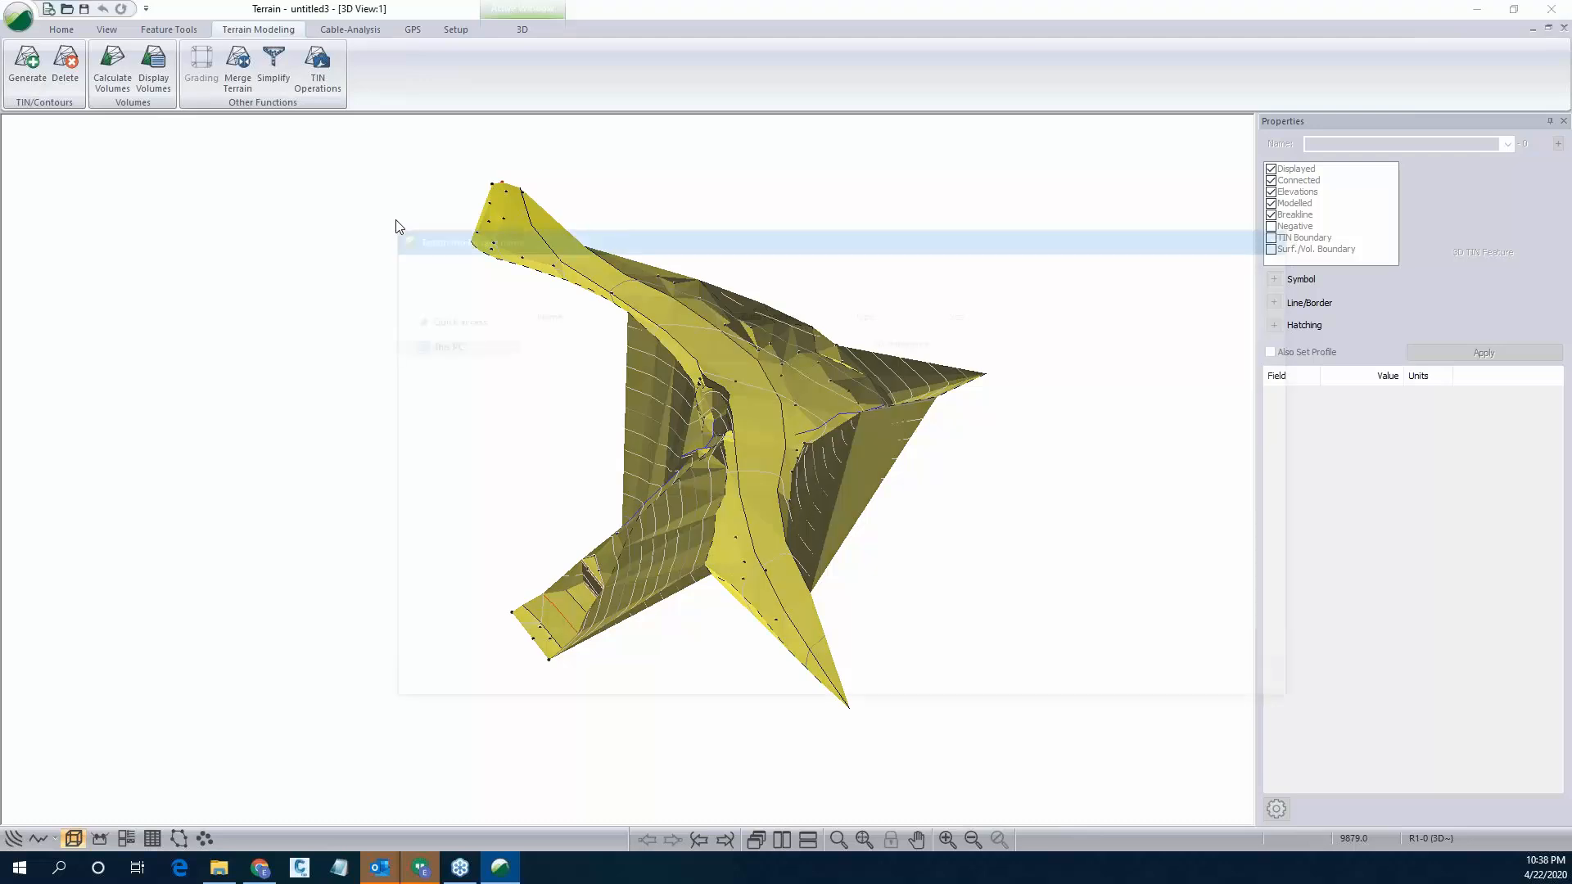
click(444, 397)
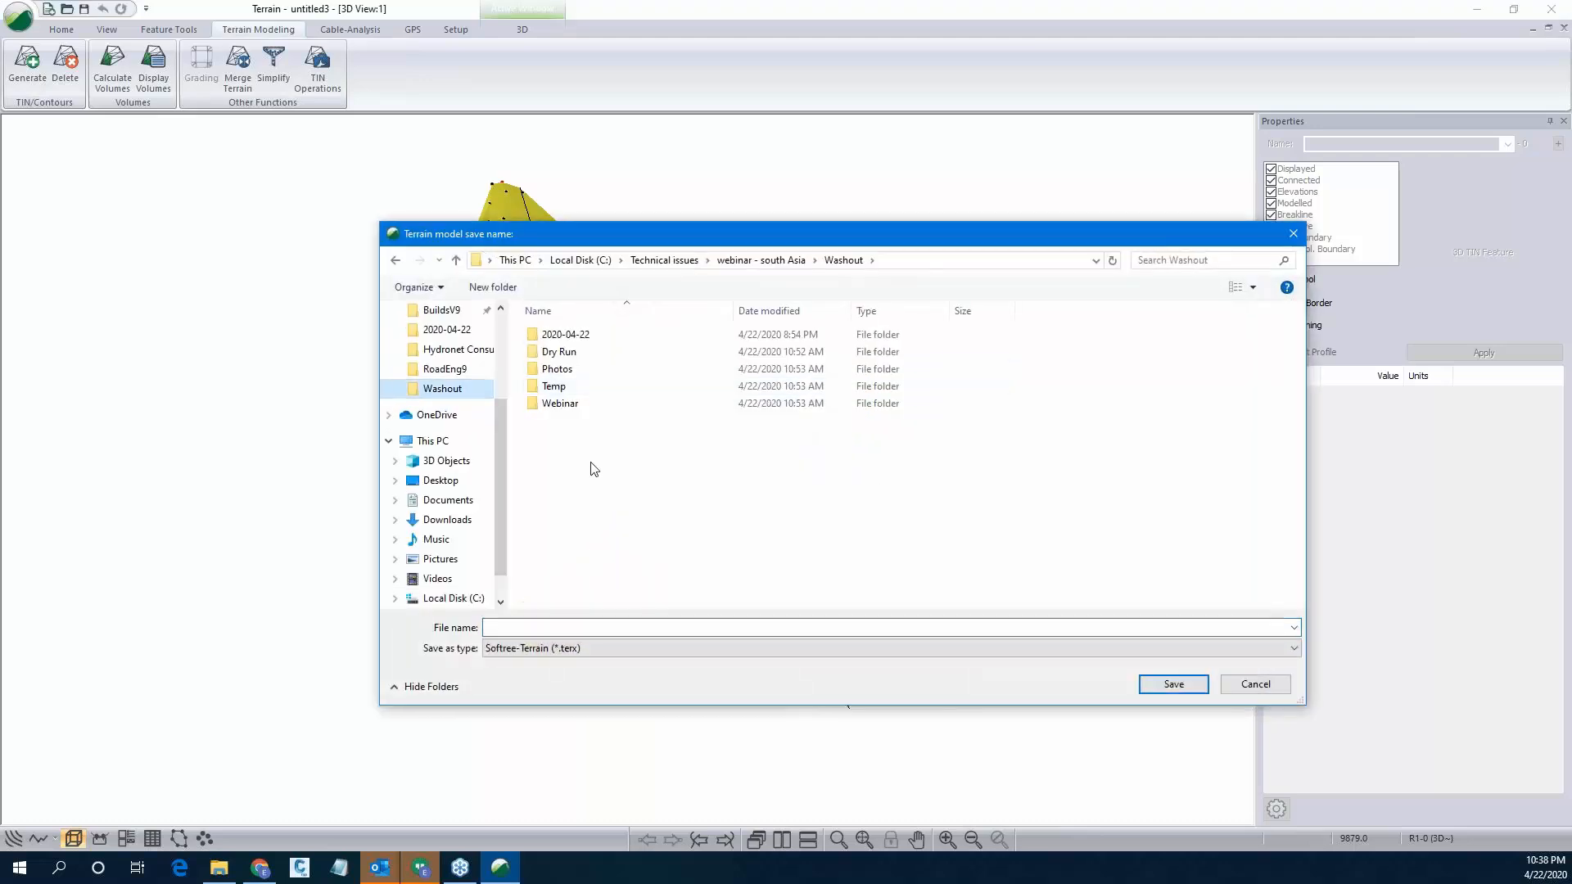
click(555, 627)
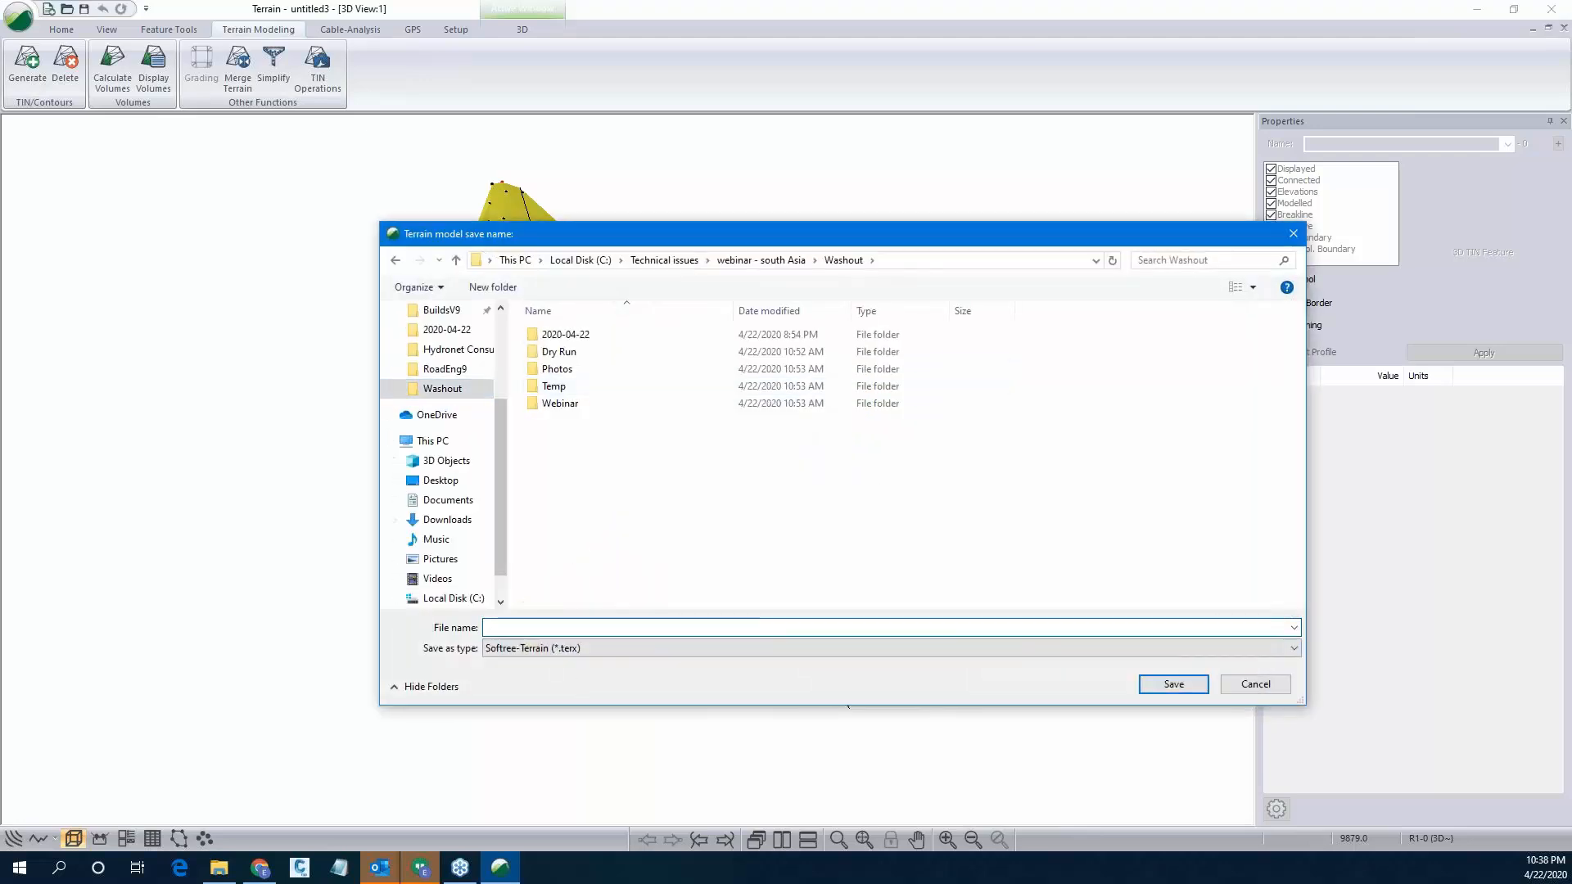
text(project1)
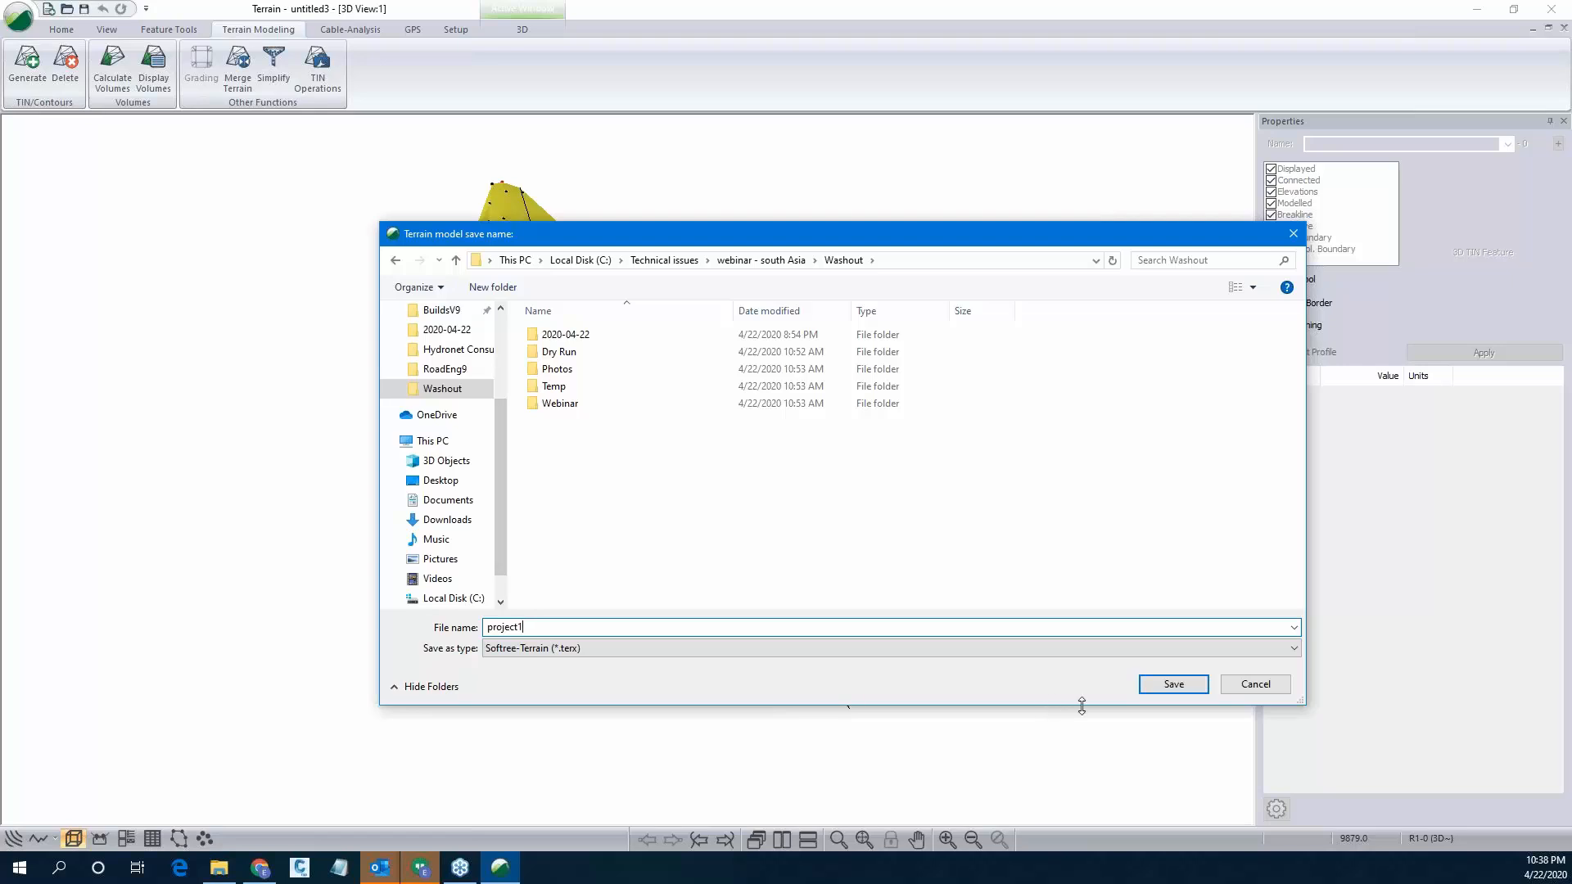
click(1172, 690)
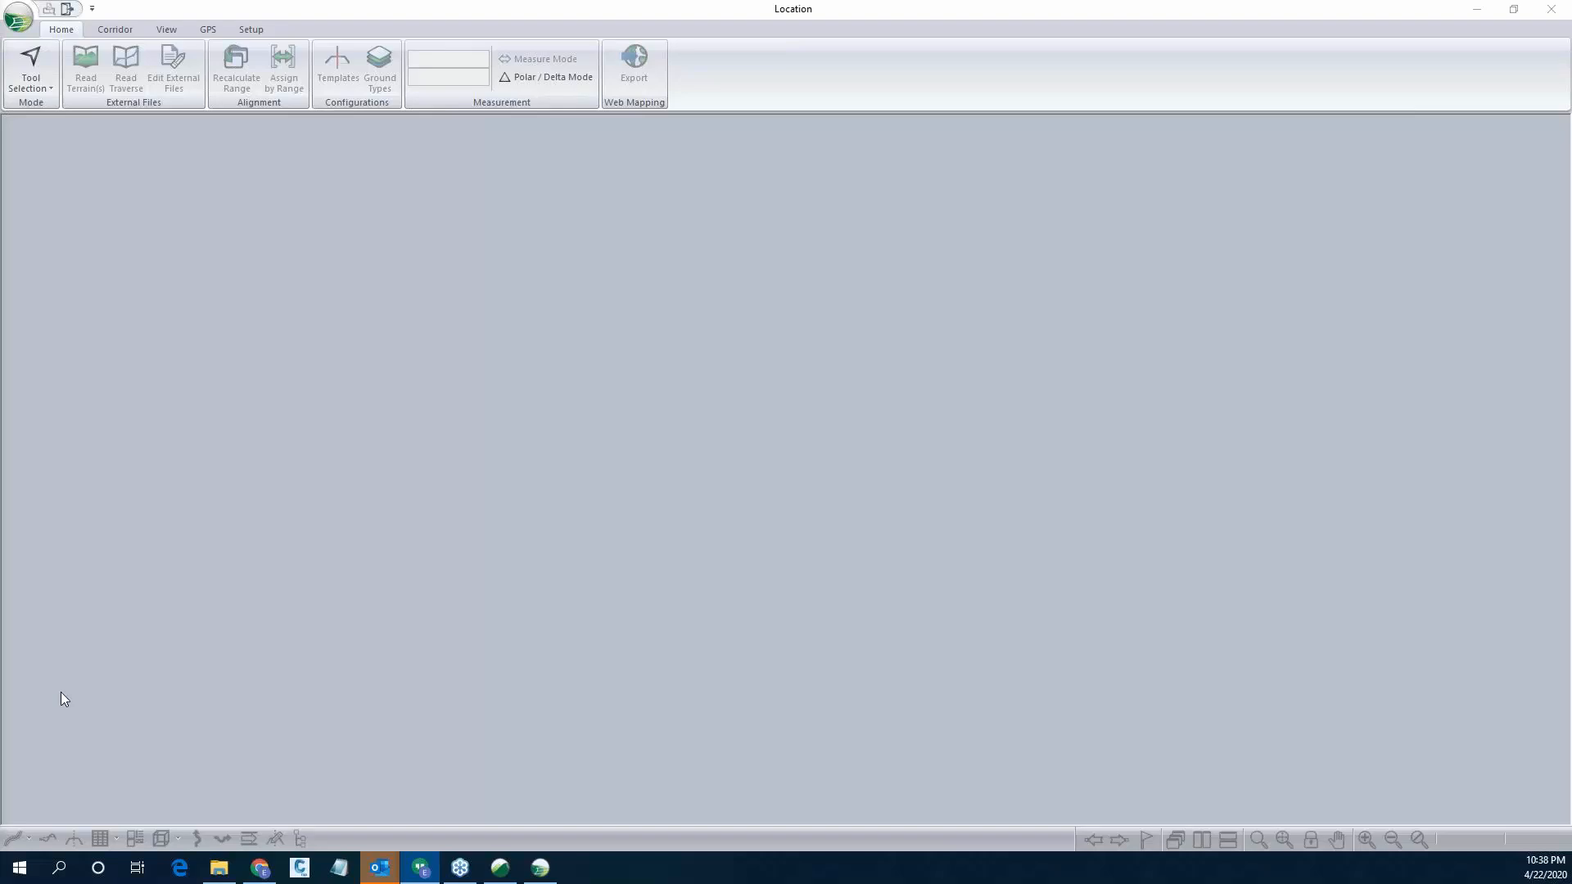
In Location, create a new design on the project1.terx surface, starting at the center of terrain with the default standard template.
click(19, 18)
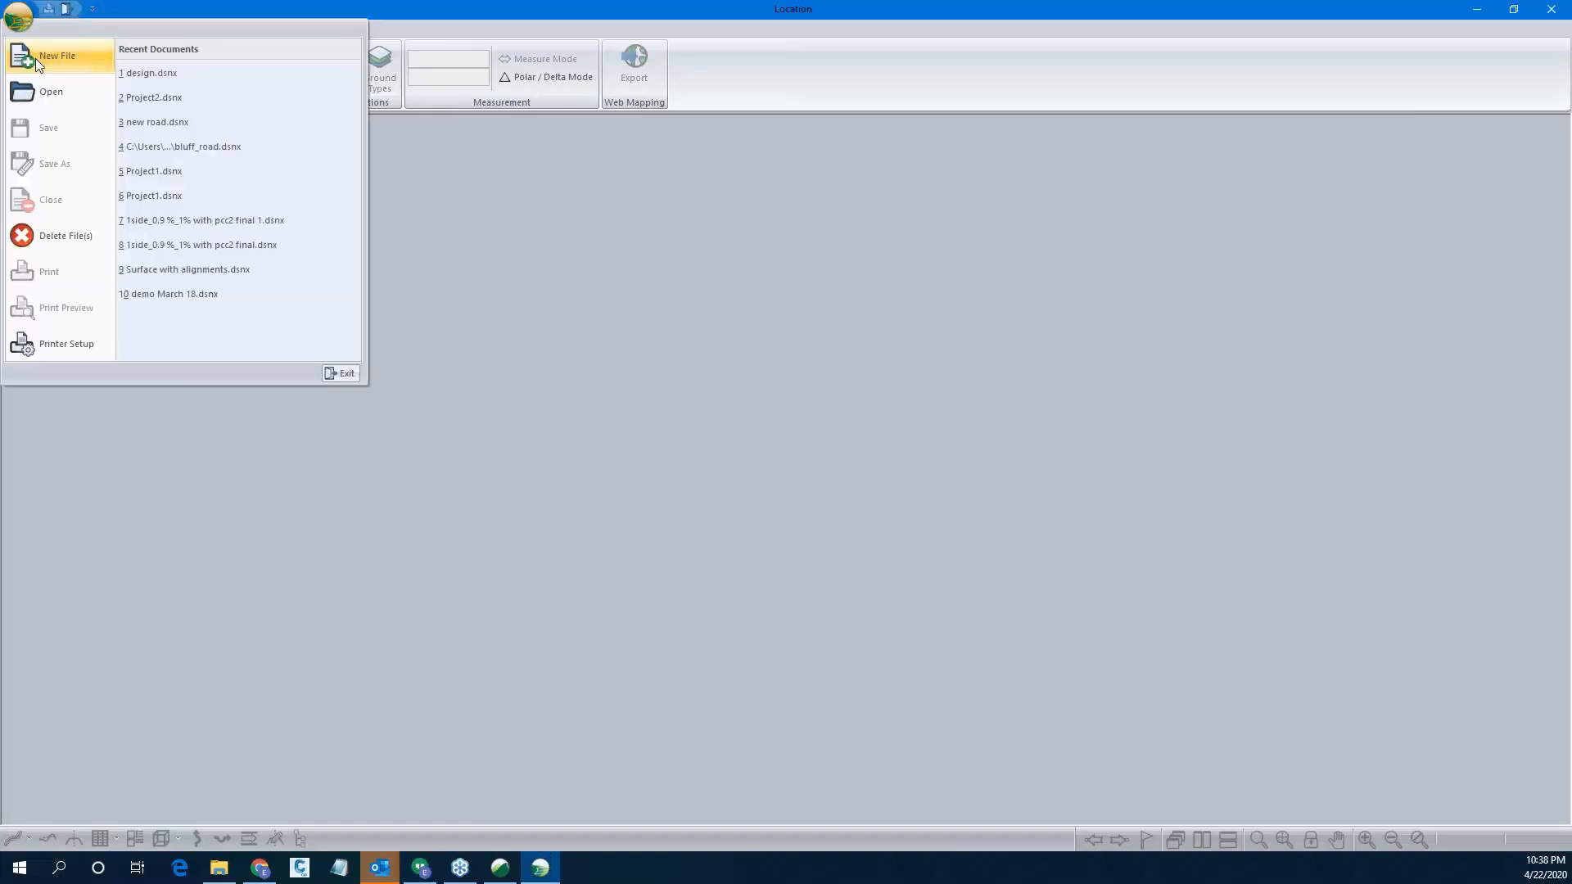
click(36, 57)
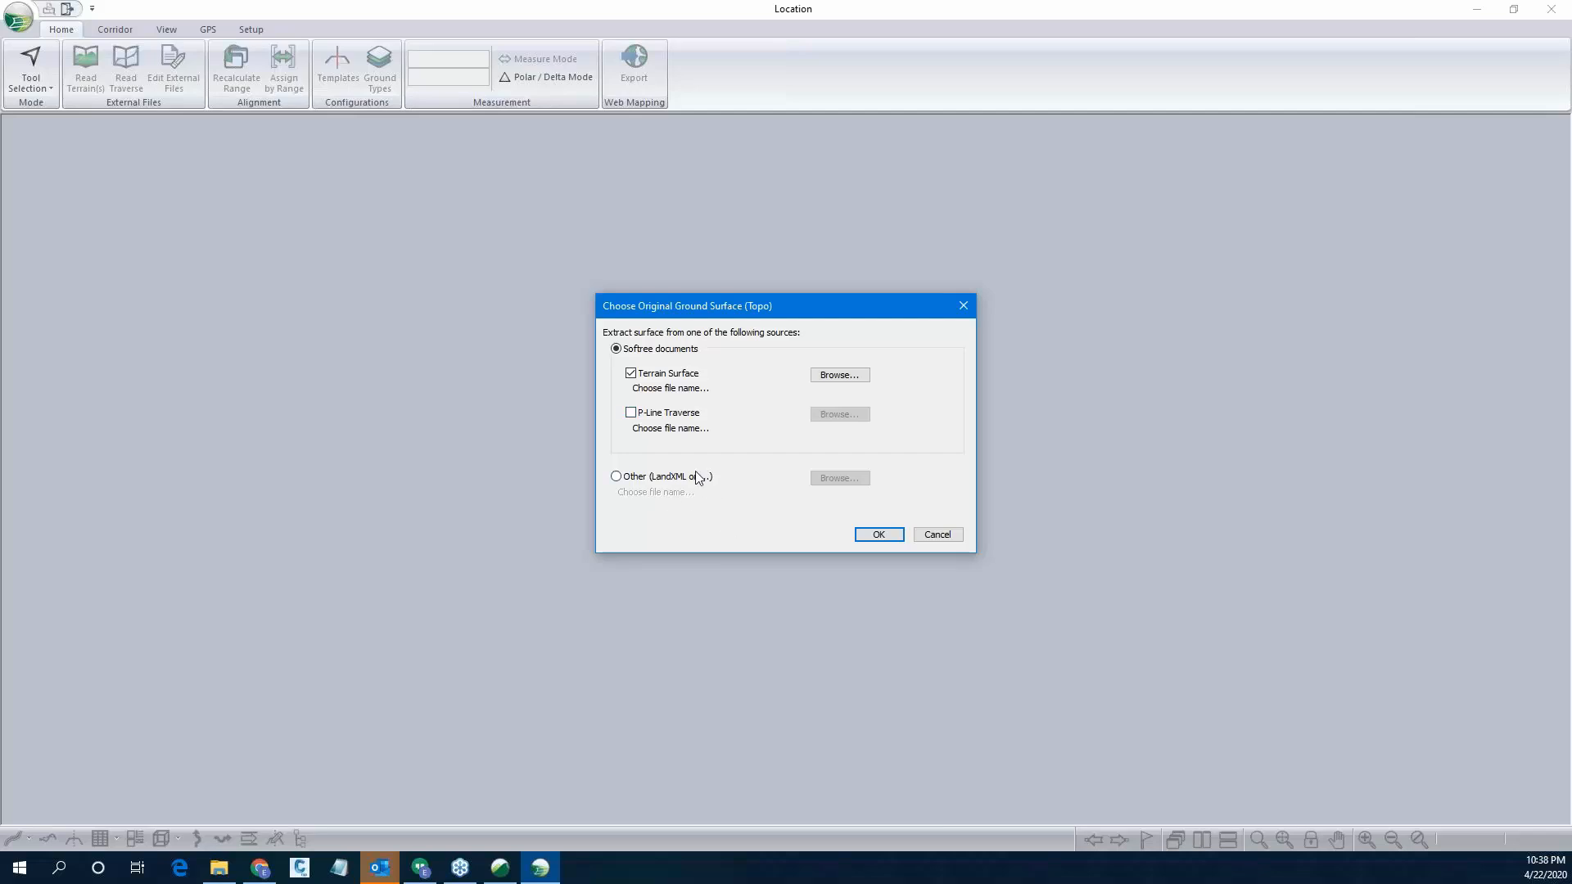
click(839, 375)
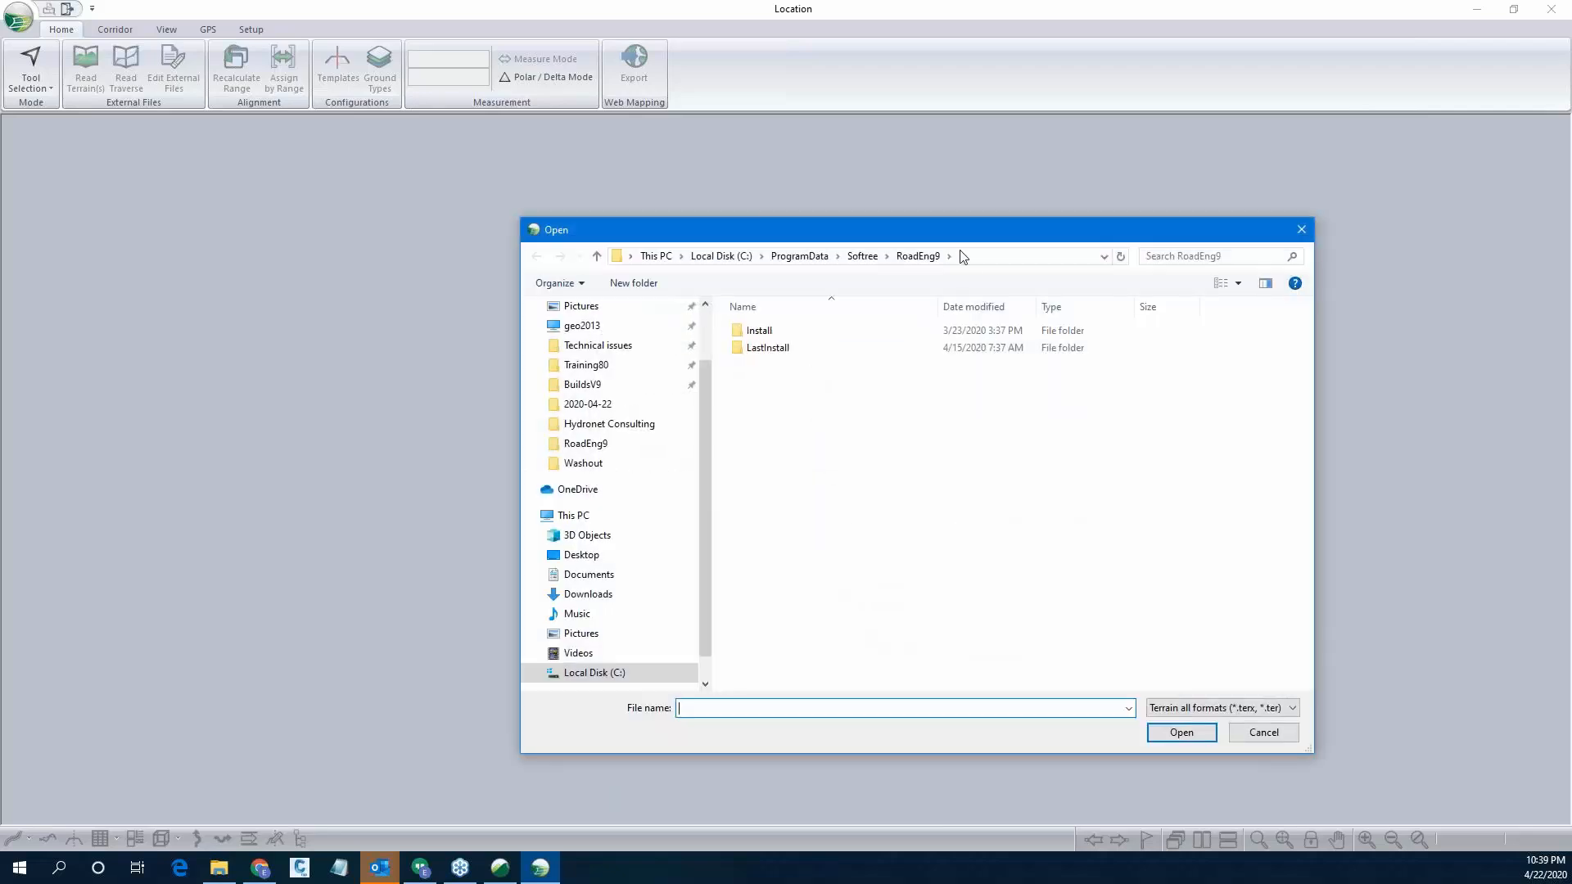
drag(901, 237, 760, 245)
click(470, 469)
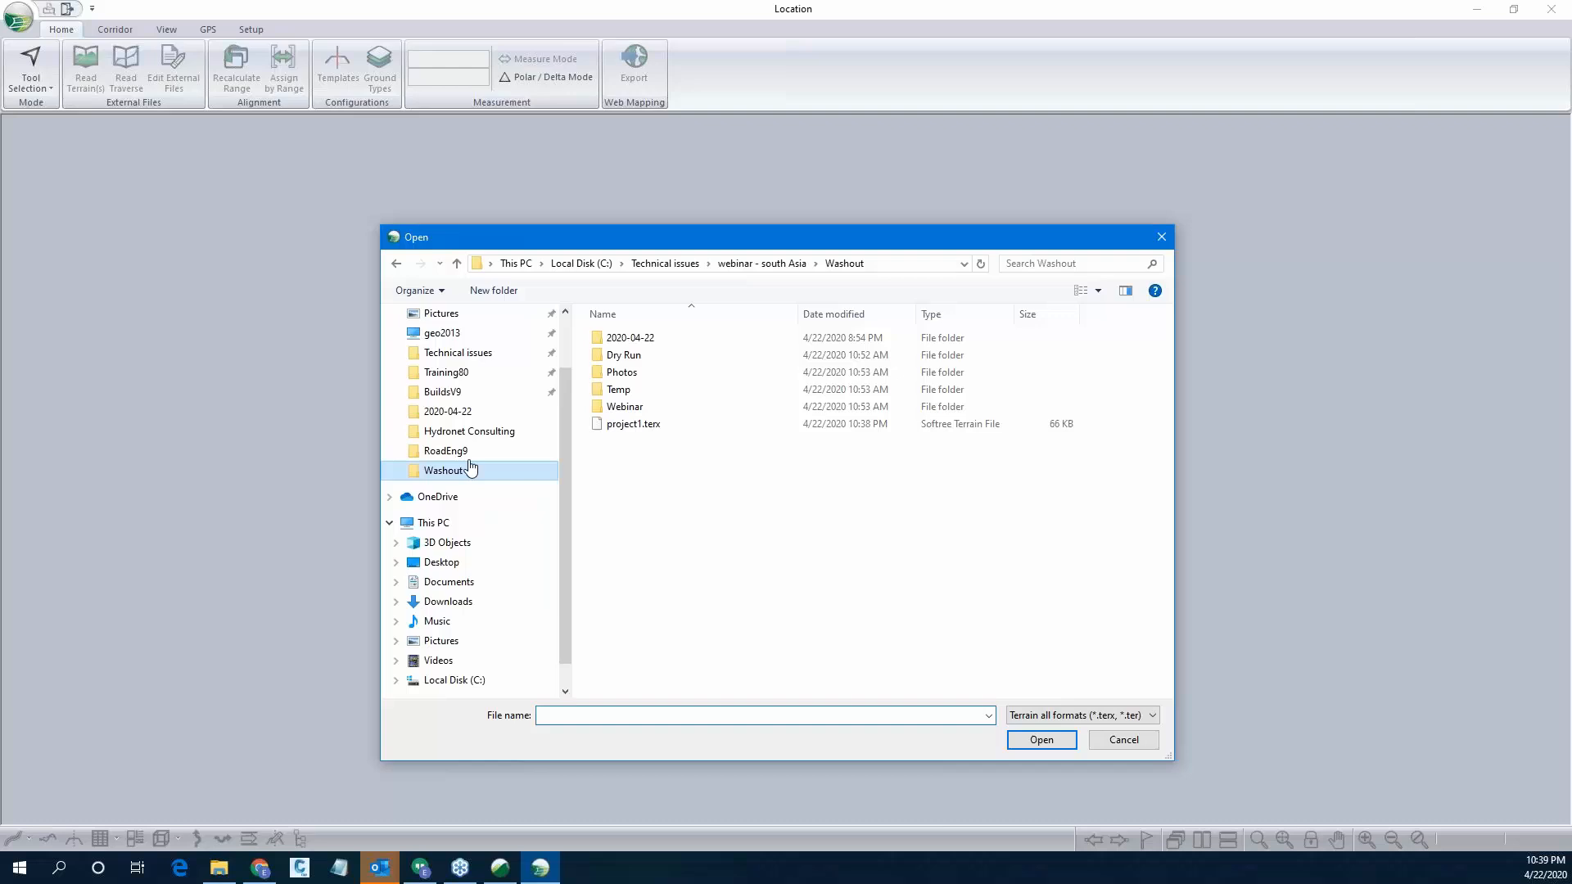
click(641, 426)
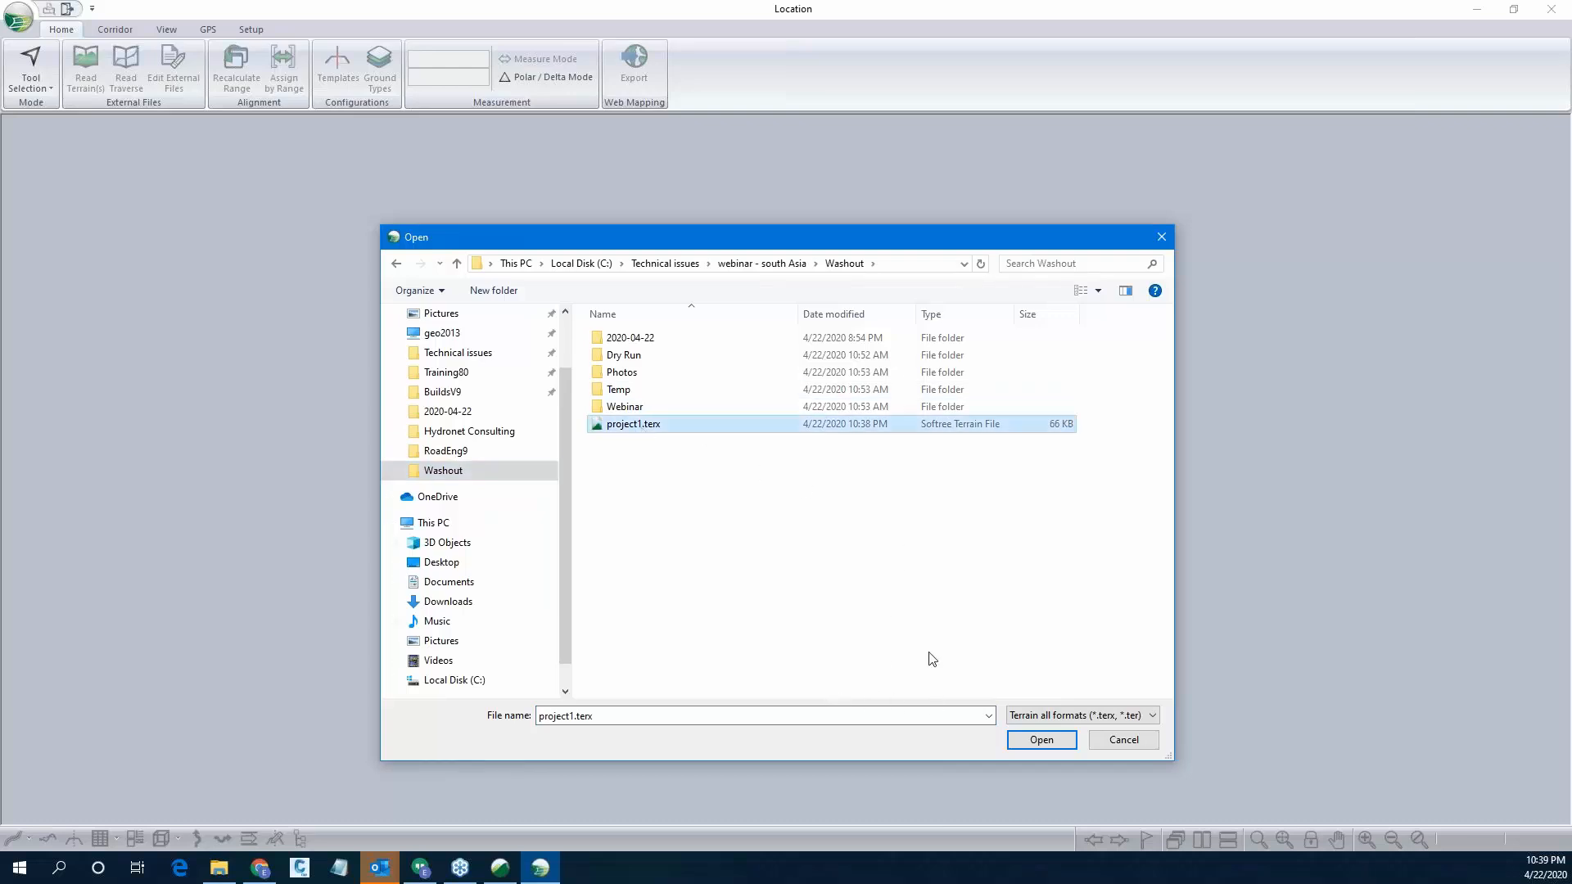
click(1040, 741)
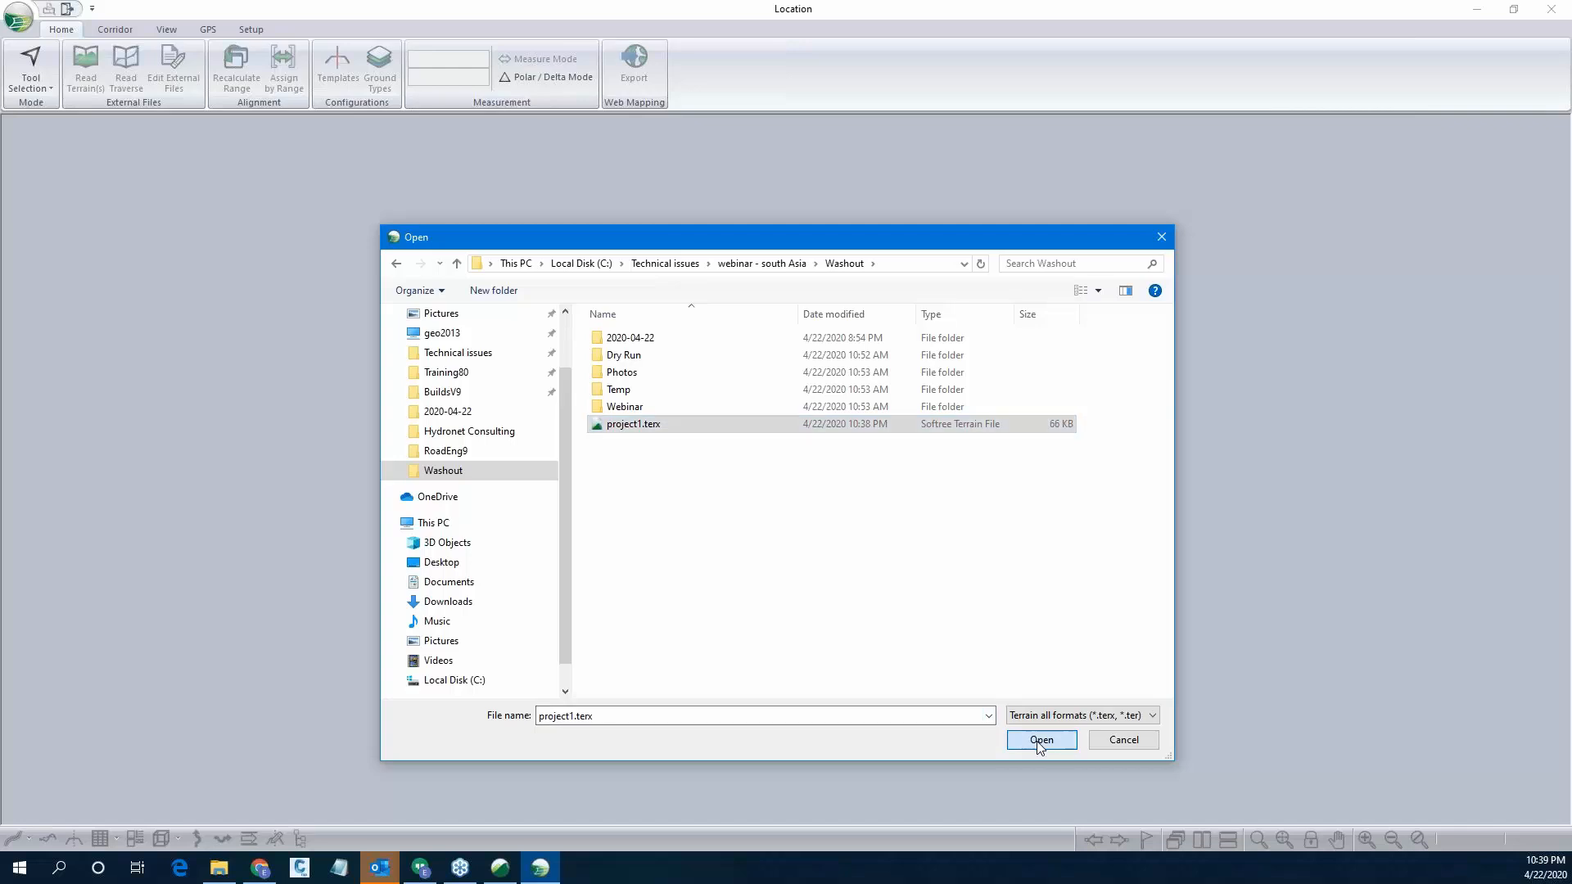
click(885, 535)
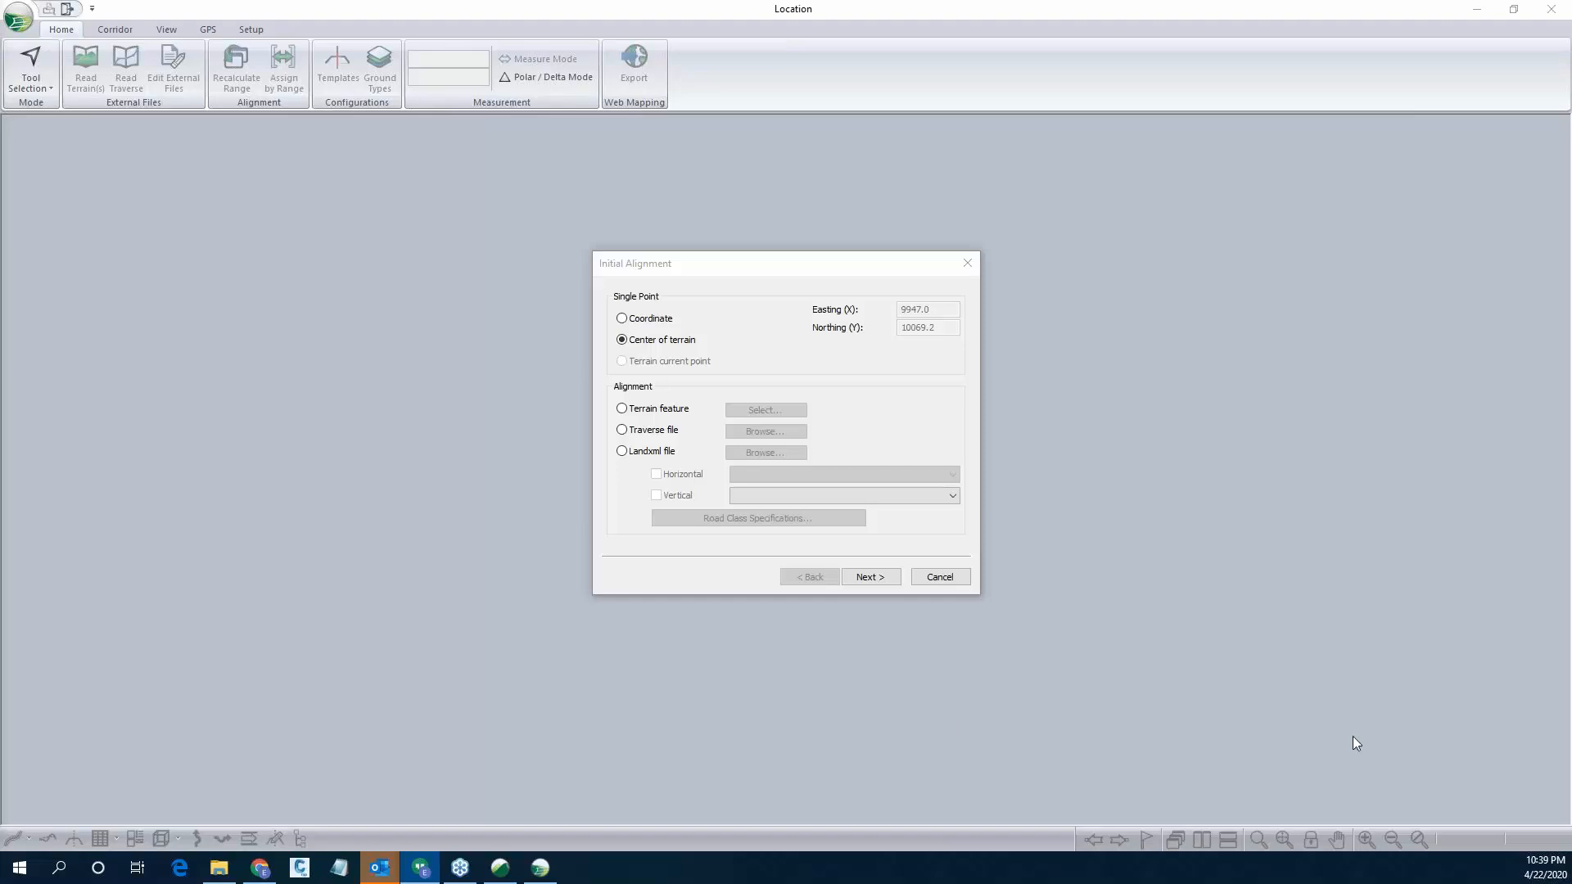
click(870, 577)
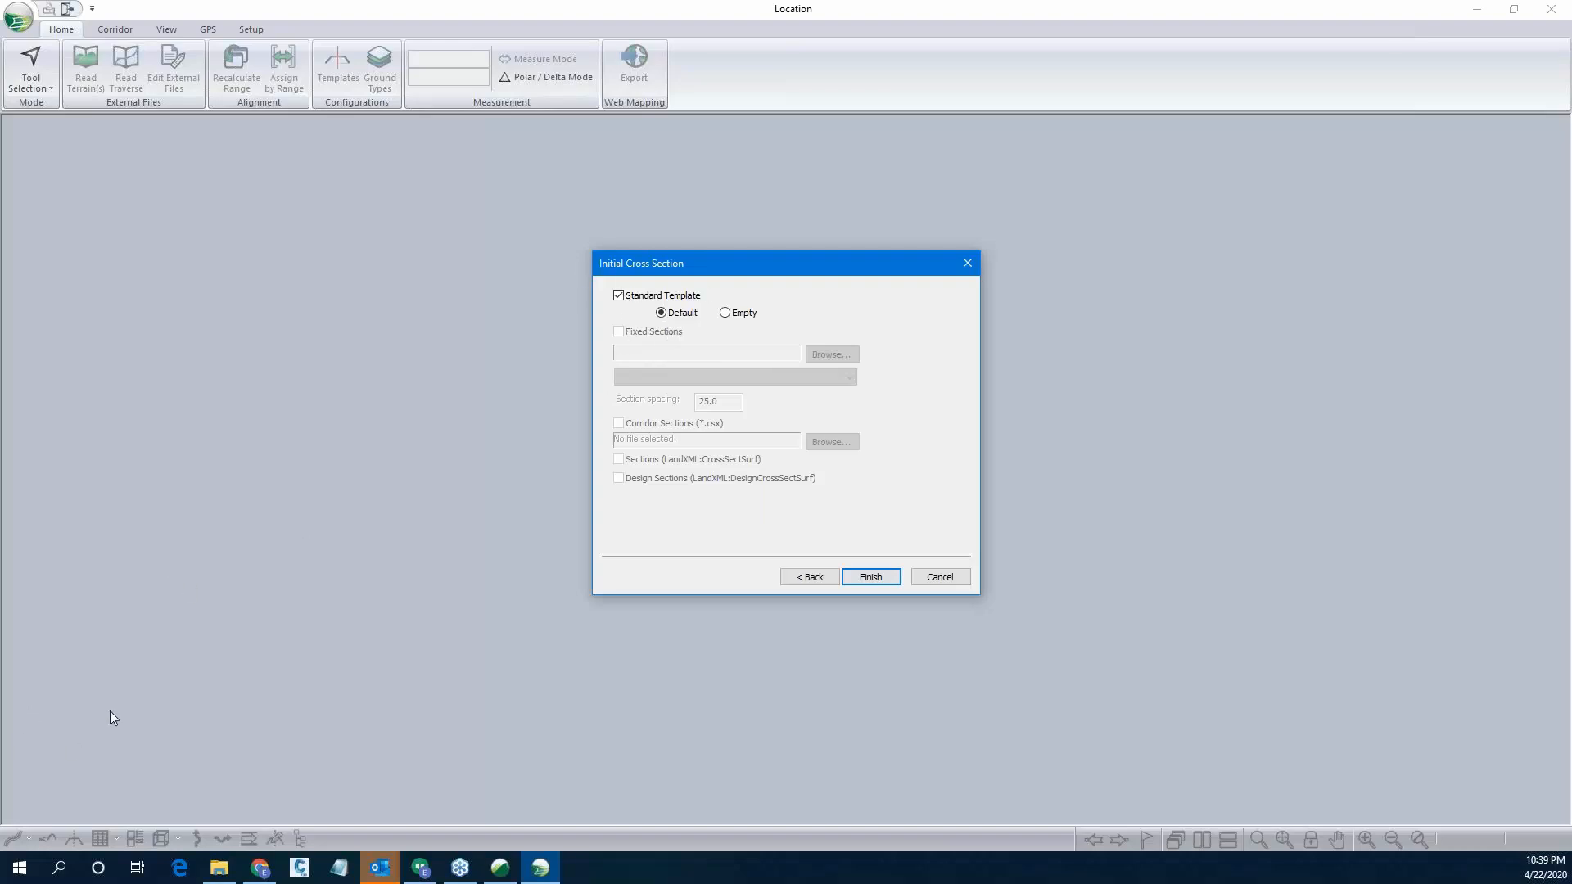
click(870, 577)
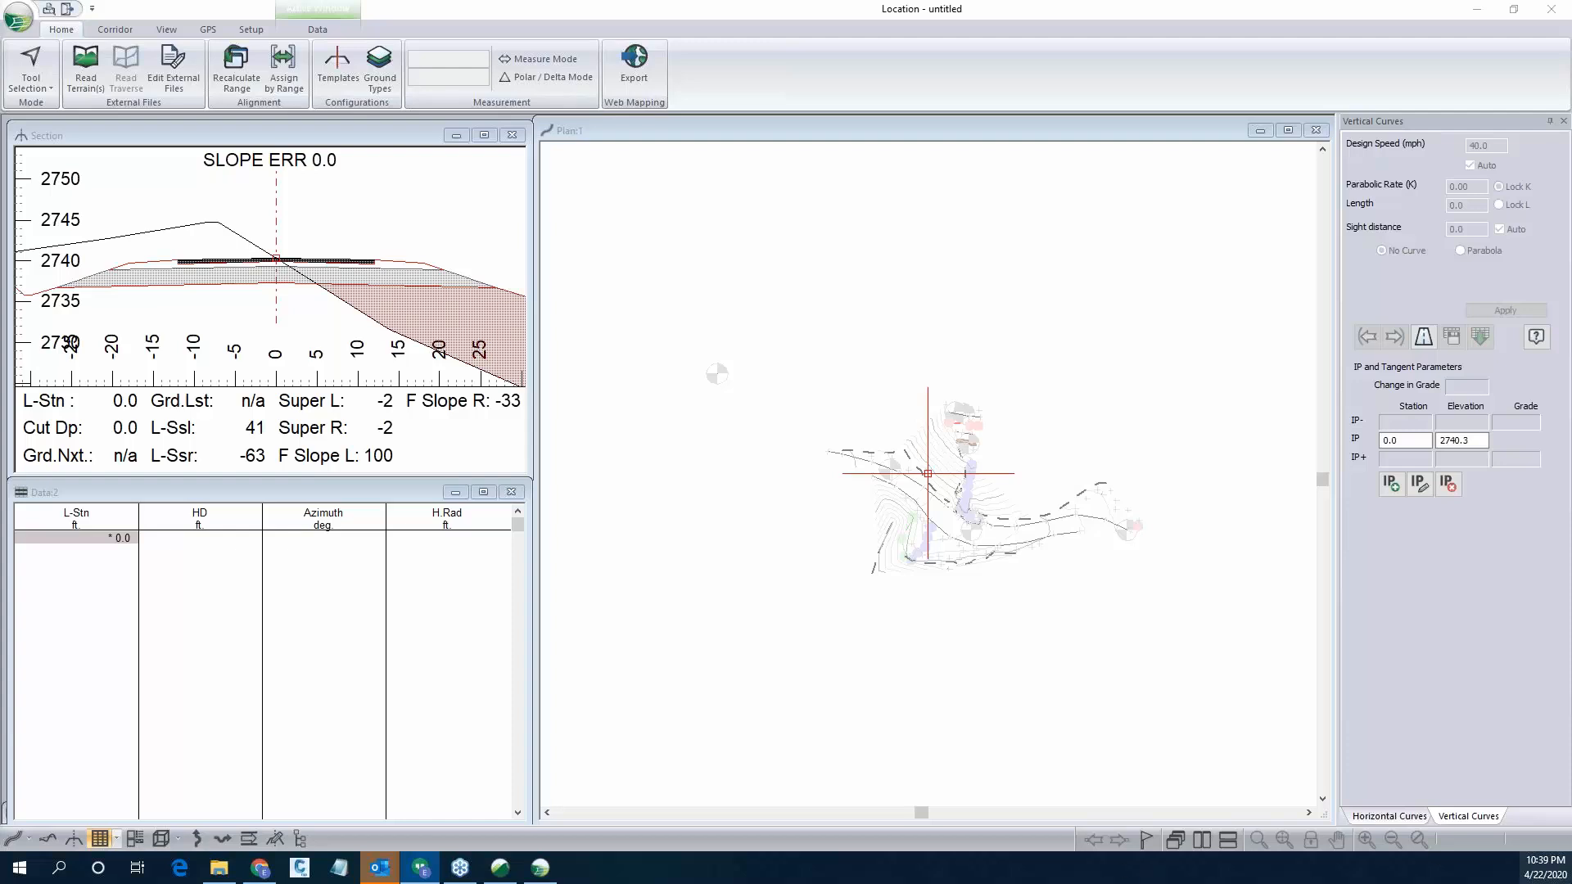
Replace the Data window with a Profile window and tile the Profile, Section and Plan windows vertically.
click(511, 492)
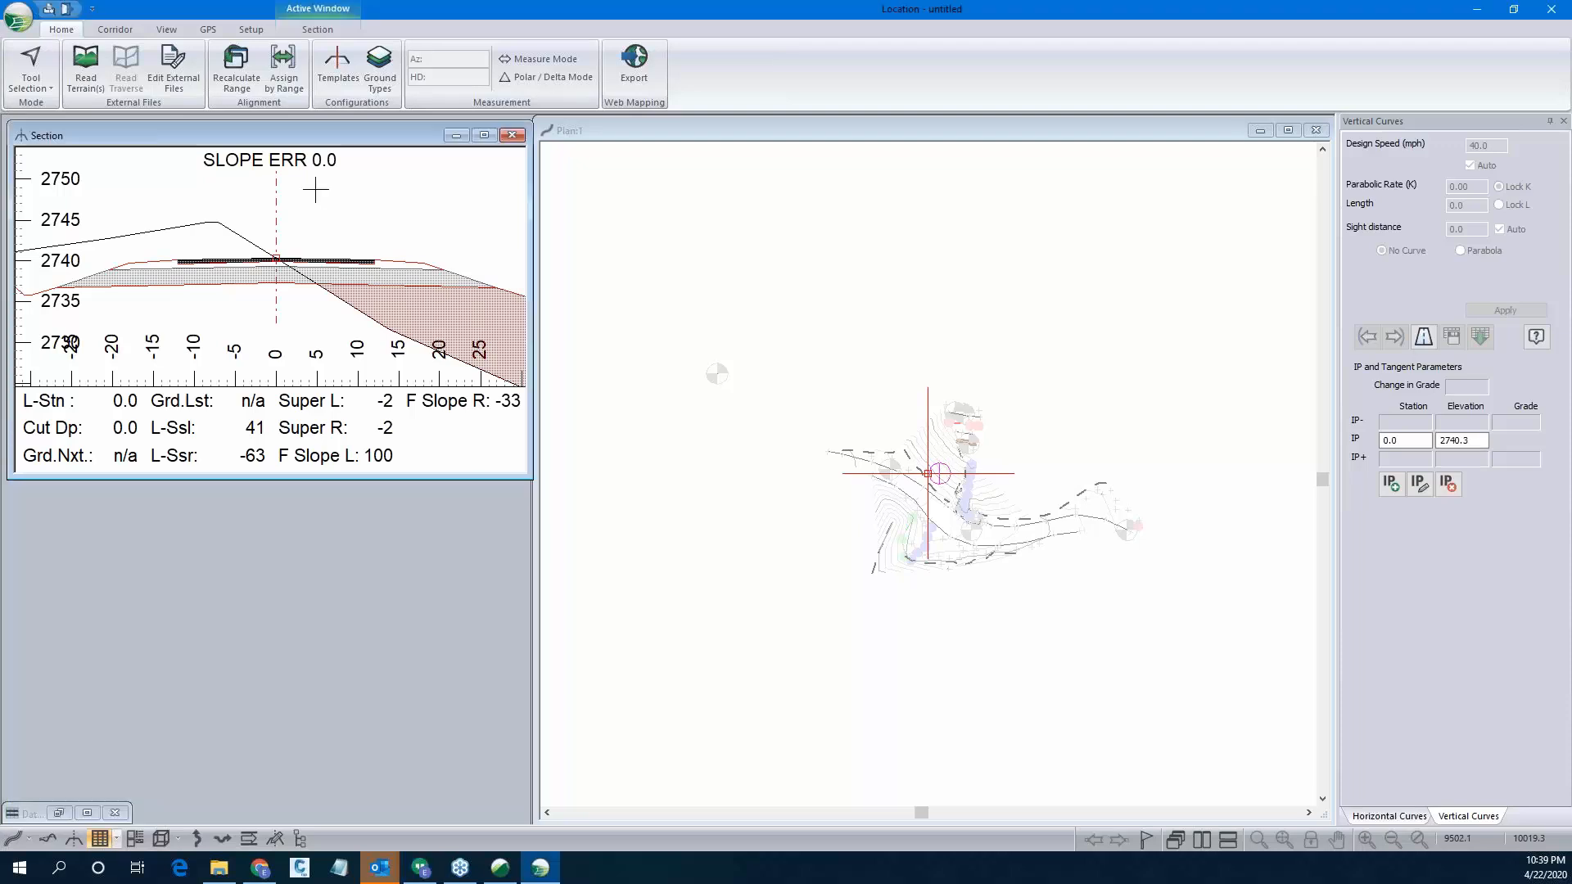
click(119, 813)
click(47, 839)
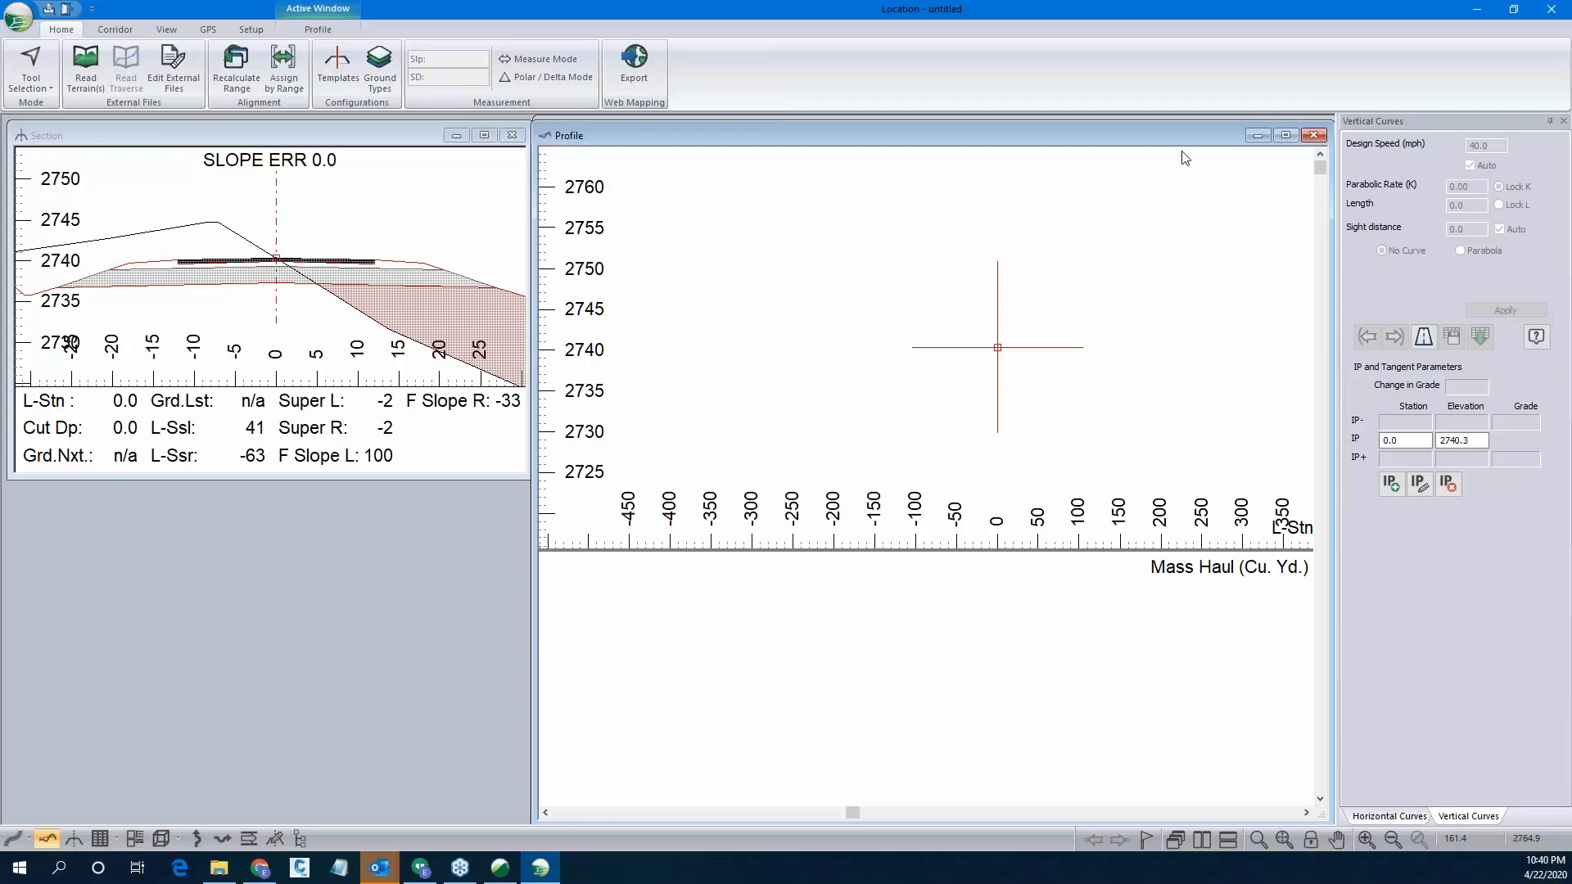
drag(1111, 140, 665, 199)
click(168, 29)
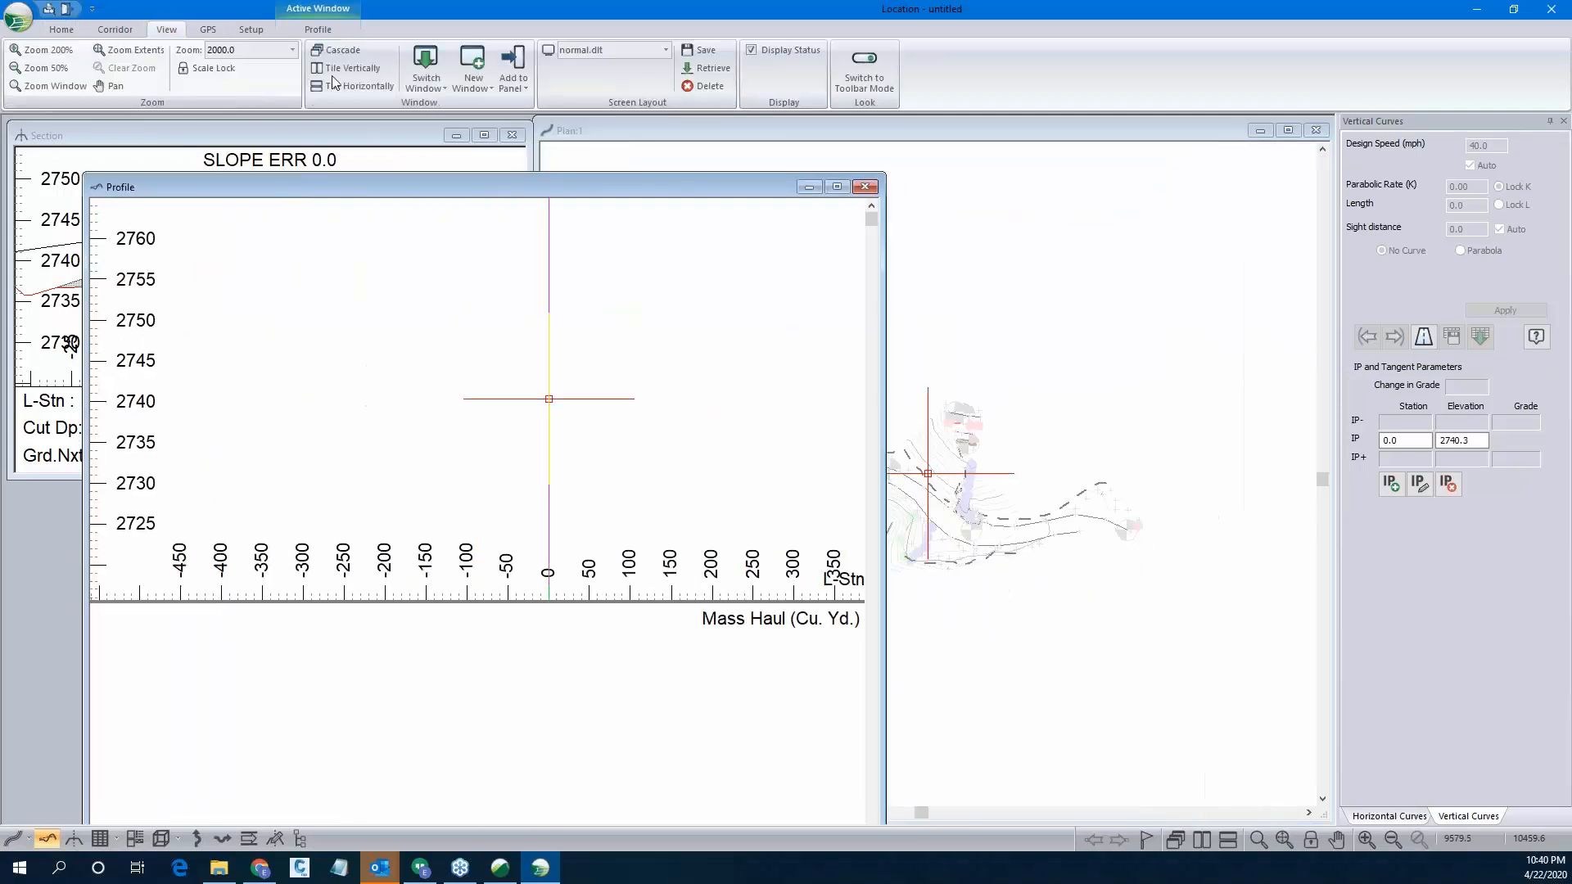
click(333, 71)
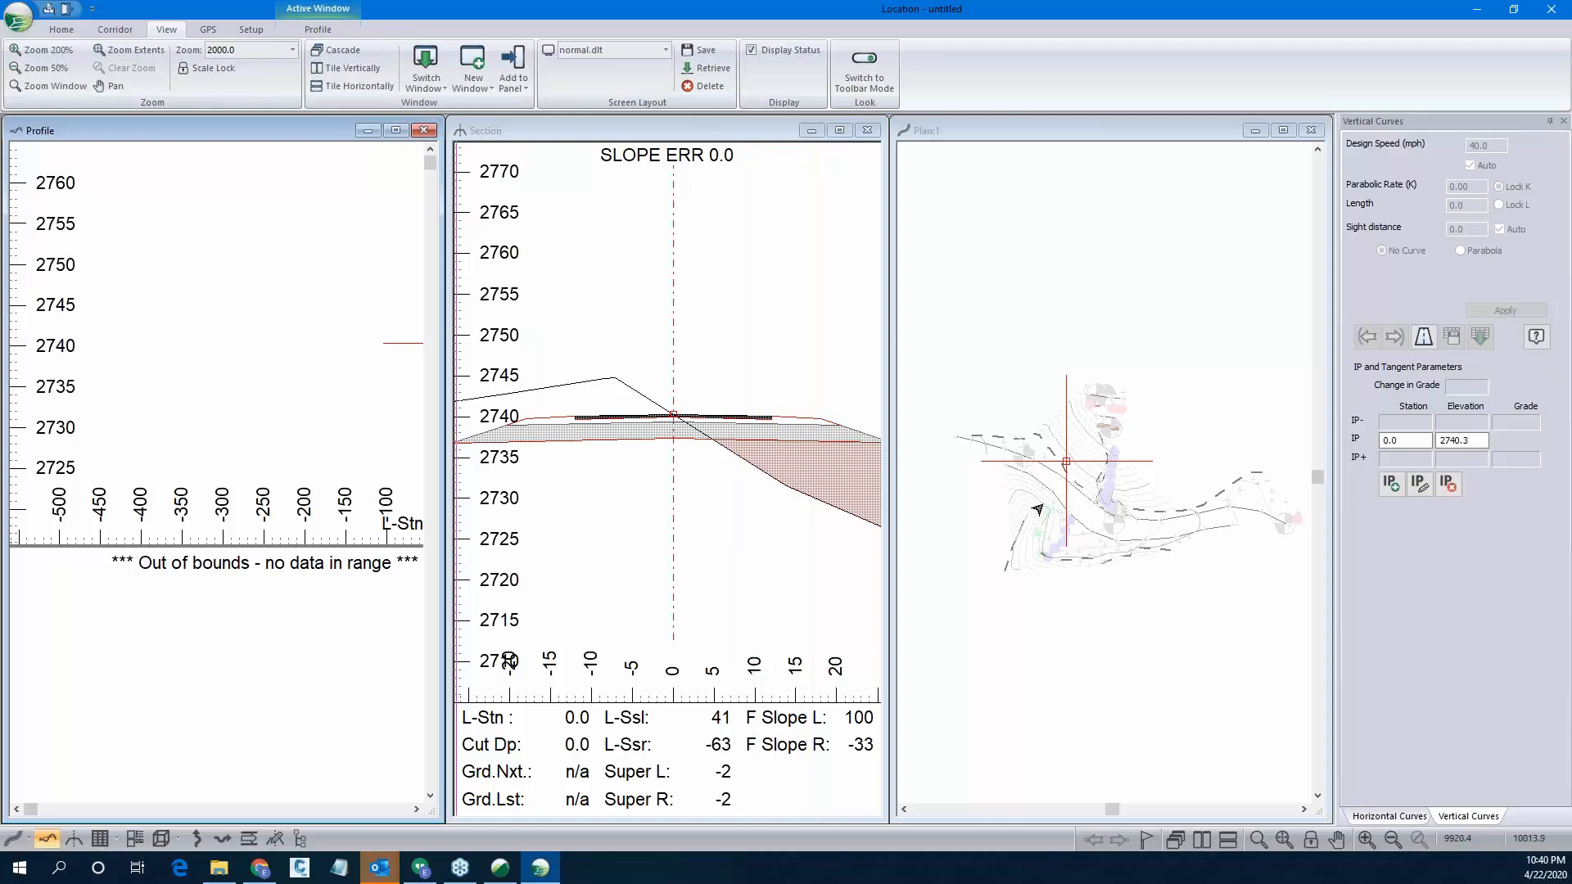
Place the first alignment IPs along the western stretch of the existing road with the Add/Edit IP tool in the plan.
right_click(1030, 469)
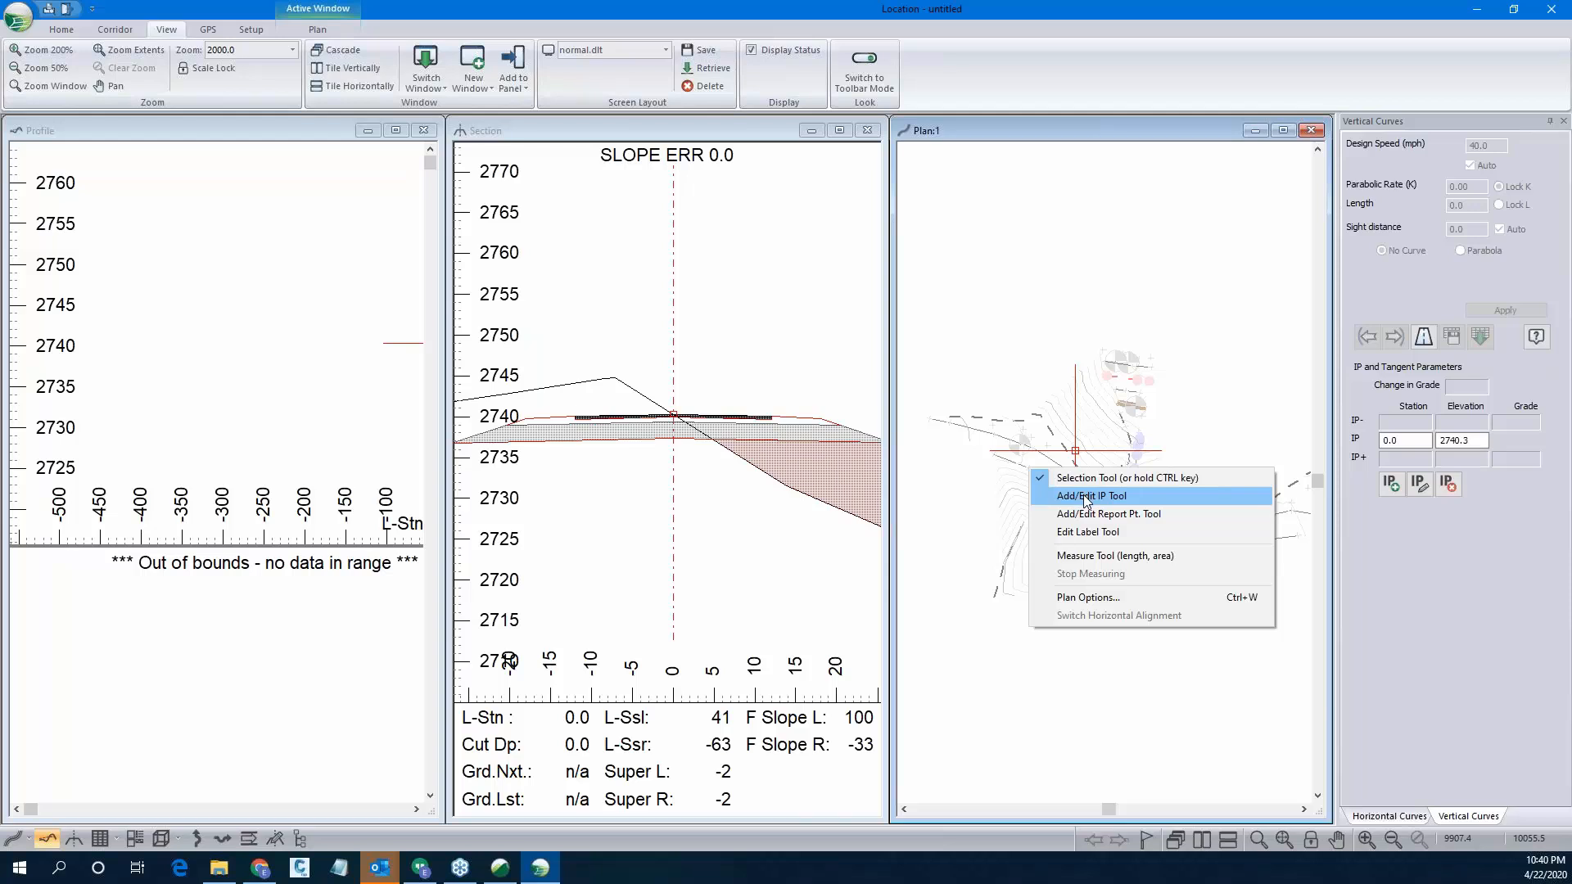
click(1087, 497)
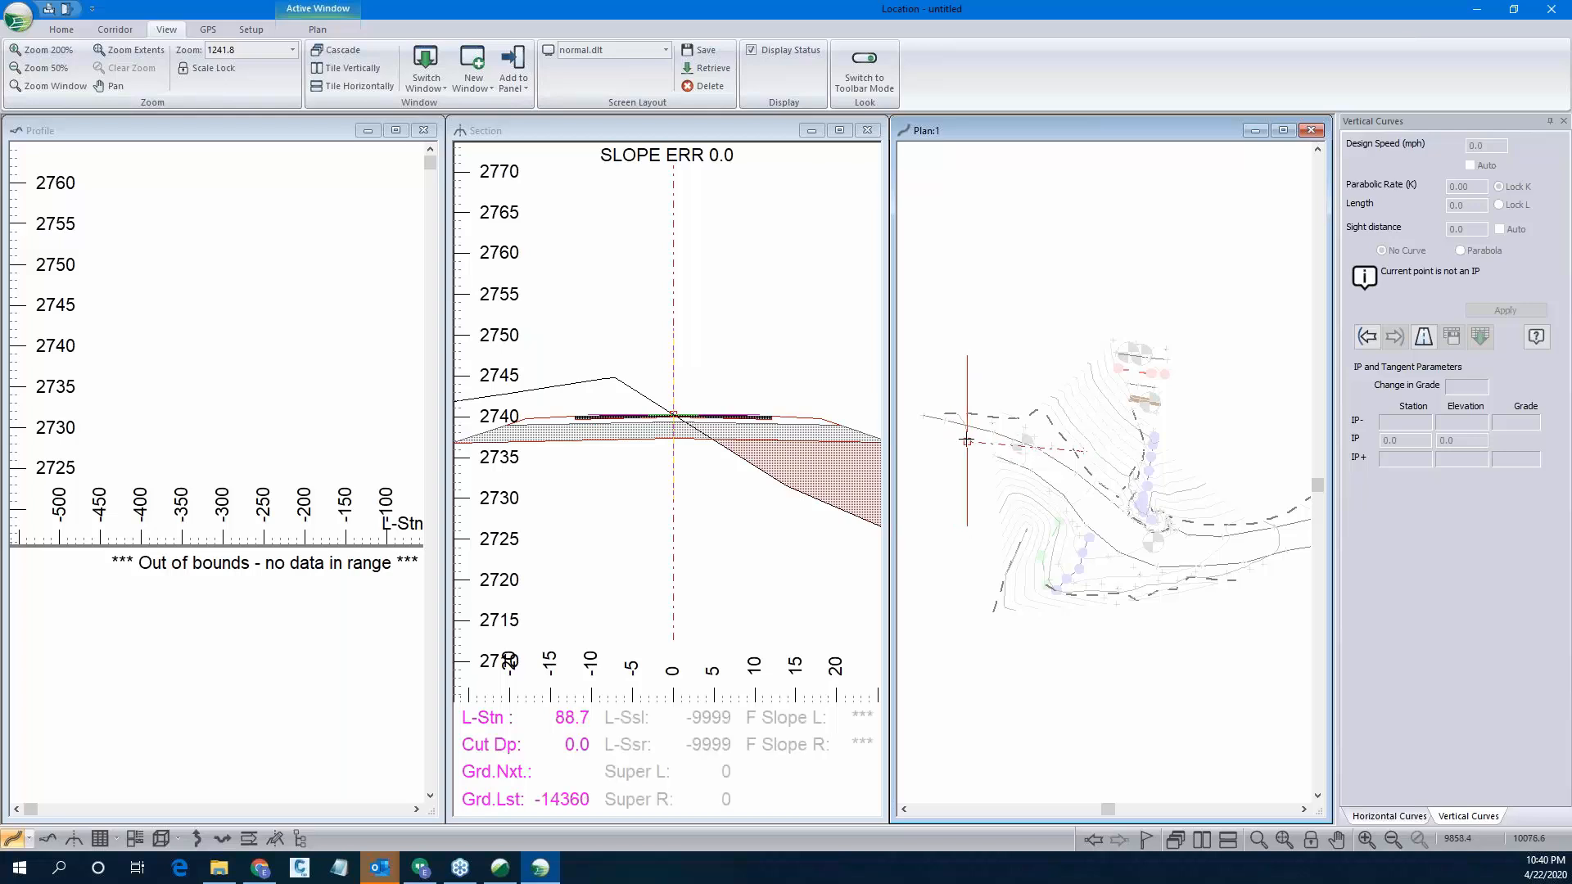
scroll(966, 442, up, 3)
scroll(1039, 464, up, 1)
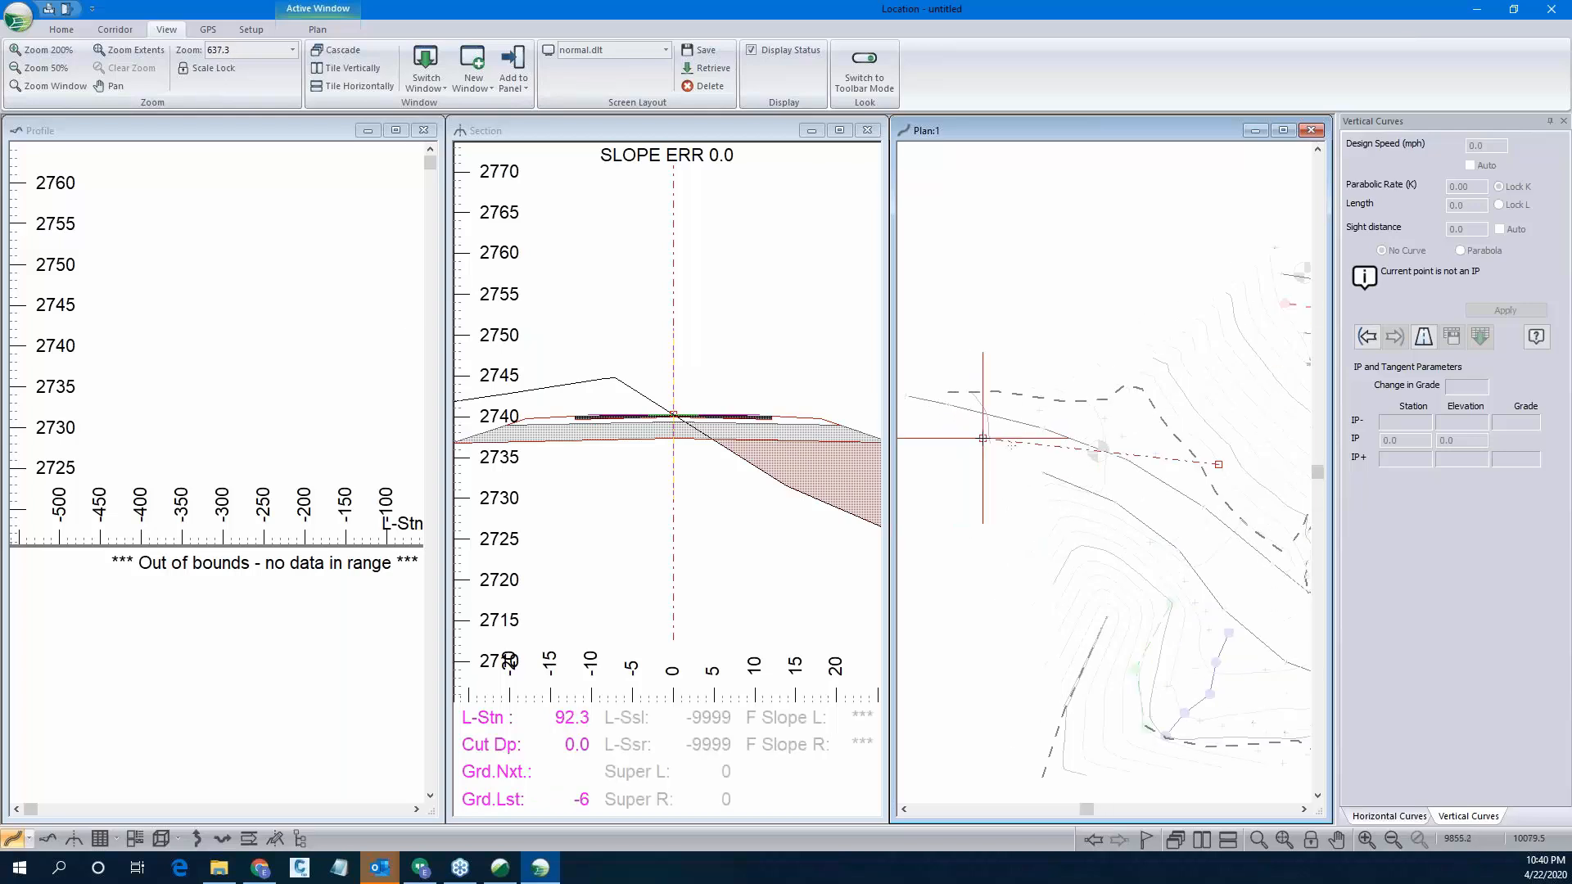
click(973, 433)
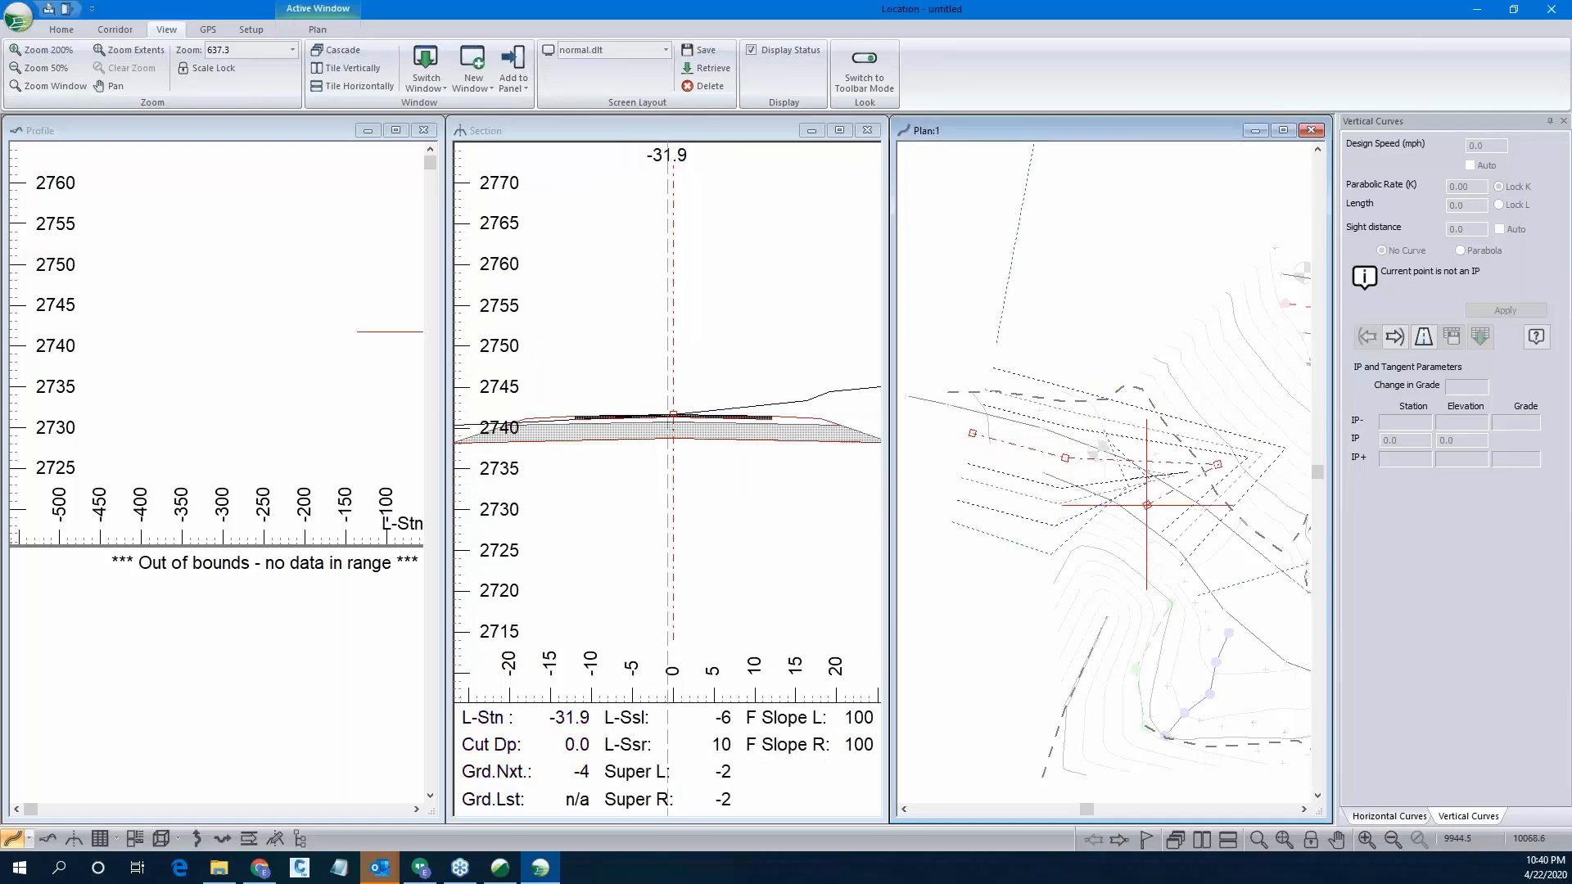
scroll(1007, 399, down, 1)
scroll(1001, 393, up, 1)
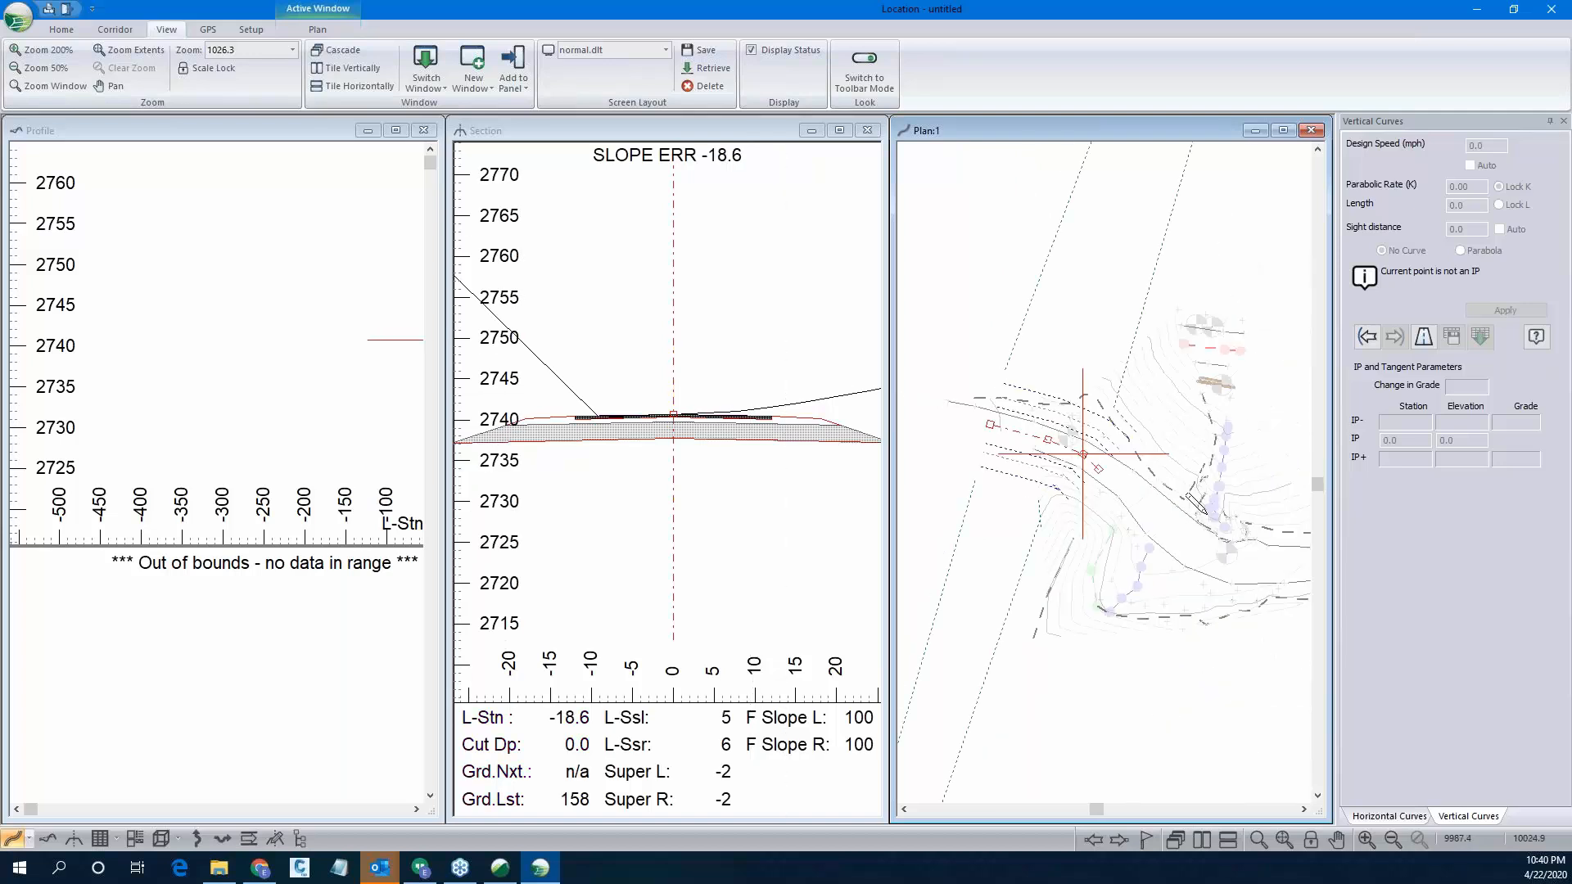
Continue the alignment southeast with more IPs along the existing road's centre, around the bend beside the washout.
scroll(1043, 452, up, 2)
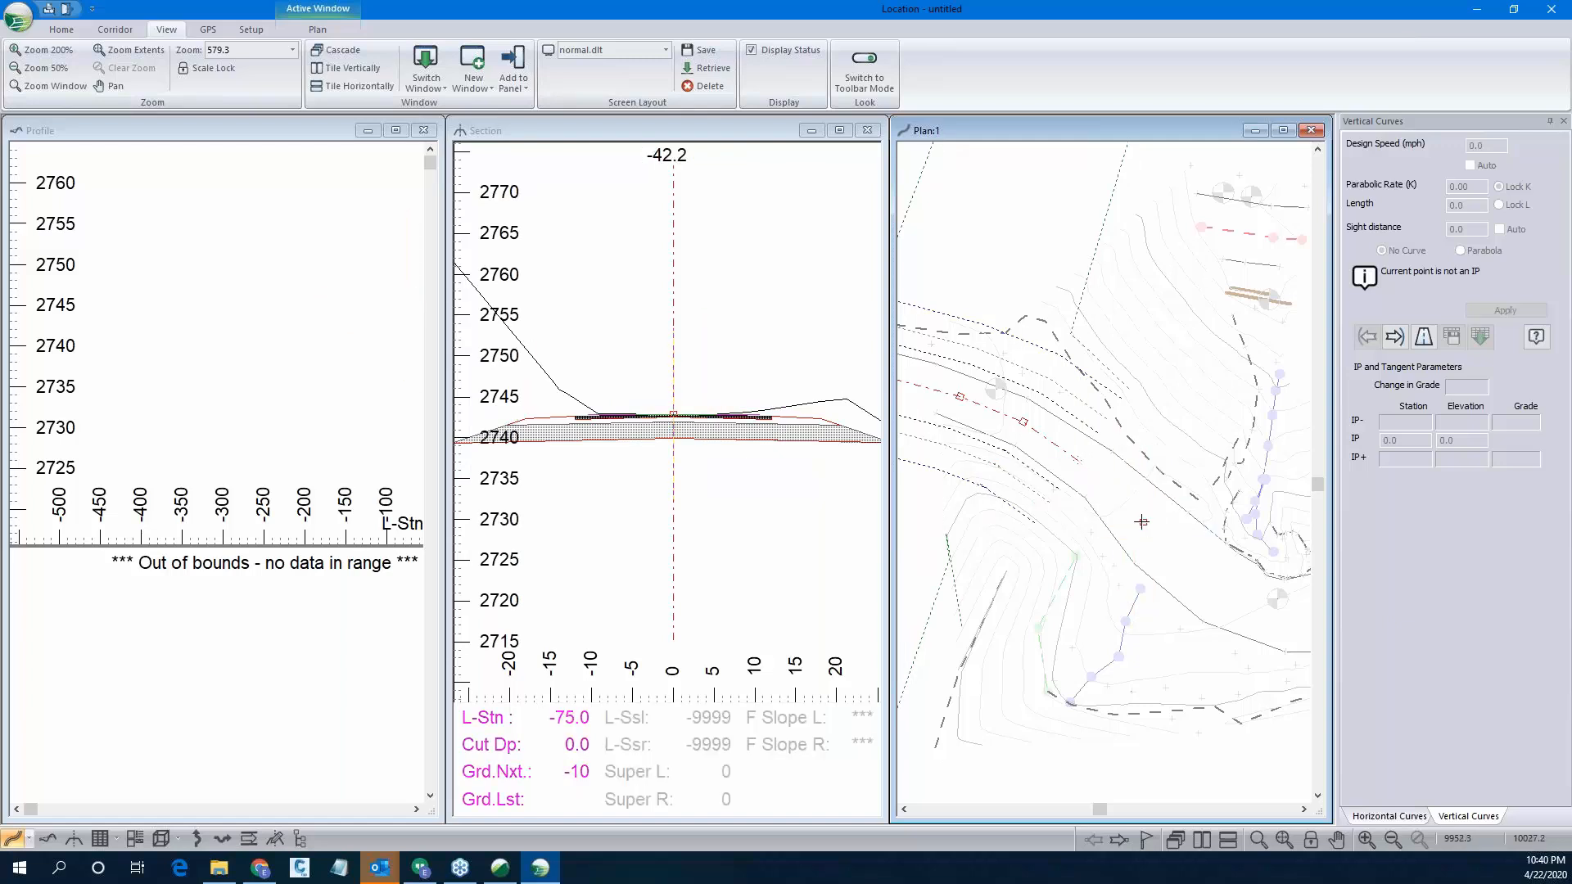
scroll(1141, 528, down, 4)
scroll(1179, 516, up, 1)
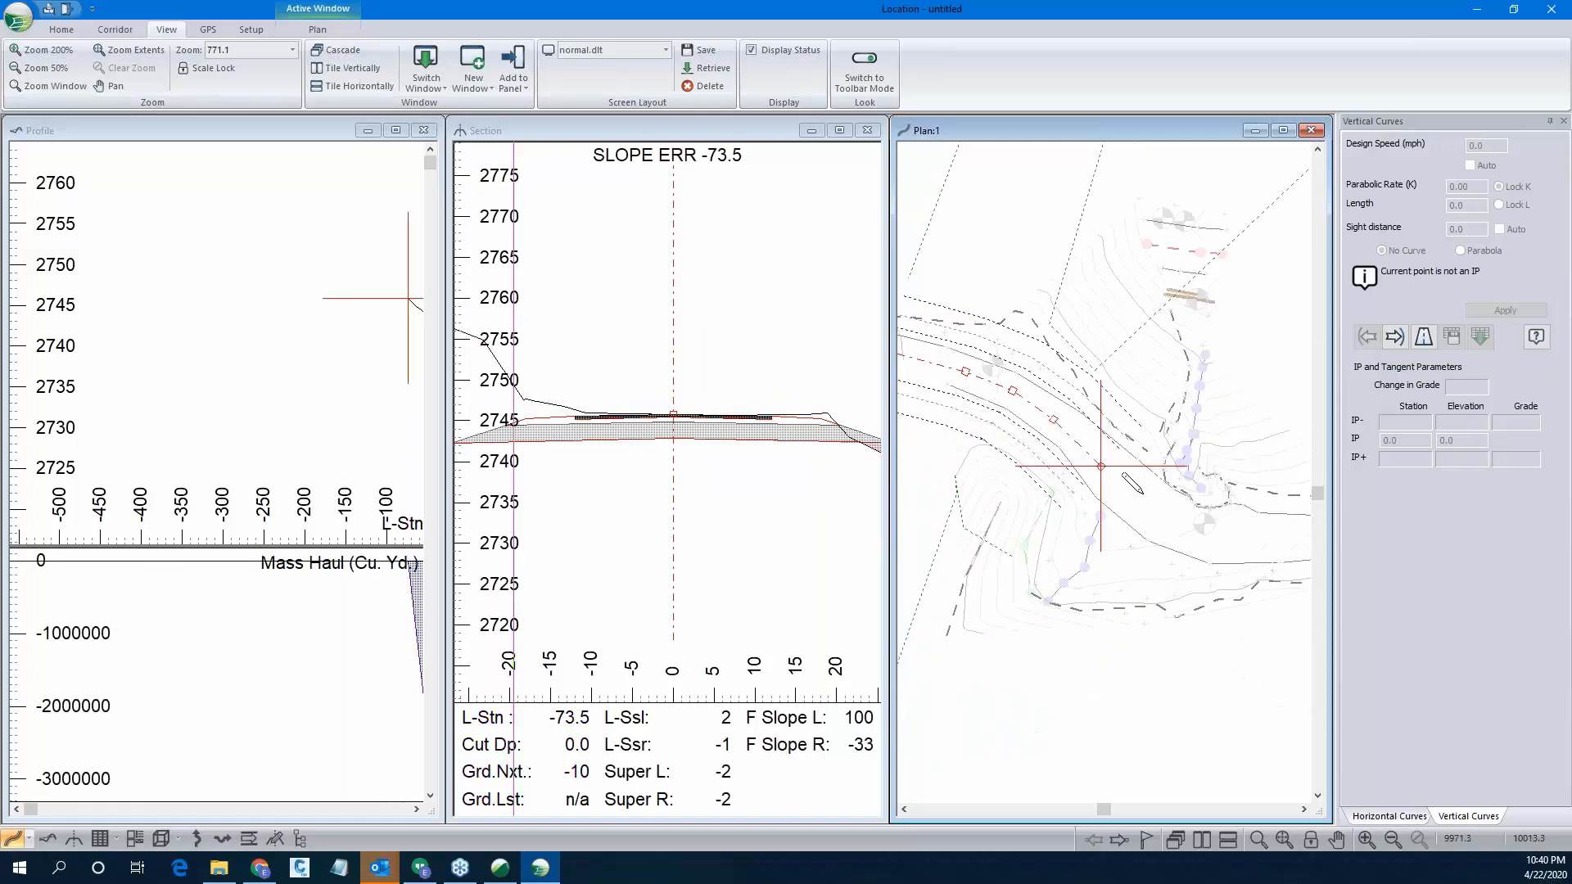
scroll(1064, 499, down, 5)
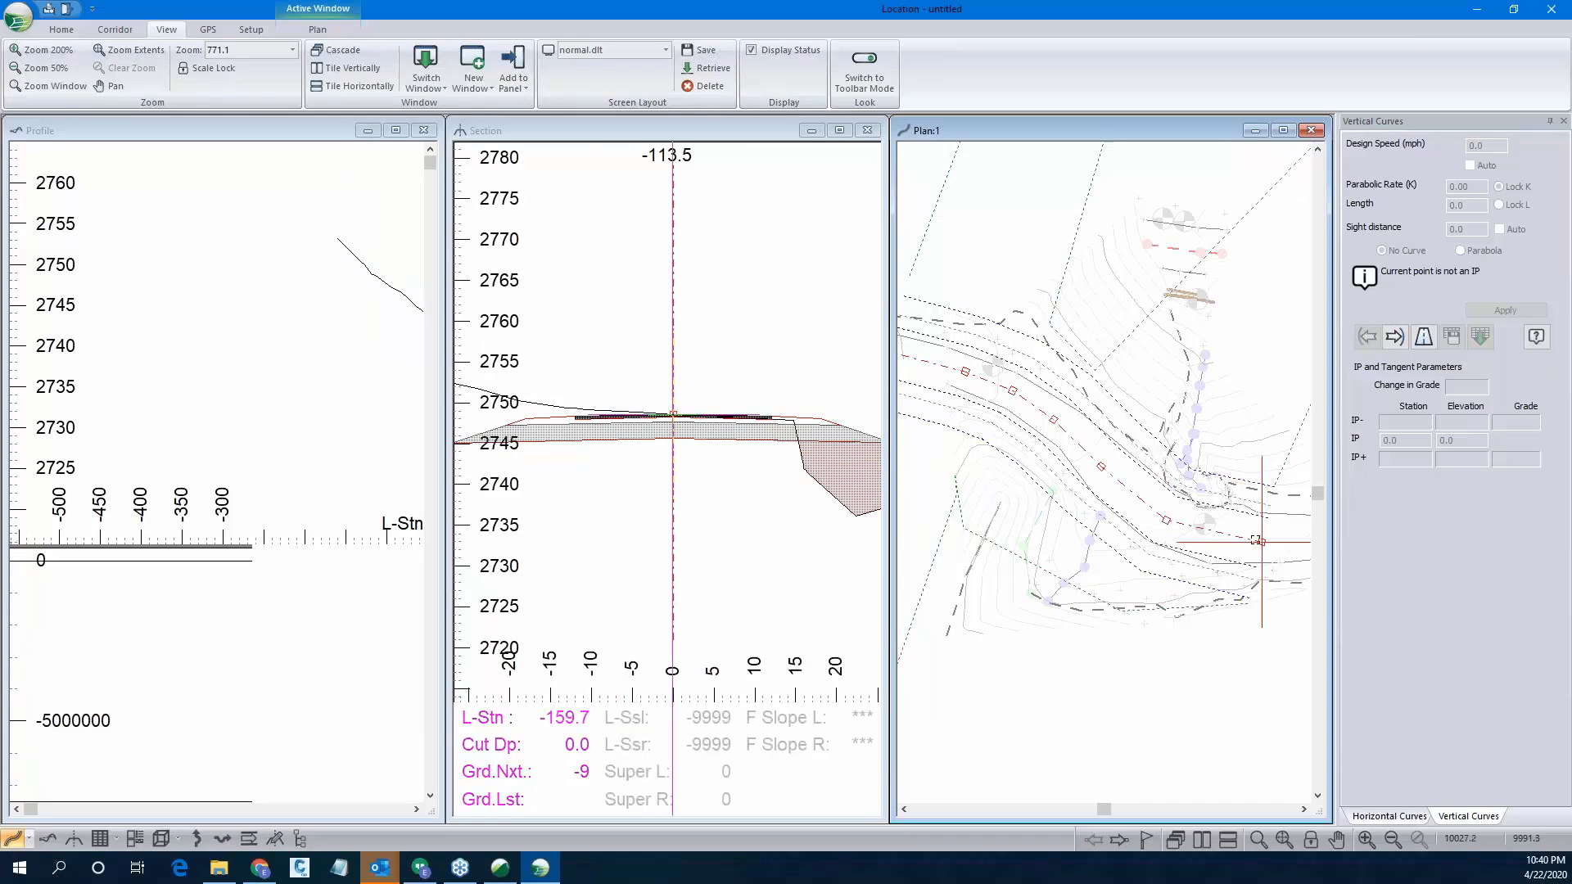
Extend the alignment east of the washout bend with a final IP on the road at about X 10118.6, Y 10004.5.
middle_drag(1279, 516, 1108, 500)
drag(1118, 491, 1144, 492)
right_click(1182, 505)
click(1212, 516)
scroll(1101, 554, down, 4)
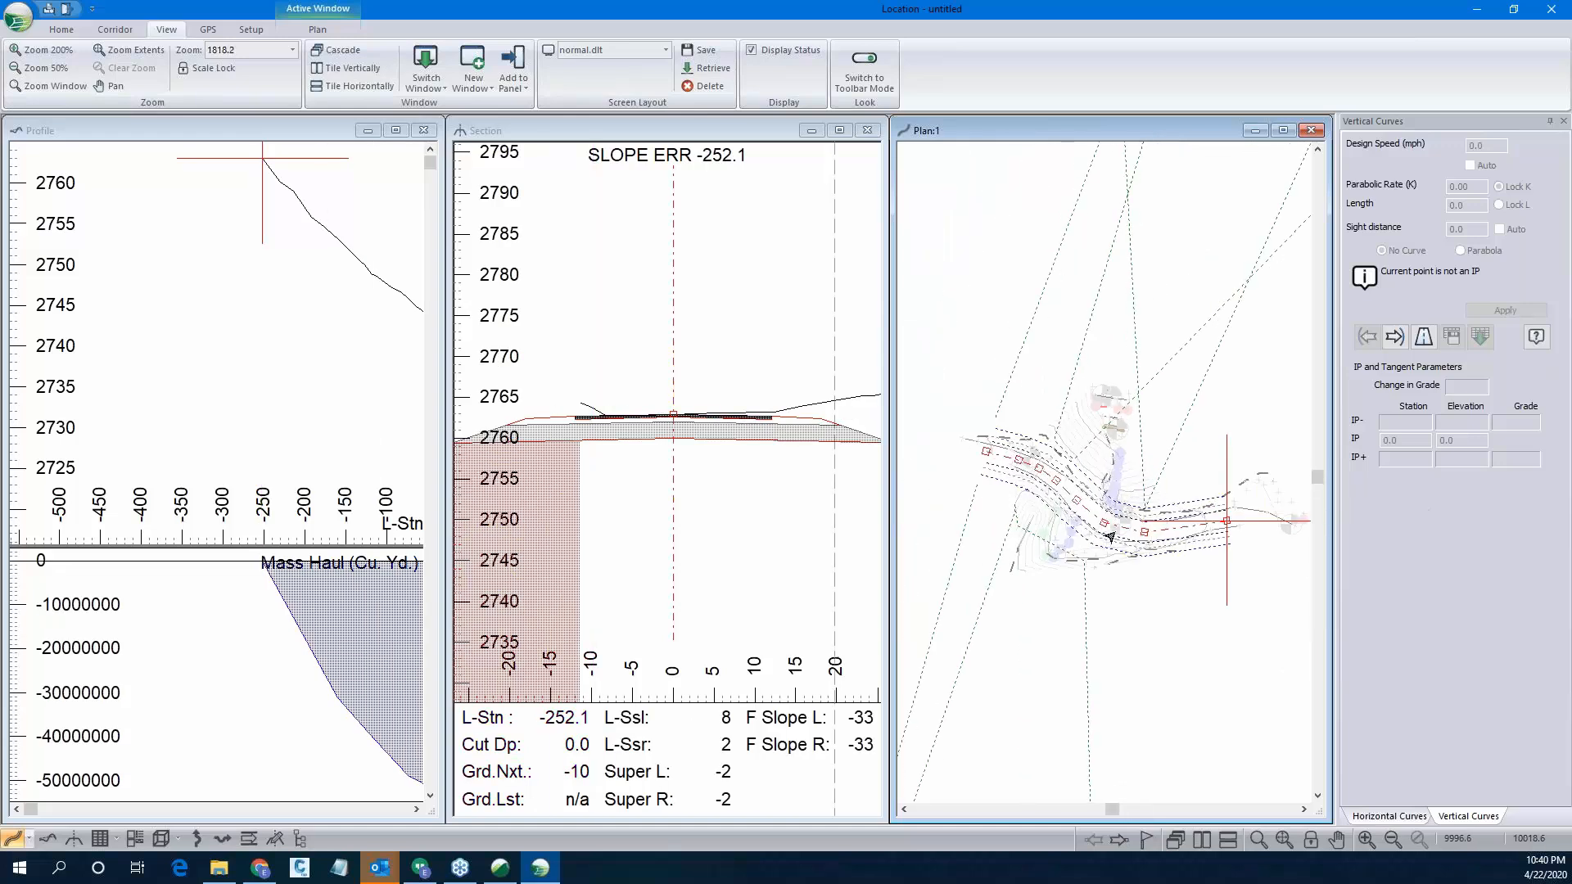
scroll(1114, 527, up, 1)
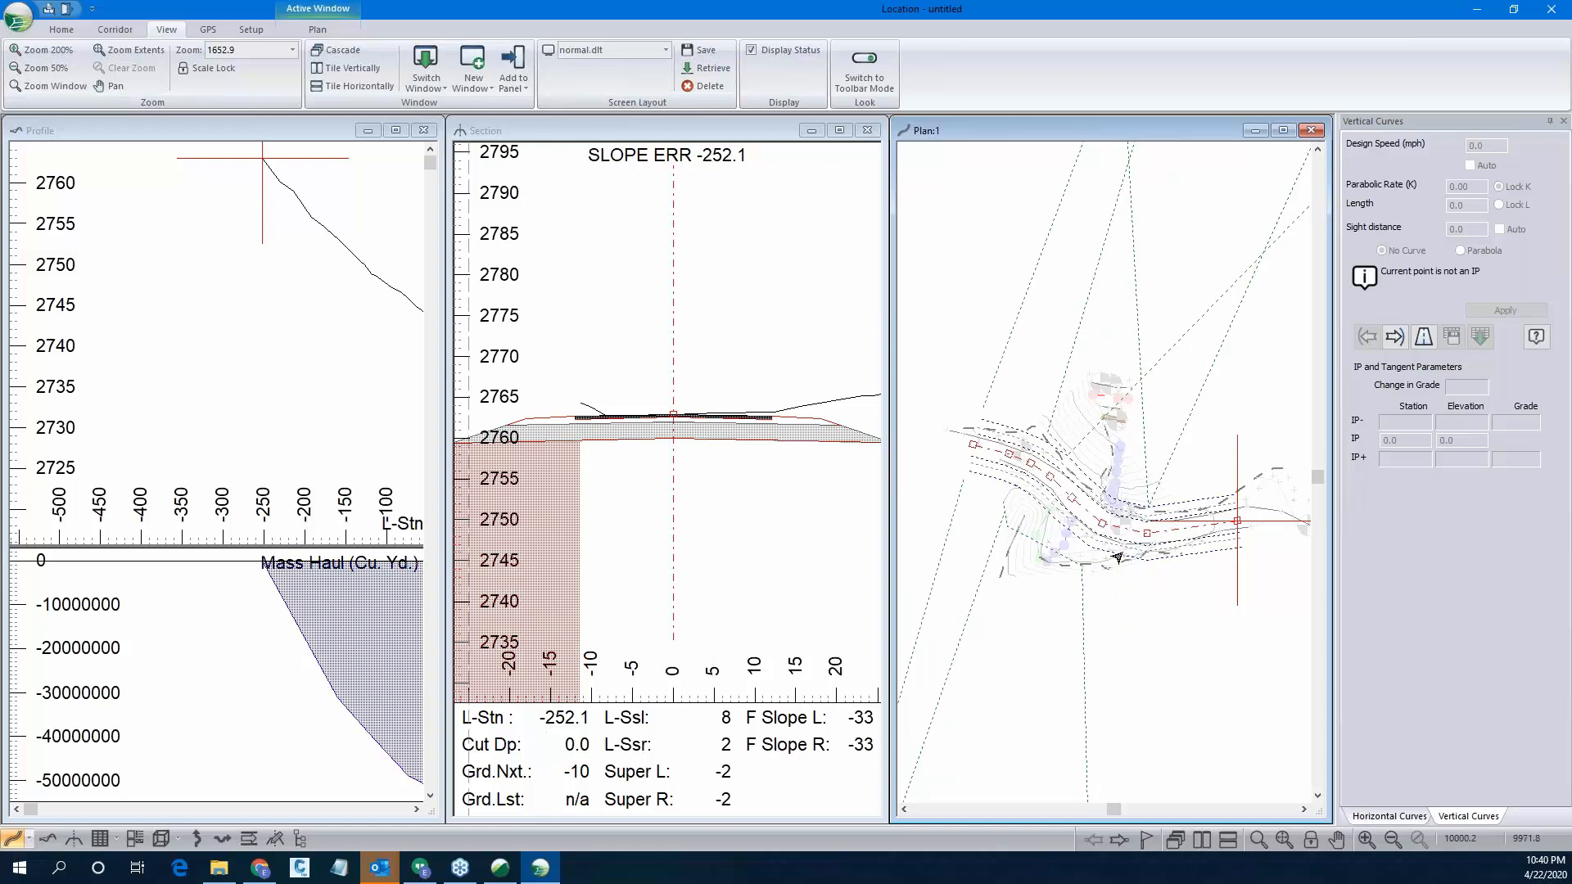
scroll(991, 479, up, 2)
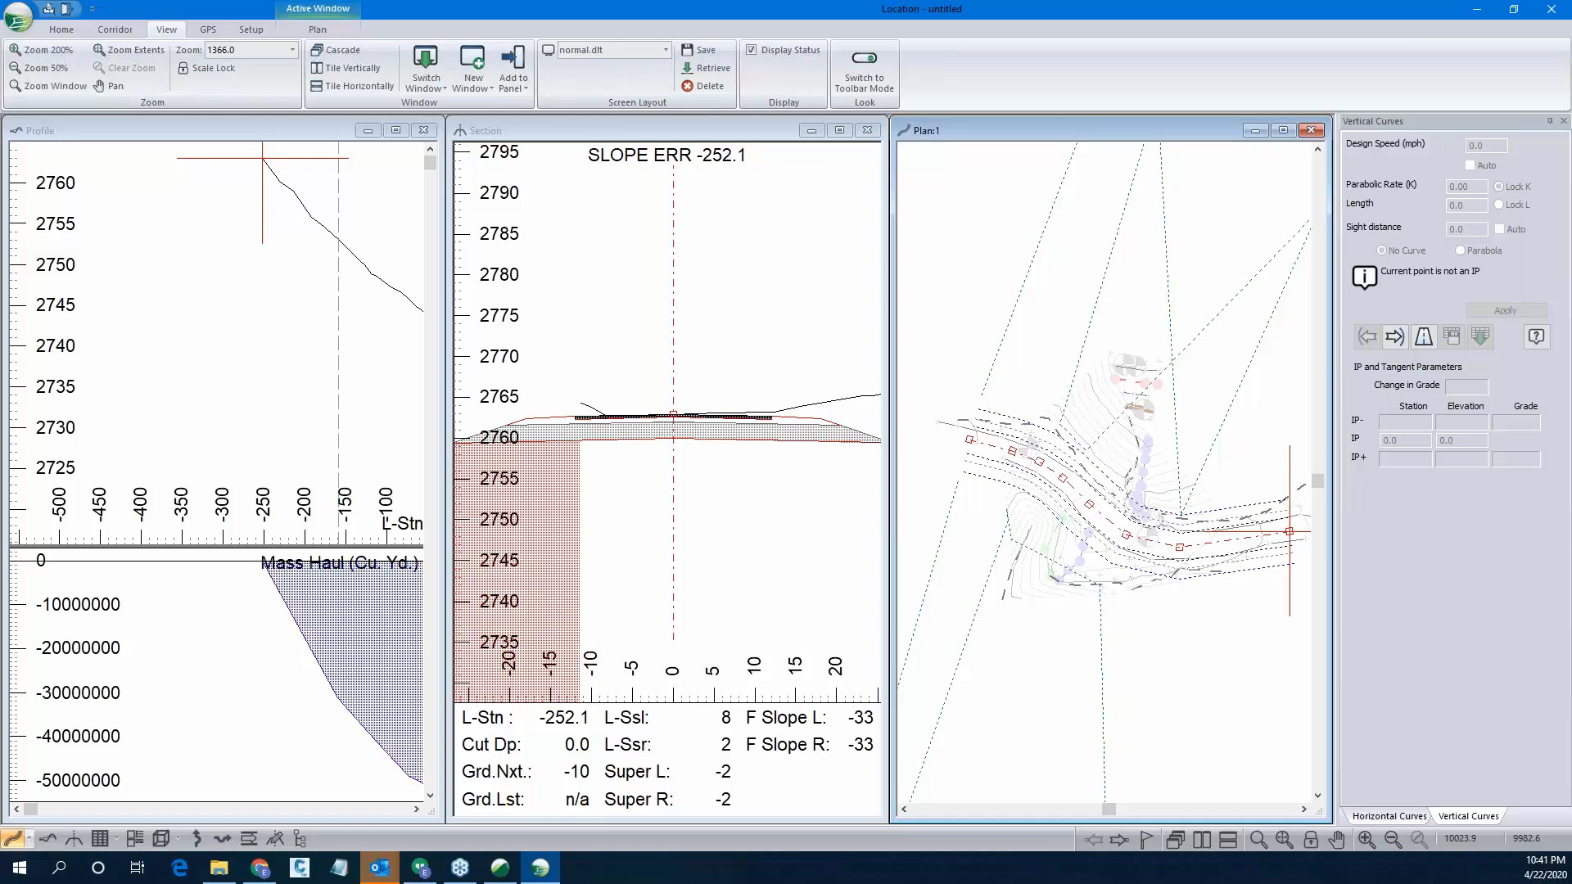
Set the road class design speed to 30 mph for the horizontal curves and recalculate the entire station range.
click(1402, 817)
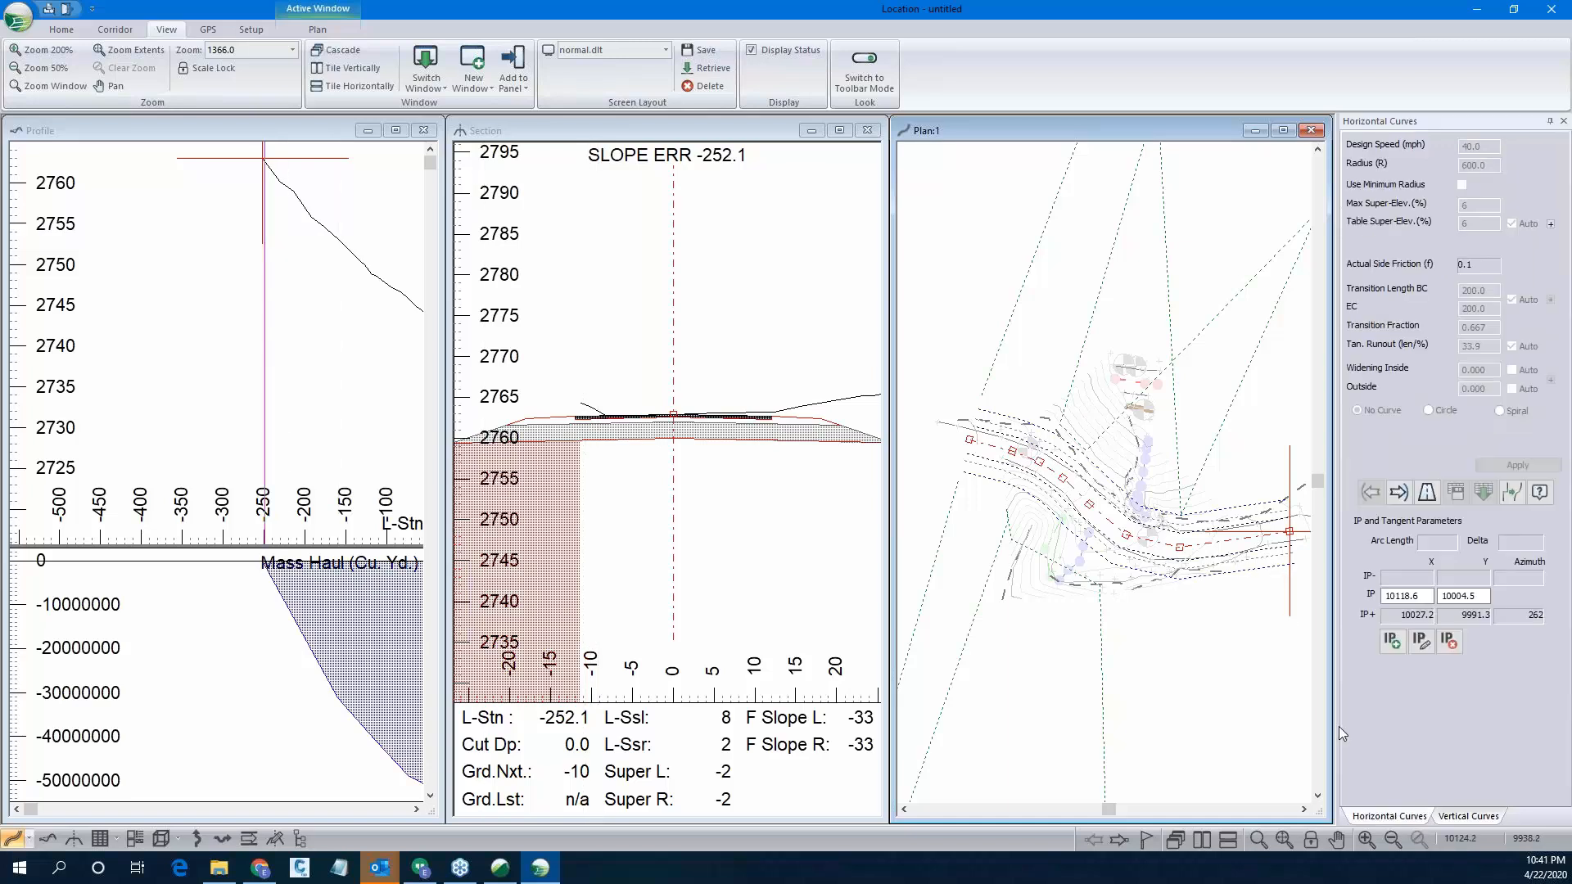
click(1122, 539)
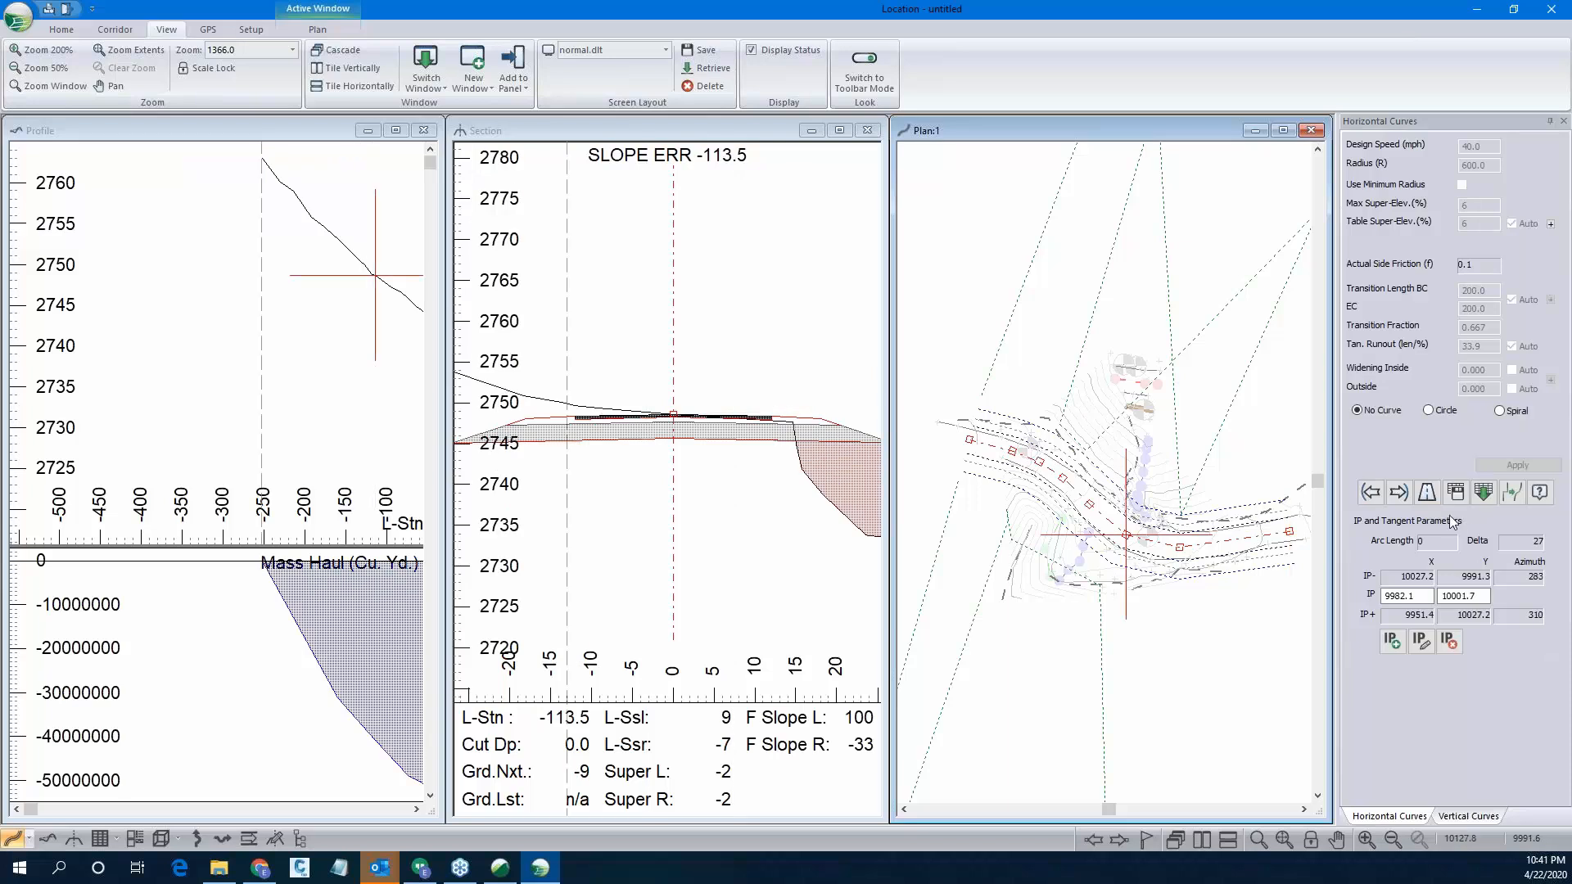
click(1435, 499)
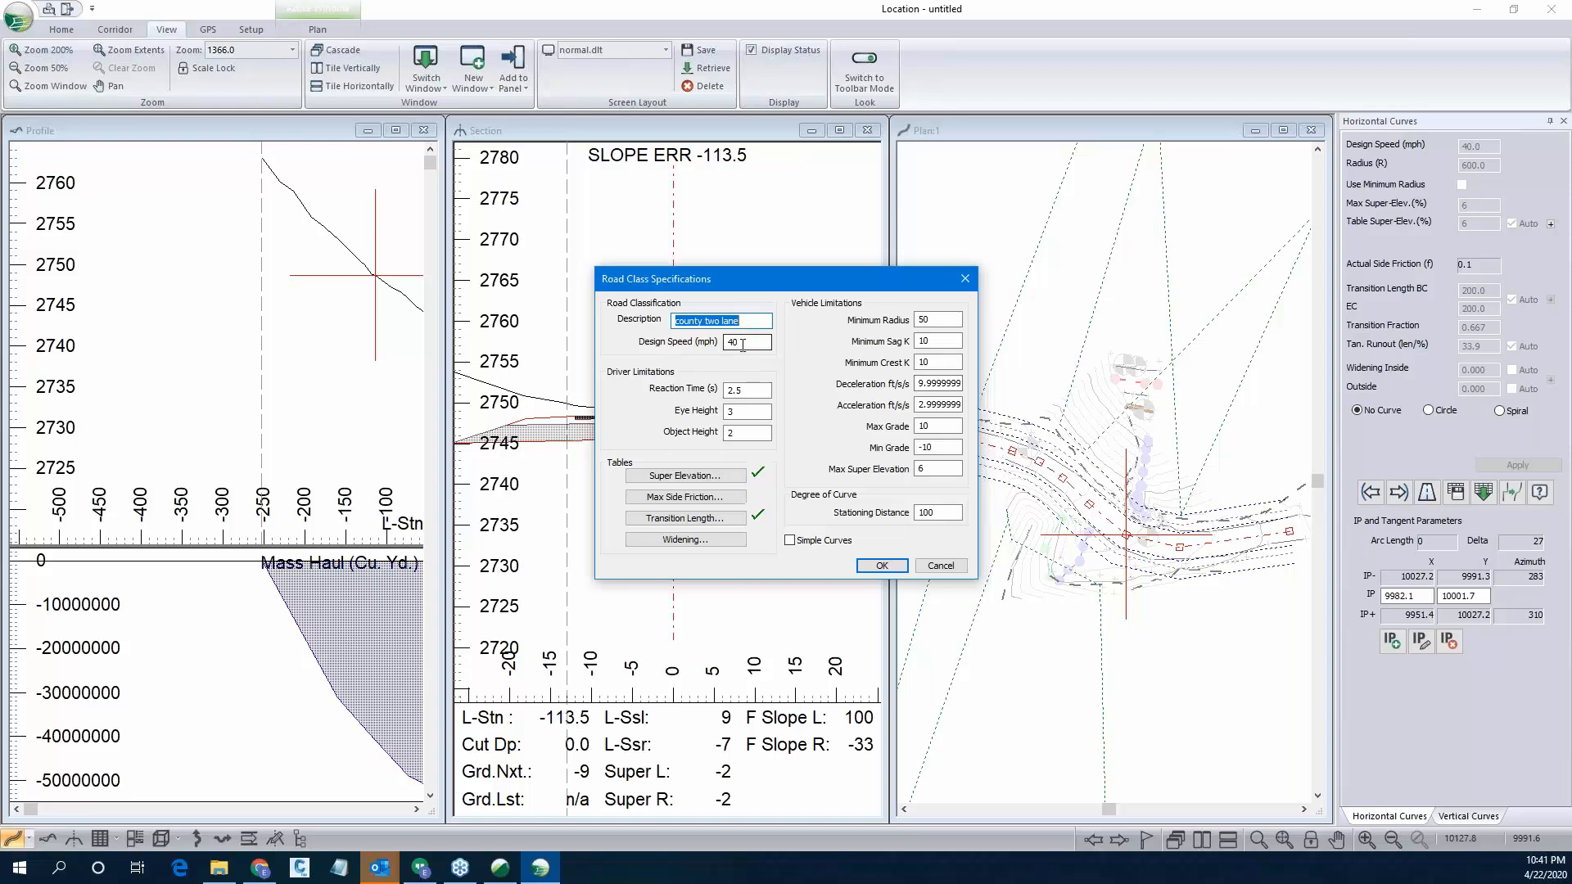
double_click(731, 342)
text(3)
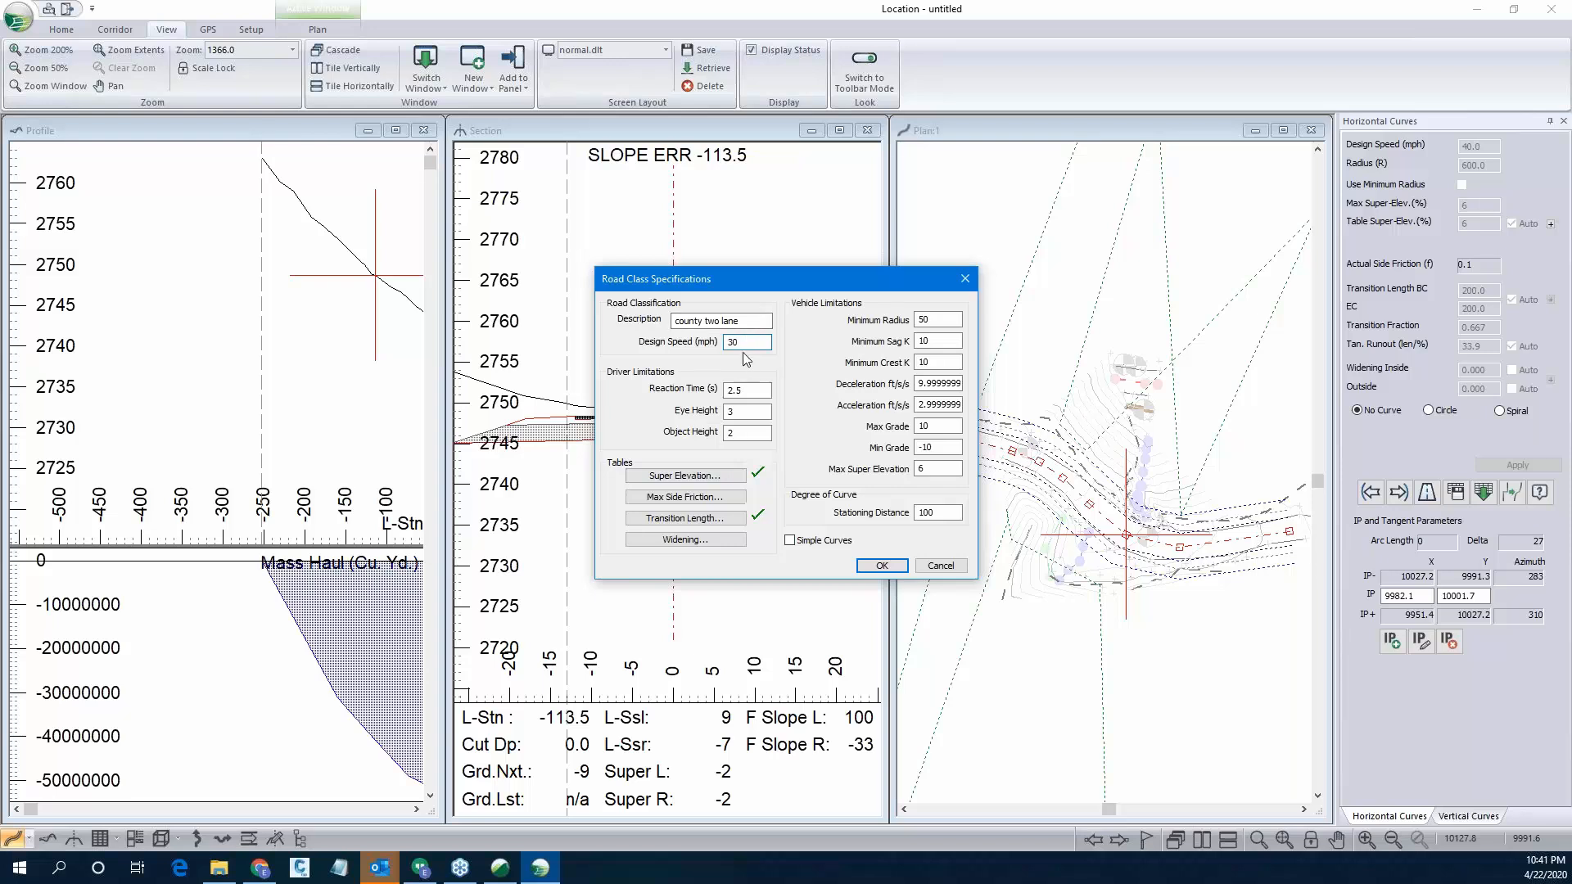
click(876, 571)
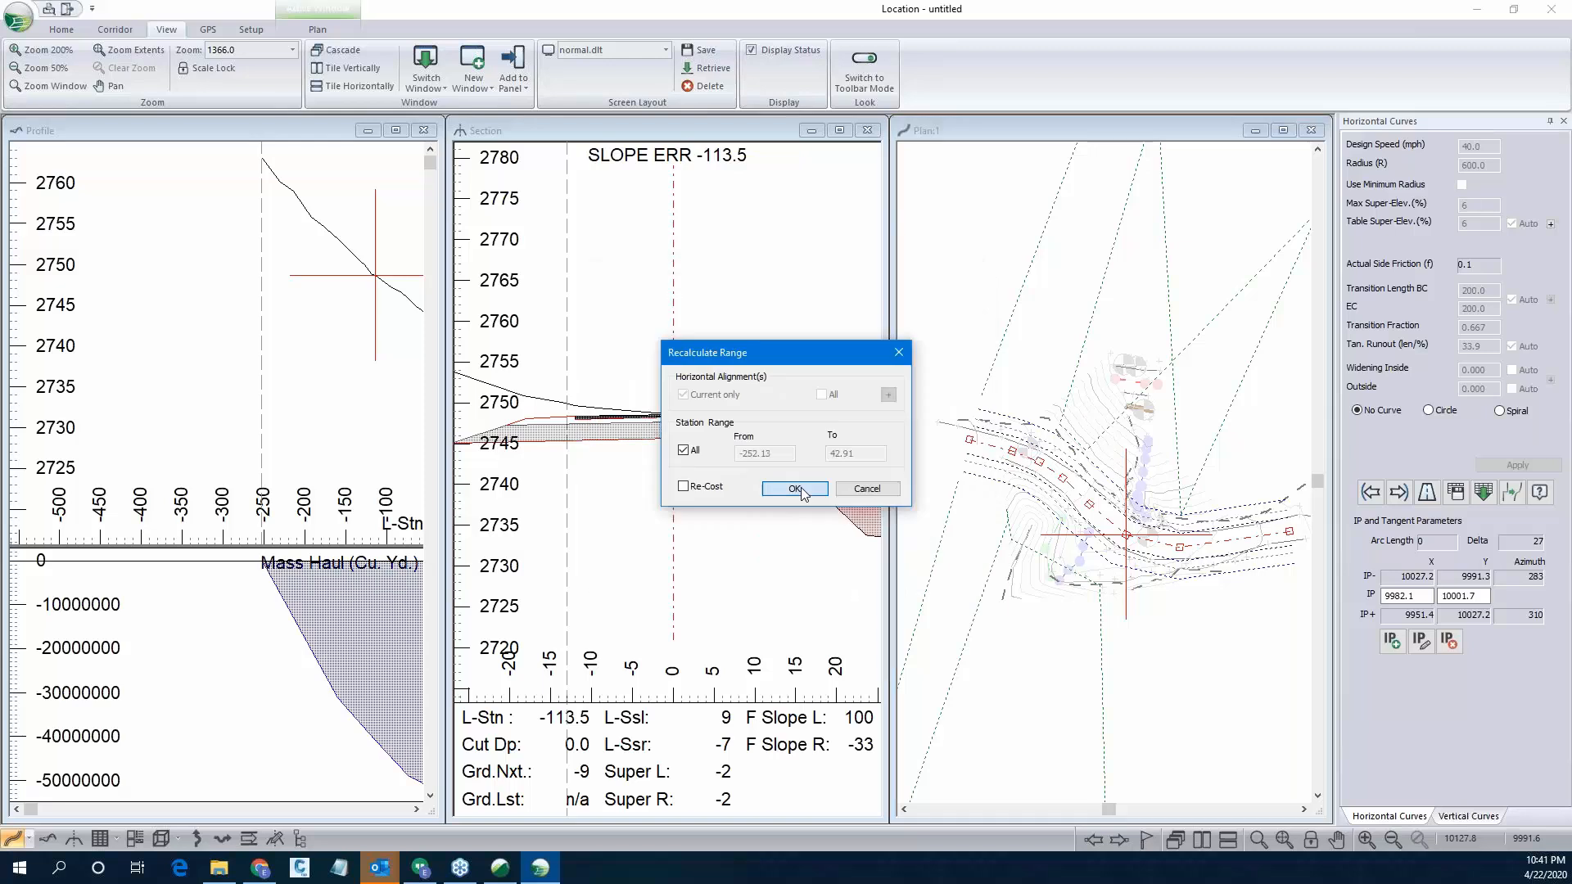
click(799, 490)
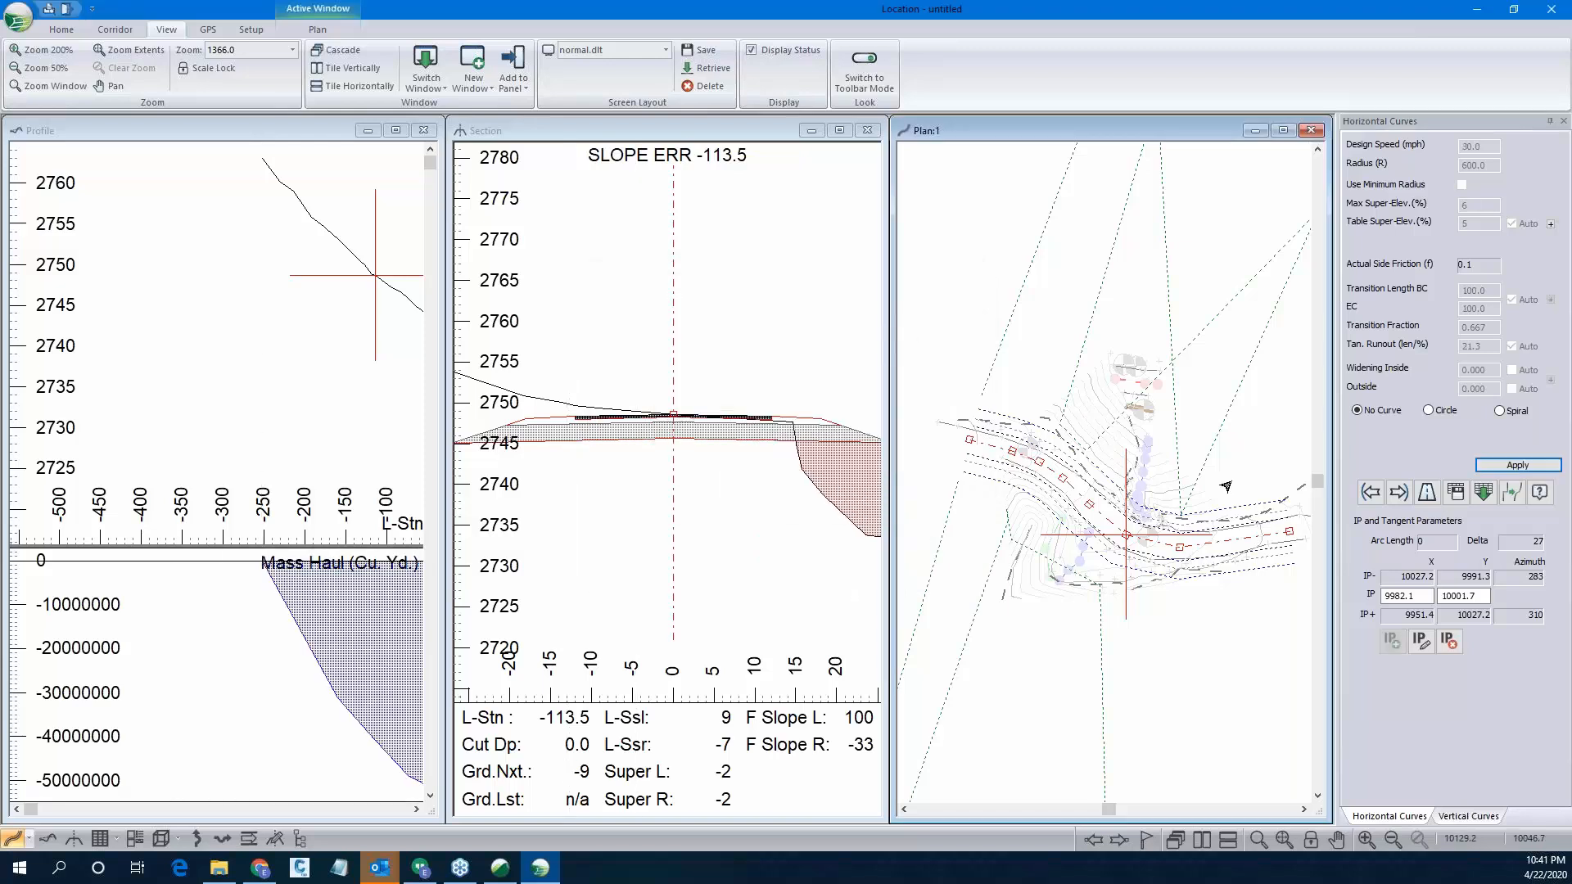
Try to fit a circular curve with minimum radius at the IP beside the washout.
click(1481, 492)
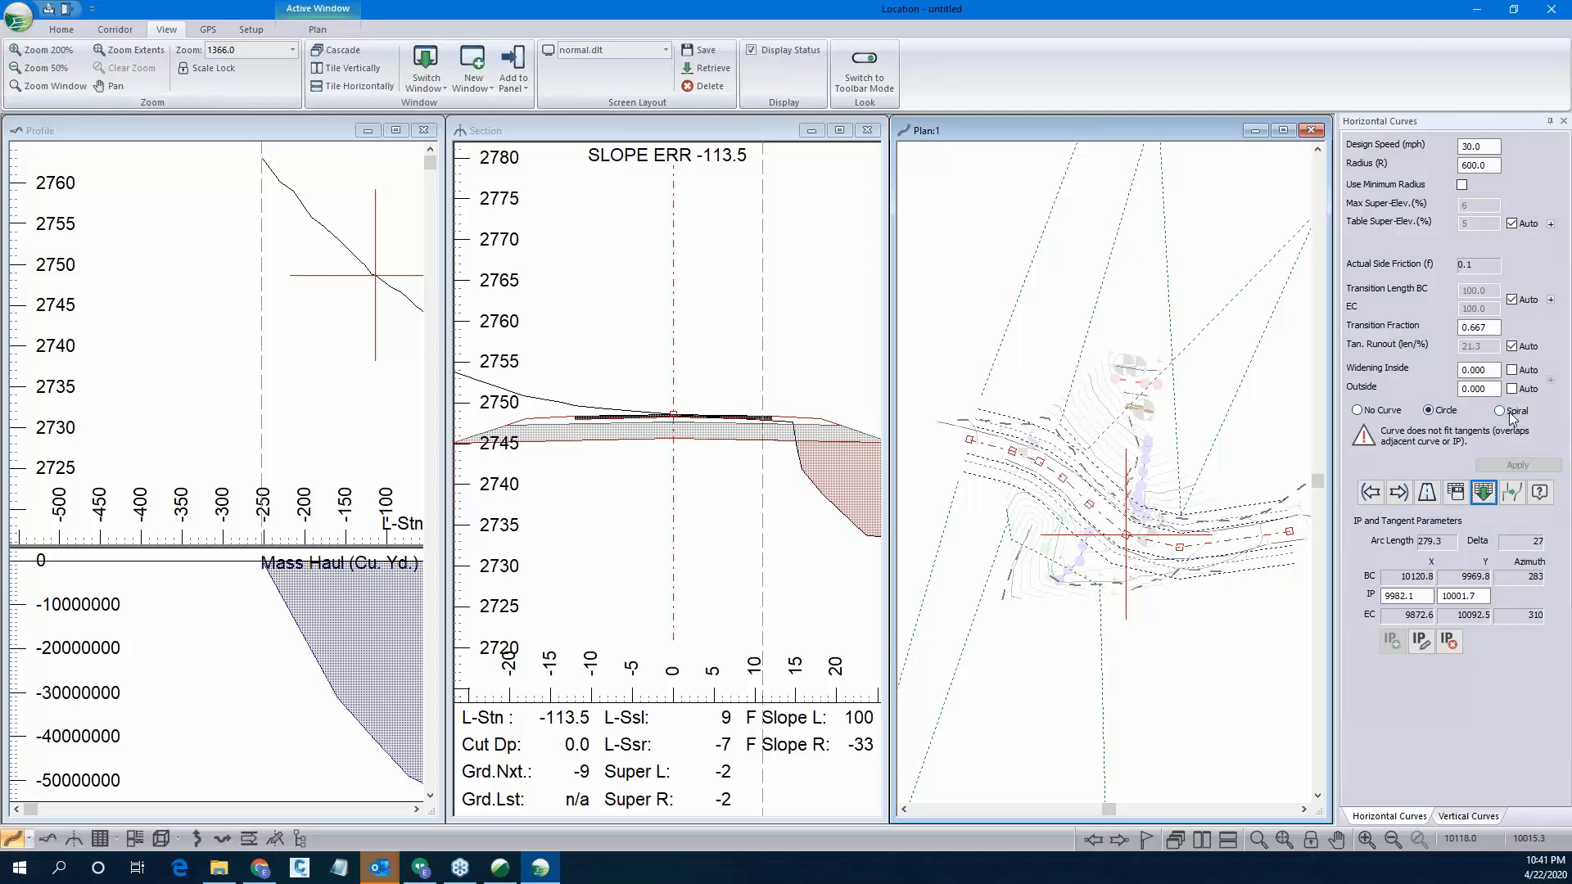
click(1462, 186)
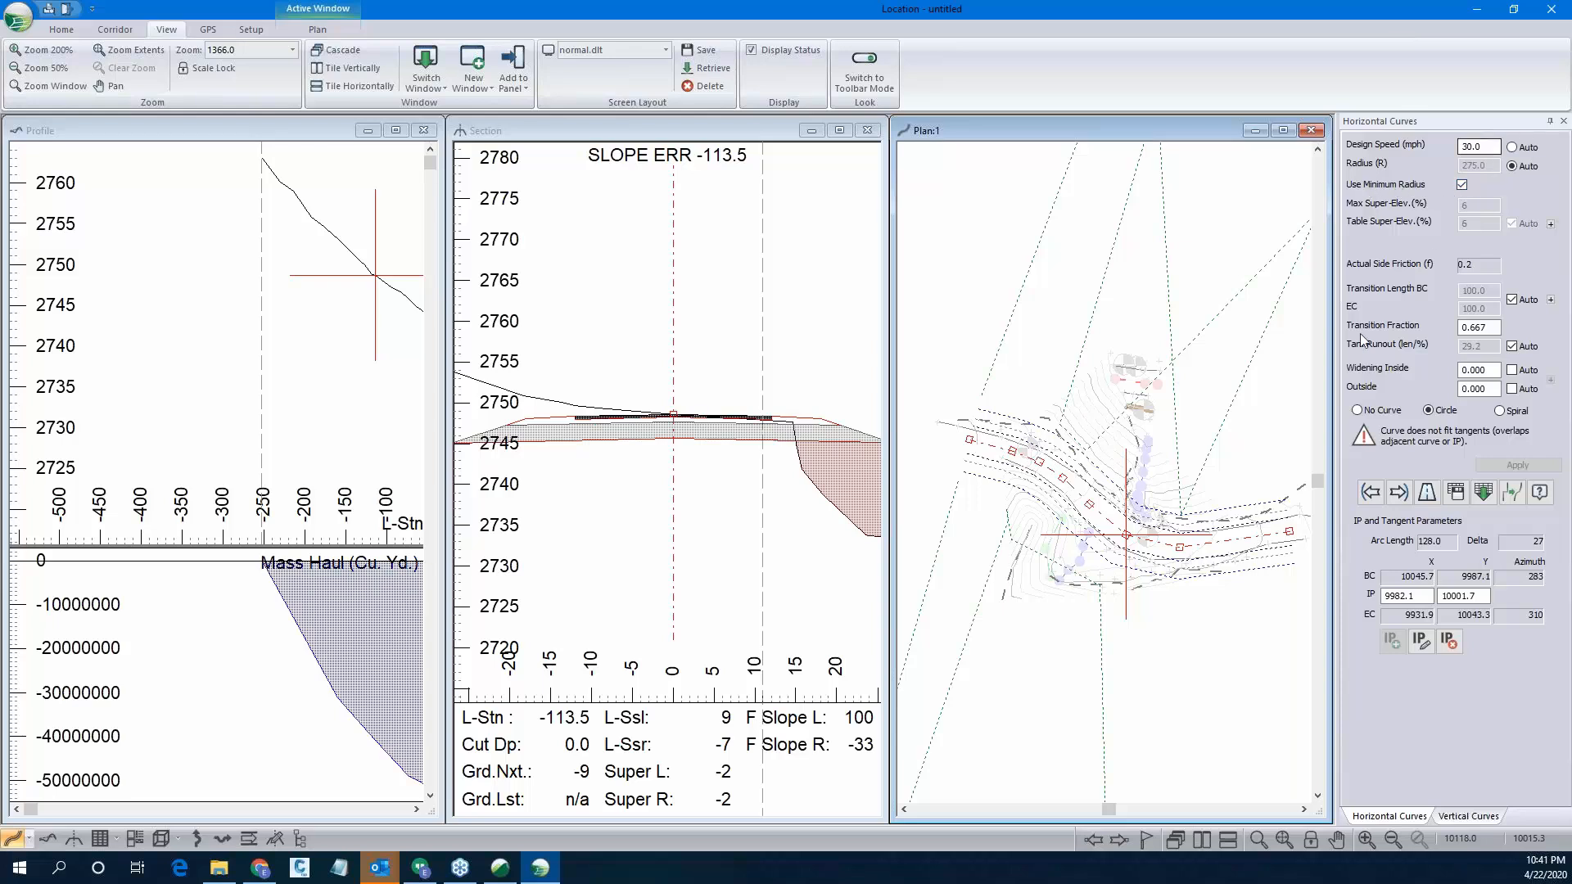
scroll(1123, 547, up, 2)
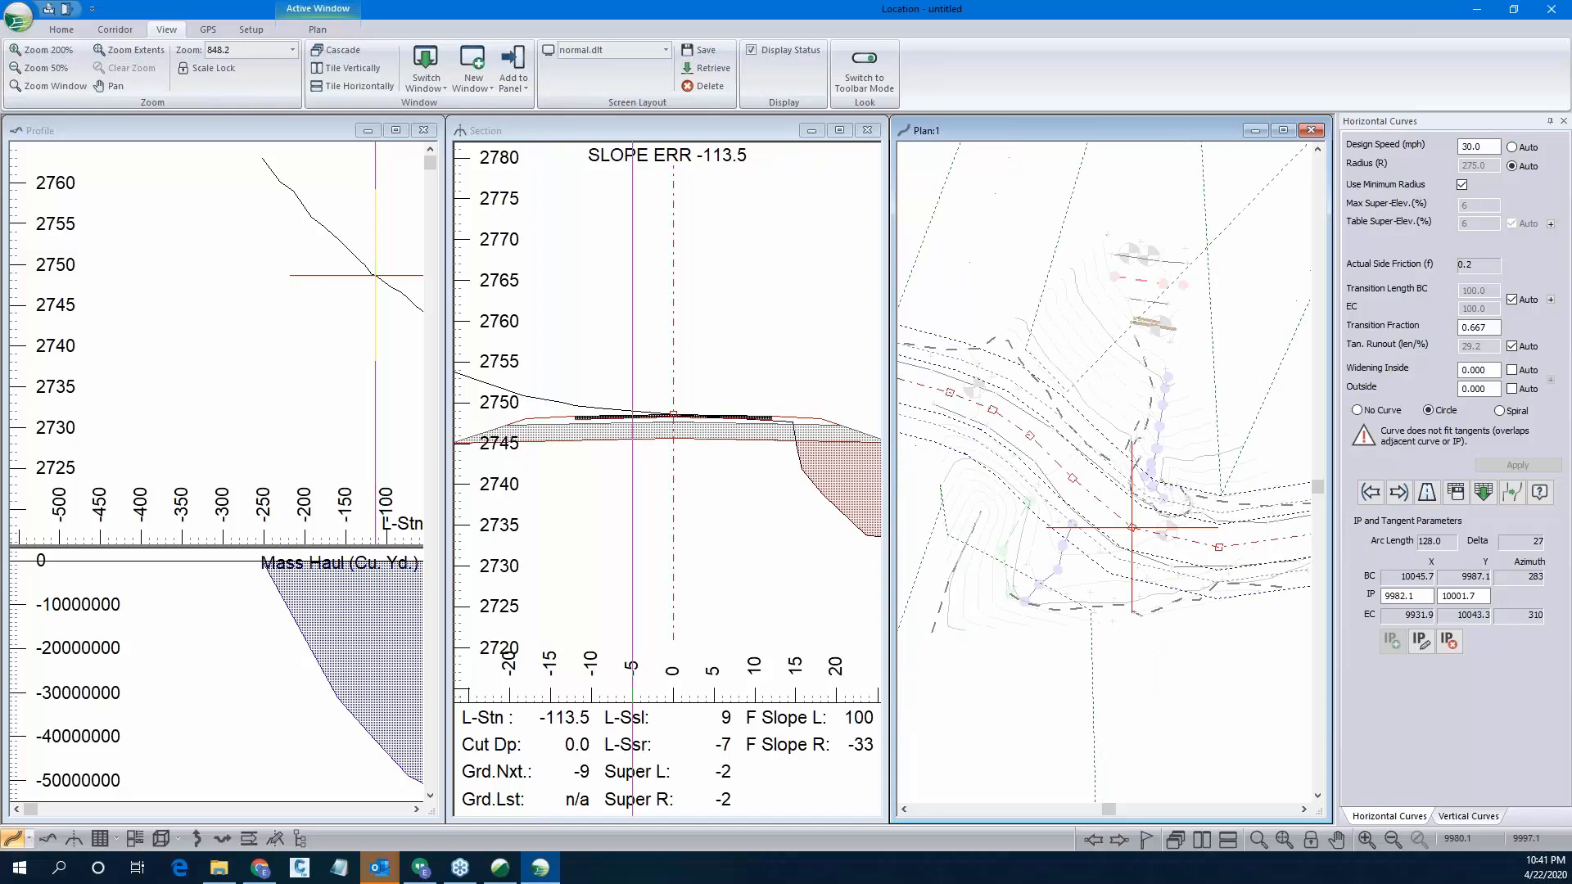
Shift the IP beside the washout northeast to about X 9985.8, Y 10007.0 to flatten the bend, testing a circular curve between moves.
right_click(1132, 529)
click(1155, 559)
scroll(1132, 531, up, 2)
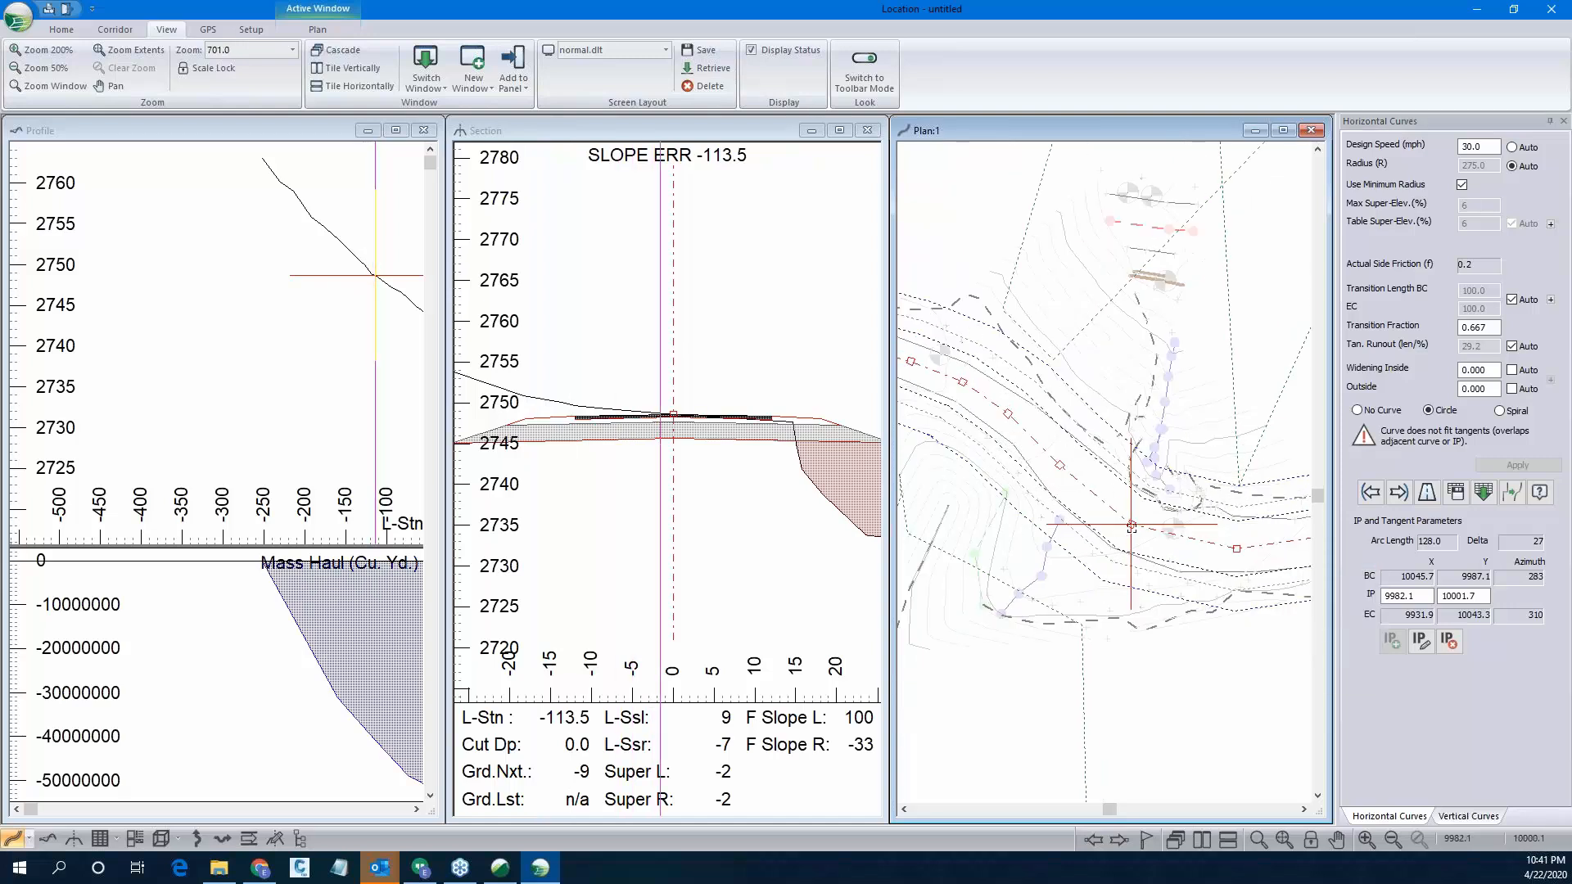
drag(1132, 526, 1133, 518)
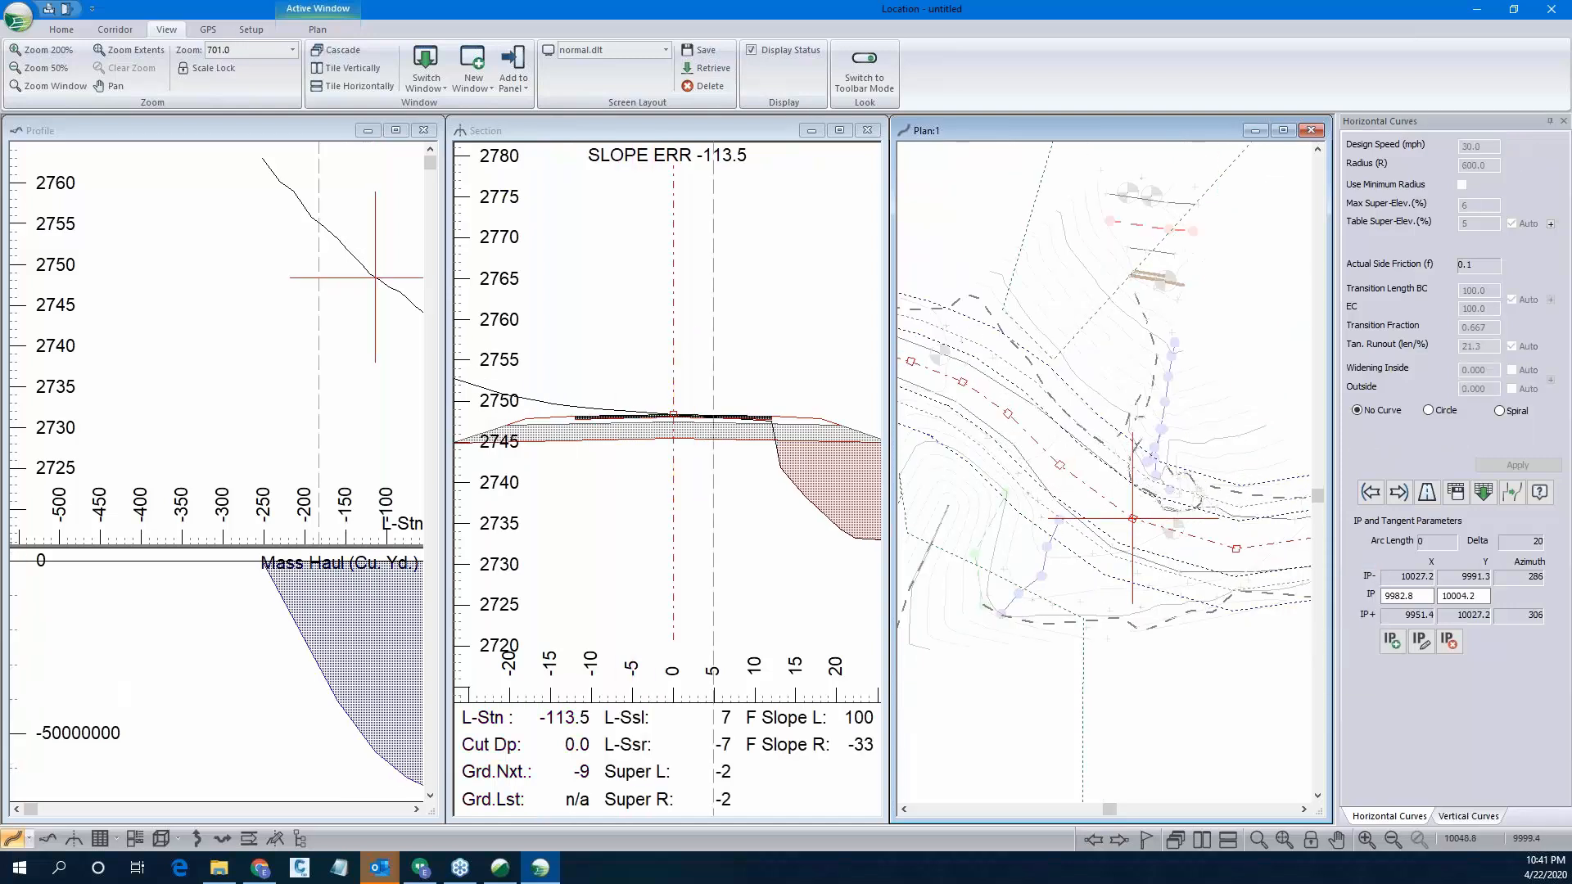
click(1427, 410)
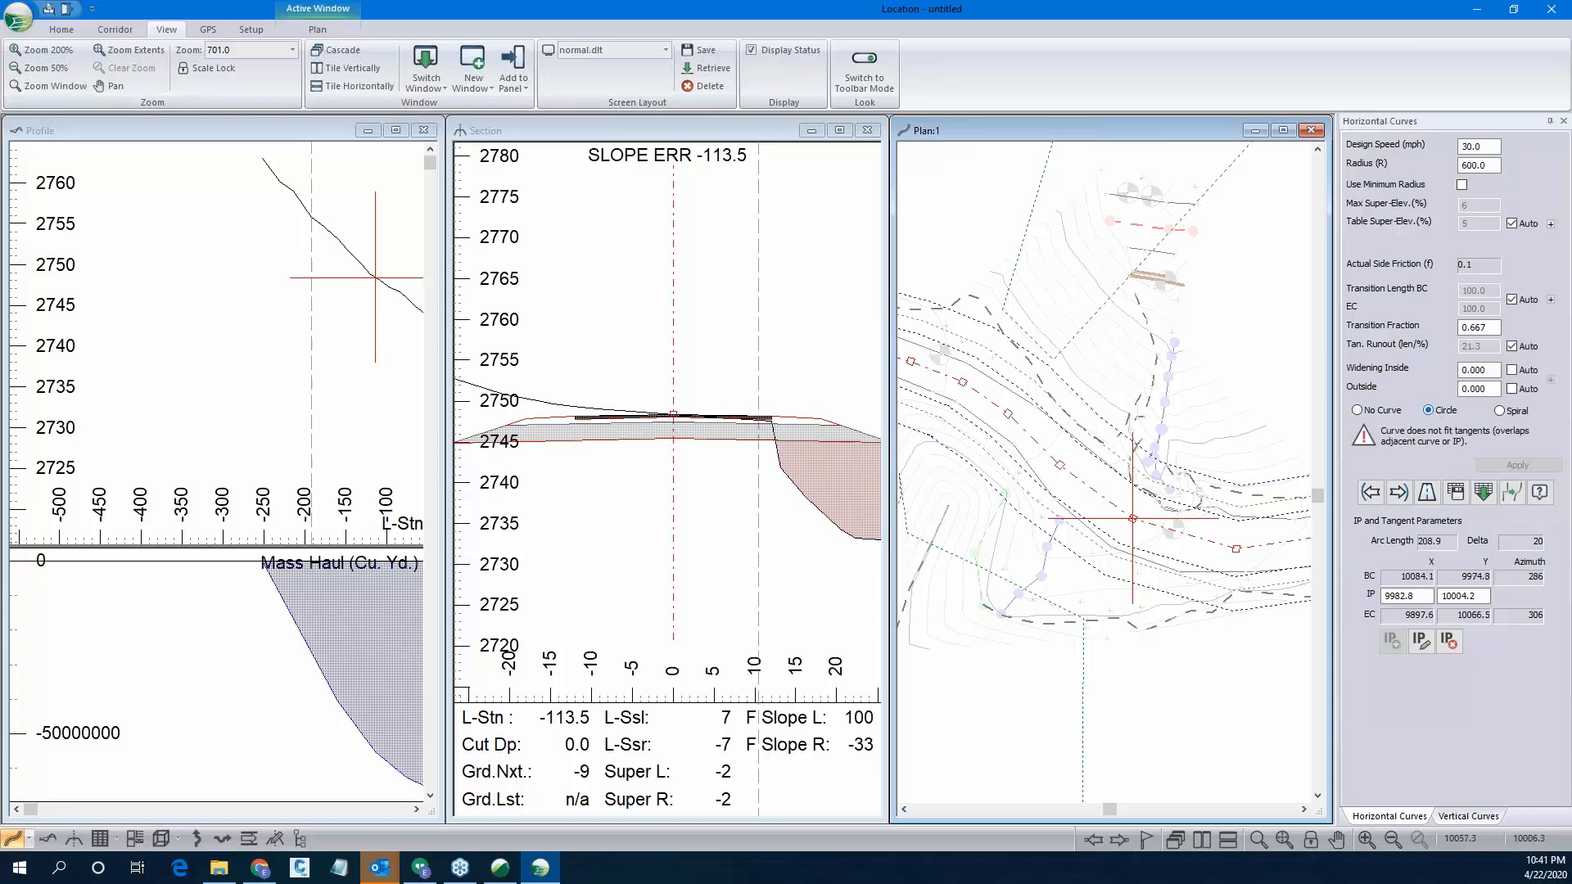
drag(1132, 518, 1139, 511)
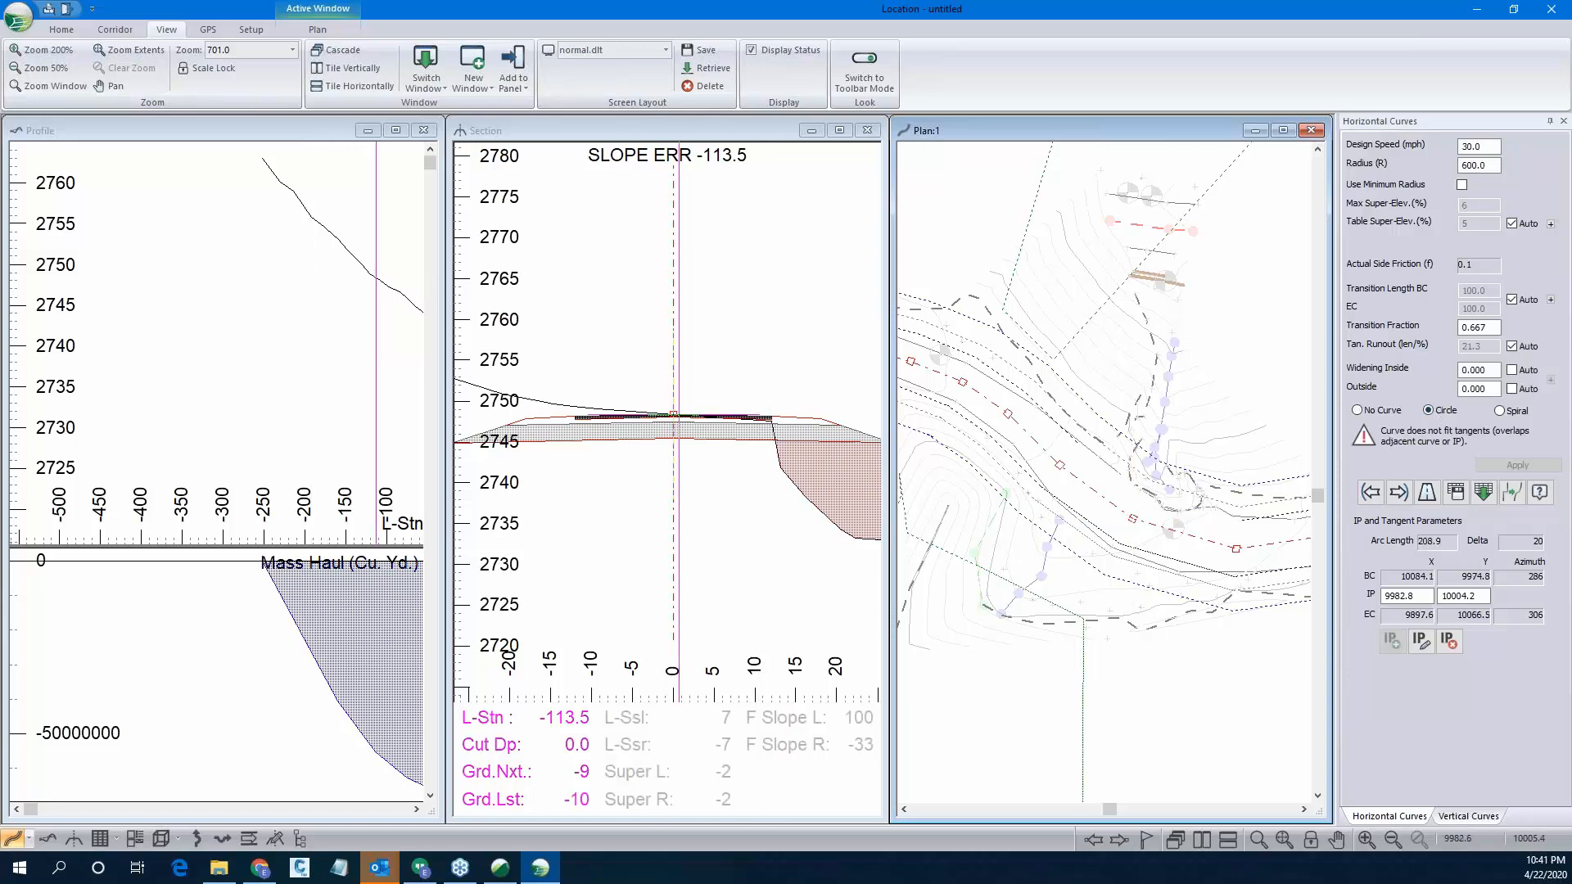
Apply a circular curve using the minimum radius at the relocated IP beside the washout.
click(1428, 410)
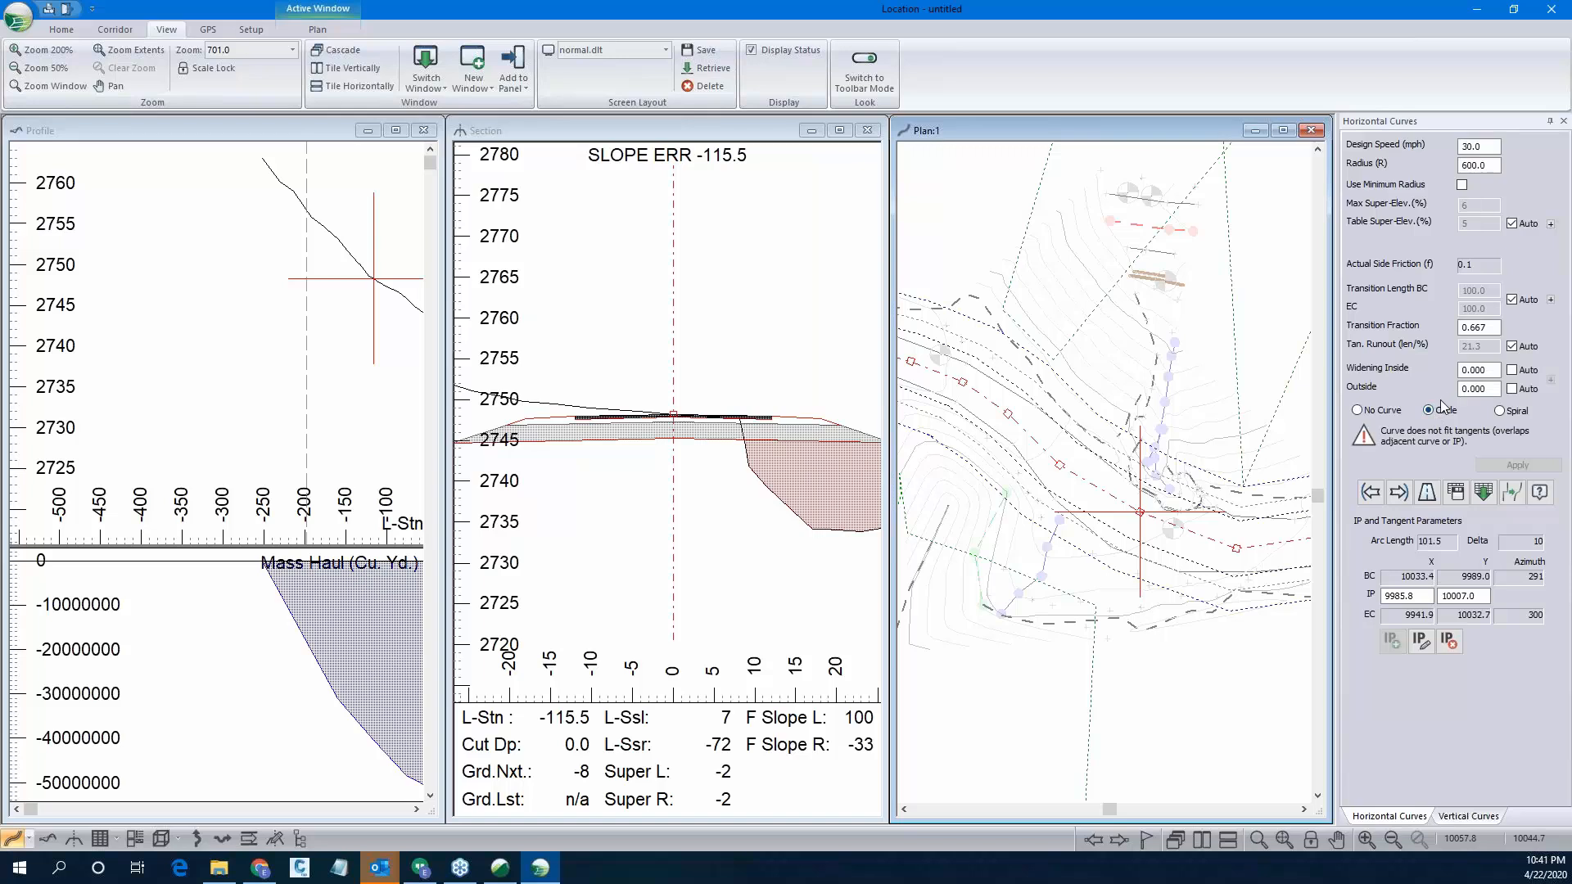
click(1462, 185)
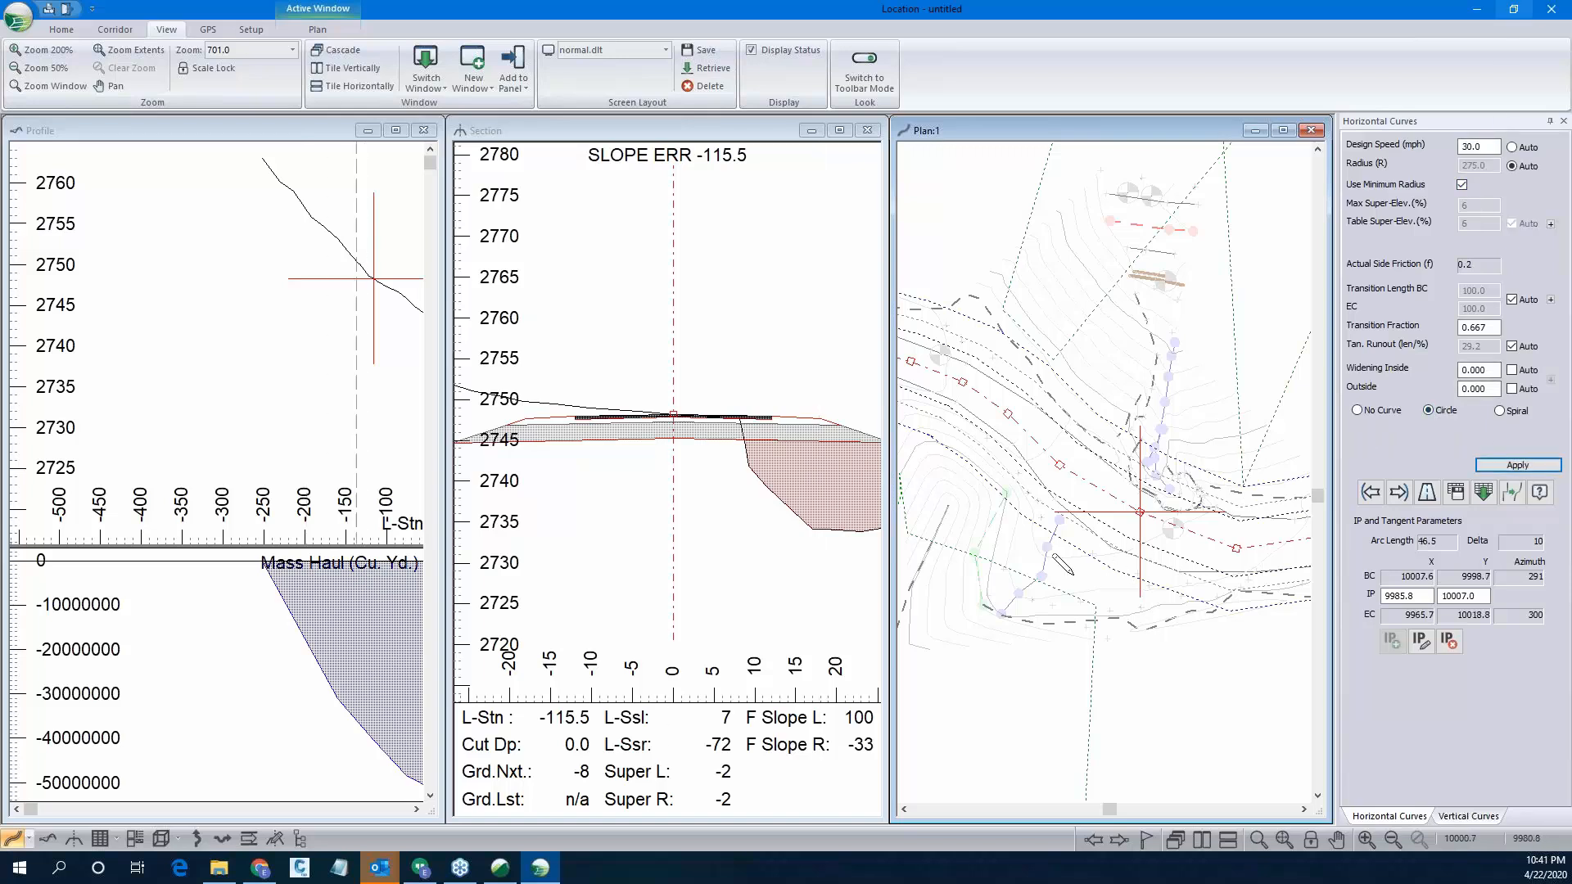
scroll(1073, 551, down, 1)
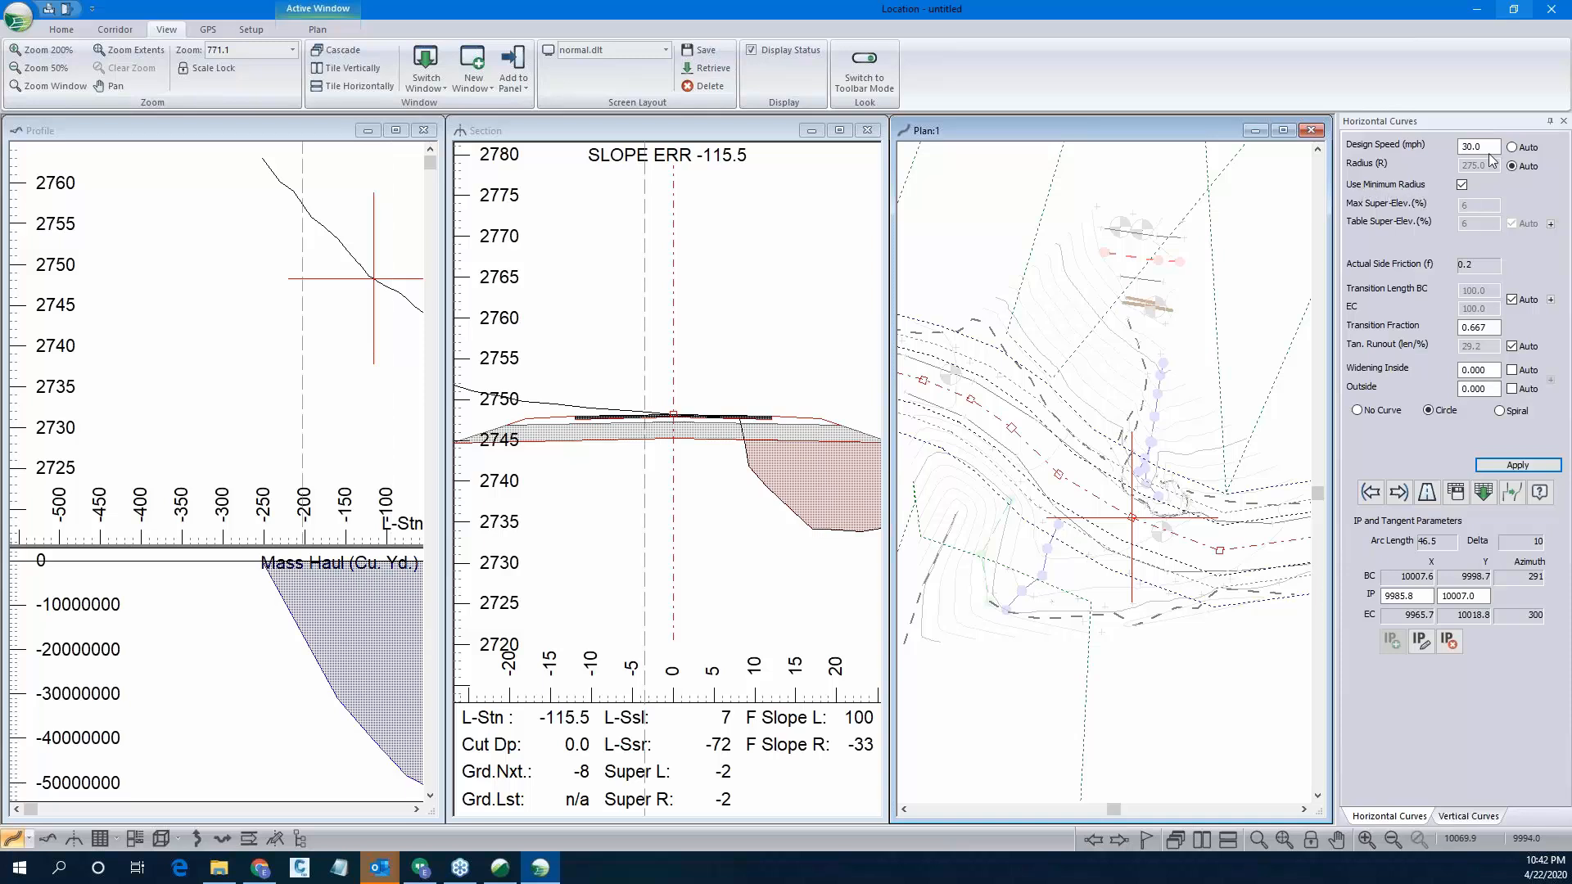
click(1517, 465)
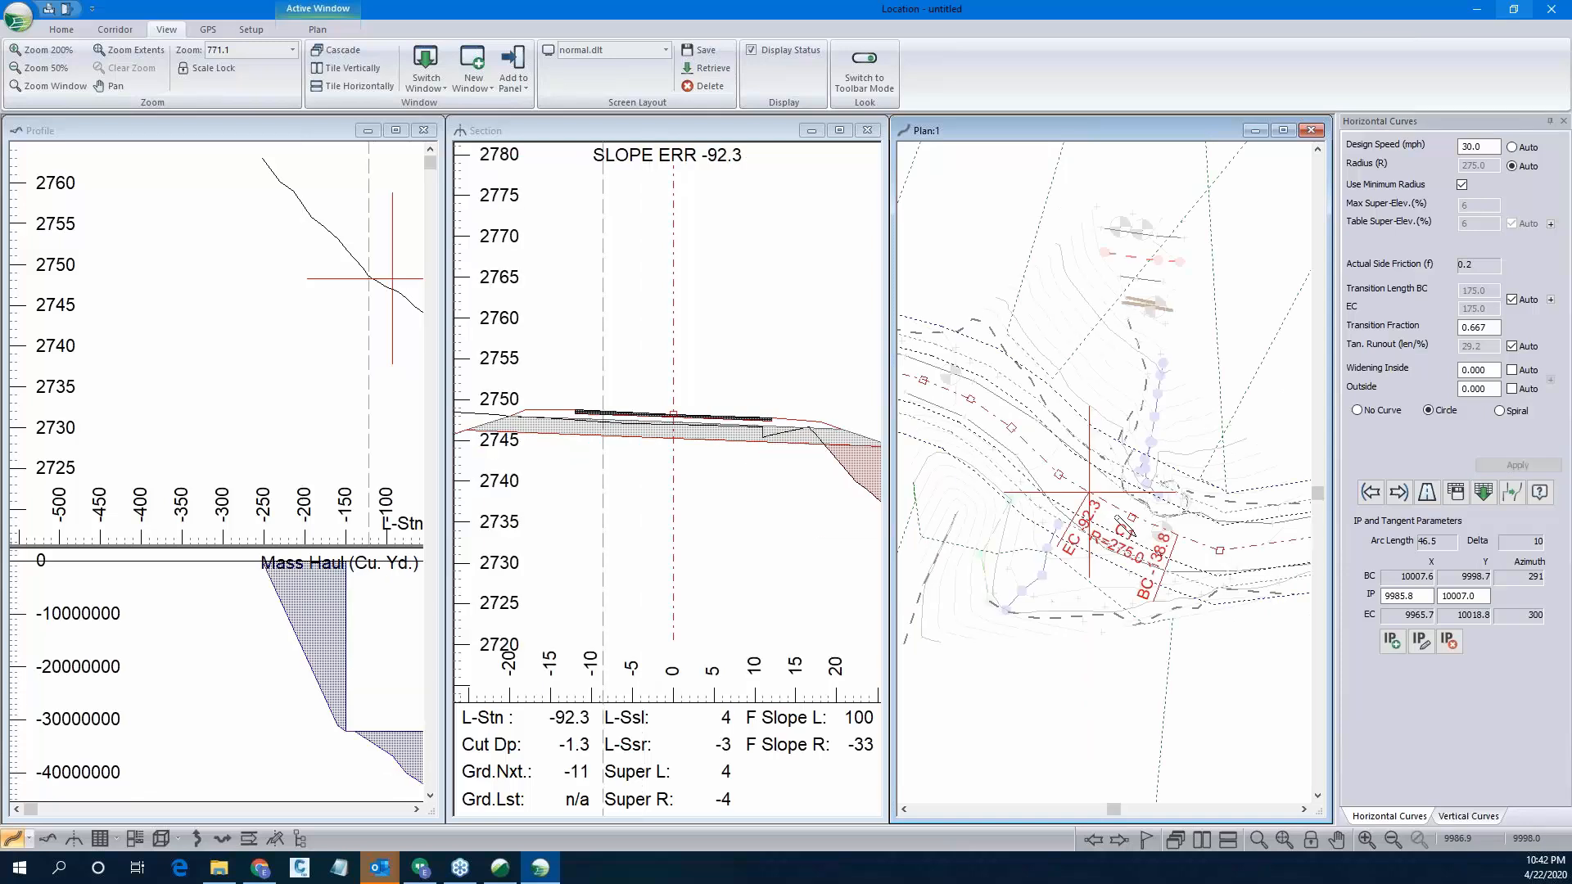
scroll(1128, 527, up, 1)
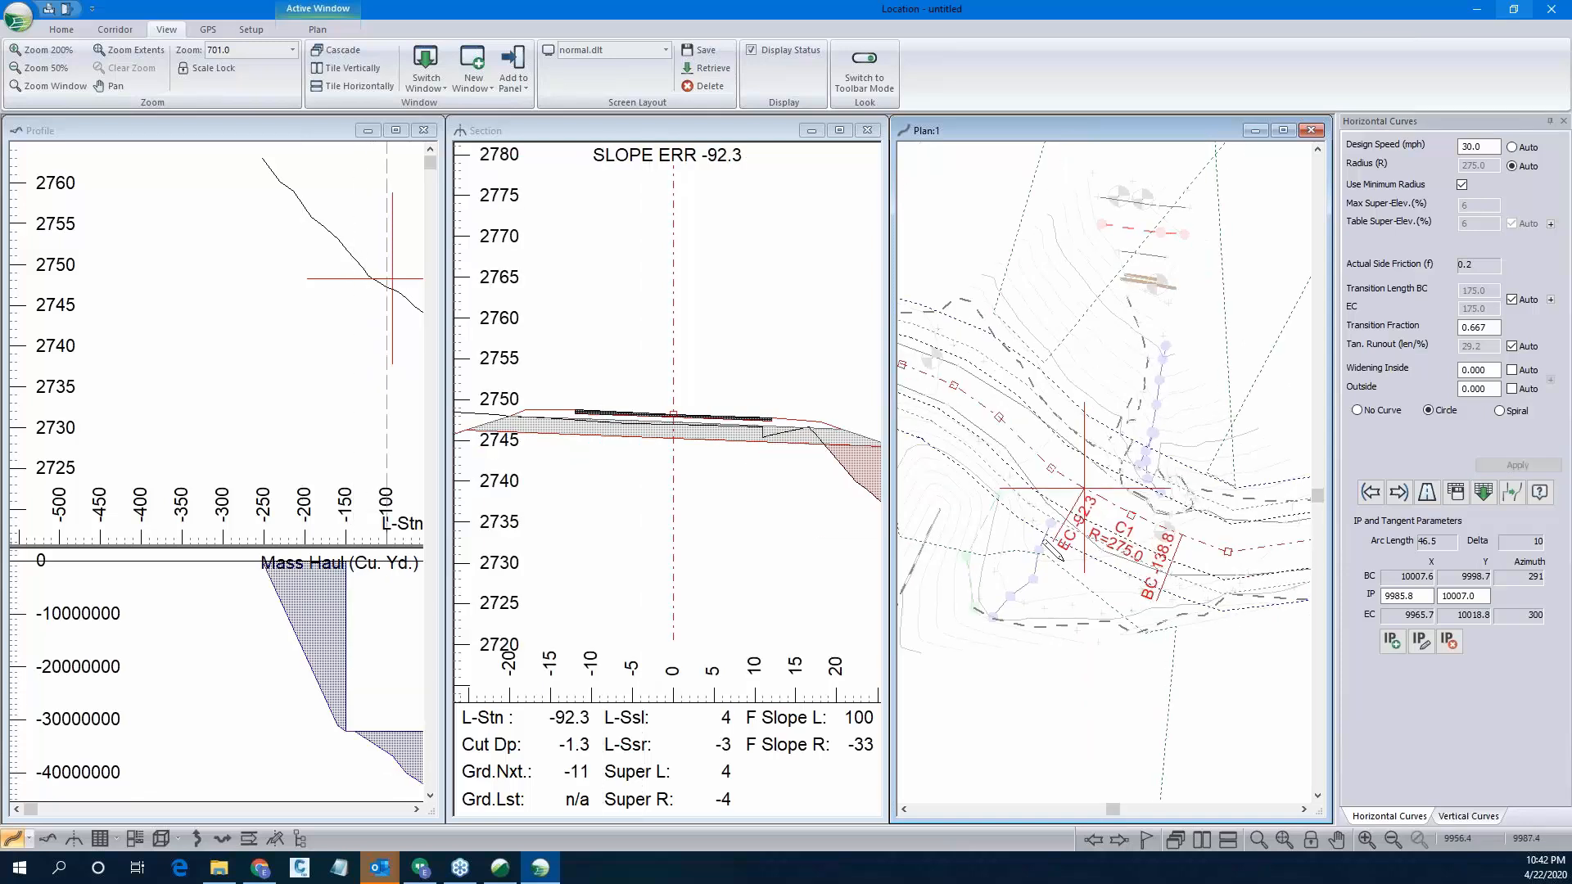
mouse_move(1161, 623)
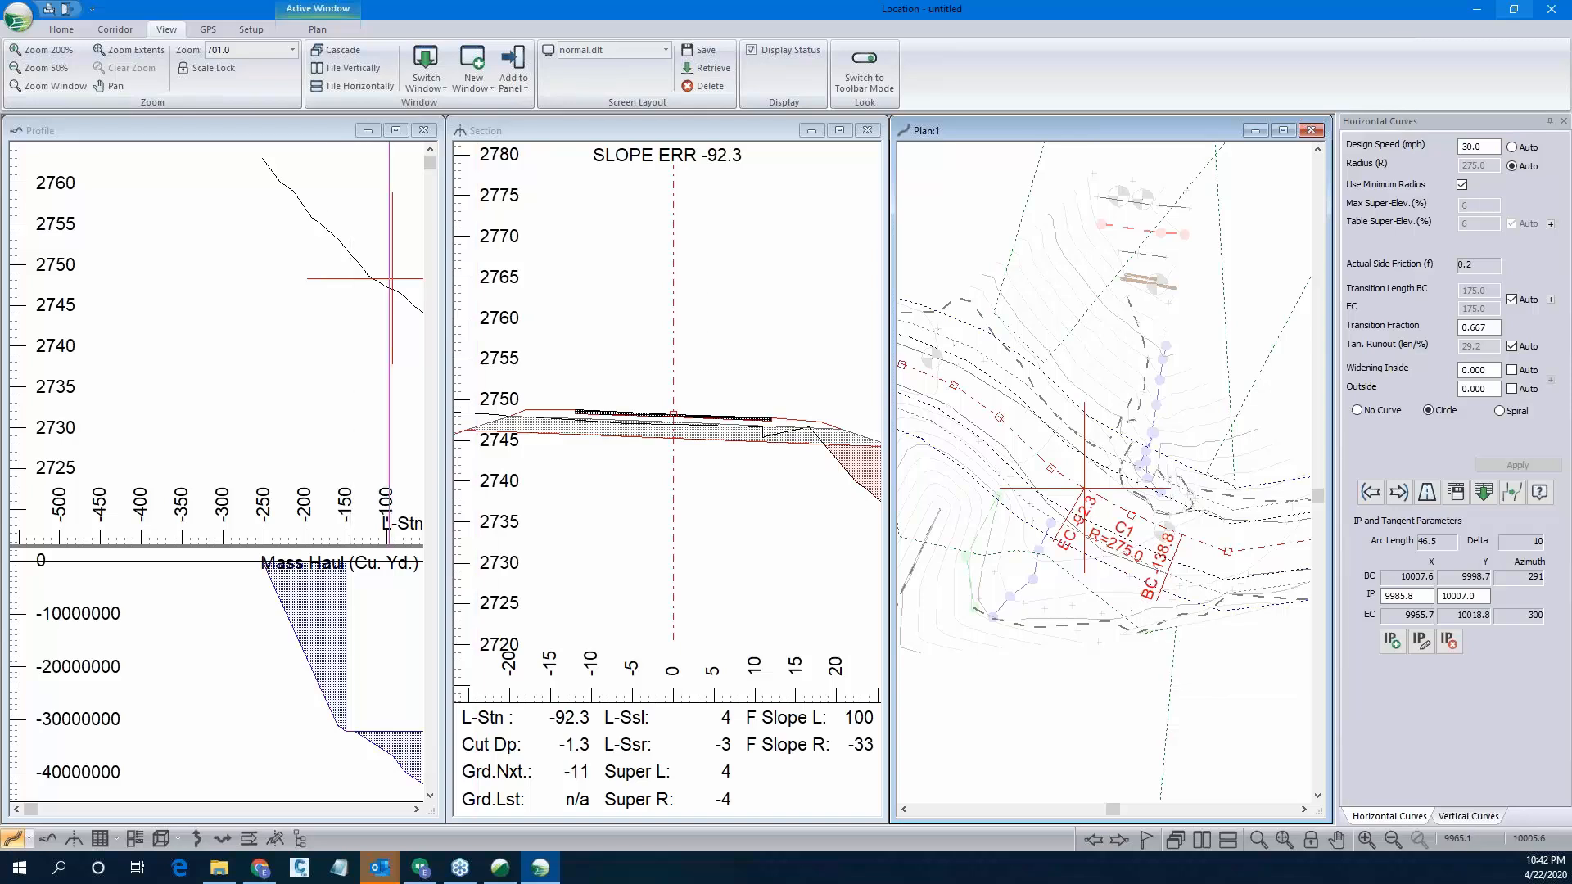
Apply a minimum-radius circular curve to the IP at X 9929.0, Y 10049.3, northwest of the first curve.
click(998, 416)
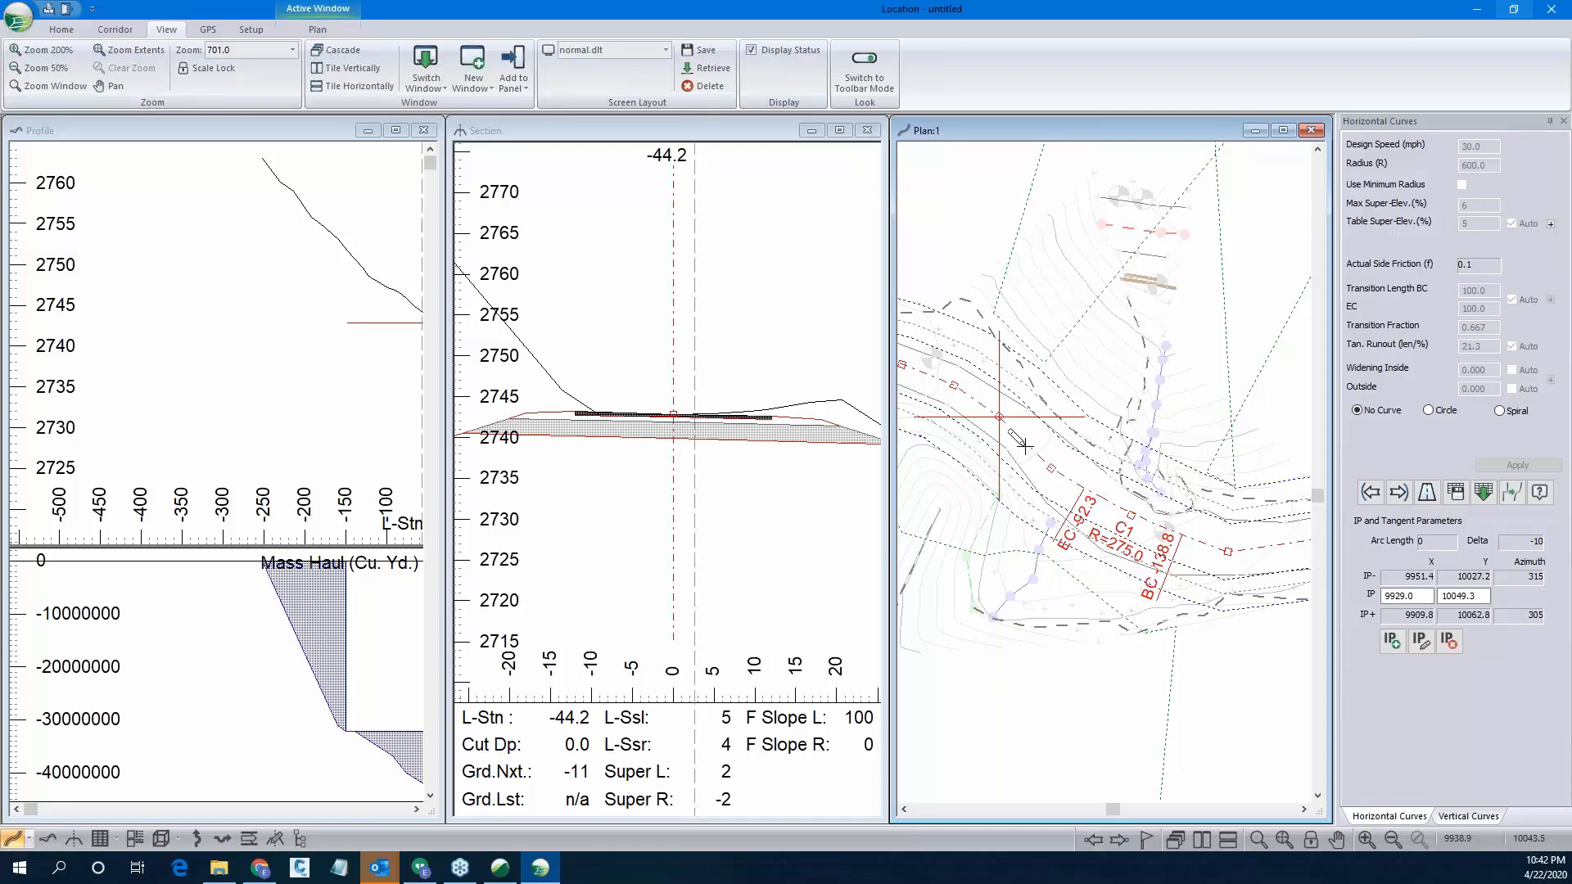
click(1428, 410)
click(1461, 185)
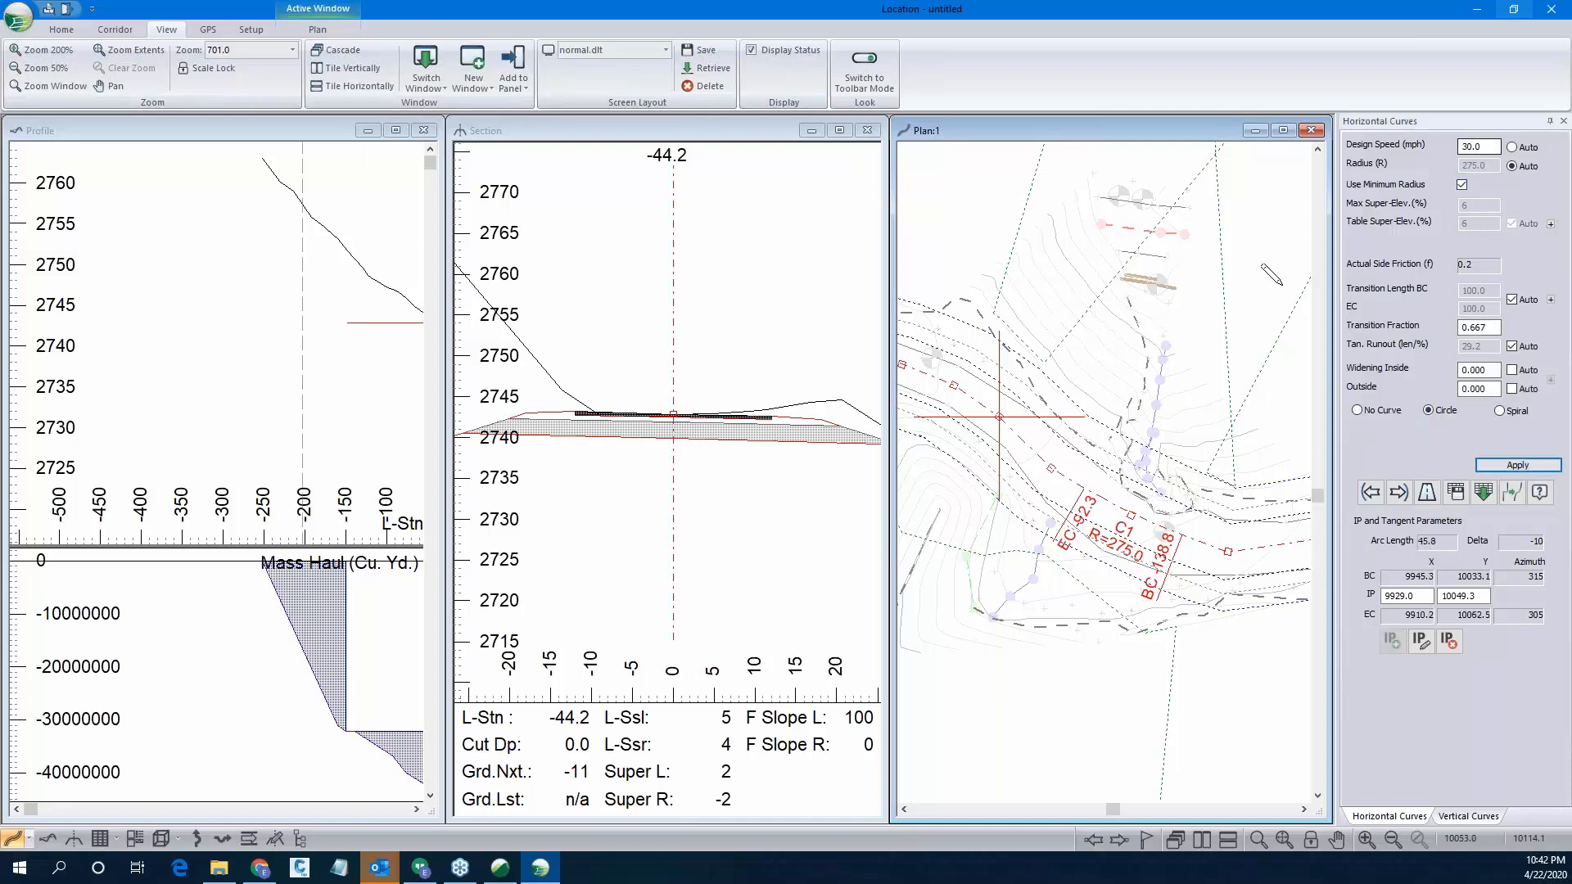
click(1517, 464)
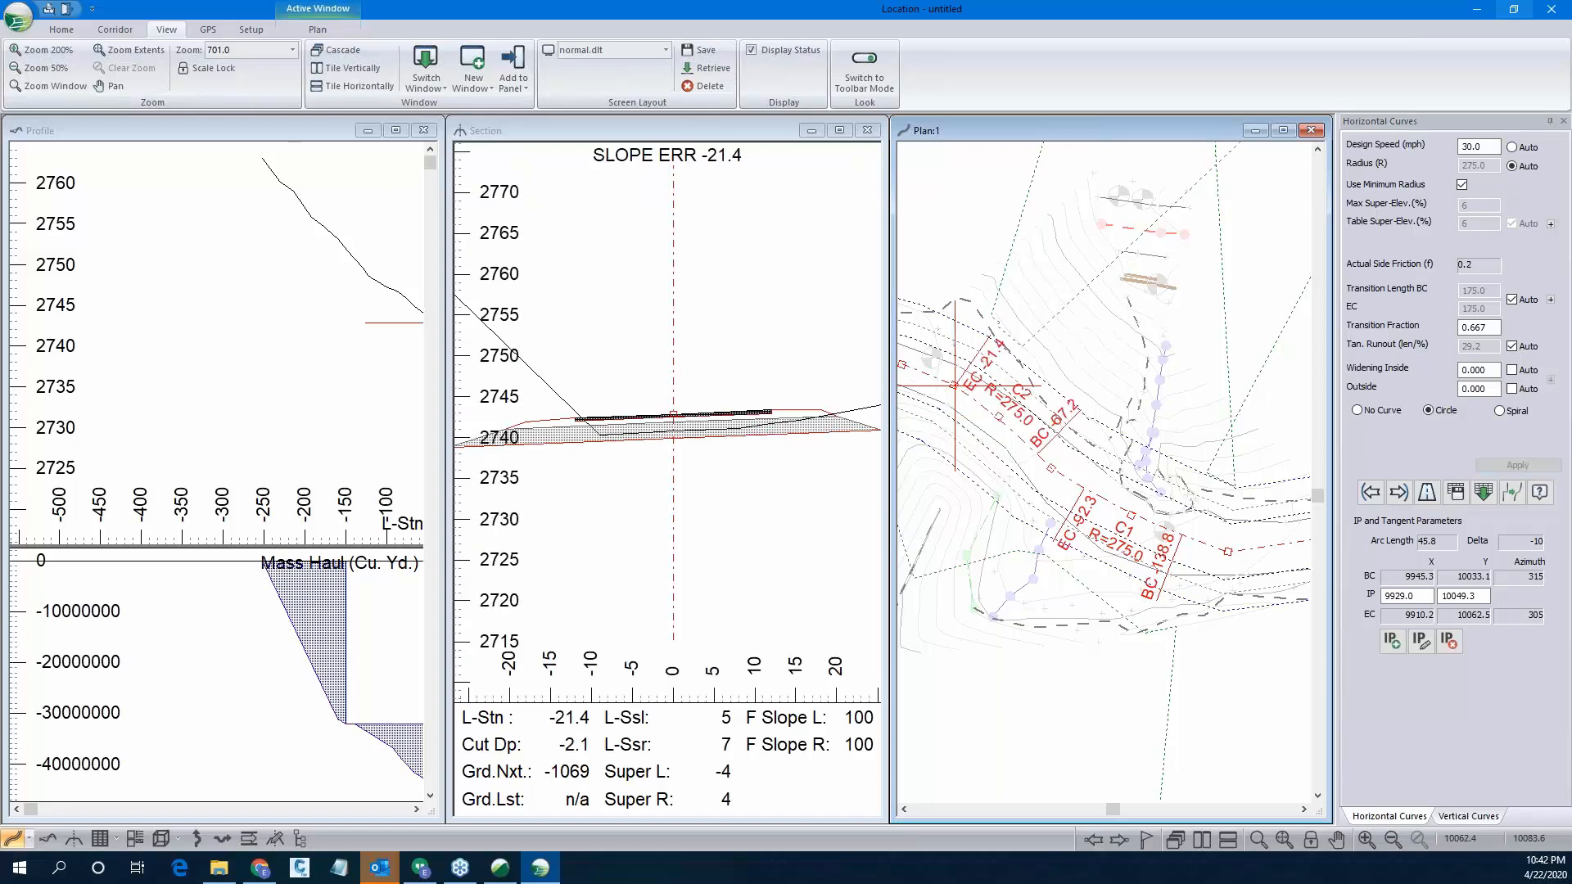
Apply a minimum-radius circular curve to the IP at X 9887.1, Y 10071.8, near the alignment's northwest end.
scroll(1224, 472, down, 1)
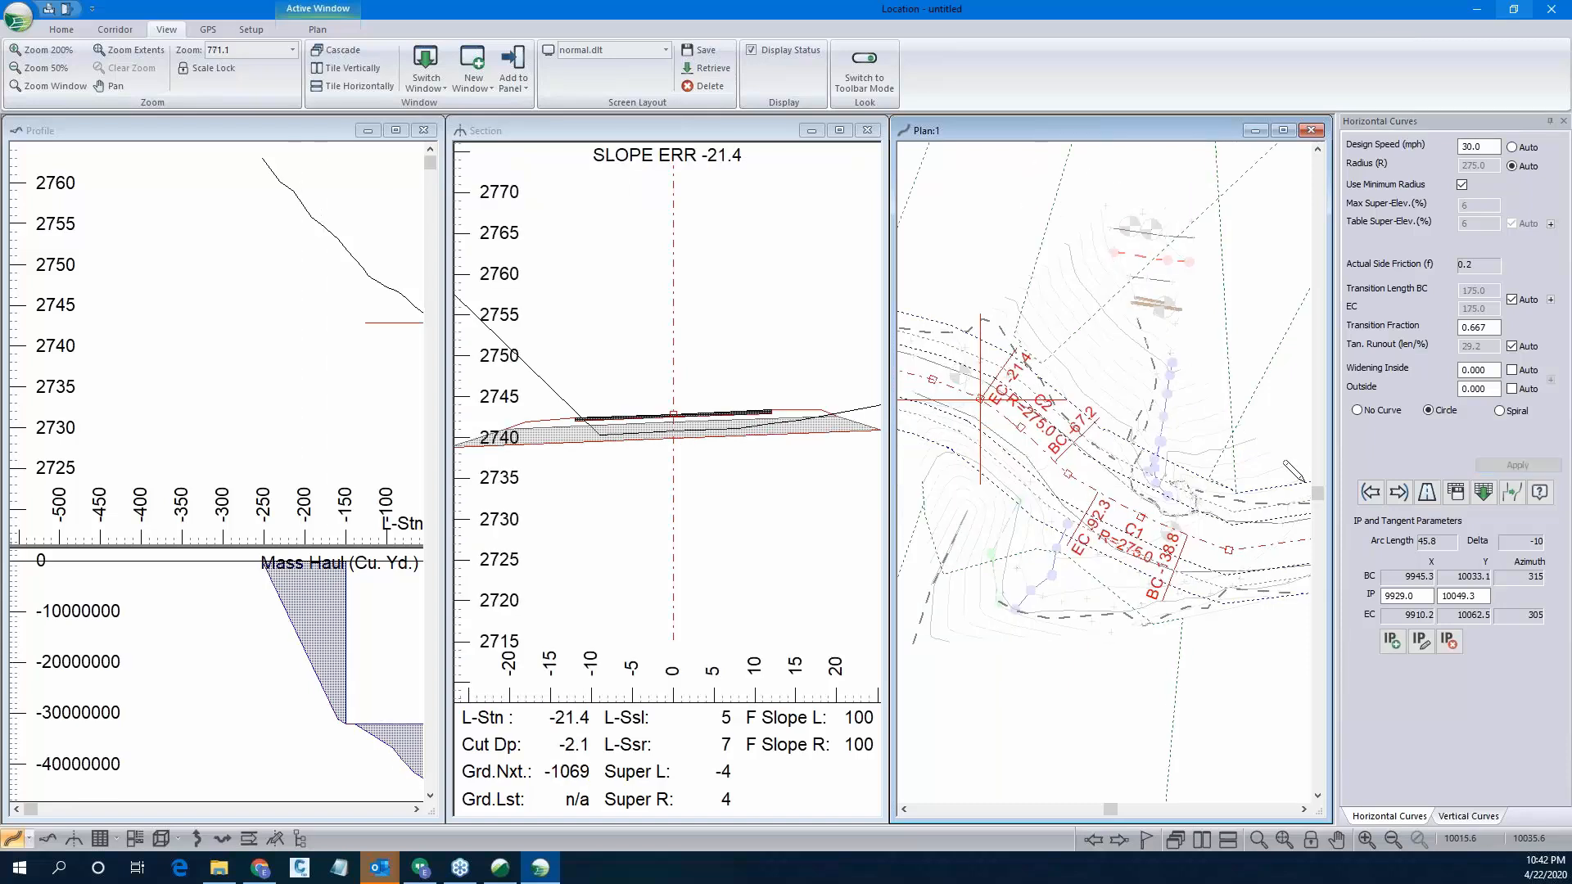
click(1093, 839)
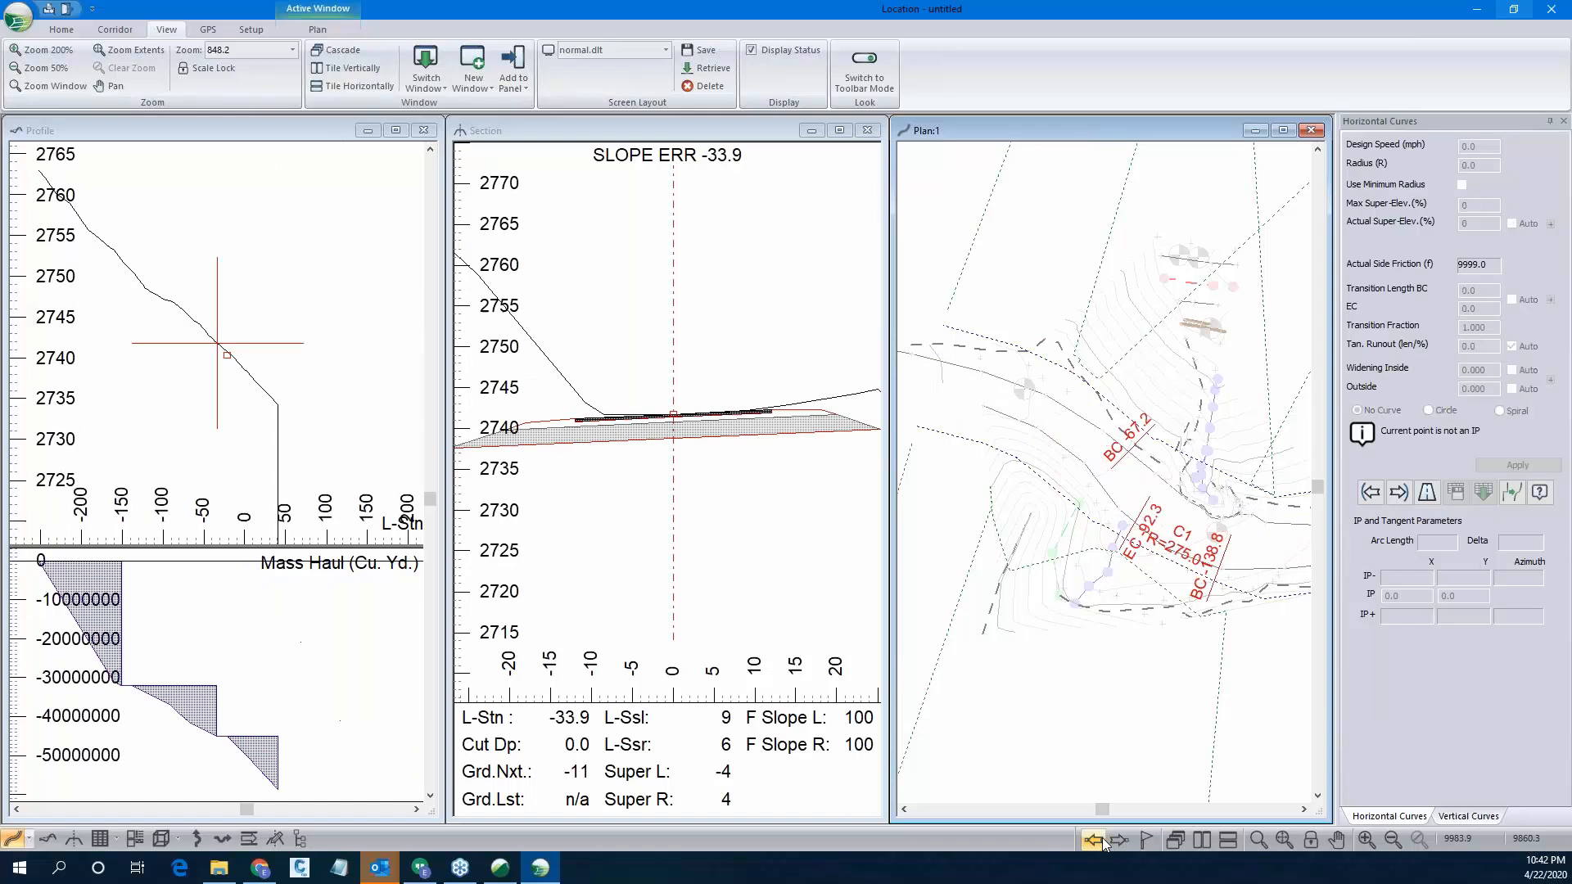
click(1120, 840)
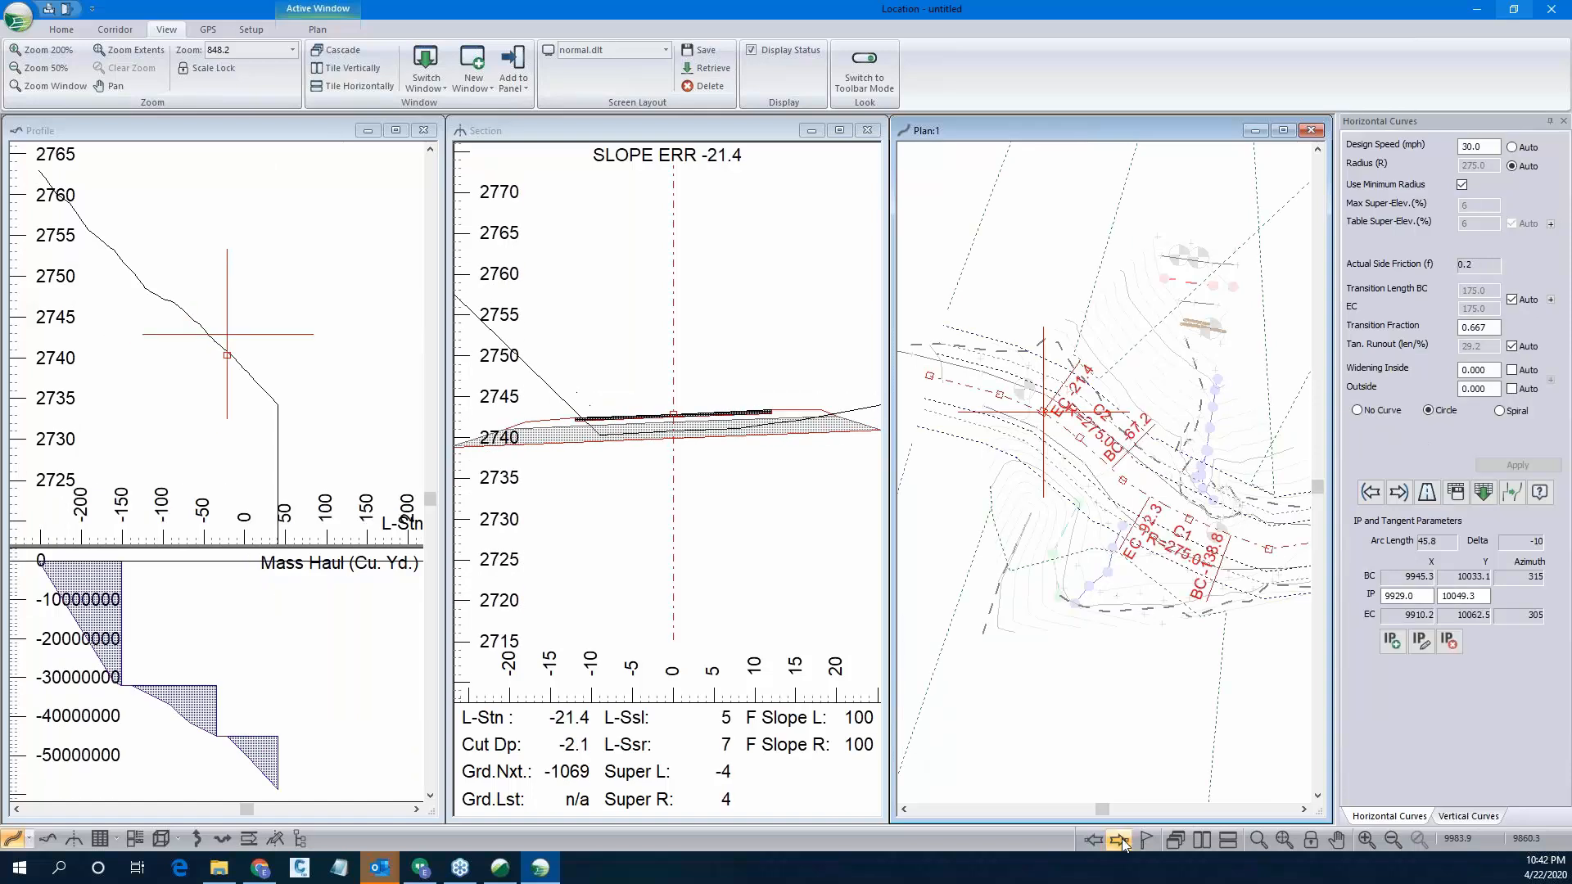
click(1120, 840)
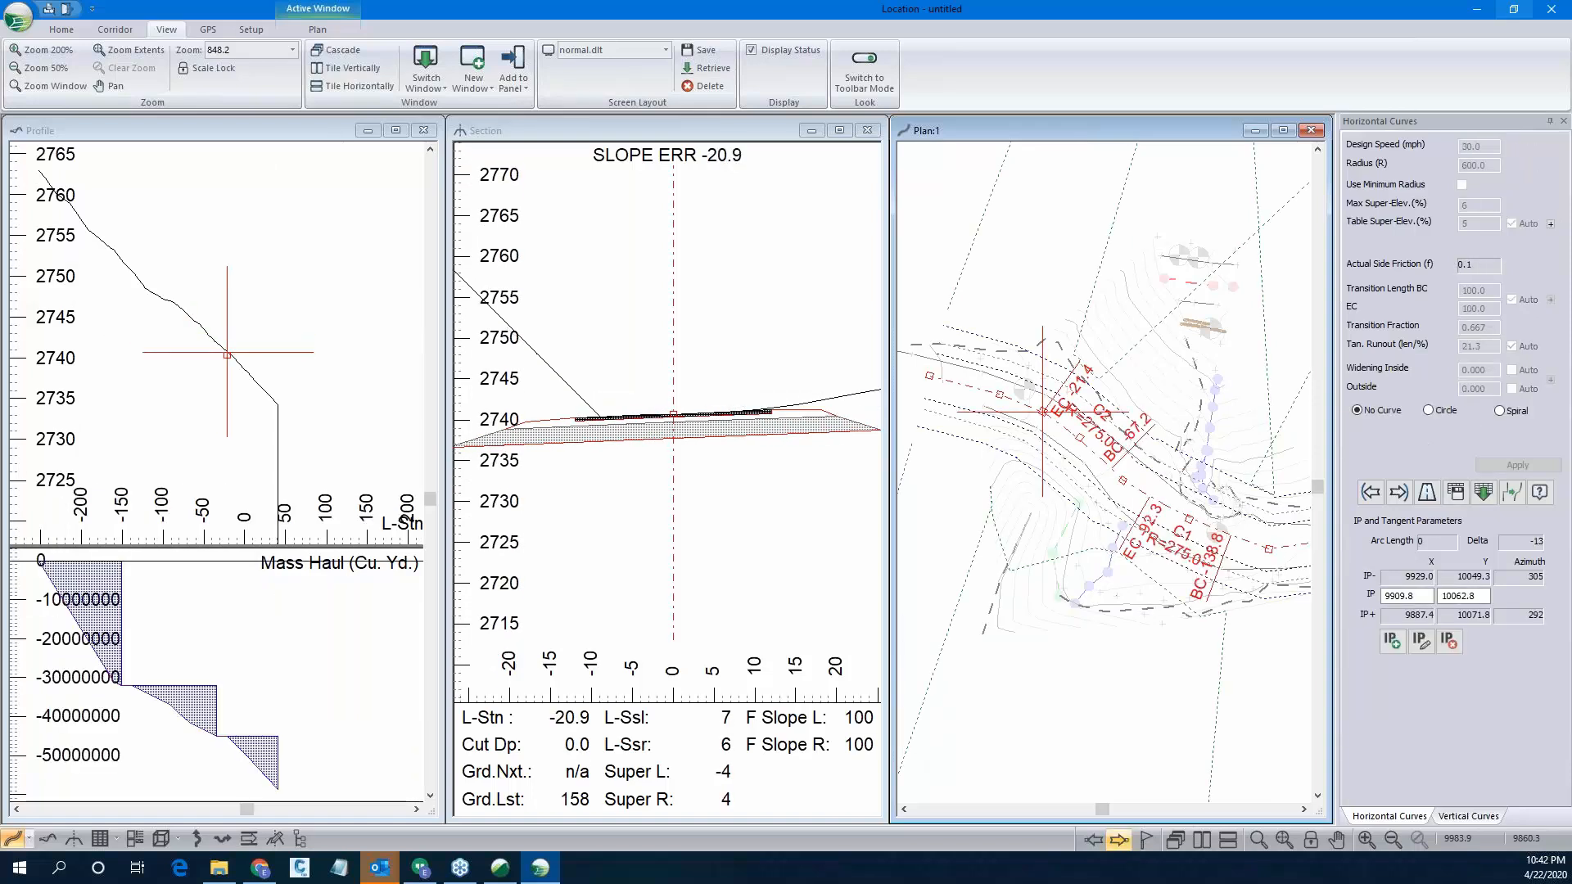
click(1120, 840)
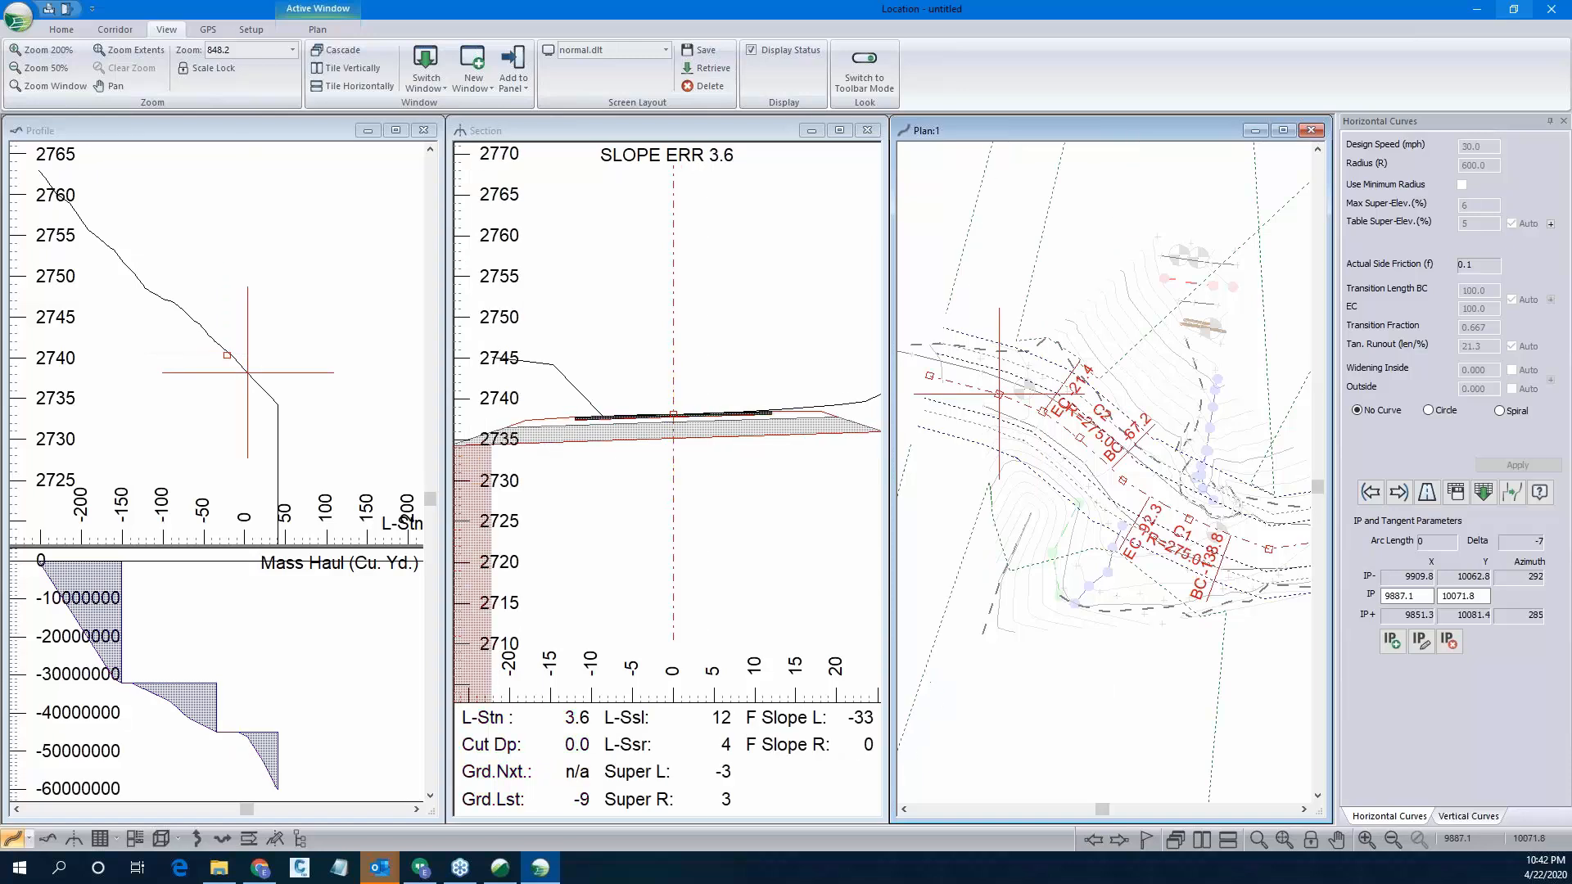
click(1428, 411)
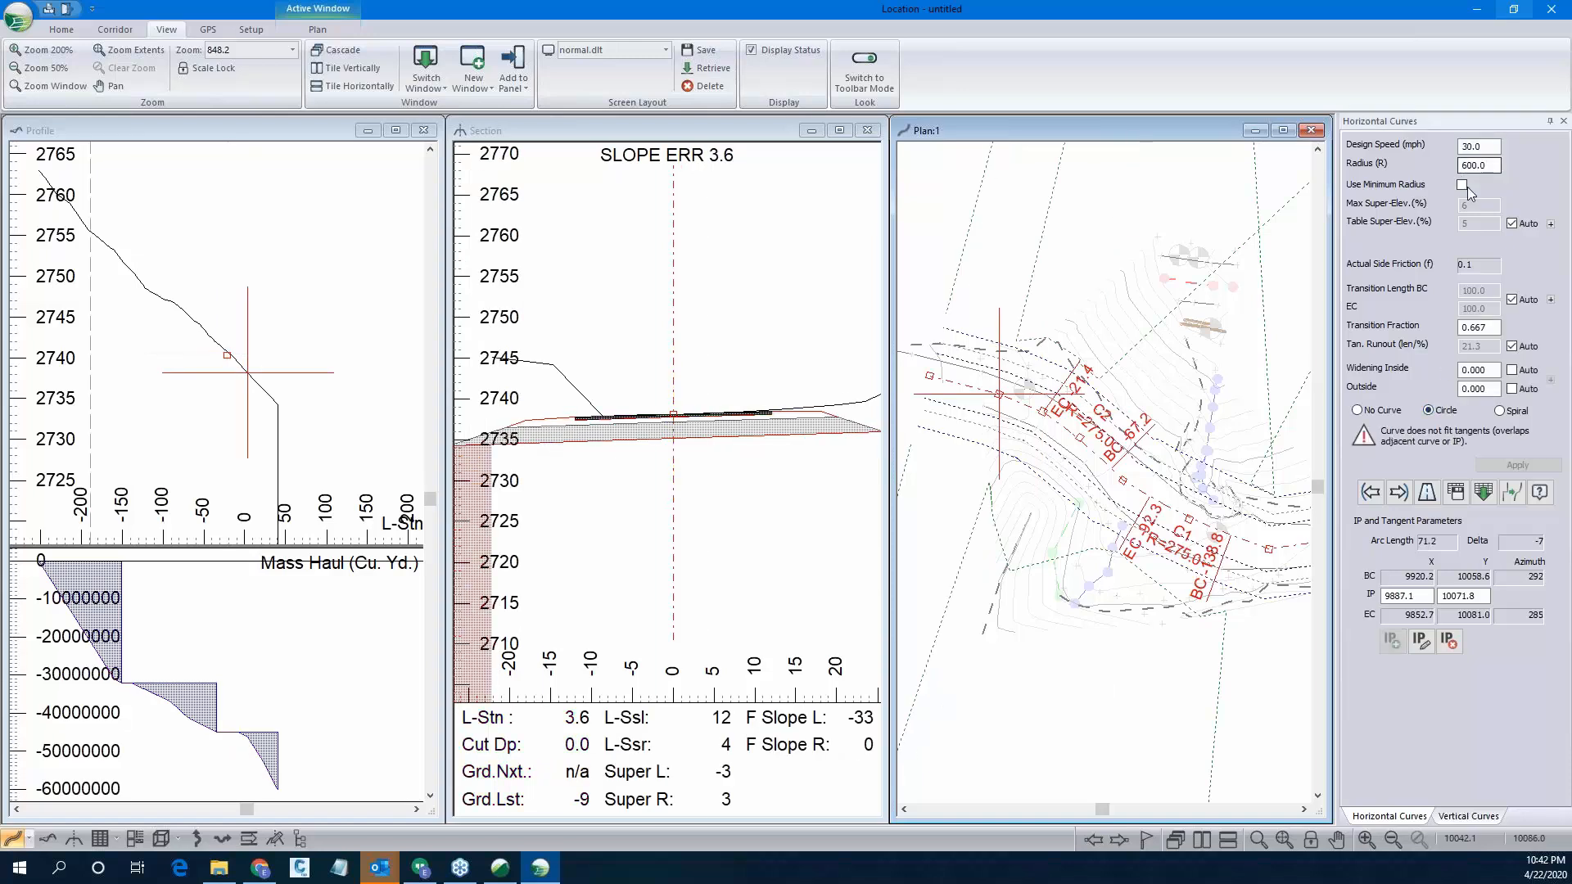
click(1462, 185)
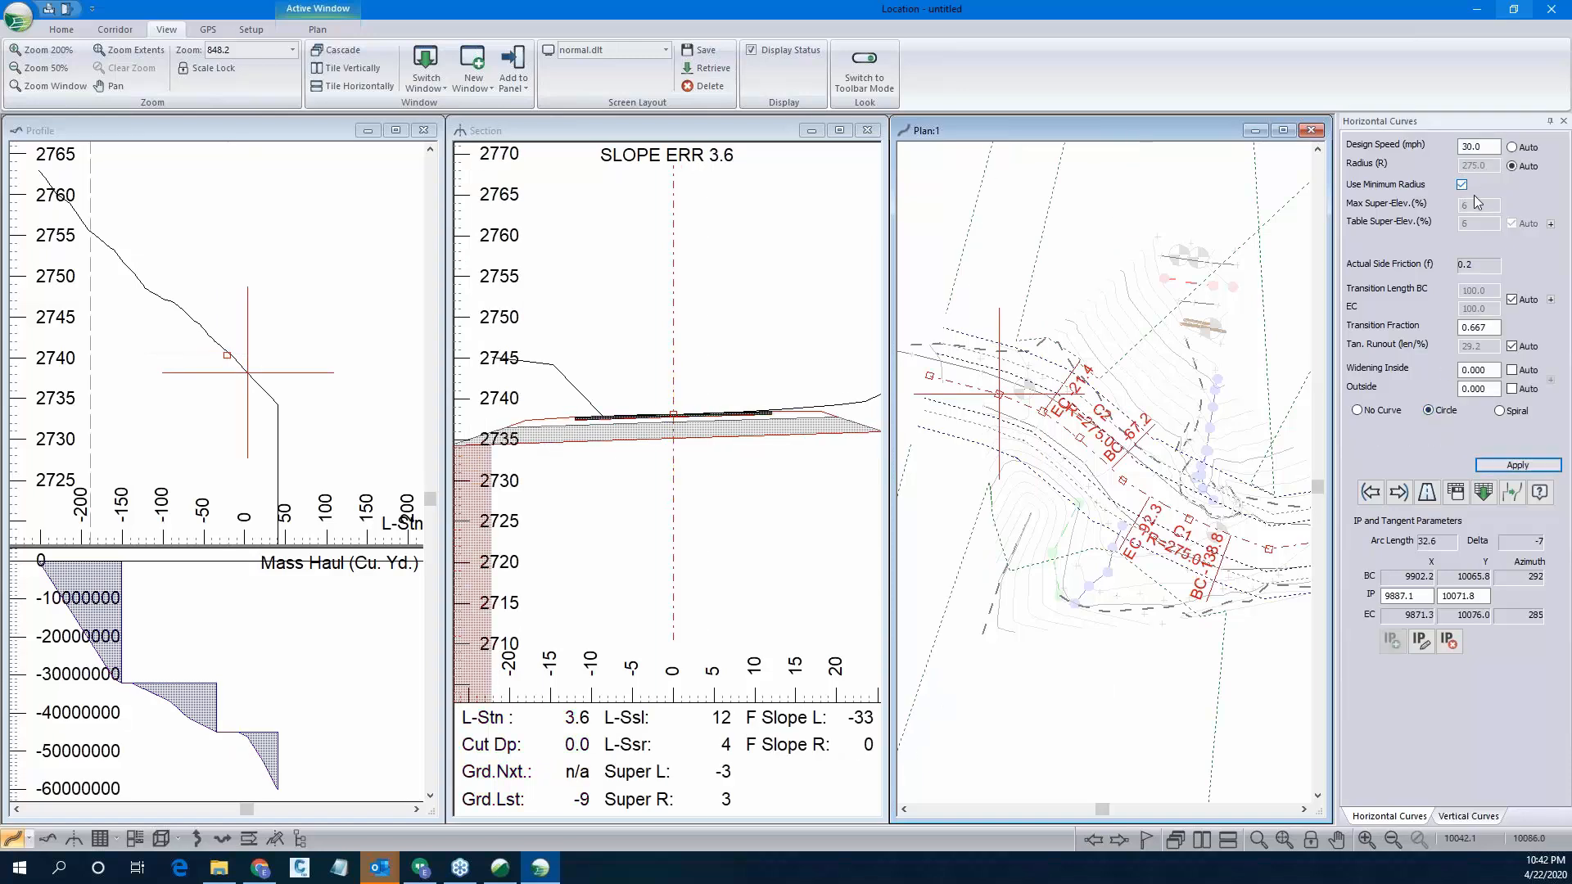
click(1515, 465)
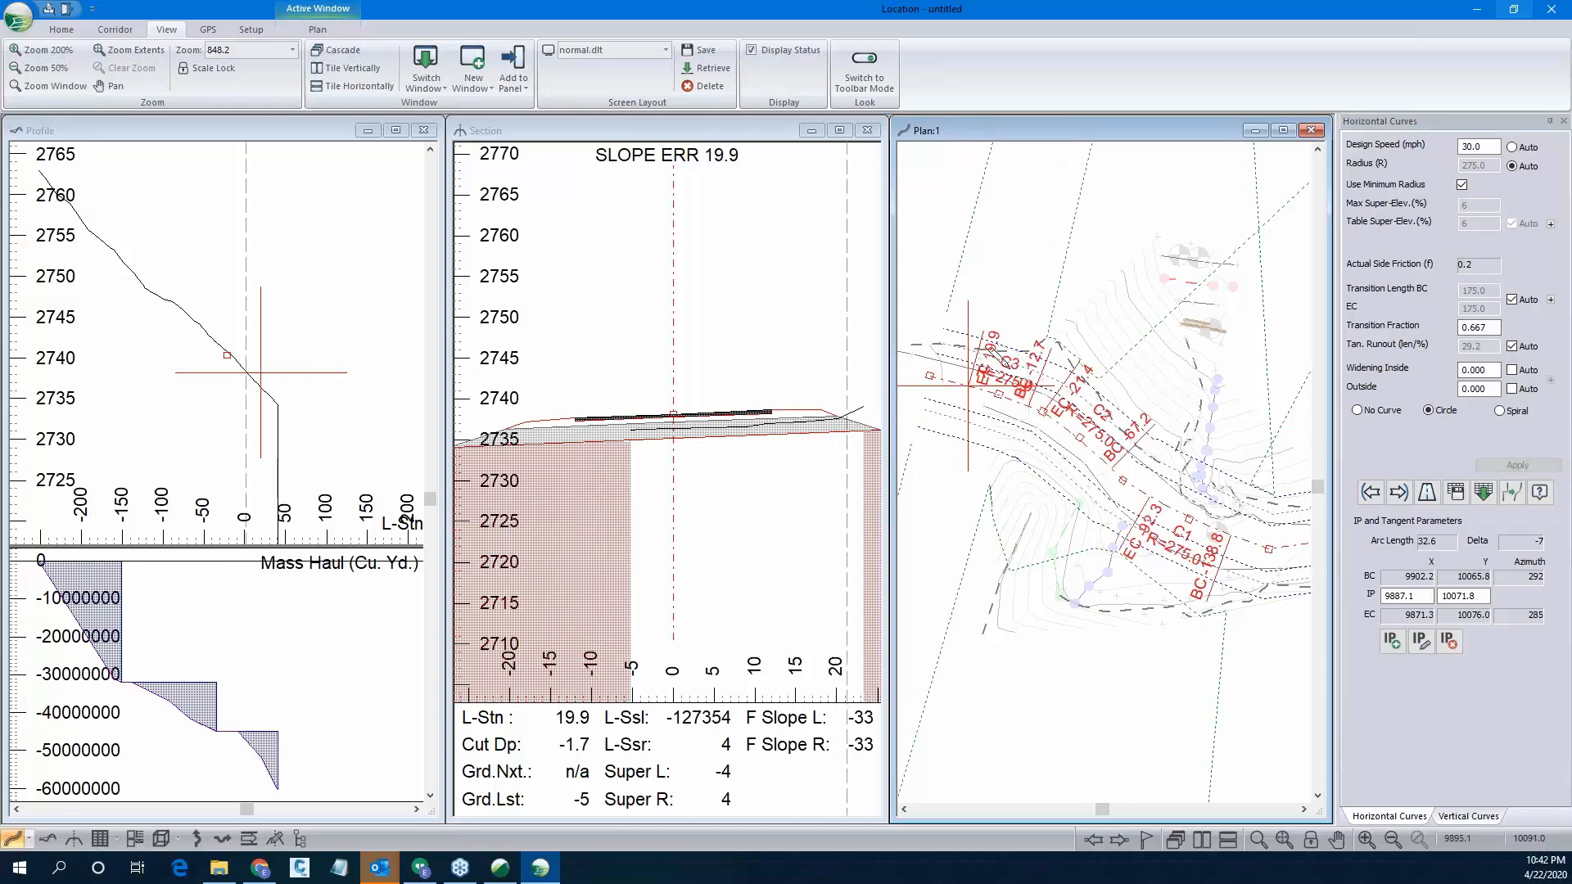
Adjust the IP between the first two curves to about X 9953.9, Y 10027.7, and the second curve's IP to about X 9929.1, Y 10049.4.
scroll(1175, 497, down, 2)
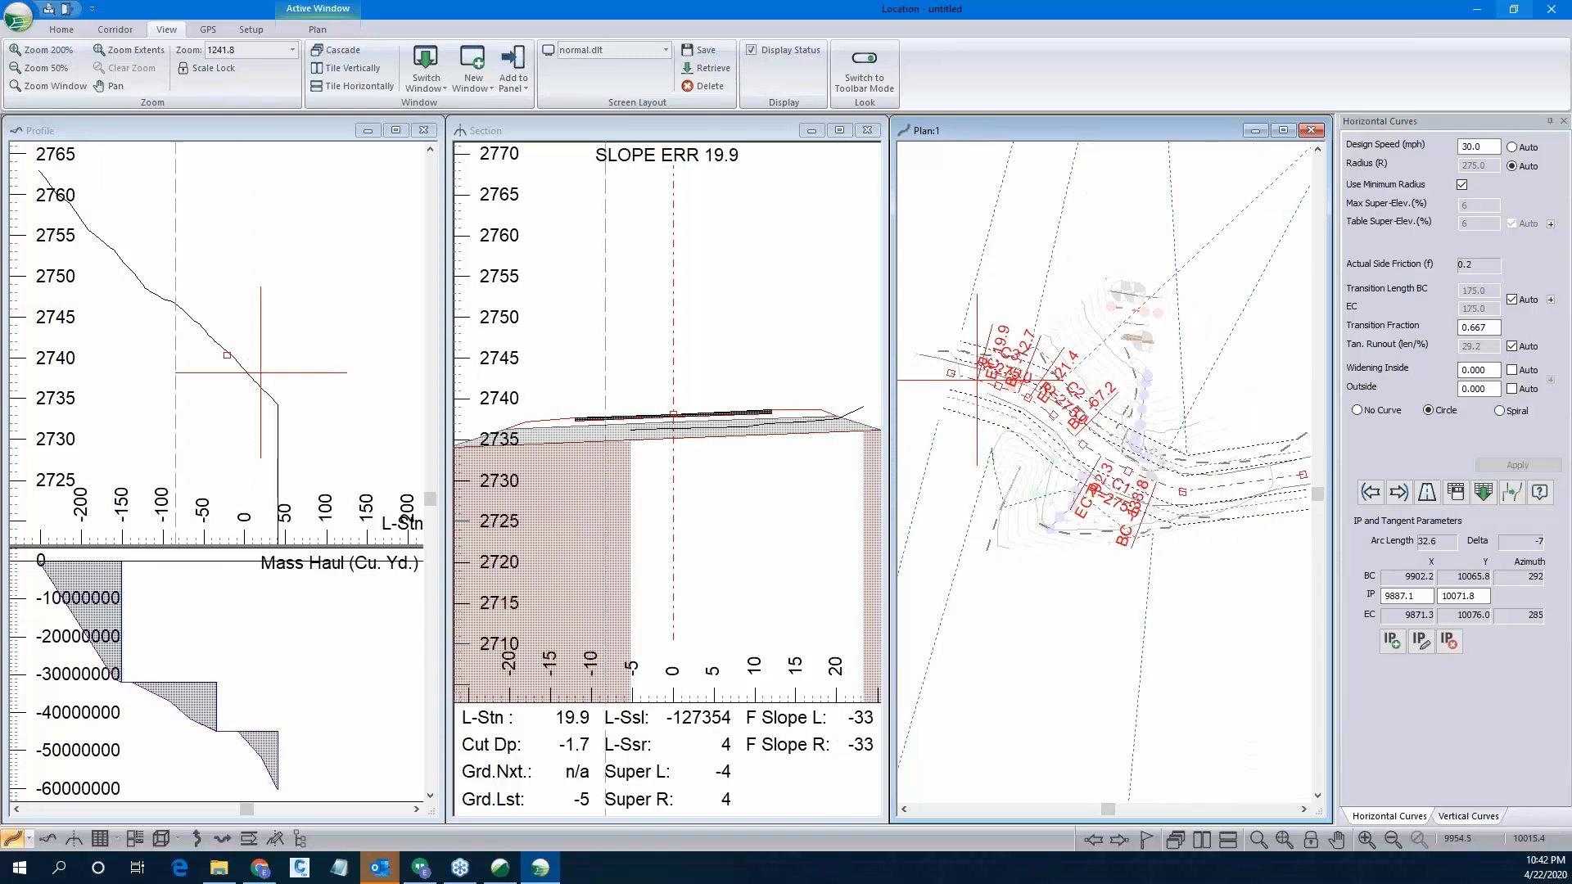
scroll(1129, 456, up, 2)
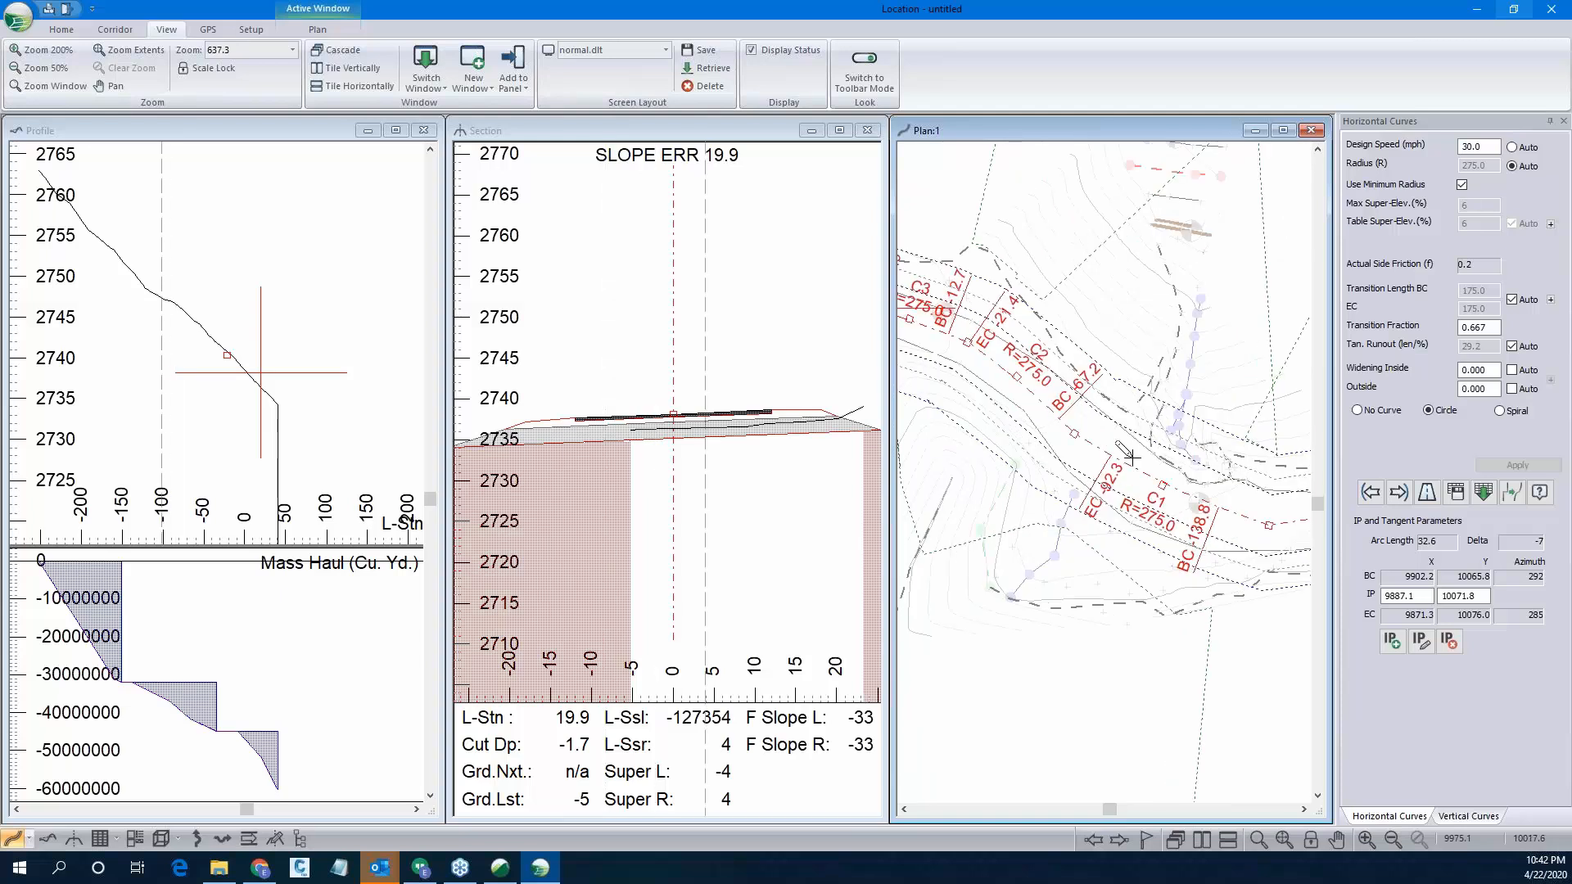
drag(1074, 433, 1080, 433)
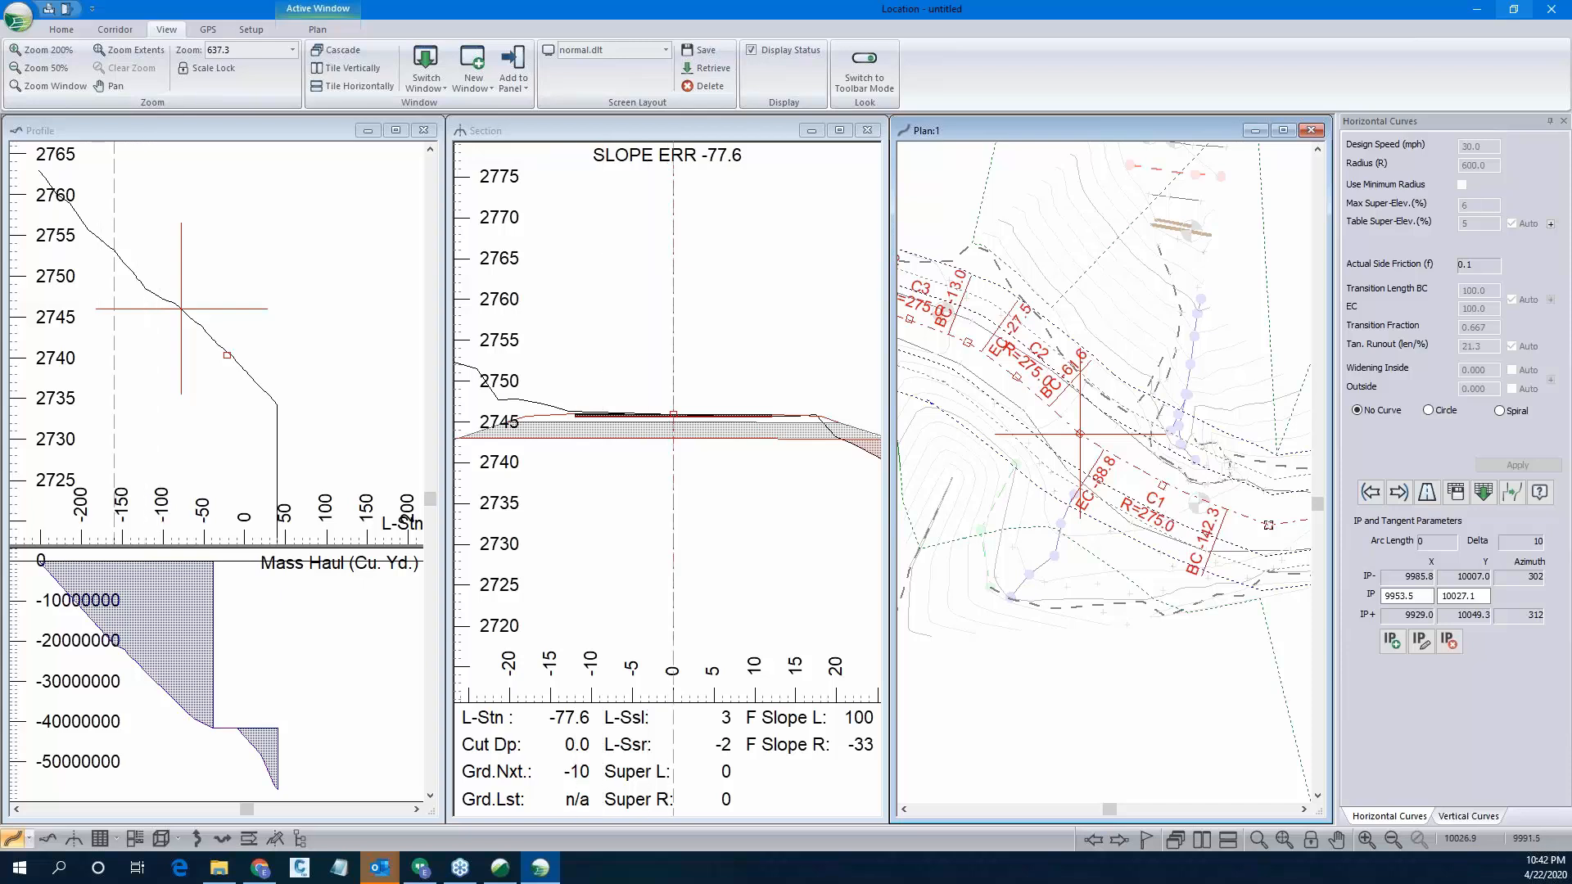
drag(1265, 524, 1271, 523)
drag(1080, 433, 1080, 432)
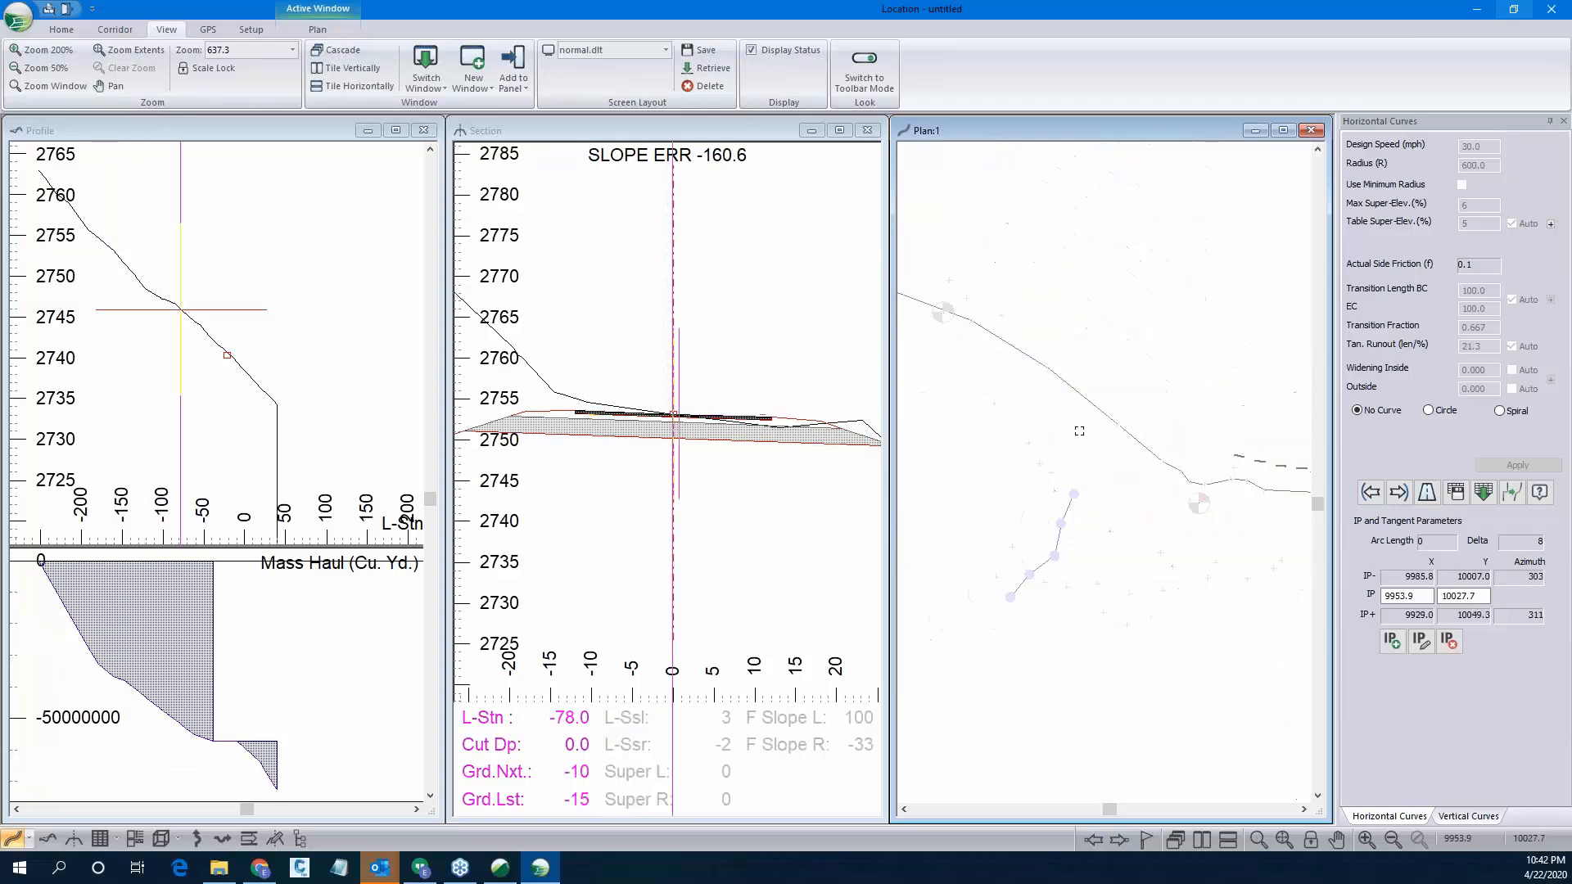
drag(1017, 376, 985, 353)
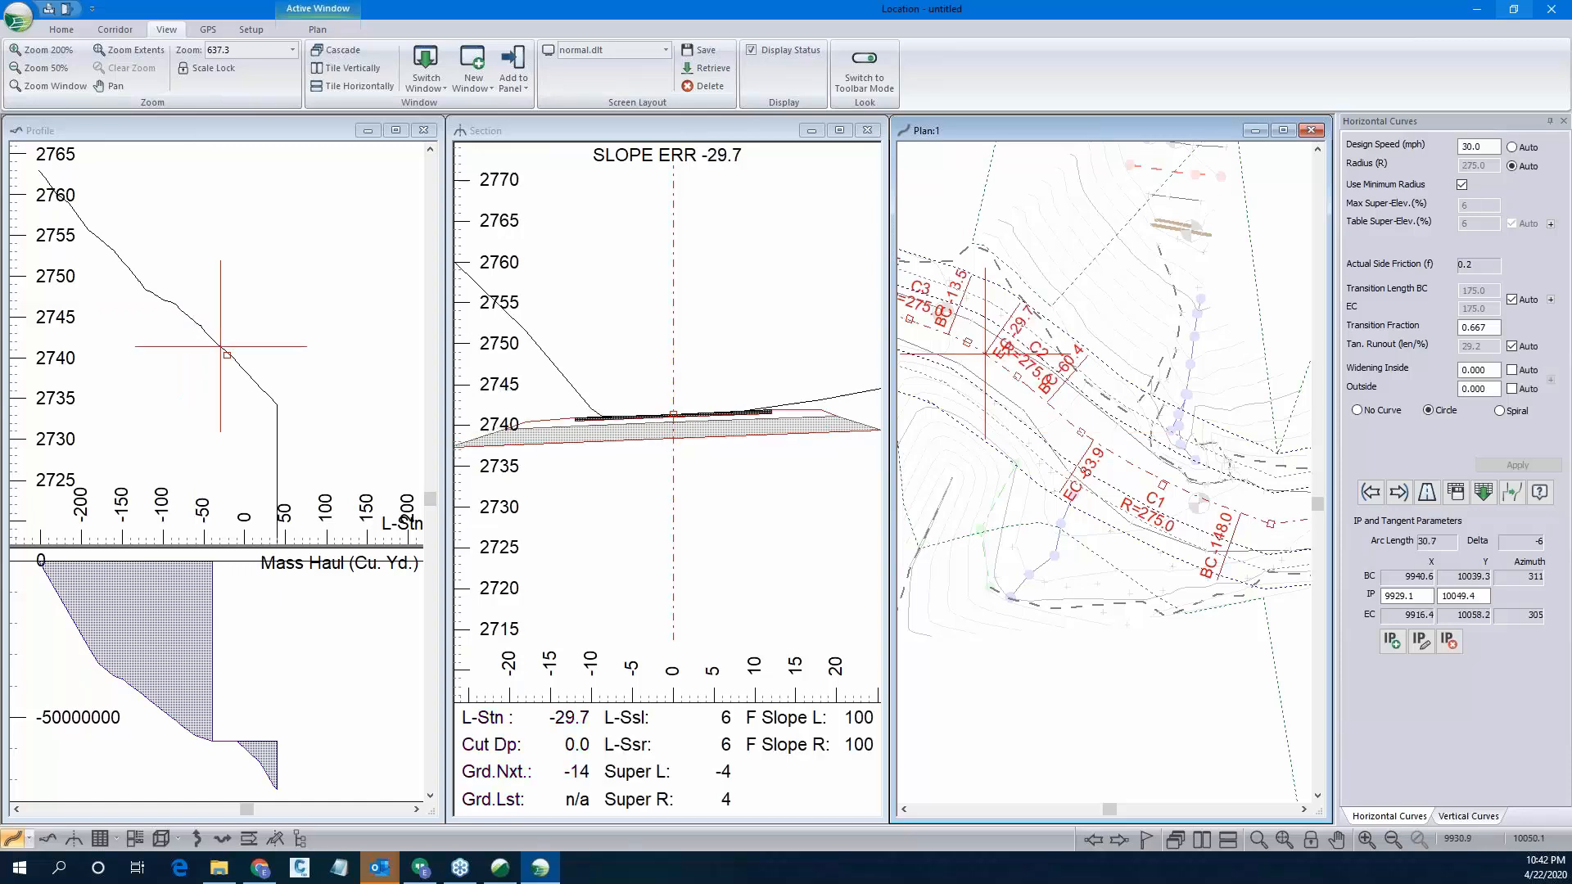
Shift the IP between the second and third curves to about X 9909.7, Y 10063.8, and the third curve's IP to about X 9884.8, Y 10073.1.
scroll(1137, 516, down, 2)
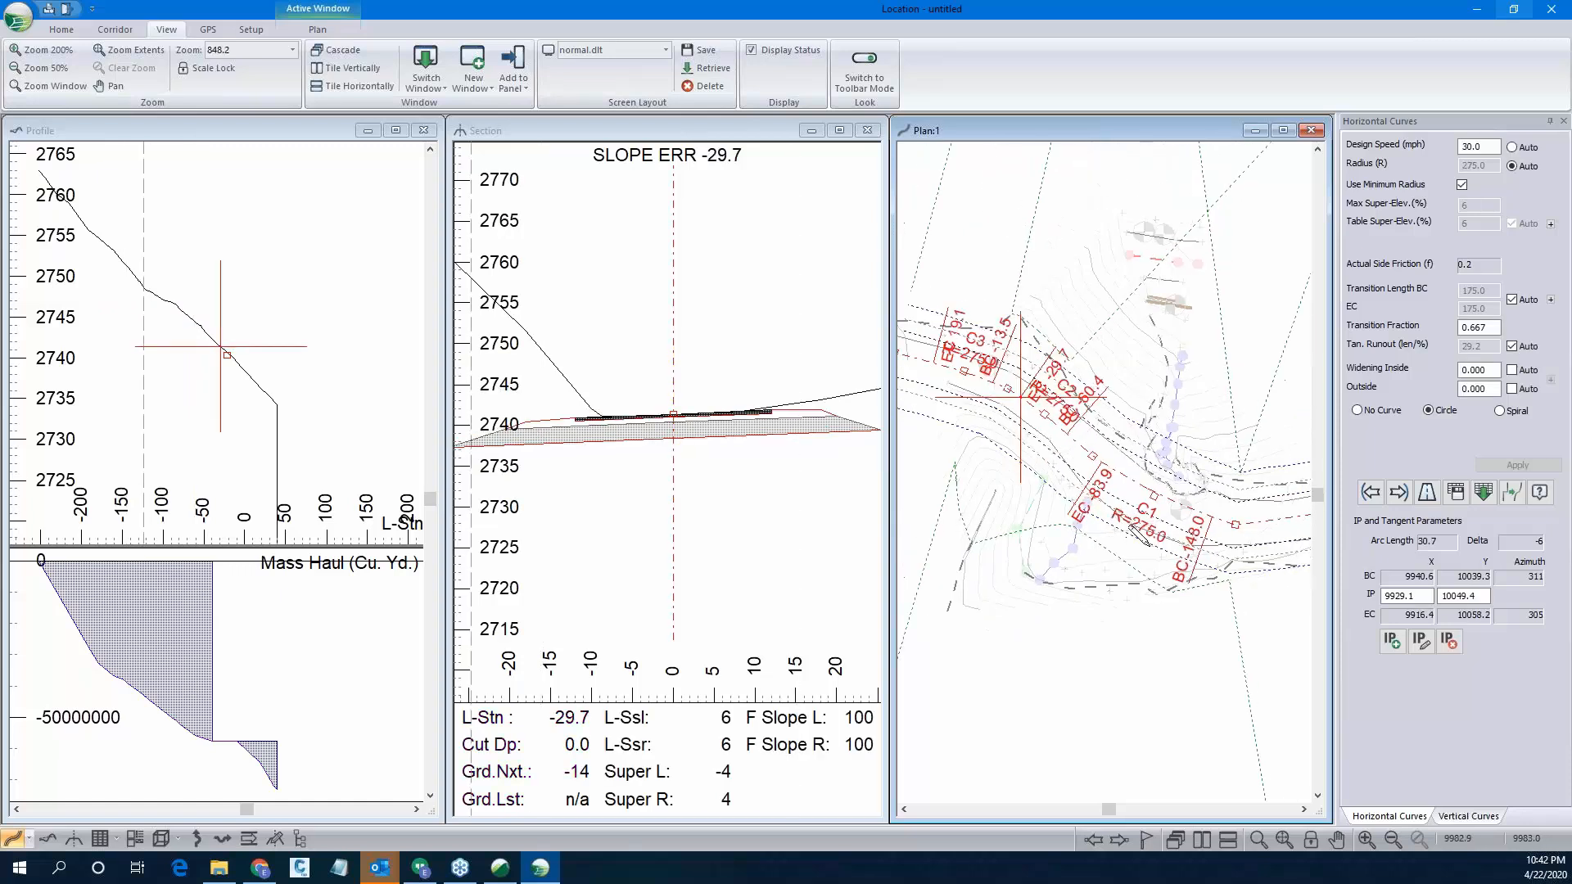
scroll(1137, 531, down, 1)
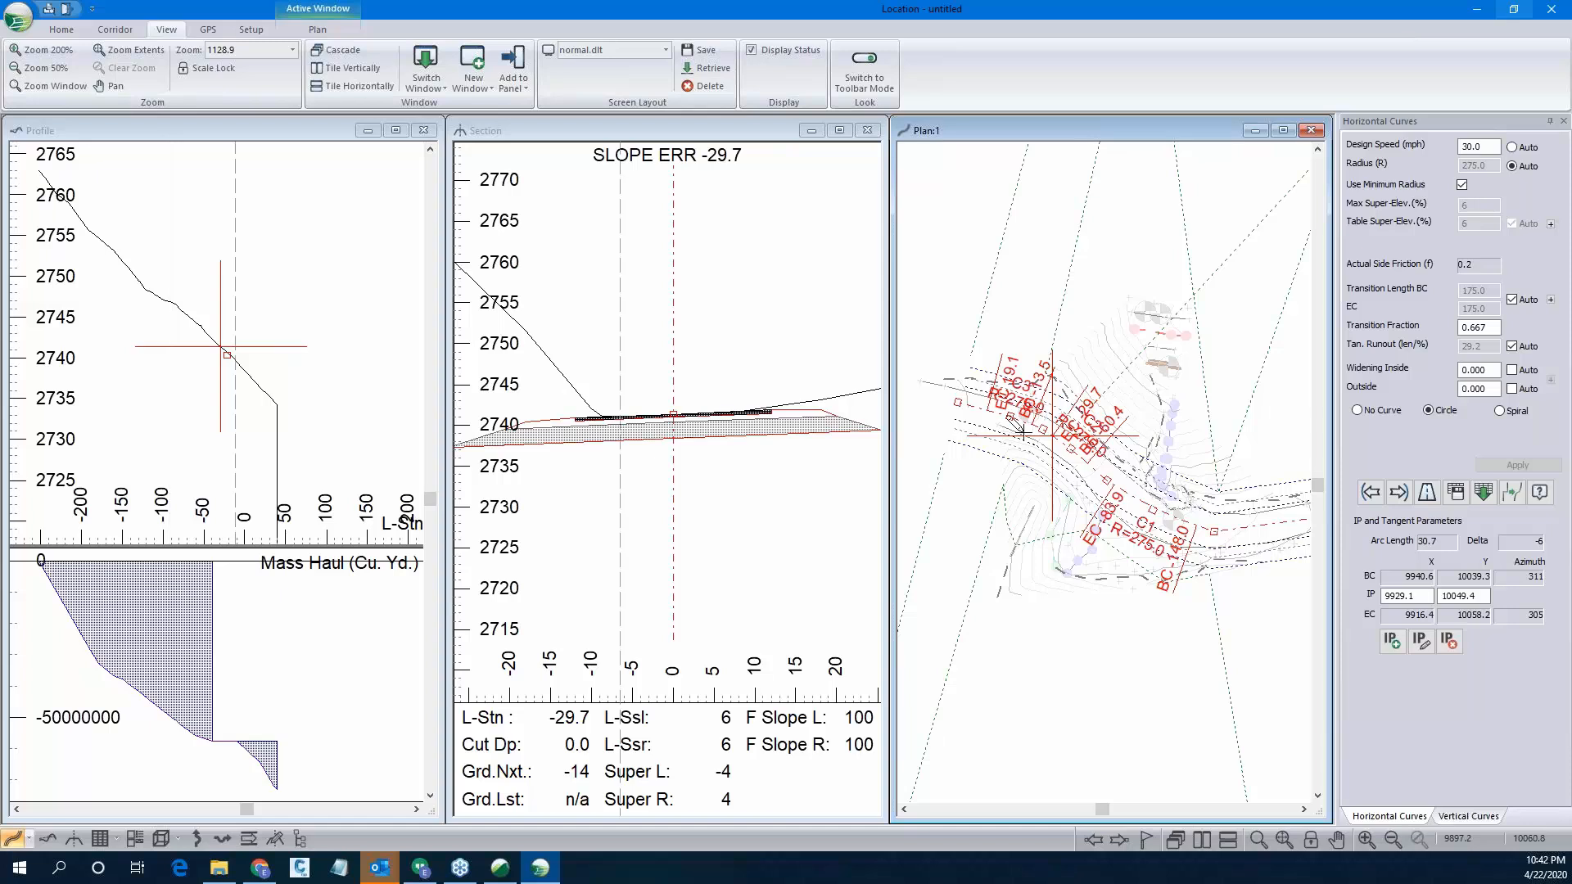
scroll(1052, 437, up, 1)
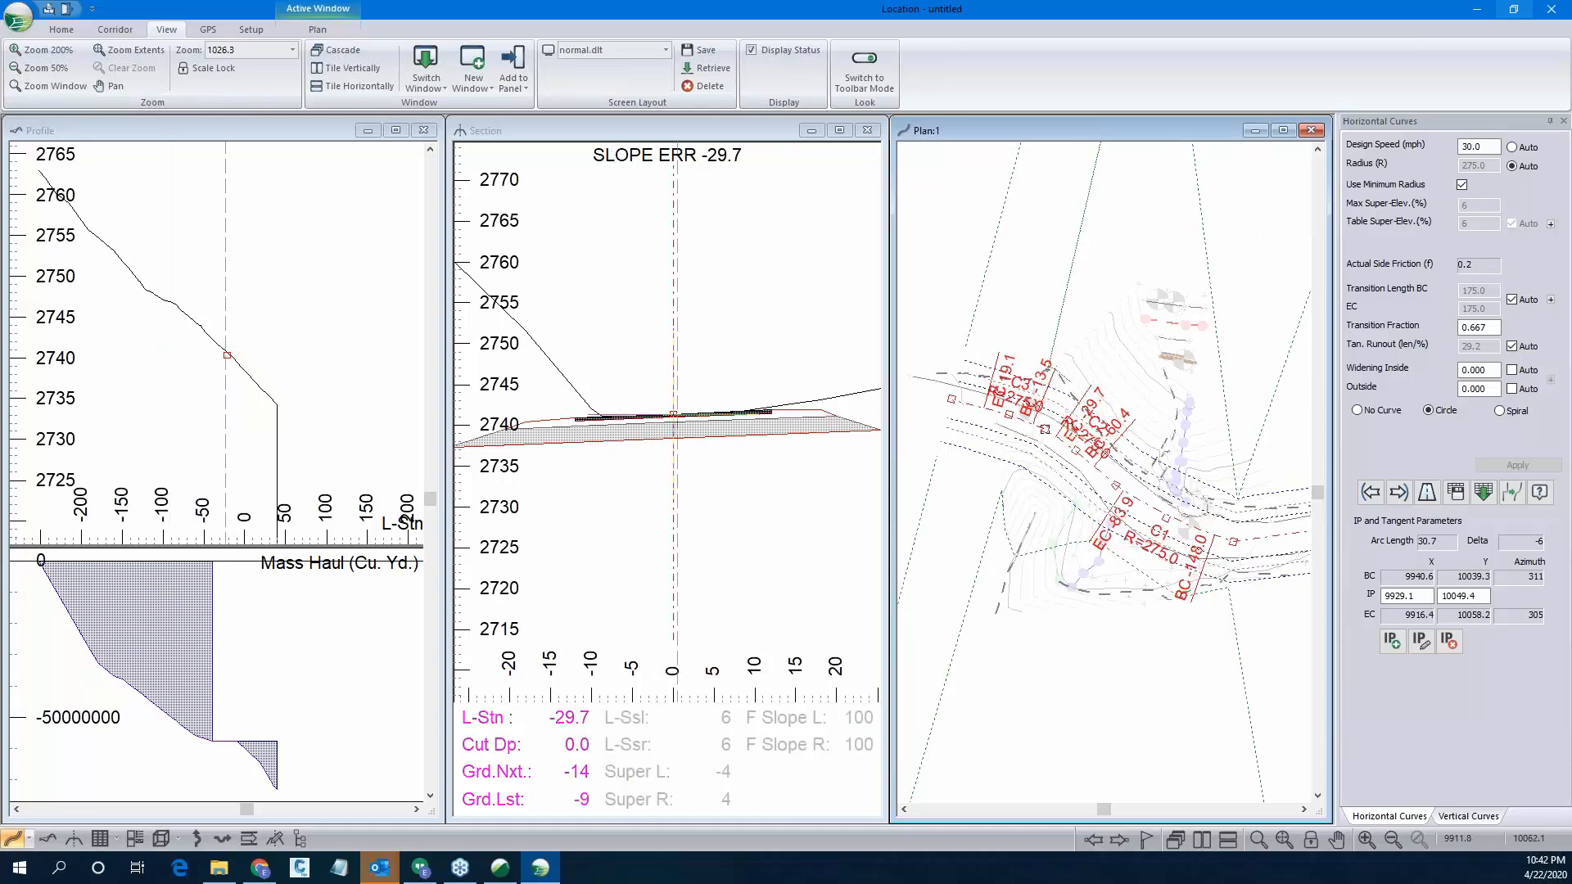
click(1045, 428)
scroll(1084, 444, up, 7)
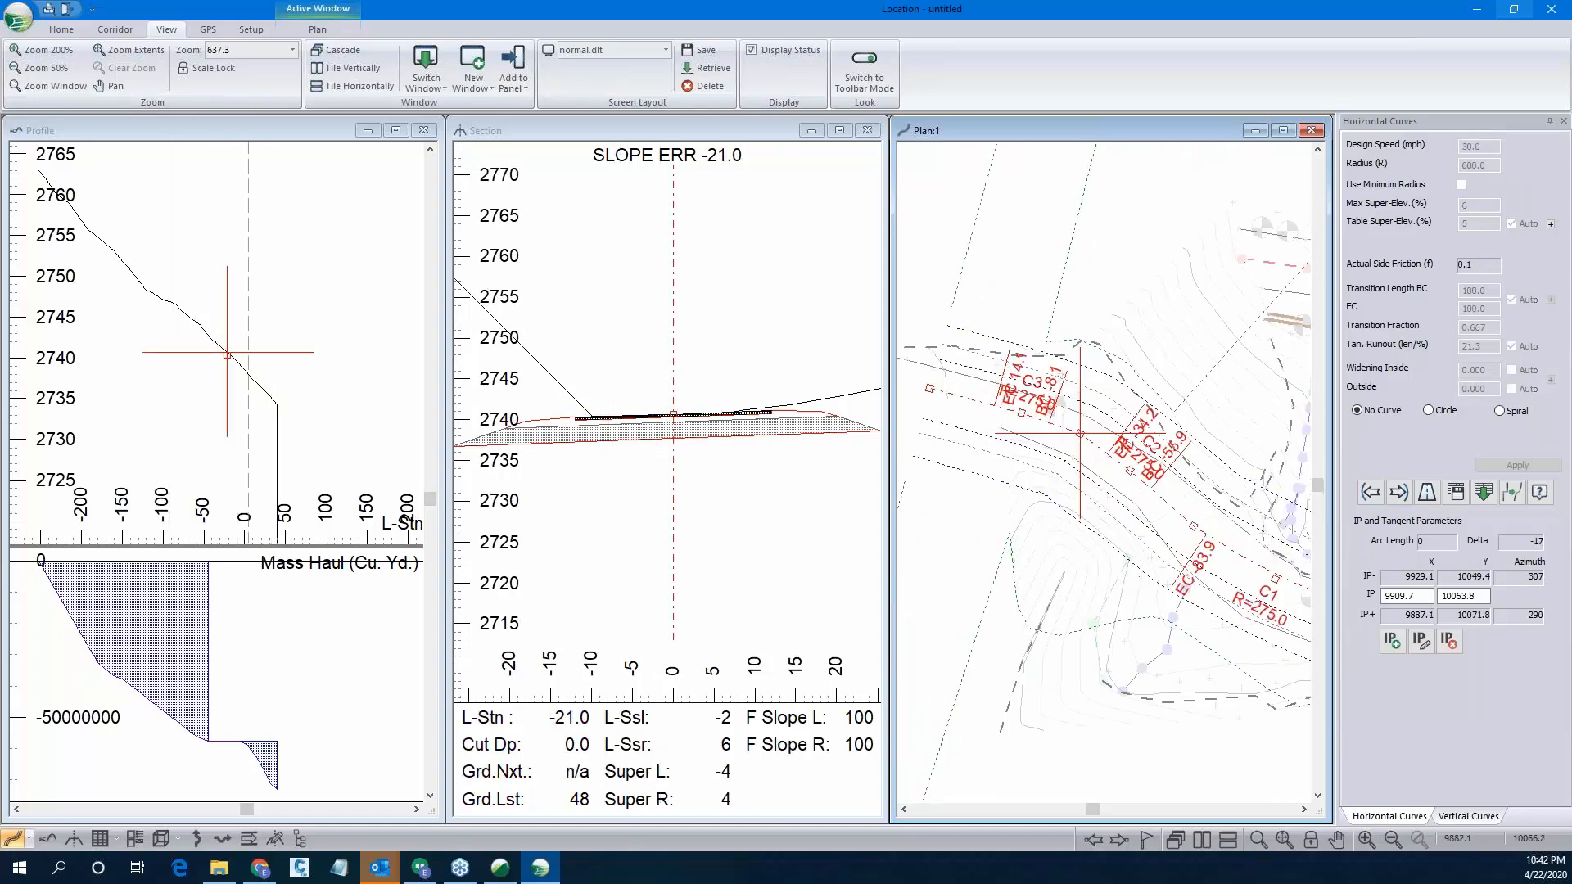
click(968, 394)
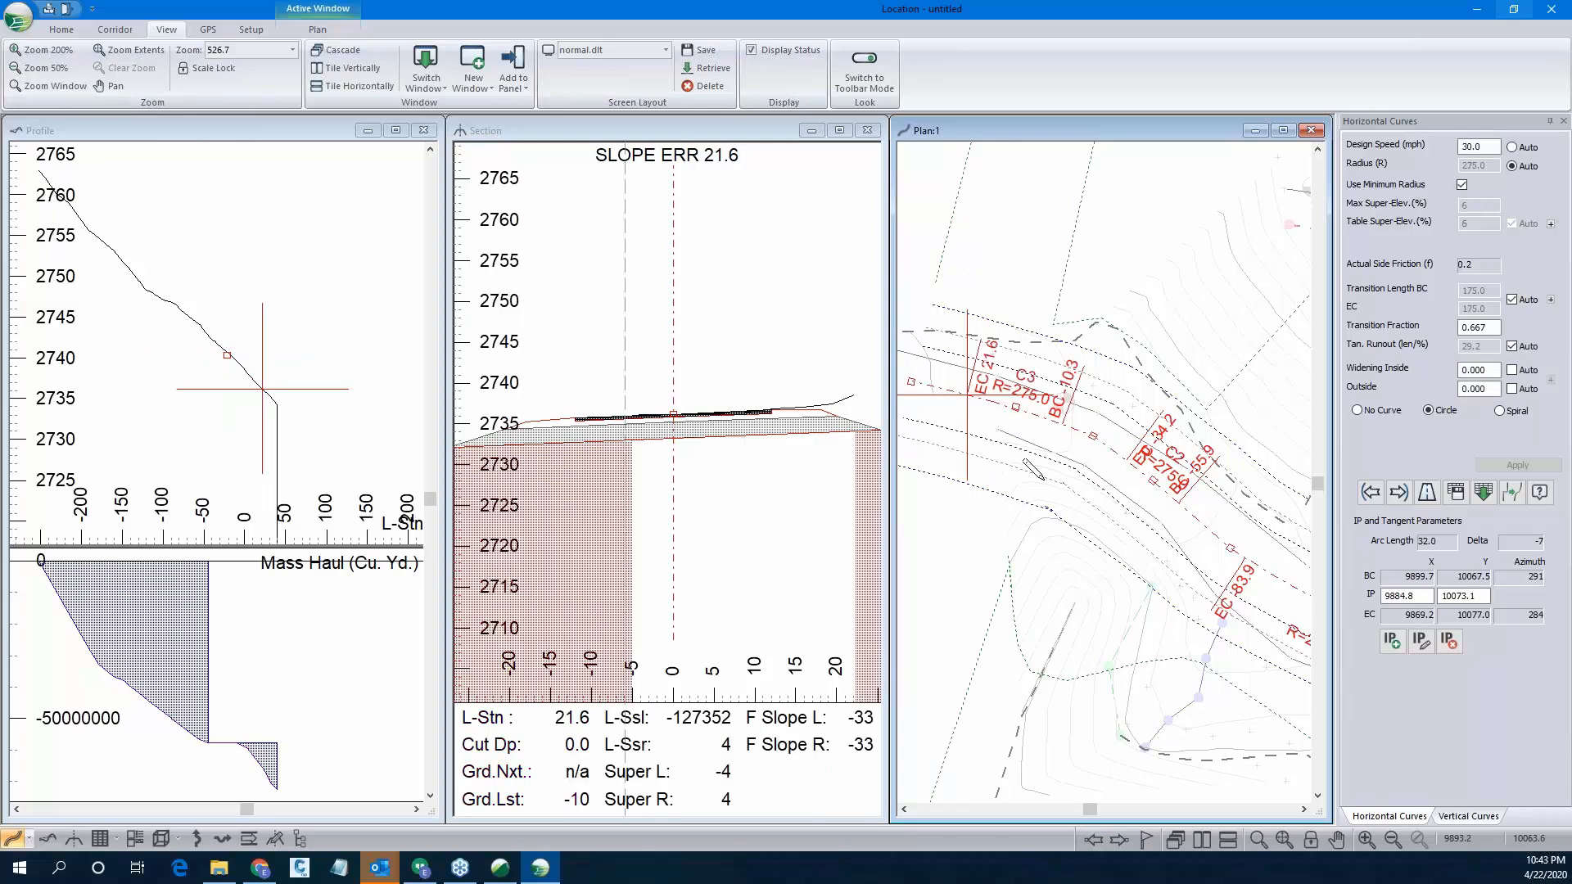
Add a vertical IP at the start of the profile, at about station -250.2, elevation 2762 ft.
scroll(1023, 461, down, 12)
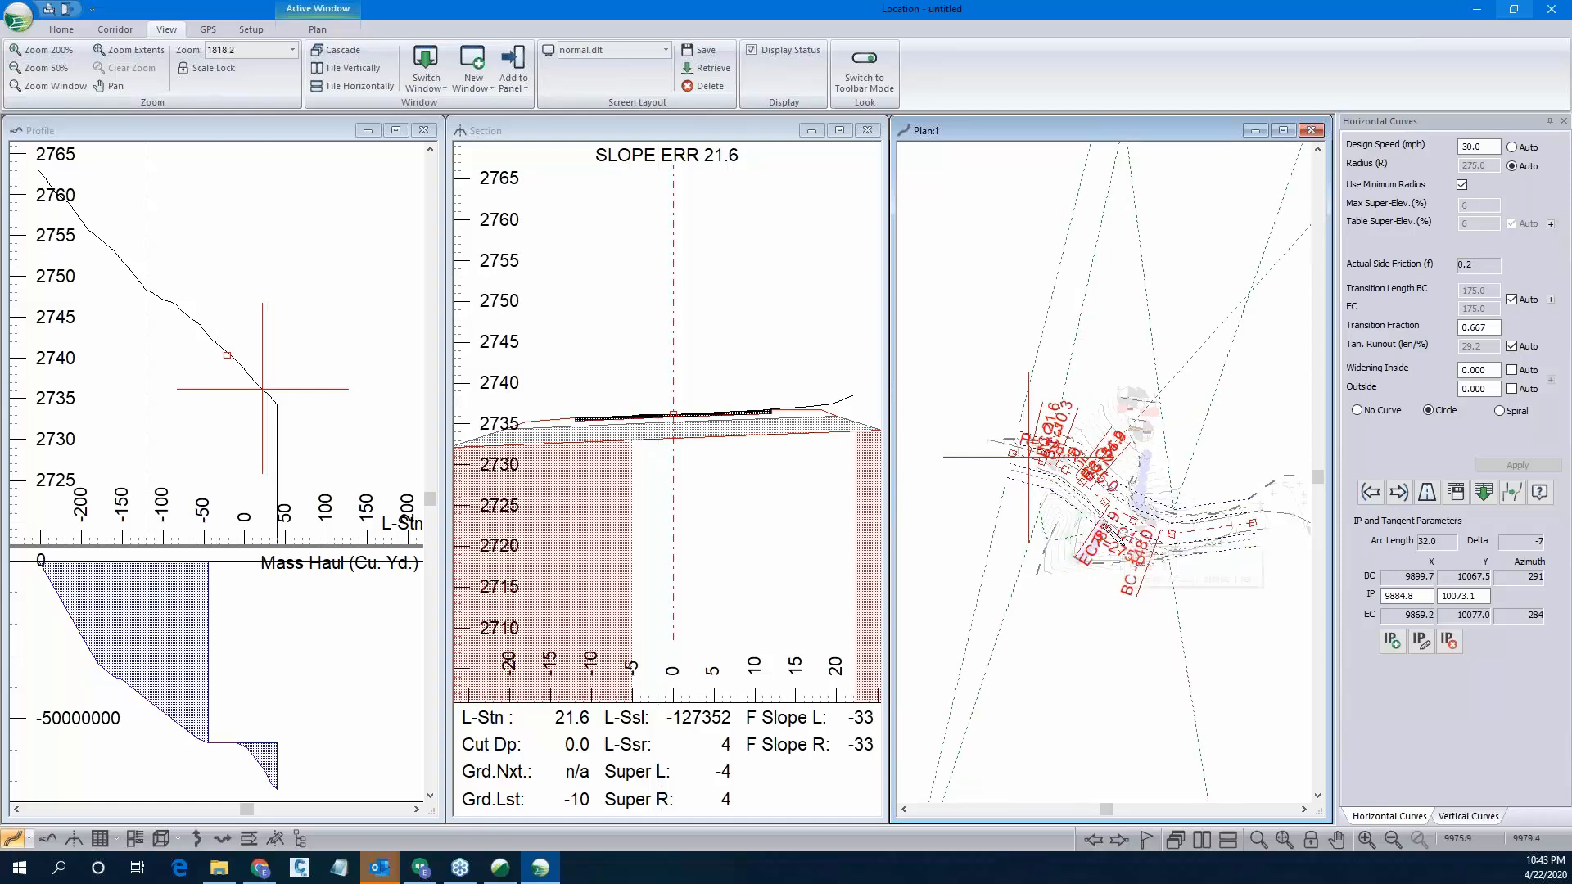
scroll(1189, 533, up, 2)
scroll(1189, 533, up, 1)
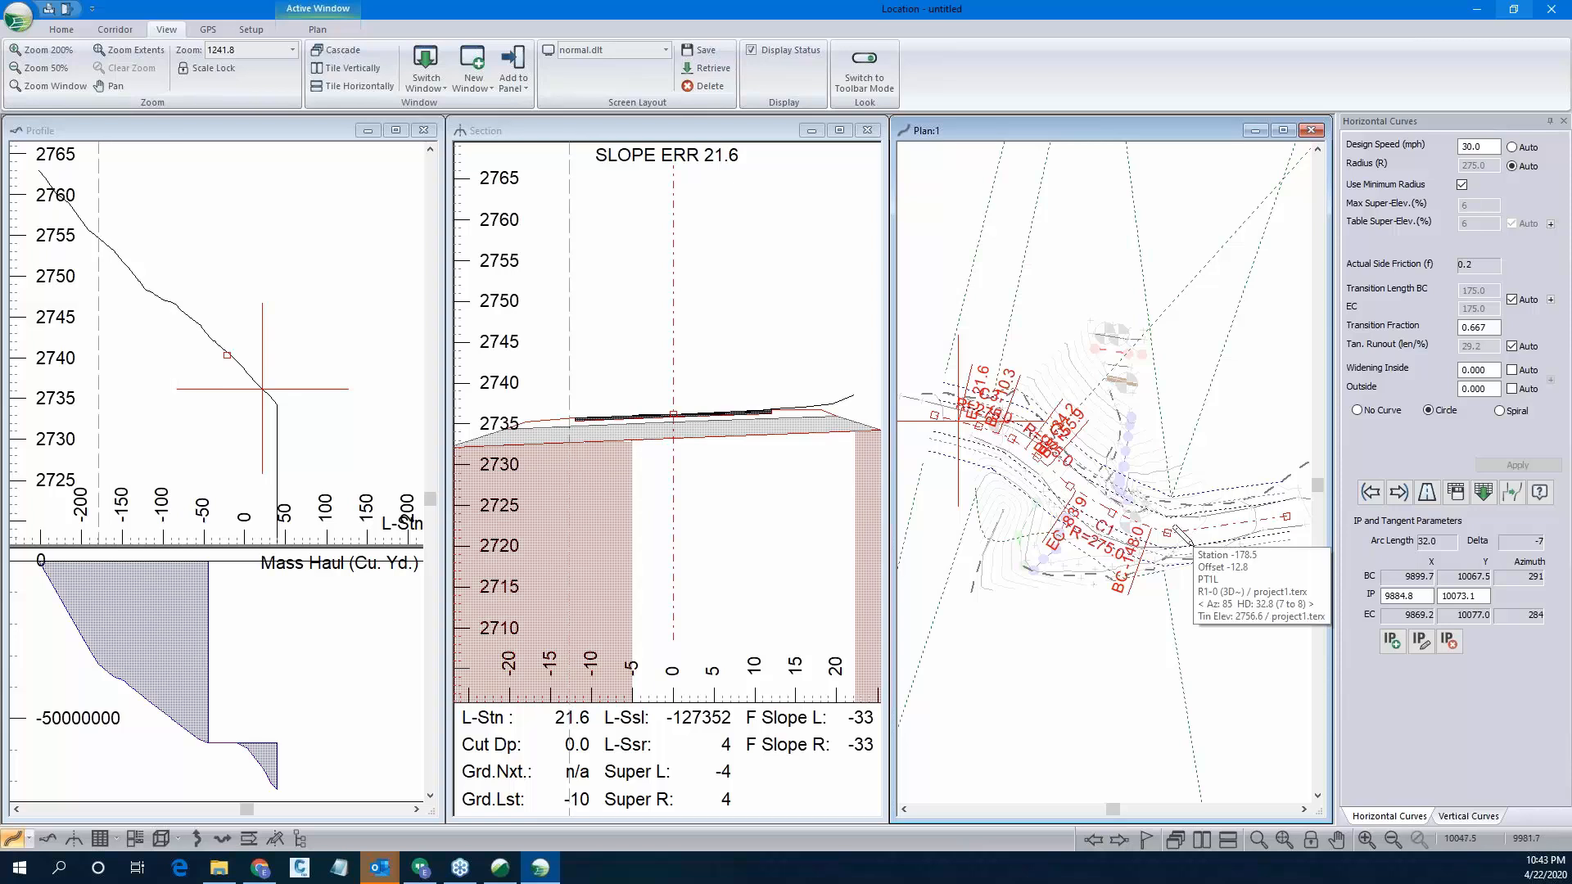
click(238, 135)
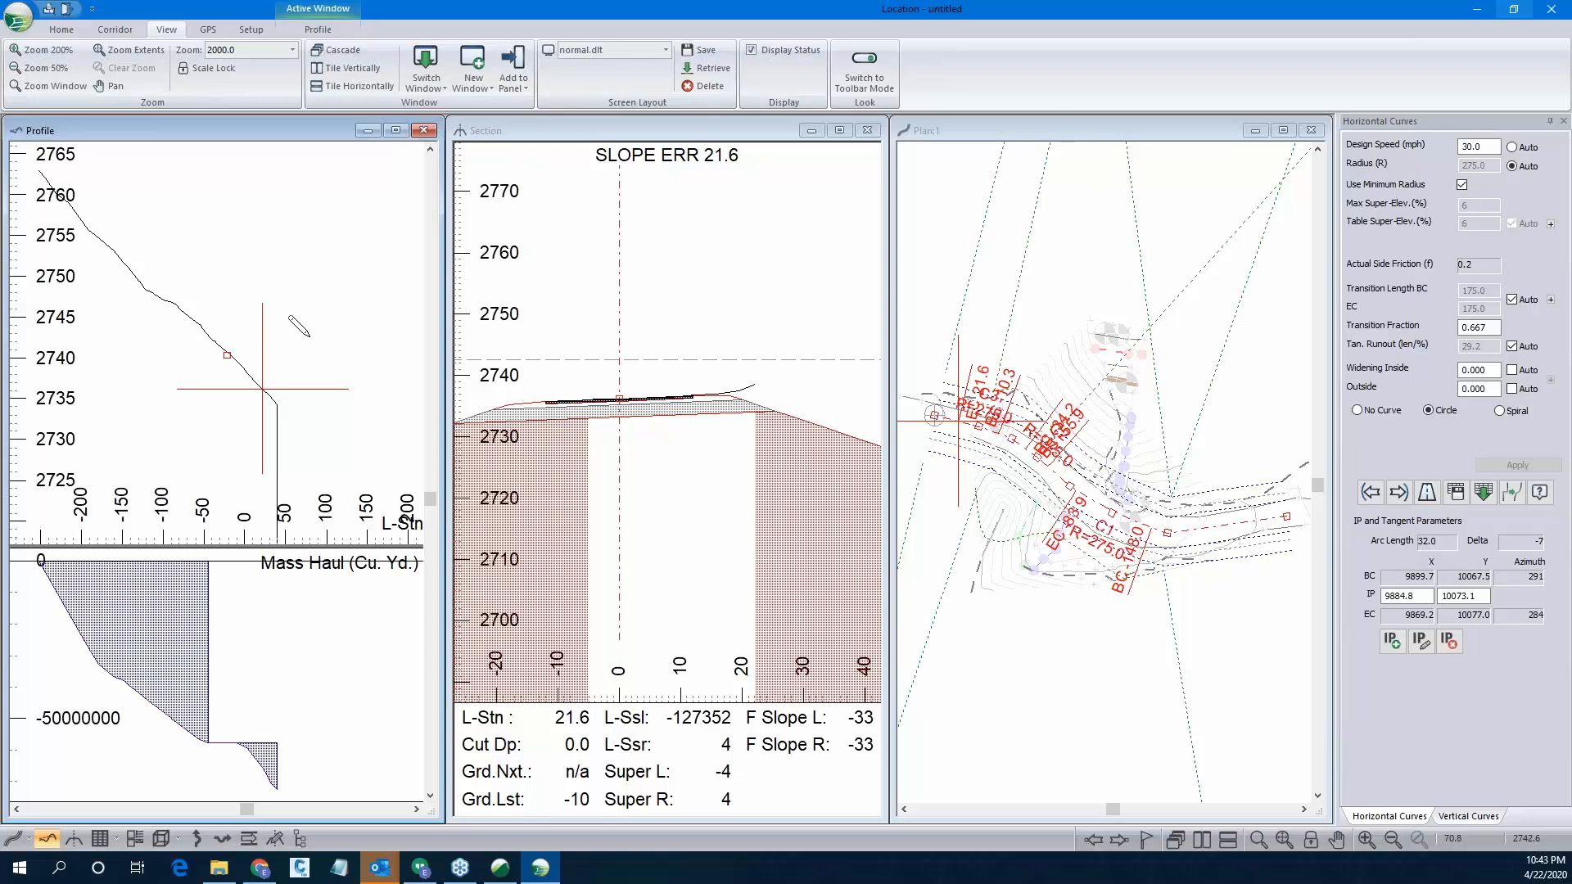
scroll(317, 364, down, 1)
scroll(299, 347, up, 1)
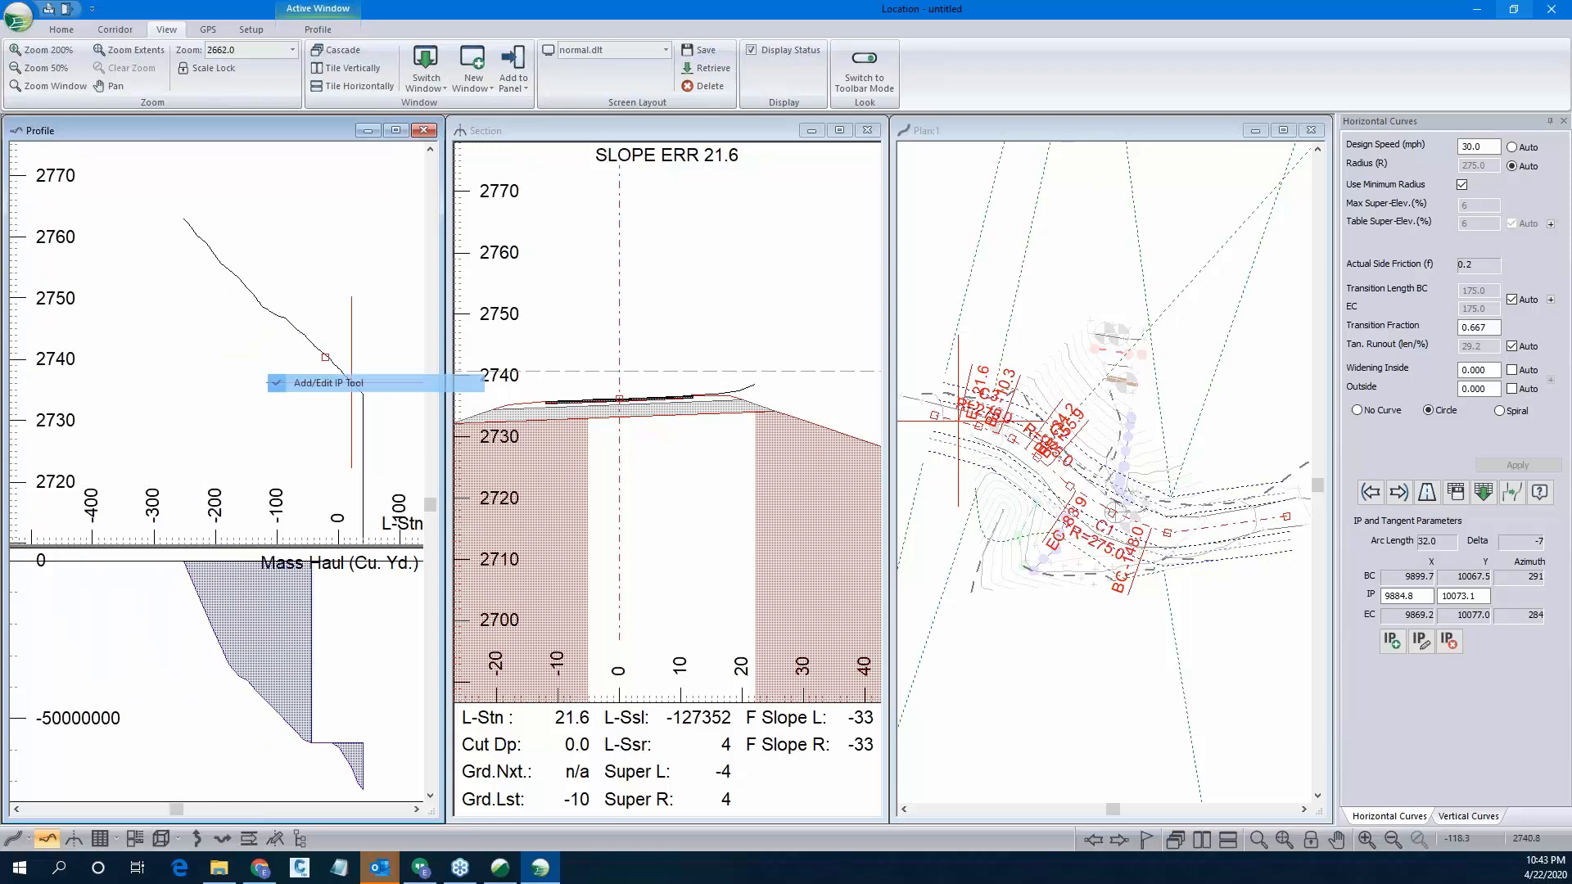
right_click(294, 383)
click(344, 415)
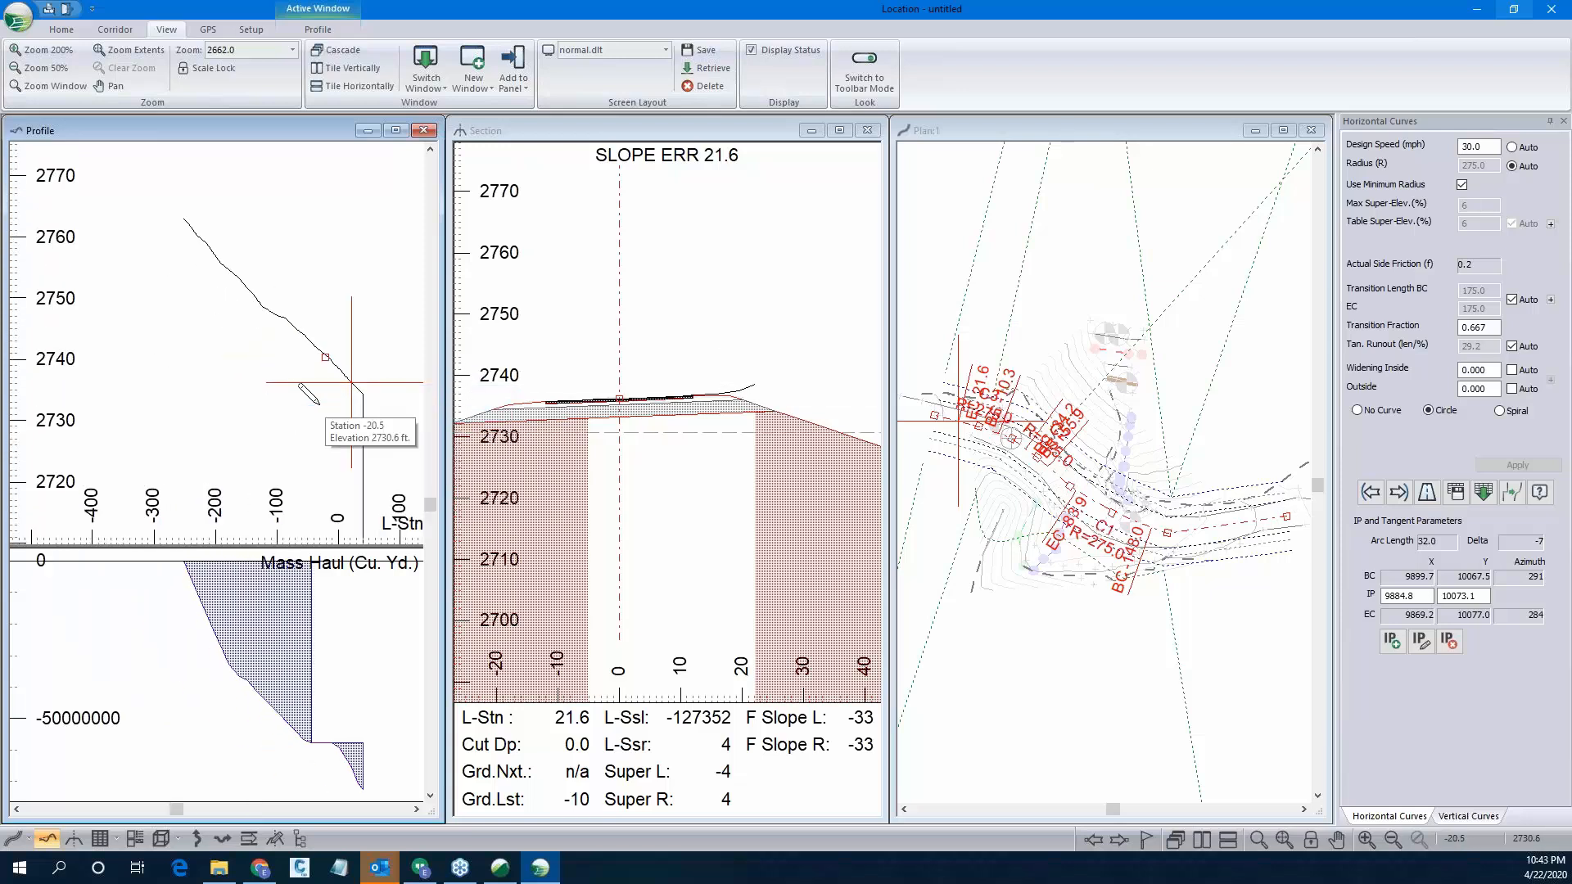
click(185, 222)
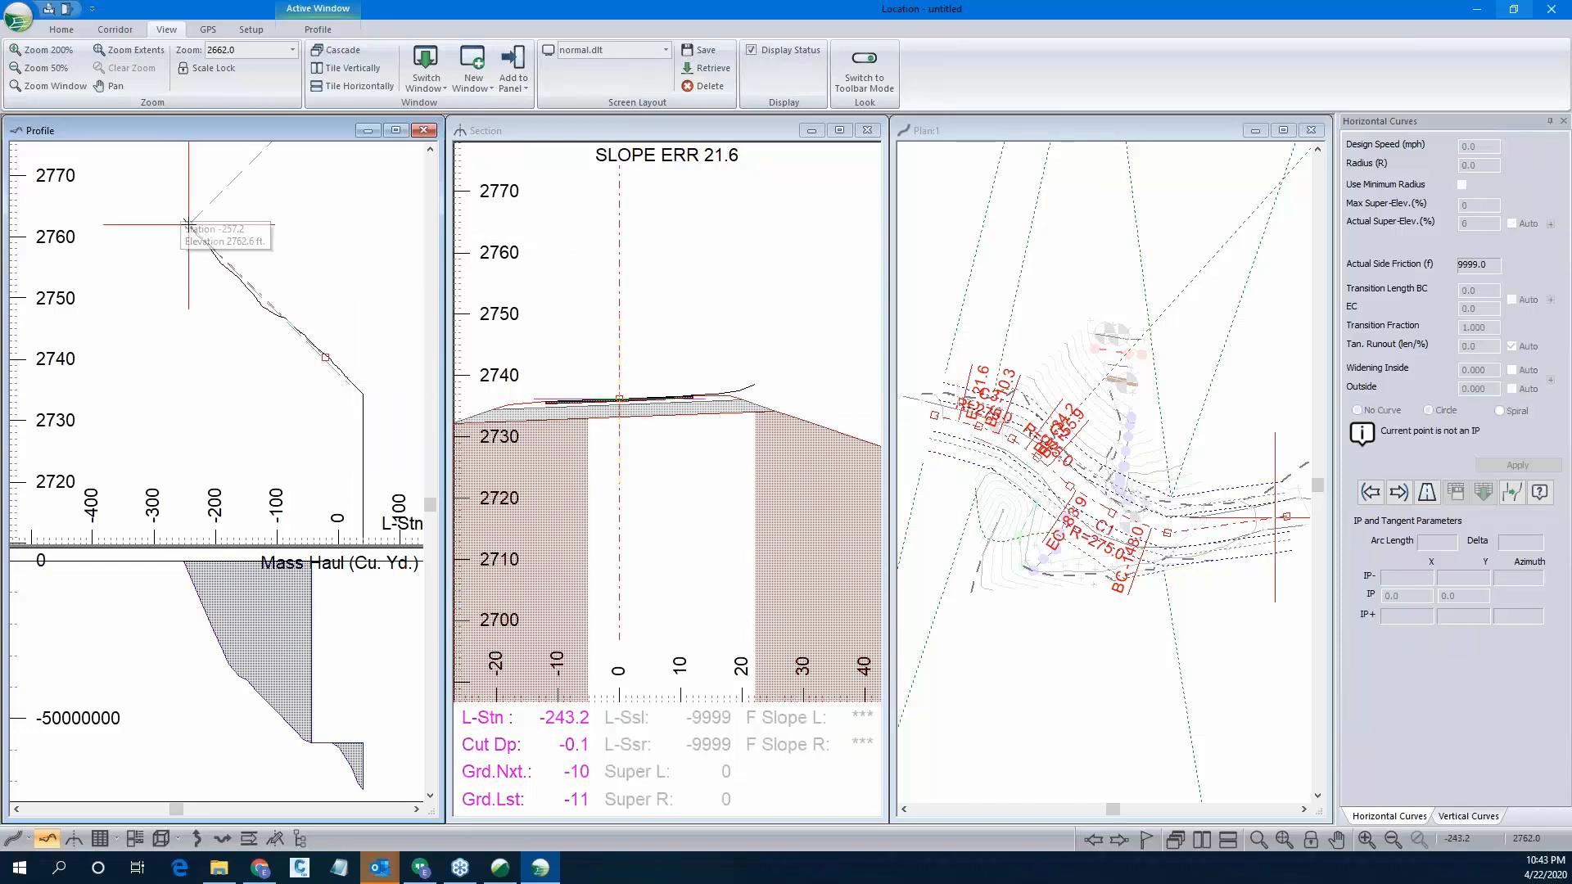
scroll(349, 397, up, 1)
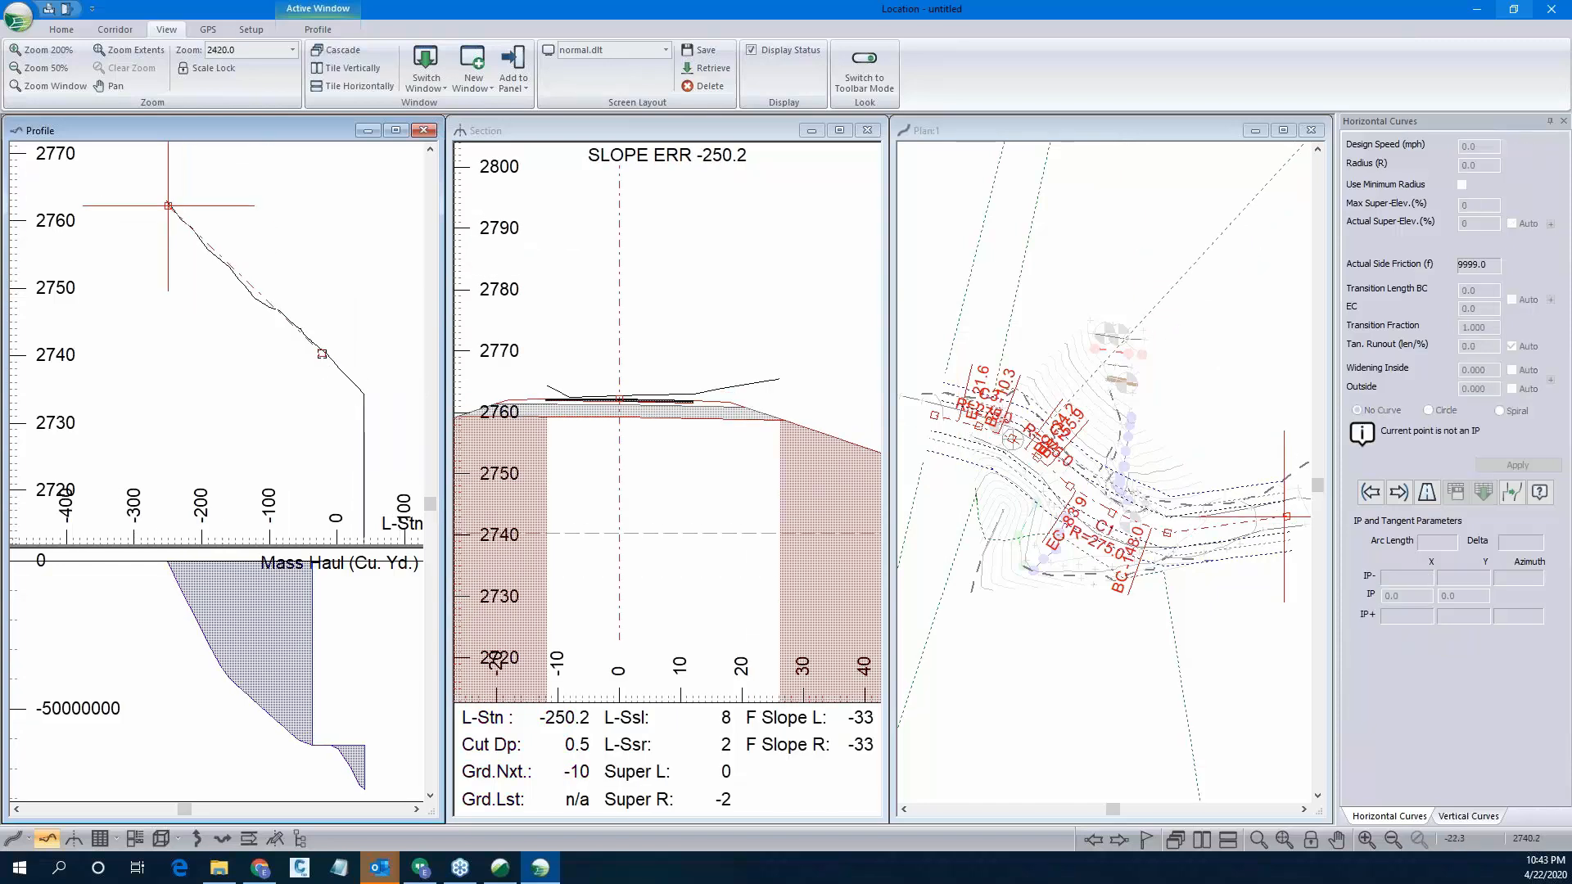
Add a vertical IP at the profile's end, at about station 36.5, elevation 2735 ft, and return to the Selection Tool.
click(360, 388)
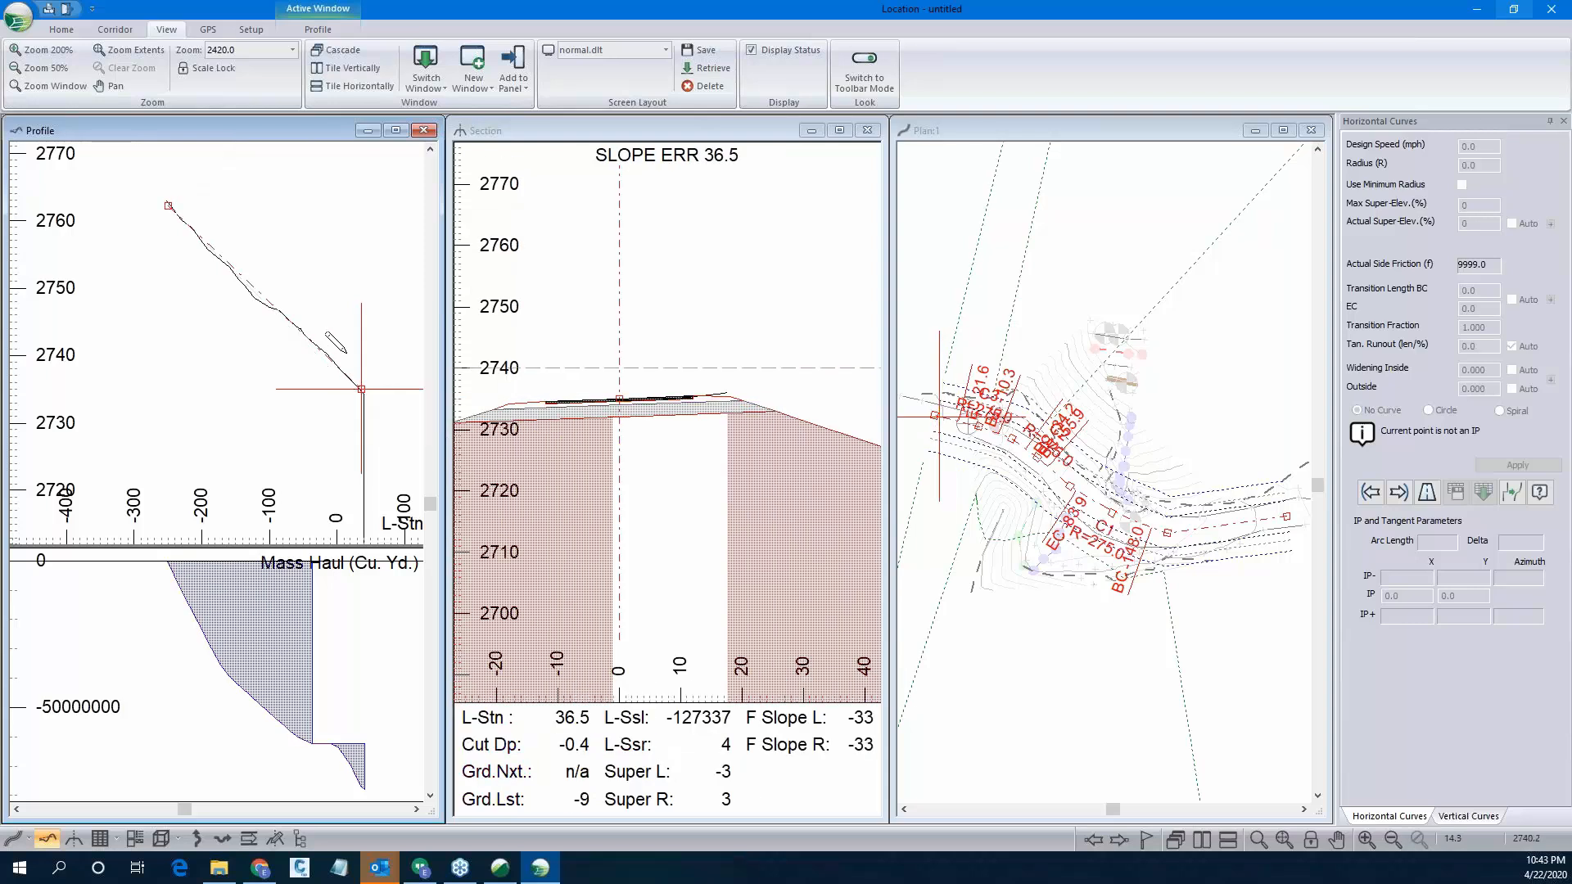
scroll(345, 386, up, 3)
right_click(295, 283)
click(305, 313)
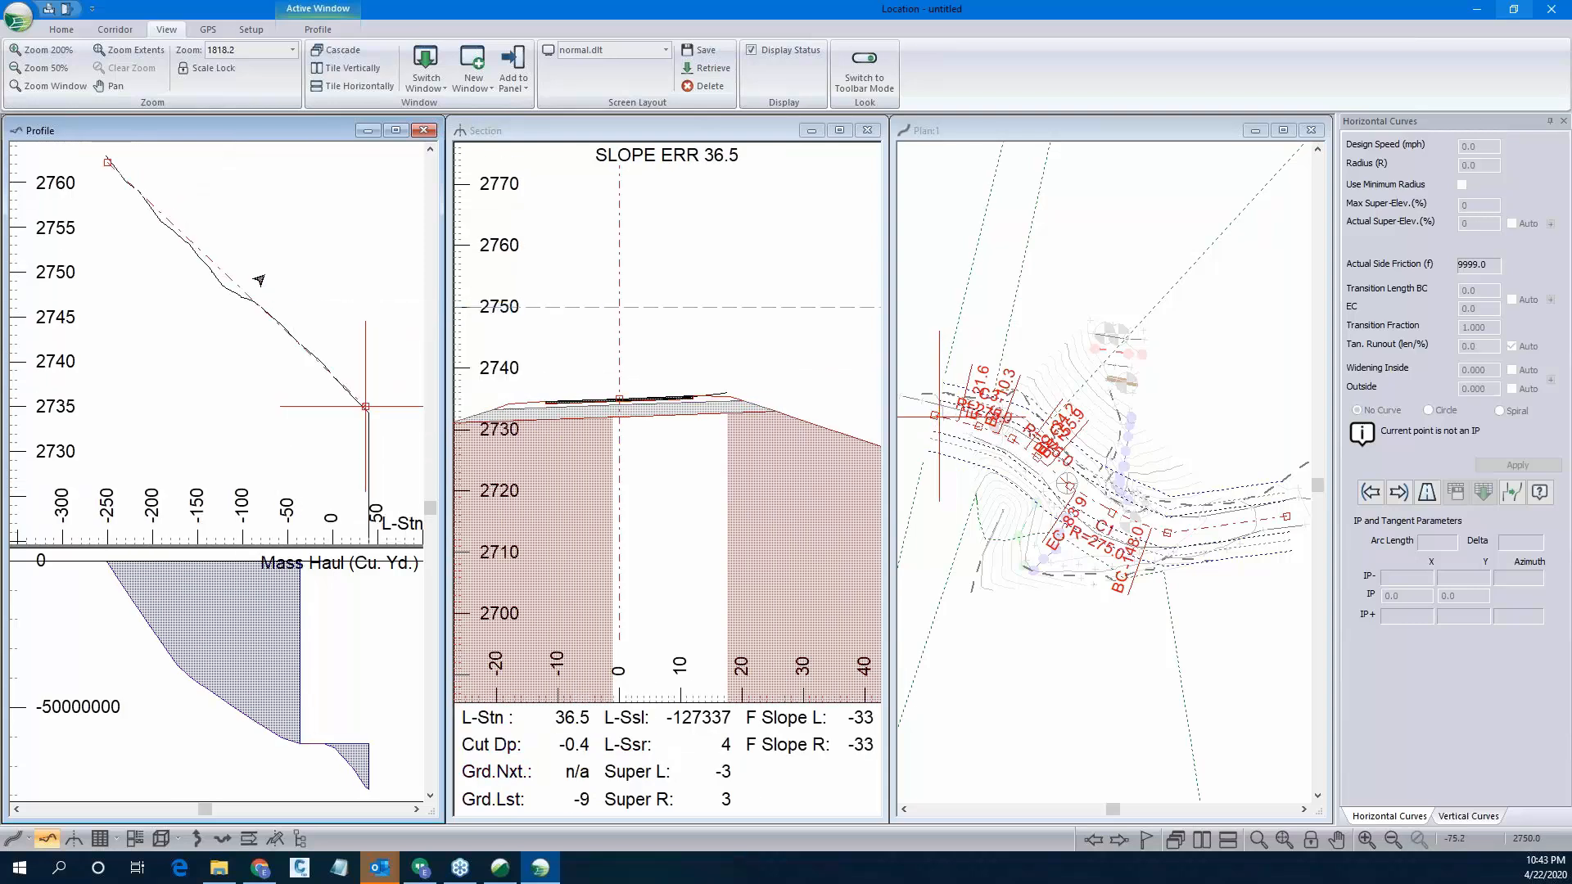
Set the profile window's vertical scale to 500.8 to reduce the vertical exaggeration.
right_click(277, 399)
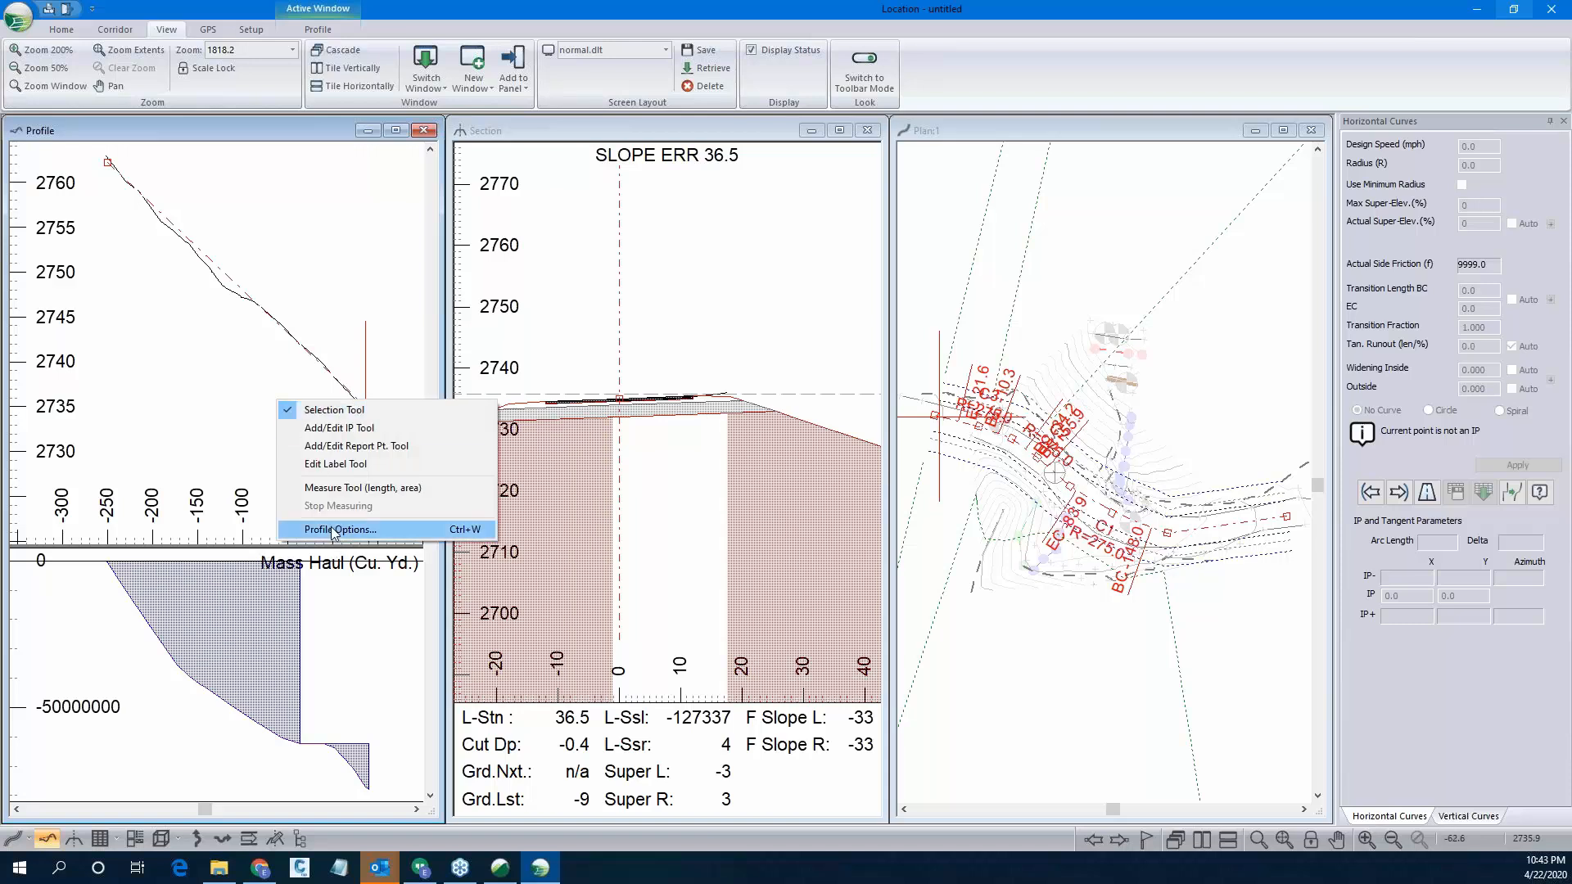
click(296, 141)
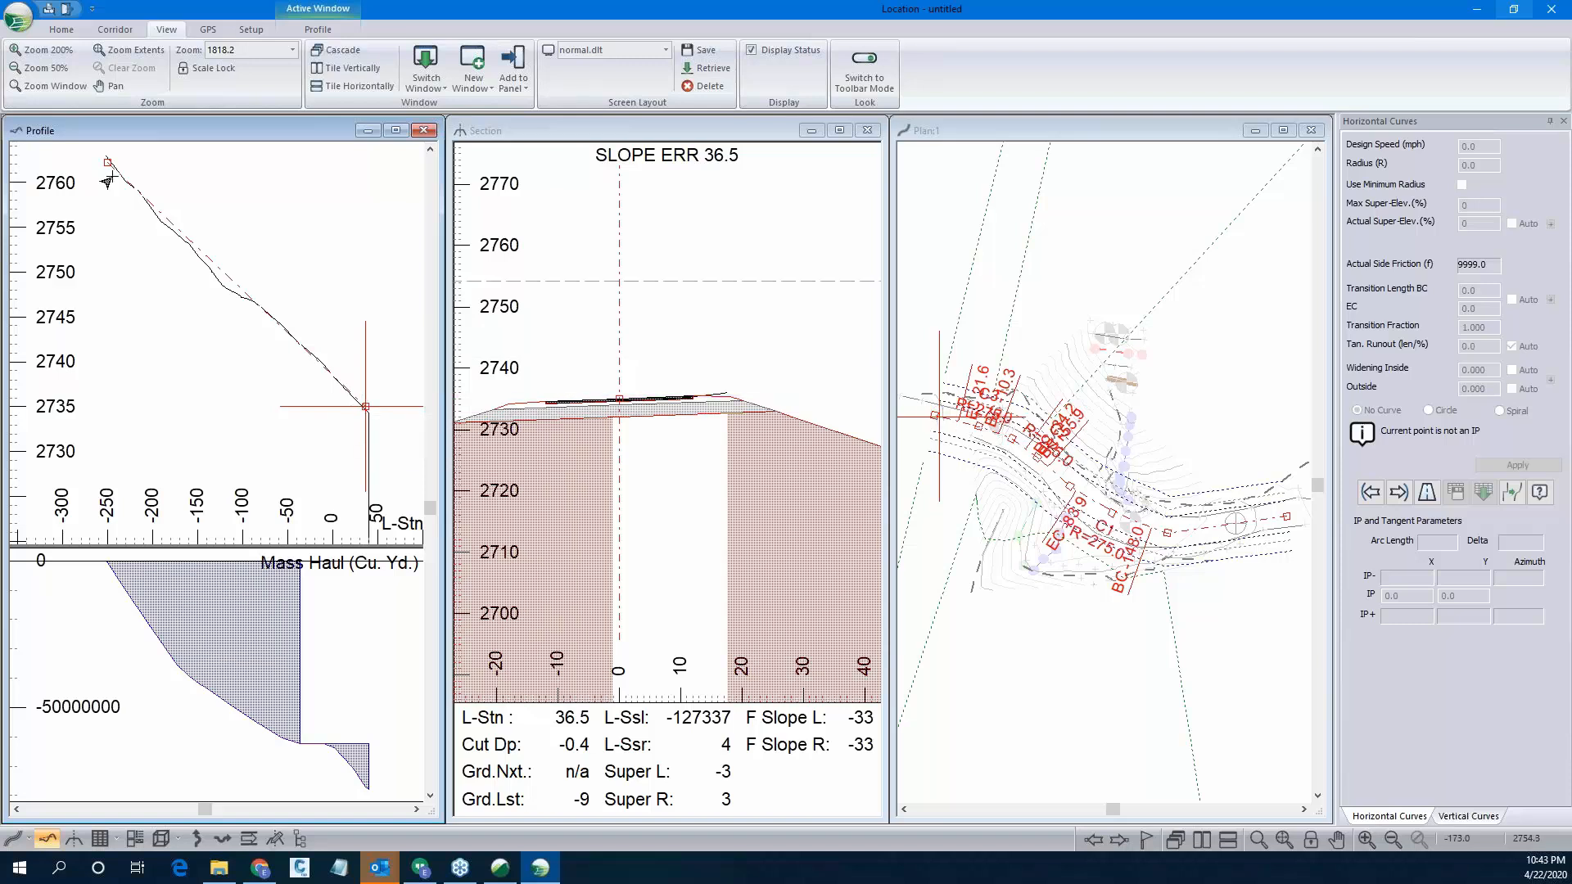
right_click(286, 393)
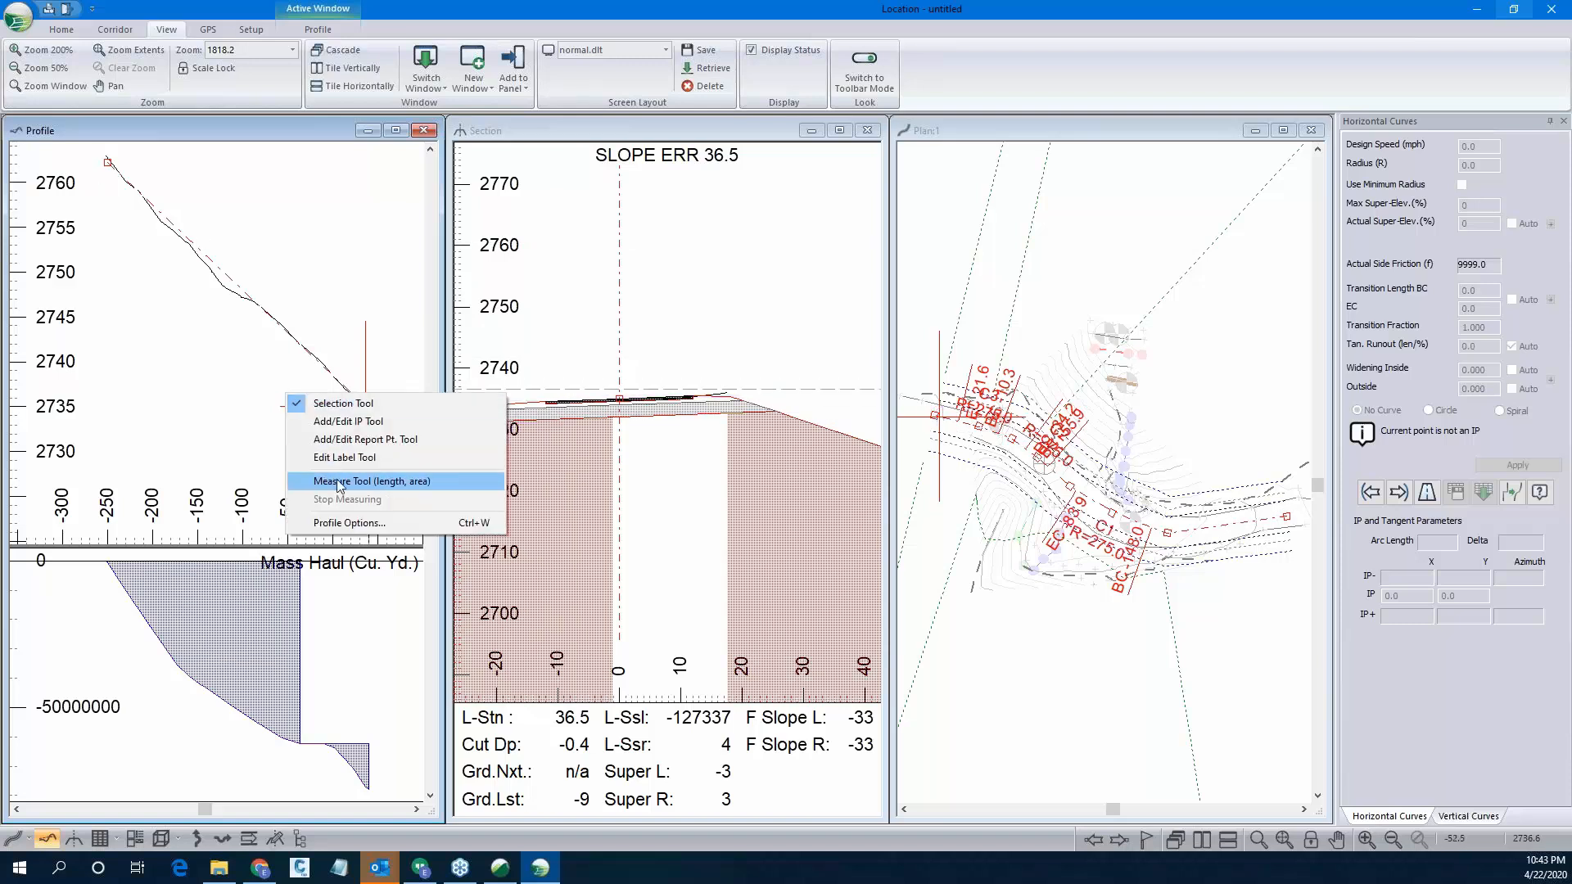
click(347, 523)
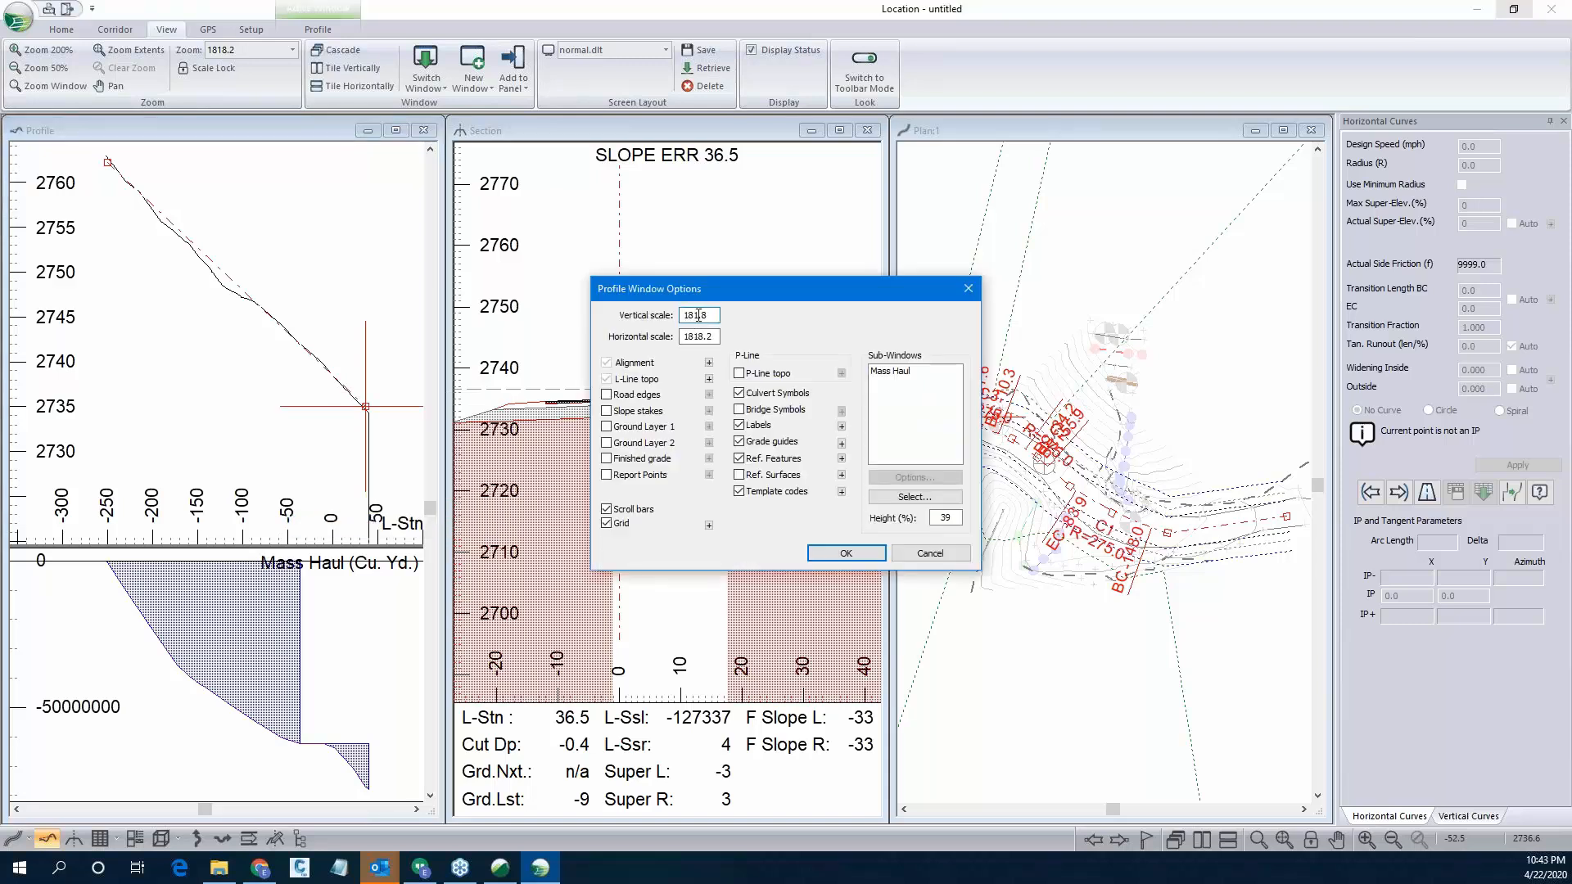
text(500.8)
click(846, 553)
scroll(351, 349, up, 2)
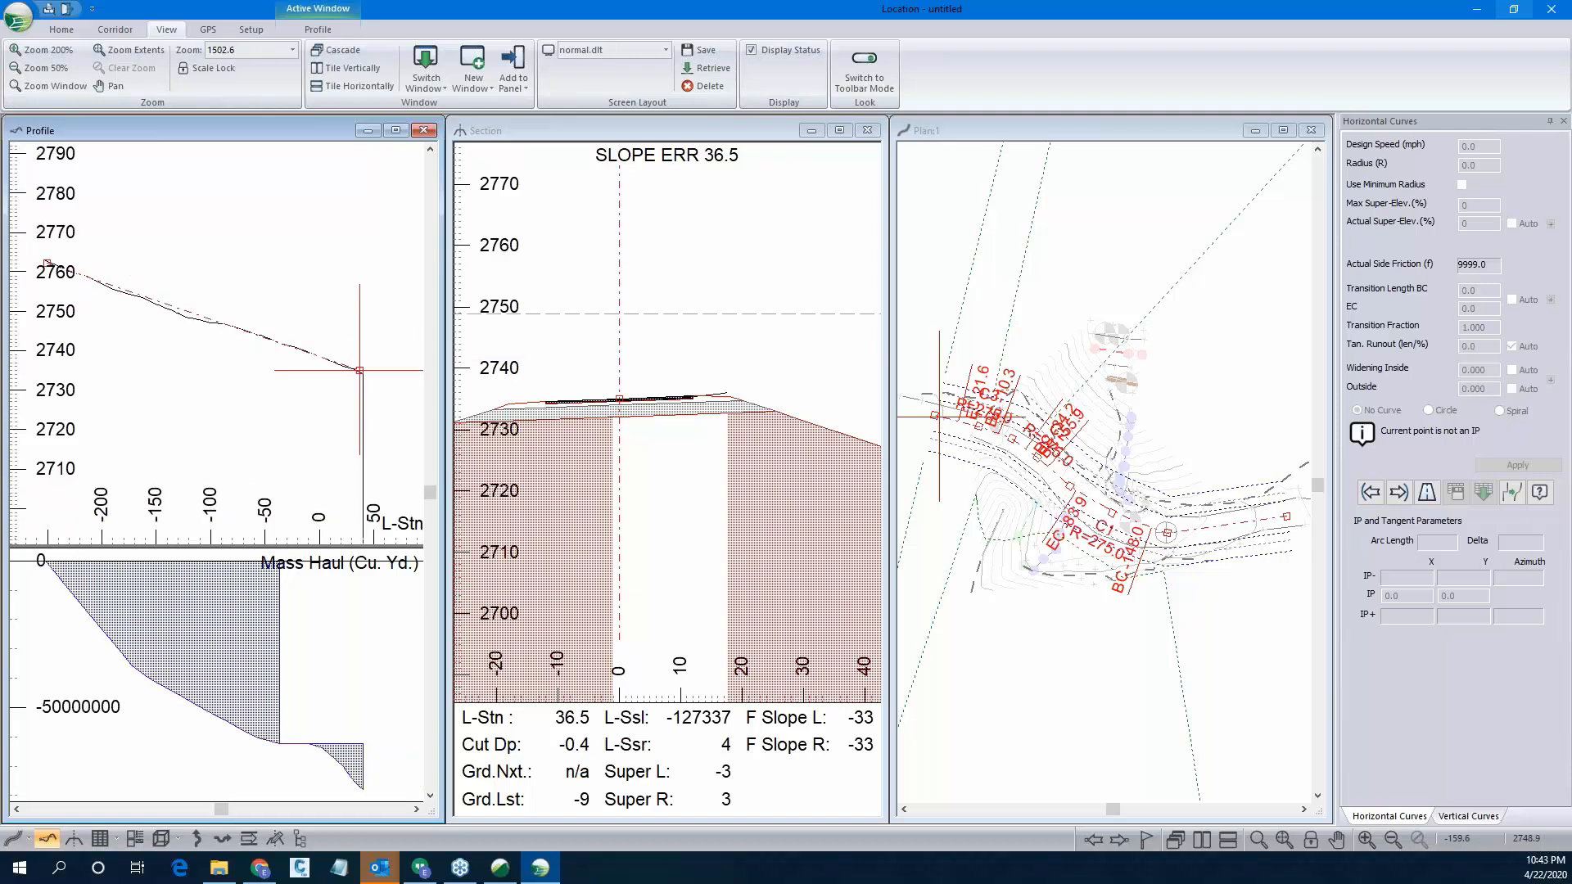
scroll(262, 299, down, 1)
scroll(67, 266, up, 1)
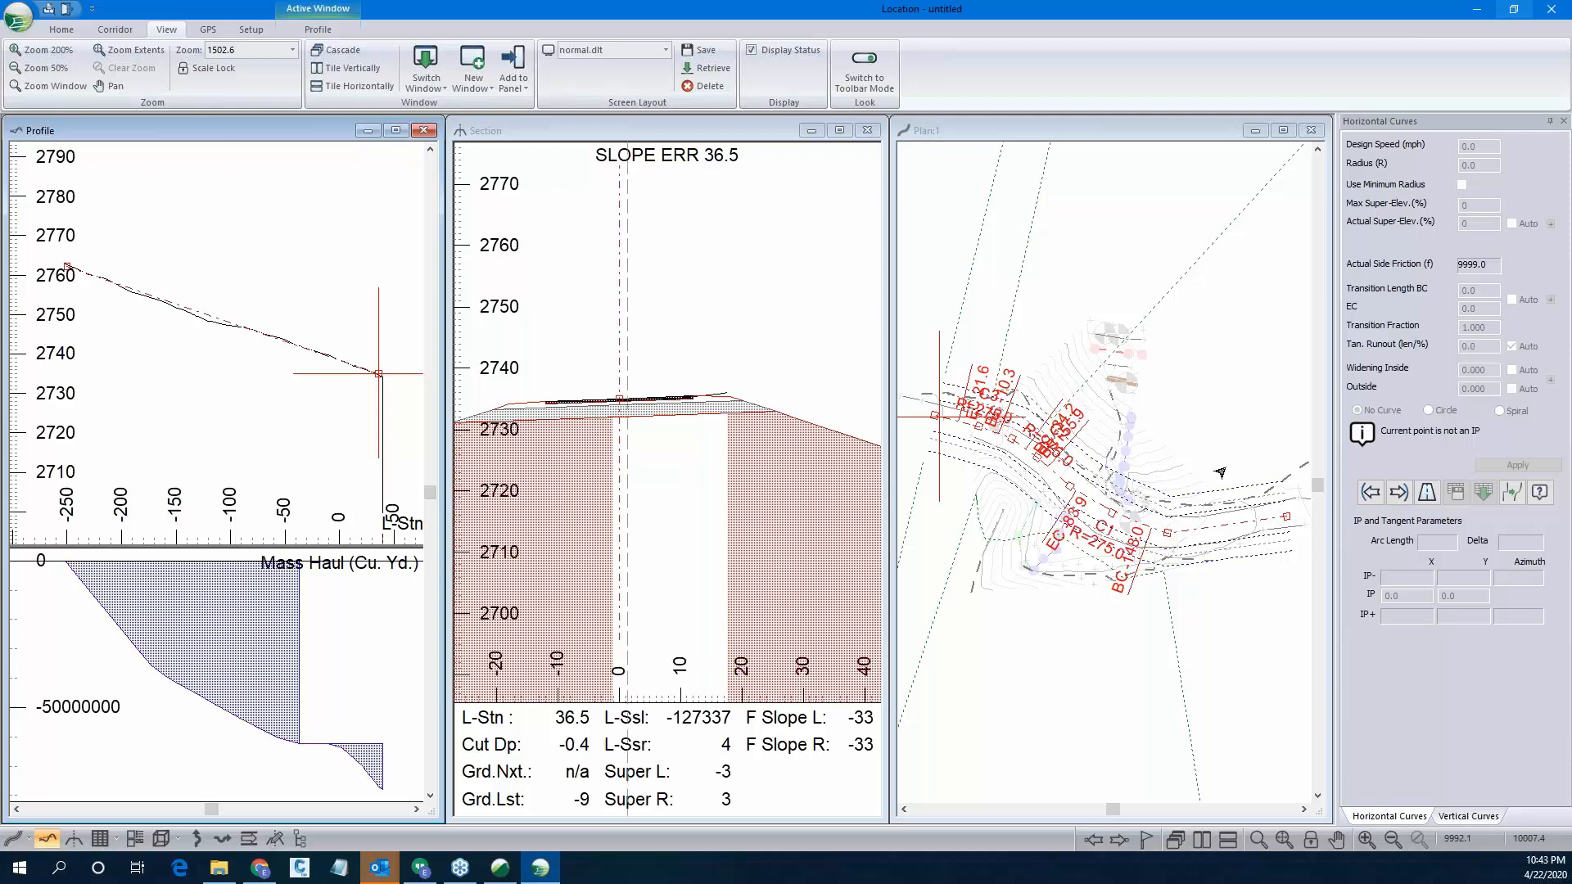
mouse_move(950, 485)
click(64, 31)
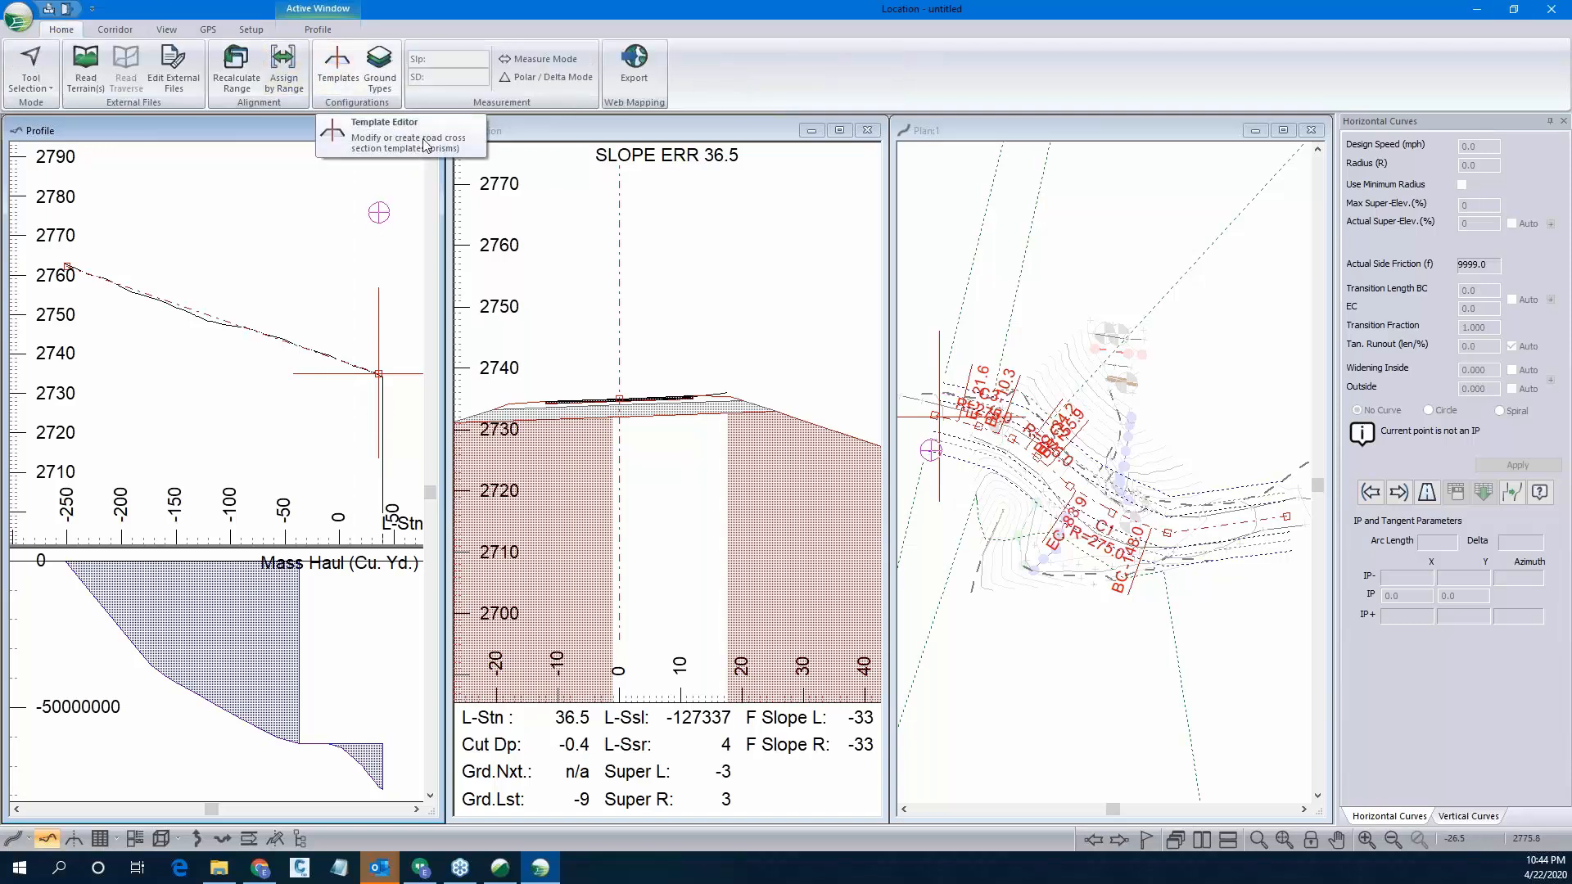
scroll(786, 441, down, 1)
scroll(786, 439, down, 3)
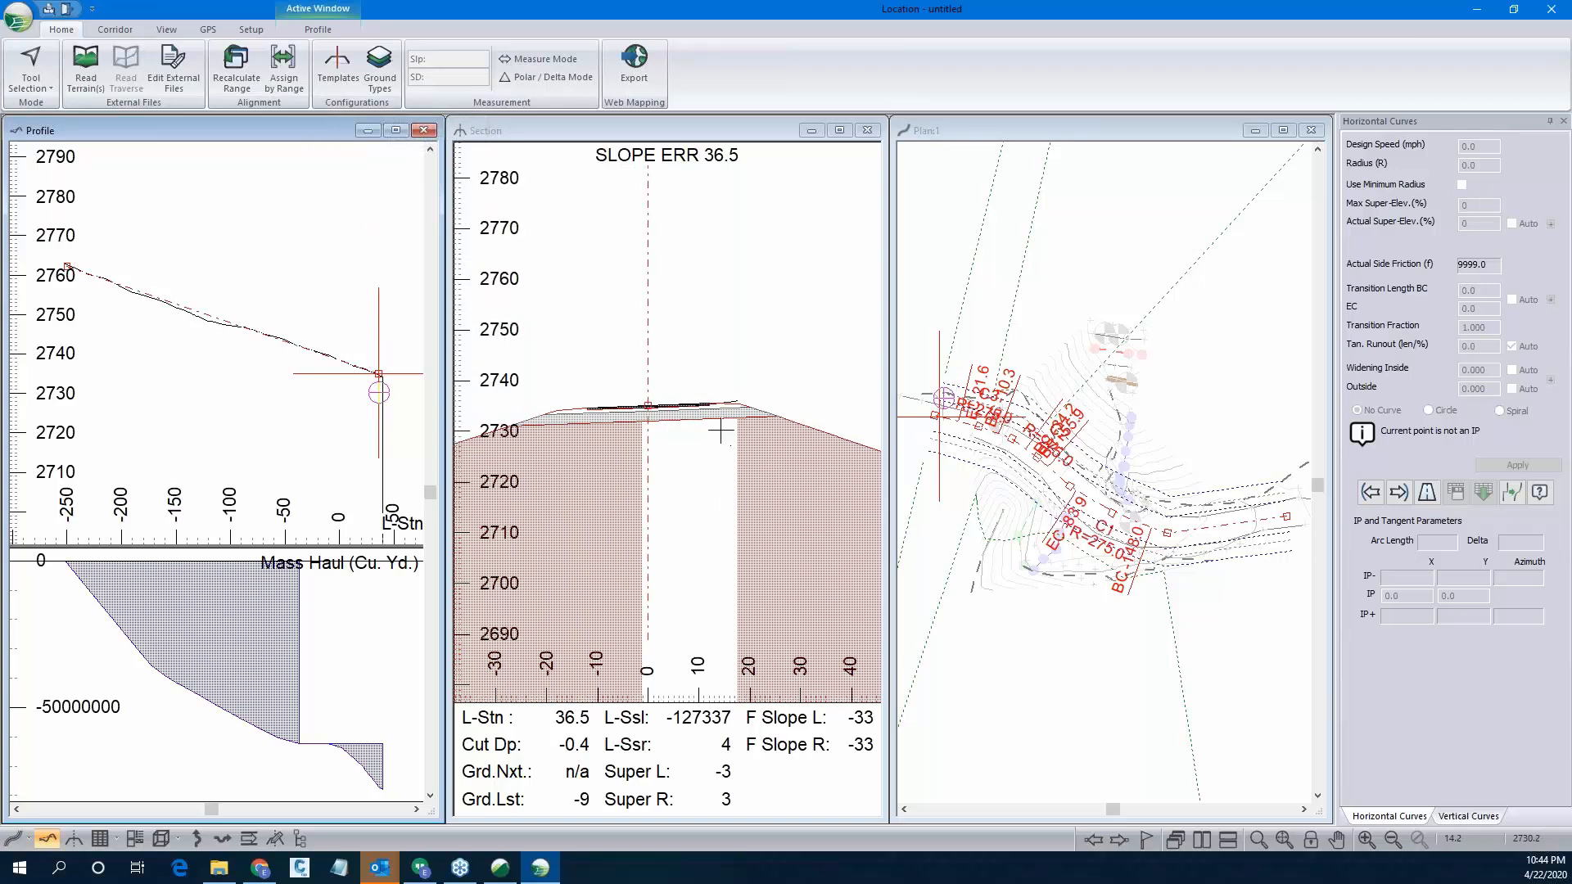
Open the Template Editor and retrieve all nine template component folders, FF1 to FF9, from the e-Library.
scroll(565, 428, up, 1)
scroll(695, 397, down, 1)
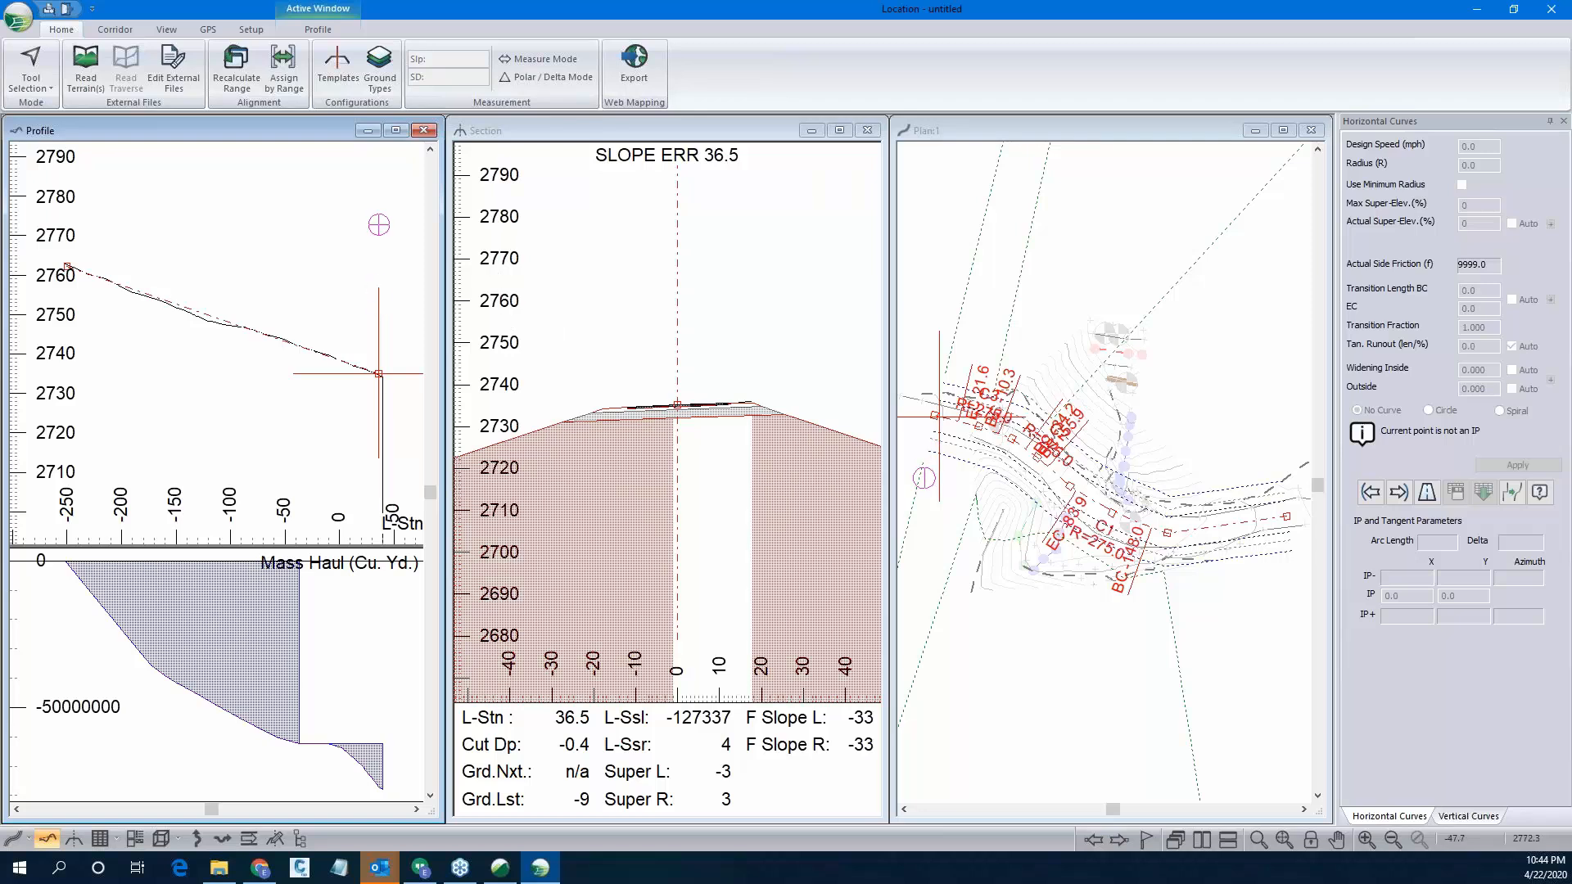
click(337, 64)
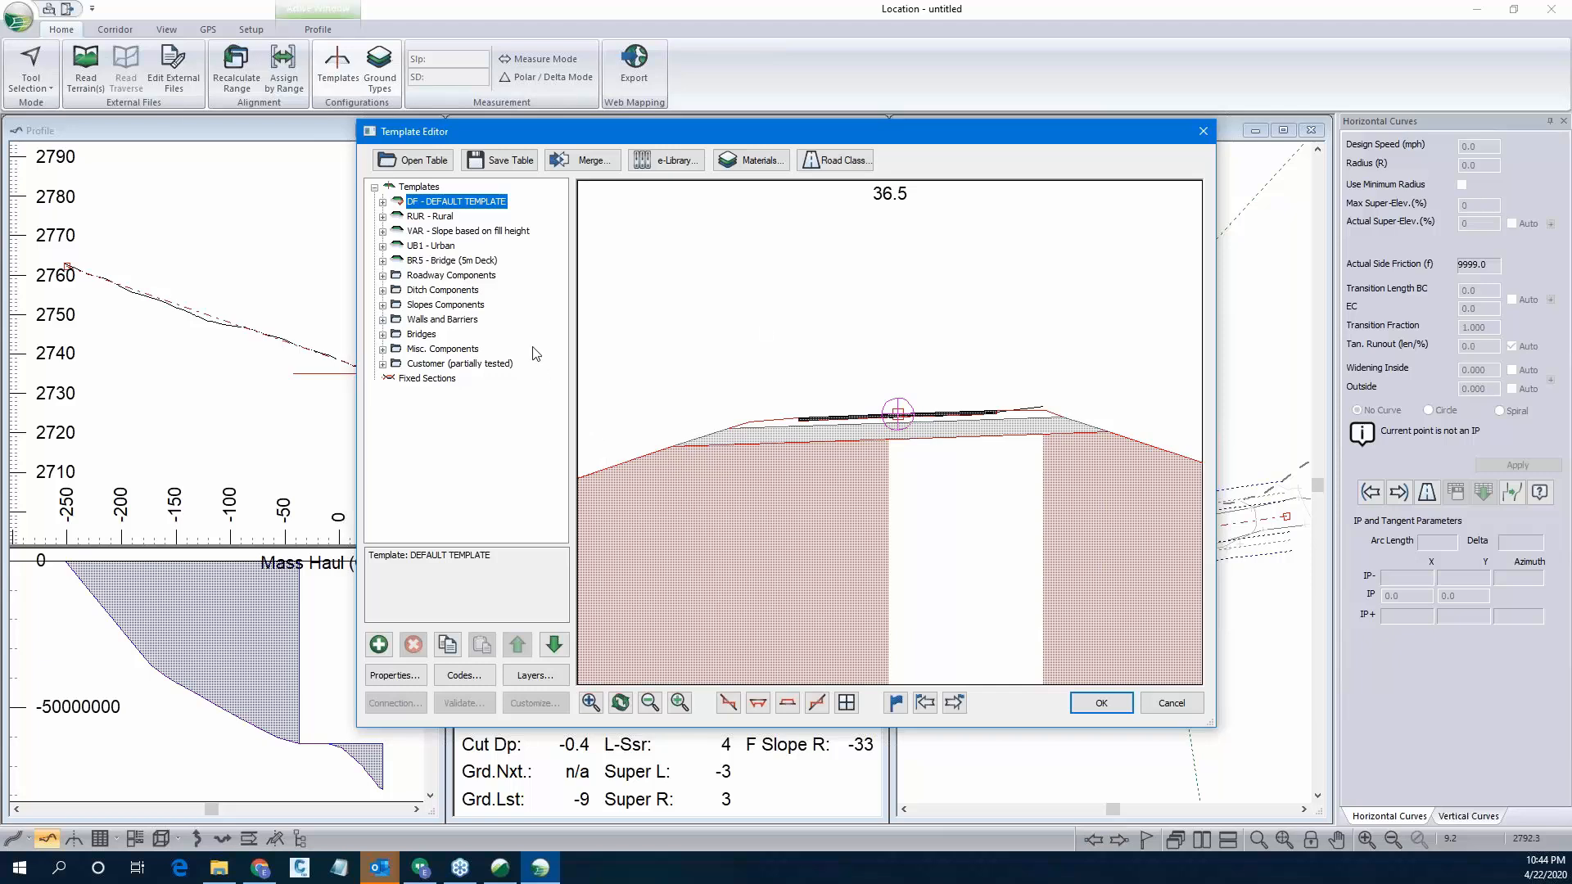
mouse_move(763, 321)
click(665, 161)
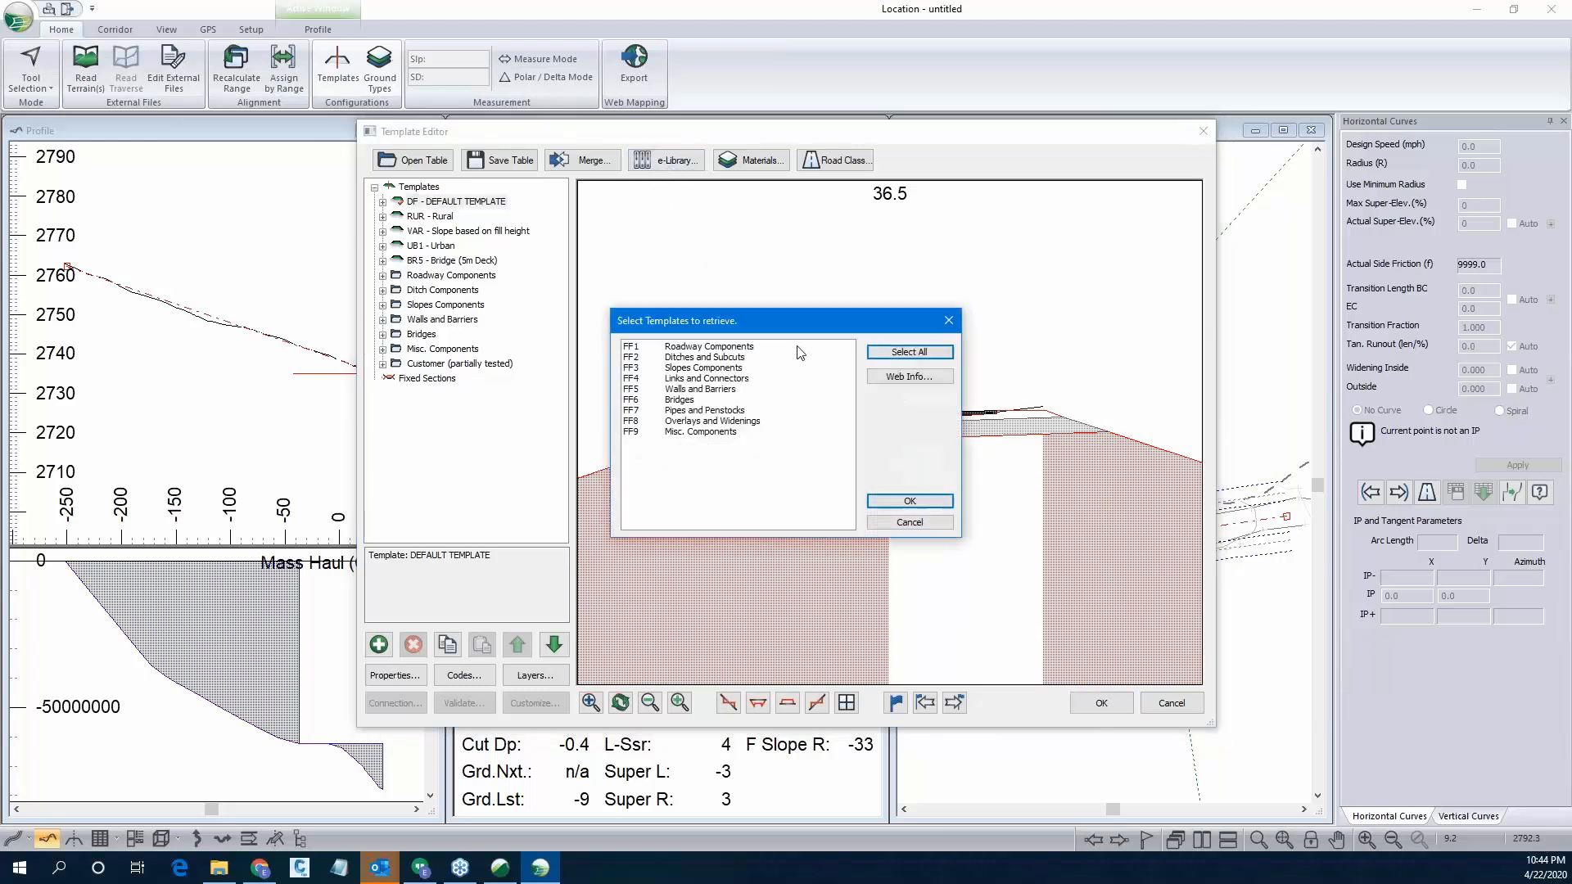
drag(801, 349, 790, 451)
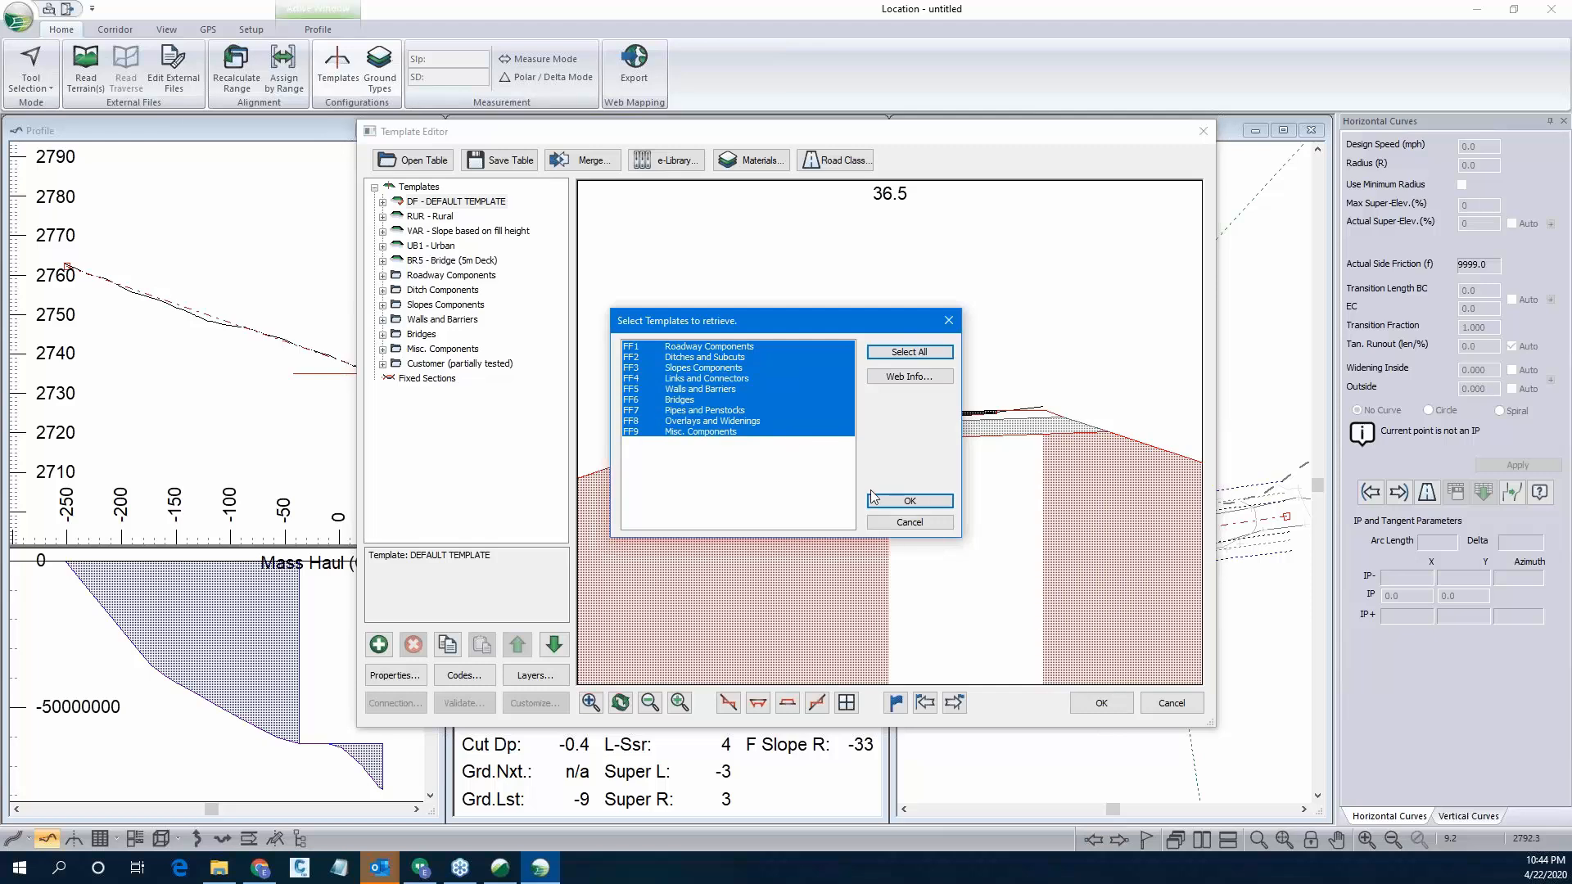
click(890, 509)
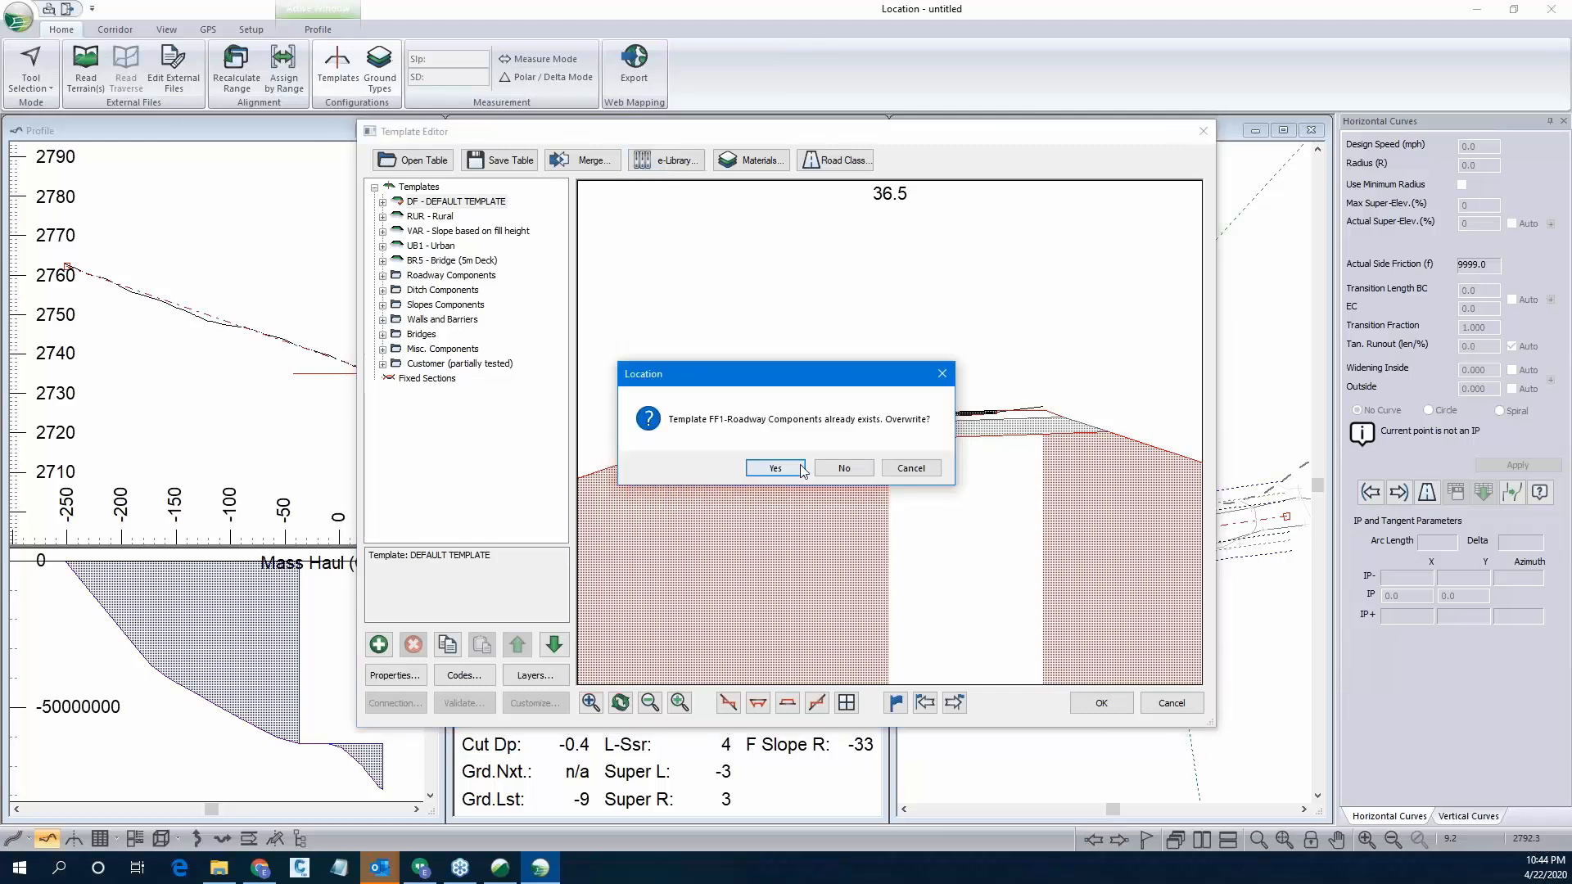
Decline overwriting the existing Roadway Components, Ditches and Subcuts, and Slopes Components folders, and cancel importing them under new names.
click(829, 473)
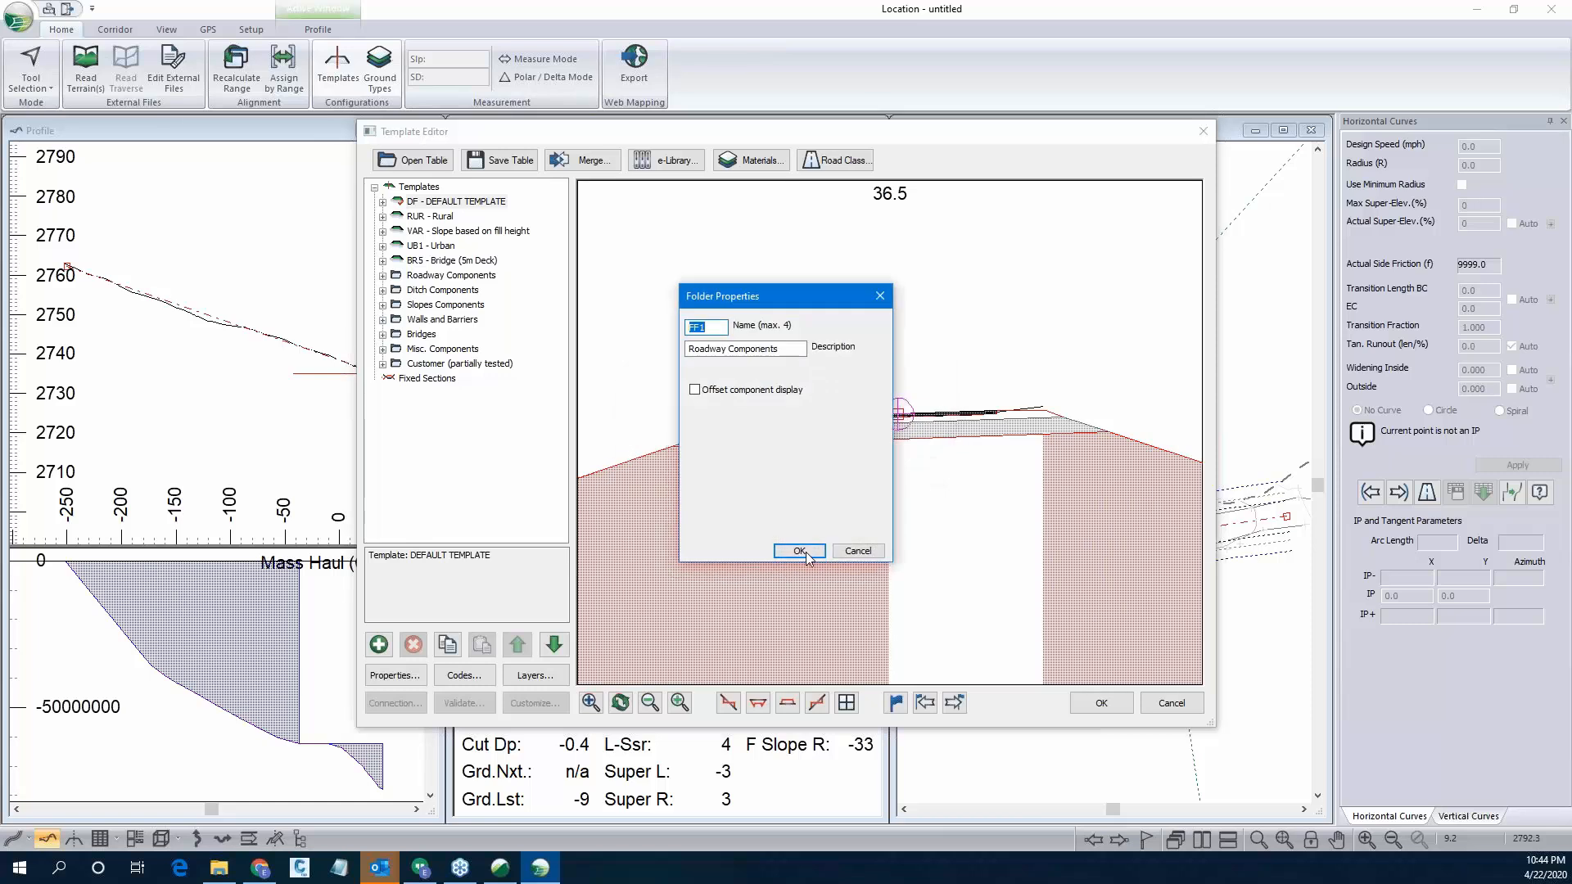
click(829, 472)
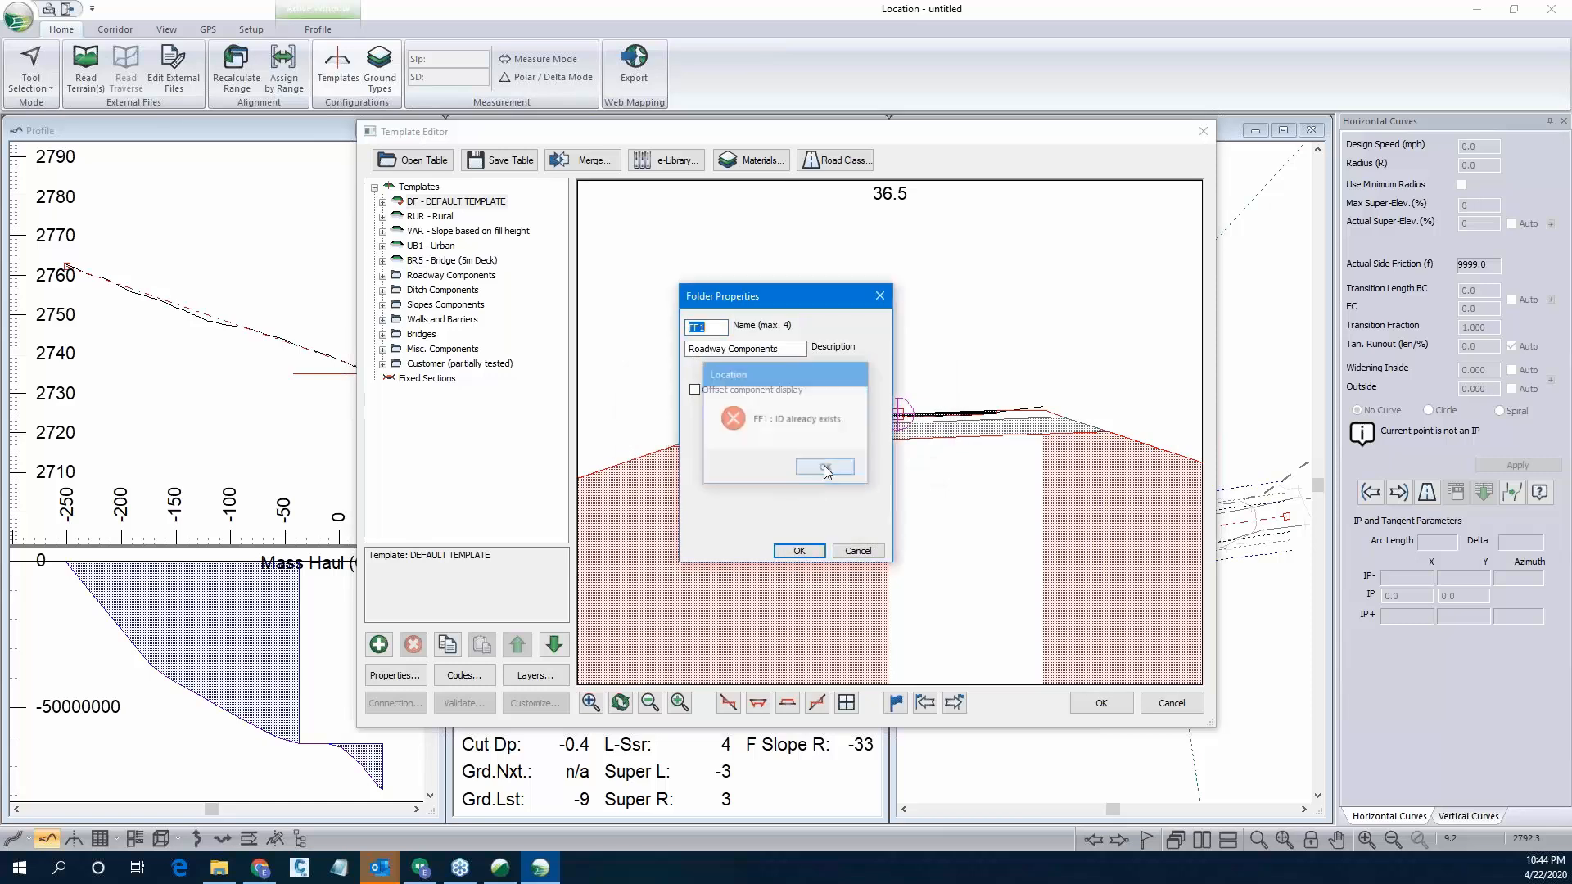
click(804, 550)
key(Return)
click(873, 553)
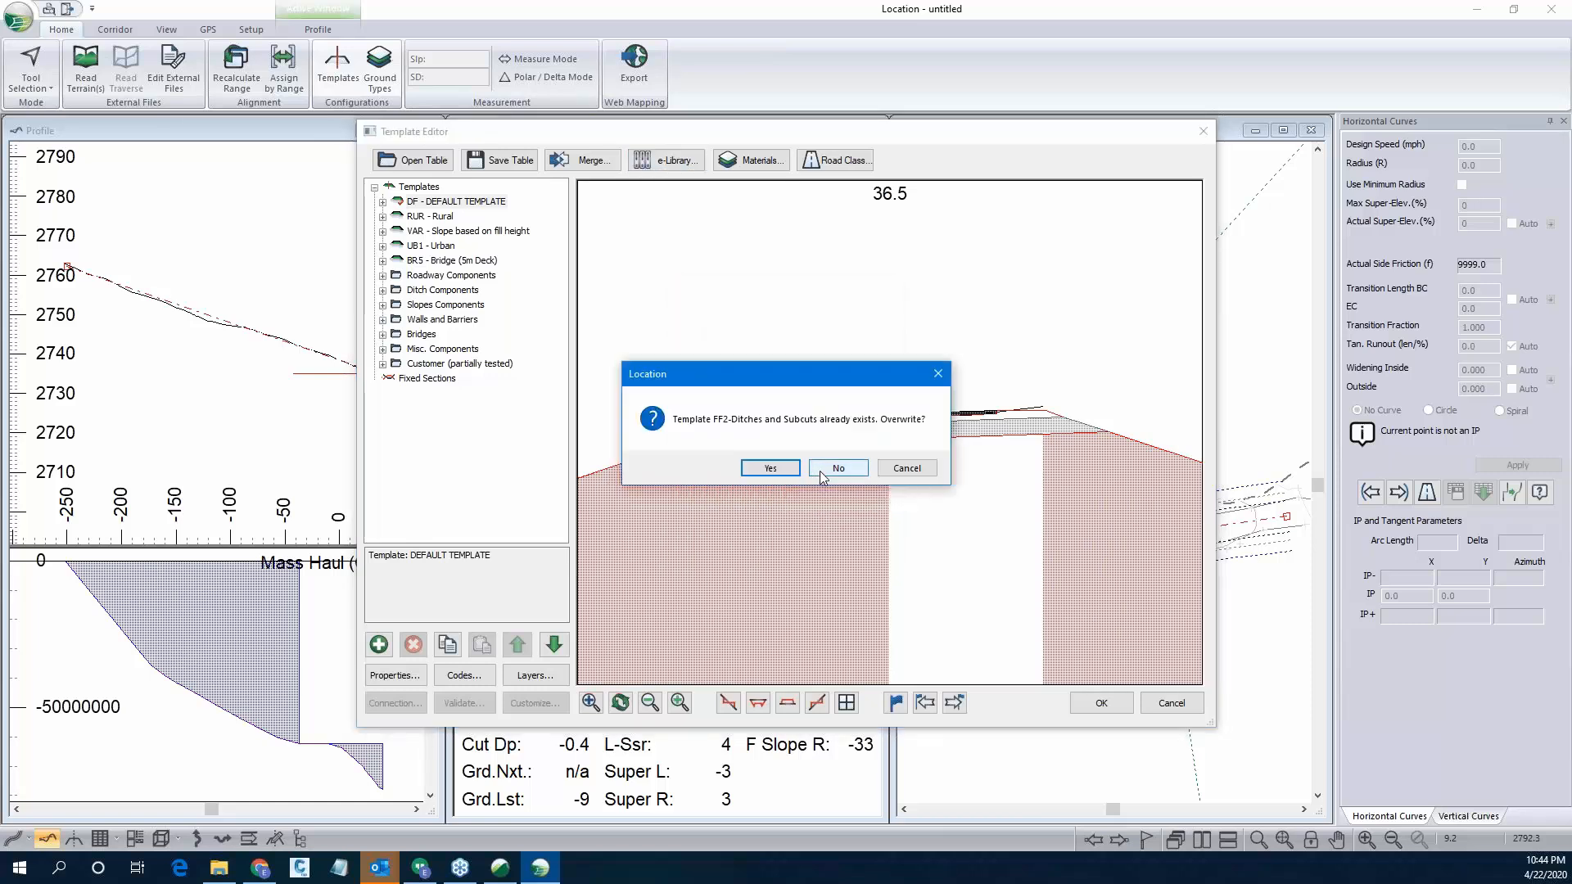
click(828, 470)
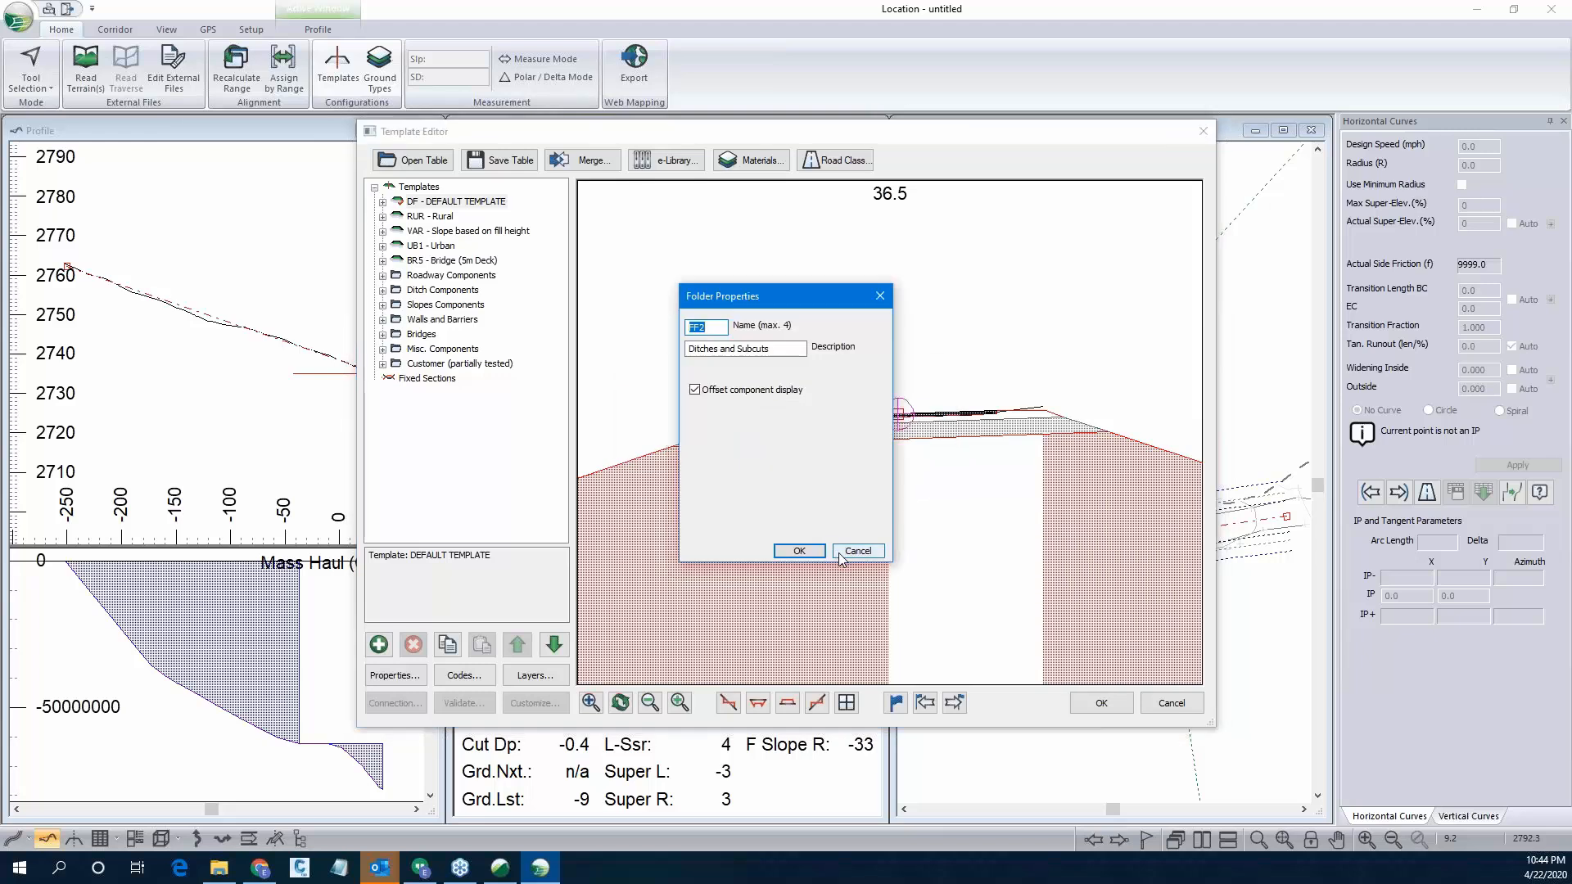
click(857, 551)
click(829, 470)
click(845, 556)
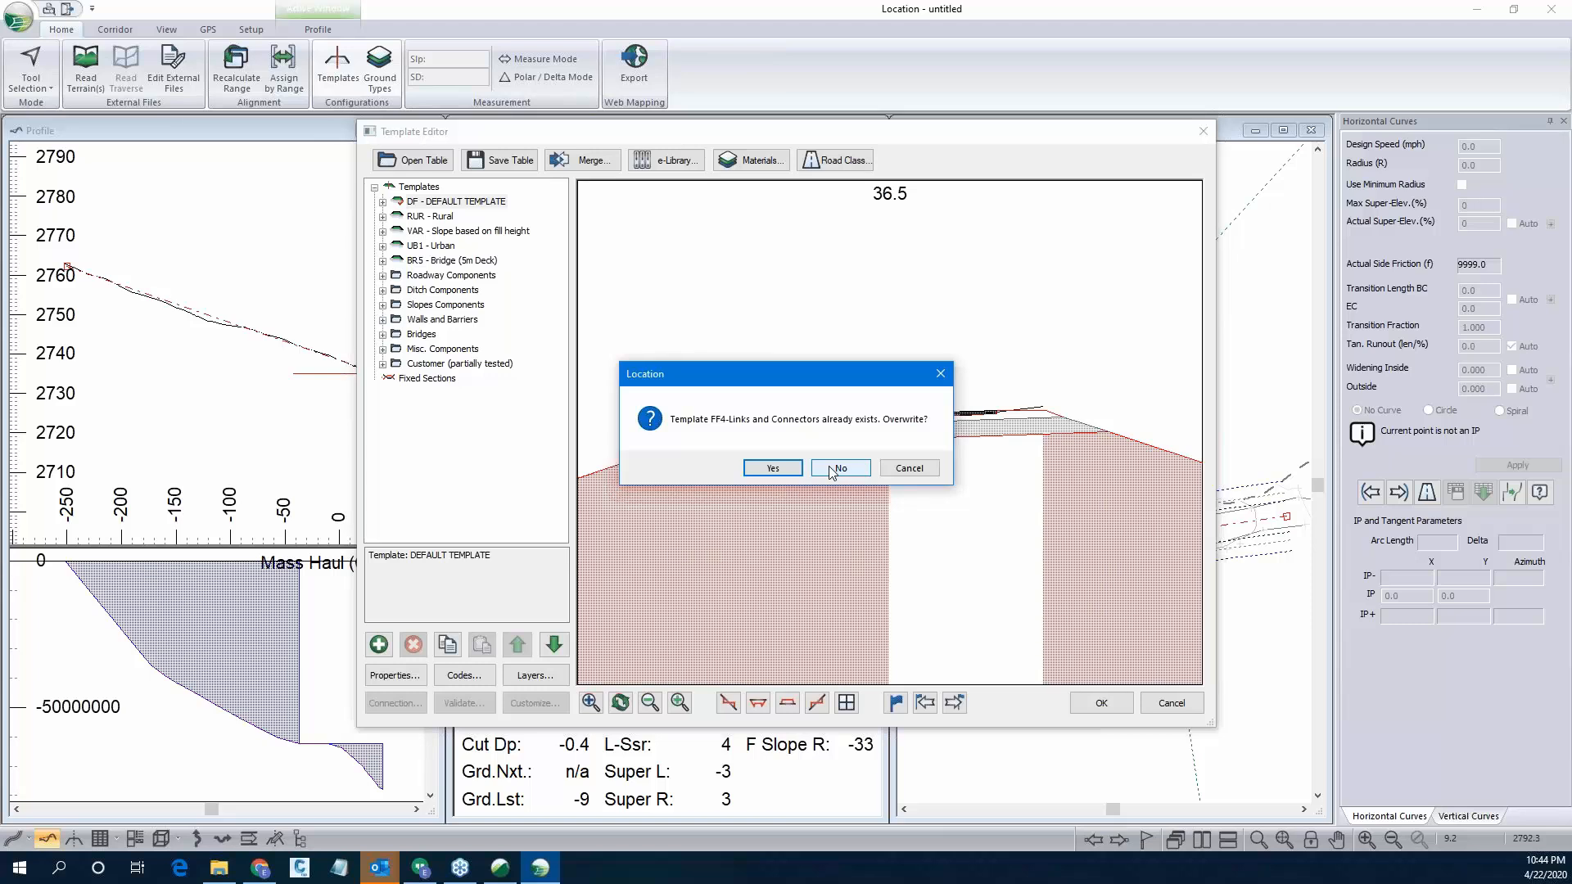
Decline overwriting the remaining existing folders, including Links and Connectors, Pipes and Penstocks, and Bridges, and cancel their renaming.
click(832, 470)
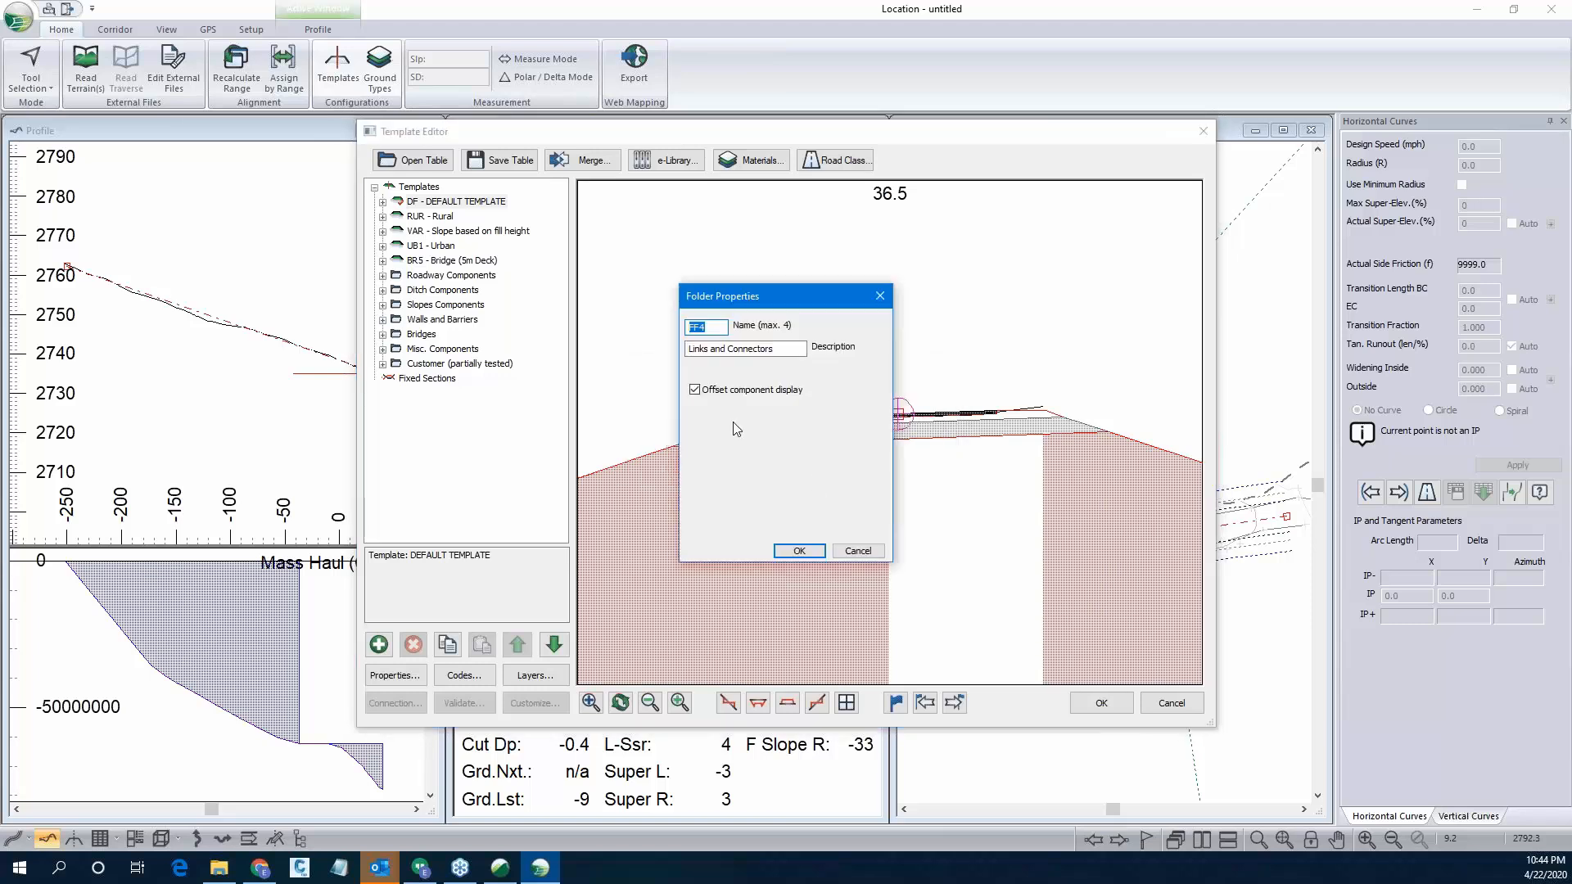
click(799, 550)
click(827, 474)
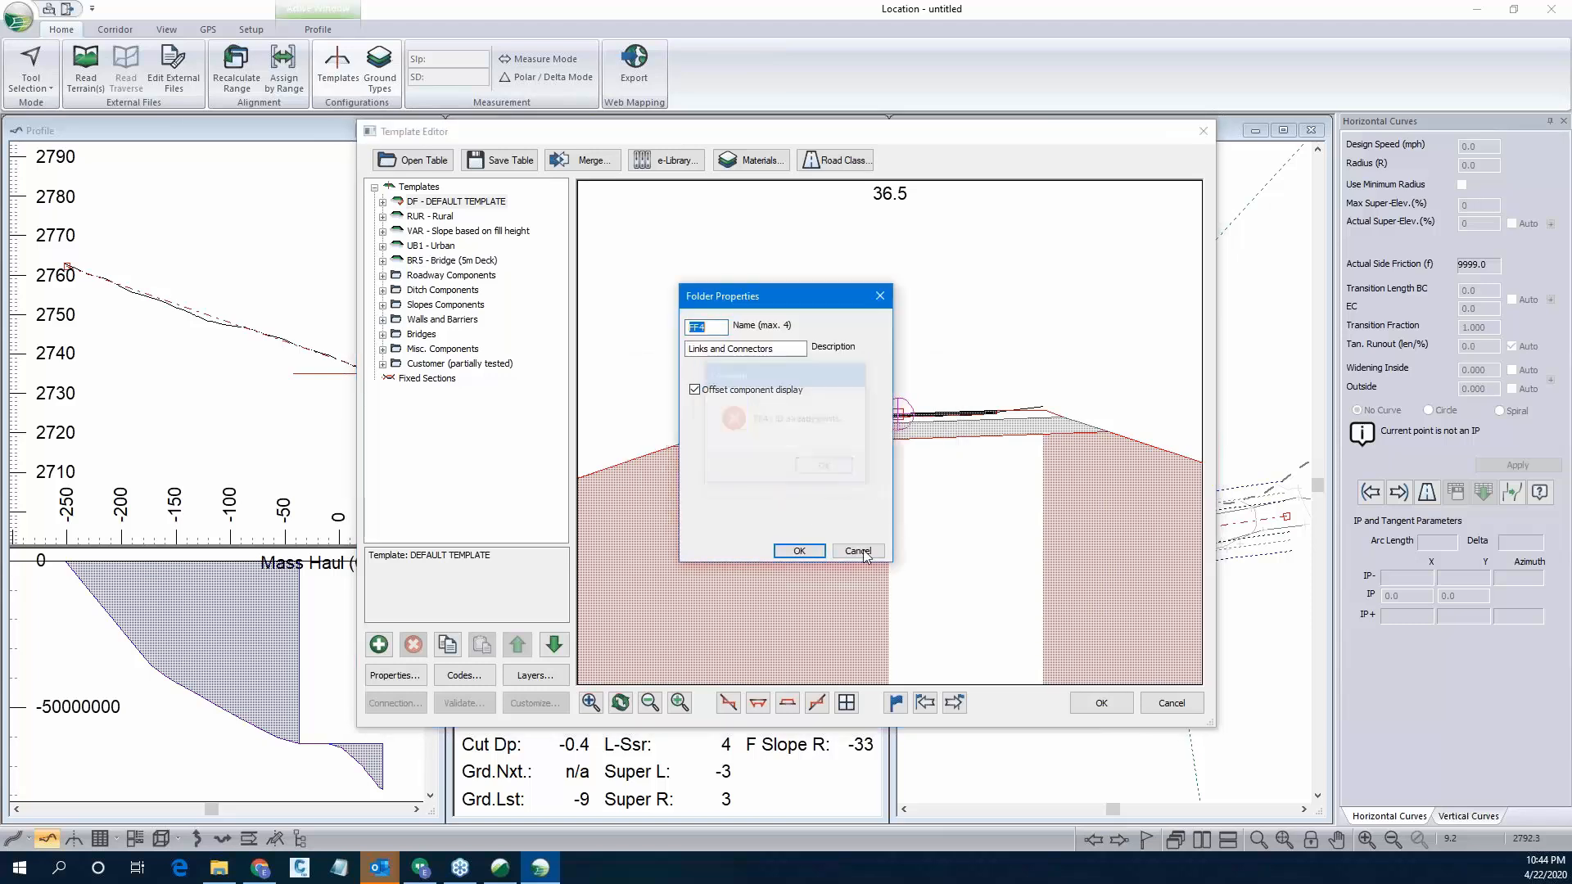
click(857, 548)
click(838, 466)
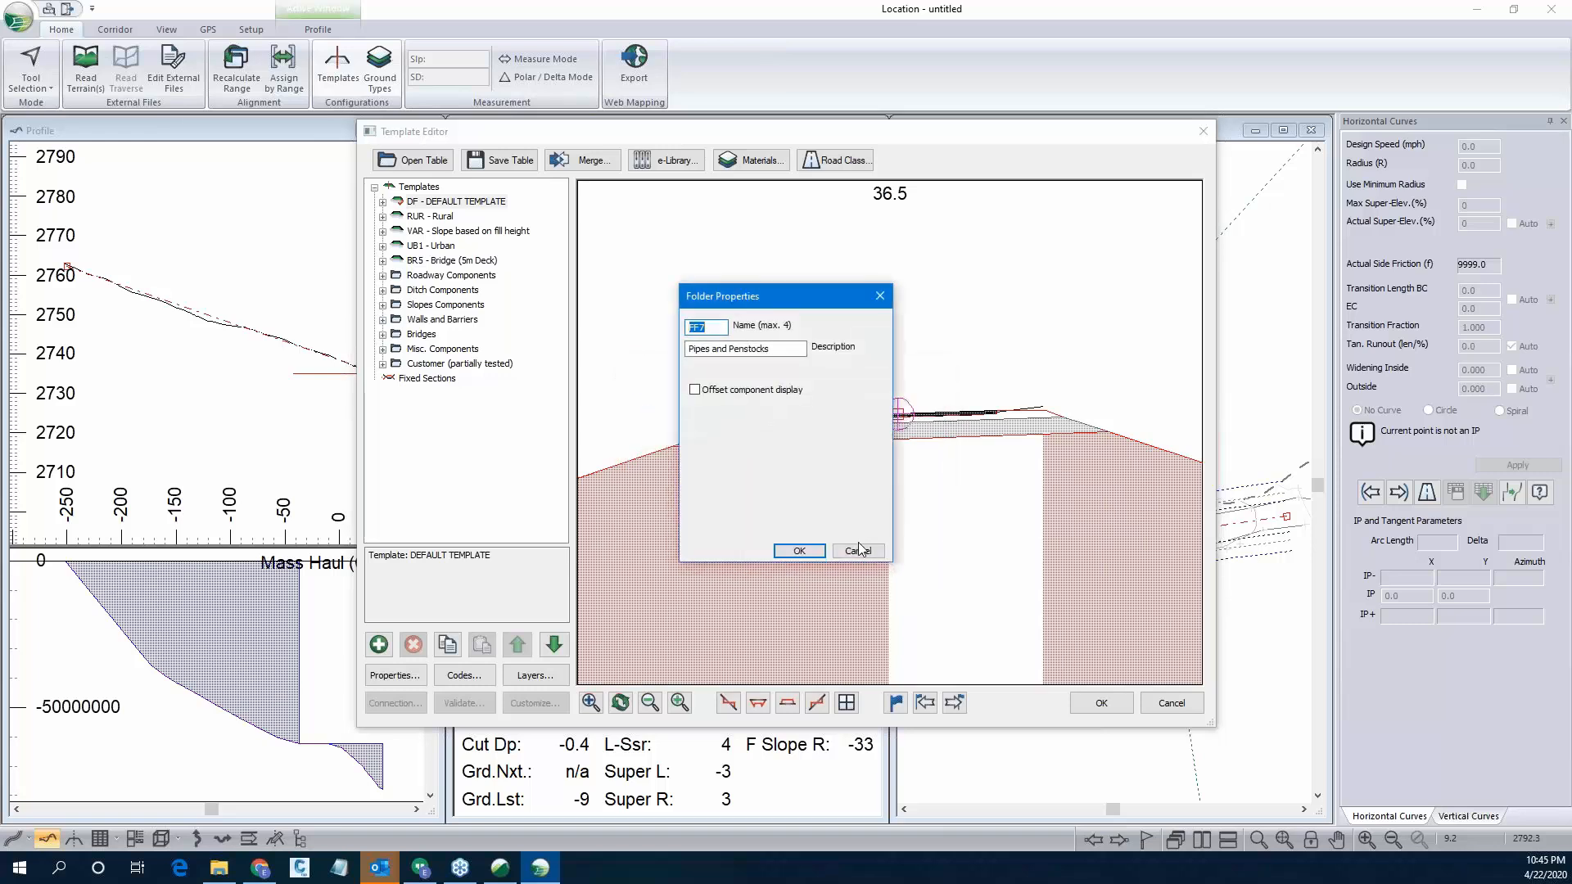
click(857, 550)
click(827, 469)
click(837, 552)
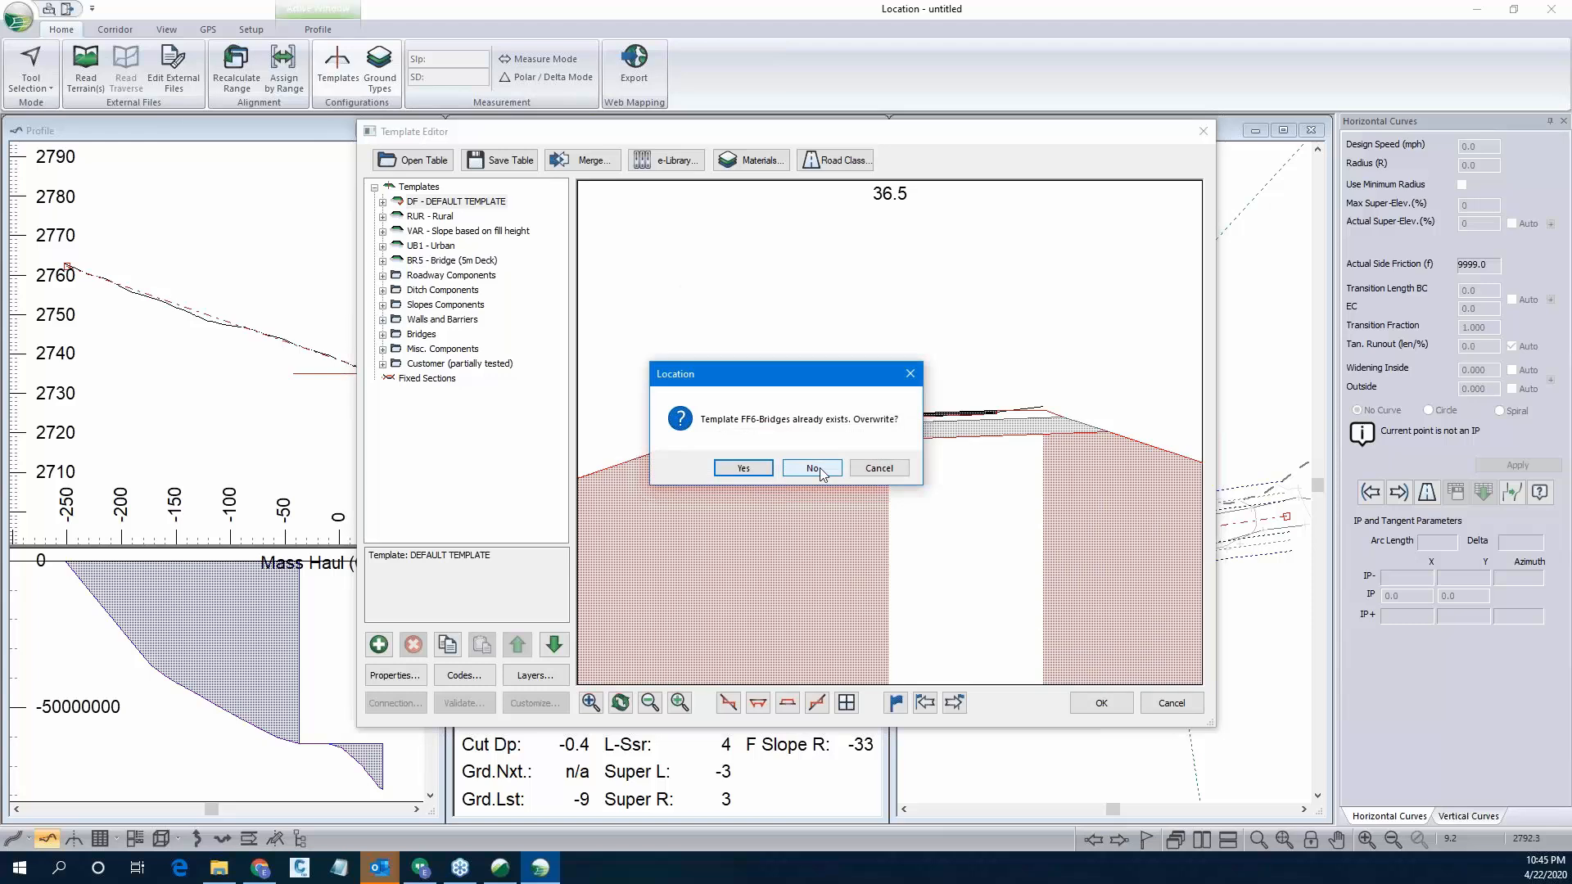
click(810, 468)
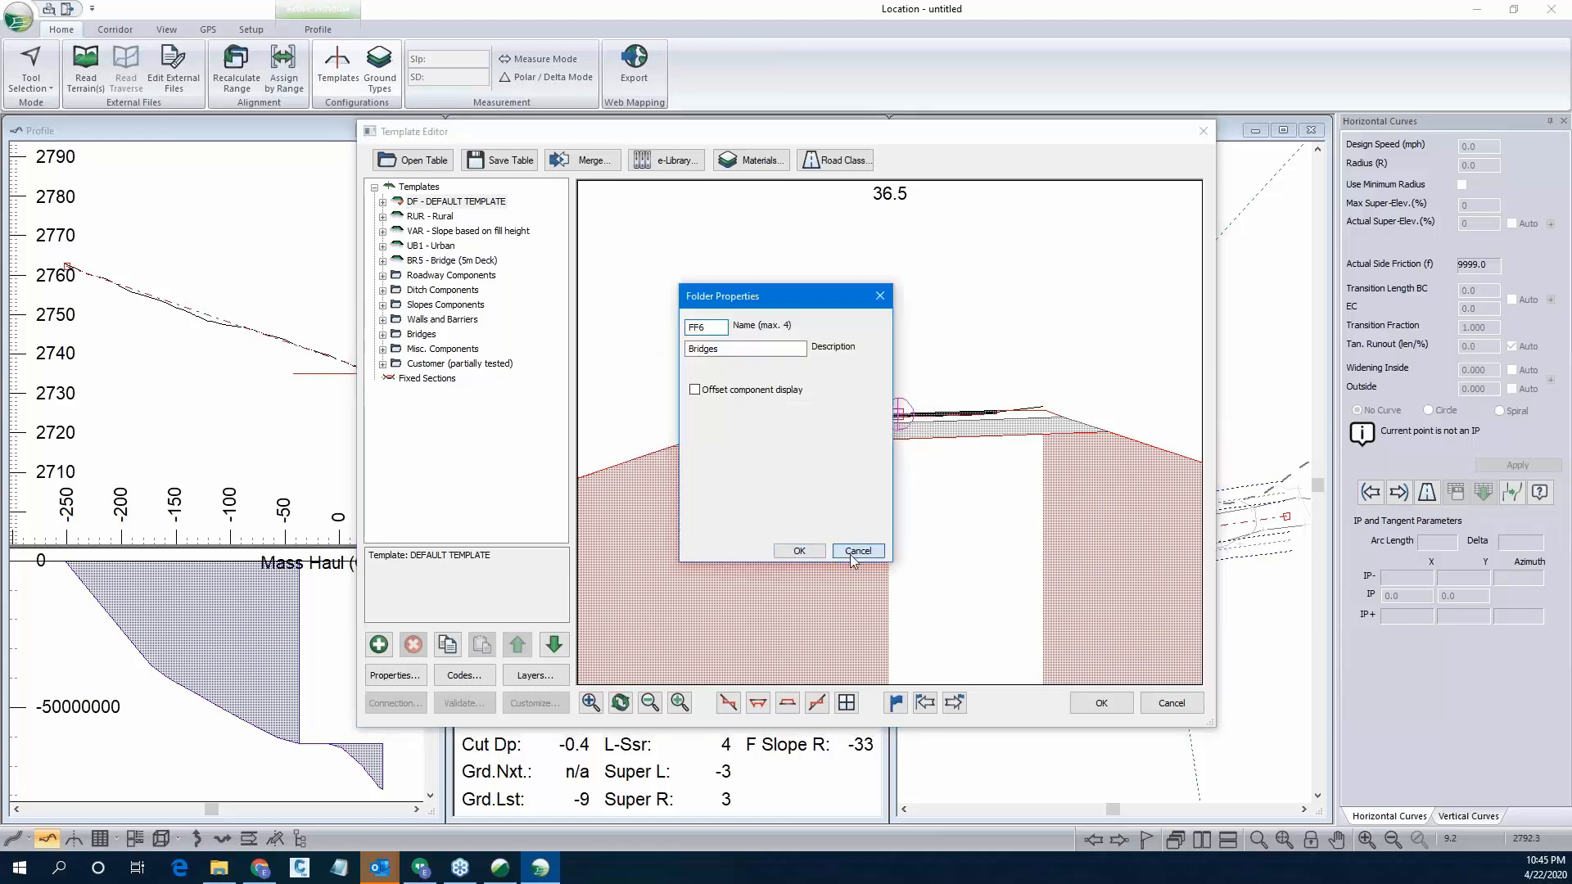
click(857, 550)
Preview the UB1 - Urban template and examine the components that make up the DF default template.
click(427, 245)
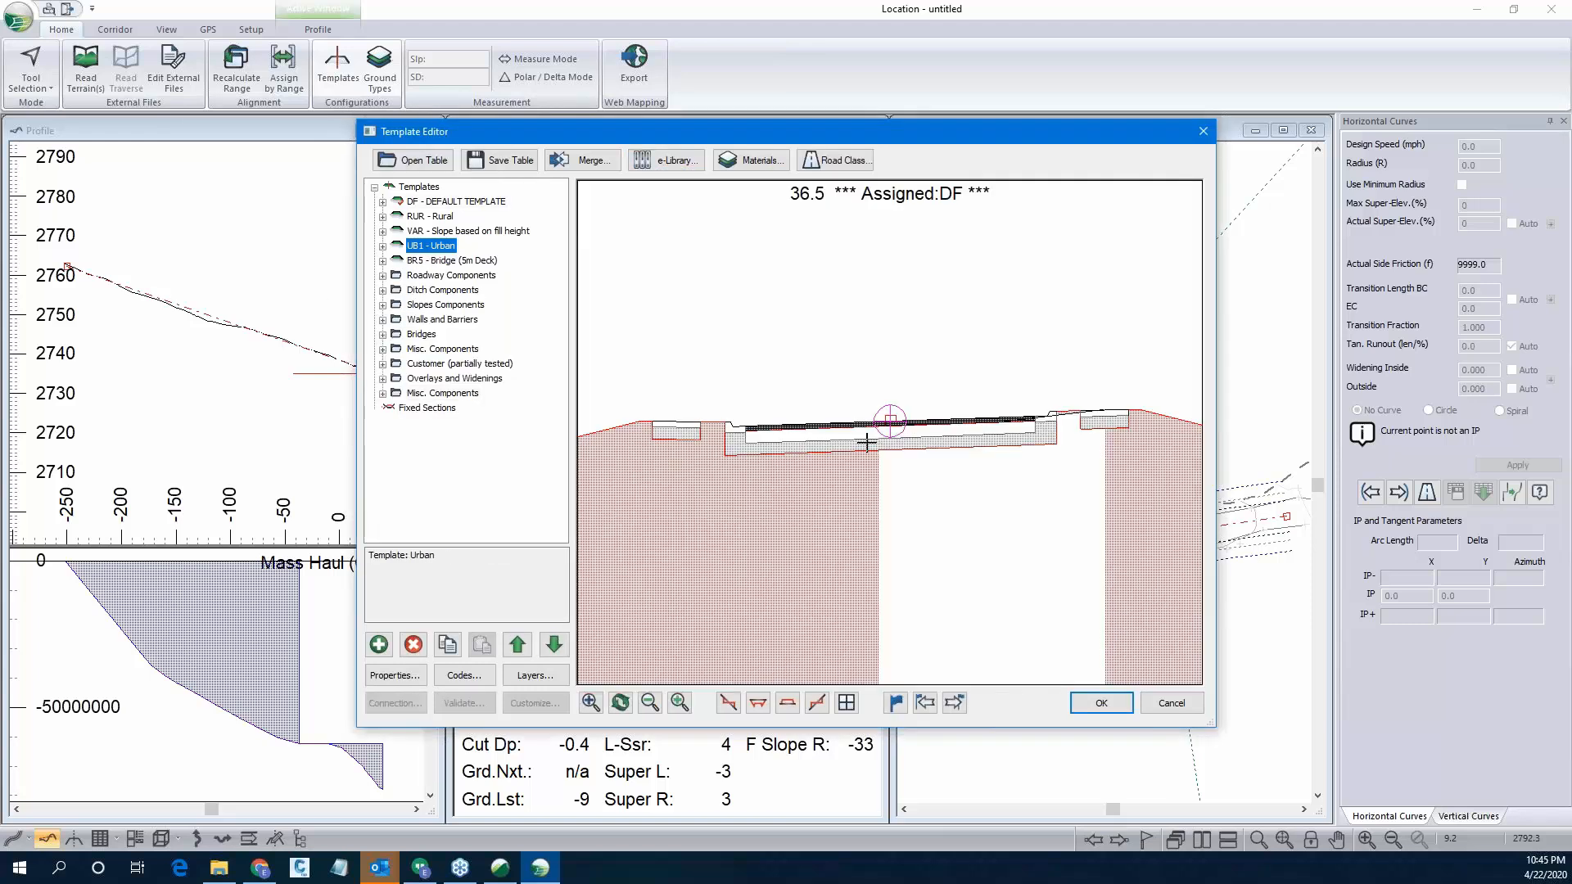
click(424, 200)
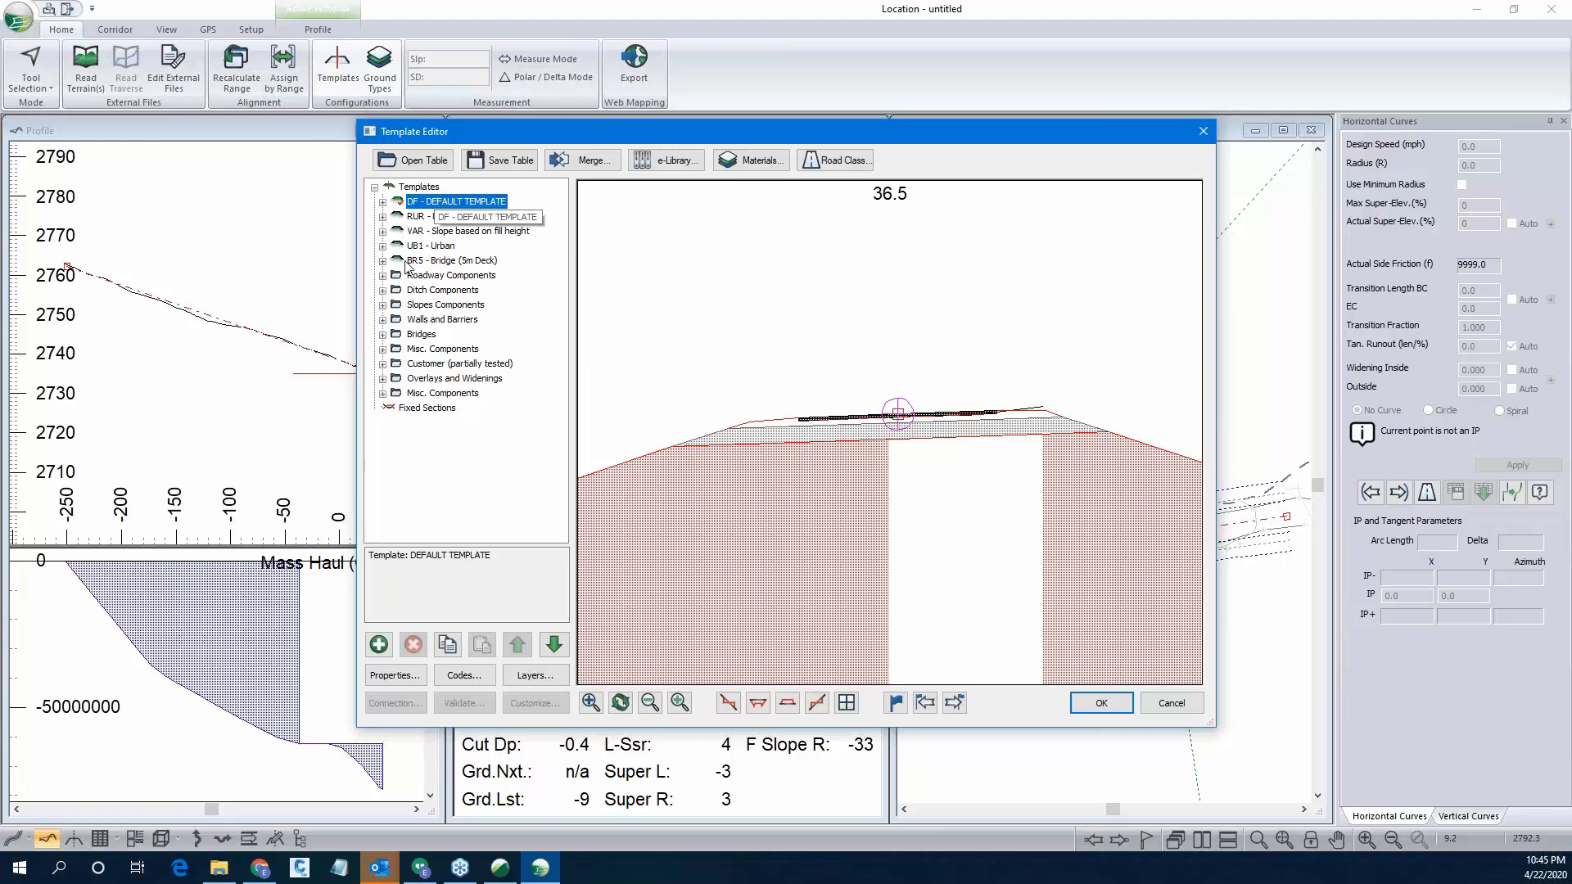
click(382, 203)
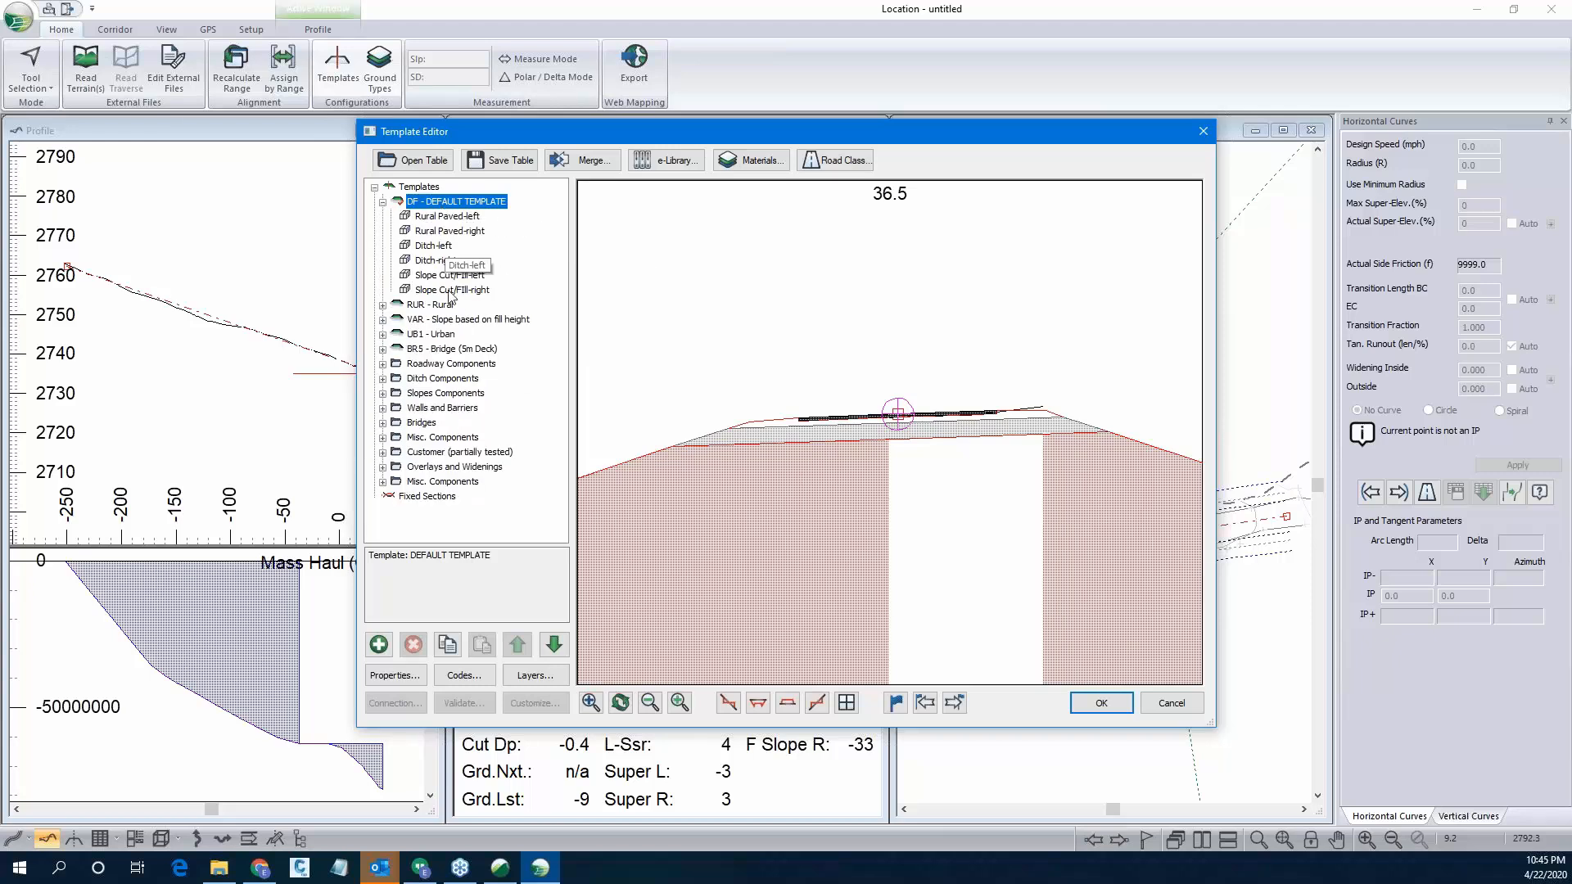
click(382, 201)
Add a new template named WEBR with the description Webinar Rd.
click(412, 188)
right_click(412, 193)
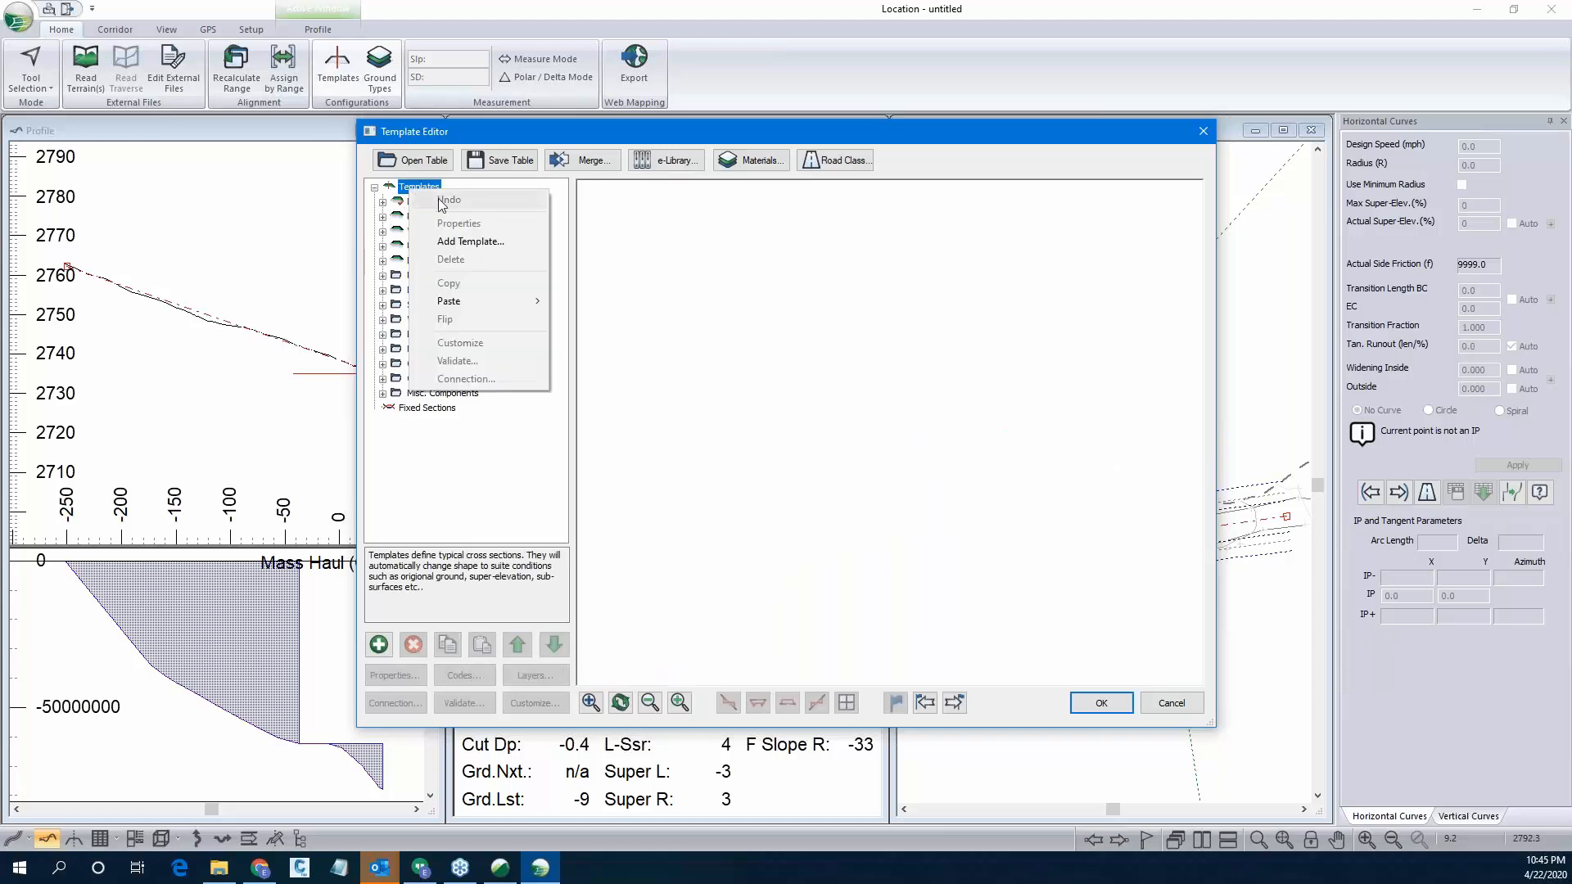
click(467, 241)
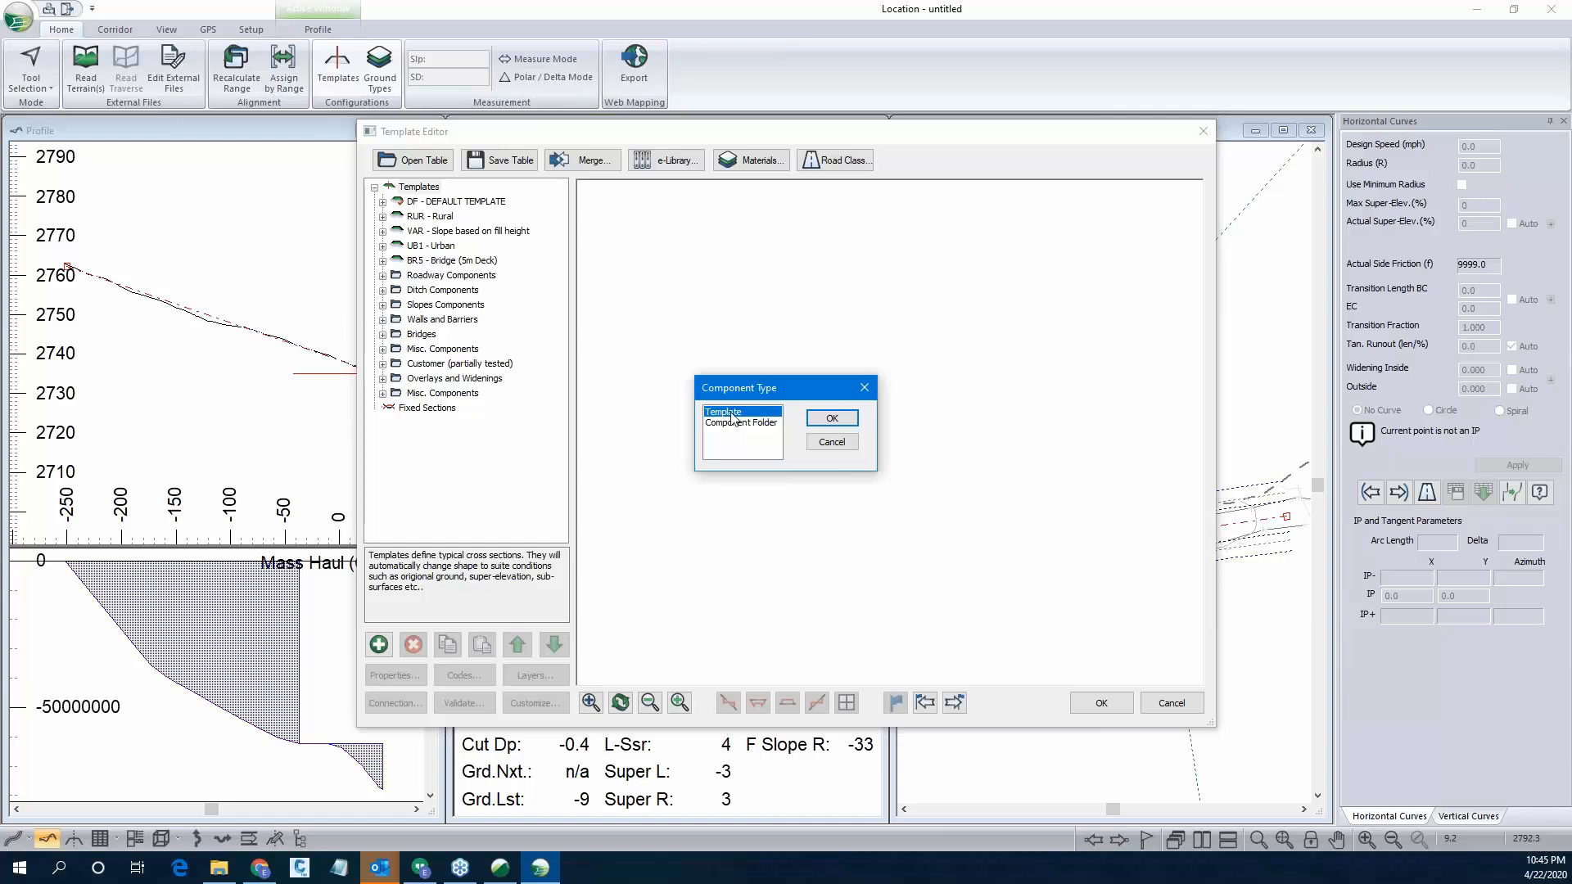
click(826, 422)
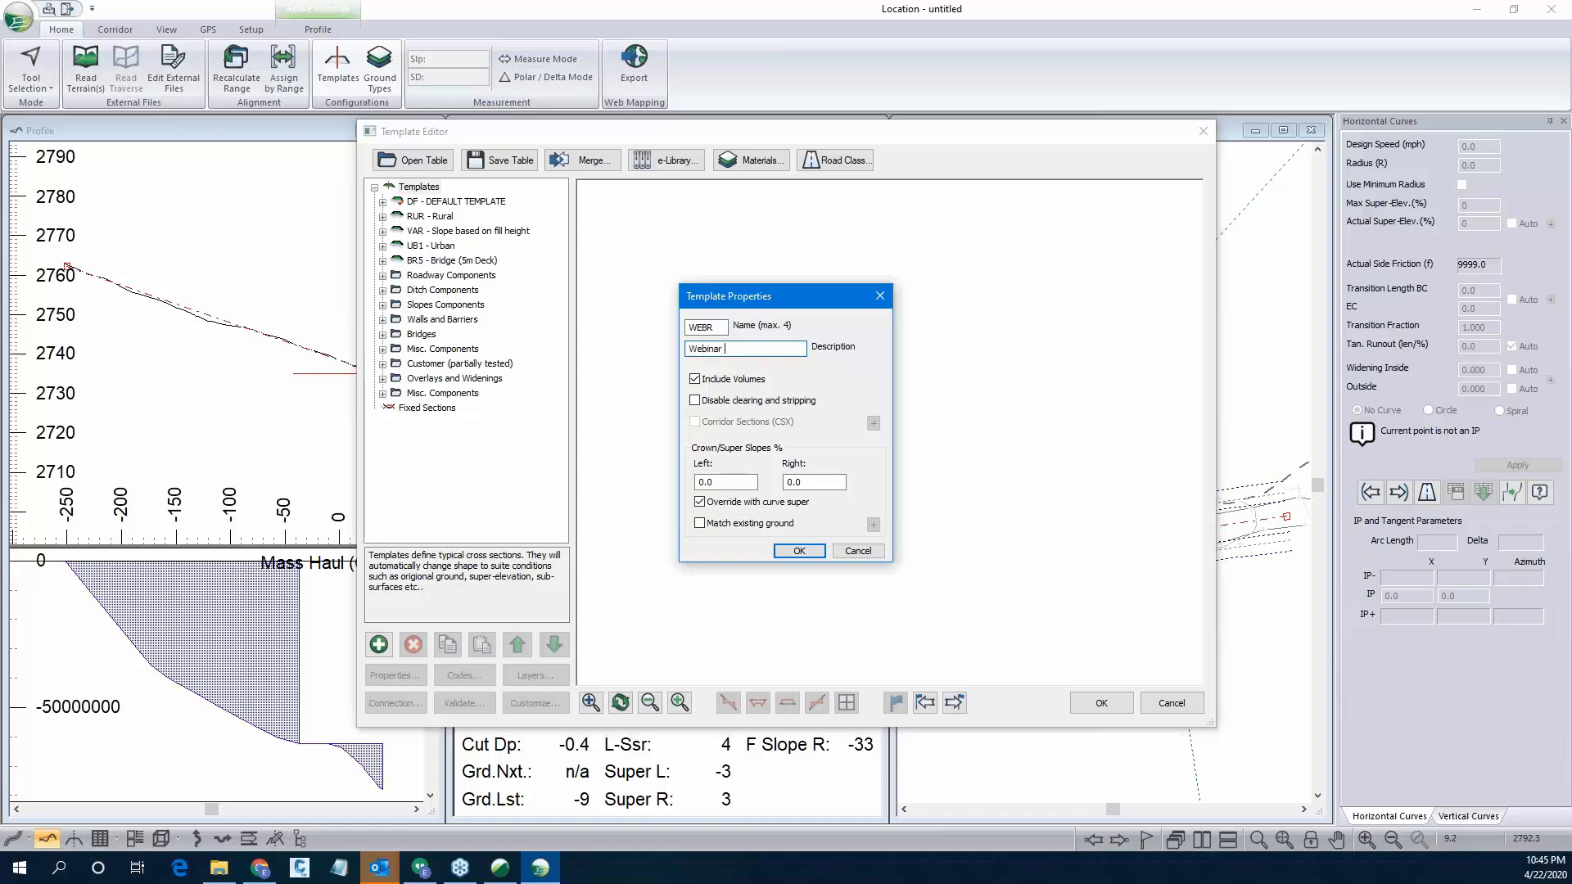
text(Rd)
Set the new template's left crown slope to -2%, give the right crown slope a negative value, and accept the template properties.
drag(732, 481, 685, 480)
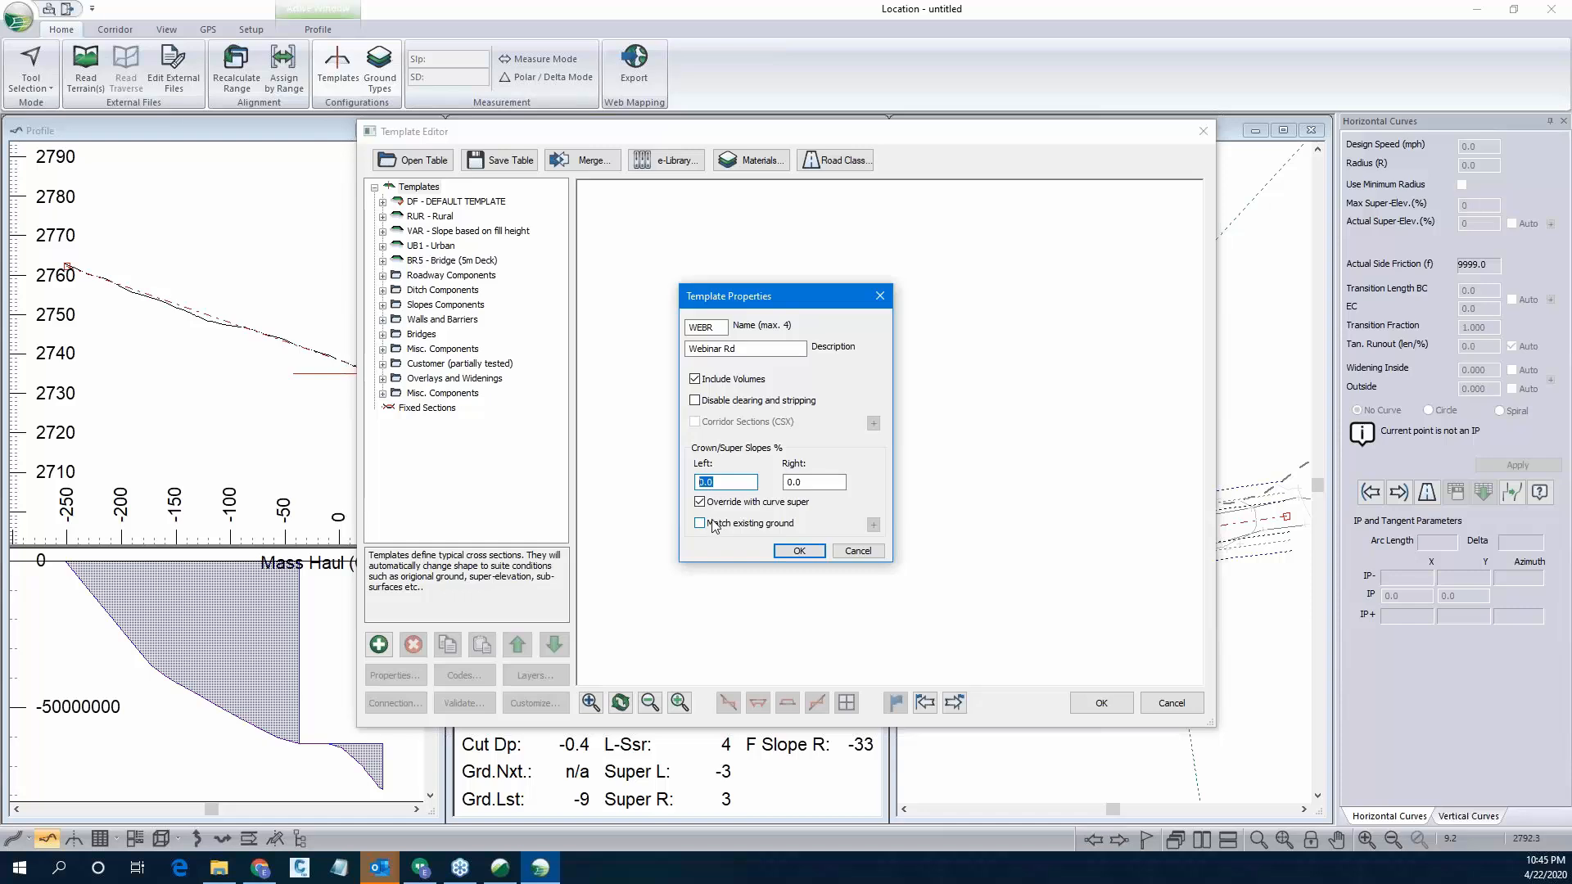
text(-2)
key(Tab)
text(-)
click(798, 551)
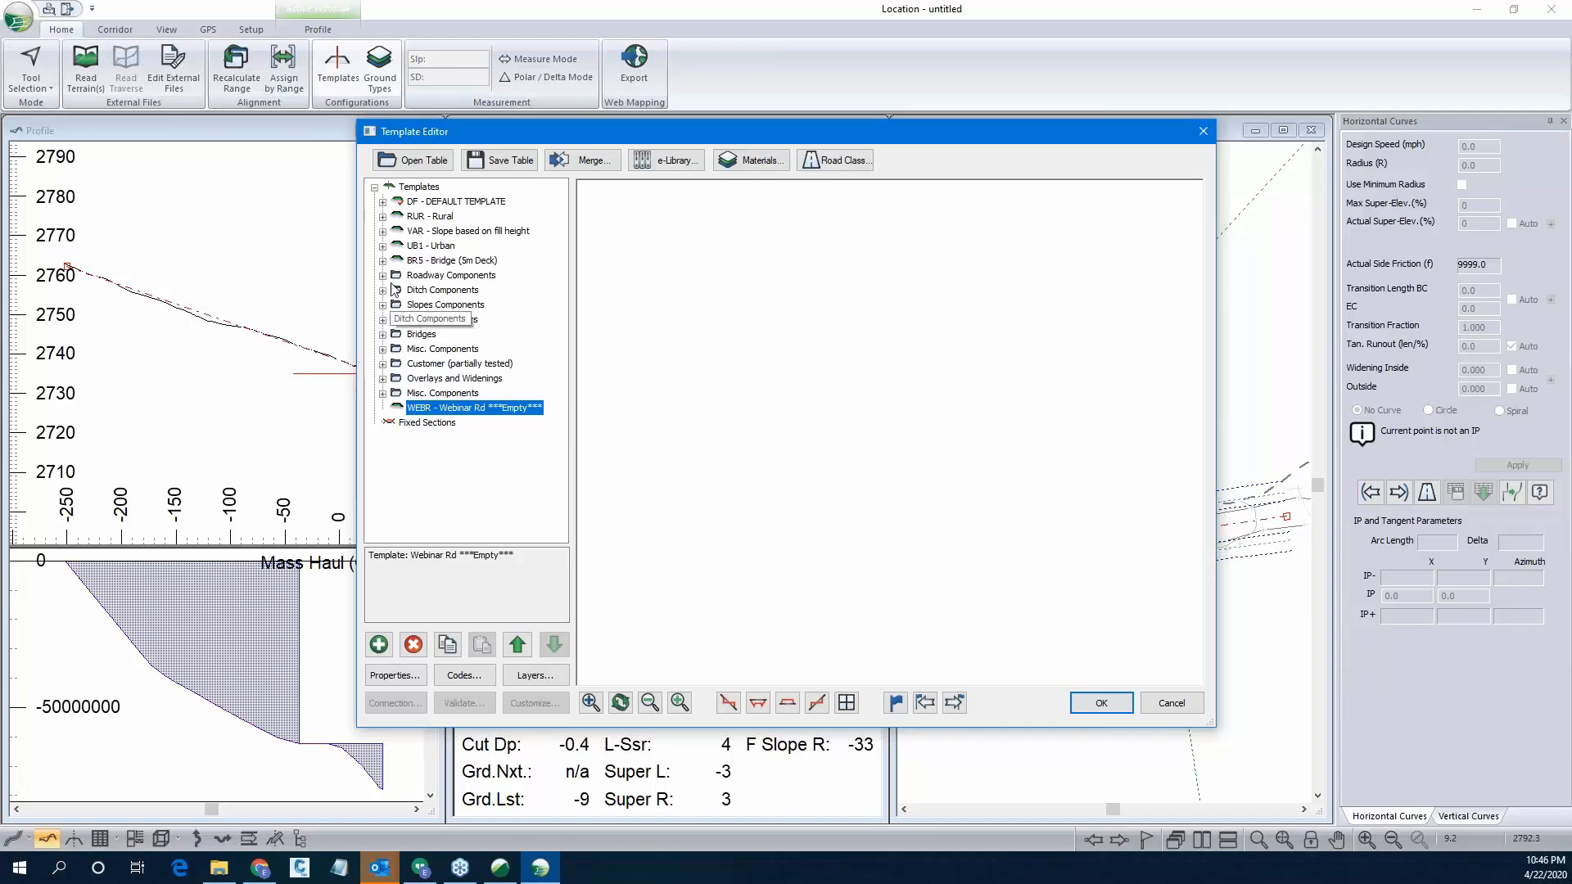
Check the existing Roadway Components, then retrieve the FF1 Roadway Components folder from the e-Library, overwriting the existing one.
click(382, 276)
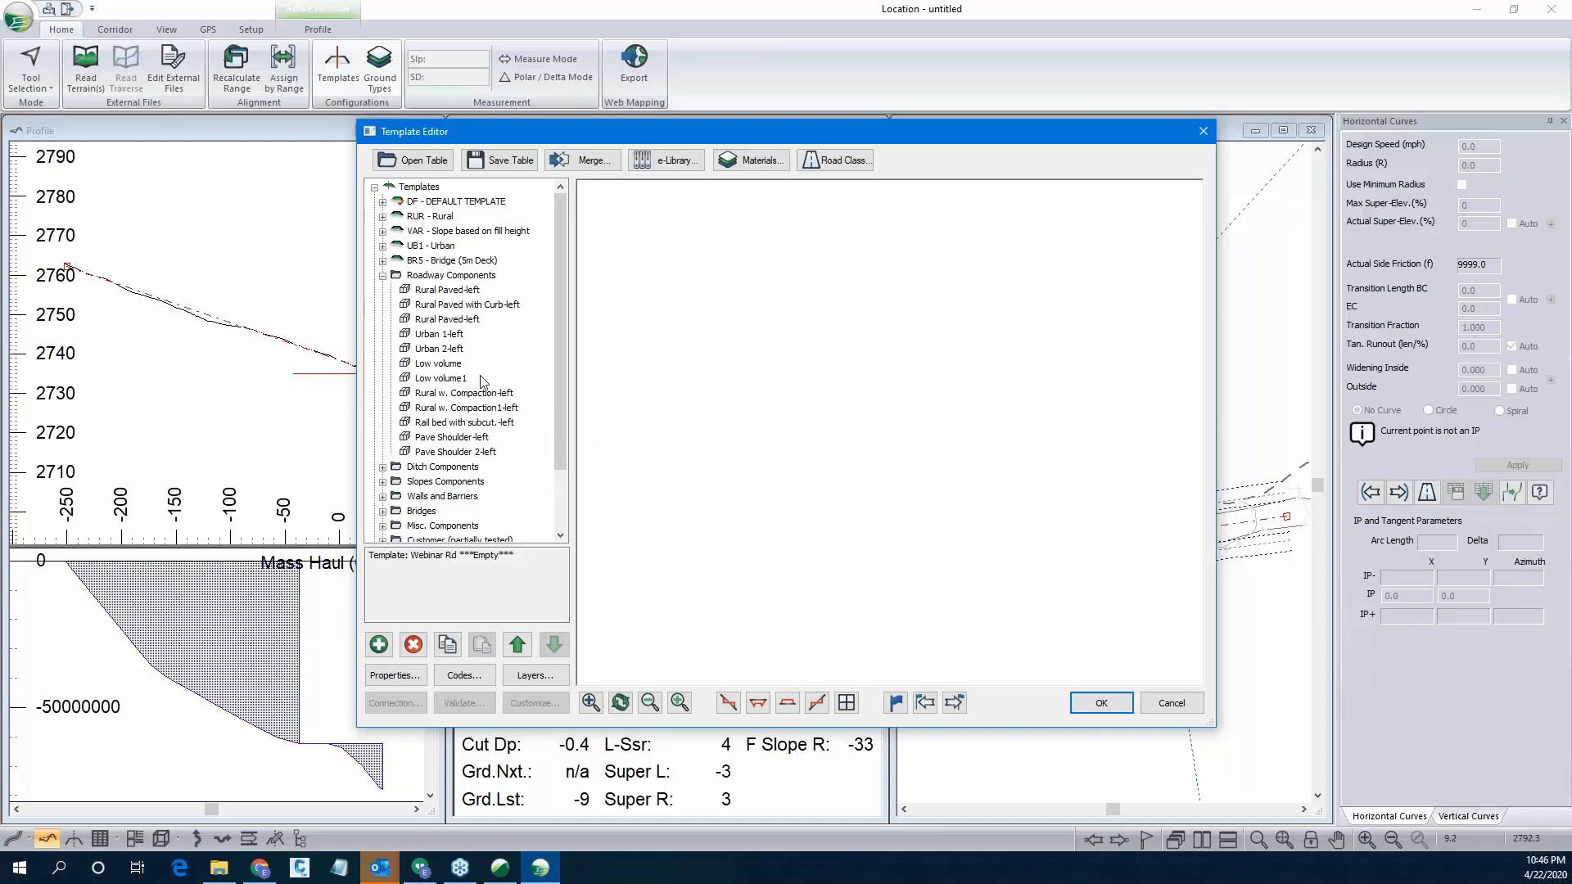
scroll(483, 381, down, 1)
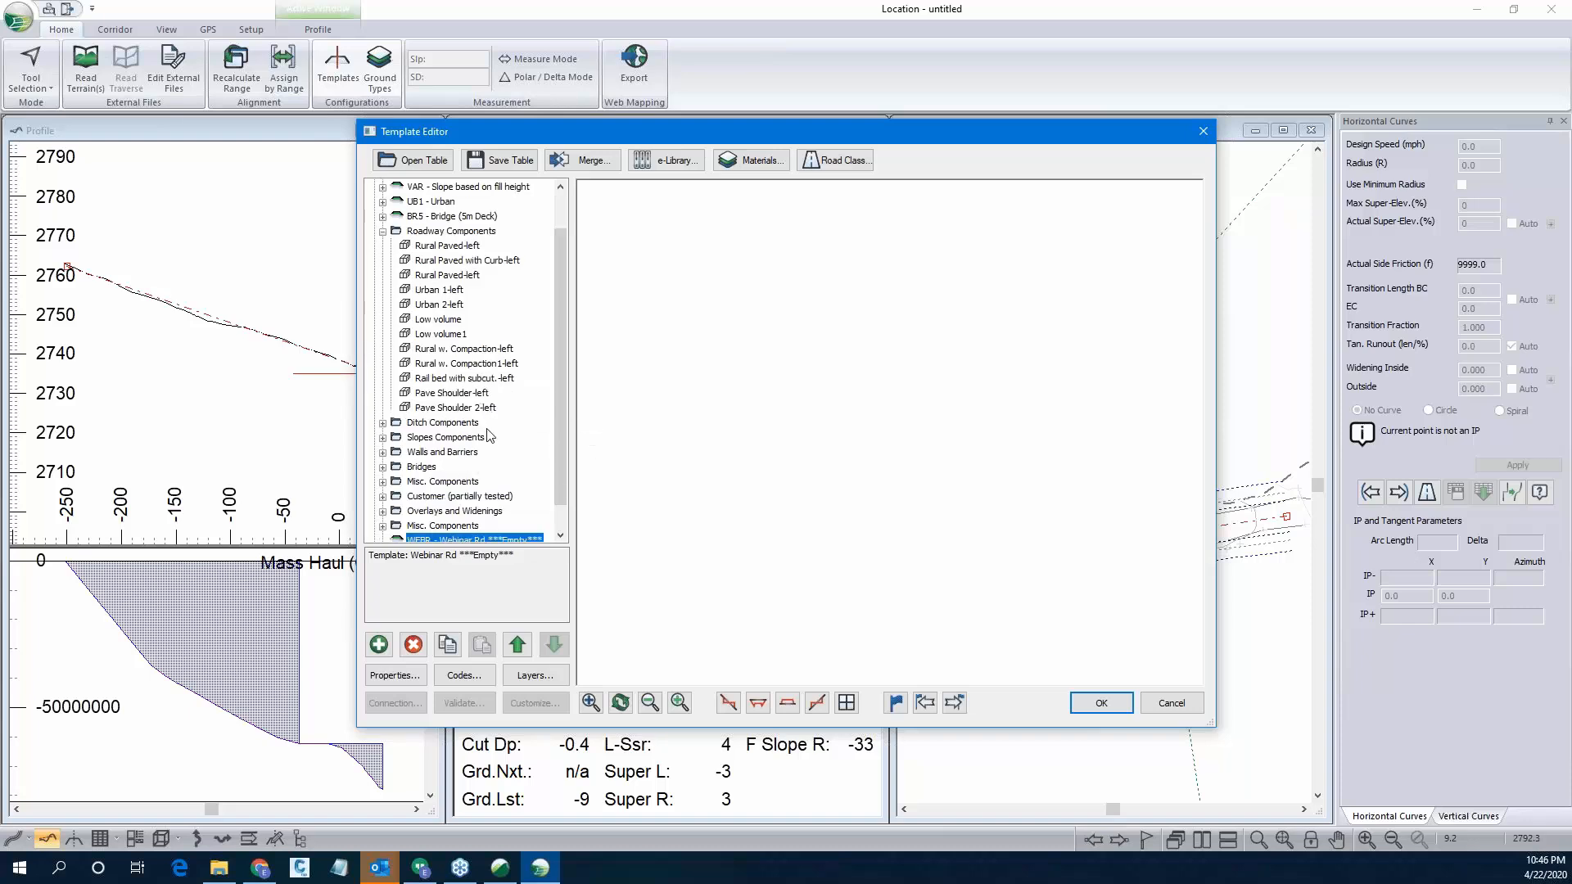
click(664, 161)
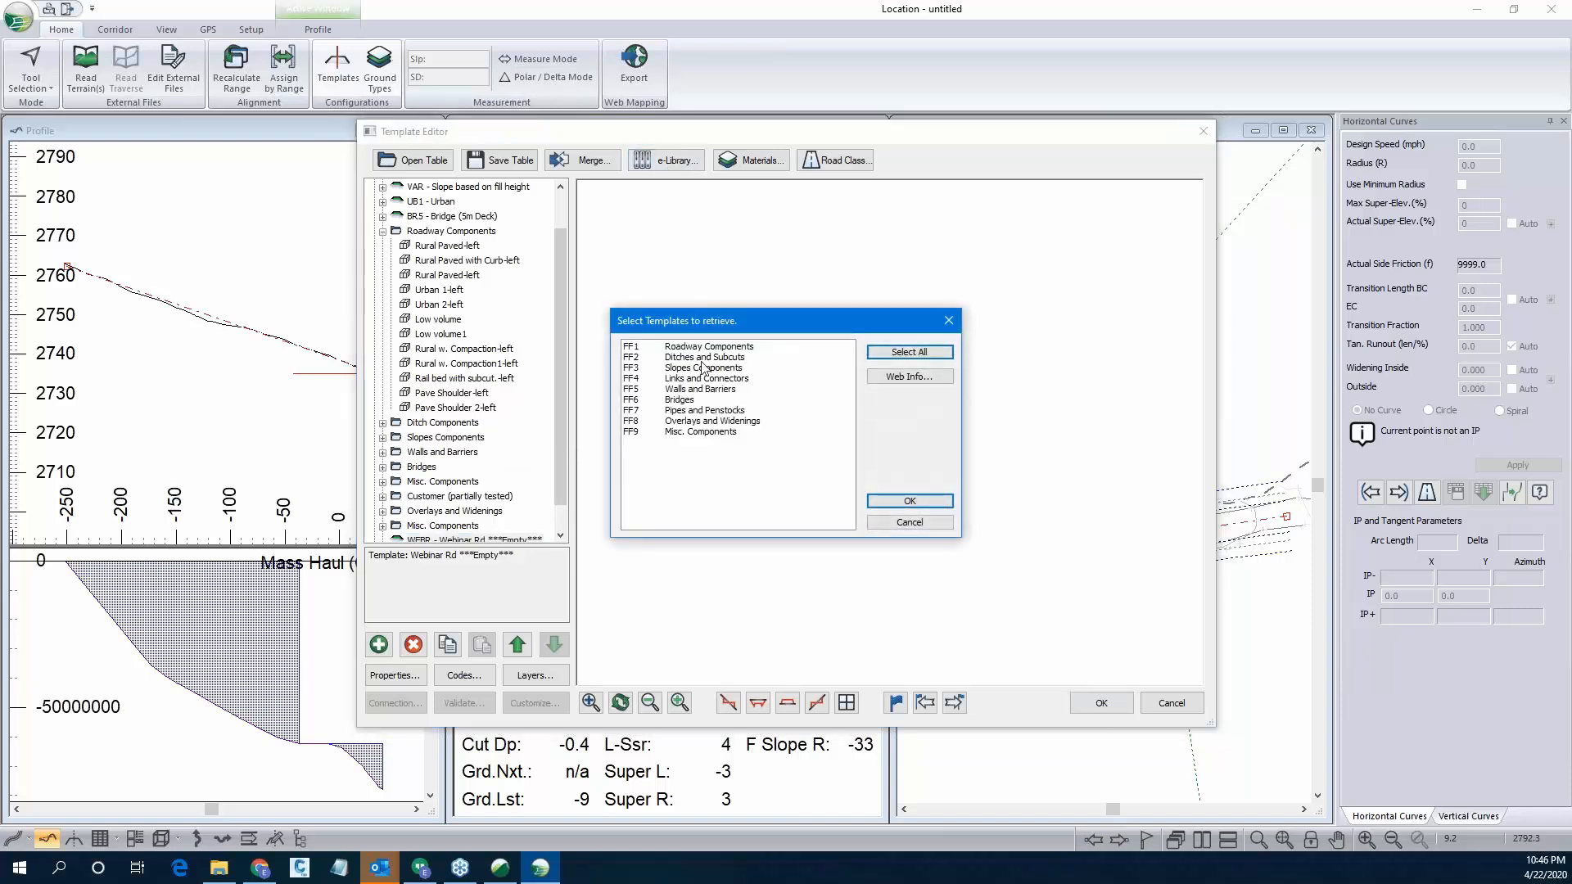
double_click(706, 347)
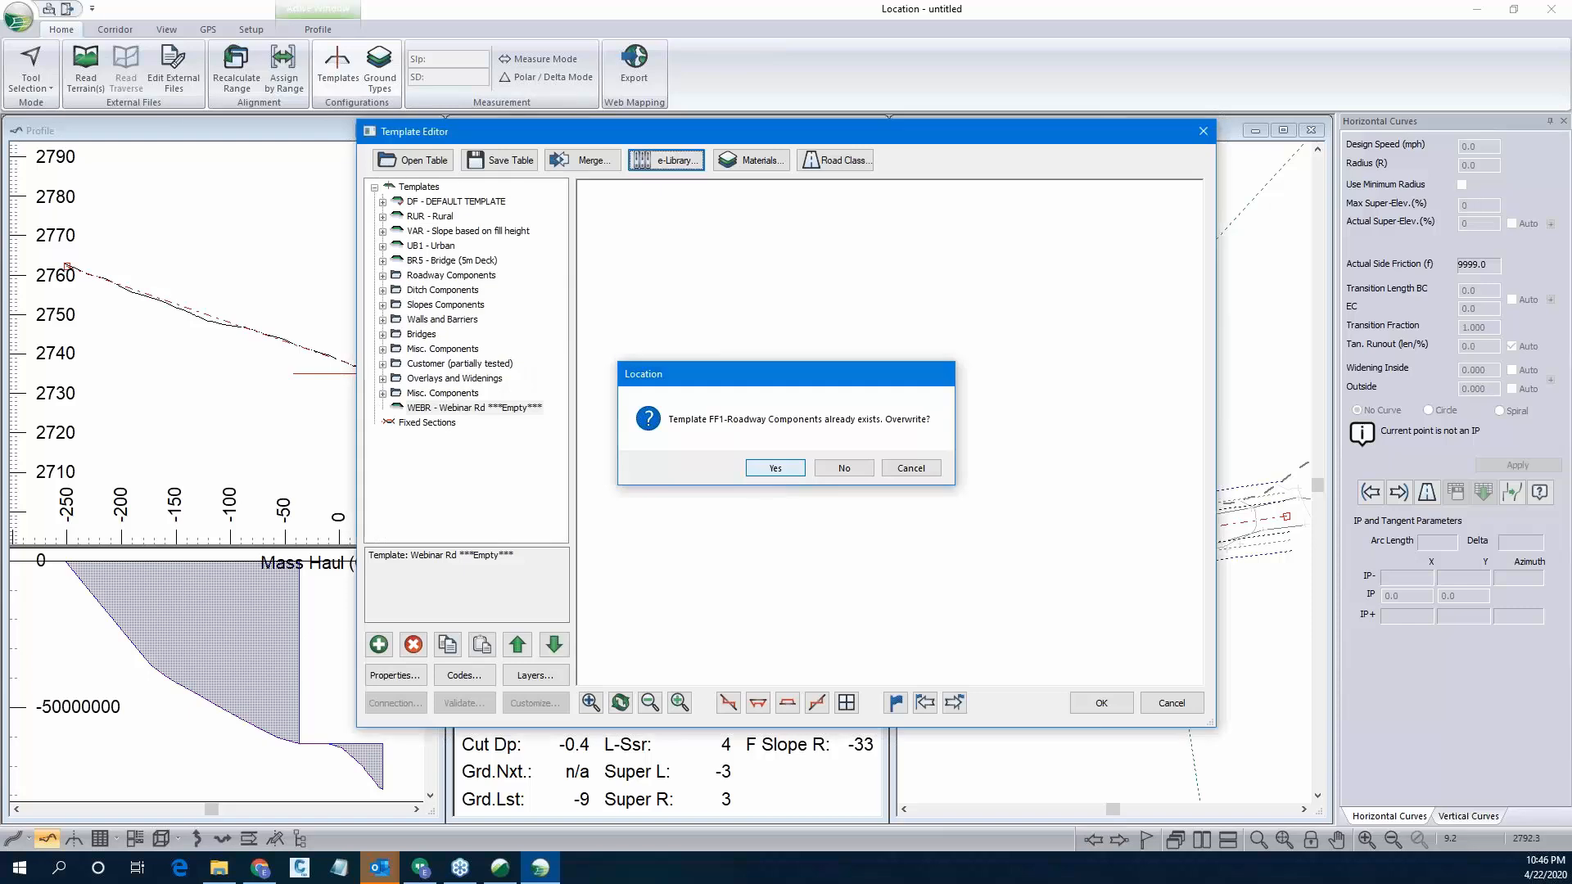
key(Return)
Copy the Rural IX - Explicit widths-left roadway component and paste it as new into the WEBR - Webinar Rd template.
click(383, 277)
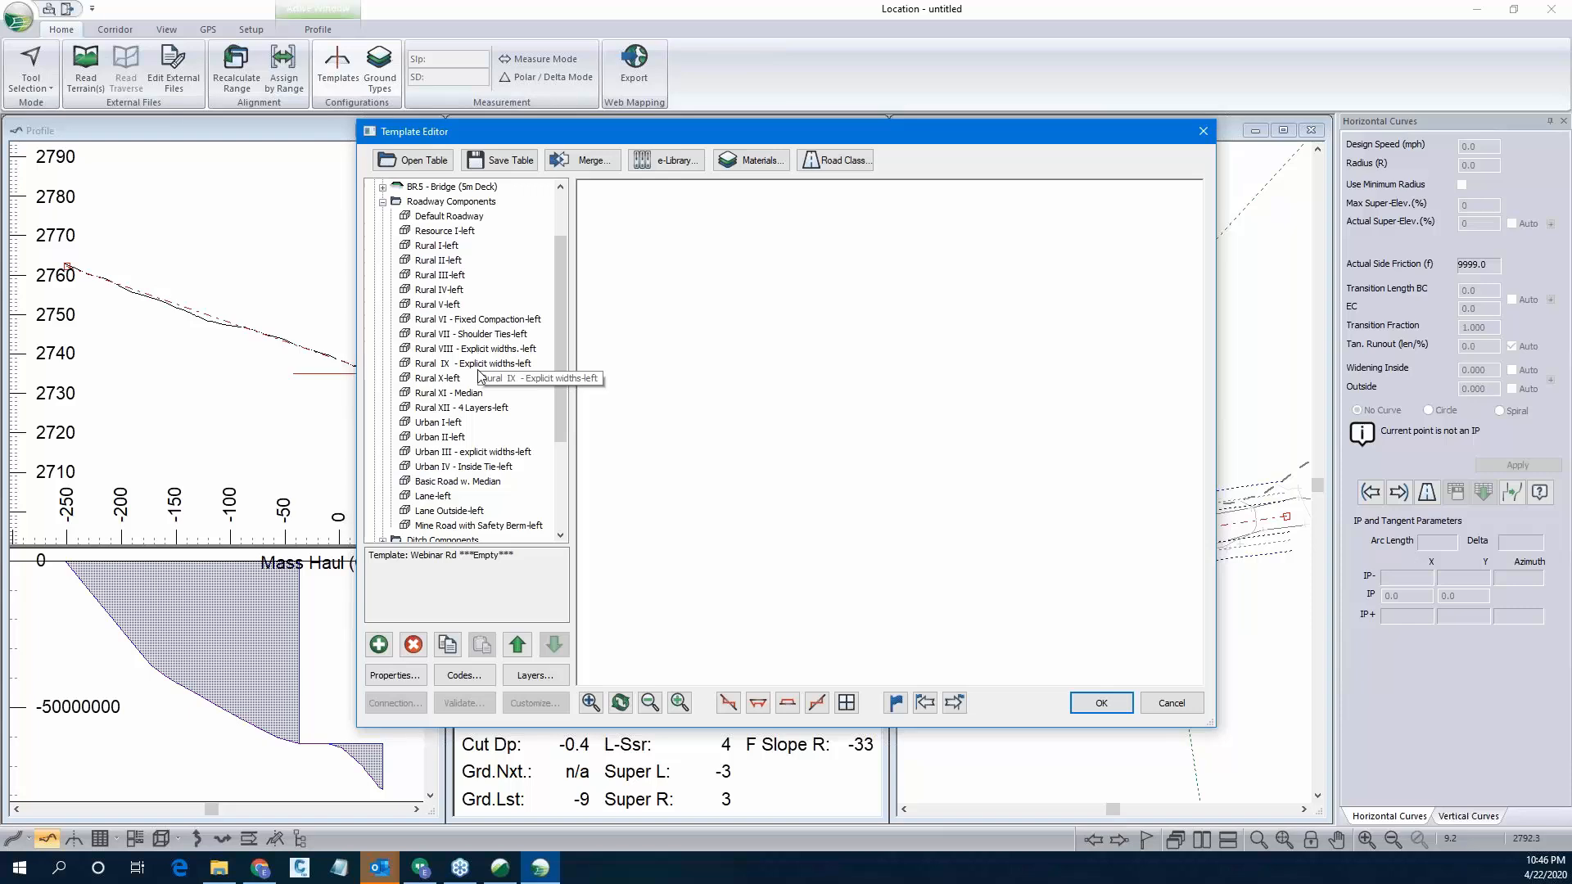
click(480, 366)
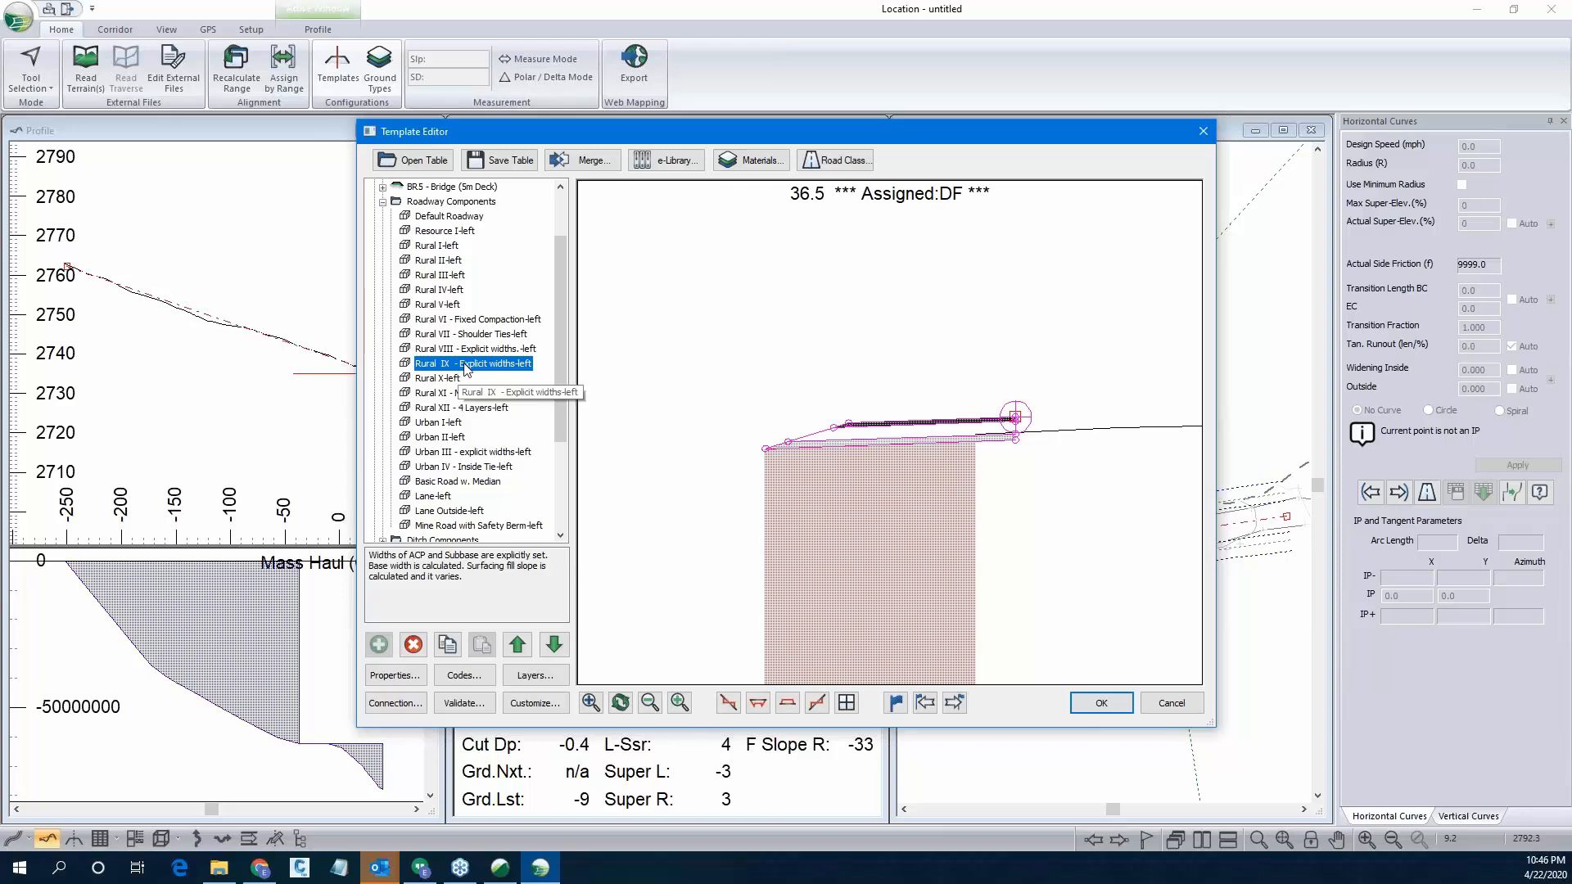
right_click(464, 365)
click(504, 462)
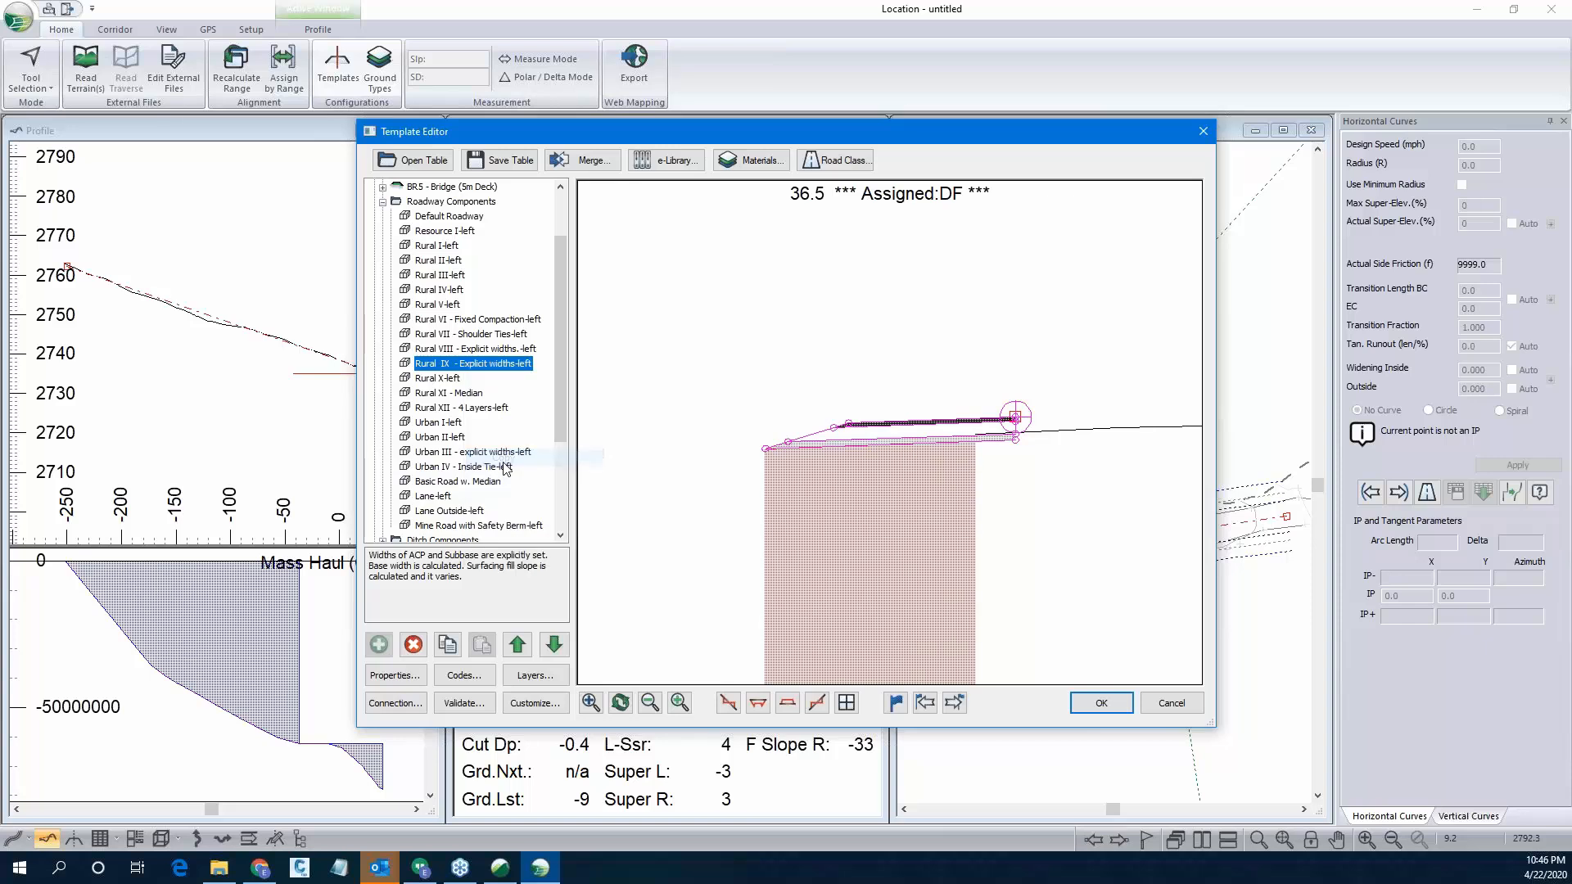
scroll(562, 374, down, 3)
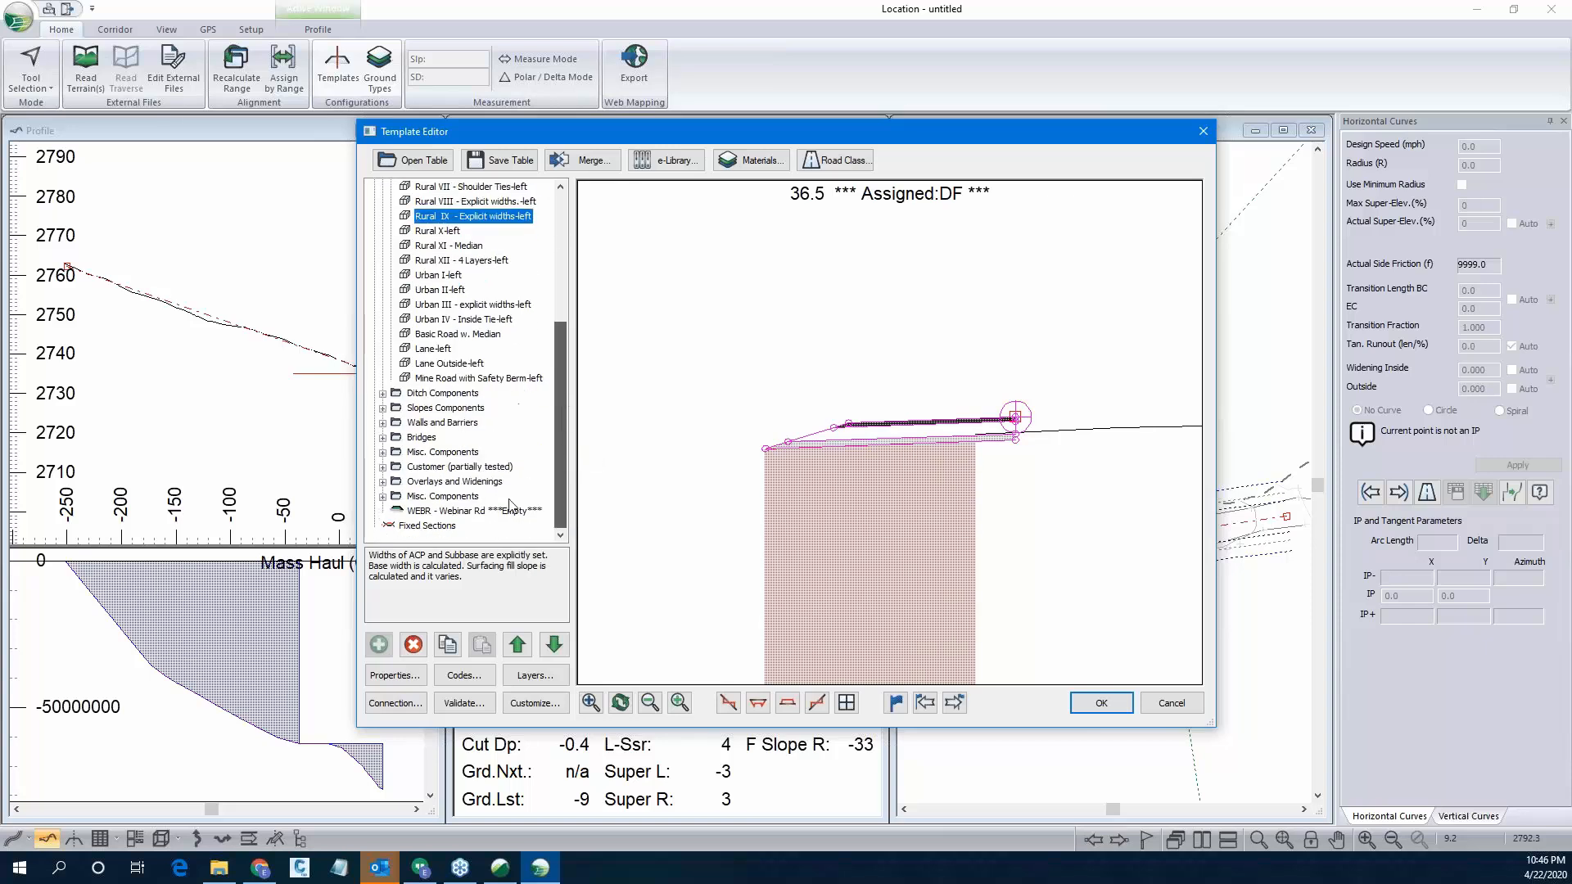
click(428, 511)
right_click(432, 512)
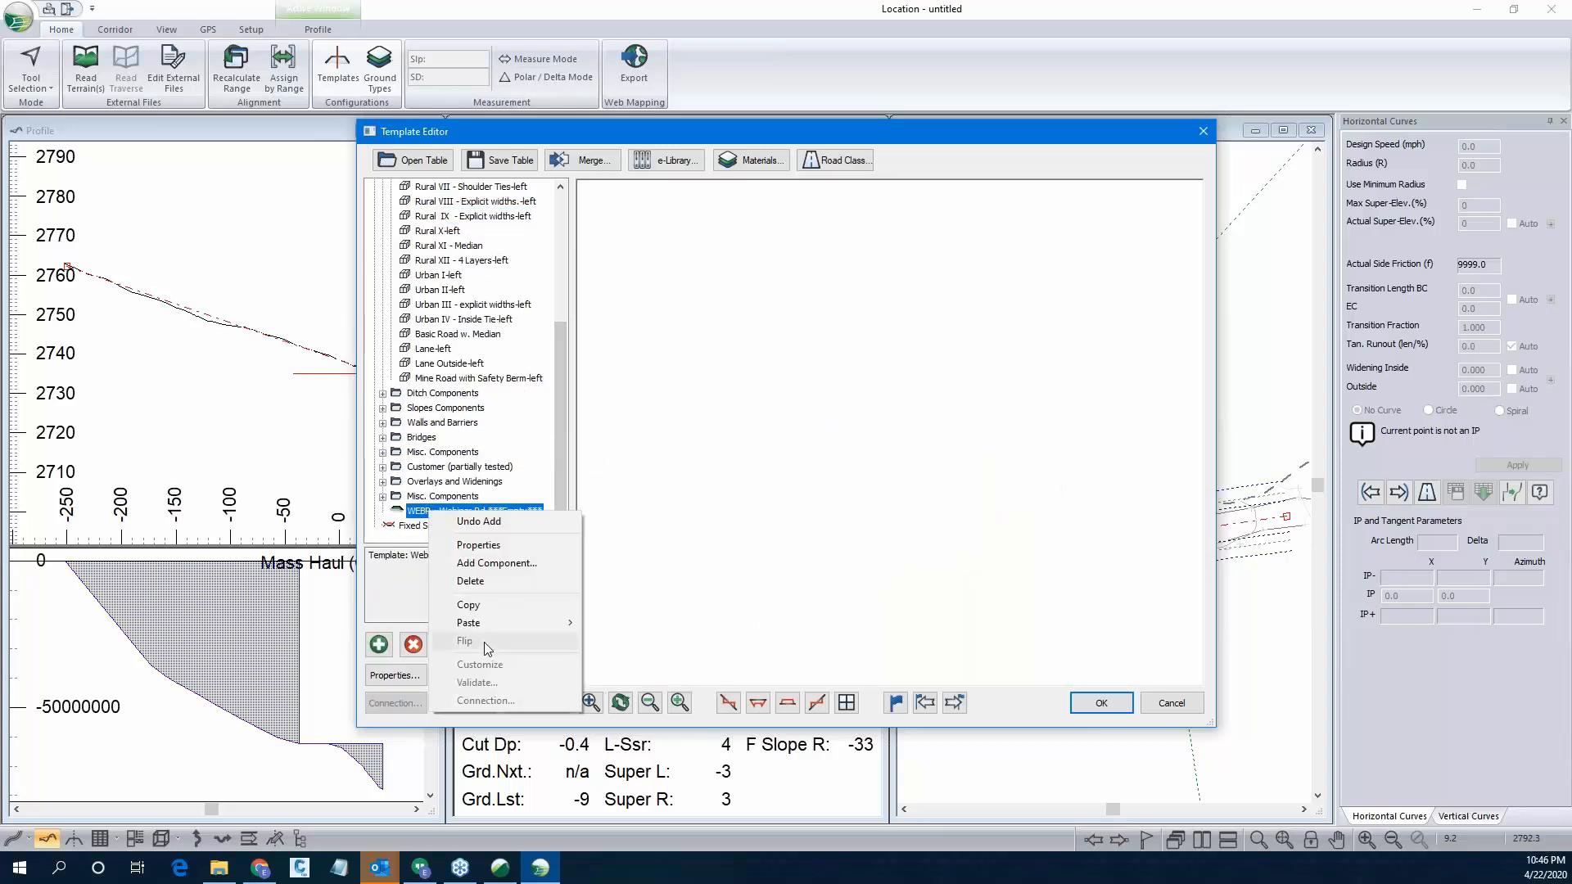
mouse_move(486, 624)
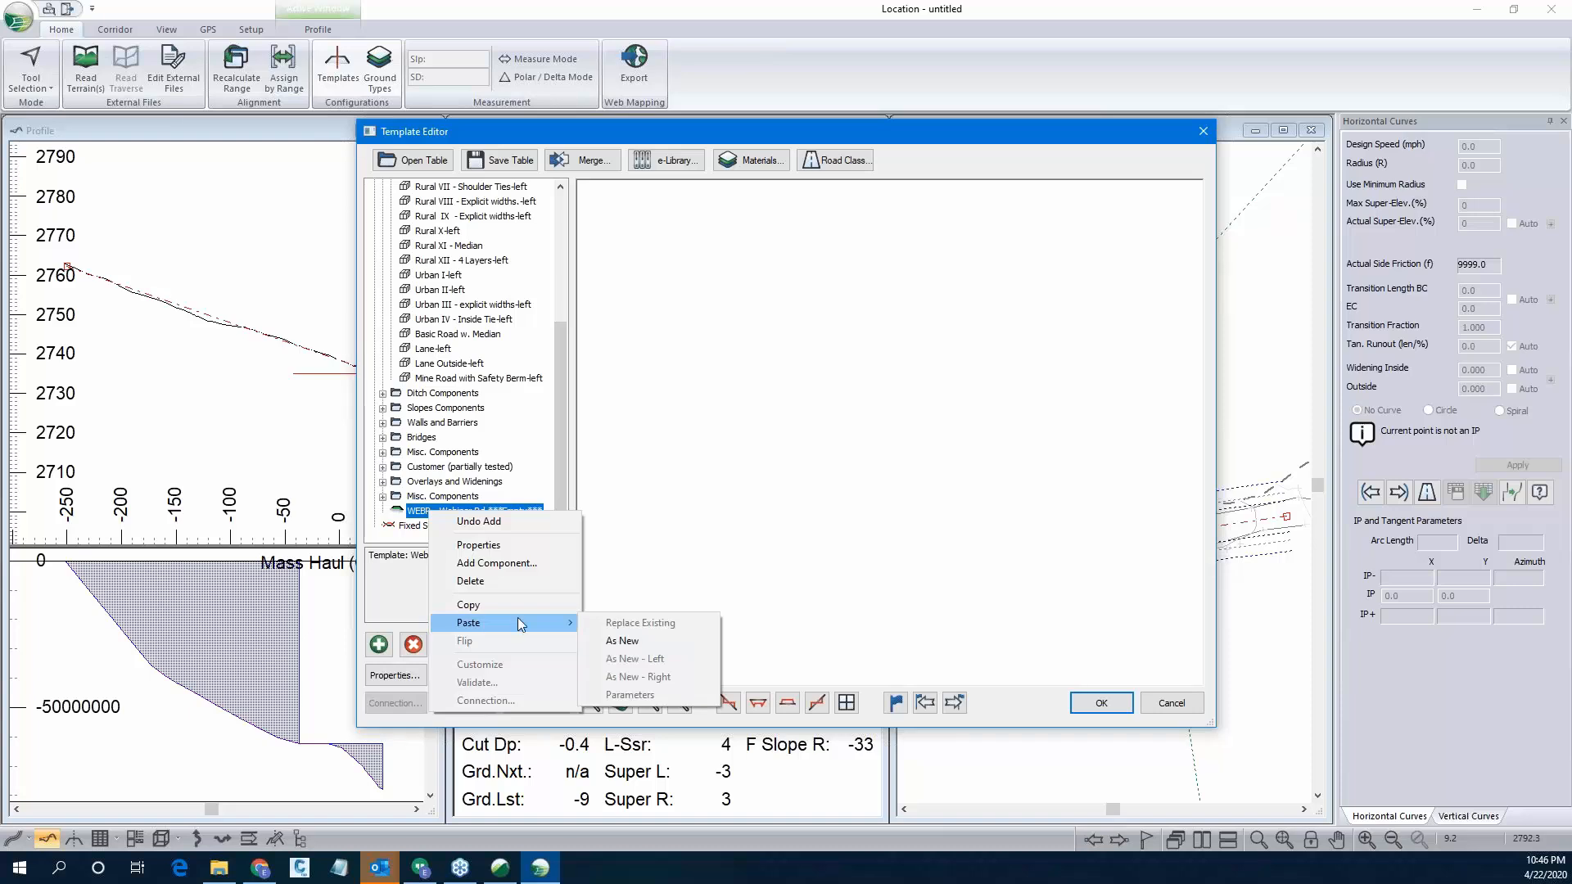
click(623, 641)
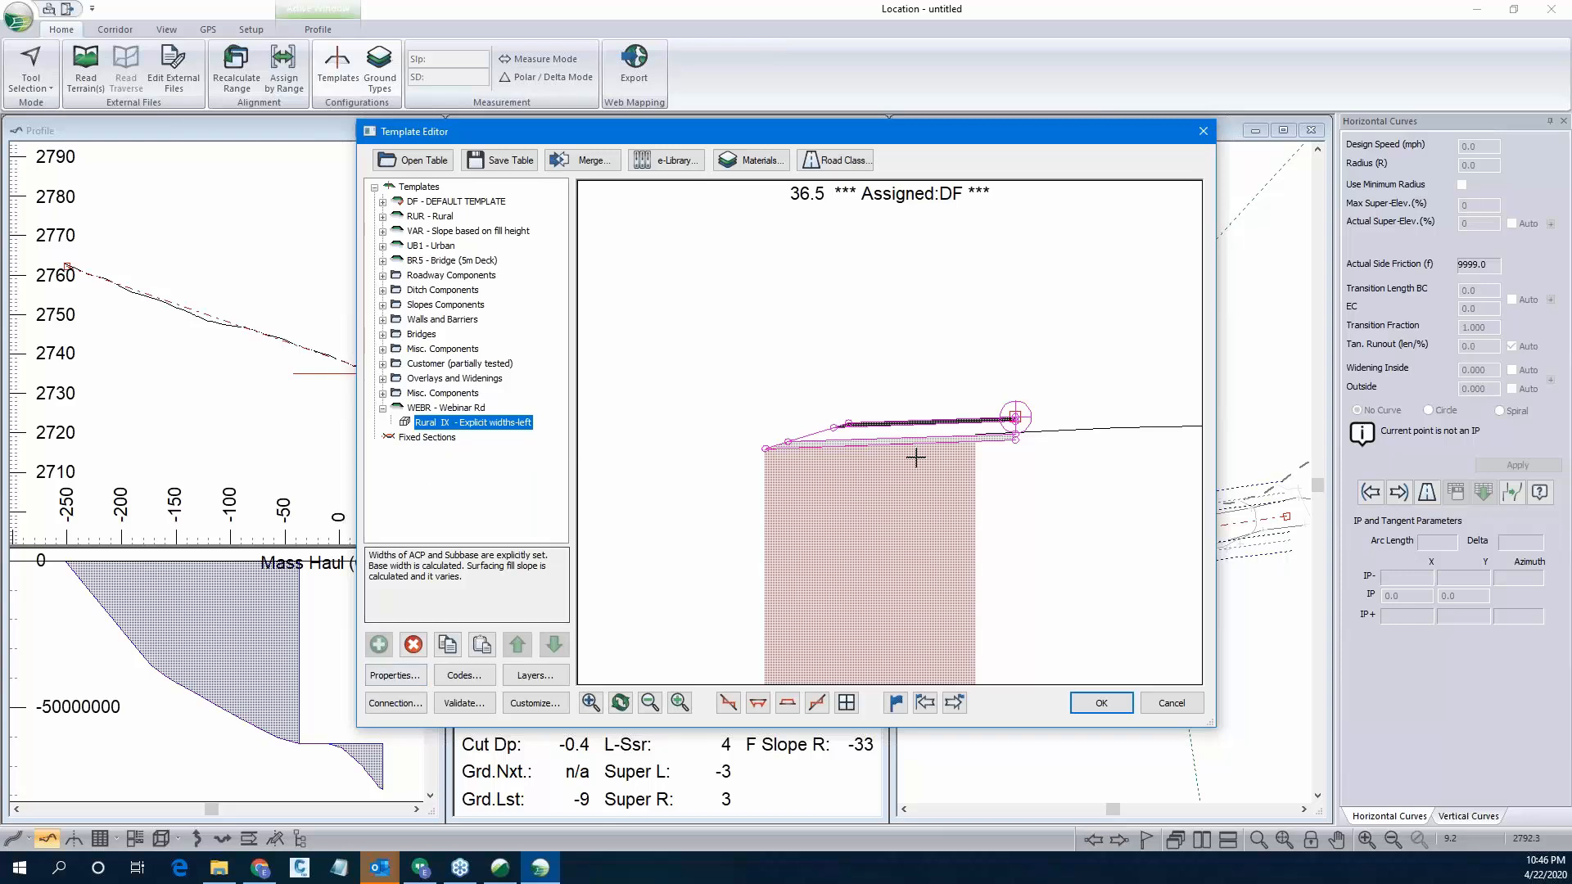
Set the Rural IX left component's AcpWidth to 10 ft and its SGWidth to 13 ft.
click(396, 676)
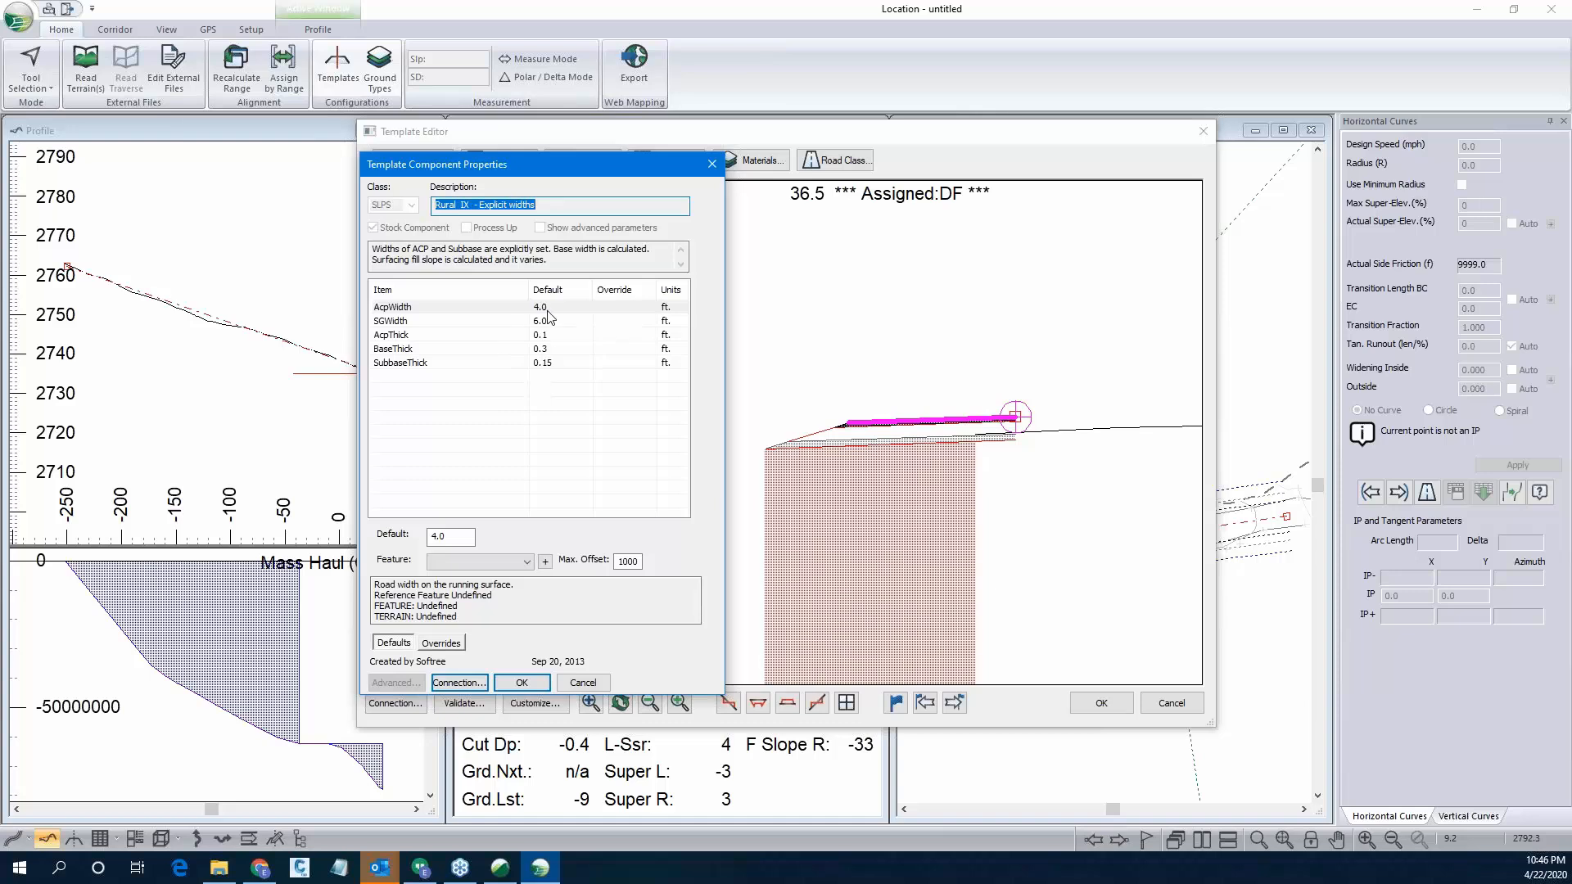
click(548, 311)
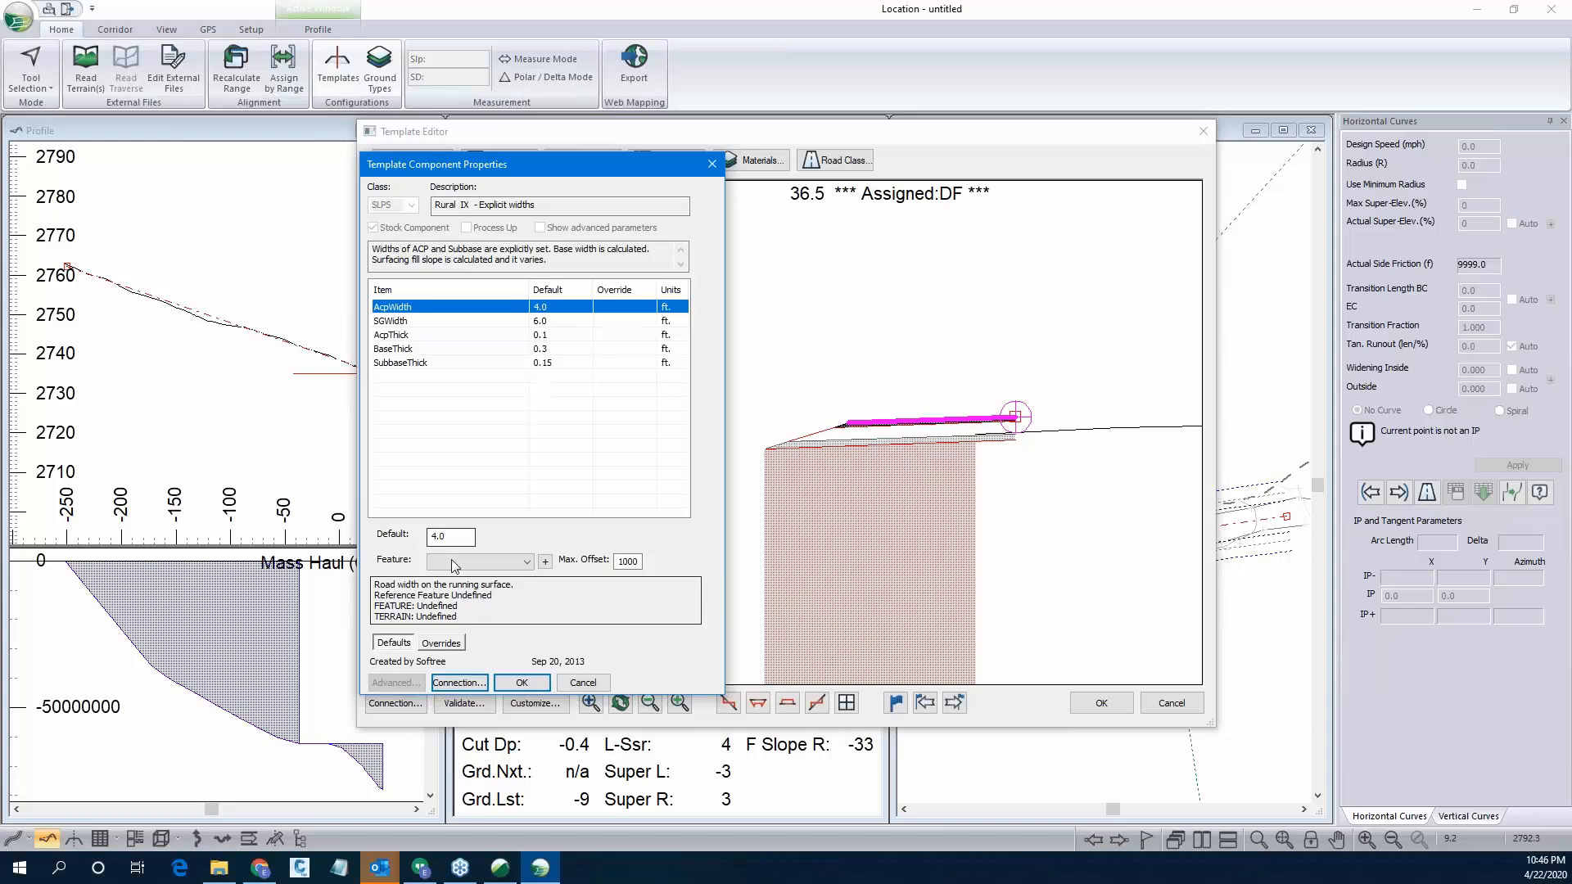
drag(459, 536, 414, 535)
text(10)
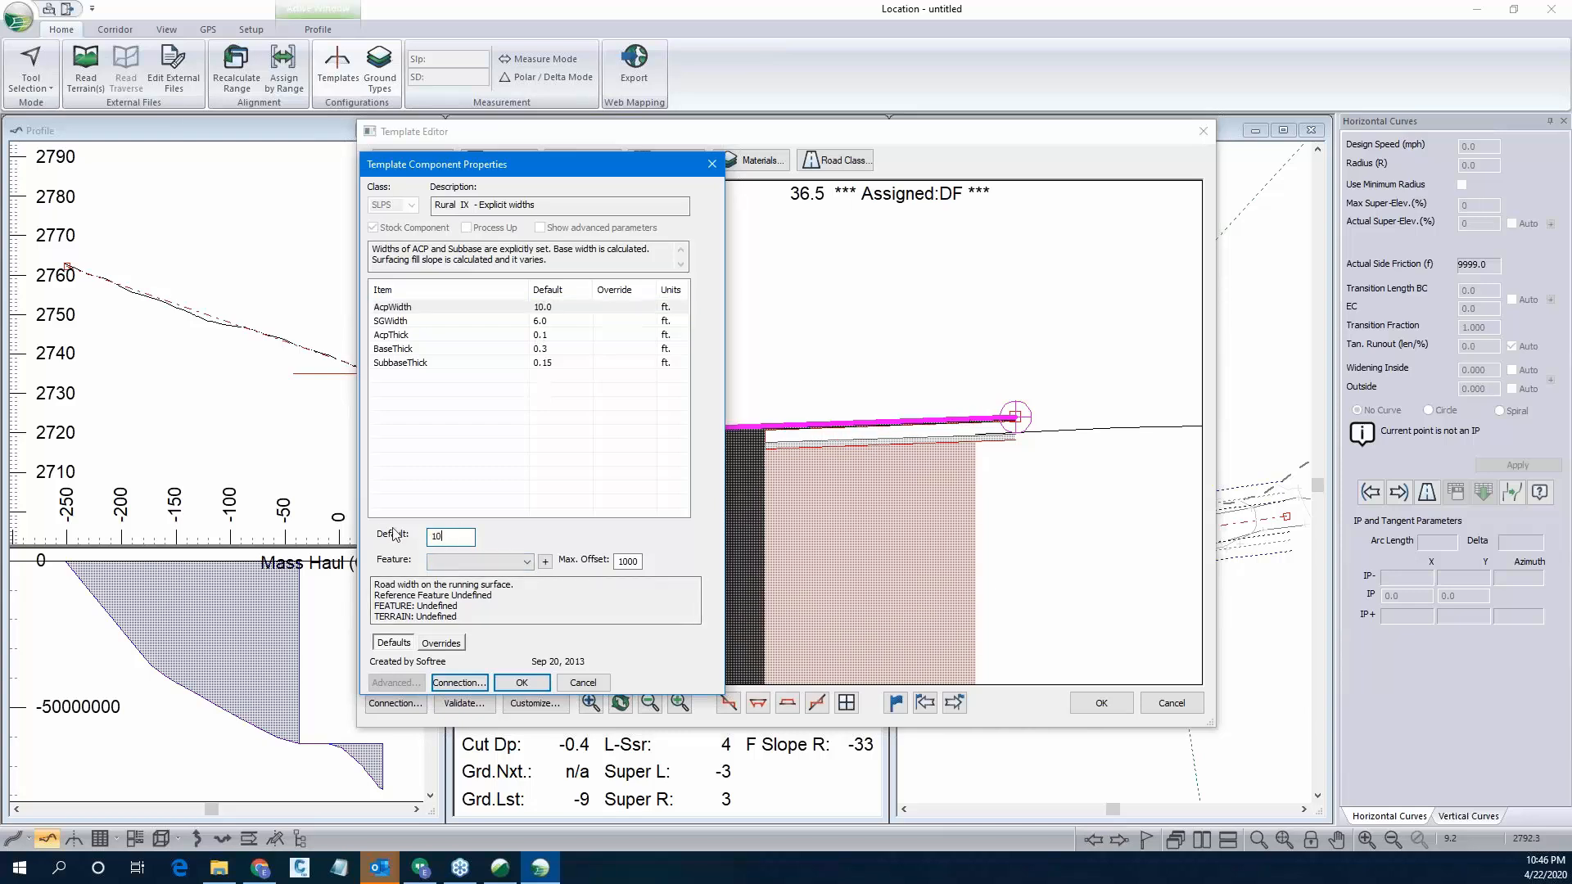
click(550, 326)
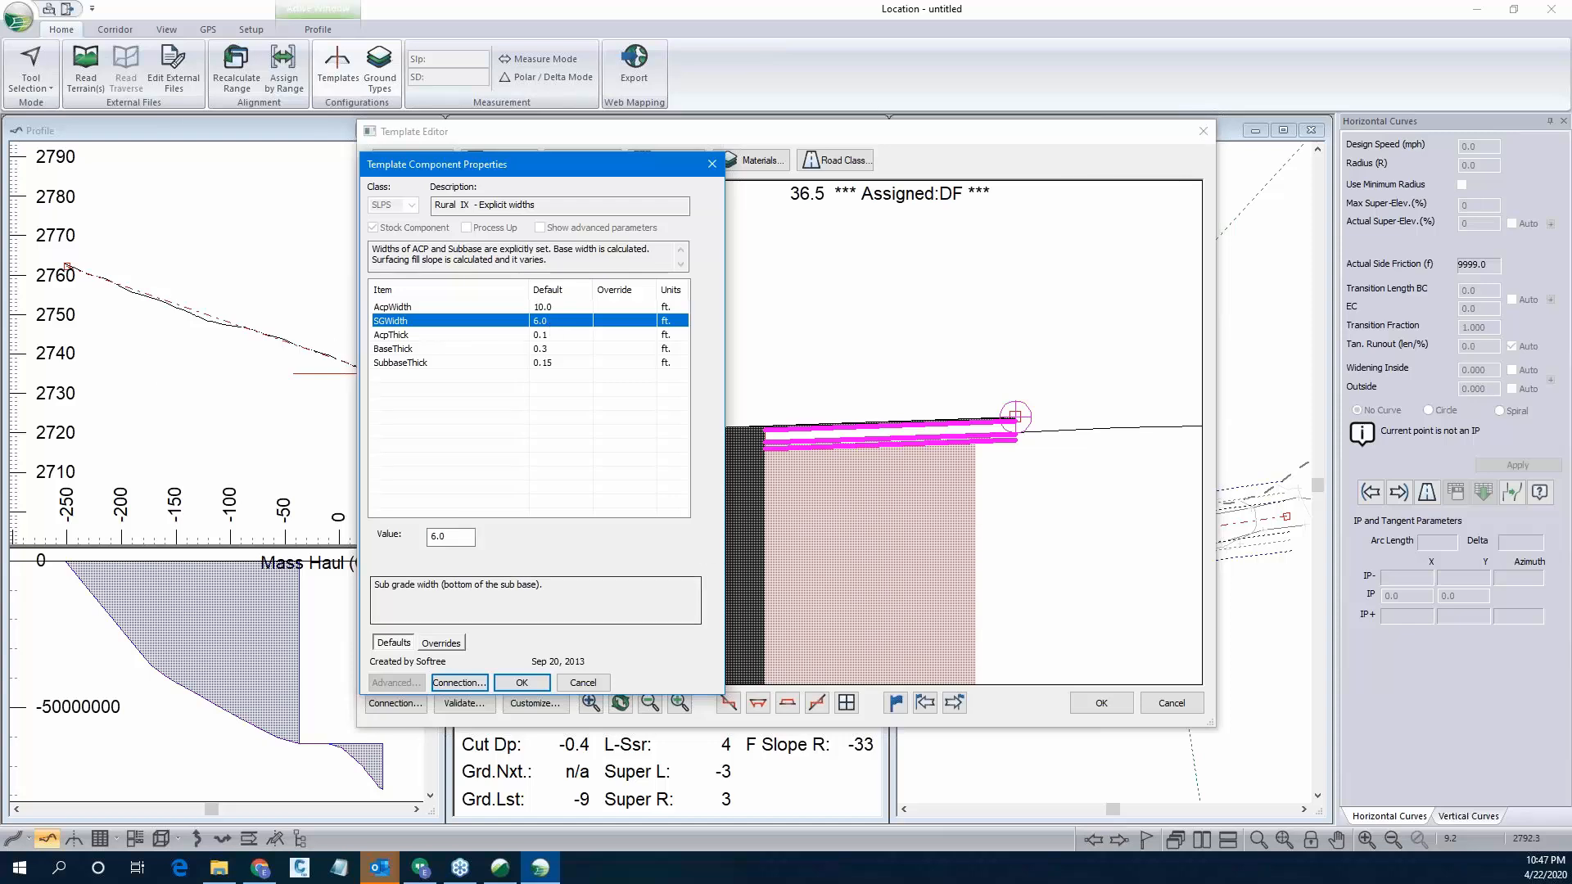
drag(465, 537, 395, 543)
text(13)
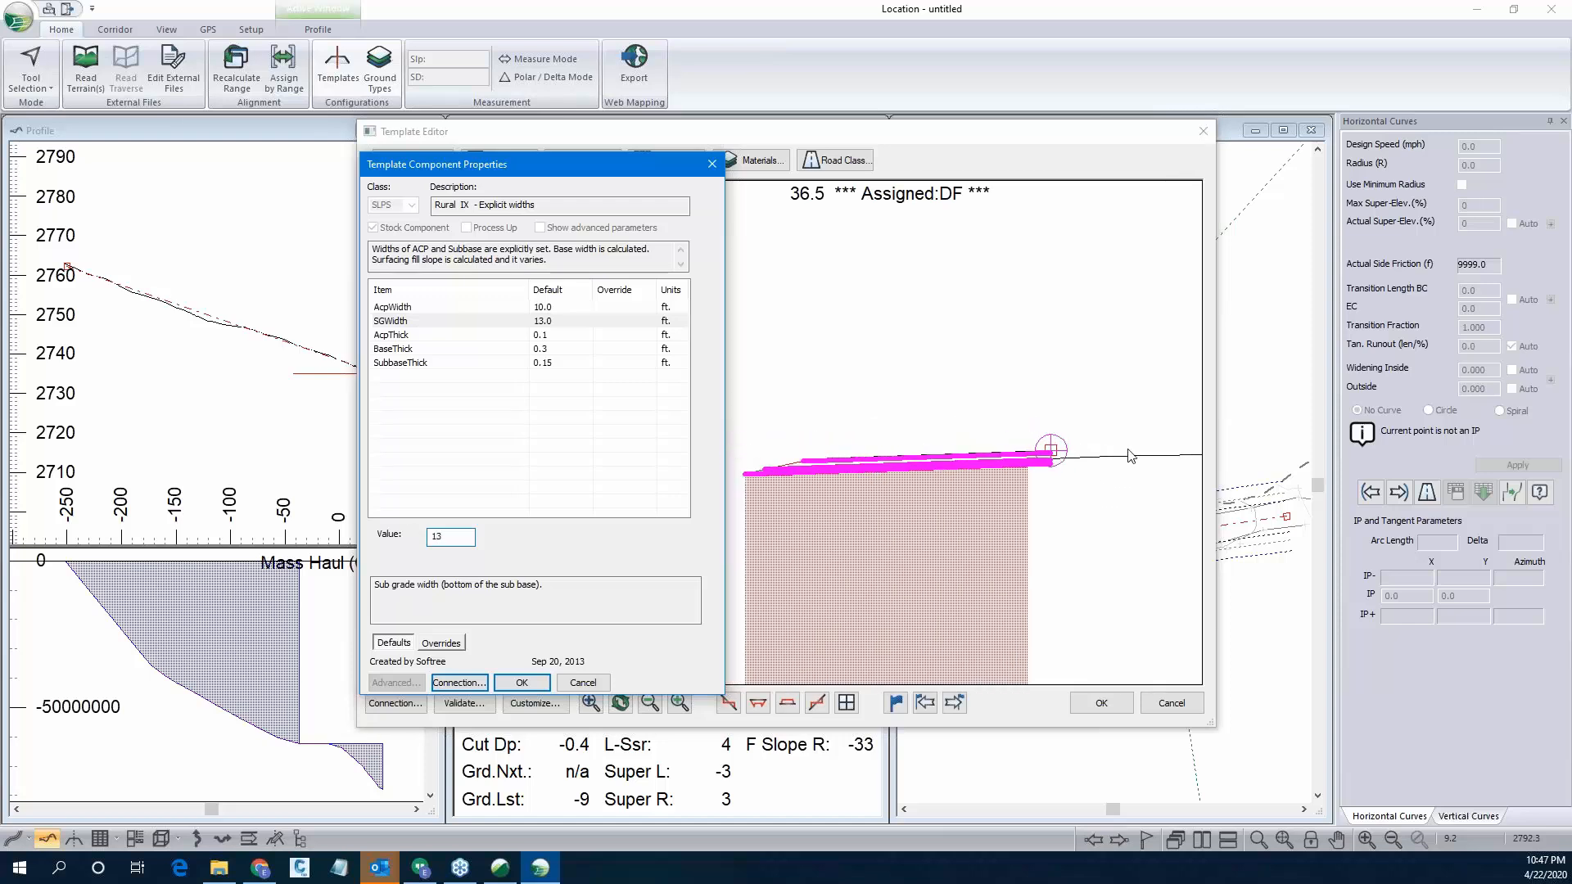
Set both the AcpThick and BaseThick of the Rural IX left component to 0.25 ft.
click(547, 336)
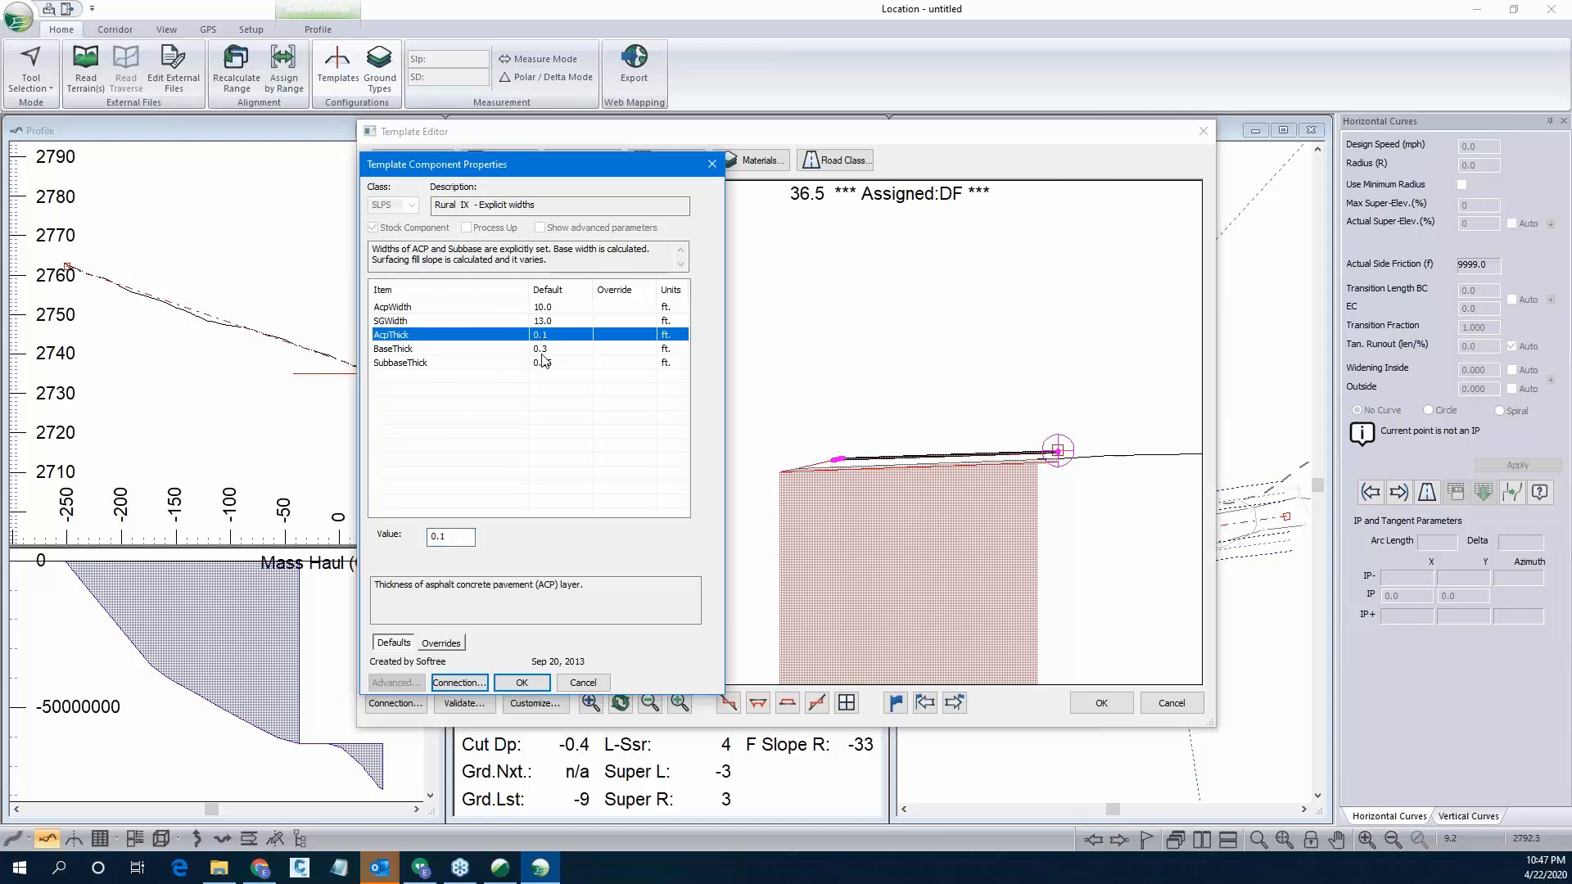
double_click(456, 537)
text(0.)
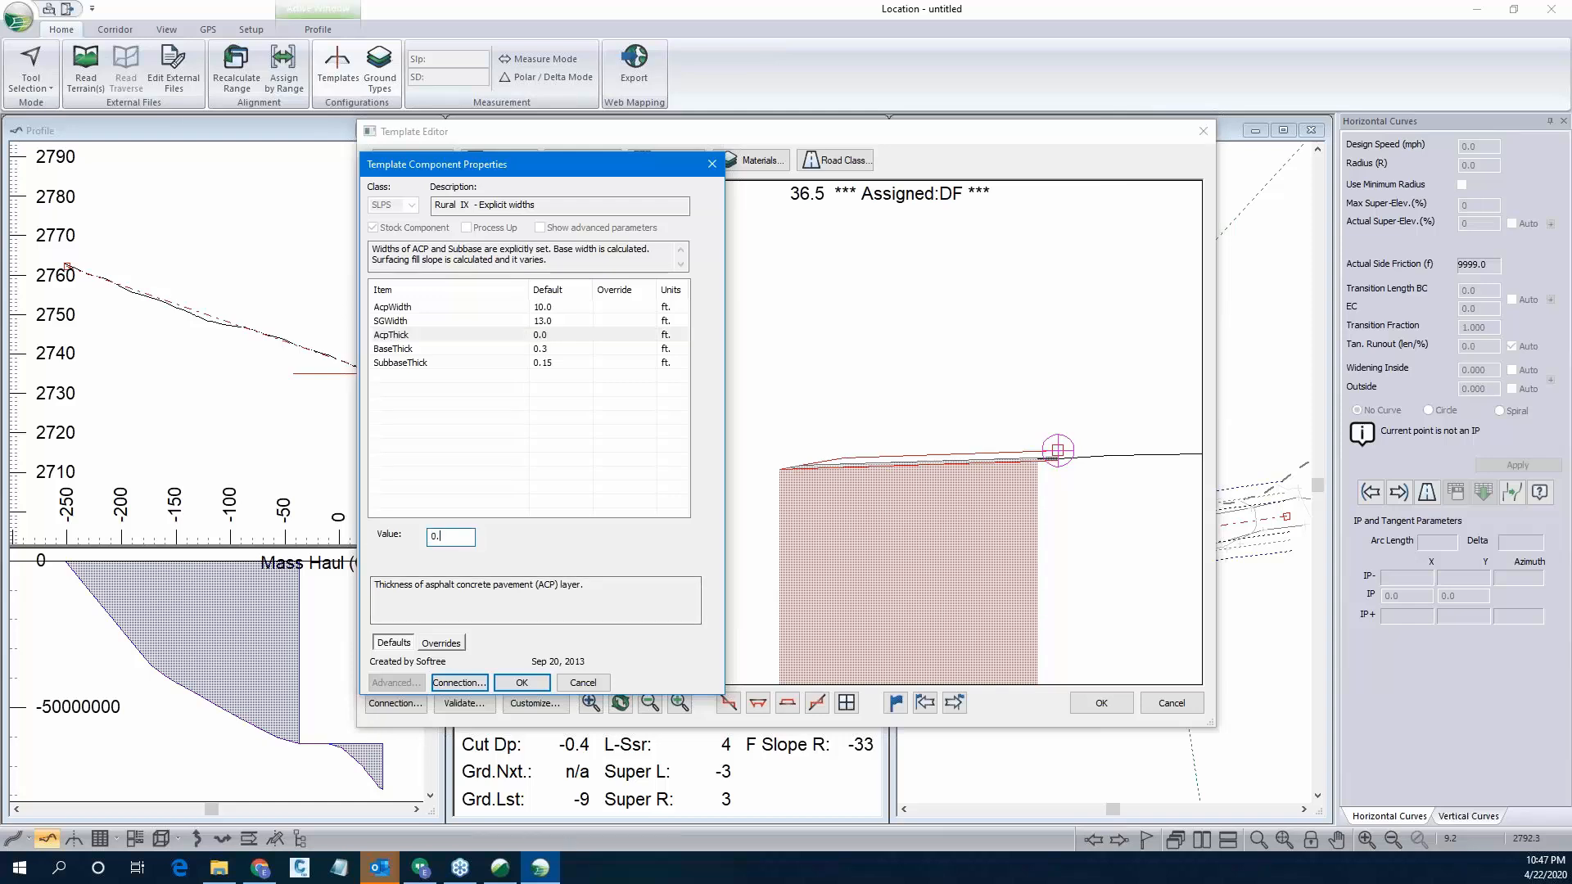
text(25)
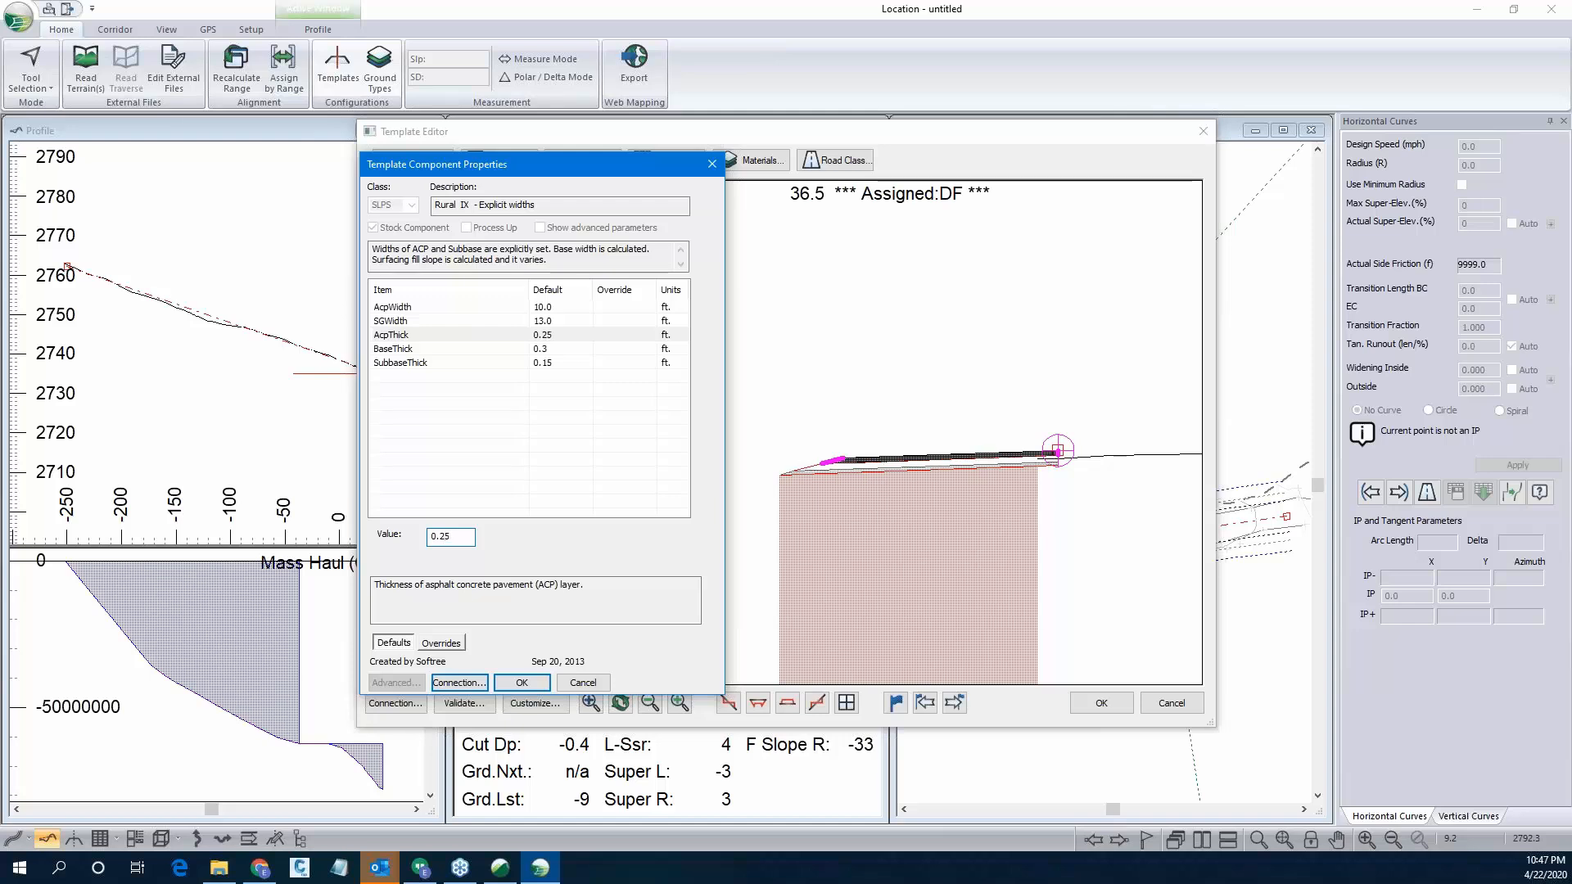
click(547, 351)
drag(459, 536, 398, 517)
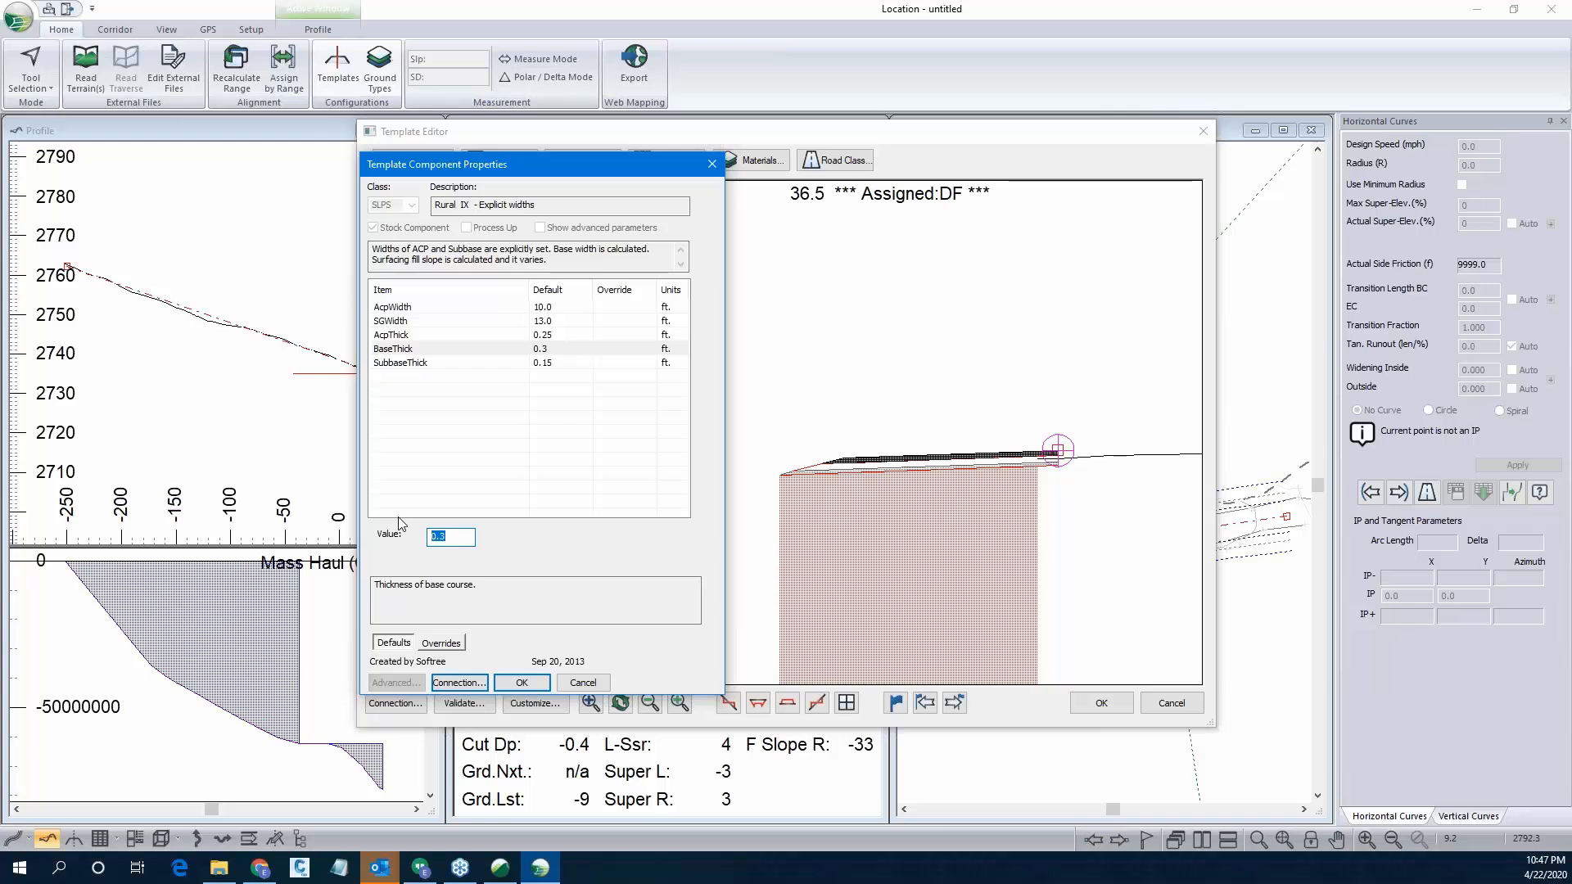
text(025)
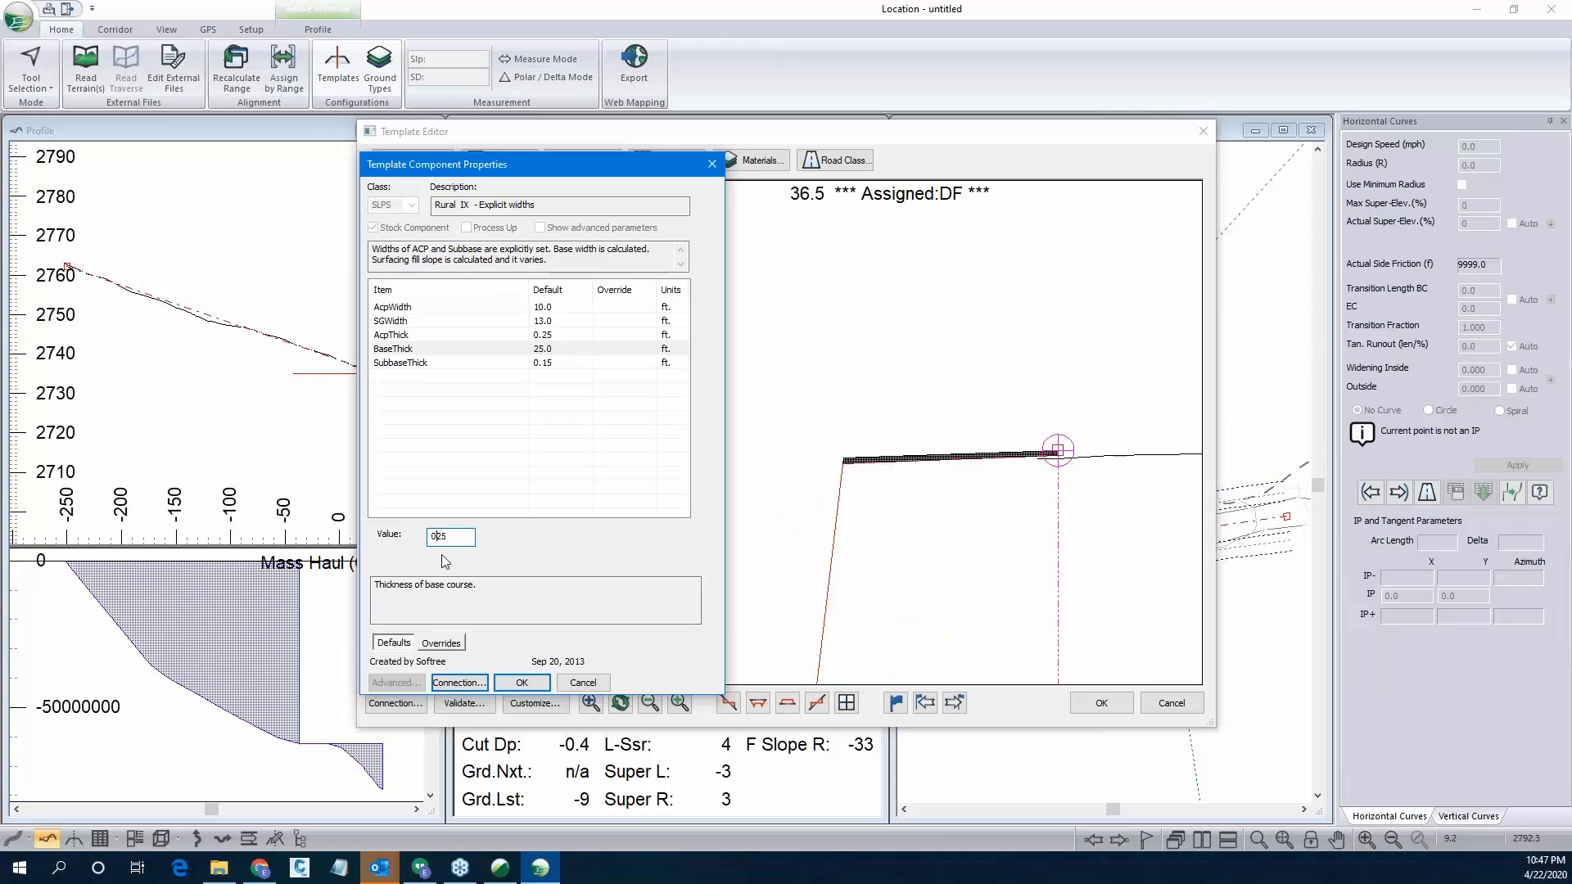
text(.)
Set the Rural IX left component's SubbaseThick to 0.5 ft and accept the component properties.
click(547, 364)
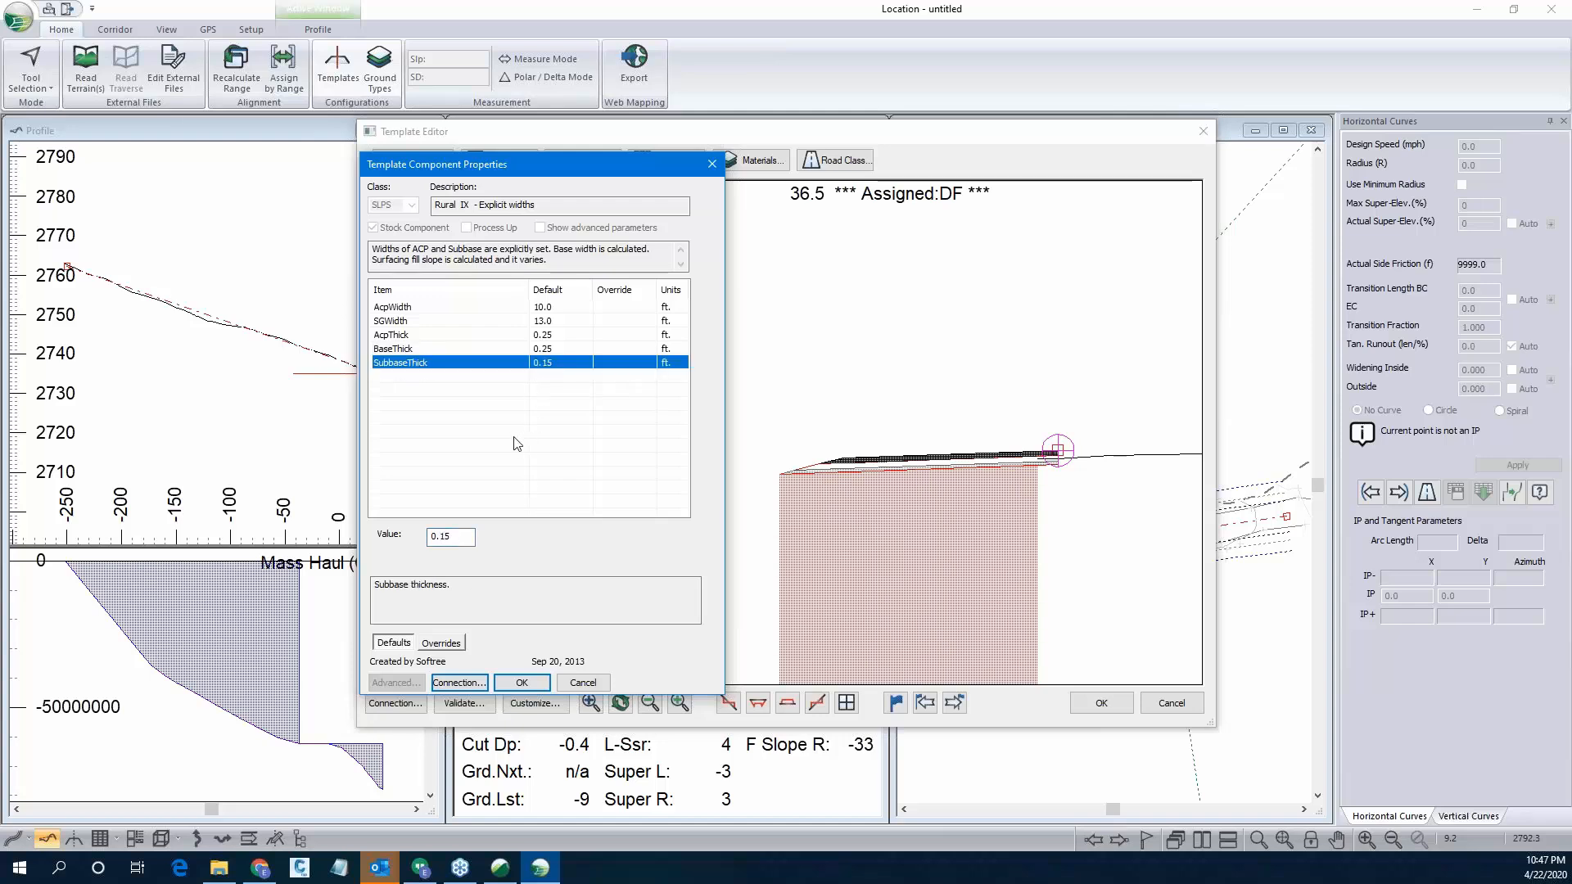
double_click(431, 536)
text(0.)
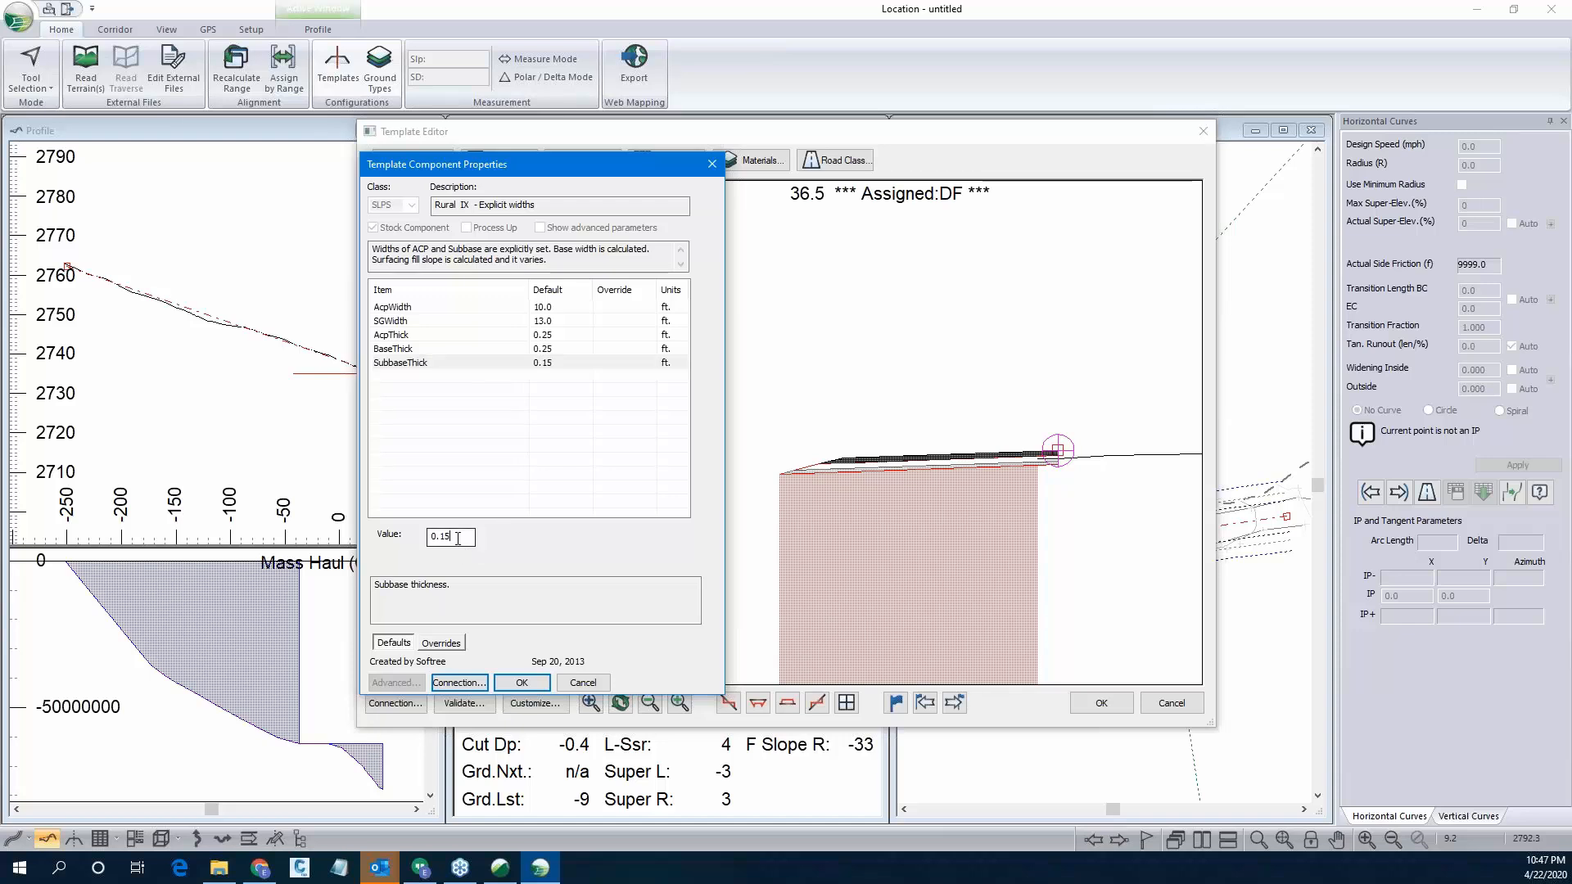
text(5)
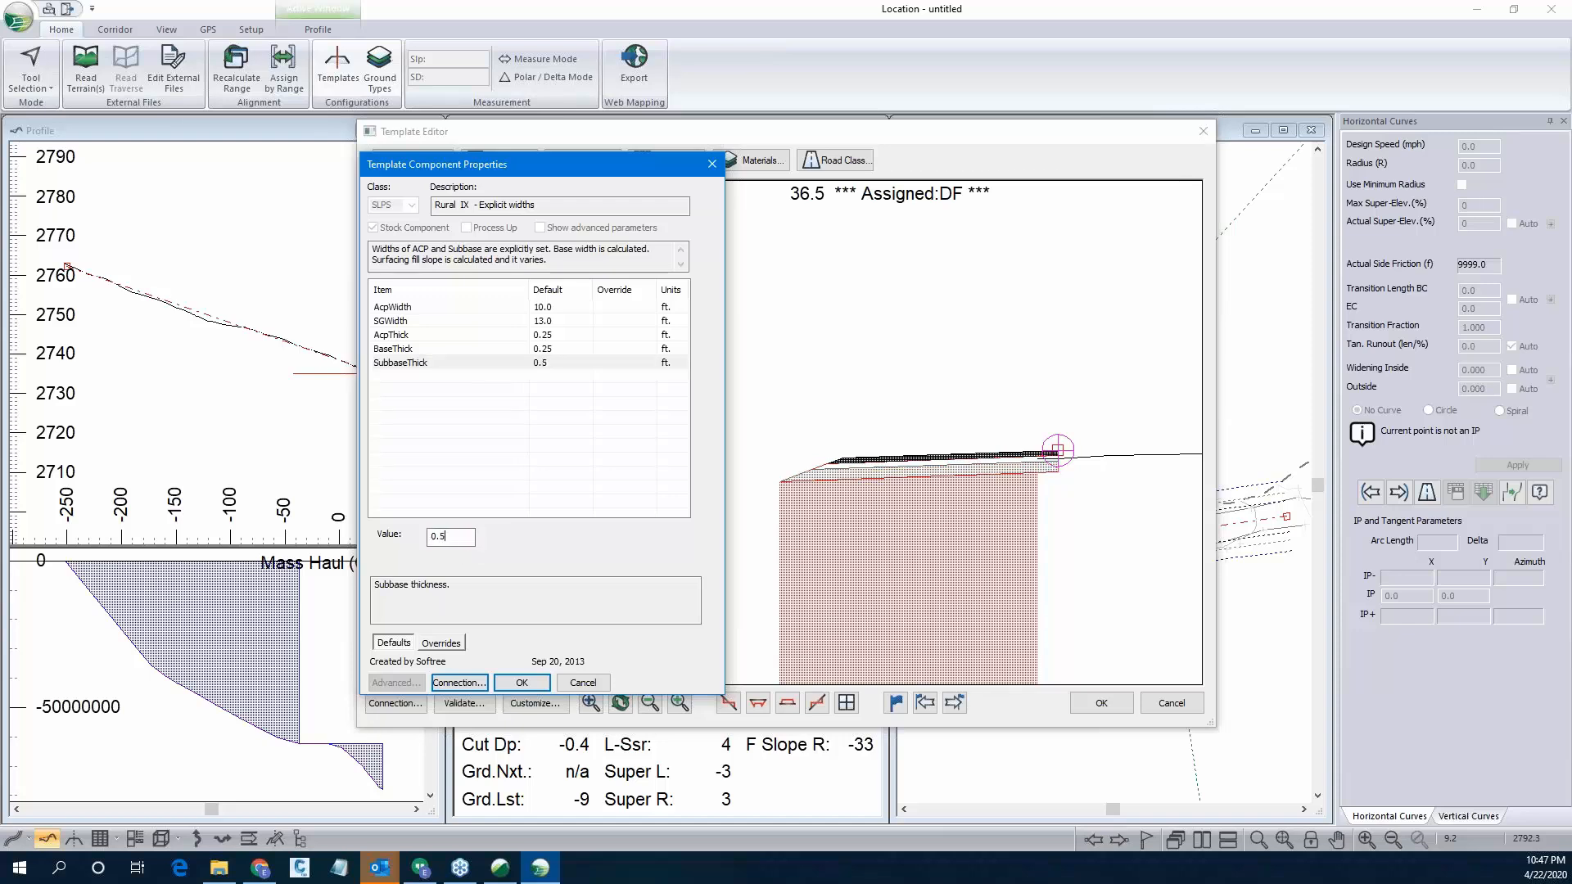
click(521, 682)
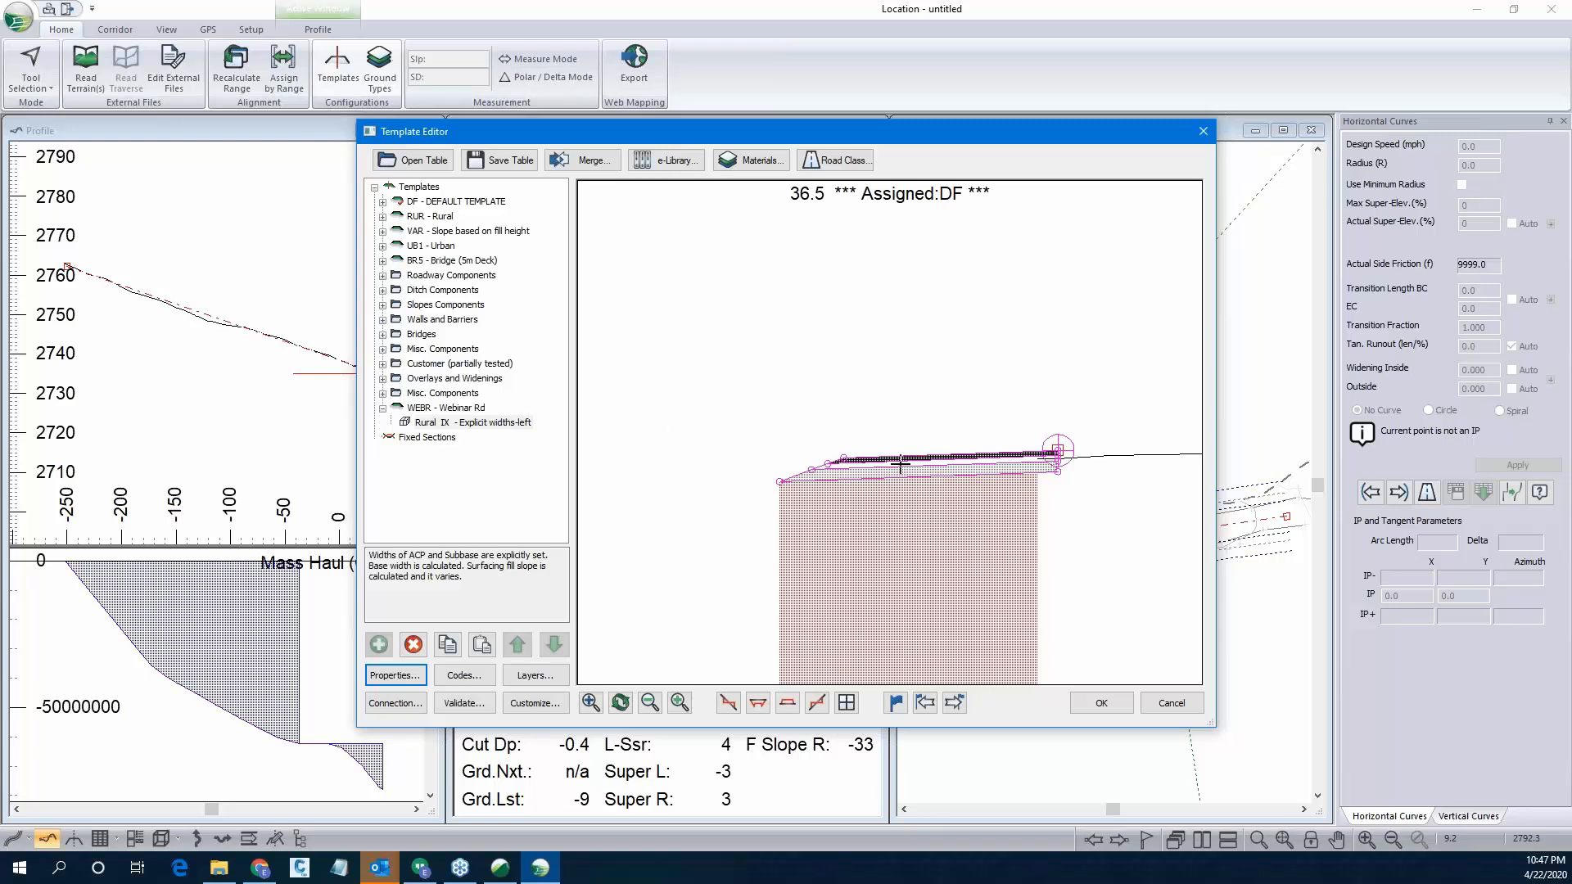
Copy the Rural IX - Explicit widths-left component in the WEBR template and paste it as new on the right side.
scroll(680, 431, down, 3)
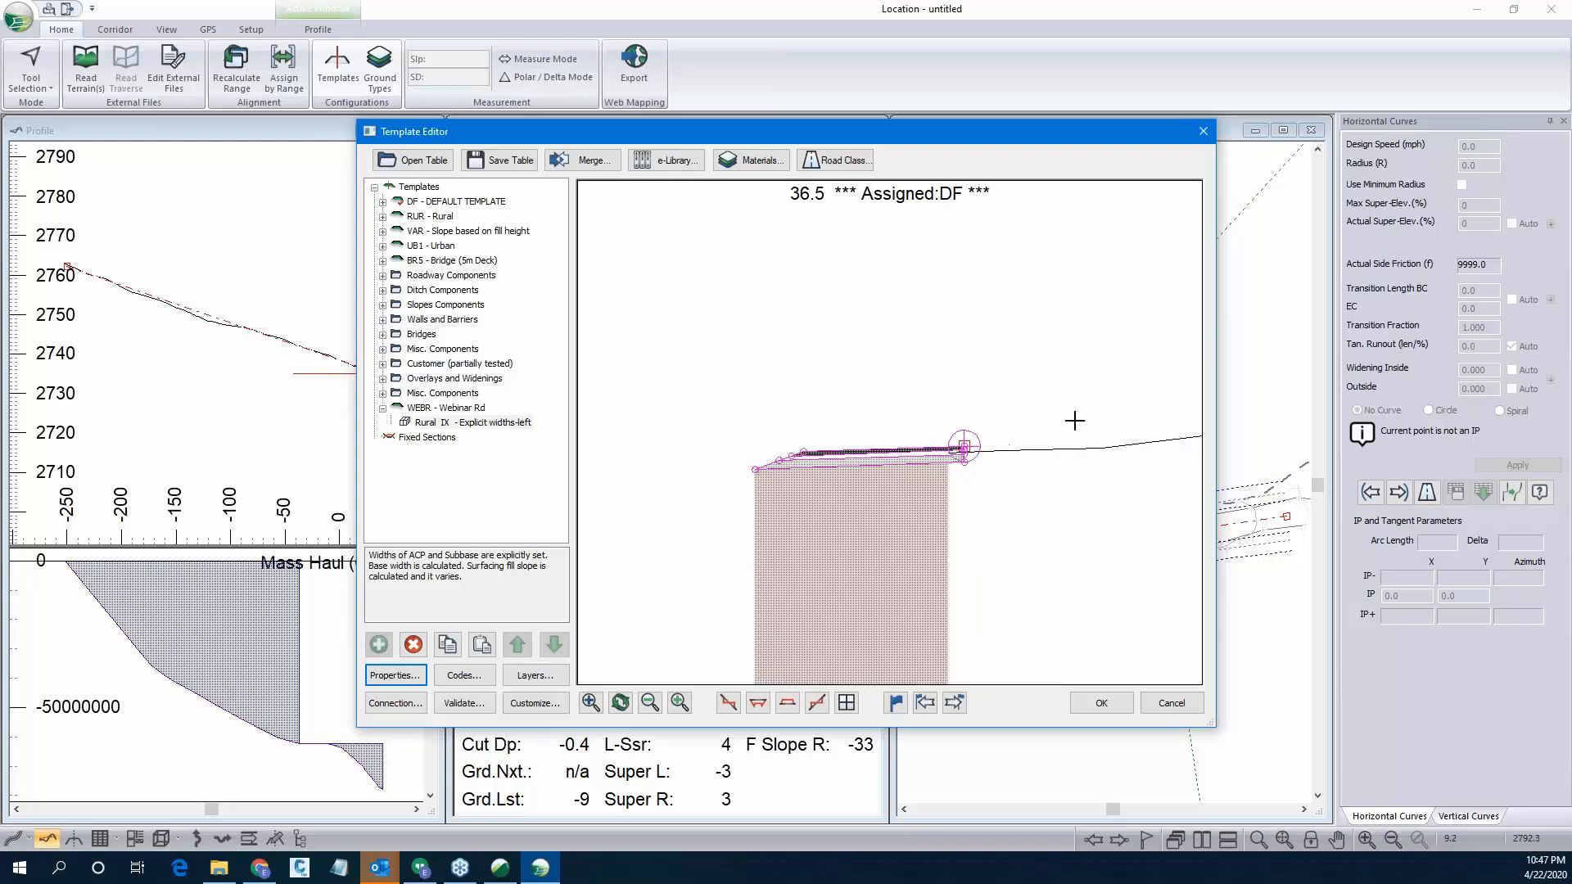
scroll(1074, 421, up, 2)
scroll(759, 430, down, 1)
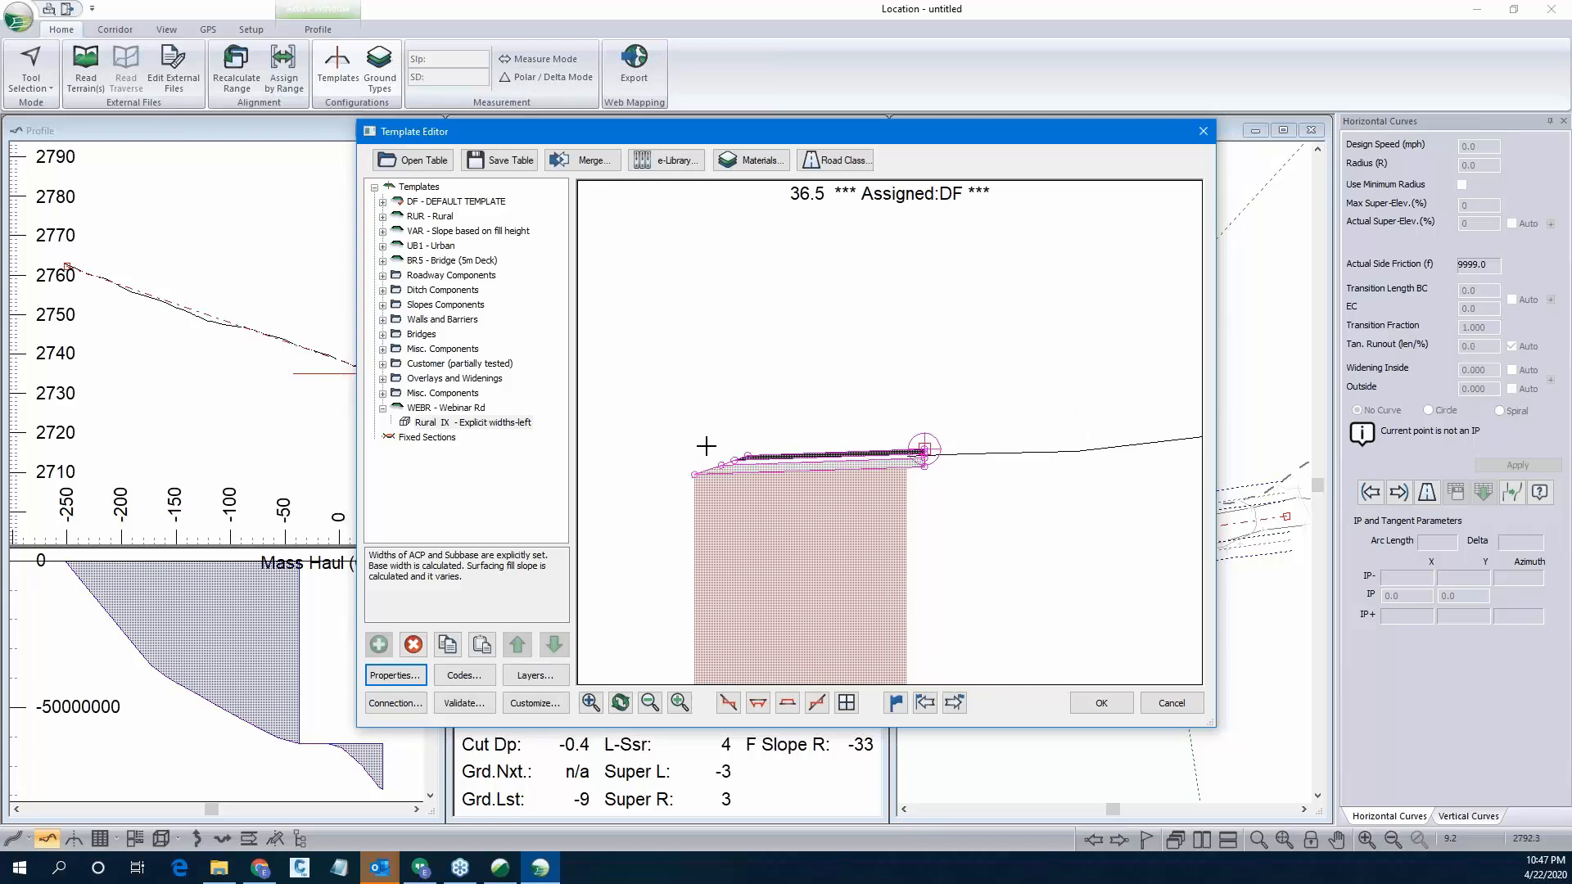
right_click(452, 421)
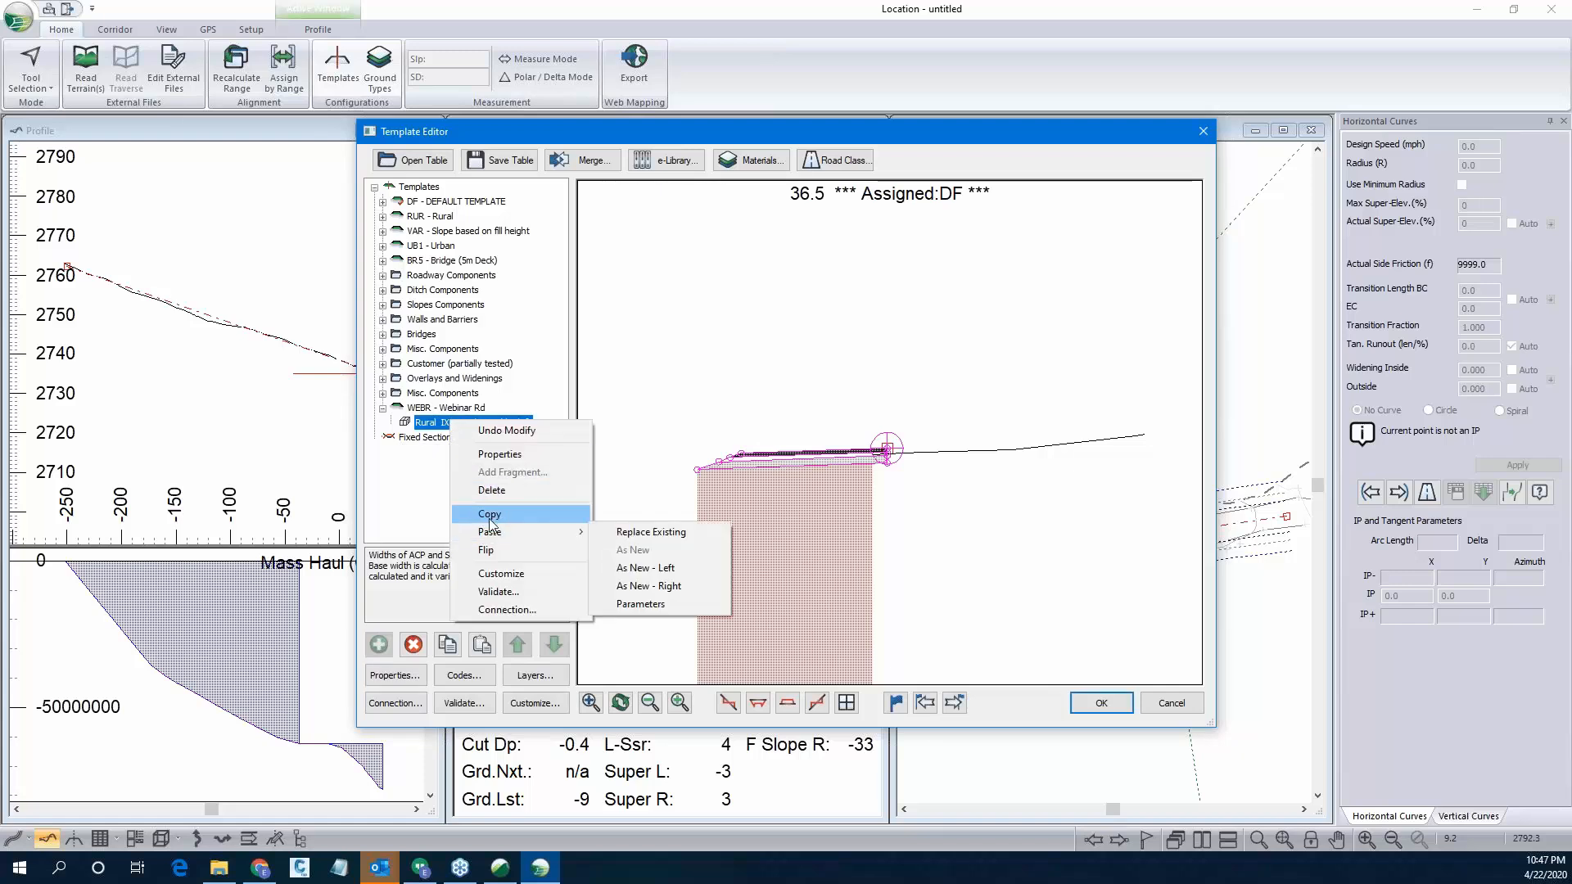
click(488, 514)
right_click(460, 422)
mouse_move(532, 532)
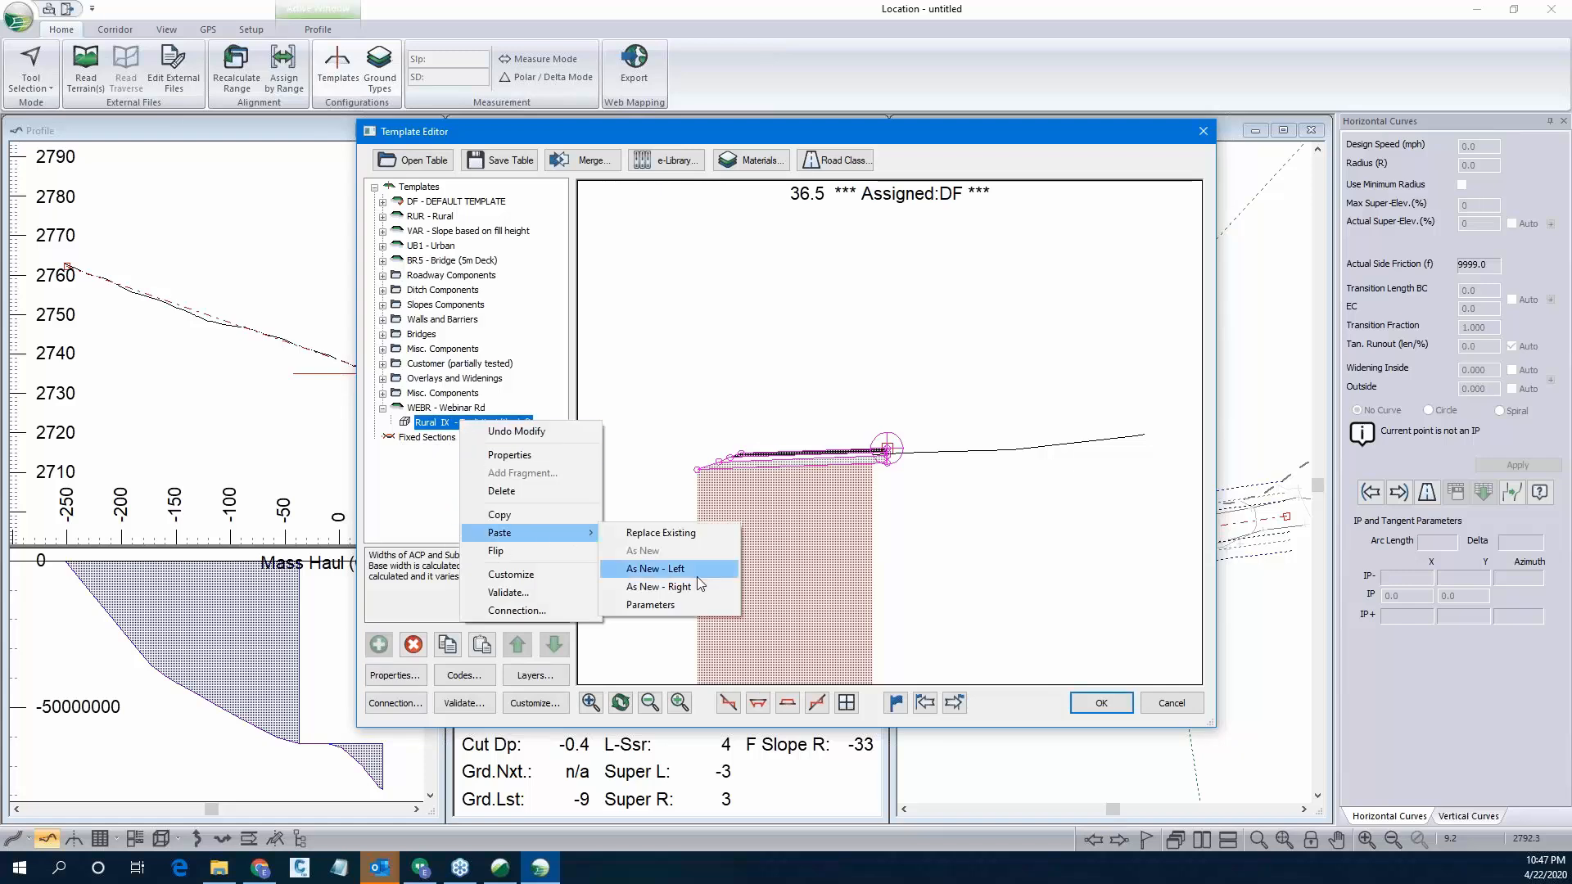
click(695, 586)
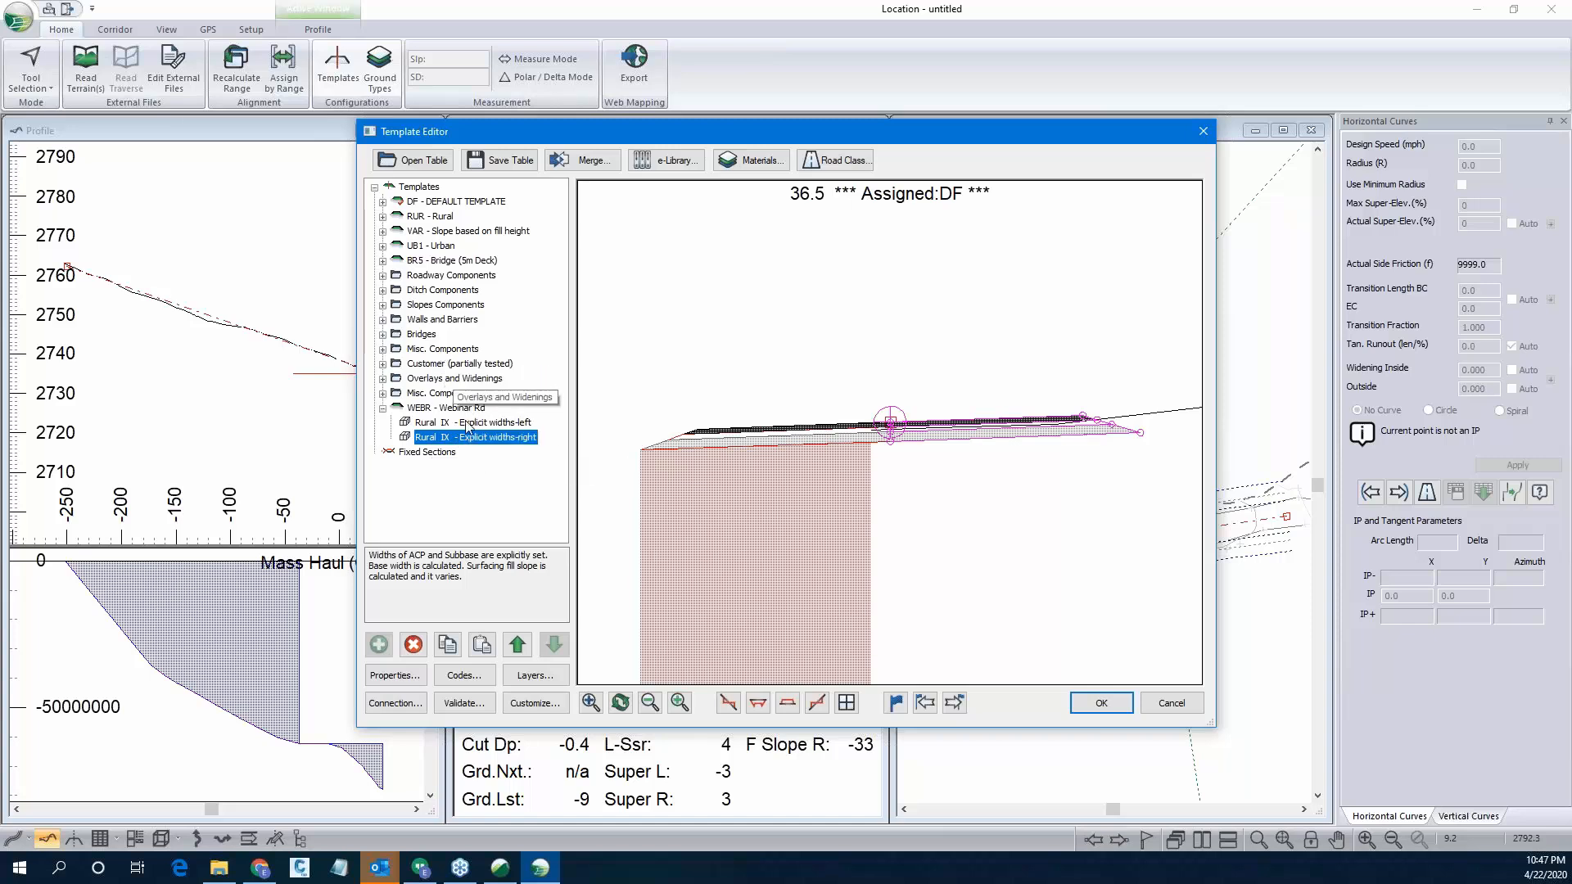
Check the existing Ditch Components, then retrieve FF2 Ditches and Subcuts from the e-Library, overwriting the existing folder.
click(383, 291)
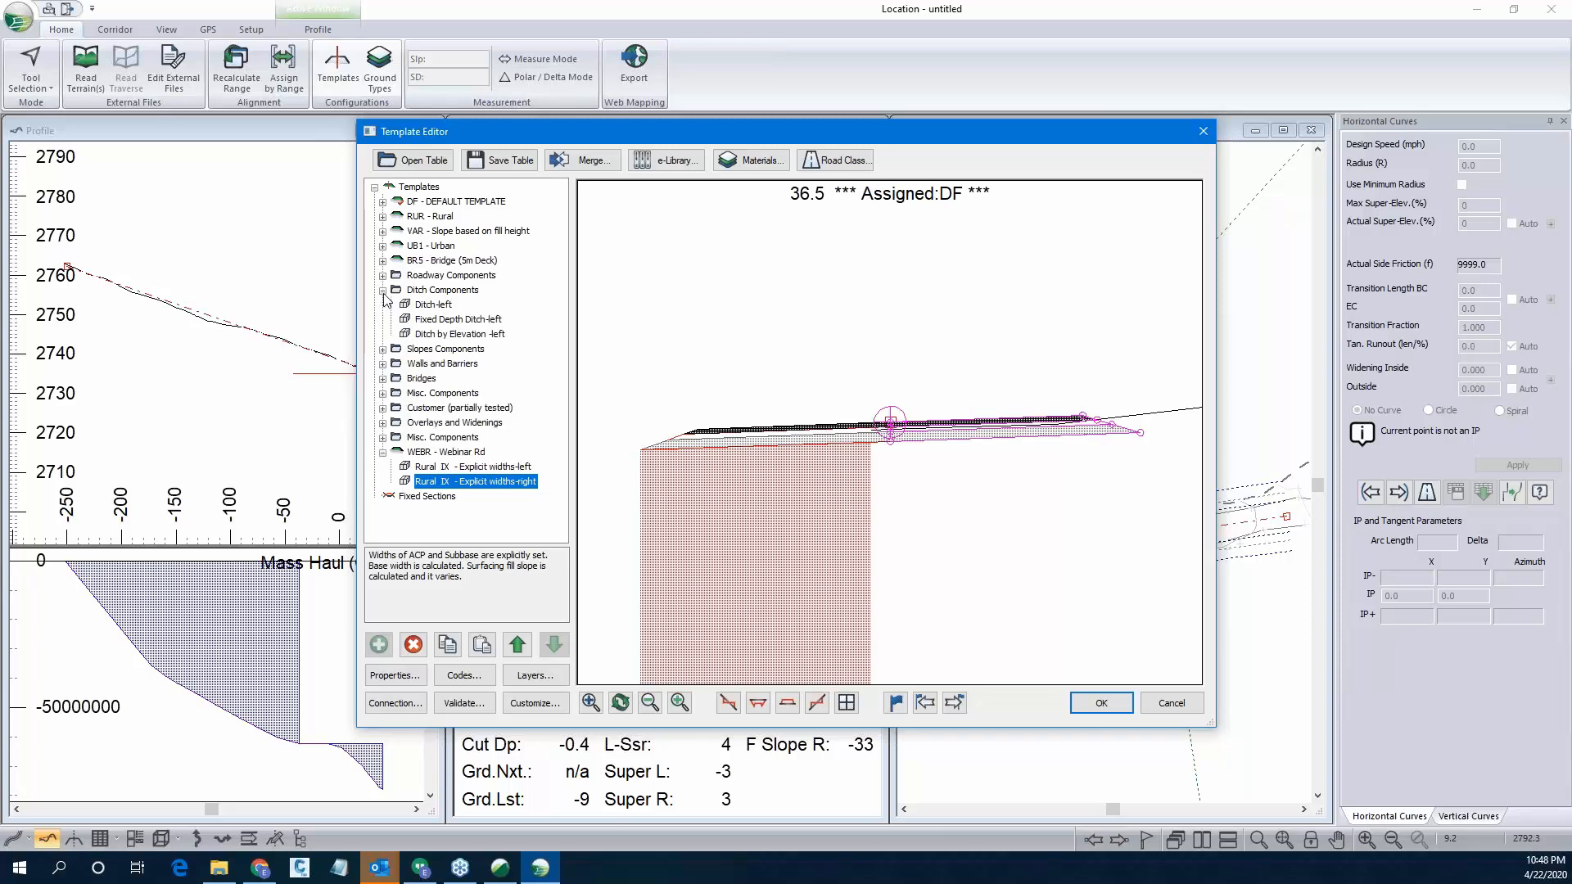
click(383, 291)
click(667, 160)
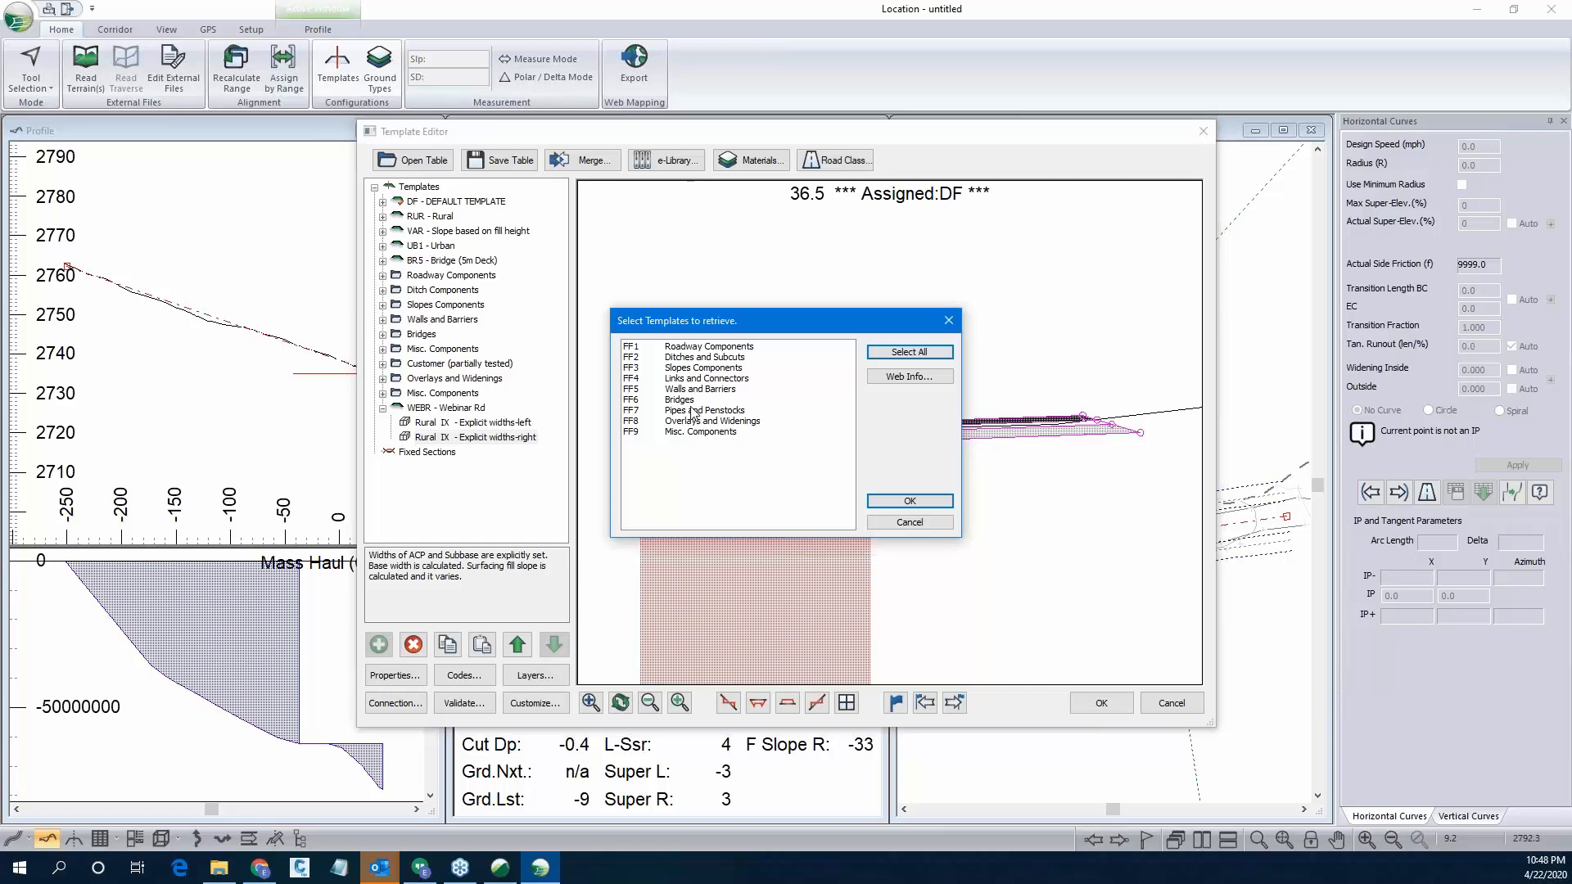
double_click(698, 361)
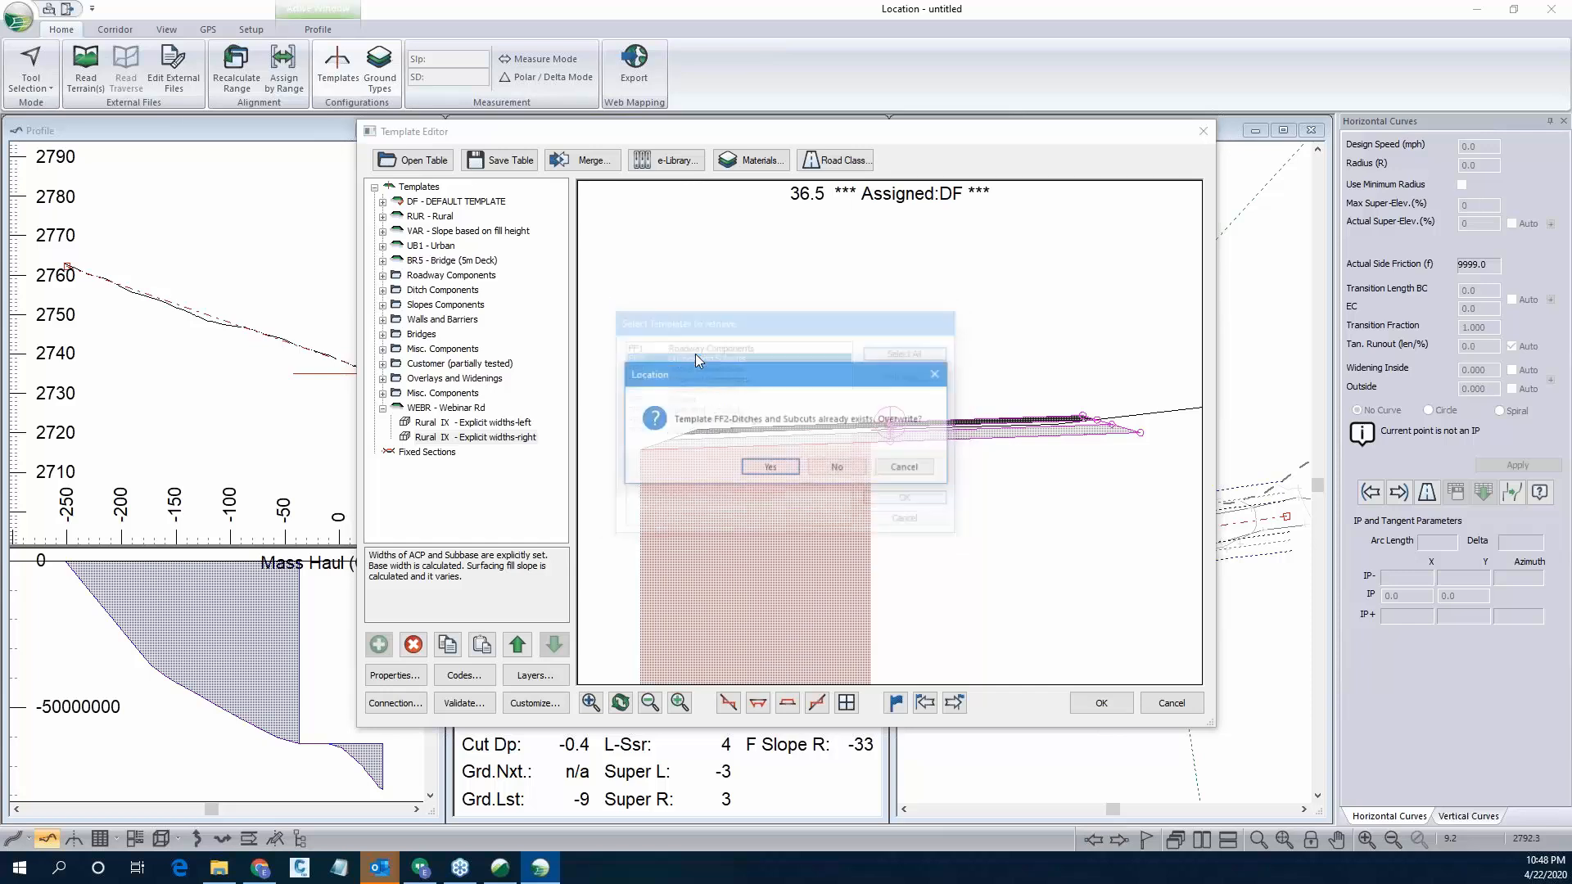
click(769, 469)
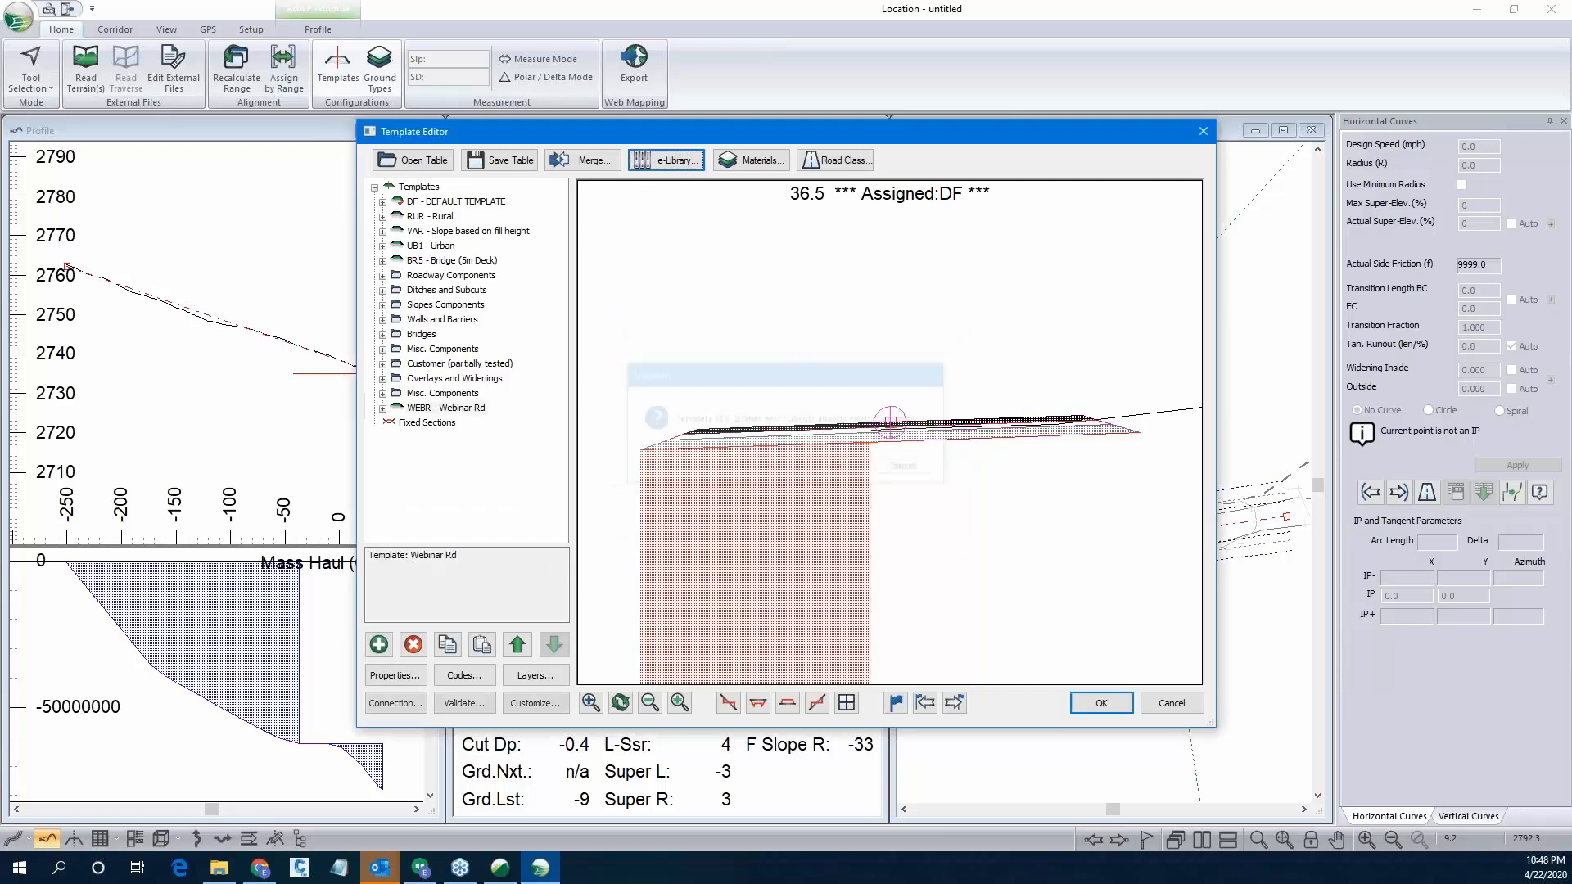
Copy the Ditch I Standard-left component from Ditches and Subcuts and paste it as new on the left side of the WEBR - Webinar Rd template.
click(382, 290)
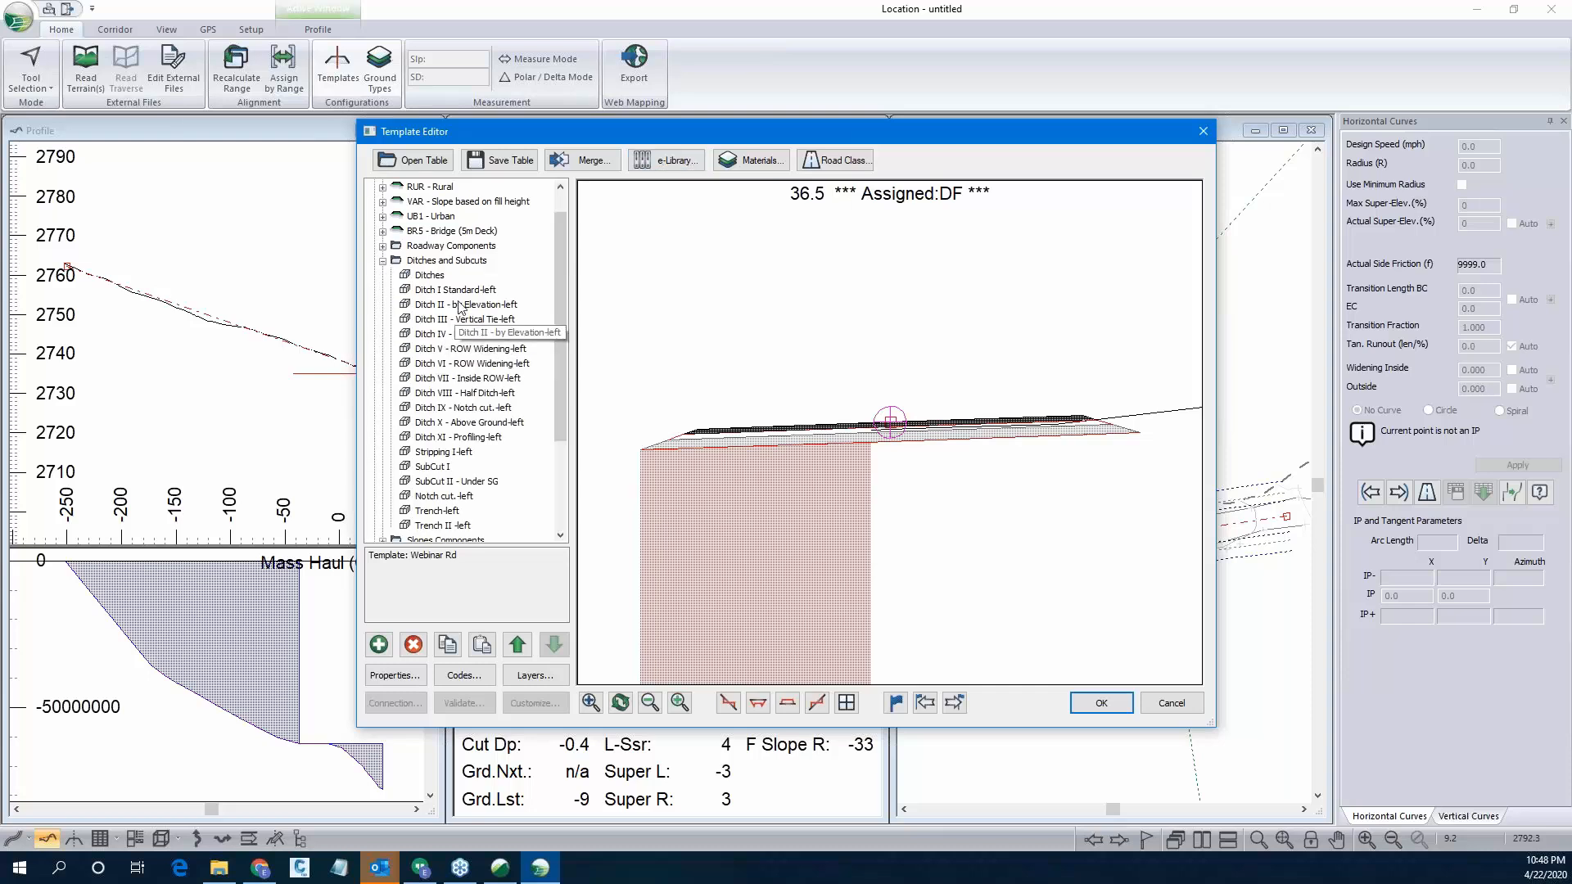
click(434, 291)
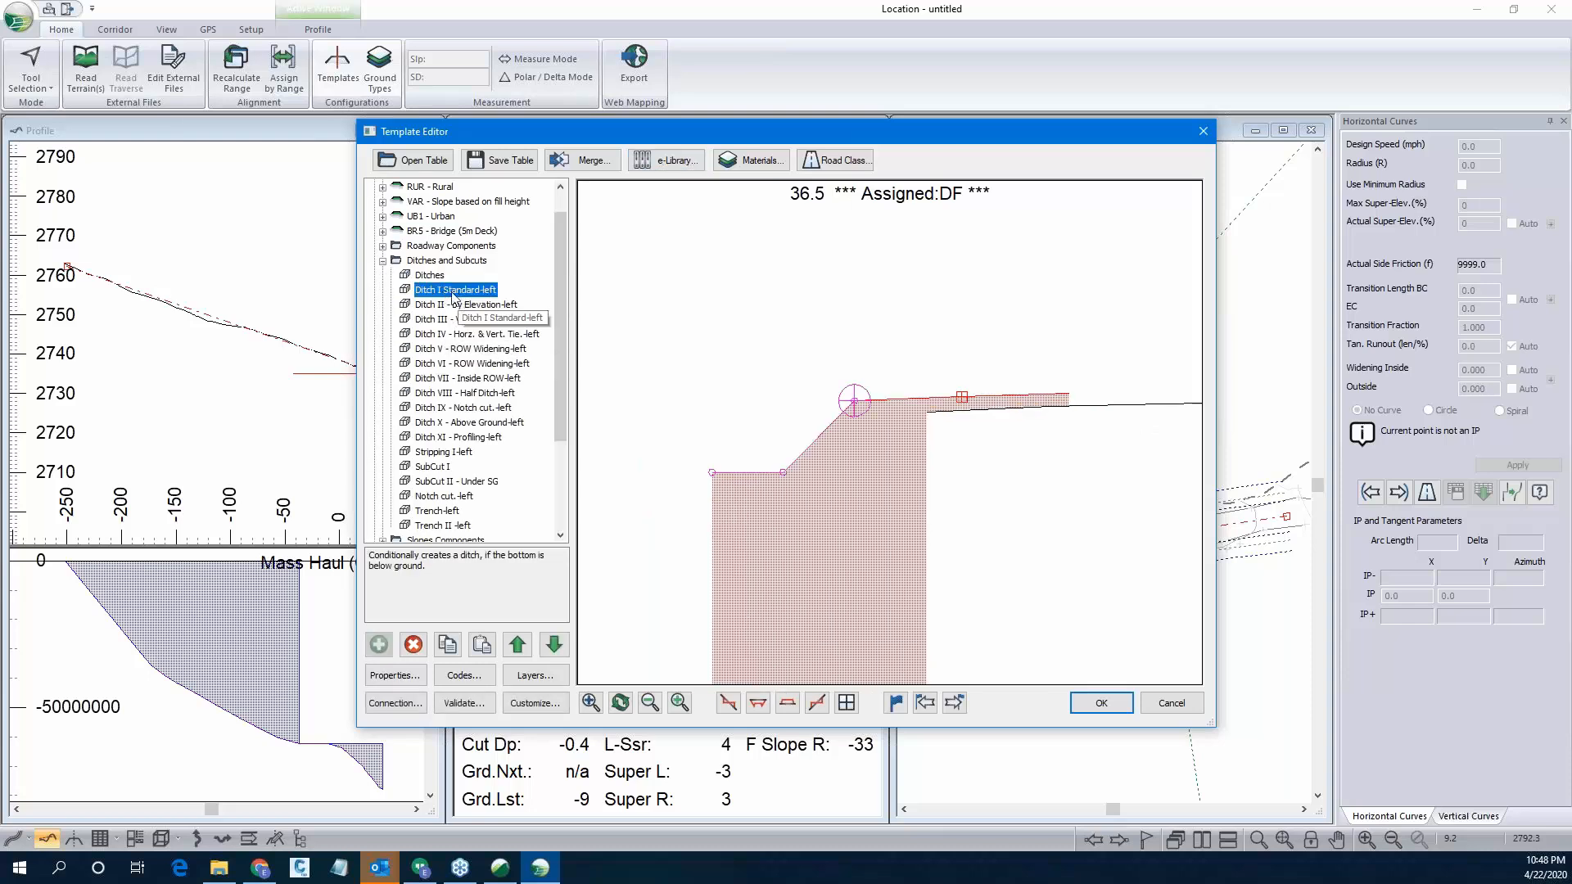
right_click(478, 293)
click(523, 386)
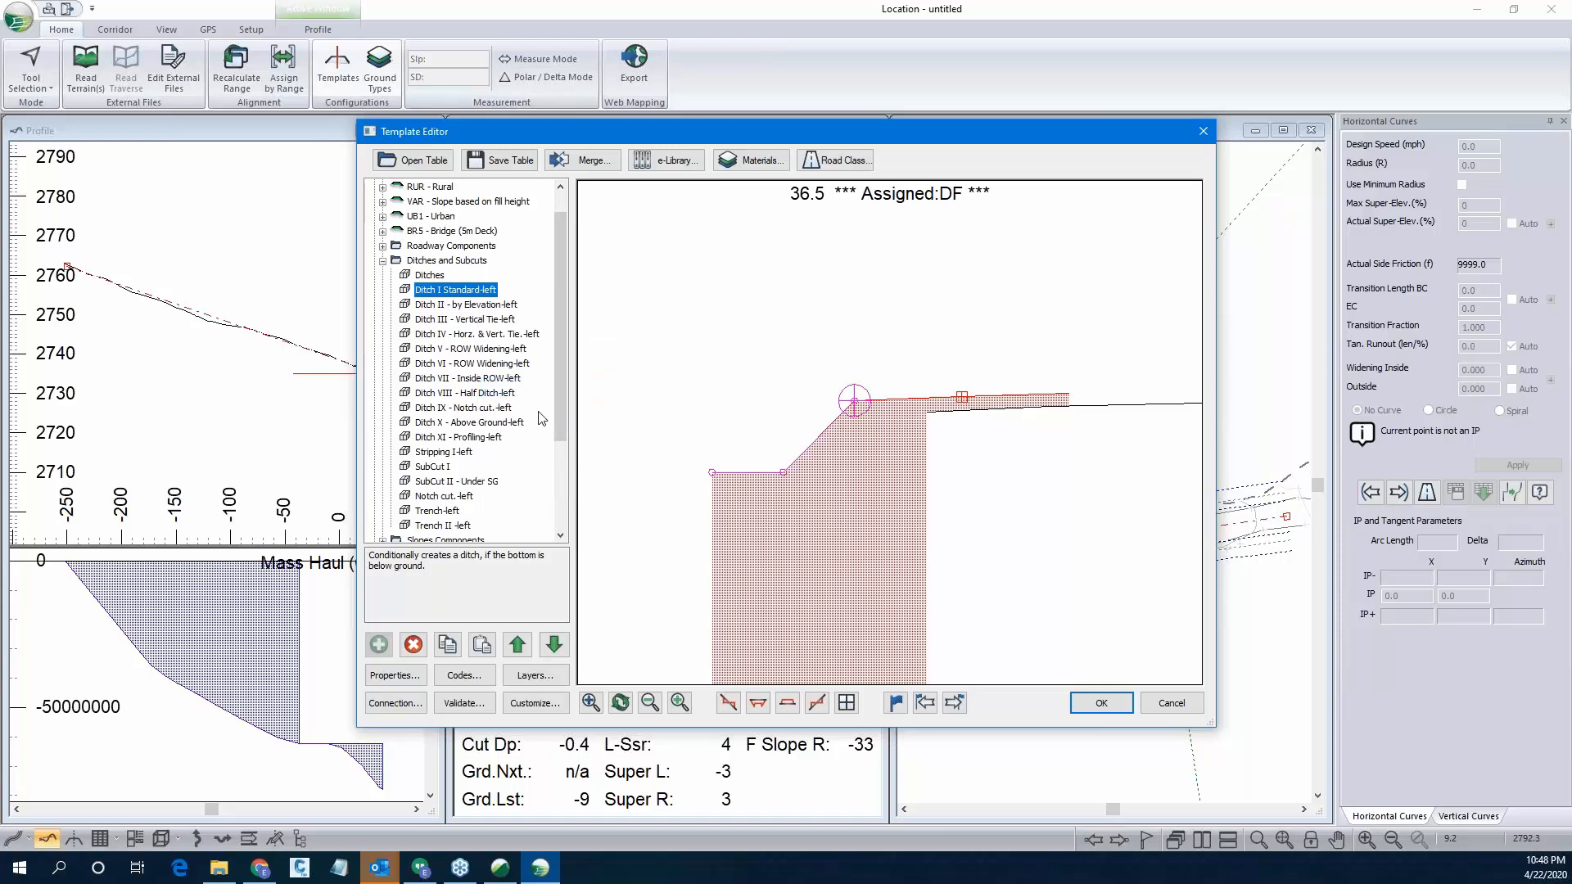
drag(563, 372, 562, 458)
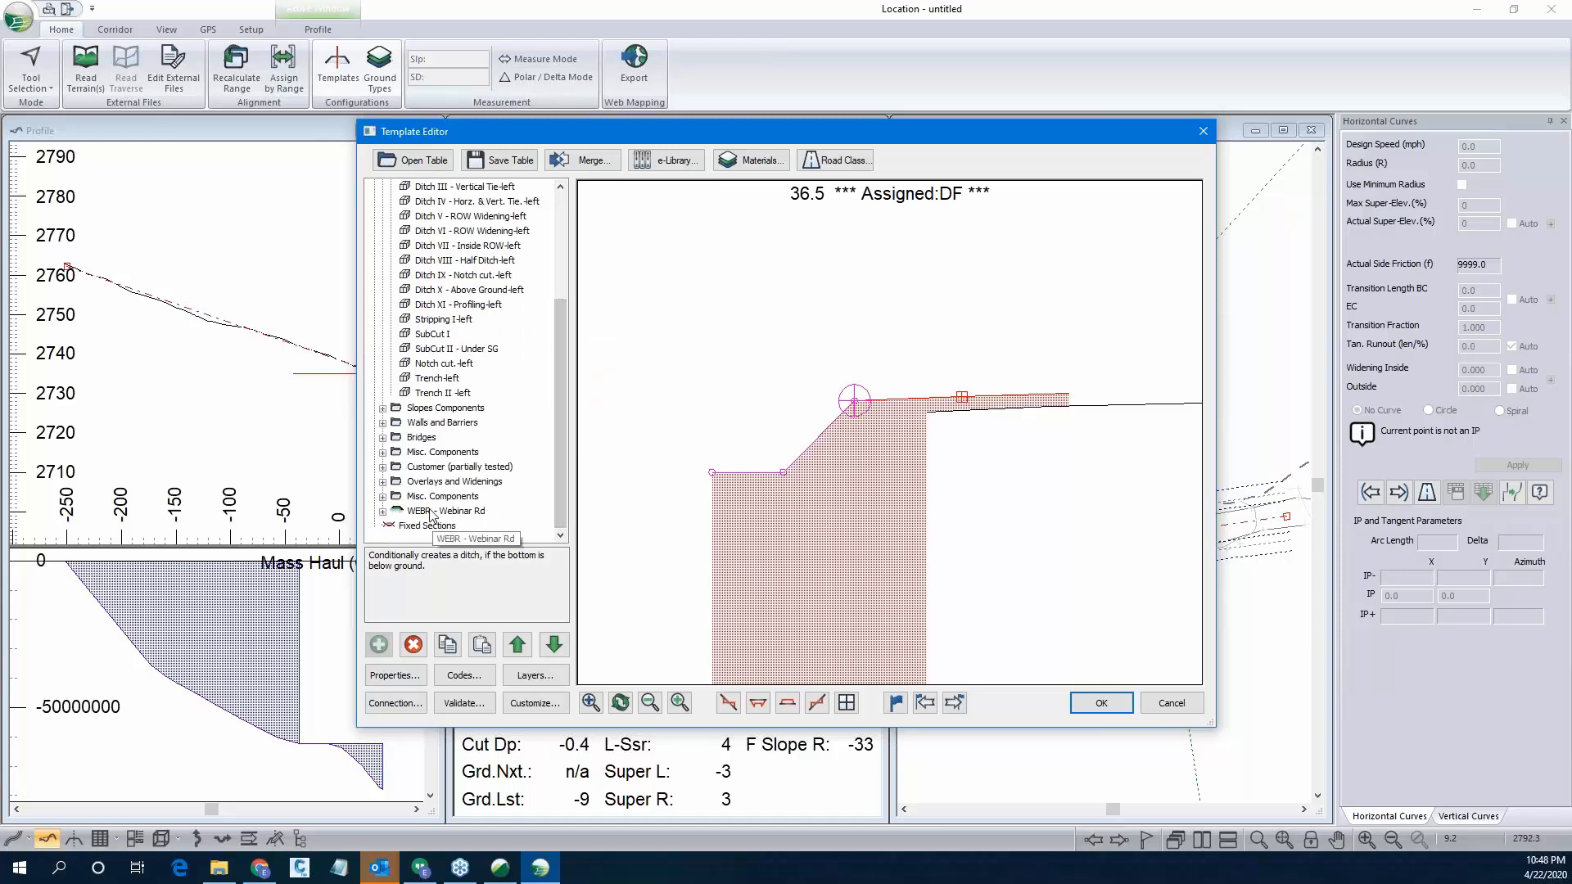
right_click(381, 512)
click(381, 511)
scroll(446, 504, down, 1)
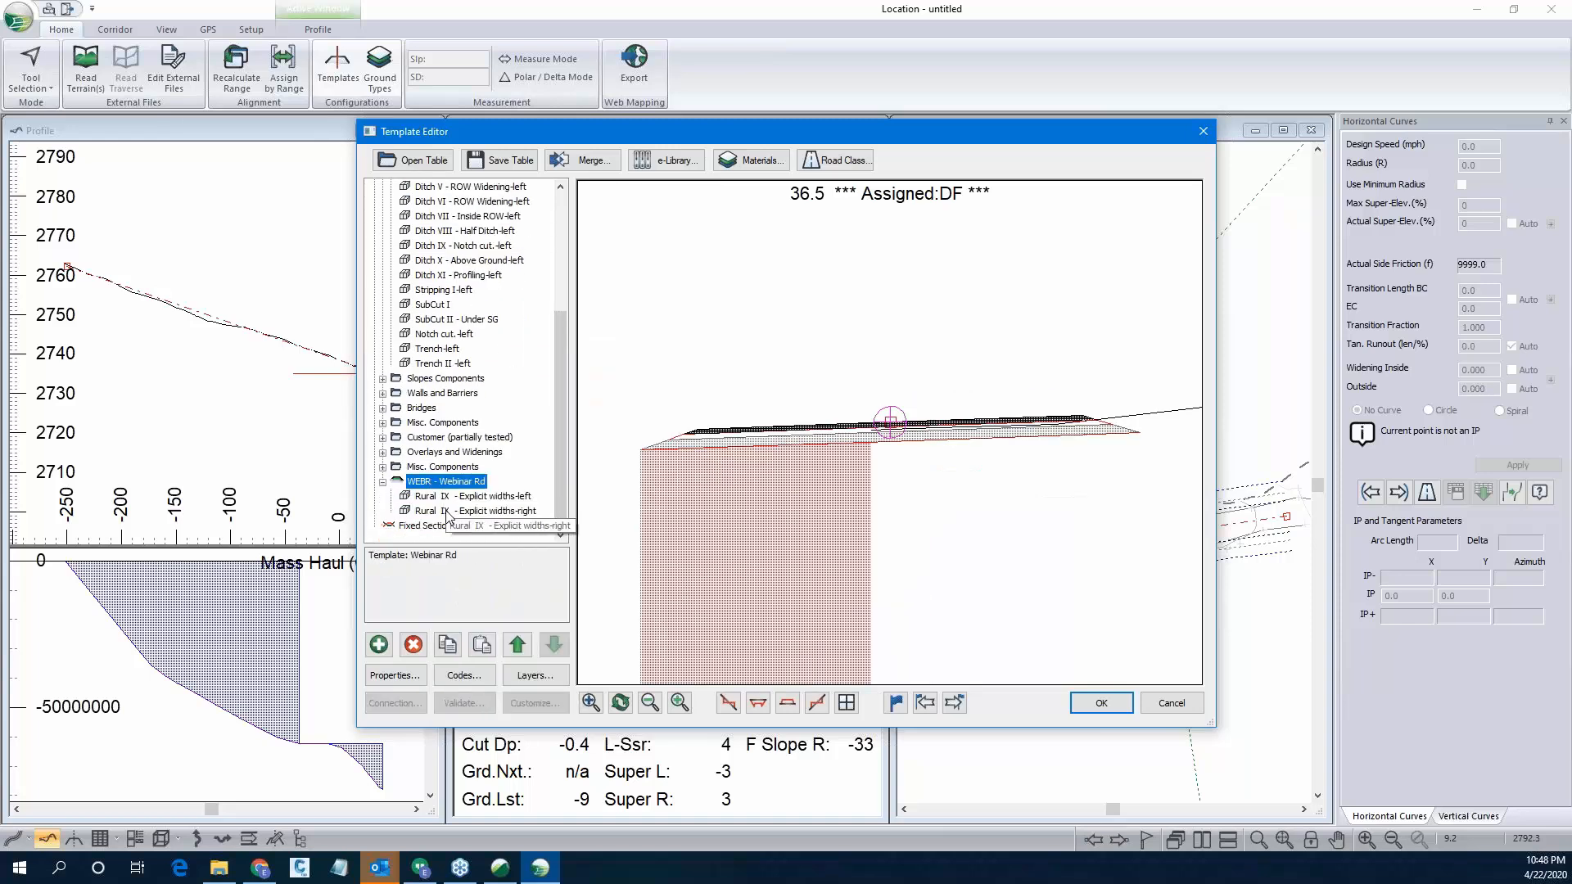
right_click(447, 511)
mouse_move(513, 631)
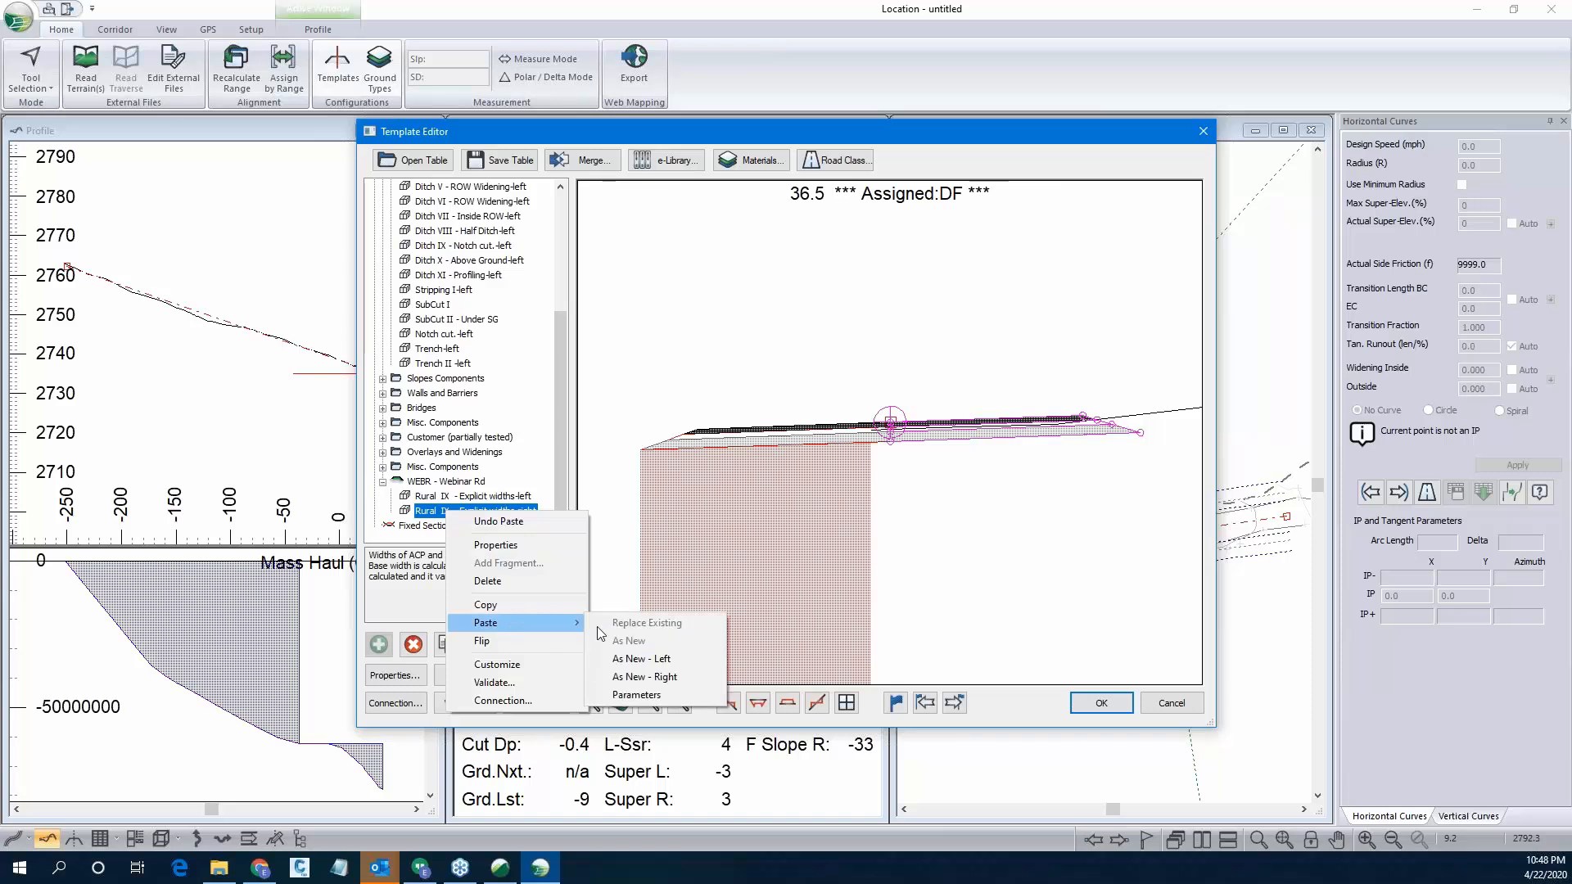
click(649, 663)
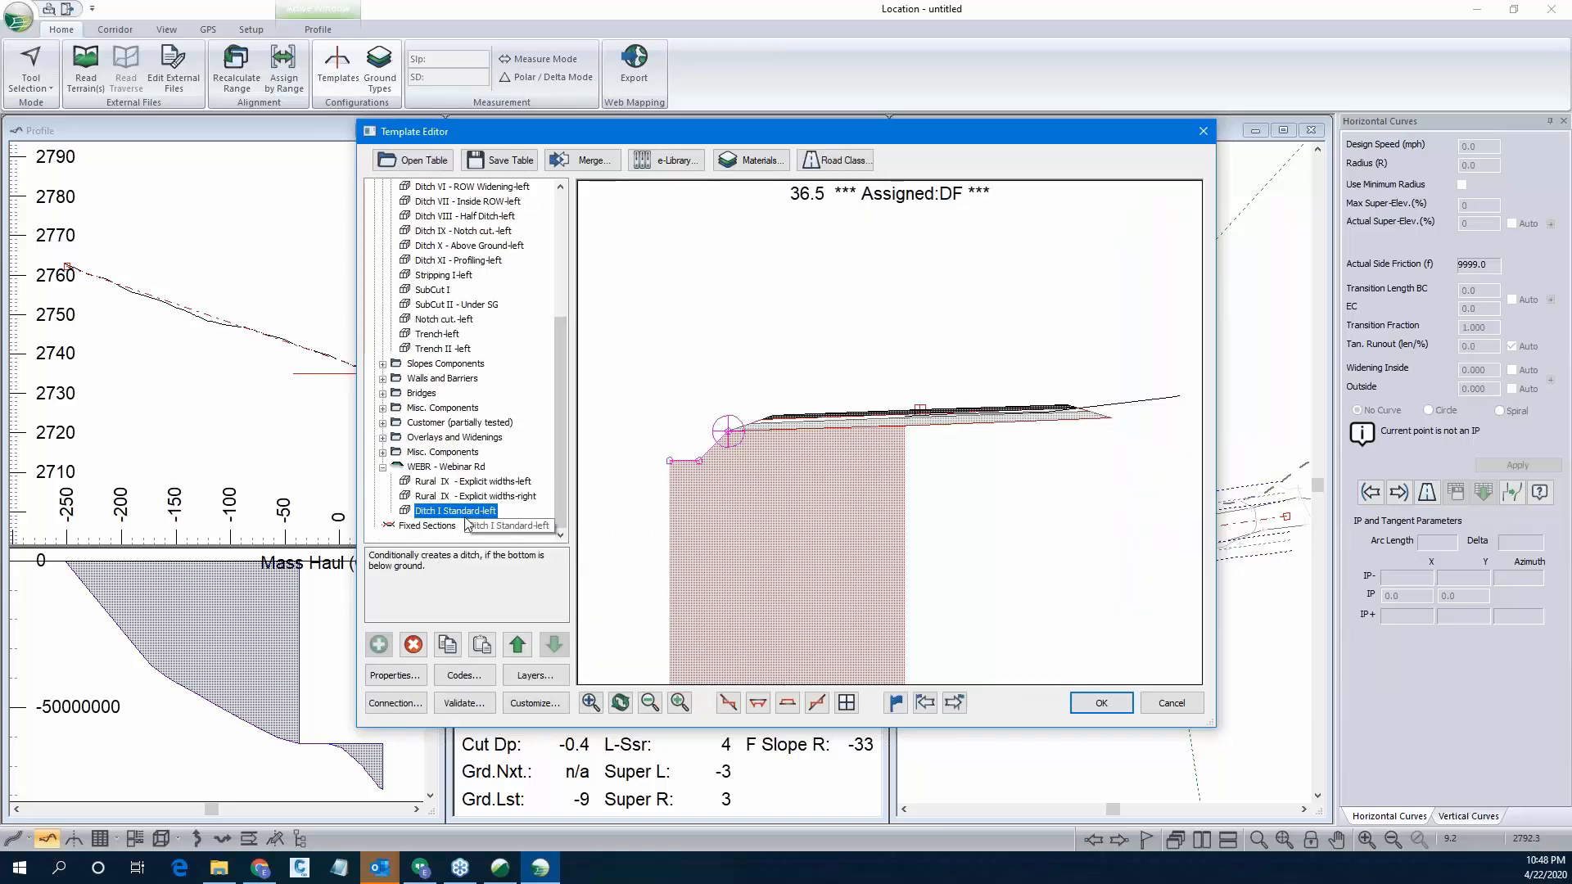
Set the left Ditch I Standard component's DitchDepth to 1.0 ft and its DitchInSlp to 3:1.
click(394, 676)
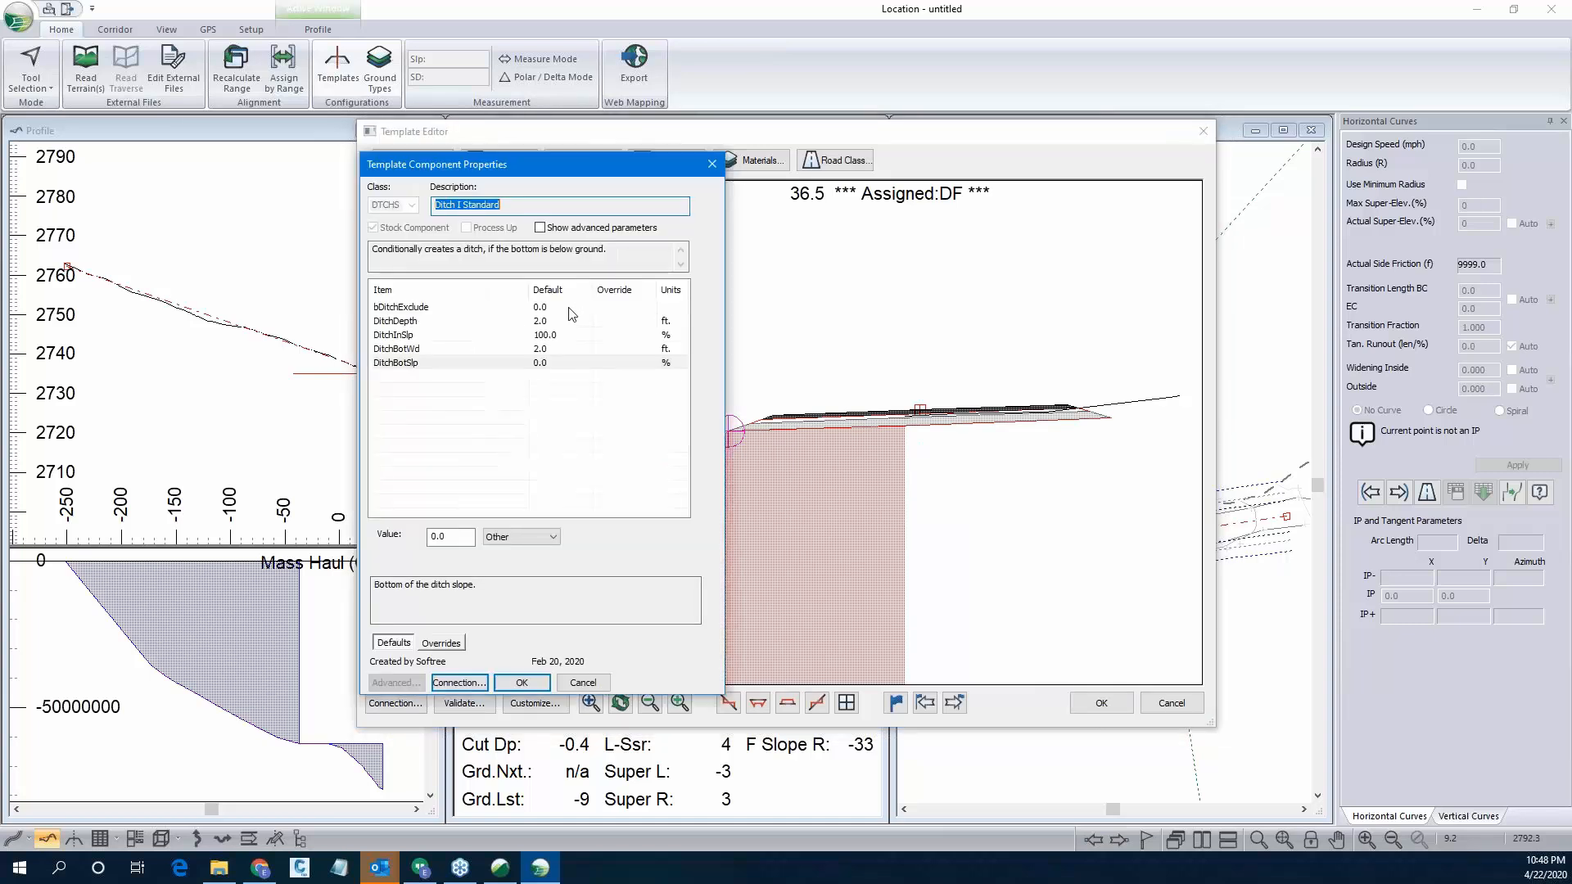
click(571, 310)
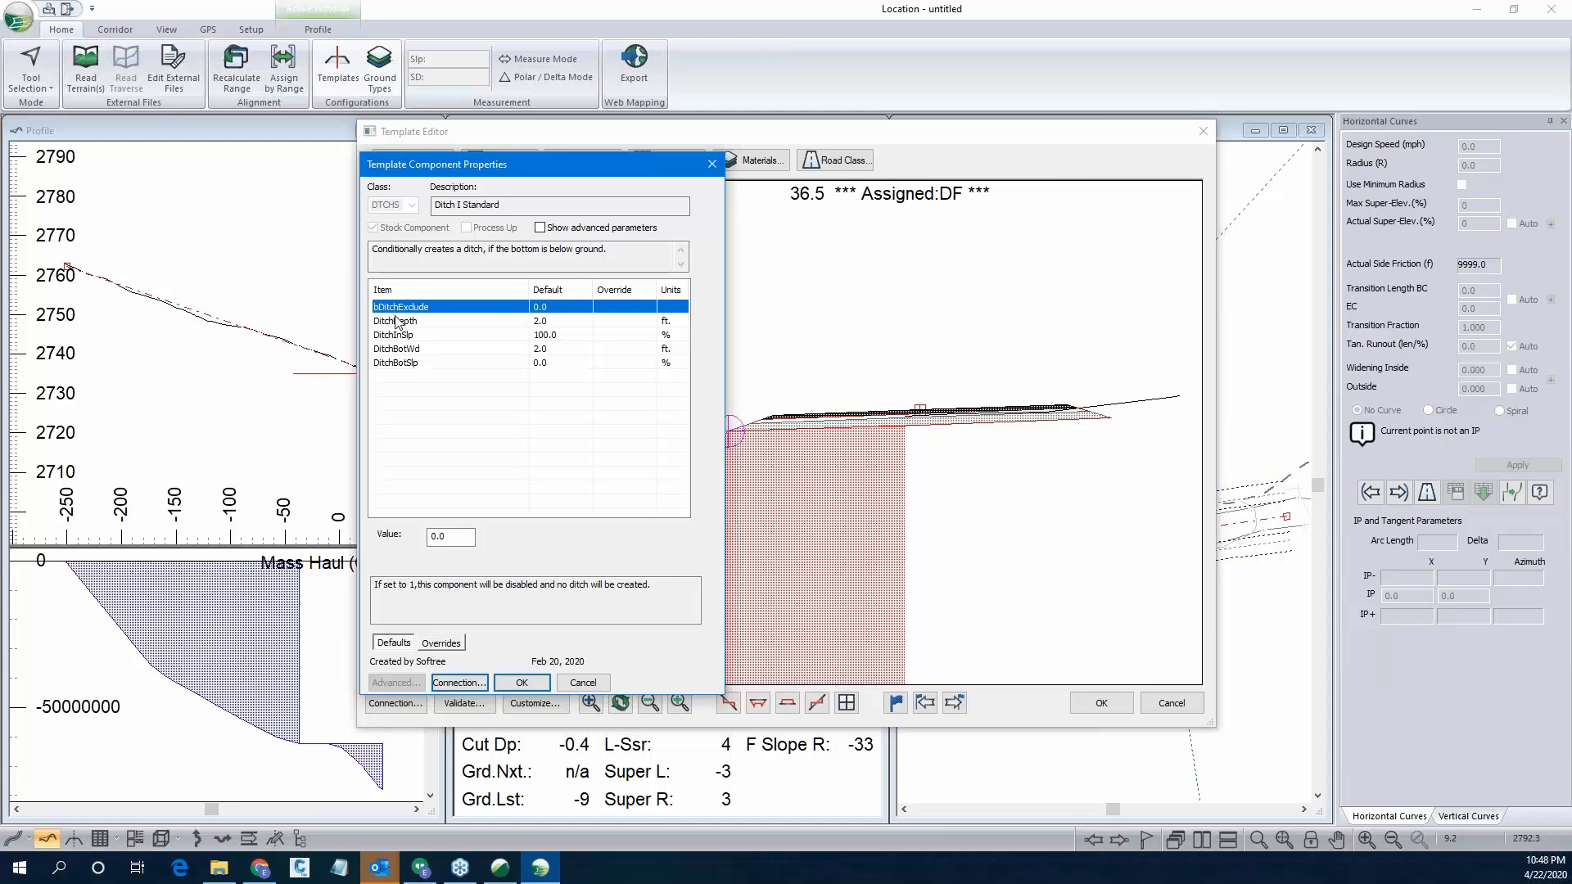
click(557, 322)
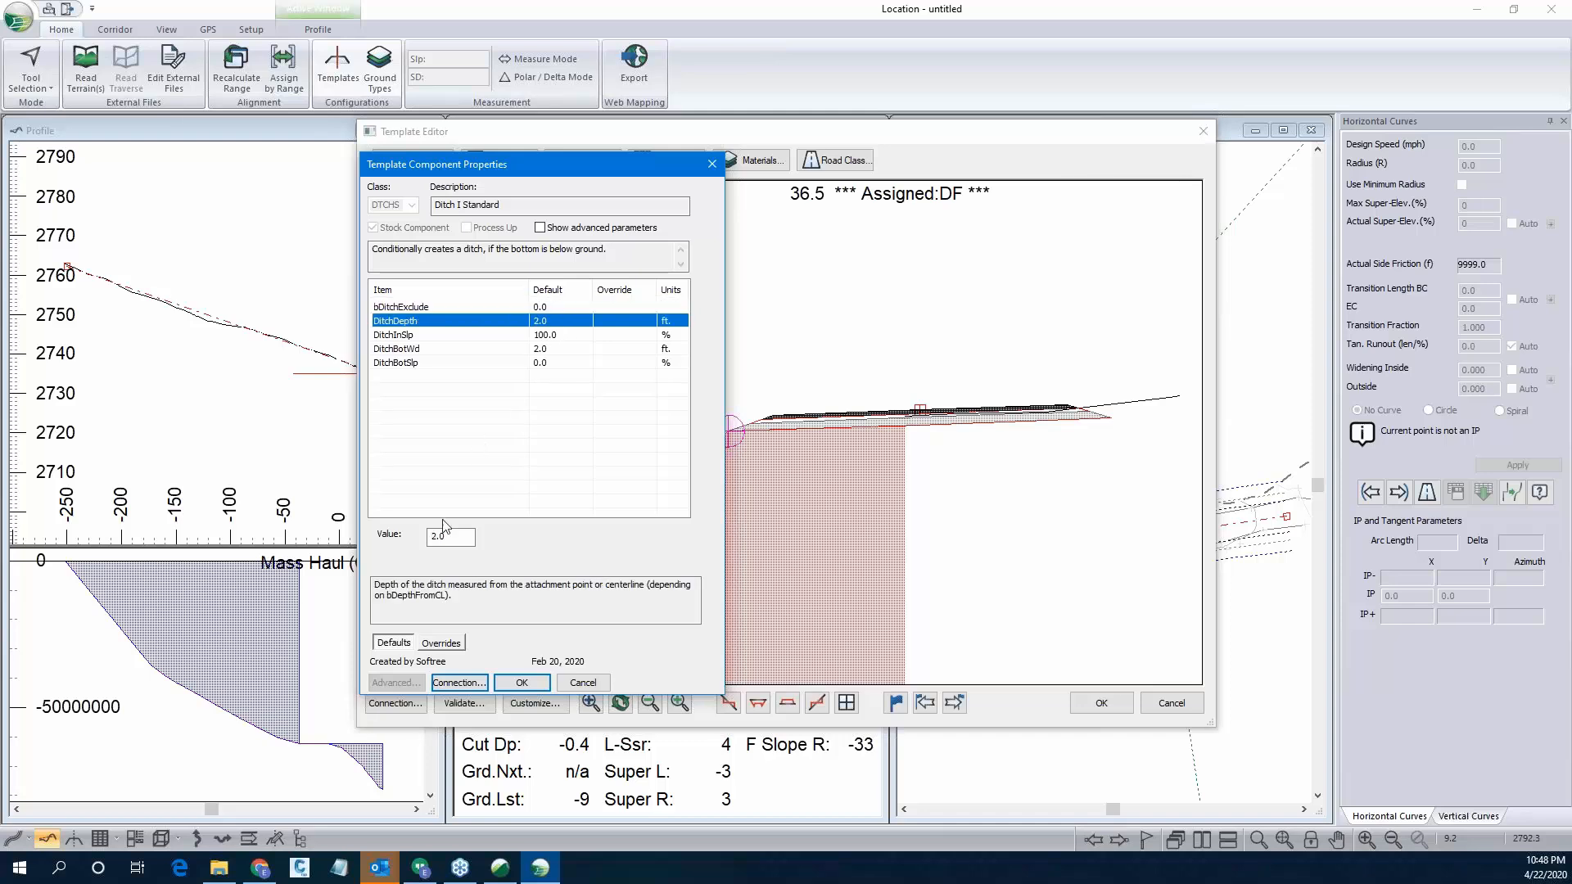
key(Tab)
text(1.0)
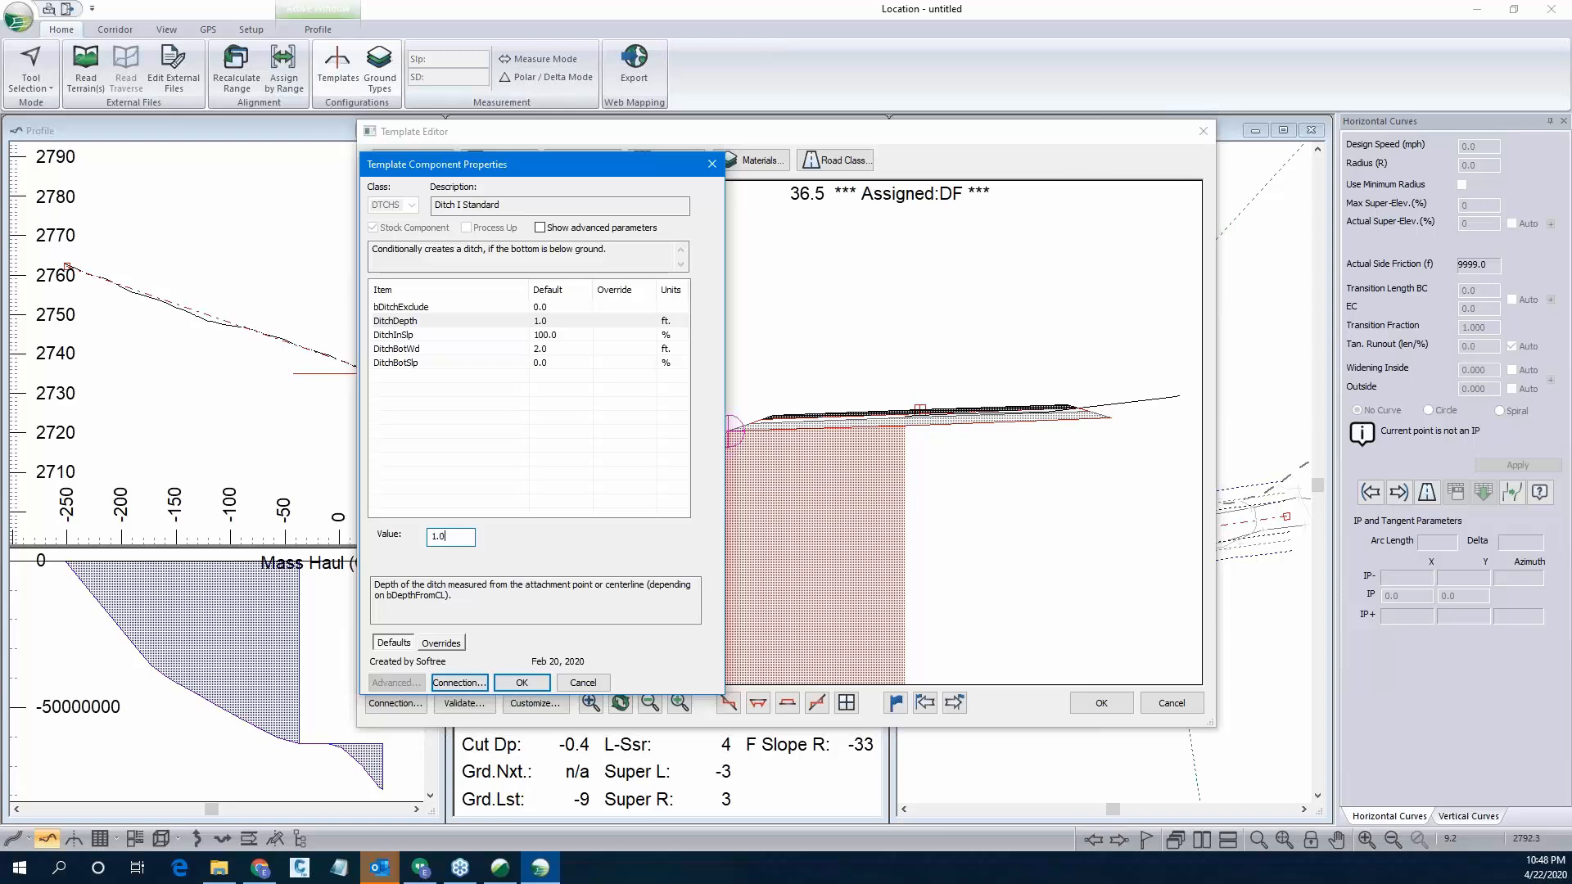
click(562, 336)
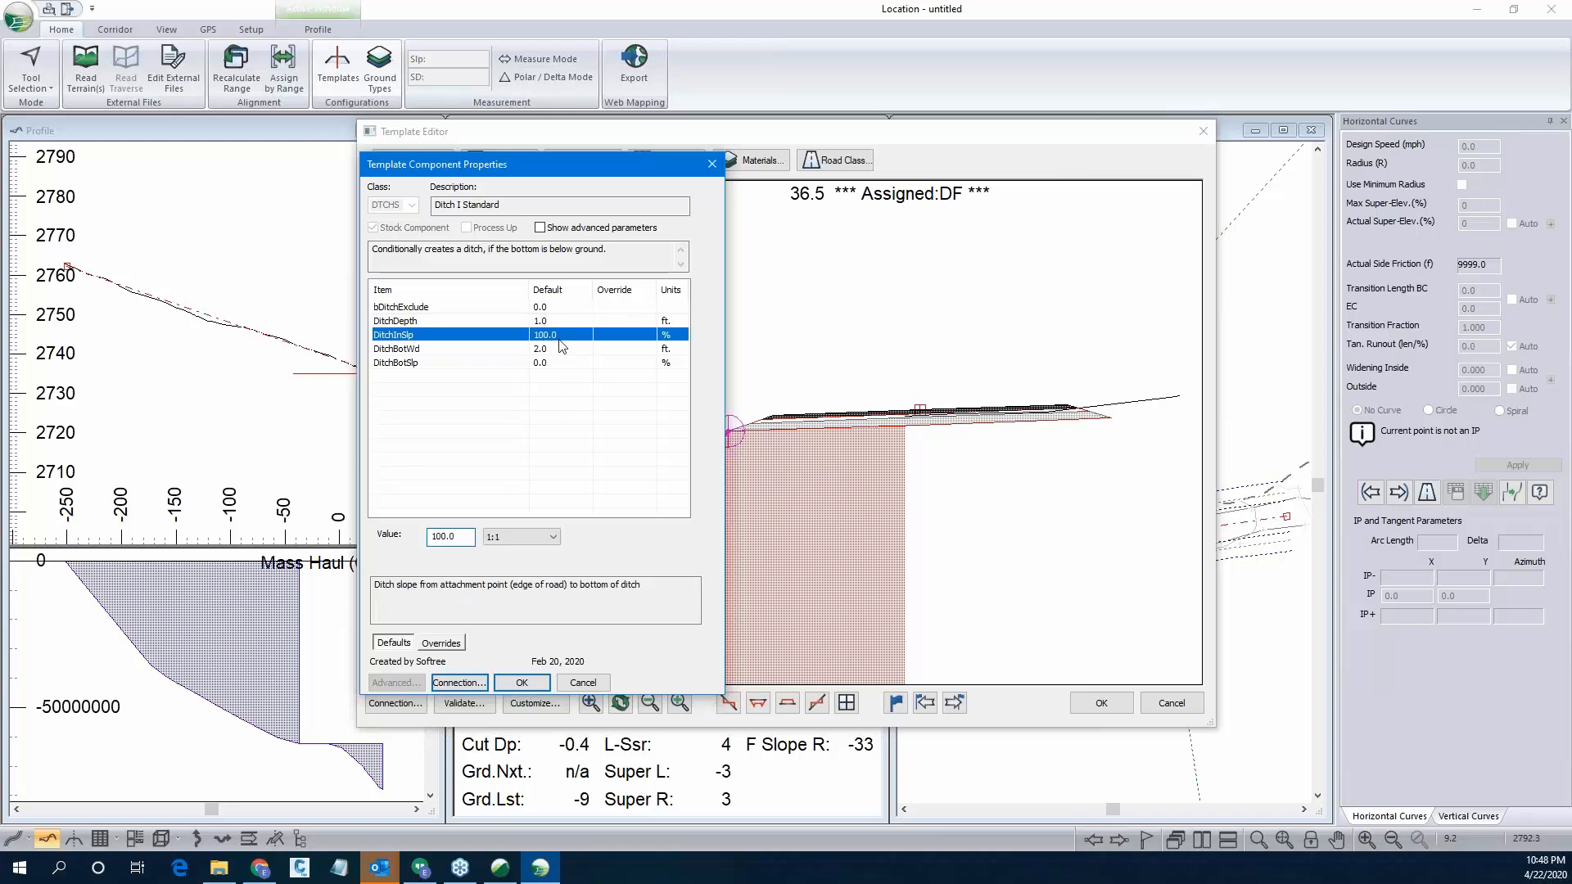
click(522, 538)
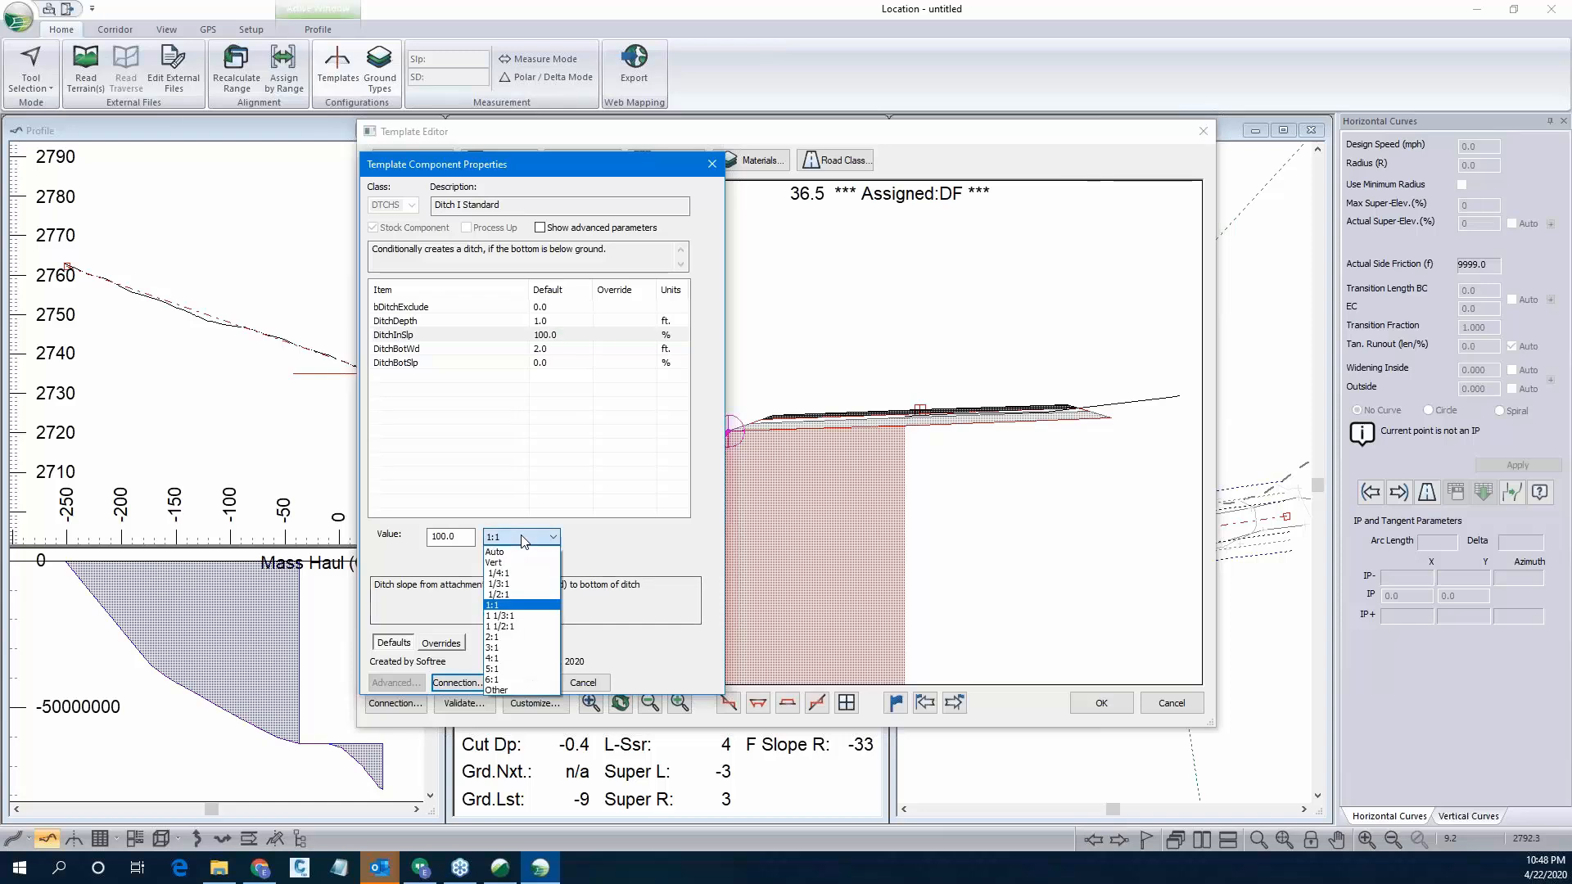
click(524, 648)
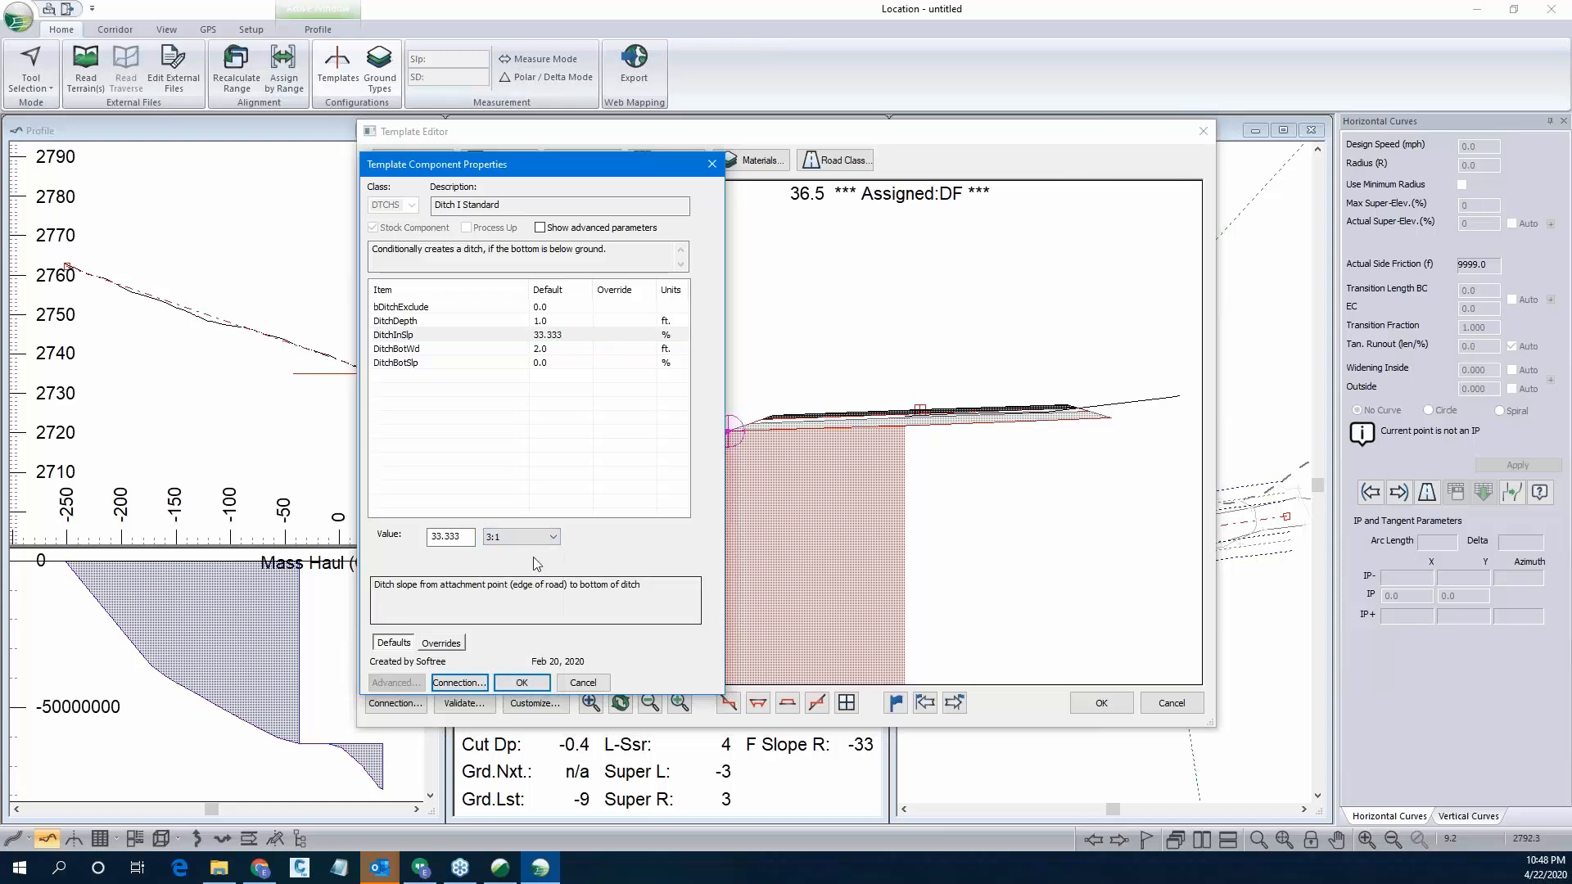
Set the left ditch component's DitchBotWd to 1.0 ft and accept the component properties.
click(538, 352)
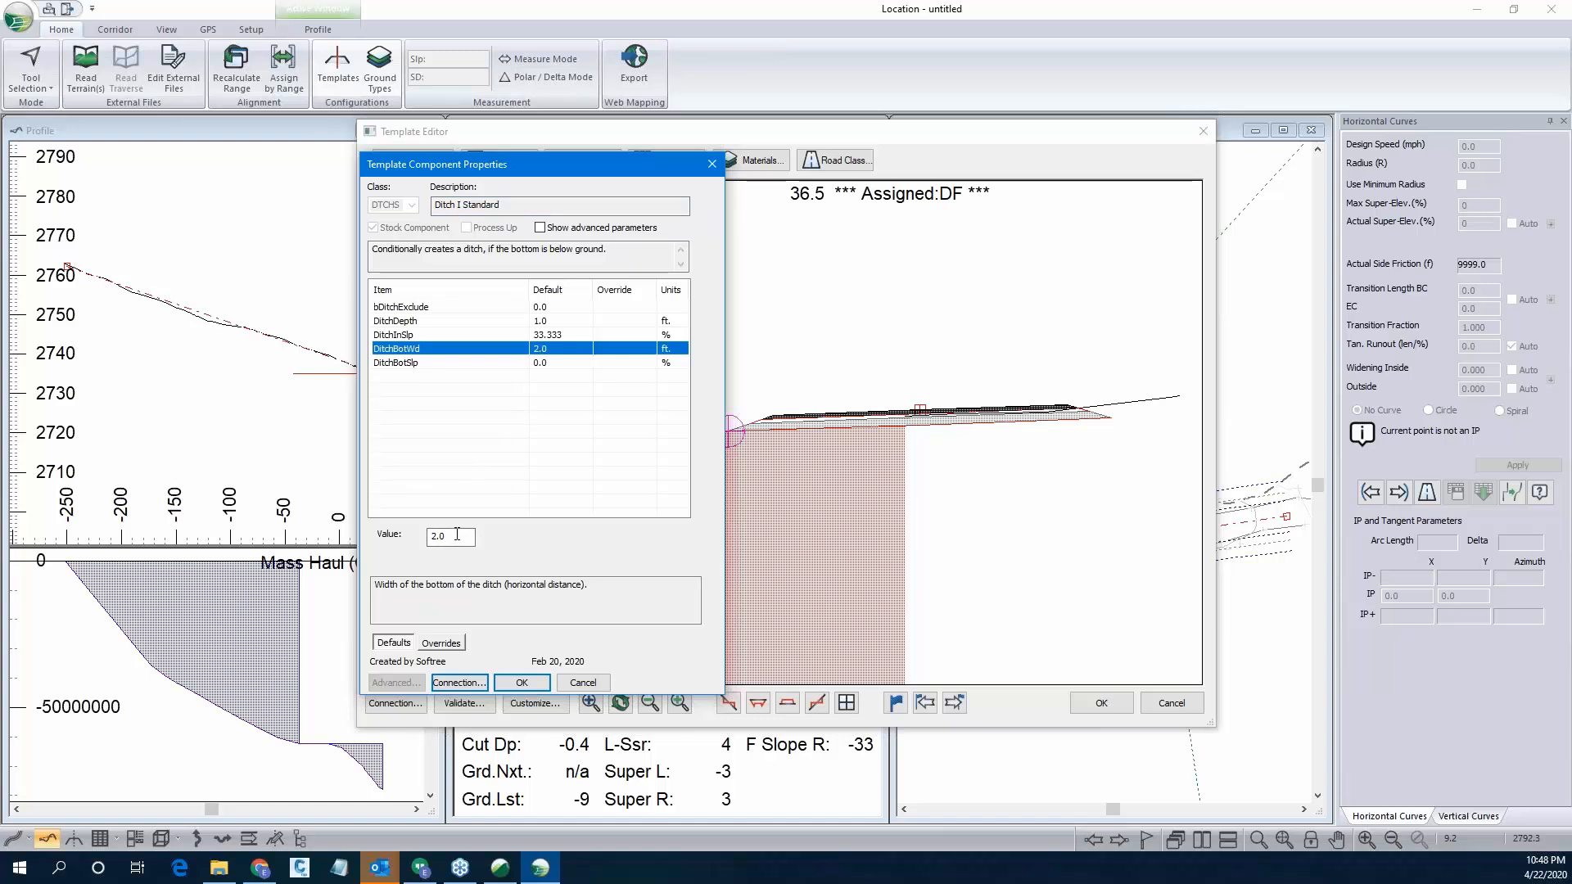
drag(457, 534, 371, 532)
text(1.0)
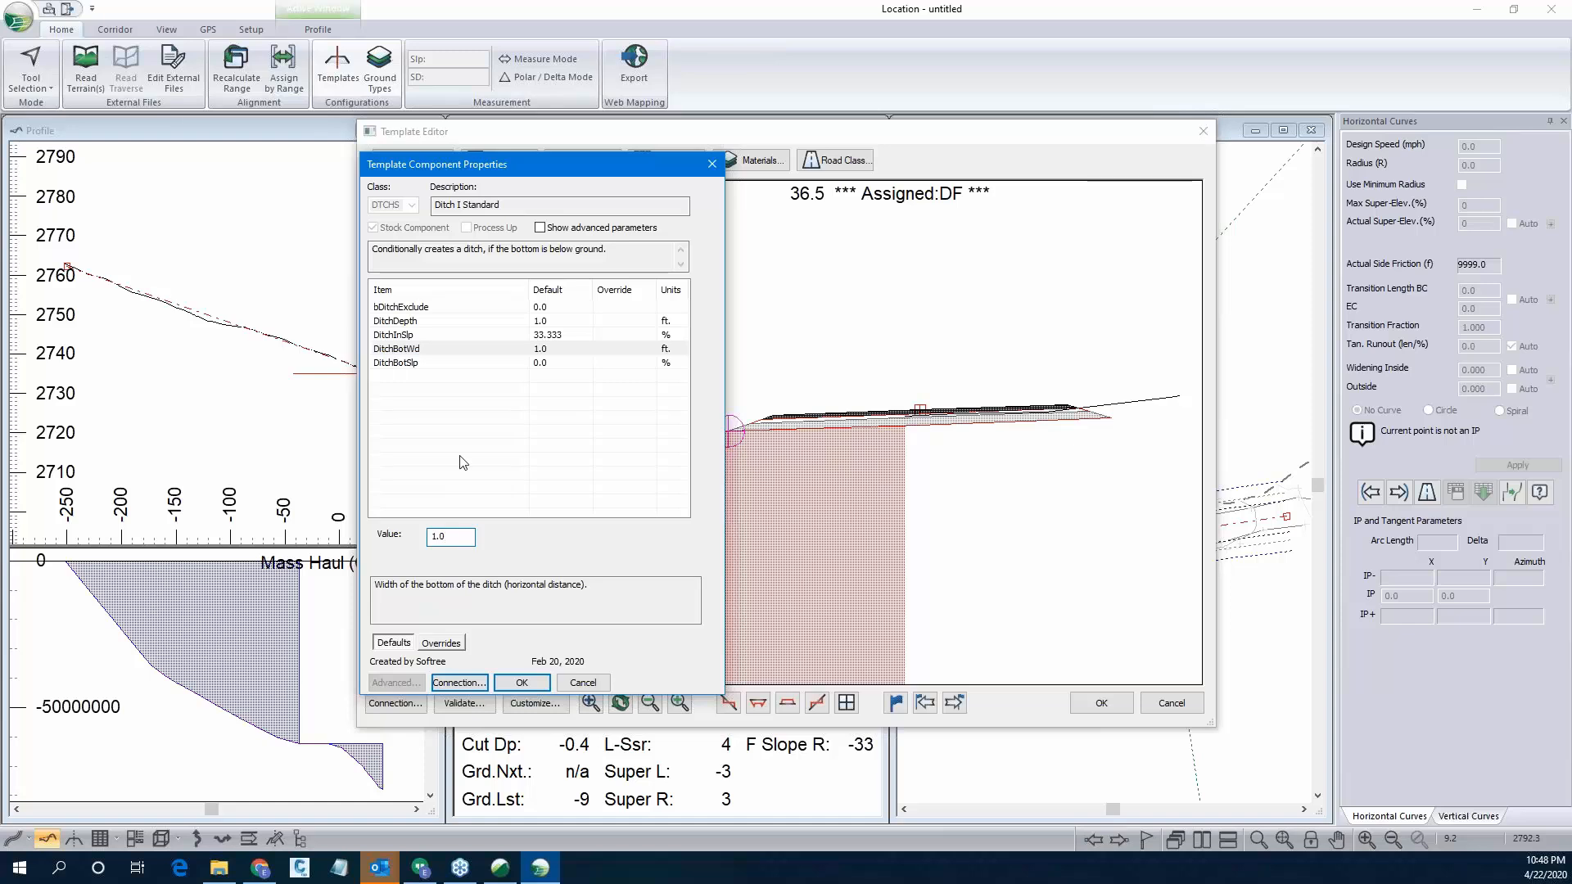
click(547, 367)
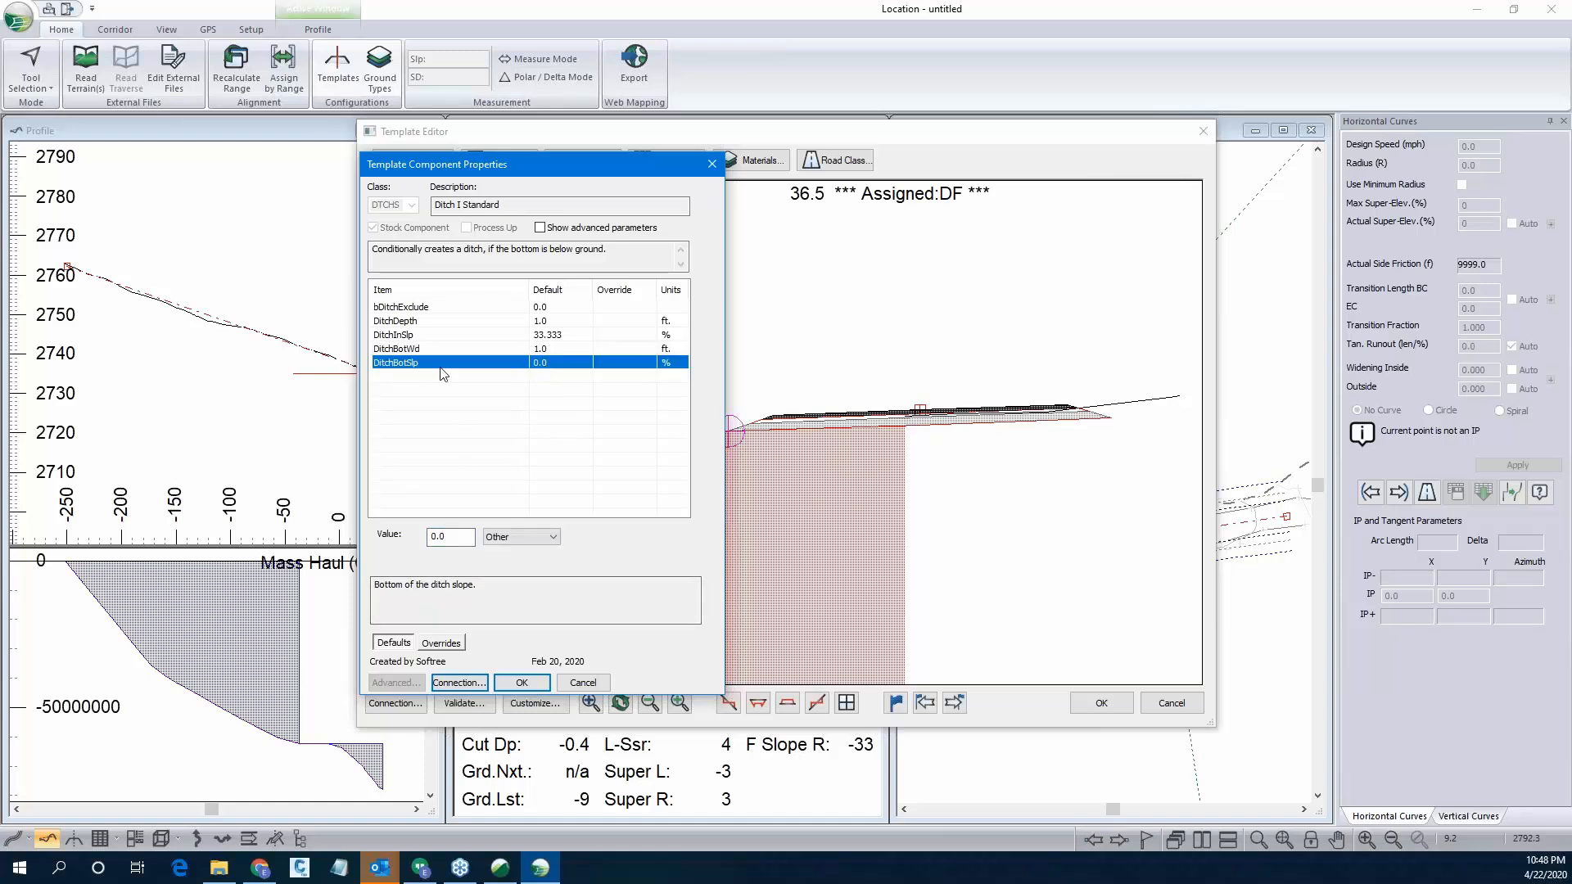
click(517, 682)
Copy the Ditch I Standard-left component in the WEBR - Webinar Rd template and paste it as new on the right side.
scroll(458, 516, down, 1)
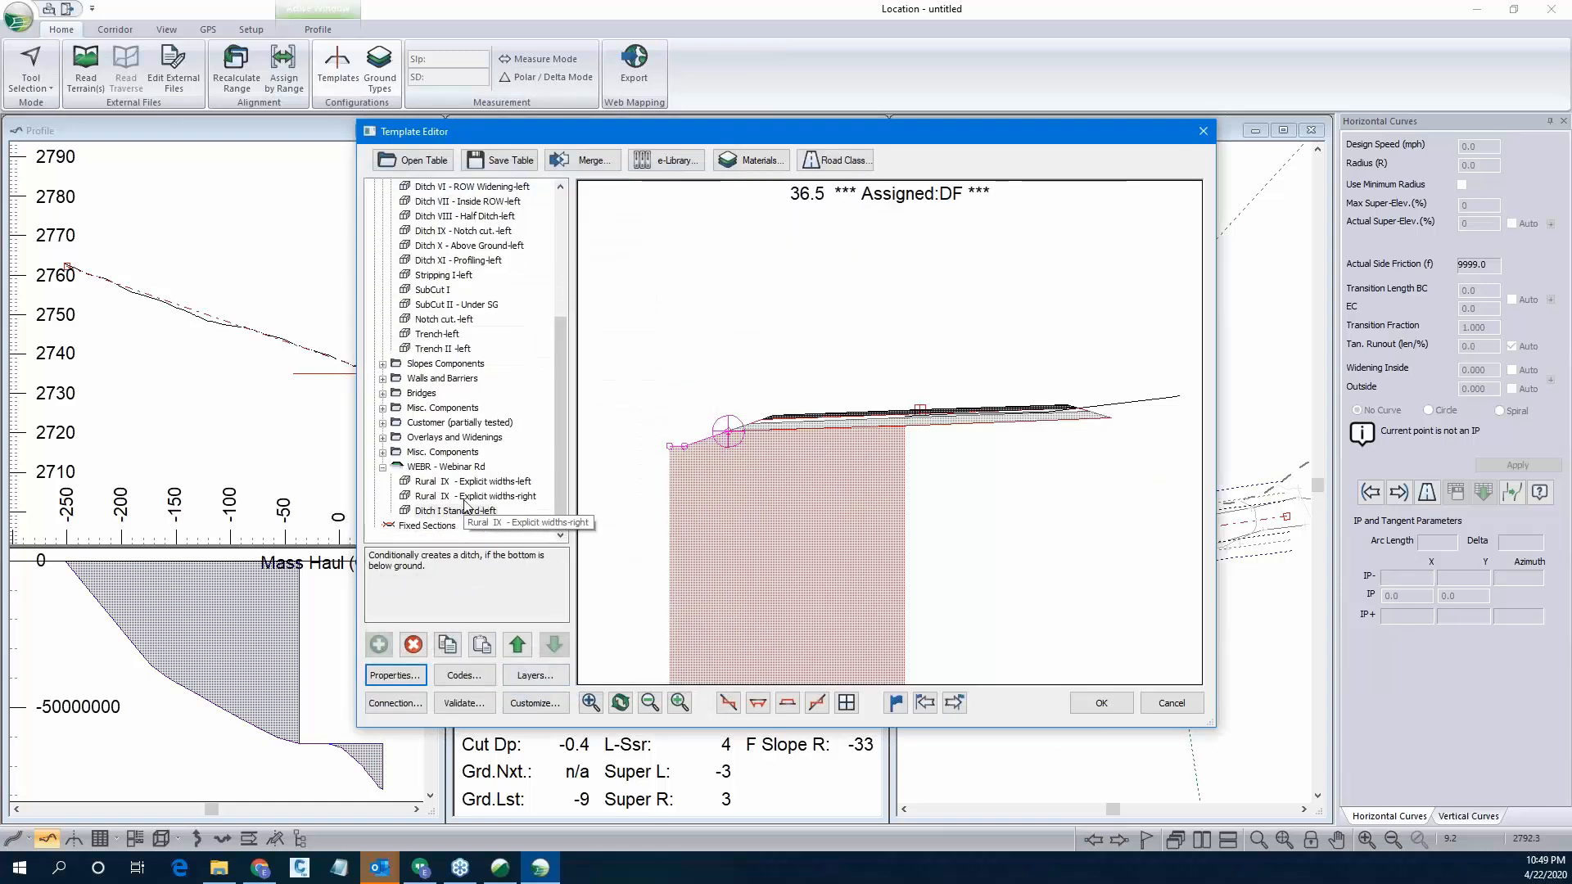
right_click(453, 512)
click(484, 600)
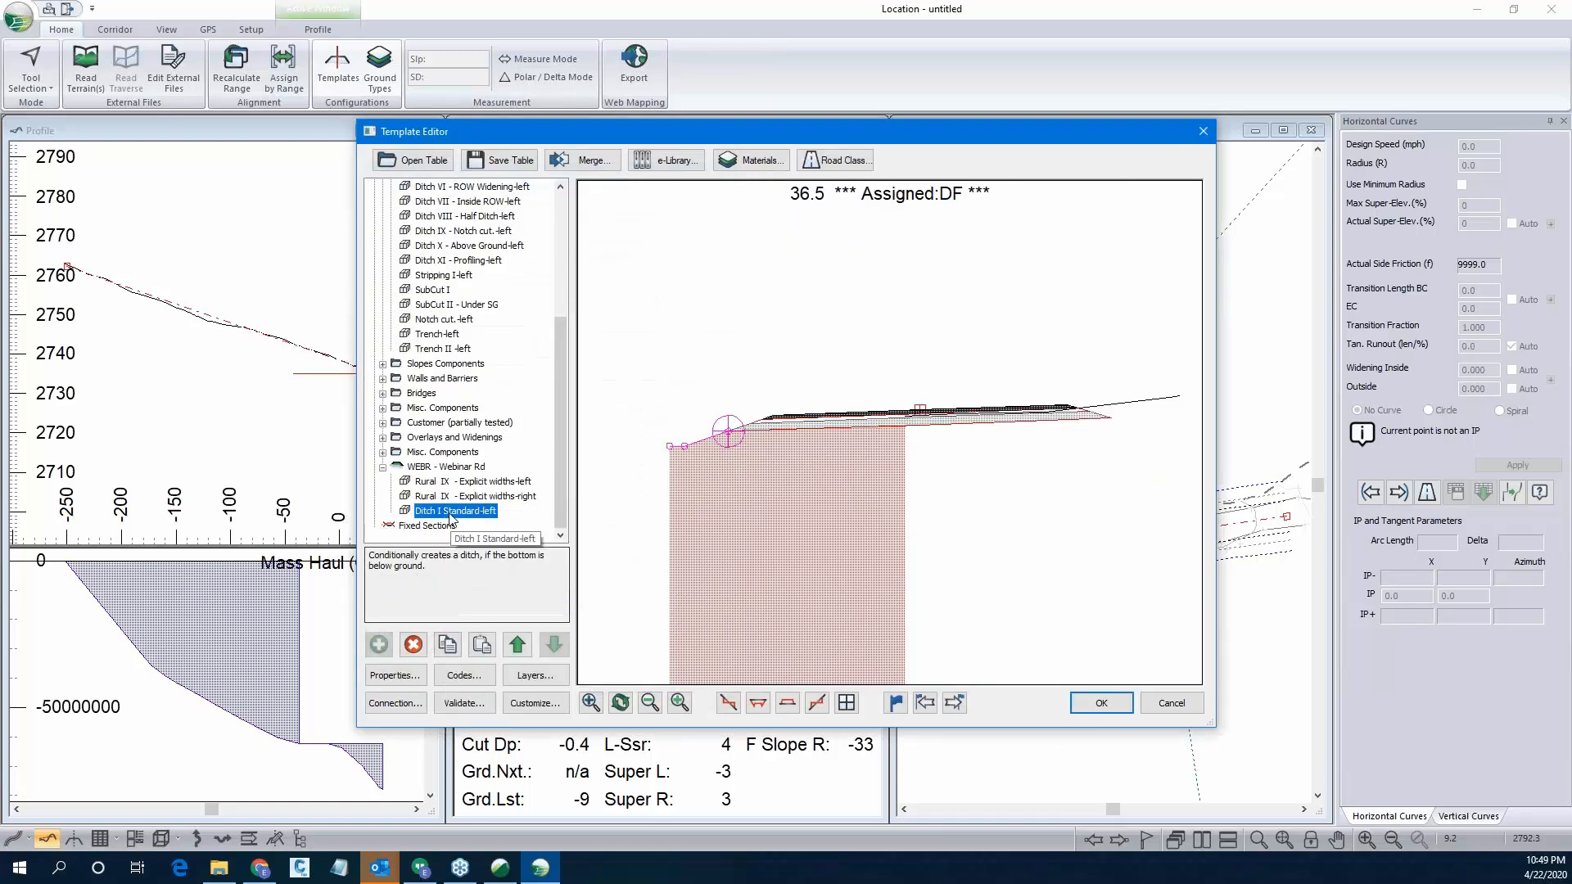
right_click(451, 515)
mouse_move(522, 627)
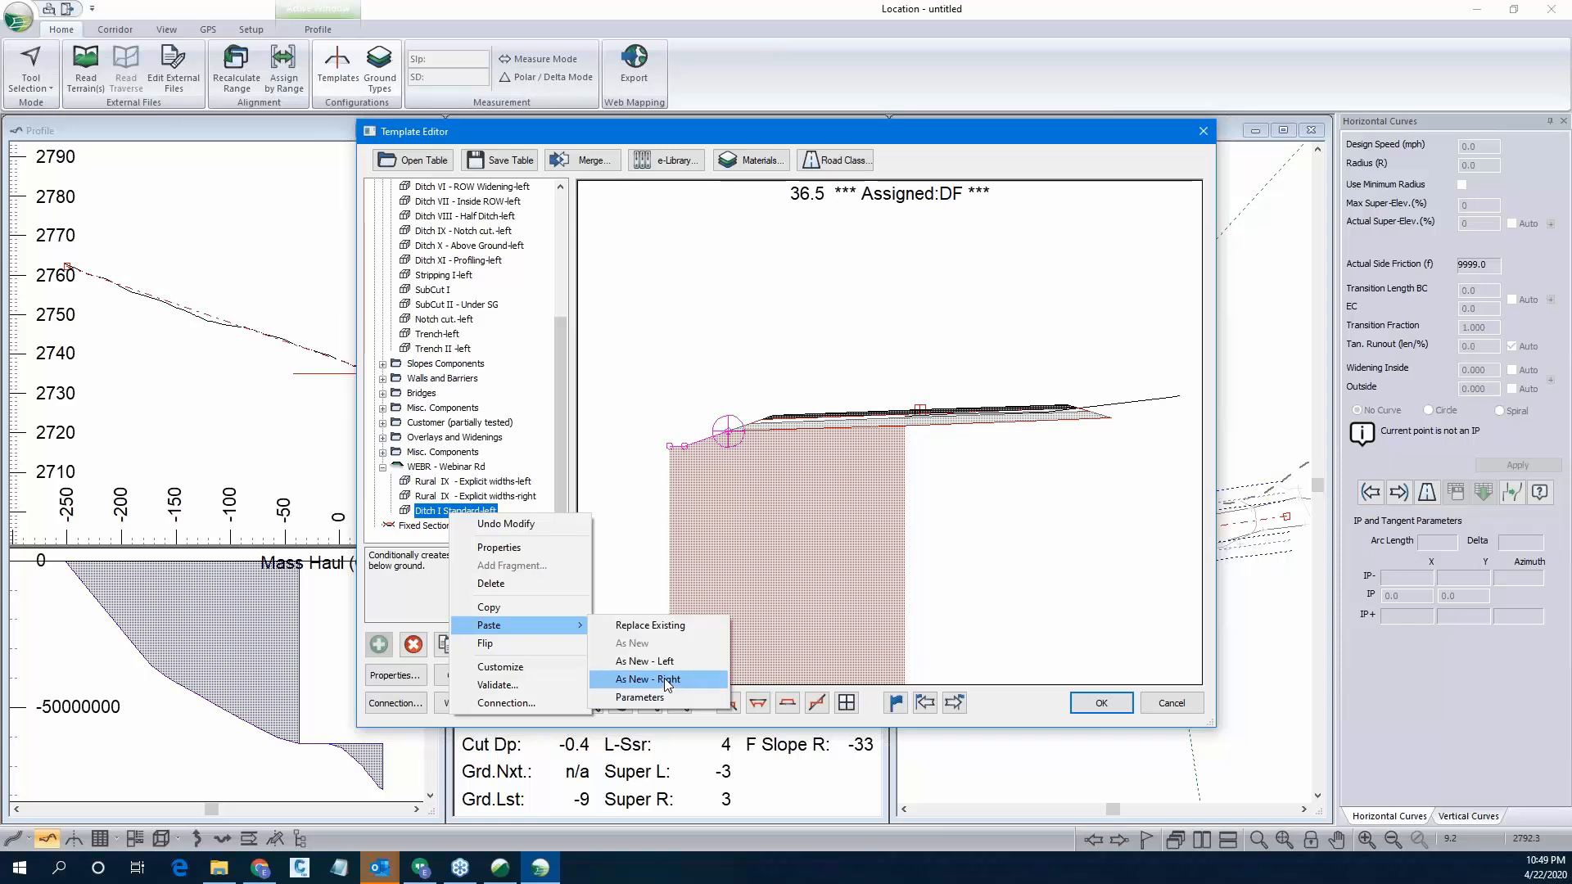
click(665, 678)
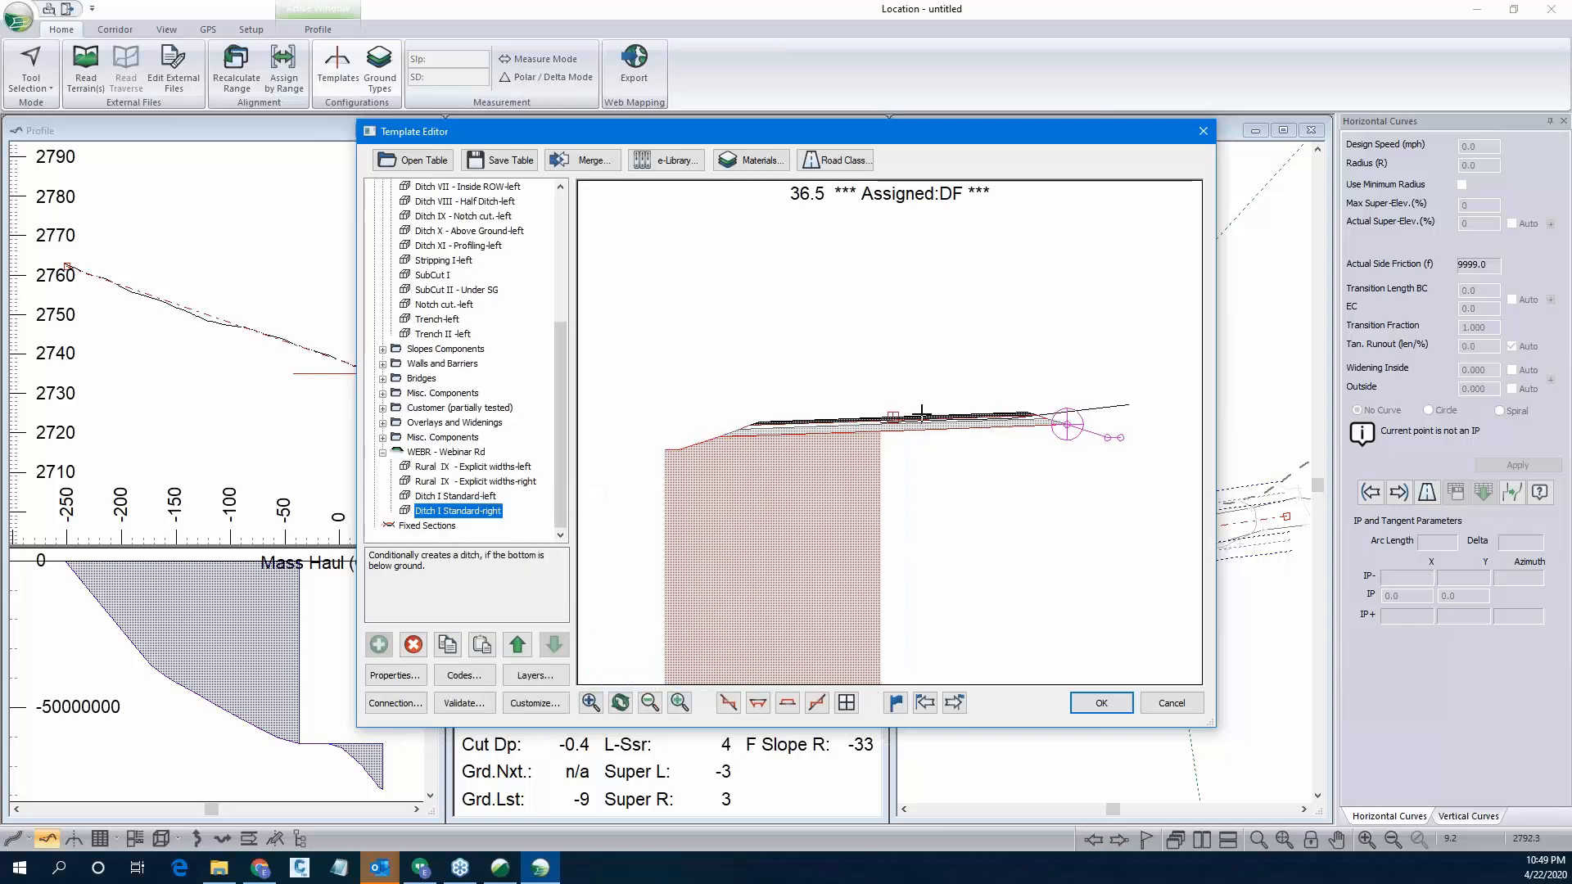
Retrieve the FF3 Slopes Components from the e-Library, overwriting the existing folder.
click(479, 495)
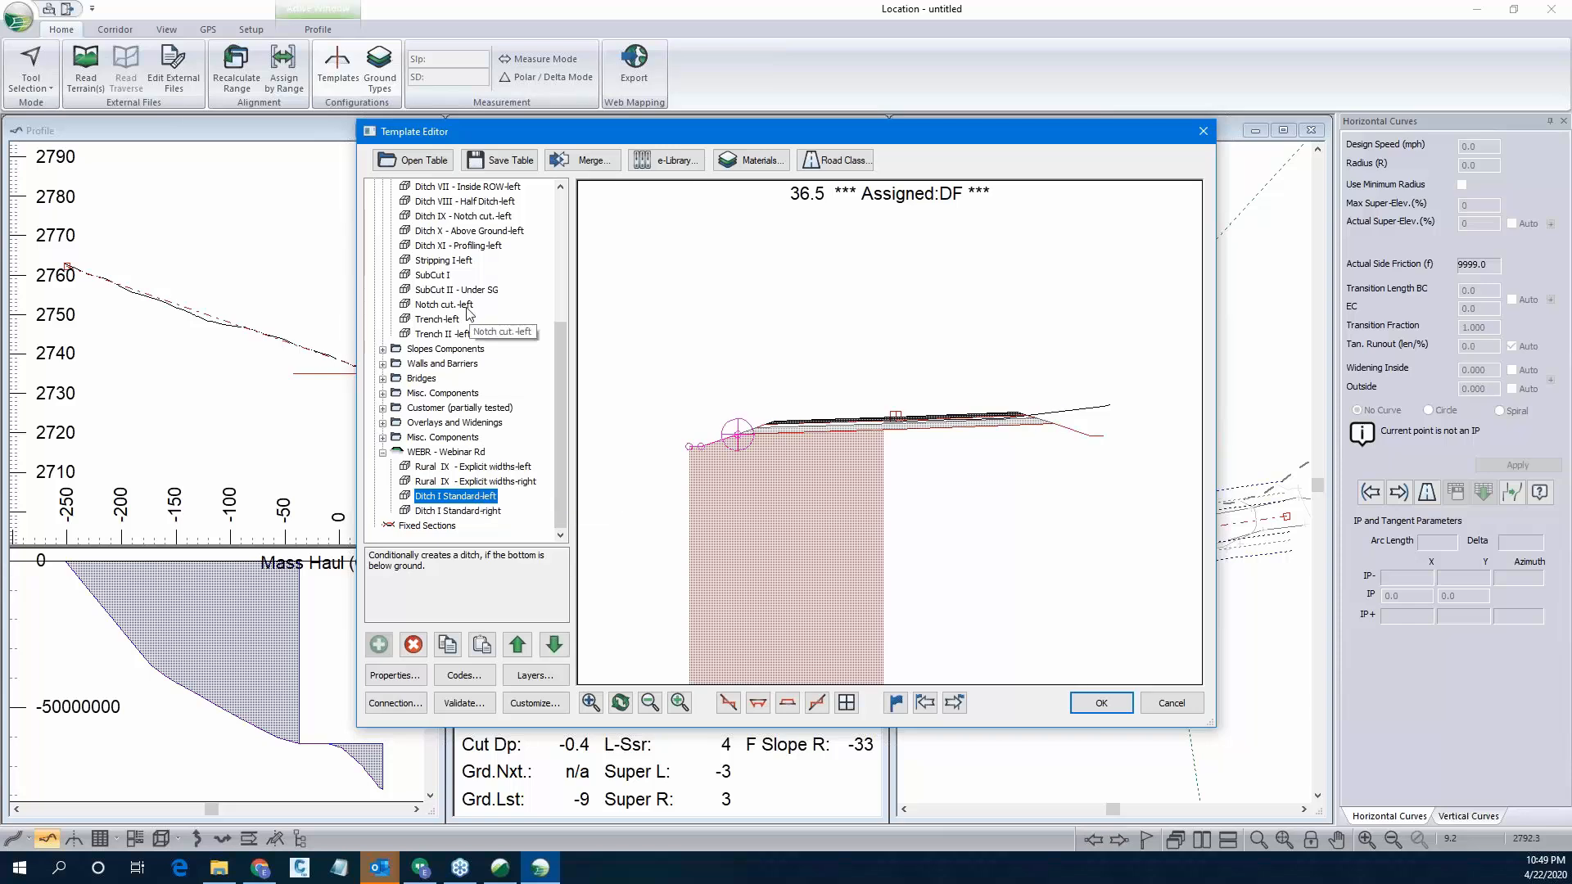
click(382, 349)
click(382, 349)
click(665, 161)
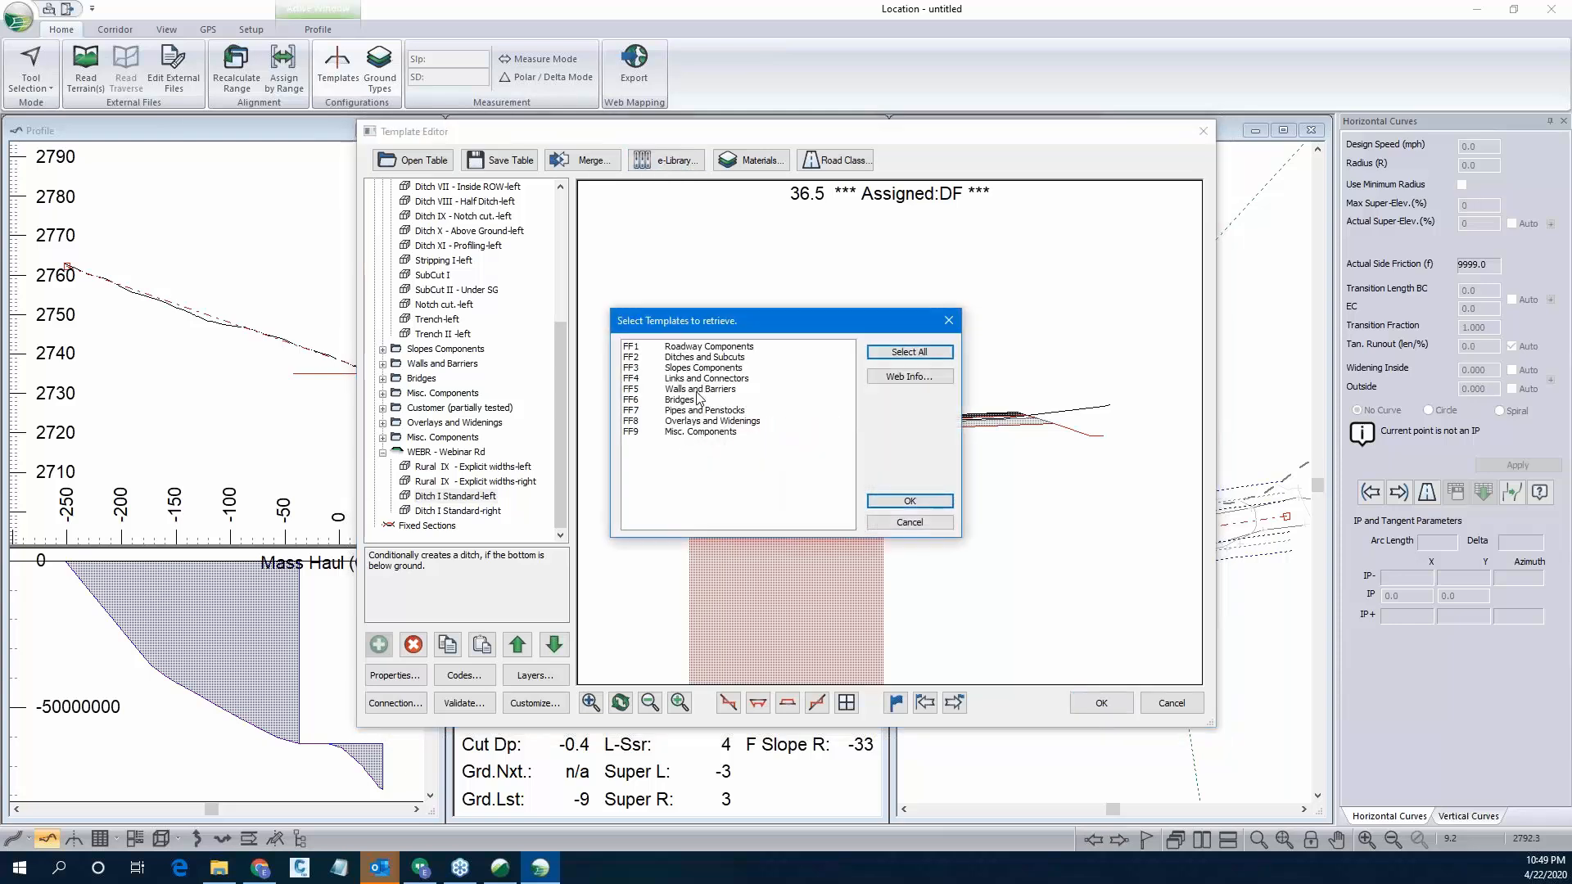
click(697, 368)
click(909, 500)
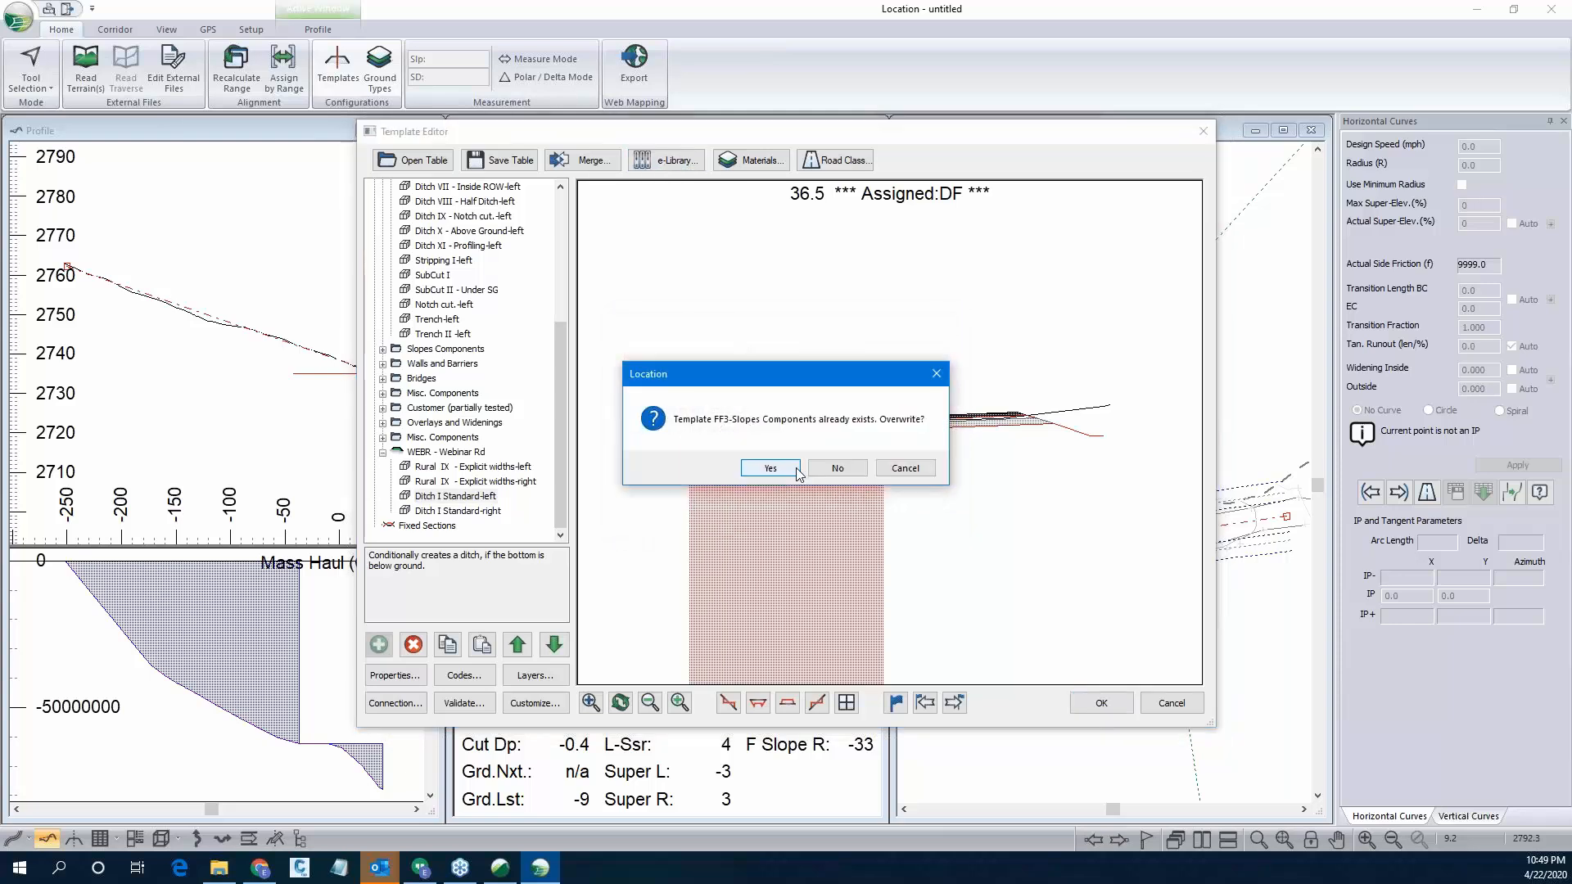
click(796, 471)
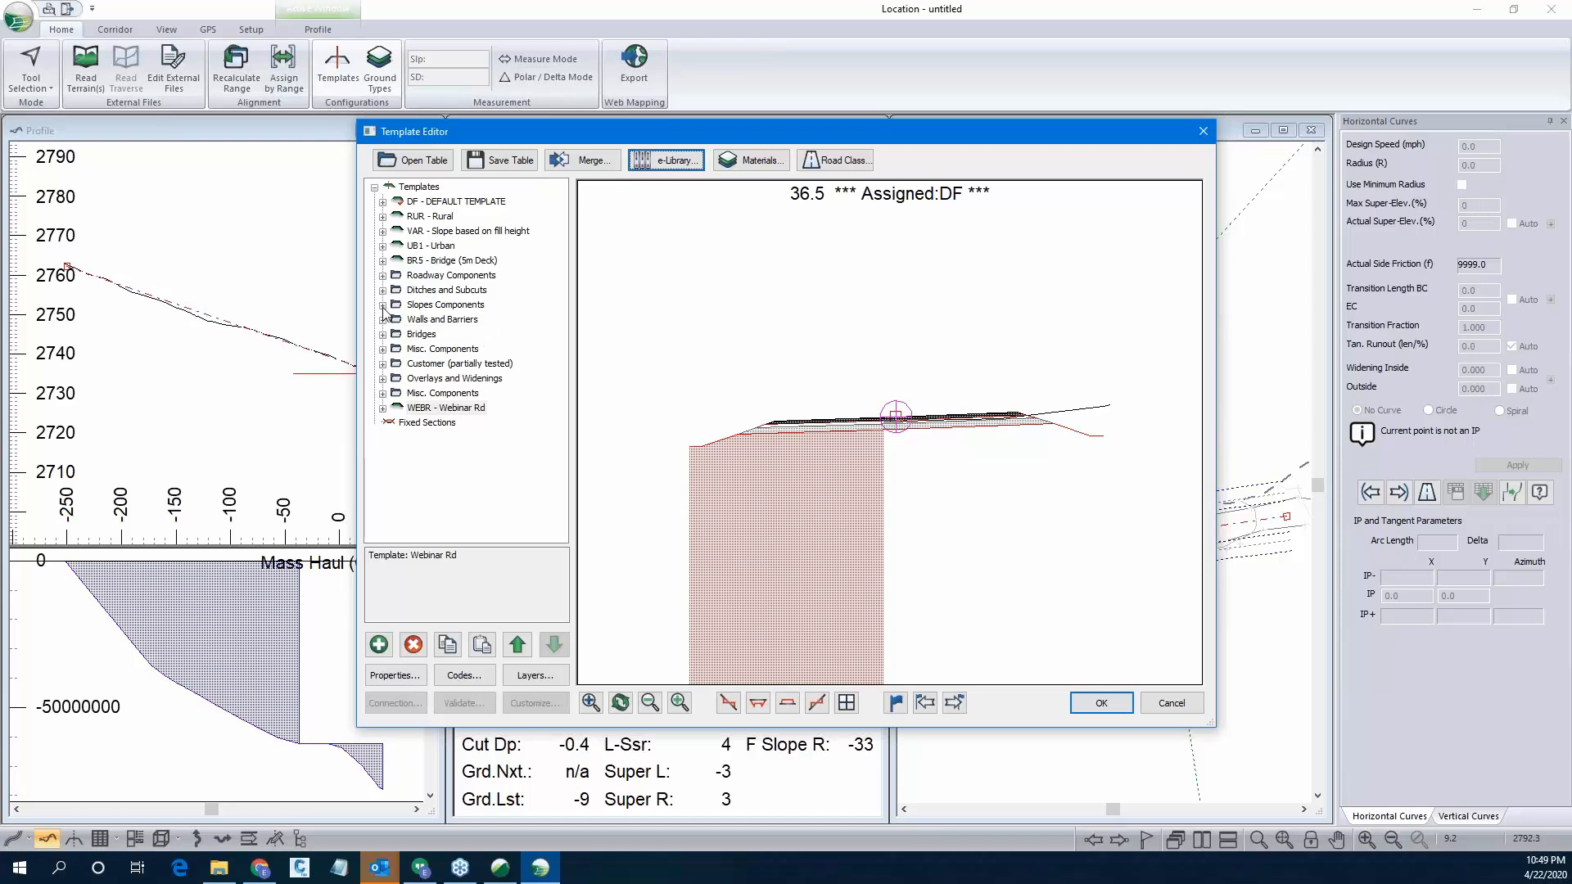
Copy Slope I - Standard Cut/Fill-left from Slopes Components and paste it as new on the left side of the WEBR - Webinar Rd template.
click(382, 305)
click(458, 275)
right_click(457, 278)
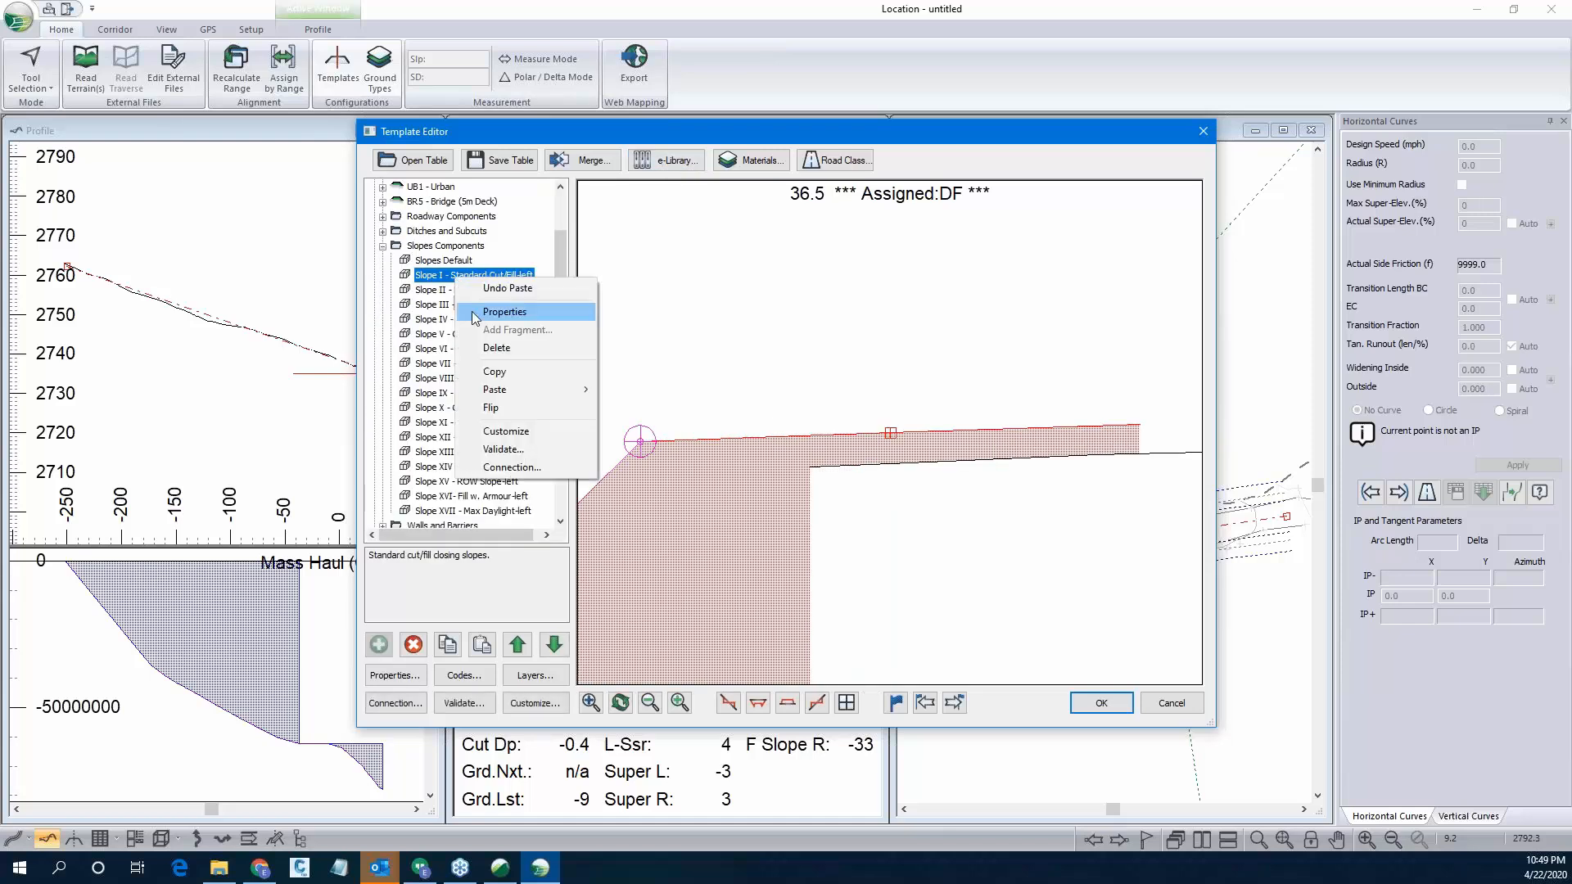
click(484, 371)
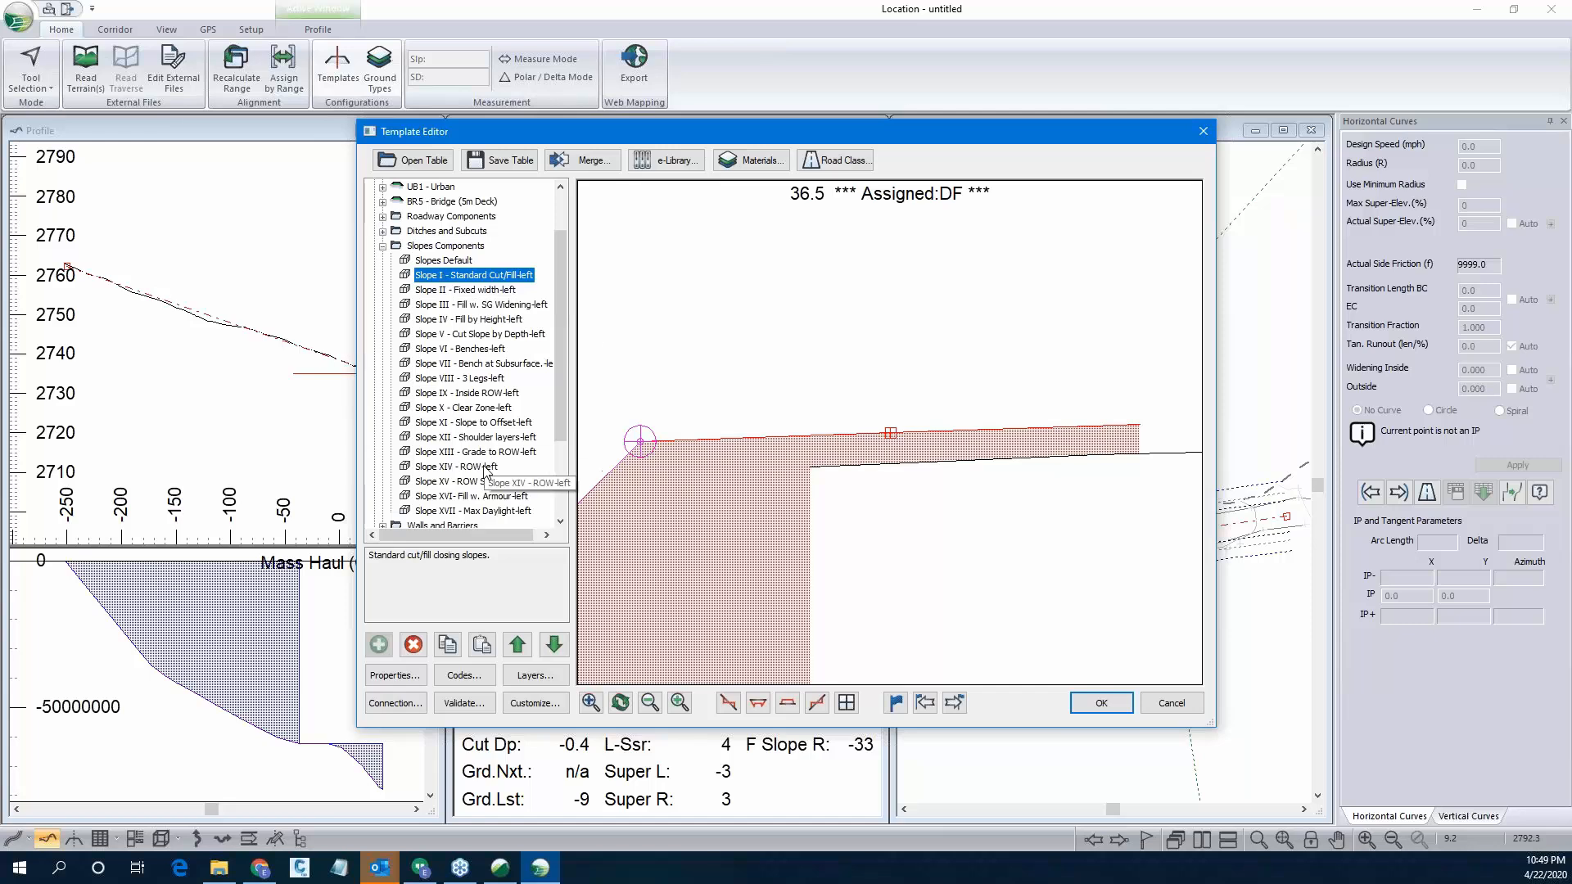
scroll(486, 469, down, 3)
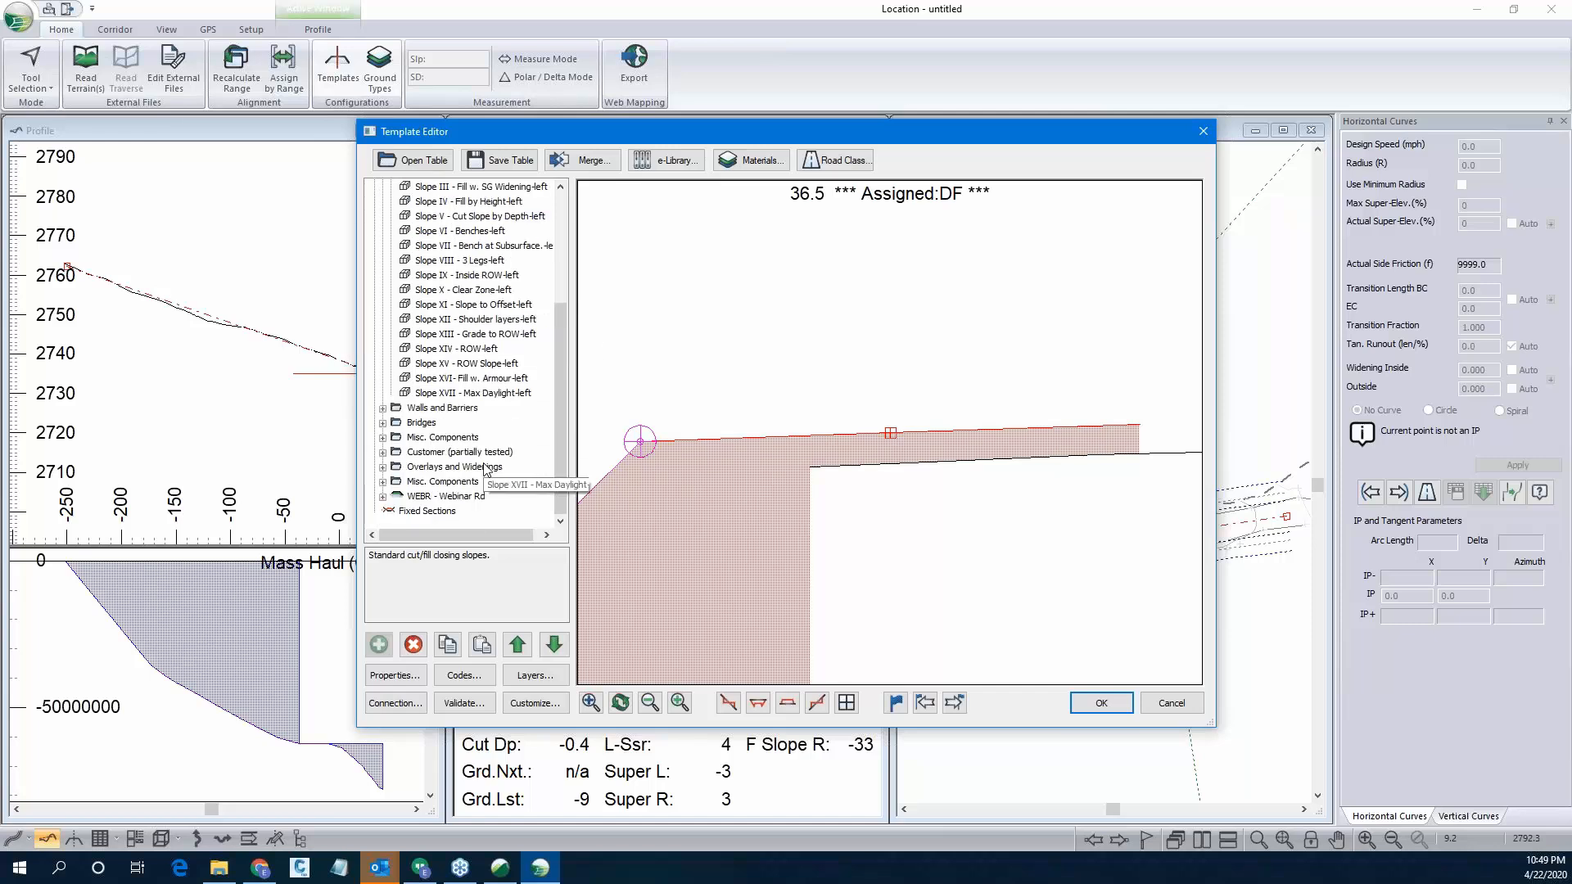
click(382, 510)
right_click(435, 496)
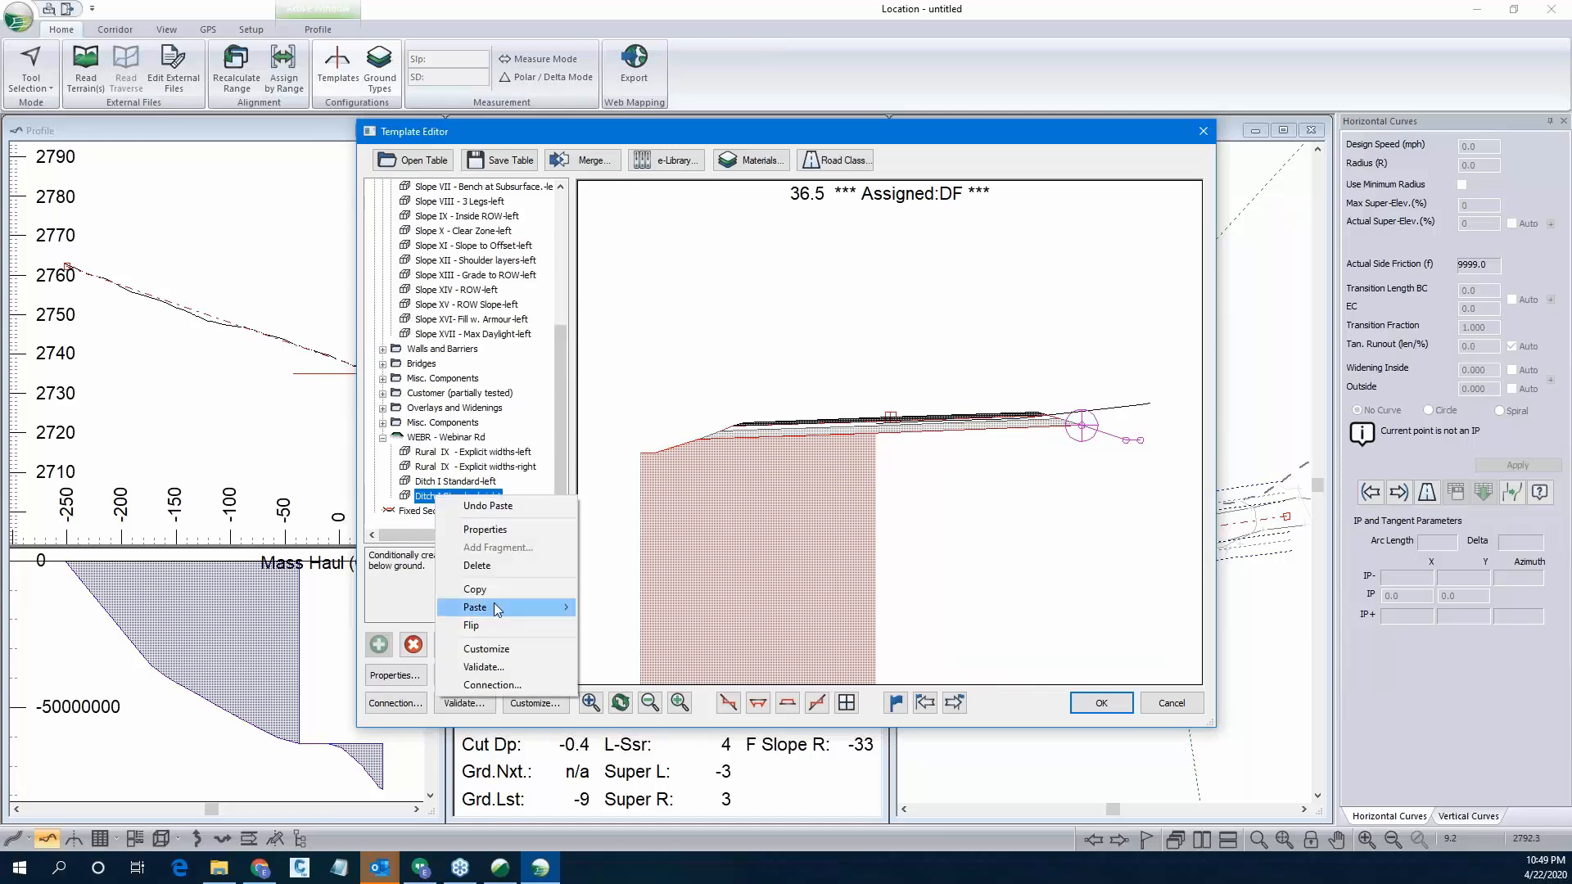
mouse_move(519, 610)
click(630, 642)
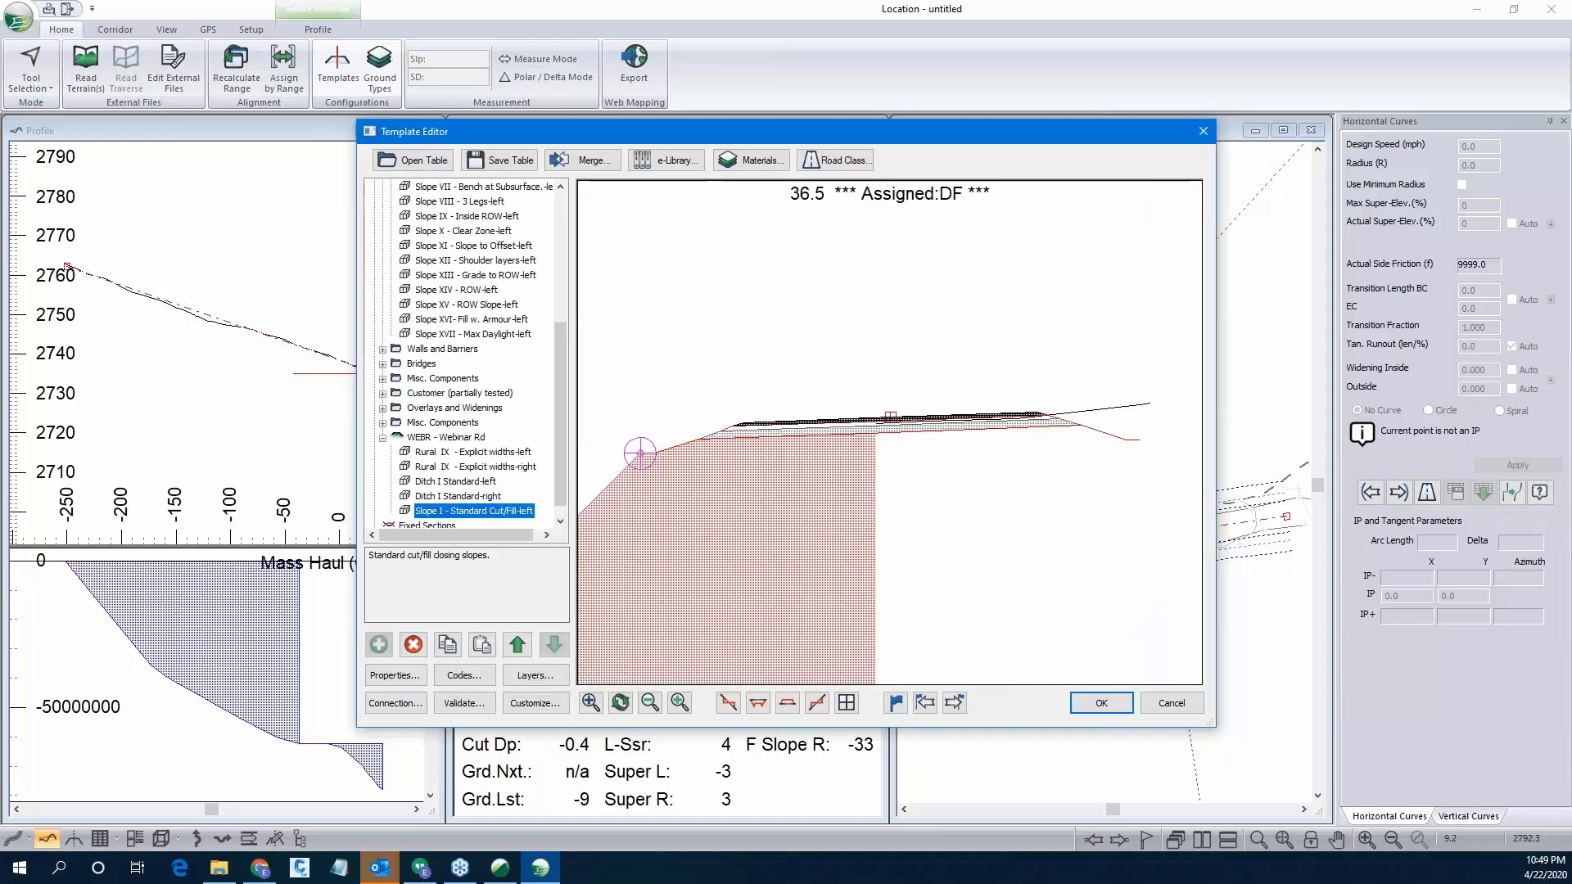
Set the left Slope I component's FinalCutSlp and FinalFillSlp to Auto and accept the component properties.
scroll(958, 512, down, 3)
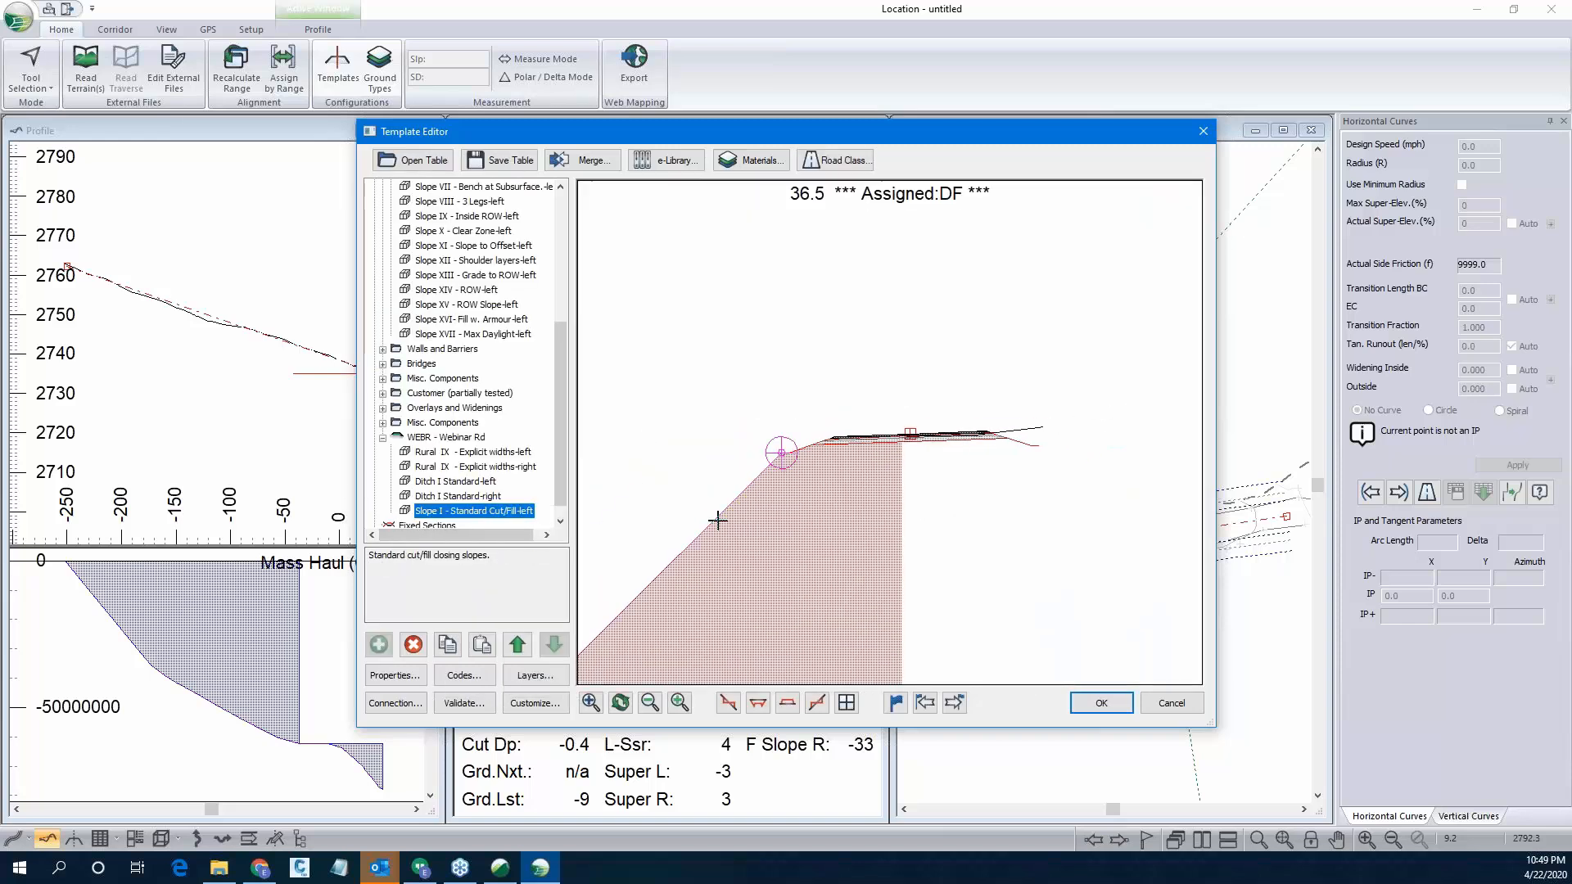
click(391, 678)
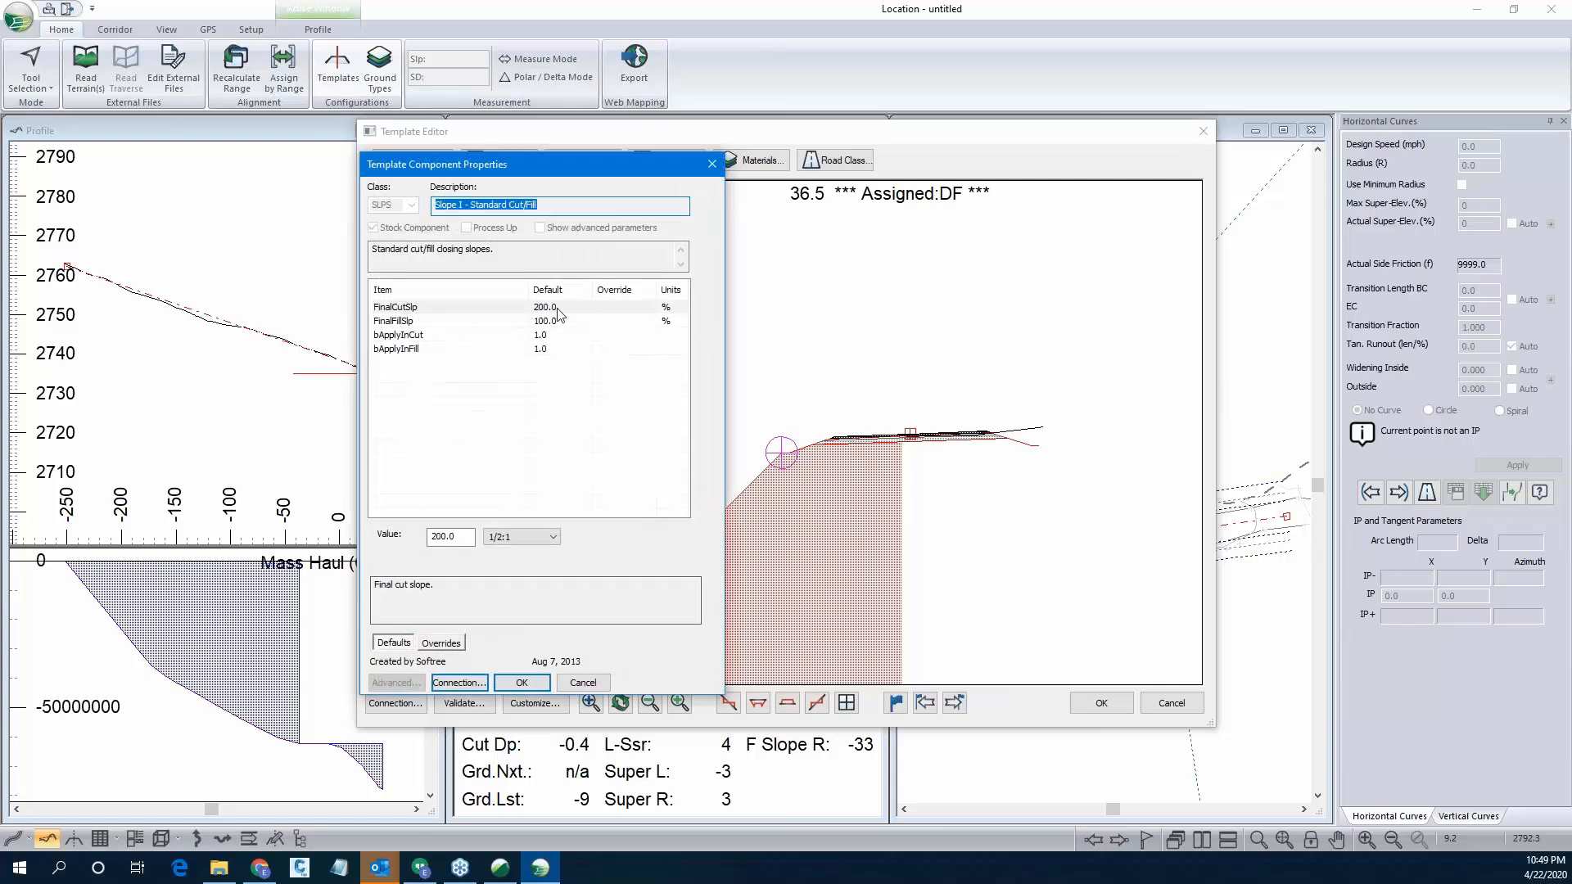
click(563, 311)
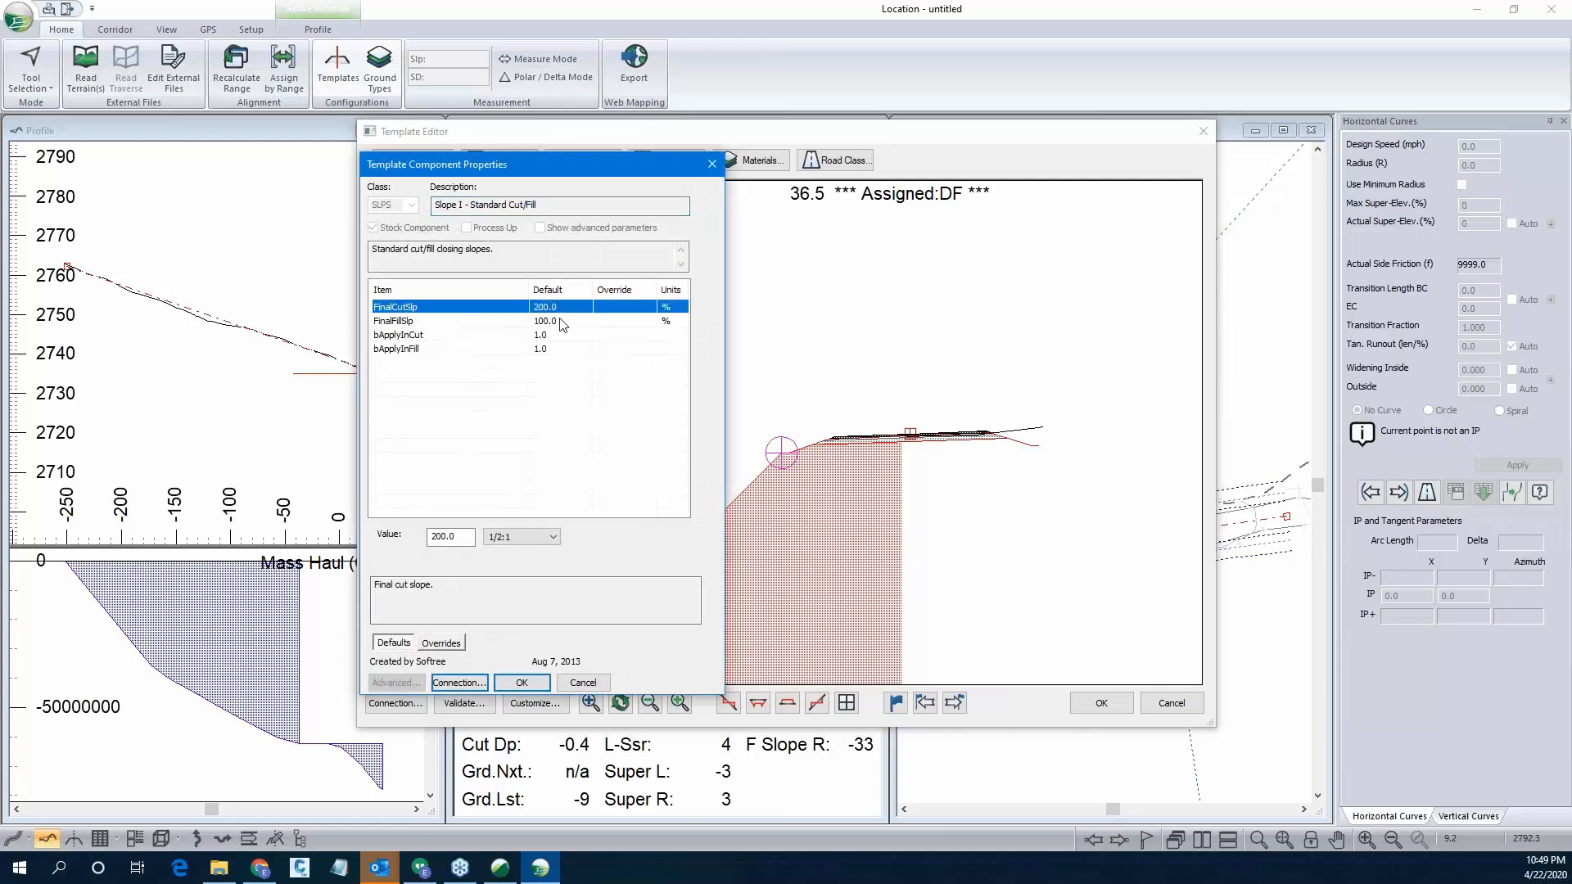
click(535, 538)
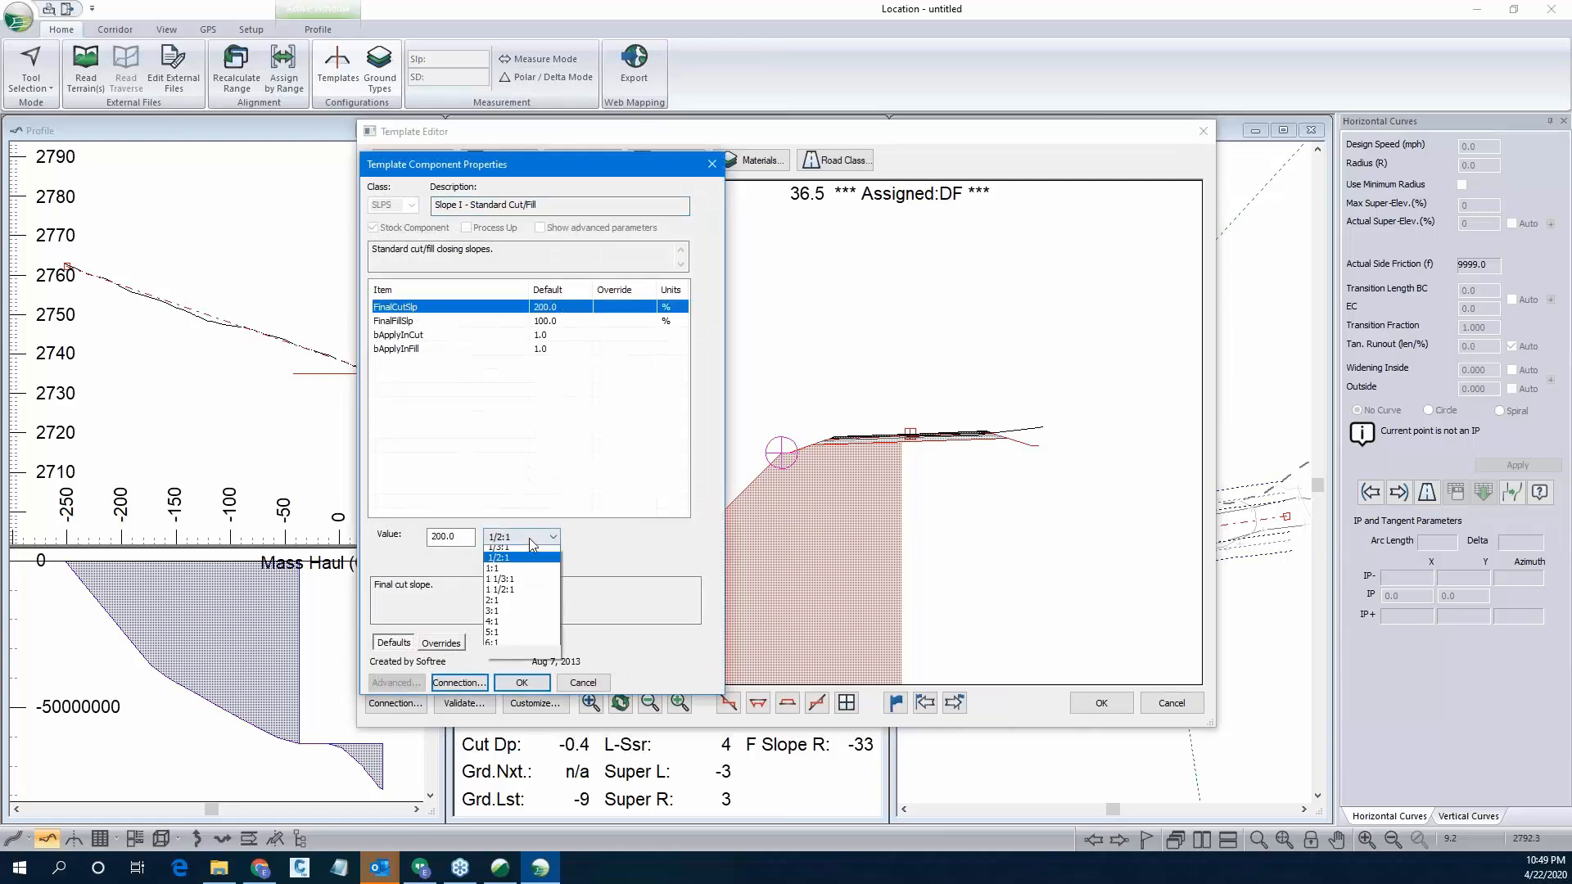
click(535, 554)
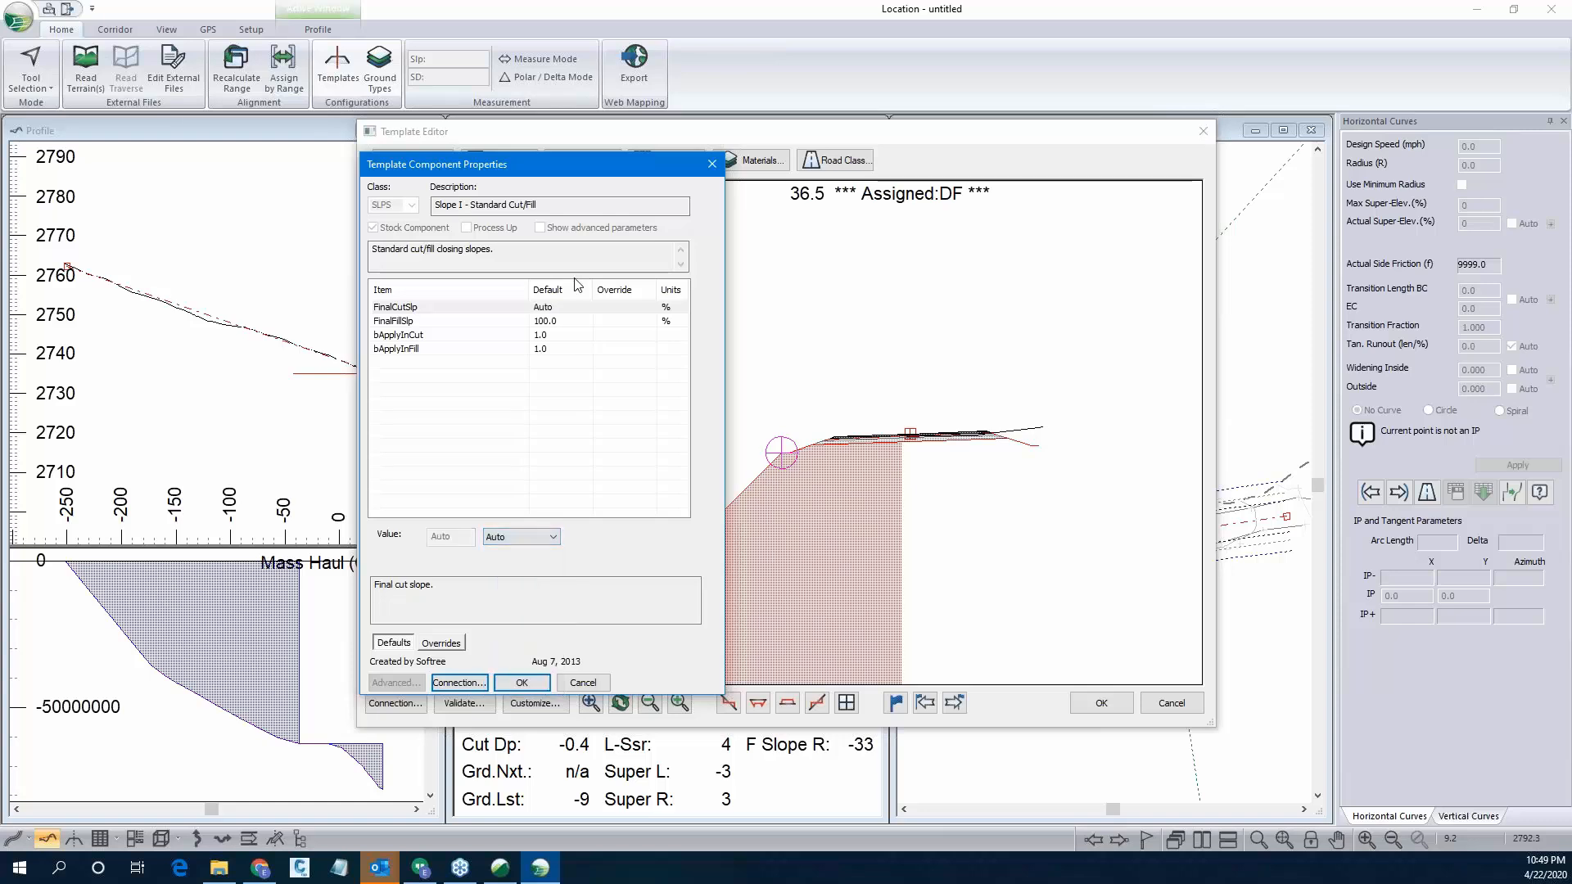
click(555, 321)
click(502, 541)
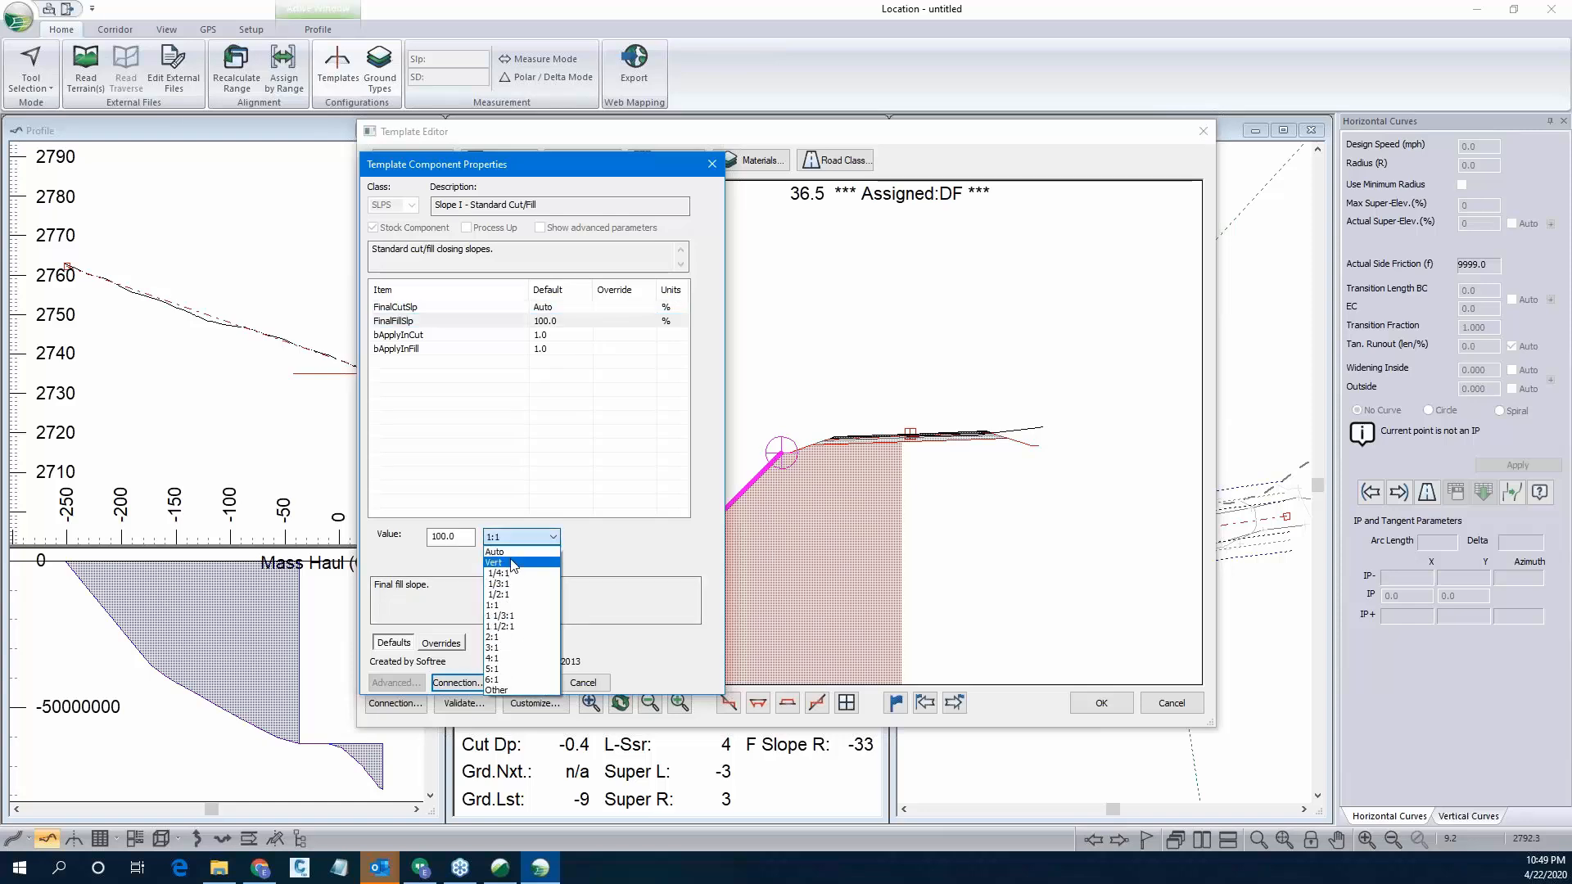
click(501, 552)
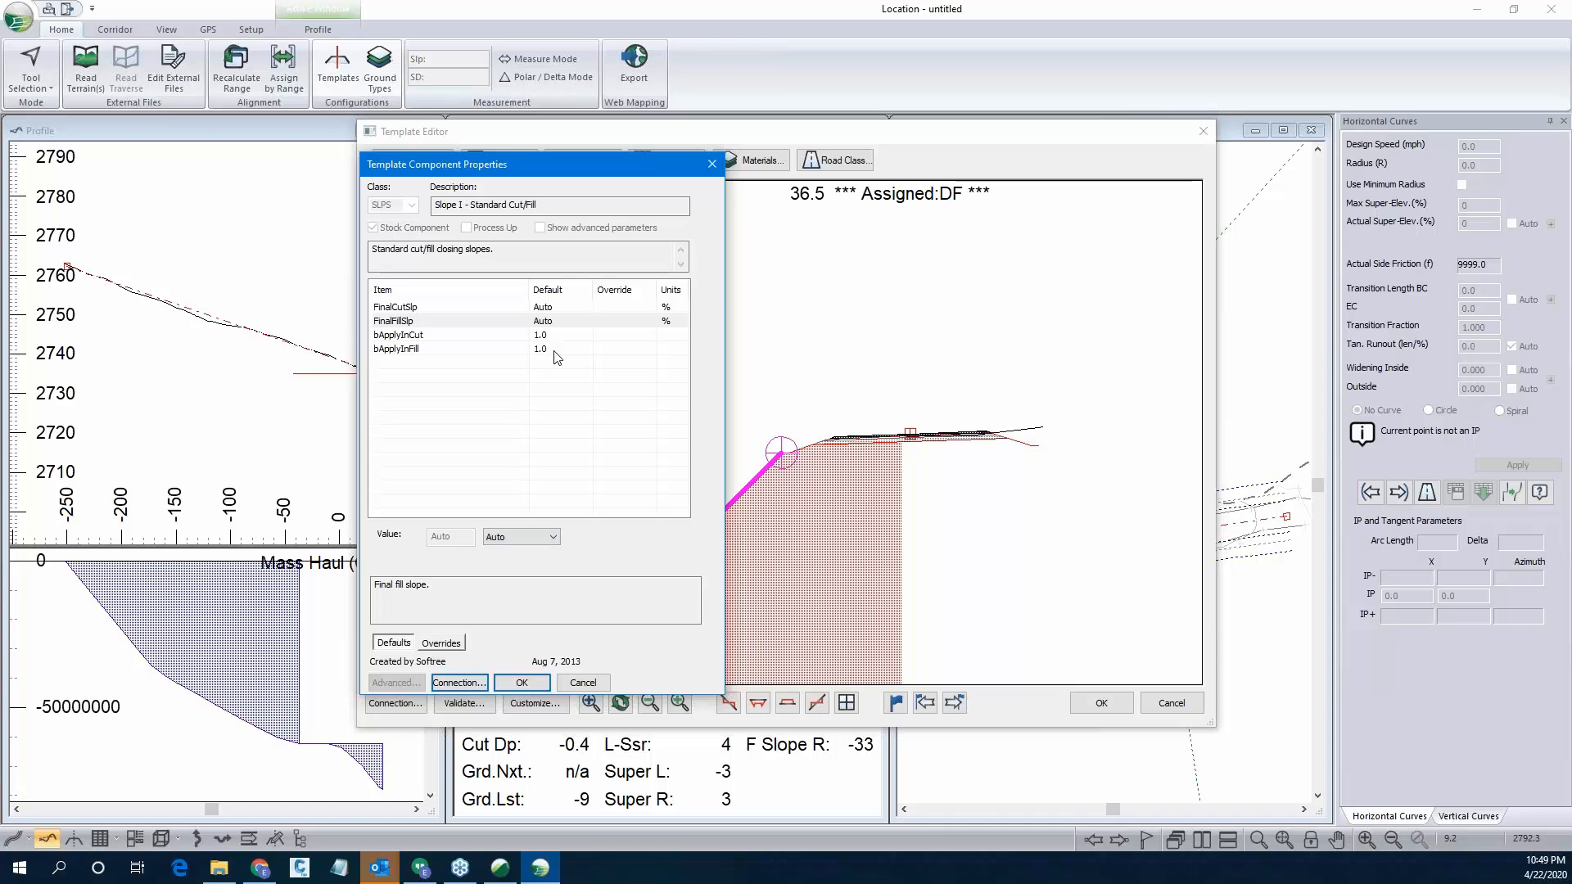
click(554, 350)
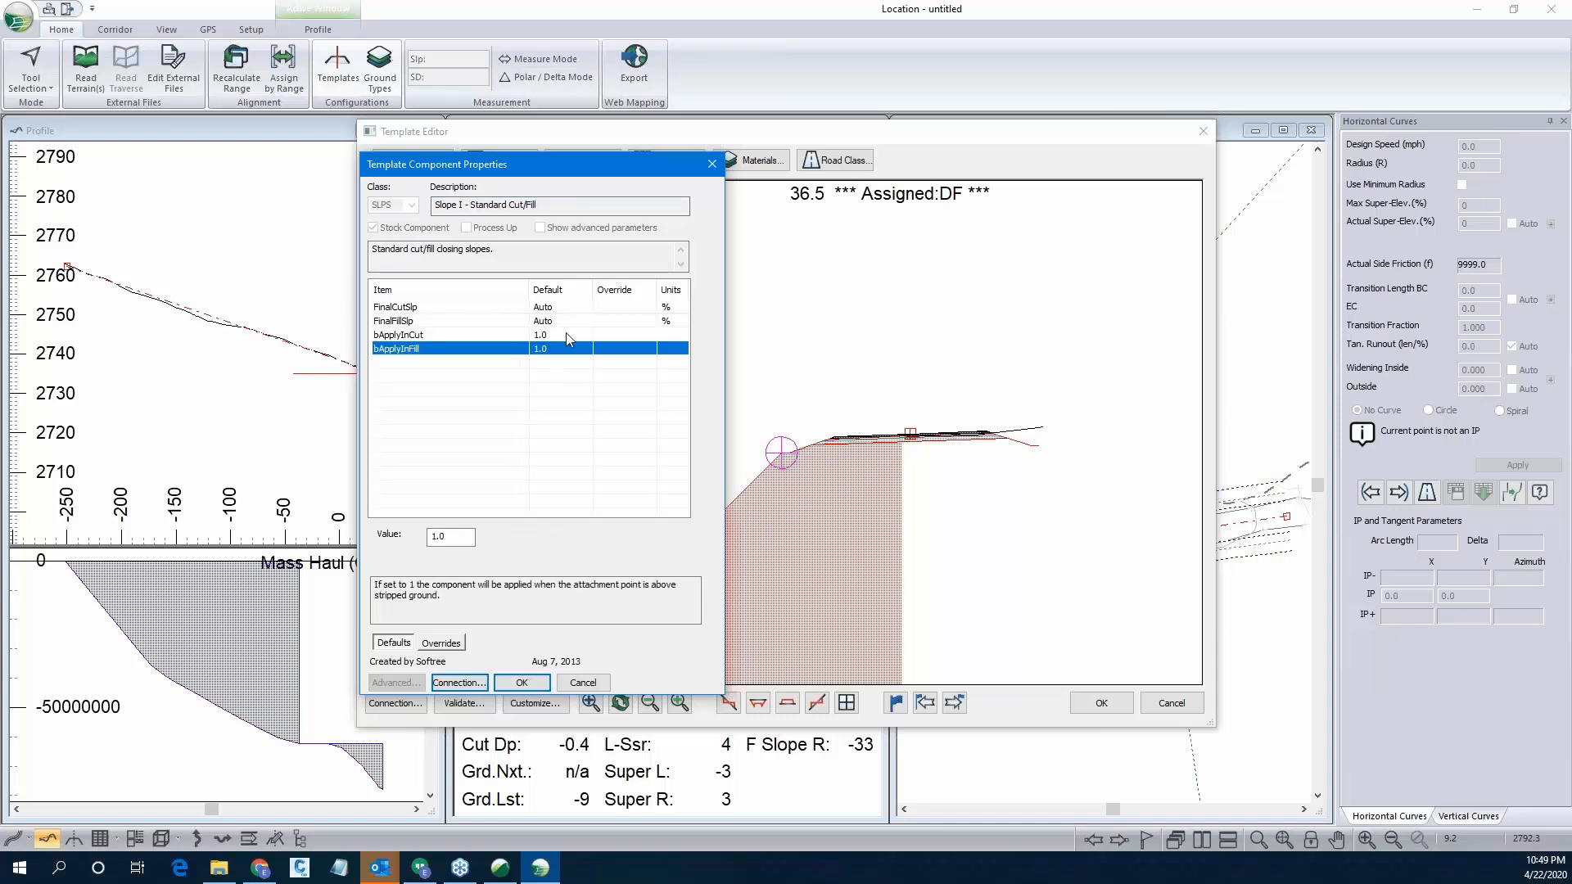
click(522, 682)
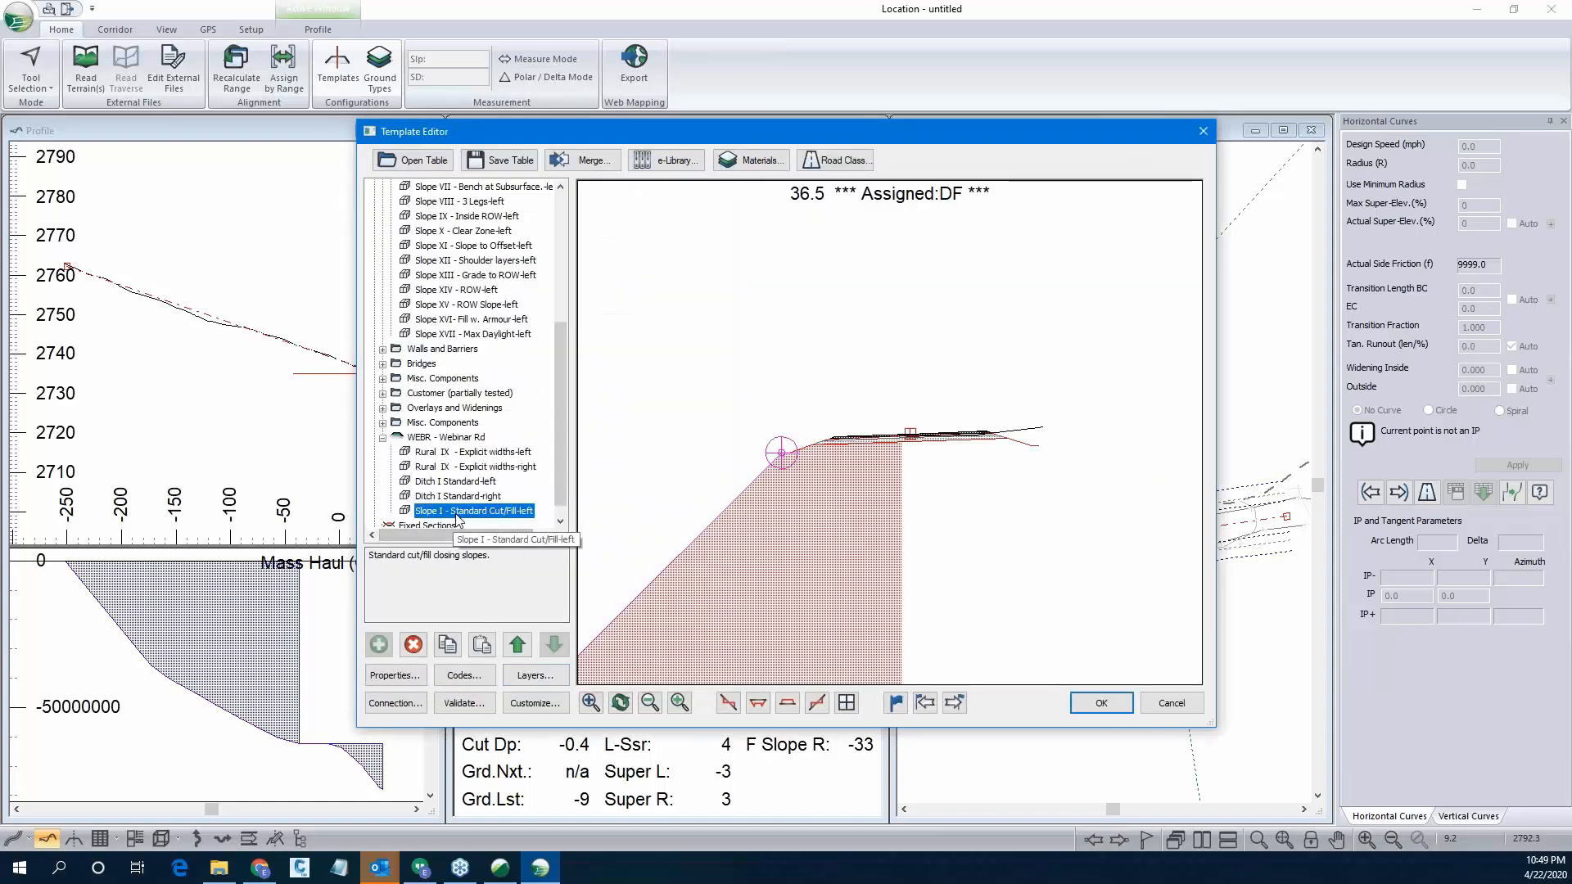
Copy the Slope I - Standard Cut/Fill-left component in the WEBR - Webinar Rd template and paste it as new on the right side.
right_click(456, 514)
click(503, 607)
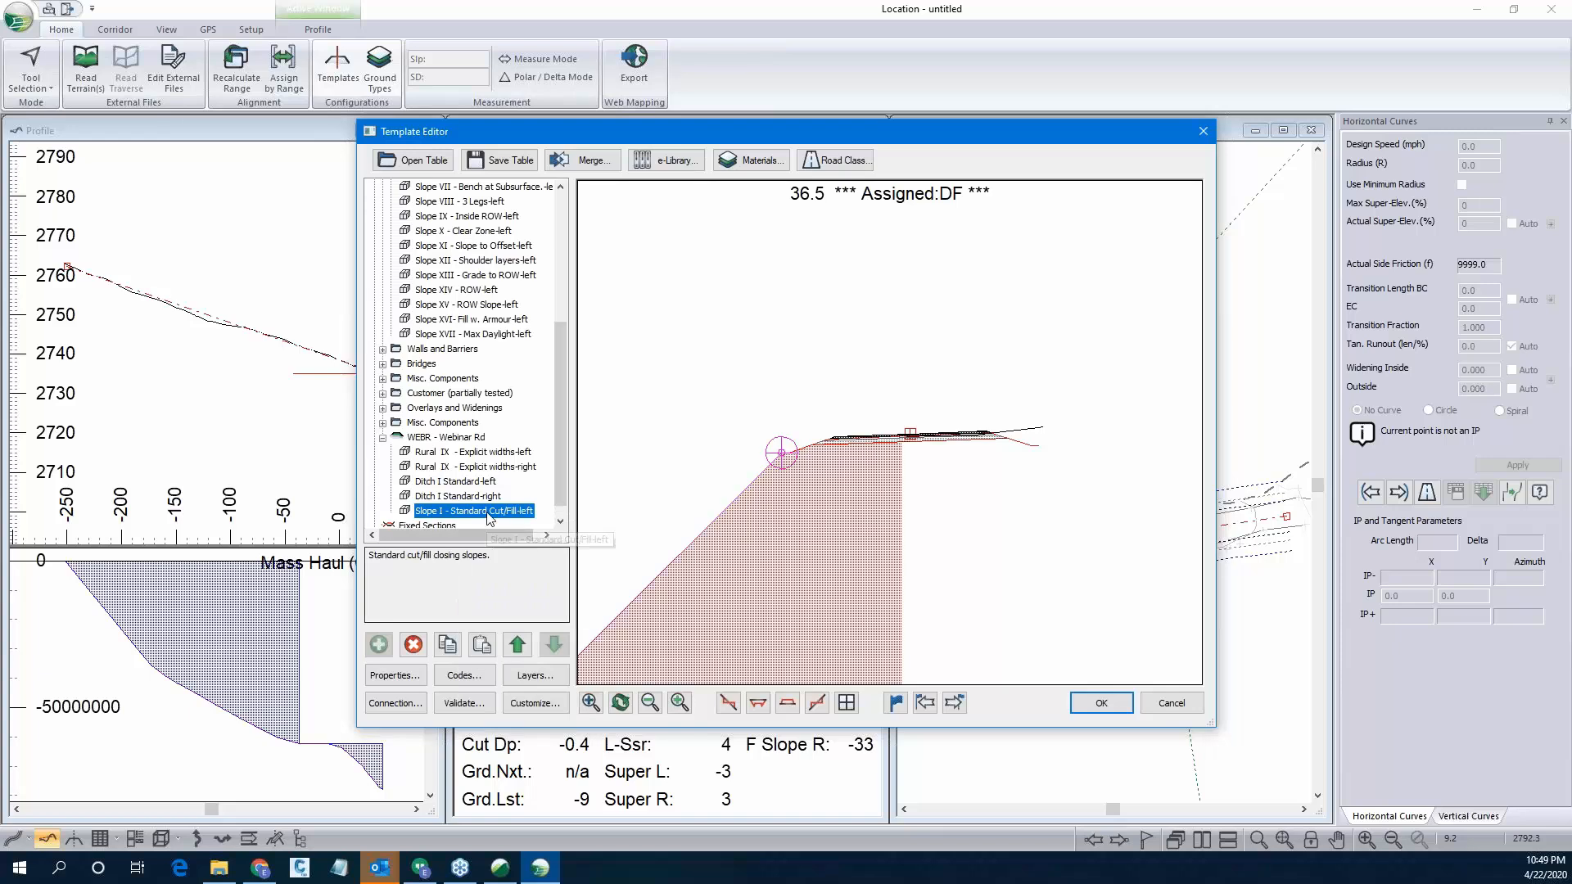
right_click(488, 517)
mouse_move(560, 624)
click(712, 673)
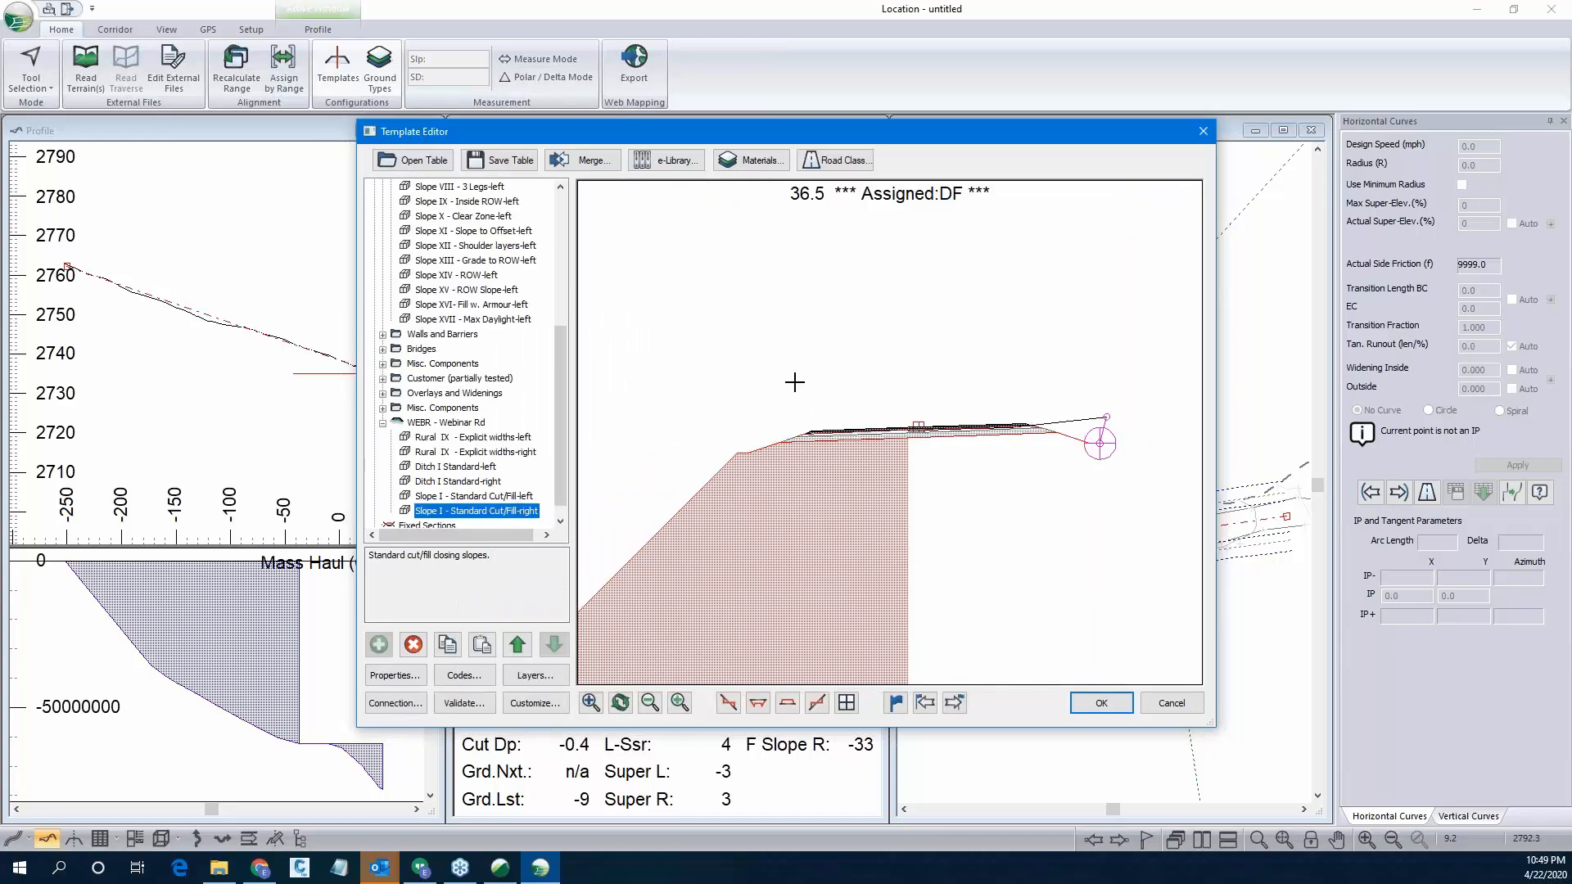
Shift the section against the ground in the template preview to examine how the ditches and slopes respond.
scroll(795, 382, down, 2)
scroll(814, 417, up, 1)
mouse_move(857, 431)
mouse_down()
mouse_move(873, 490)
mouse_move(982, 435)
mouse_up()
scroll(1003, 426, up, 2)
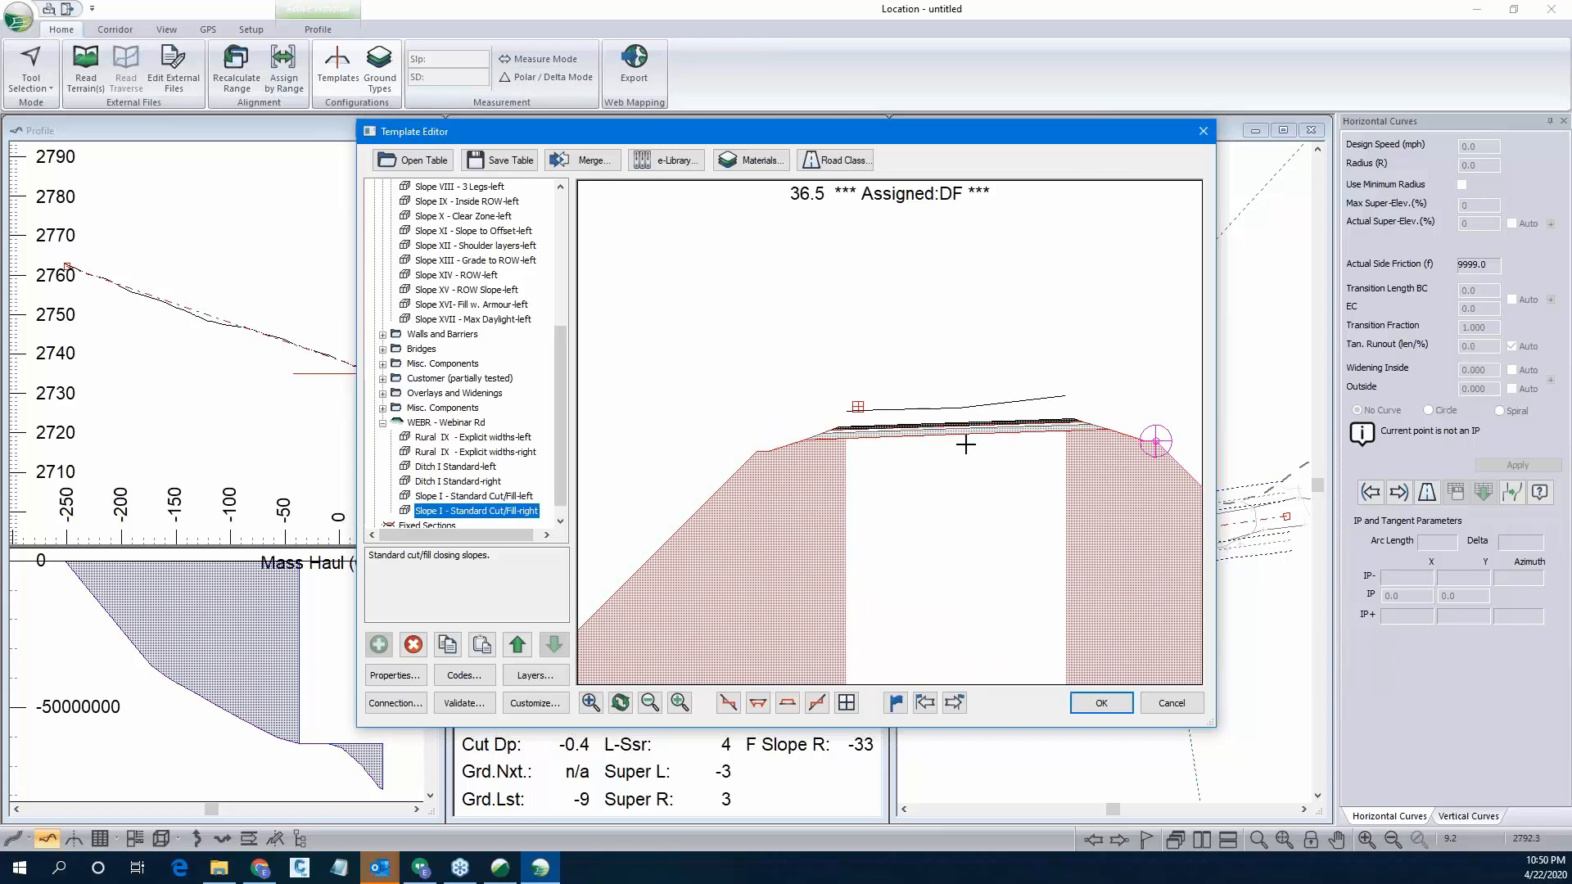
Shift the section above the ground in the template preview, then accept the template edits and recalculate all stations.
scroll(732, 453, down, 2)
scroll(924, 450, up, 1)
mouse_move(918, 460)
mouse_down()
mouse_move(904, 382)
mouse_move(922, 488)
mouse_up()
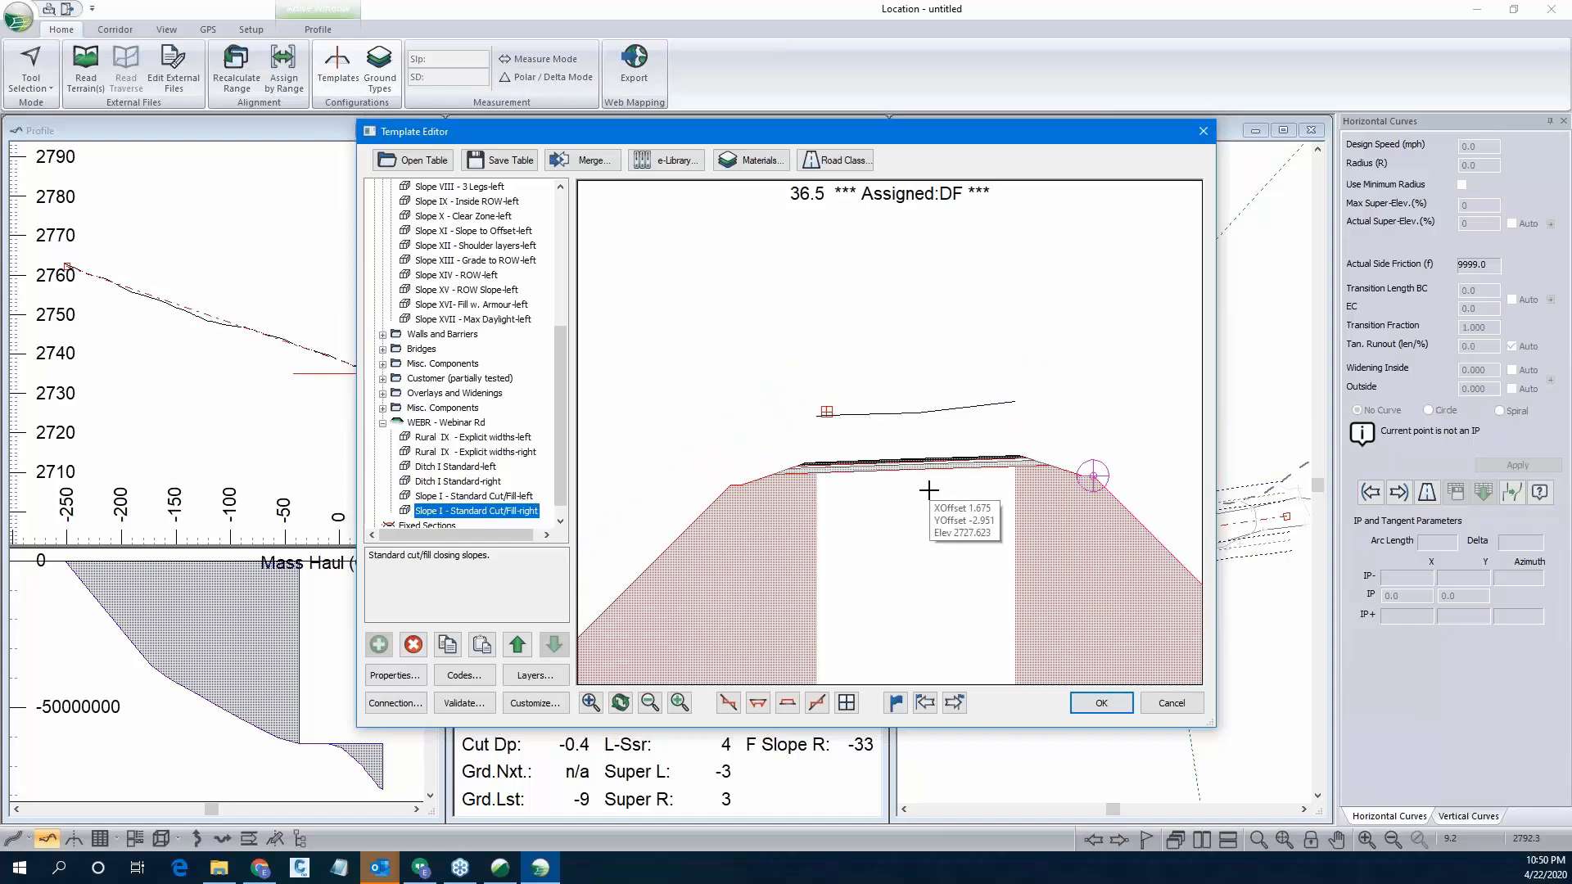
drag(928, 490, 923, 435)
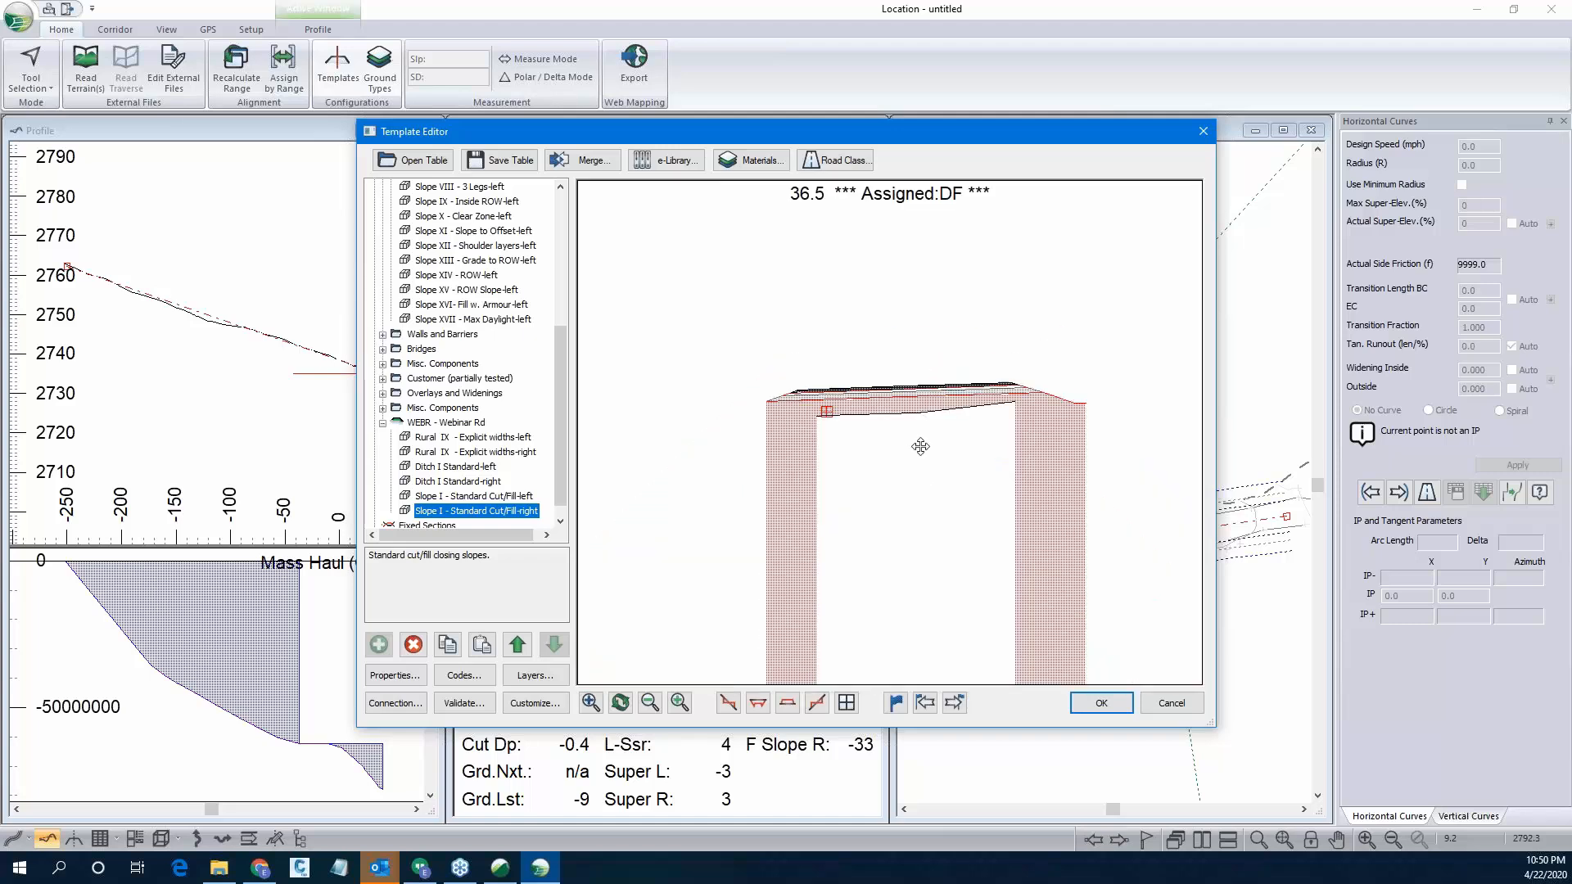
click(1098, 706)
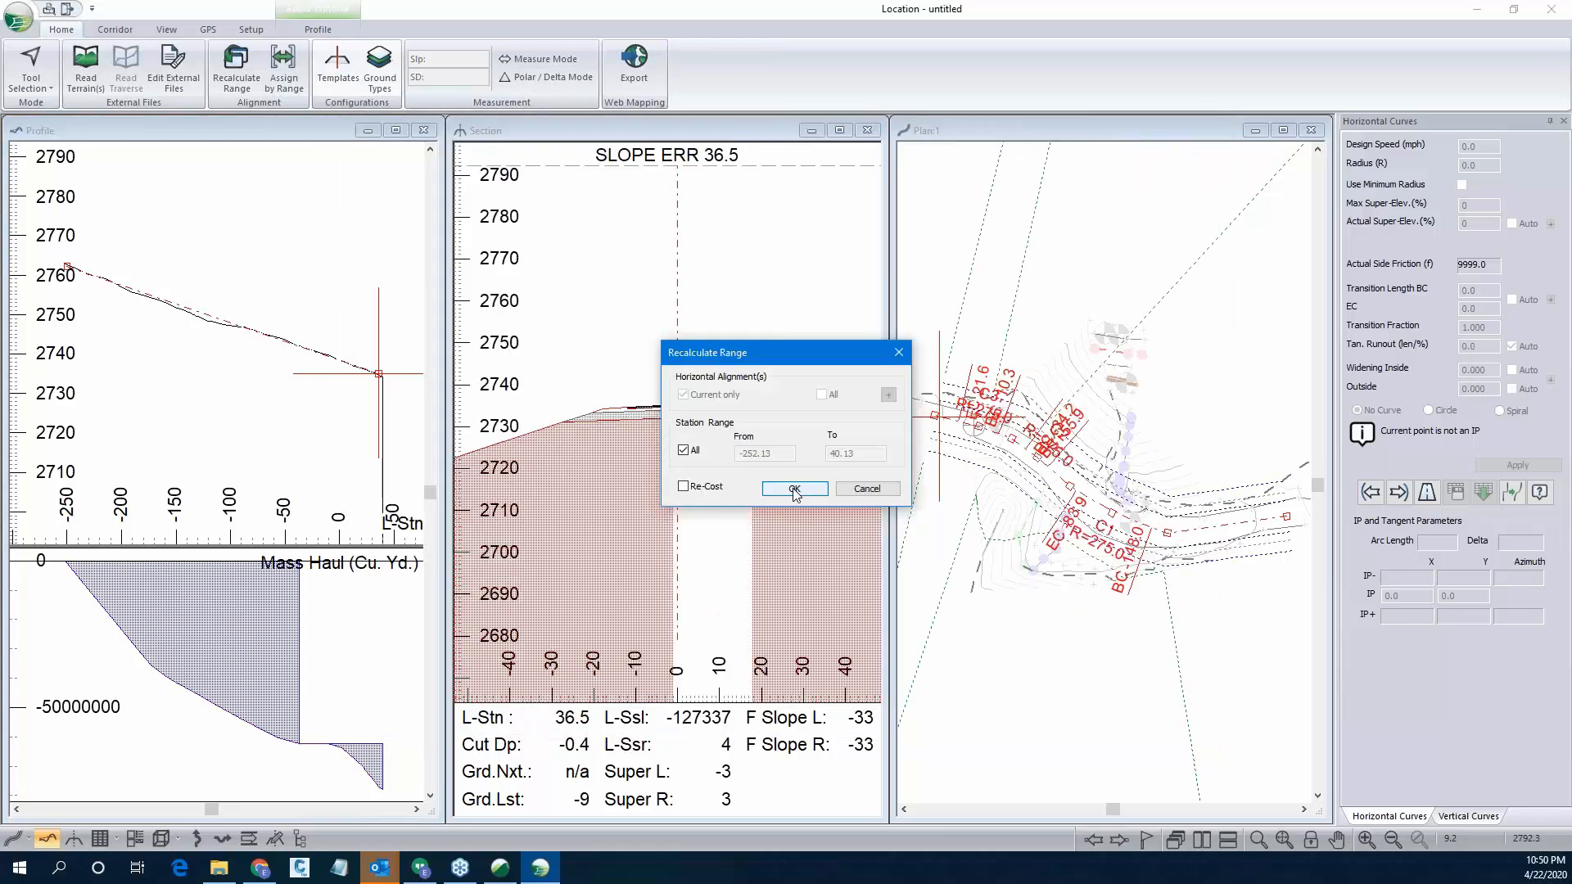
click(794, 489)
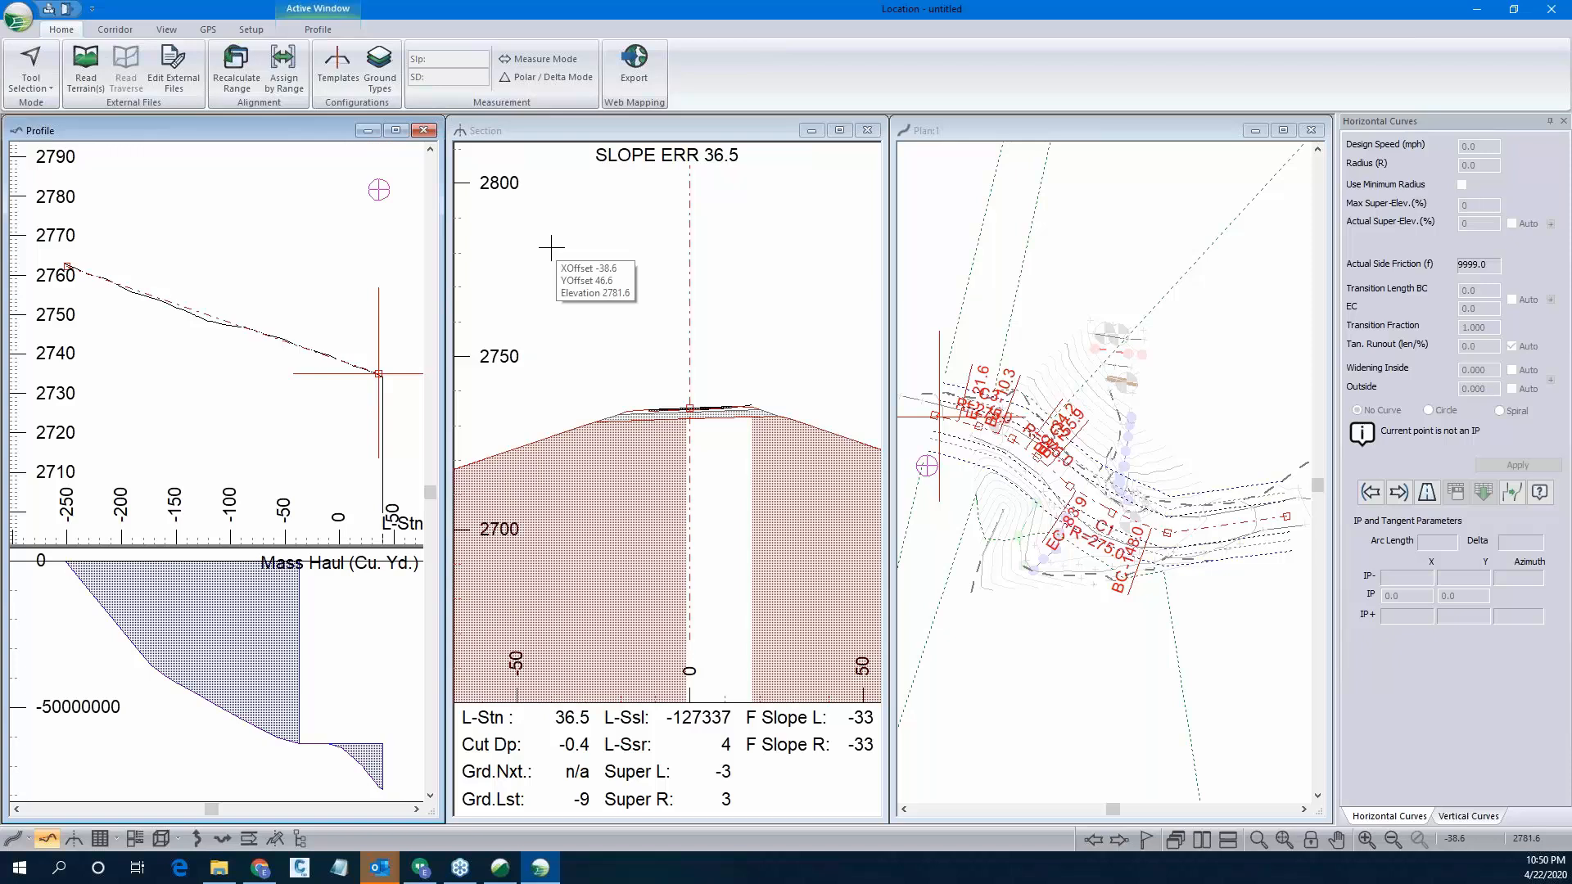
Assign the WEBR Webinar Rd template to the whole alignment for both sides and recalculate all stations.
click(283, 69)
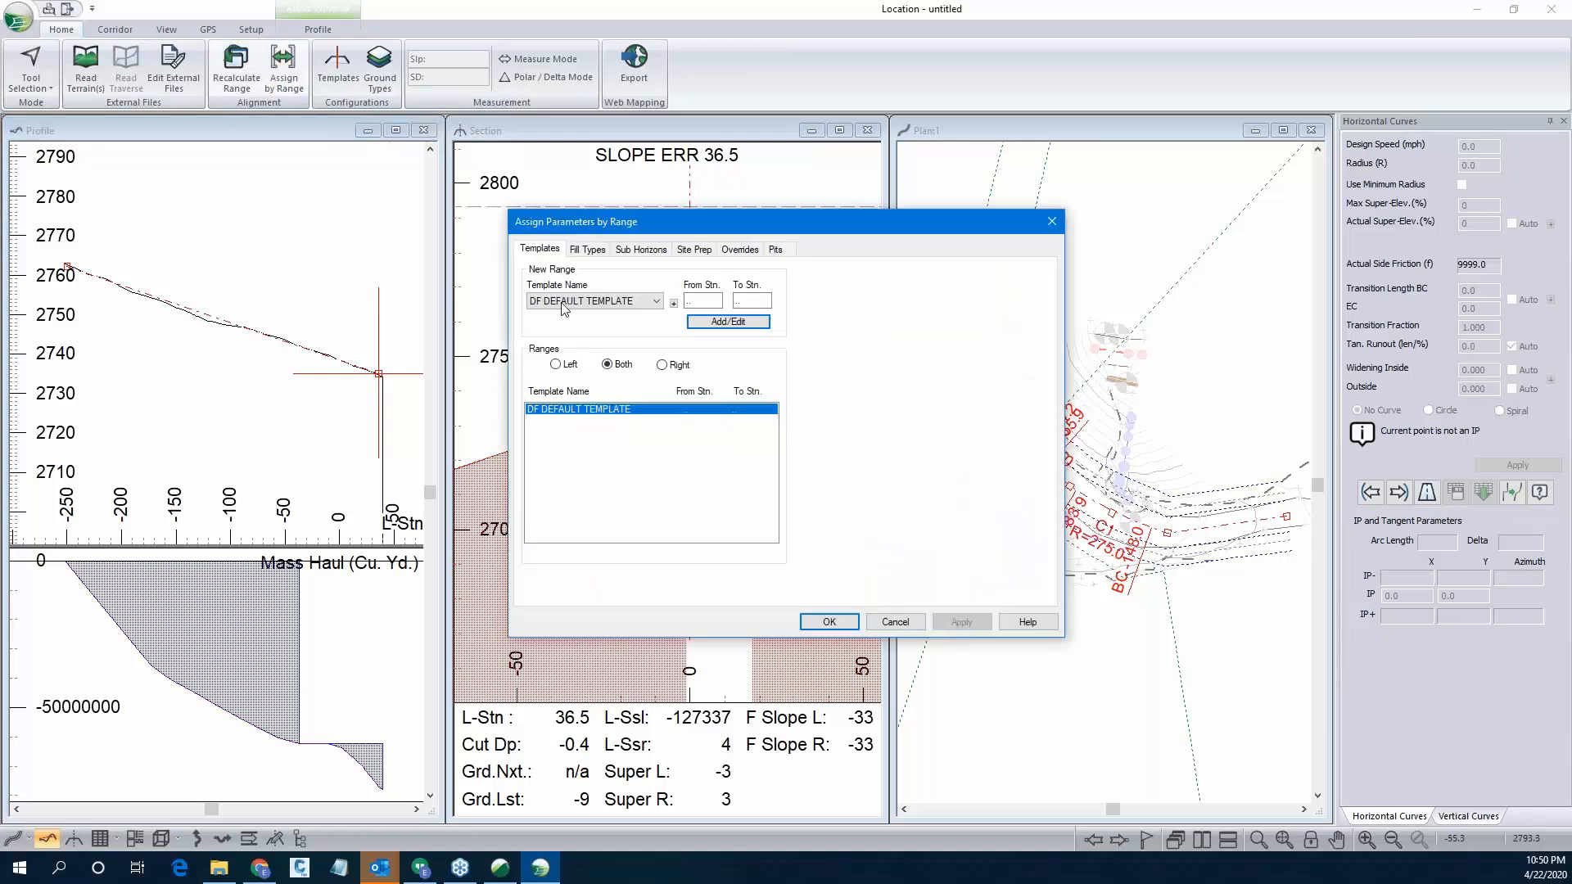
click(612, 301)
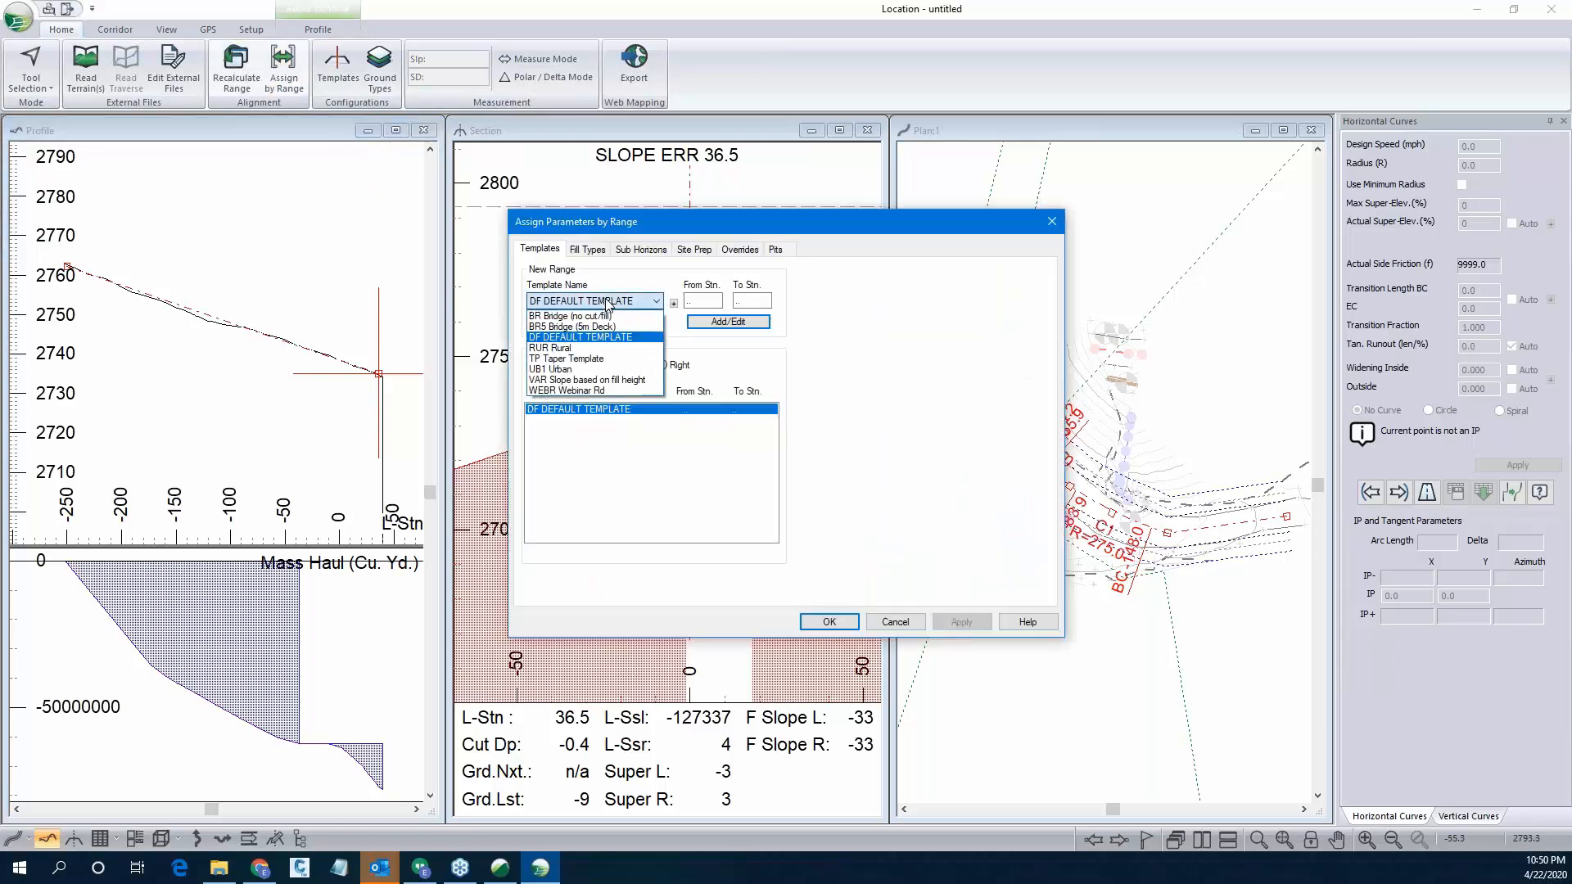
click(555, 392)
click(719, 324)
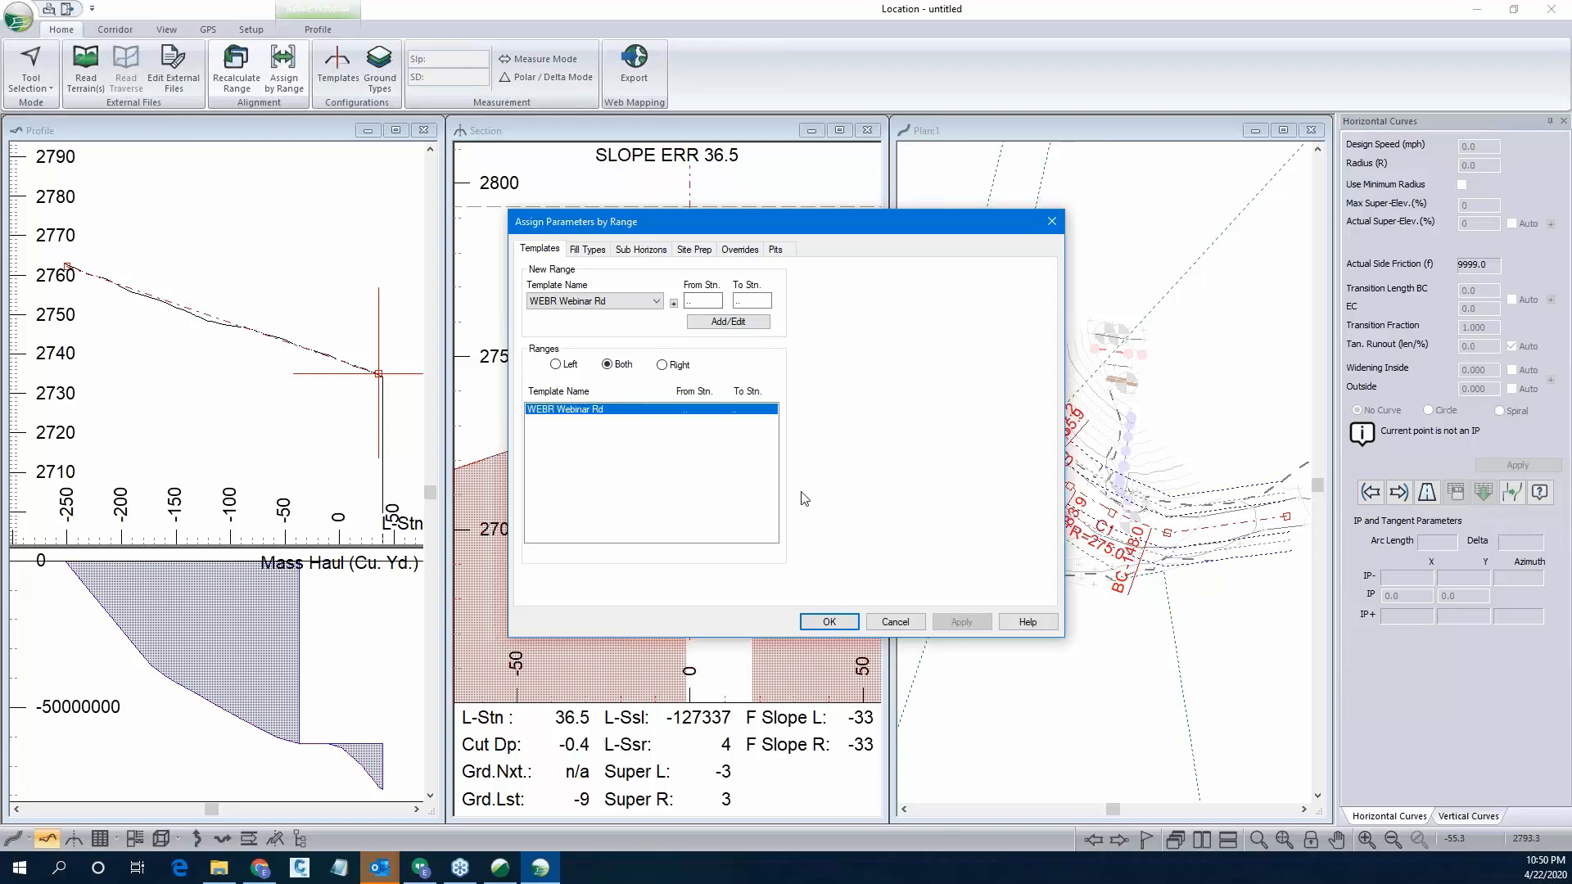
click(729, 321)
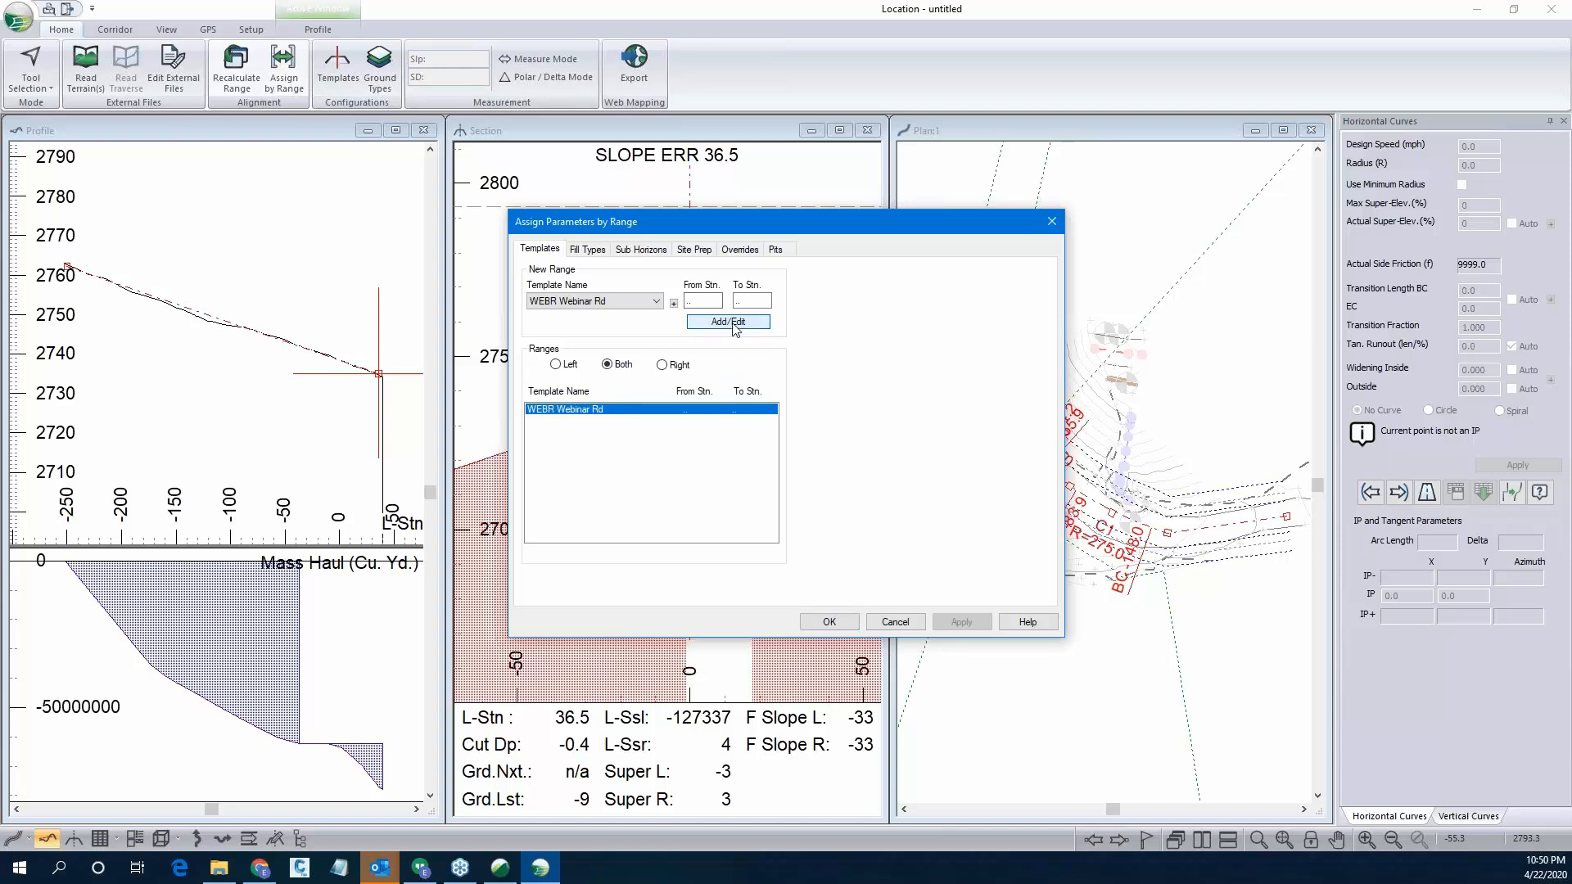
click(829, 622)
click(794, 490)
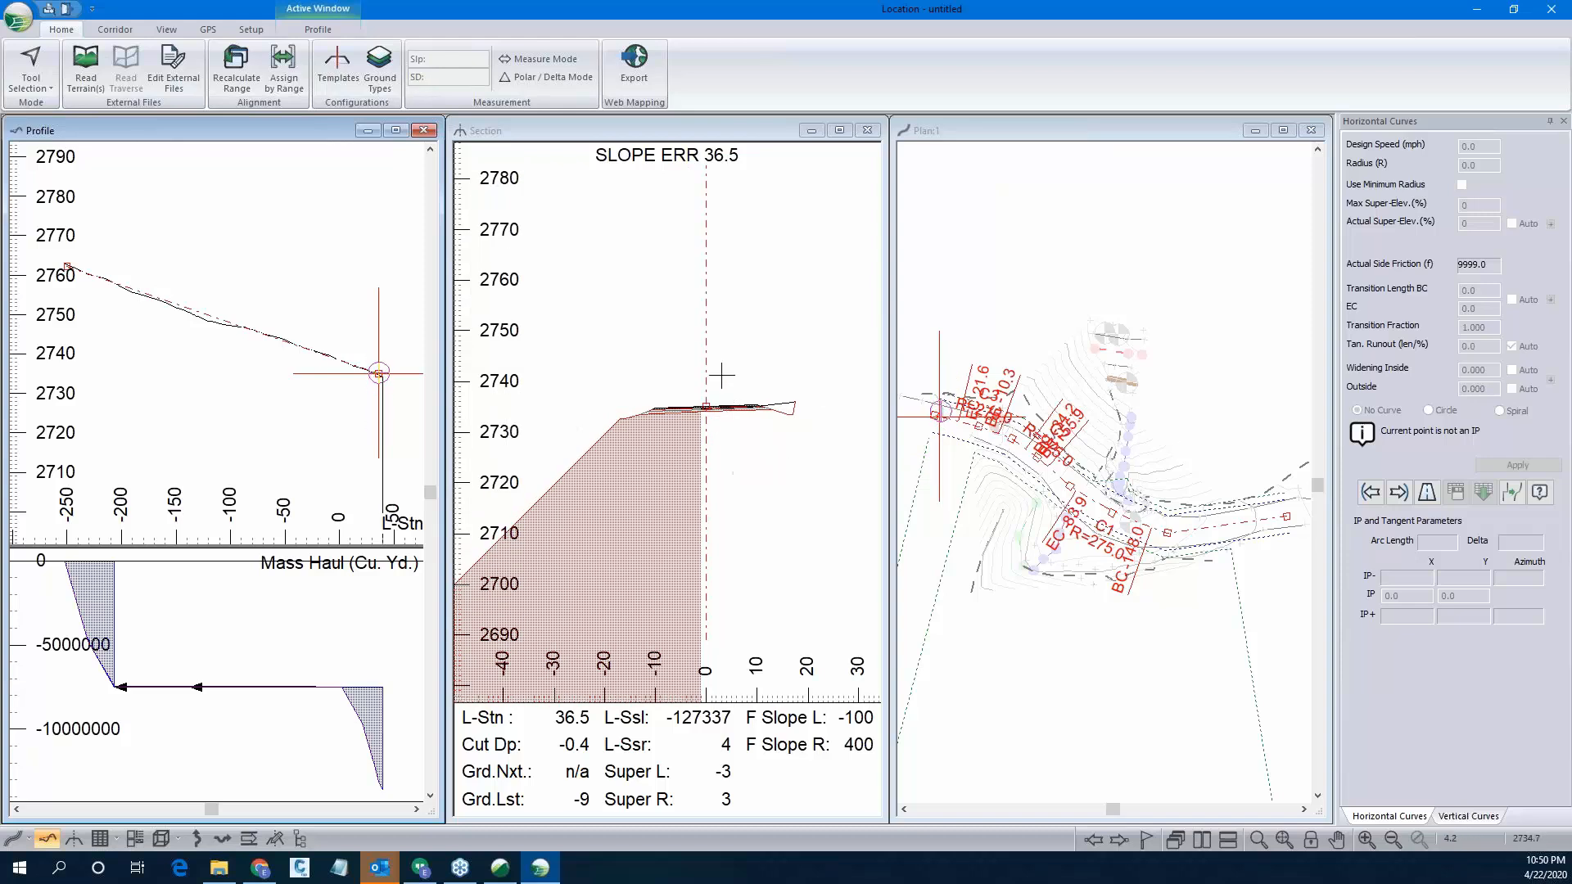
Set the fill slope of the FR Fractured Rock ground type to 1 1/2:1 and accept the ground types.
mouse_move(716, 419)
click(388, 87)
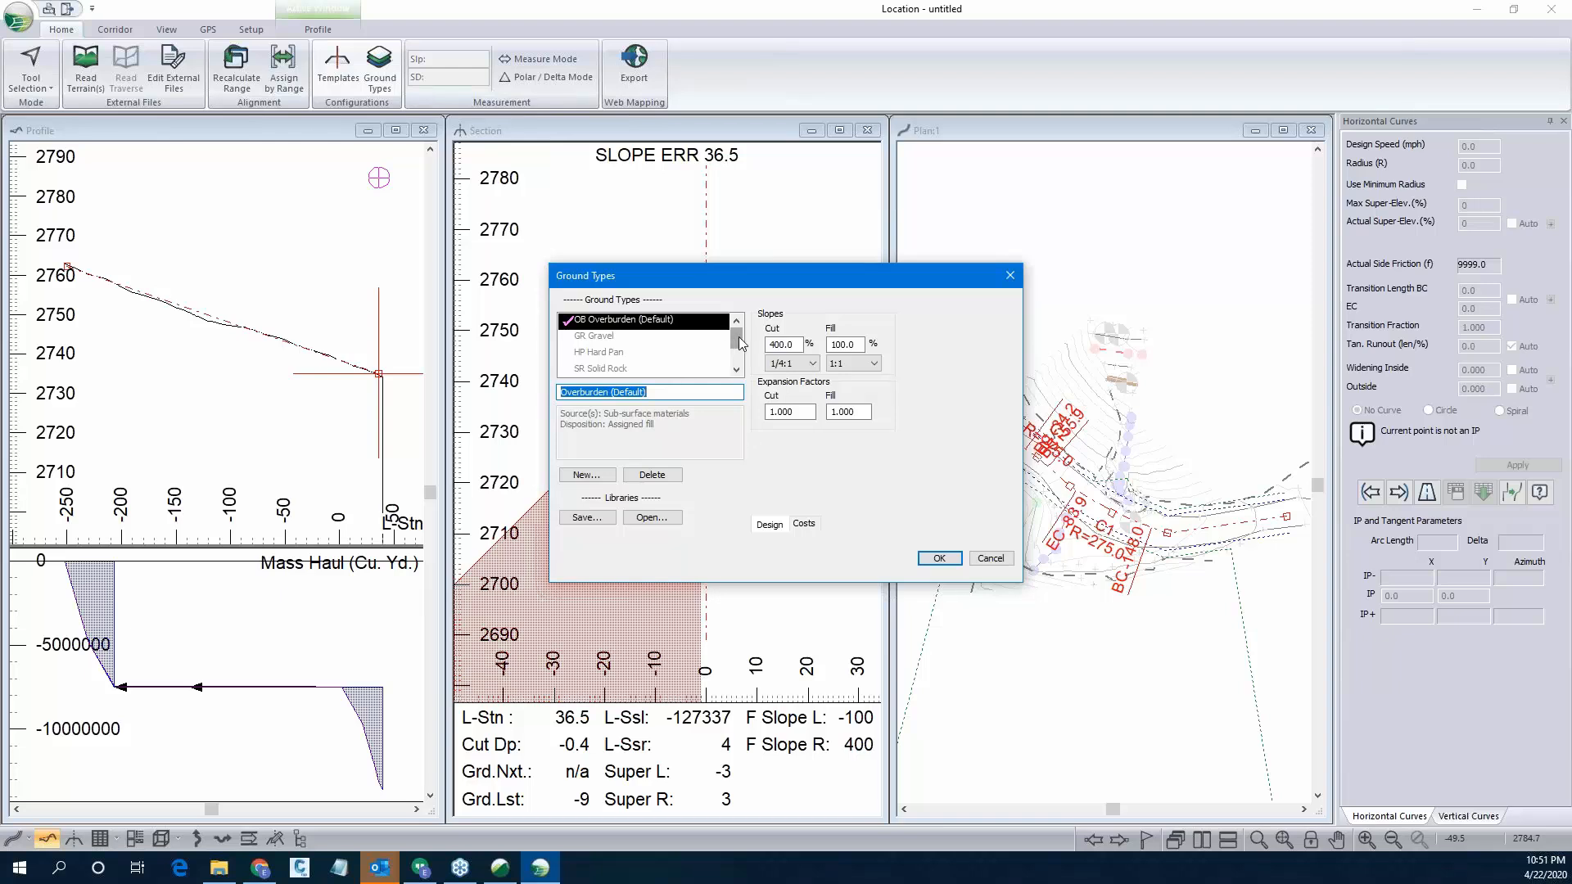
scroll(739, 343, down, 2)
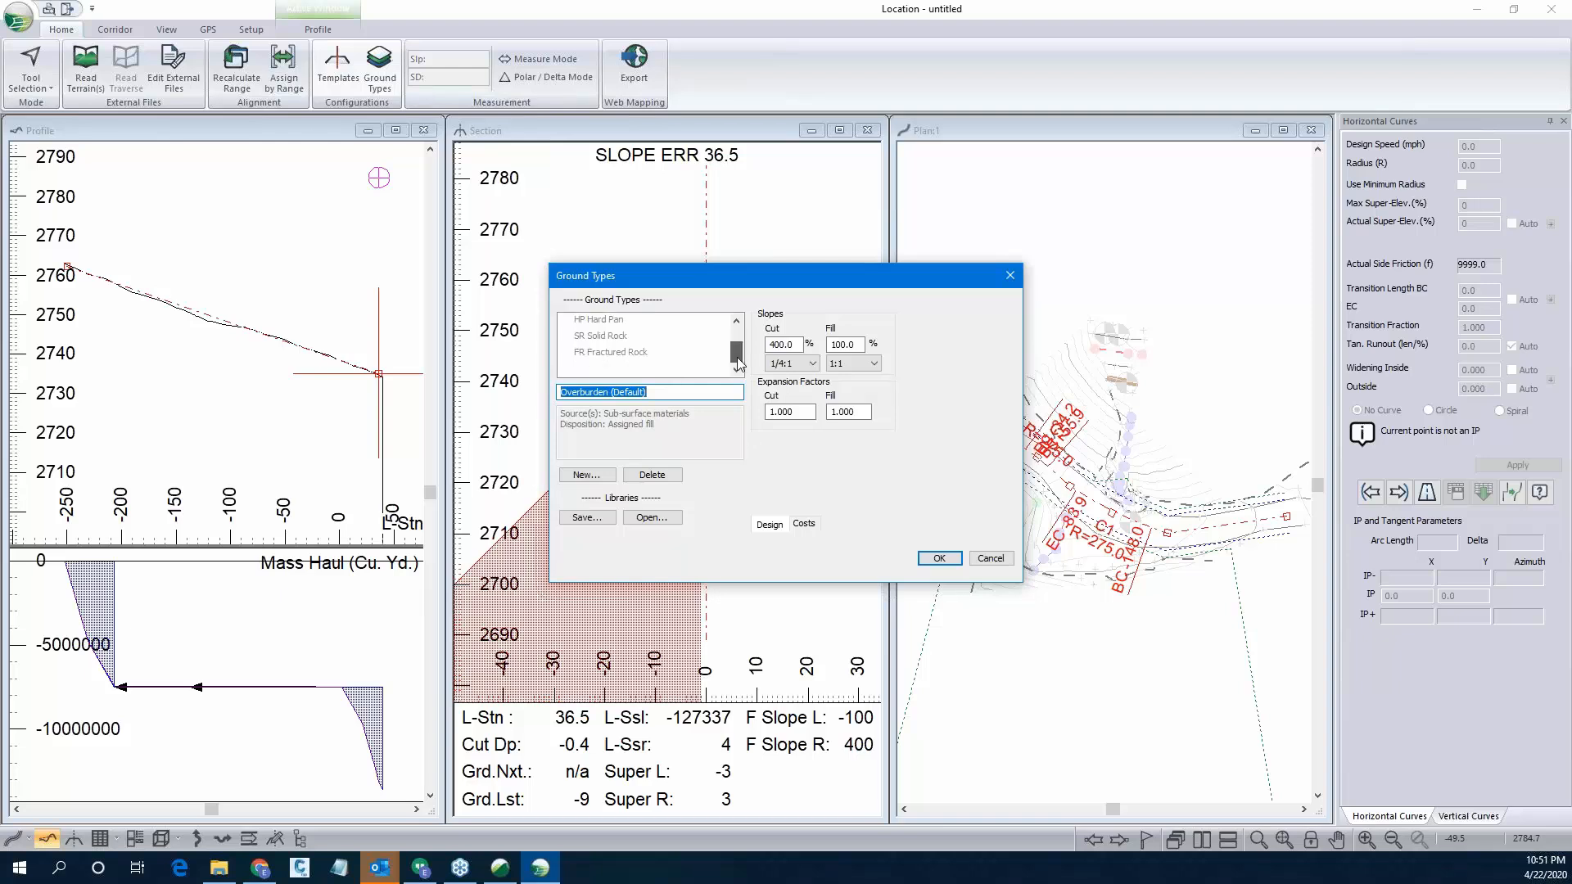
click(644, 355)
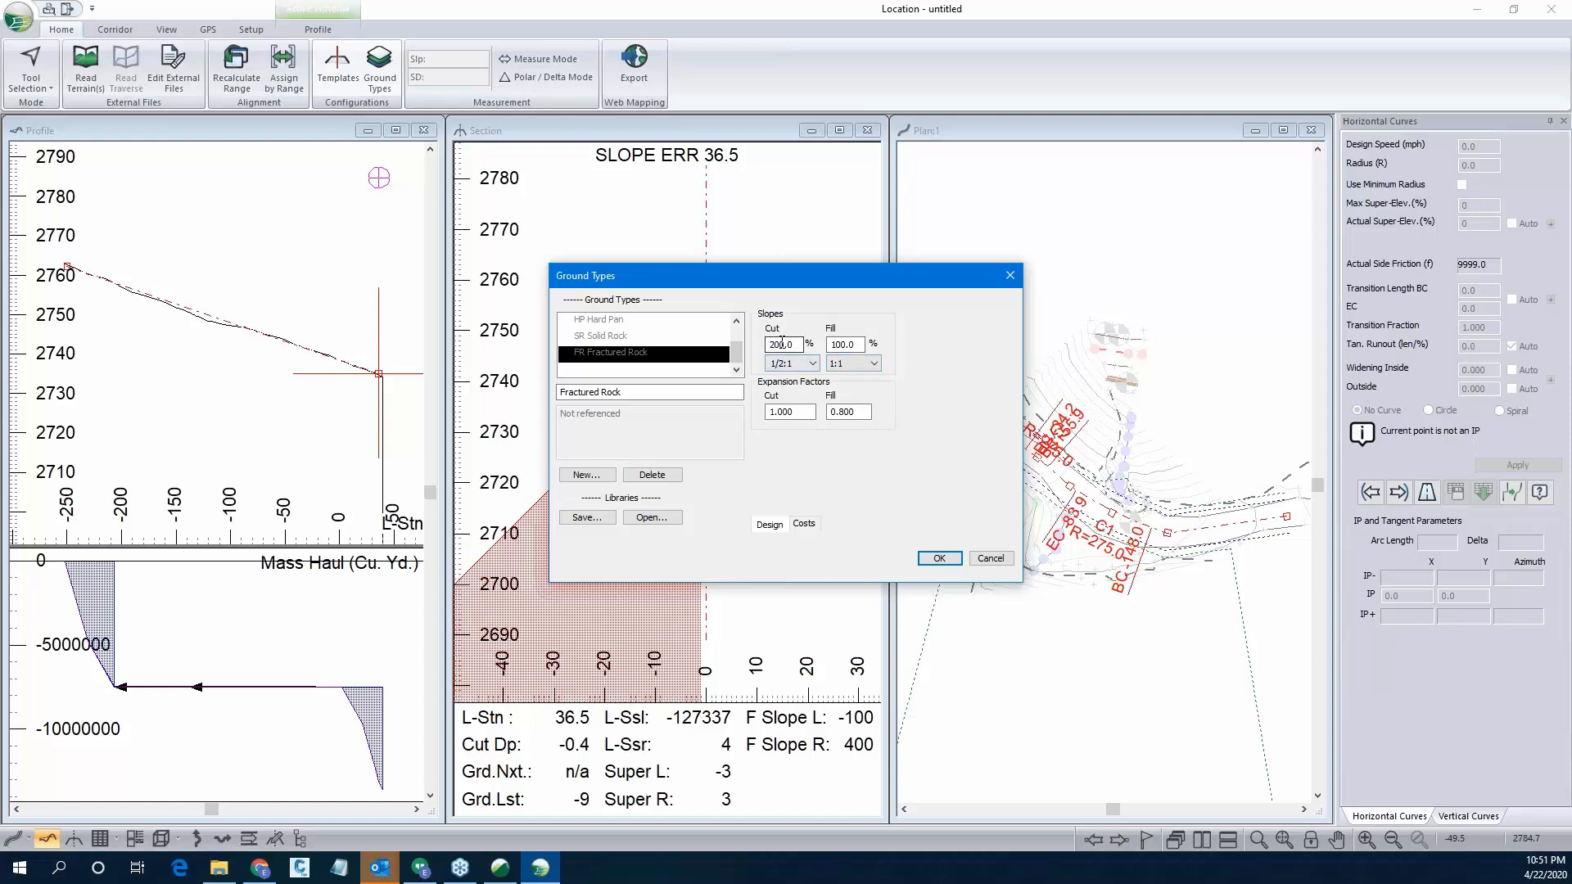
click(874, 363)
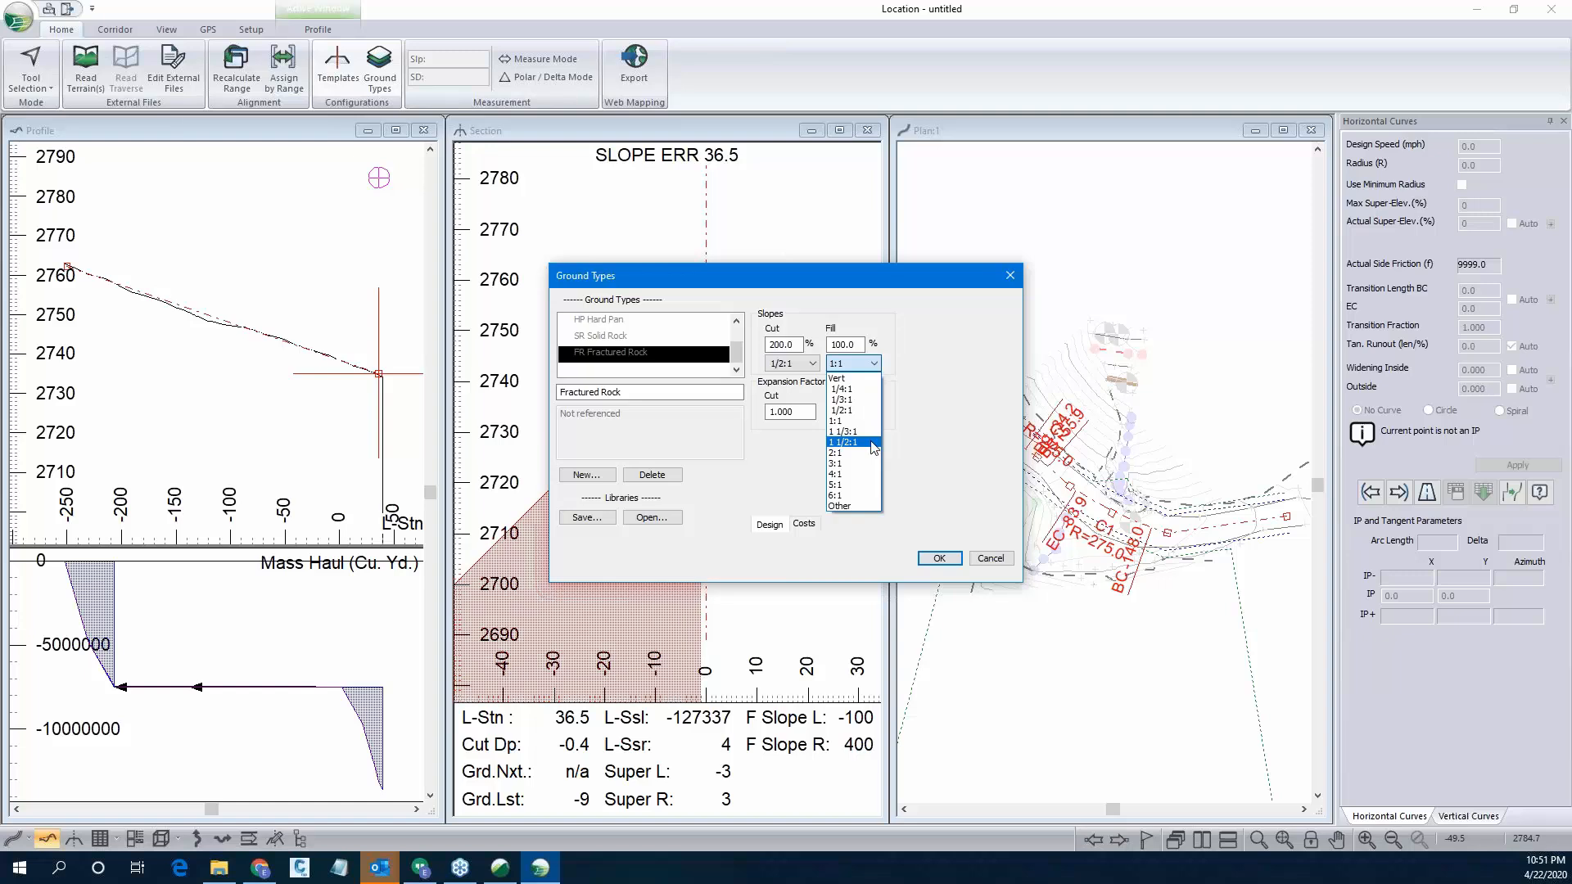
click(873, 443)
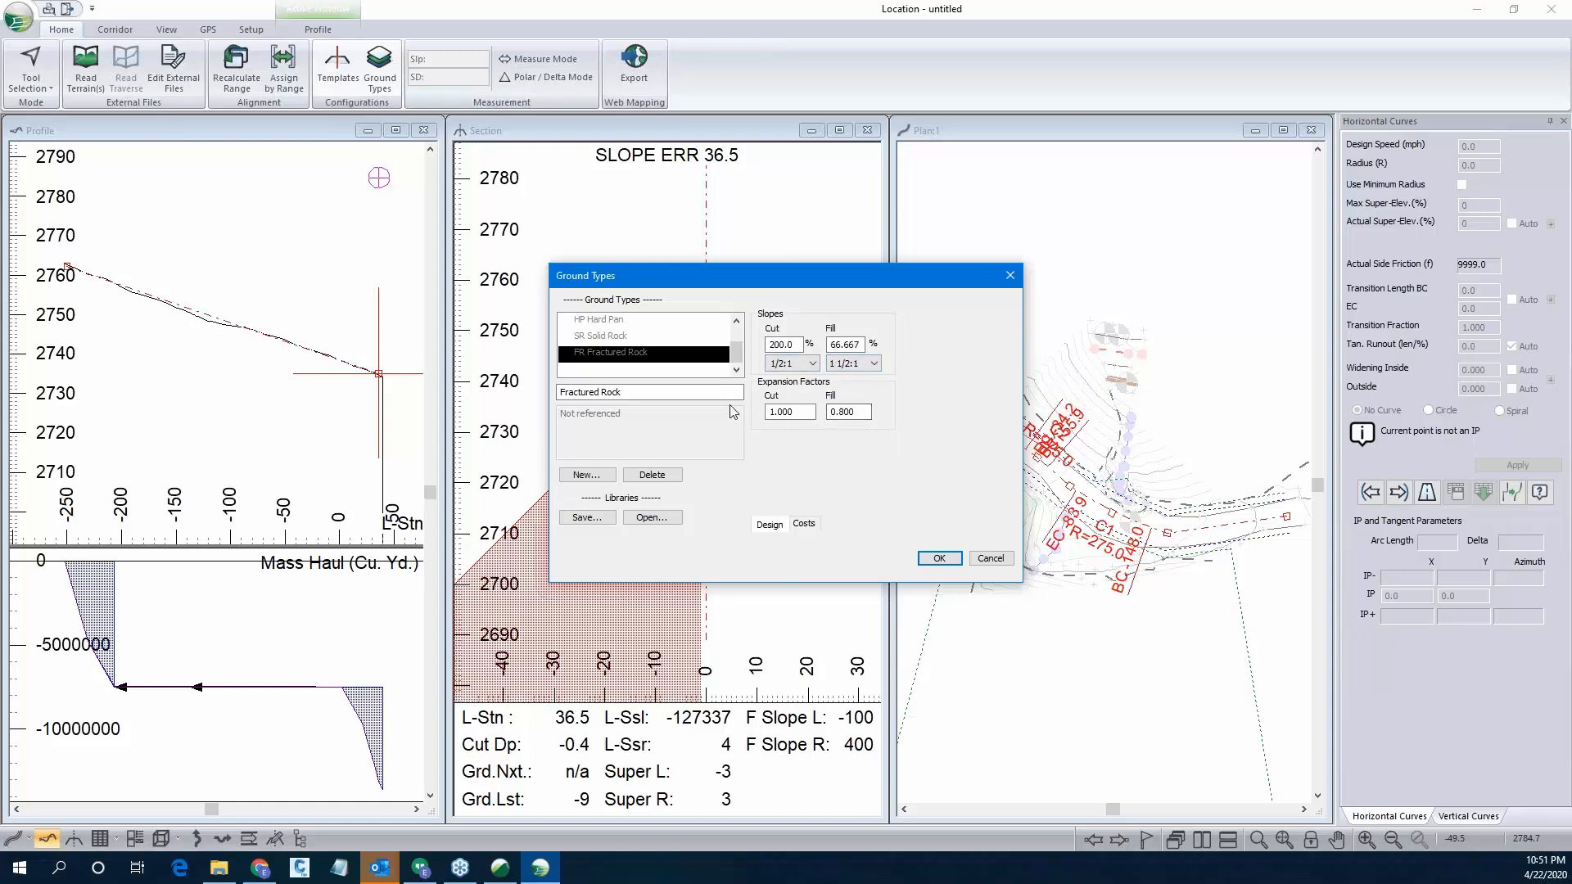
click(939, 558)
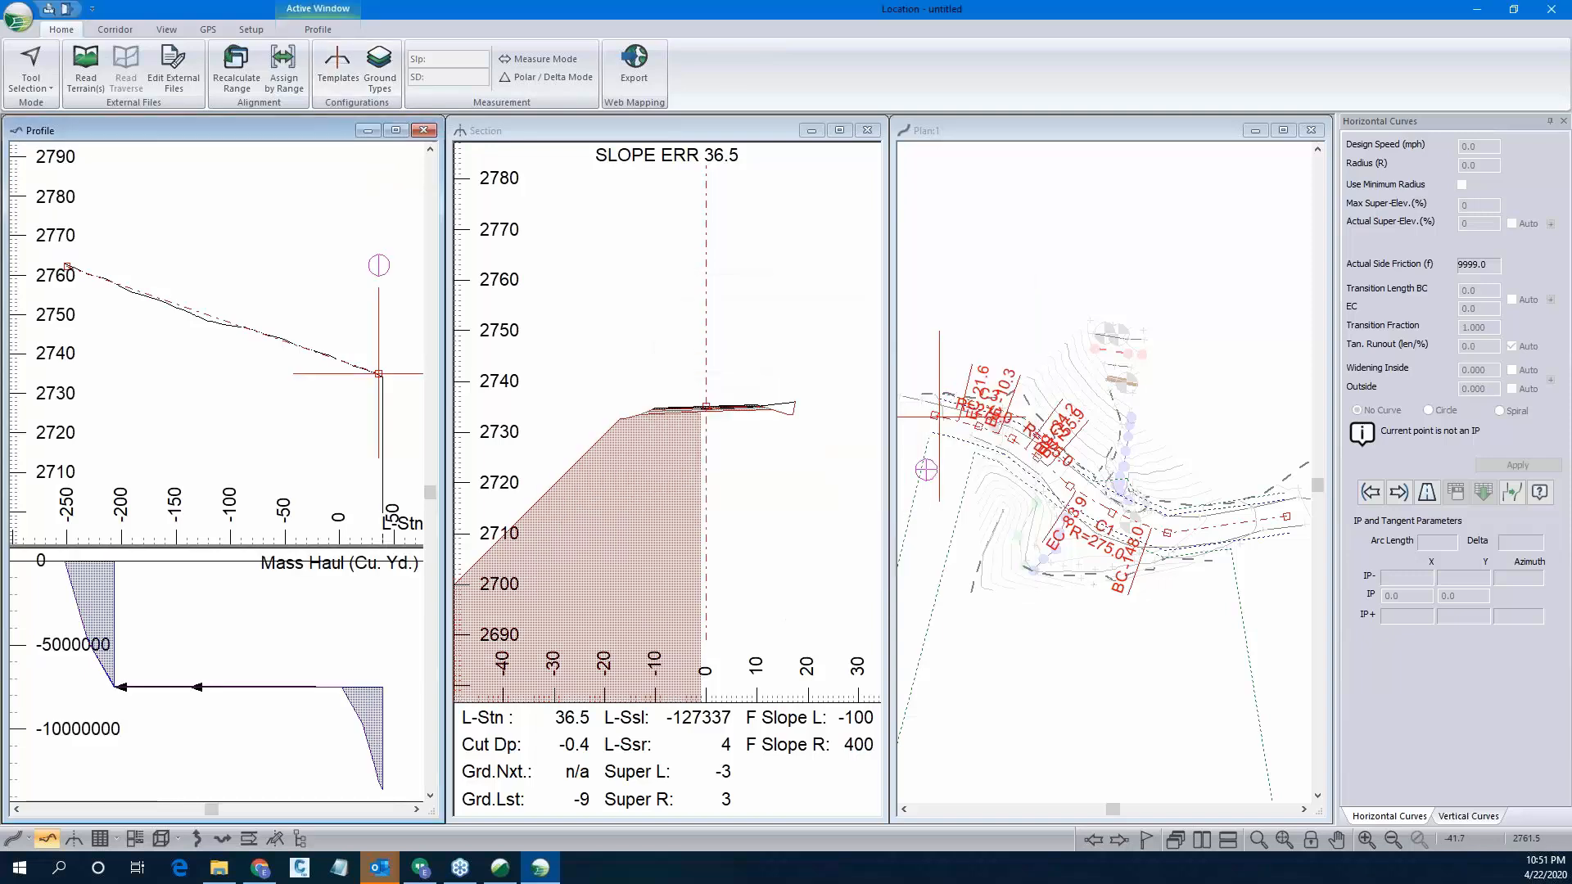
Assign FR Fractured Rock as the Layer 1 ground type over the whole alignment's sub horizons and recalculate all stations.
click(284, 67)
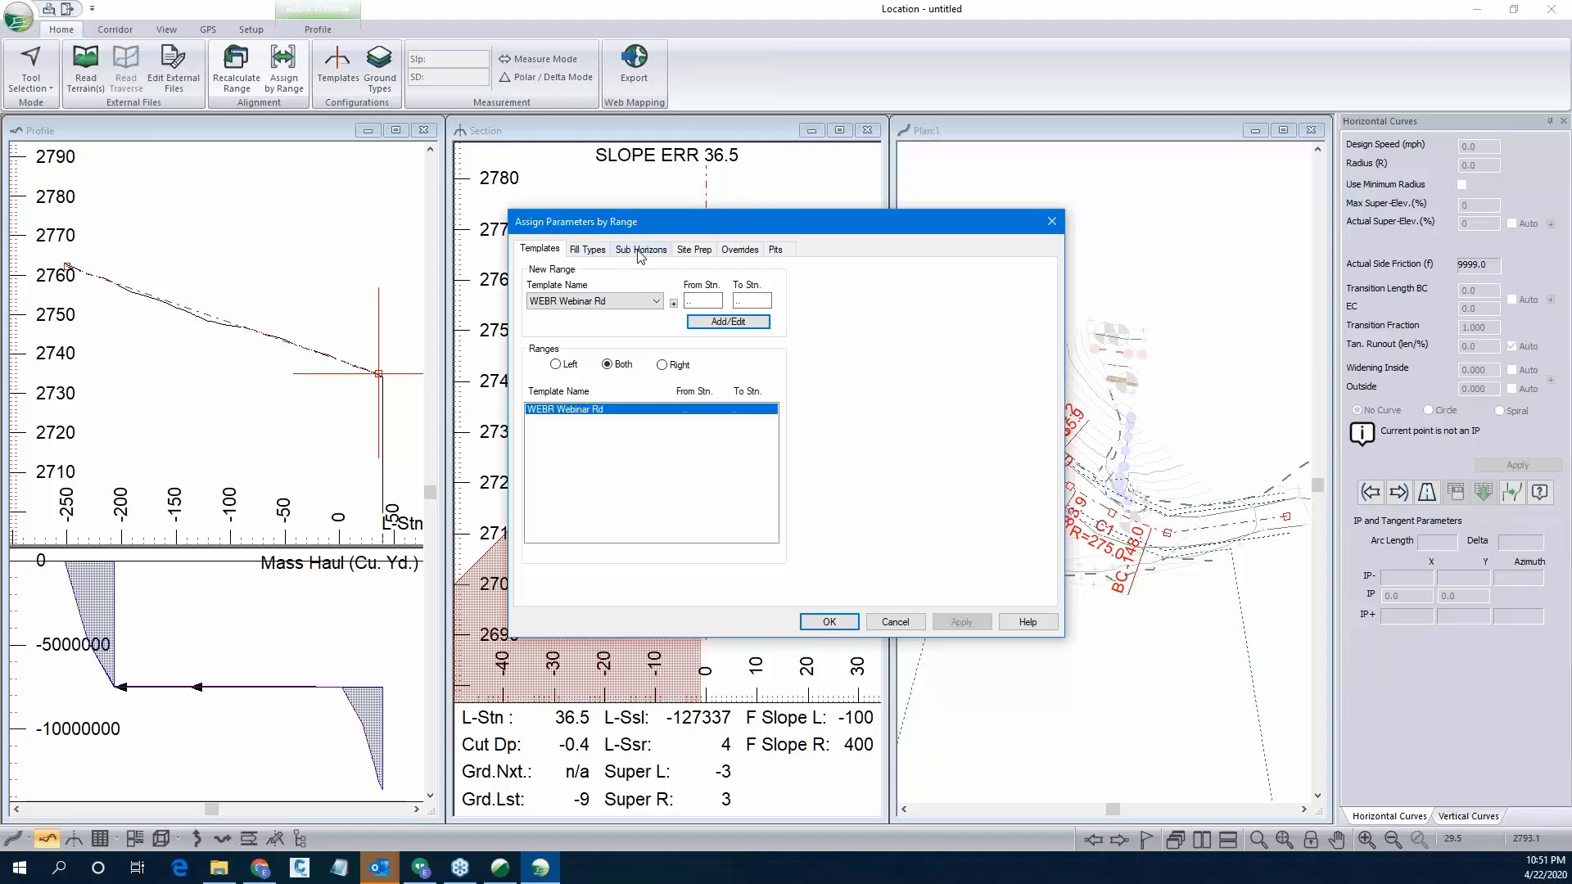
click(639, 250)
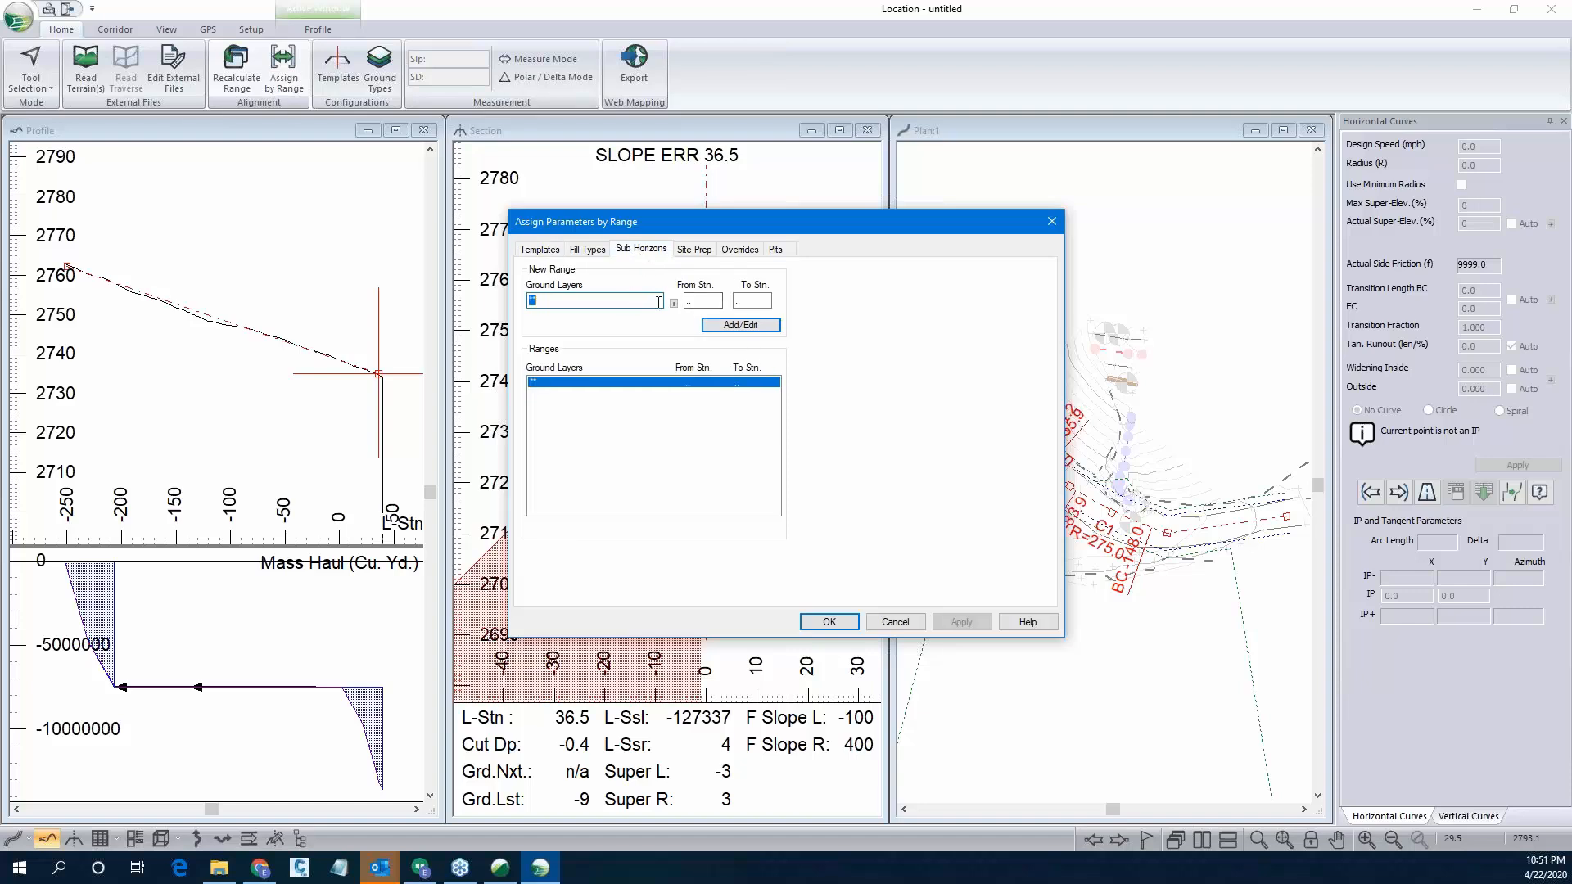
click(674, 303)
click(729, 383)
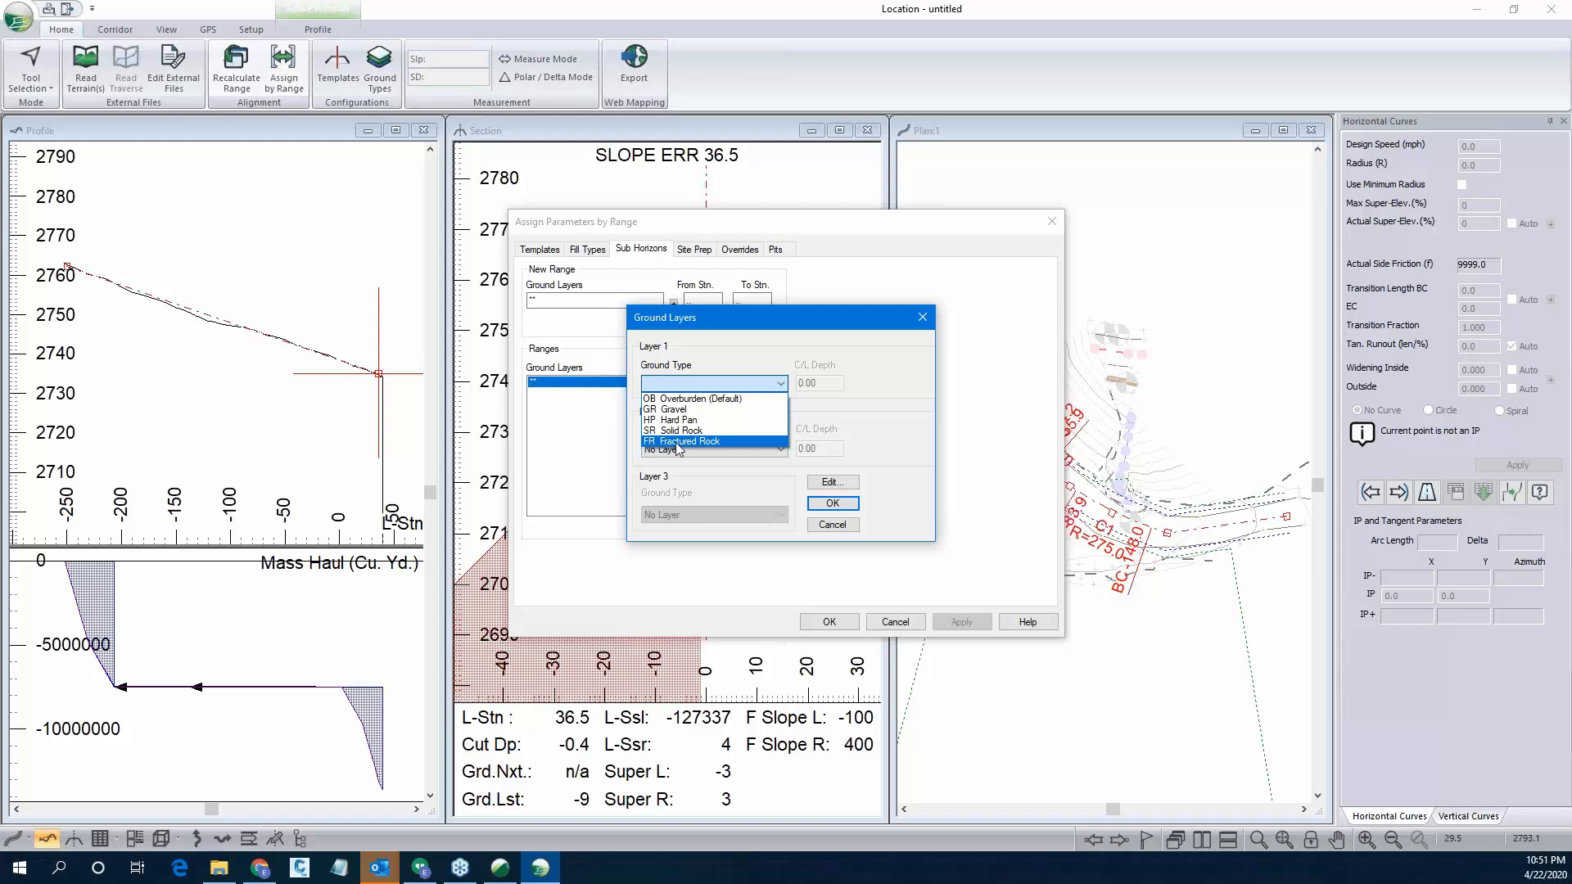
click(681, 442)
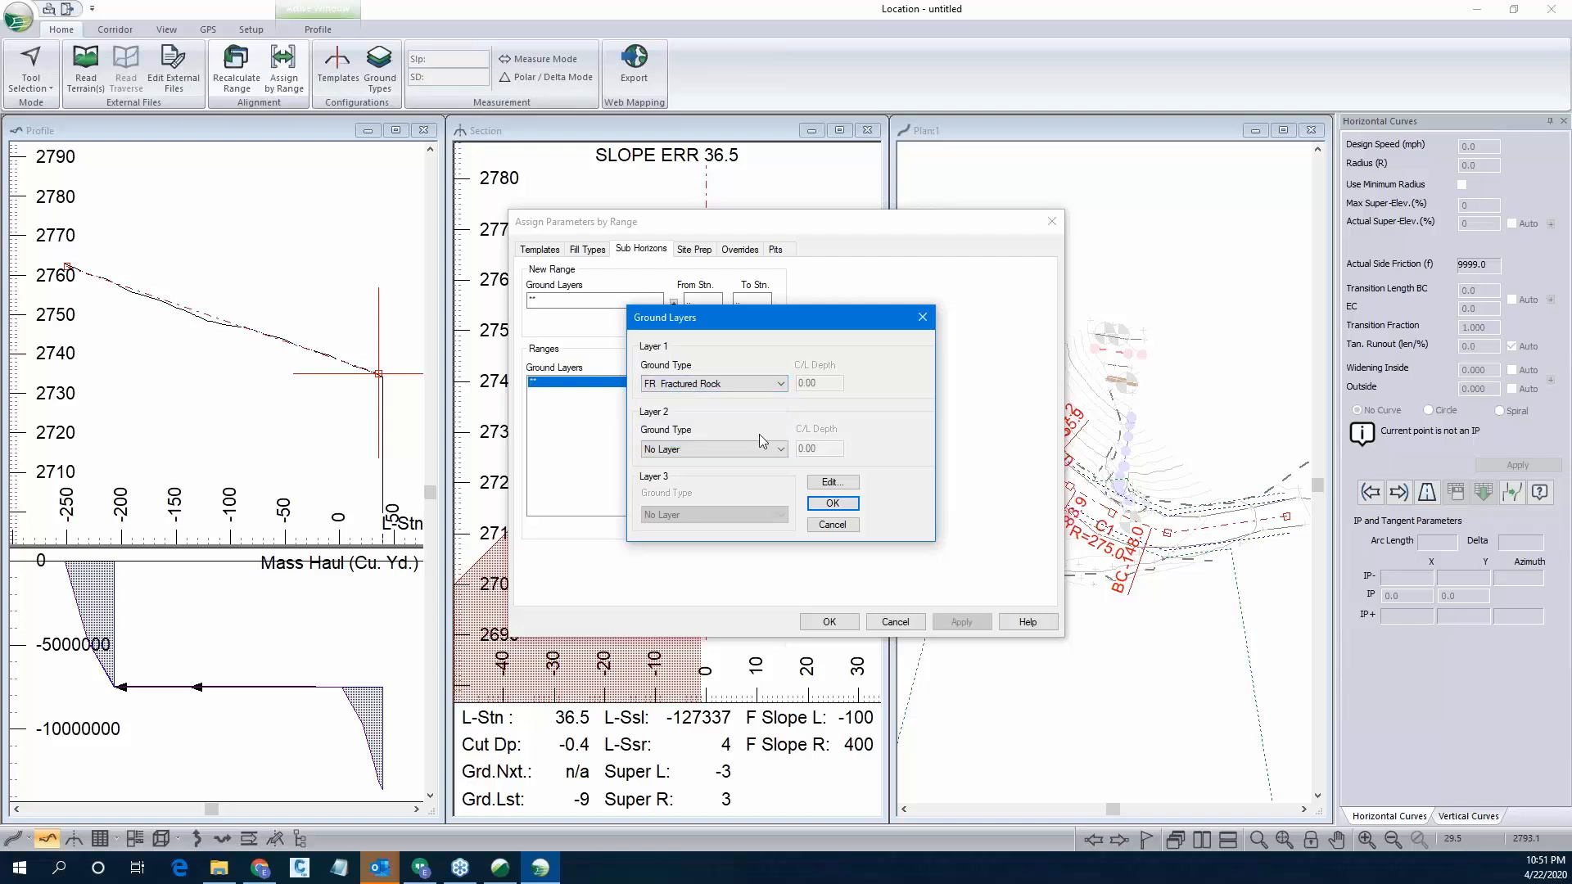
click(832, 503)
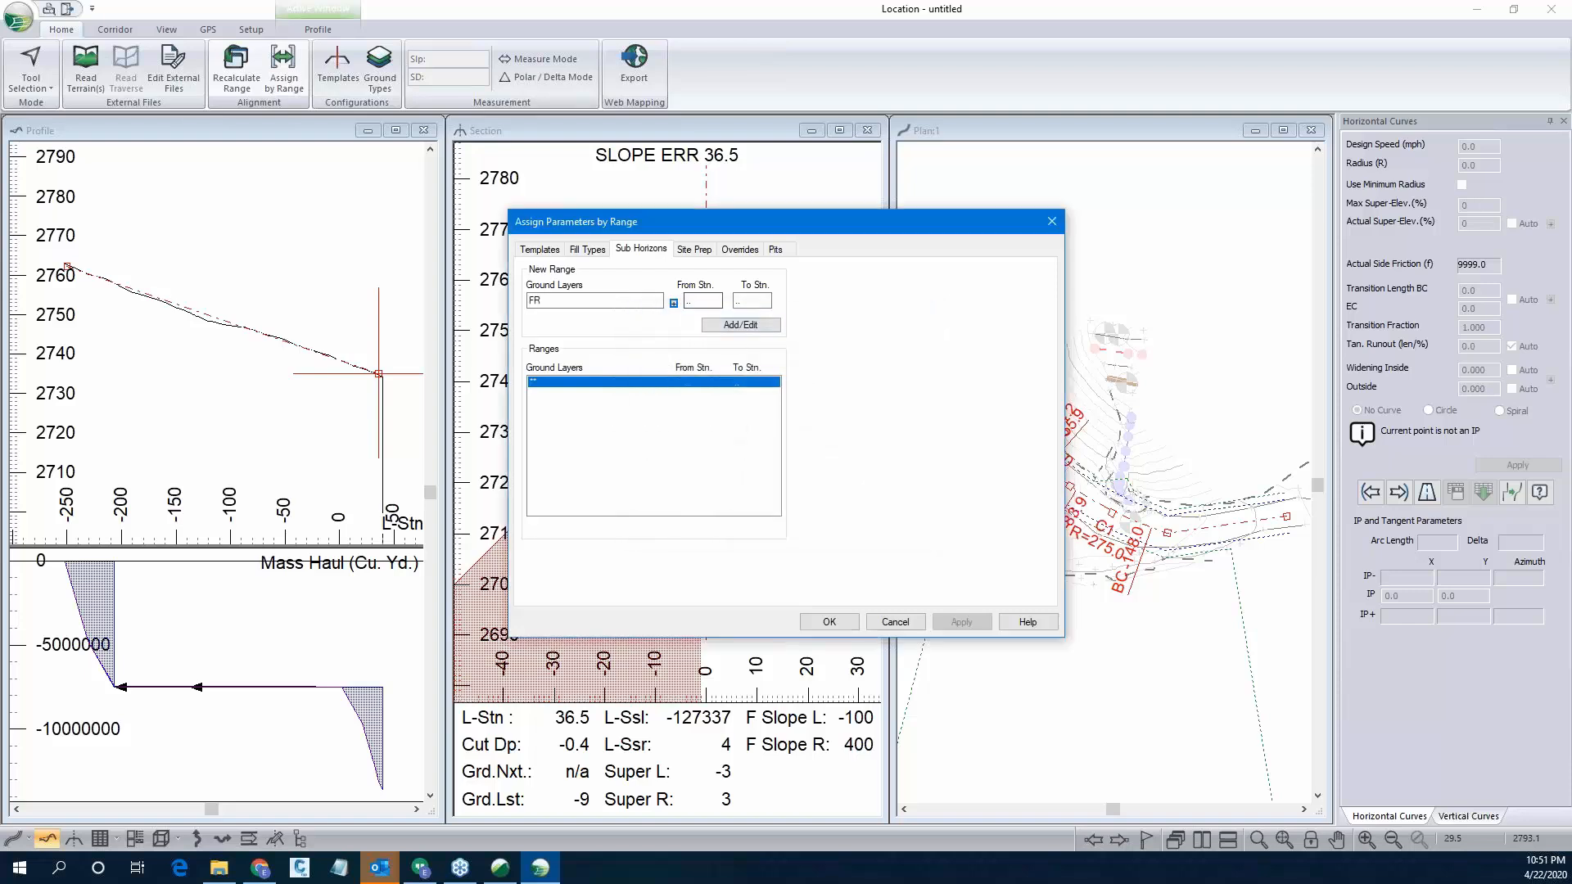
click(741, 328)
click(829, 622)
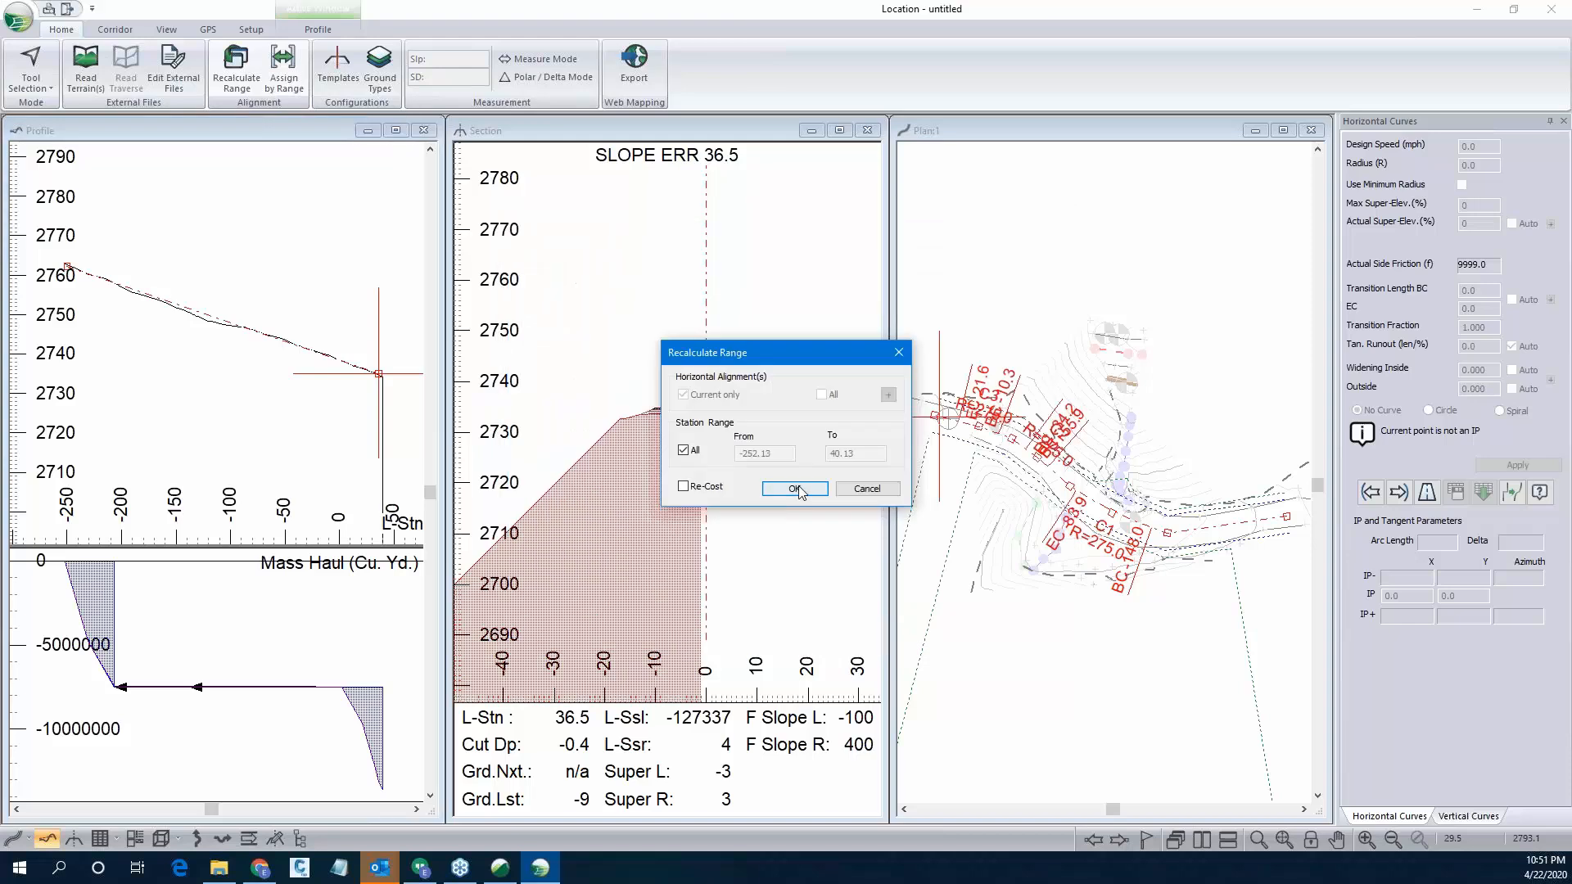
click(799, 488)
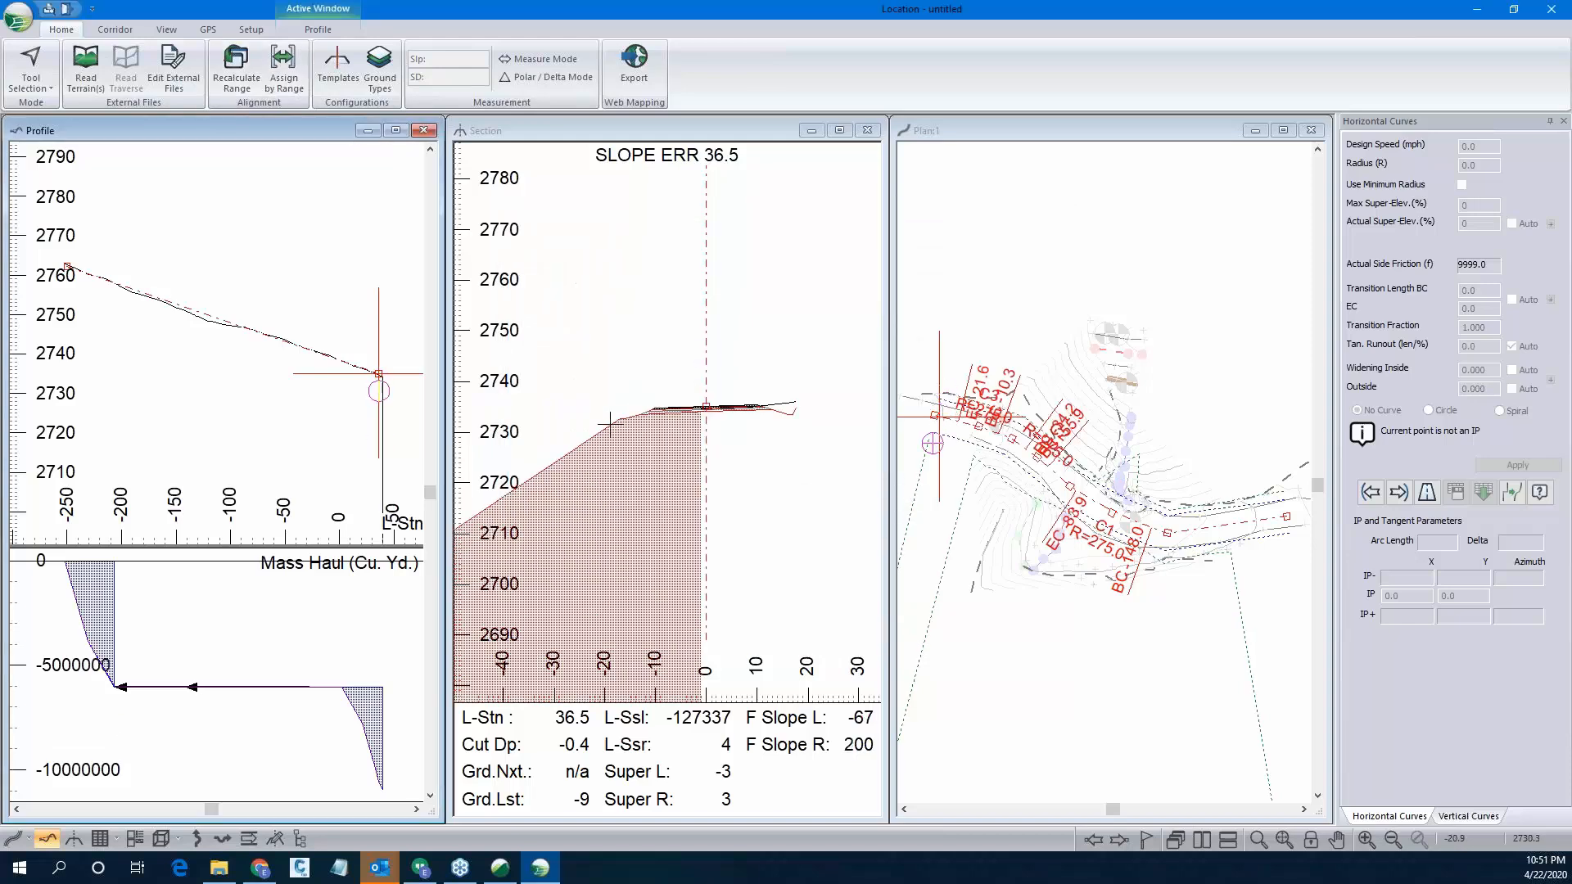
Examine the fill slope in the section and the plan around curve C1, and open the template editor.
mouse_move(594, 455)
mouse_move(771, 571)
scroll(1124, 490, up, 1)
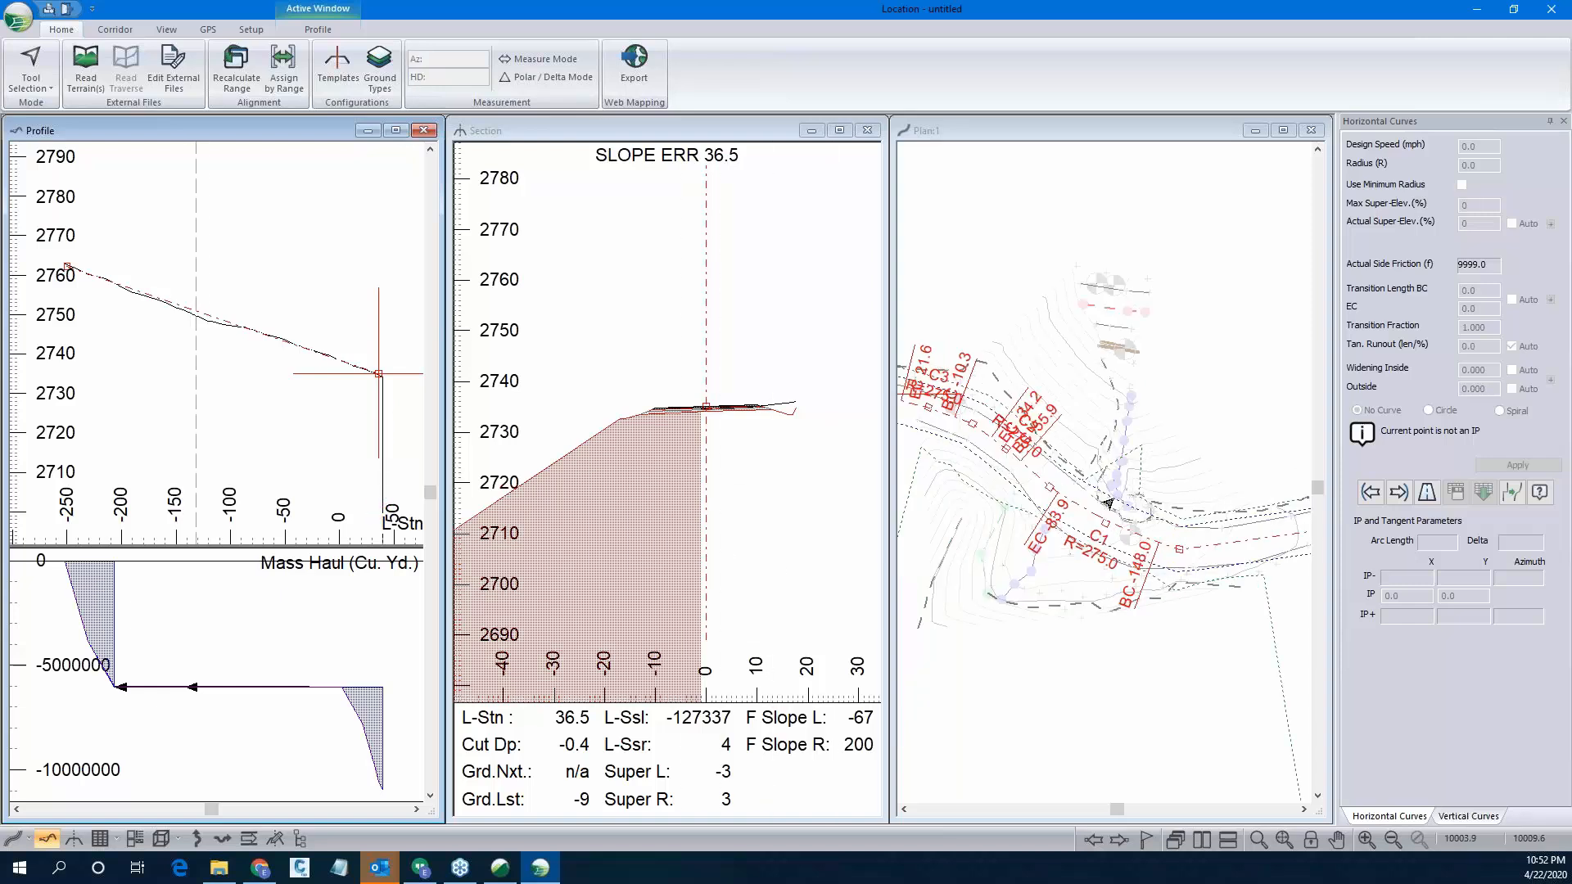
scroll(1078, 516, up, 1)
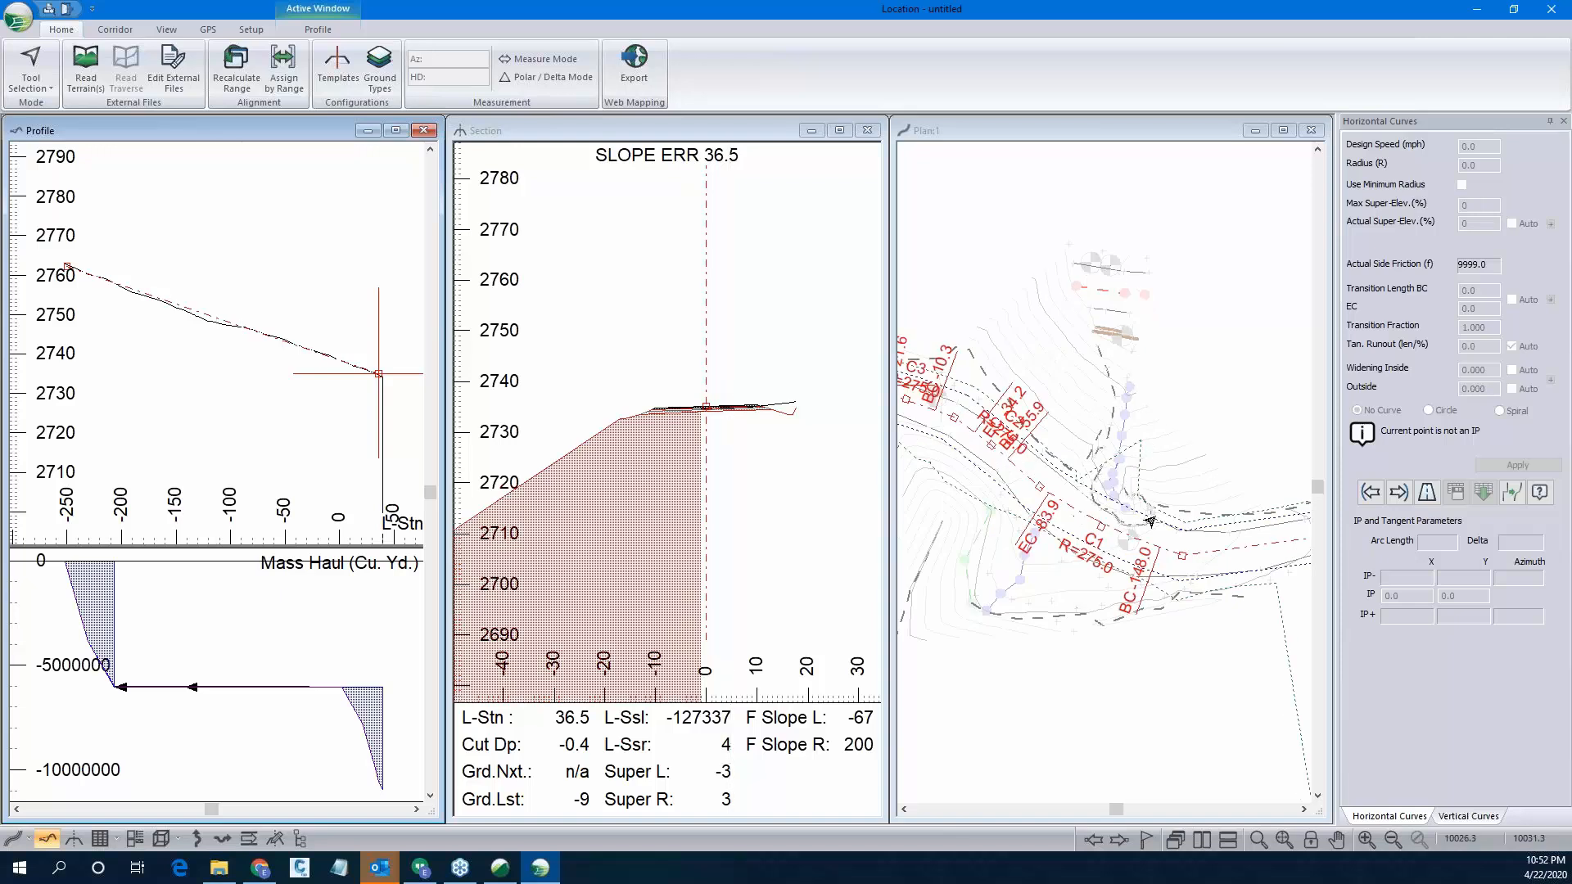
scroll(1099, 476, up, 2)
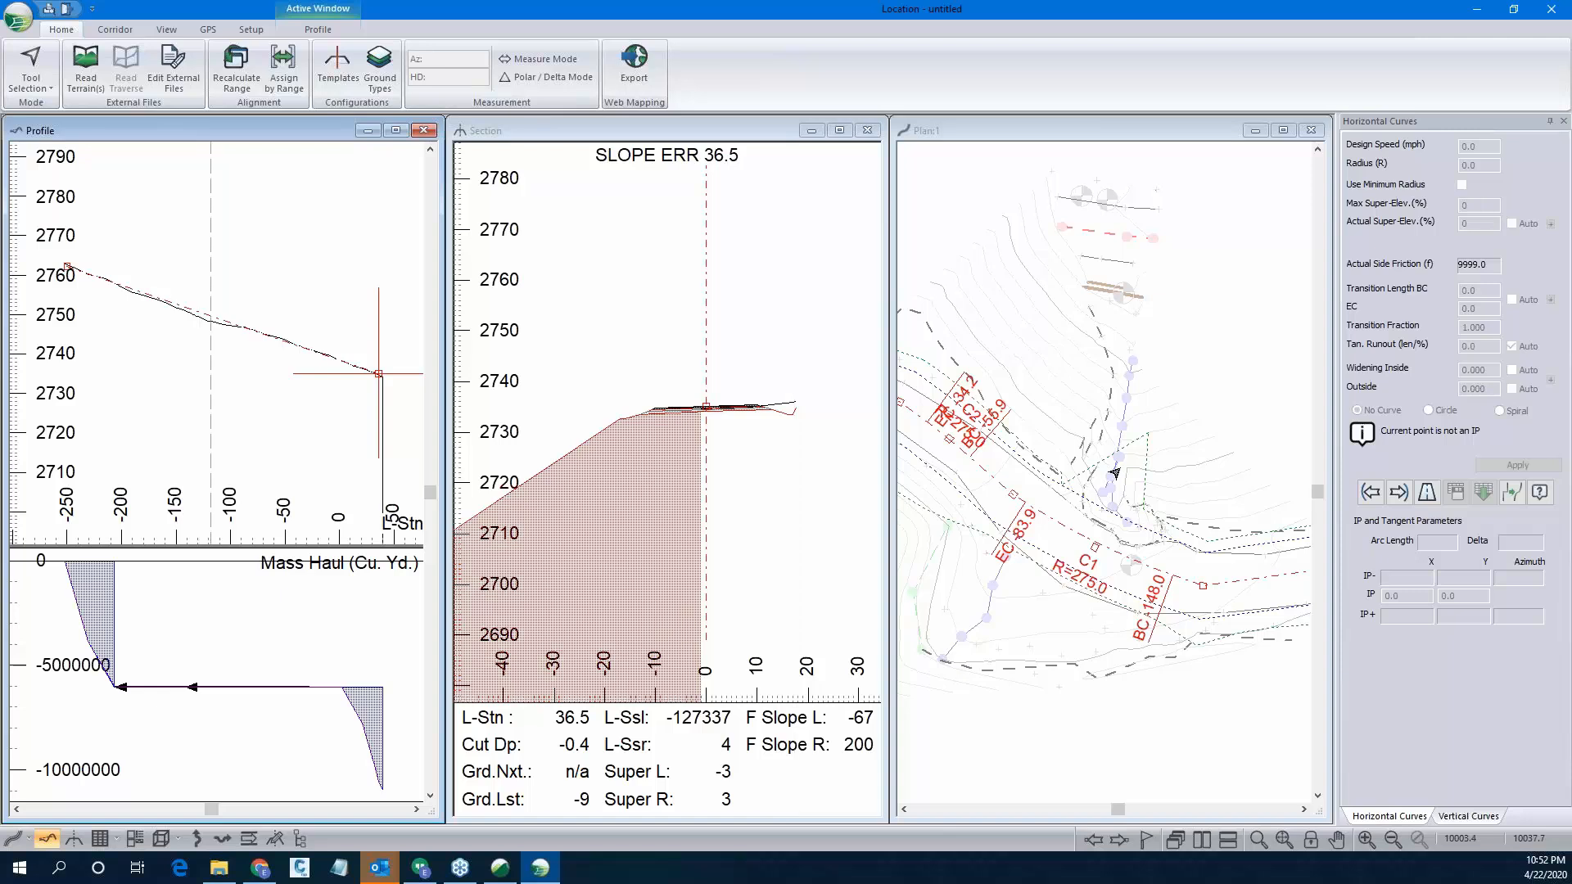
mouse_move(1102, 472)
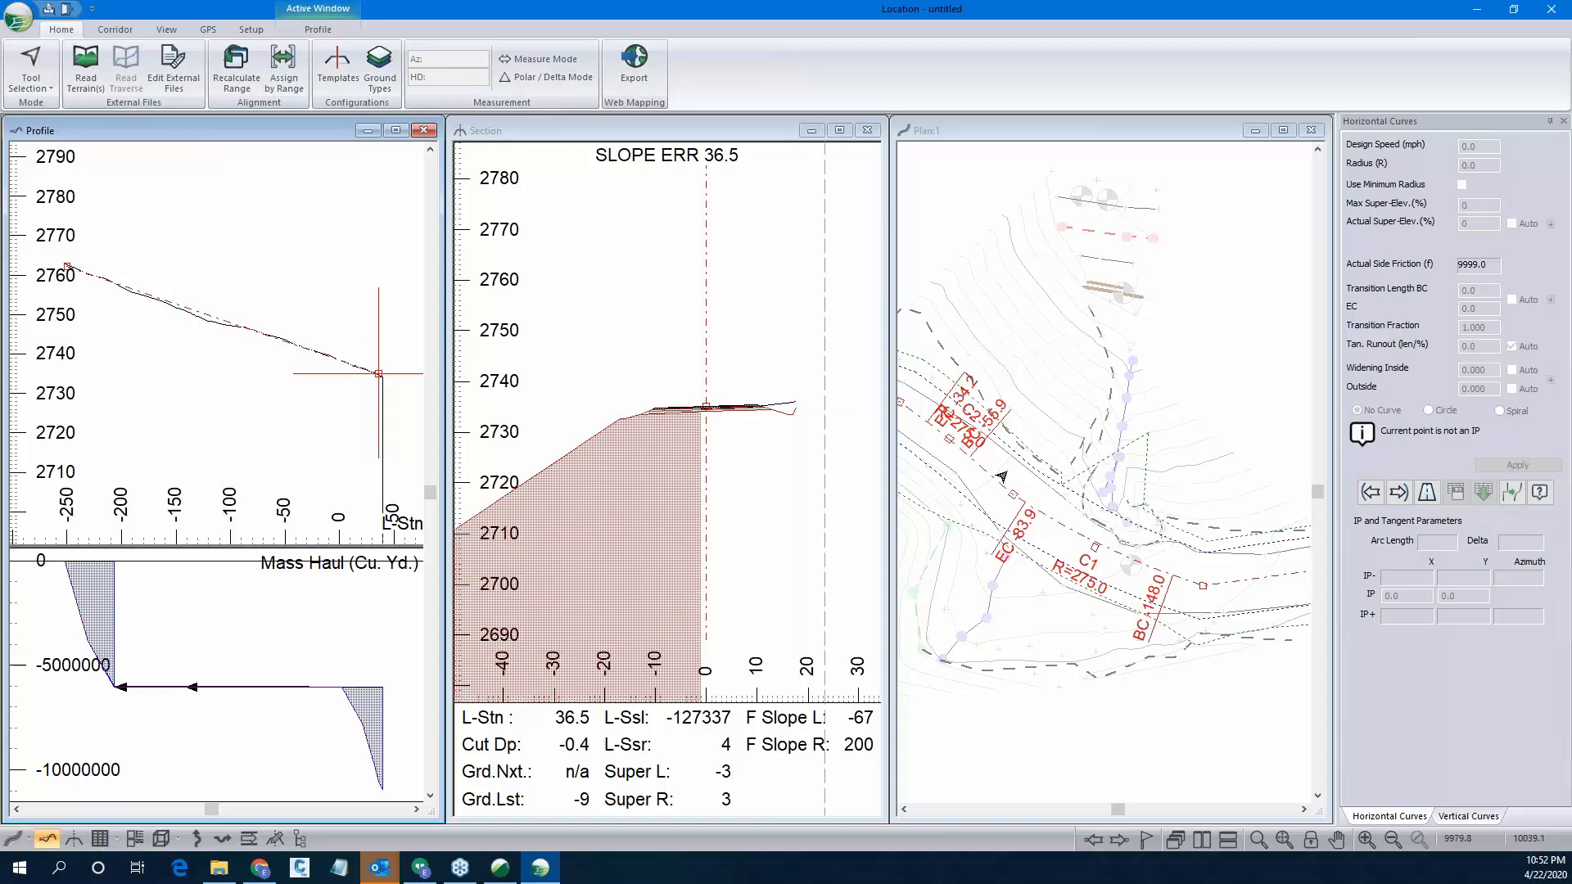
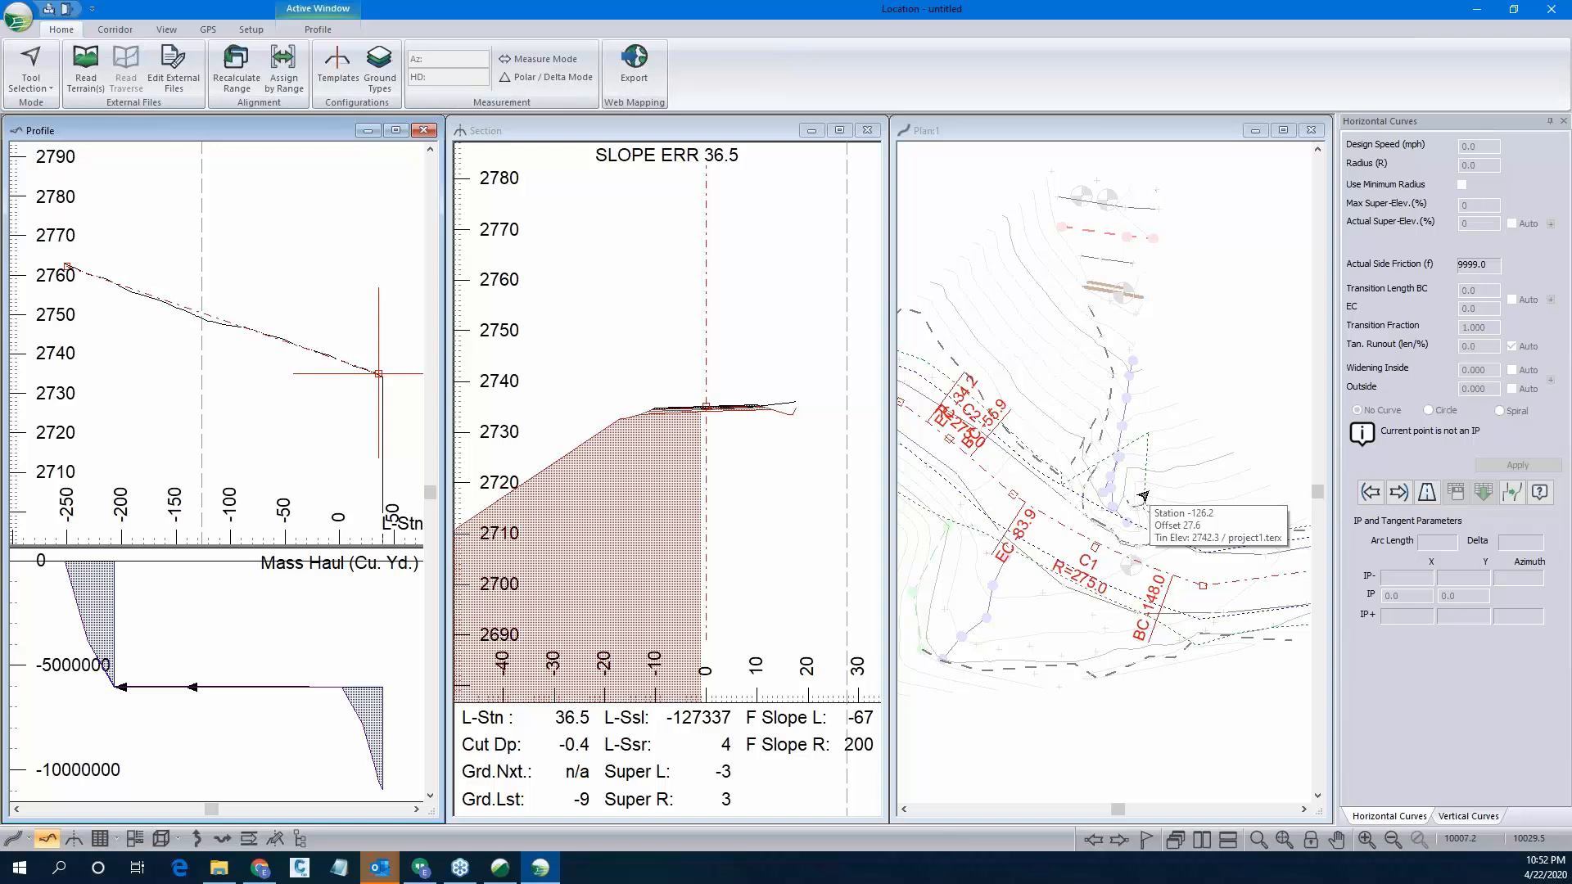
click(321, 81)
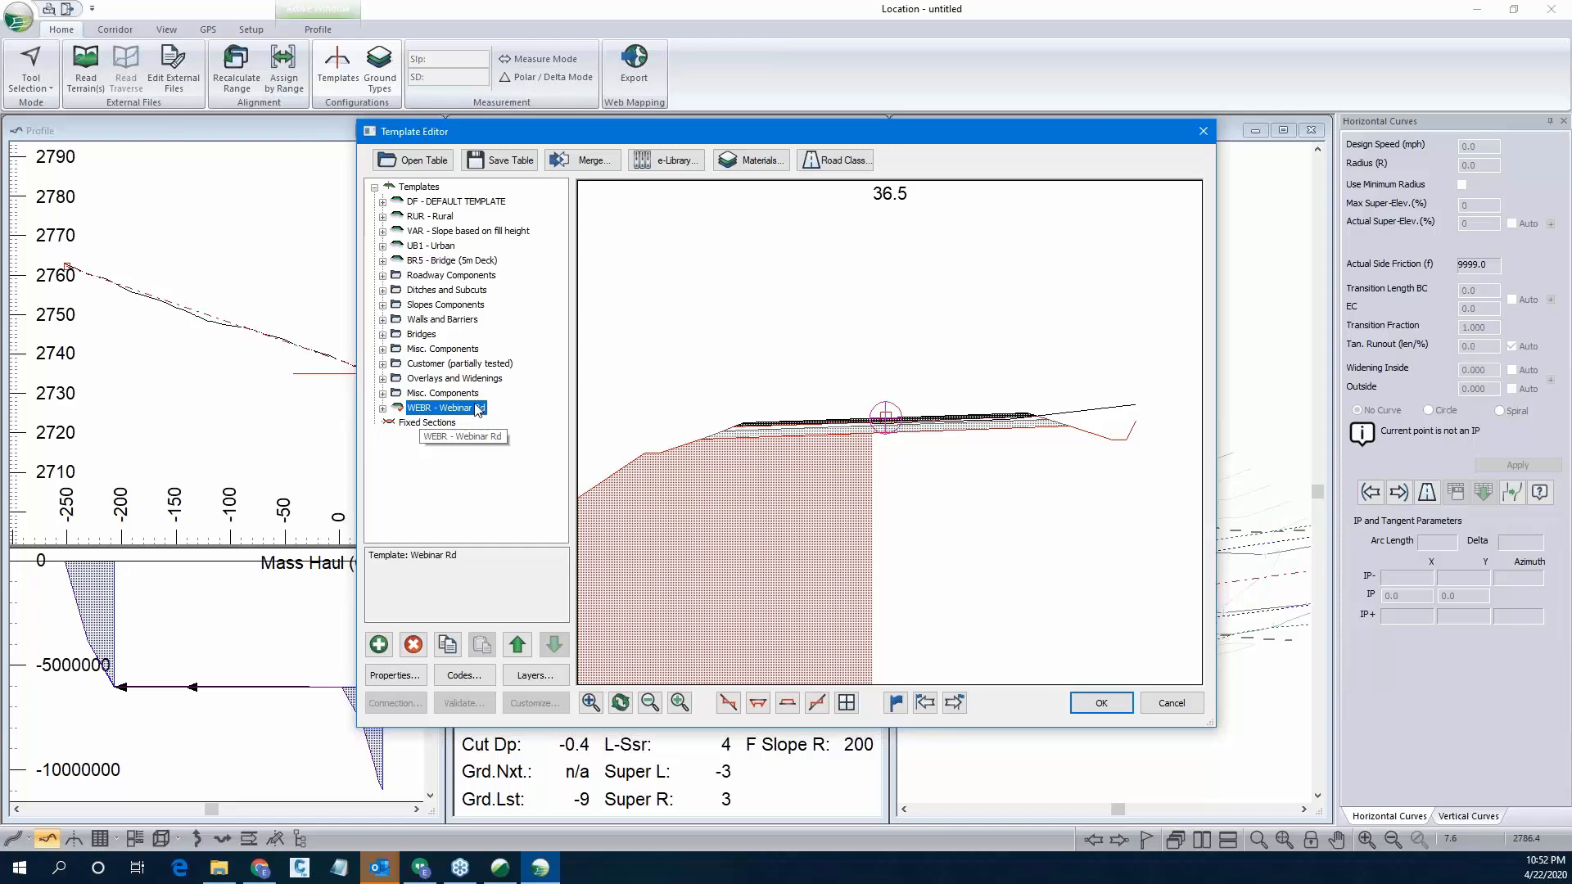
right_click(425, 409)
click(451, 460)
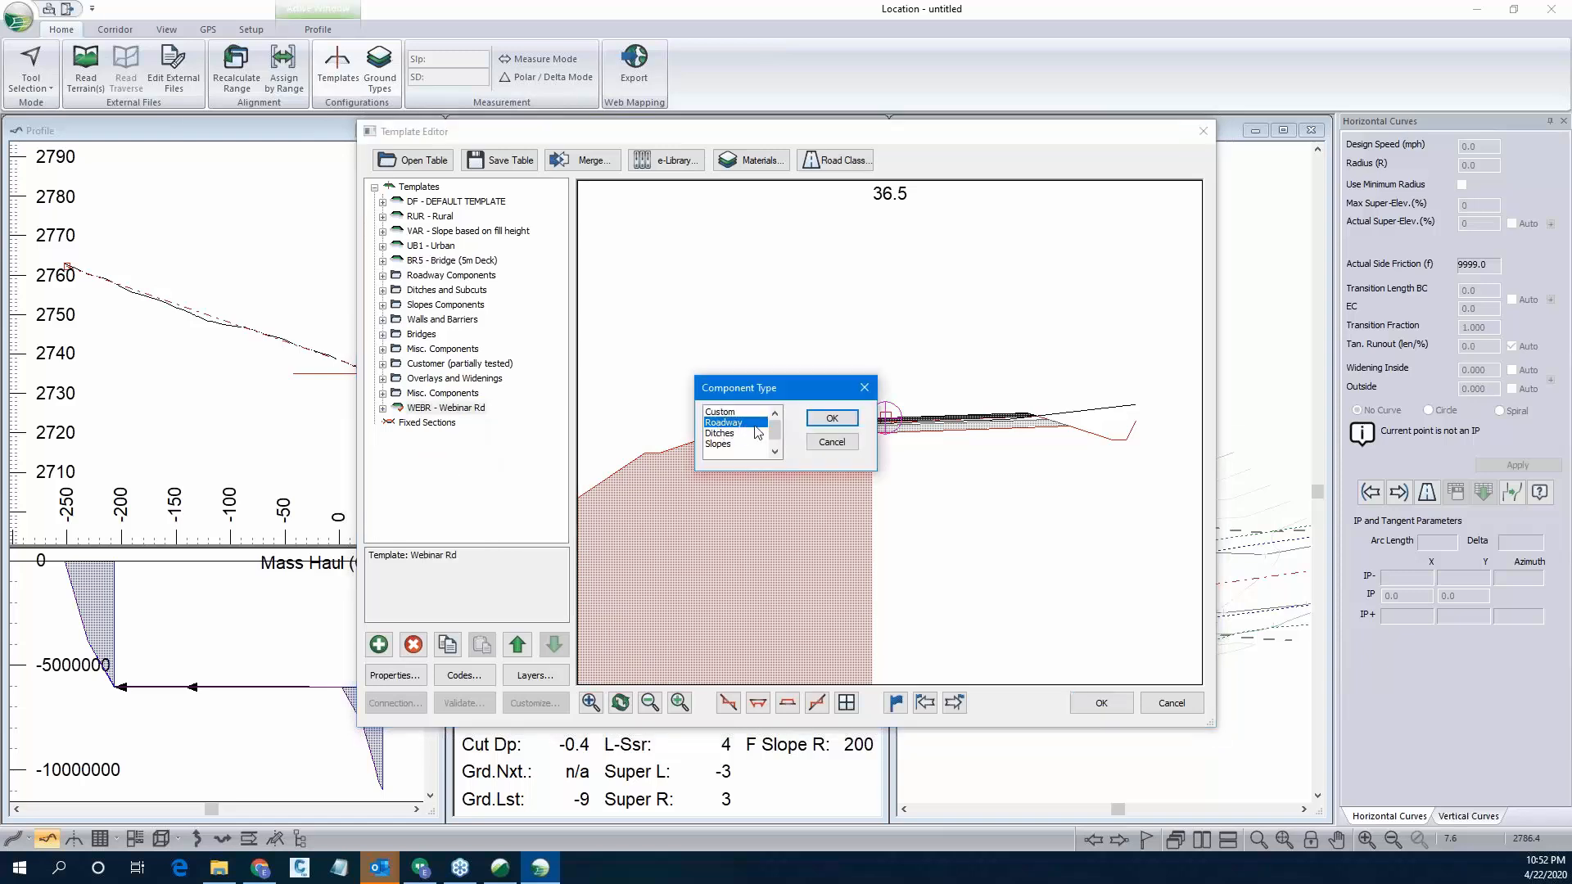
click(830, 418)
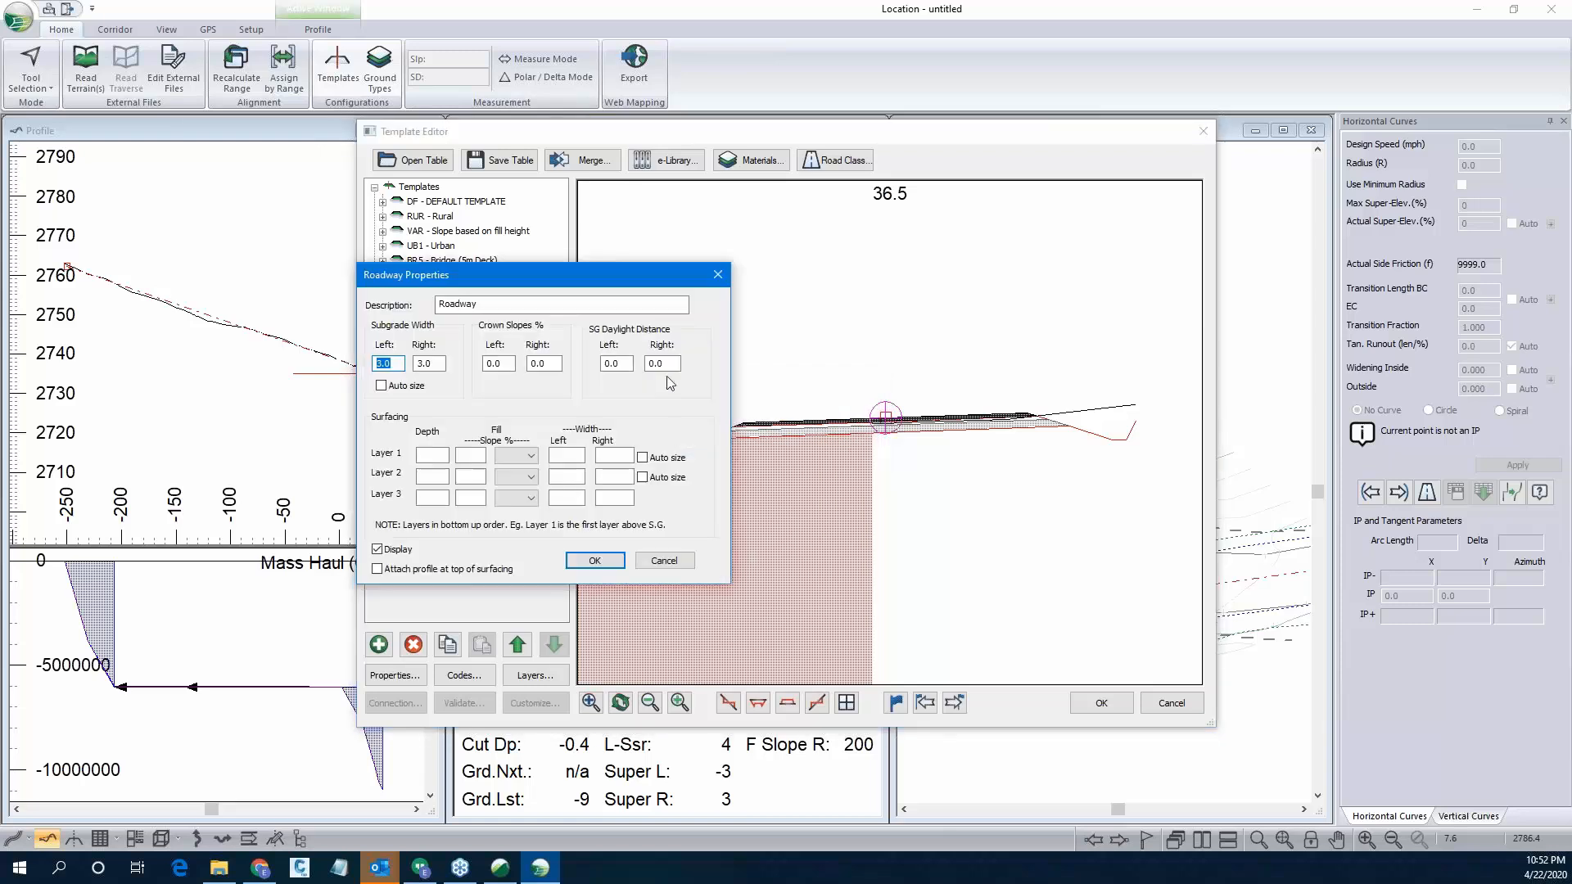
click(665, 560)
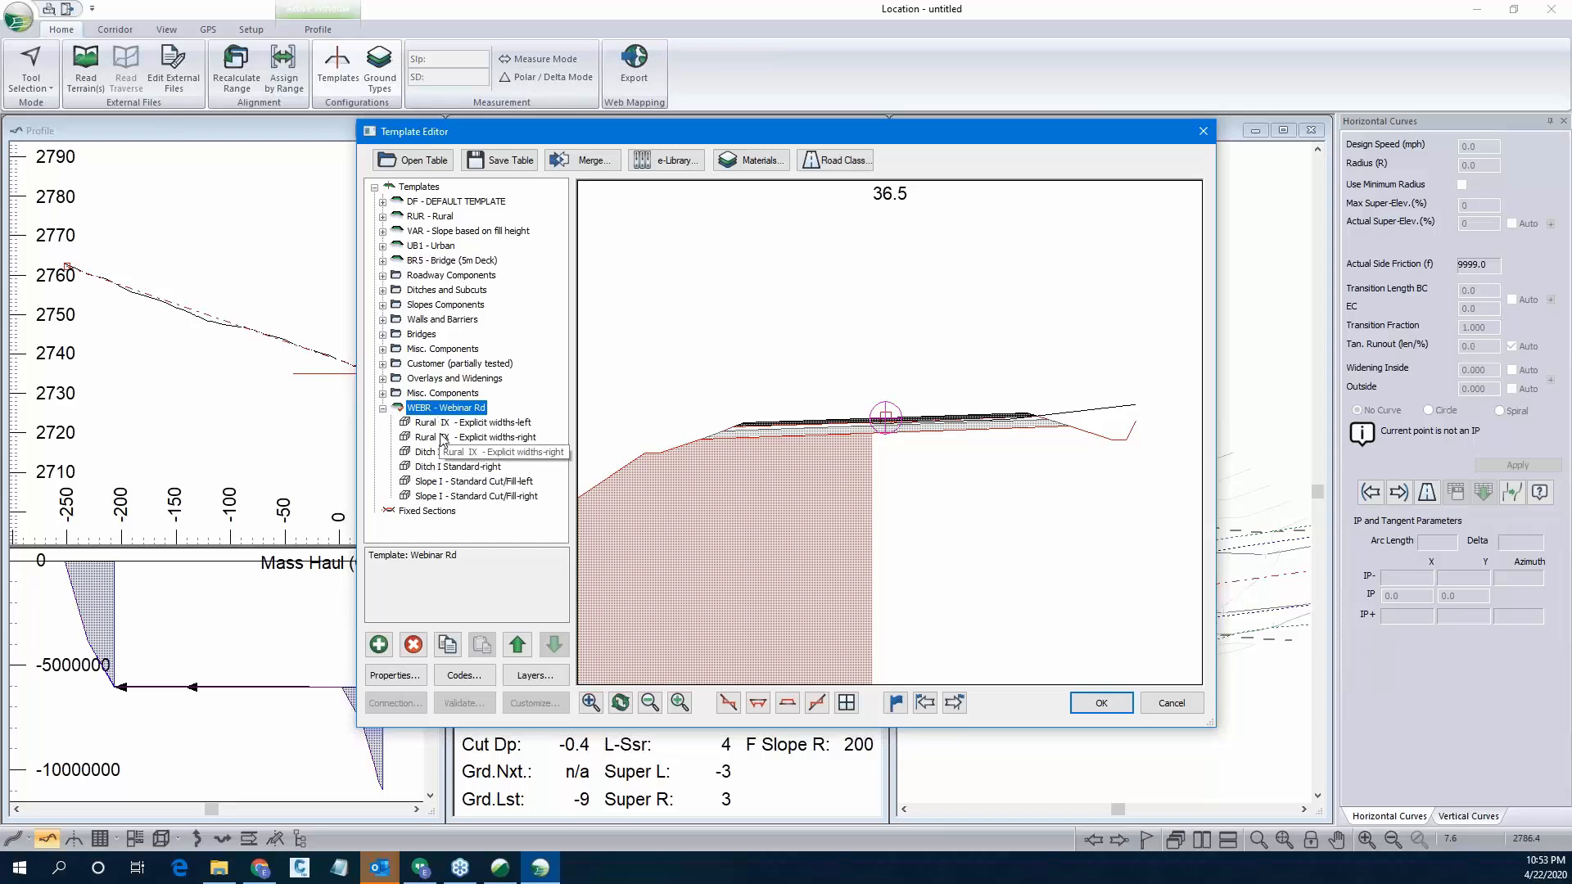
Copy the WEBR - Webinar Rd template in the template list.
right_click(437, 407)
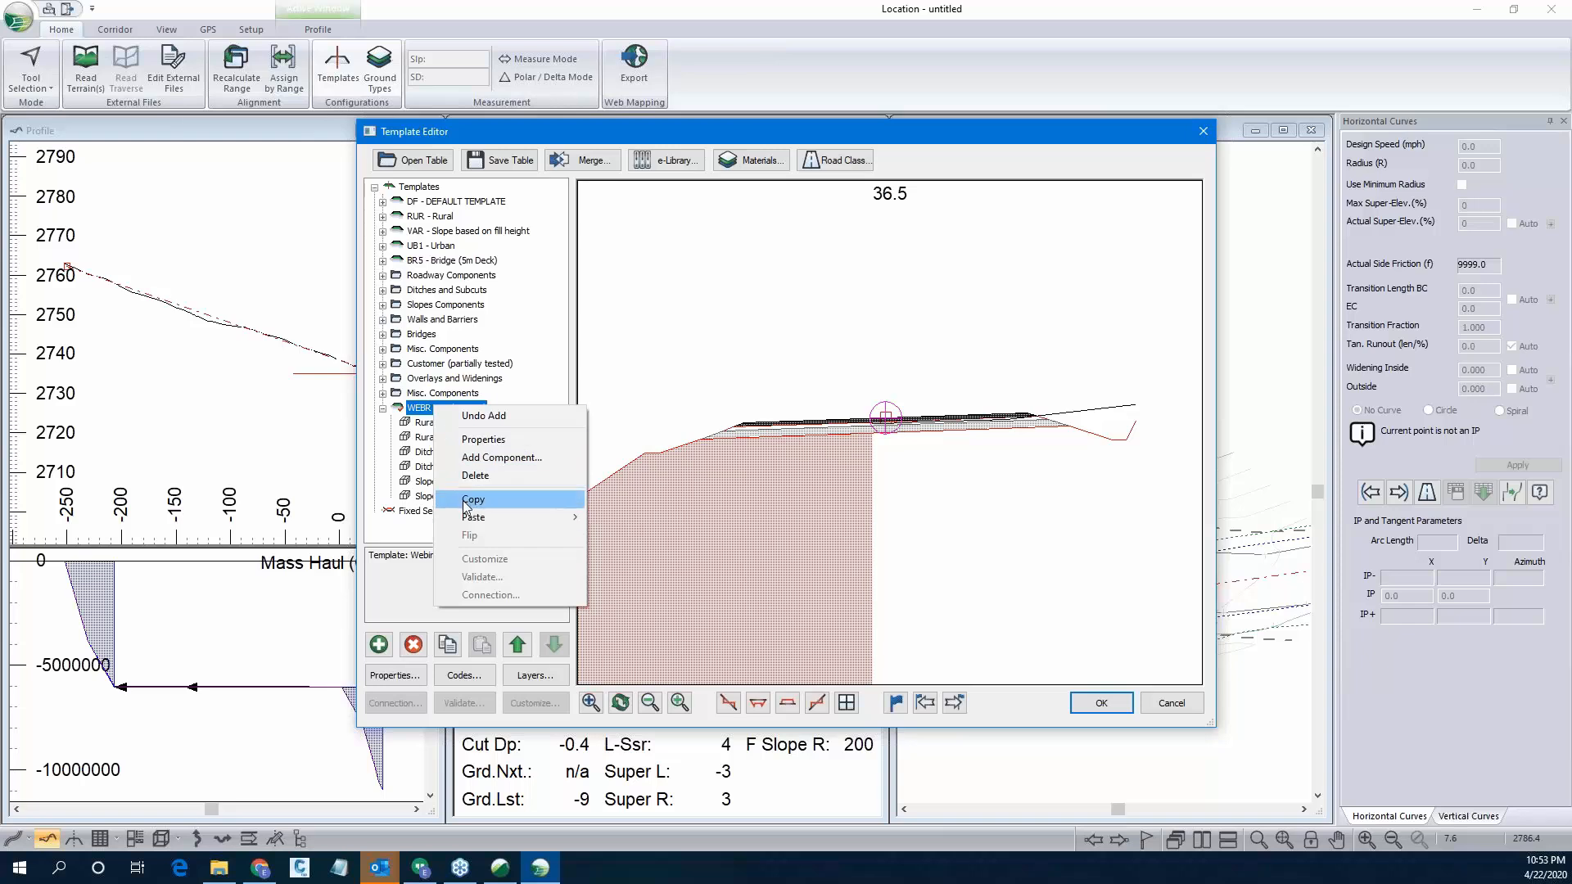
Duplicate the WEBR - Webinar Rd template as a new template.
click(463, 501)
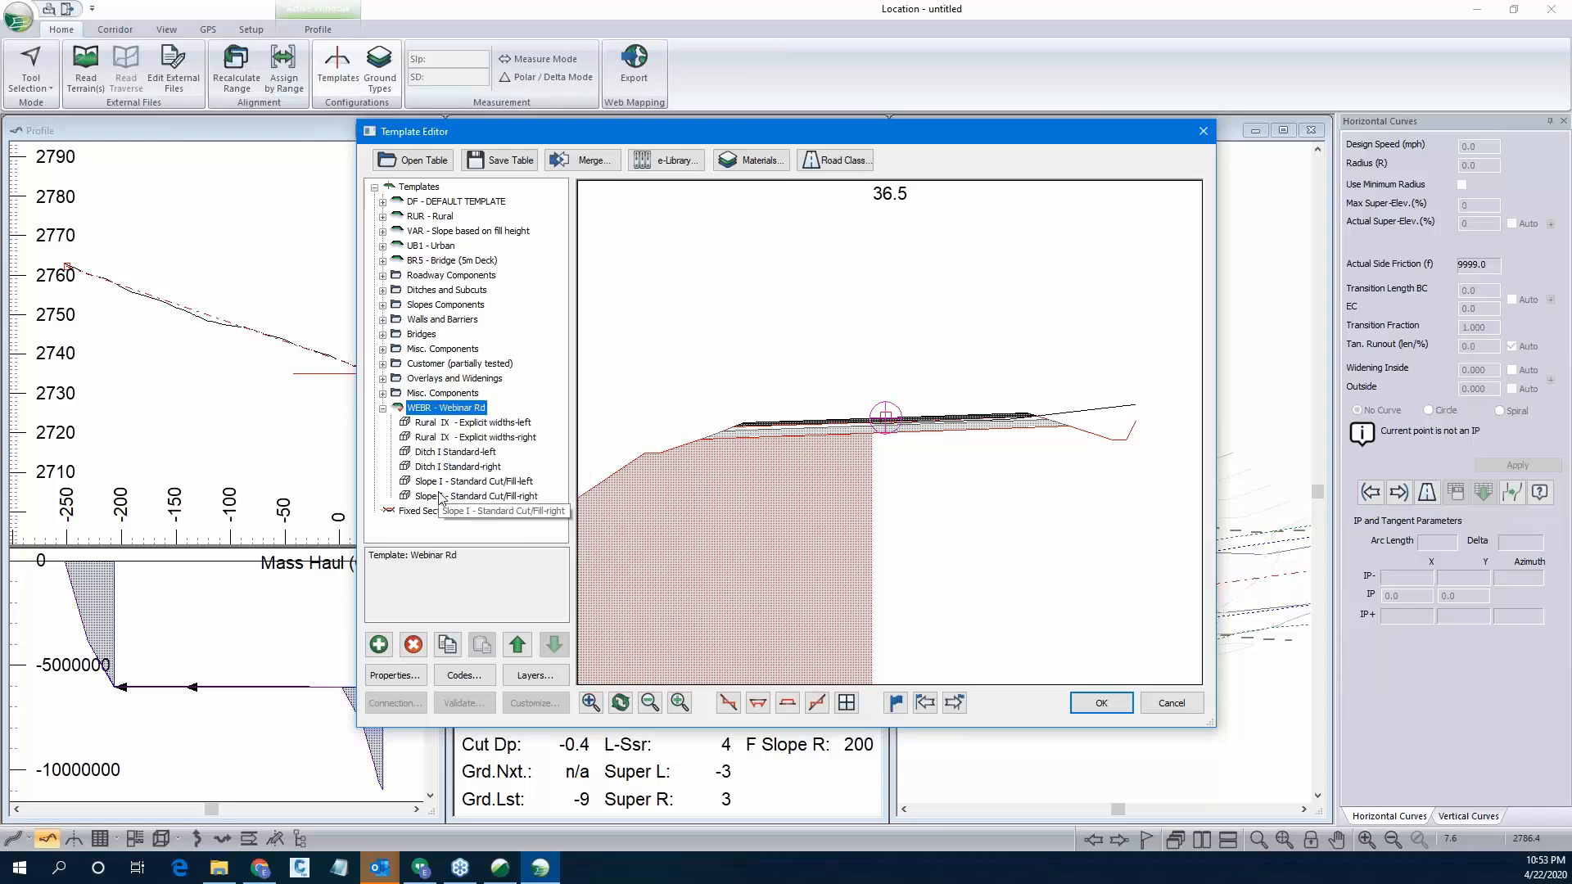
click(382, 408)
right_click(414, 409)
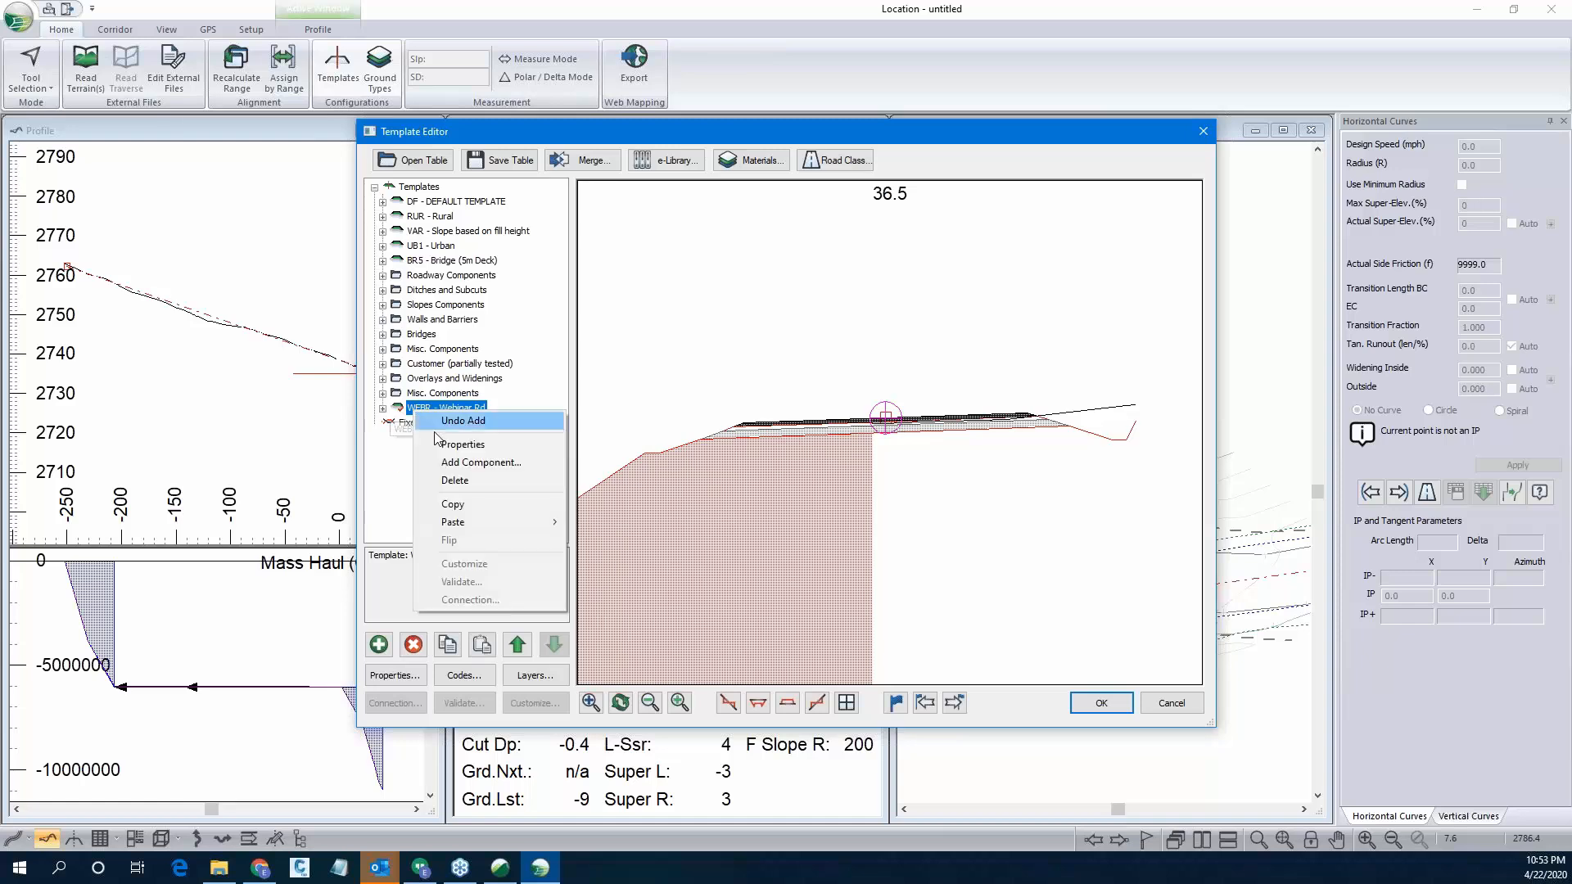
mouse_move(474, 523)
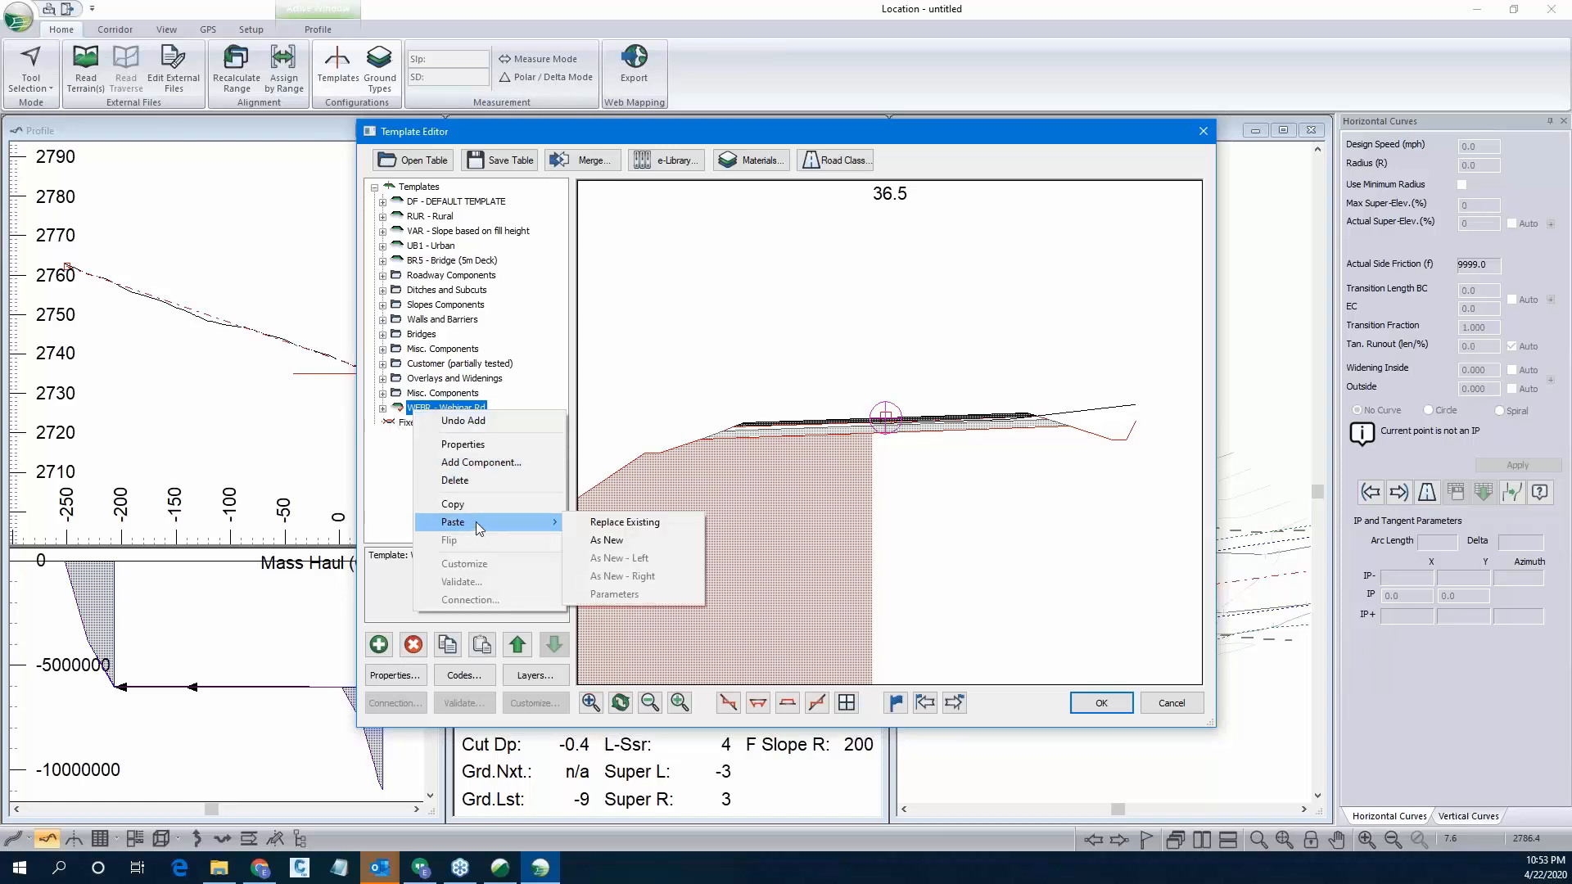
click(602, 540)
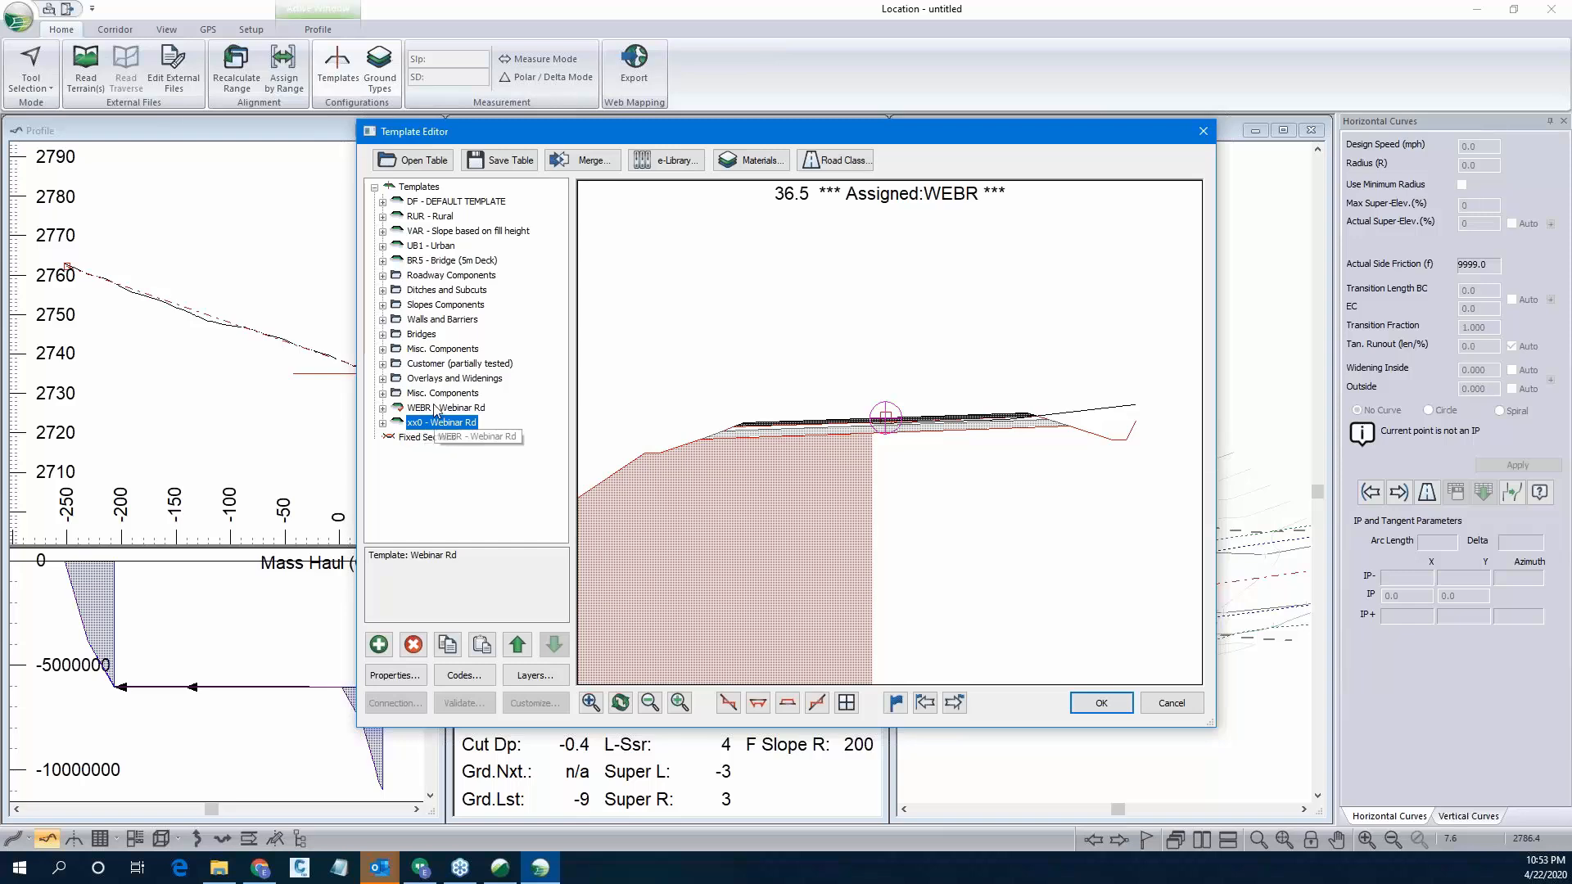
Name the duplicated template WEBW and set its description to Webinar Wall.
click(383, 424)
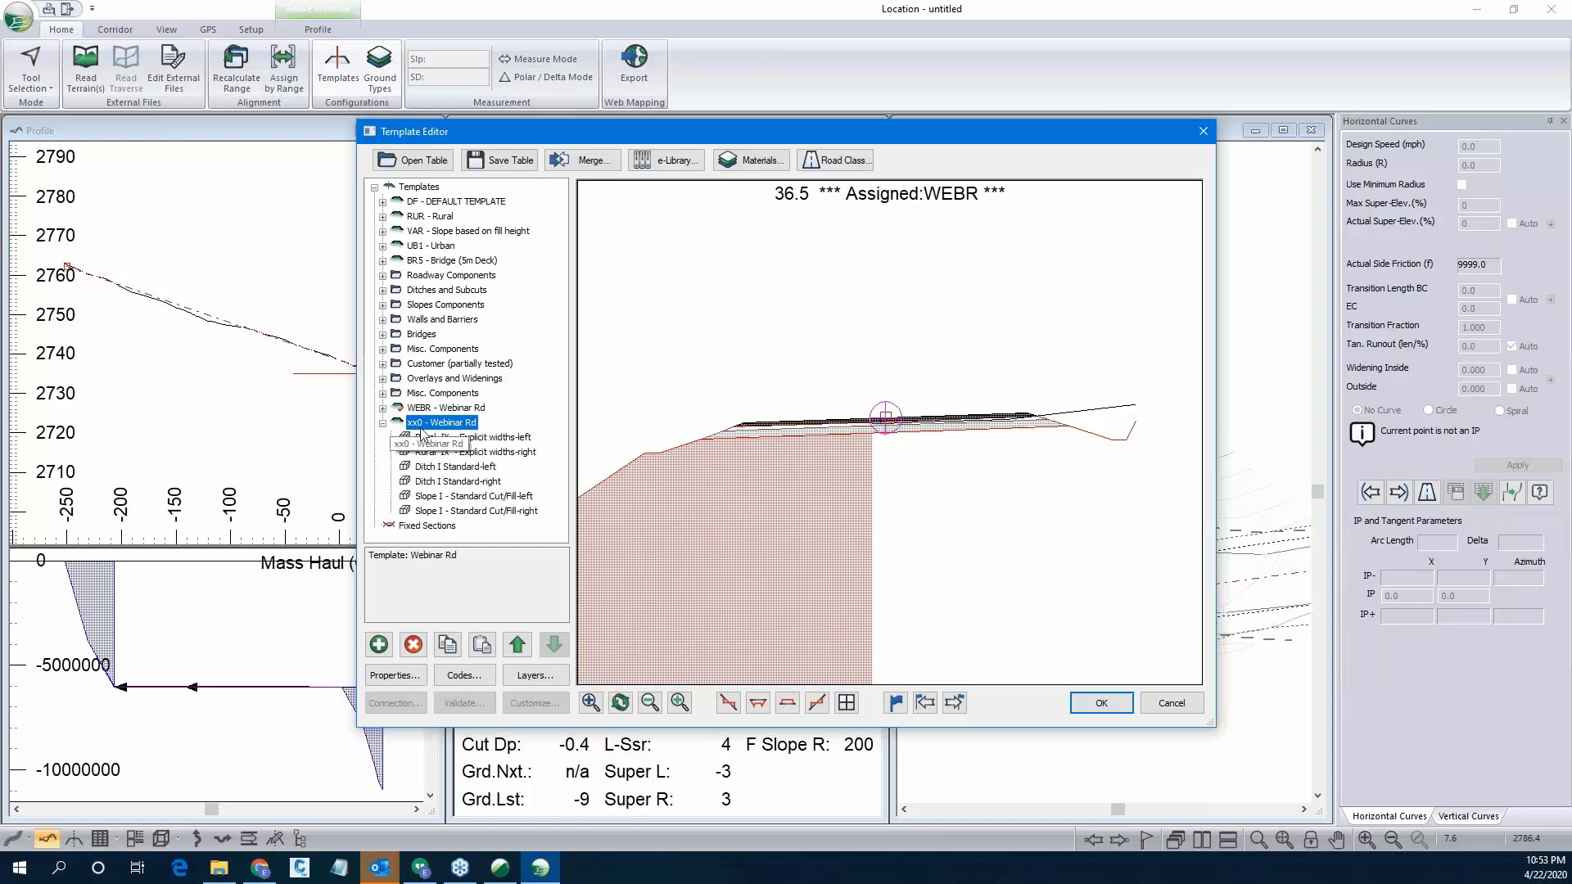
click(395, 676)
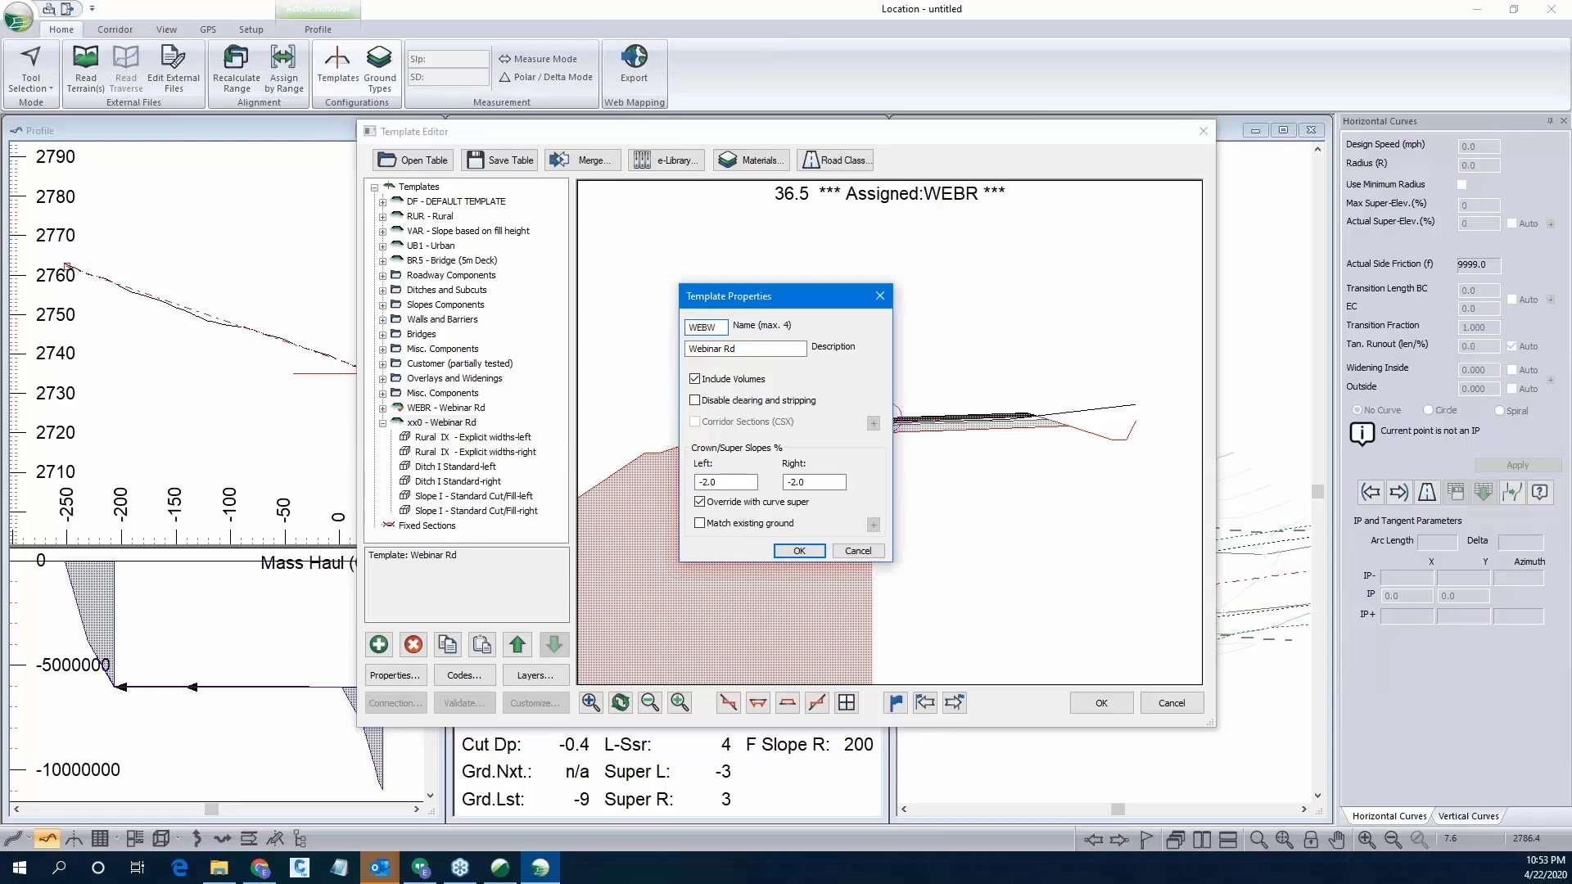
click(735, 350)
text(Wall)
click(806, 556)
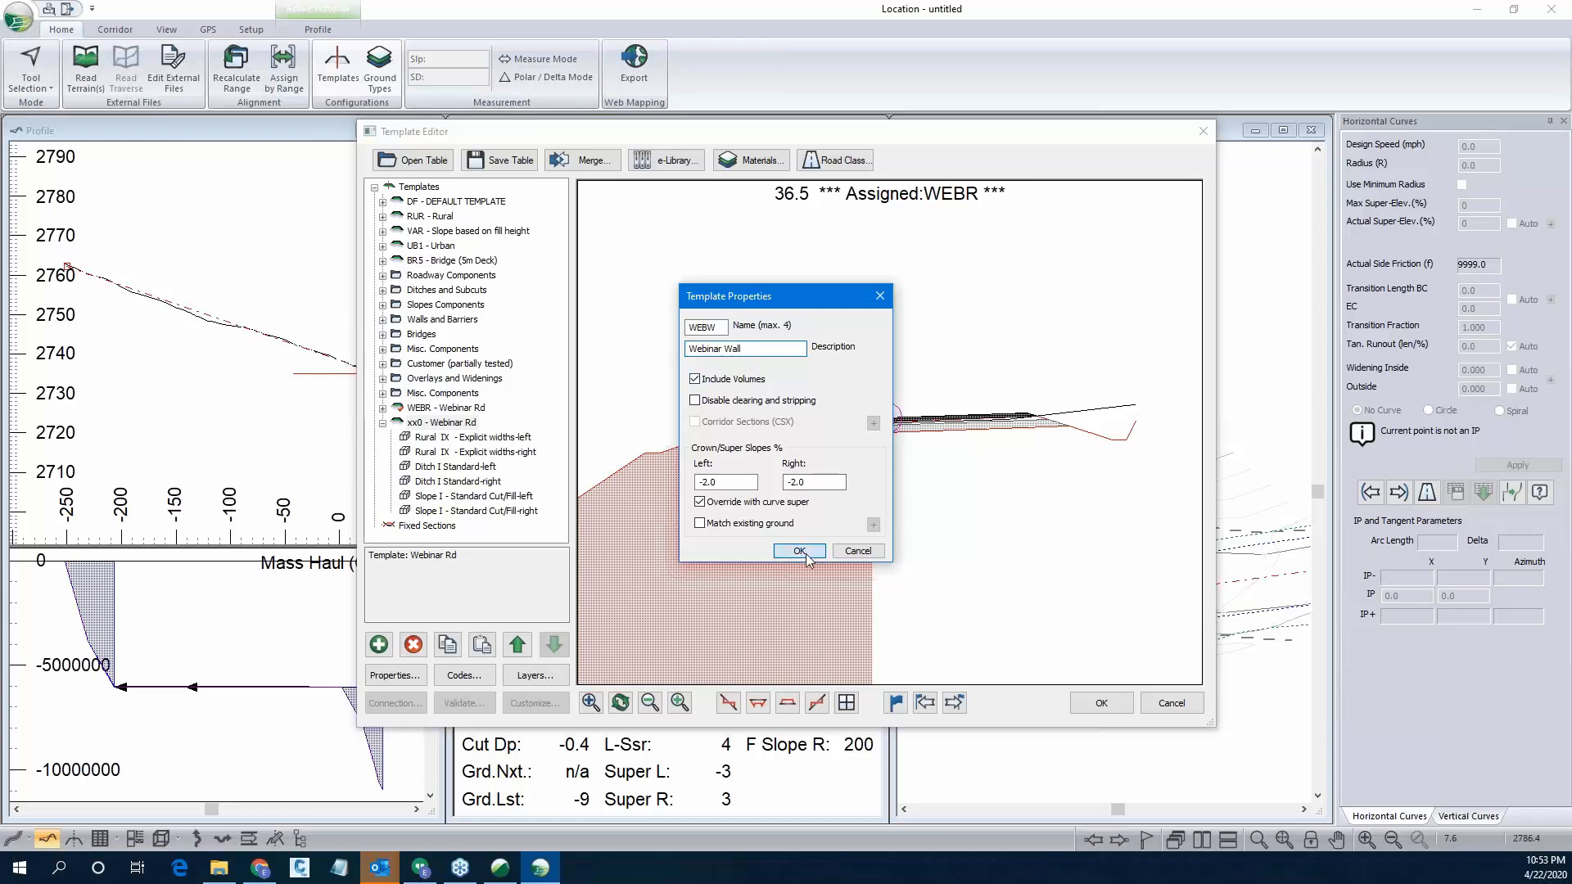
Delete the left and right Ditch I Standard components from the WEBW - Webinar Wall template.
click(436, 439)
click(452, 481)
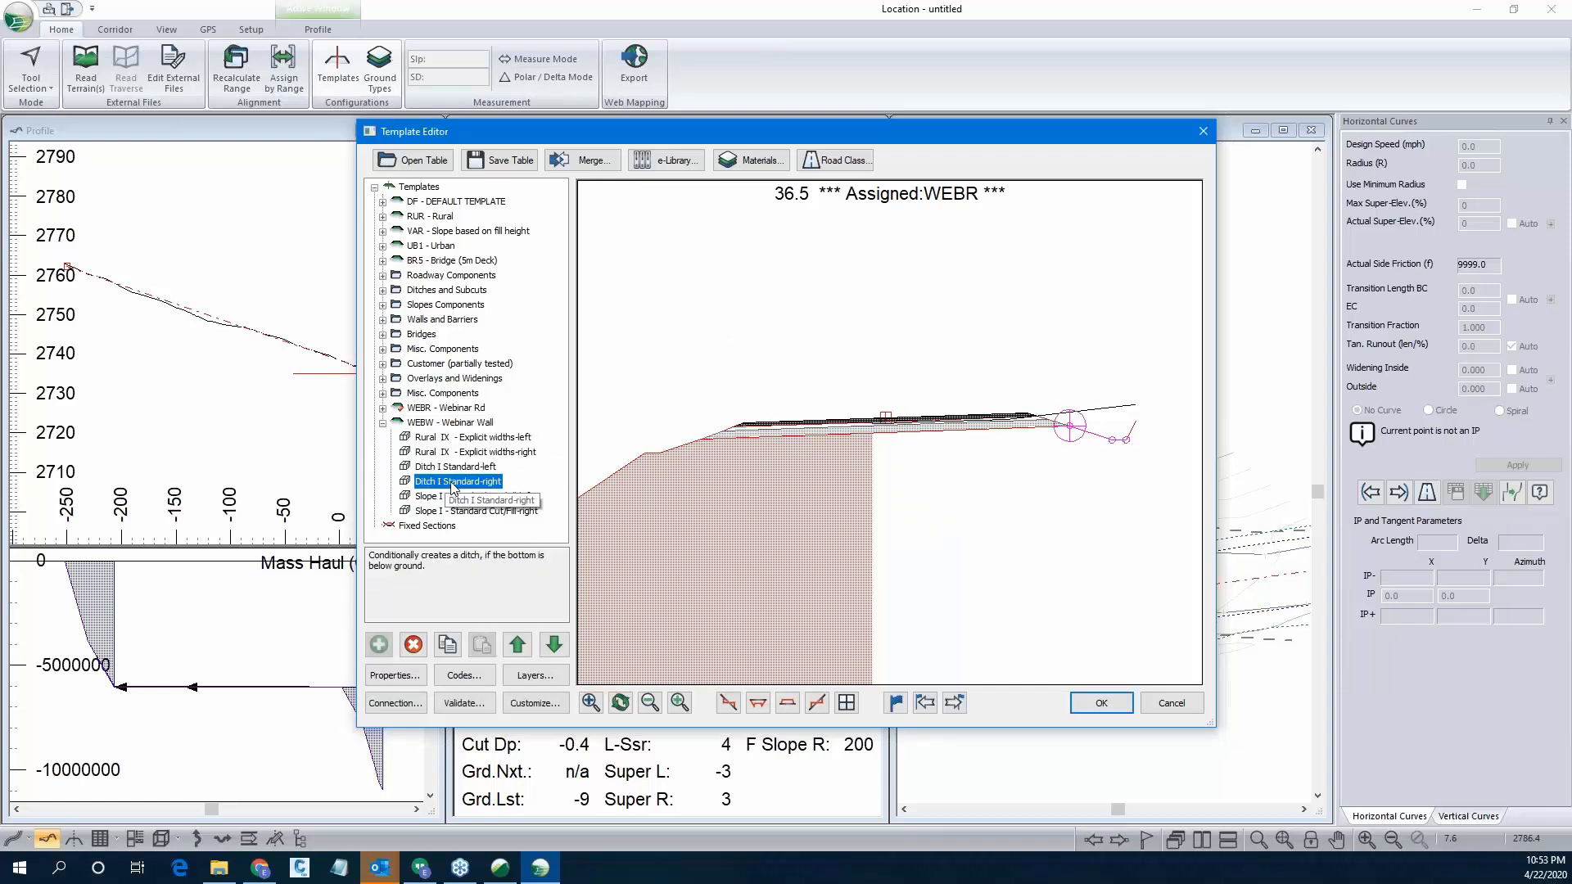
click(455, 467)
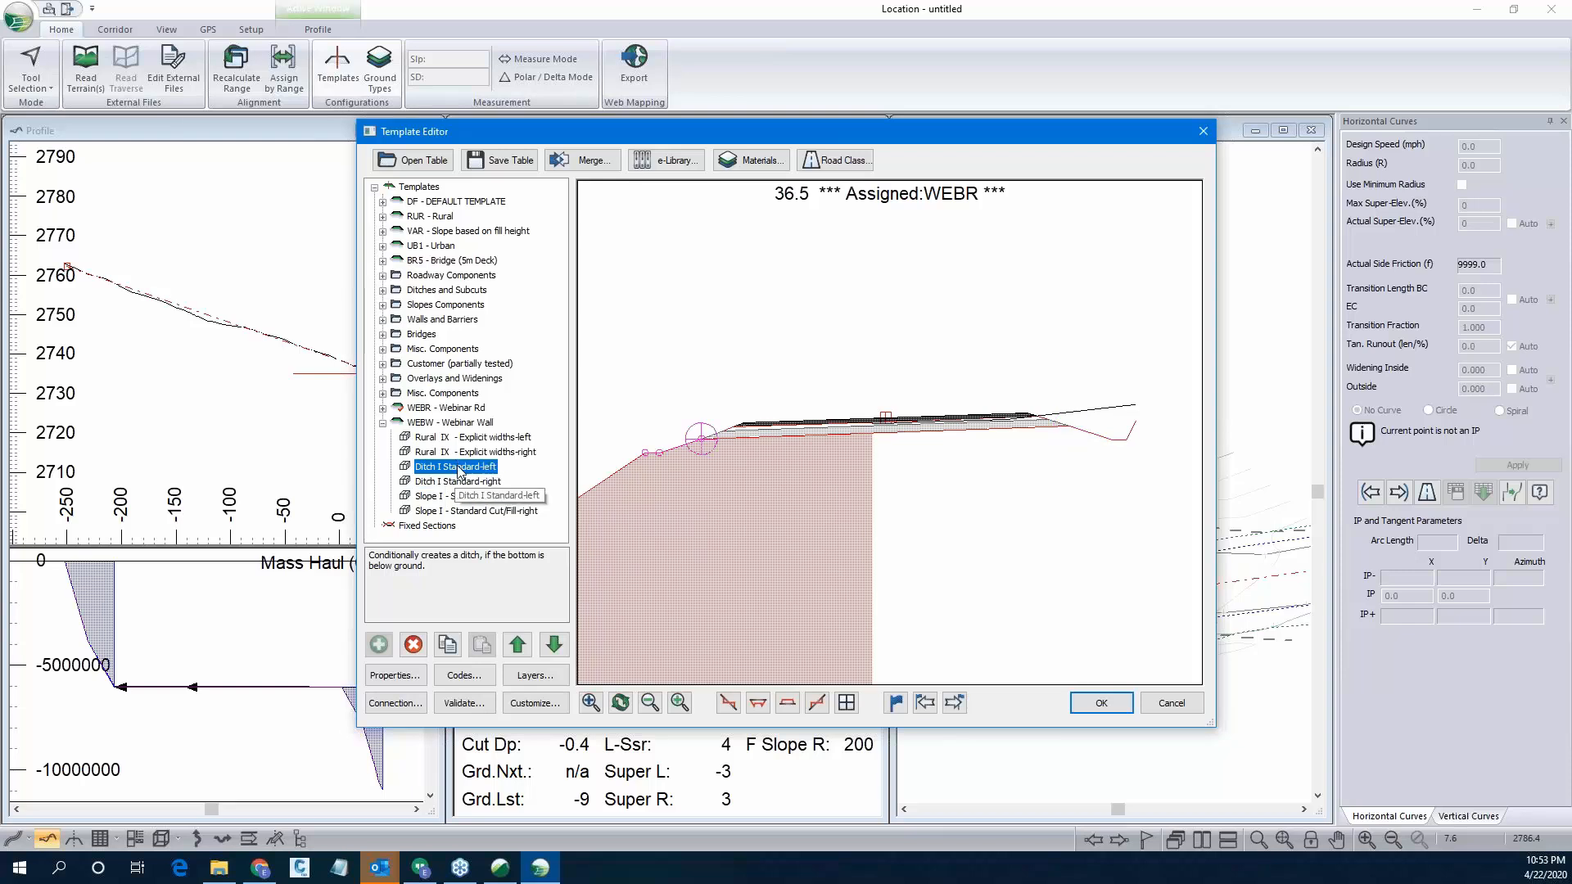
click(414, 644)
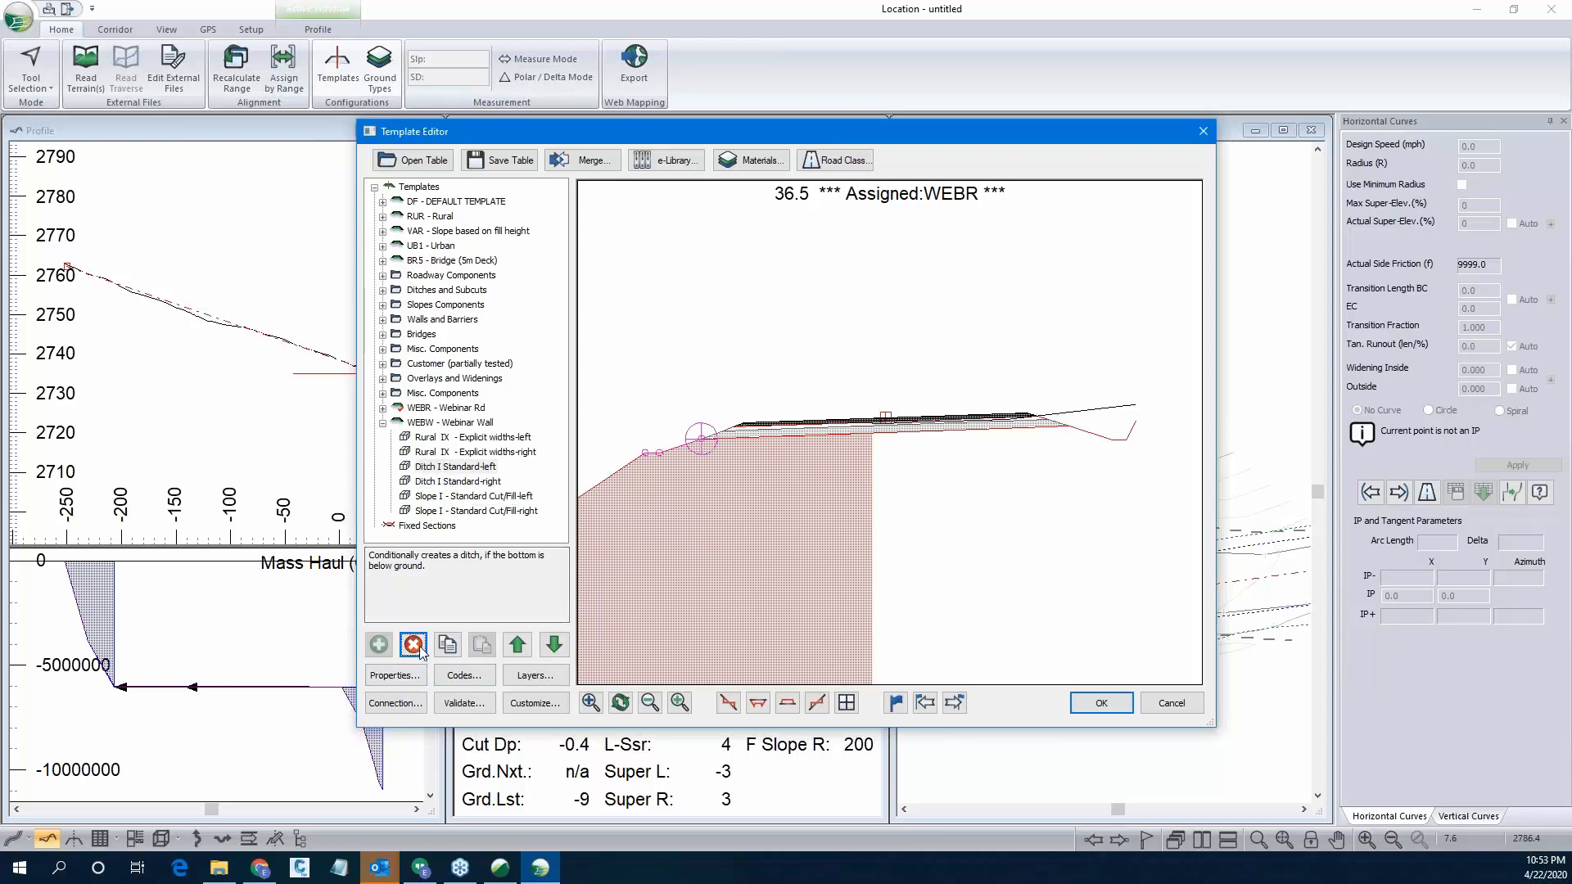
click(413, 653)
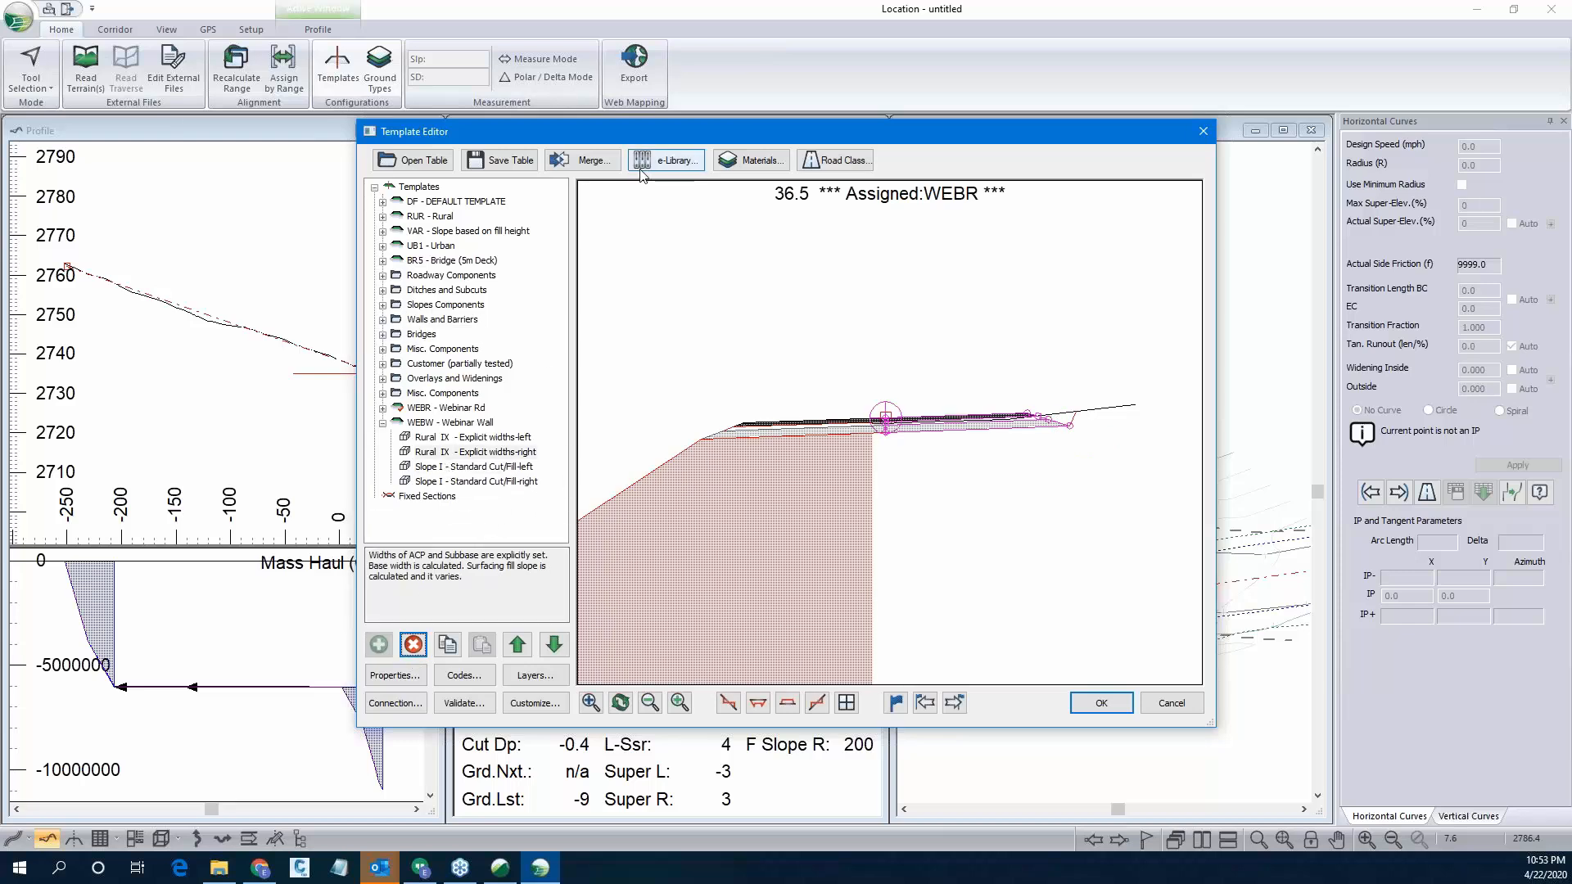
Retrieve the FF5 Walls and Barriers component set from the e-Library into the template table.
click(381, 319)
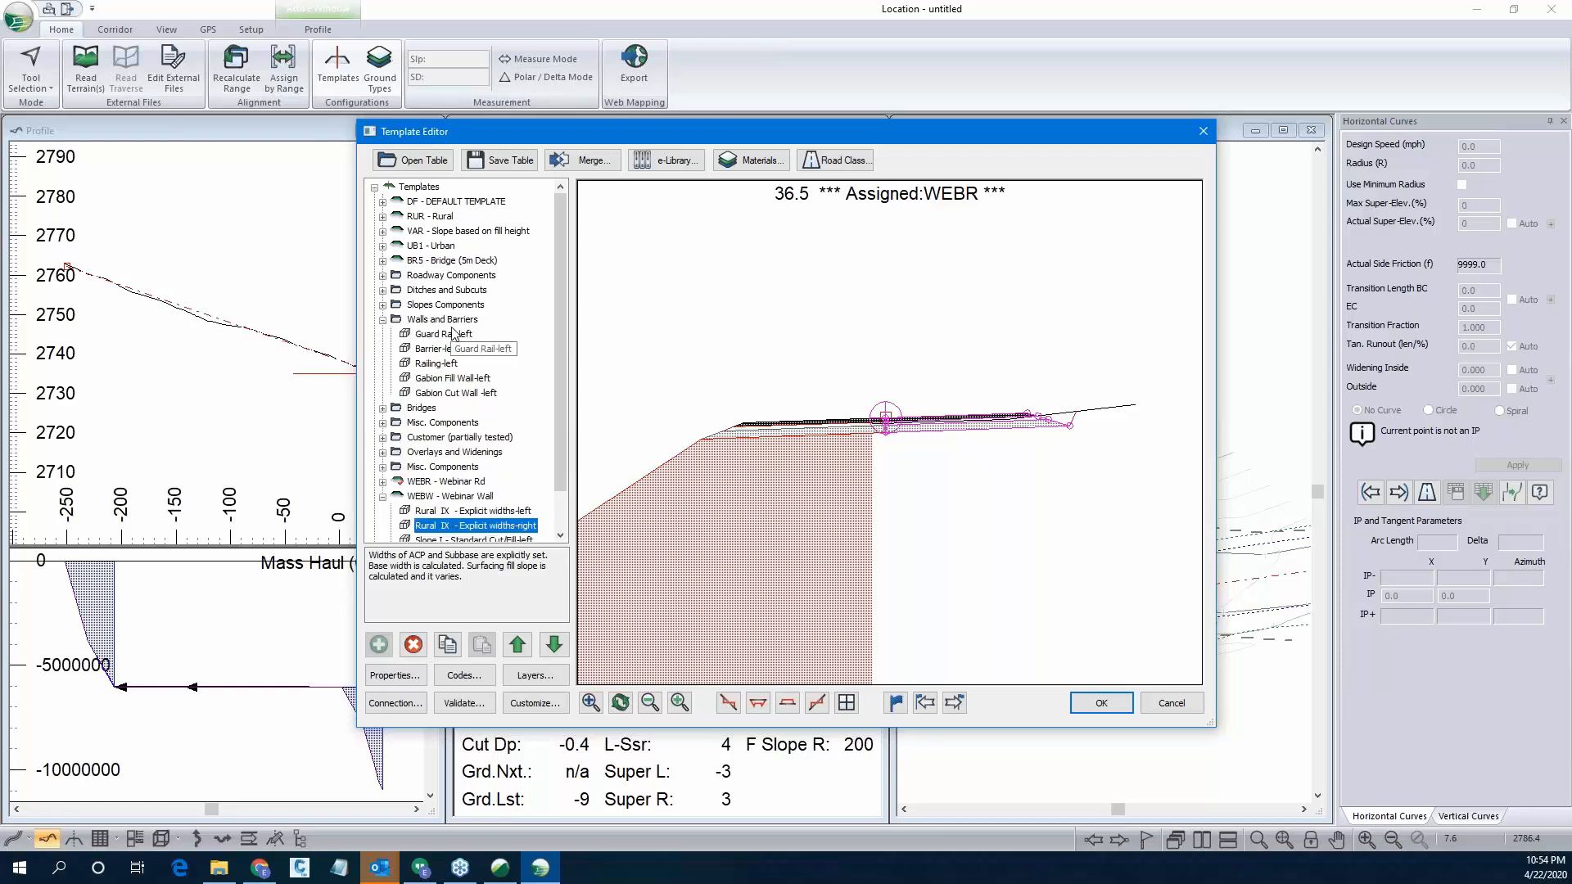
click(676, 160)
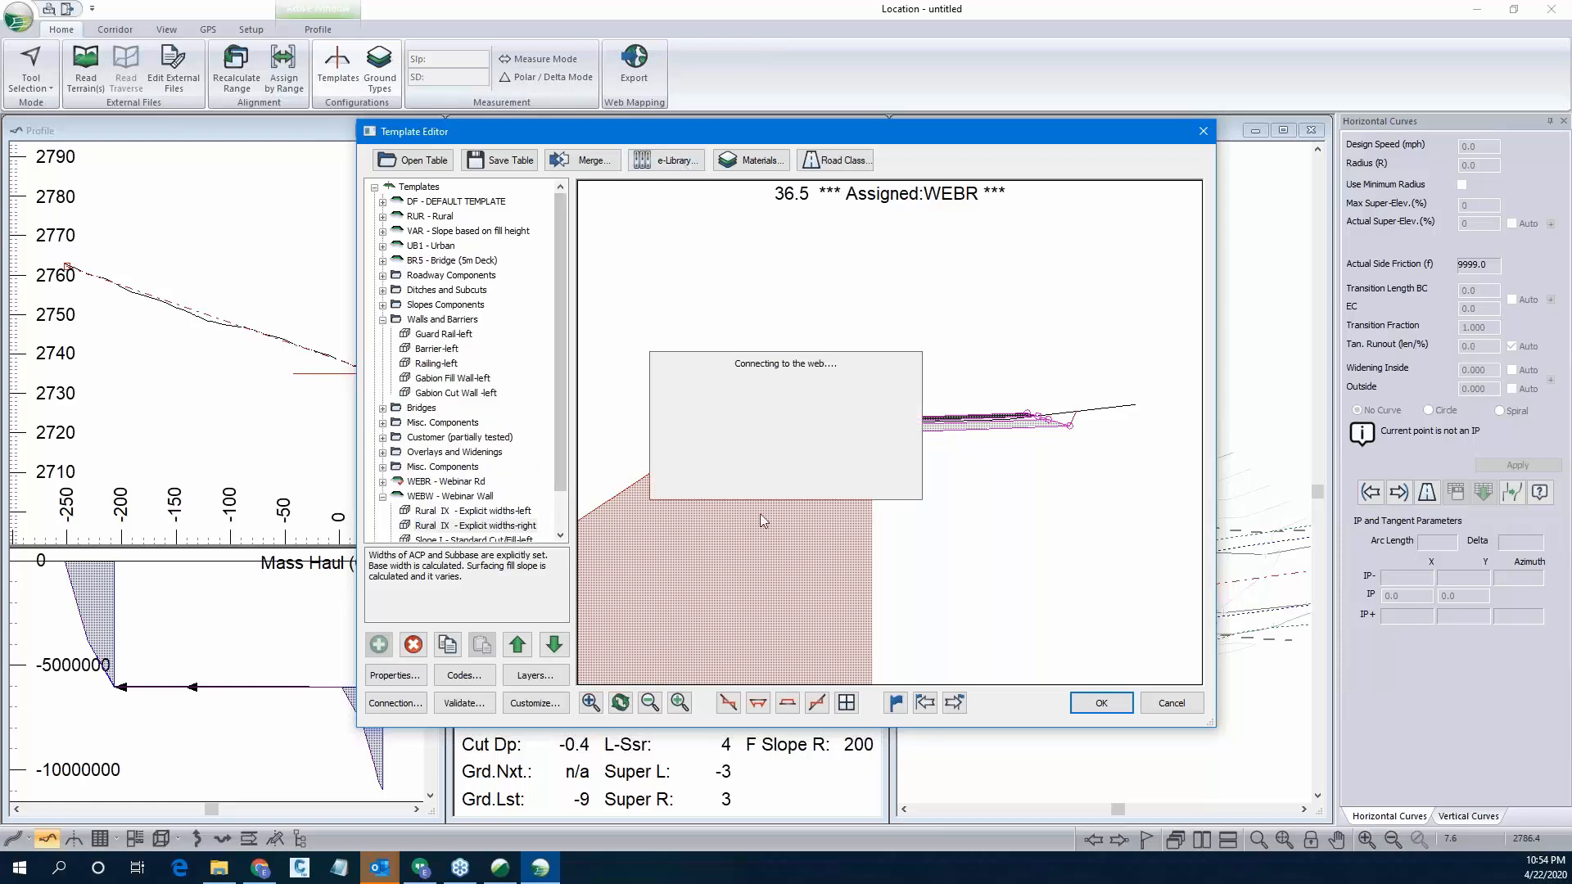
click(782, 390)
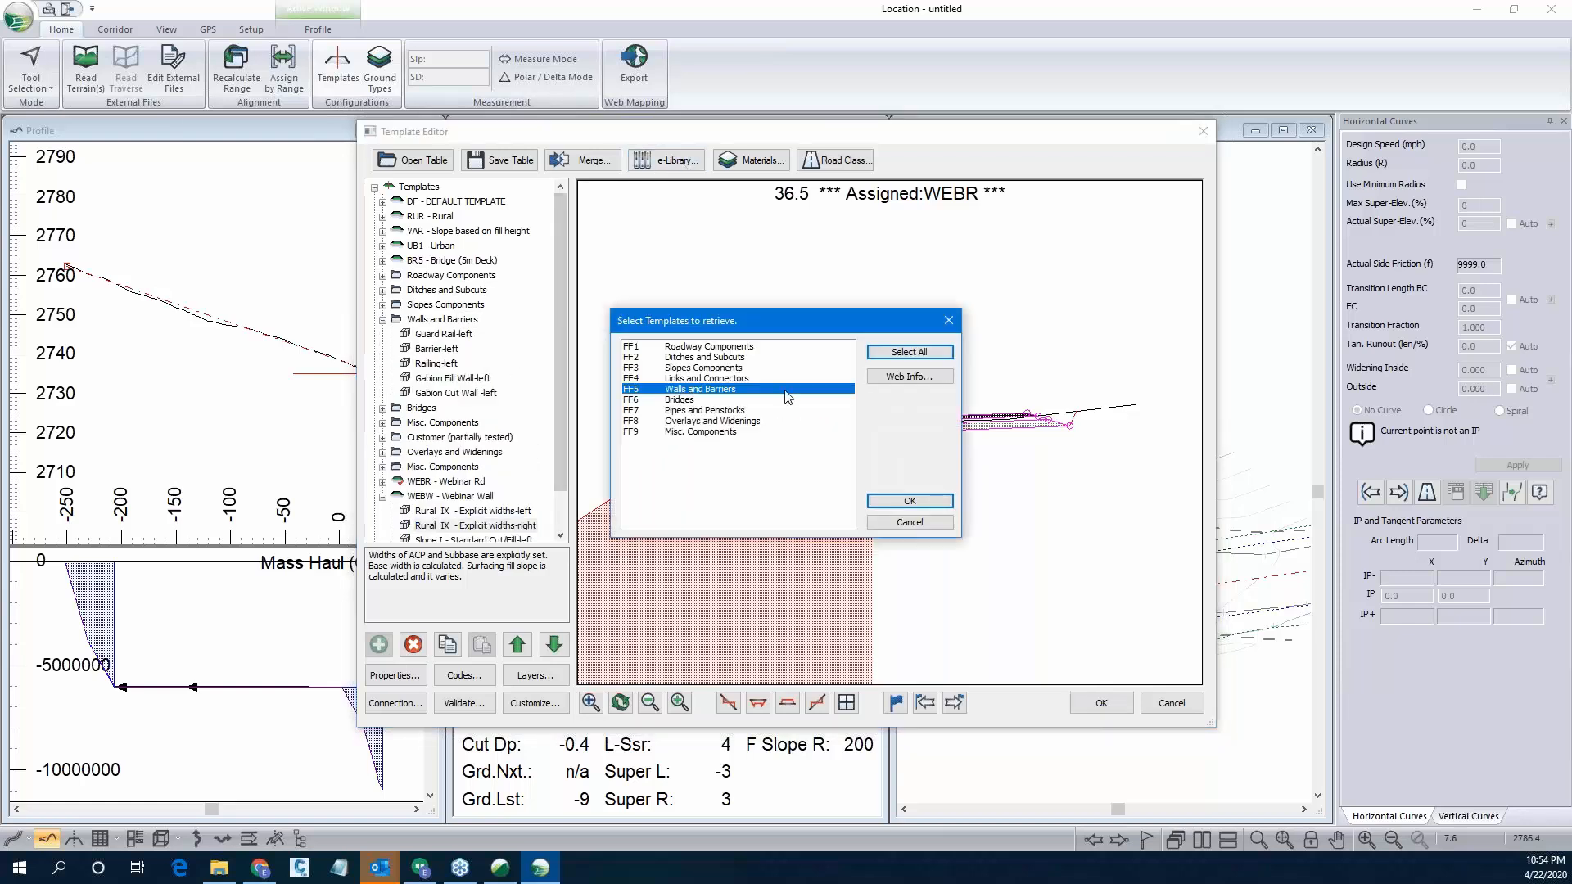
click(892, 499)
click(765, 468)
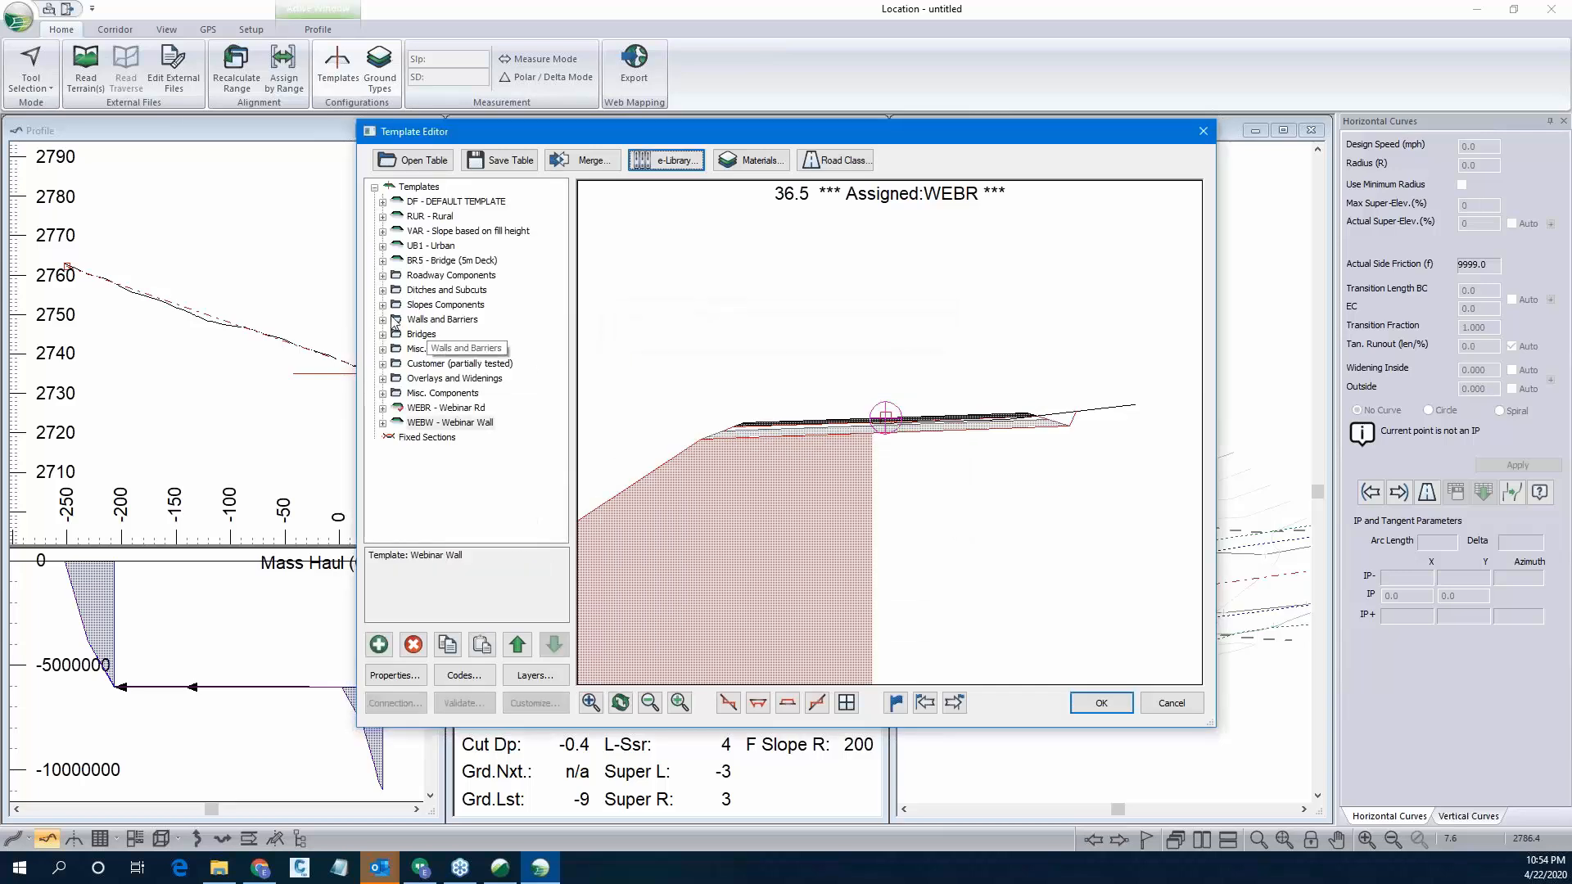
Copy Wall II - Gabion Fill Wall-left from Walls and Barriers into WEBW as a new left component after Rural IX - Explicit widths-right.
click(382, 319)
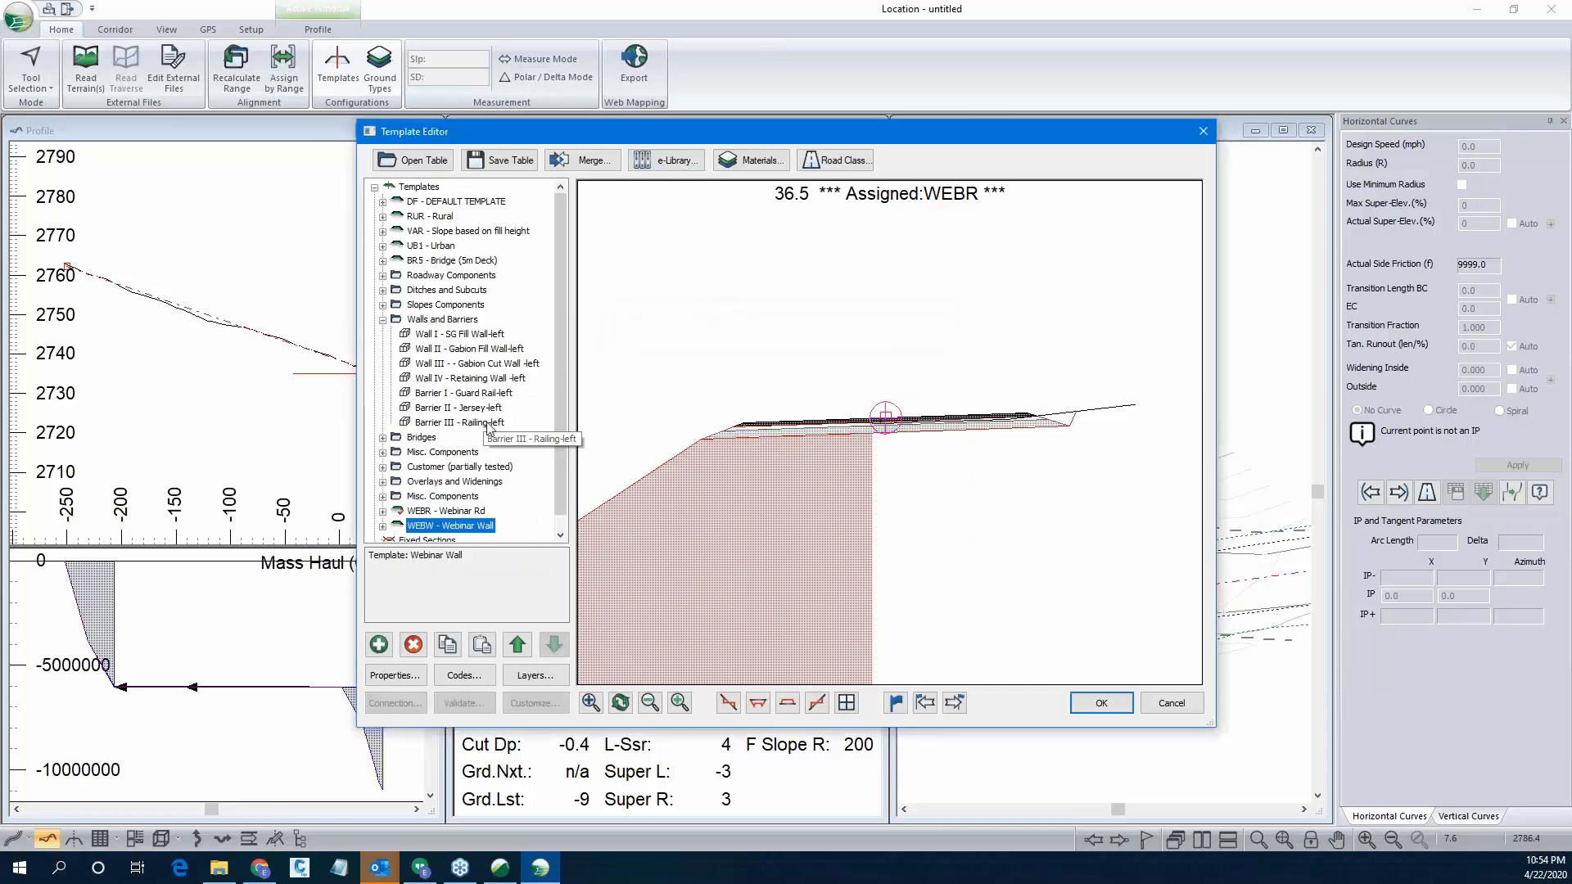
click(482, 350)
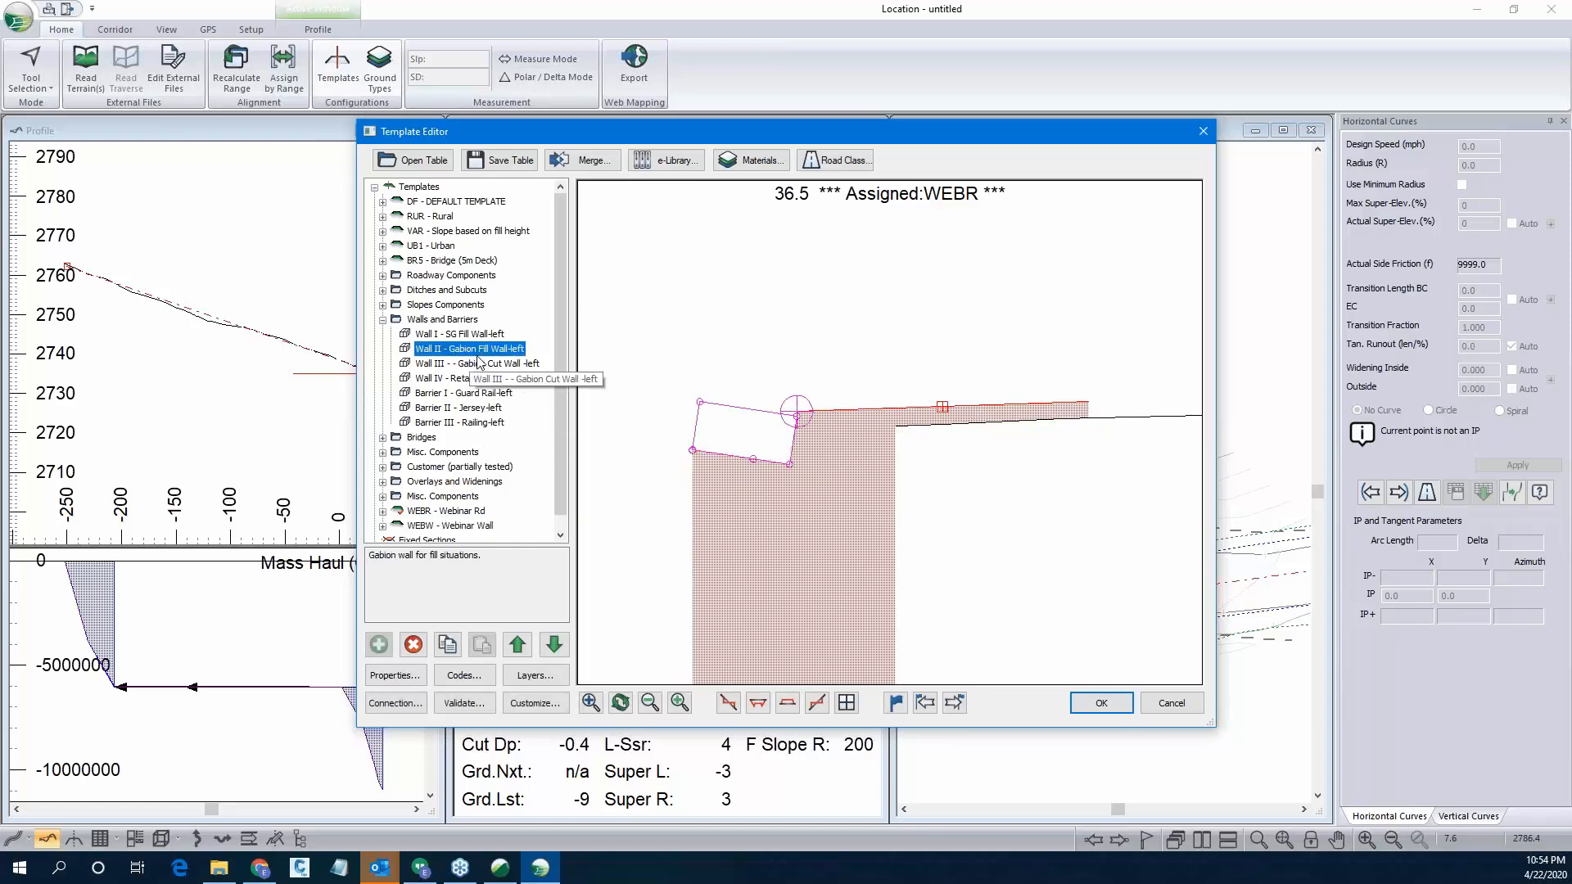
right_click(481, 351)
click(517, 451)
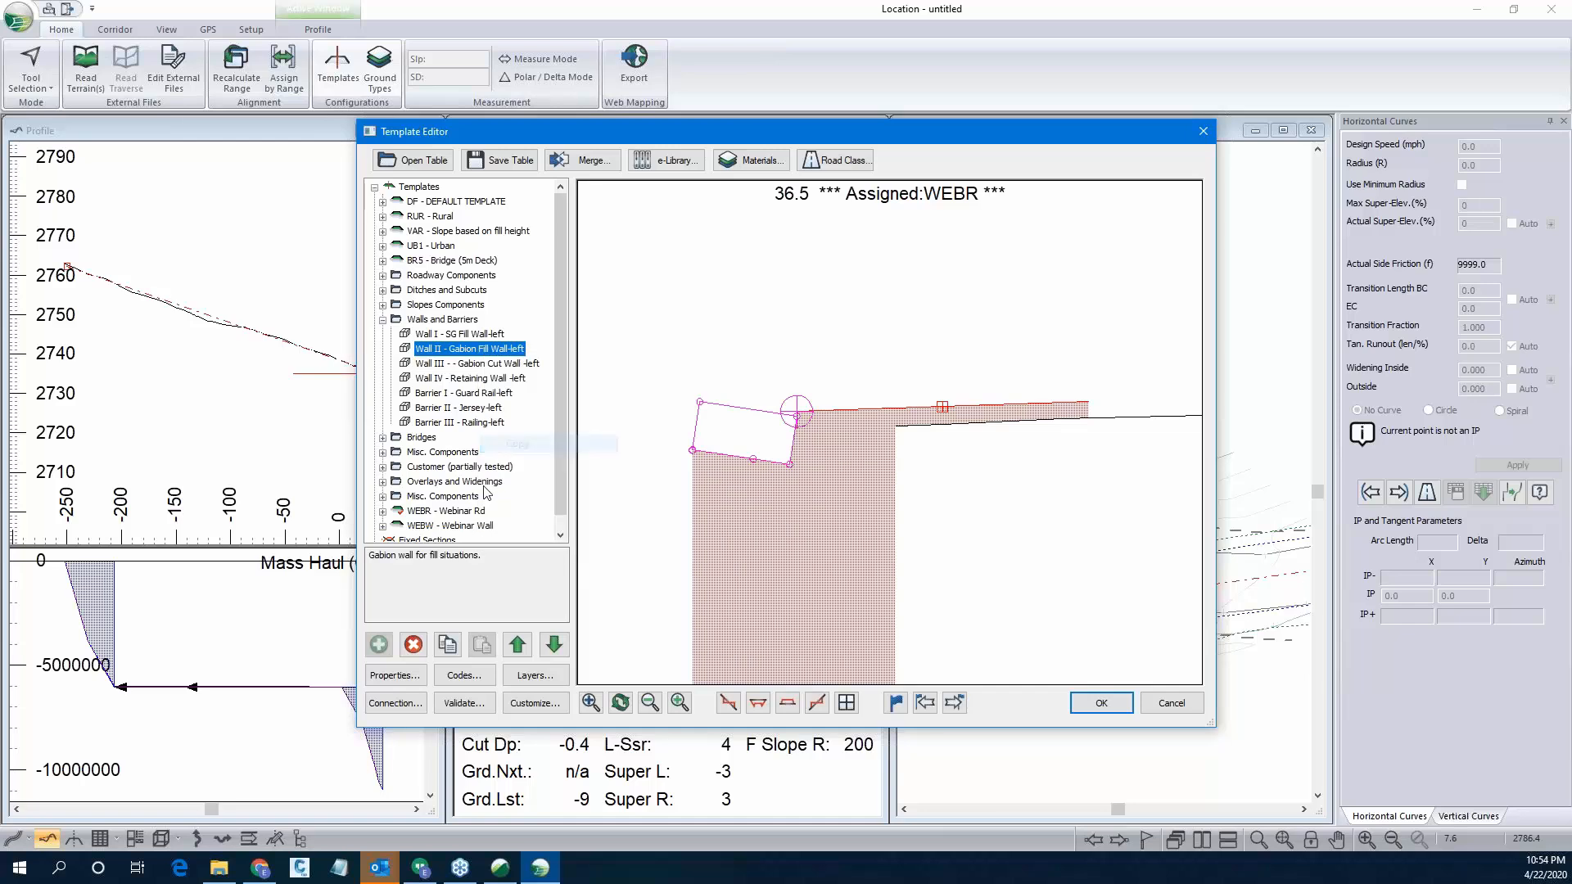
scroll(418, 507, down, 1)
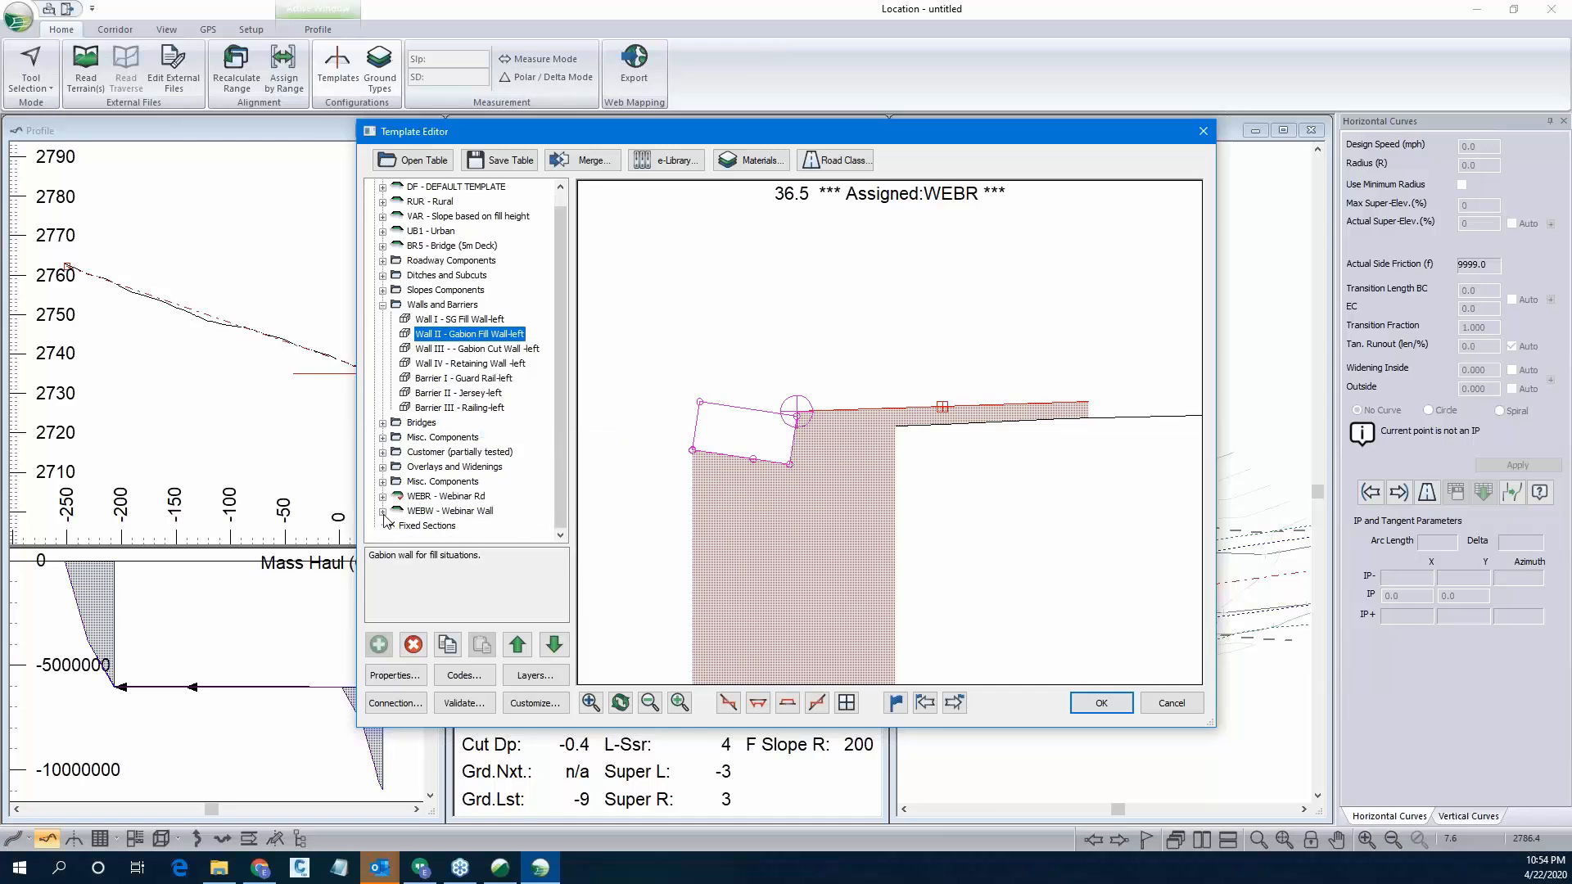
click(382, 511)
scroll(560, 469, down, 1)
click(470, 482)
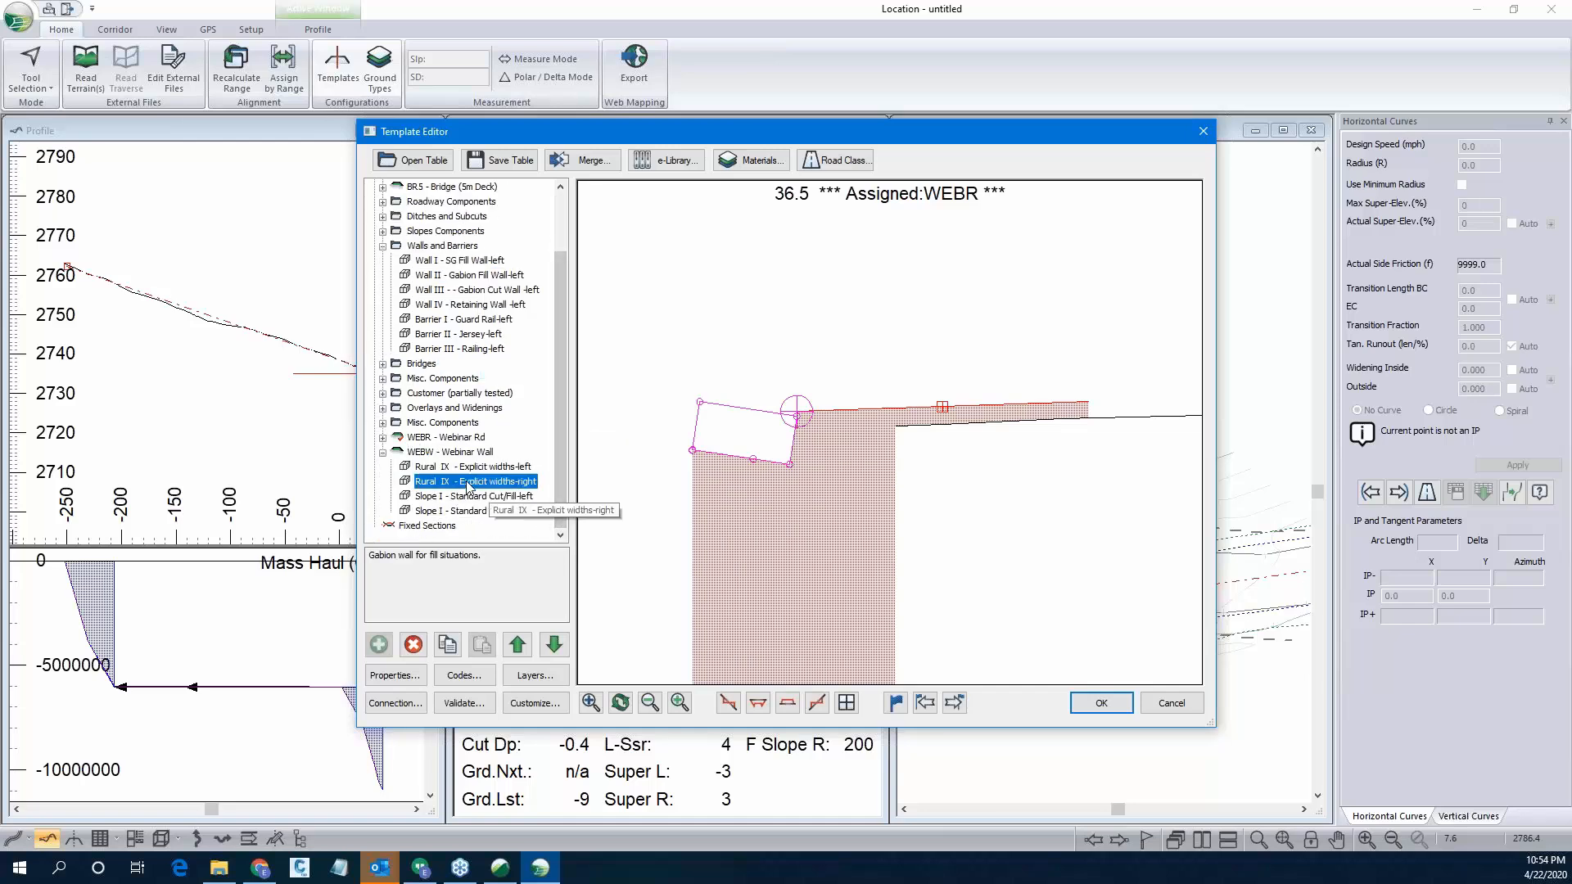
right_click(468, 483)
mouse_move(513, 602)
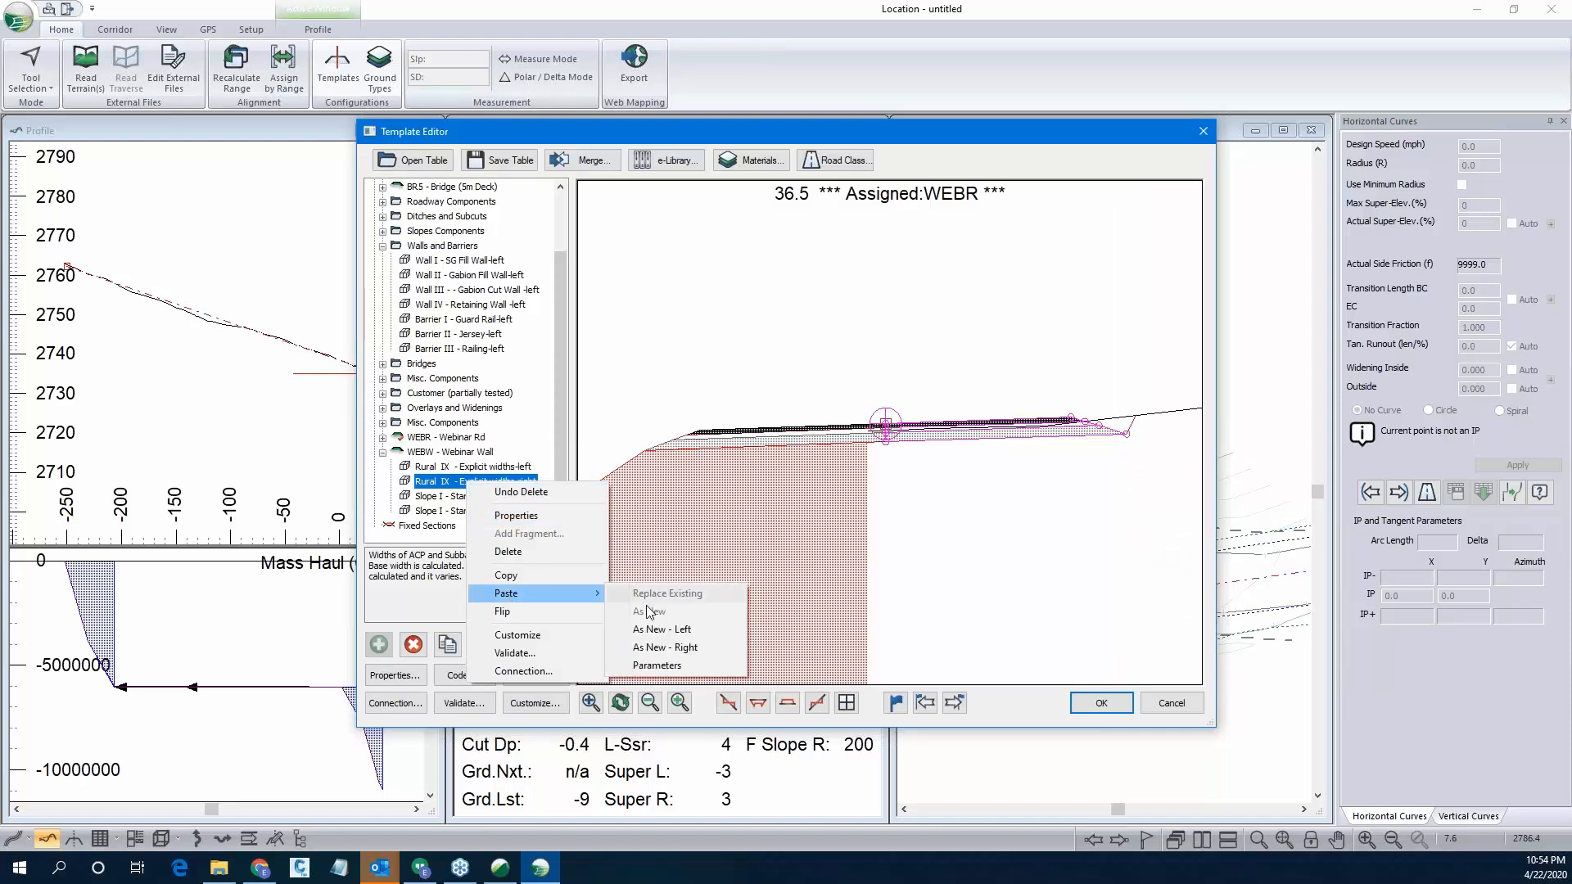
click(660, 631)
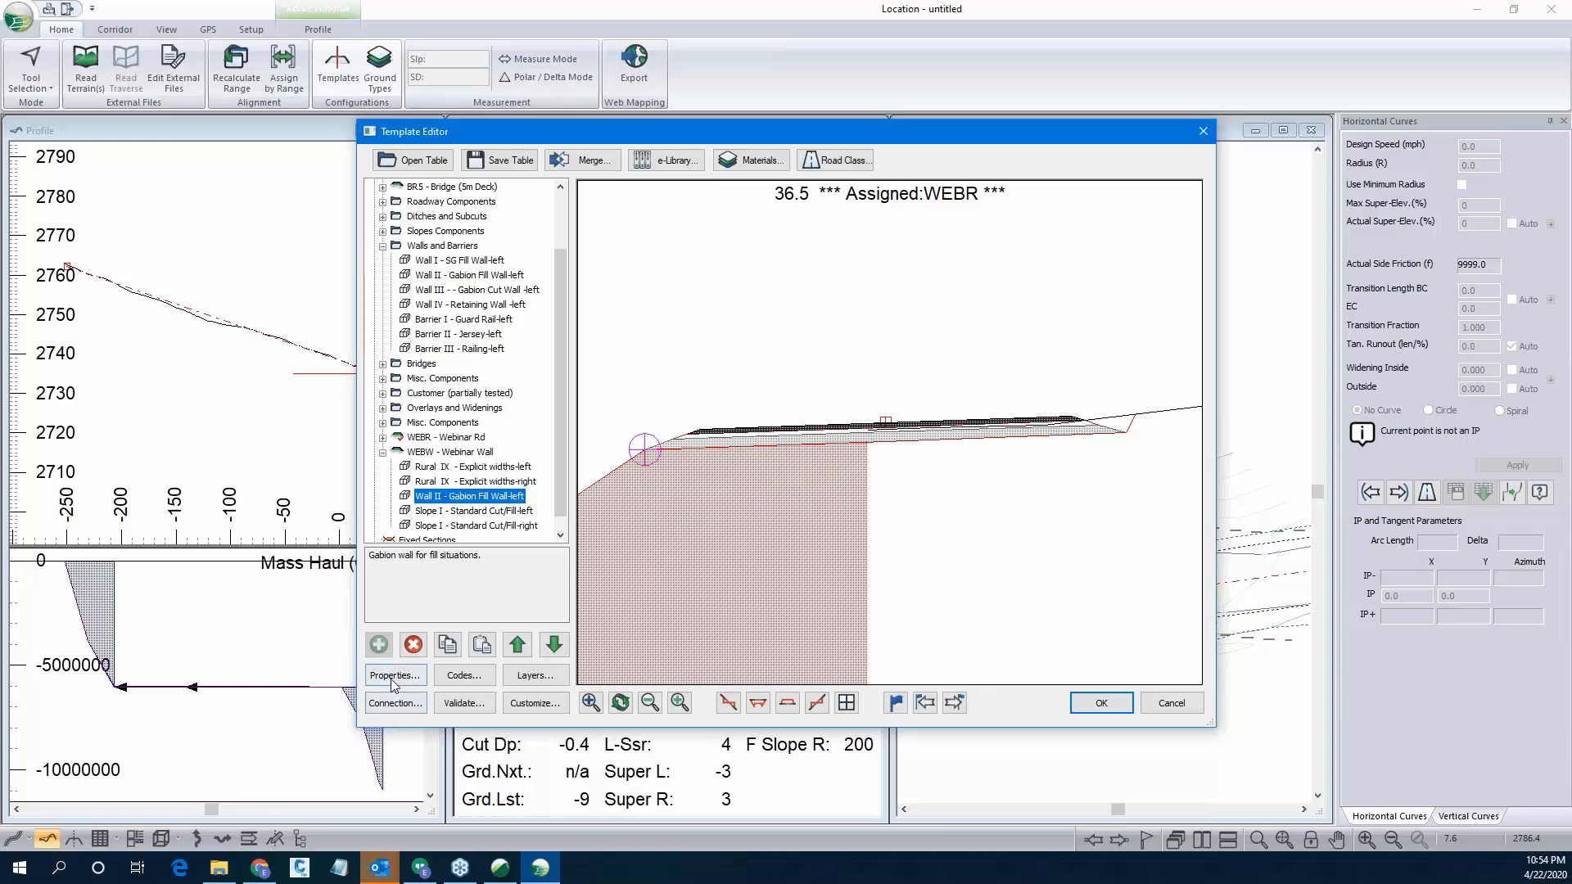
Set the WEBW gabion fill wall's default BlockWidth and BlockHeight to 2.5 ft each.
click(394, 681)
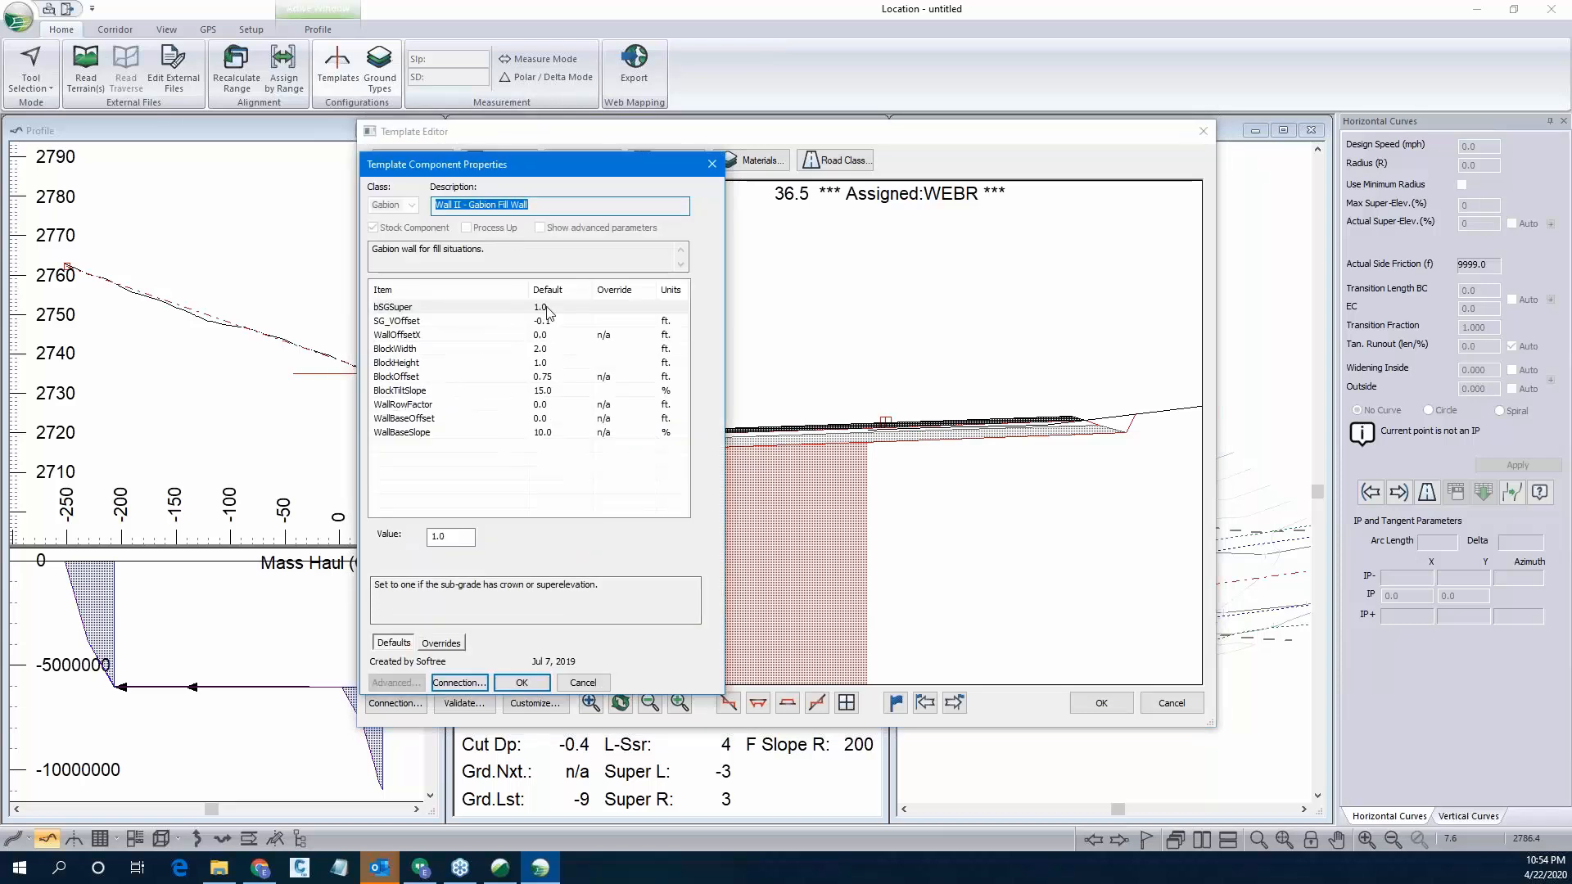
click(539, 350)
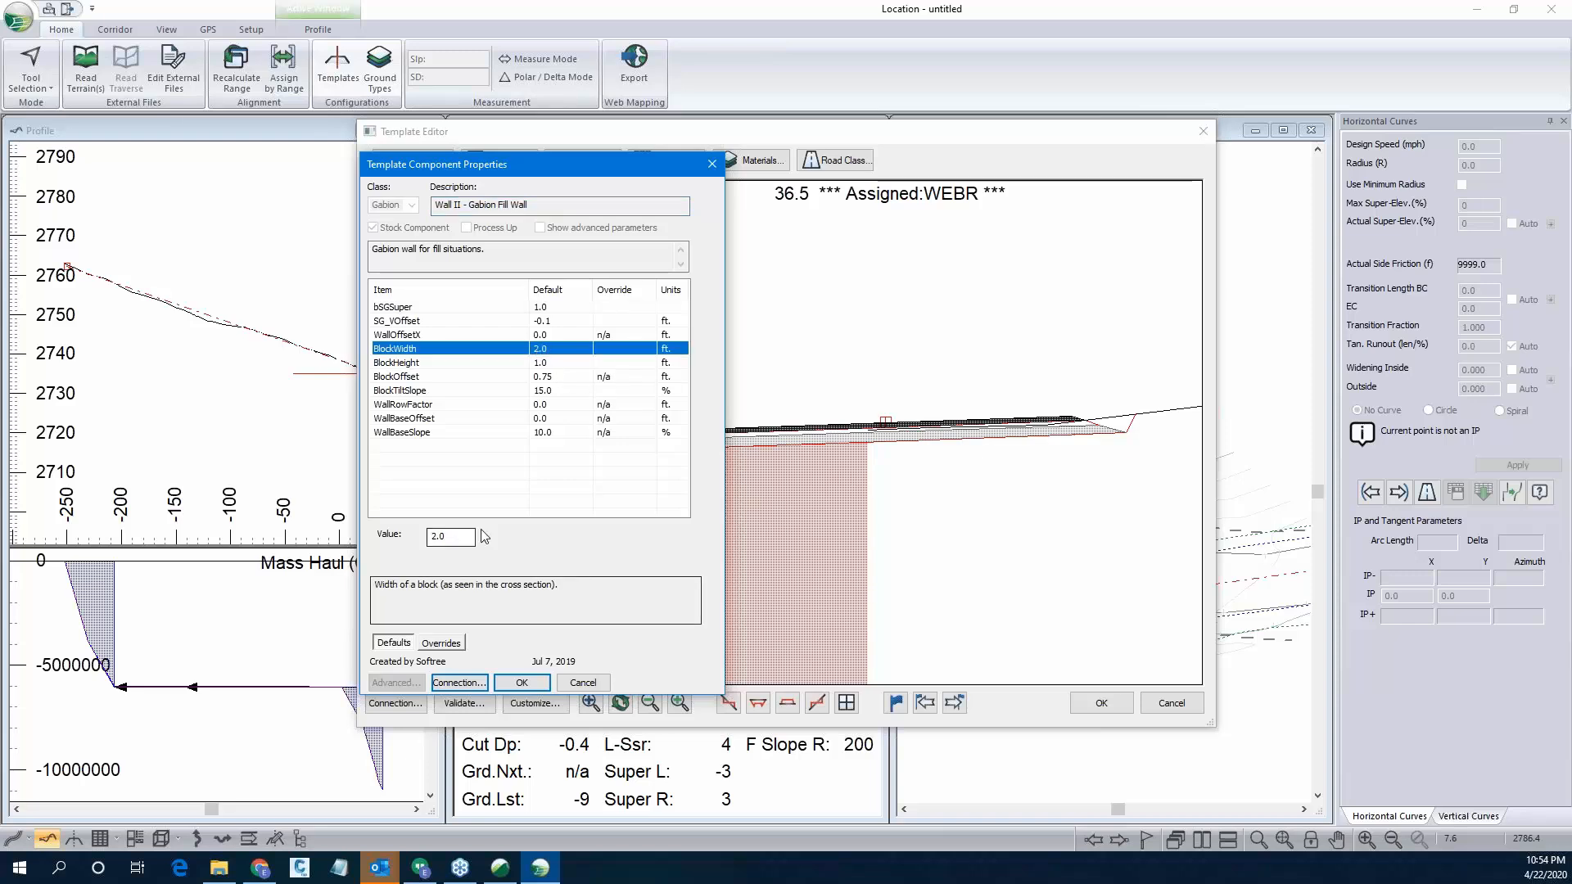
drag(466, 536, 421, 534)
text(2.5)
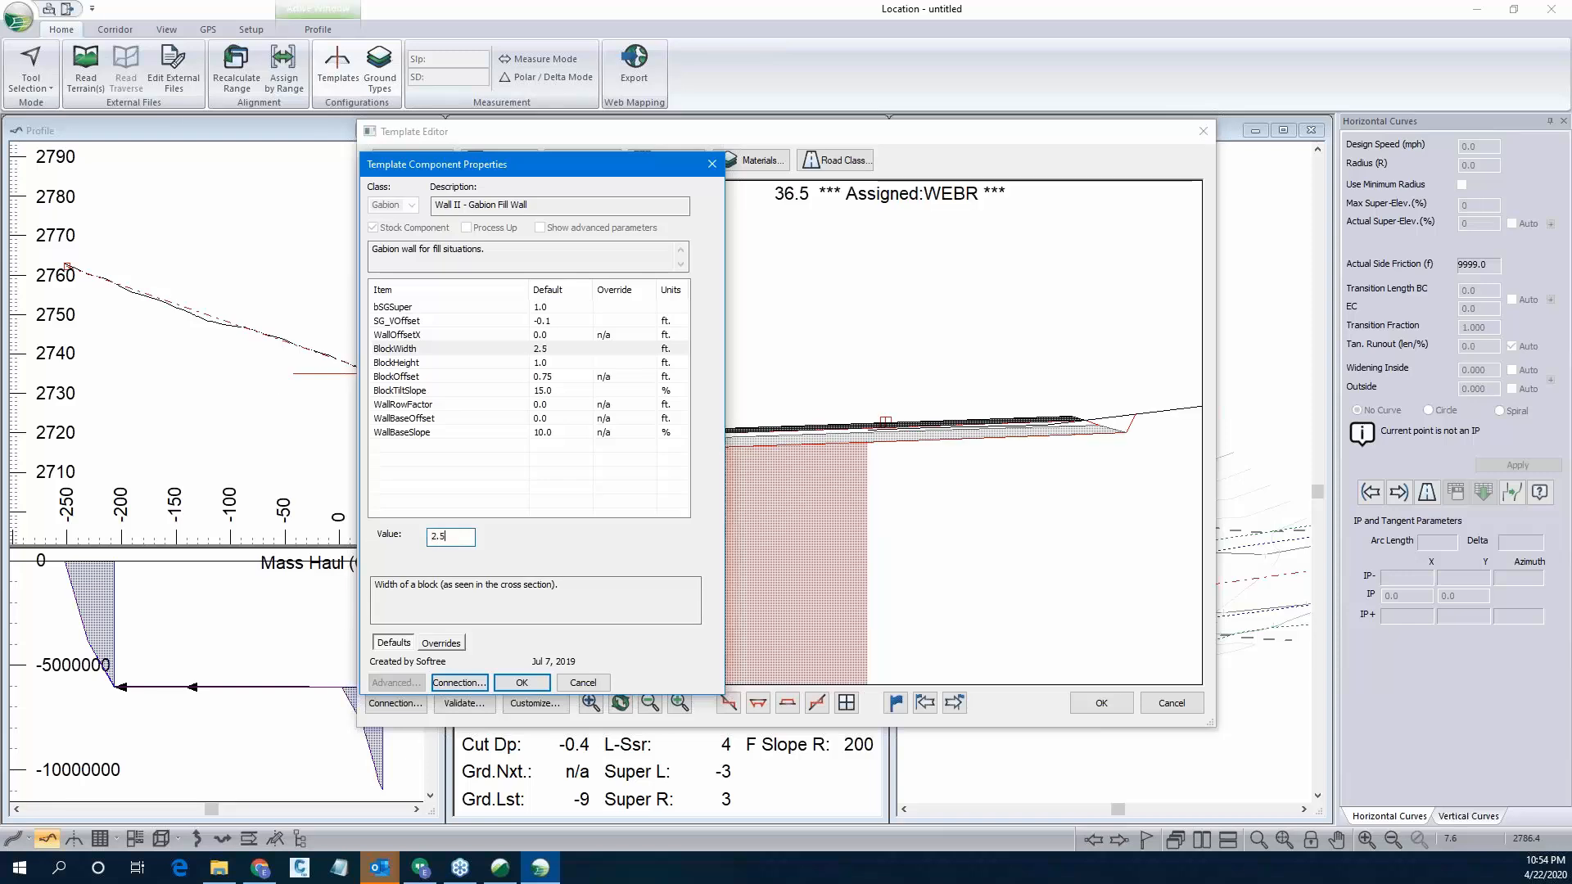
click(563, 370)
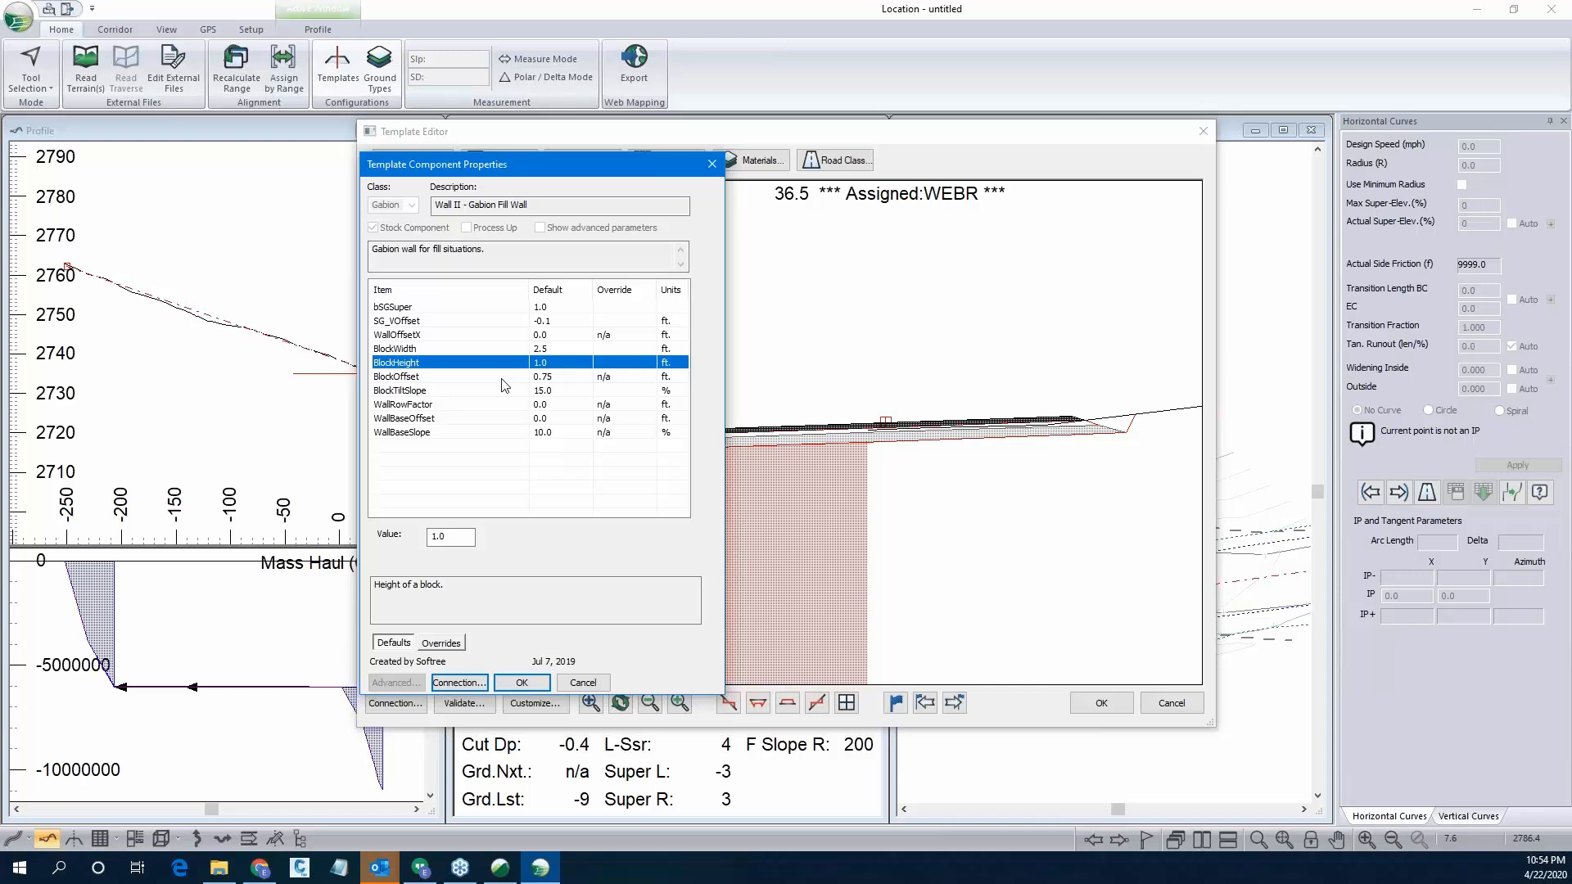
drag(444, 539, 398, 542)
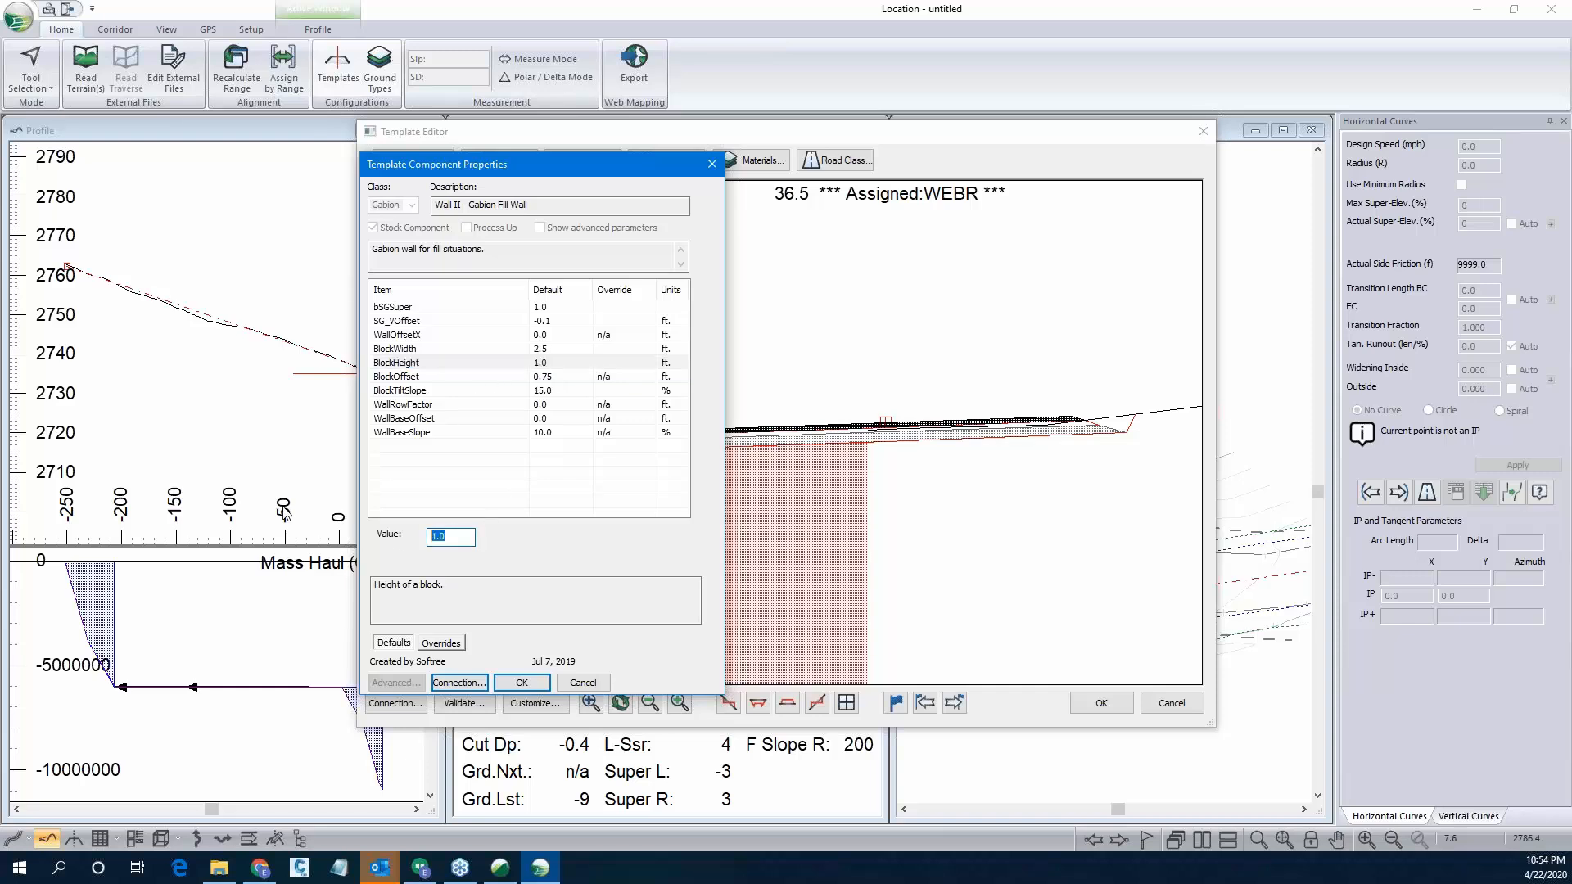
text(2.5)
Set the gabion fill wall's default BlockOffset to 0 ft and BlockTiltSlope to 1%, and apply the component properties.
click(550, 378)
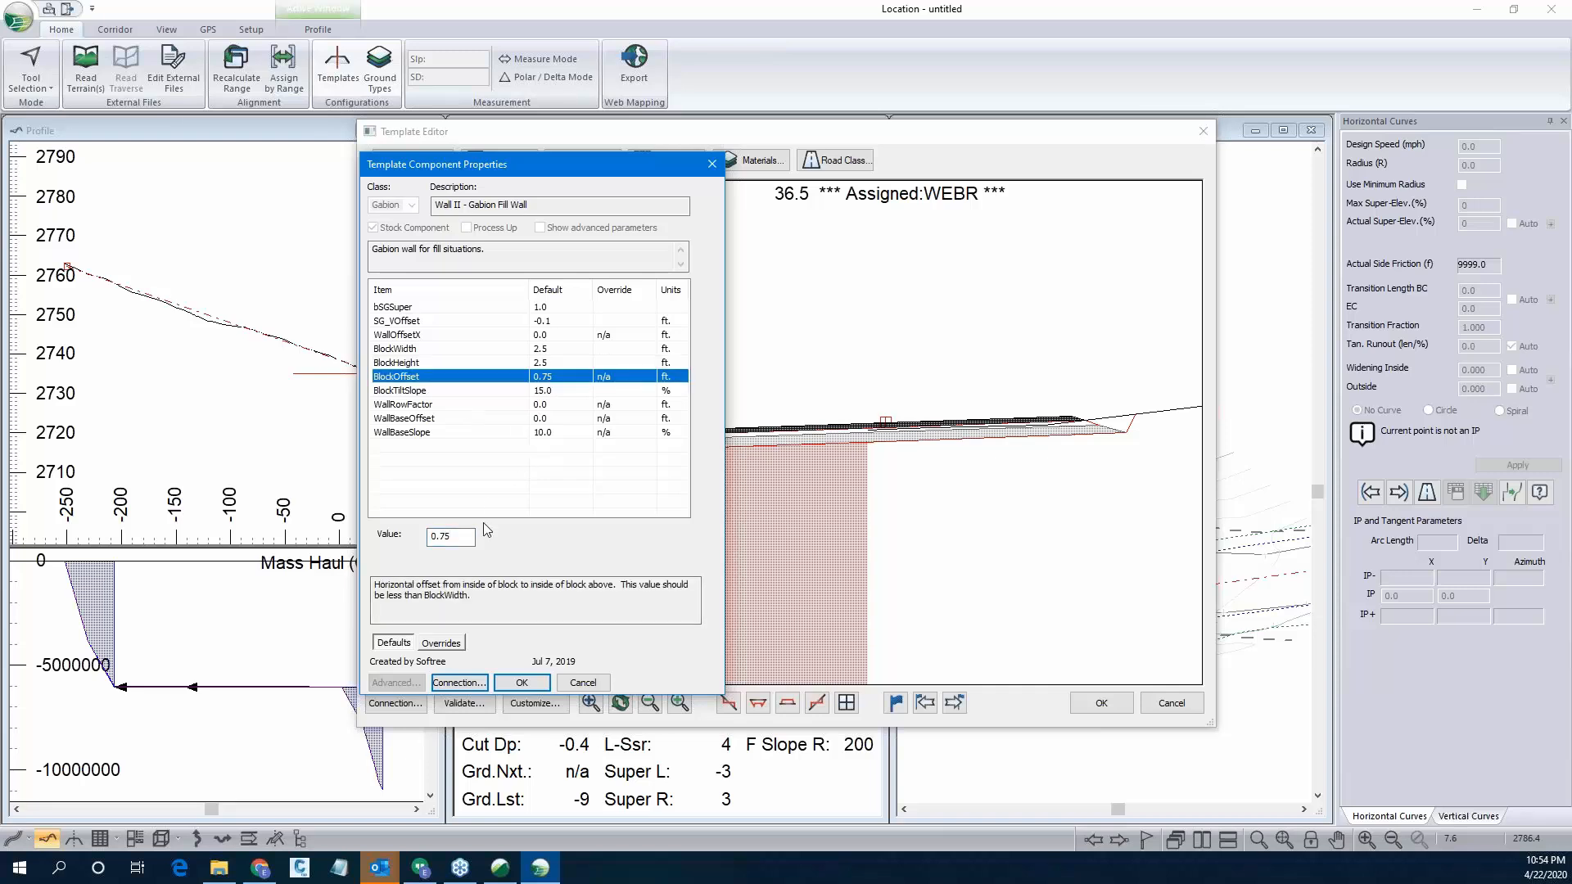
drag(460, 537, 326, 543)
text(0)
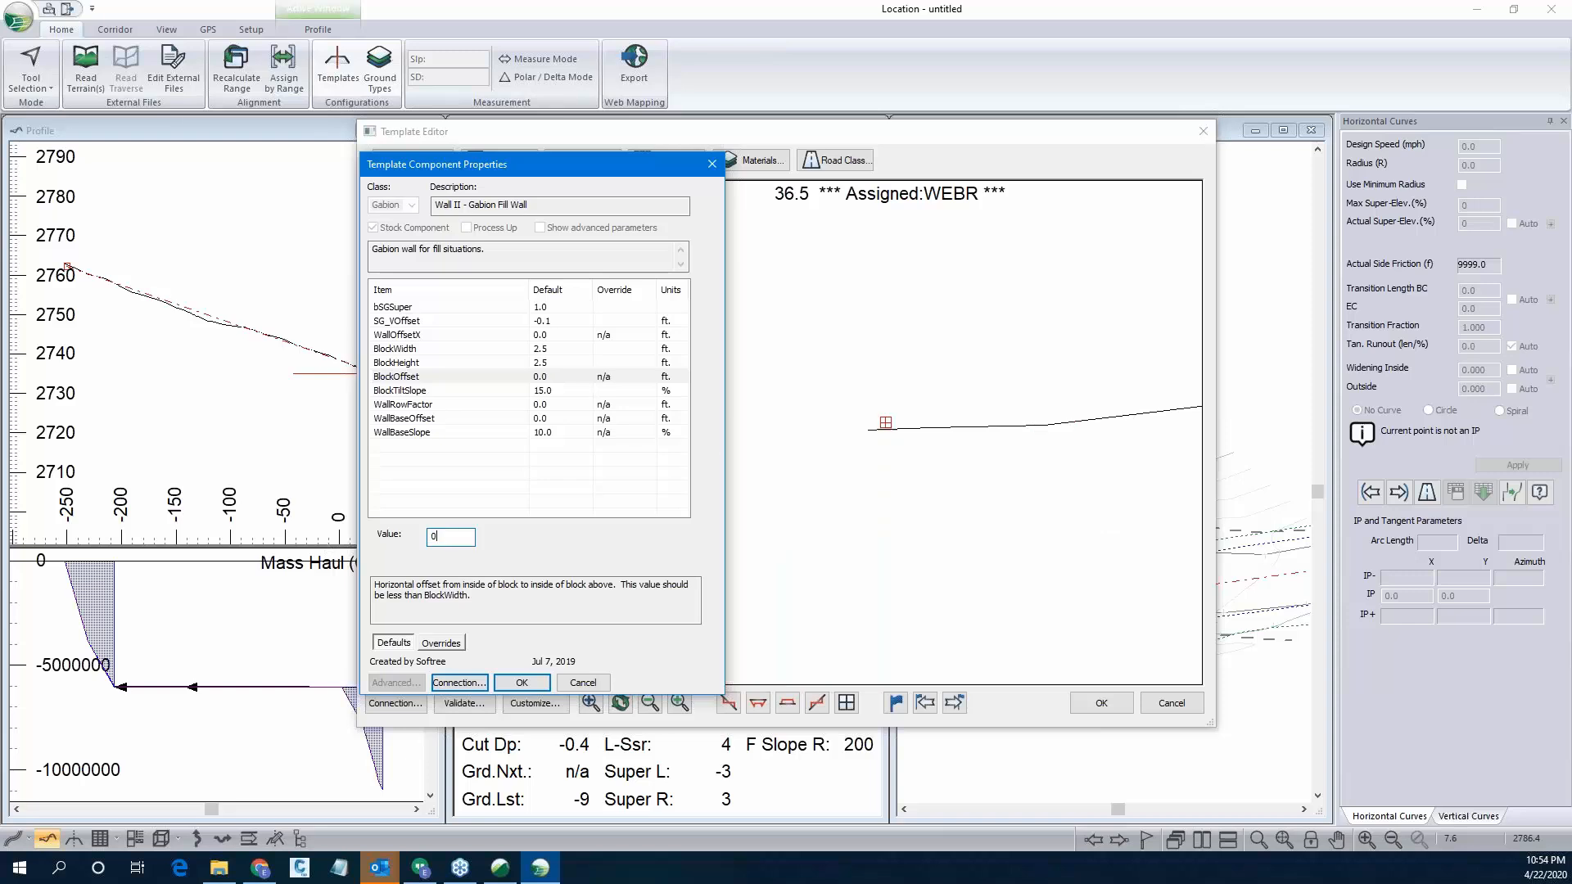
click(550, 393)
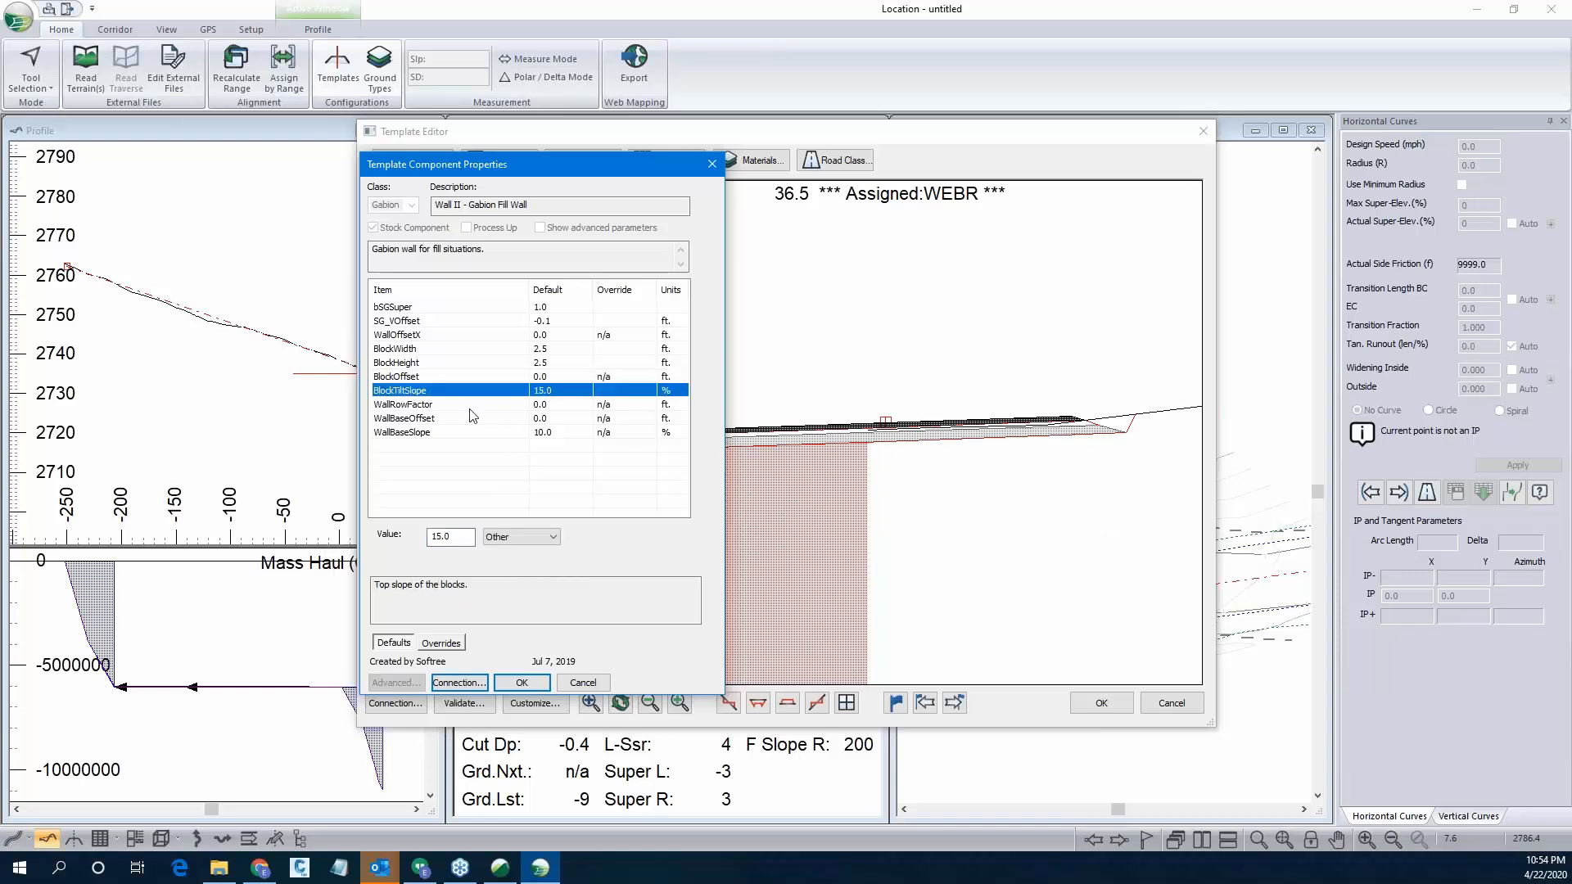
double_click(450, 537)
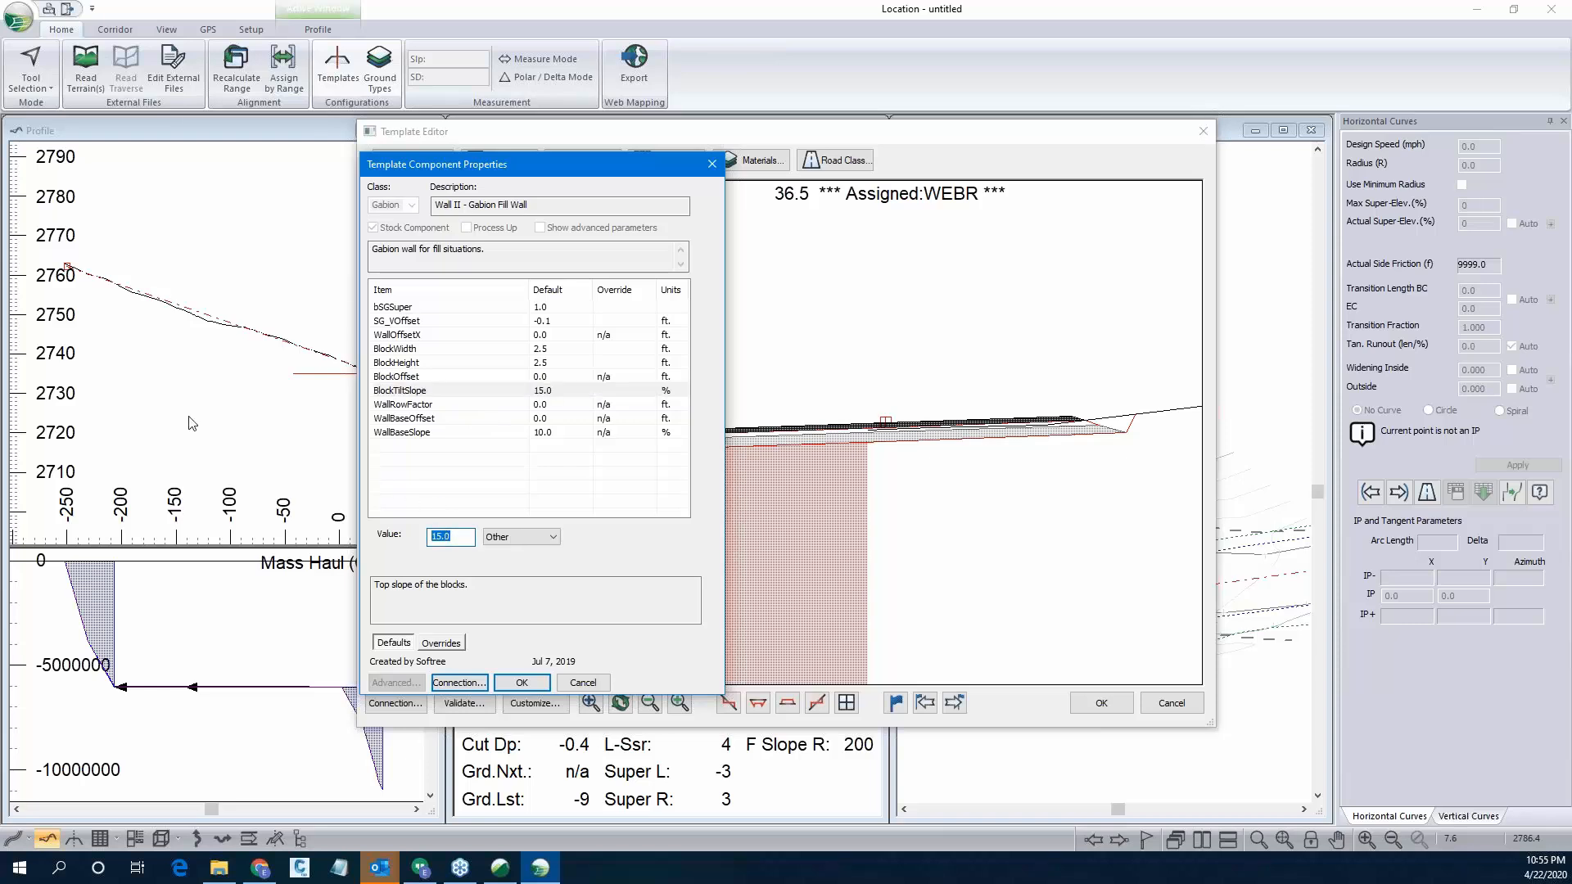
text(1)
click(521, 683)
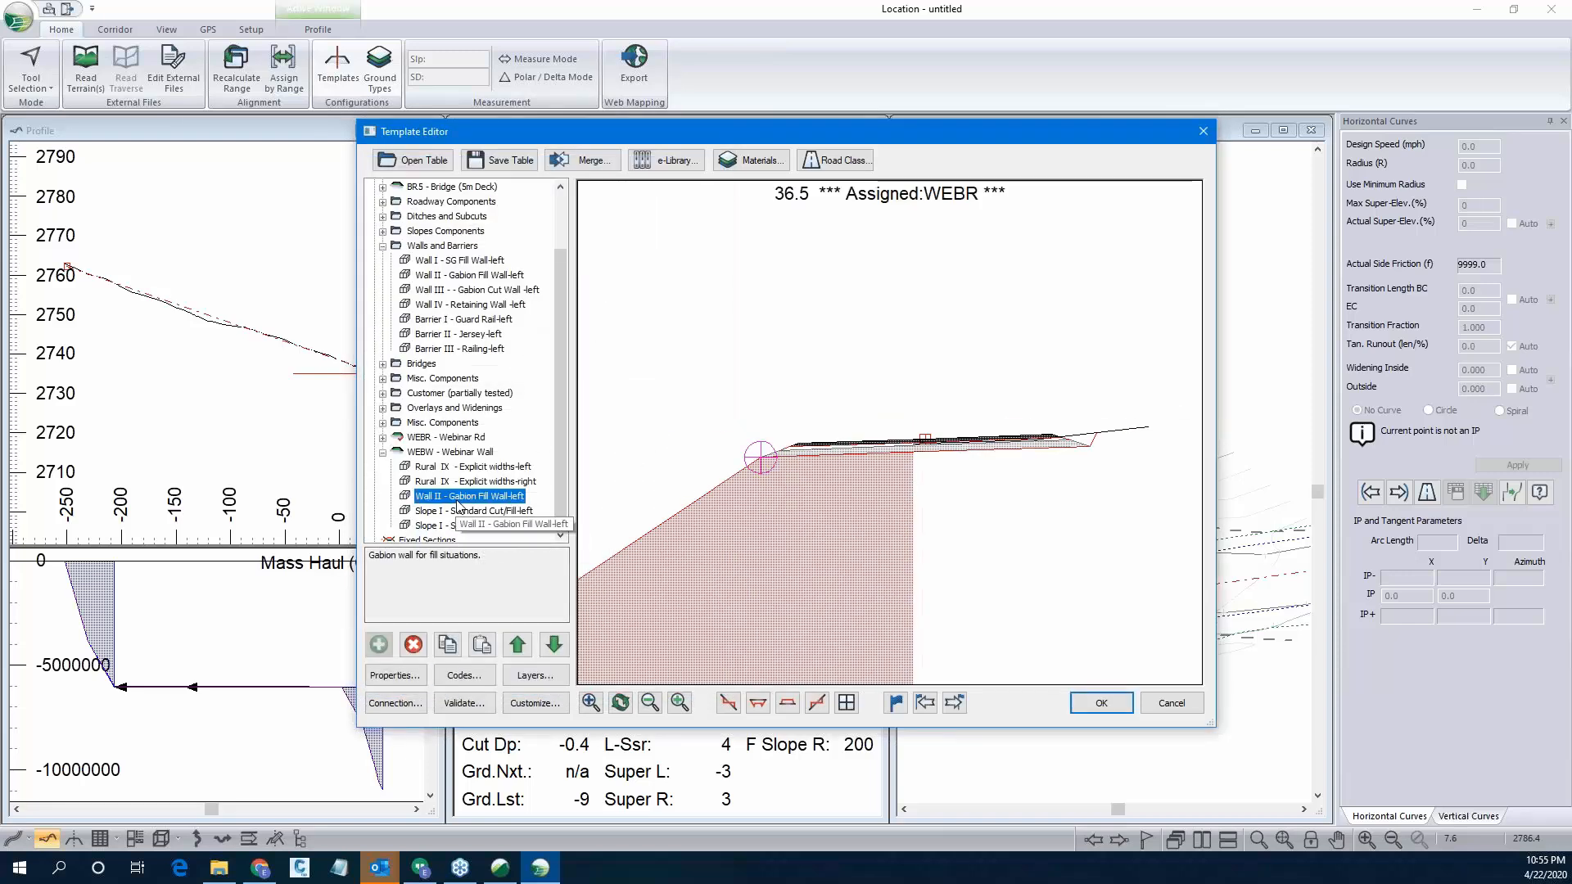
Duplicate Wall II - Gabion Fill Wall-left within the WEBW template as a new right-side component.
right_click(459, 497)
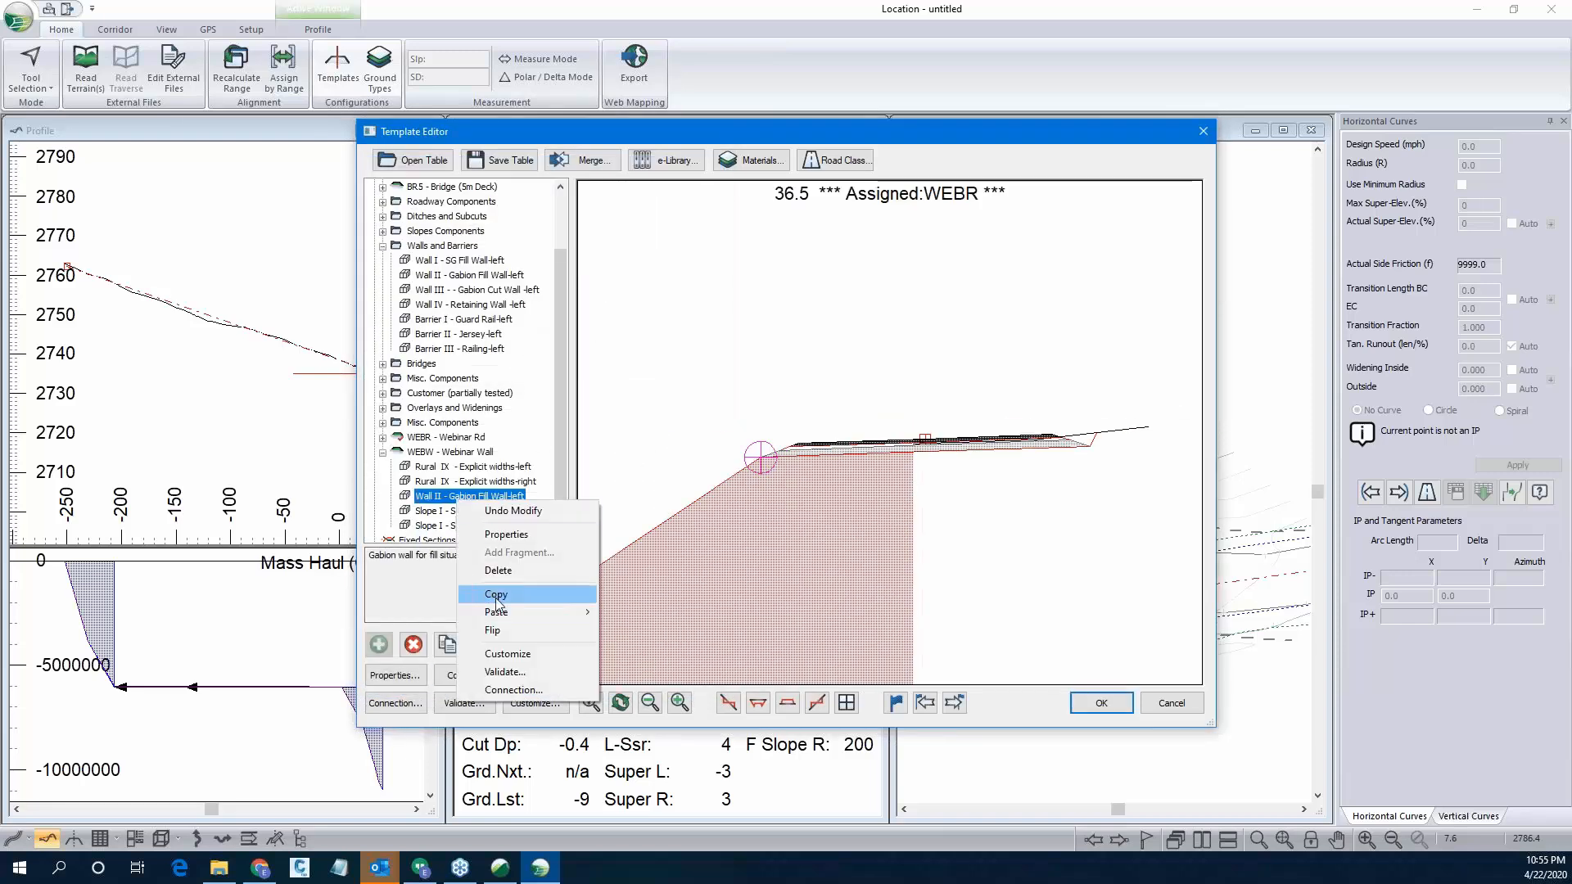
click(496, 595)
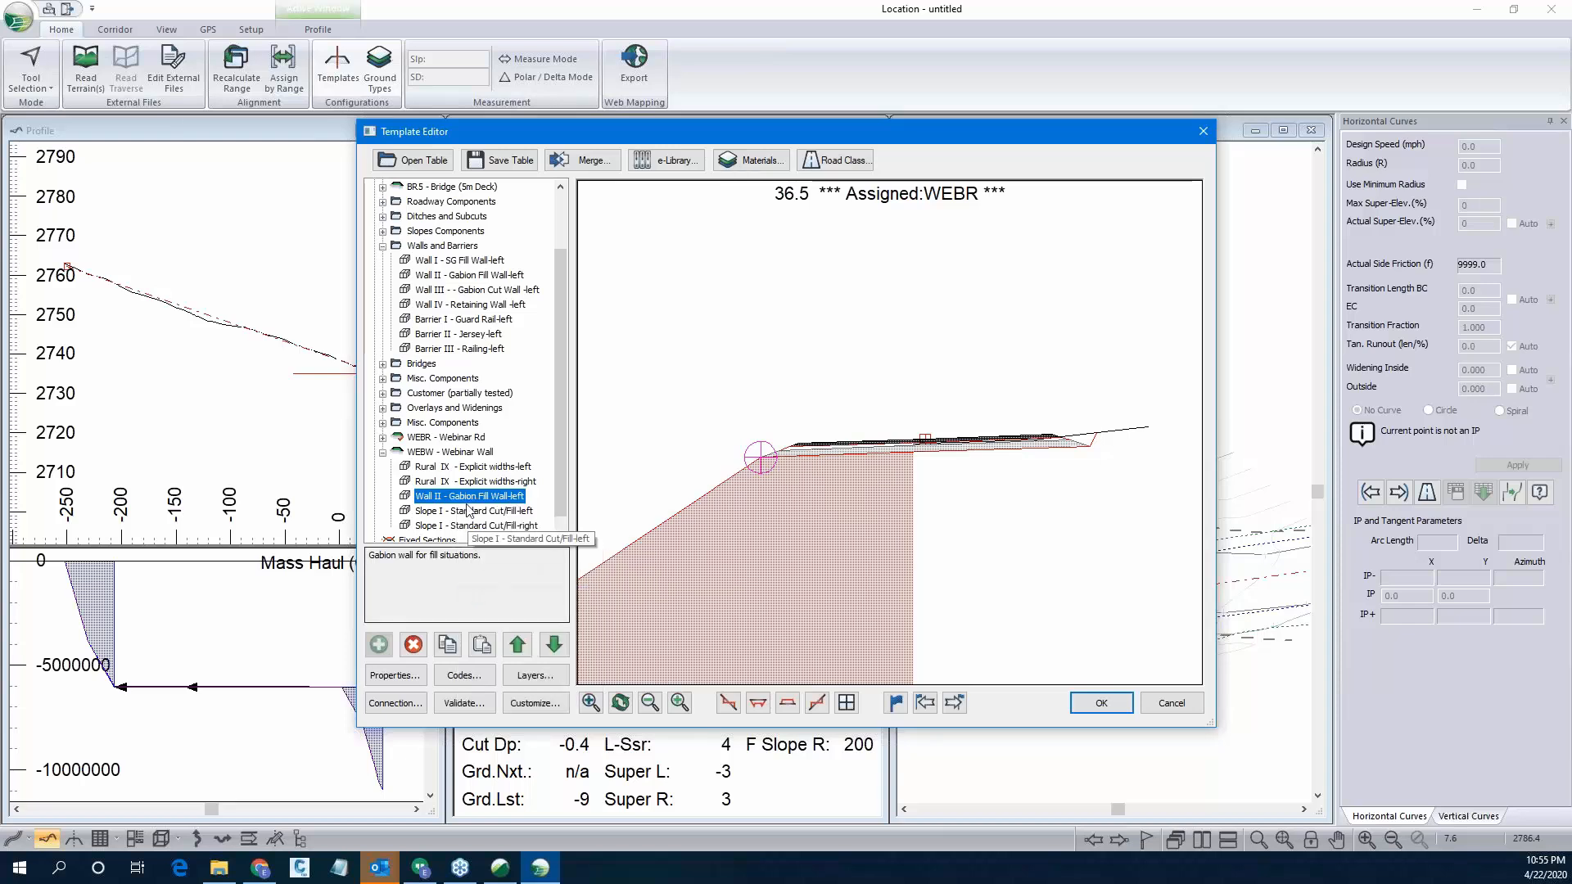
right_click(467, 496)
mouse_move(524, 603)
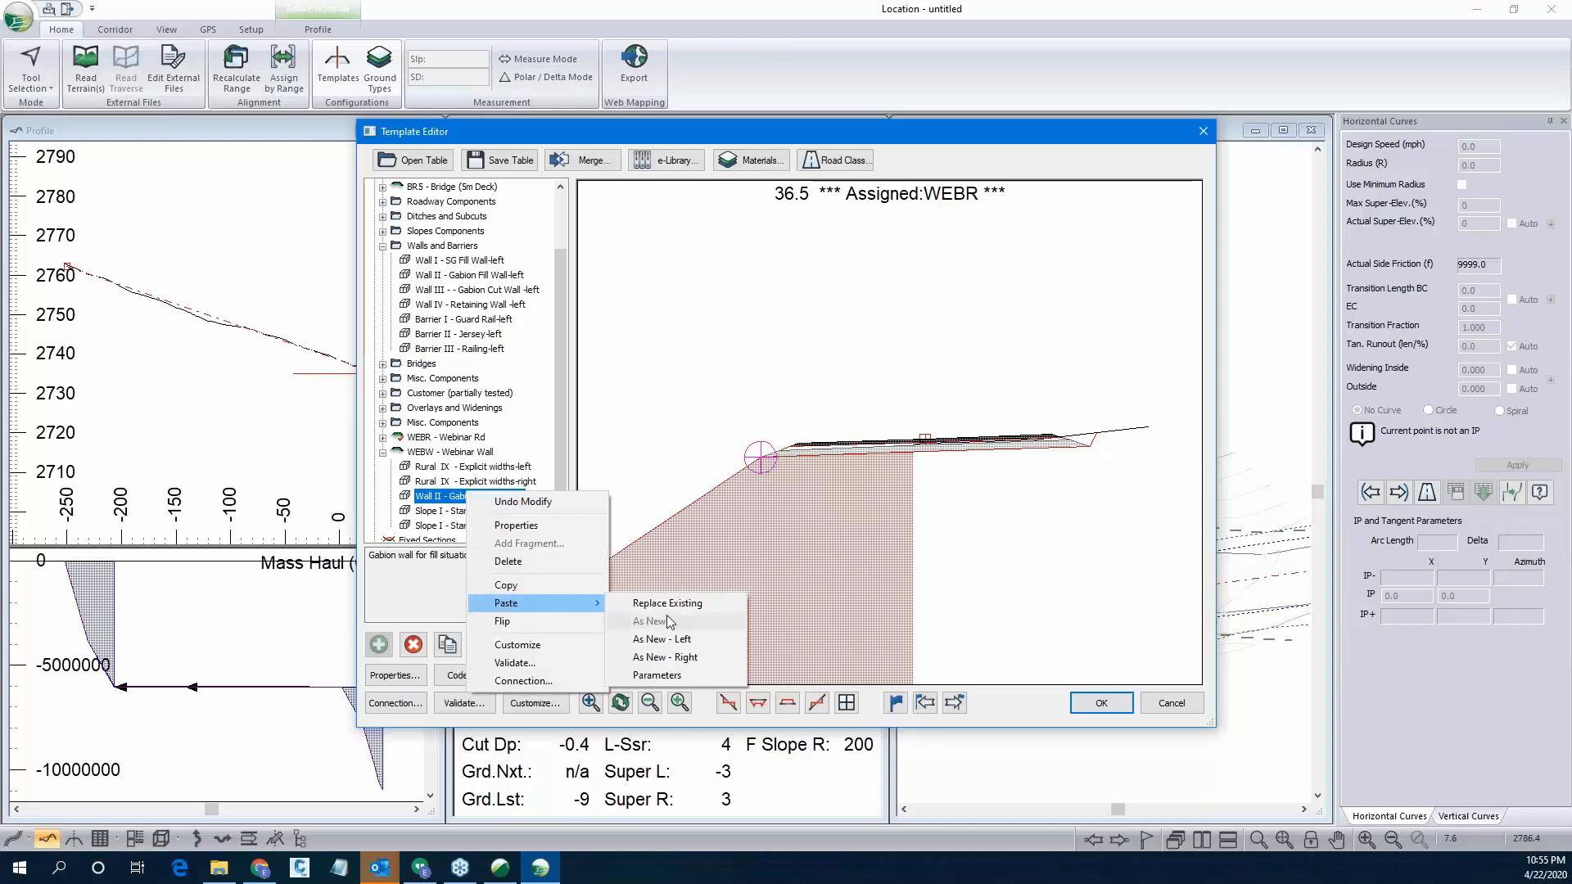
click(673, 659)
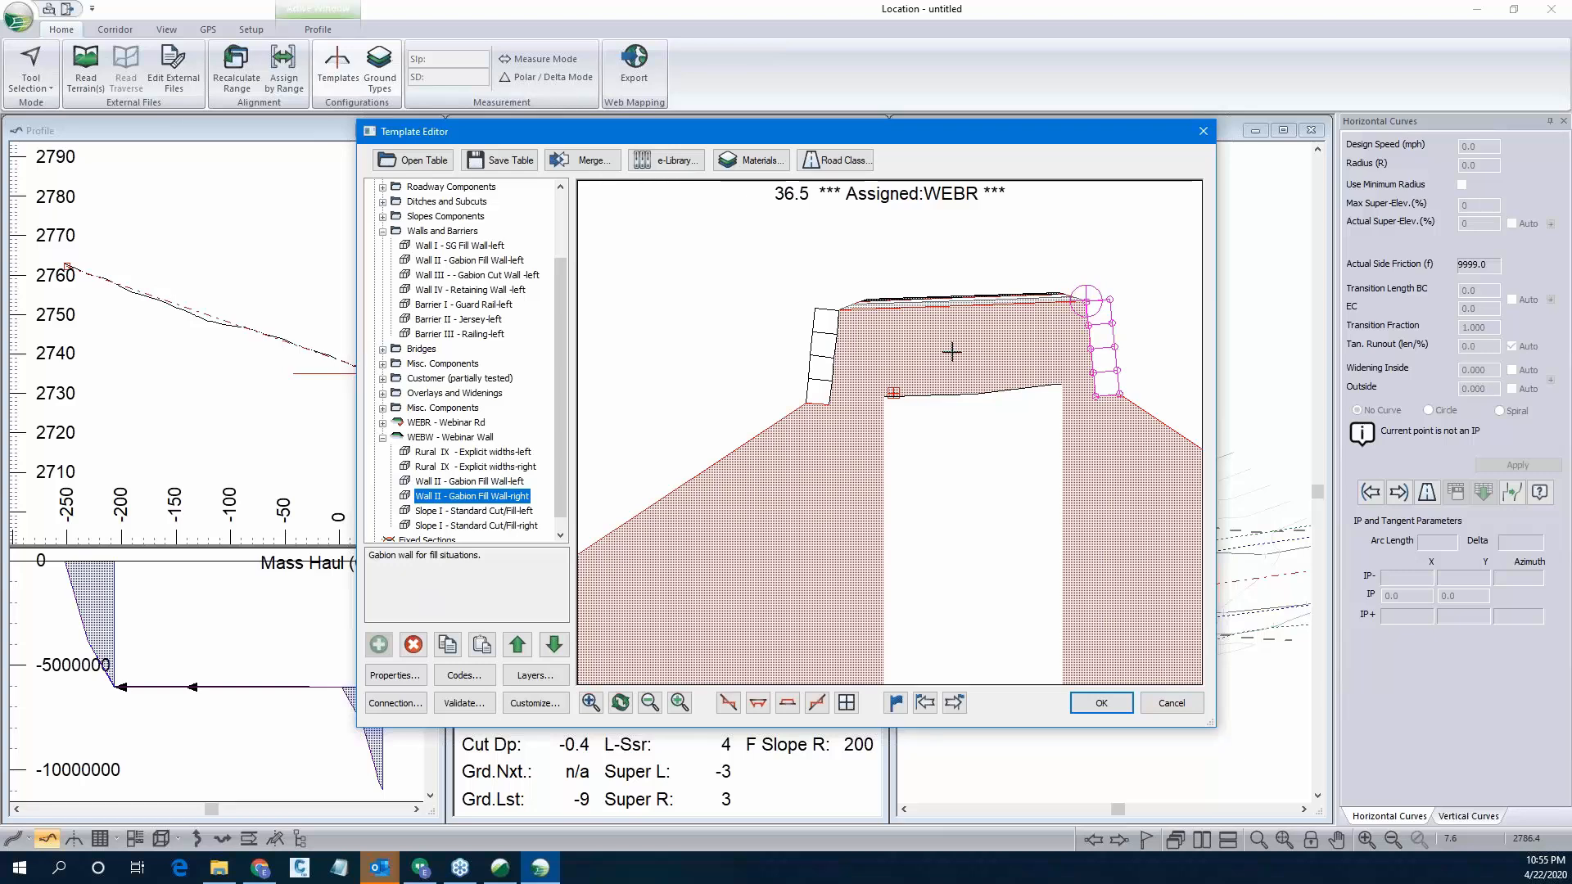
Test both gabion walls in the preview by raising the road above the ground, and accept the template edits.
drag(952, 352, 965, 309)
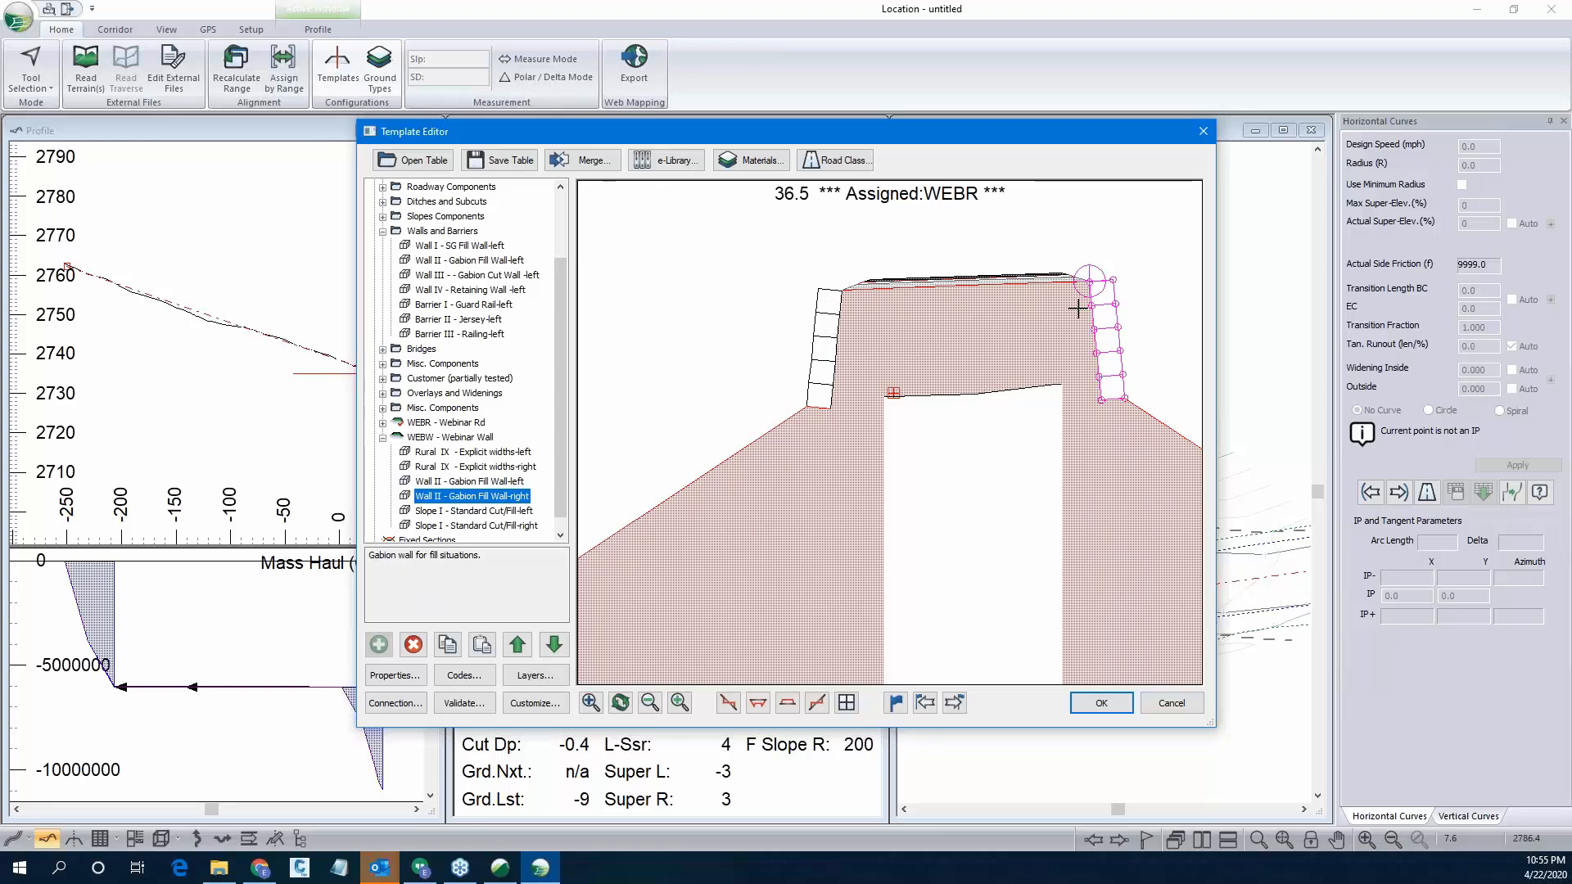
mouse_move(882, 329)
click(382, 437)
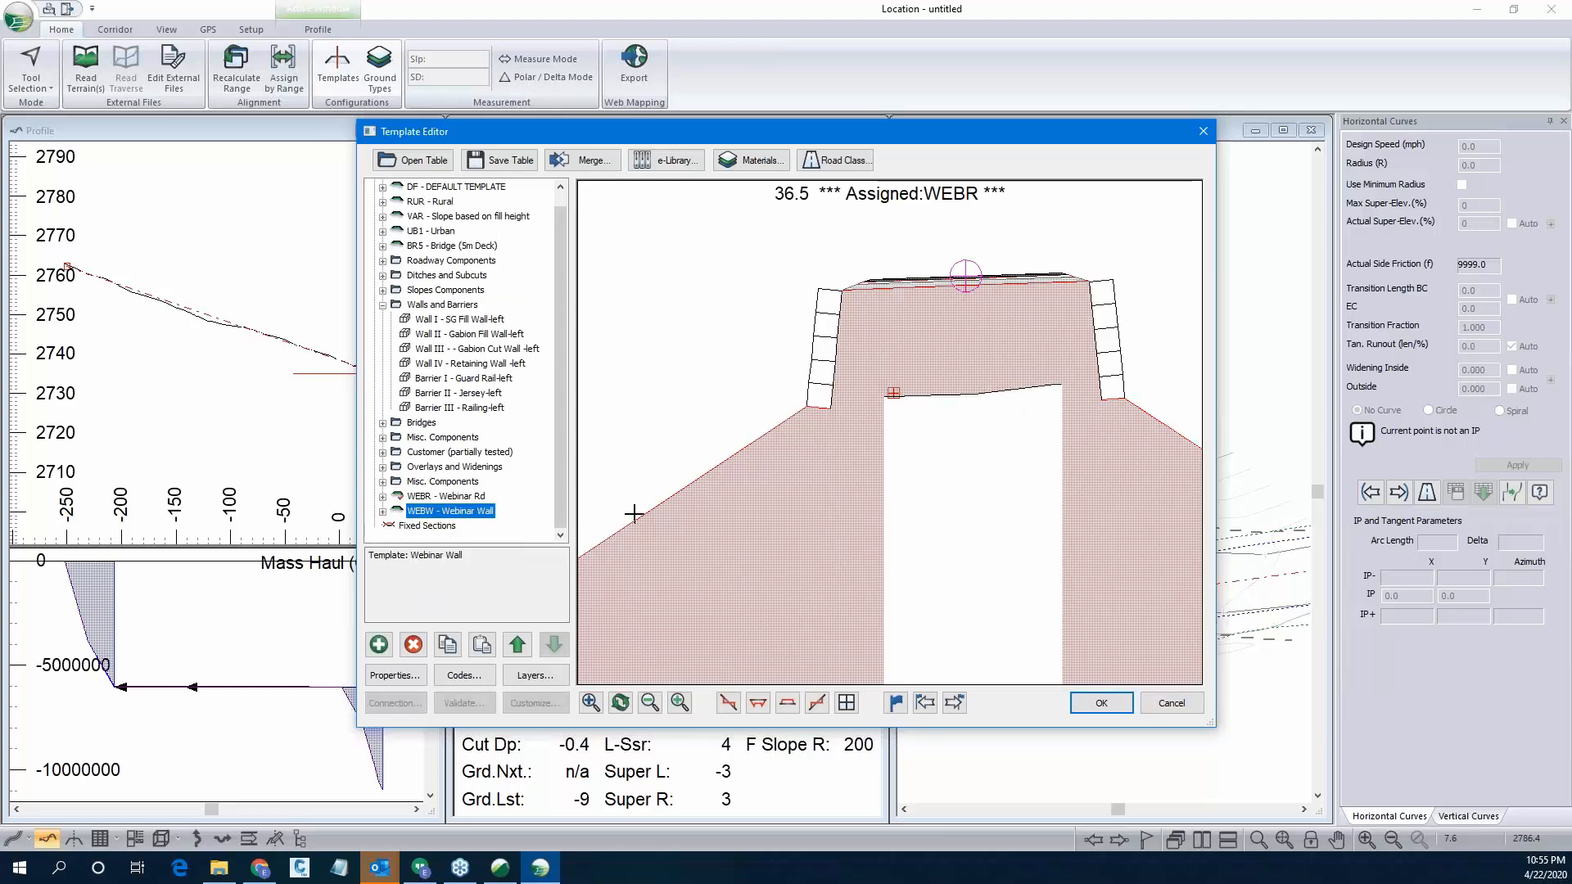
click(1101, 703)
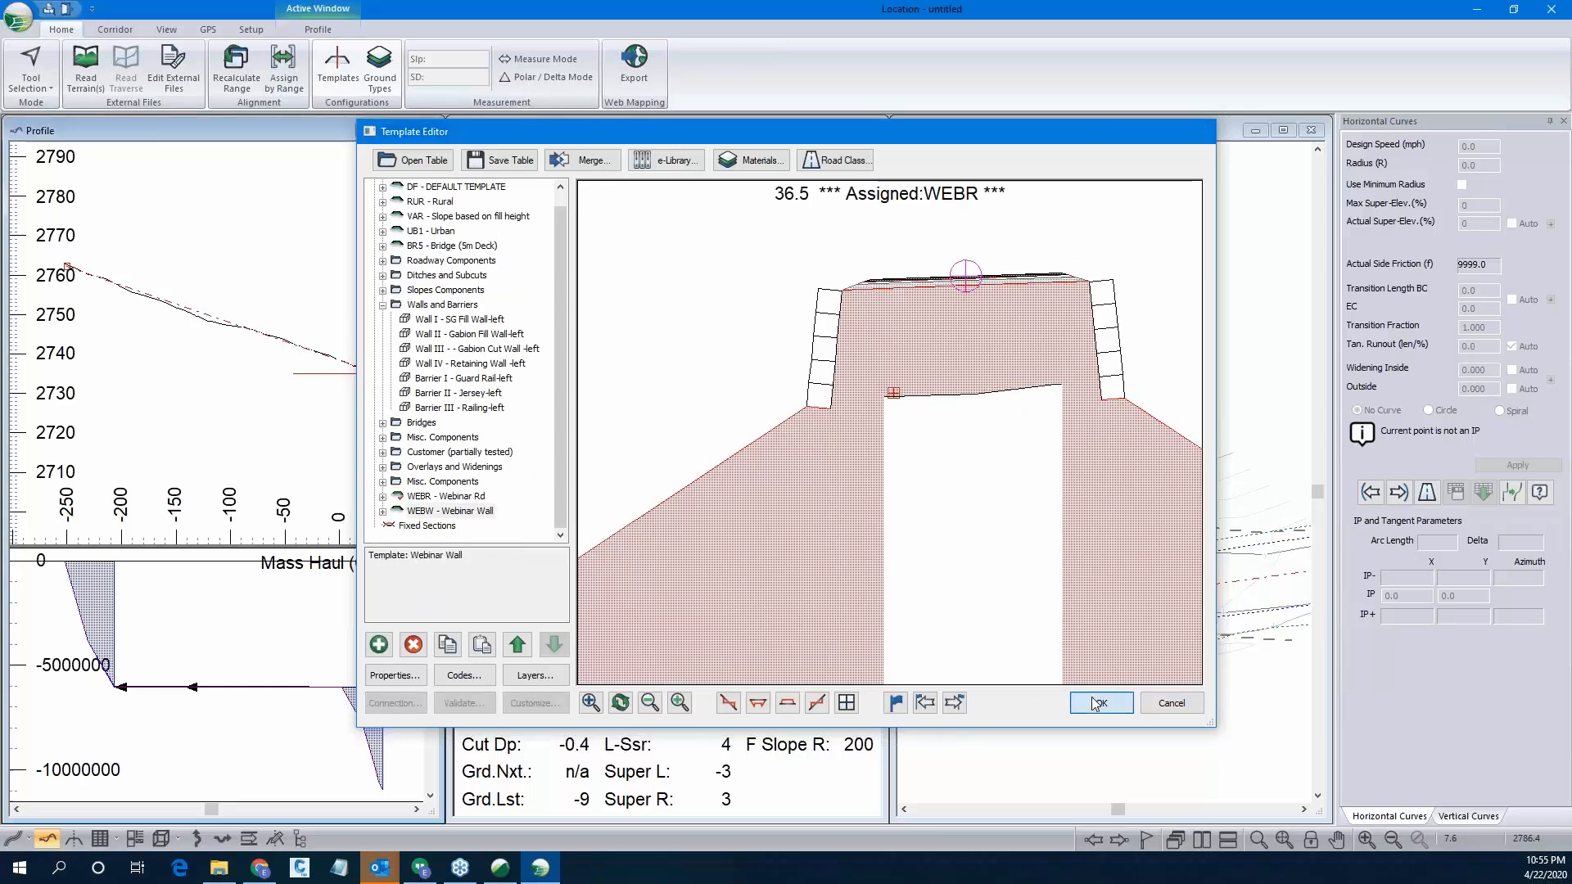
click(792, 489)
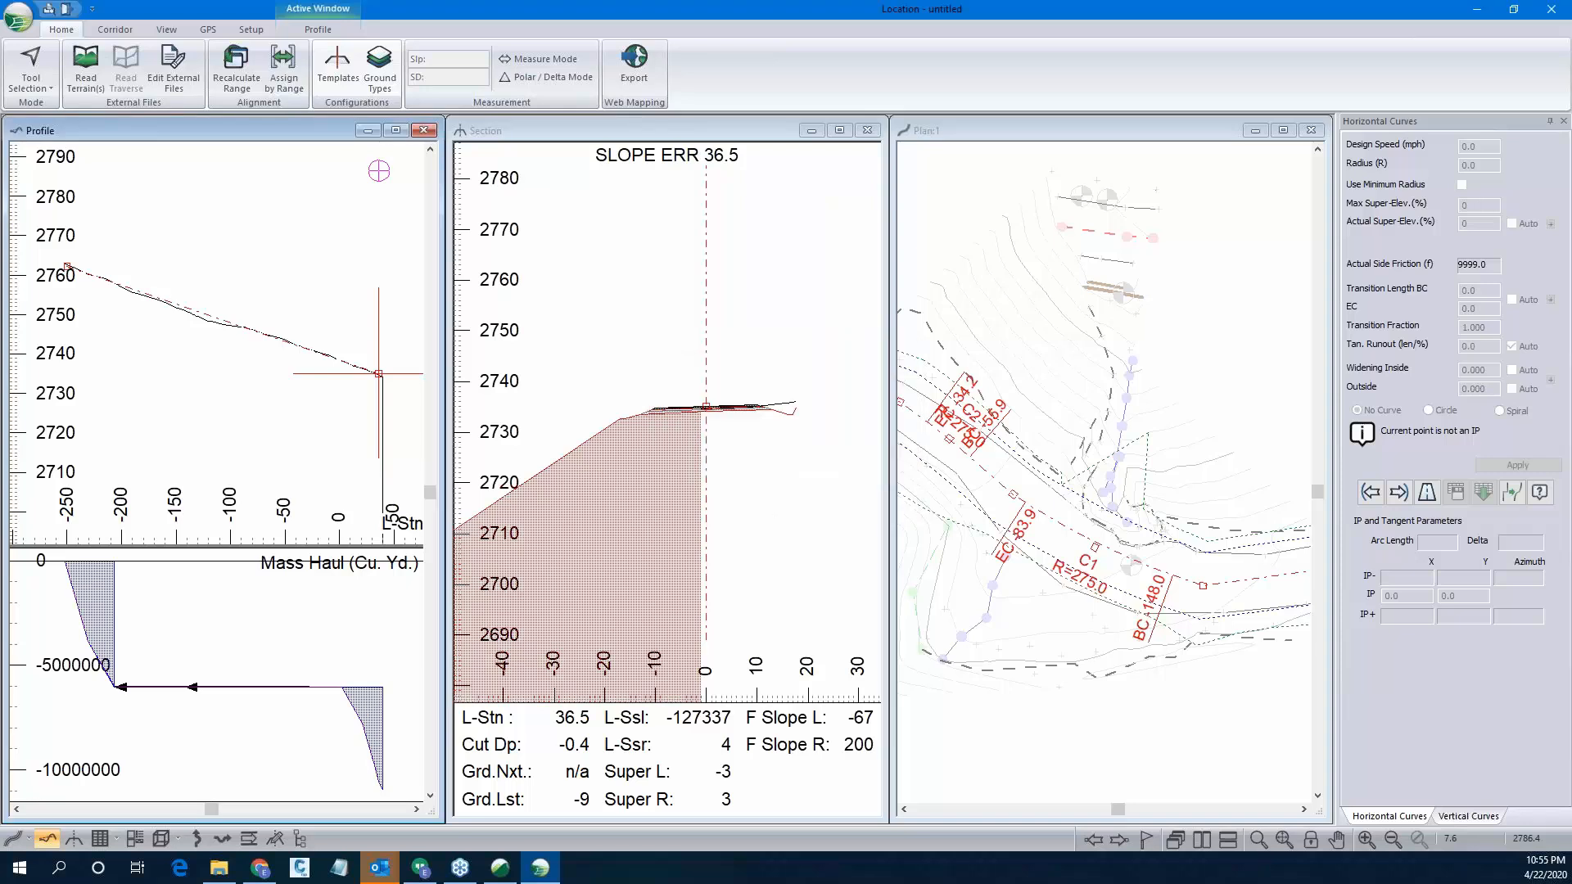
Set the L-Line start station to 0 in the location's alignment setup.
scroll(1101, 516, up, 1)
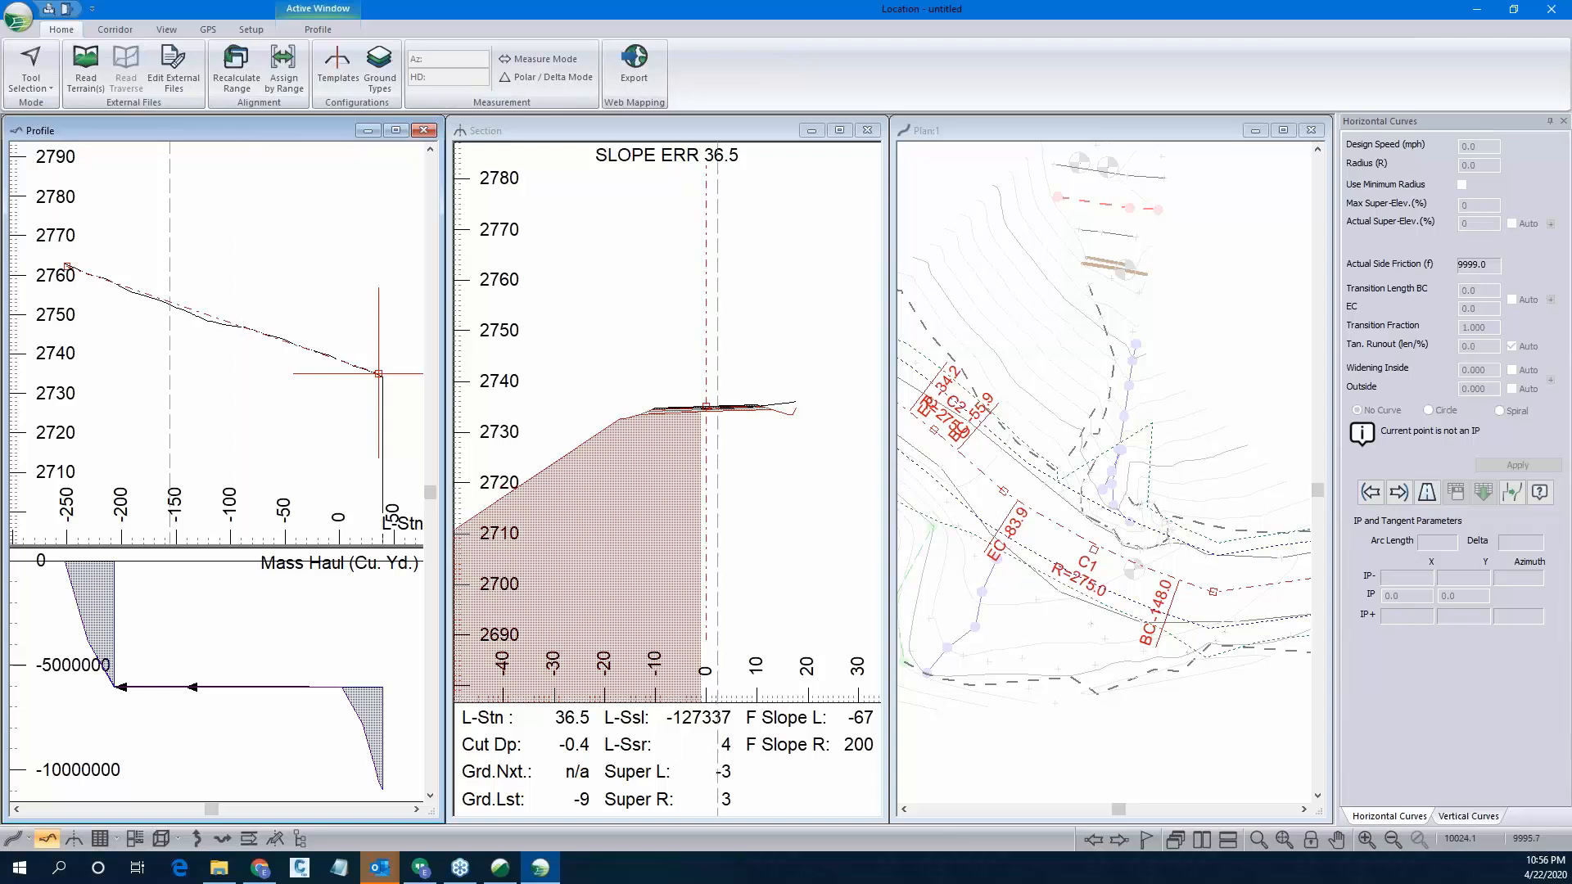
click(251, 30)
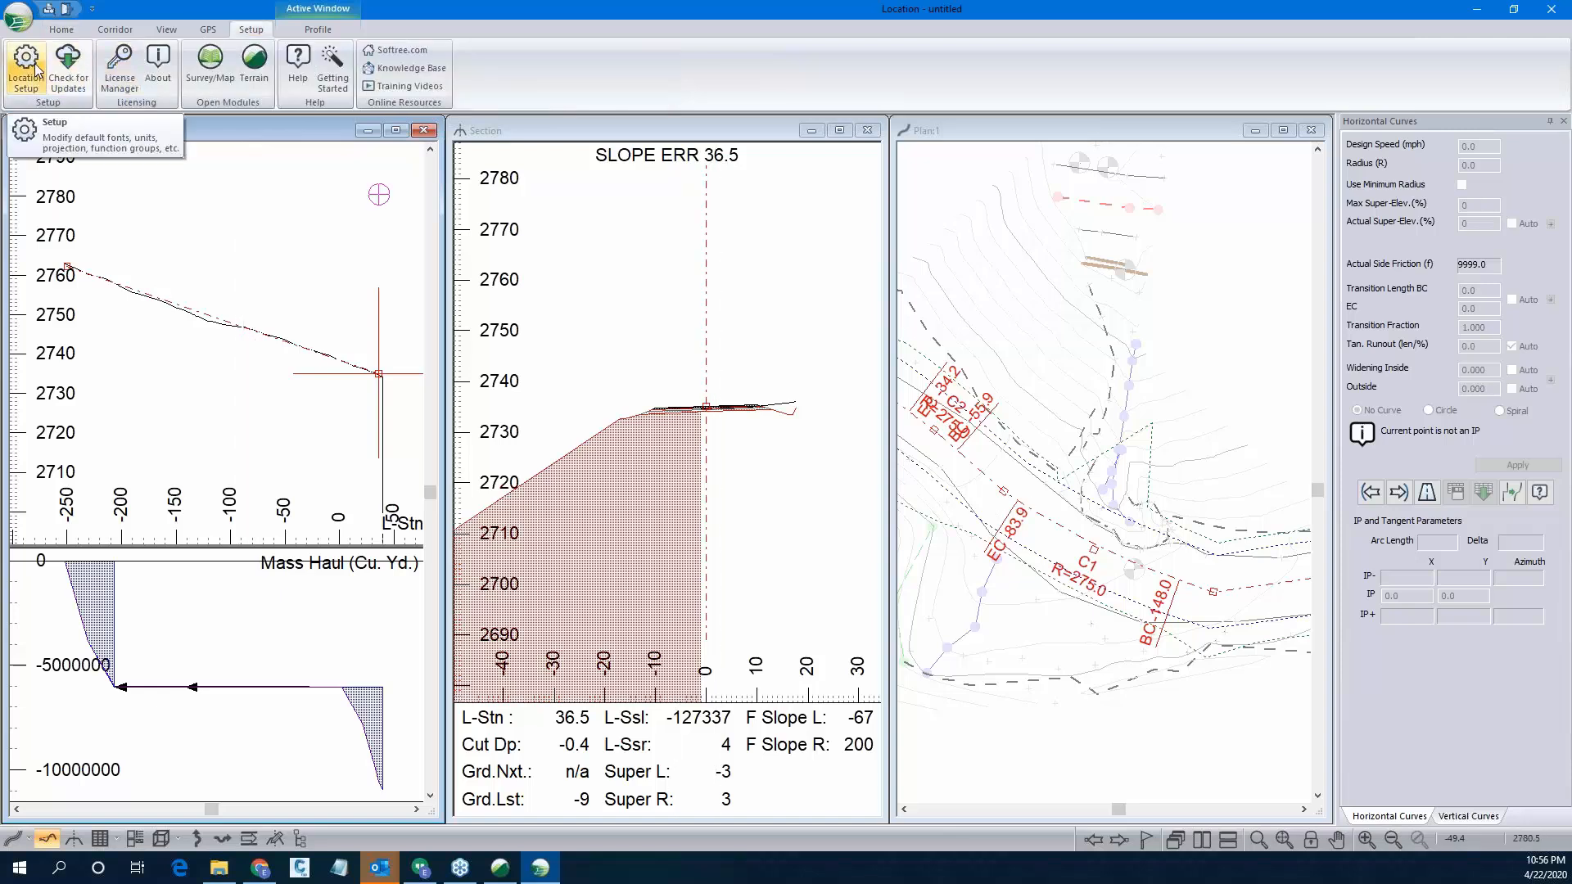
click(26, 75)
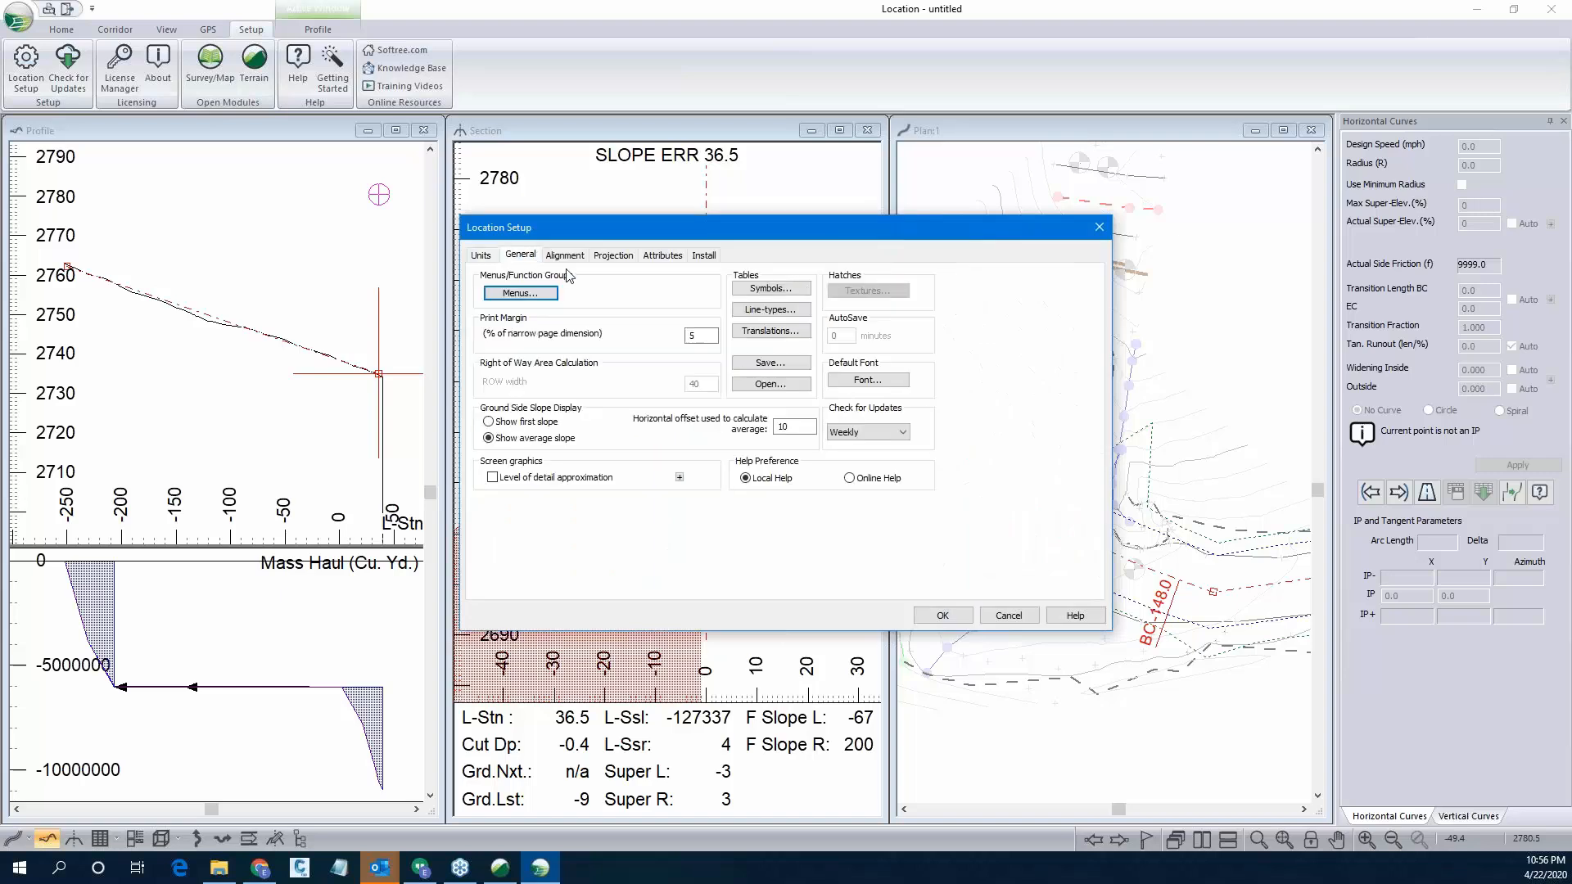
click(564, 255)
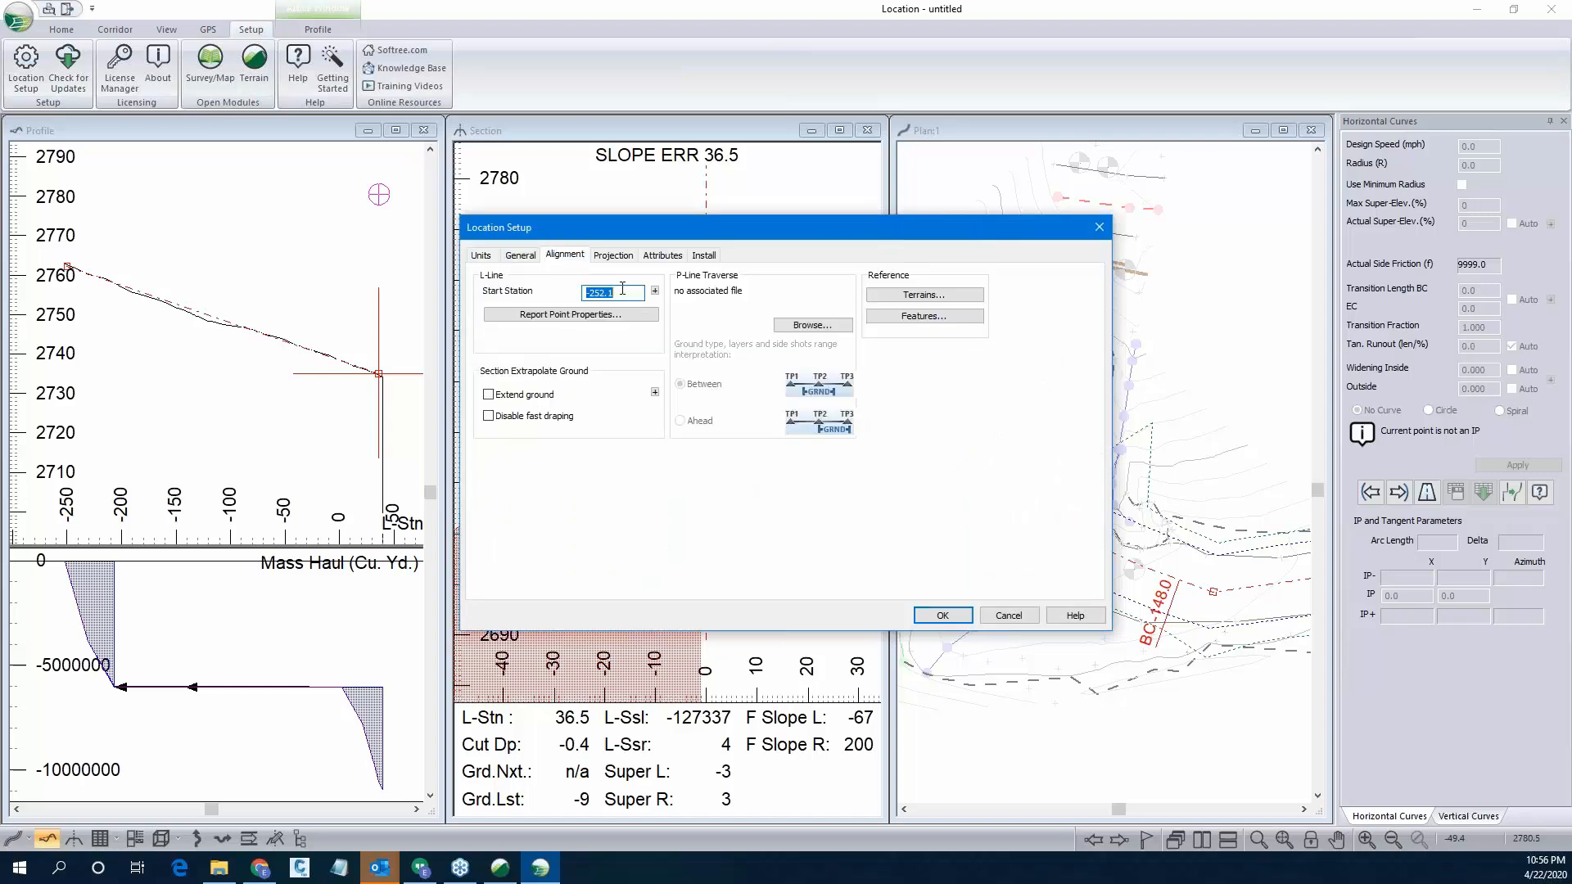
text(0)
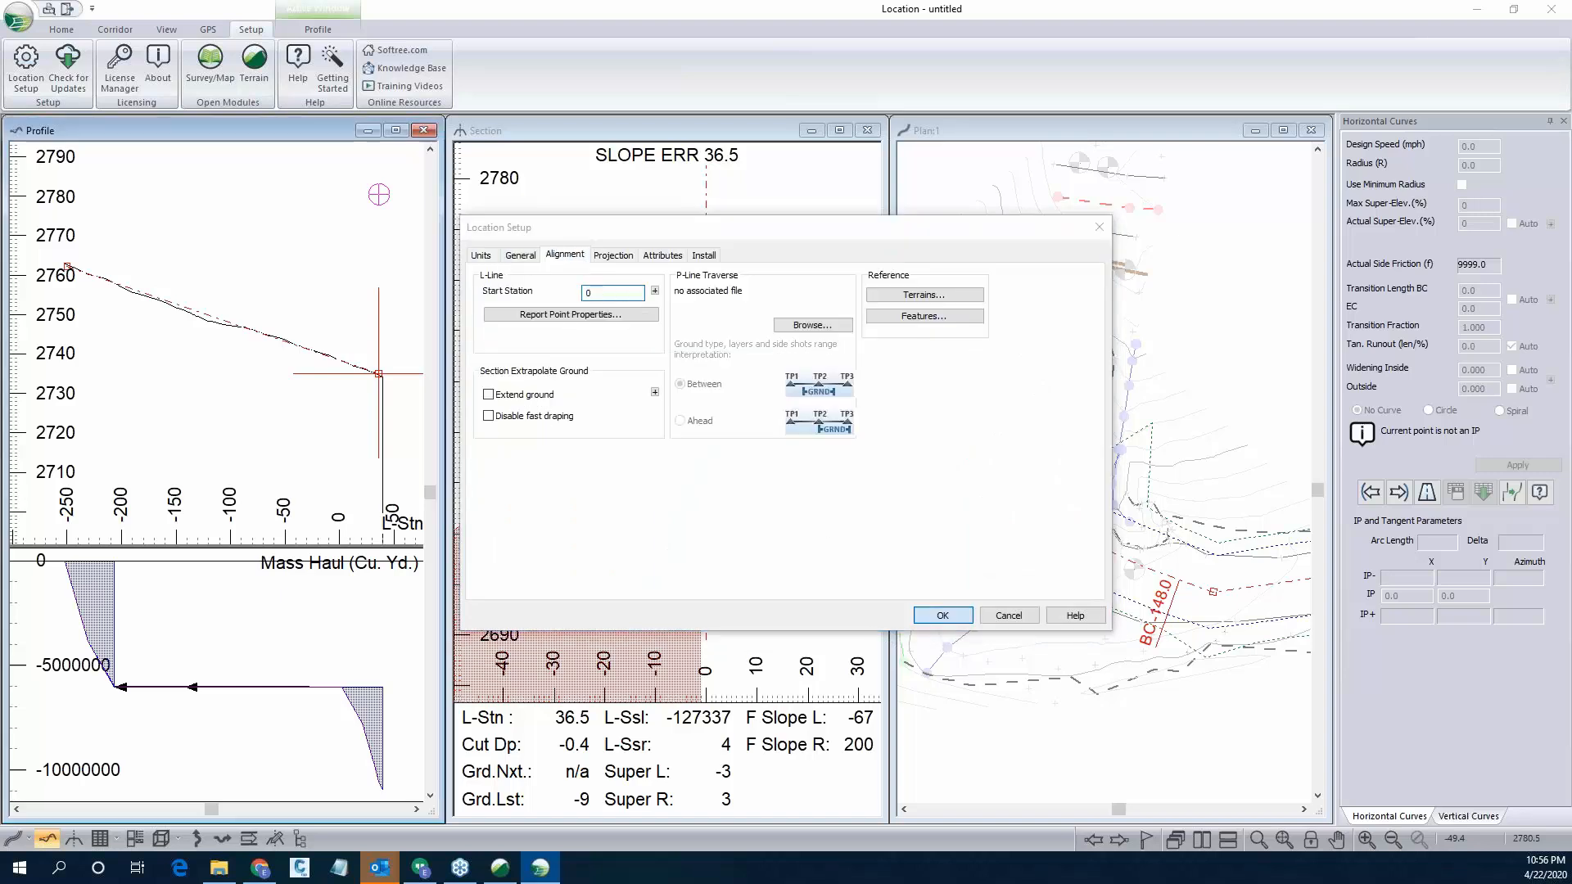
click(942, 615)
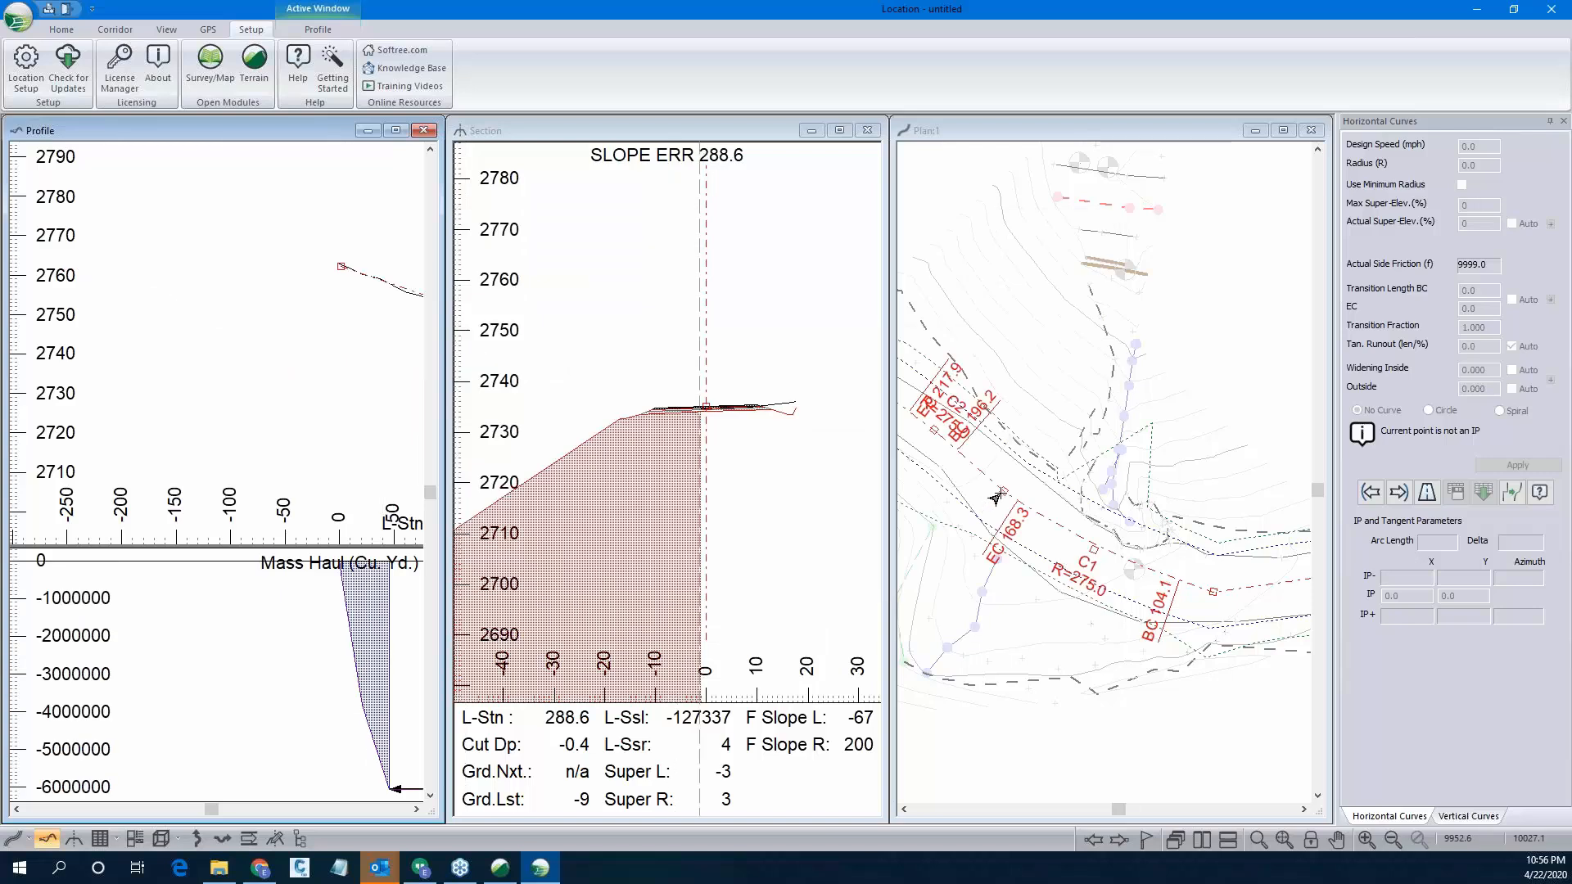
Add a template range assigning WEBW Webinar Wall from station 105 to 175 on both sides of the alignment.
mouse_move(996, 497)
mouse_move(1169, 584)
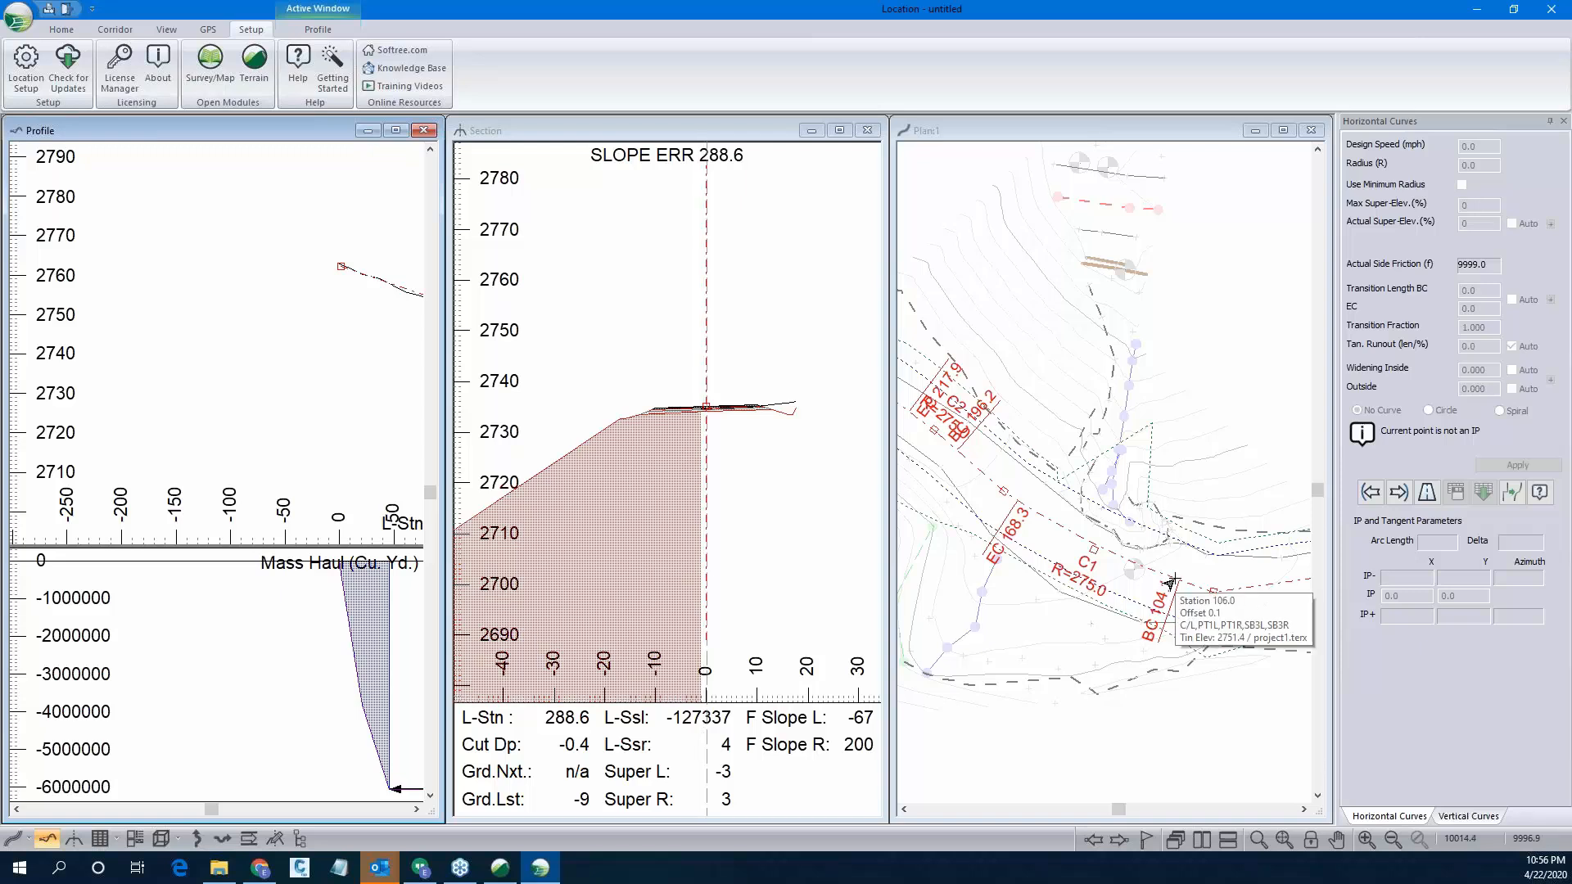
click(66, 29)
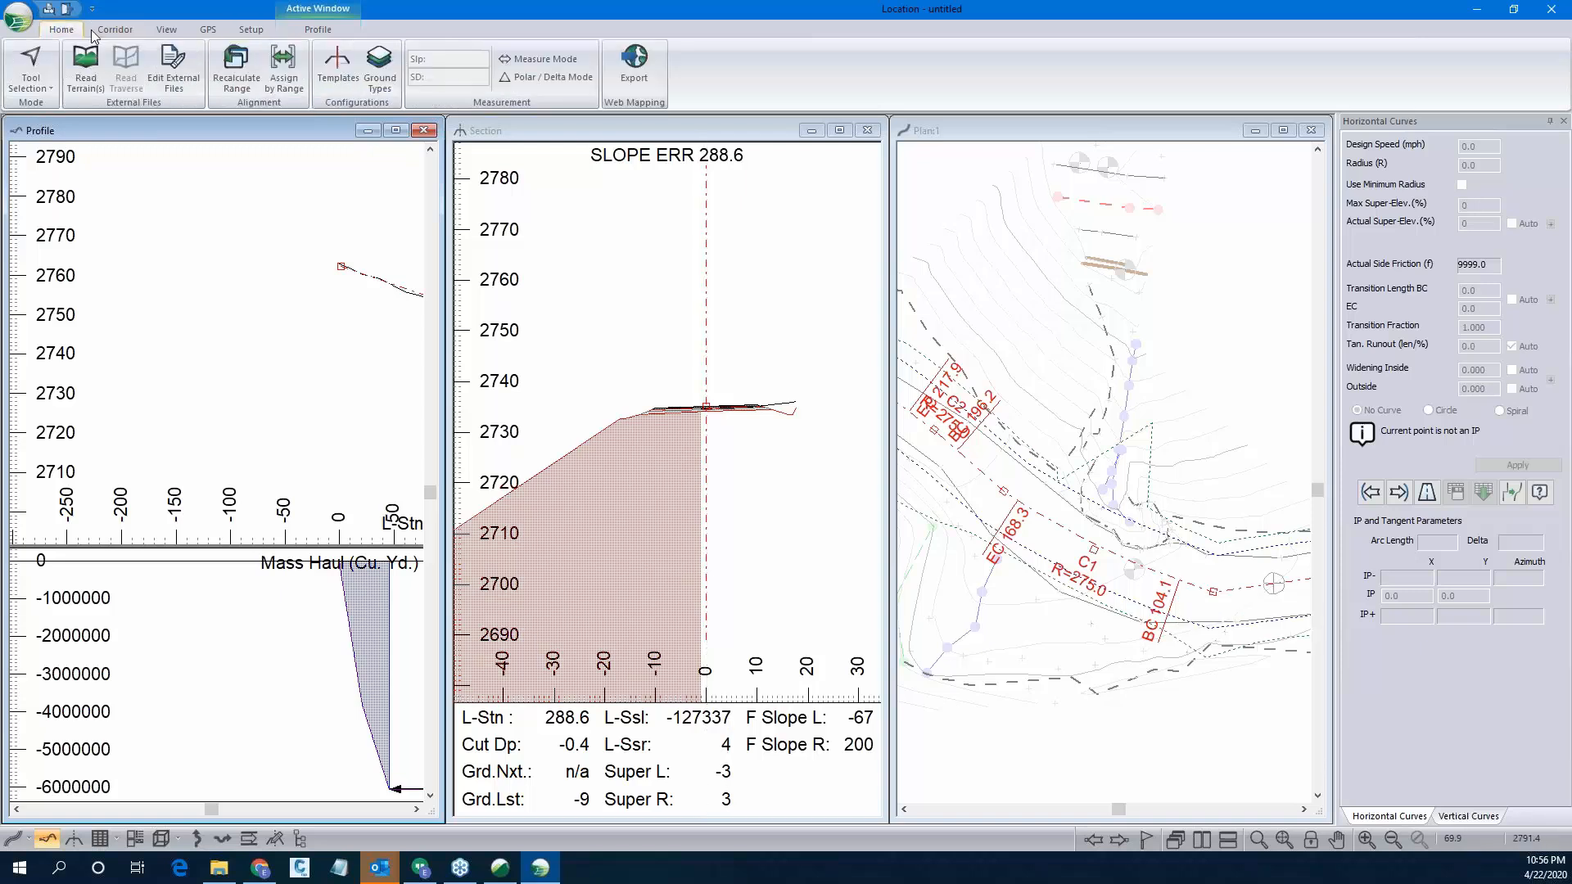
click(281, 81)
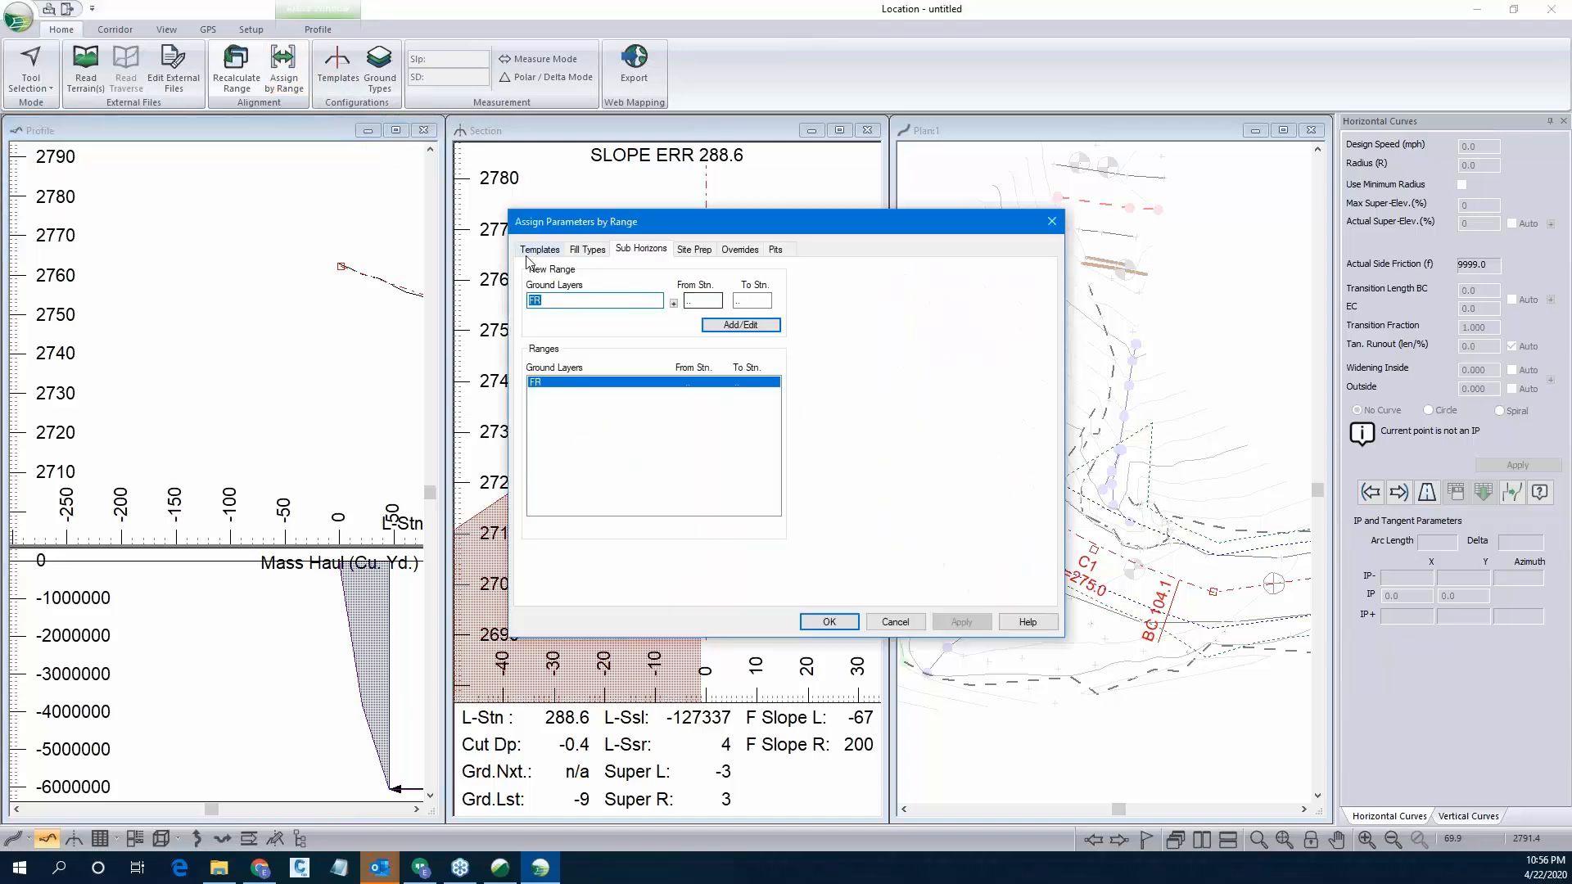
click(539, 249)
click(655, 302)
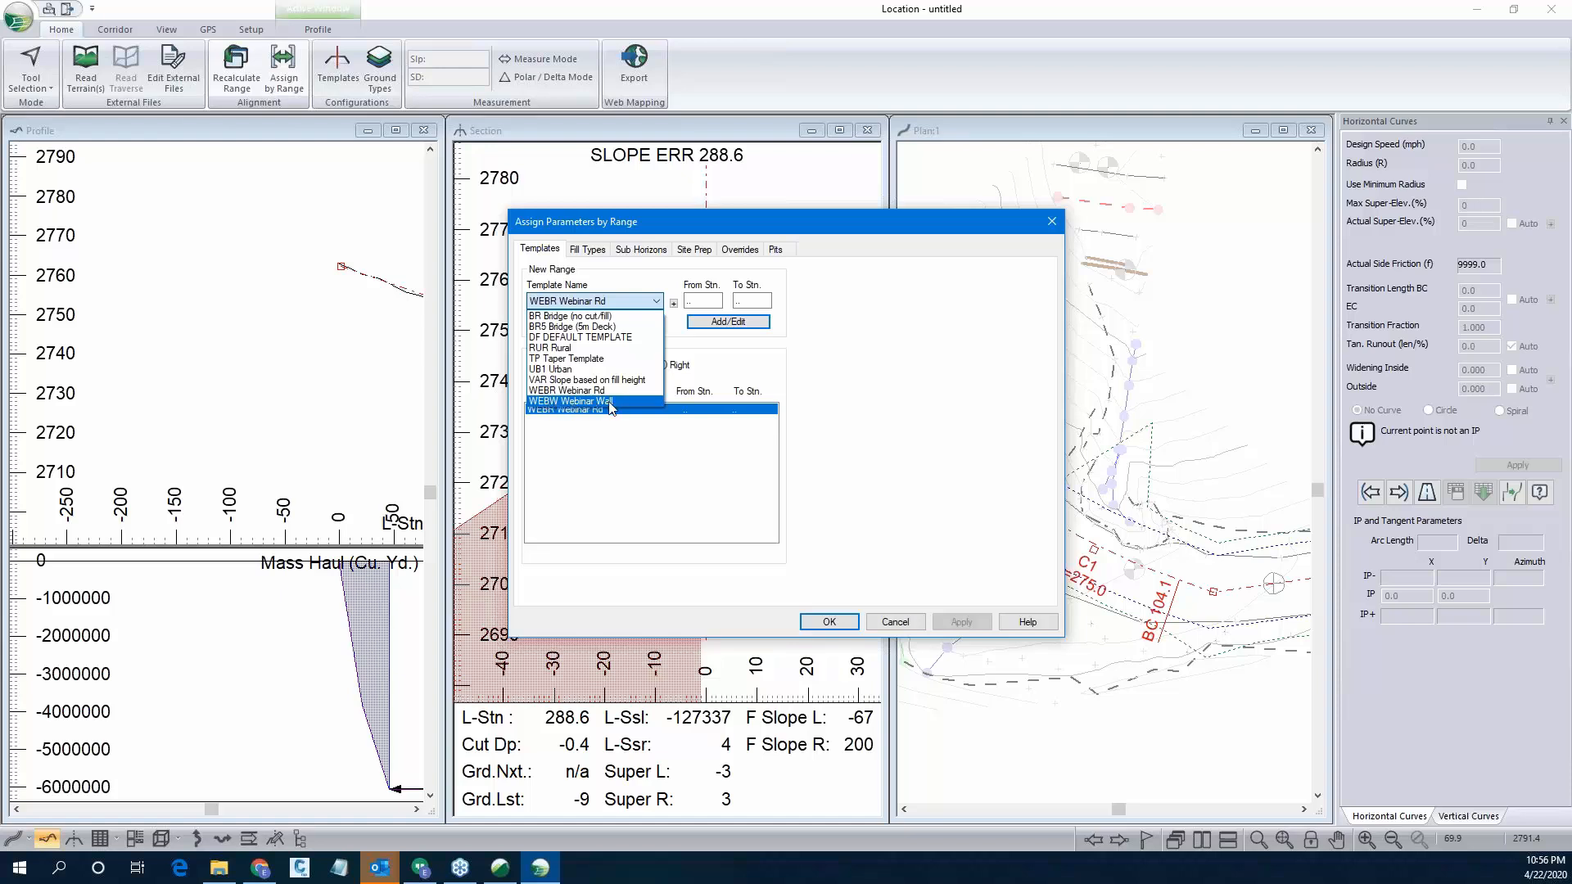
click(610, 401)
click(699, 303)
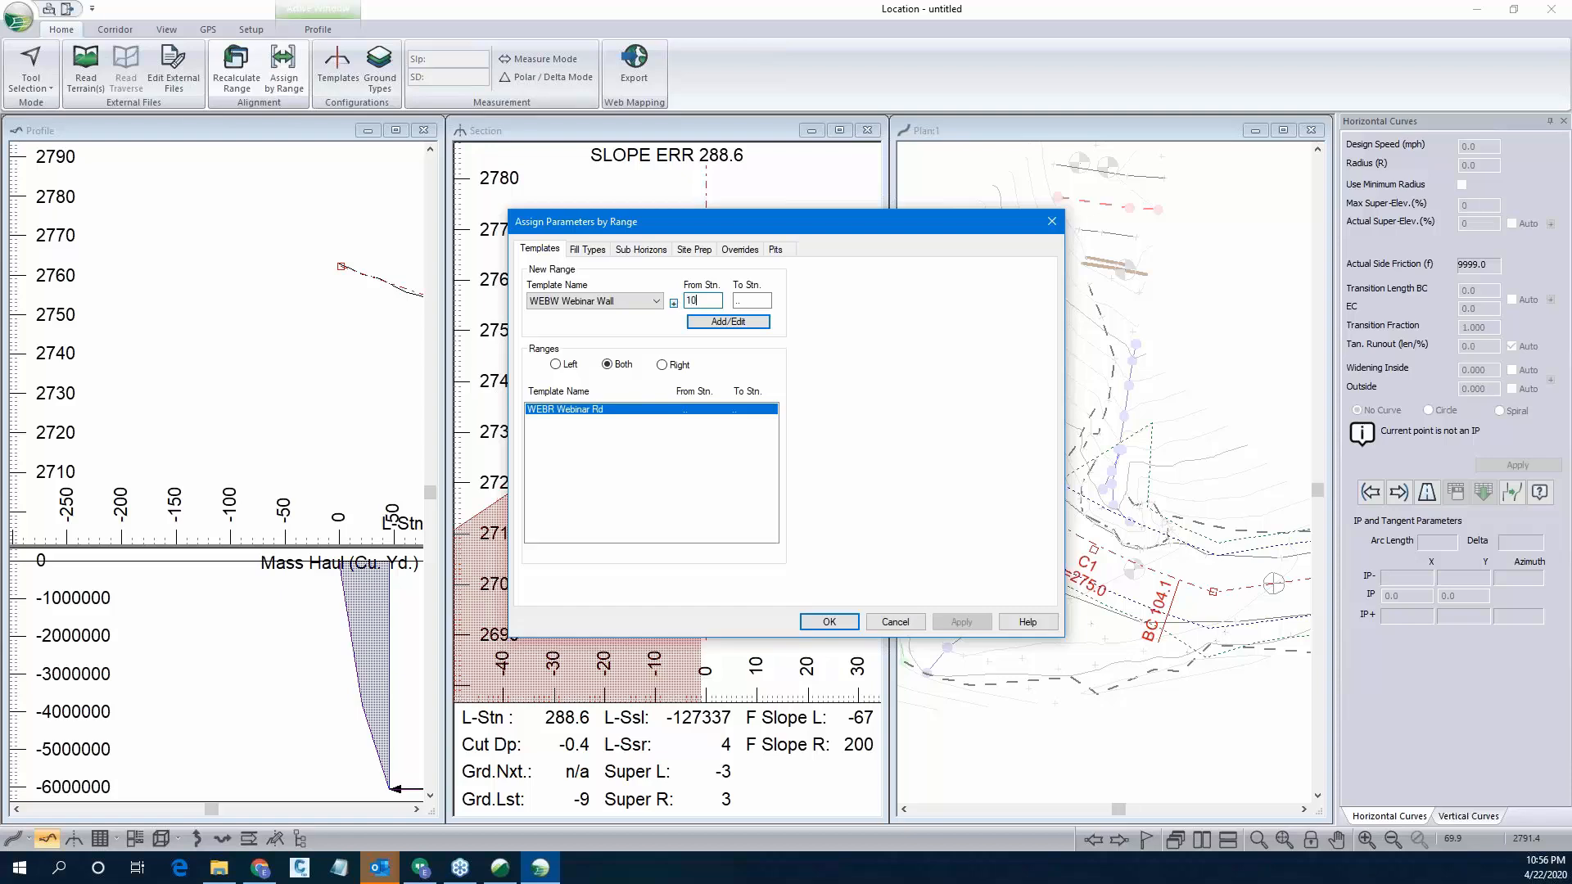
key(Tab)
text(1)
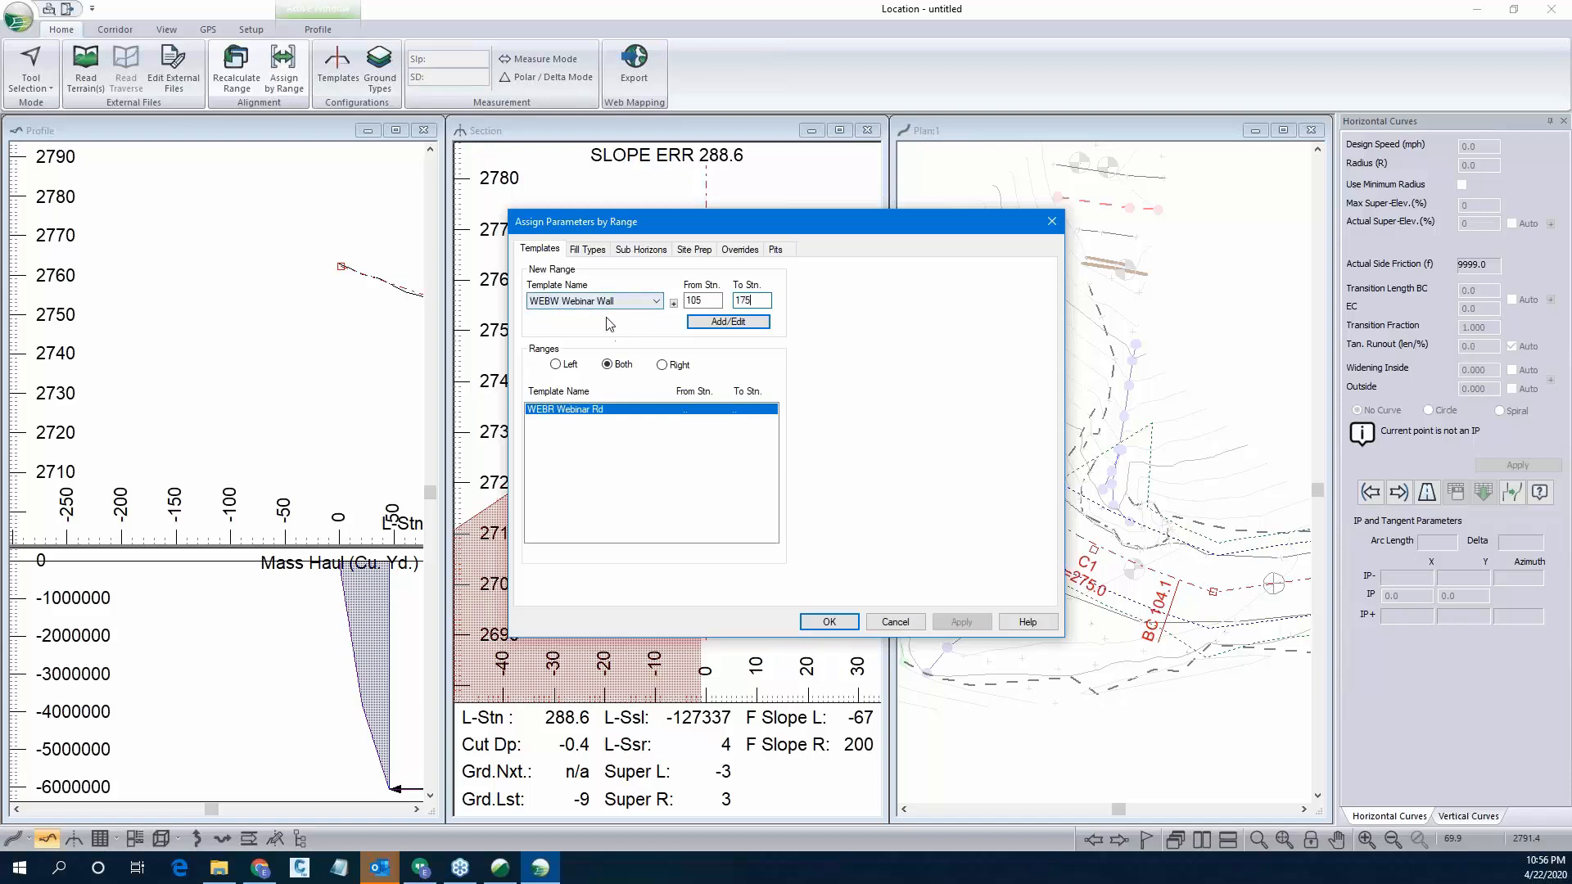
click(728, 322)
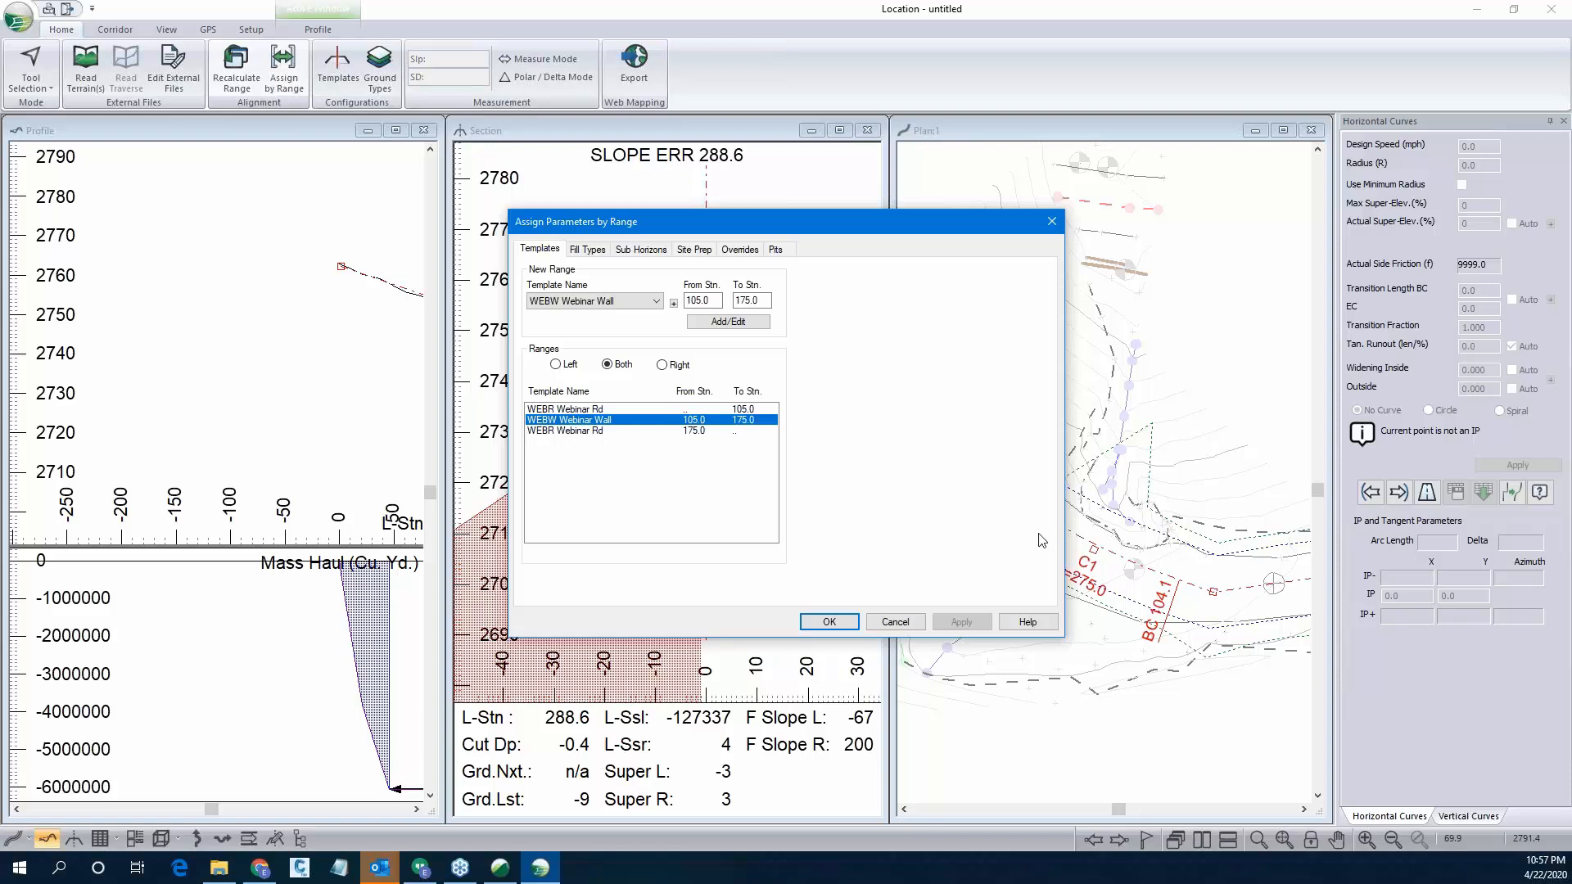
Review the WEBW Webinar Wall range assigned to the right side and accept the template range assignments.
click(663, 366)
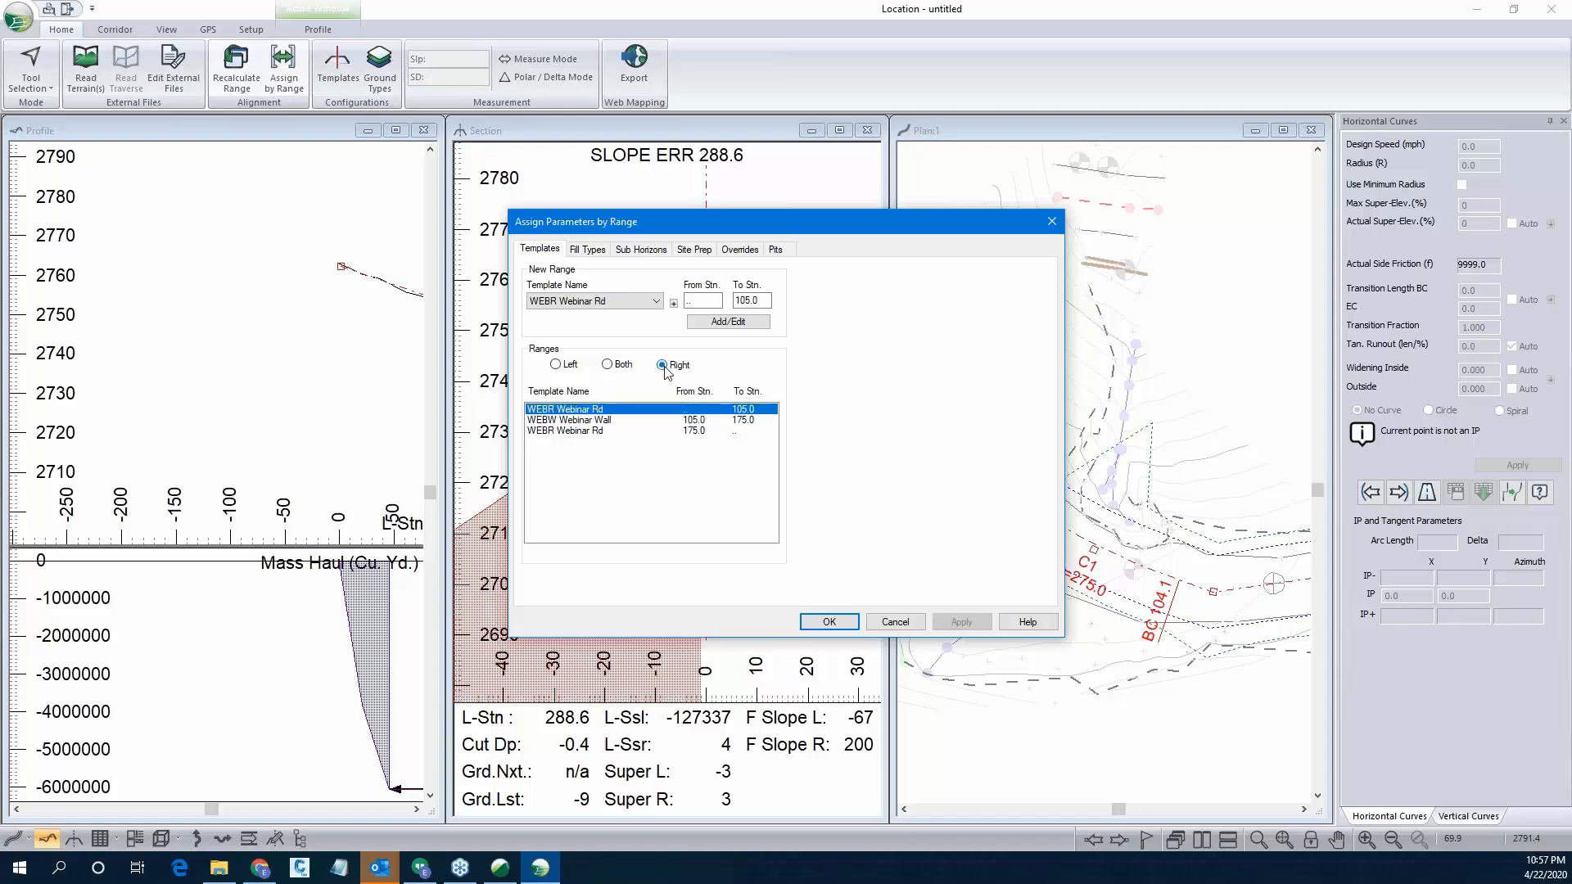
click(668, 421)
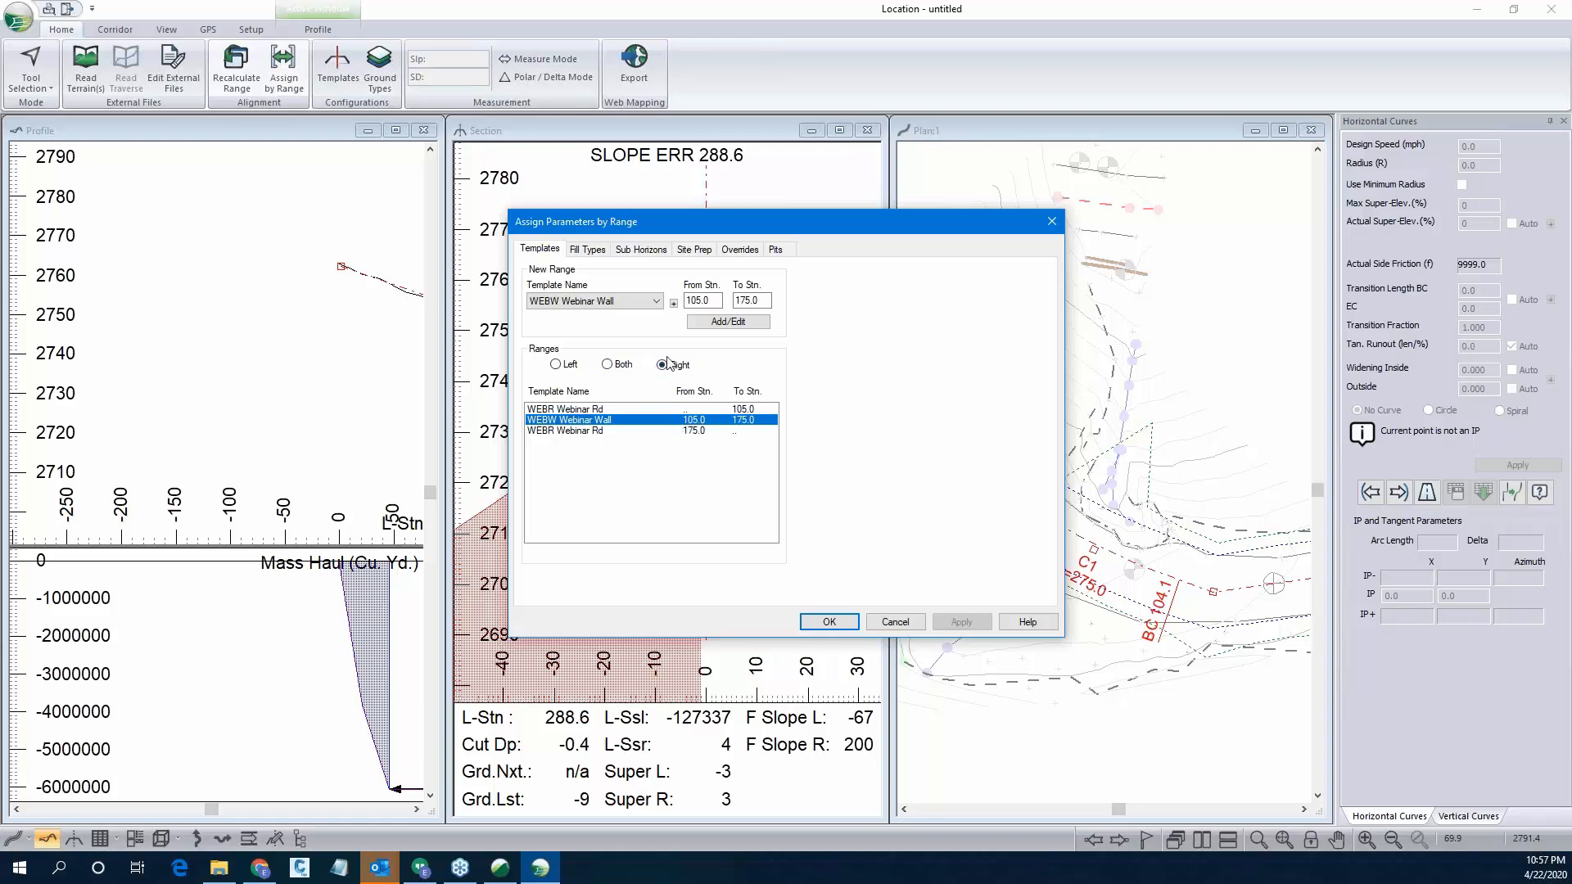
click(828, 622)
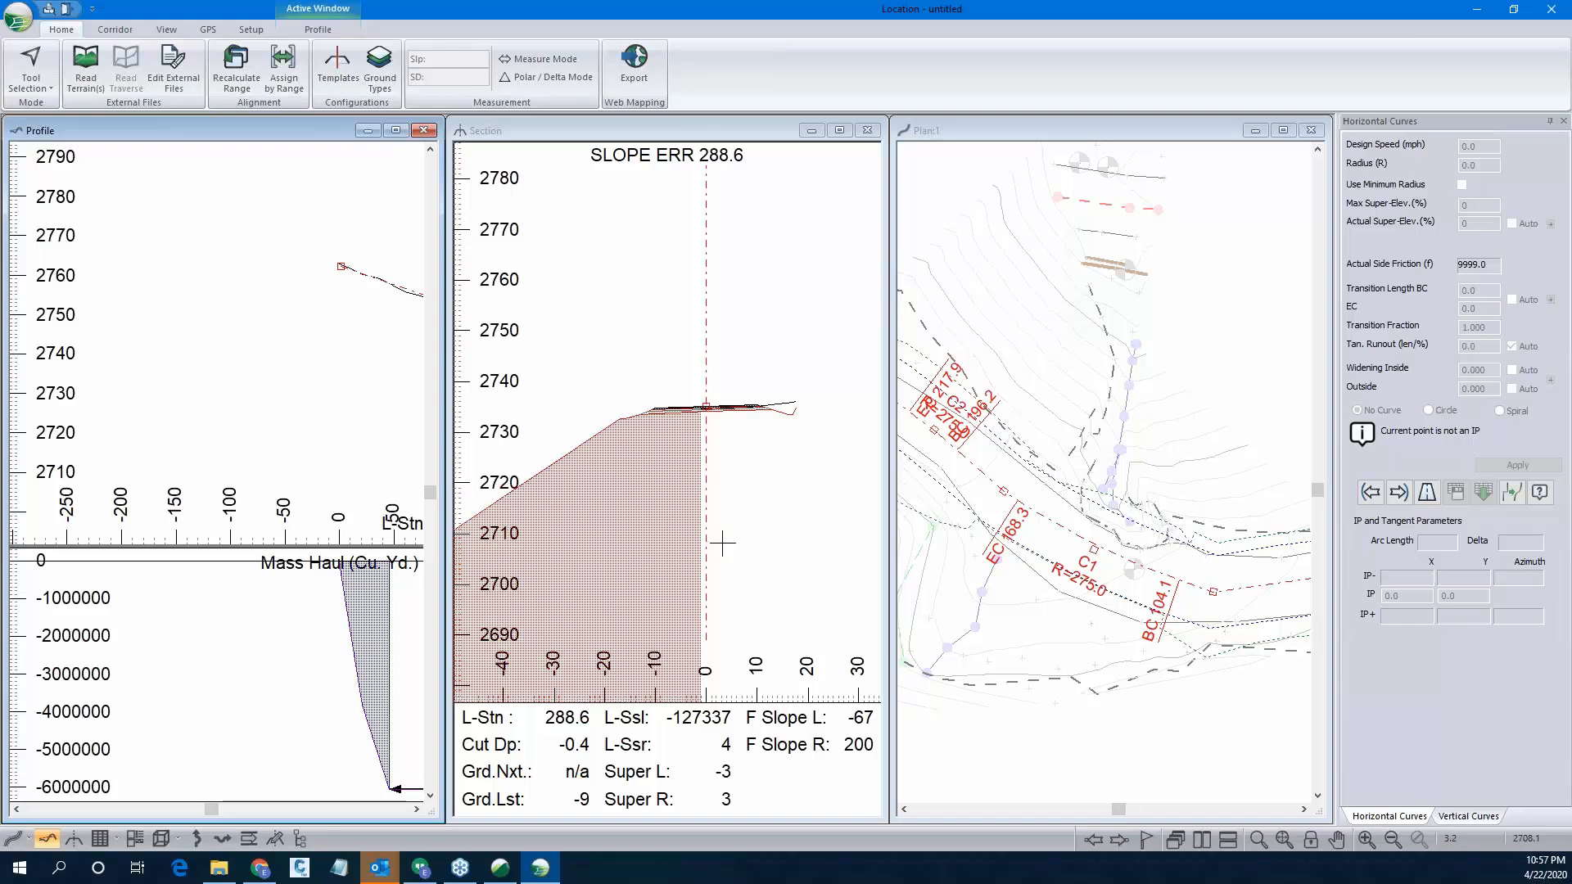
Open a 3D view and examine the road corridor and its side slopes around the wall section.
mouse_move(721, 543)
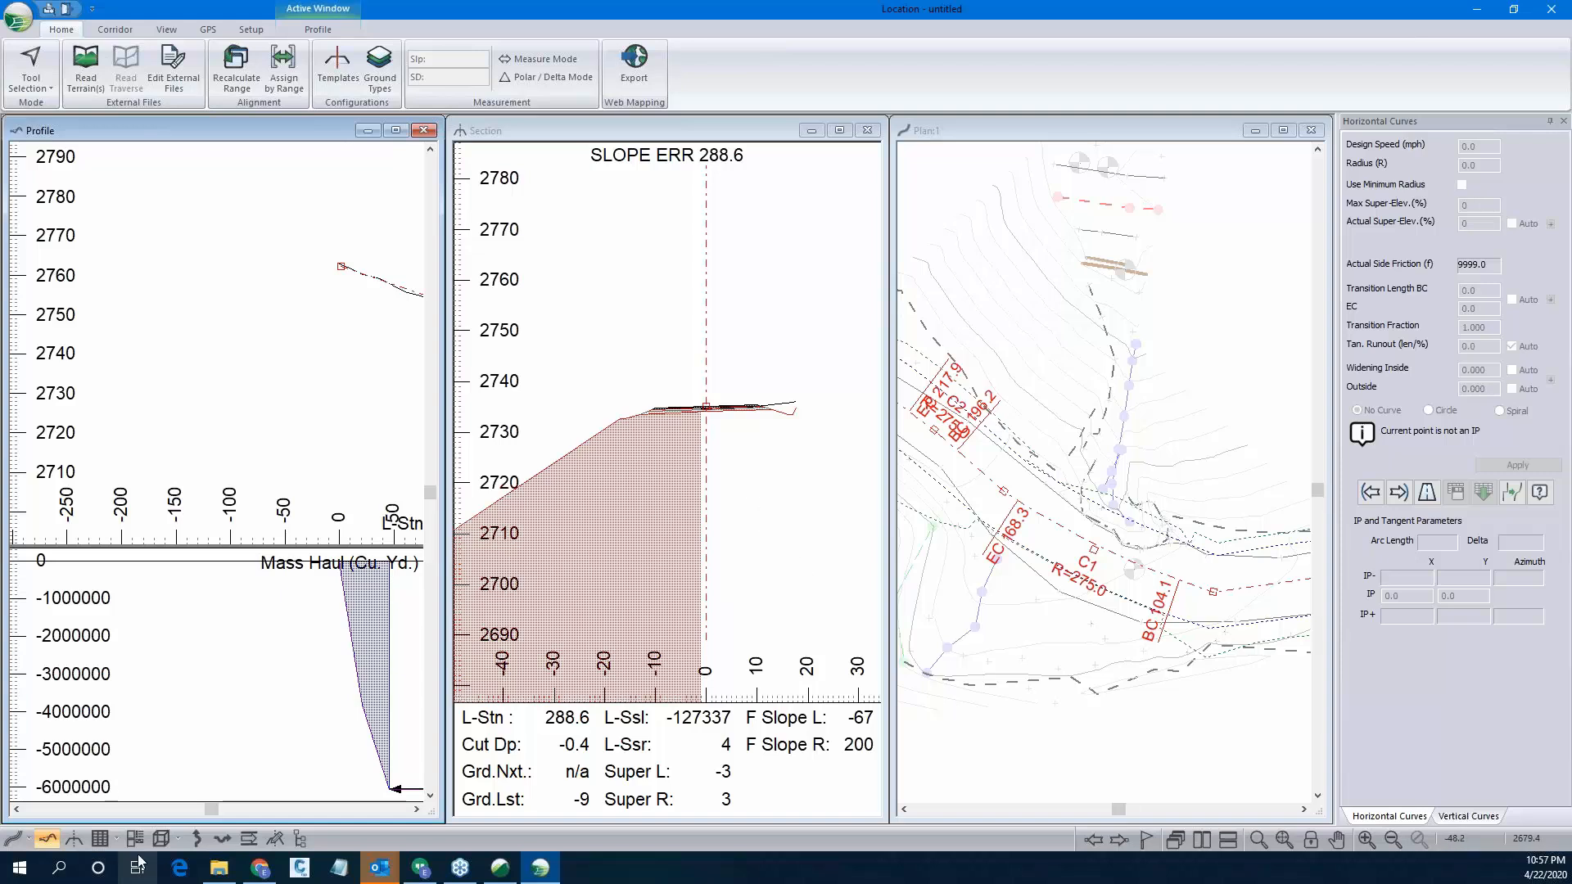
click(160, 839)
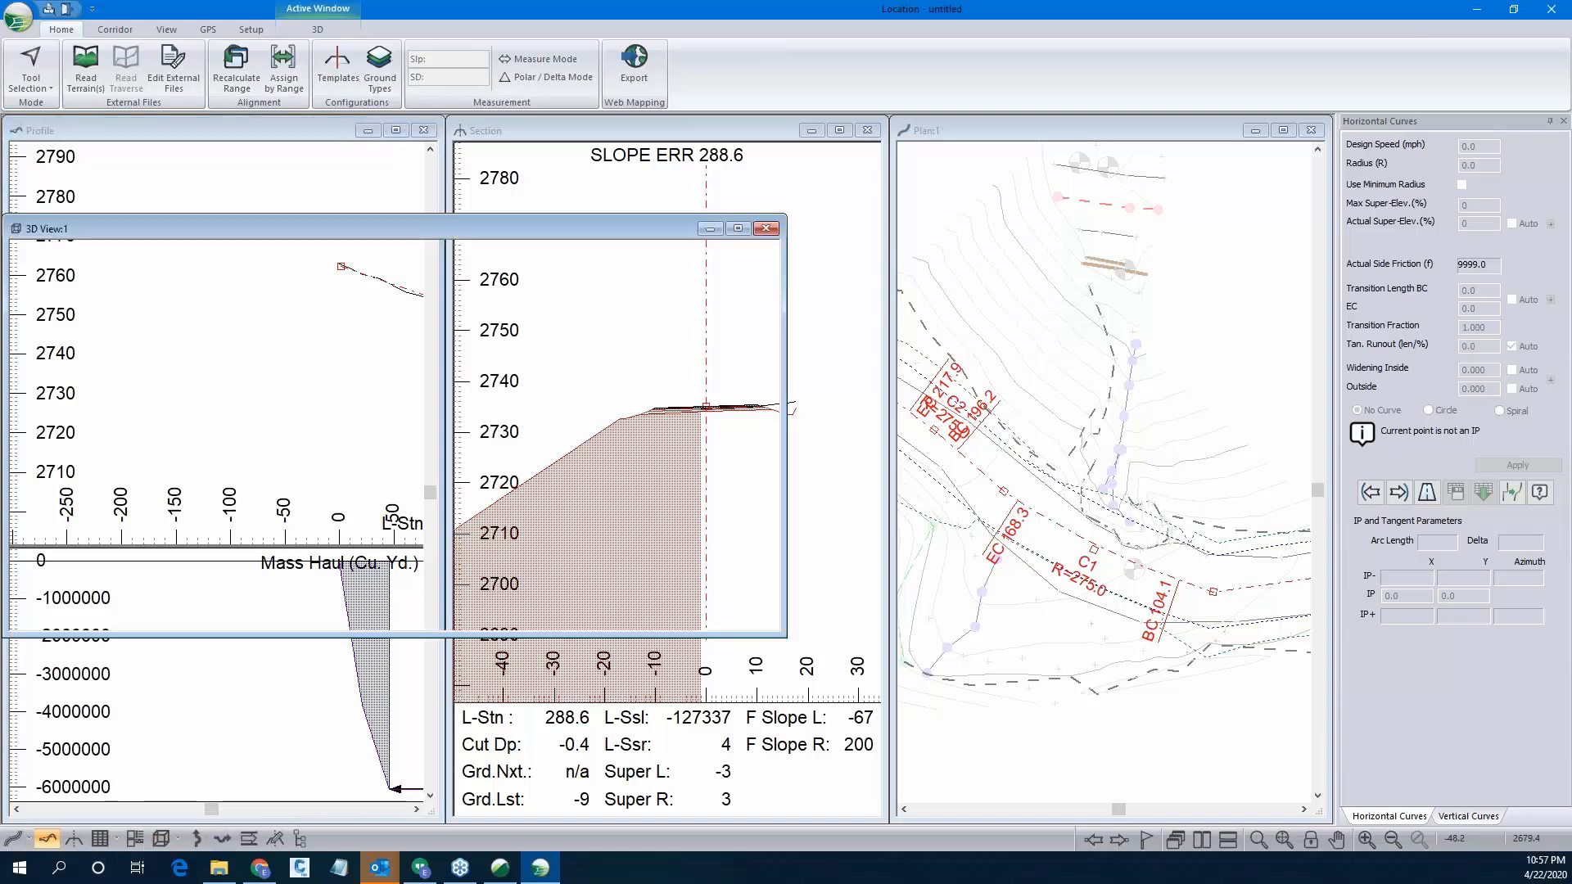
drag(419, 504, 483, 417)
scroll(483, 426, up, 9)
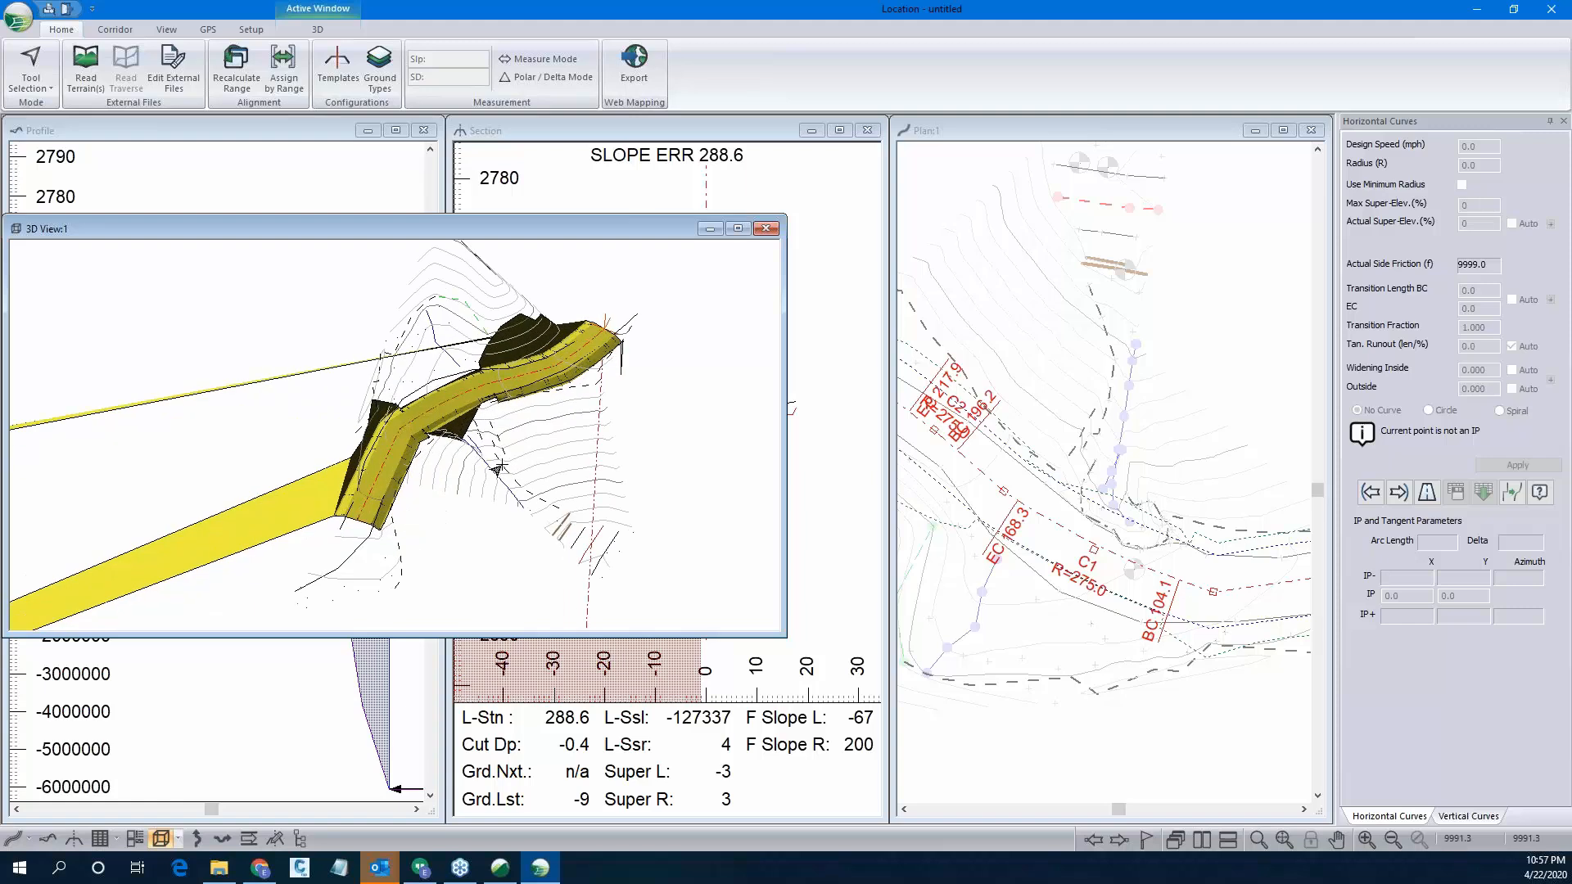
drag(421, 443, 401, 527)
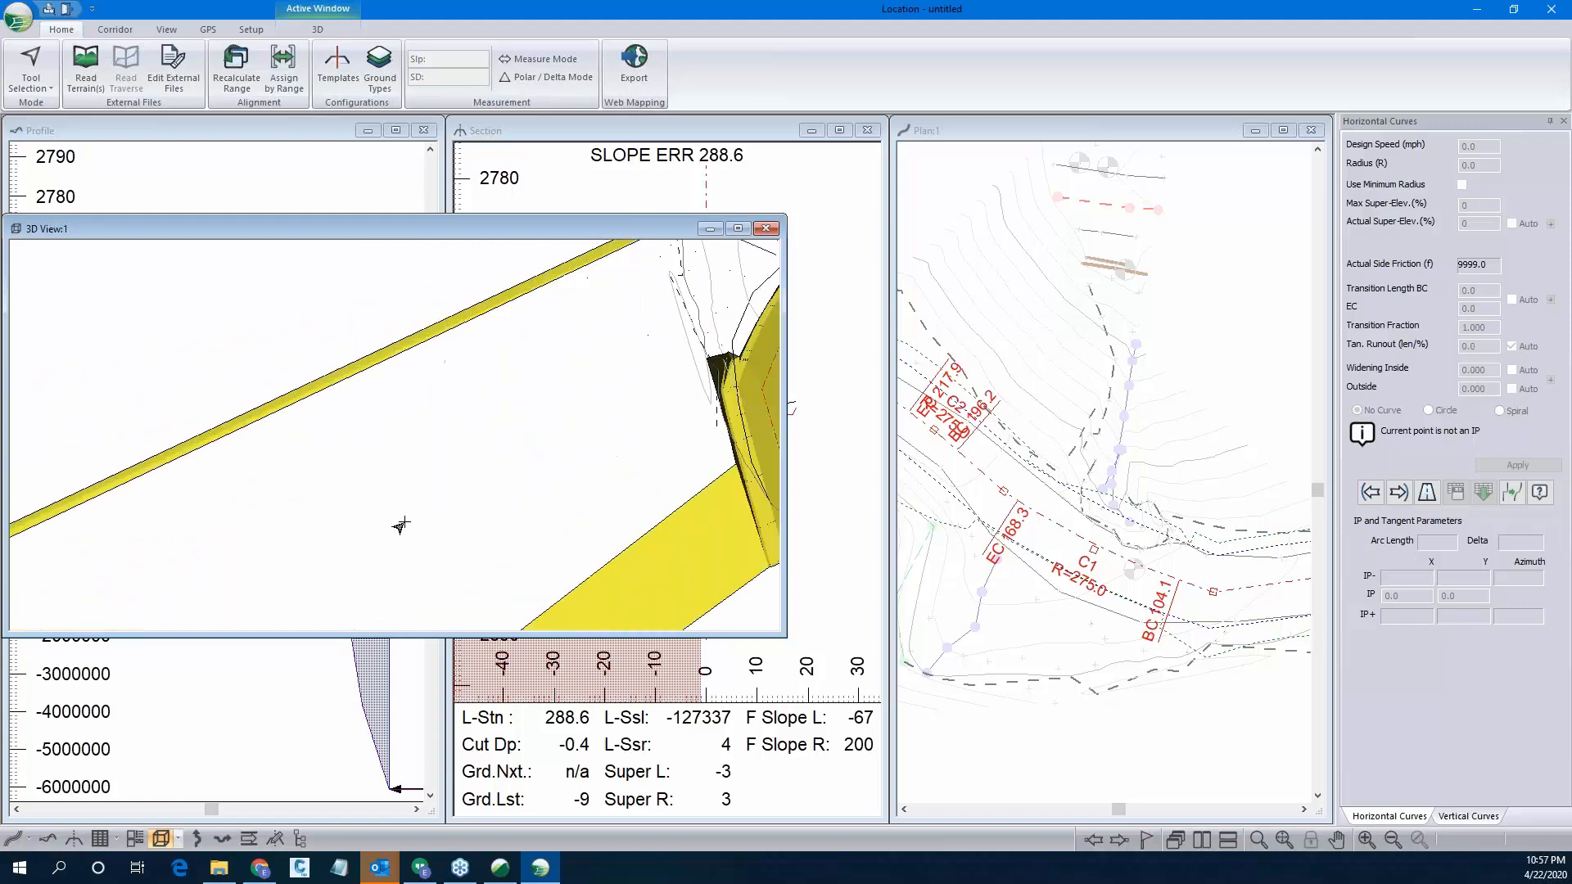
scroll(400, 525, down, 2)
click(841, 533)
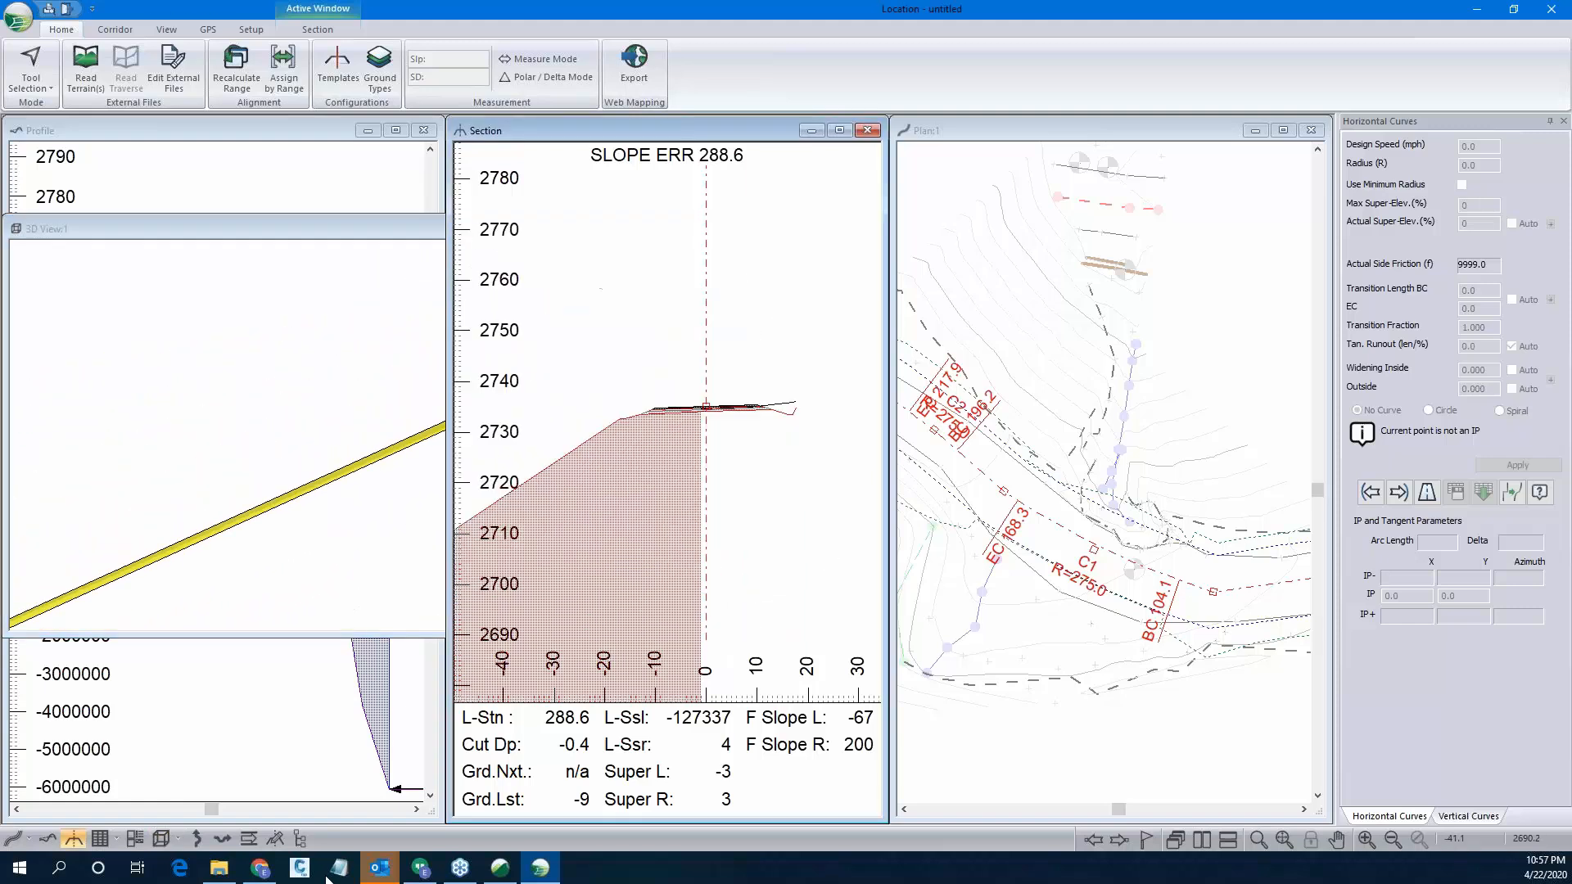
click(161, 838)
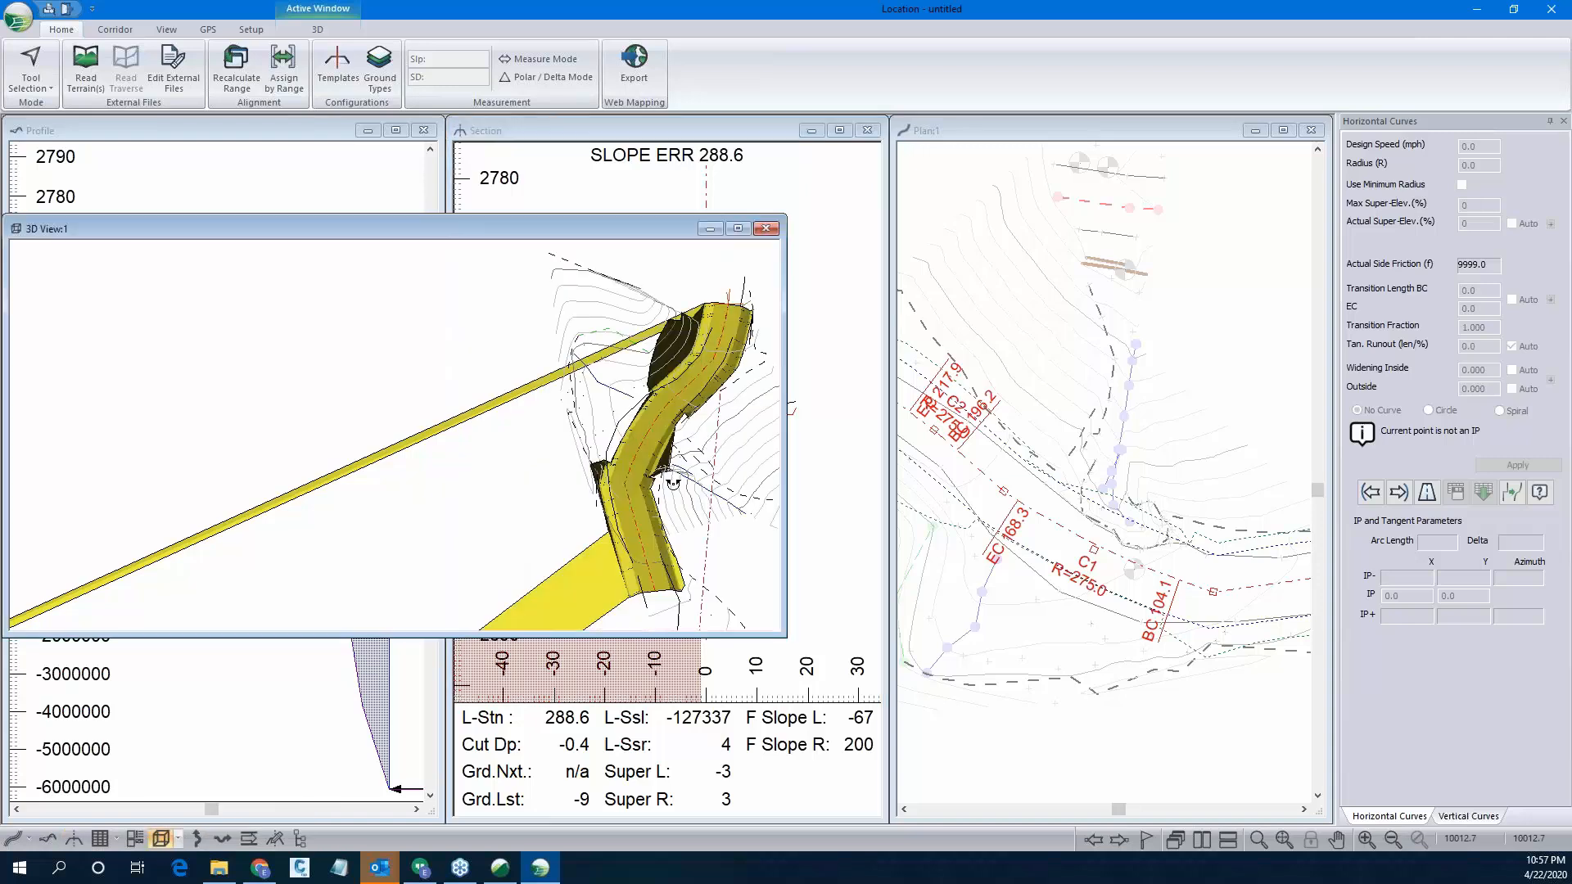
drag(660, 385, 642, 481)
scroll(454, 441, up, 5)
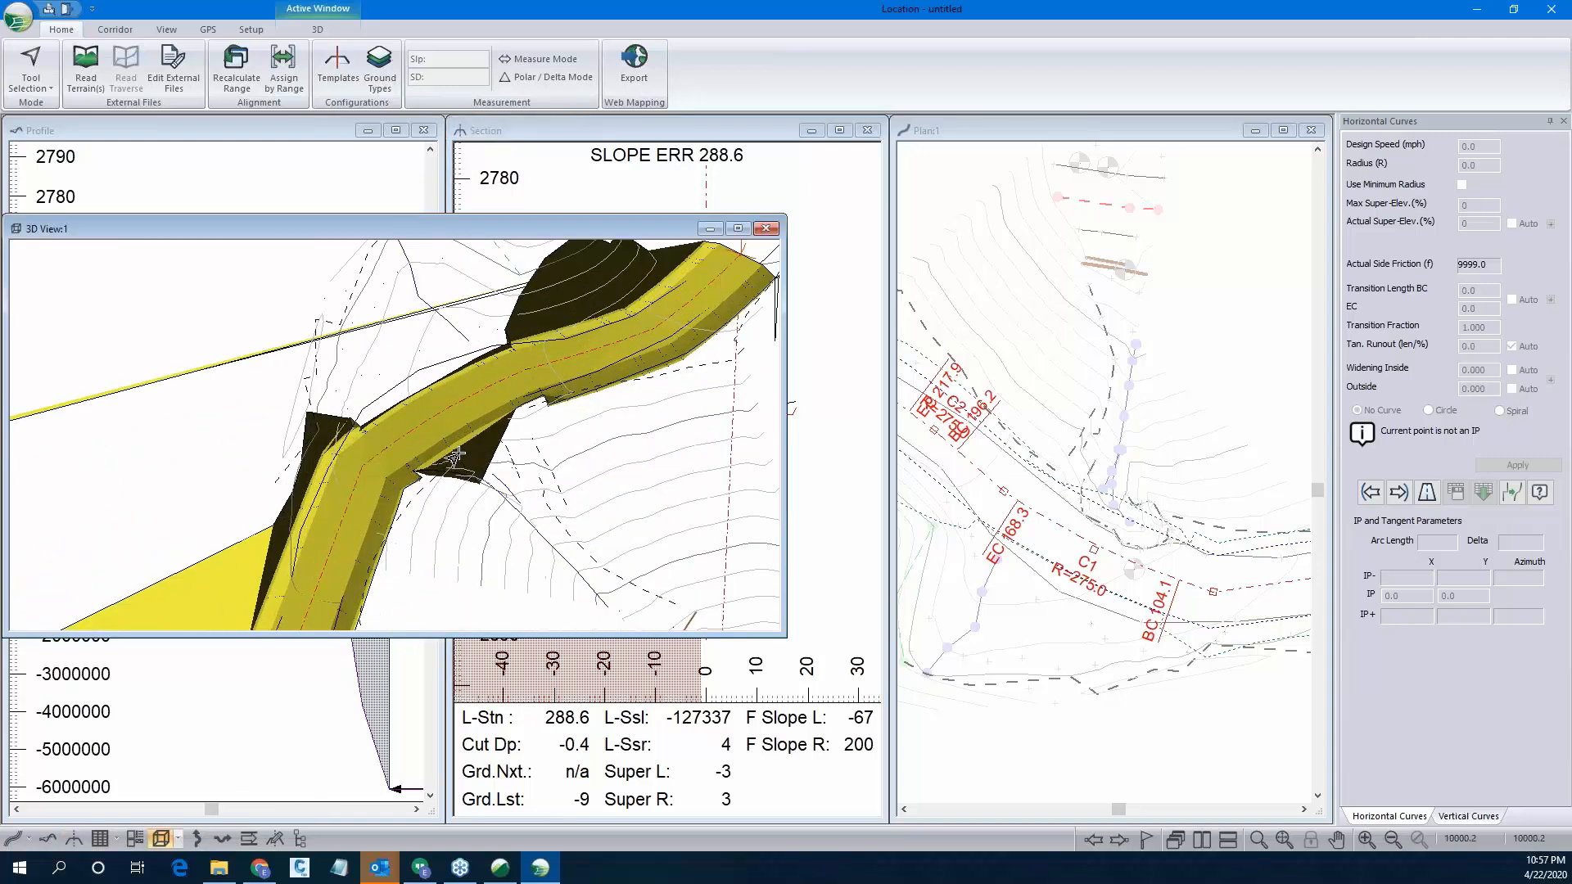
drag(454, 441, 673, 511)
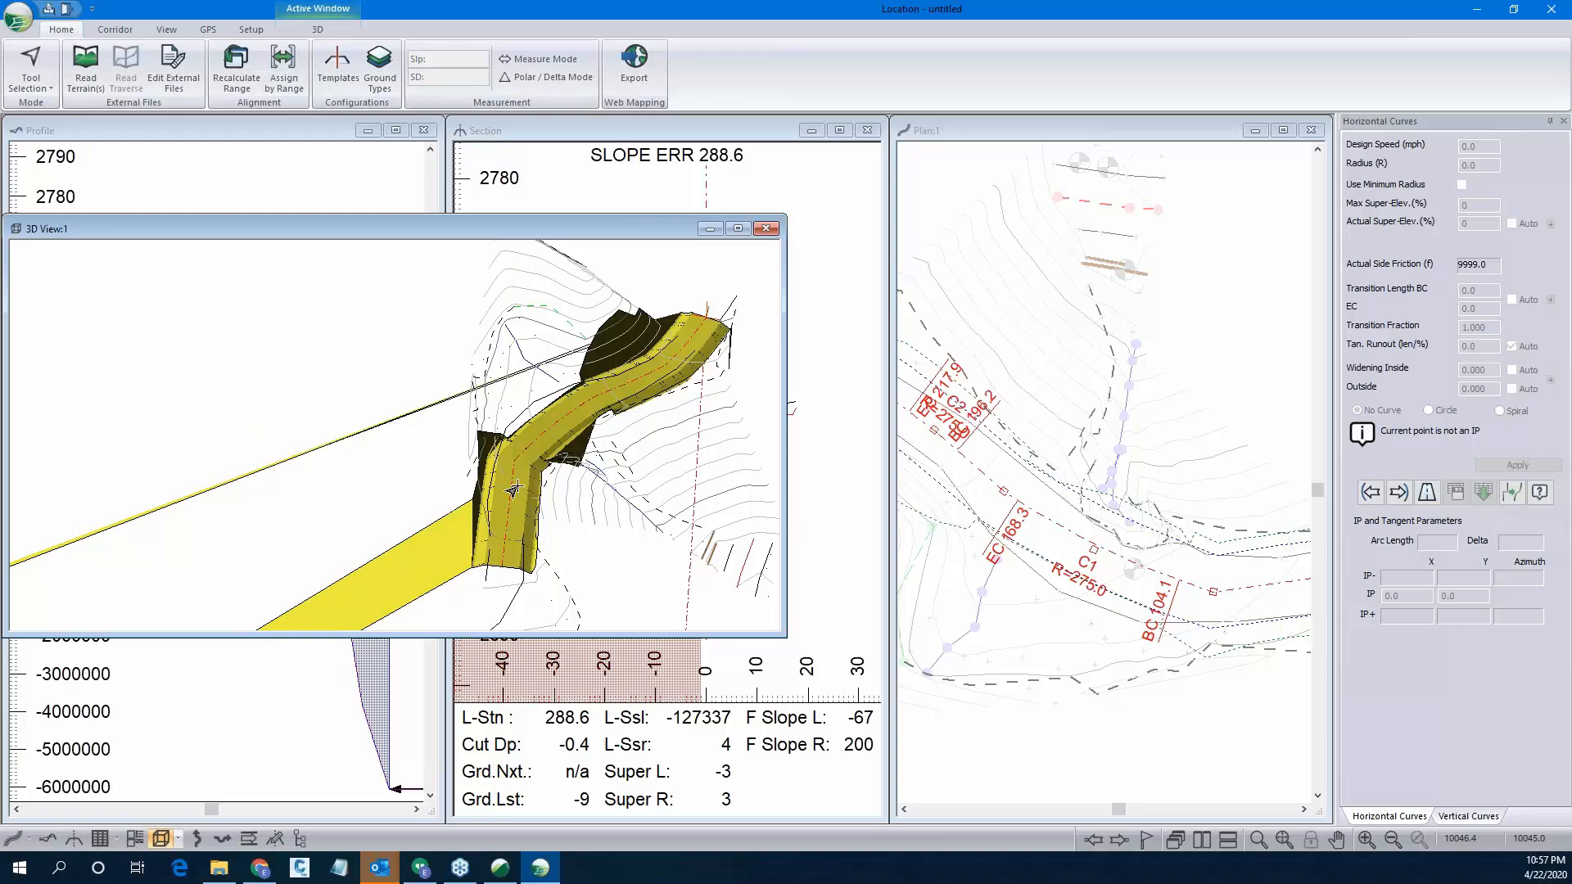
drag(483, 513, 563, 532)
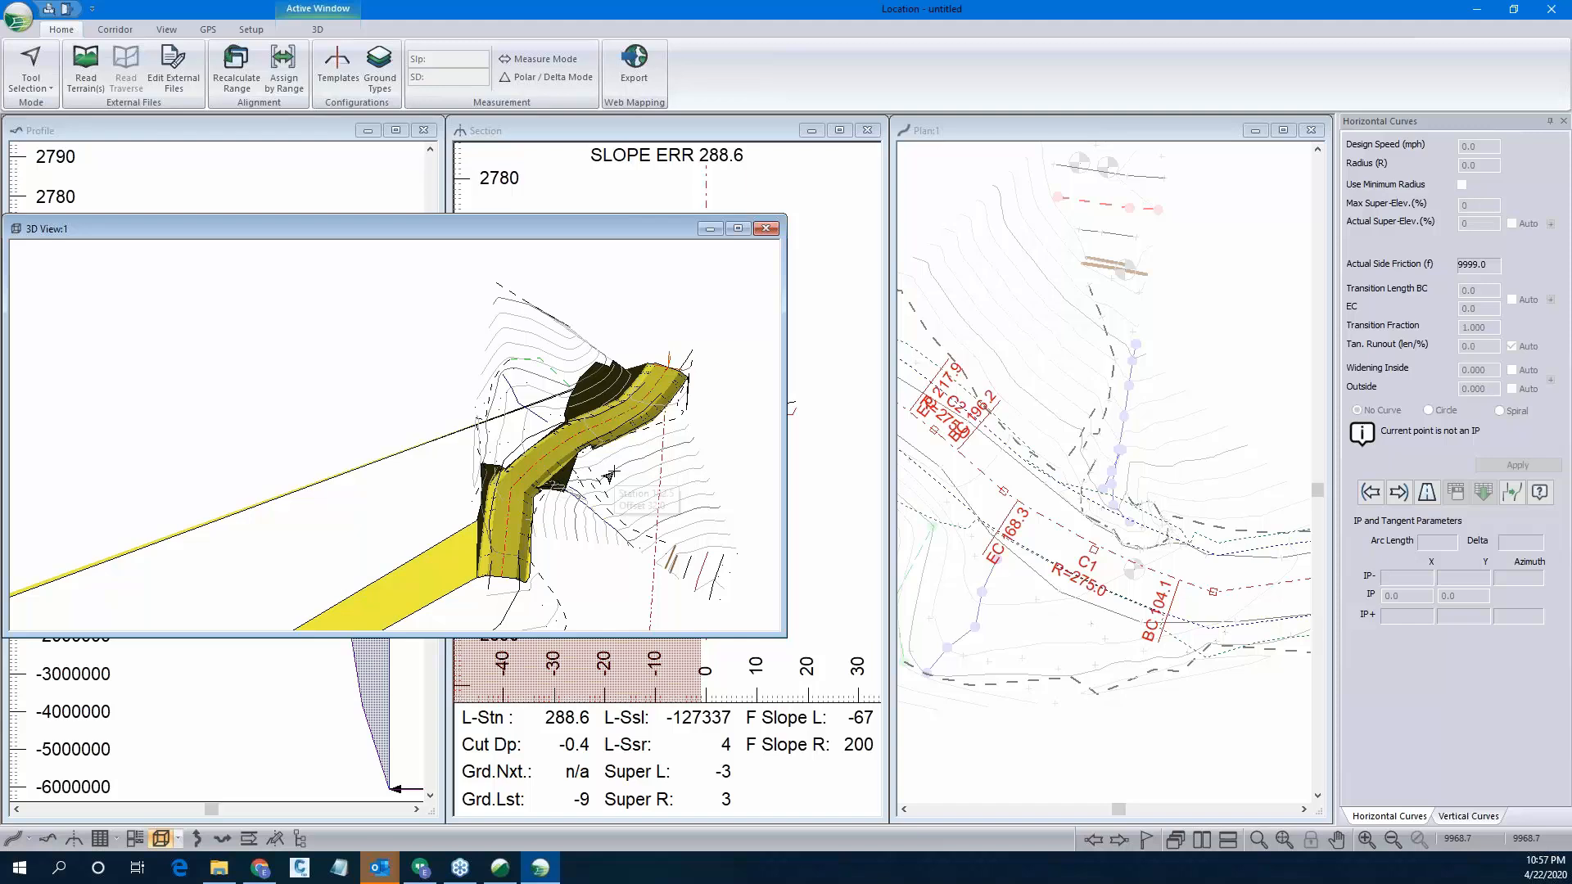
scroll(618, 465, down, 1)
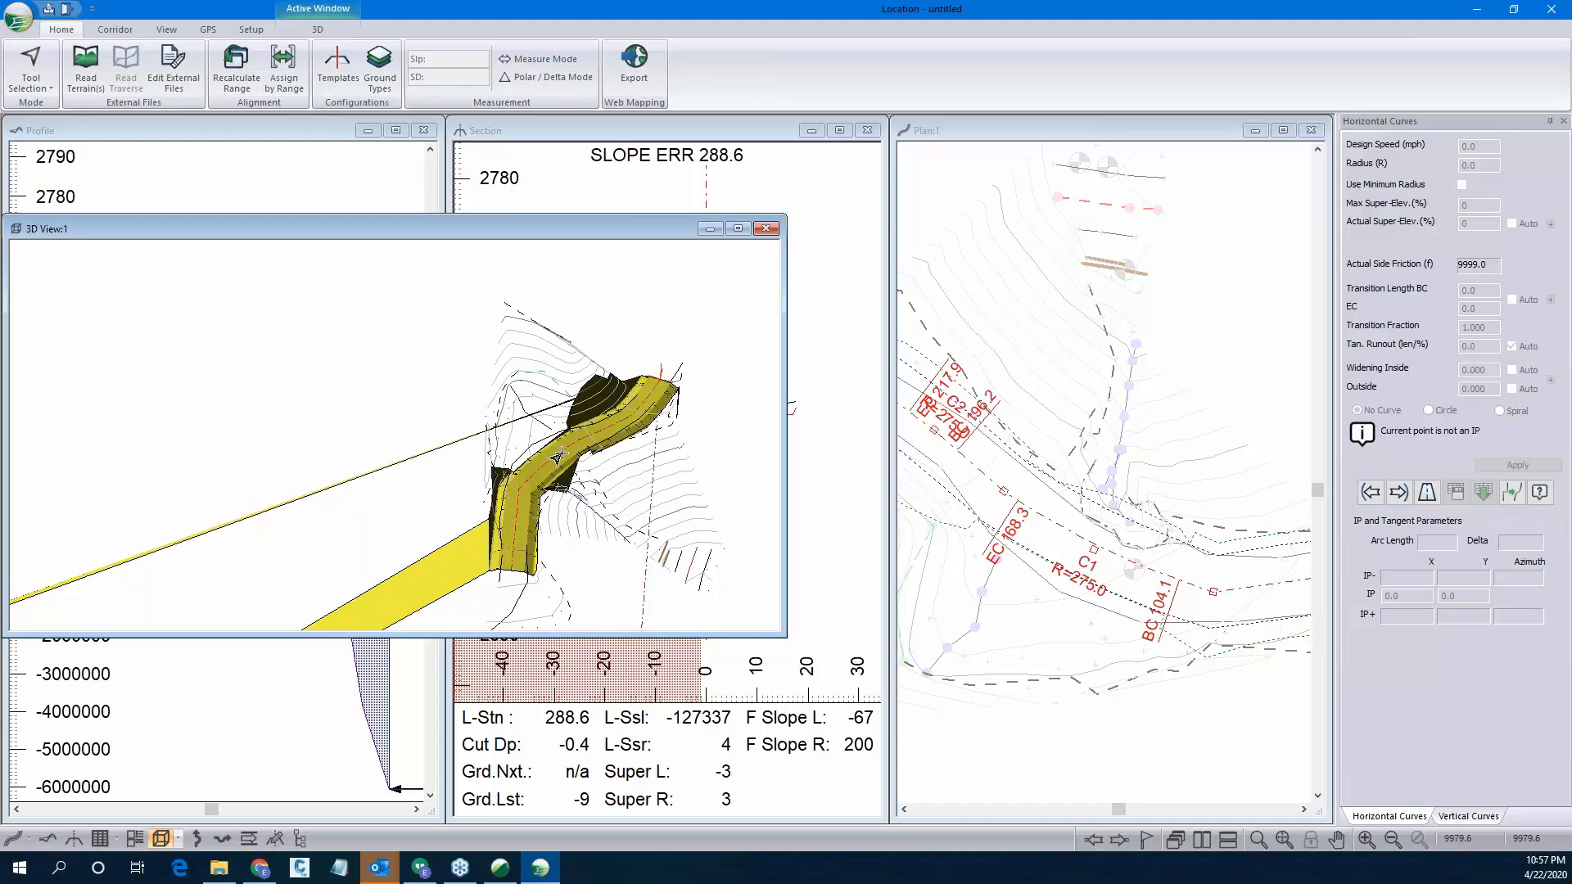
scroll(542, 437, down, 1)
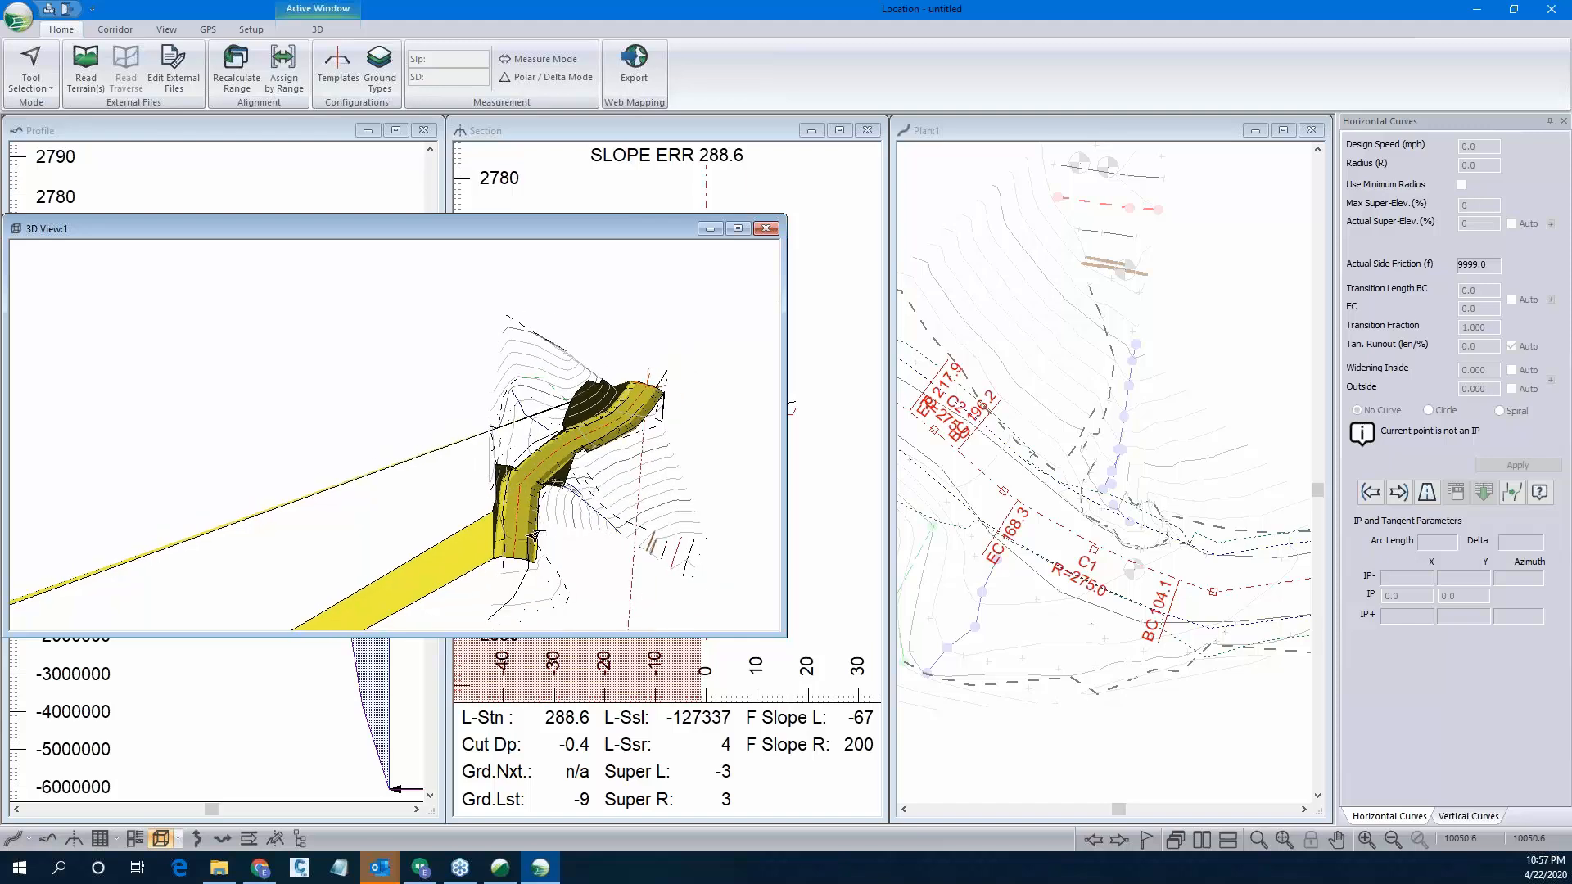
Examine the road corridor and its side slopes around the wall section in 3D, and close the 3D view.
middle_drag(586, 498, 528, 487)
scroll(521, 490, up, 1)
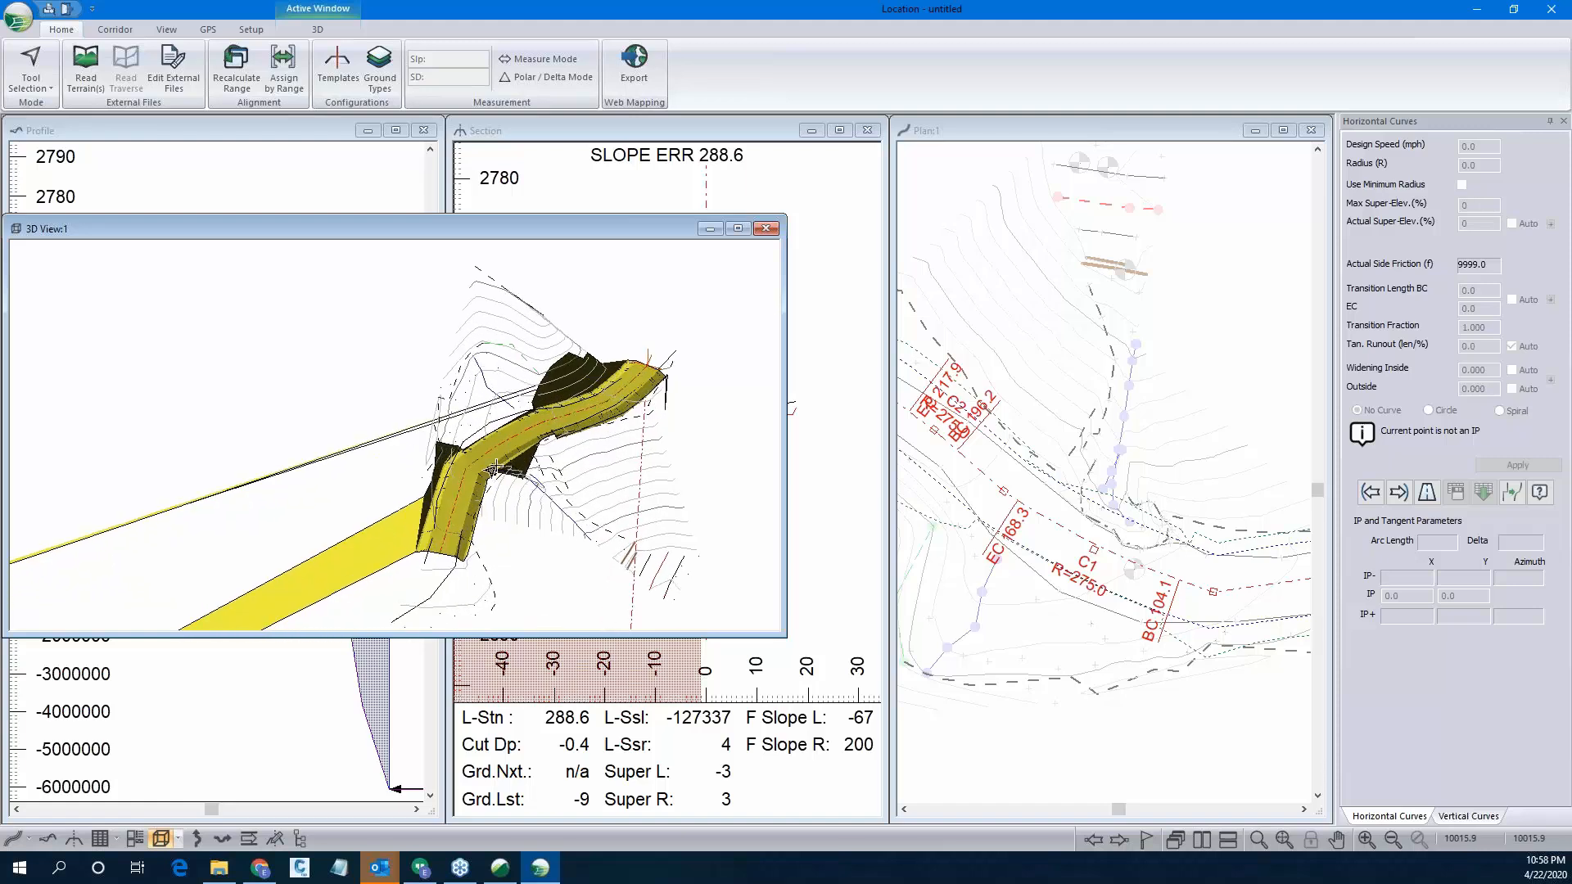
scroll(524, 443, up, 2)
scroll(516, 440, up, 3)
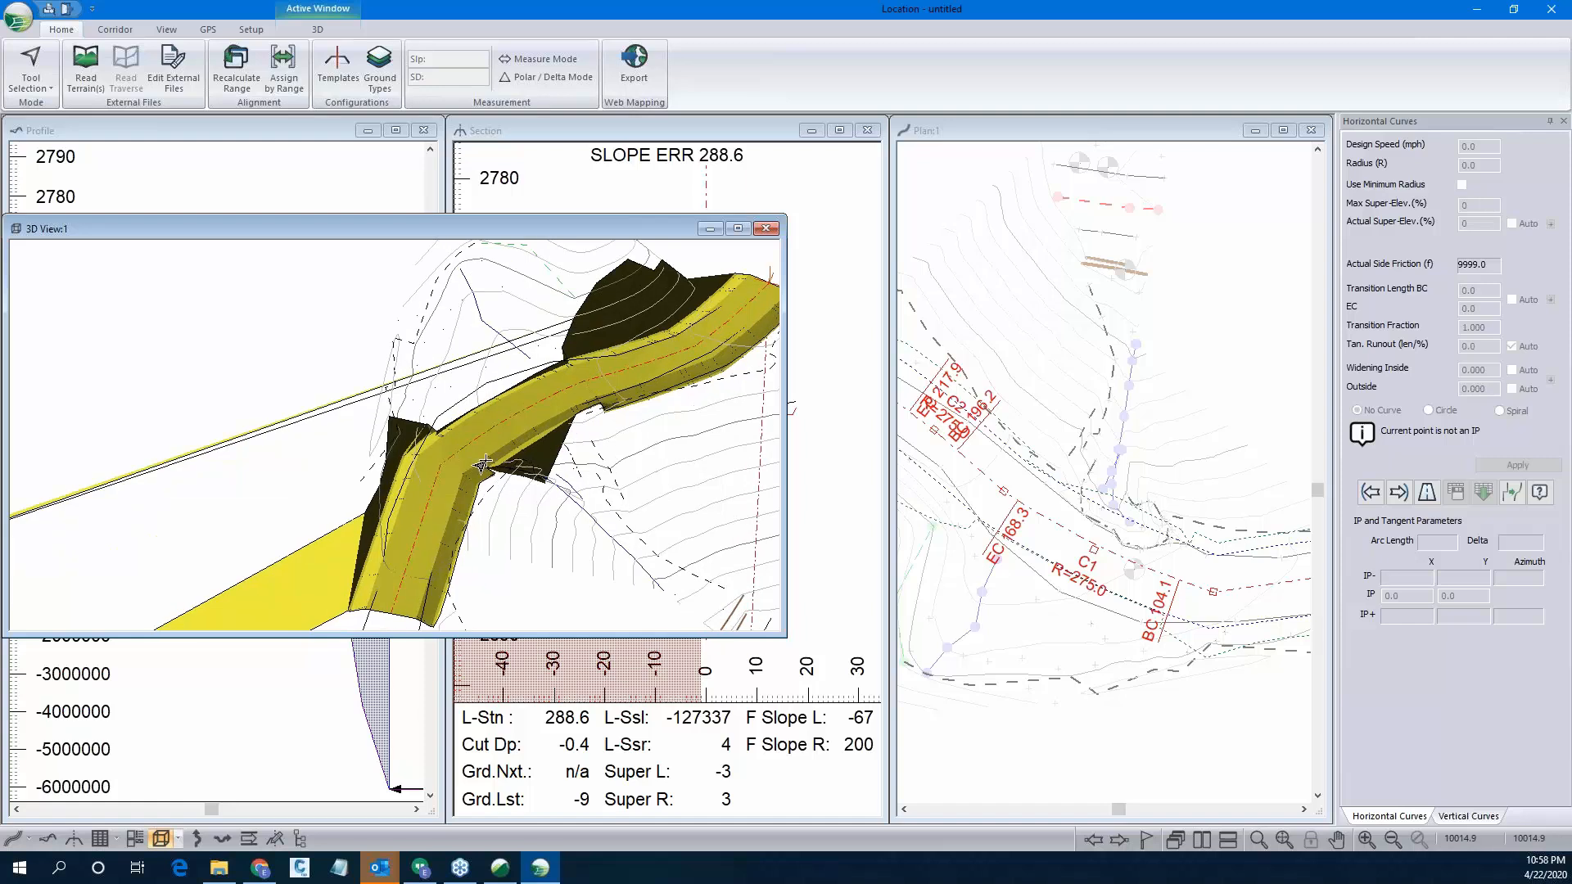
scroll(502, 438, up, 2)
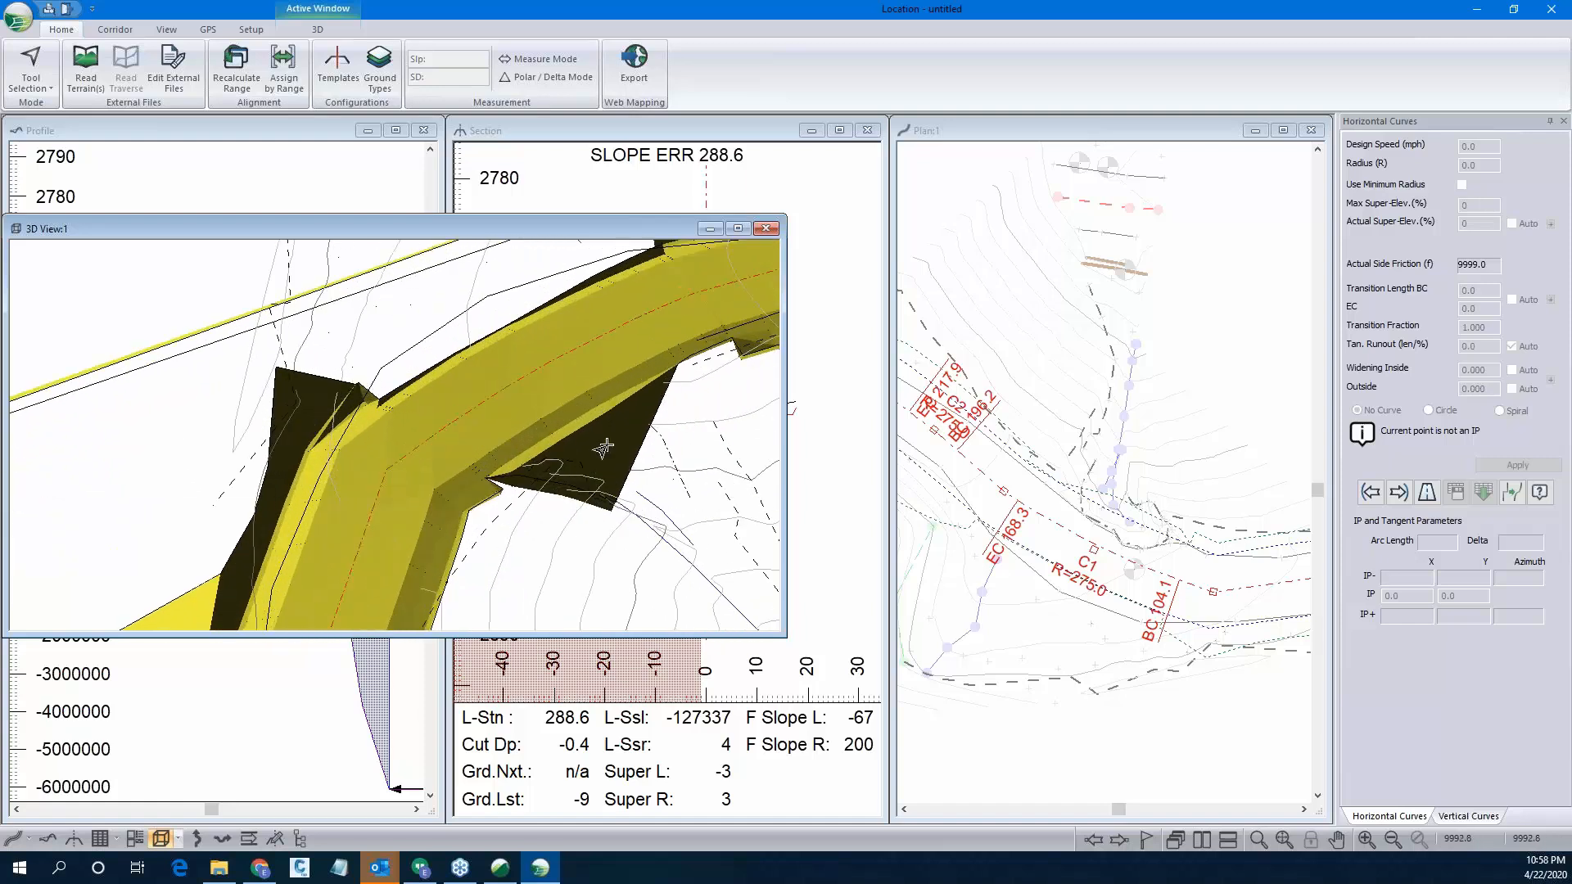
mouse_move(662, 479)
scroll(599, 524, down, 3)
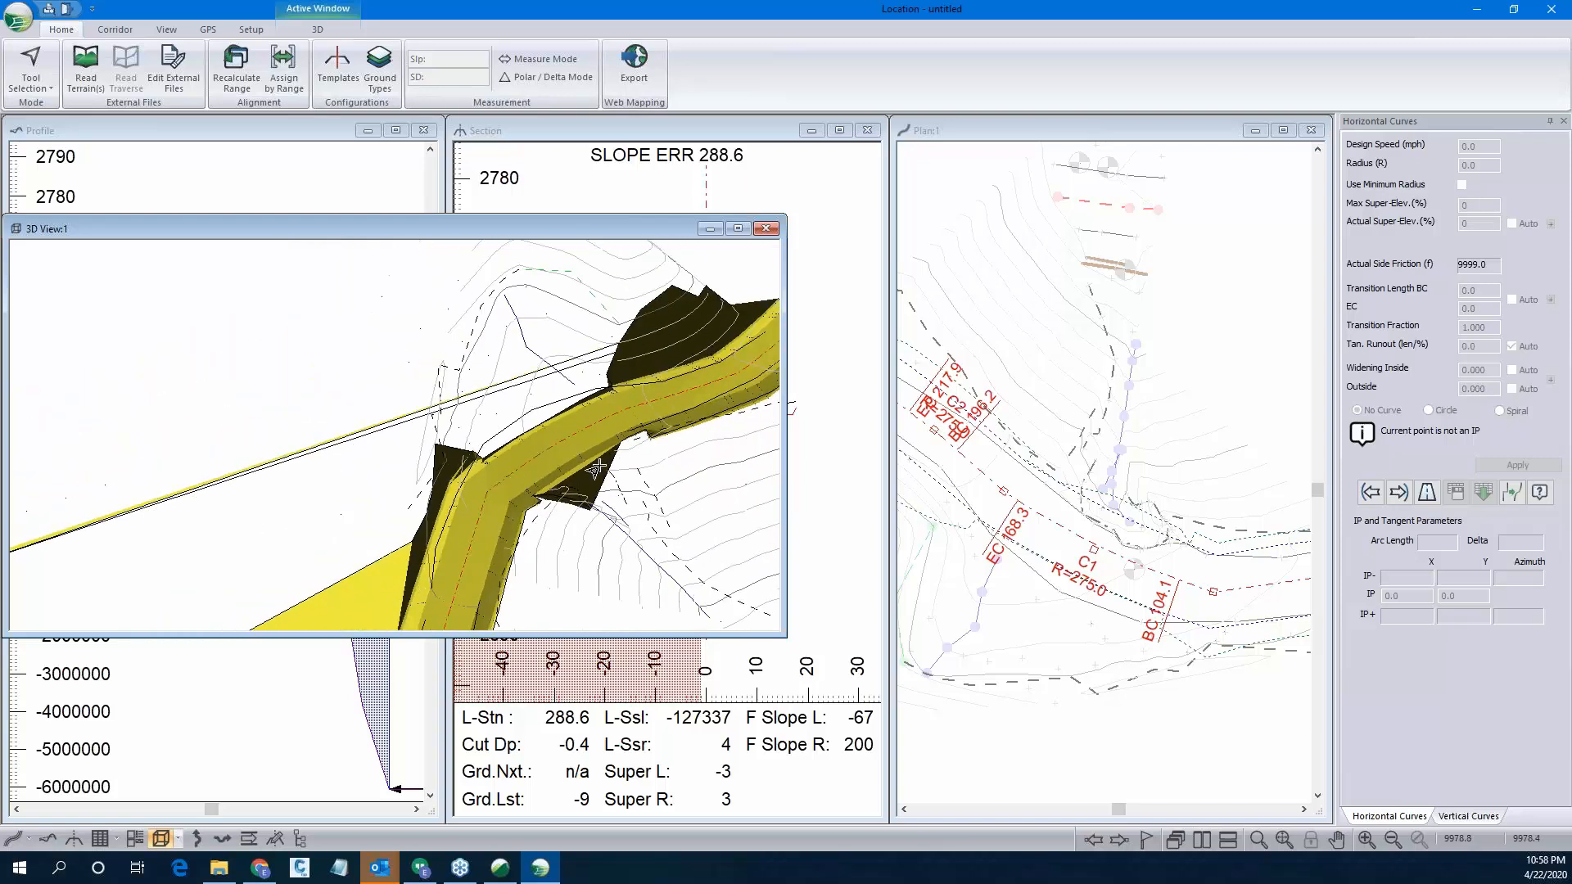
scroll(598, 467, down, 2)
click(767, 231)
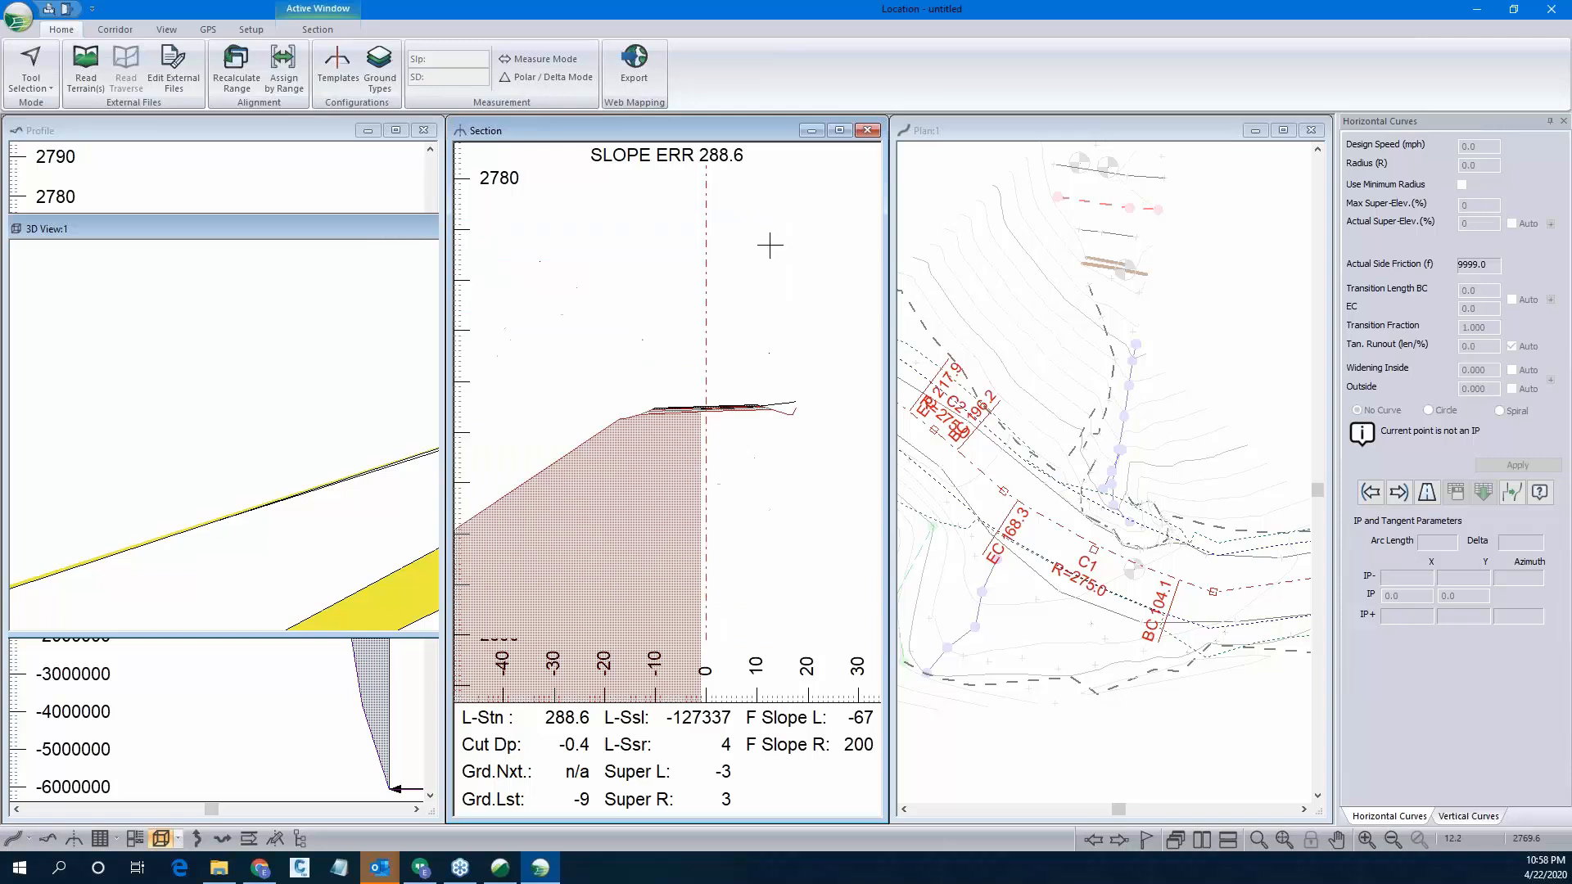
Inspect the slope lines at both ends of the alignment in plan and check the template list without changing it.
scroll(1164, 560, down, 4)
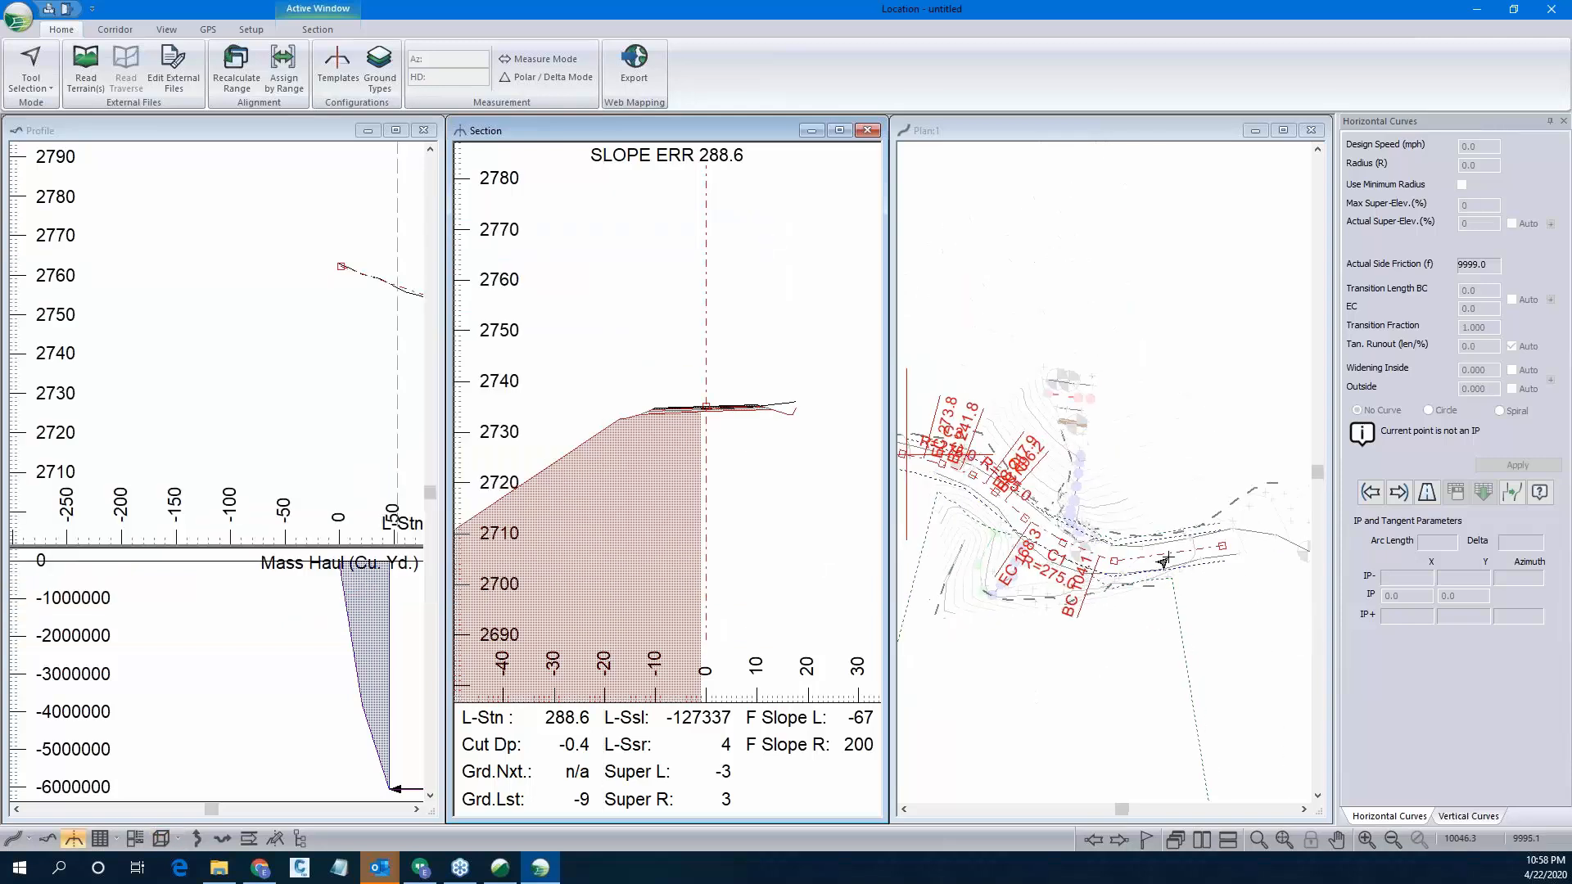
scroll(1212, 548, up, 1)
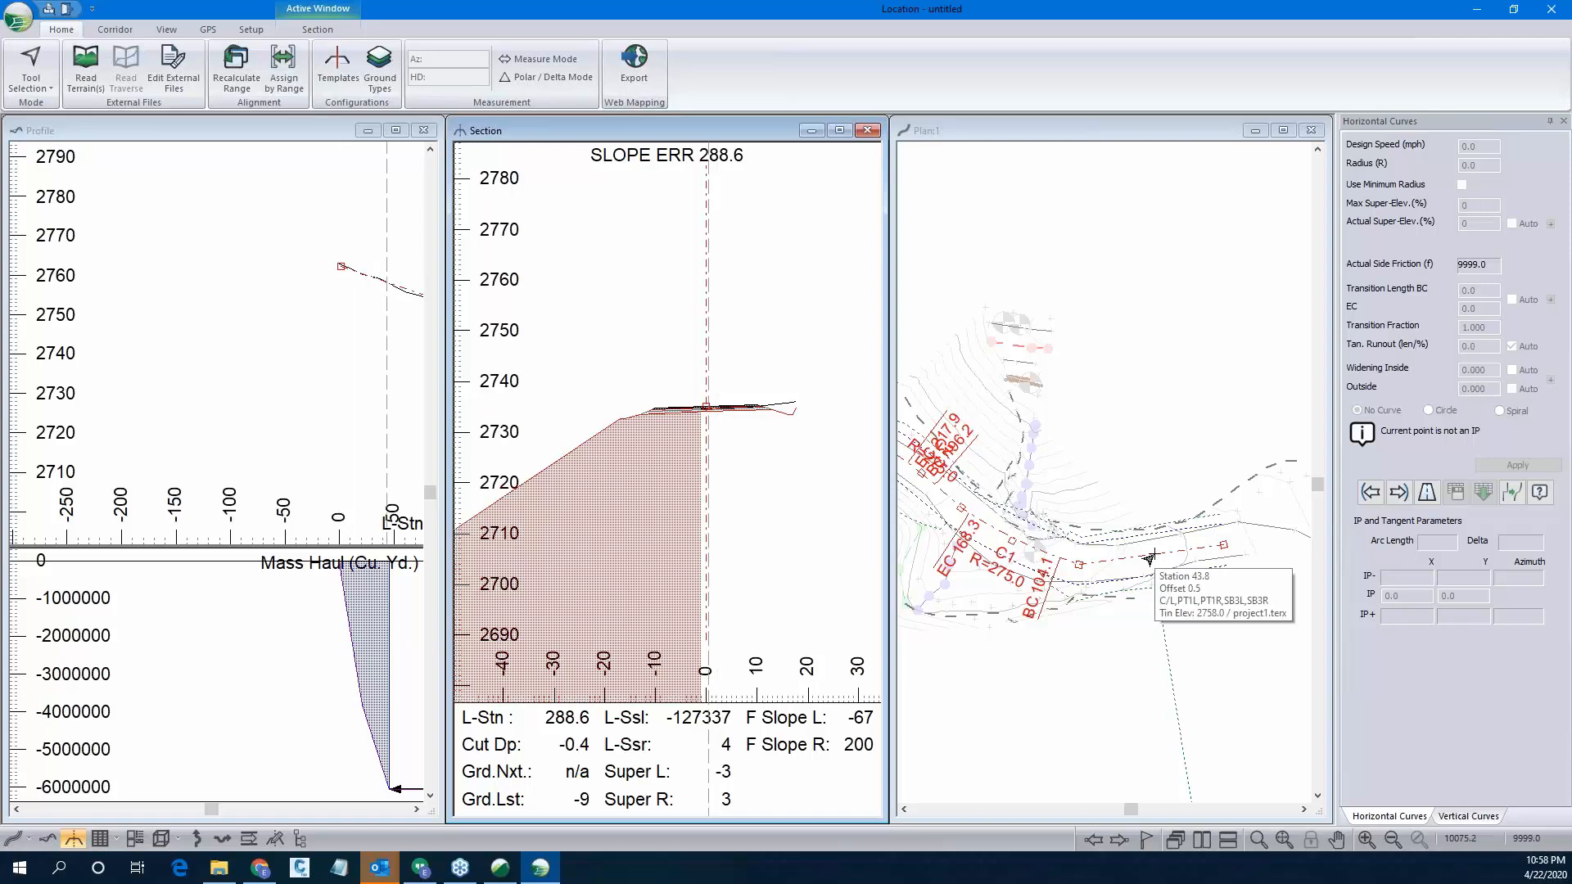
scroll(1180, 593, down, 3)
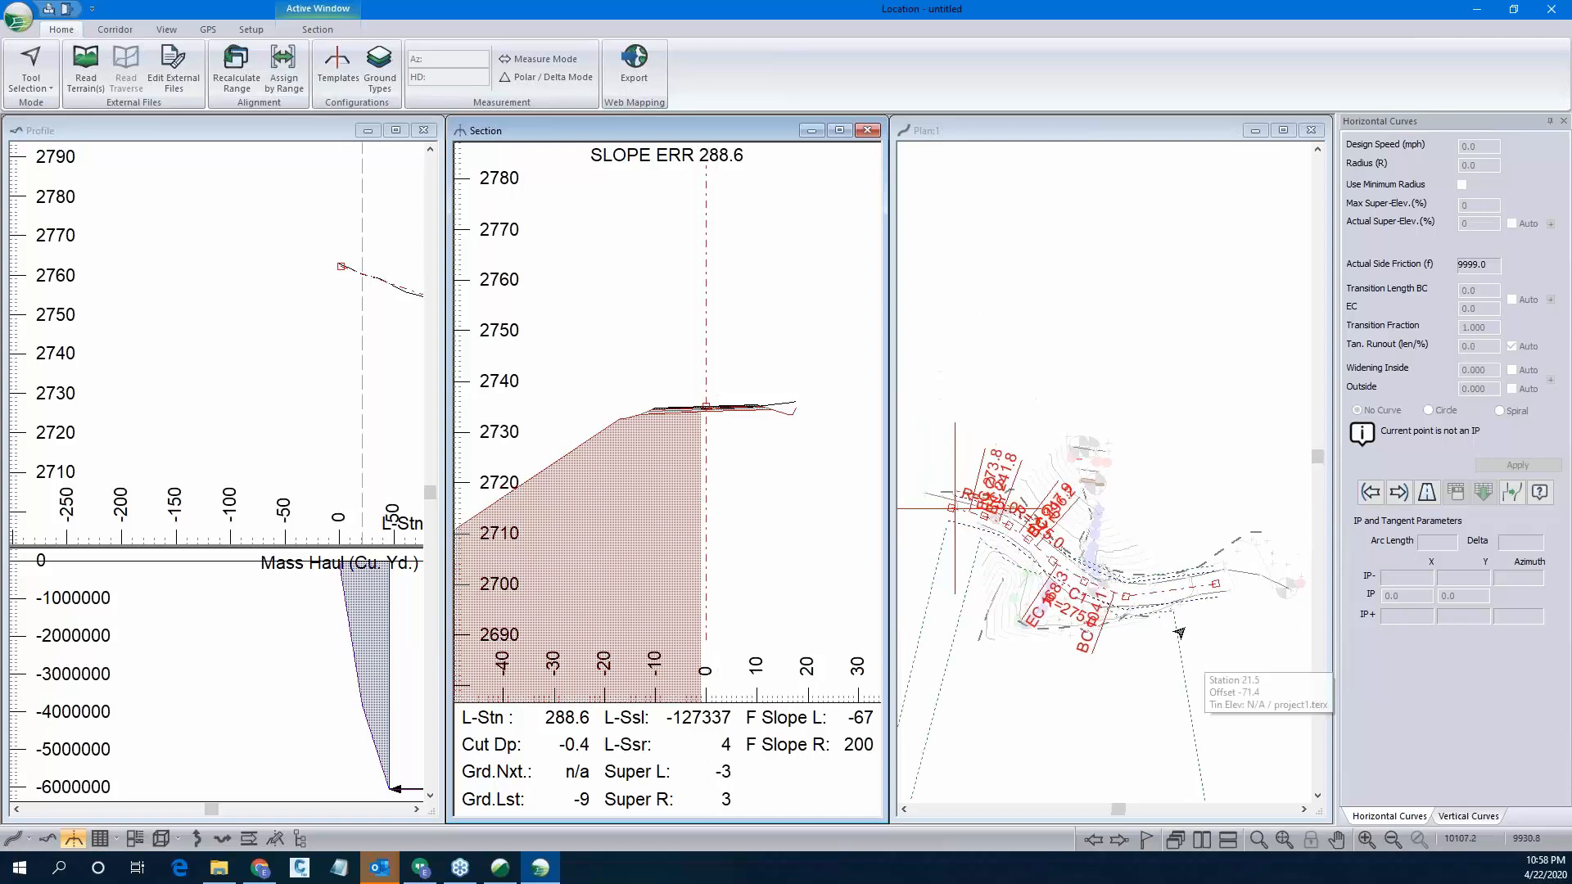
scroll(952, 510, up, 2)
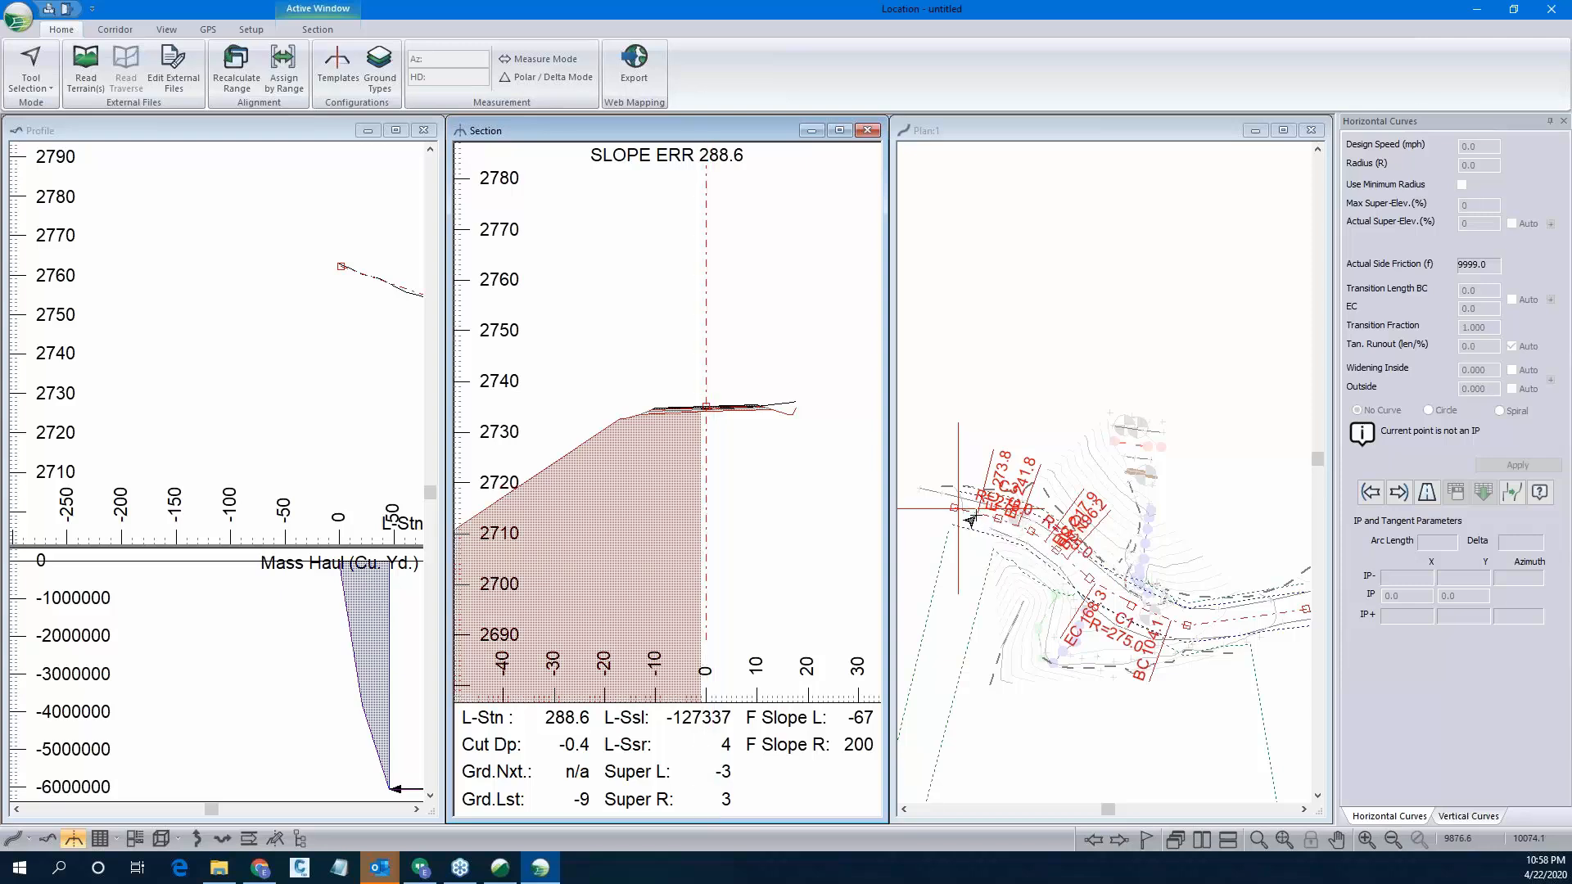
click(339, 82)
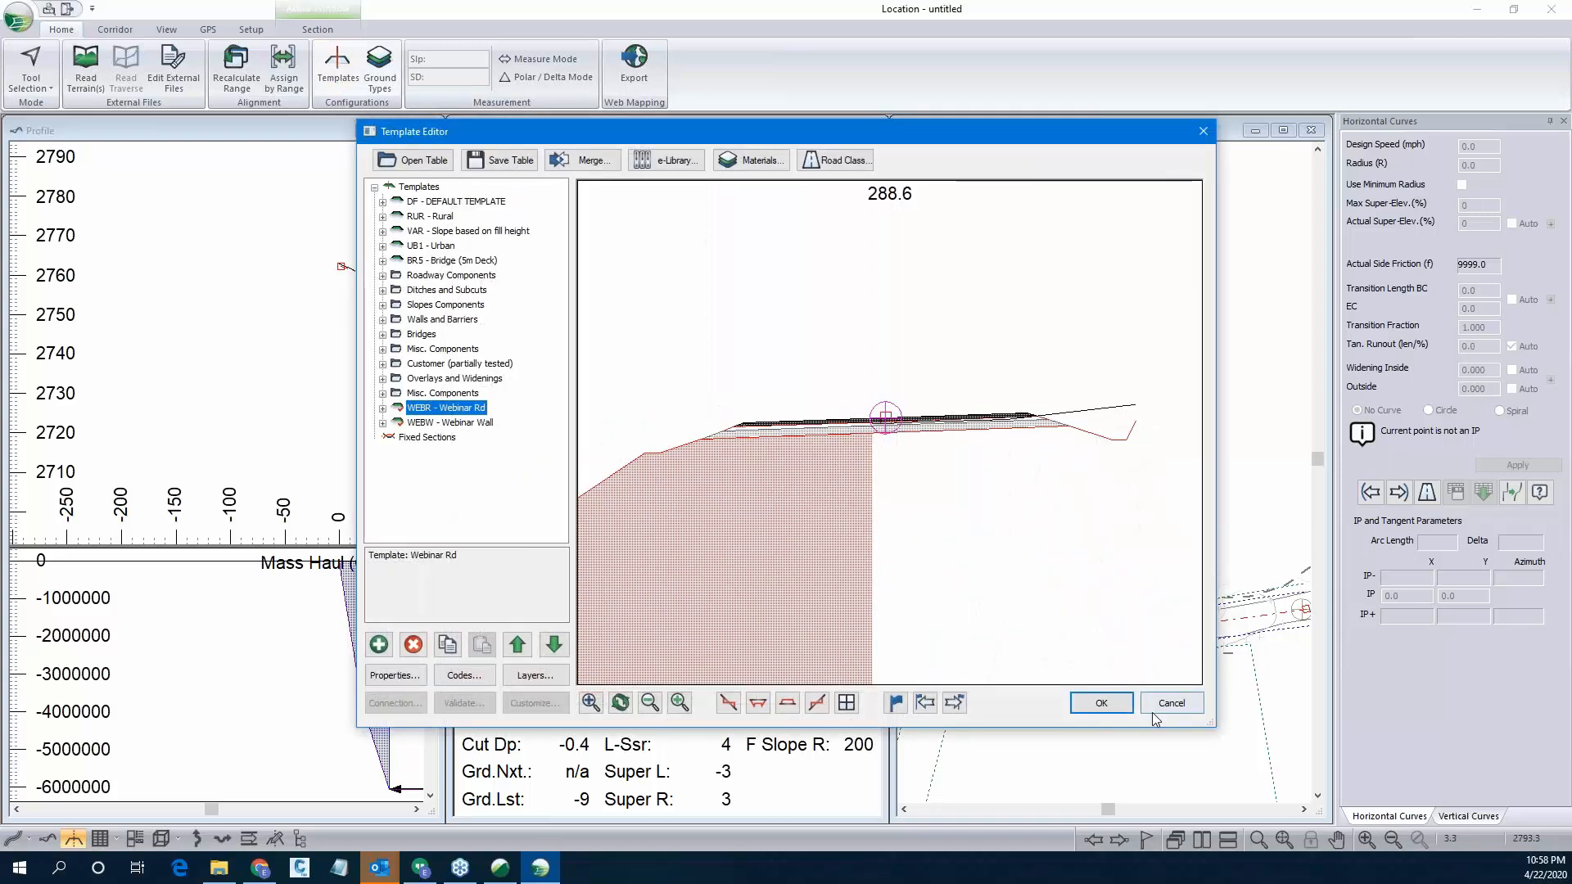
click(1154, 708)
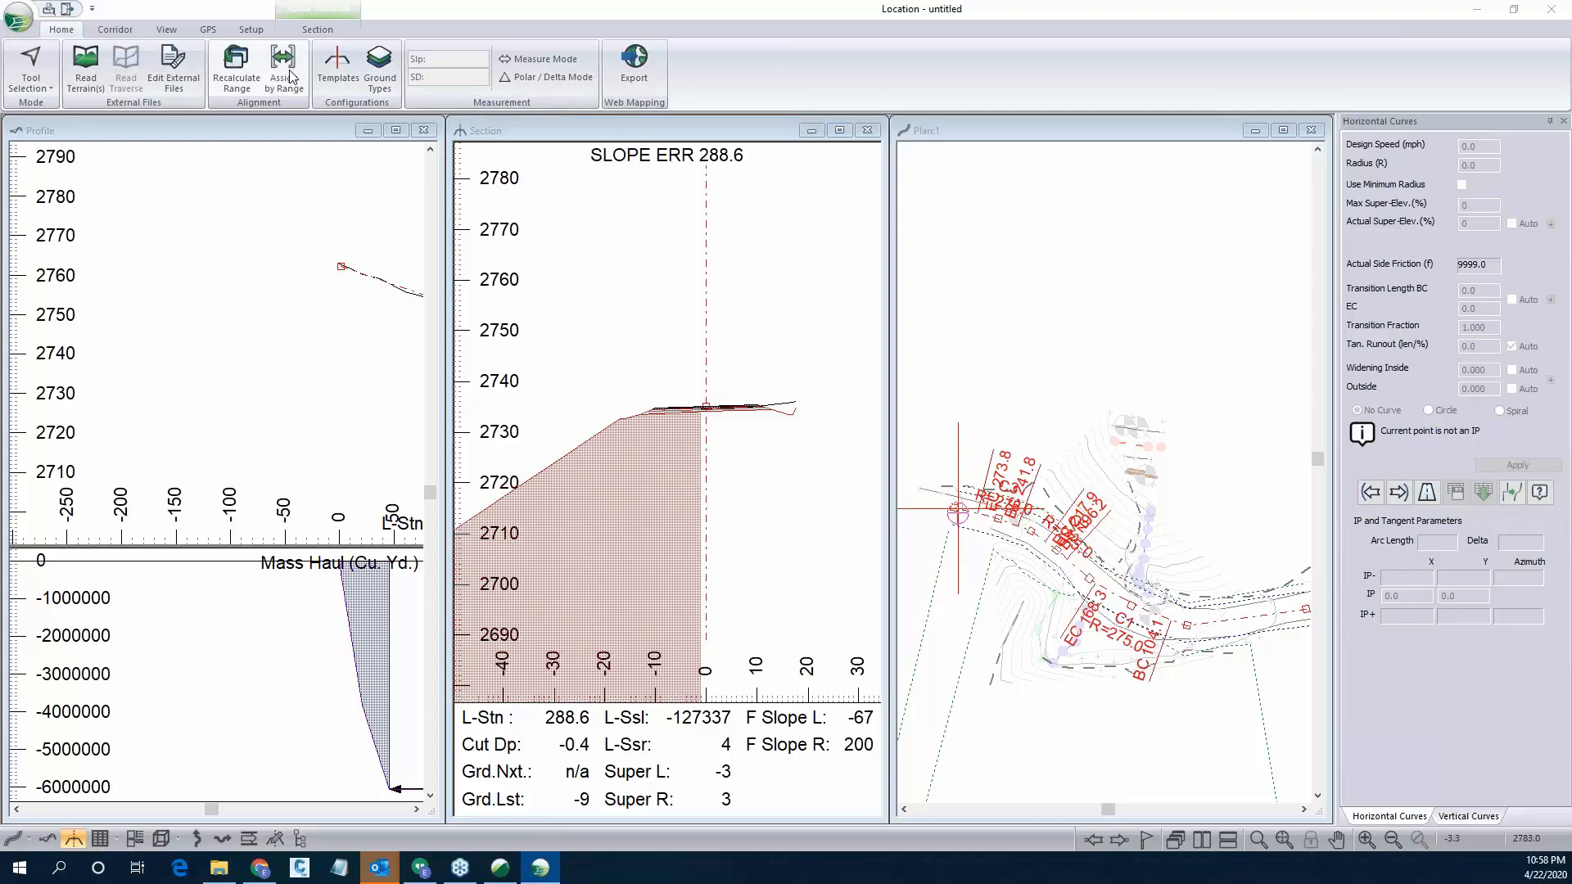
Assign the BR Bridge (no cut/fill) template from the alignment start to station 50 on both sides and recalculate the range.
click(288, 78)
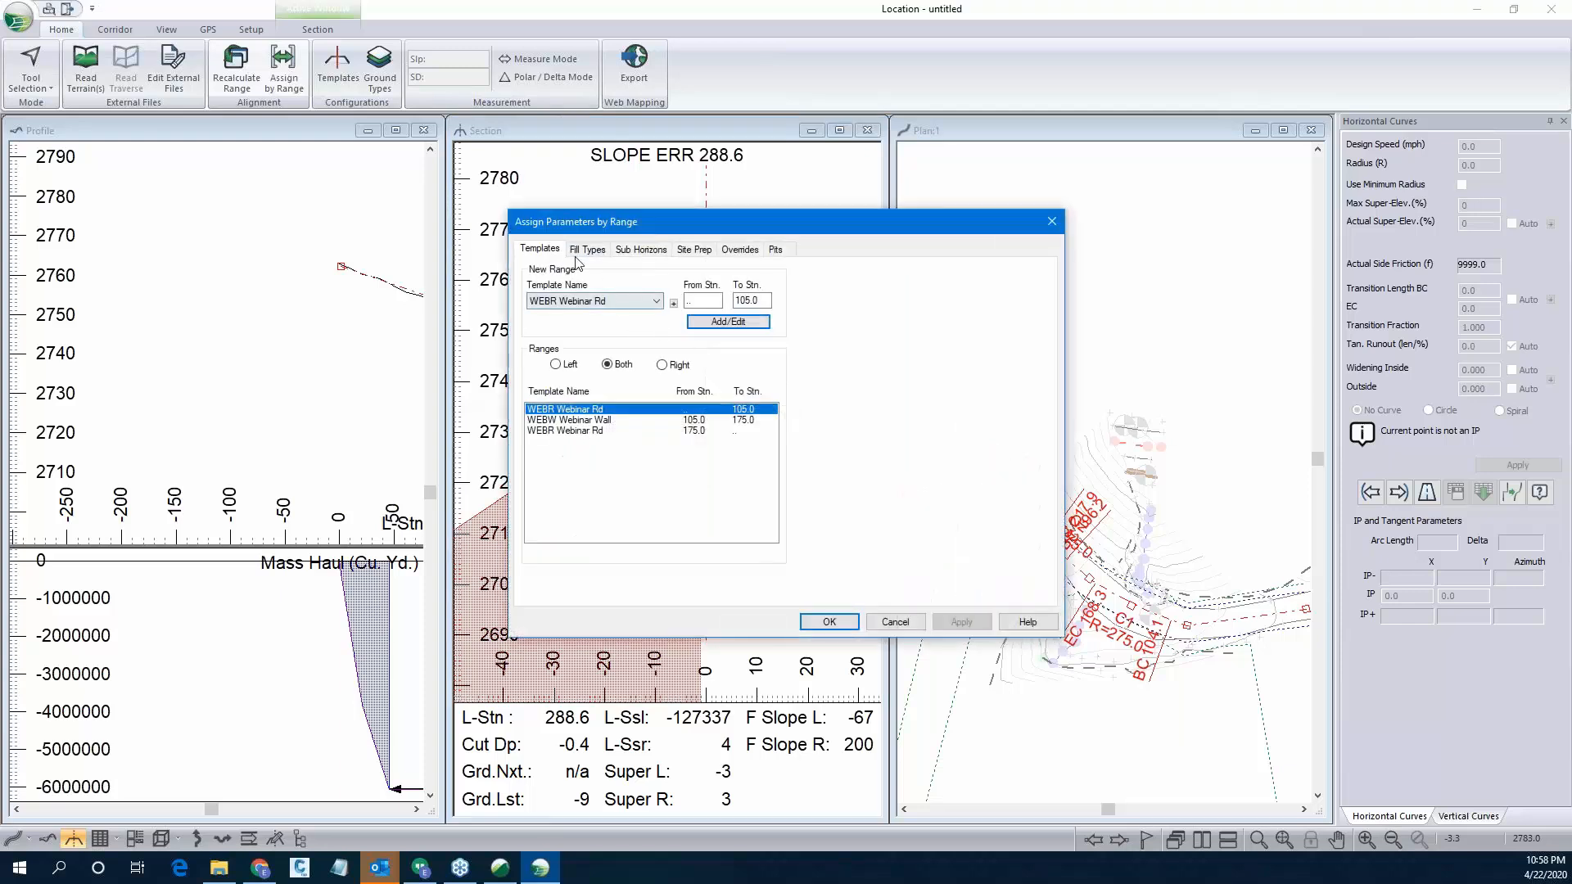
click(648, 303)
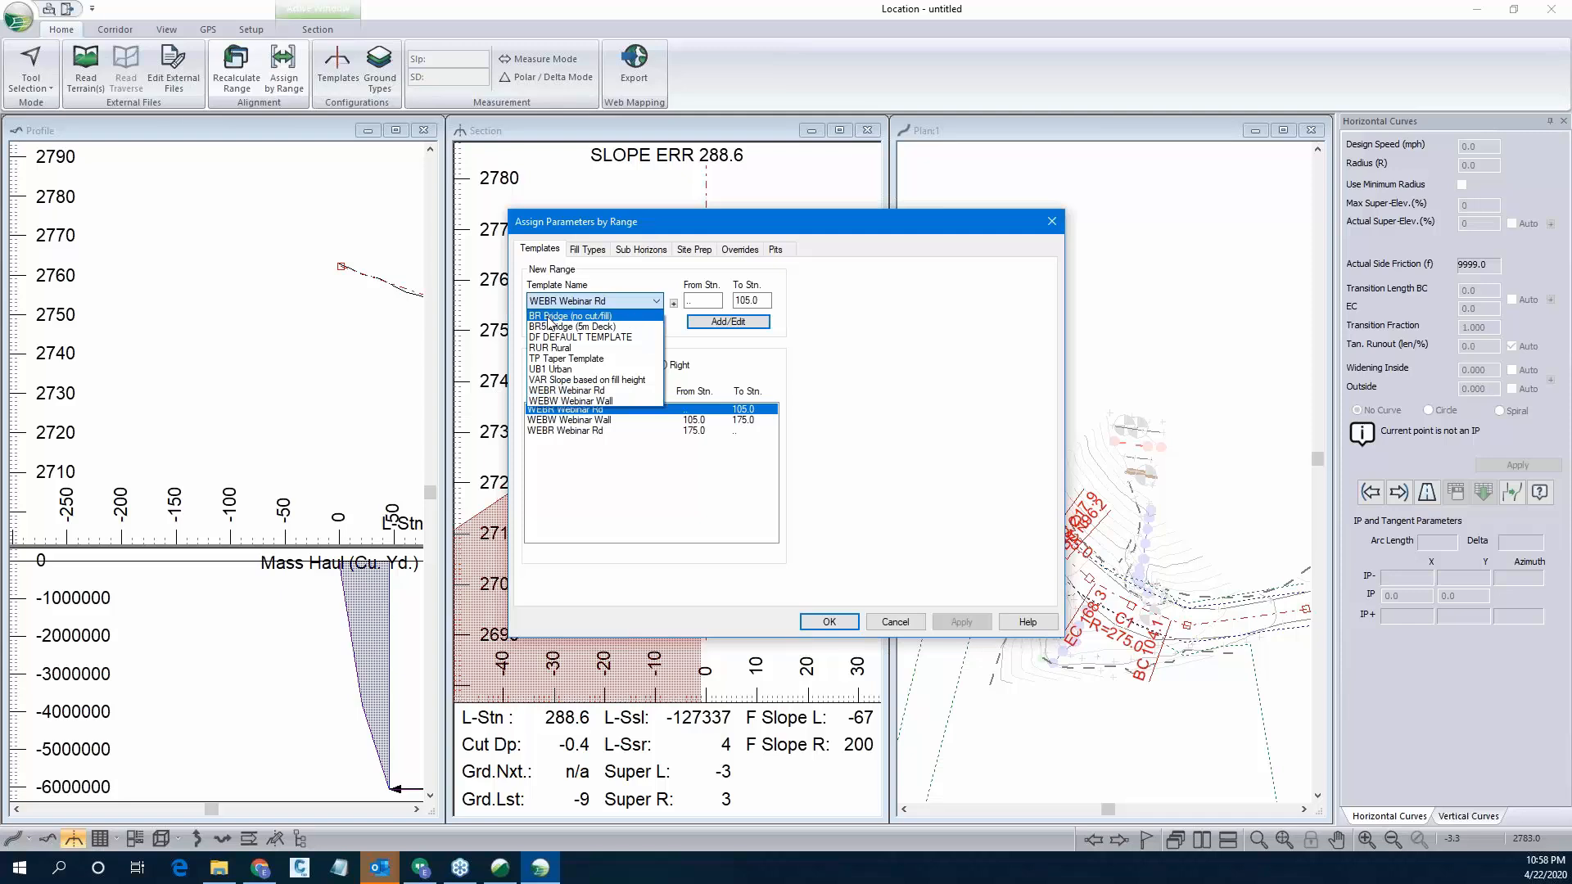
click(559, 316)
click(705, 302)
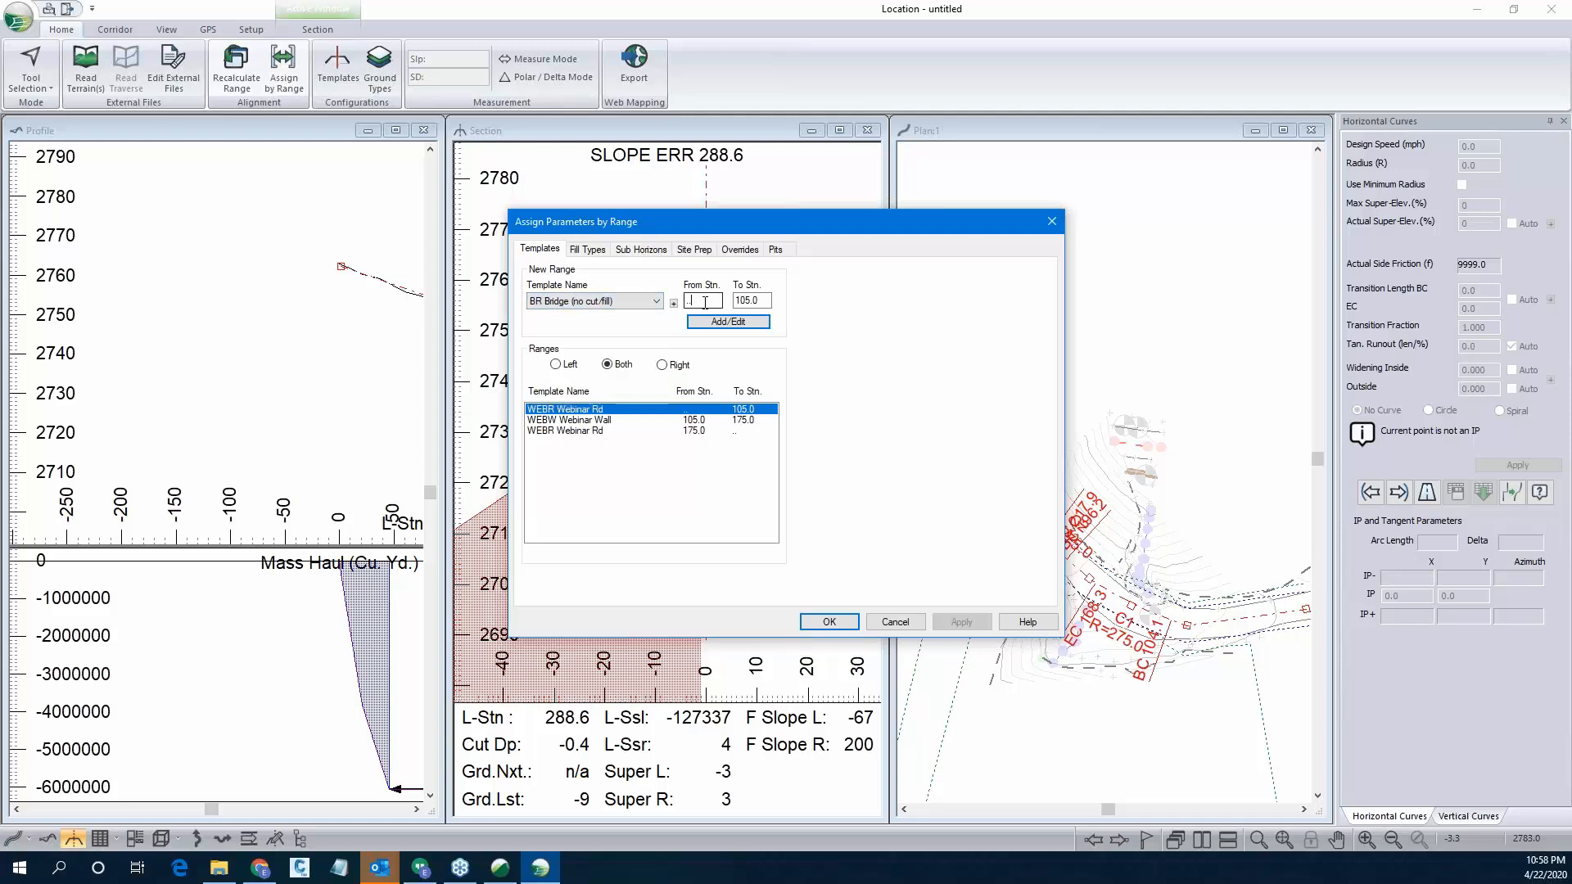
double_click(751, 300)
text(50)
click(722, 324)
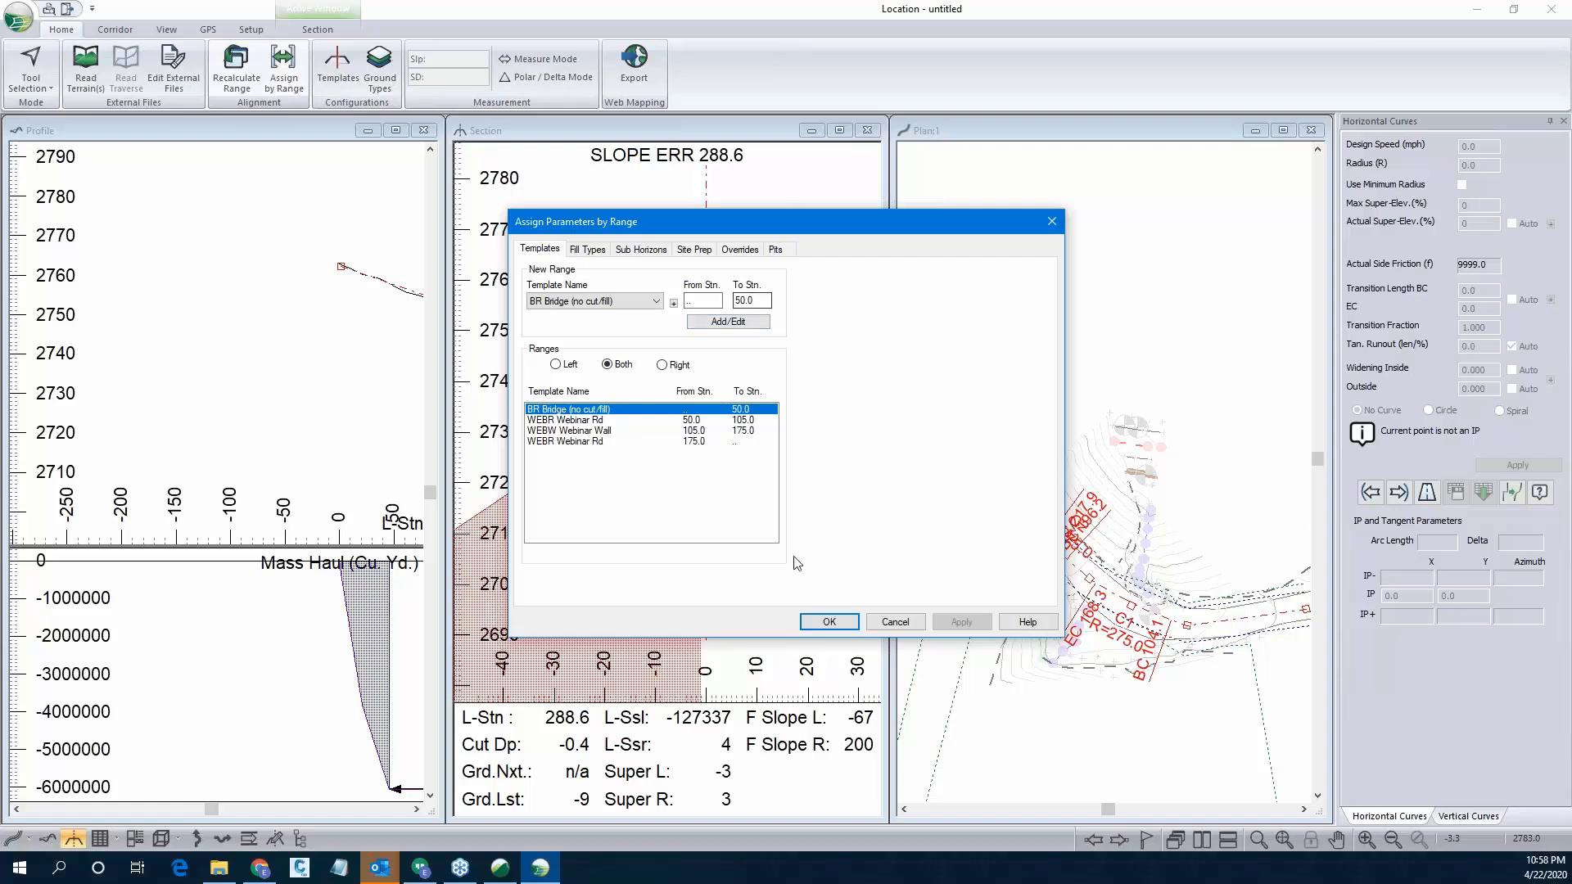
click(829, 622)
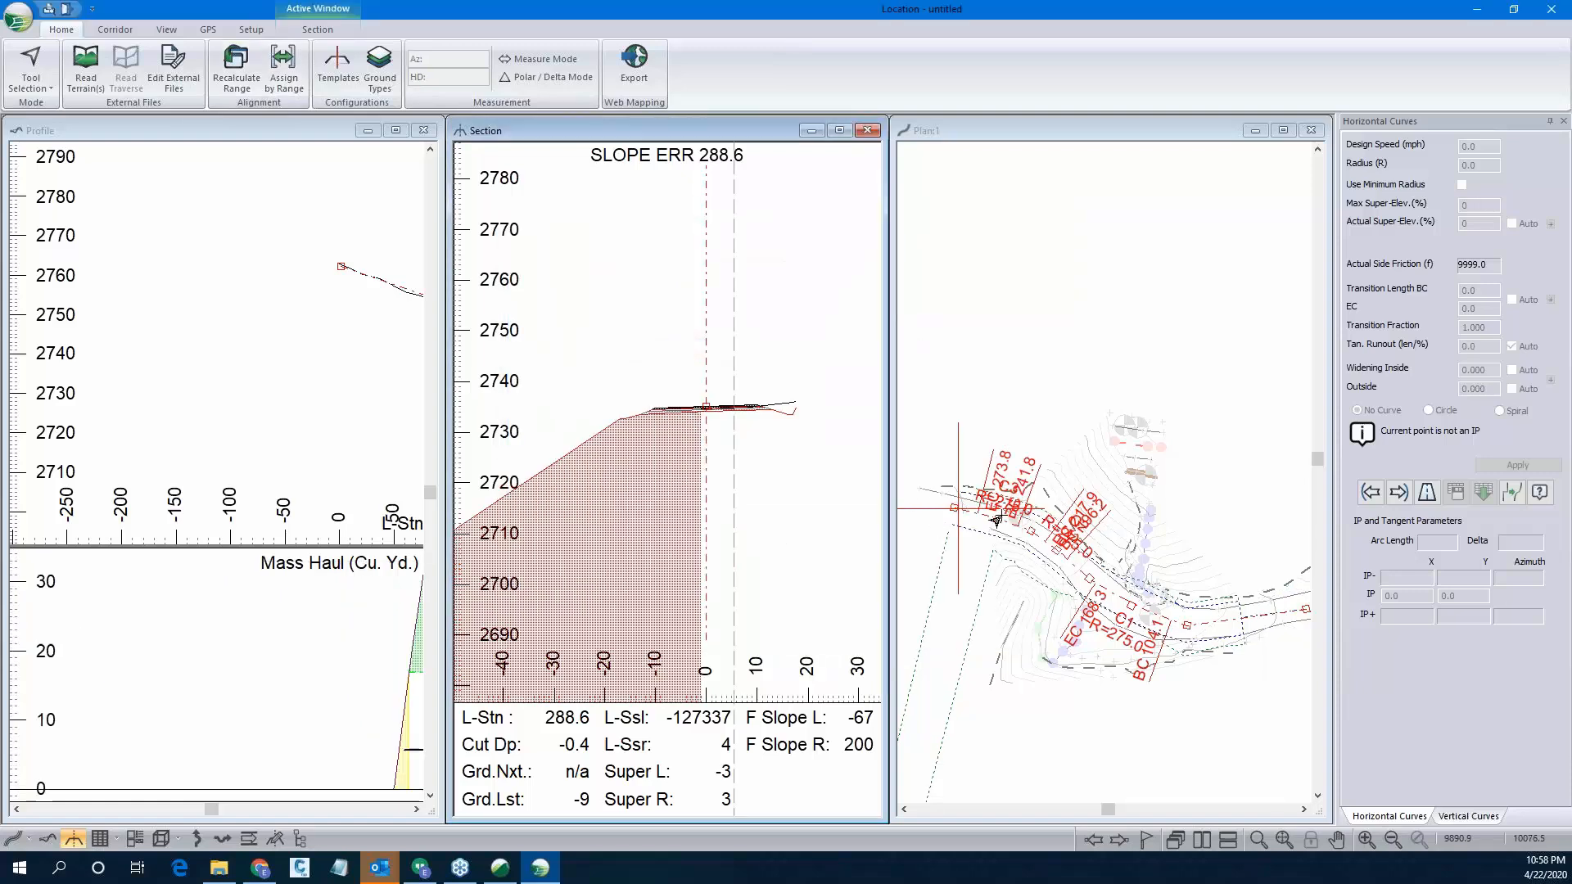
Assign the BR Bridge (no cut/fill) template from station 250 to the alignment end on both sides and recalculate all stations.
mouse_move(993, 522)
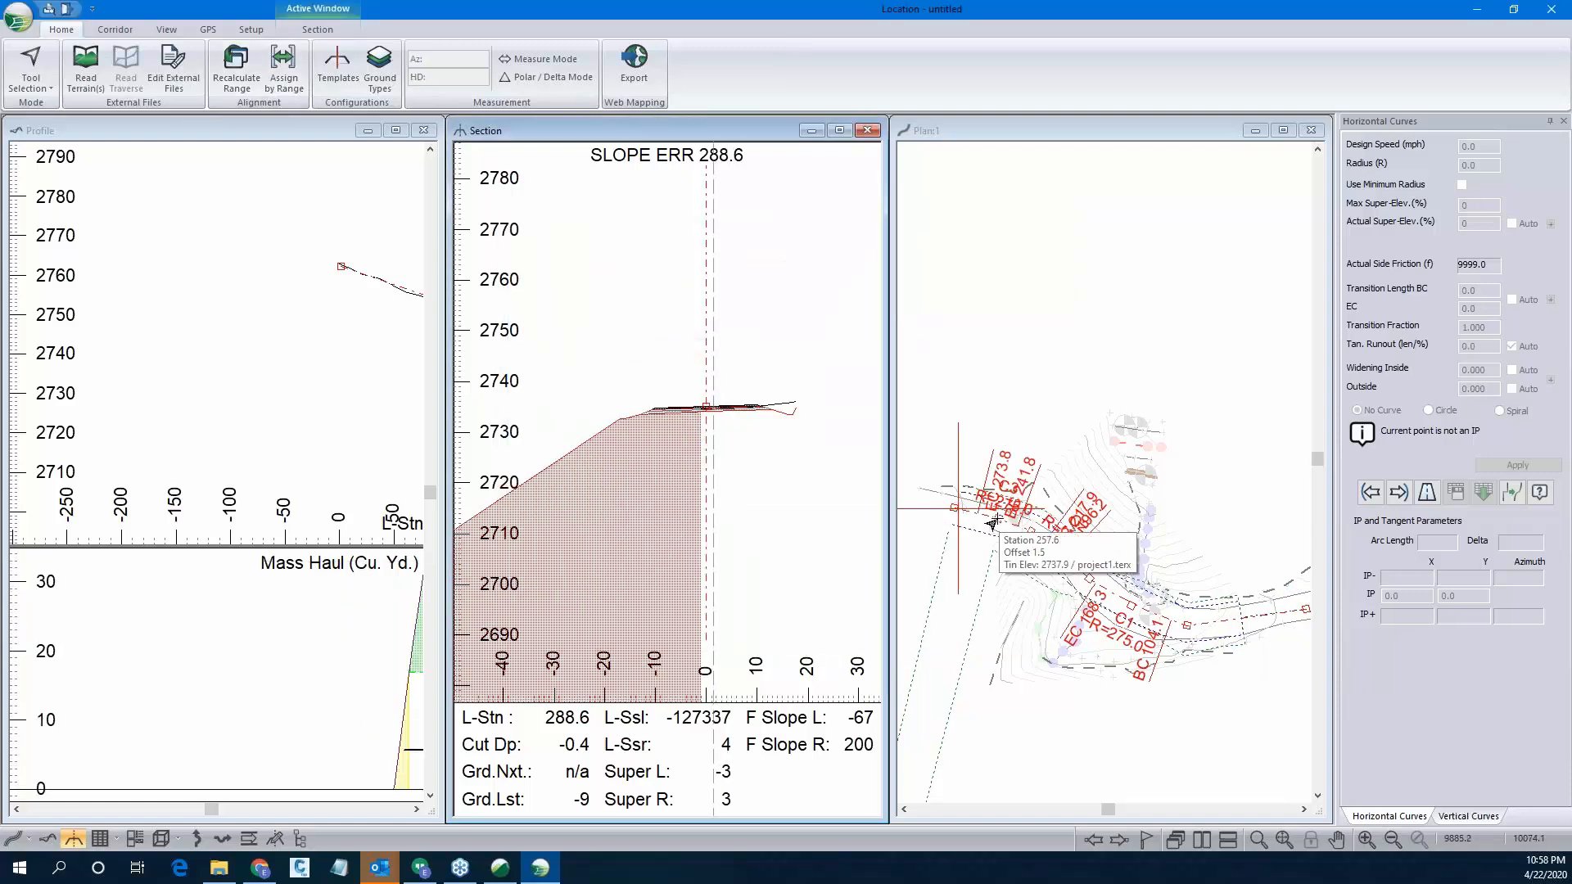
mouse_move(945, 510)
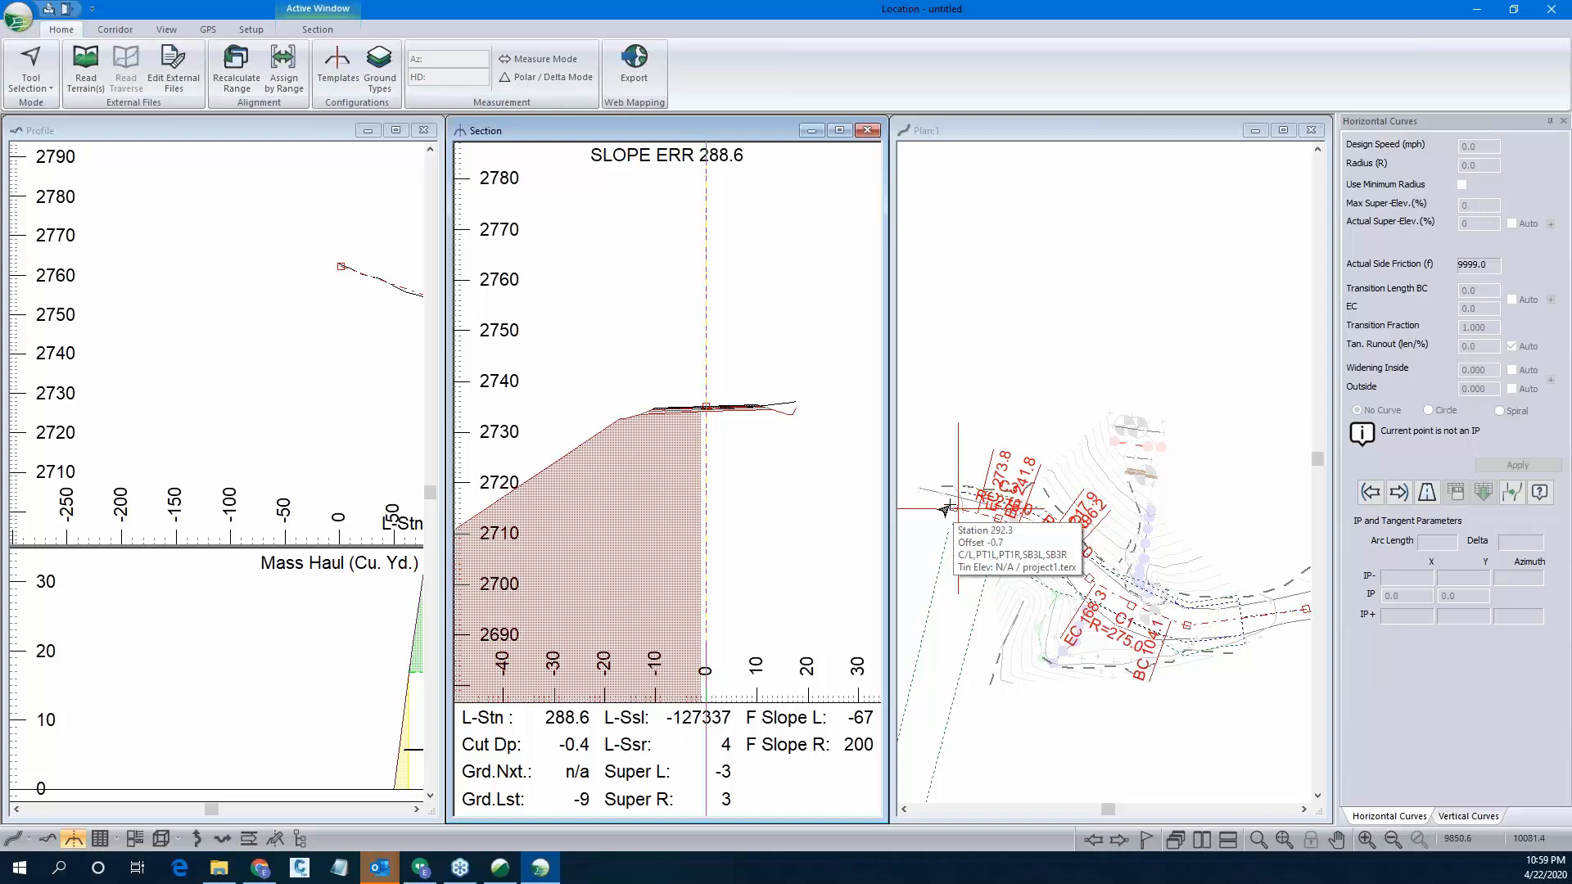
click(338, 65)
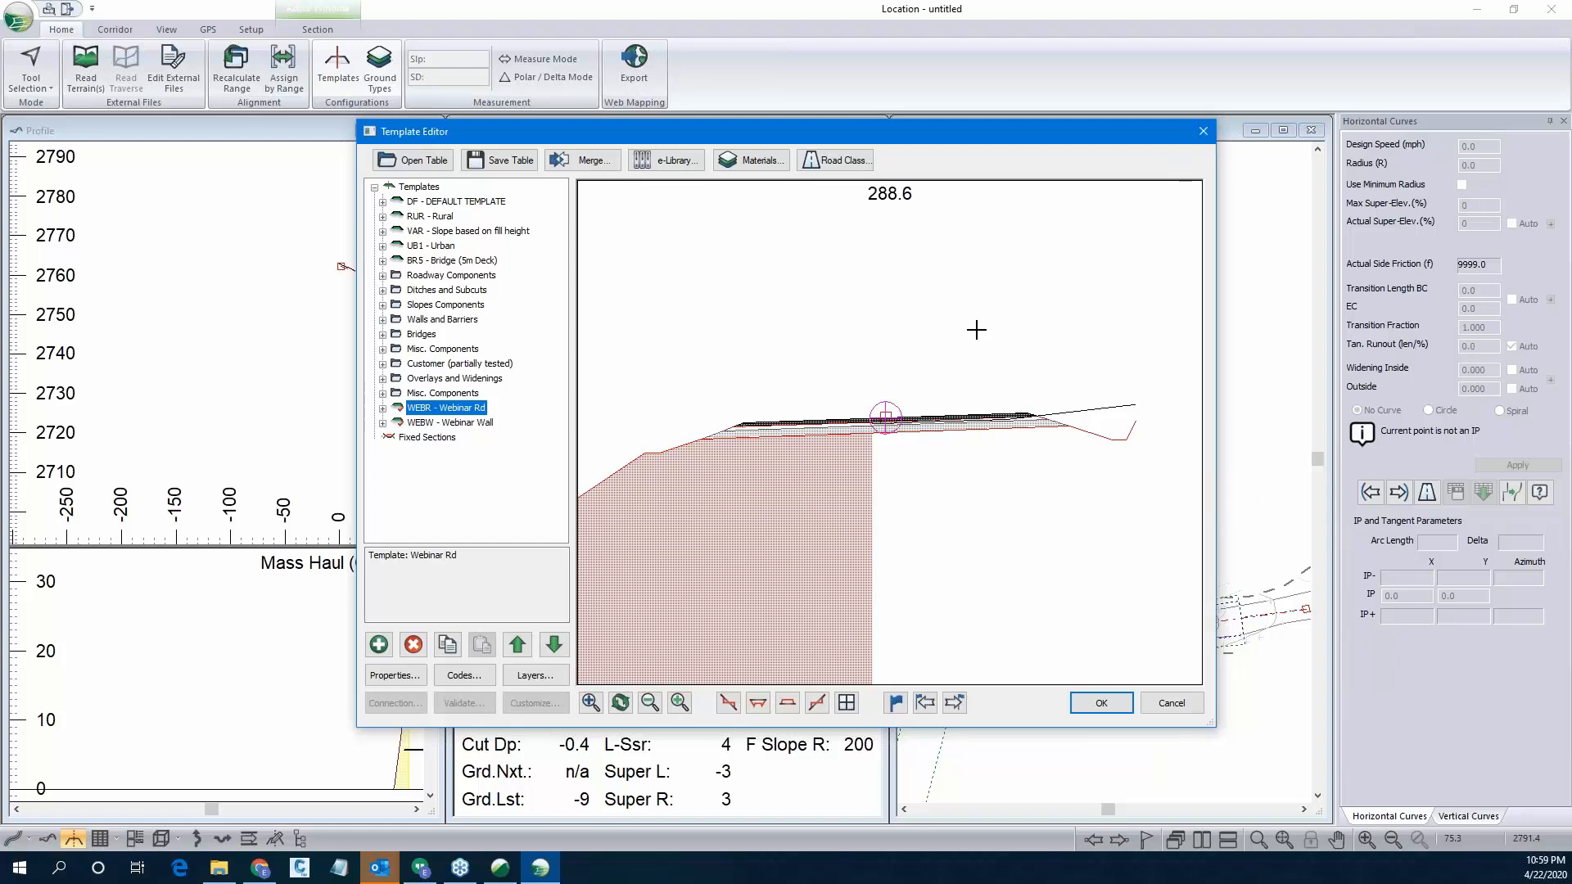
click(1202, 133)
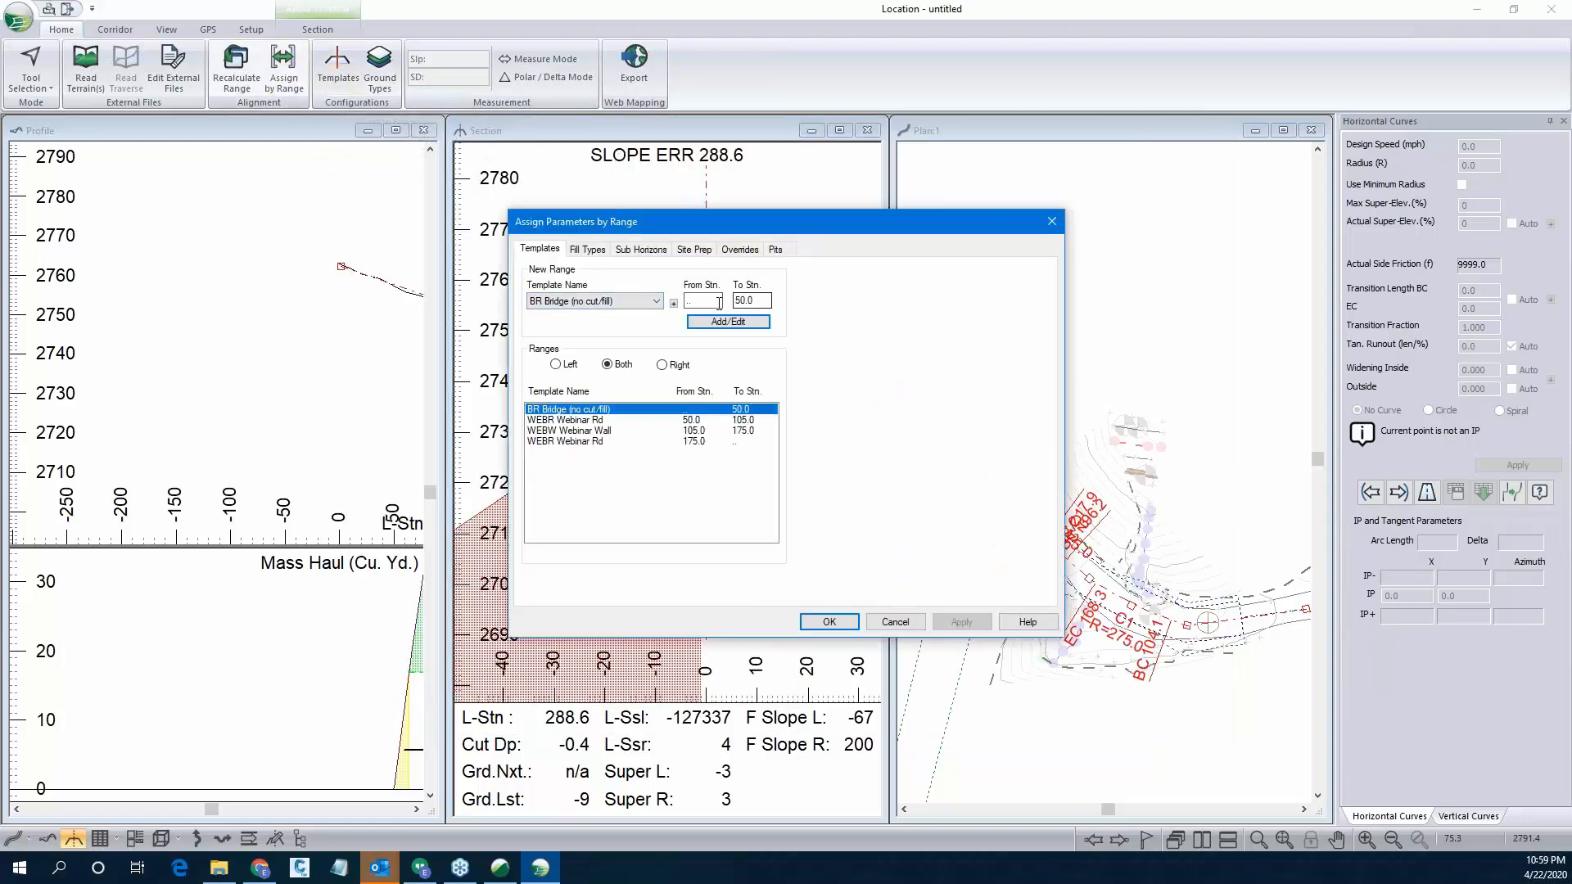
drag(709, 301, 659, 302)
text(250)
key(Tab)
key(Delete)
click(728, 321)
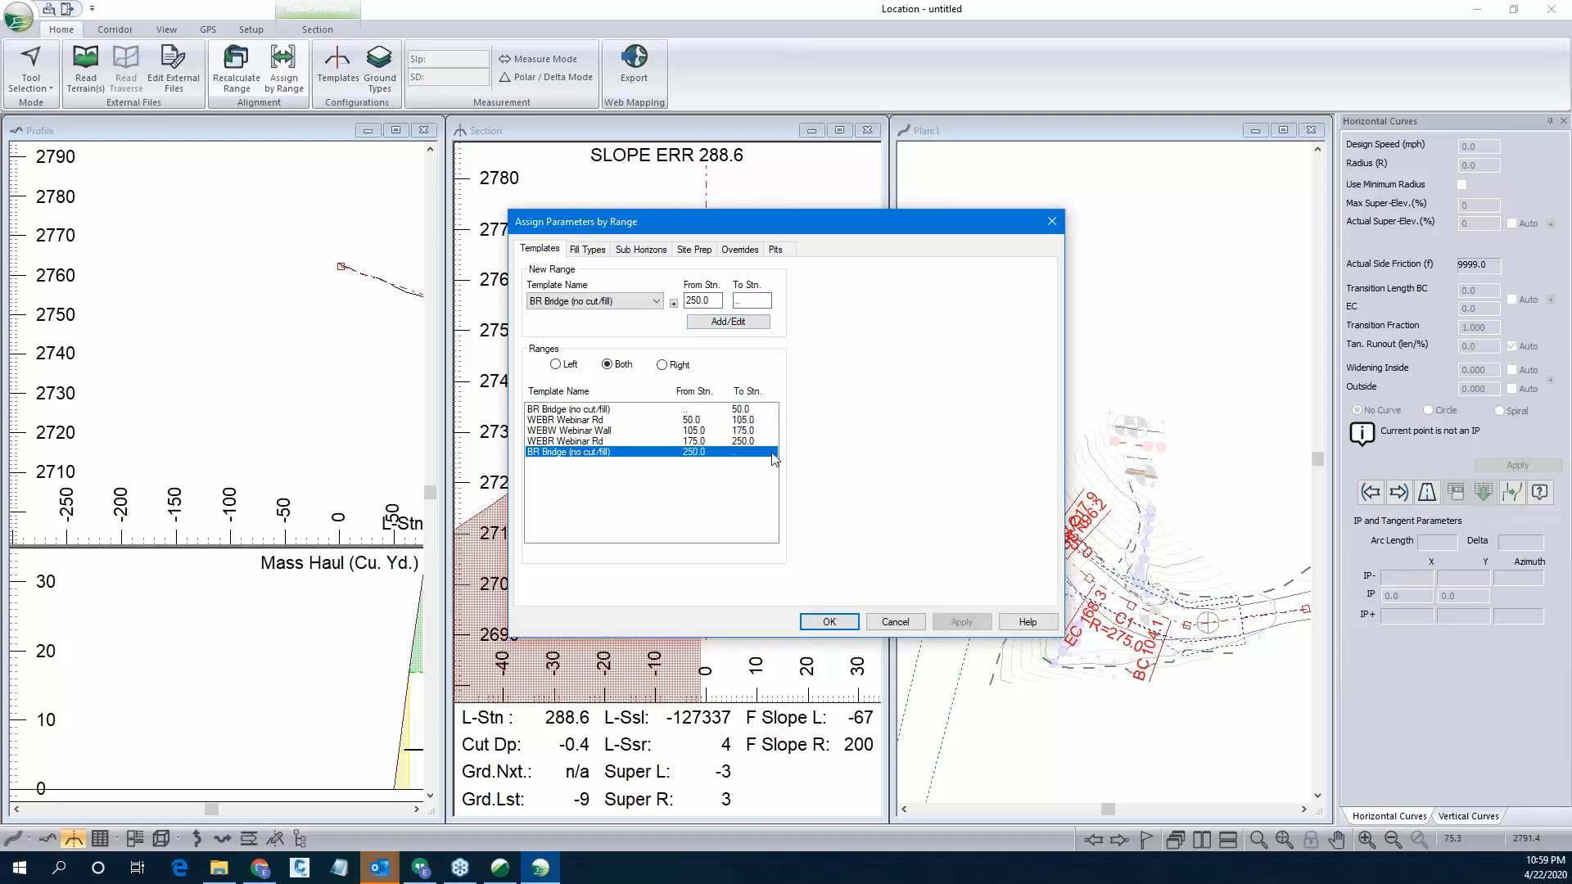
click(828, 622)
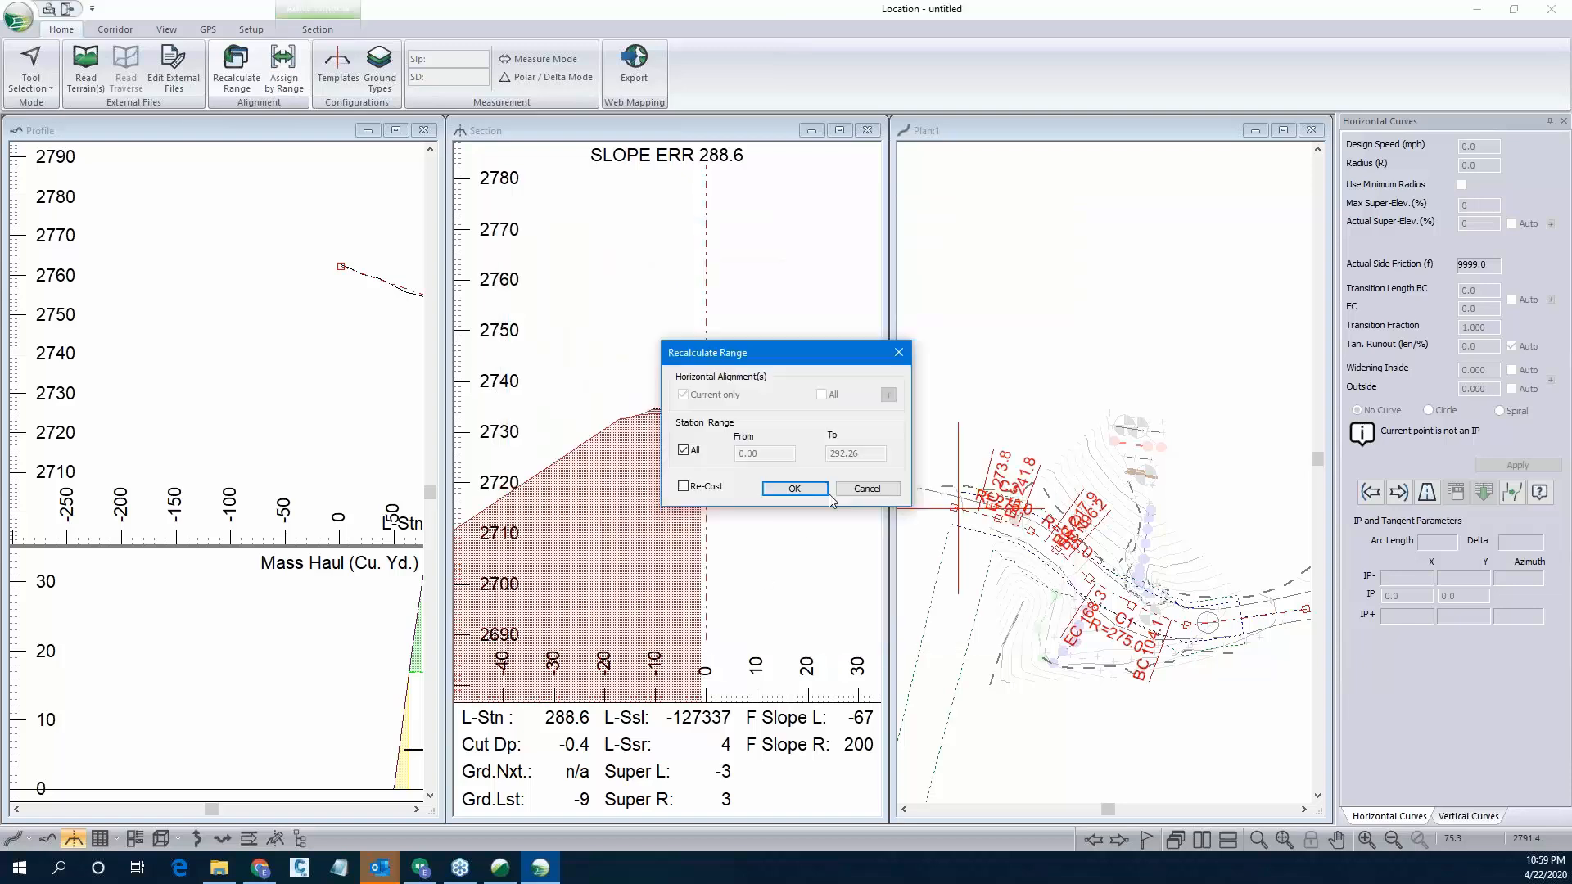
click(793, 489)
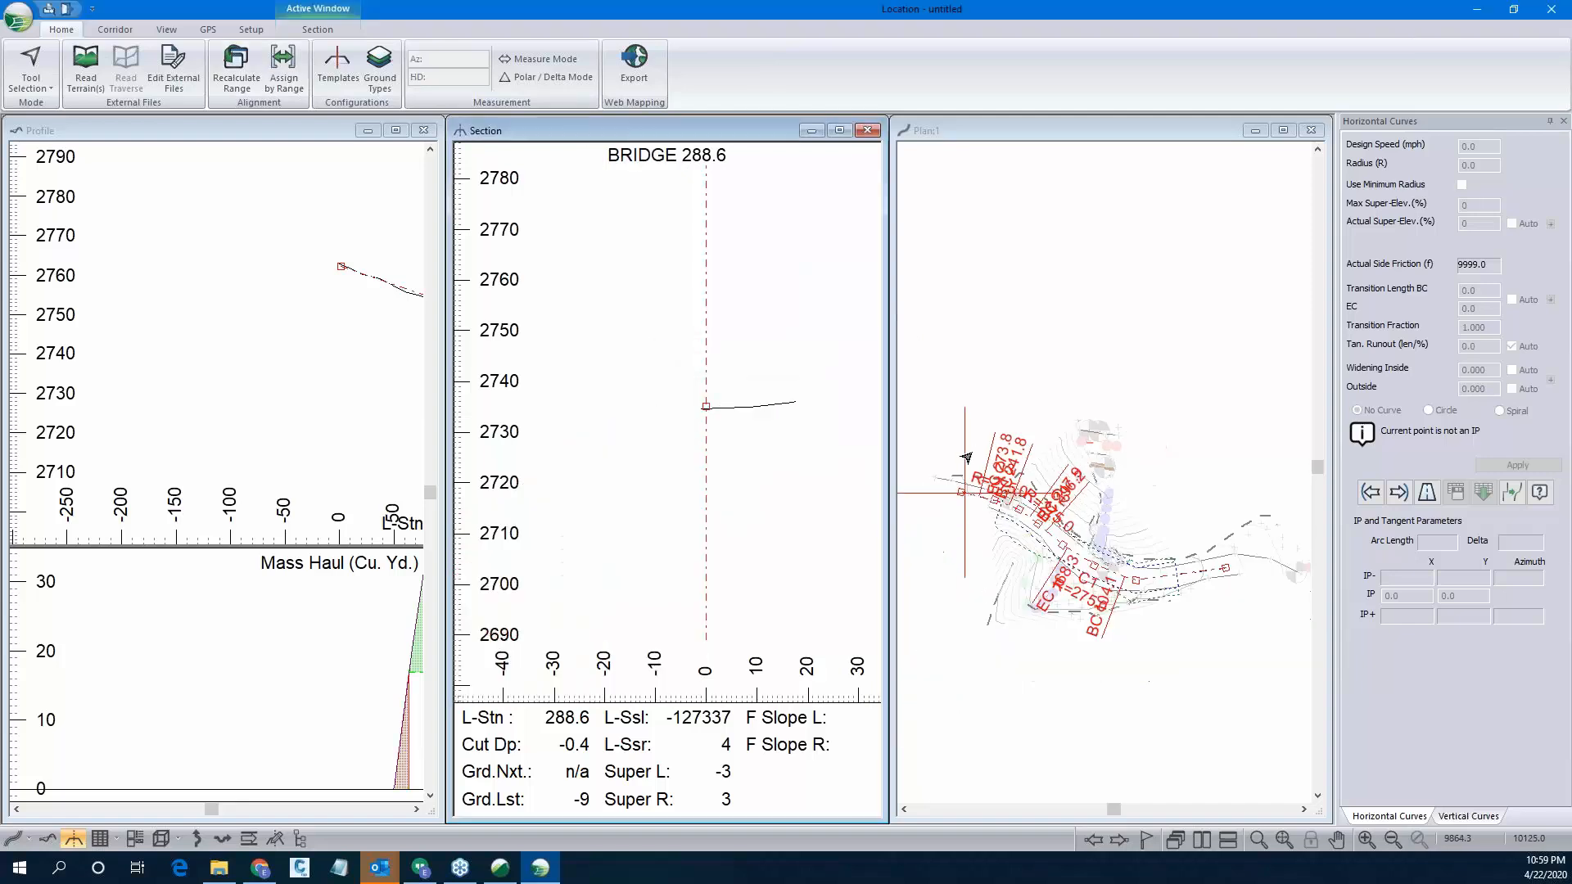
Examine the slope stake lines in plan near both bridge ranges and along the wall section.
scroll(1165, 564, up, 3)
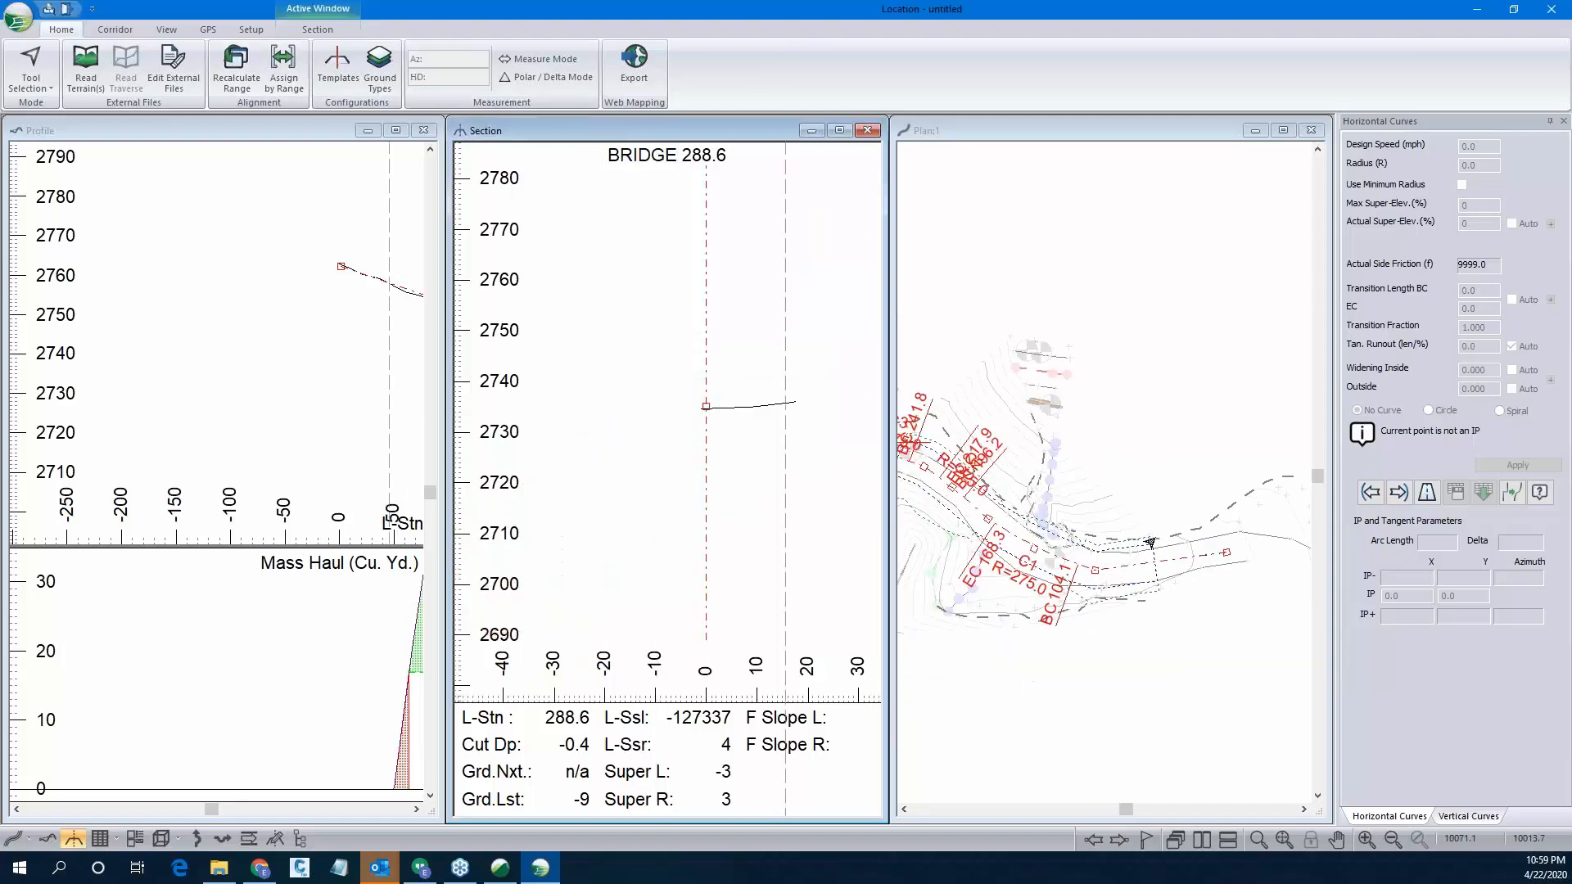
scroll(1164, 564, up, 4)
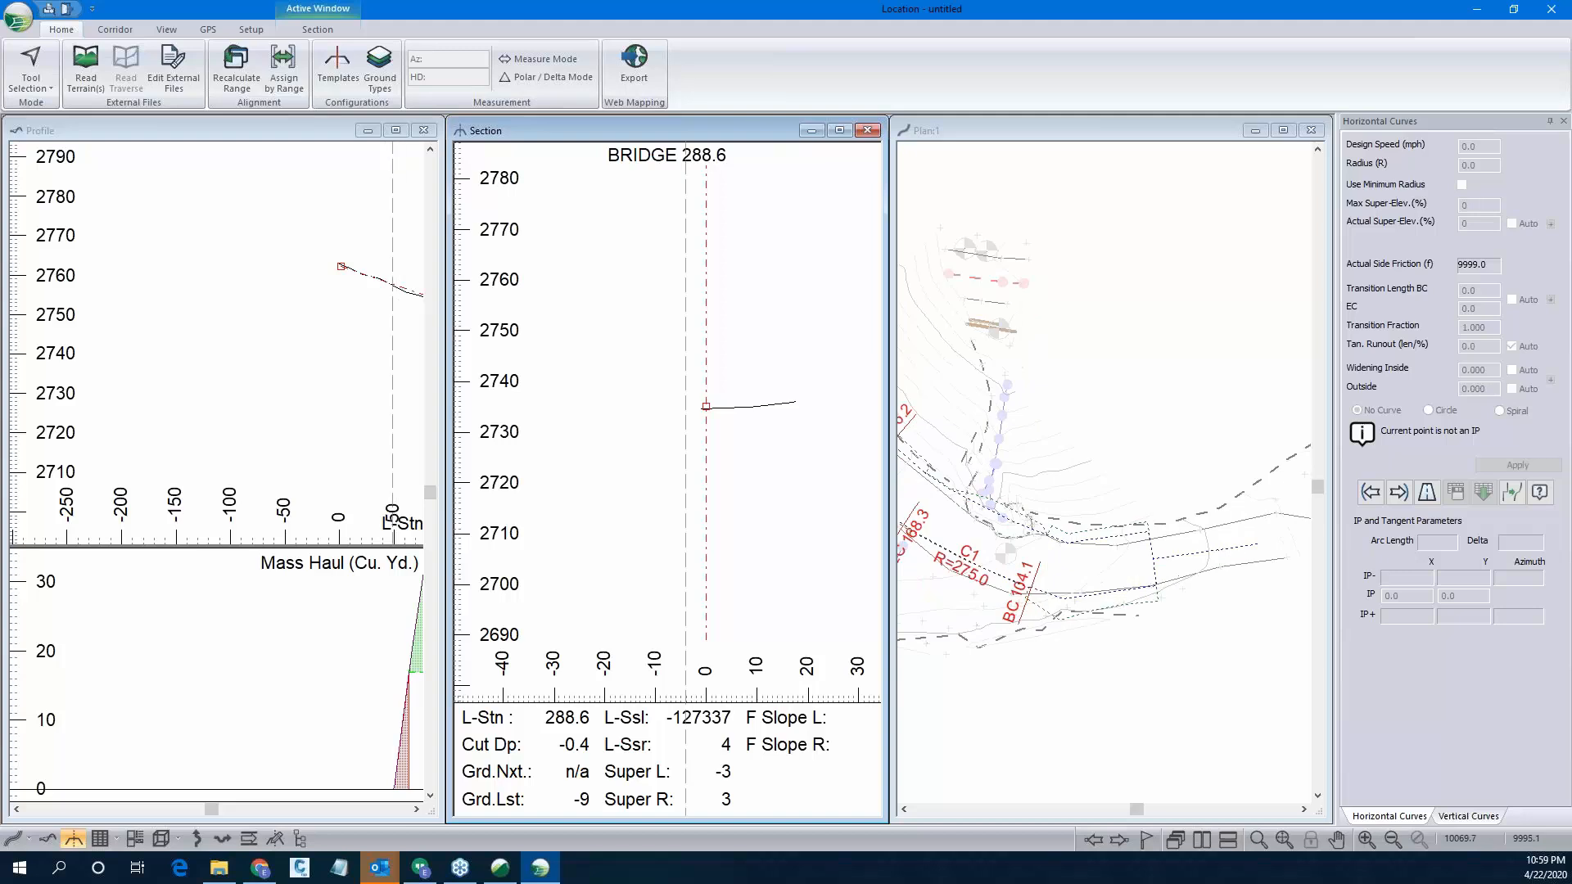
scroll(1154, 619, down, 5)
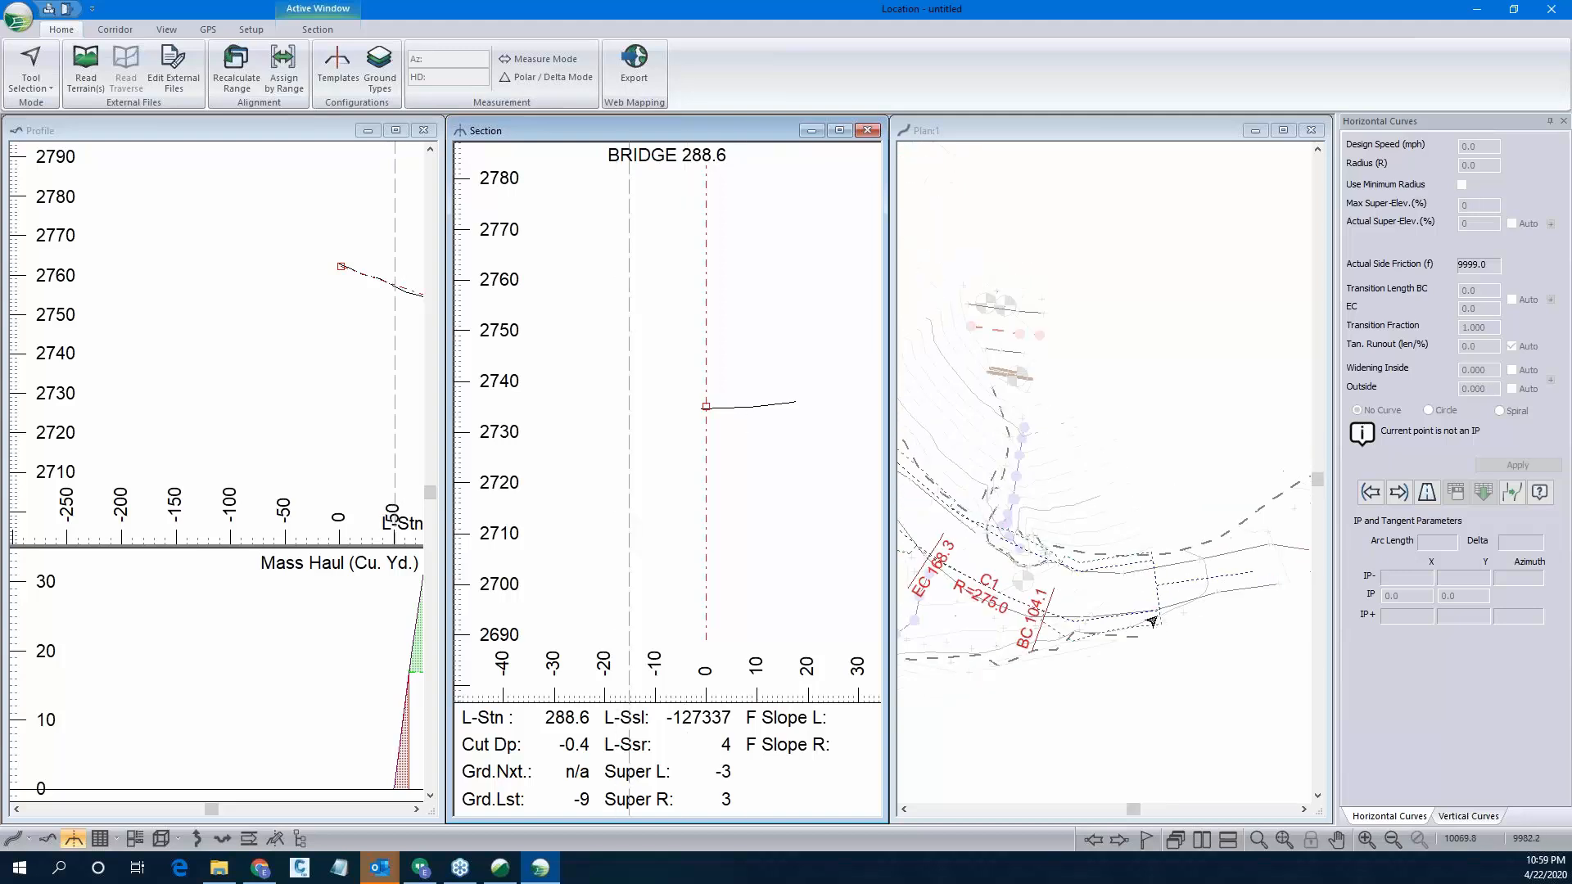
scroll(1150, 619, down, 2)
scroll(961, 529, up, 3)
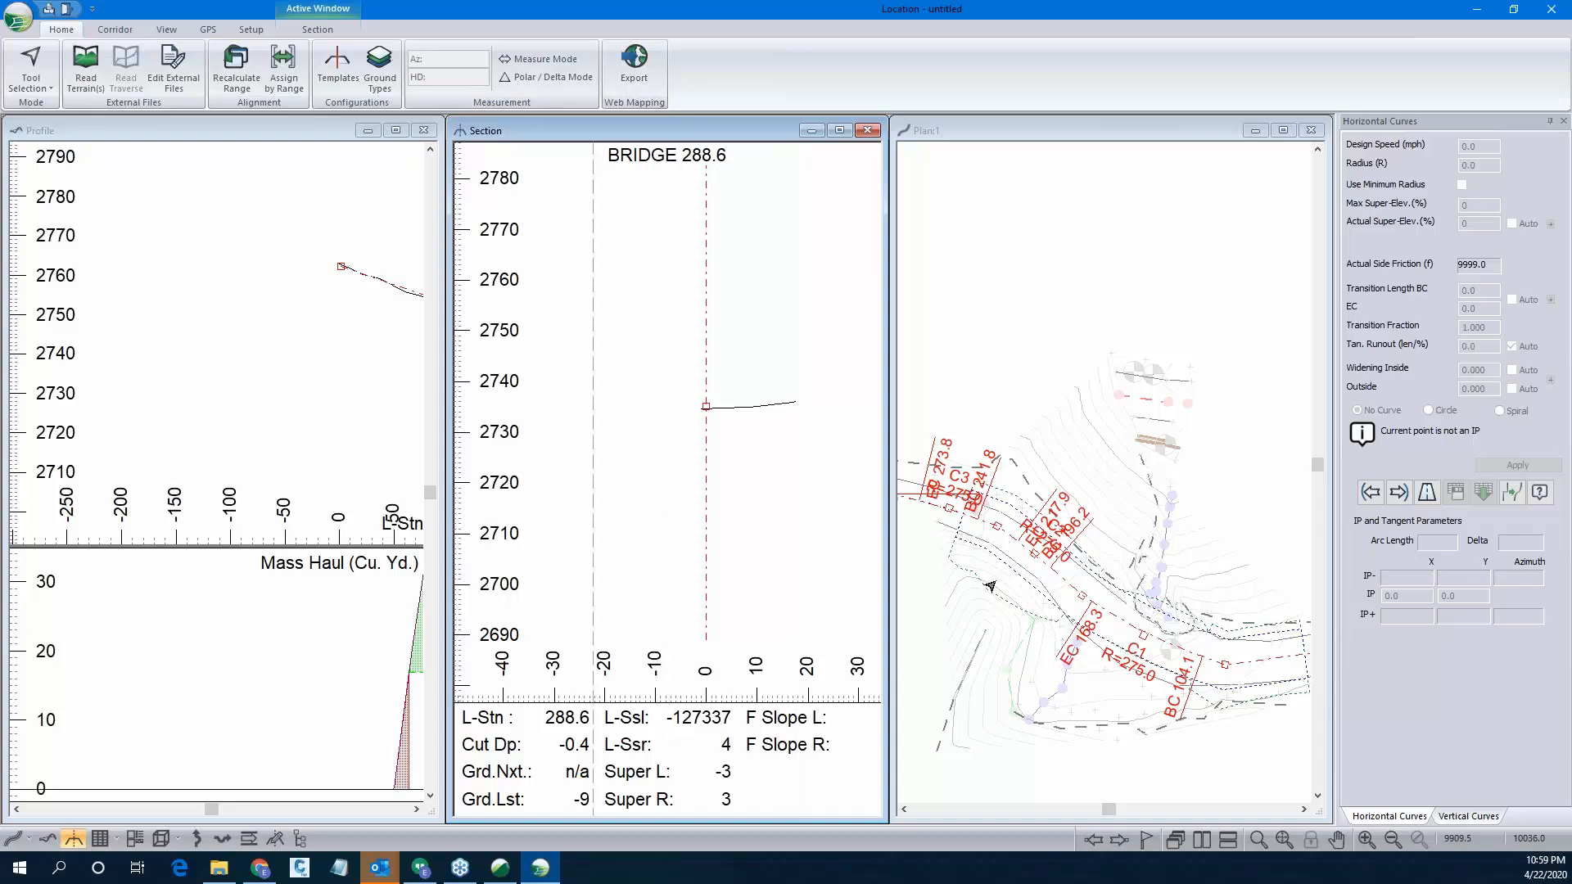
scroll(986, 583, down, 1)
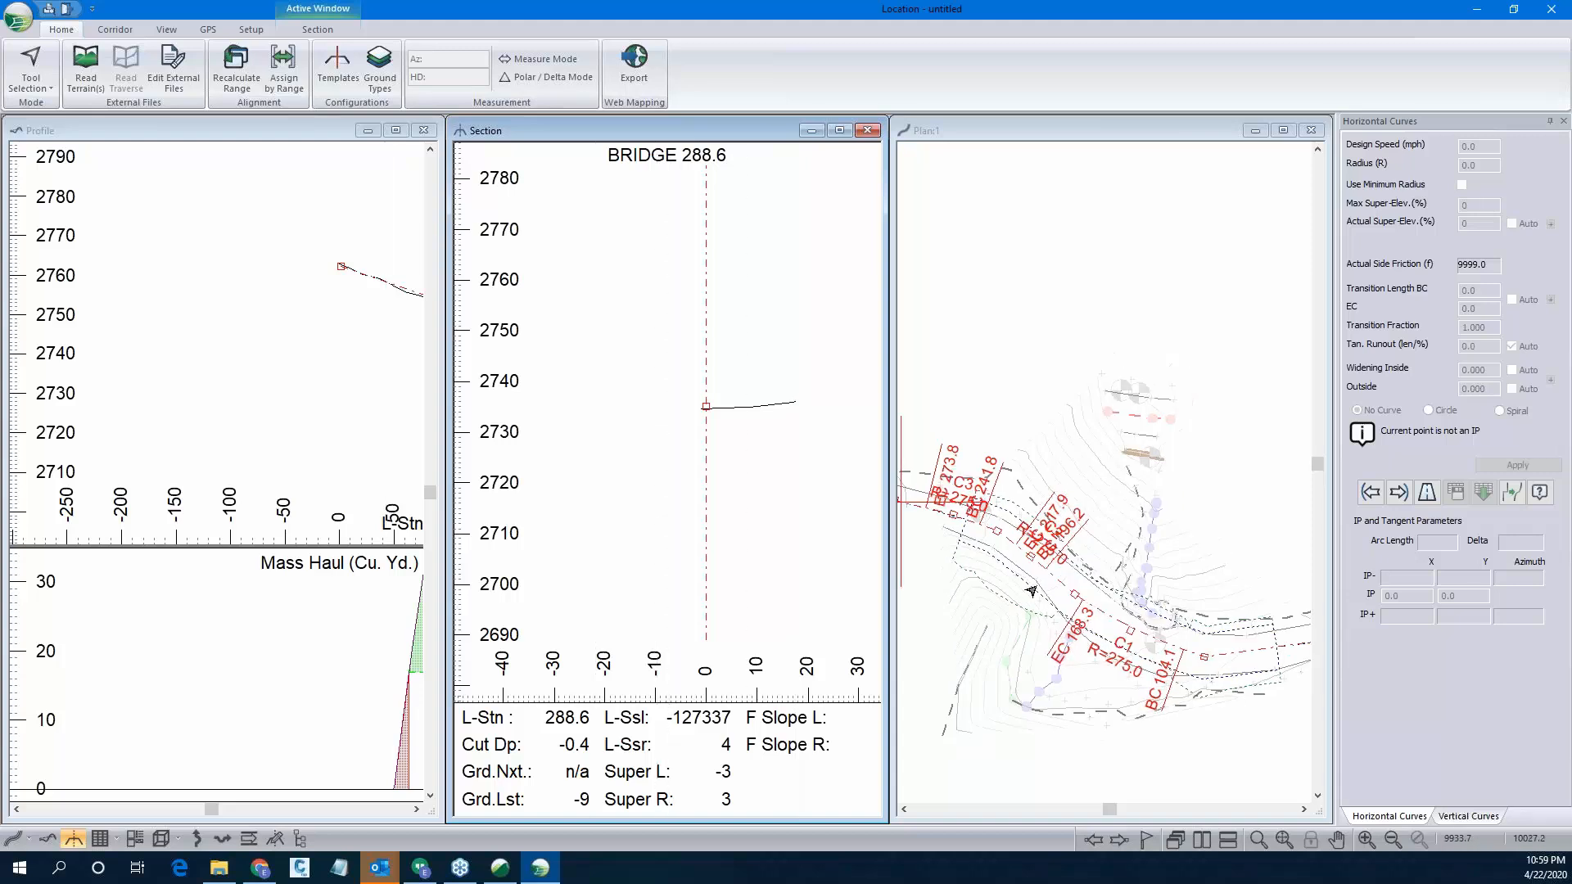
scroll(1101, 512, down, 1)
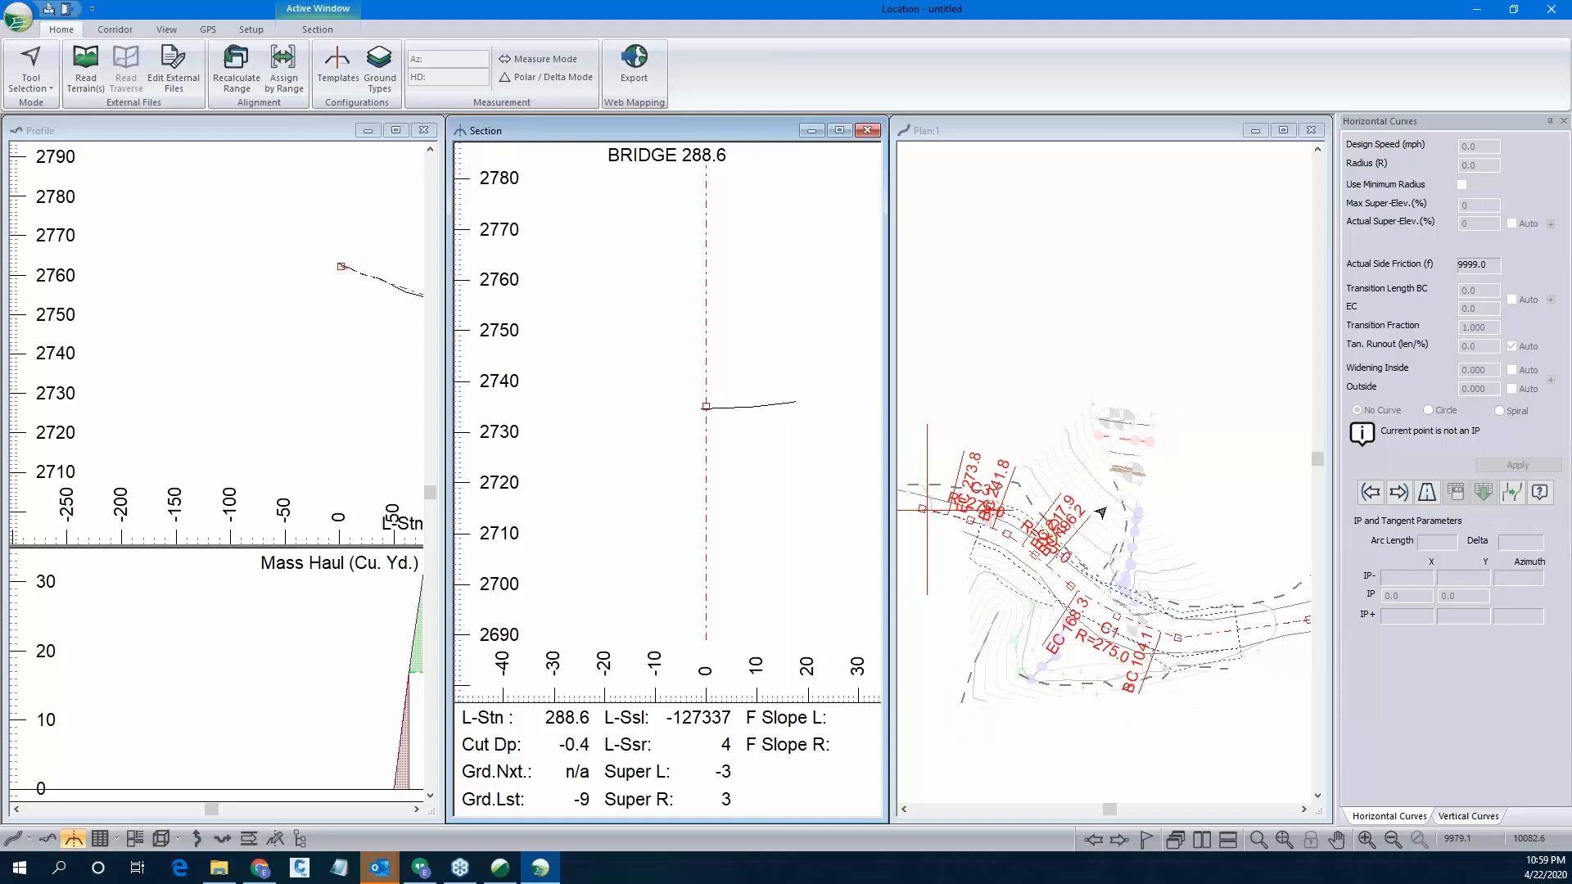
scroll(1101, 512, down, 1)
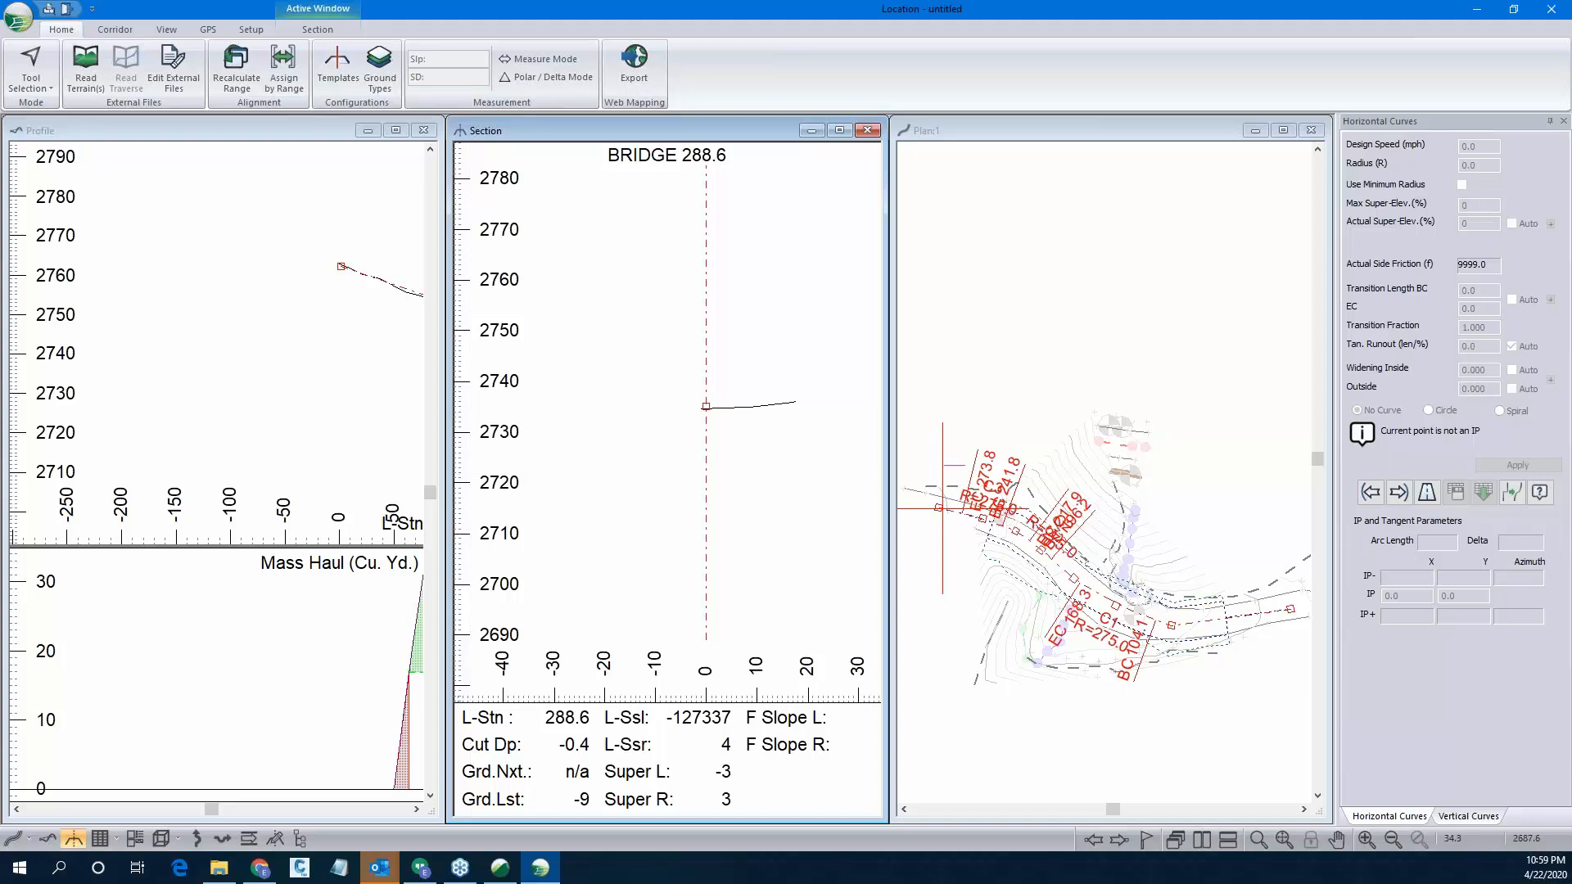
Jump to L-Line station 140 with the cross section updated, and view the wall there in section and plan.
click(1118, 845)
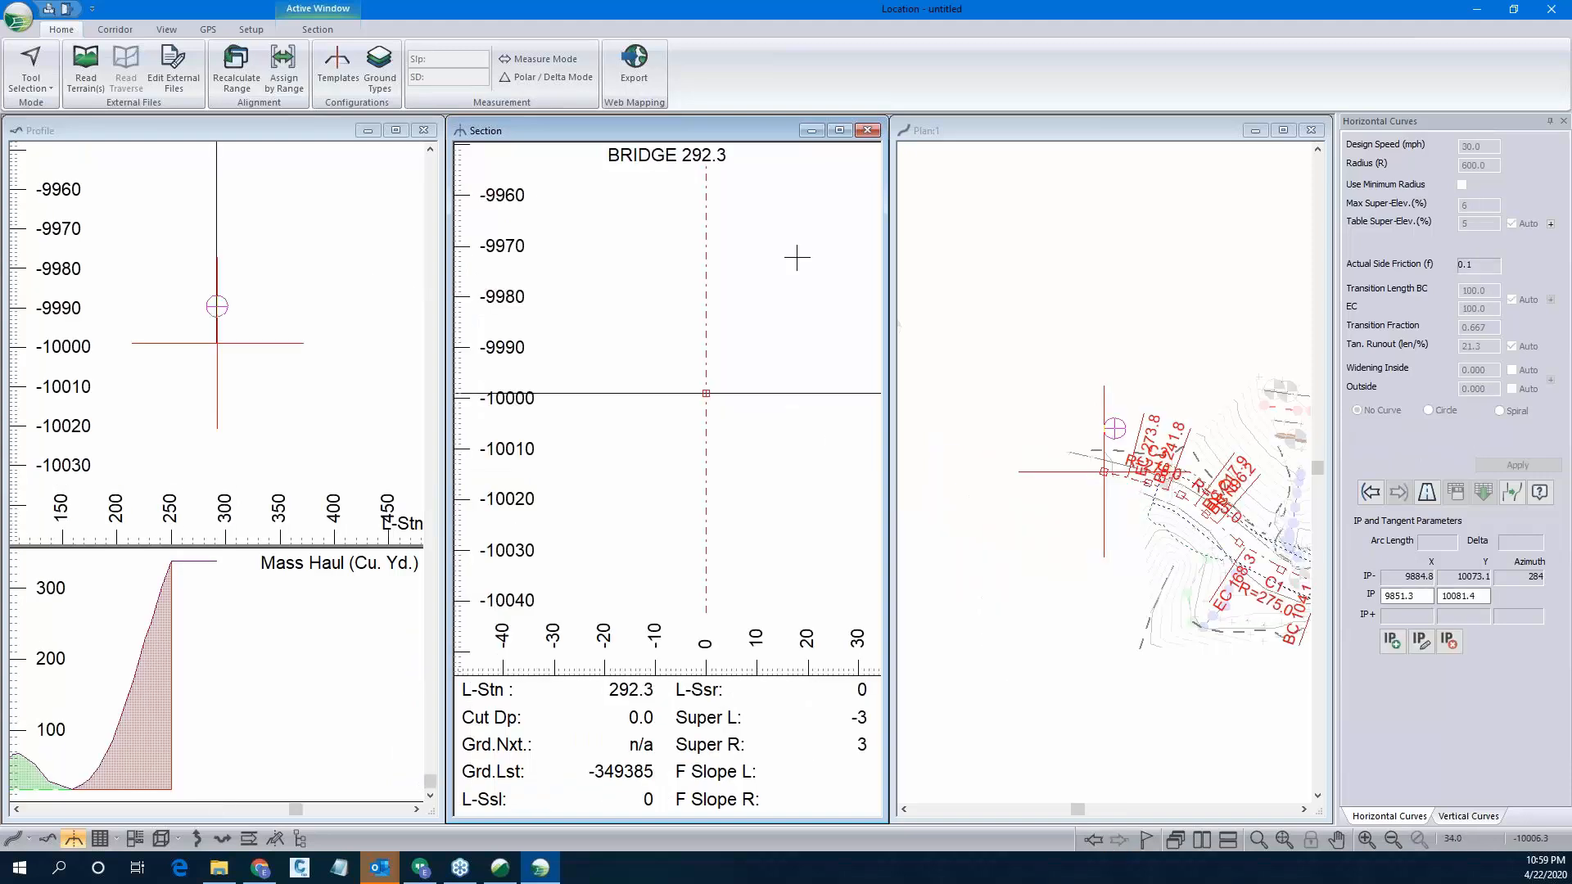
scroll(643, 393, down, 2)
click(1145, 840)
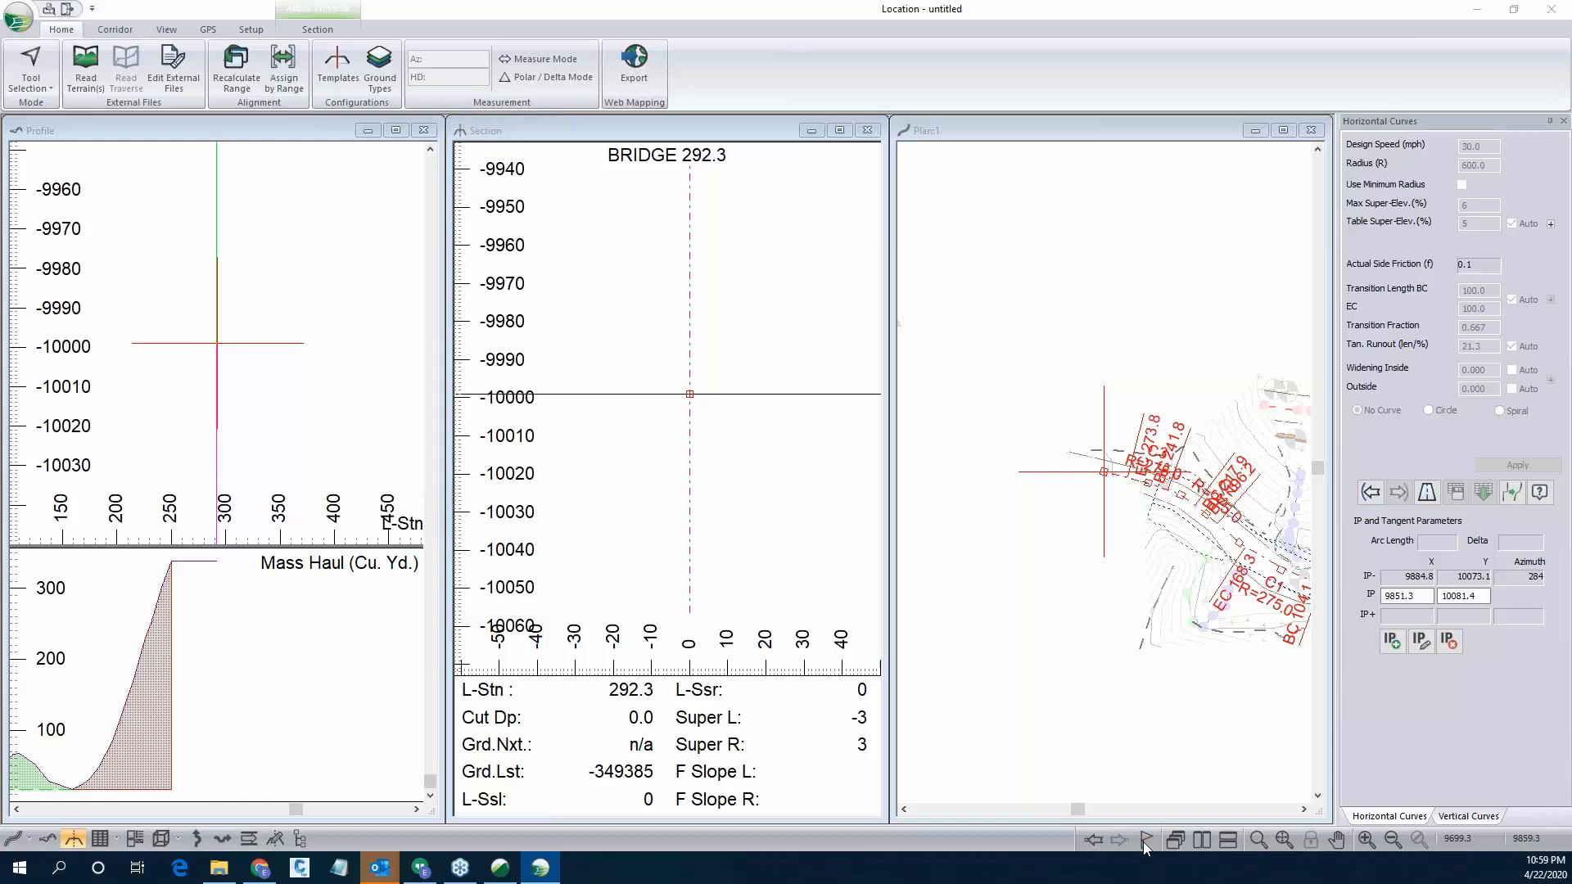
text(140)
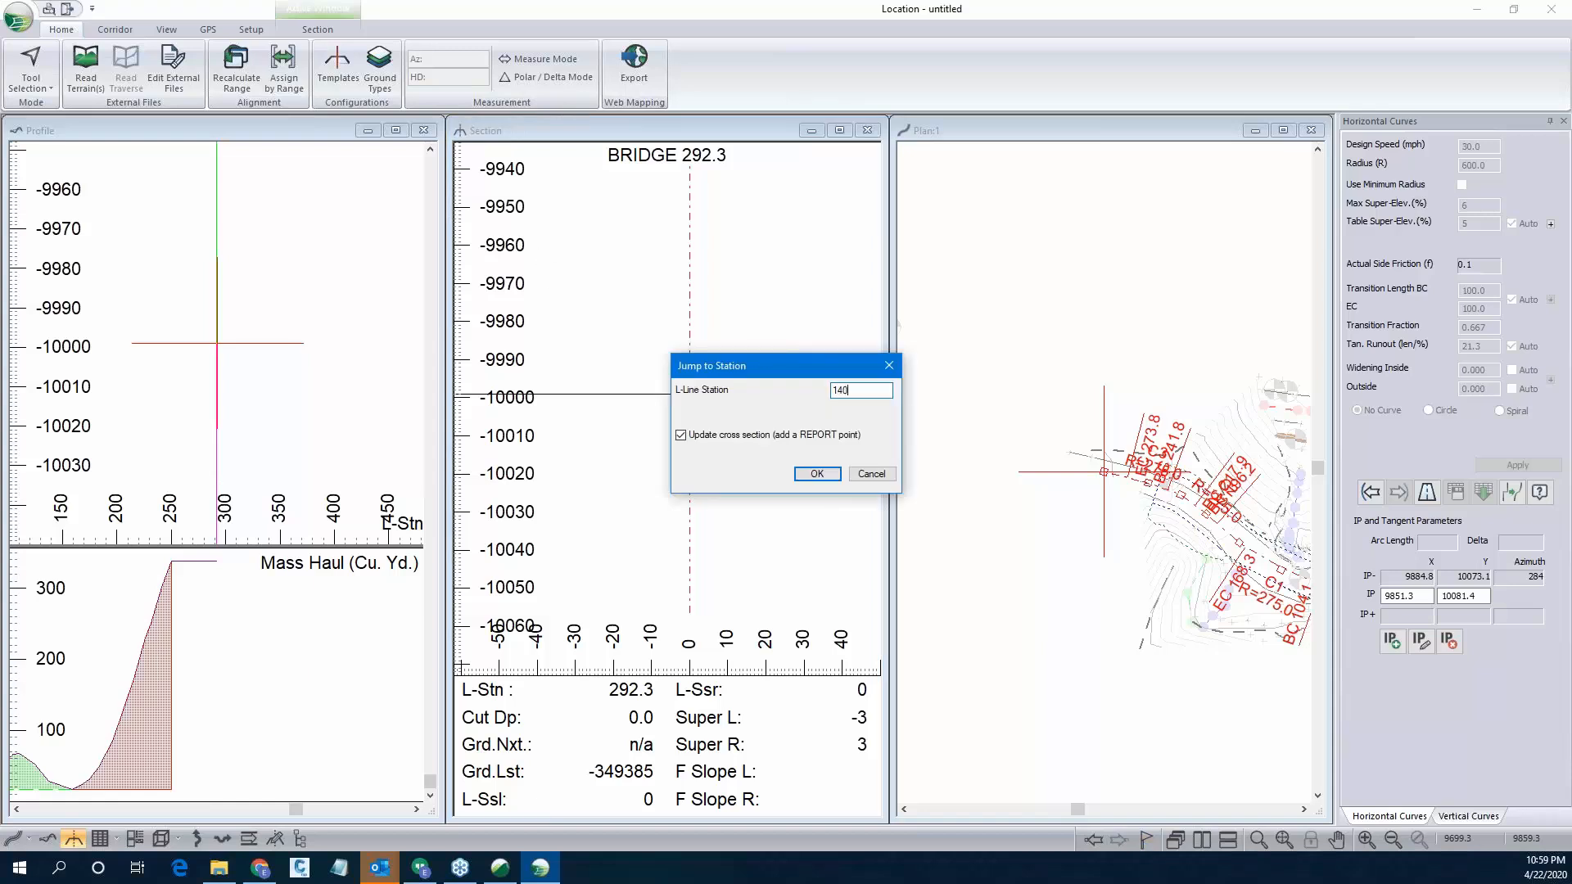
key(Return)
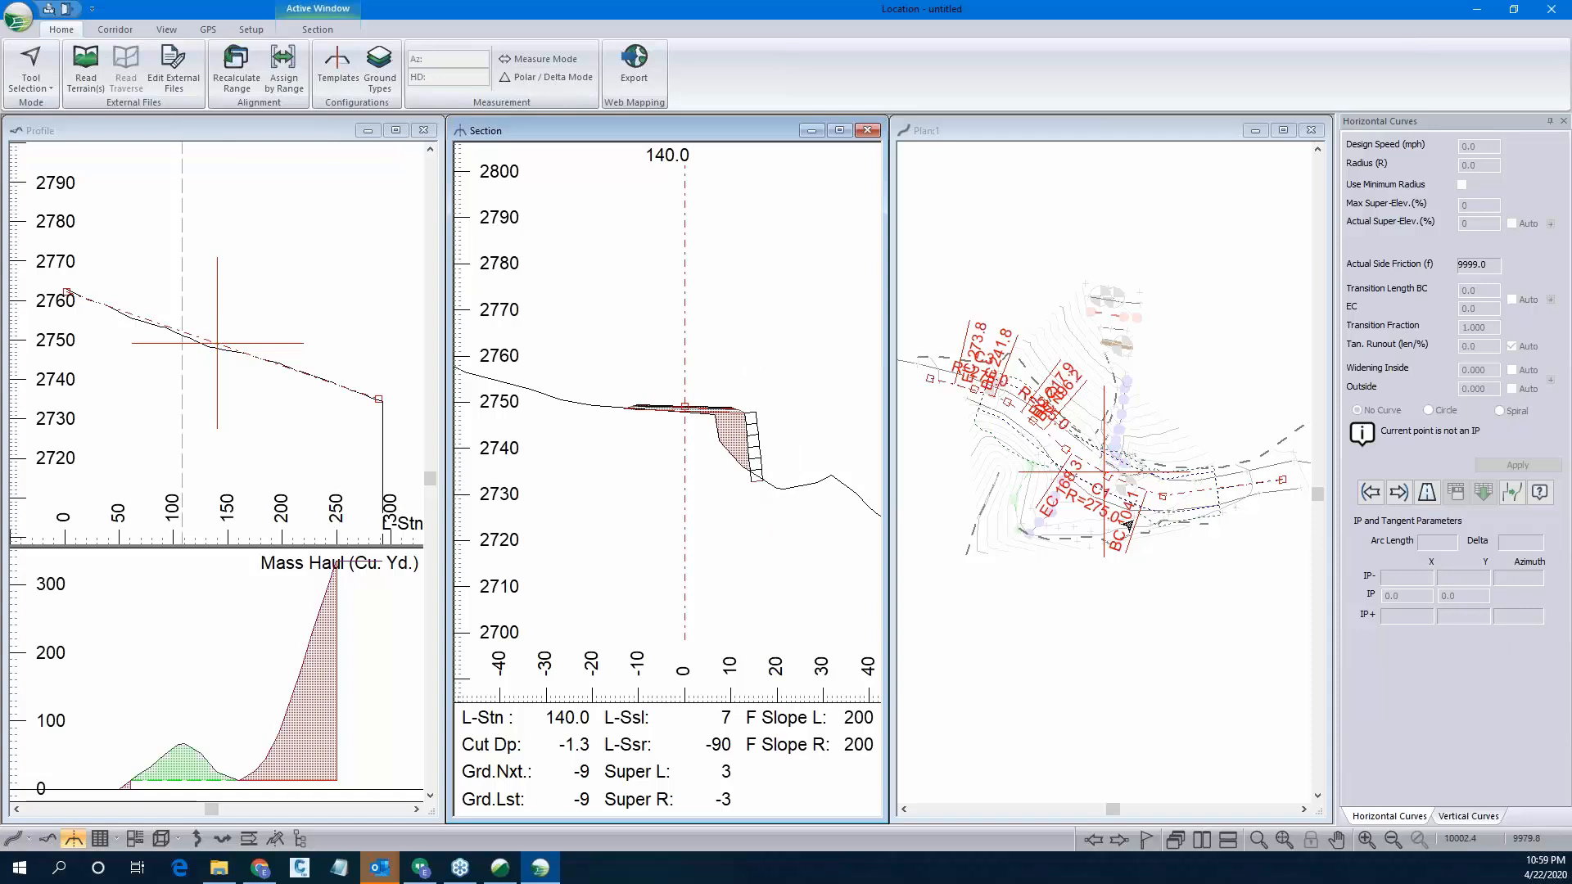
scroll(1117, 469, up, 2)
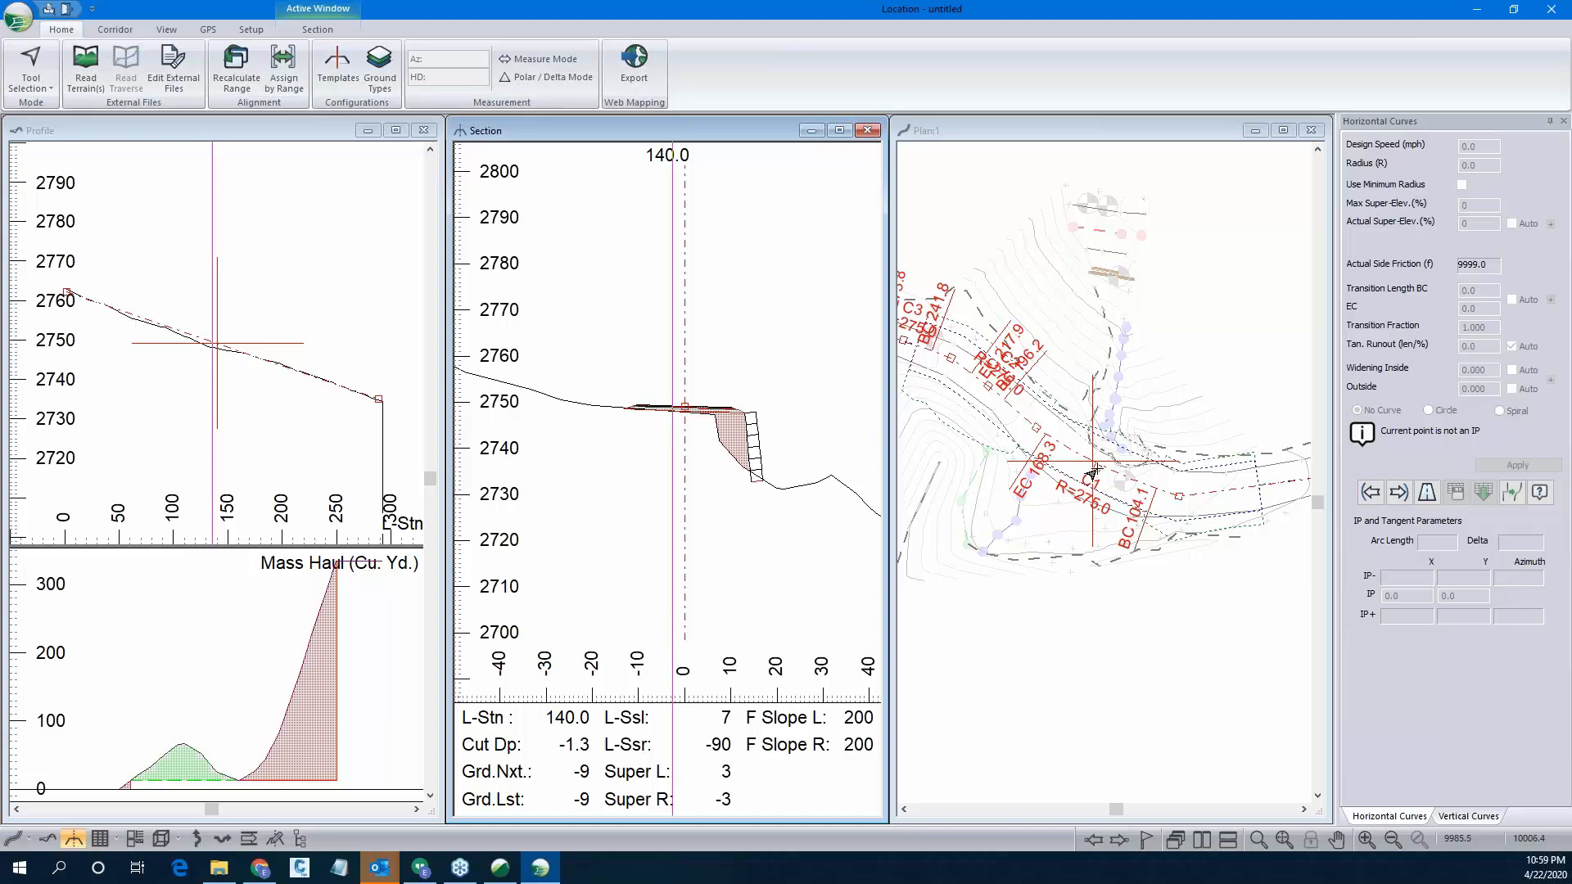
Make L-Line station 154.9 the current alignment point near the stream crossing, and add a natural channel (stream) culvert there.
mouse_move(1099, 455)
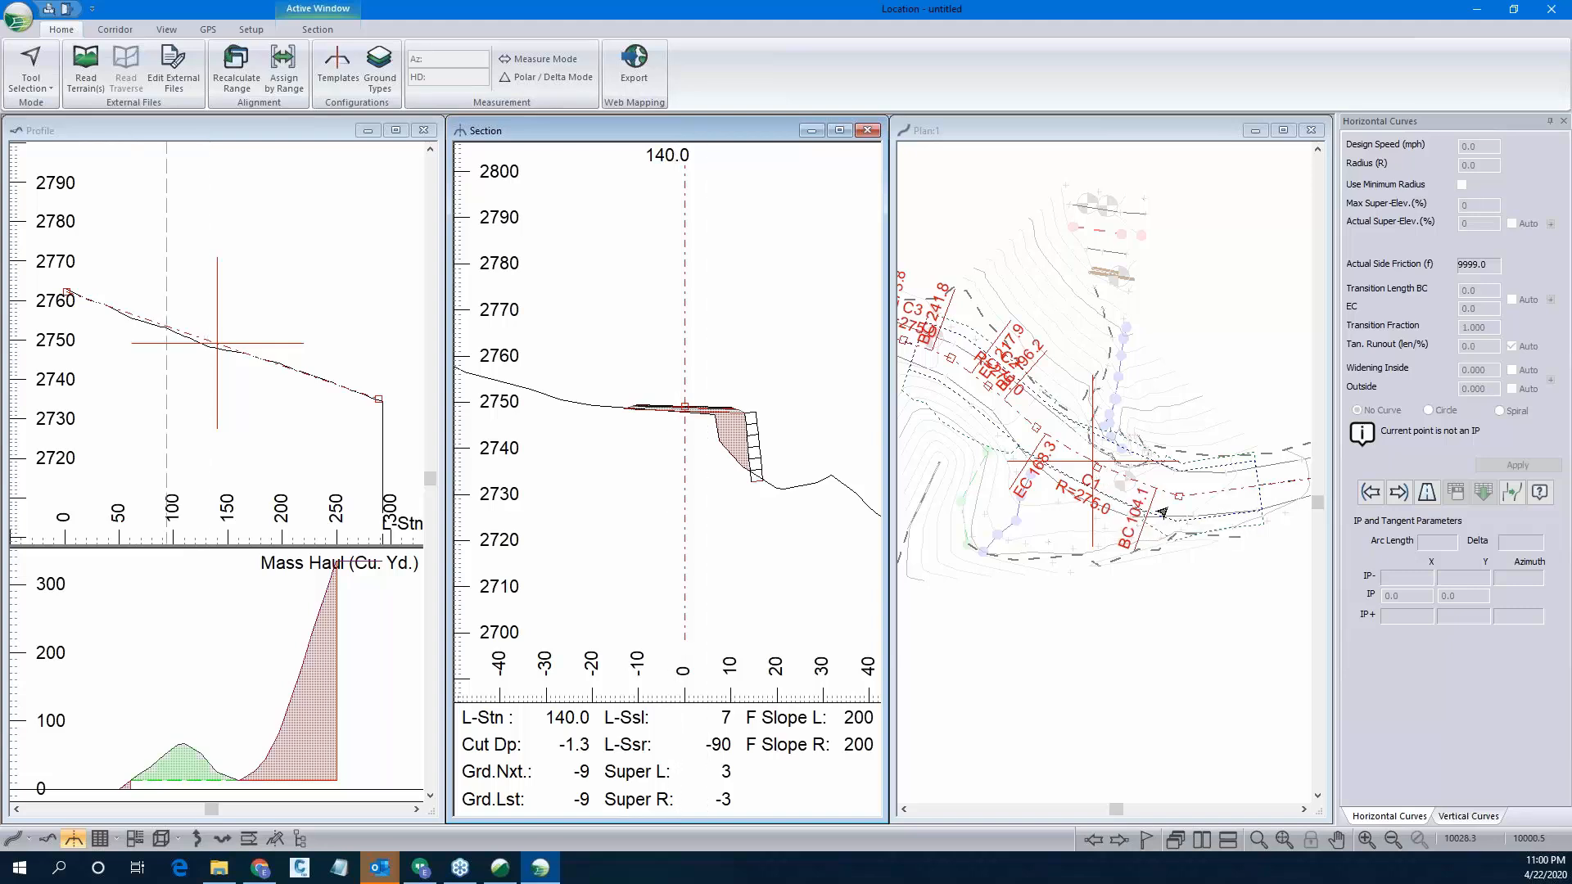
scroll(1064, 475, up, 2)
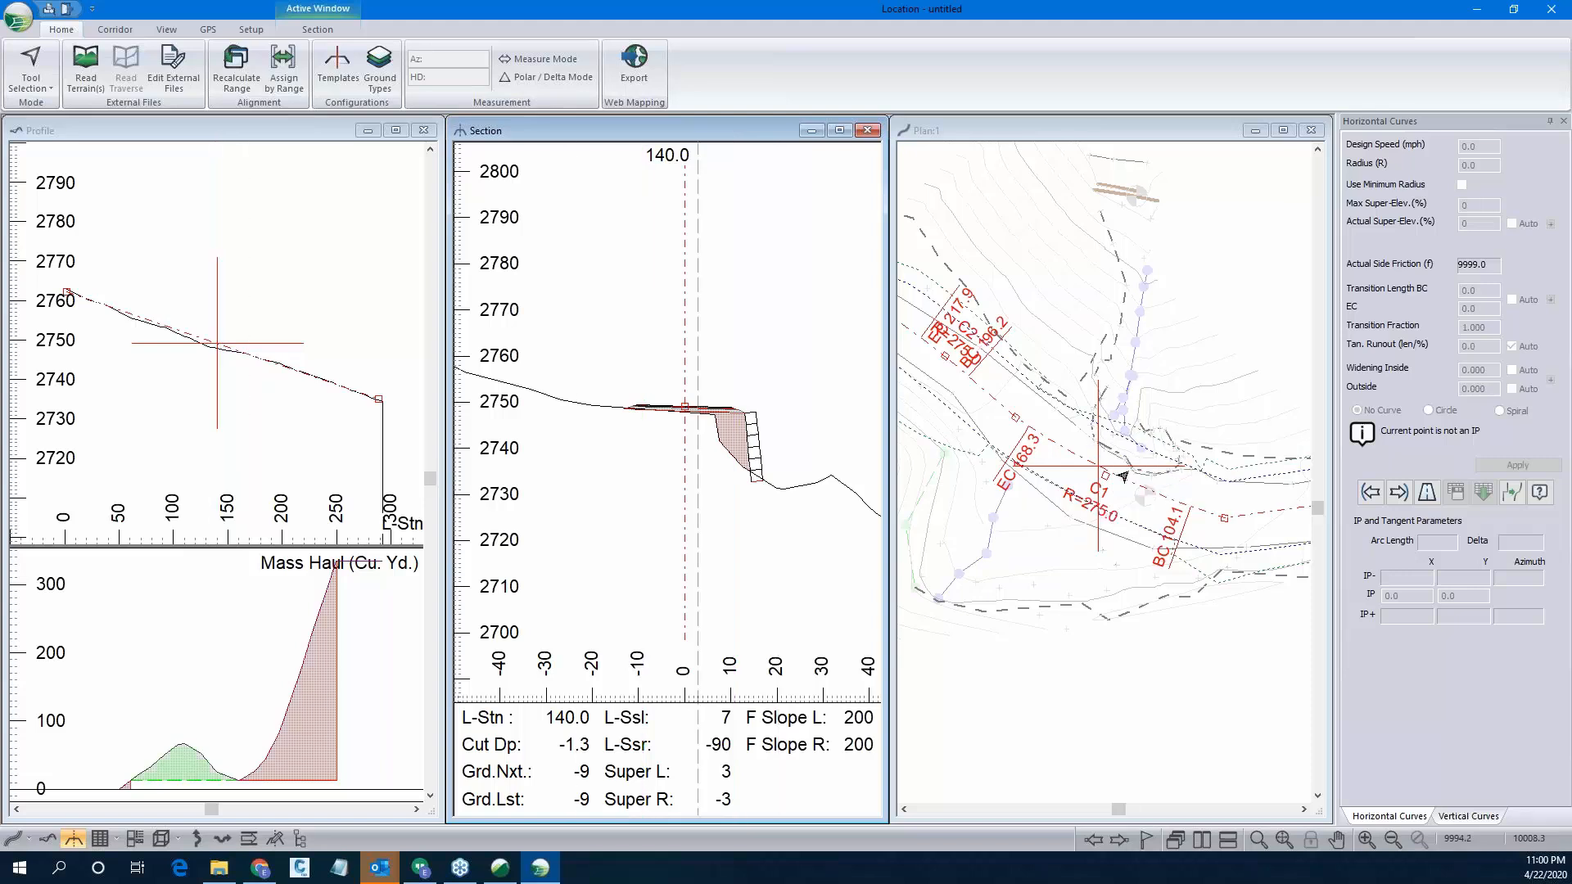
click(248, 839)
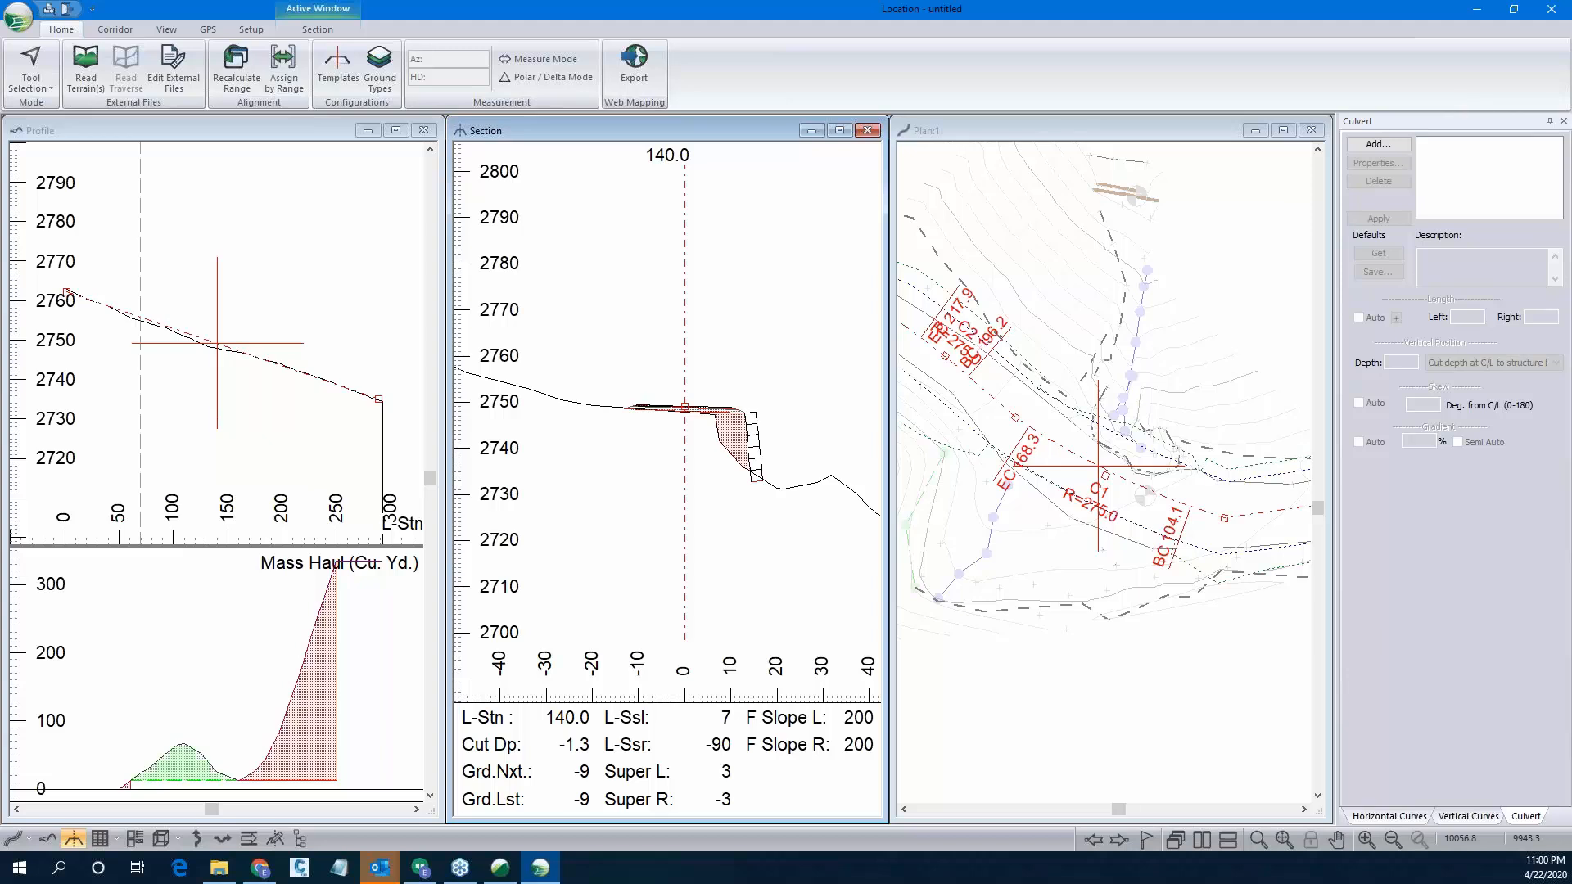
right_click(1069, 453)
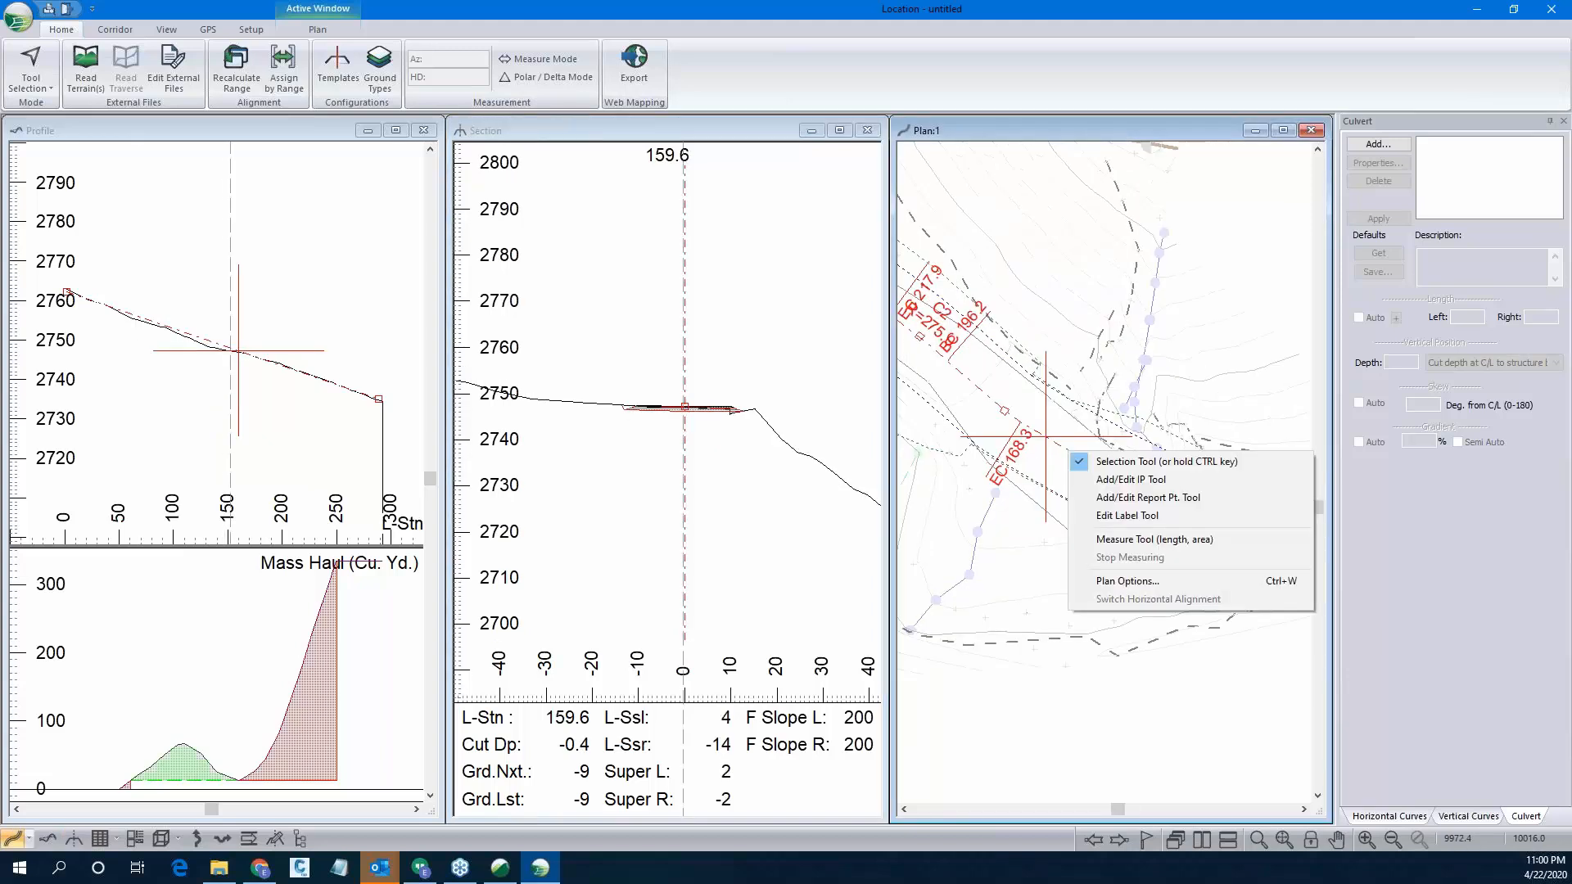
key(Delete)
key(Return)
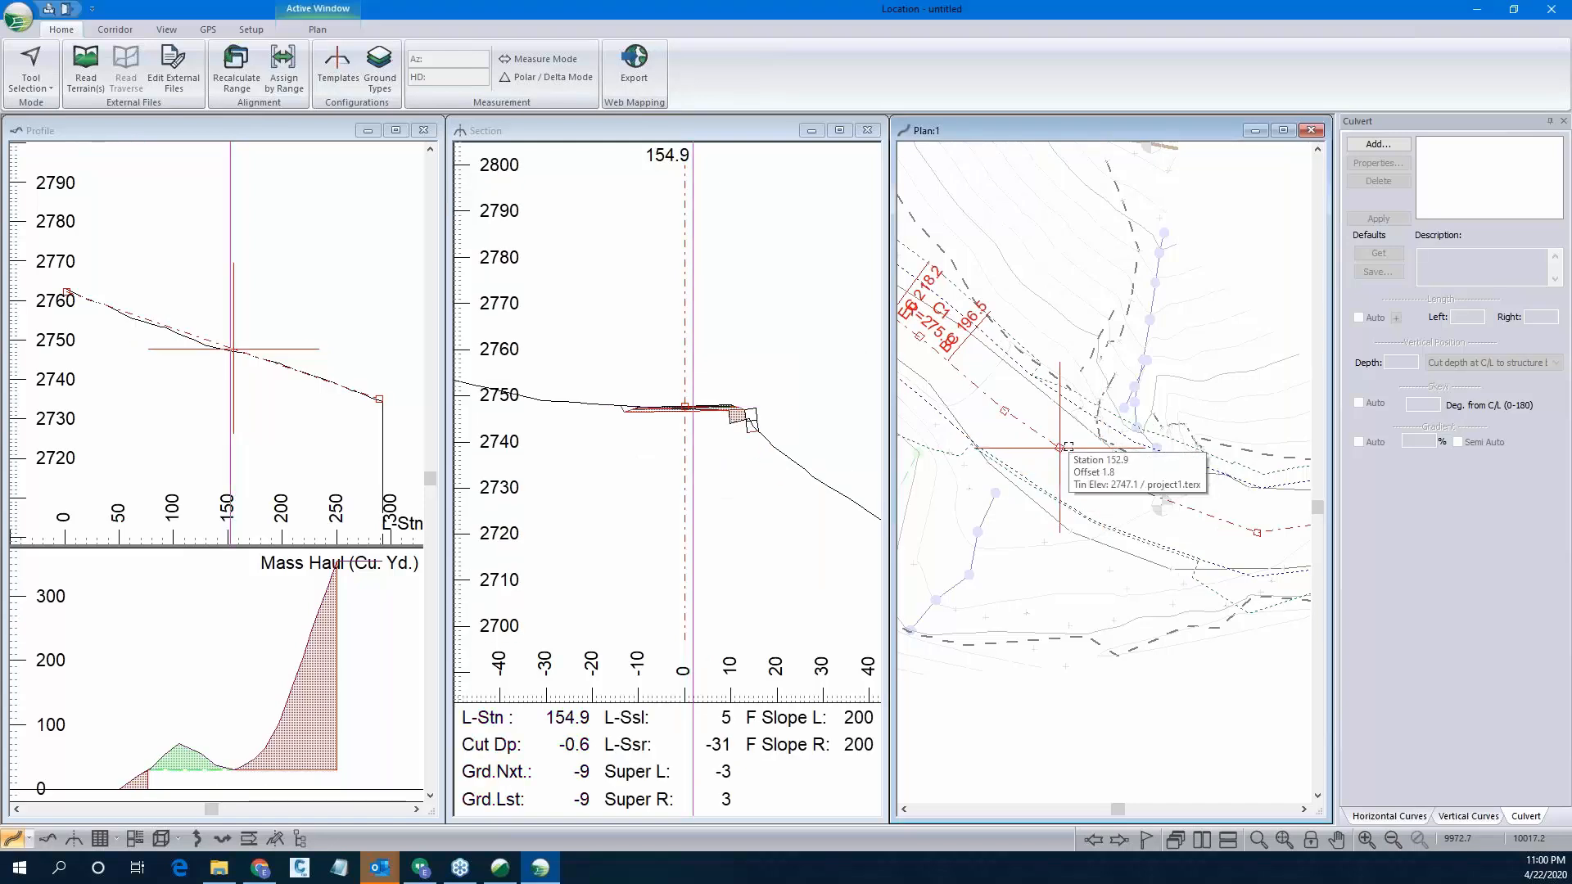
click(1396, 150)
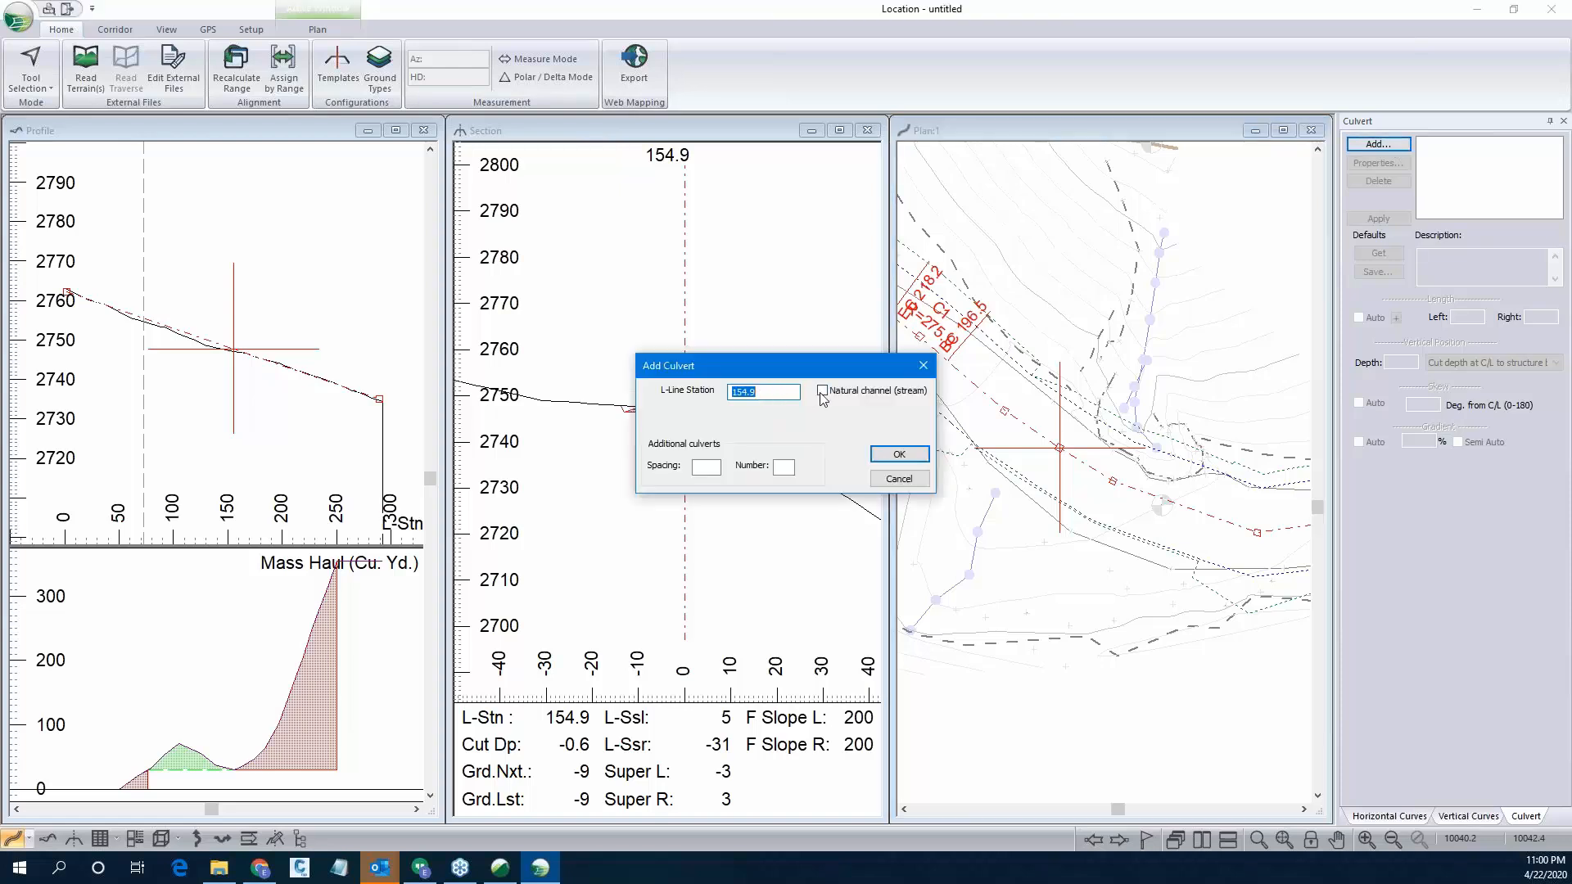
click(821, 393)
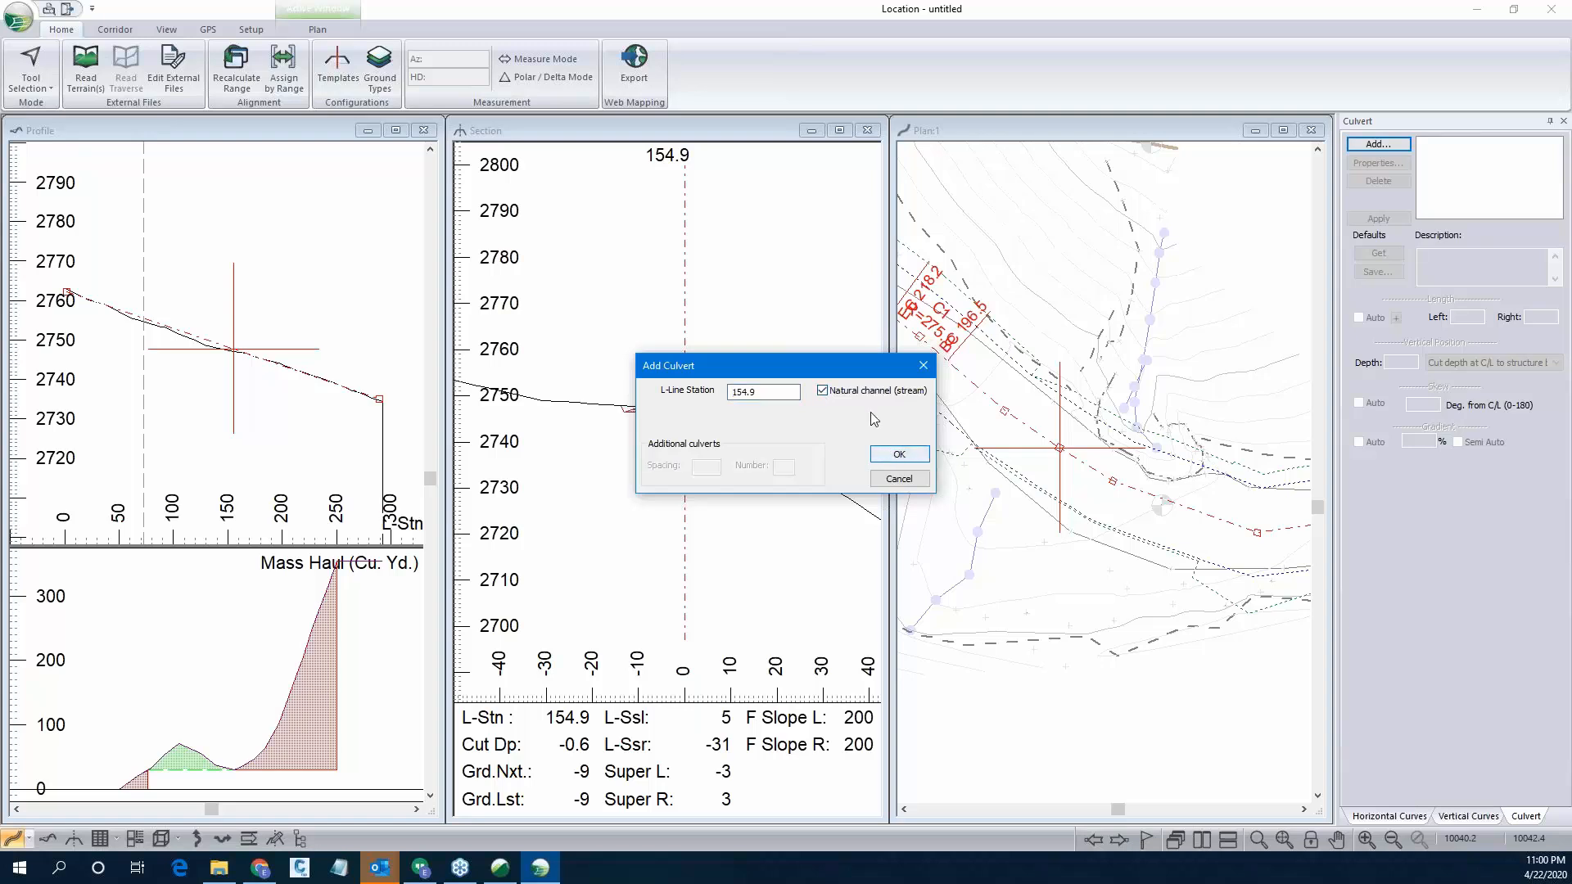
click(900, 455)
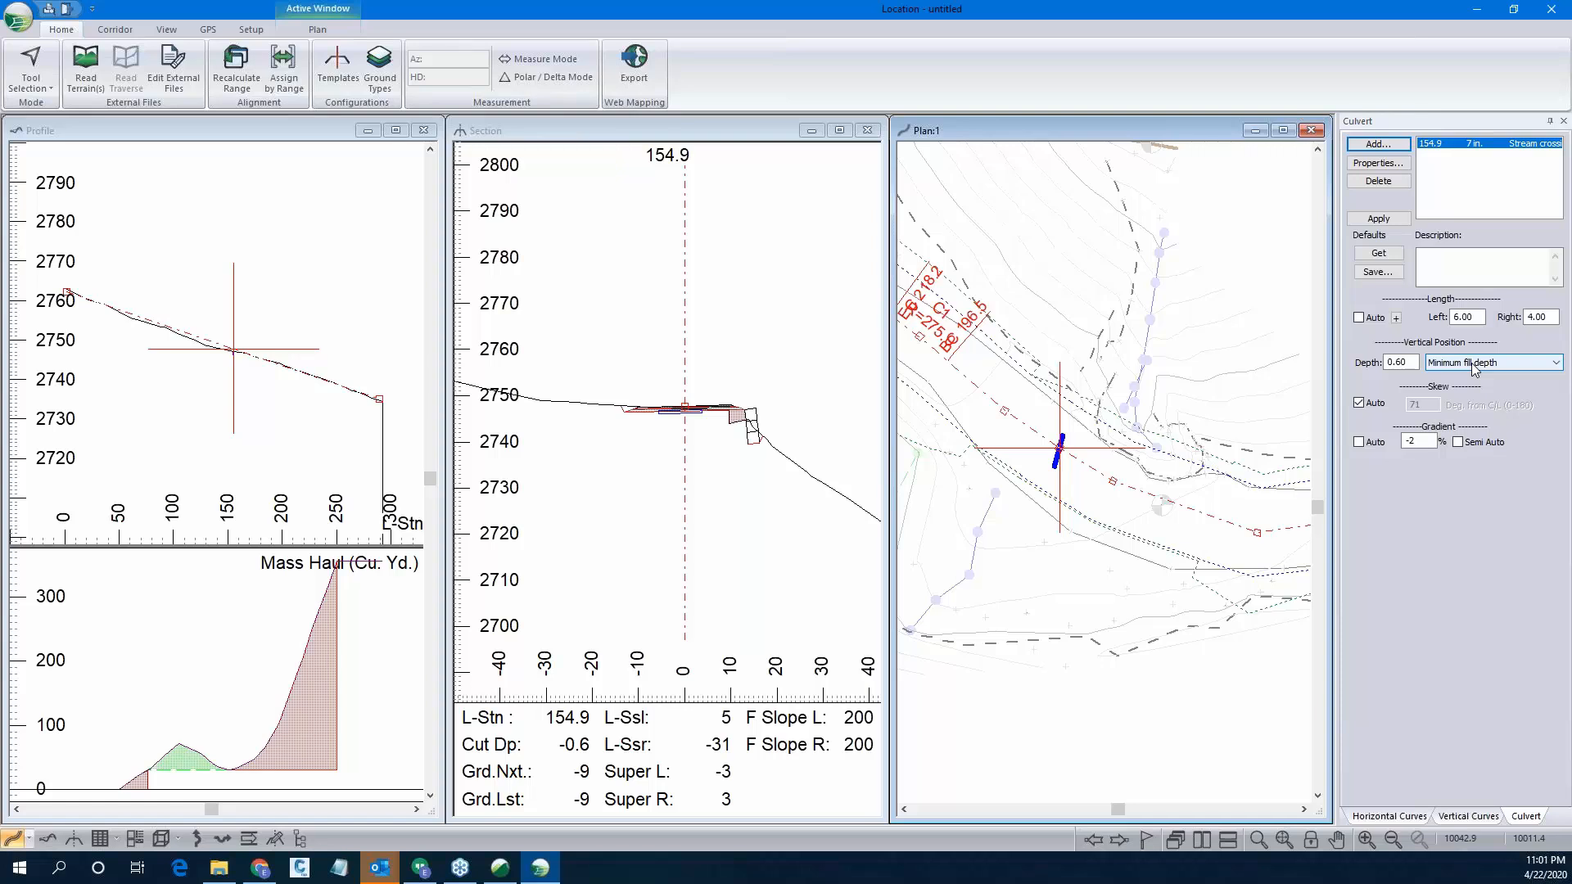
Attach the culvert to the upper ditch/catch point, make its gradient semi-automatic and its length automatic, and apply the settings.
click(1474, 367)
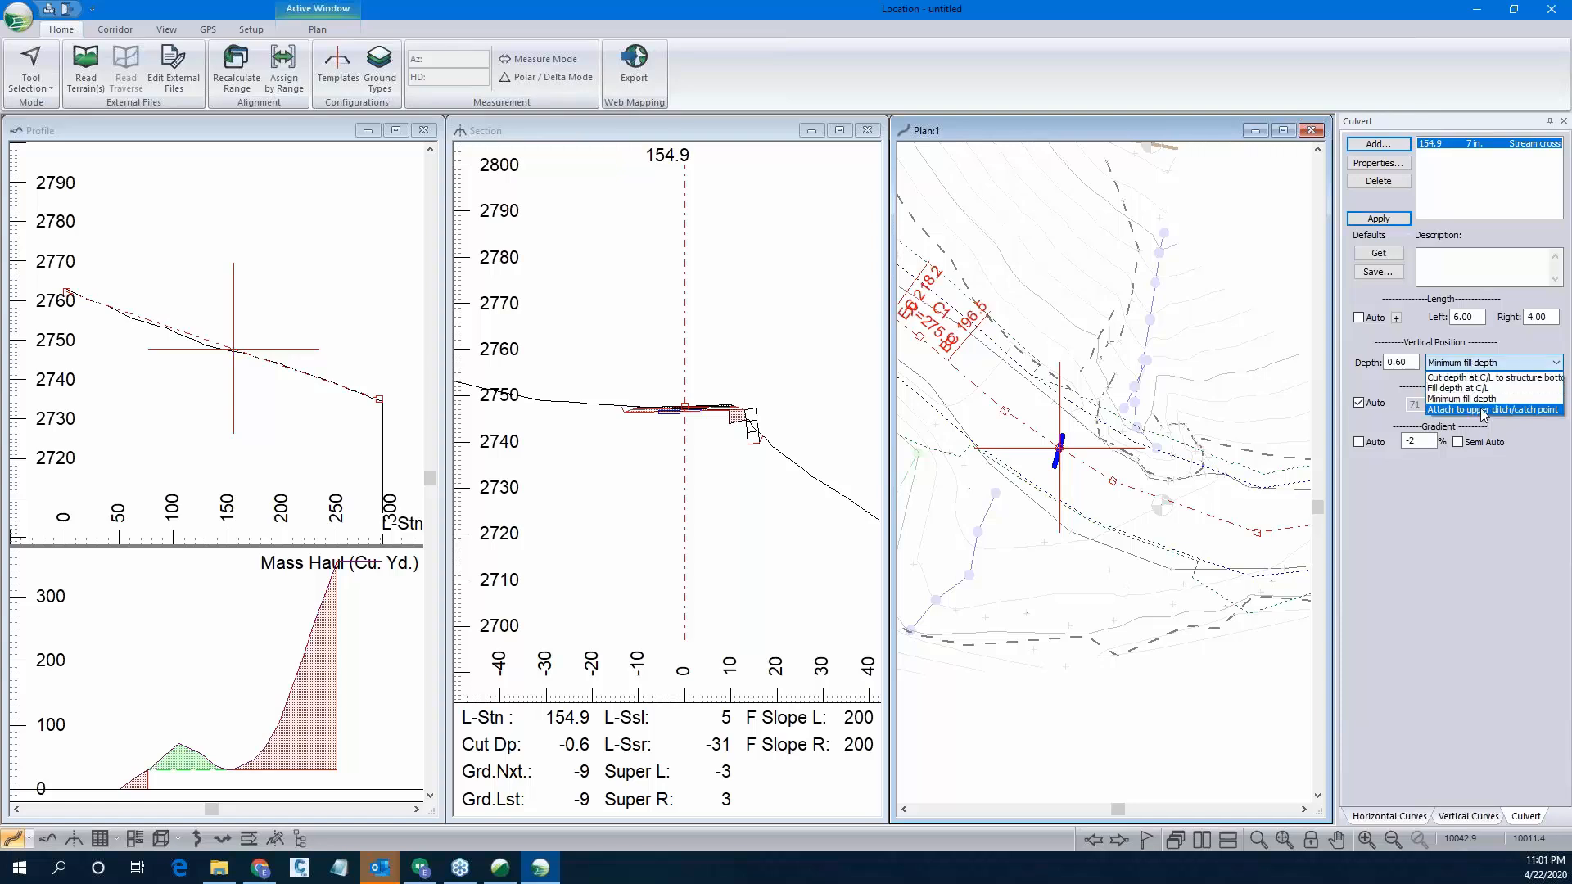
click(1484, 410)
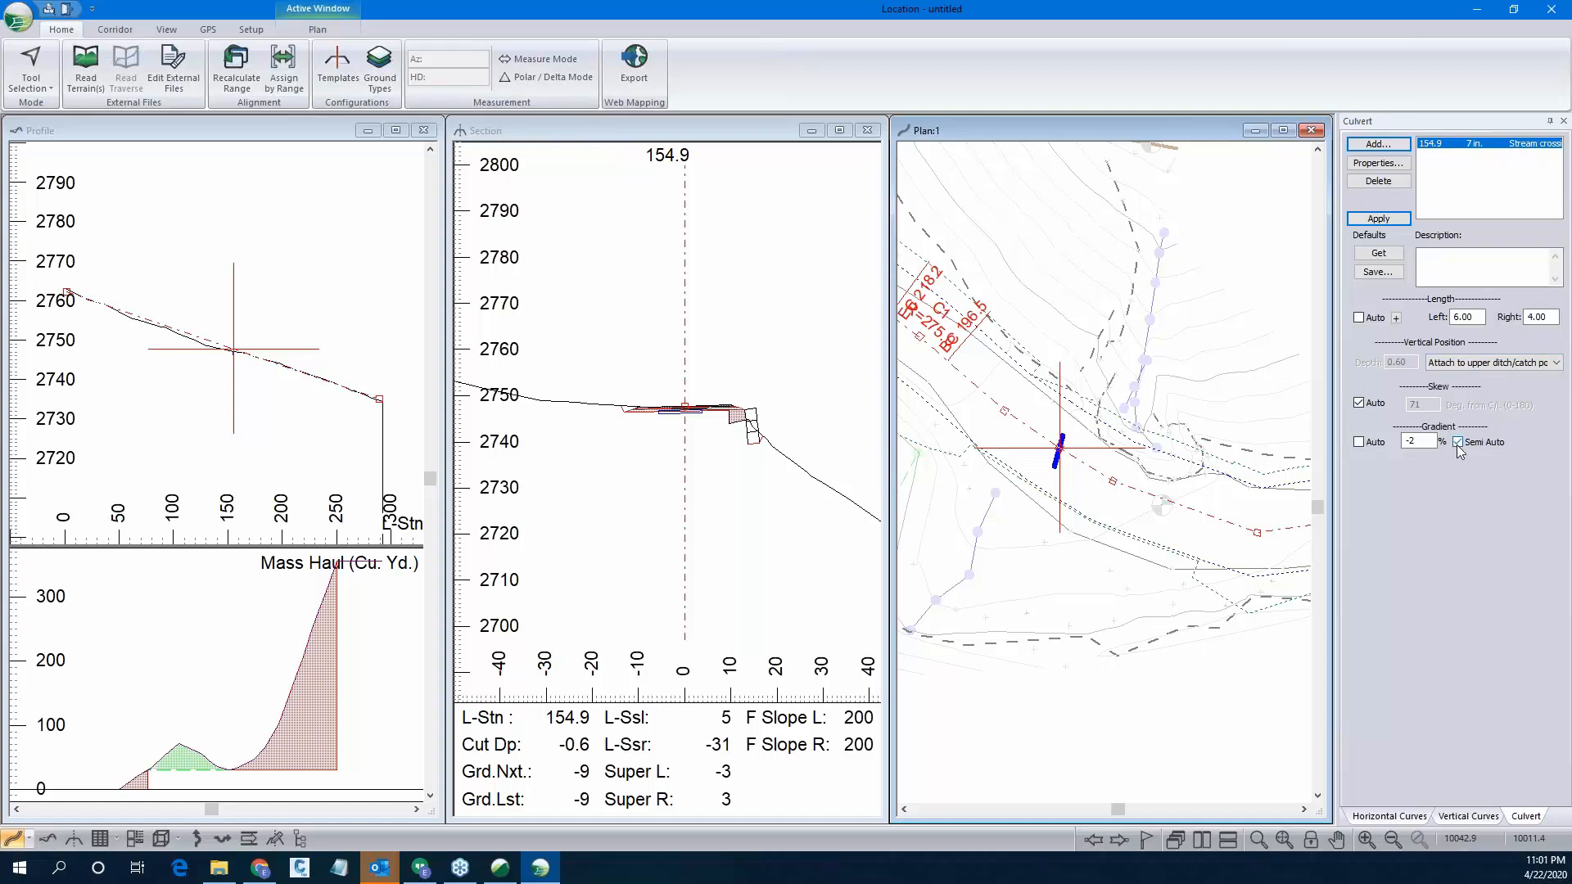
click(1385, 219)
click(1358, 318)
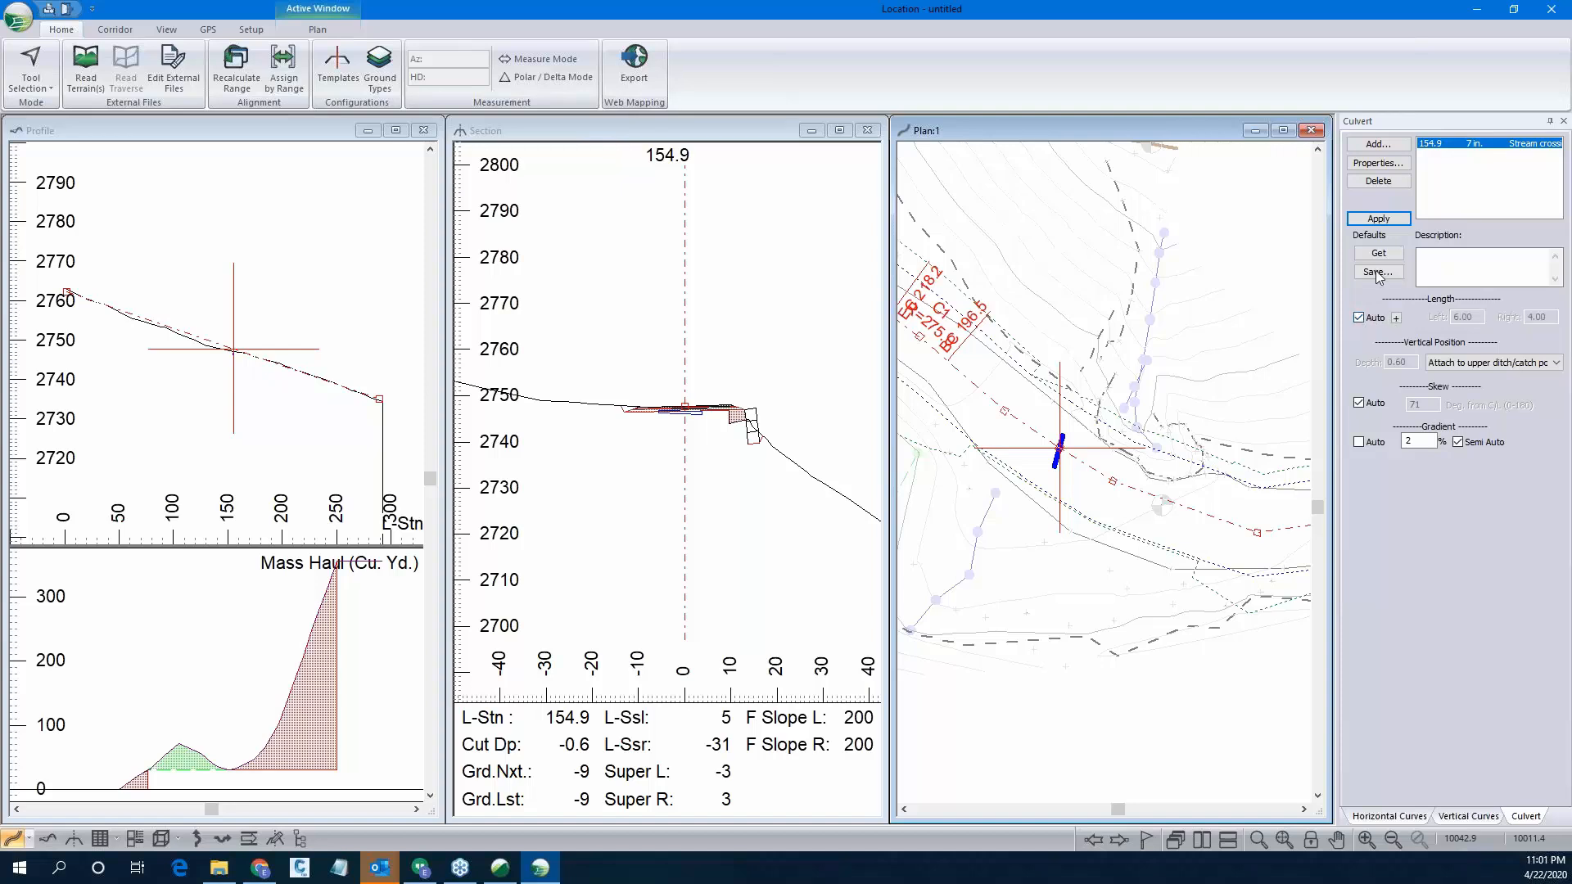
click(1376, 219)
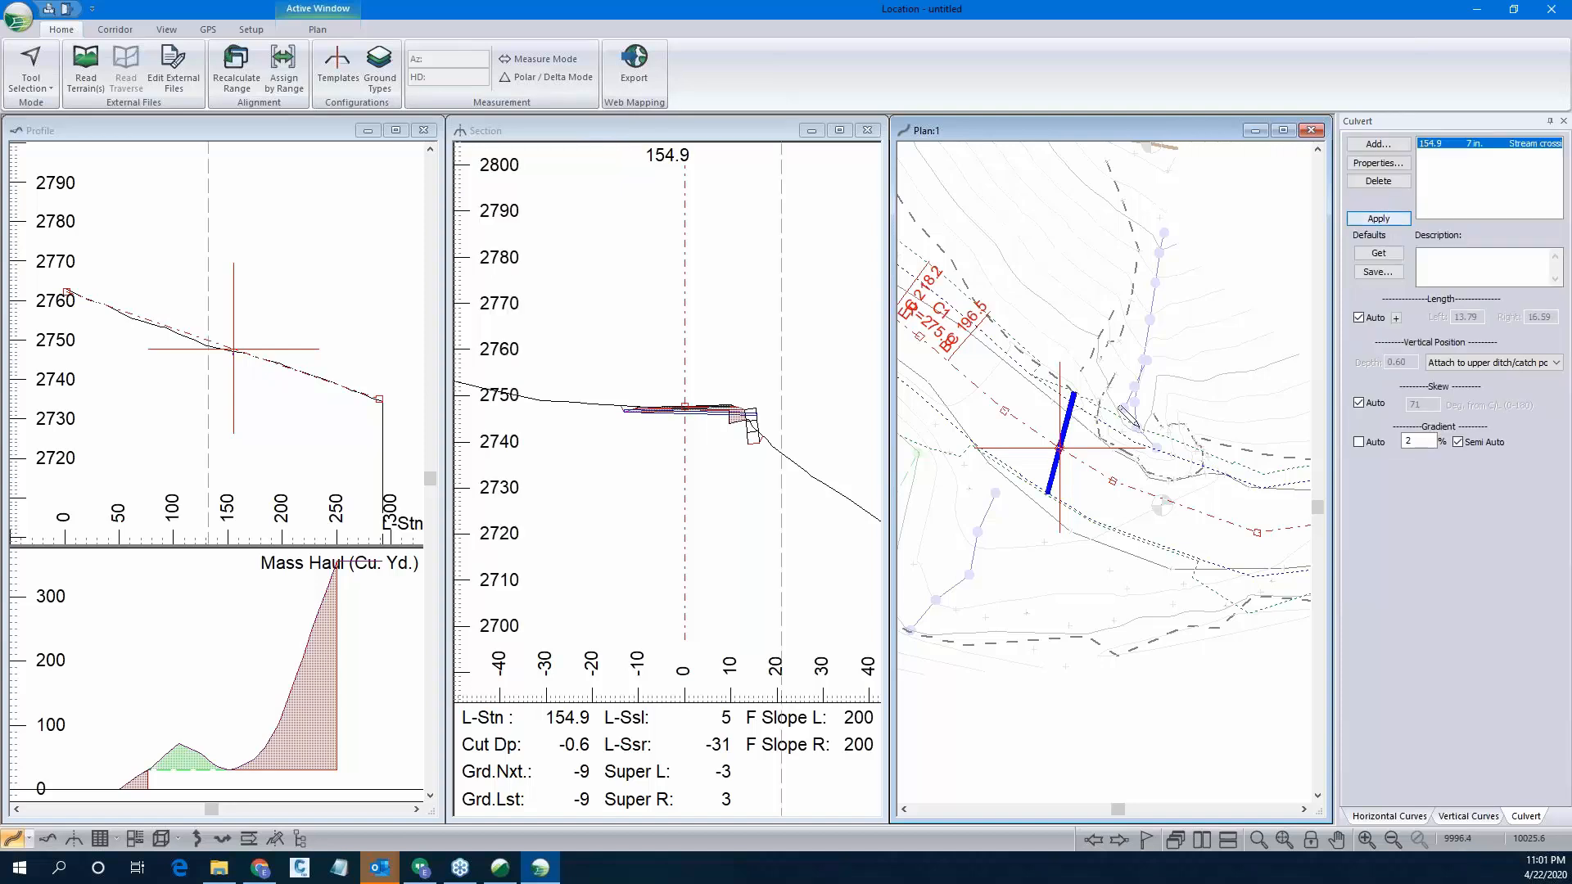
Replace the culvert's automatic skew with a manual skew of 110 degrees from the centerline.
scroll(1061, 448, up, 2)
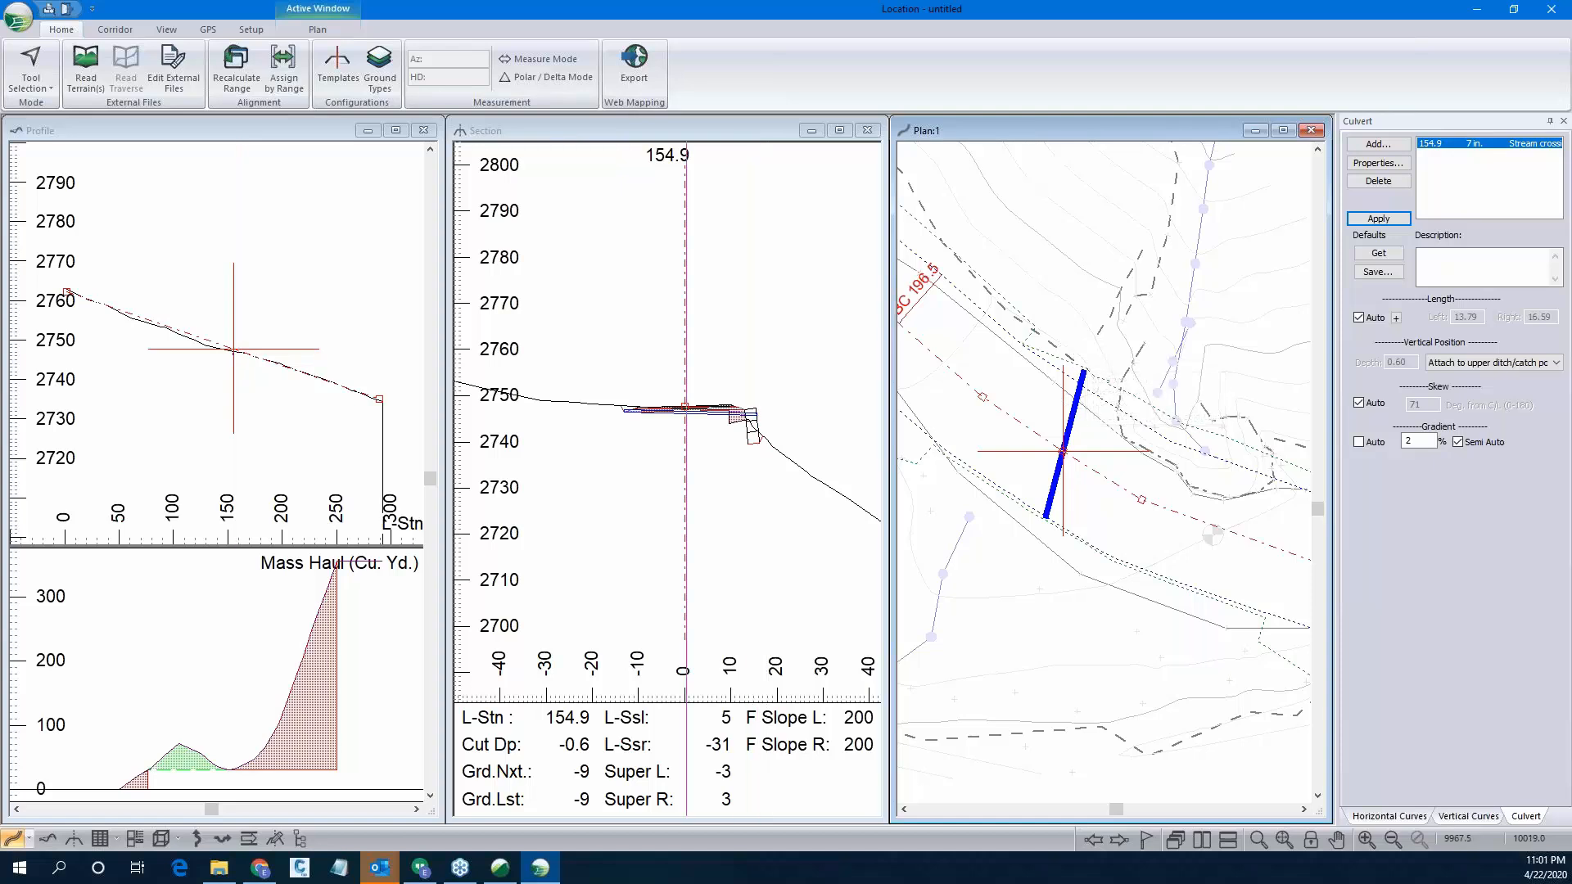
scroll(1024, 479, down, 1)
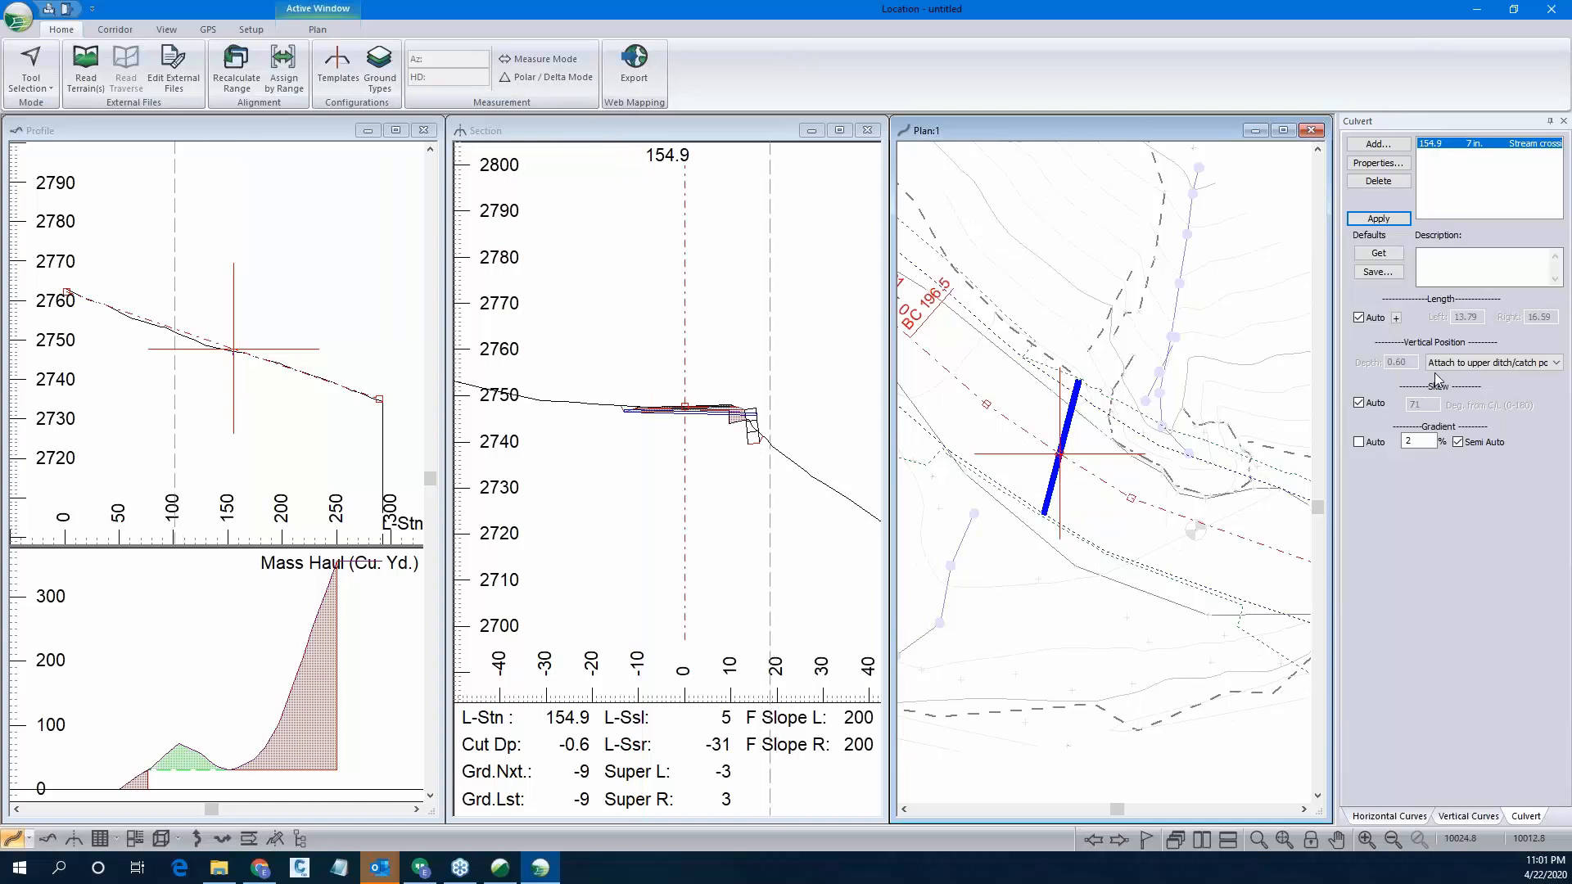
click(1358, 403)
double_click(1401, 405)
text(110)
click(1380, 219)
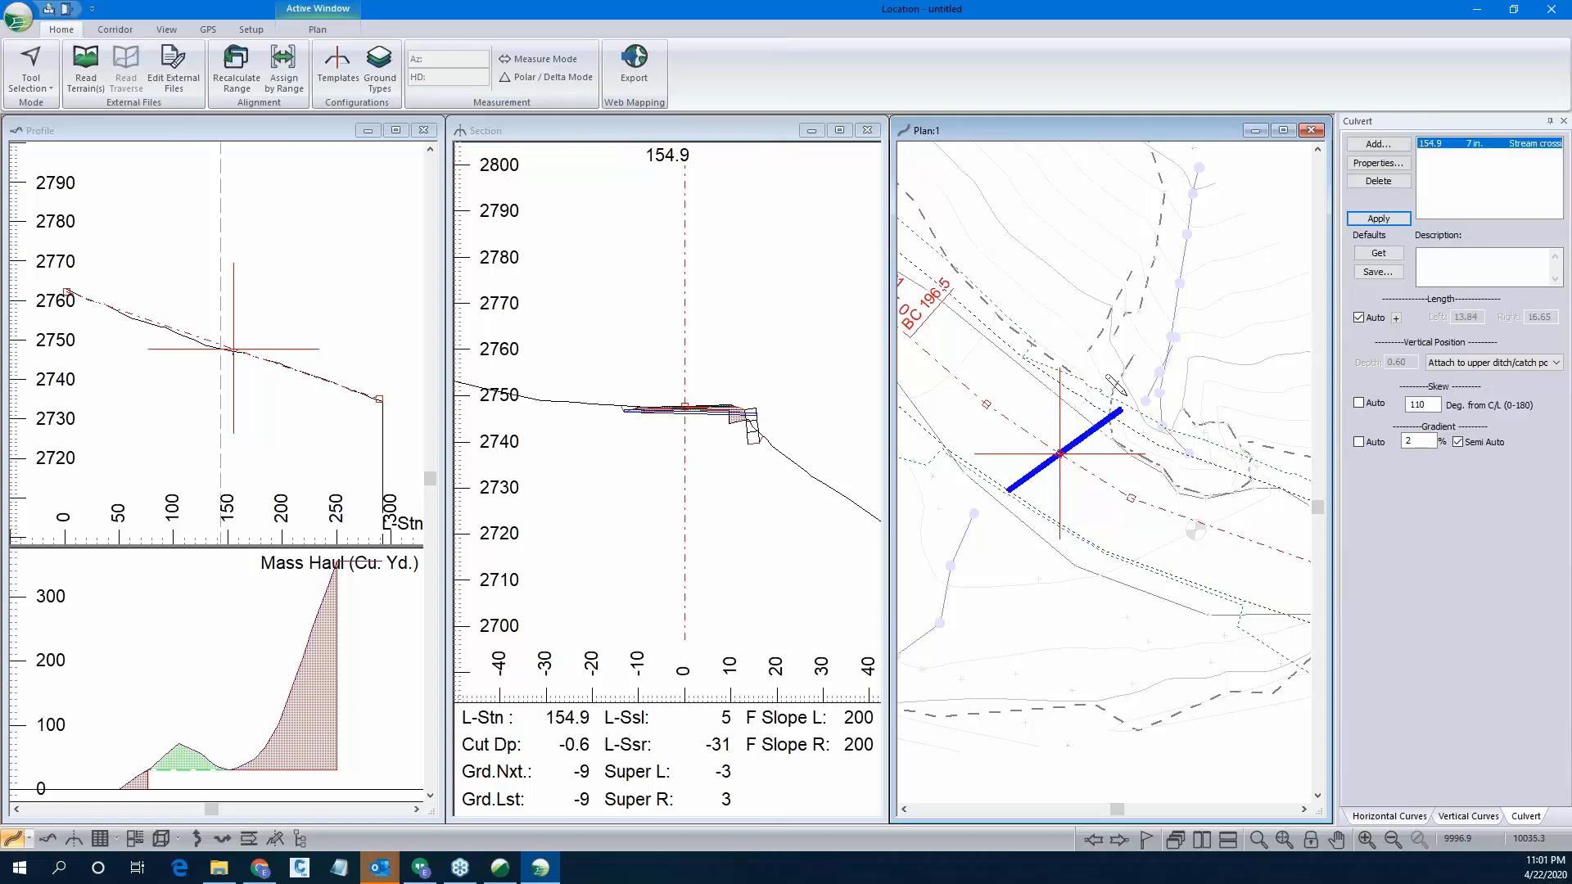
Switch off the culvert's automatic length and set its right length to 24.
scroll(697, 404, up, 3)
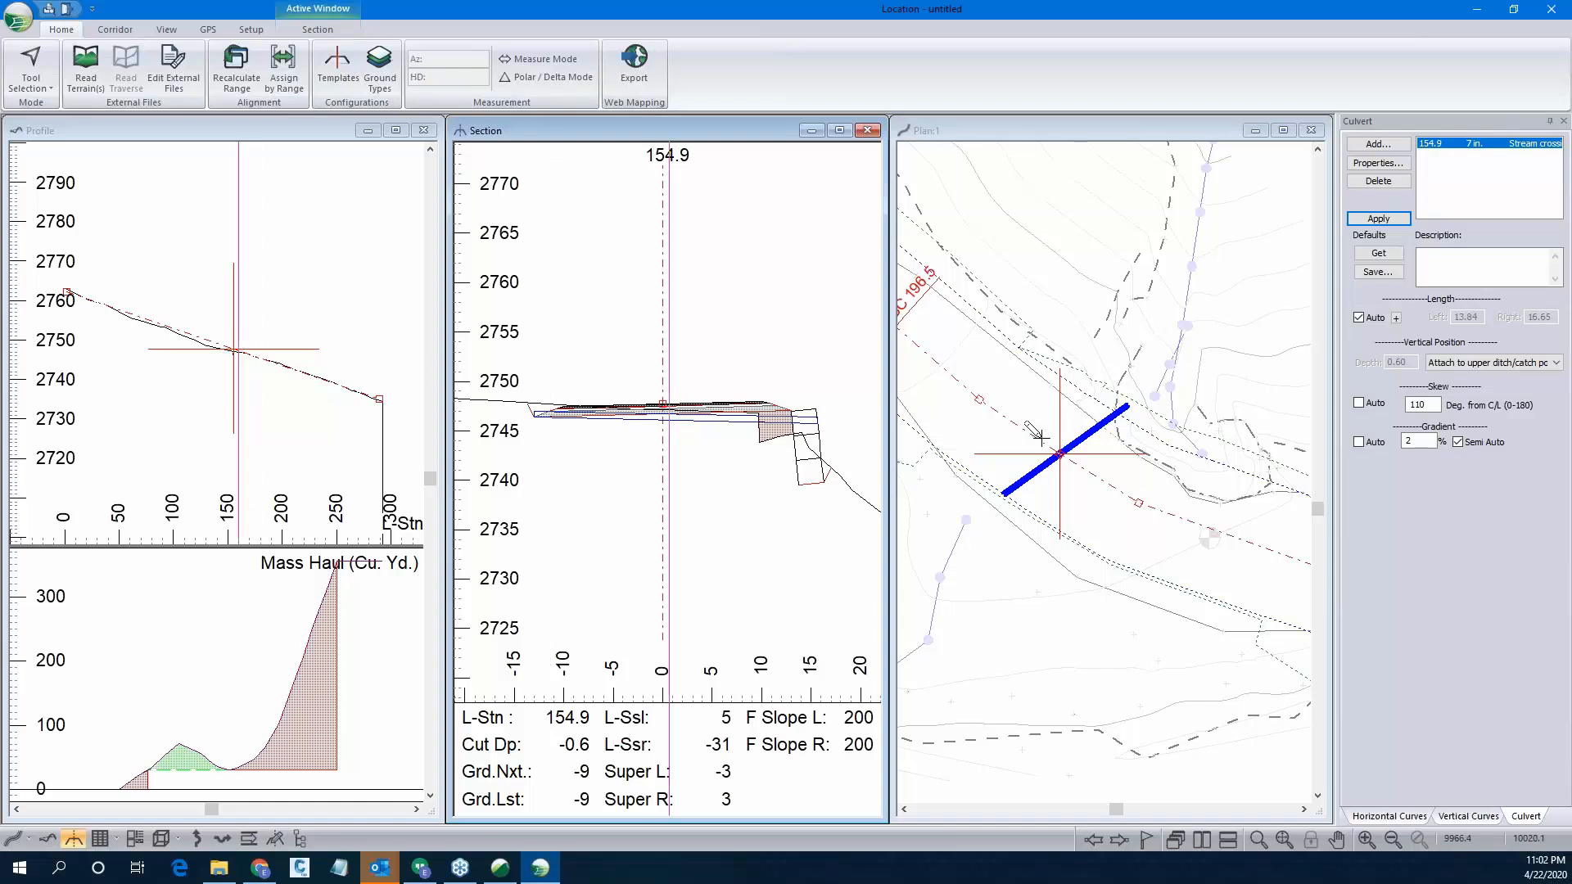
scroll(744, 422, down, 1)
scroll(569, 405, up, 1)
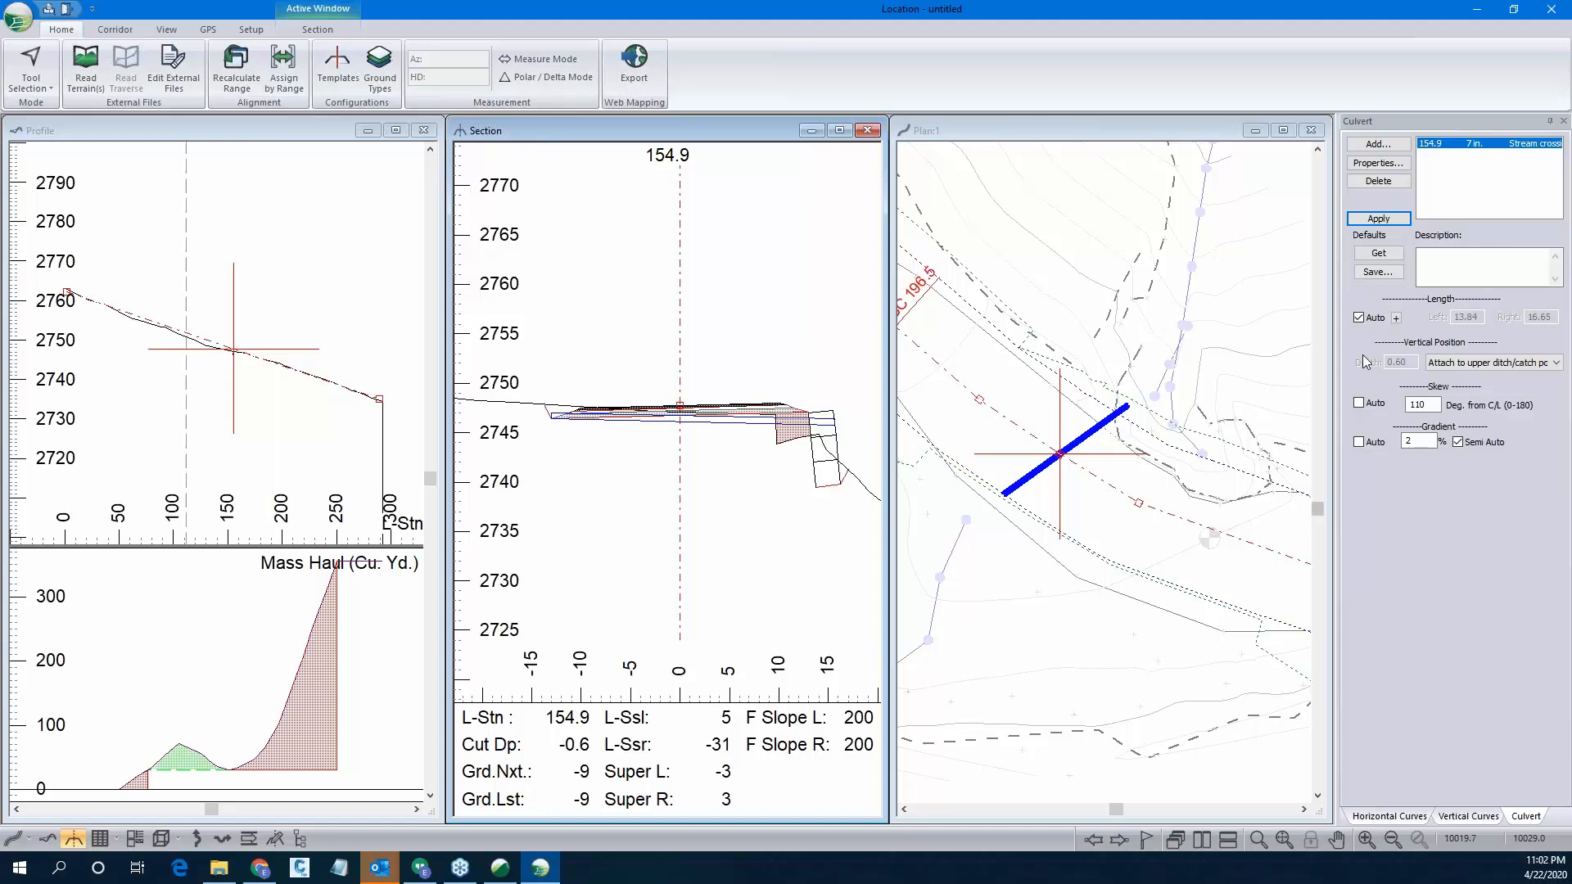
scroll(686, 414, up, 1)
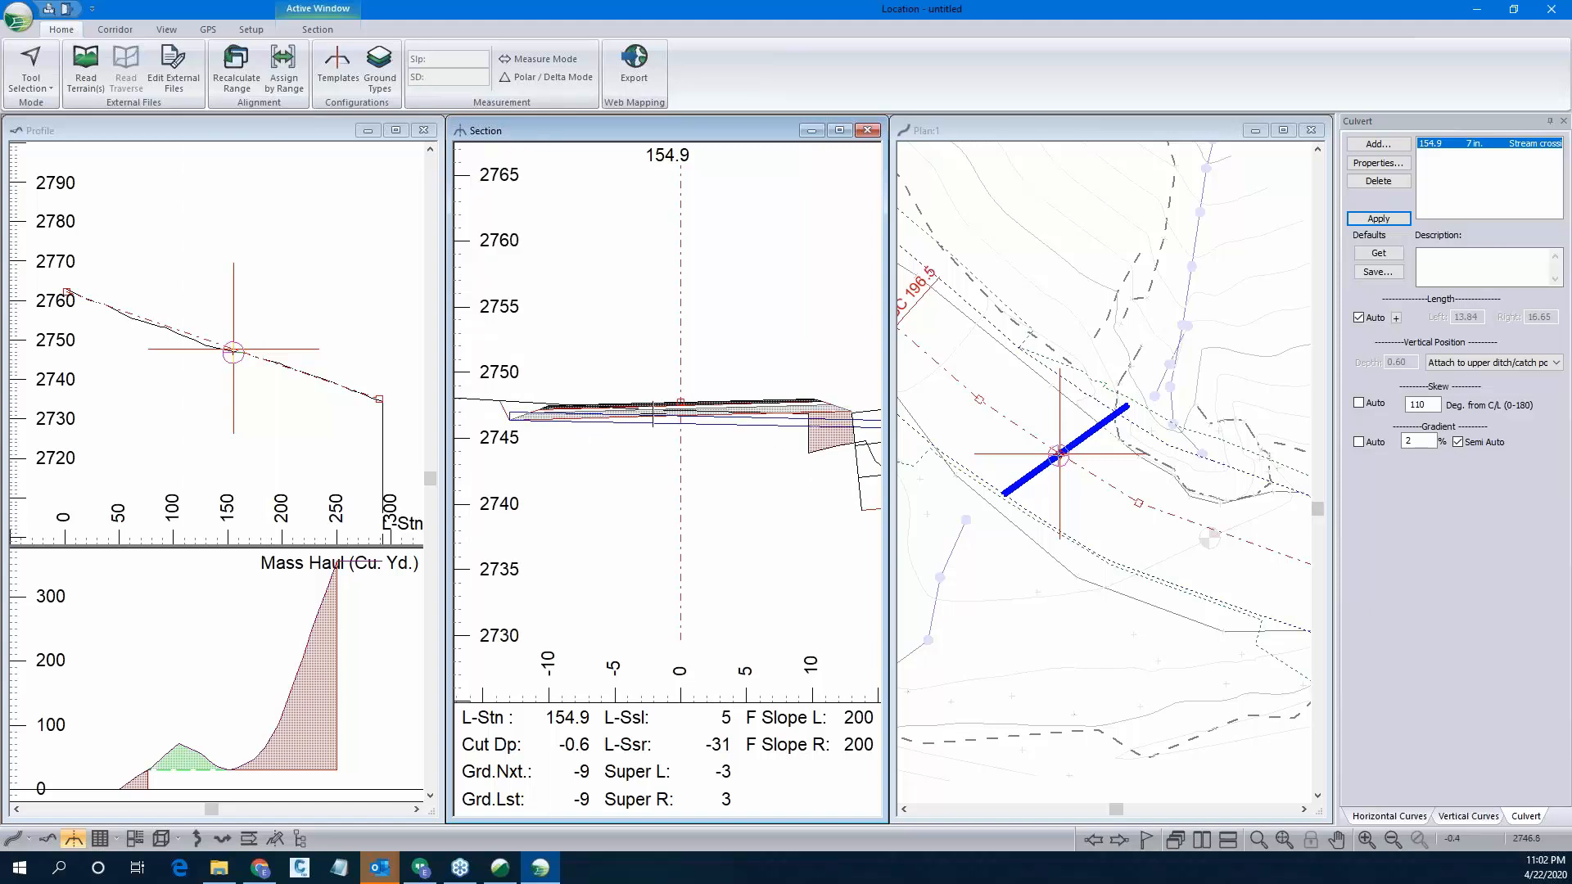
scroll(583, 372, up, 1)
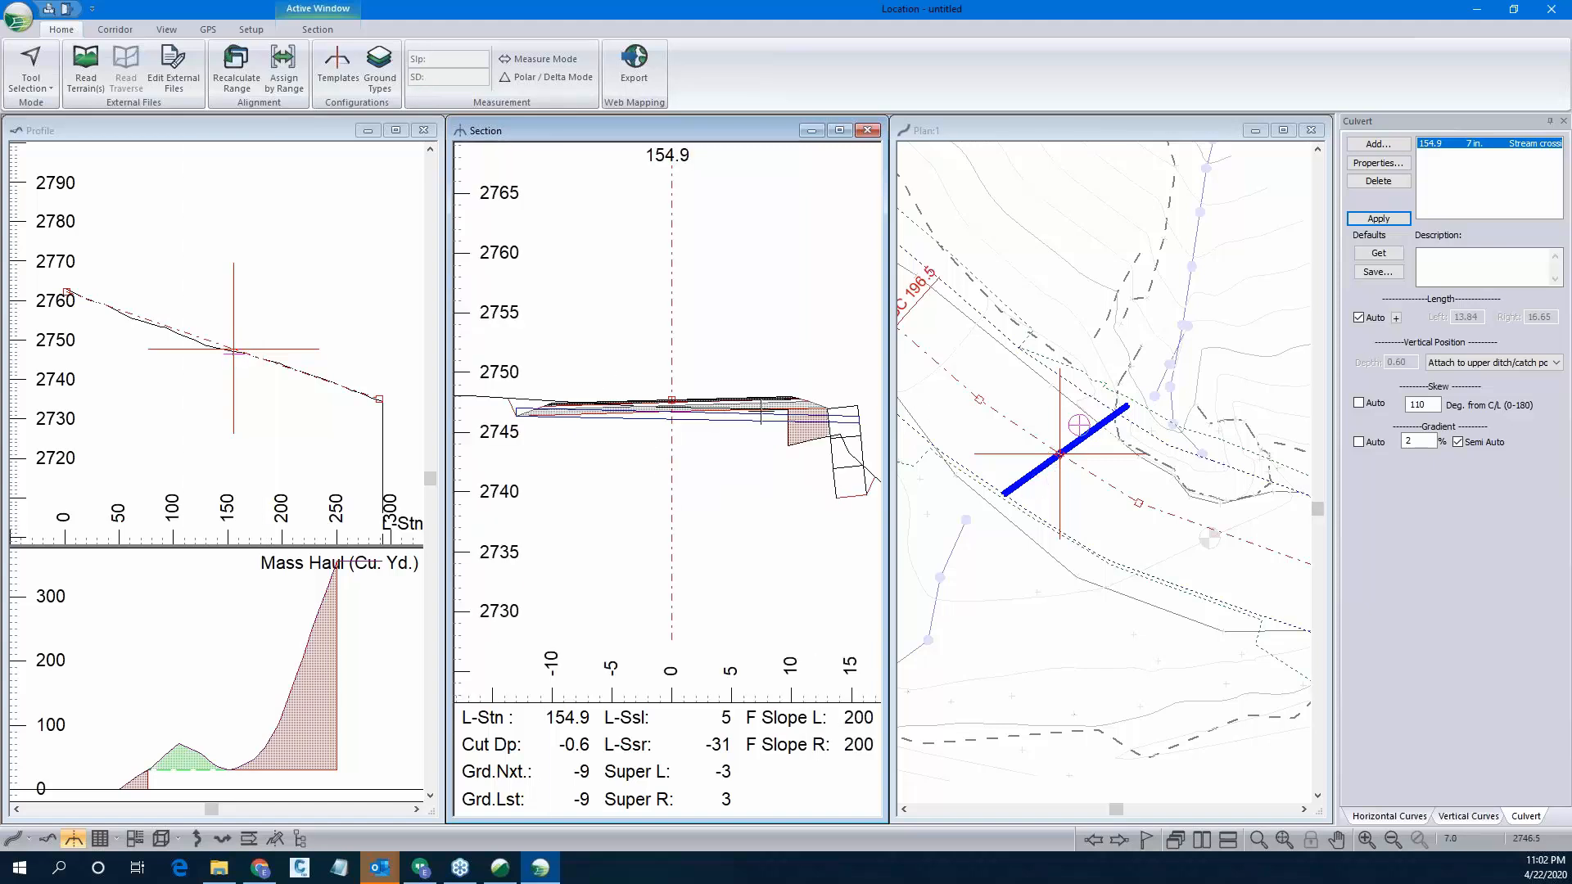
click(1358, 318)
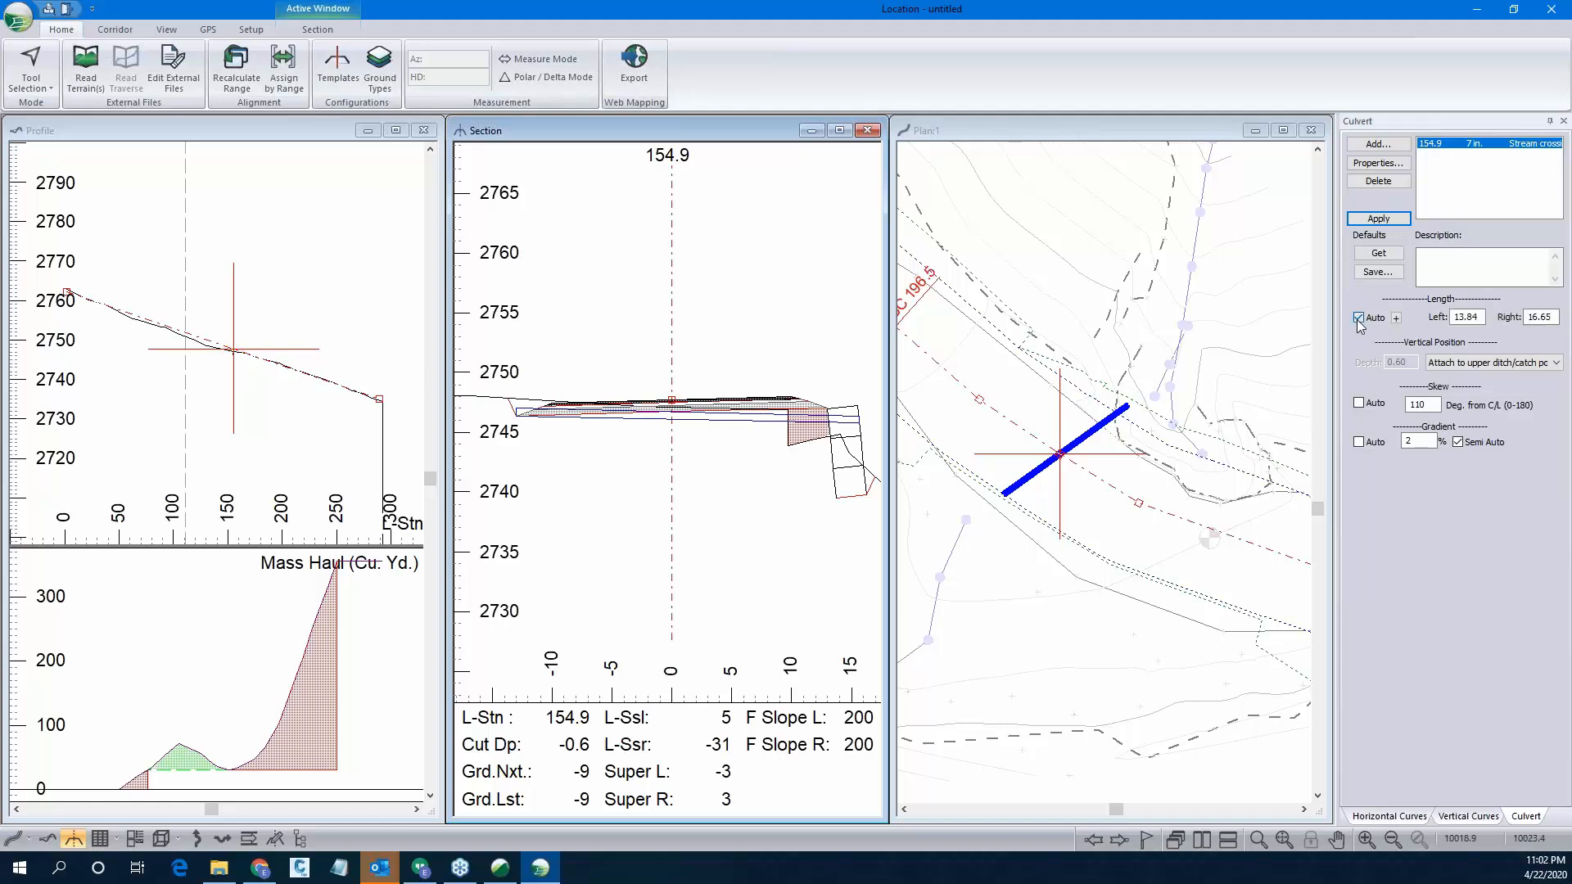
click(1477, 318)
key(Tab)
text(2)
key(Return)
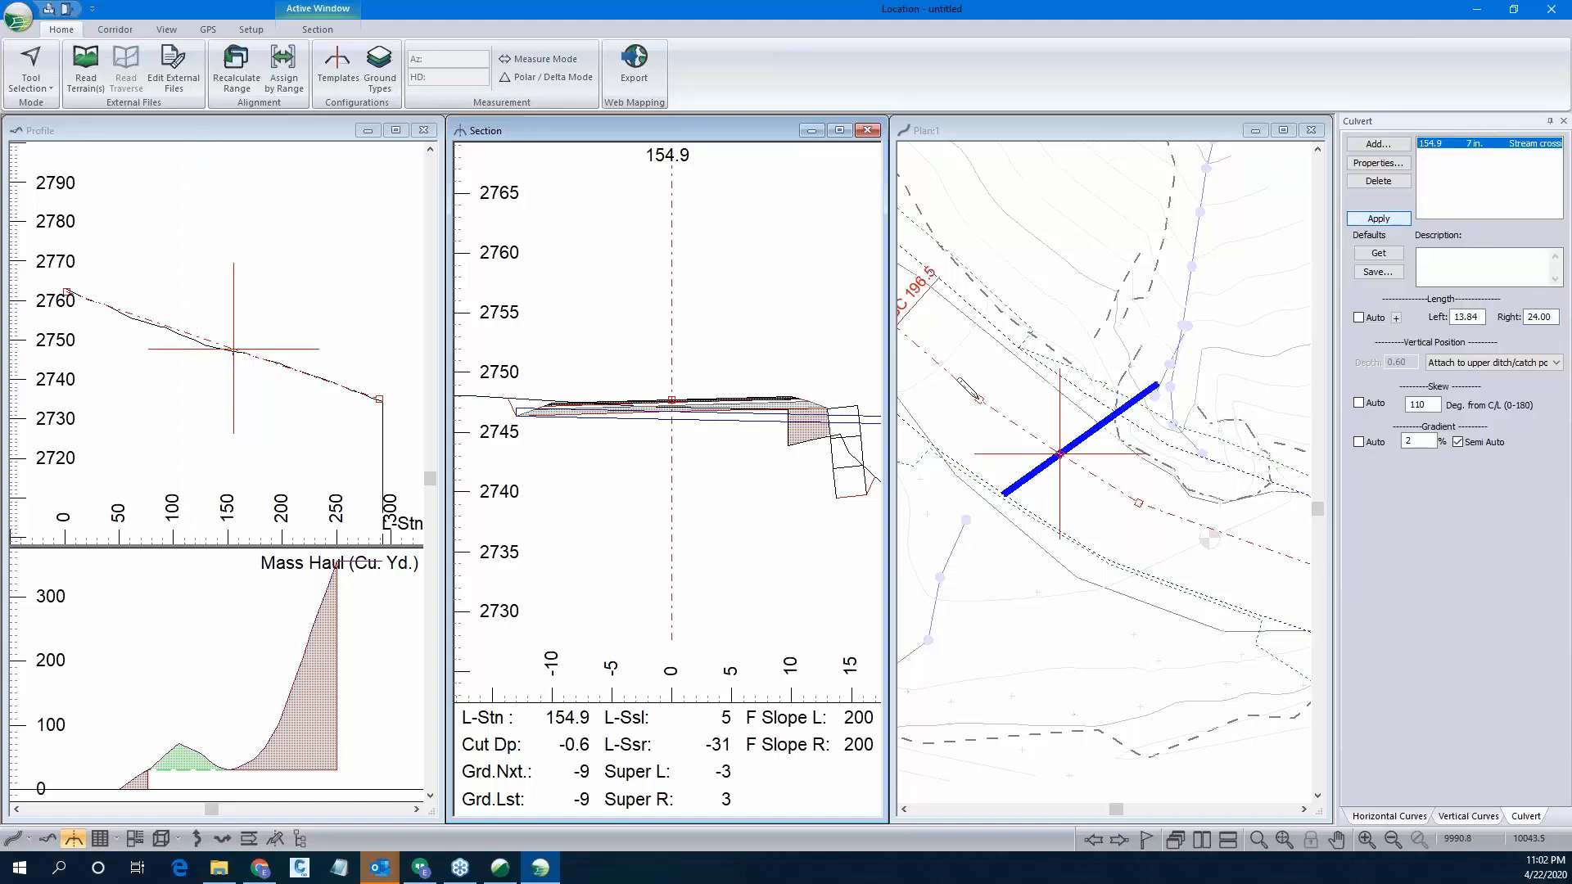
Shorten the culvert's right length to 20 and apply it.
scroll(829, 427, down, 2)
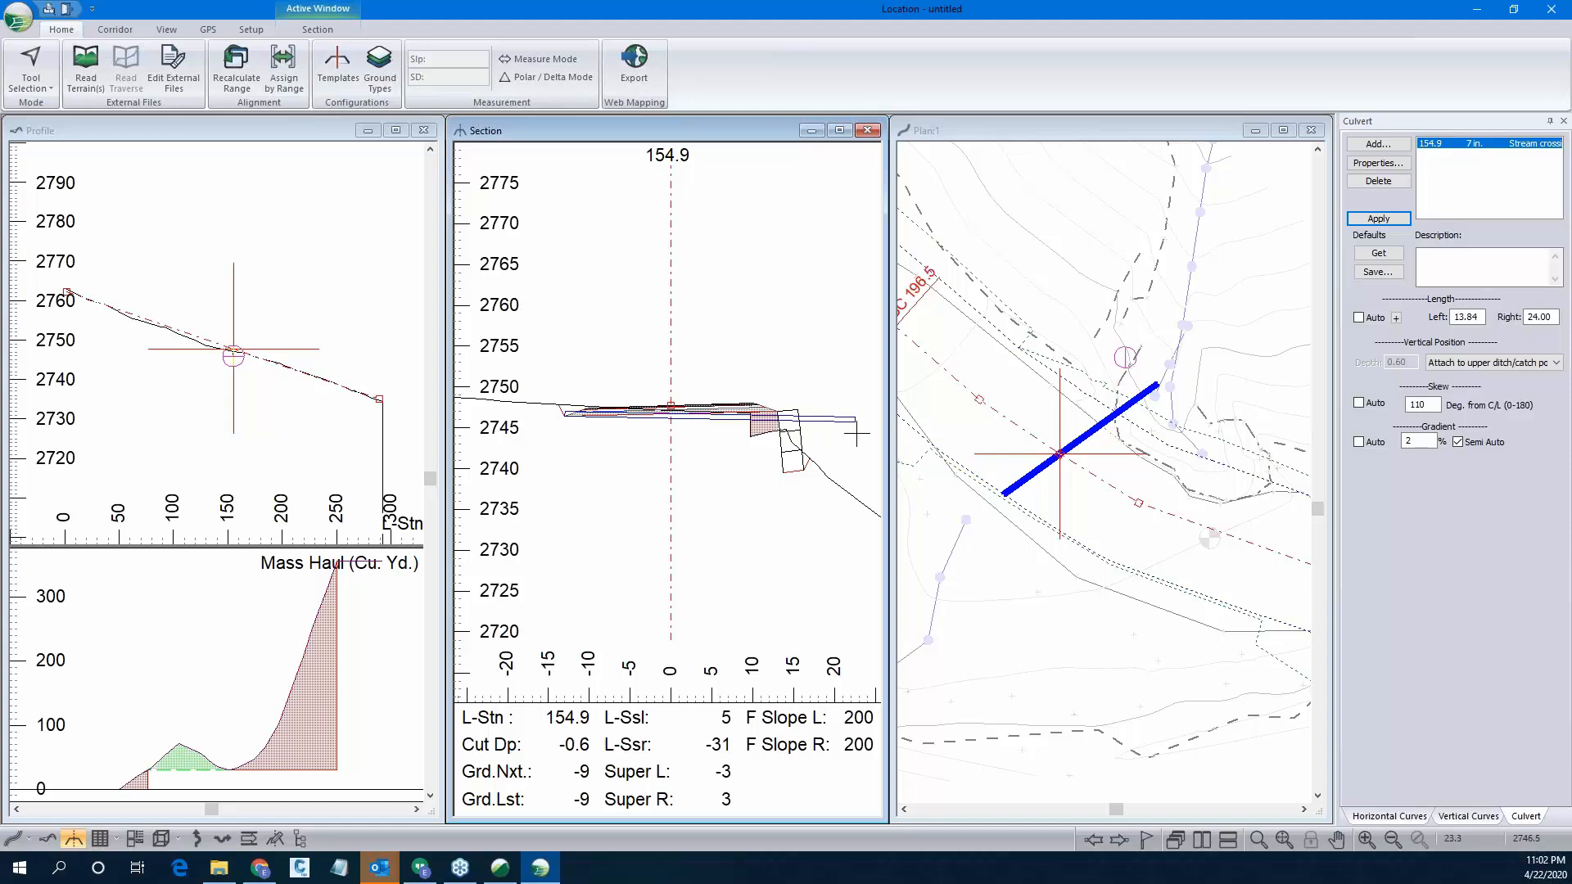
drag(1552, 316, 1512, 313)
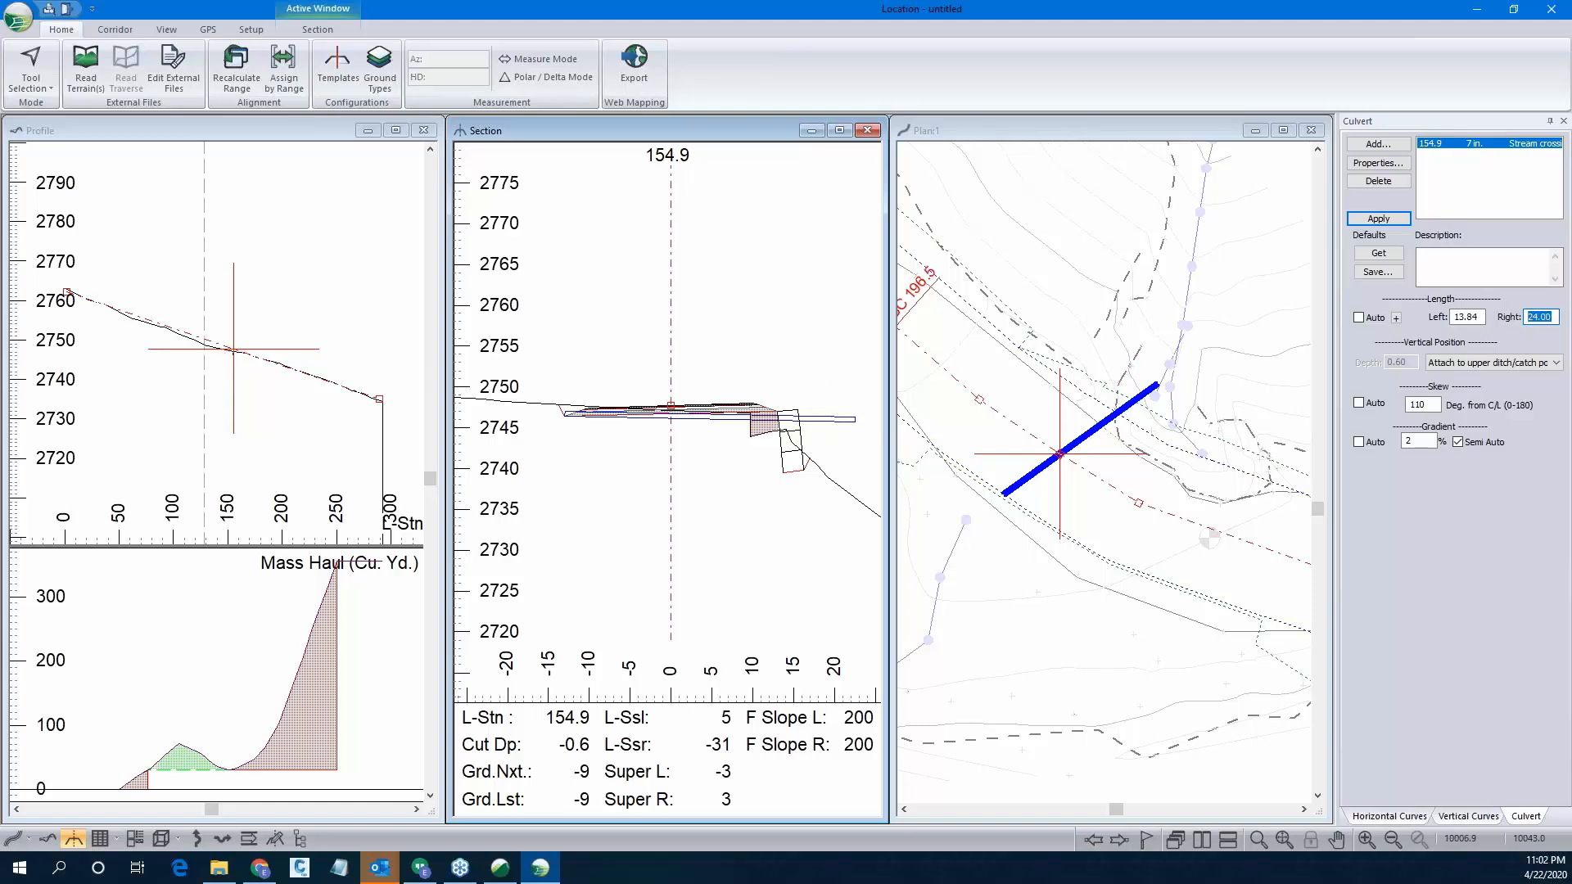
text(20)
click(1370, 222)
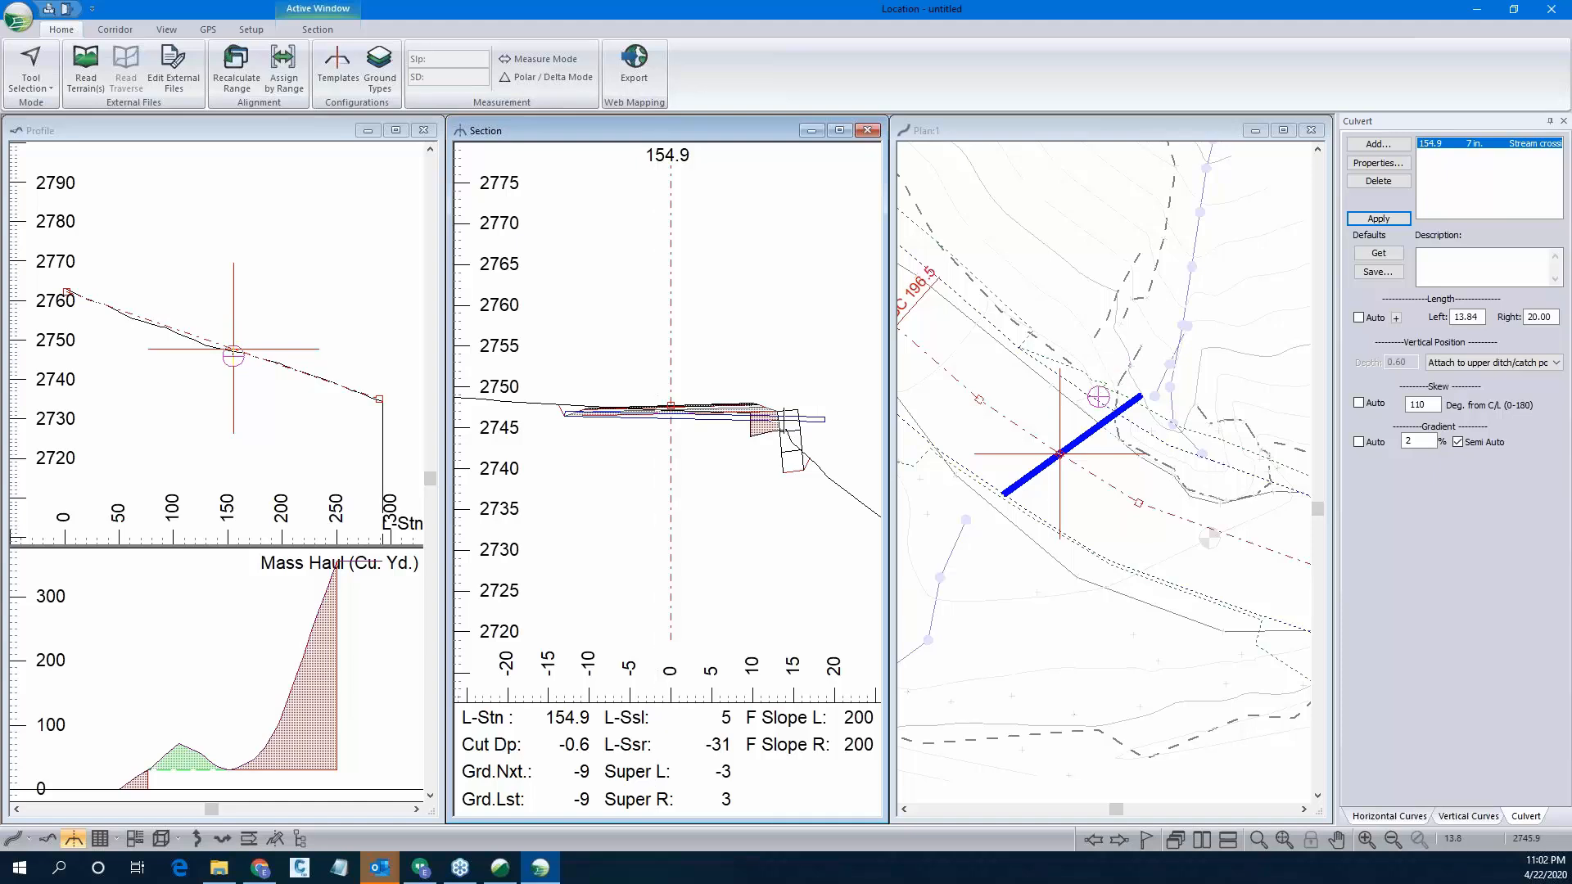
Set the circular culvert pipe's diameter to 10 in. in its properties.
mouse_move(785, 419)
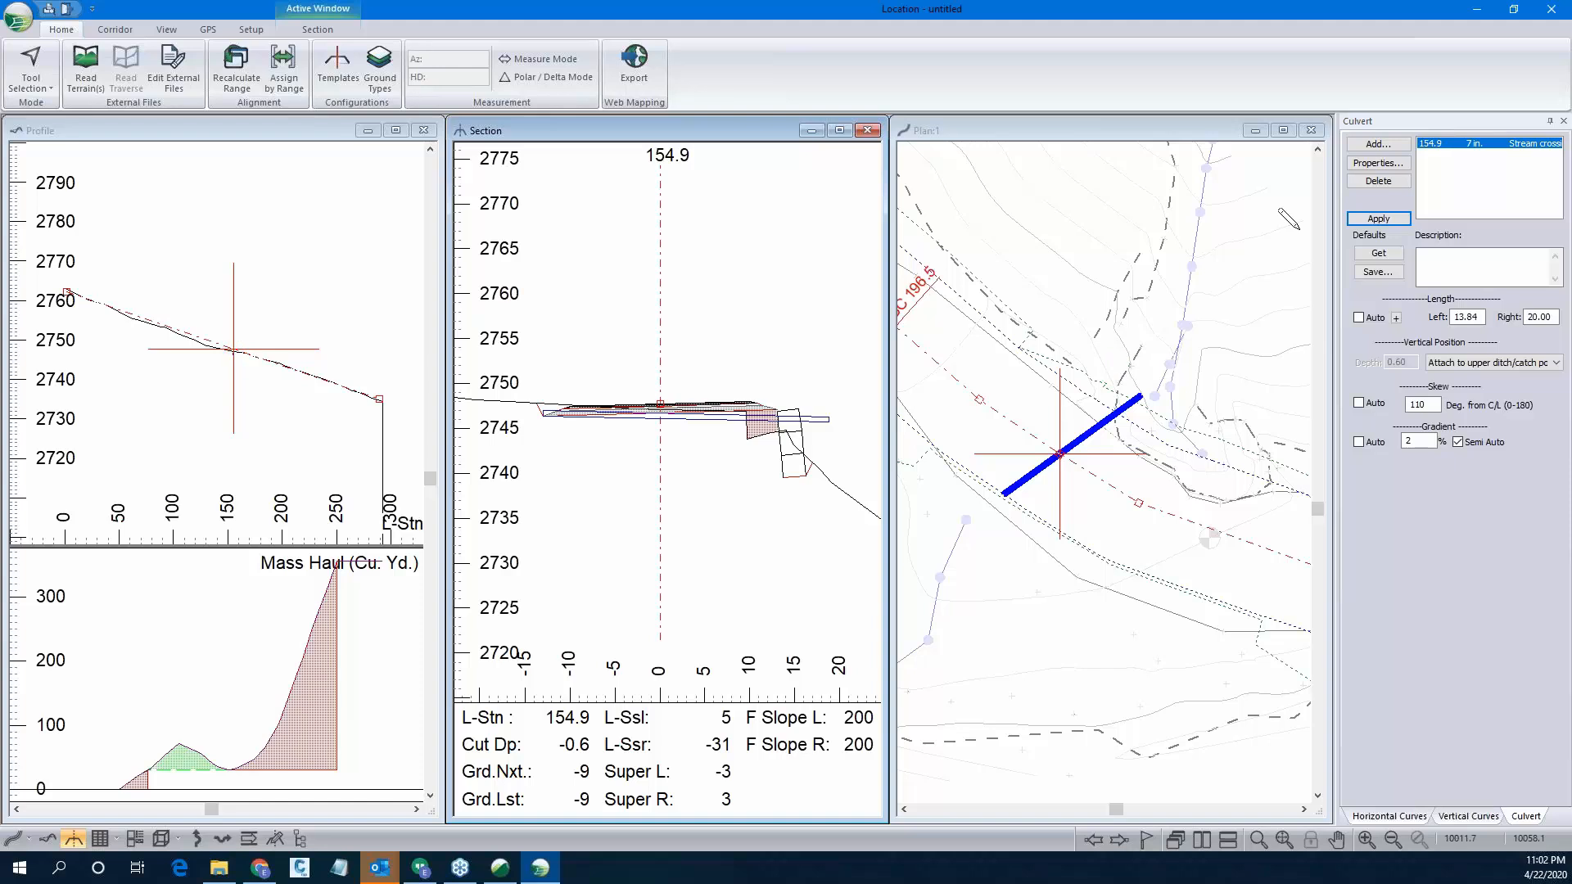
click(1379, 163)
double_click(828, 432)
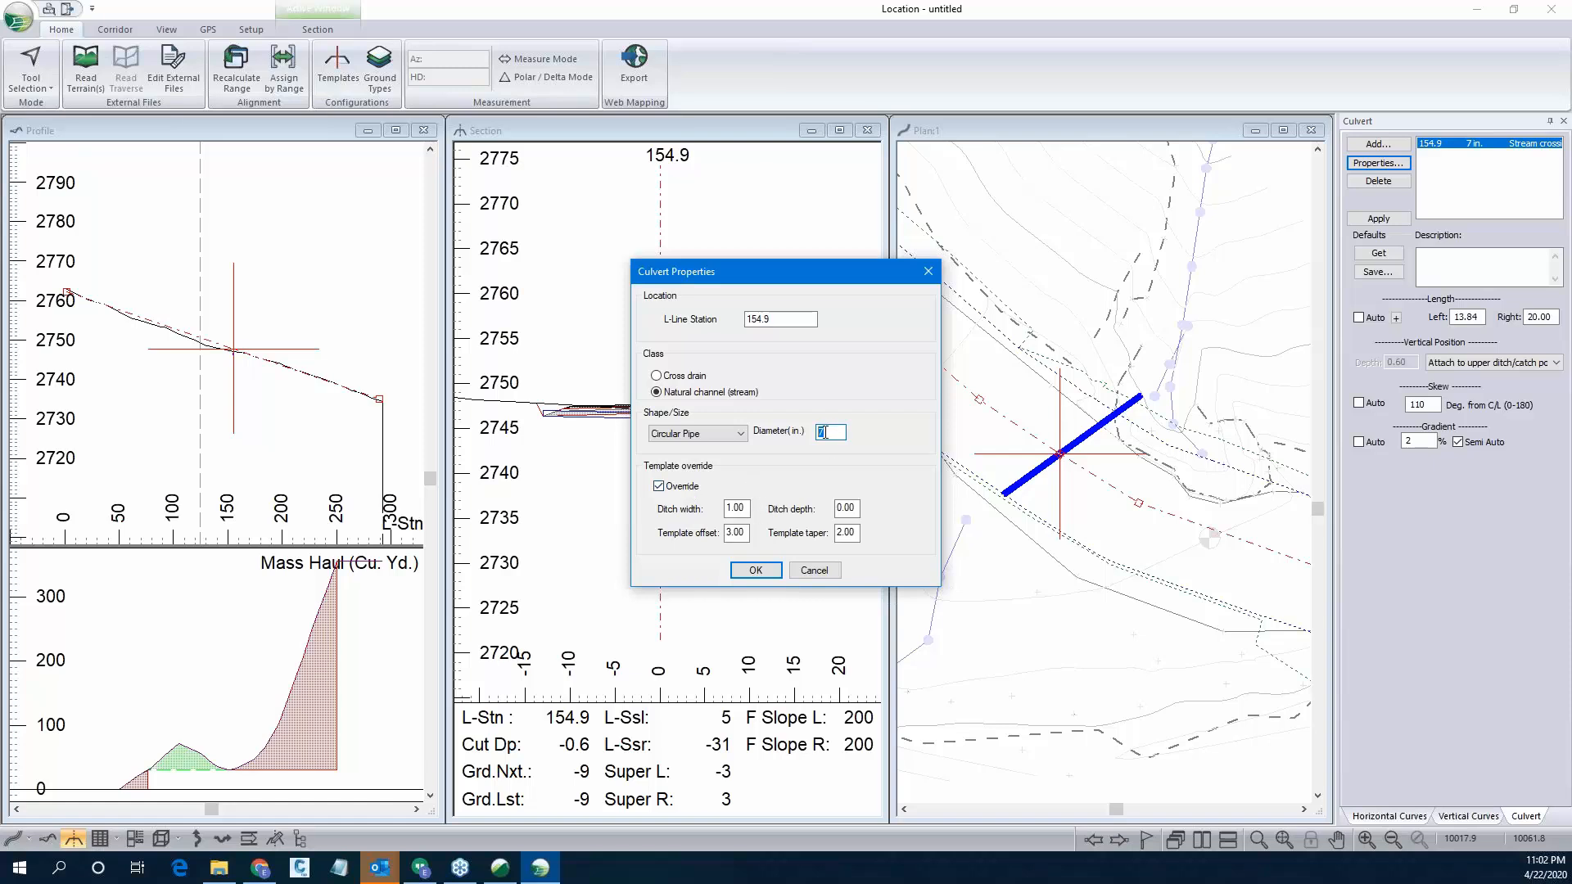
text(10)
Set the culvert's template override to ditch width 20, ditch depth 5, template offset 25 and template taper 12.
double_click(743, 509)
text(20)
key(Tab)
text(5)
key(Tab)
text(2)
key(Tab)
text(12)
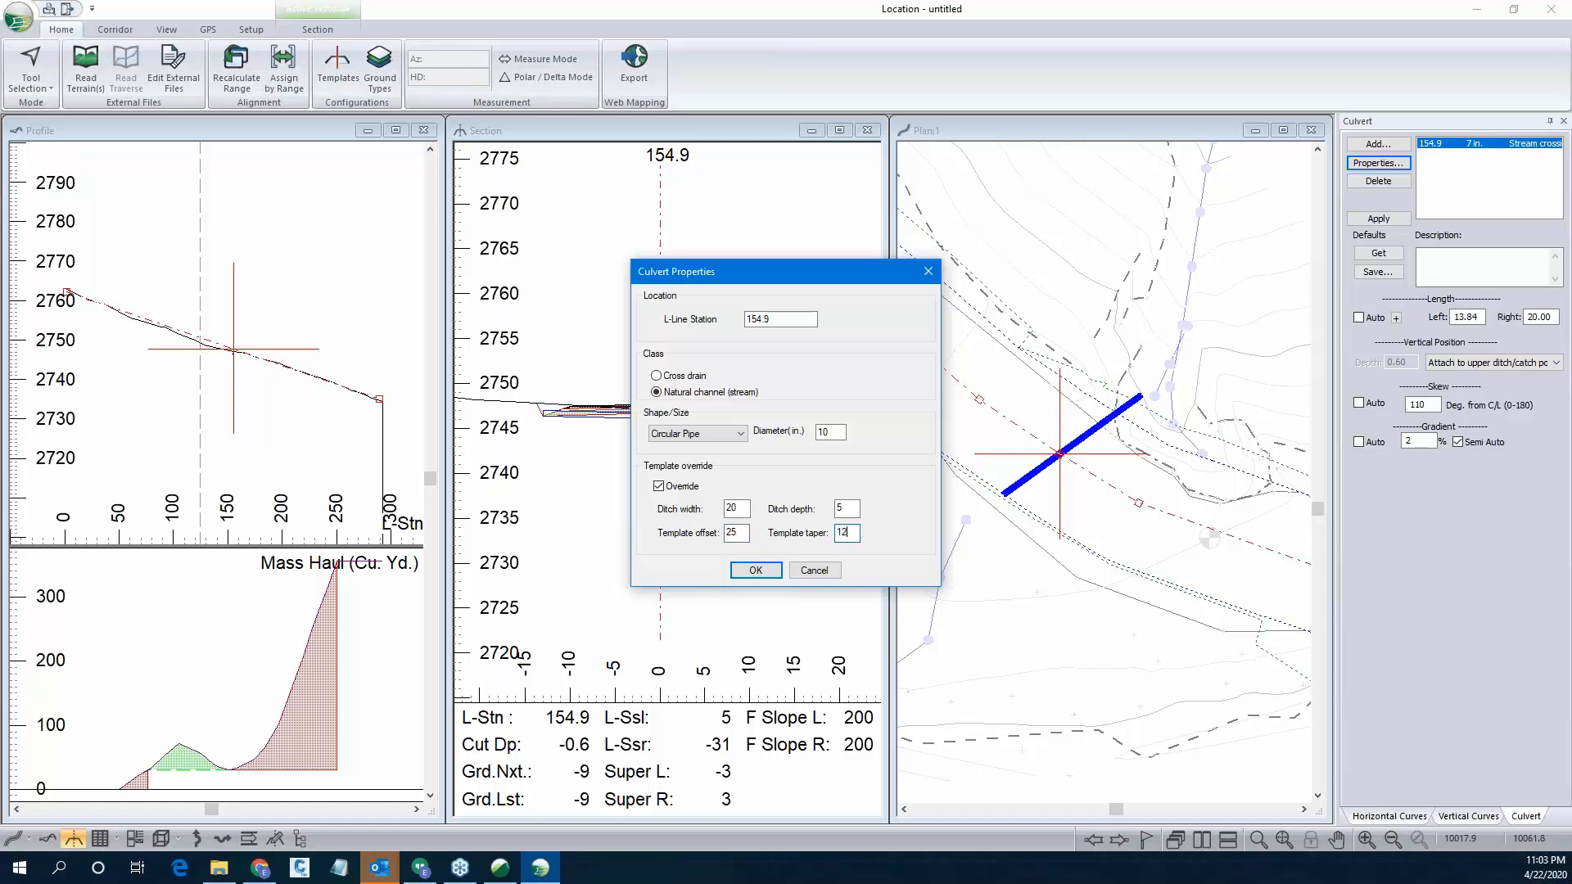
click(755, 571)
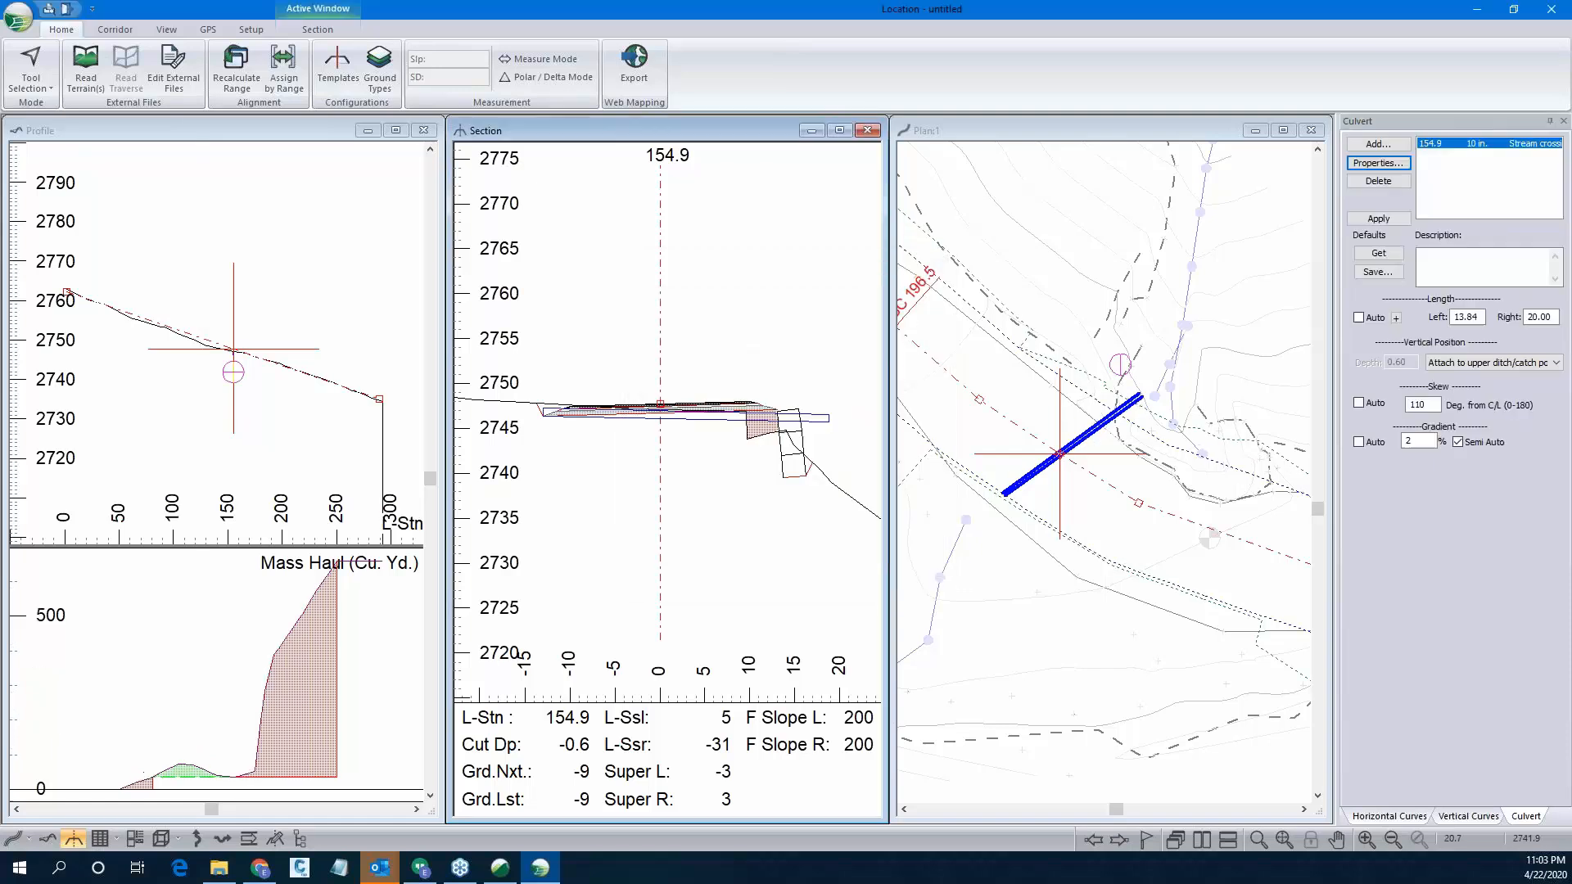
Examine the culvert's ditch override in plan and in the cross sections around station 154.9.
scroll(1085, 469, down, 2)
scroll(1086, 469, up, 1)
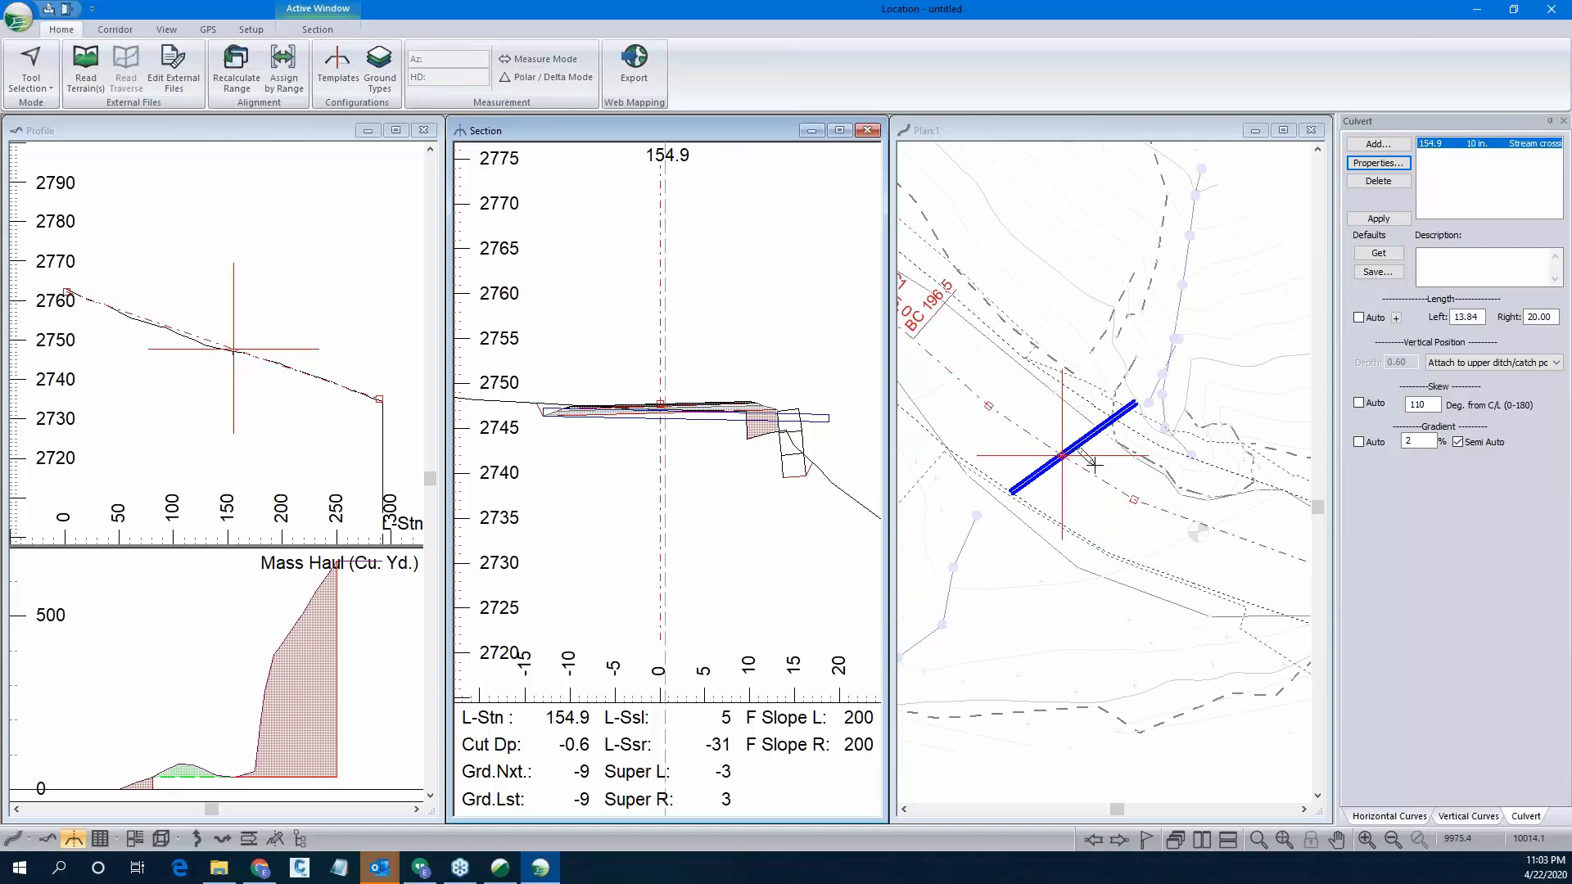
mouse_move(1018, 459)
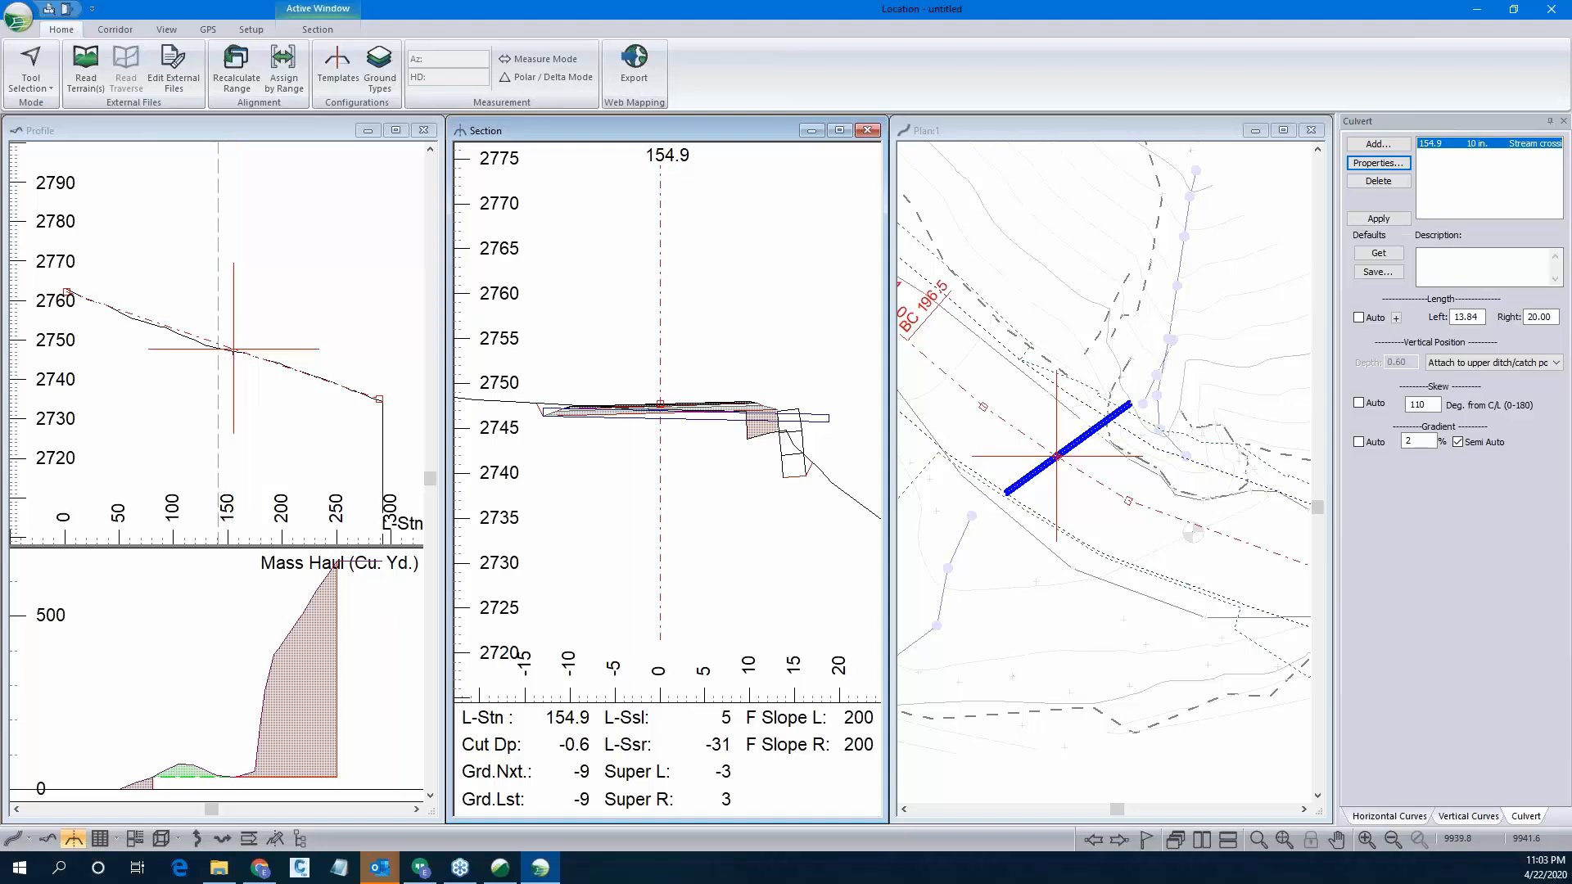
click(1118, 839)
click(1118, 839)
click(1093, 839)
click(1093, 839)
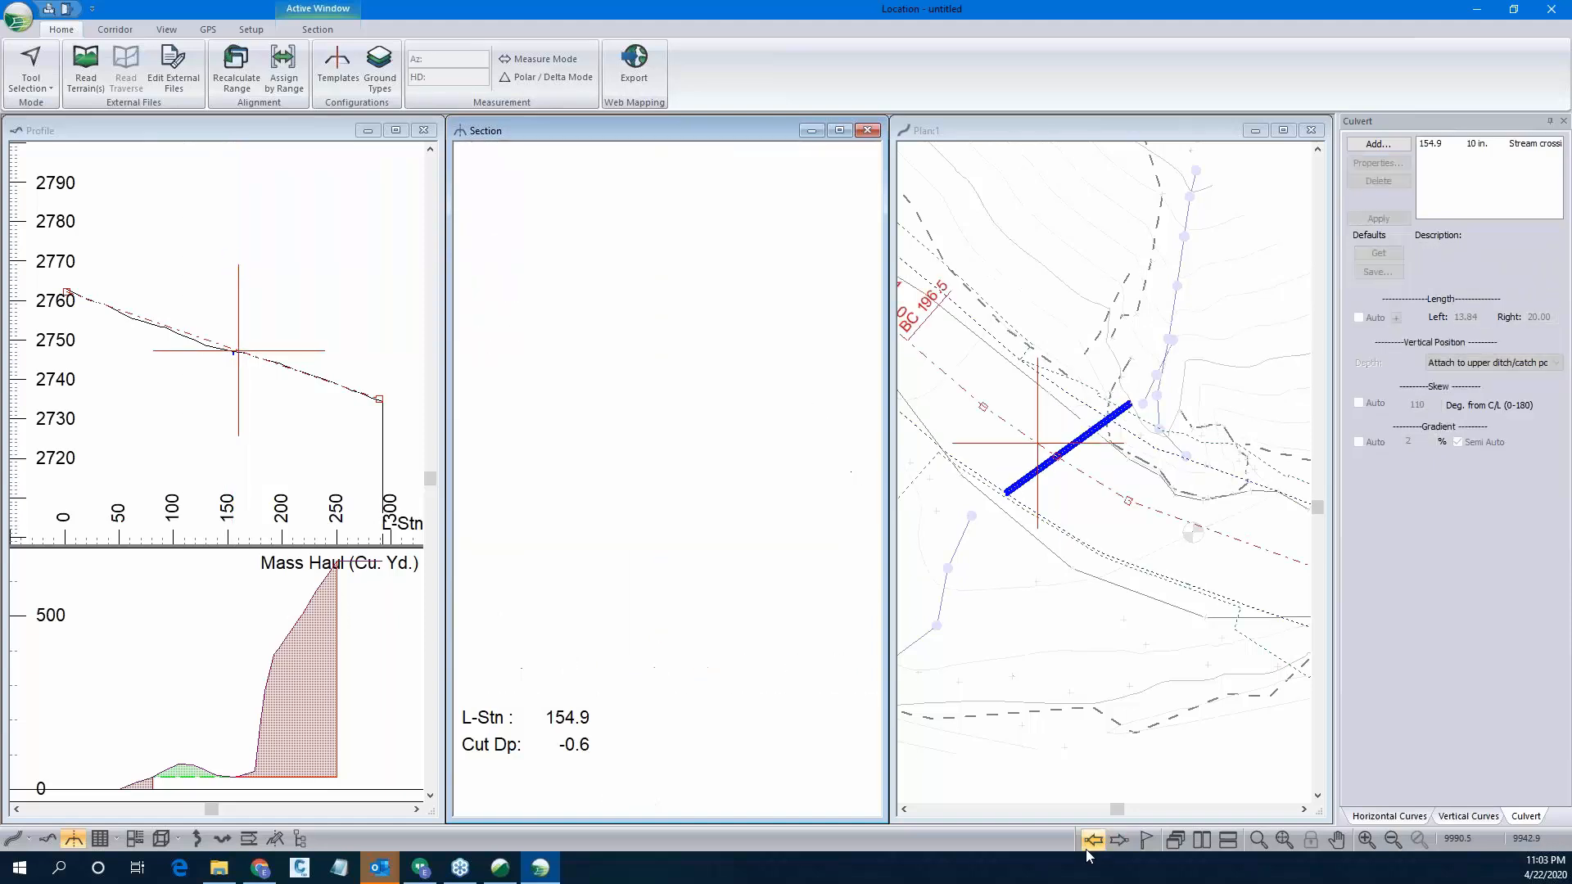
click(1093, 839)
click(1118, 839)
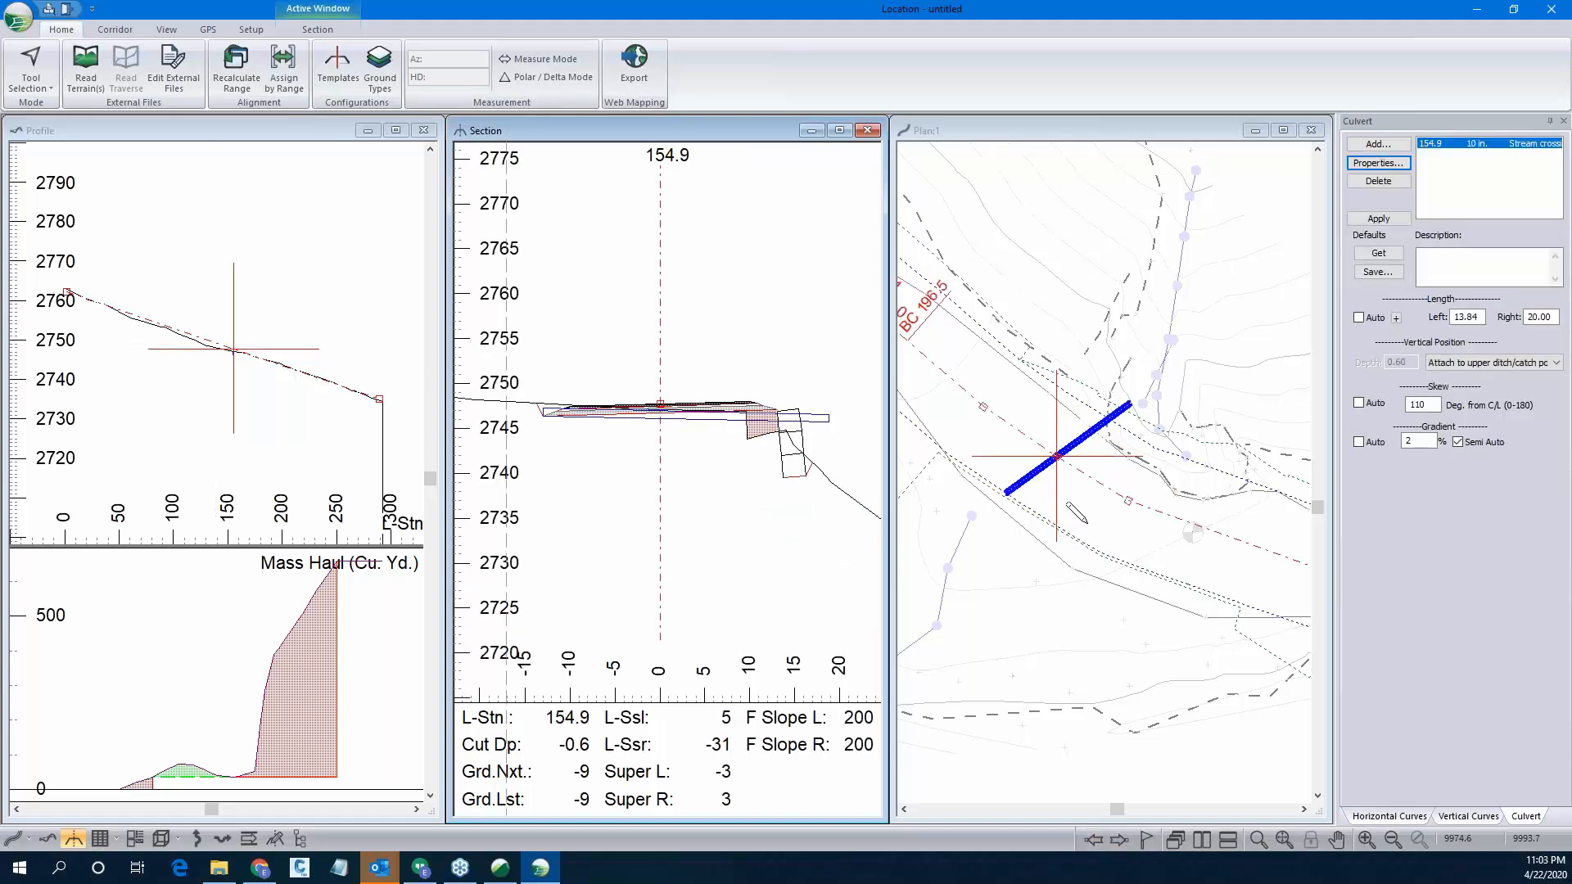
Return the culvert at station 154.9 to automatic length and apply the change.
scroll(1051, 496, up, 1)
scroll(1033, 477, down, 1)
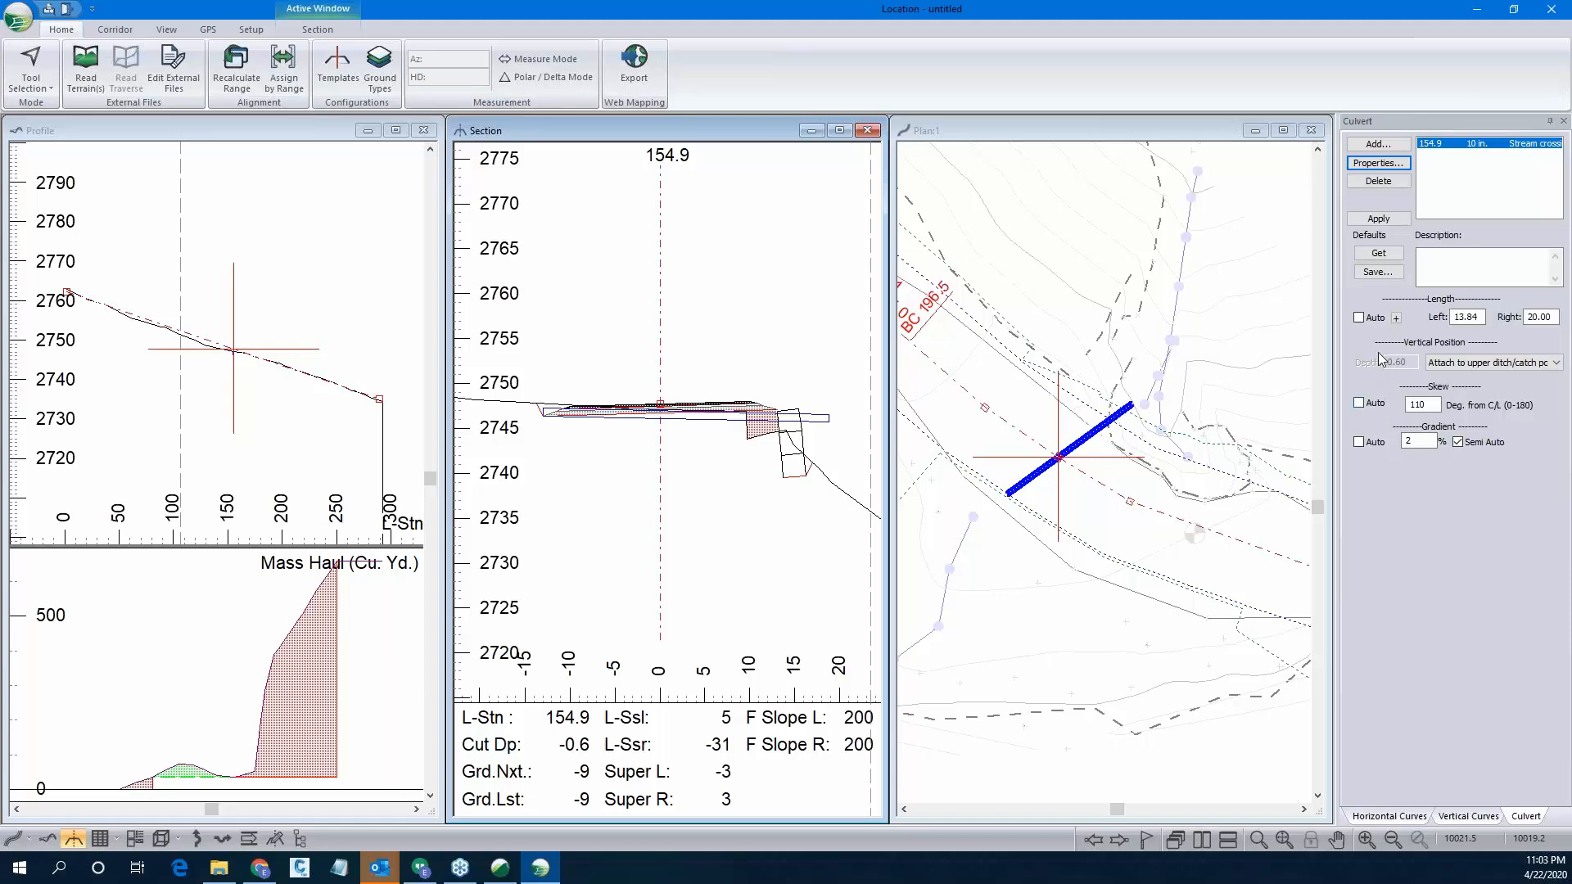
click(1359, 318)
click(1379, 217)
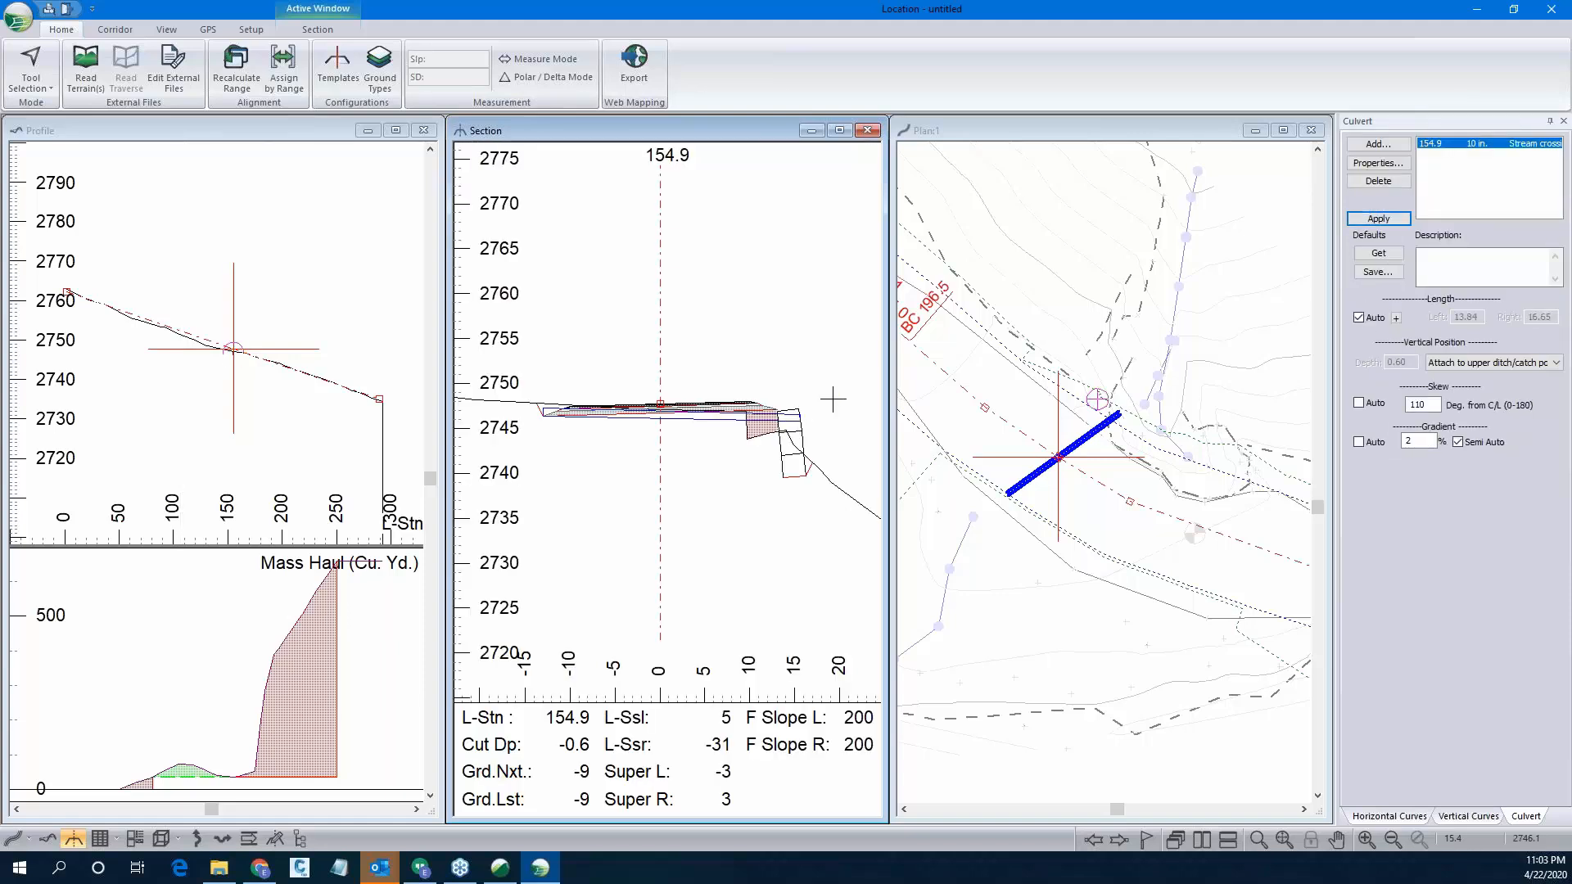
scroll(706, 450, up, 2)
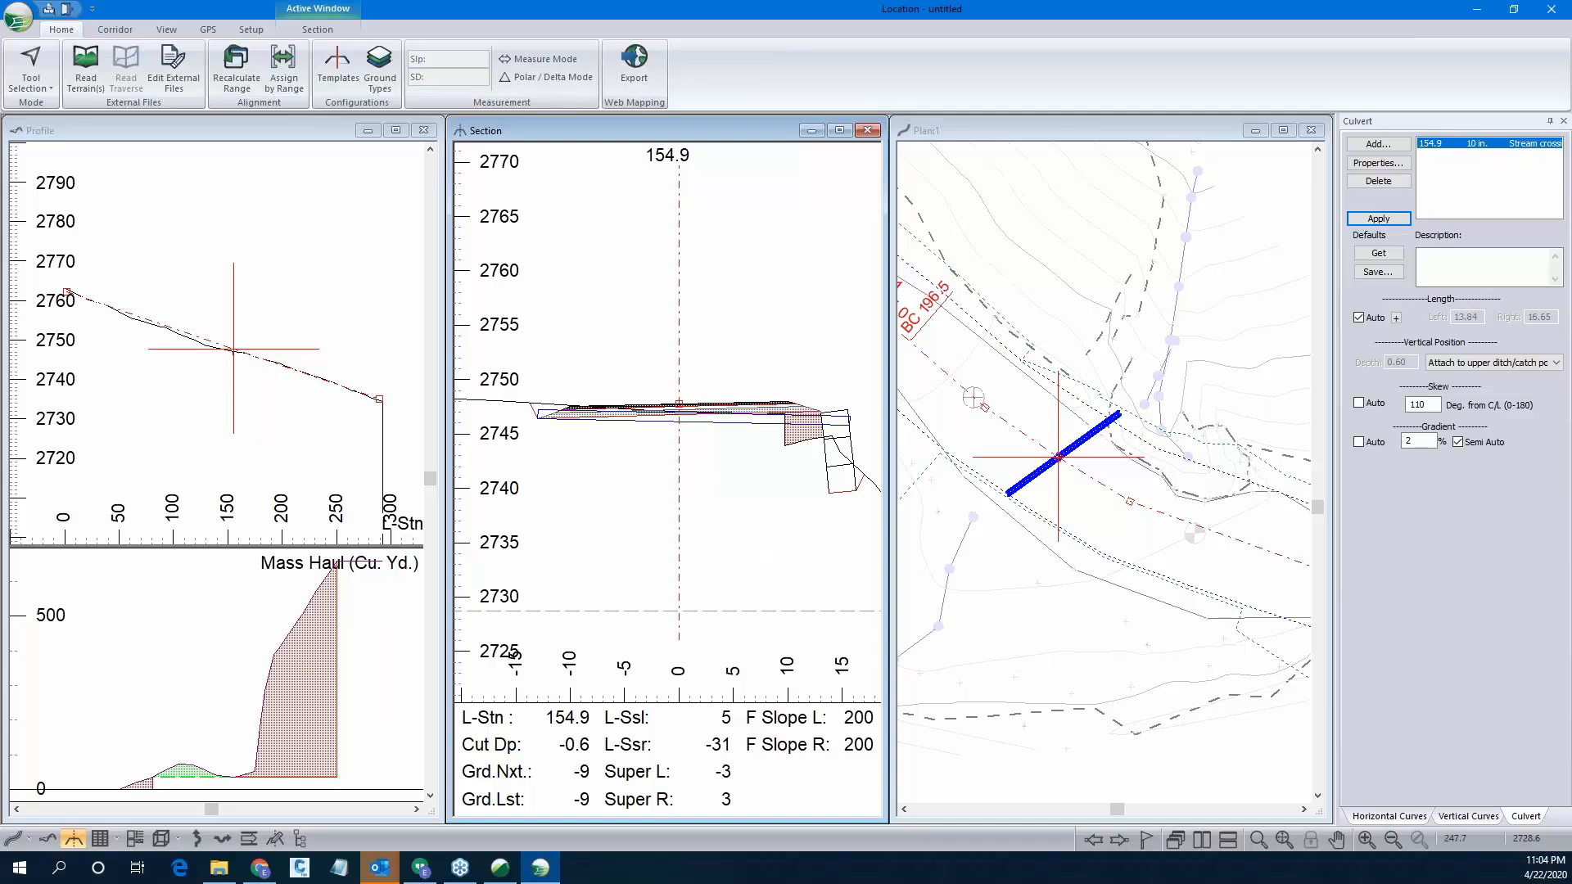
Open a data window for the alignment and remove the Cut Dp., Grade and K columns from its field list.
click(99, 838)
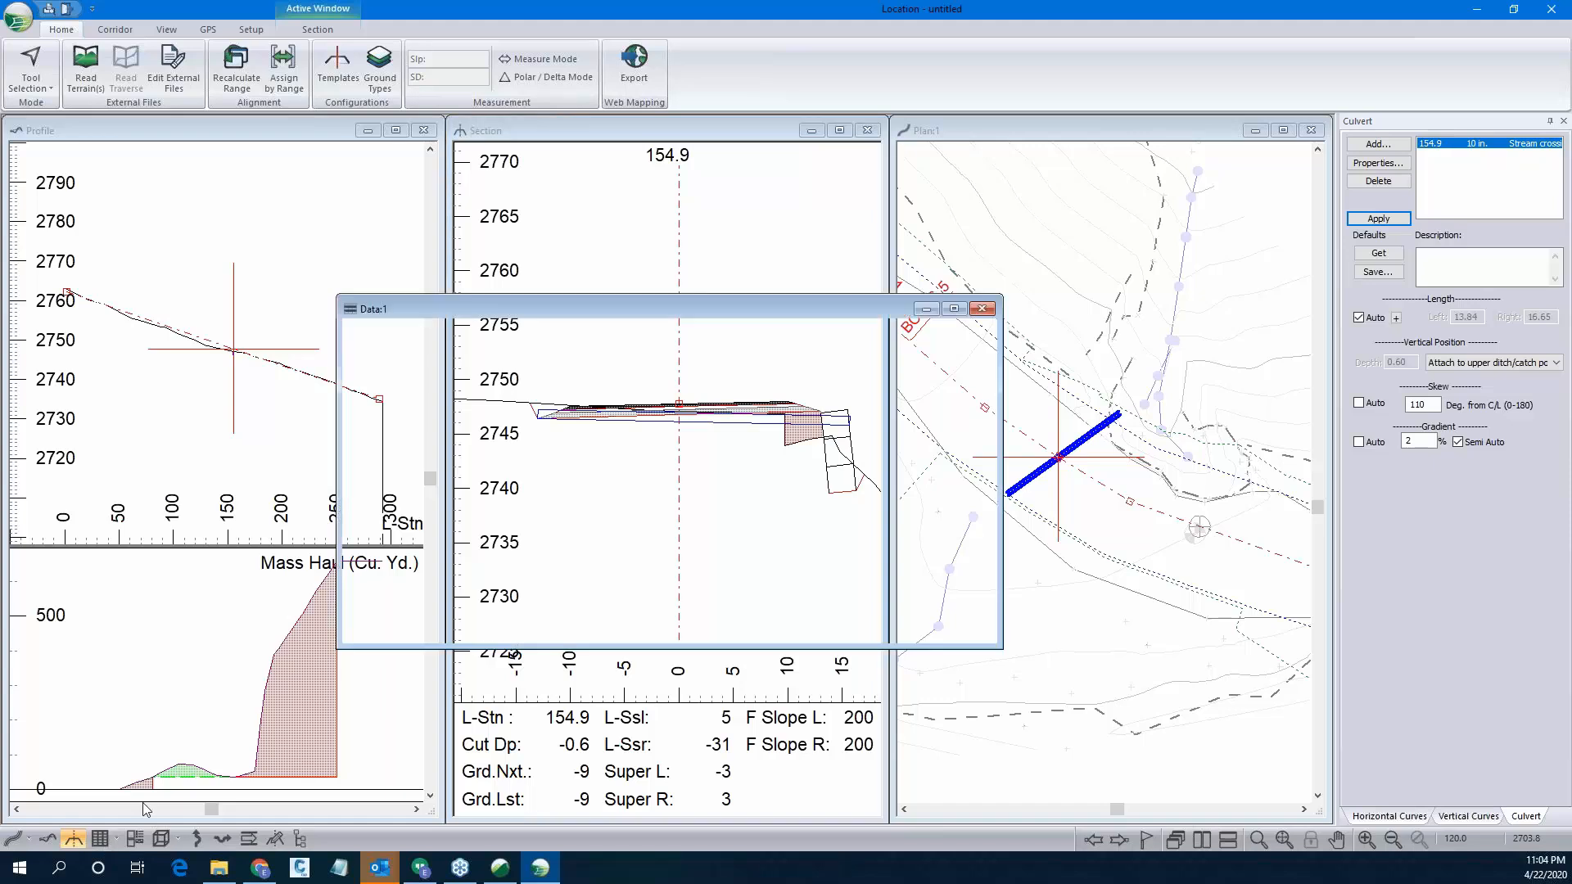
drag(659, 311, 440, 374)
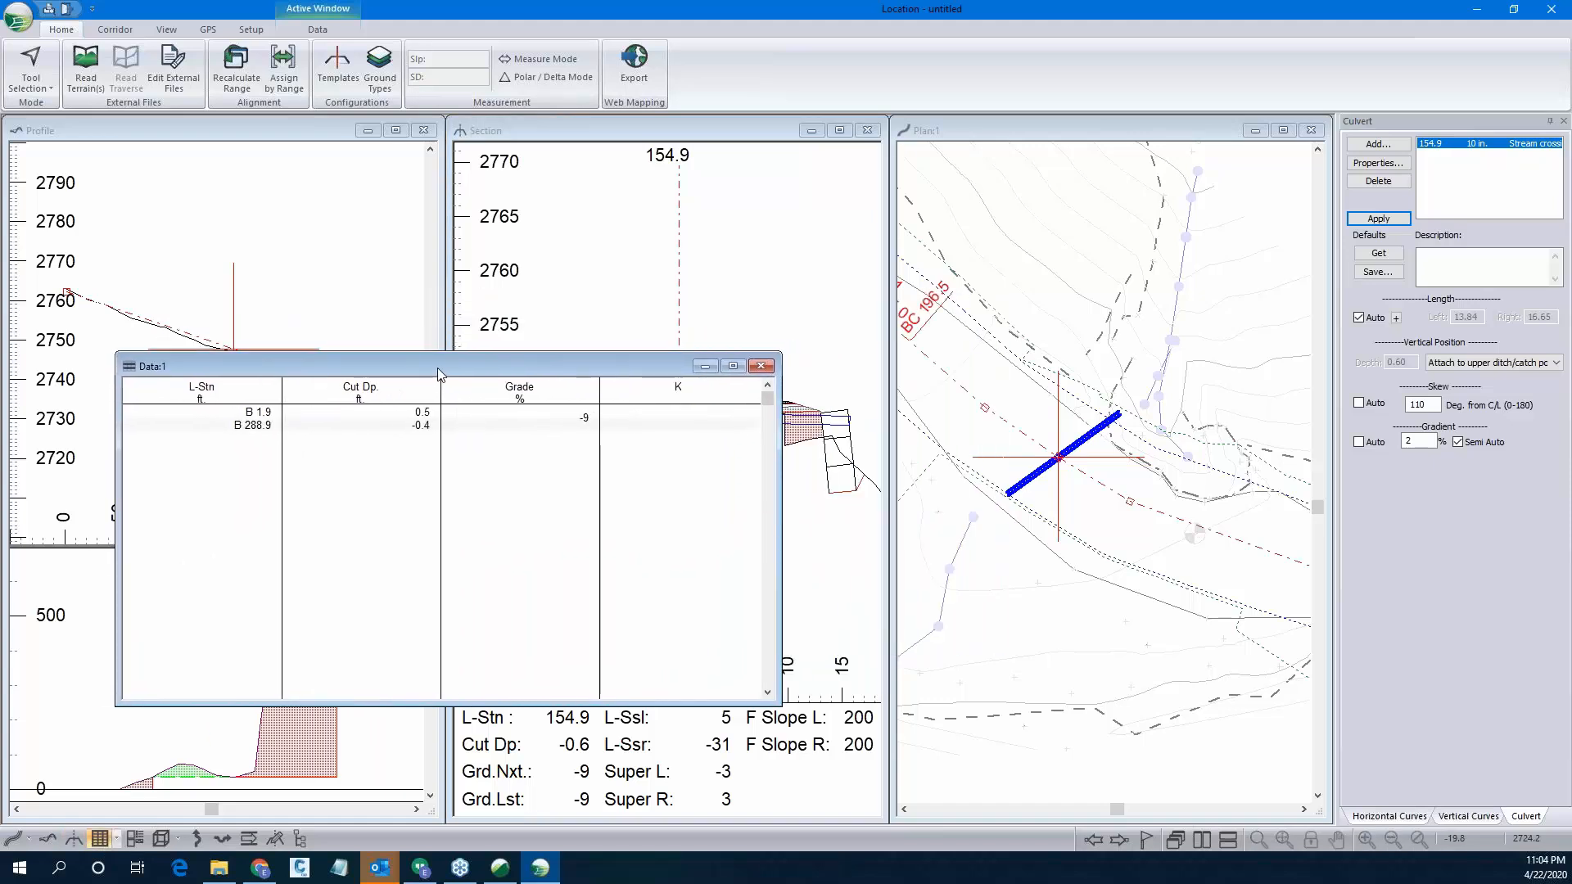
right_click(514, 522)
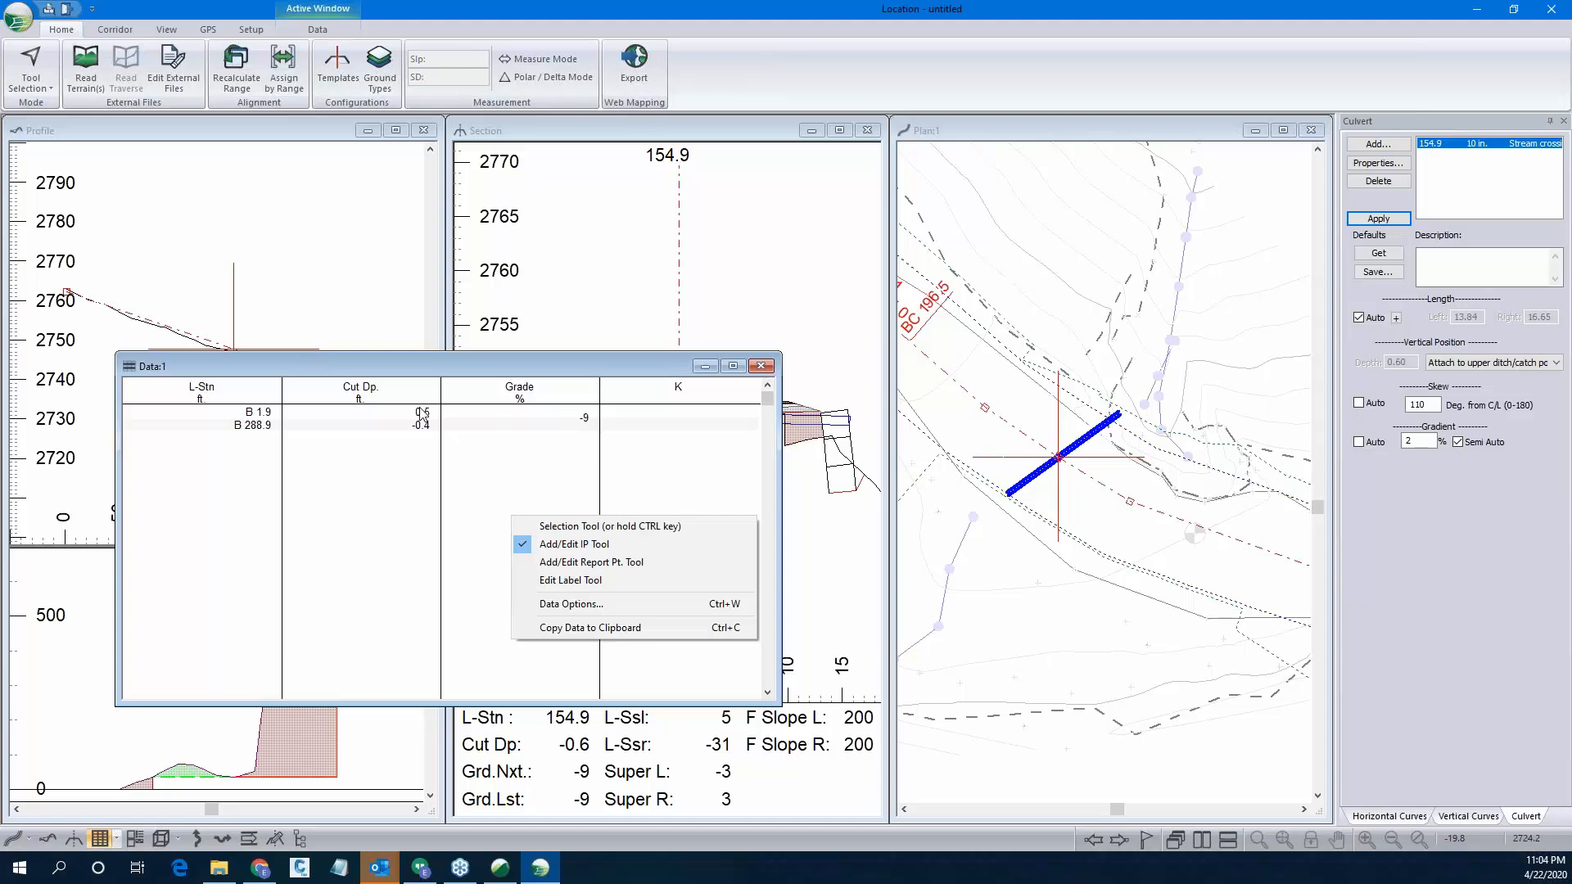
click(617, 607)
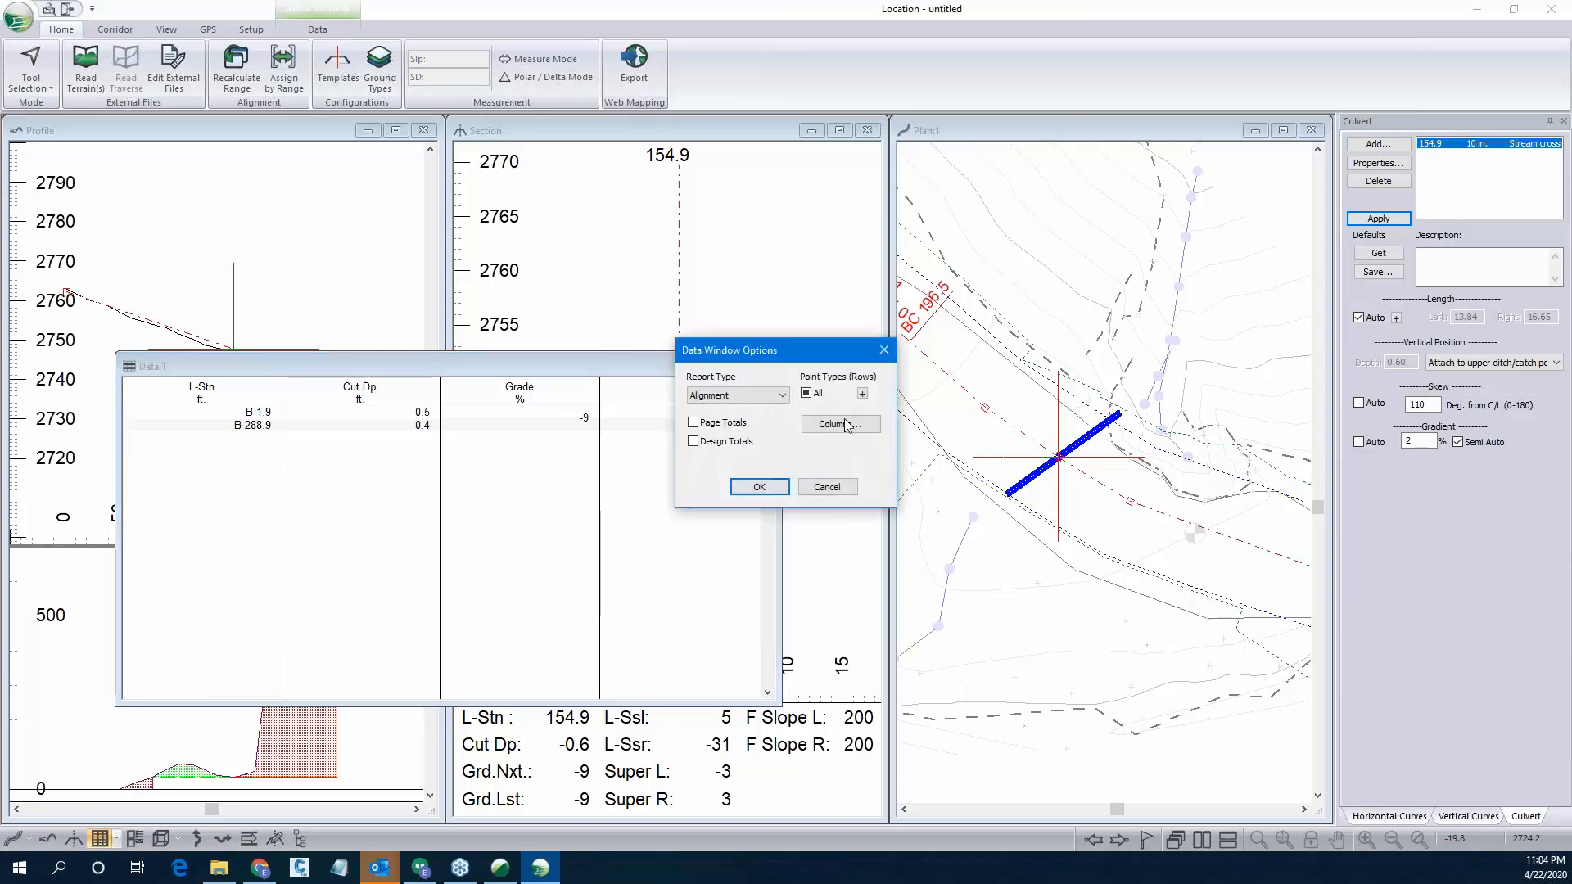
click(840, 424)
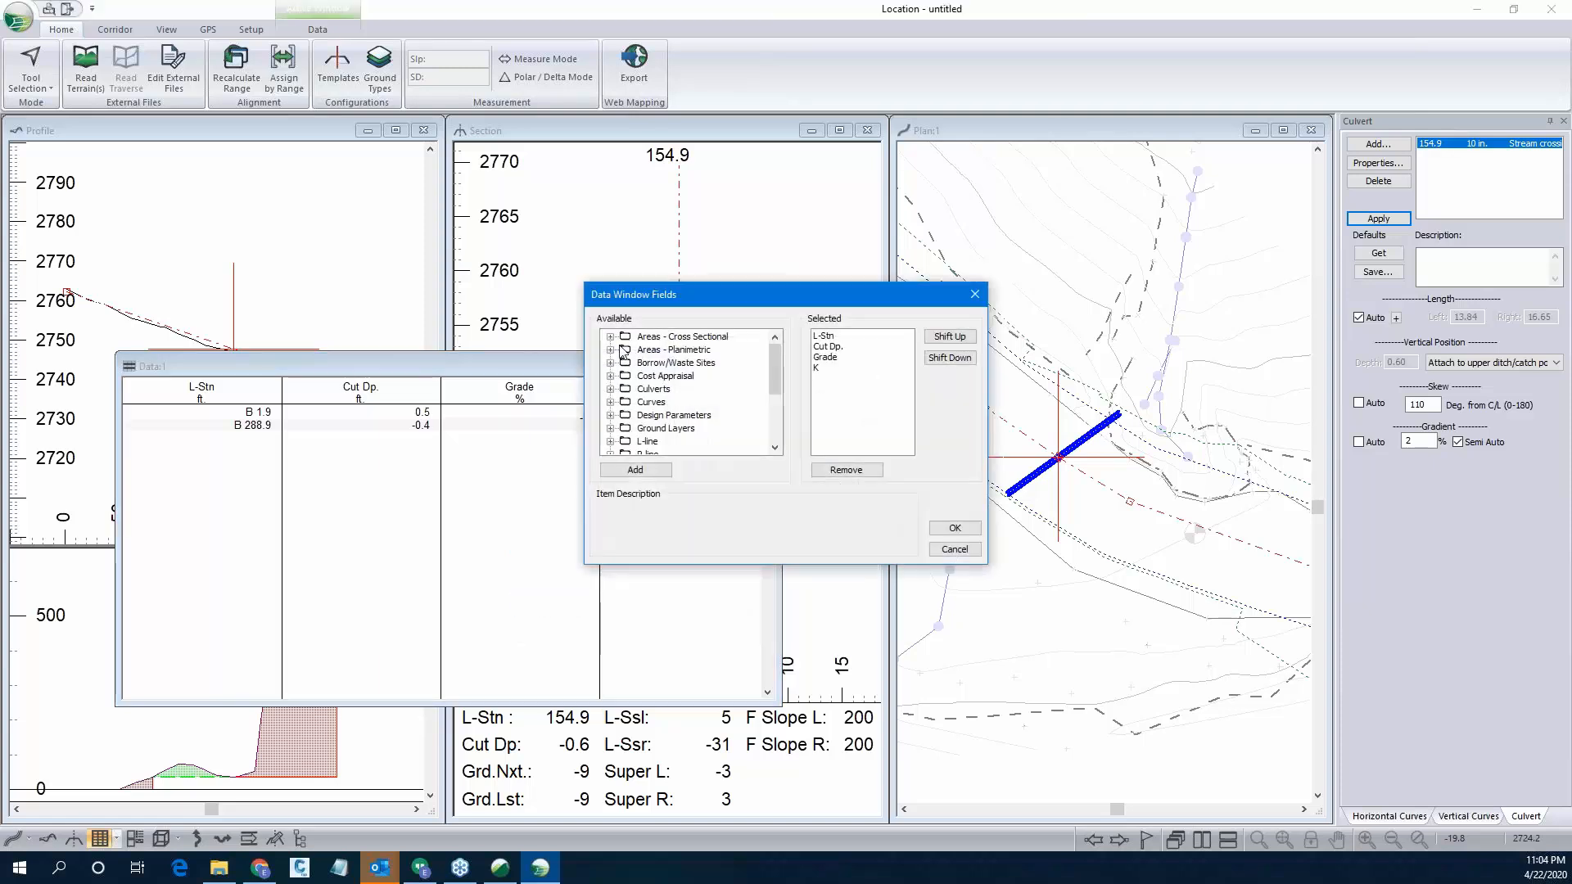
click(611, 337)
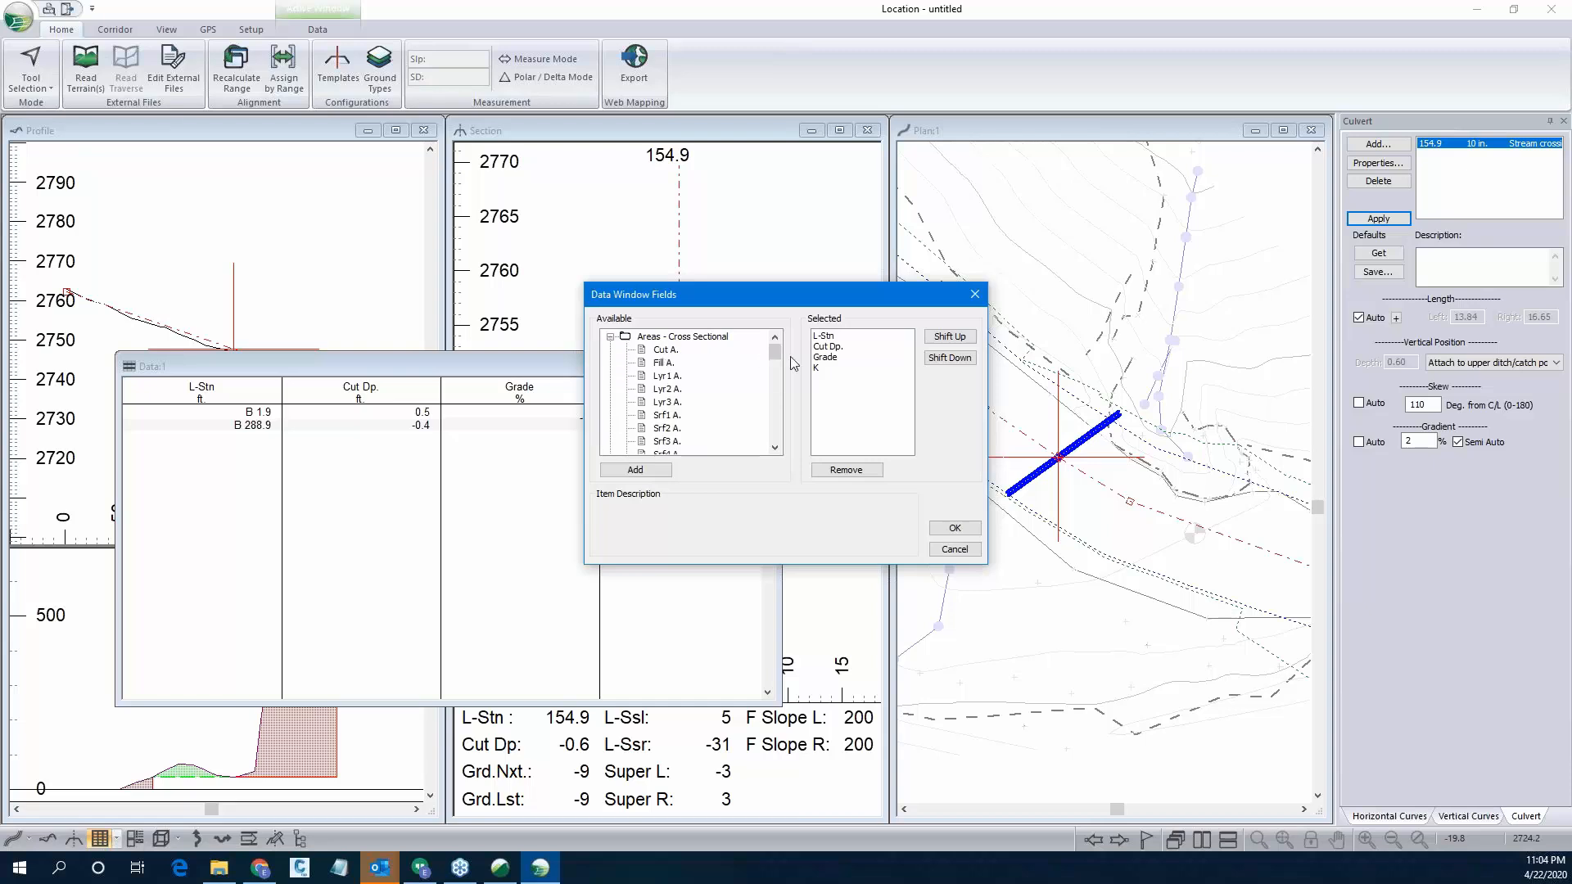
click(835, 347)
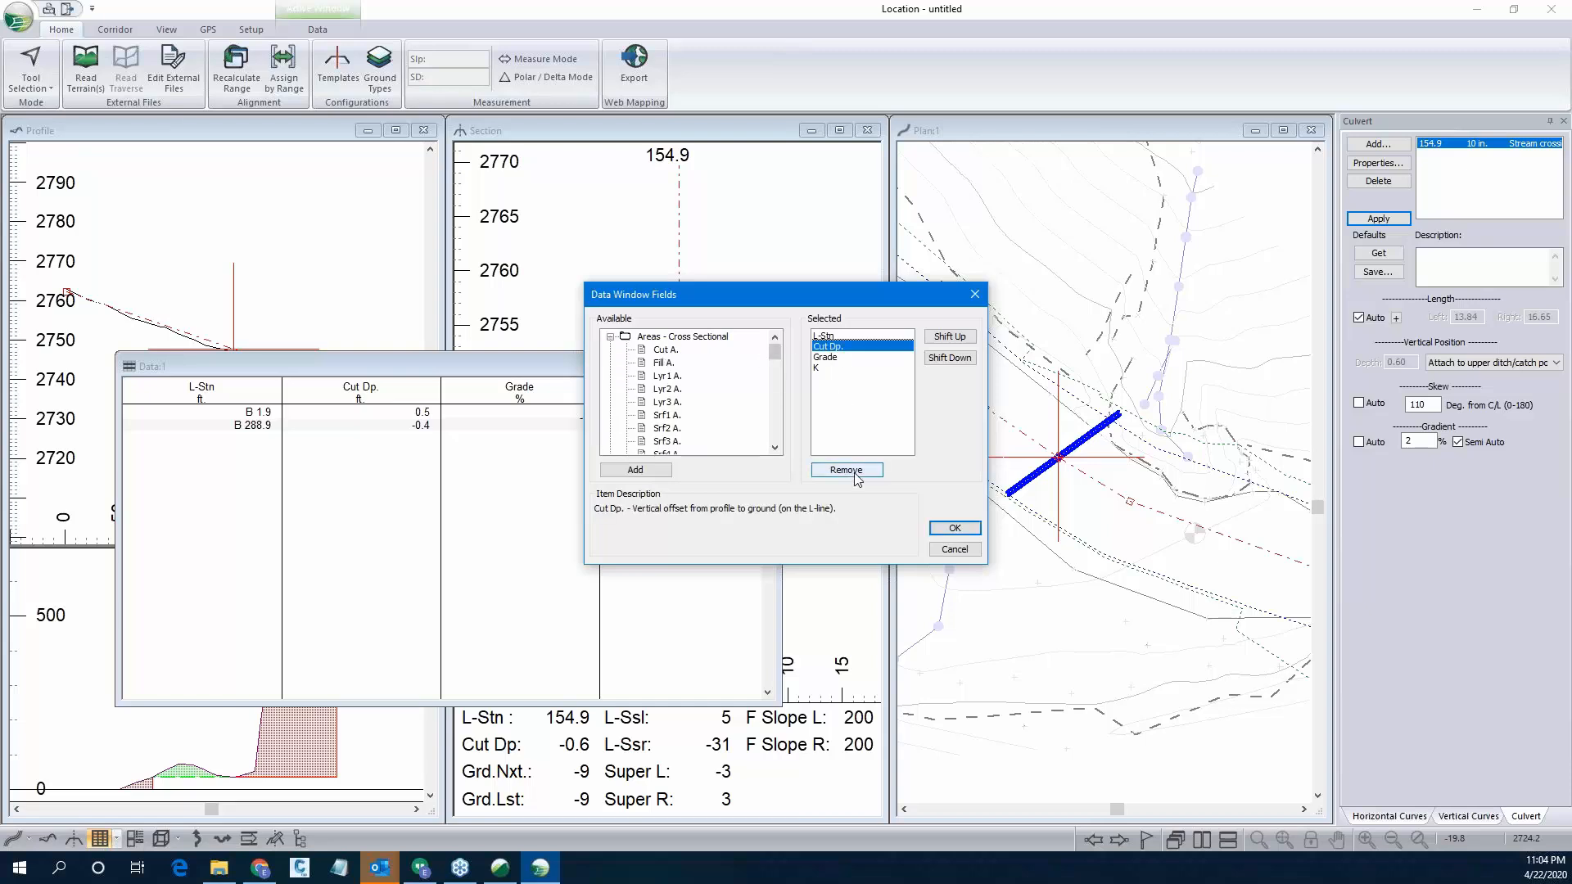
click(851, 470)
click(851, 471)
click(851, 471)
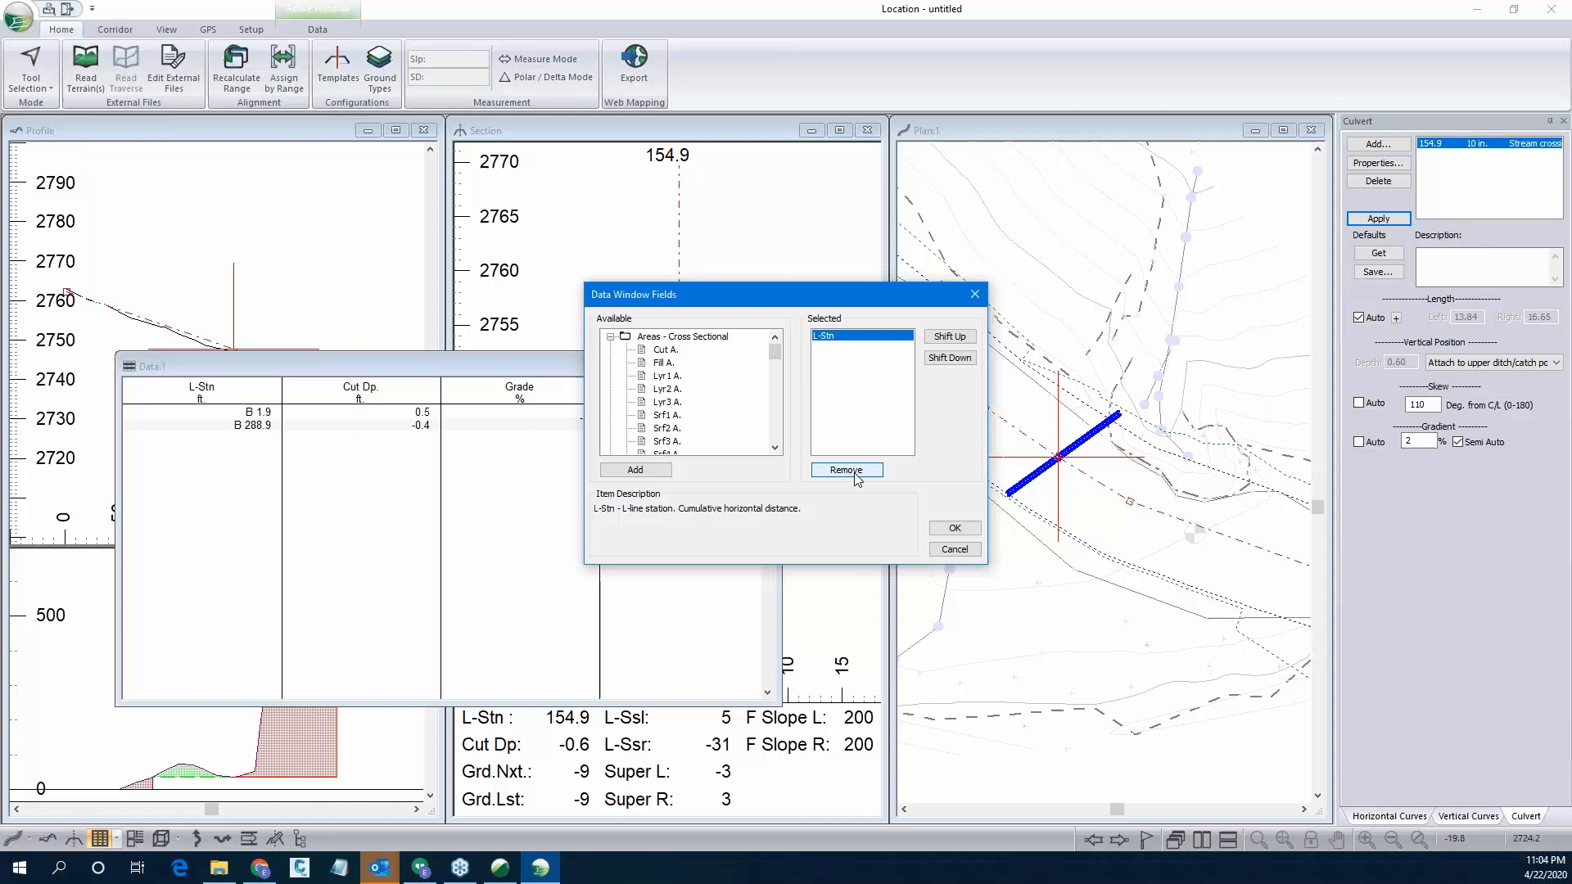
Add the cross-sectional area fields Fill A. and Cut A. to the data window's selected columns.
double_click(665, 363)
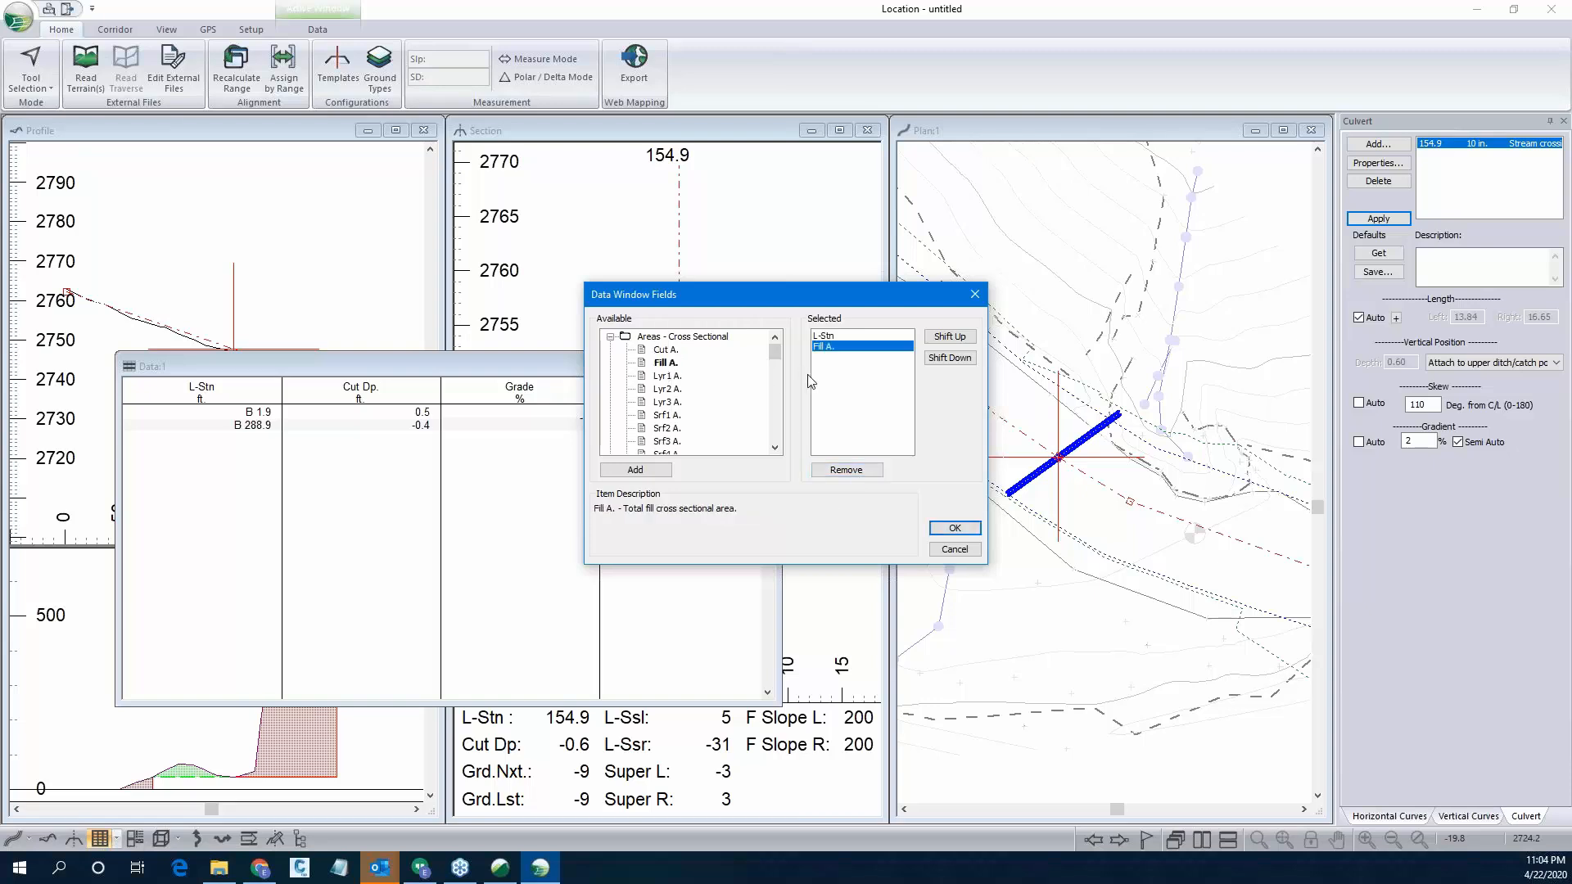
double_click(666, 350)
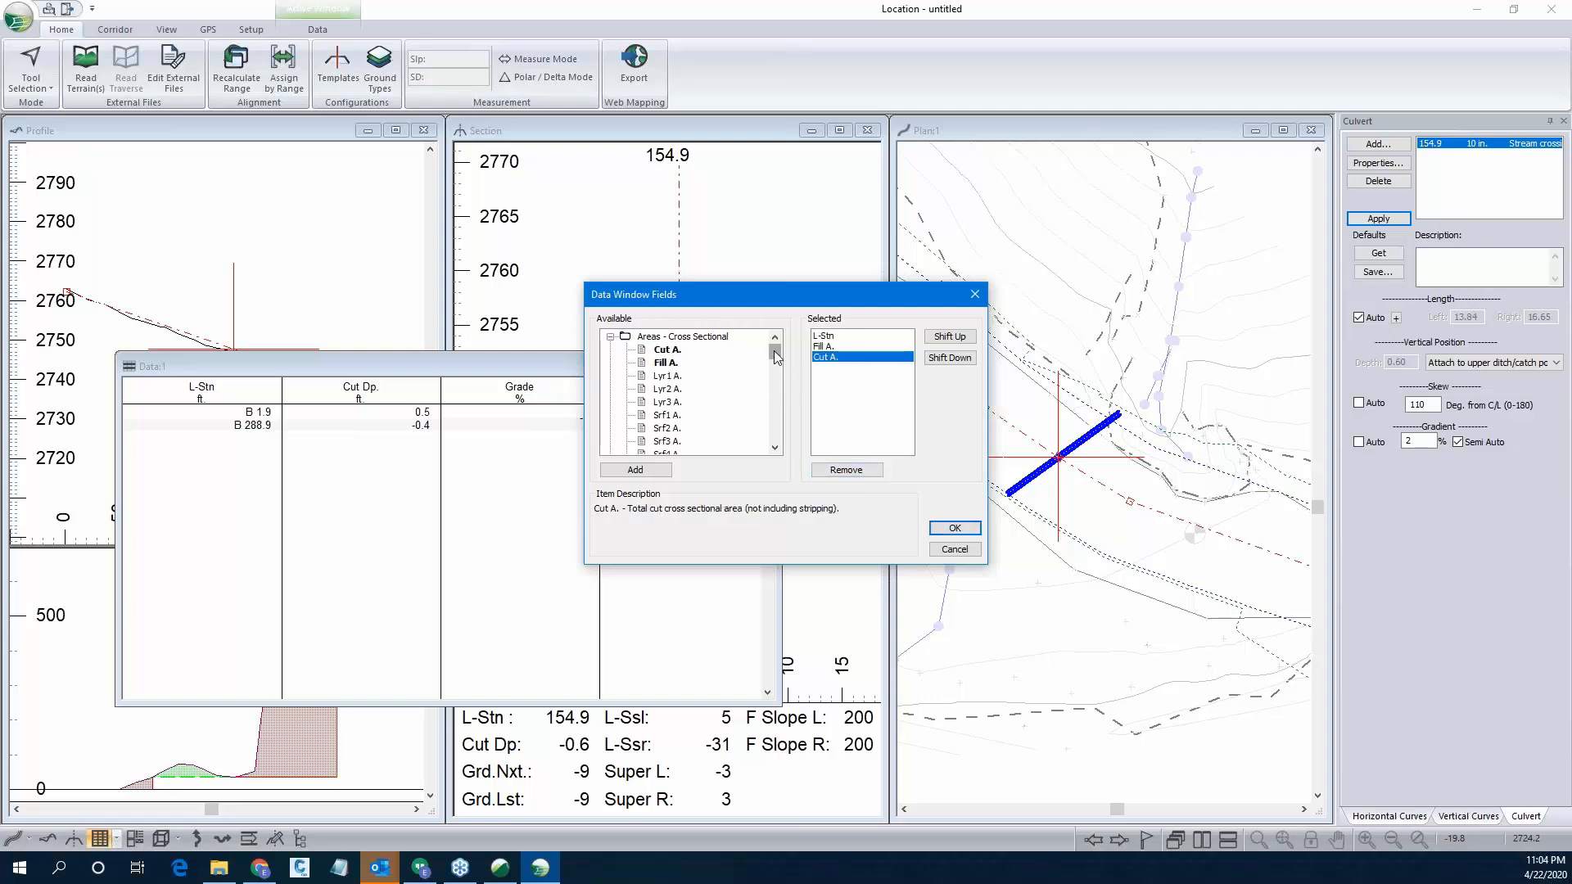
drag(775, 351, 775, 350)
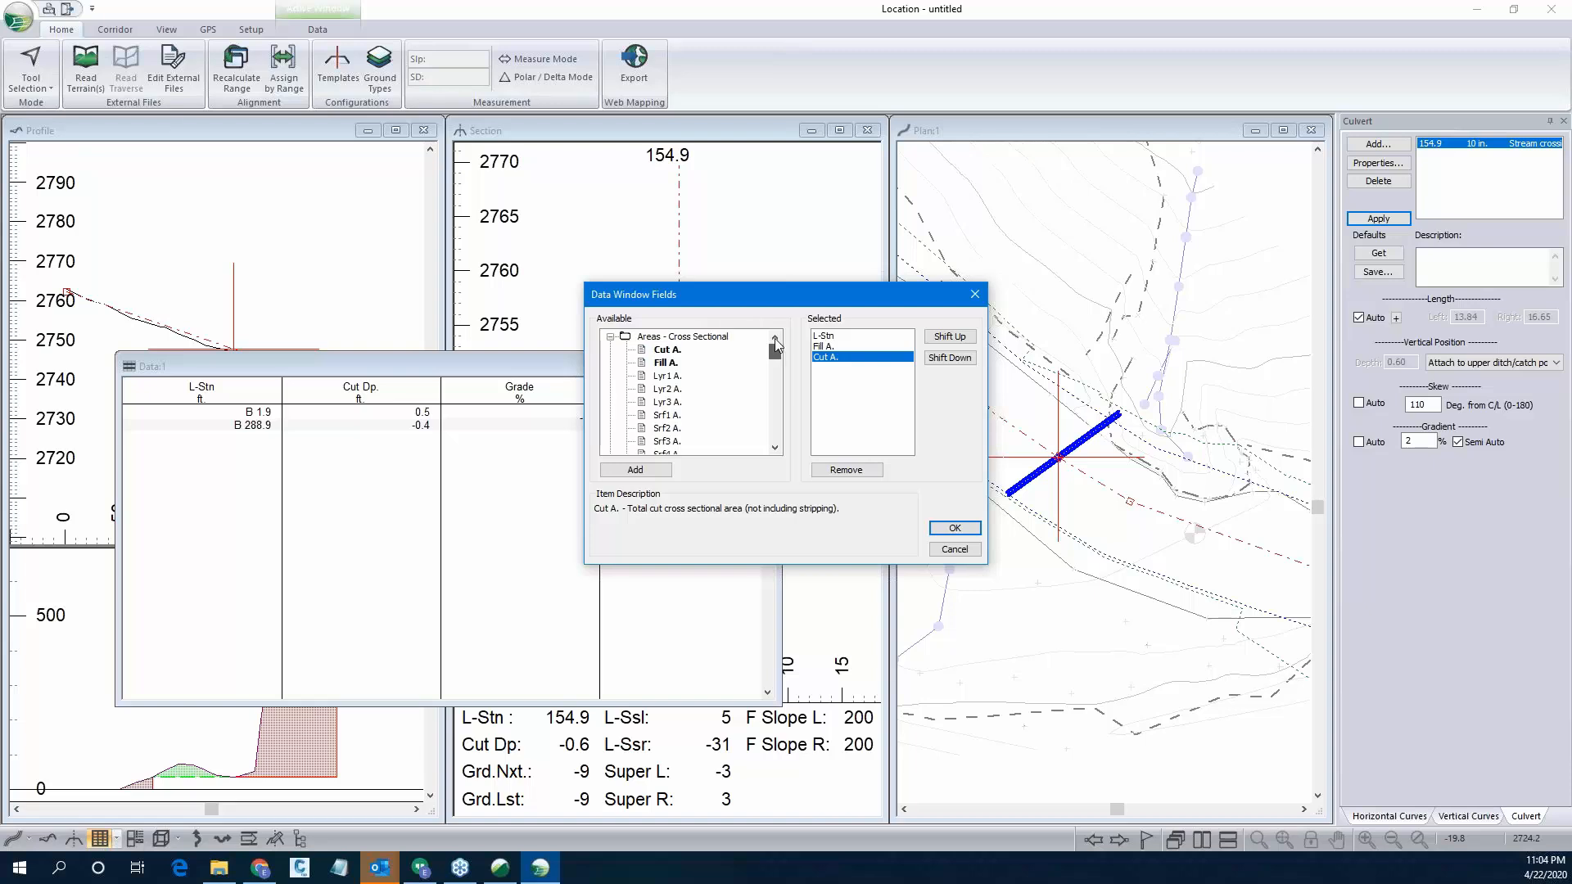
Add the general volume fields Cut V. and Fill V. as data columns and apply the column selection.
click(610, 338)
scroll(659, 446, down, 3)
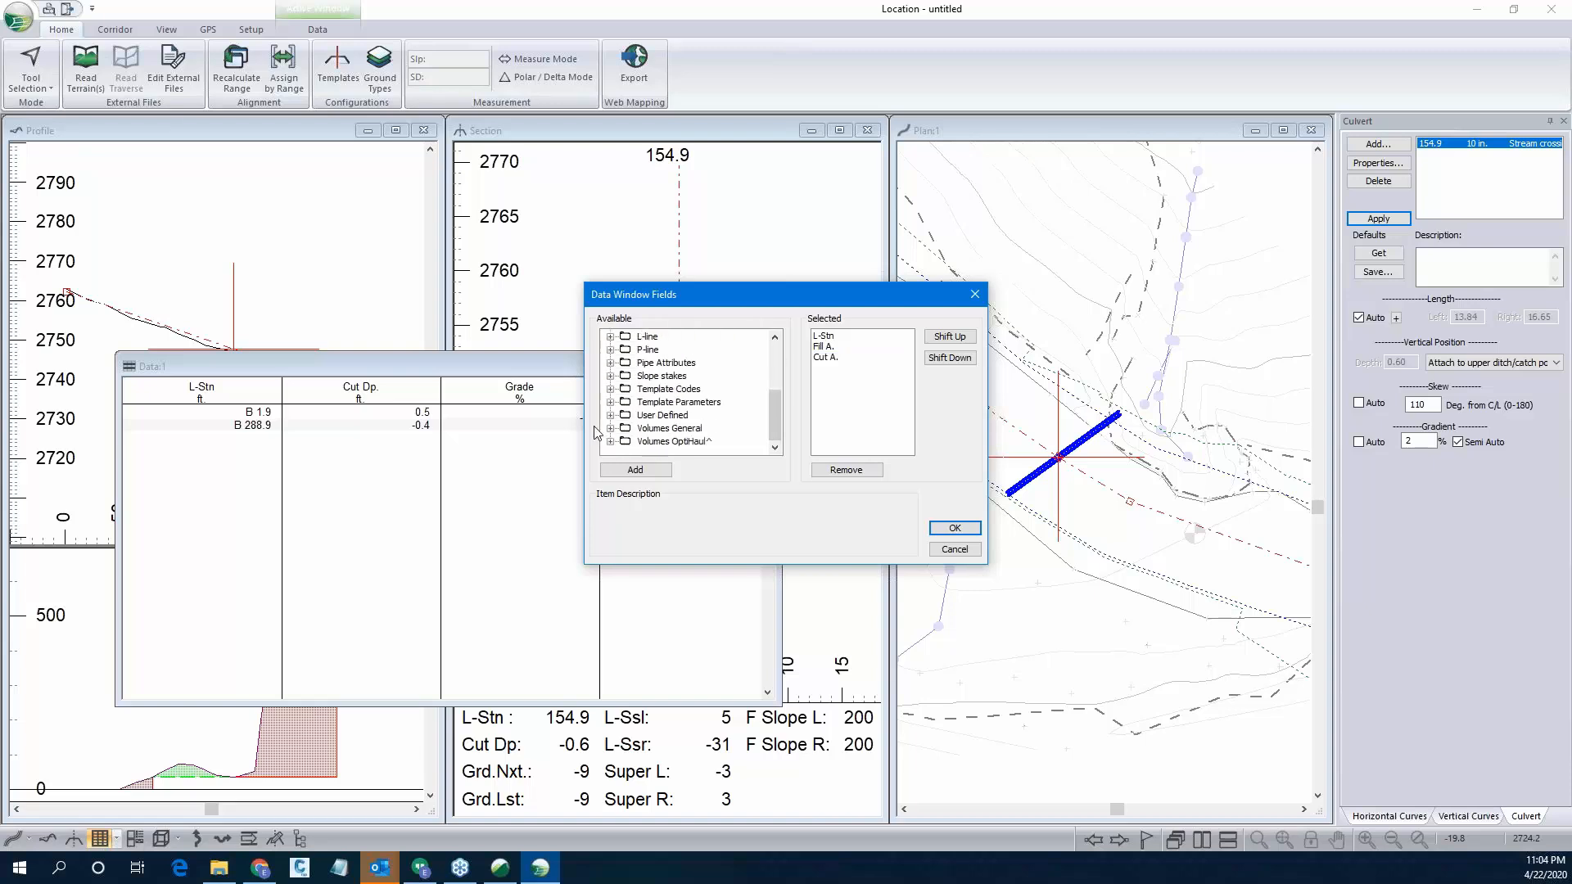
click(610, 428)
double_click(668, 362)
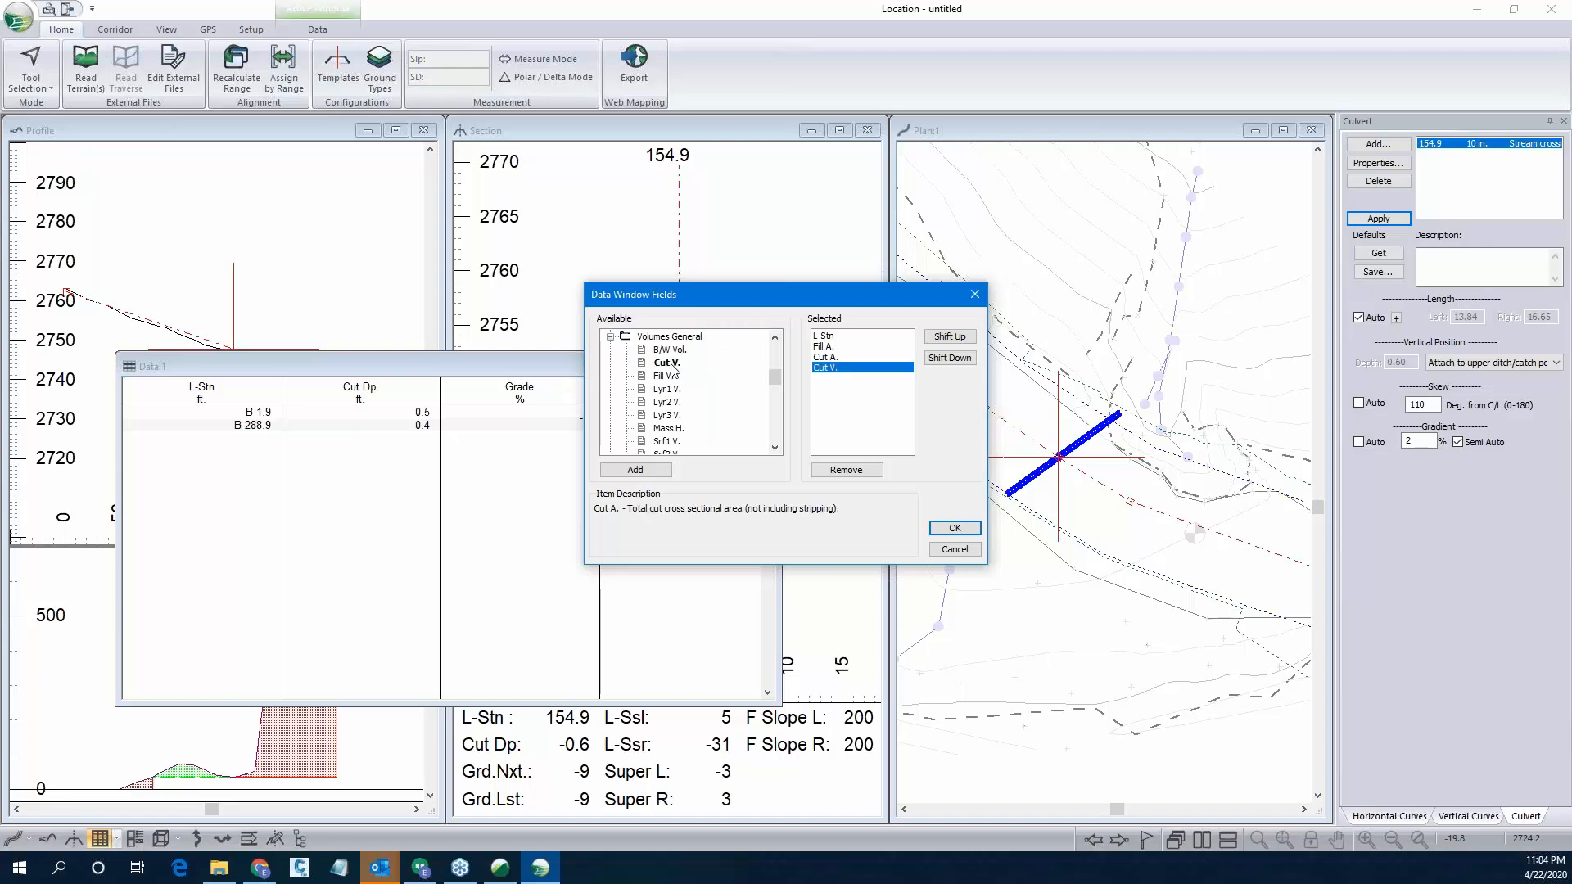
double_click(665, 375)
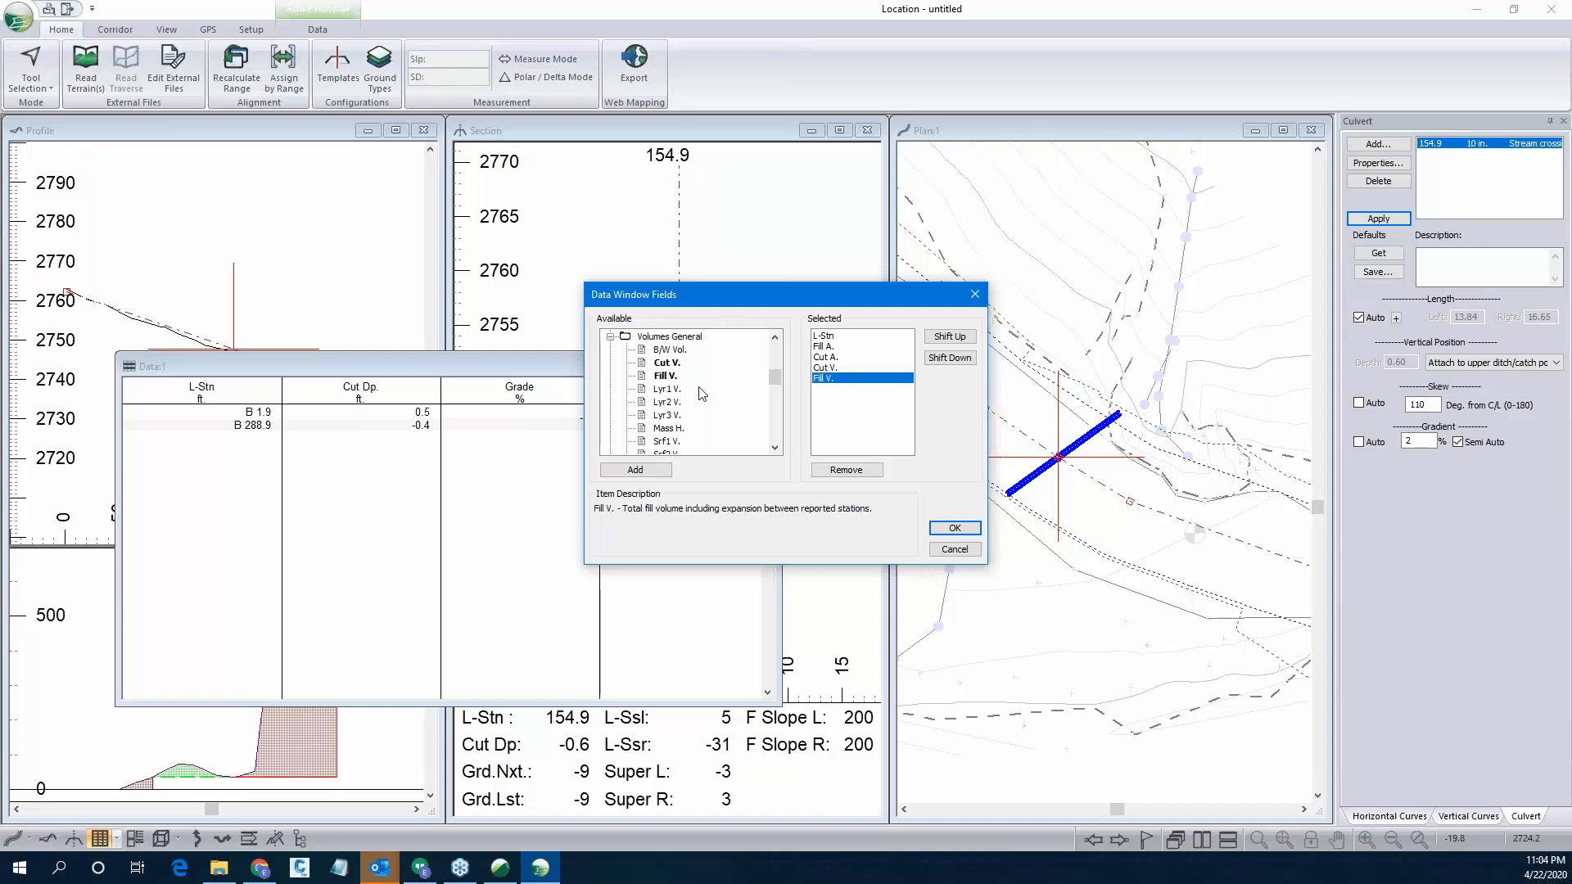
click(955, 530)
click(761, 588)
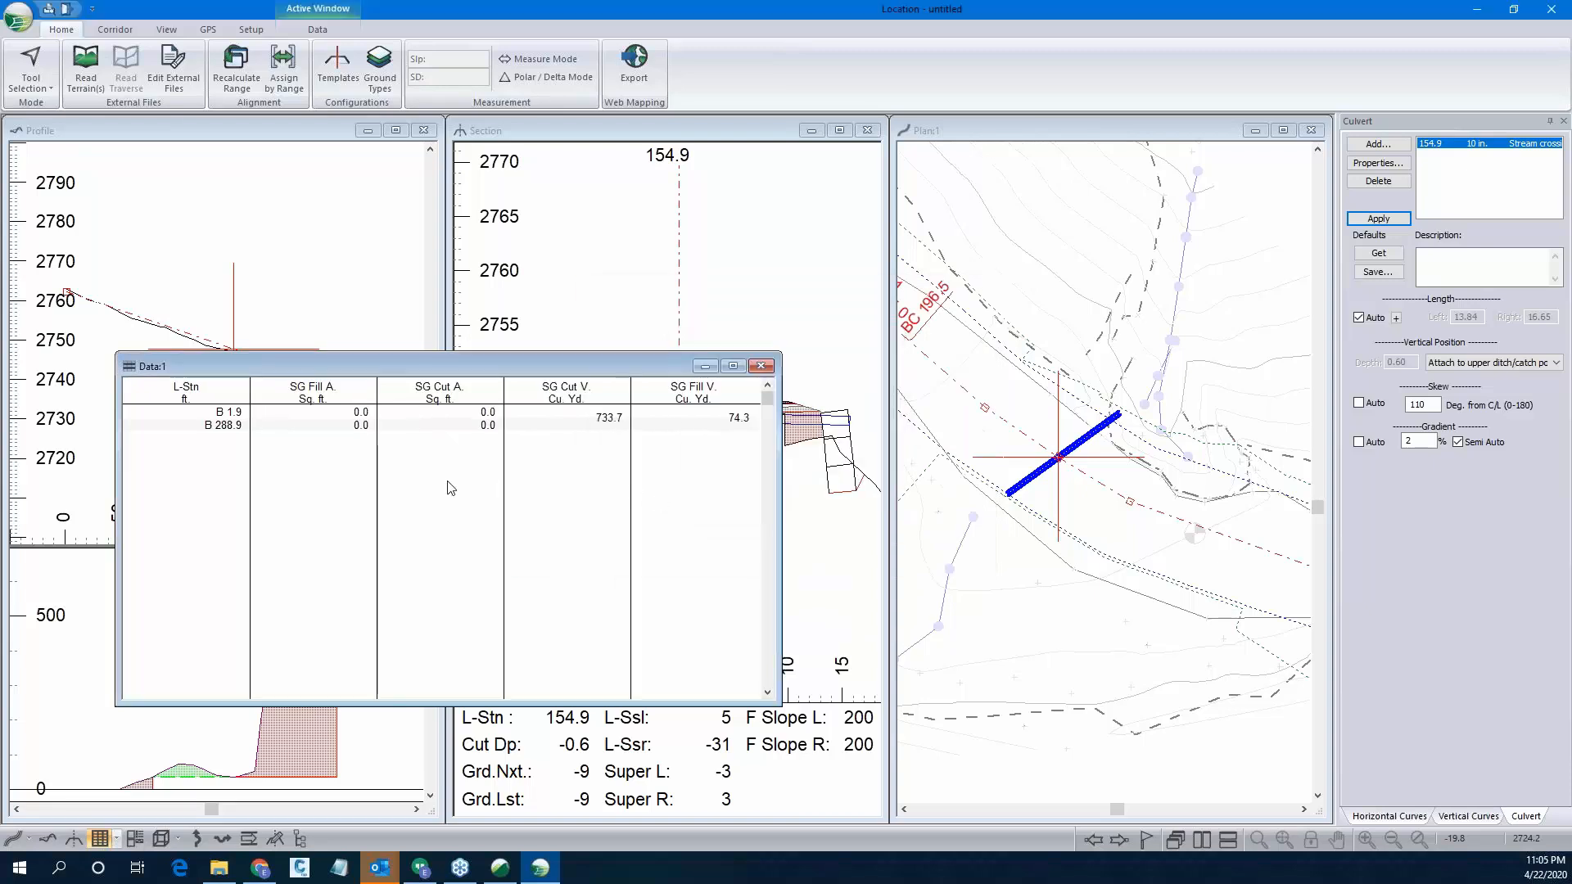
Include plan points along with the profile points as rows in the area and volume data window.
right_click(450, 488)
click(503, 571)
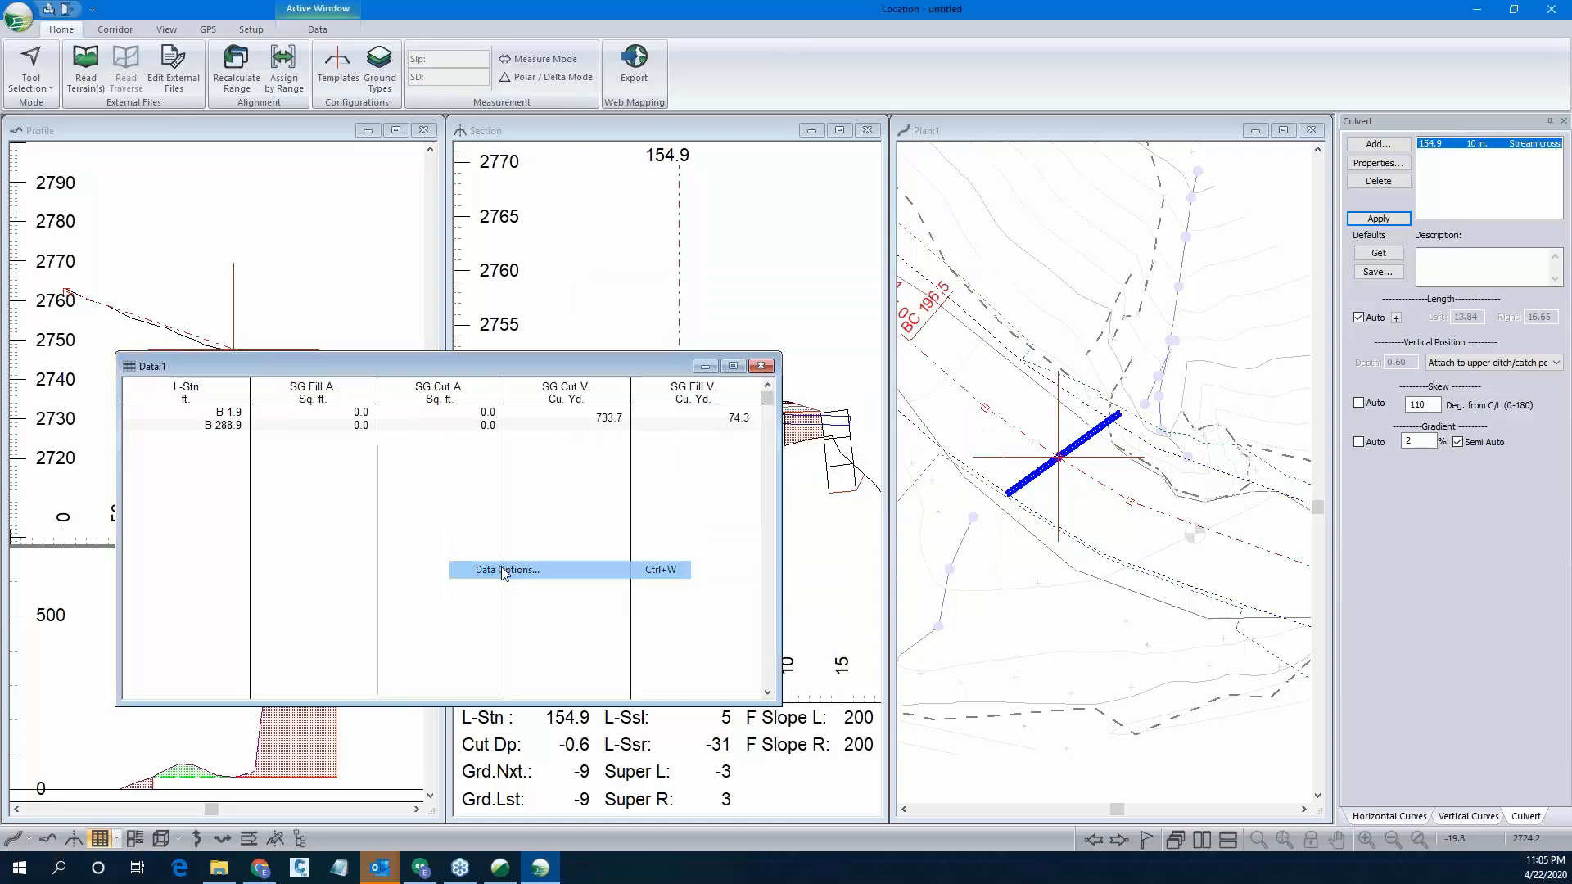
click(864, 394)
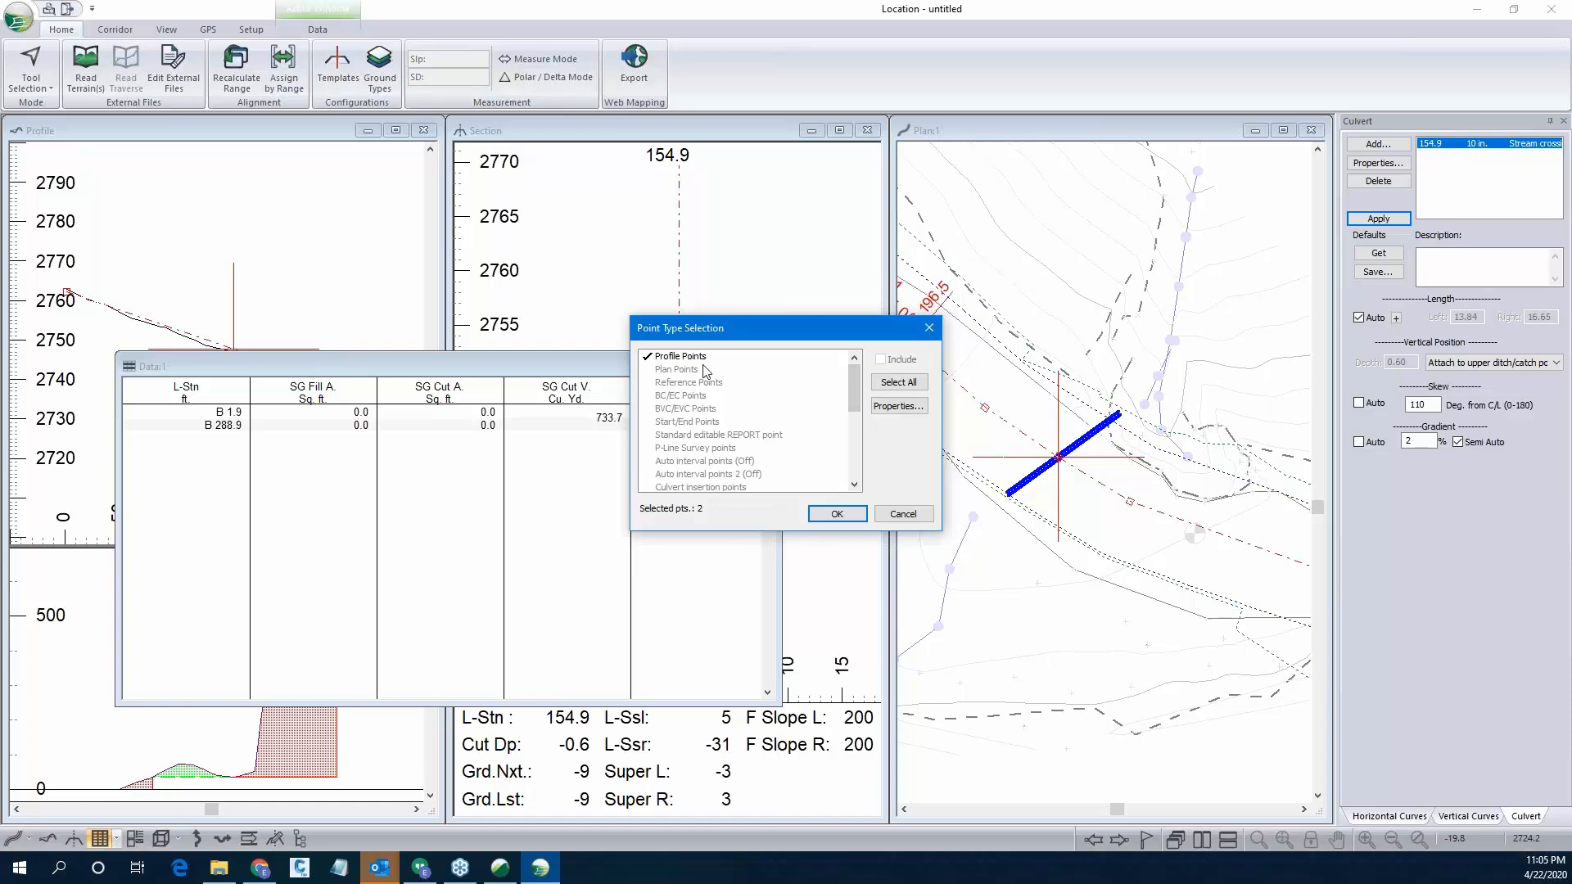
double_click(702, 370)
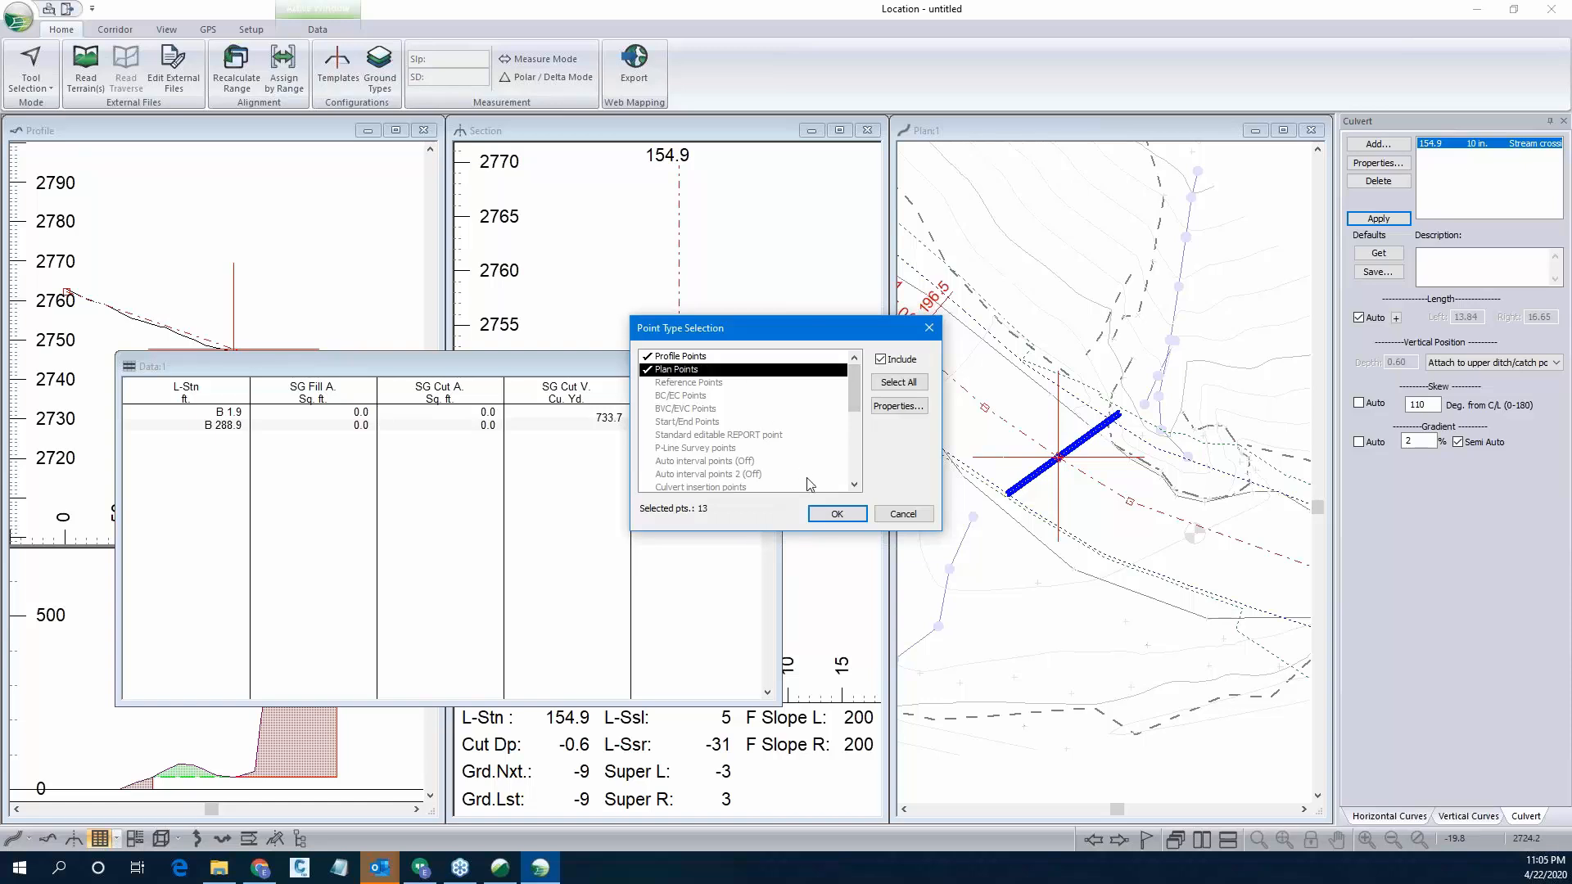
click(836, 513)
click(747, 489)
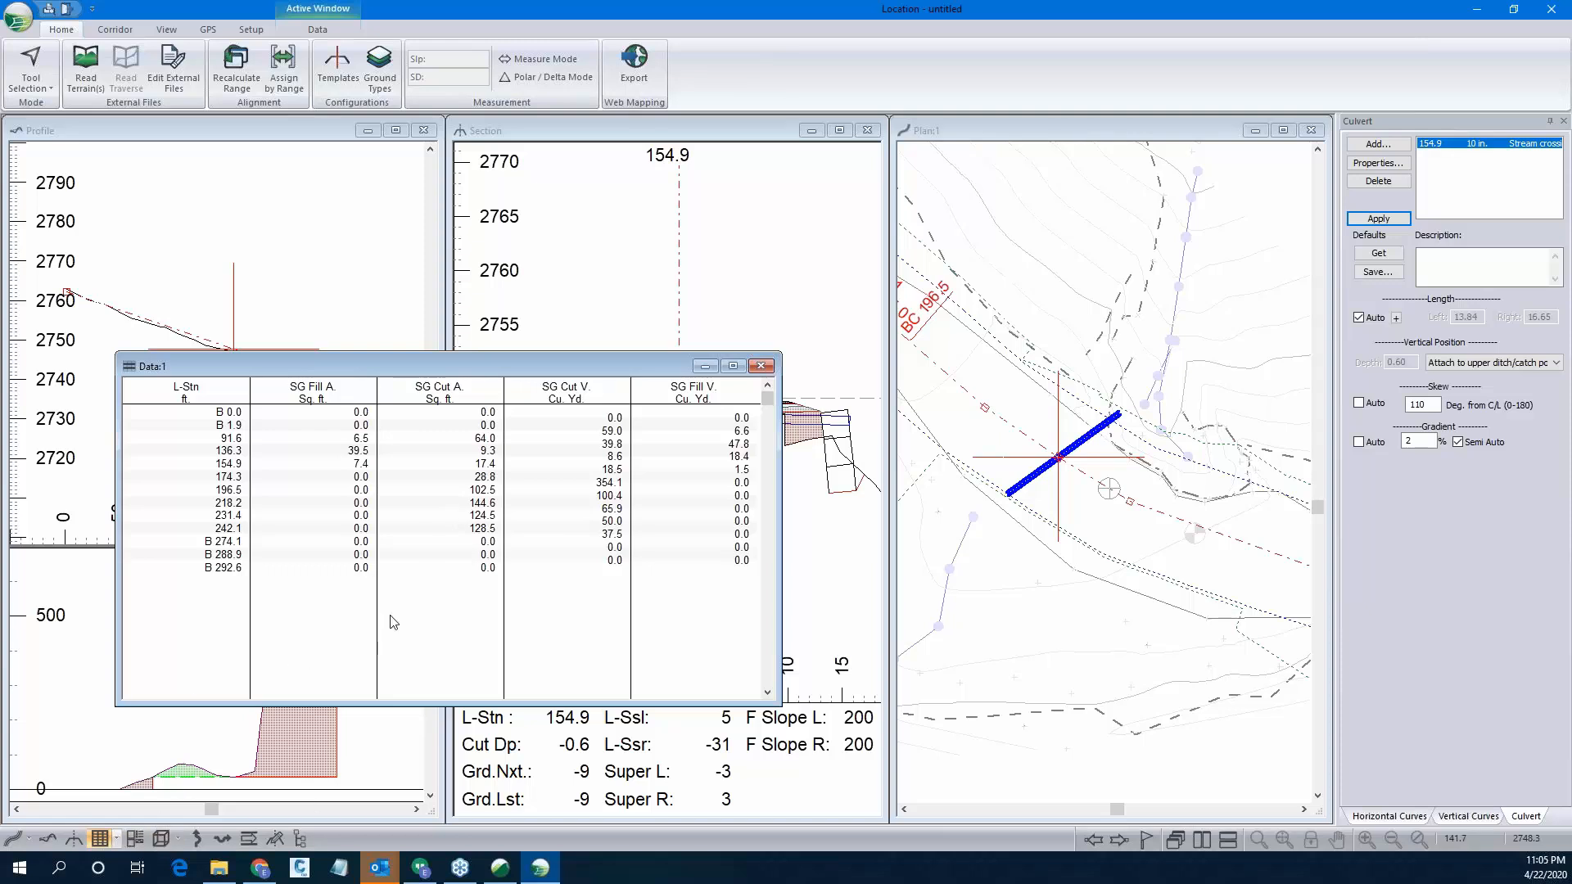
Open a second data window in place of the minimized first one and tile the open windows vertically.
click(118, 840)
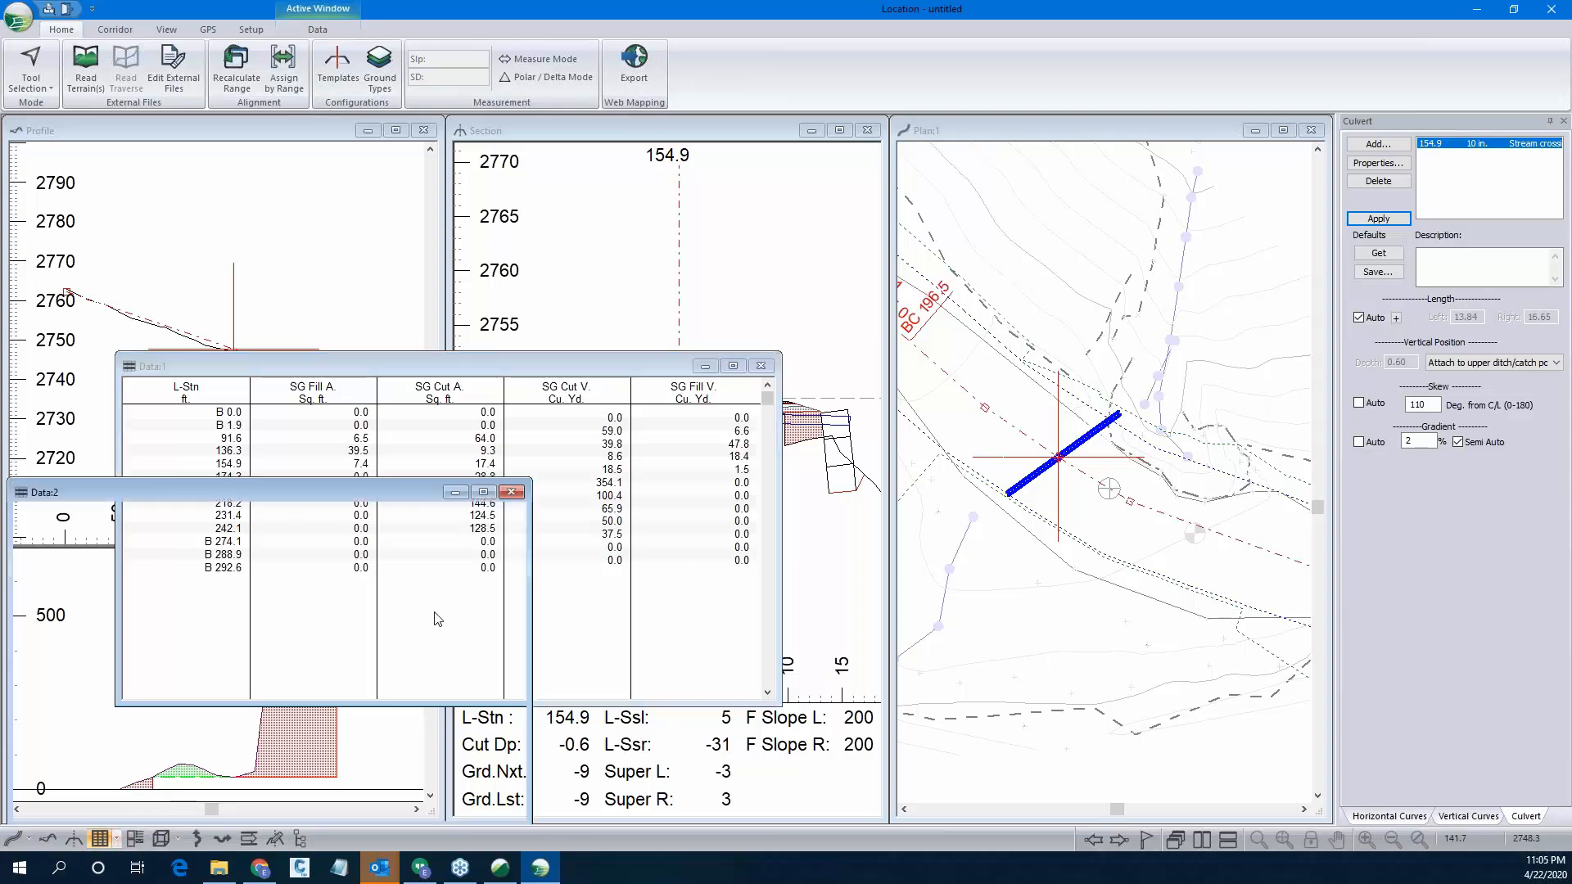
drag(364, 499, 679, 335)
click(186, 359)
click(705, 365)
click(166, 30)
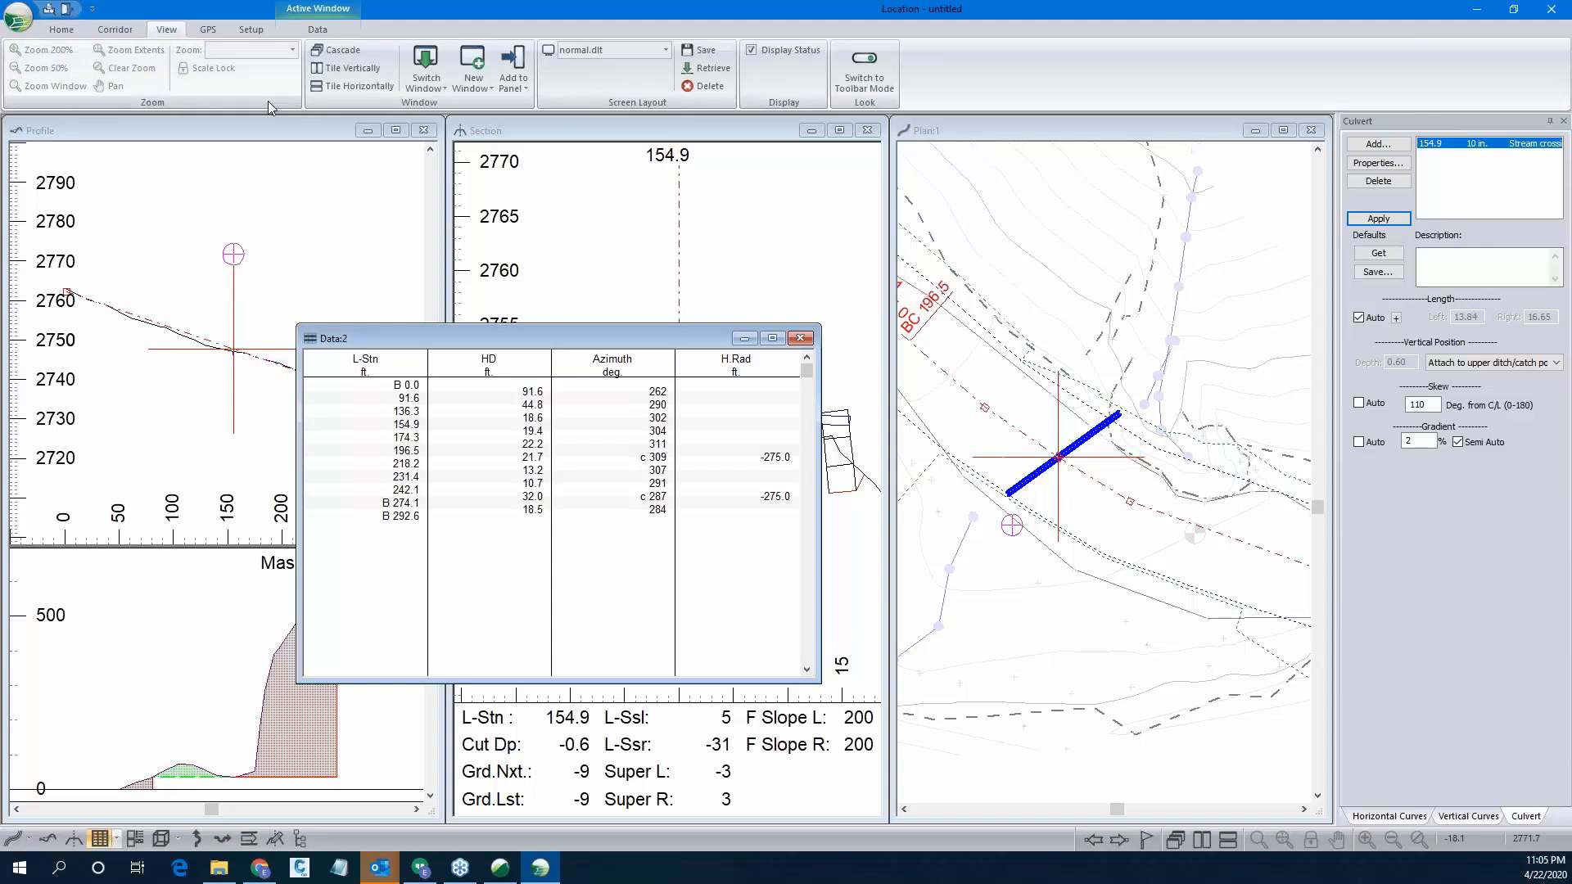
click(352, 67)
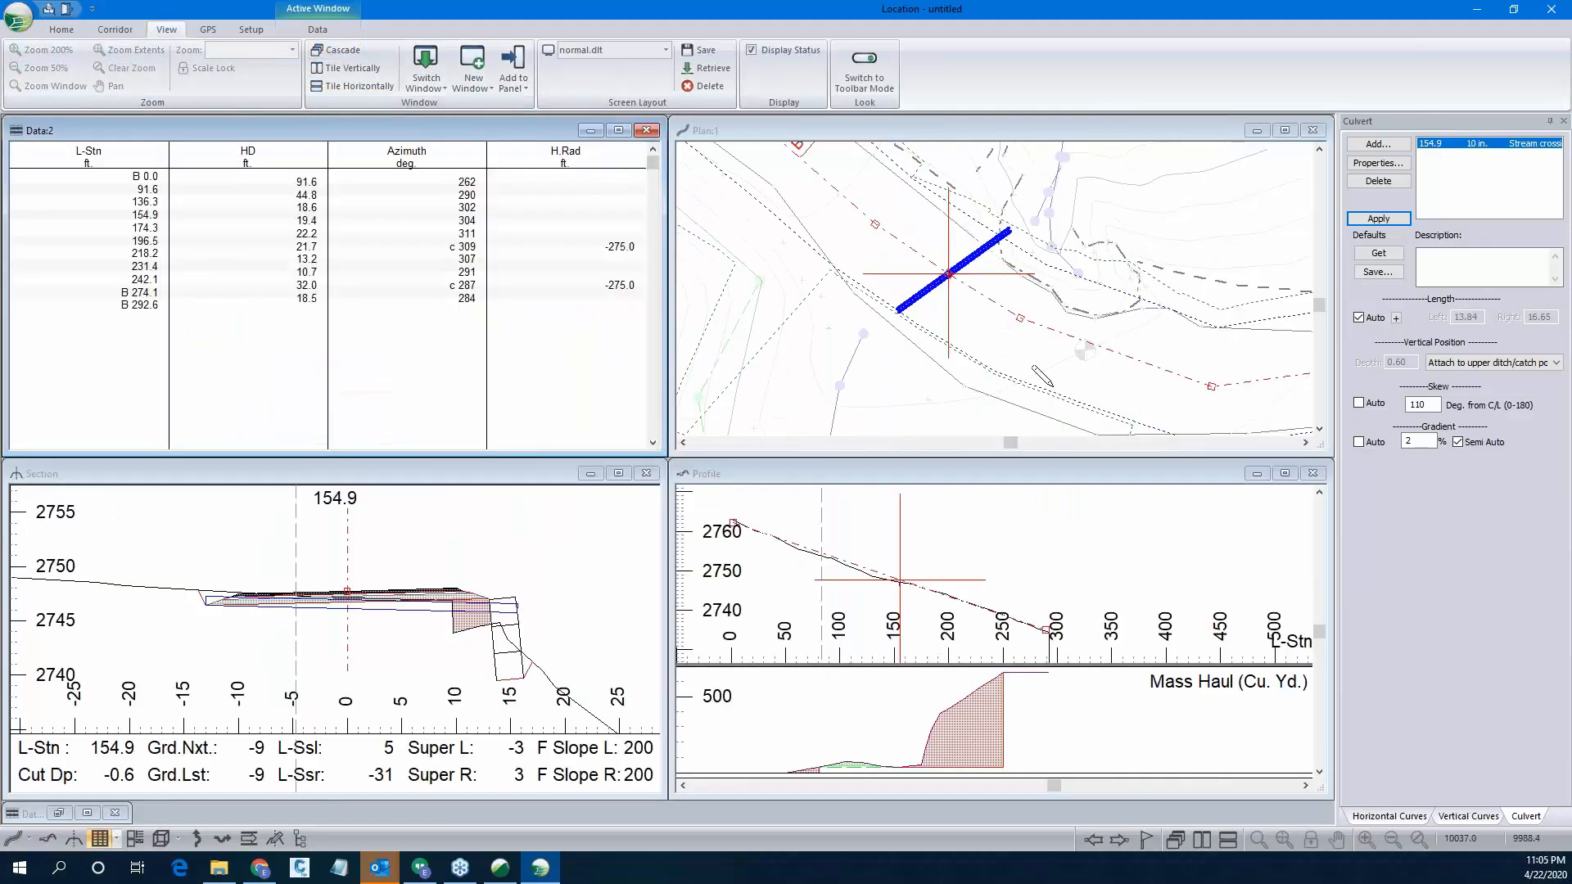
Add the culvert fields Cul DIA and Cul Len to the second data window's selected columns.
right_click(428, 271)
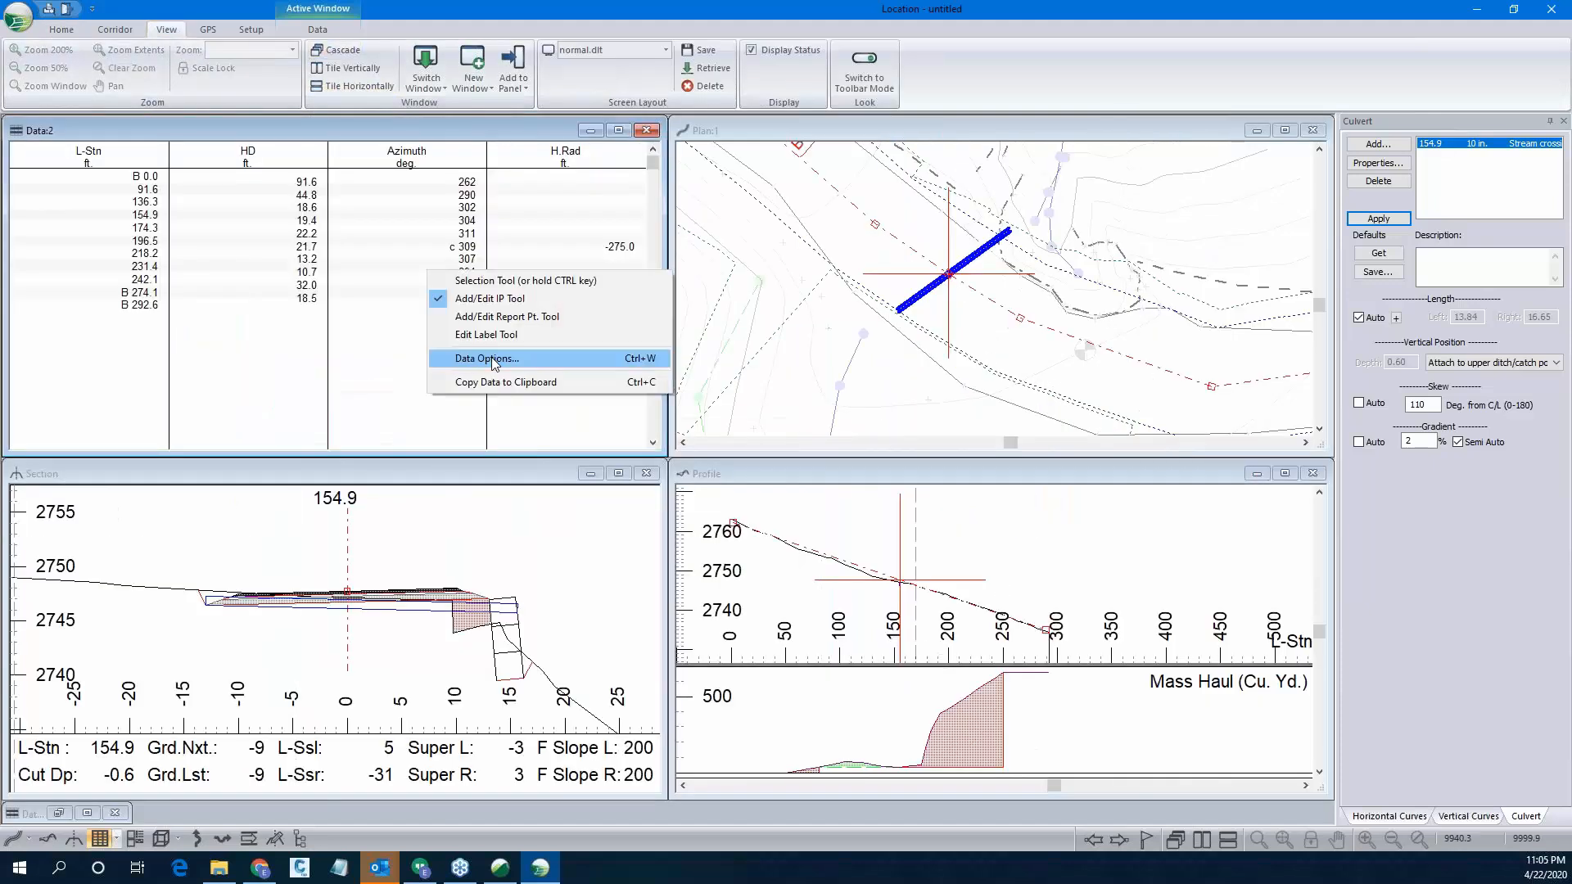
click(491, 357)
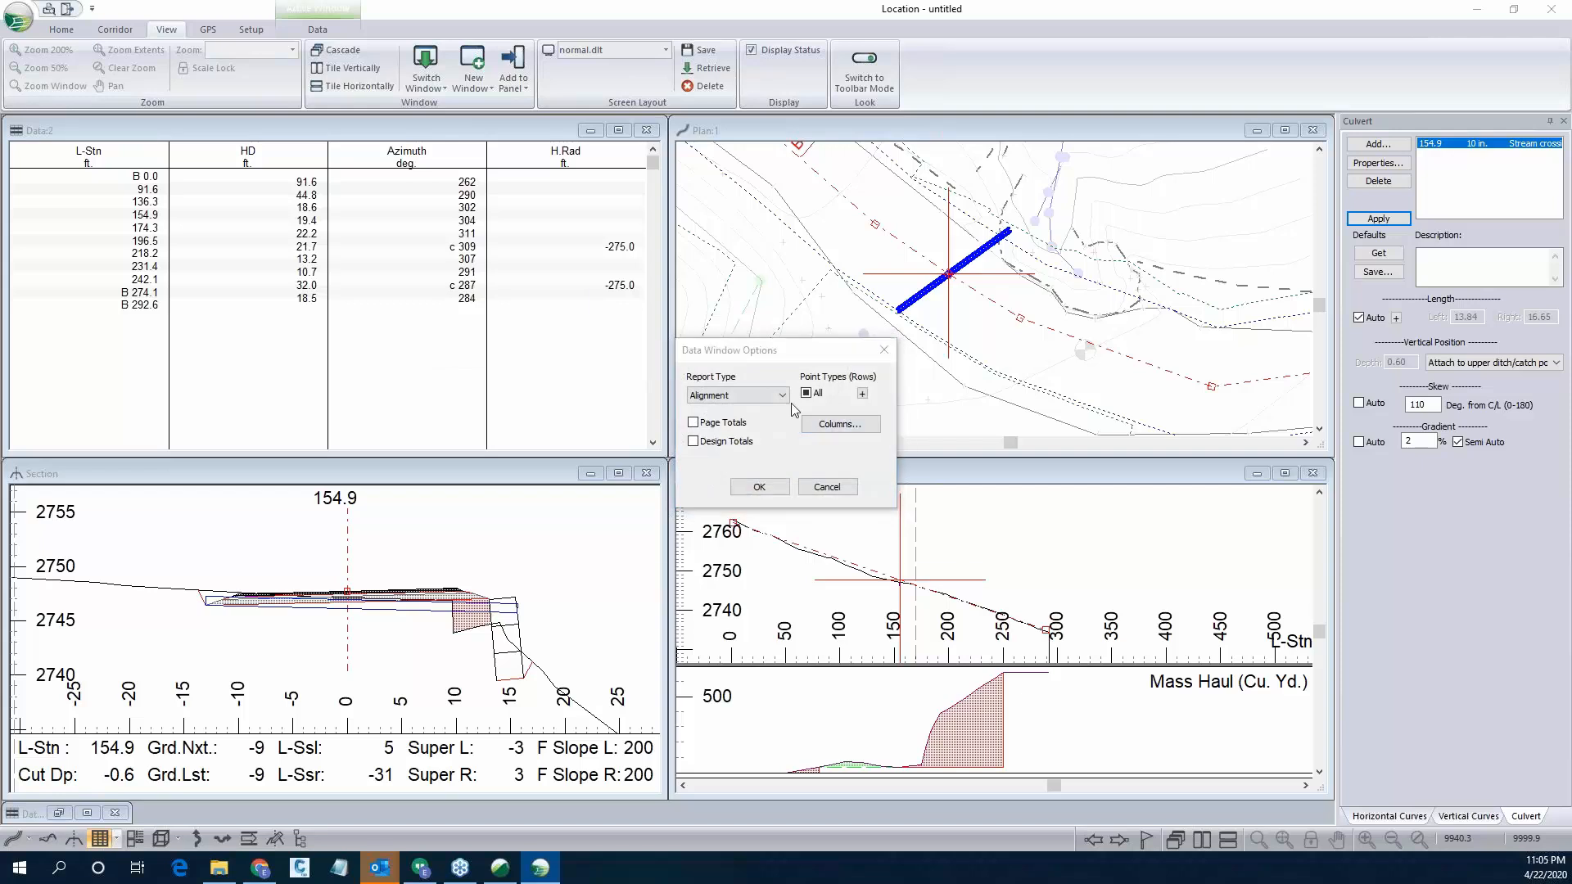
click(840, 424)
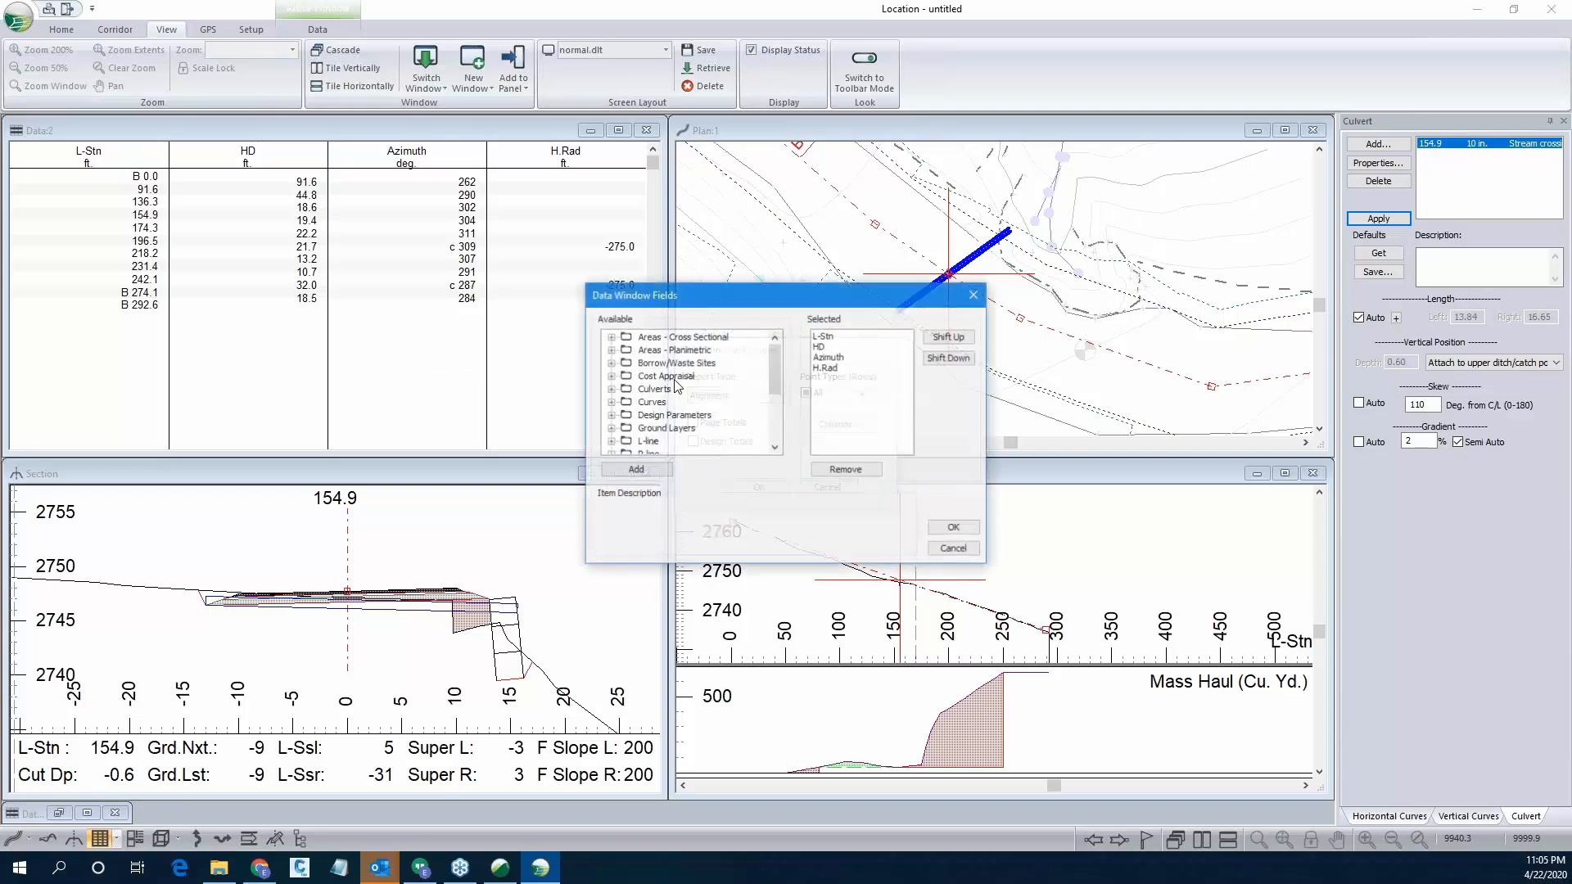
click(821, 347)
click(610, 389)
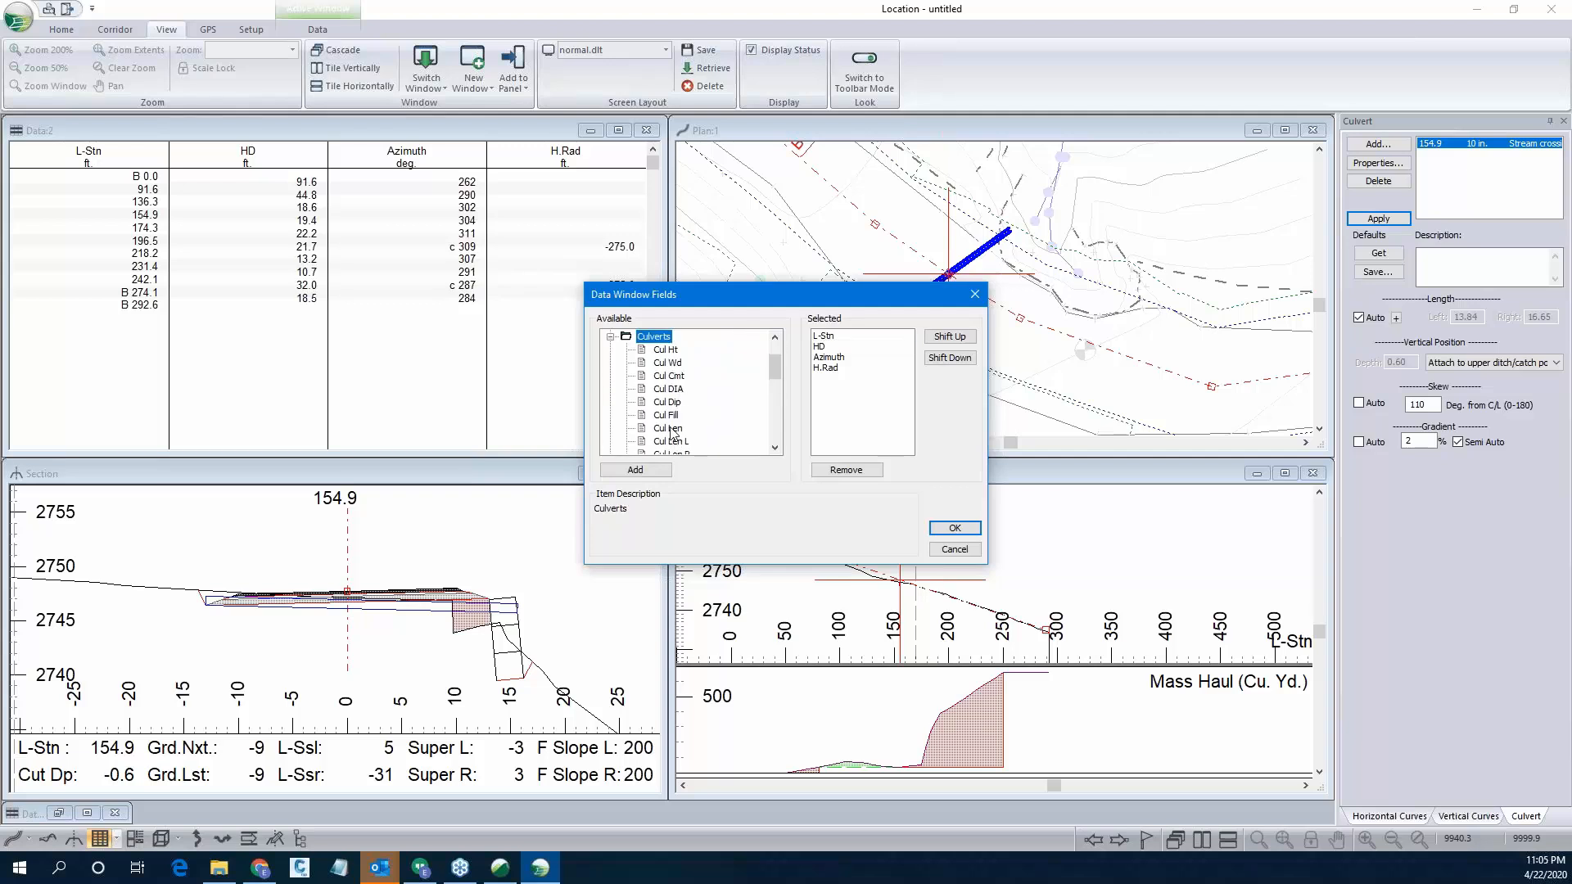
double_click(679, 390)
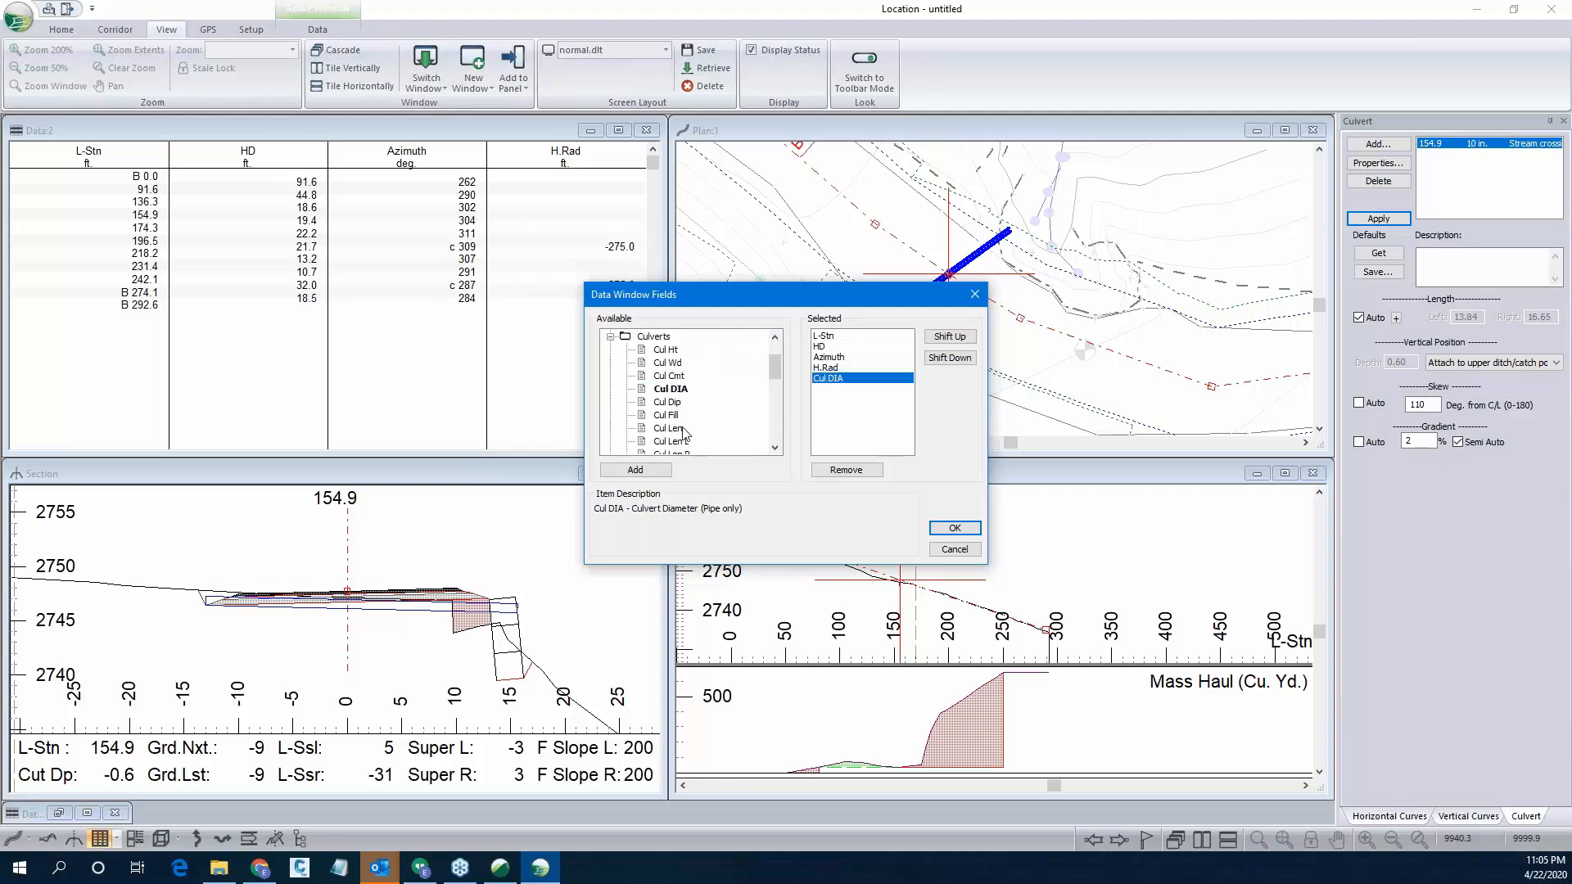
double_click(683, 428)
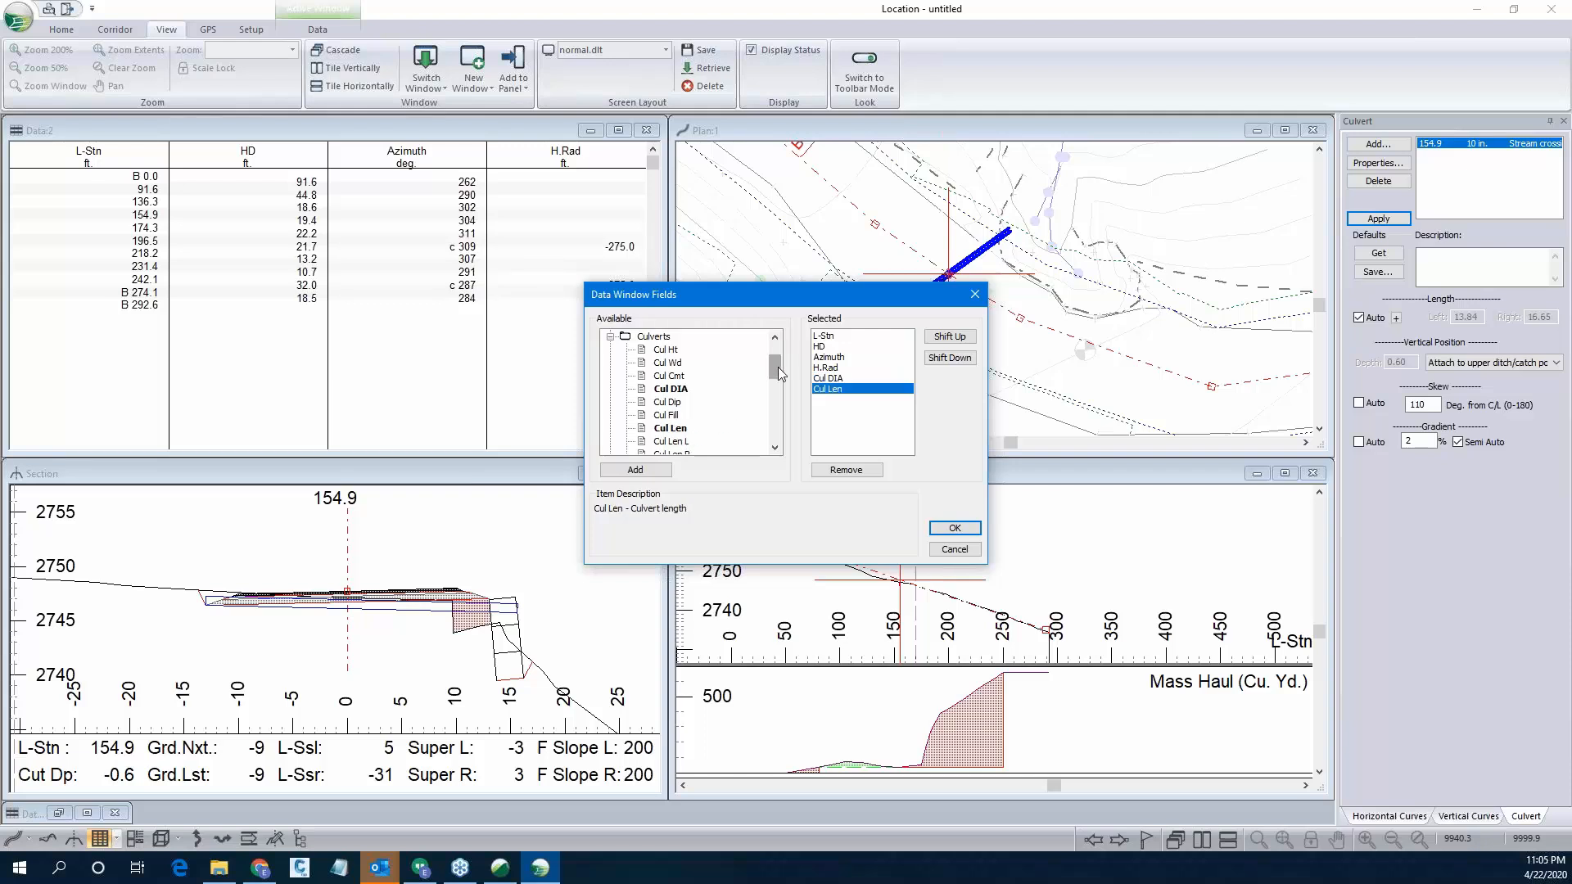
Remove the HD, Azimuth and H.Rad columns from the second data window's selected fields and accept the list.
double_click(830, 358)
click(846, 470)
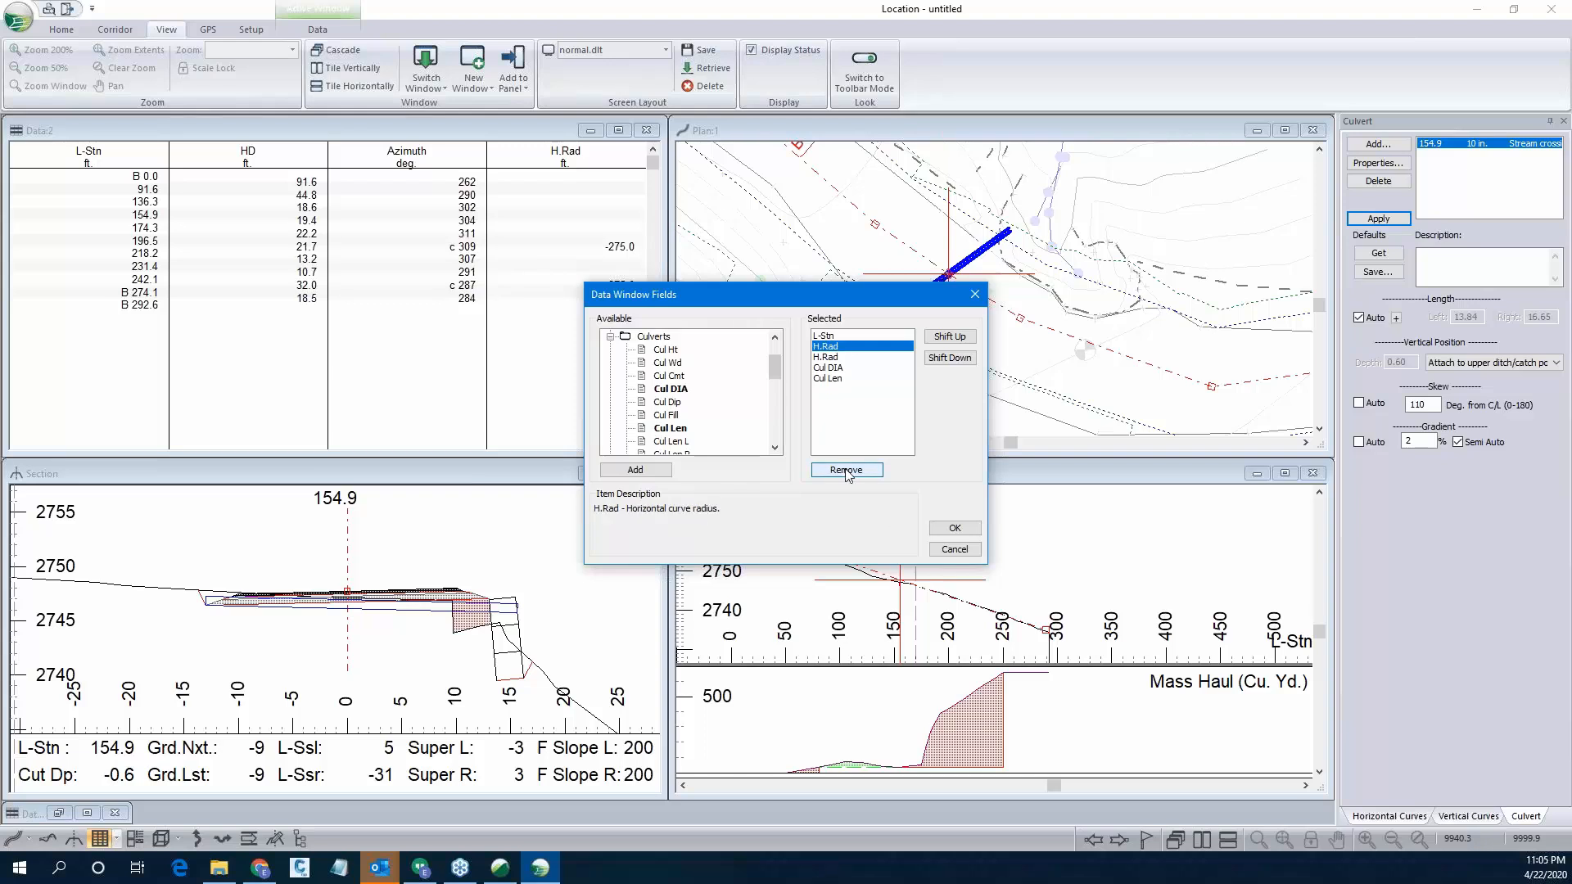
click(846, 471)
click(845, 471)
click(955, 530)
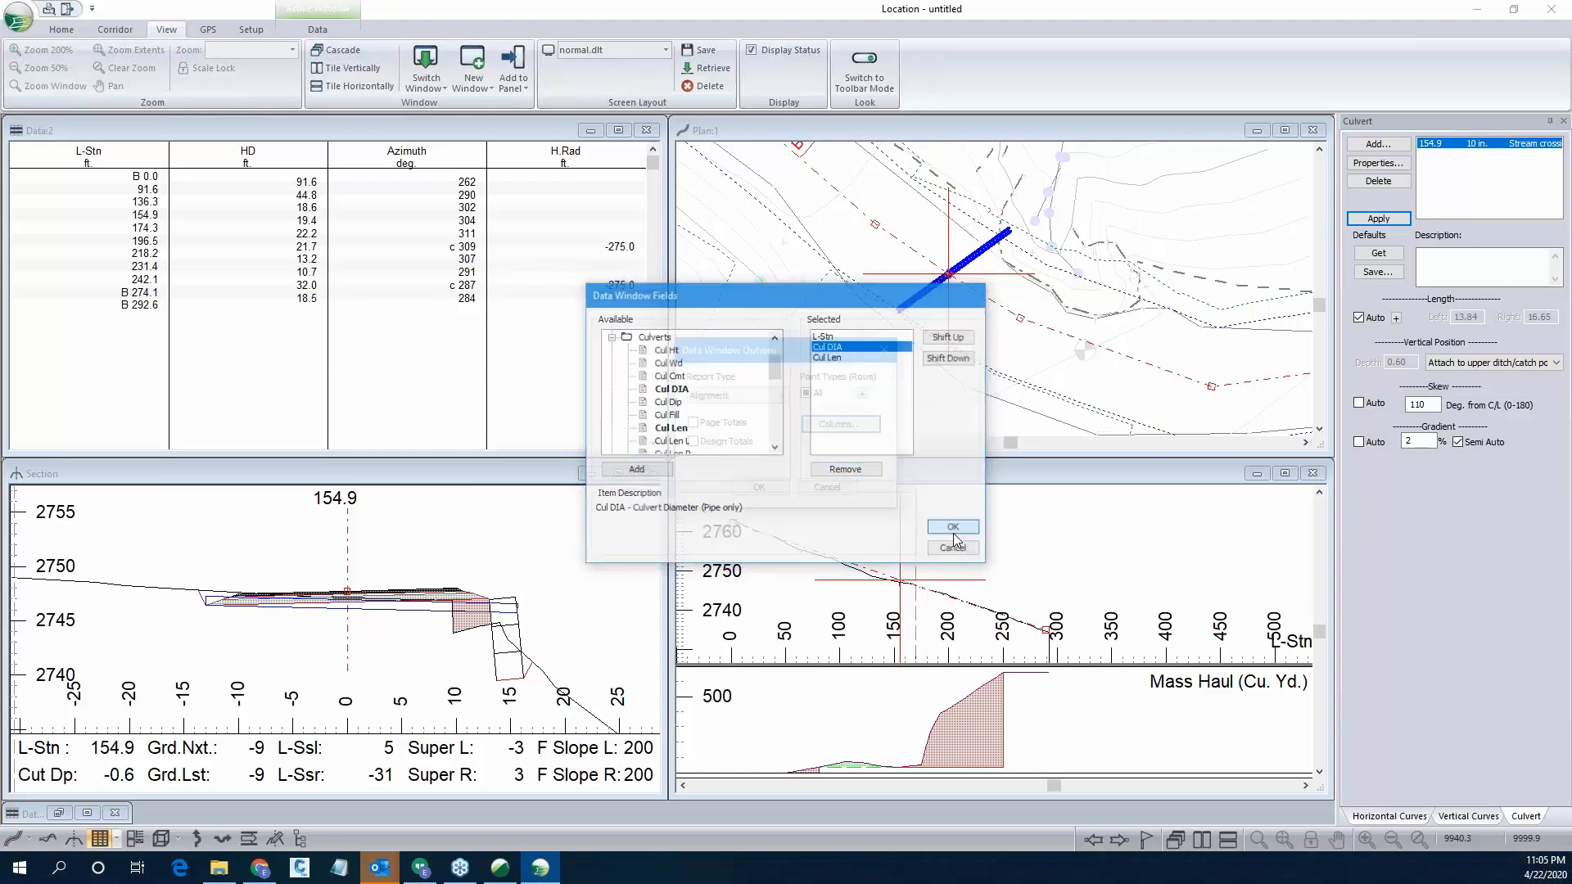
Limit the second data window's rows to culvert insertion points, excluding plan points, and apply the options.
click(816, 400)
click(677, 369)
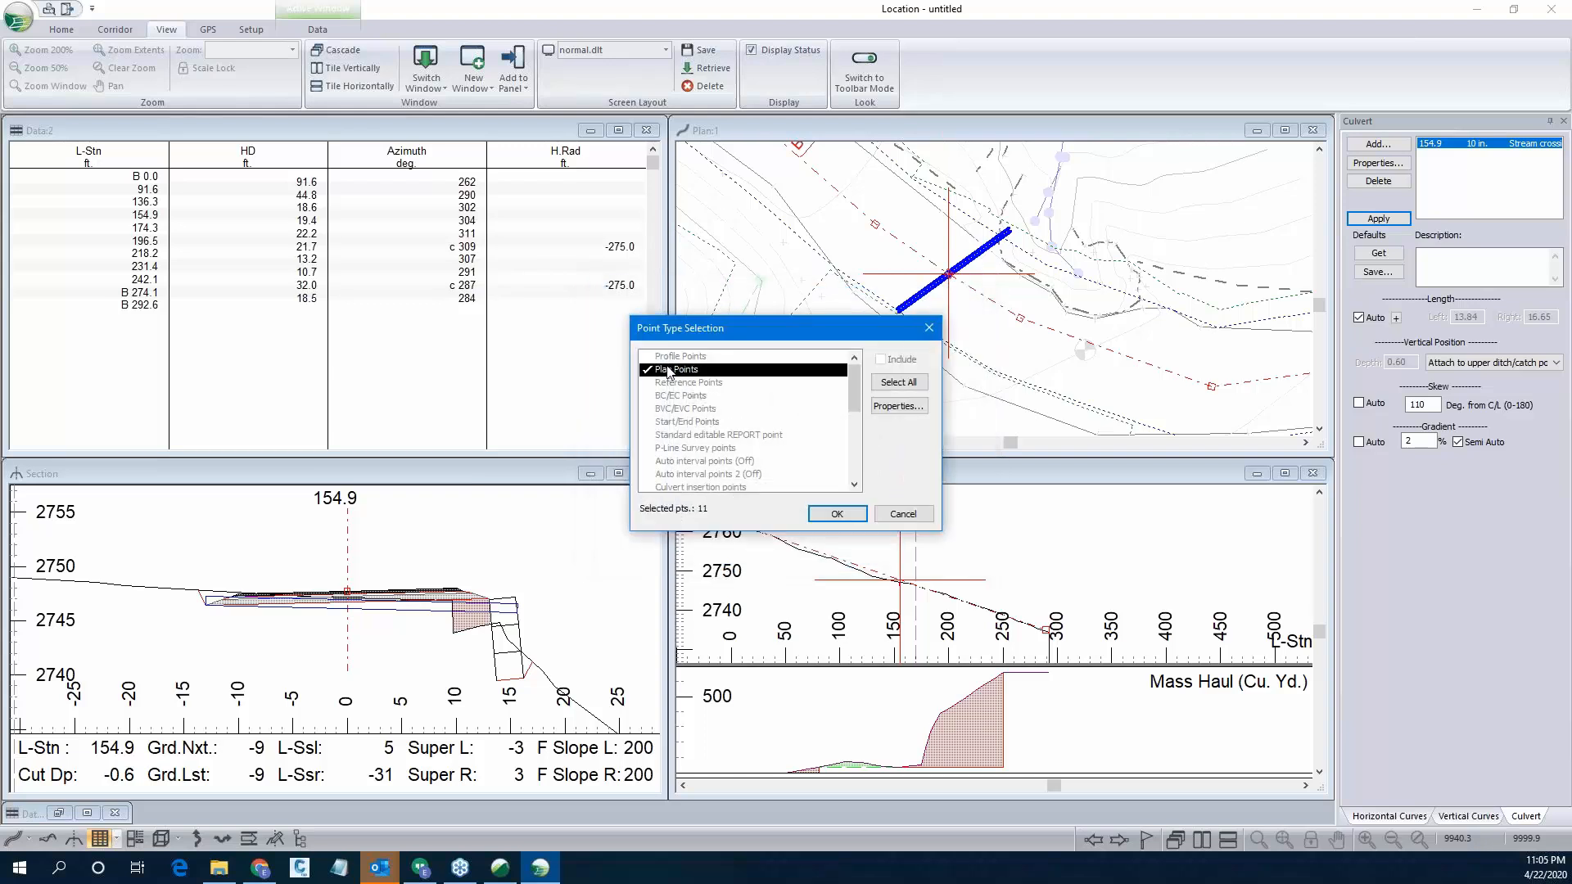
scroll(690, 458, down, 1)
click(690, 448)
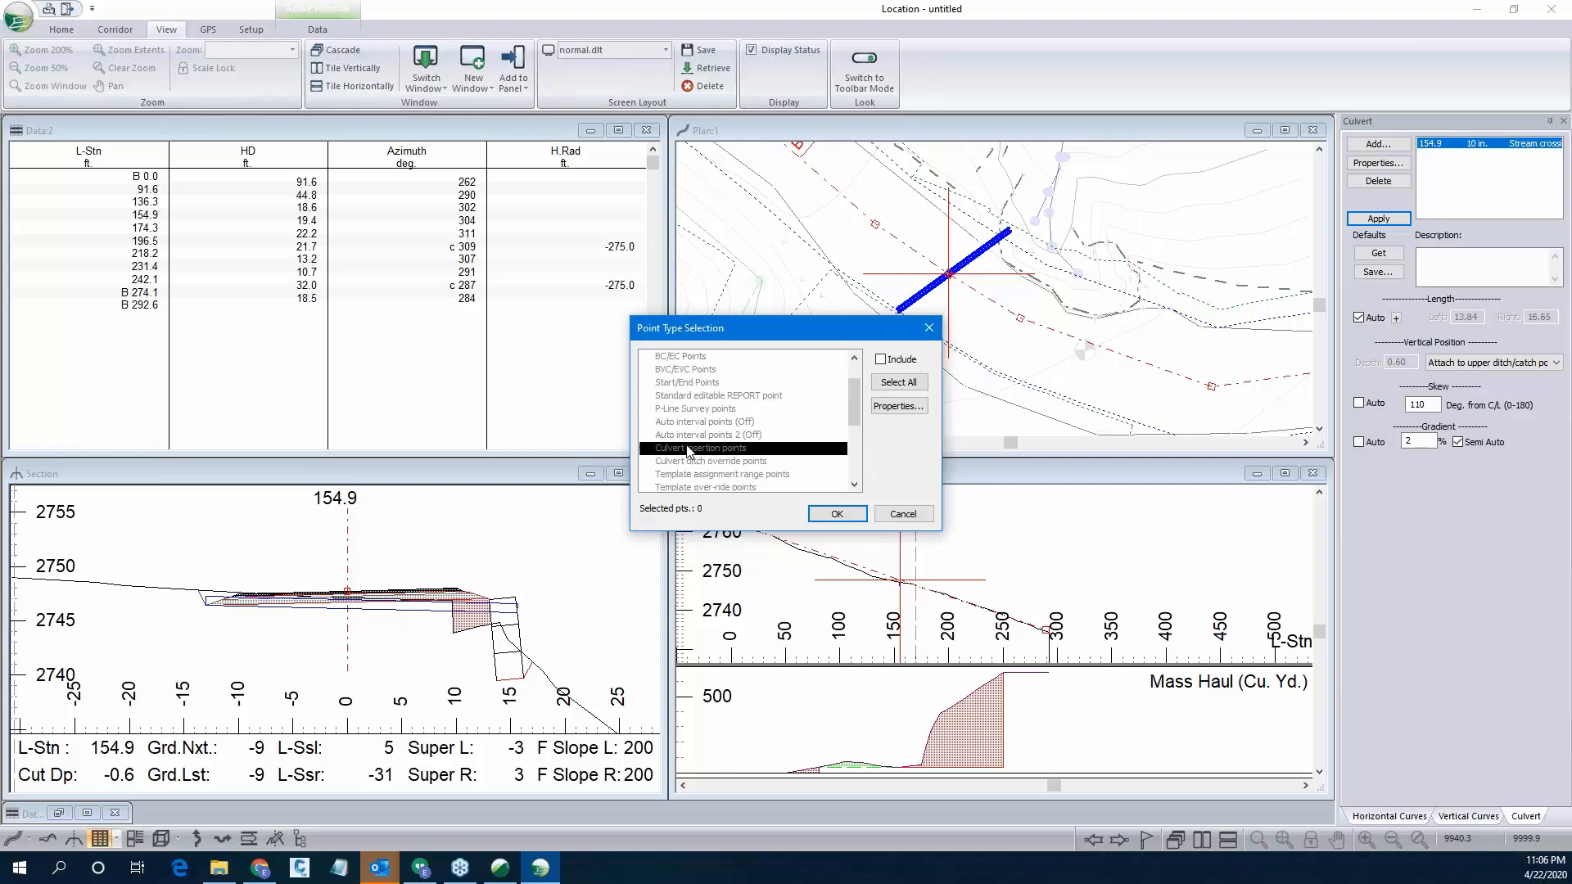
click(836, 513)
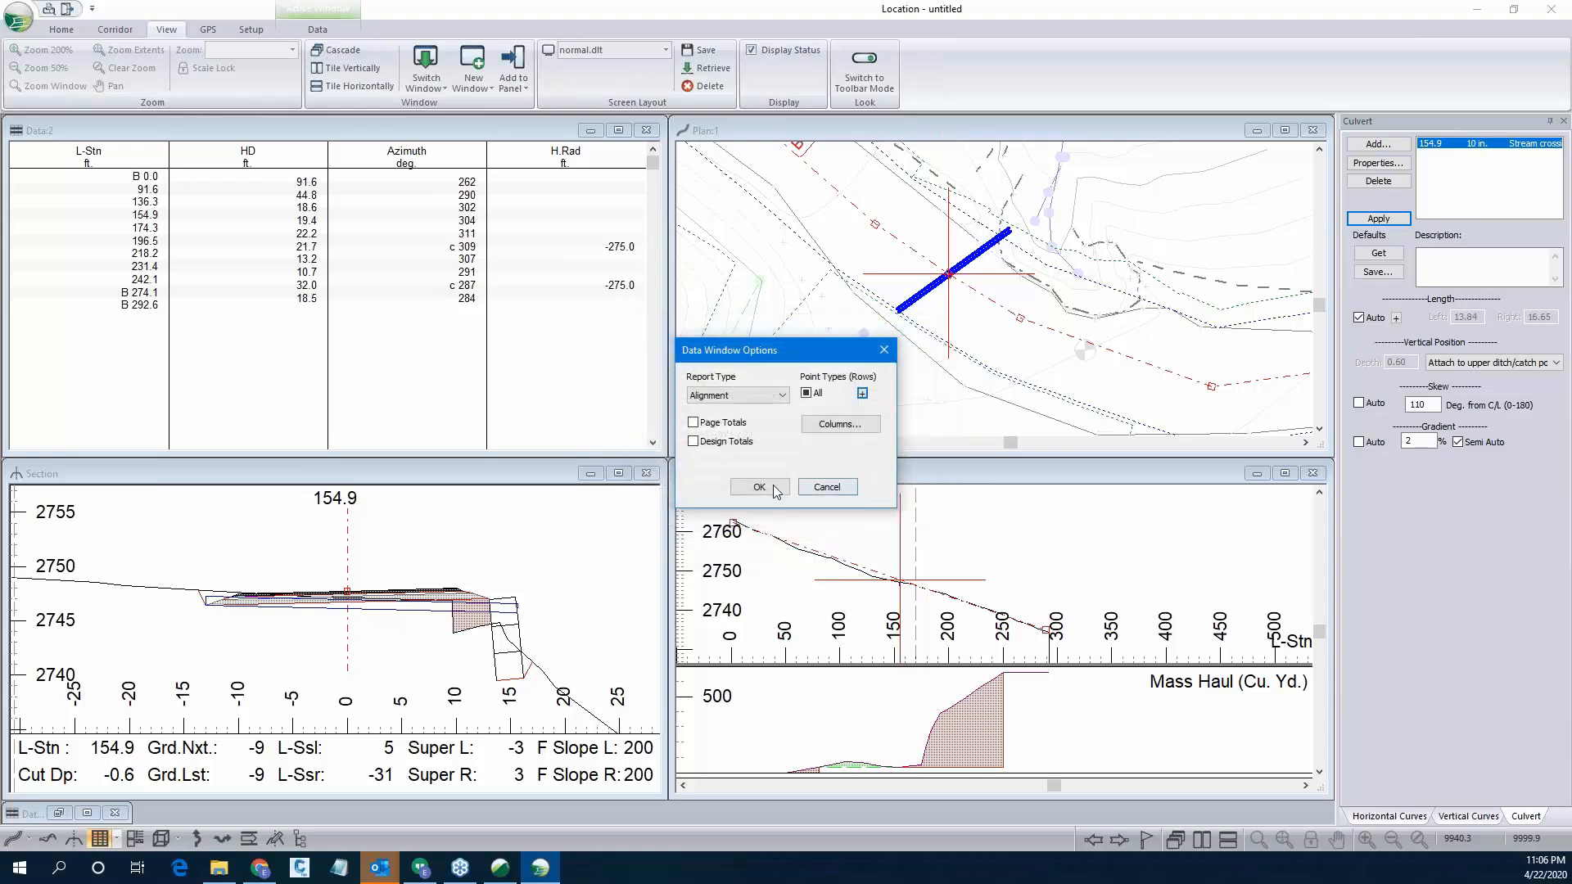
click(765, 488)
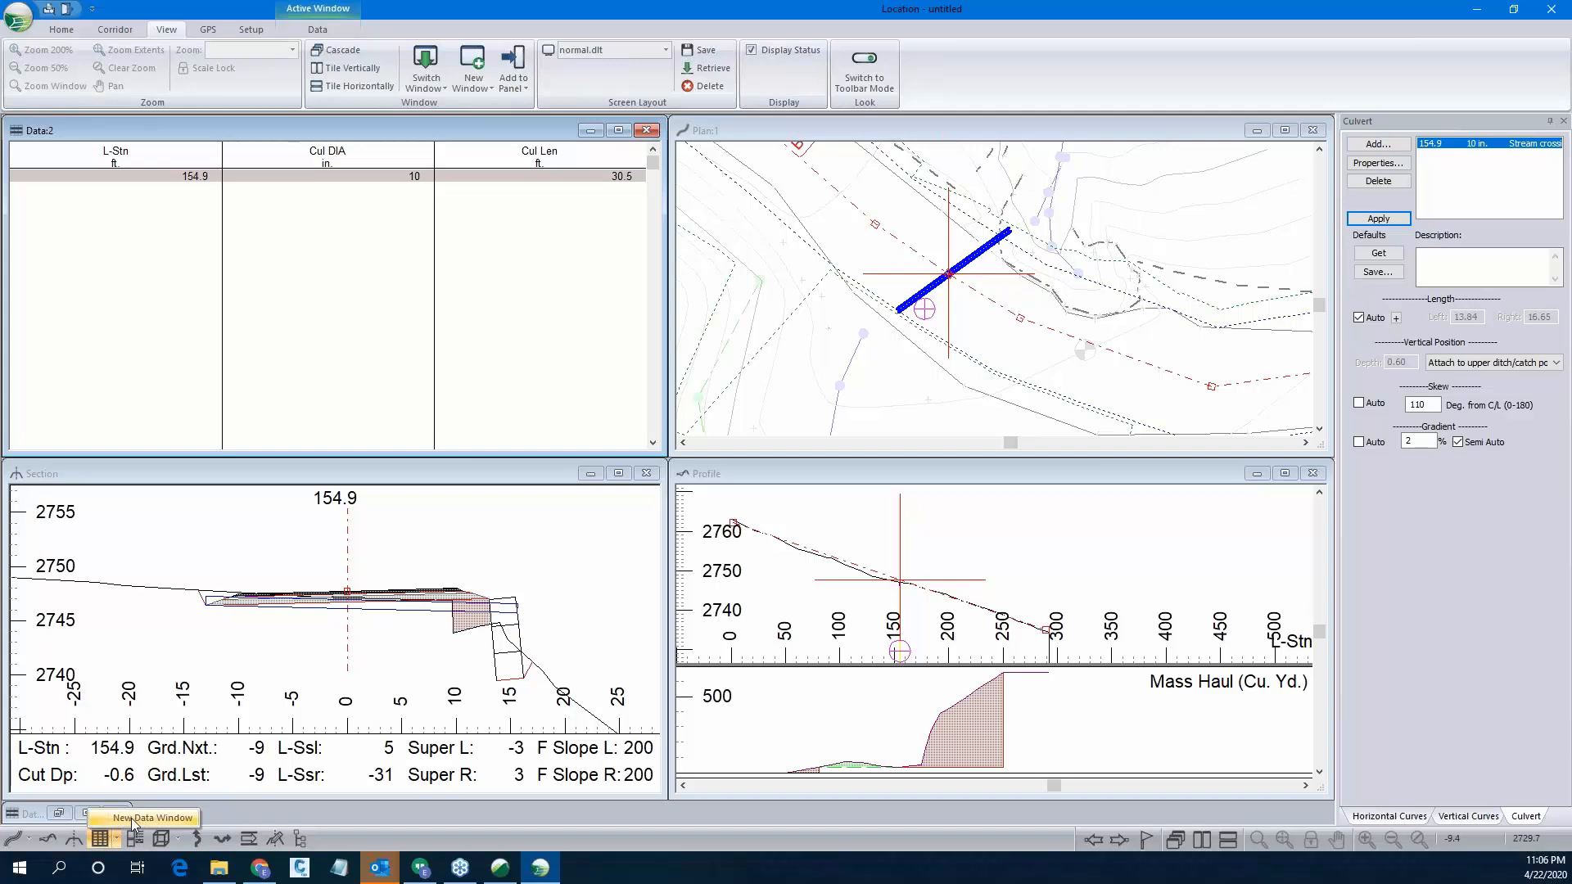
Open a third data window and bring up the field selection for its columns.
click(104, 835)
drag(414, 230, 468, 230)
right_click(473, 304)
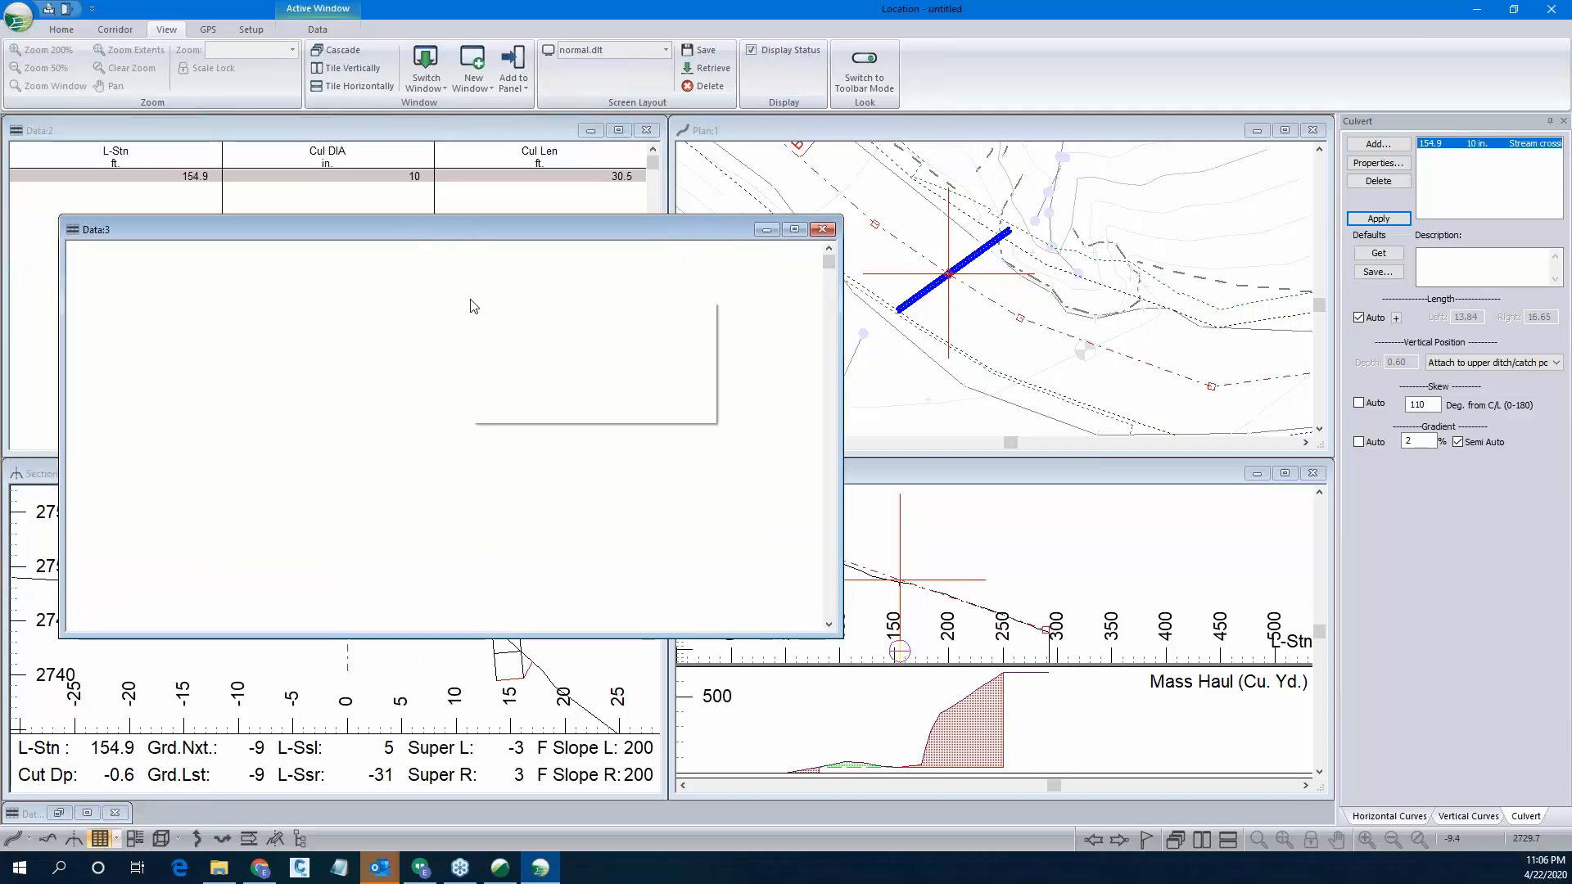
click(506, 396)
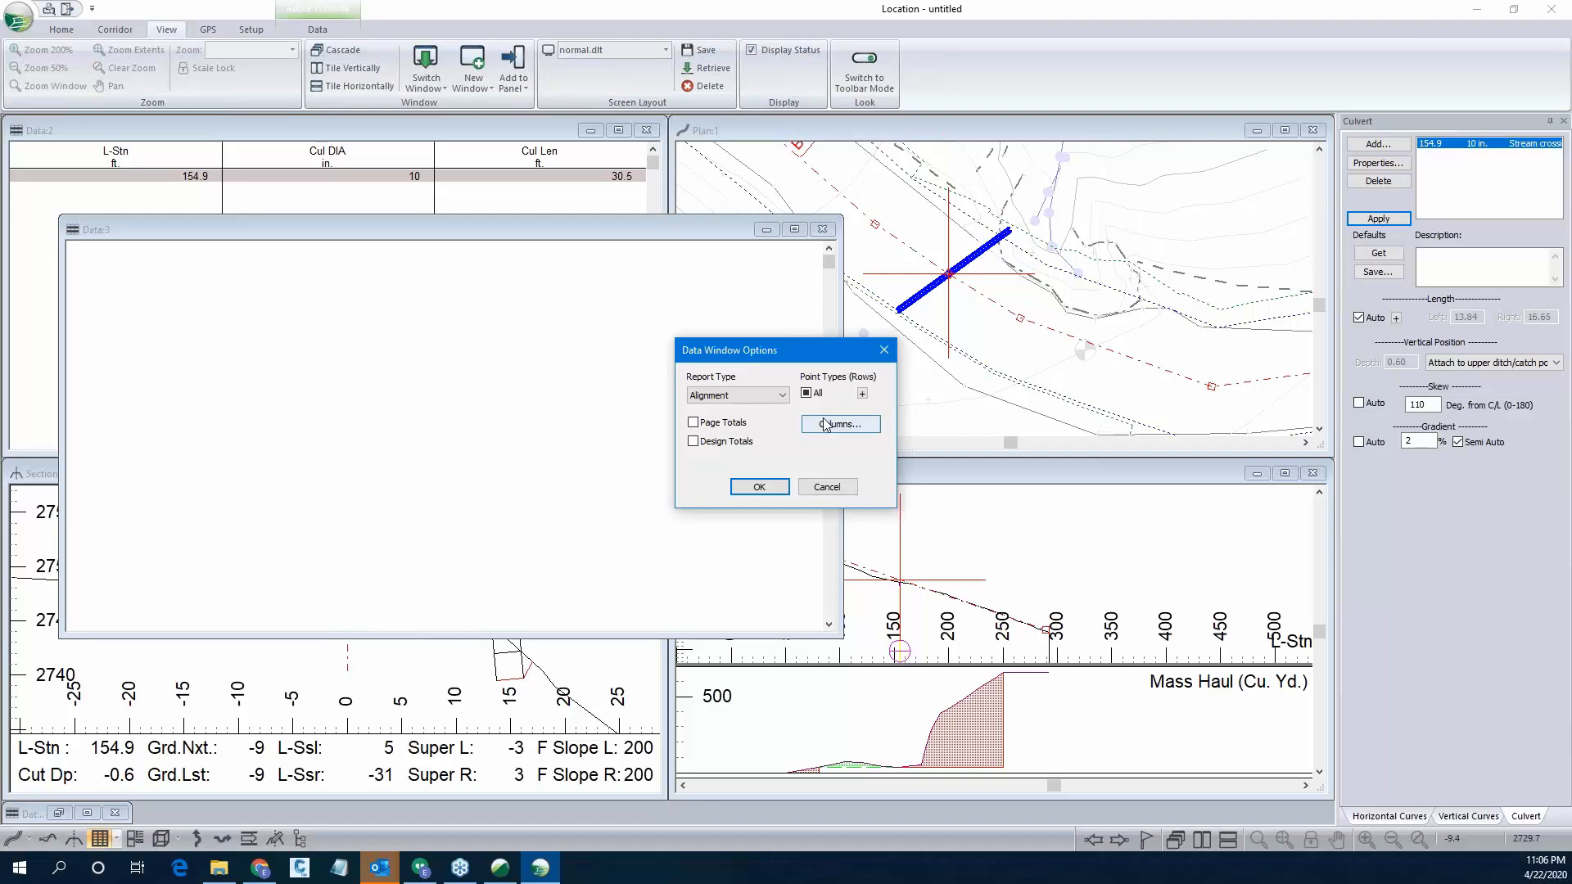
click(831, 423)
Add the template parameters Ditch D L and Ditch D R to the third data window's selected fields.
click(610, 415)
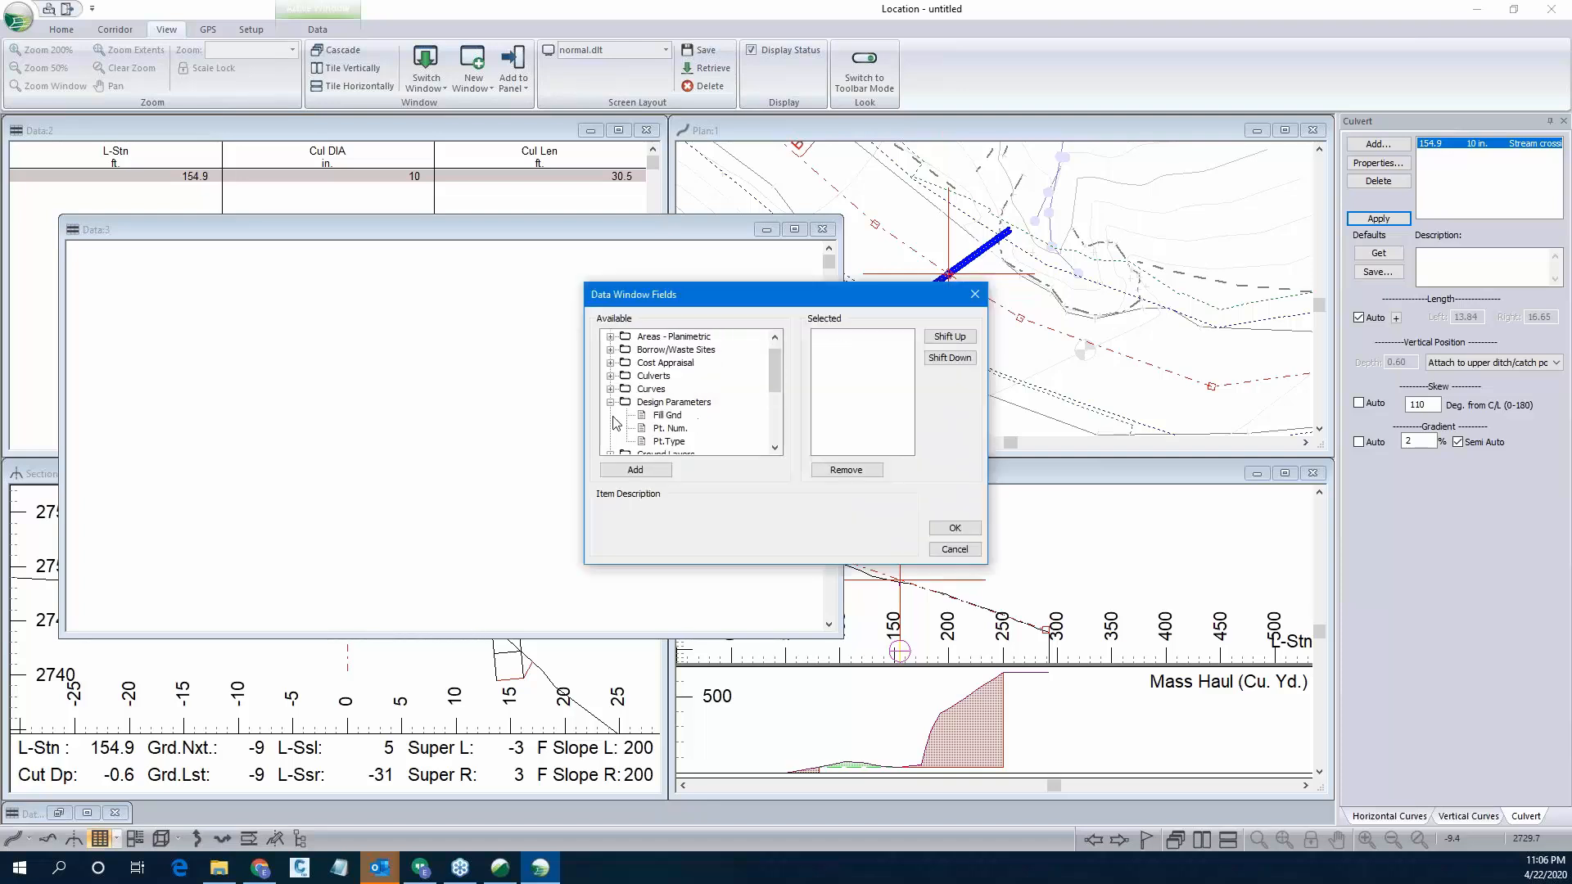
click(610, 402)
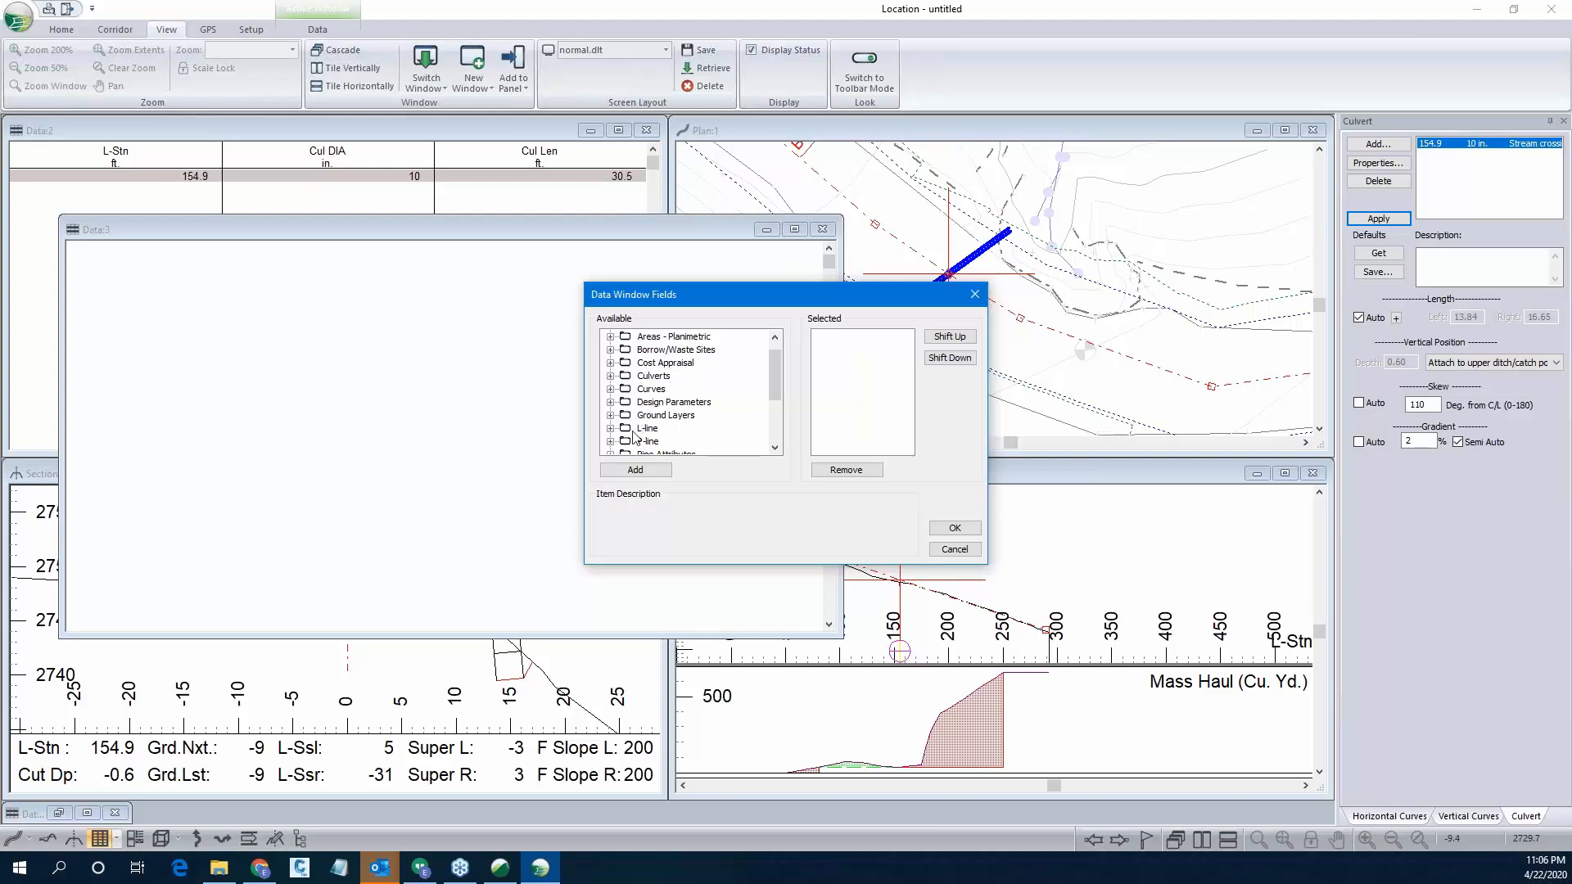
scroll(649, 422, down, 3)
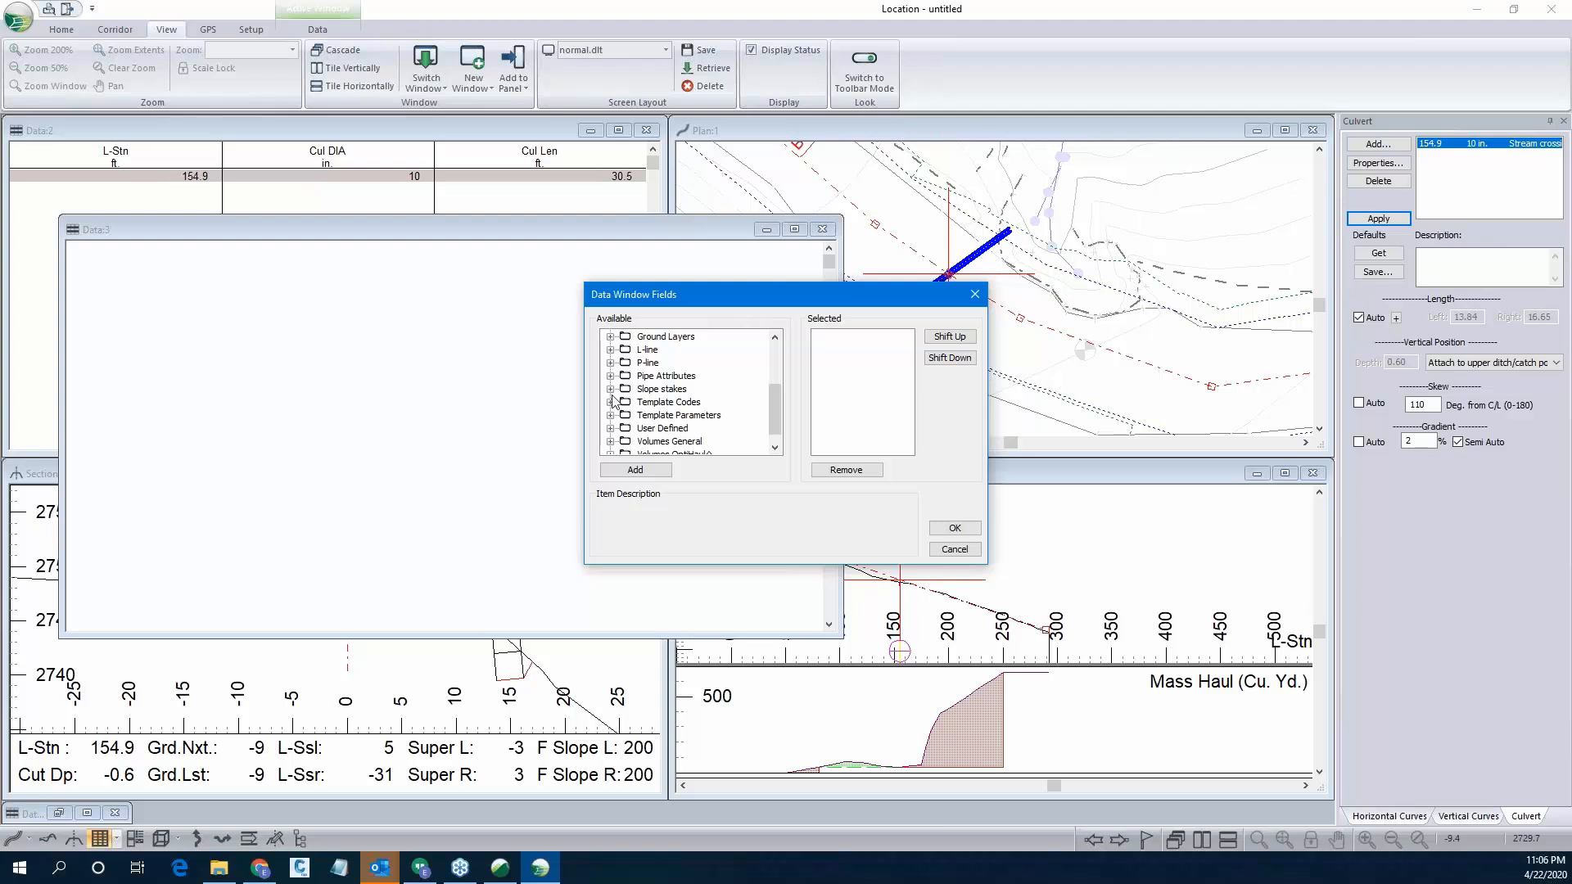
click(610, 402)
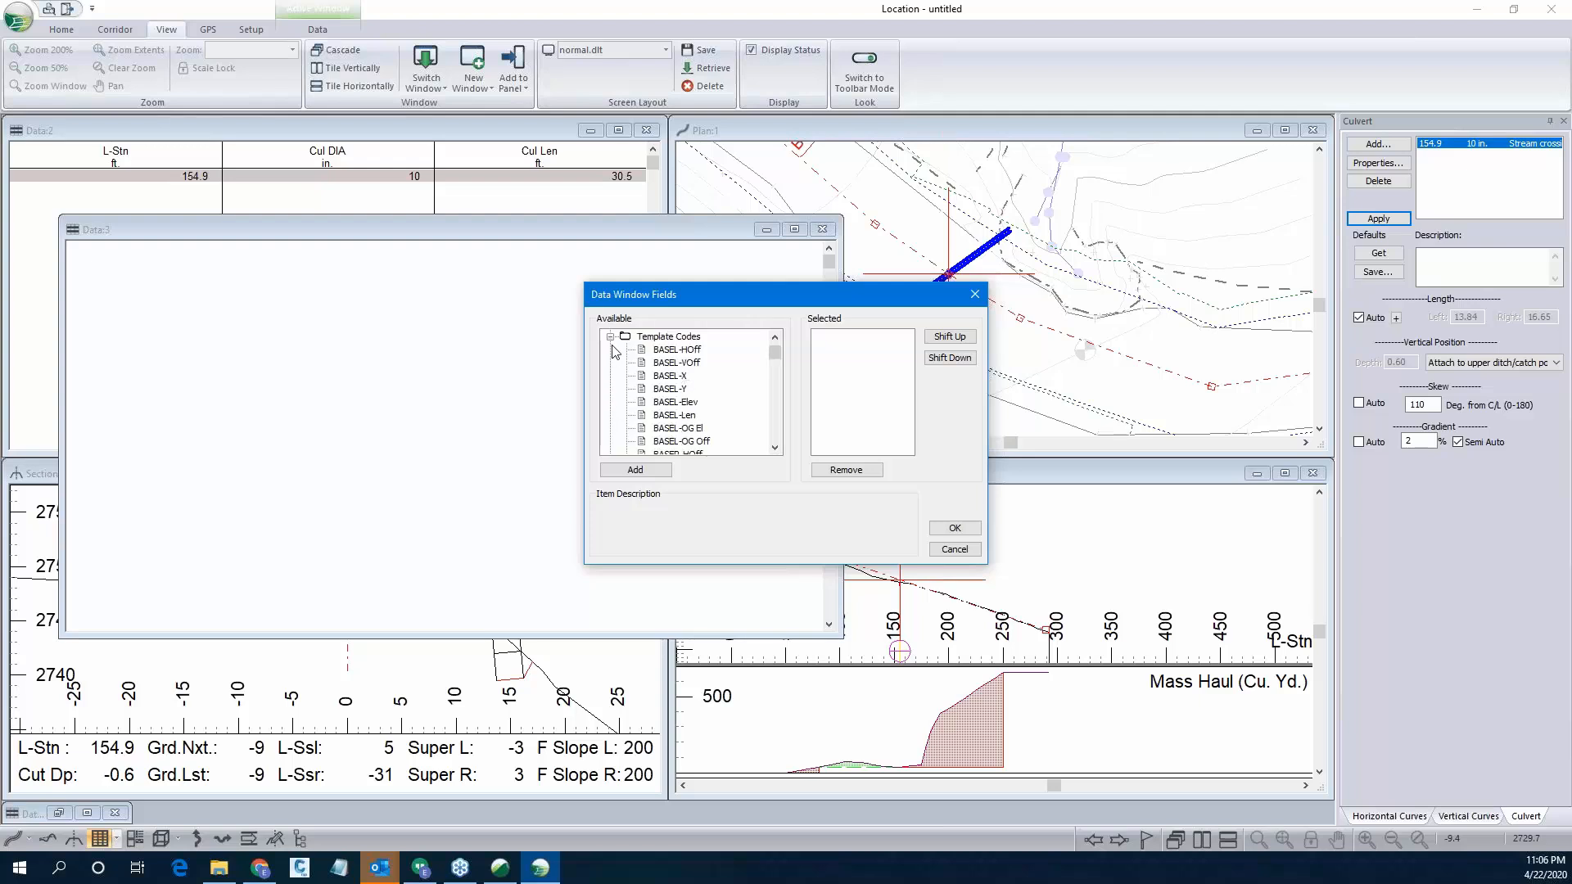
click(611, 337)
click(611, 402)
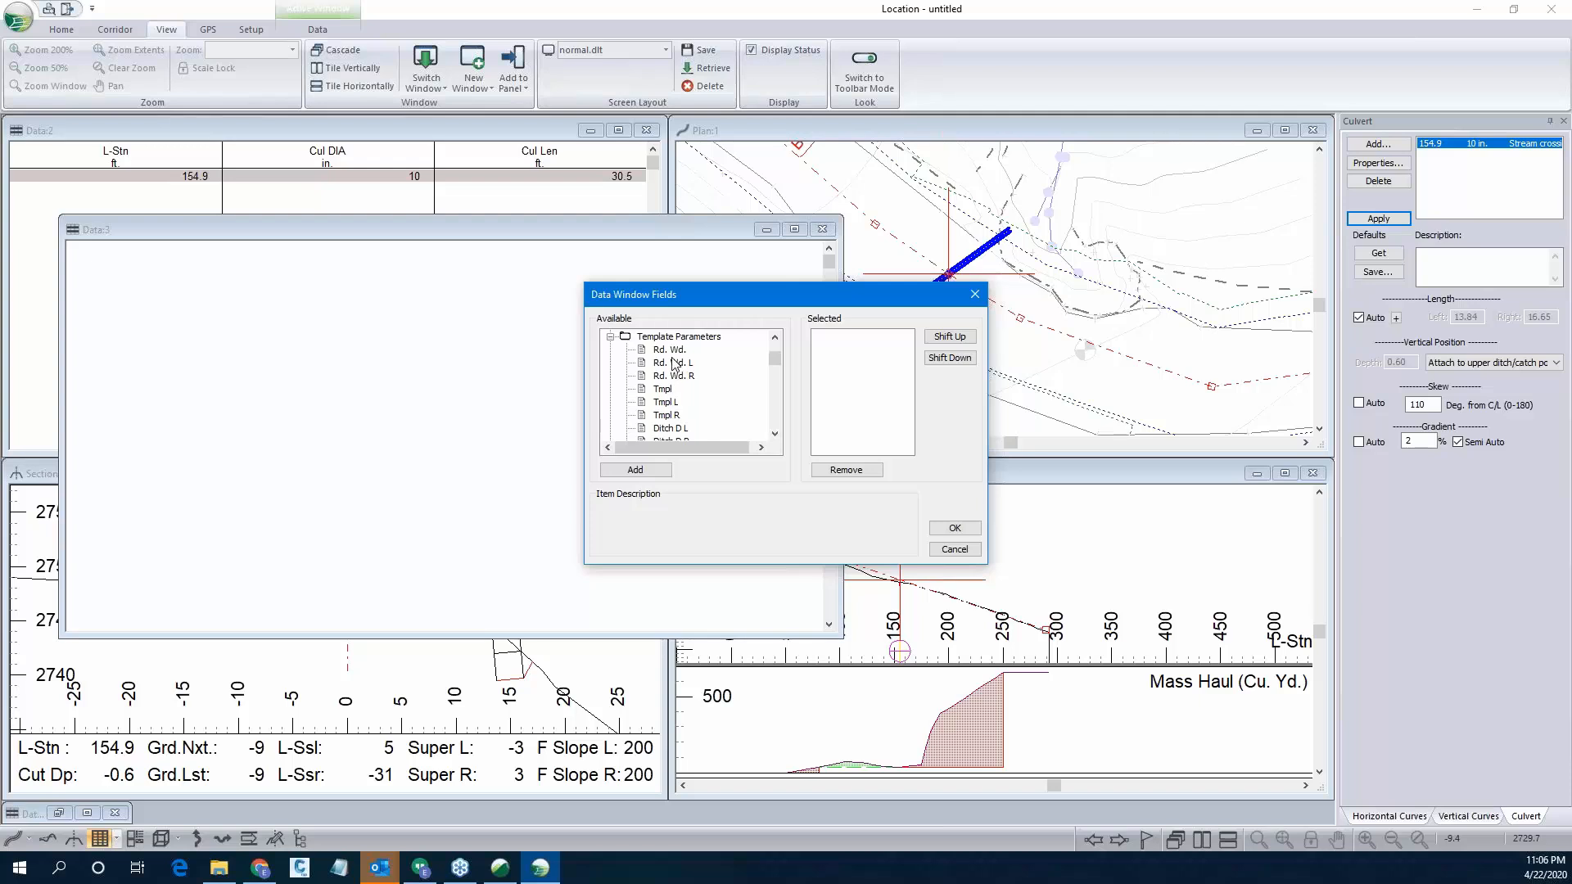
double_click(673, 429)
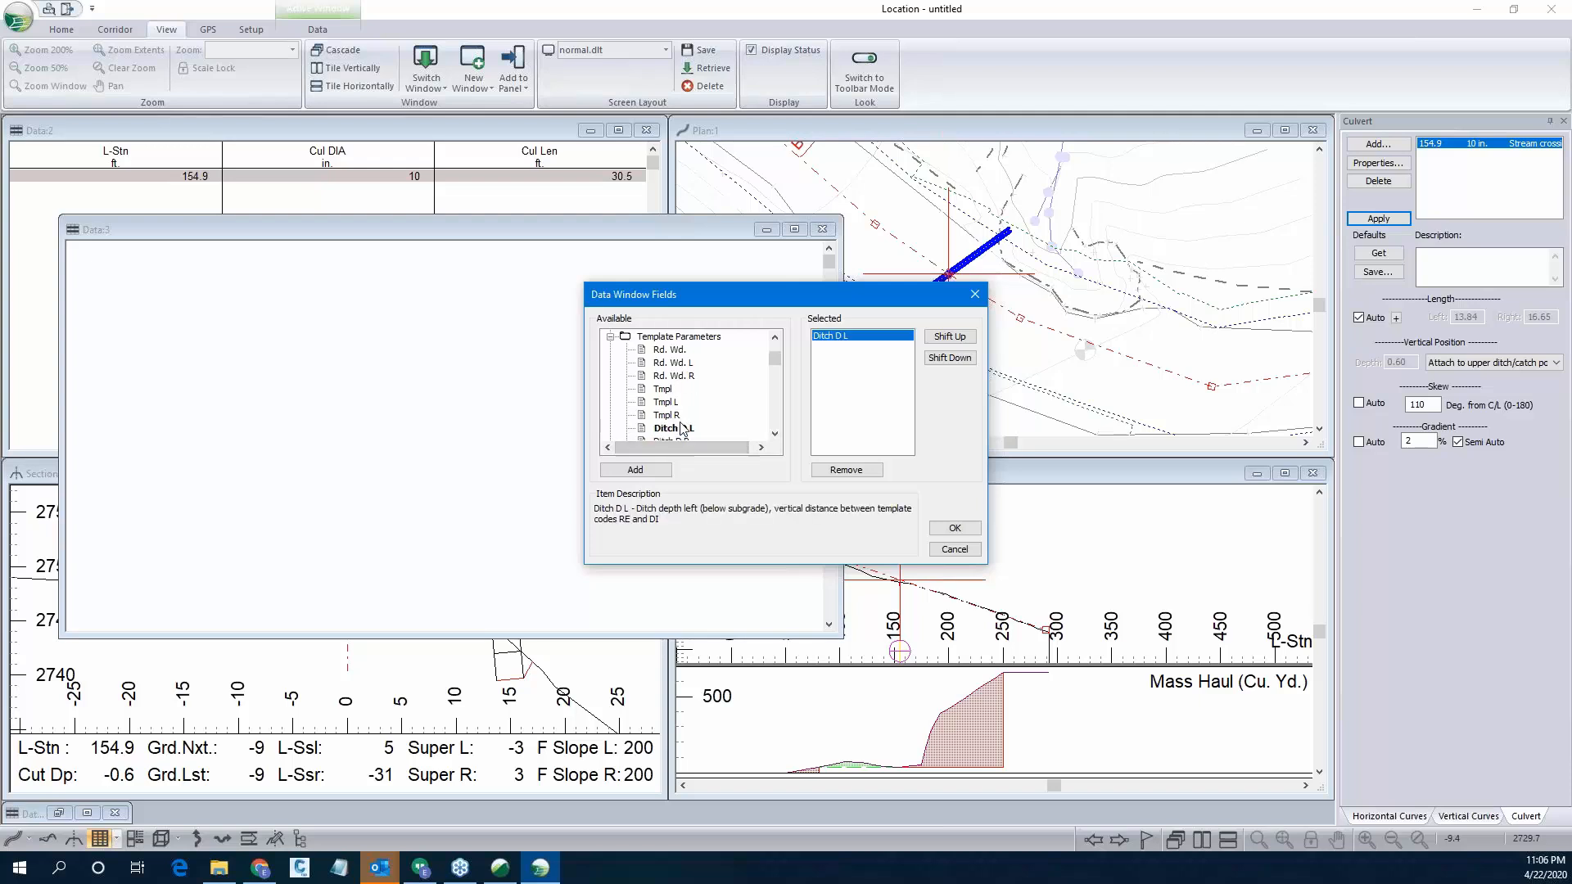
scroll(684, 429, down, 1)
click(671, 402)
double_click(681, 403)
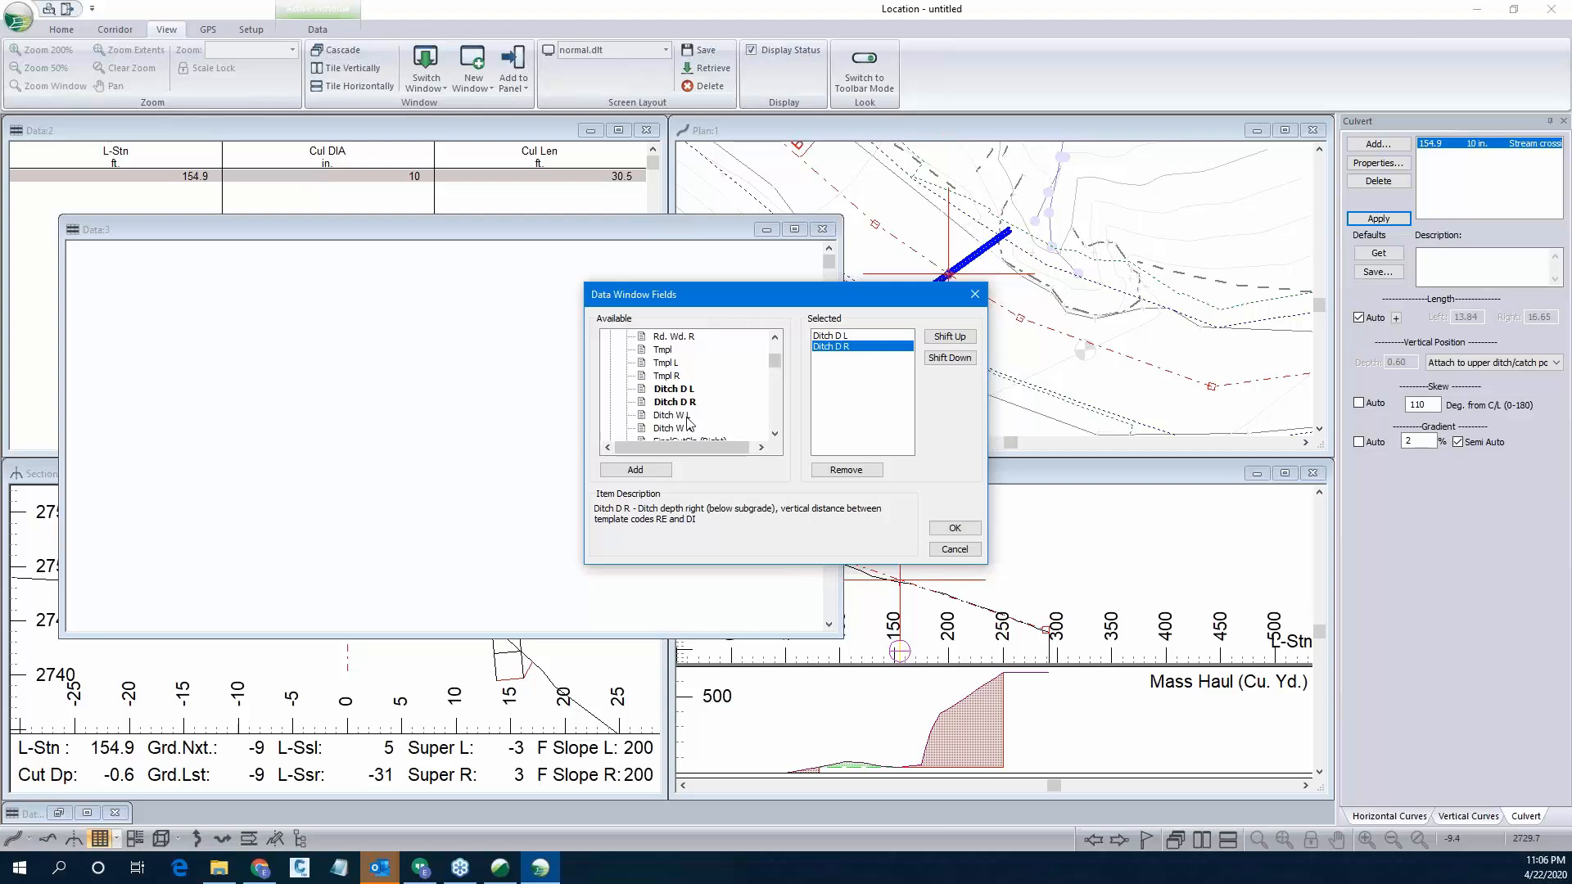
Add the road width fields Rd. Wd., Rd. Wd. L and Rd. Wd. R to the selected fields.
scroll(673, 385, up, 1)
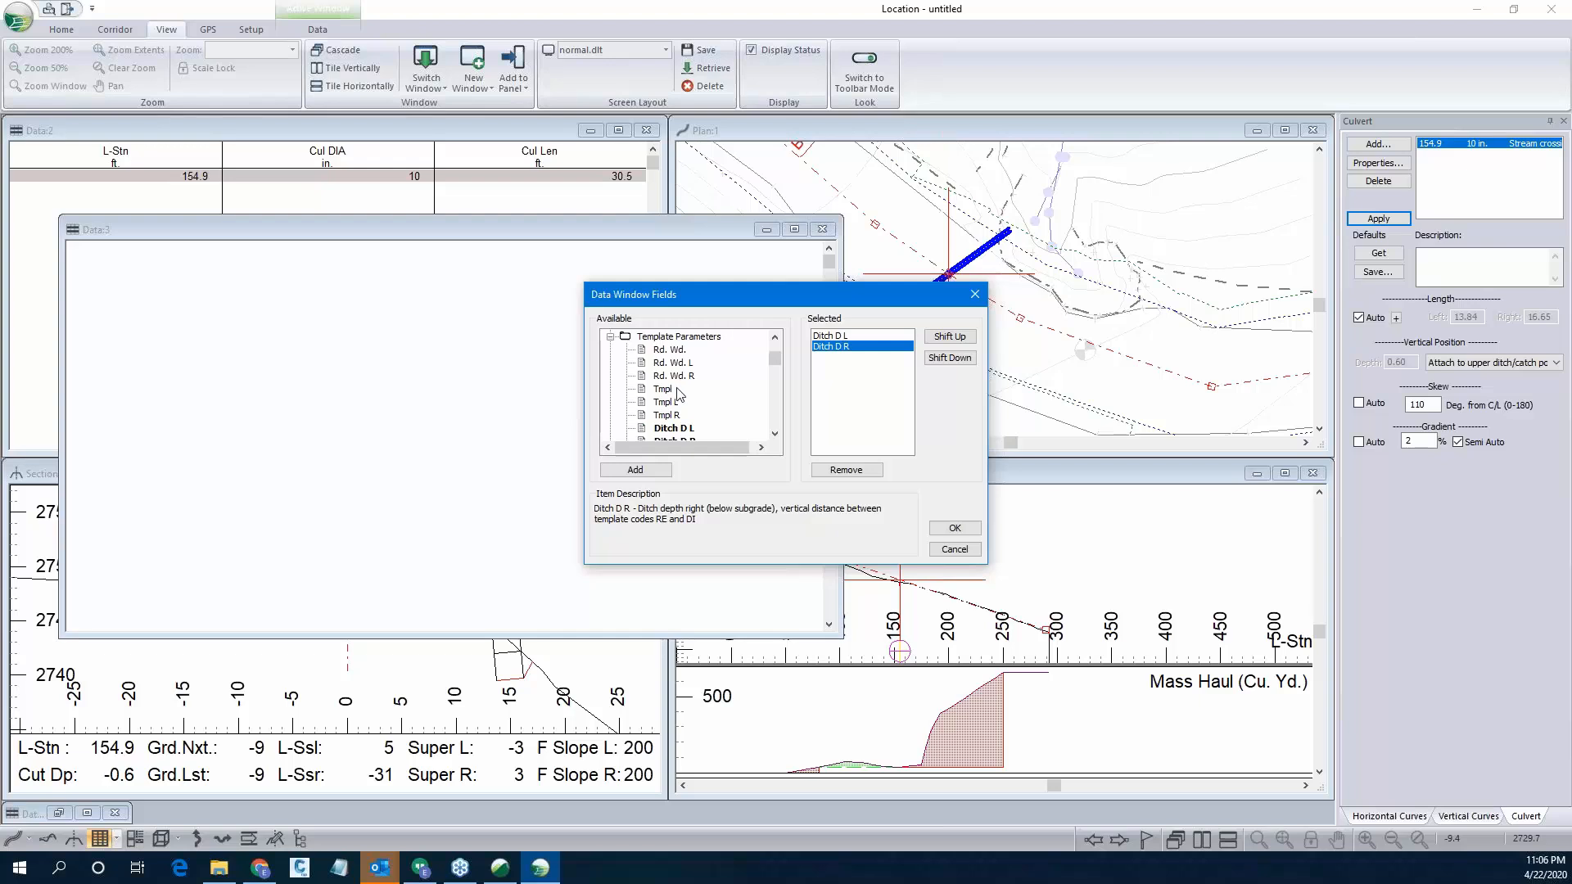
double_click(671, 349)
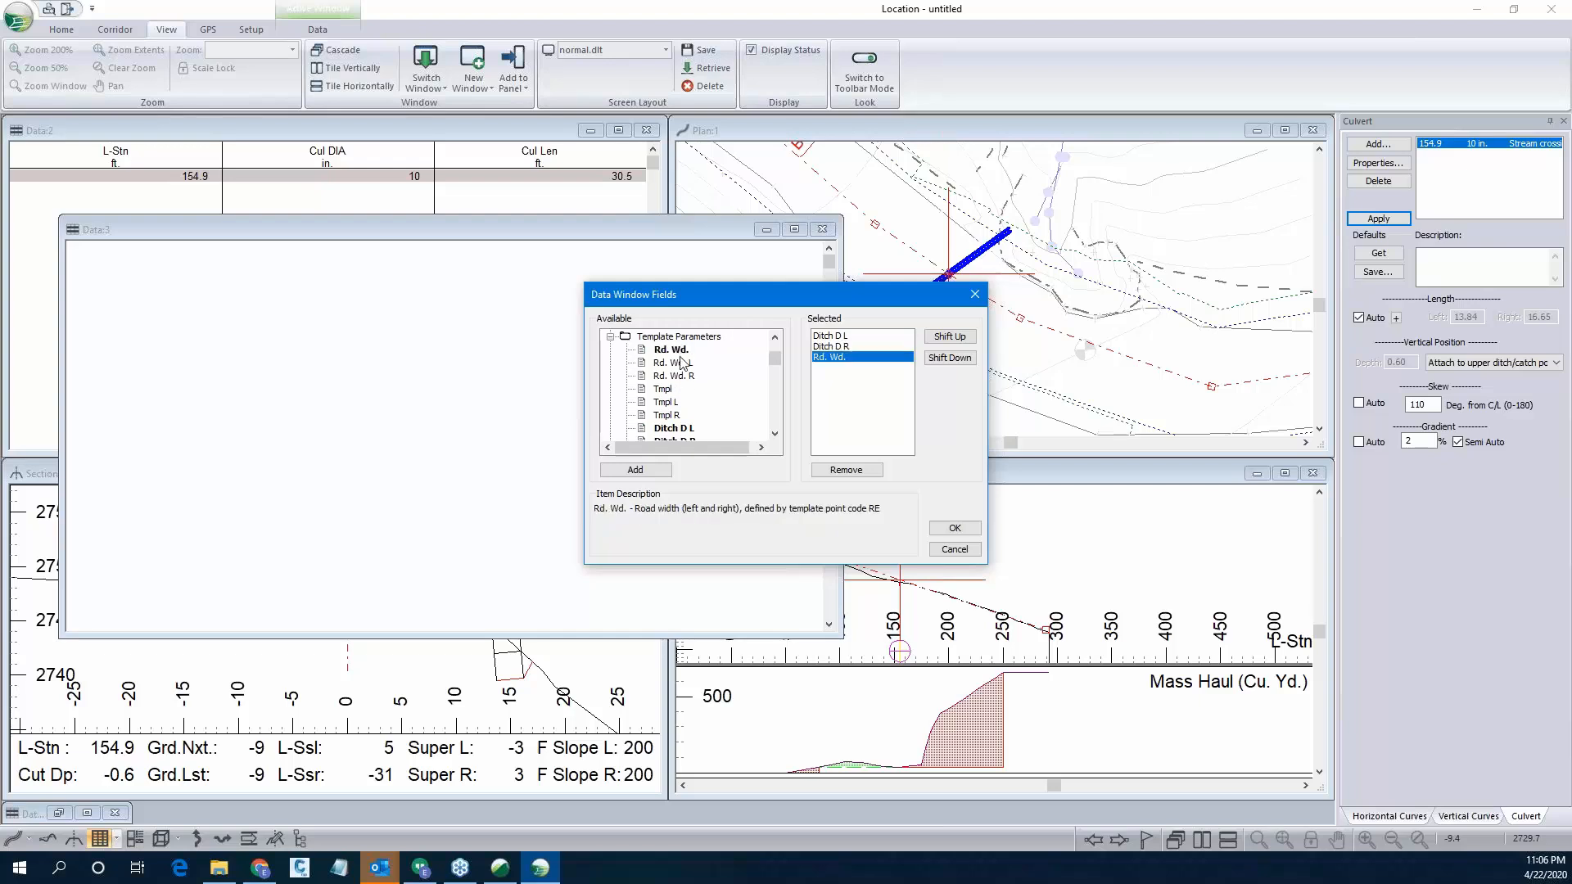
click(830, 357)
double_click(673, 362)
double_click(676, 376)
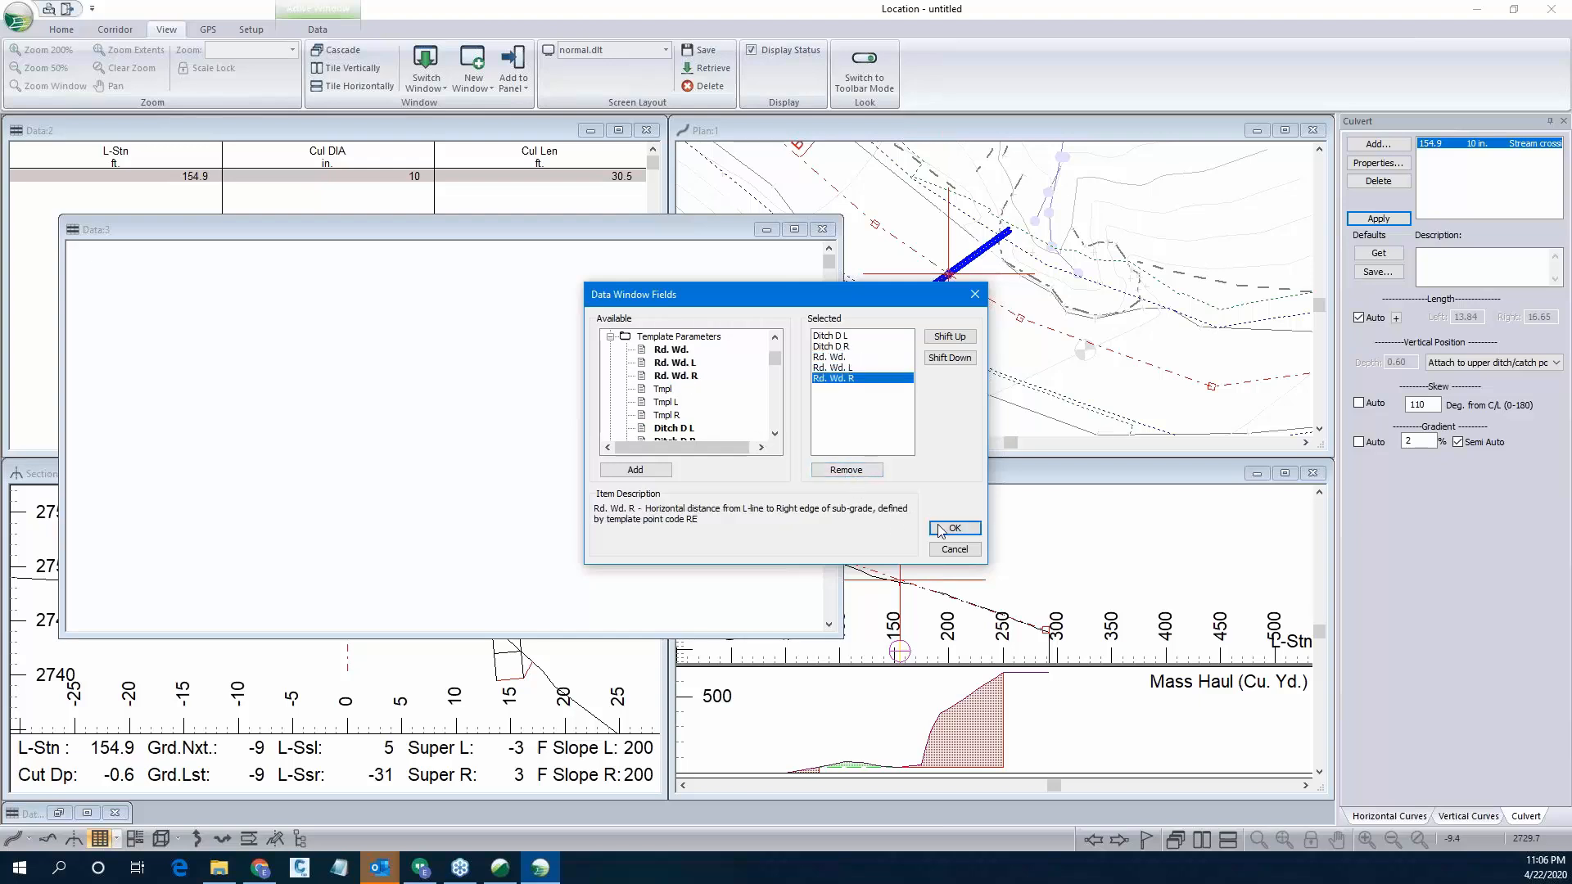
Add the L-line station field L-Stn as the first column and apply the third data window's options.
click(610, 337)
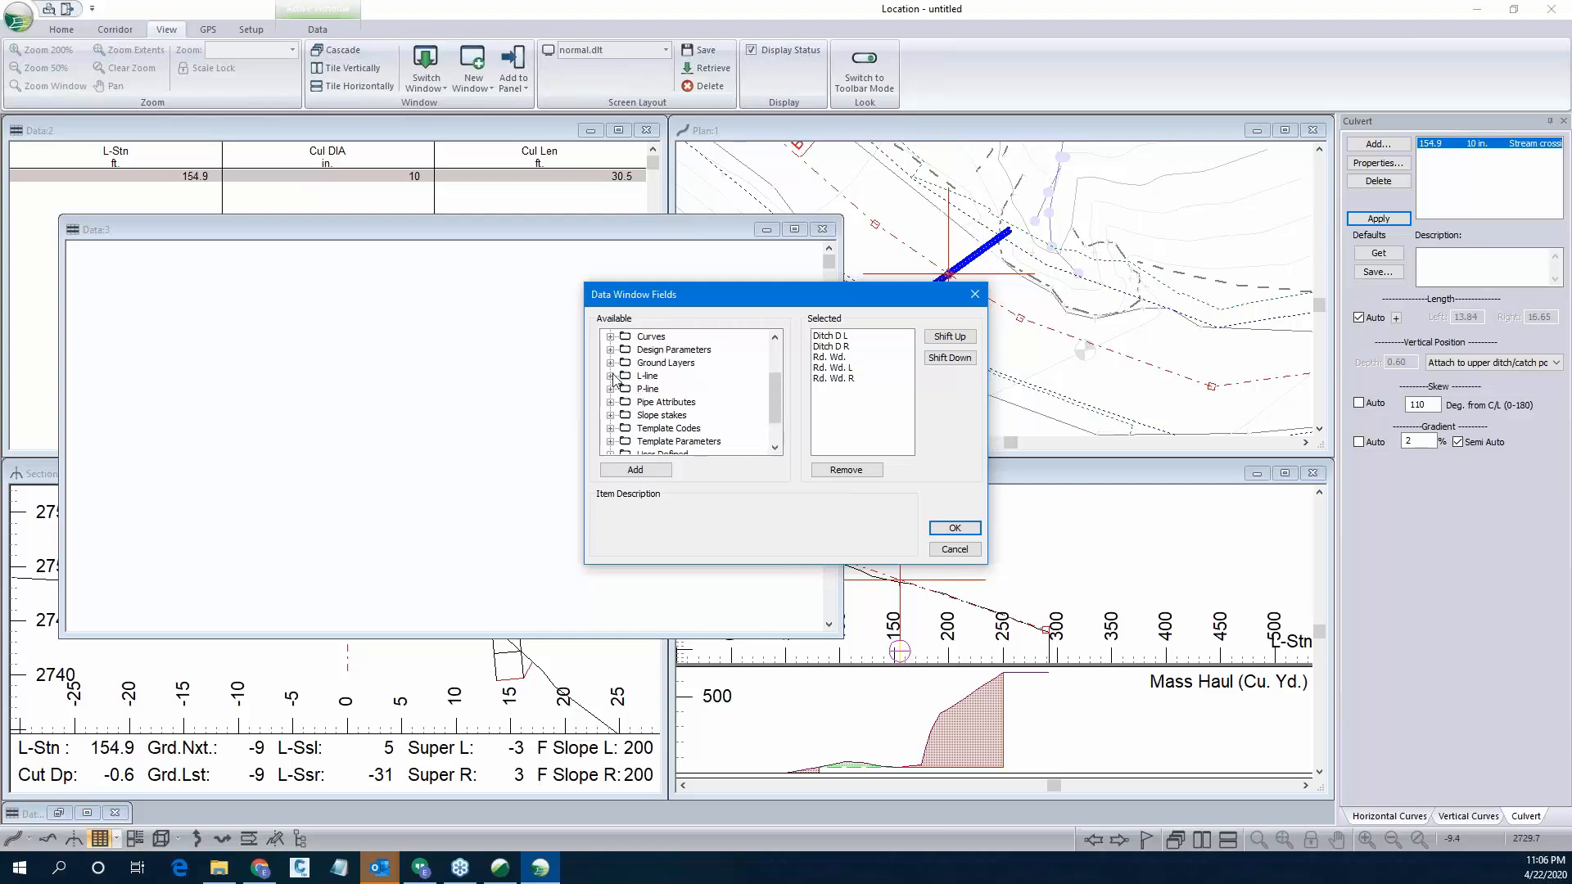
click(611, 376)
double_click(665, 430)
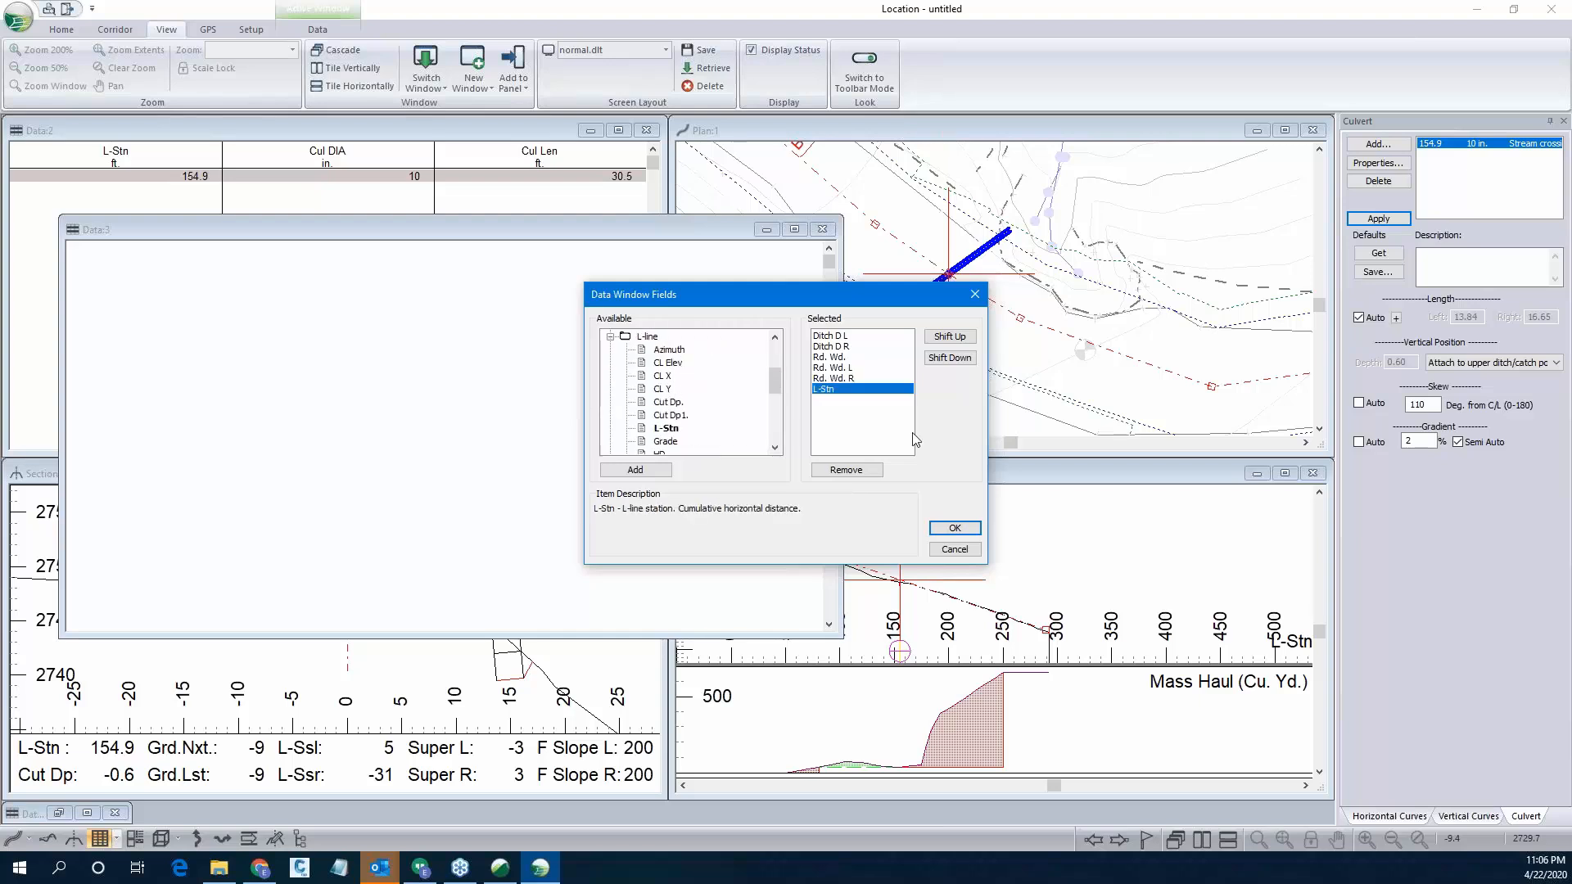
click(950, 339)
click(950, 338)
click(949, 337)
click(950, 338)
click(949, 338)
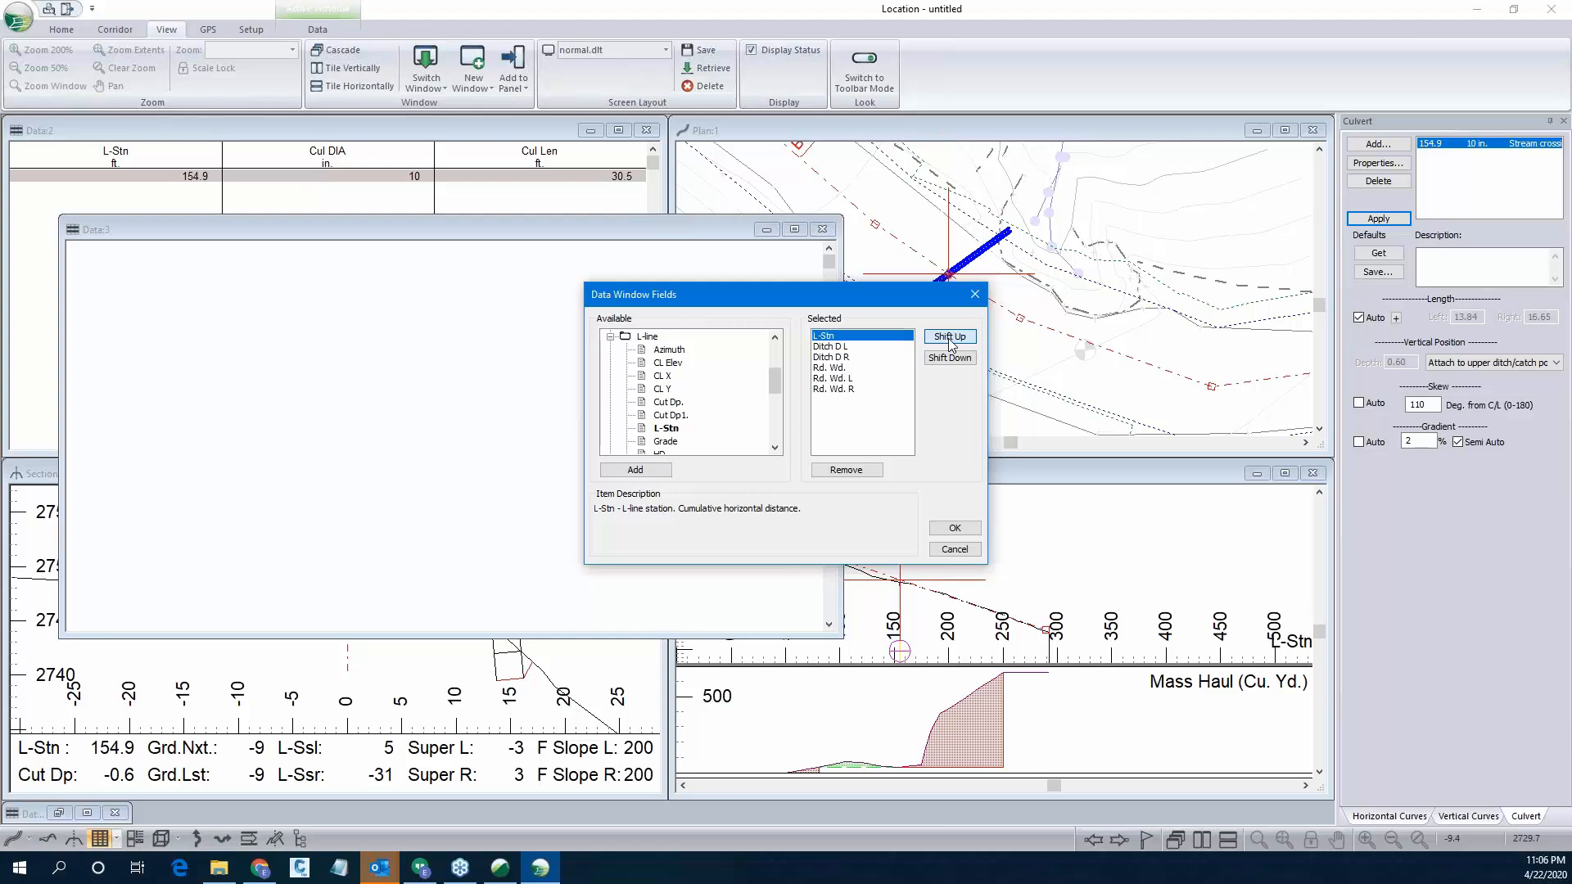
click(954, 528)
click(753, 486)
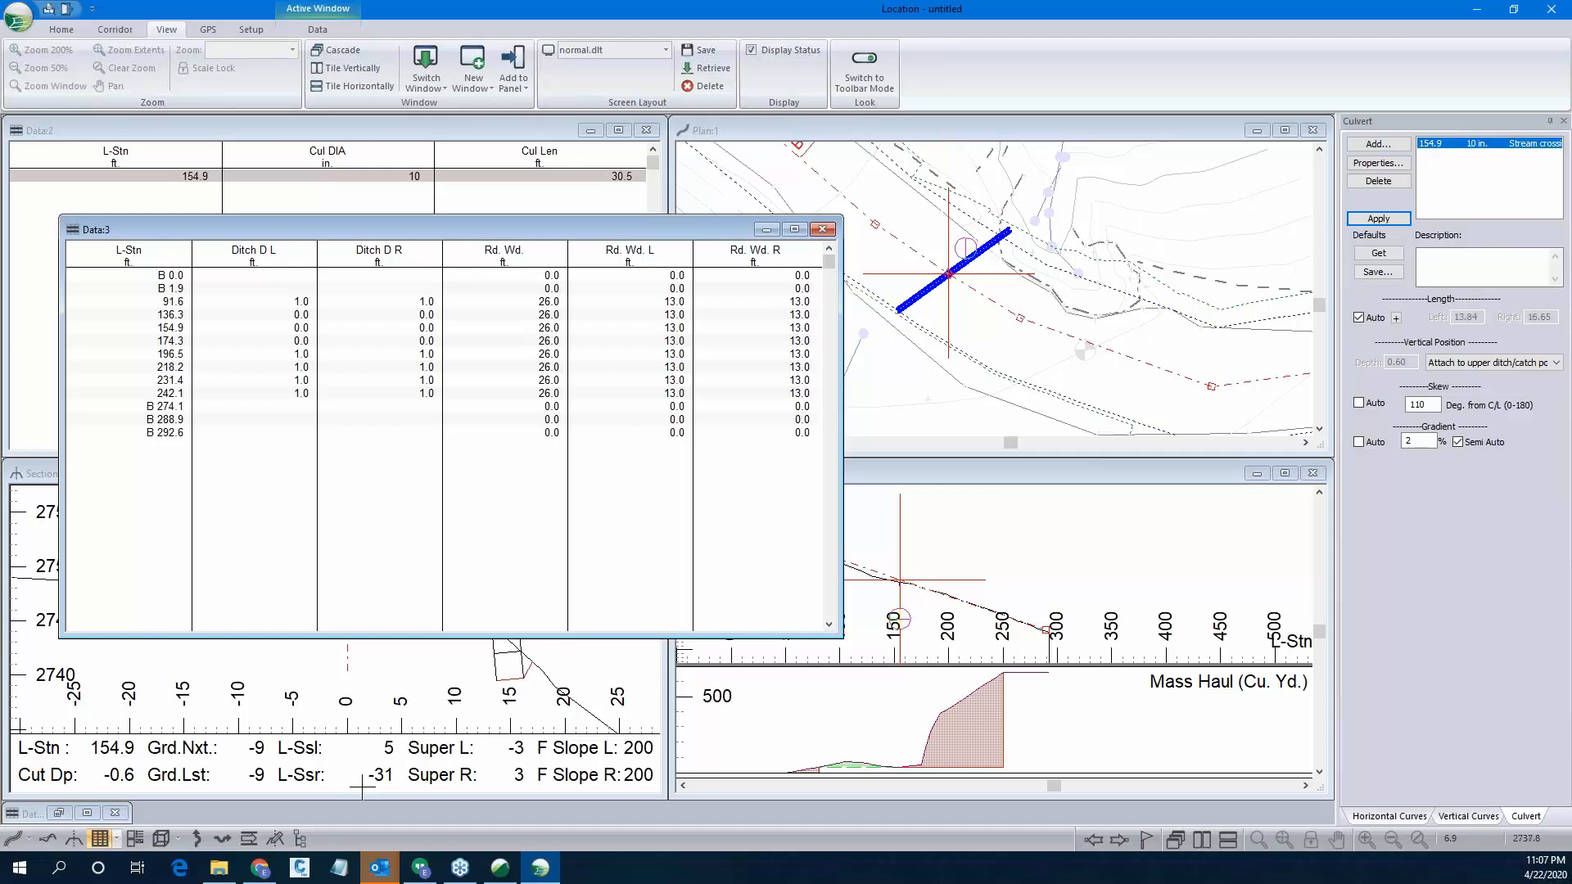
Switch to the Multi-Plot window and load the book layout Rural Road.blt.
click(135, 839)
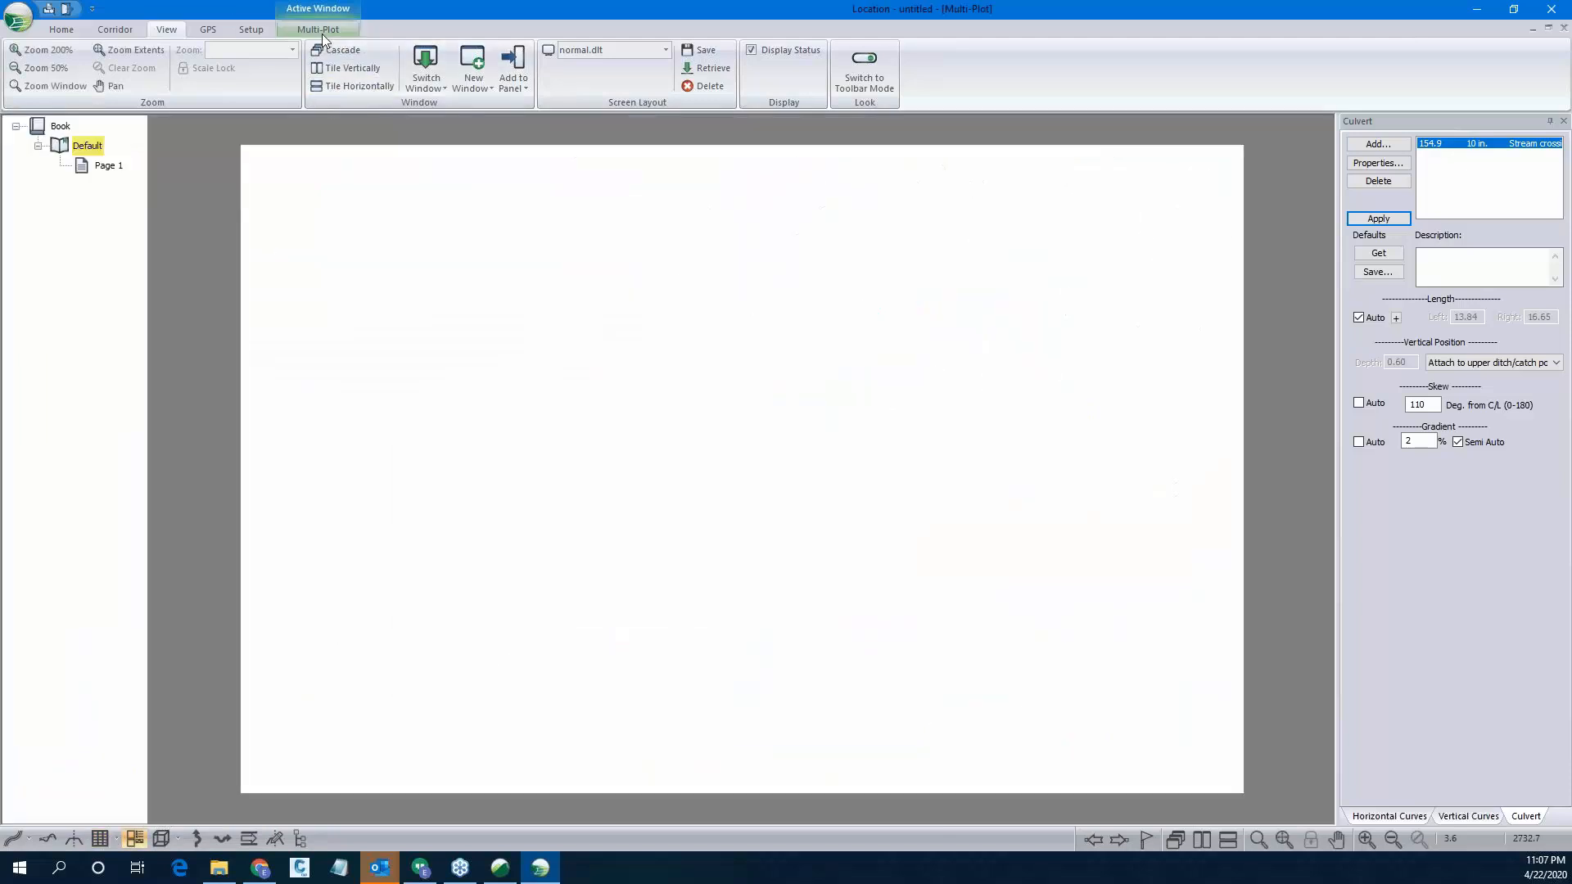
click(319, 31)
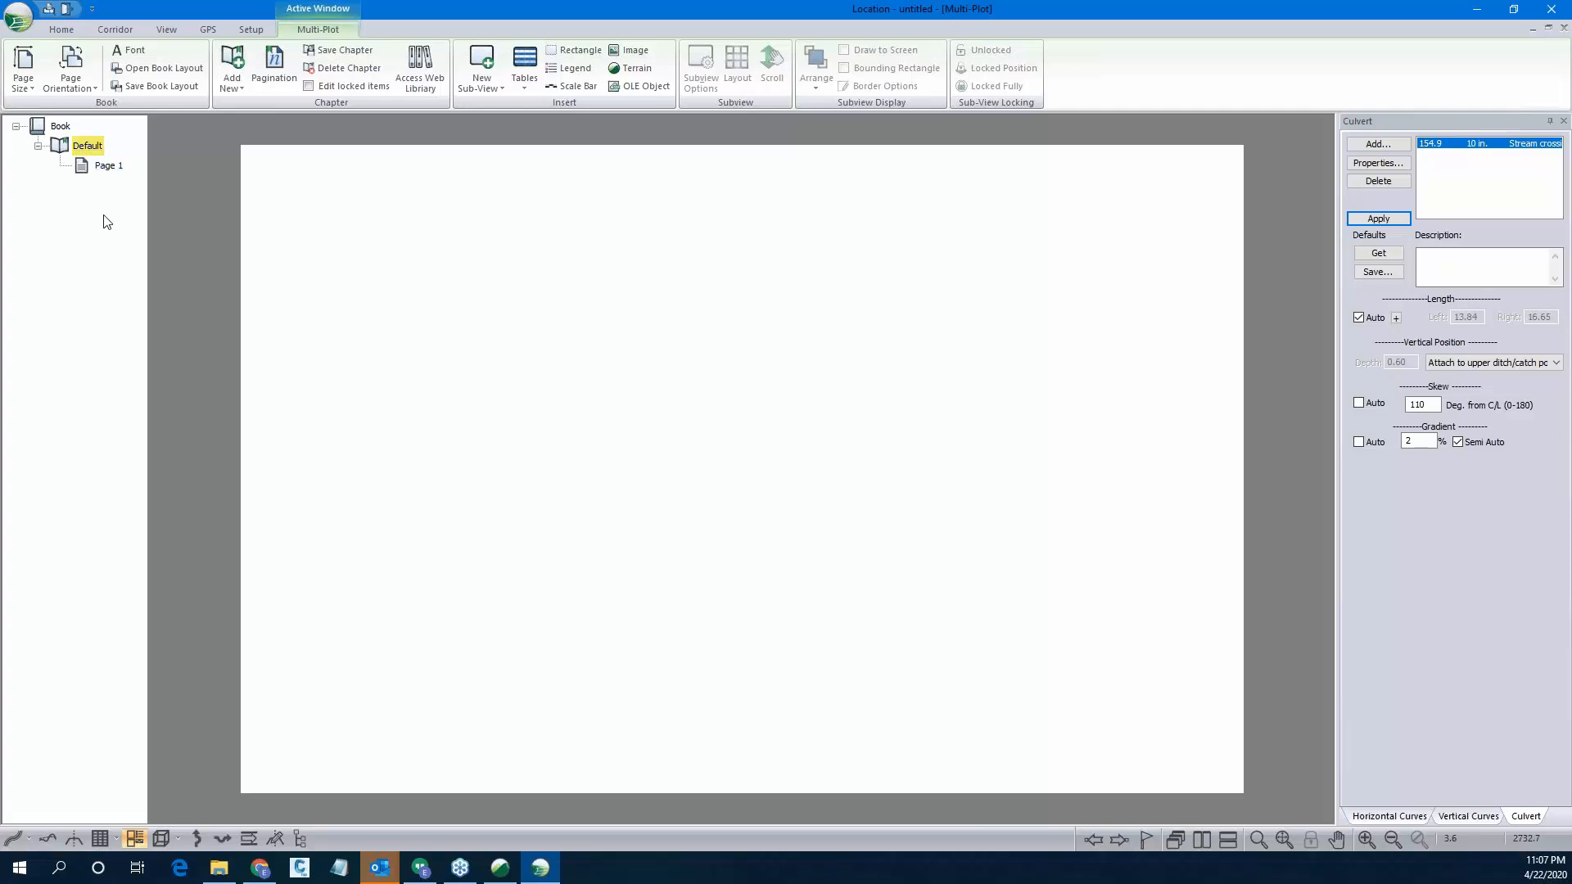
click(160, 68)
click(839, 480)
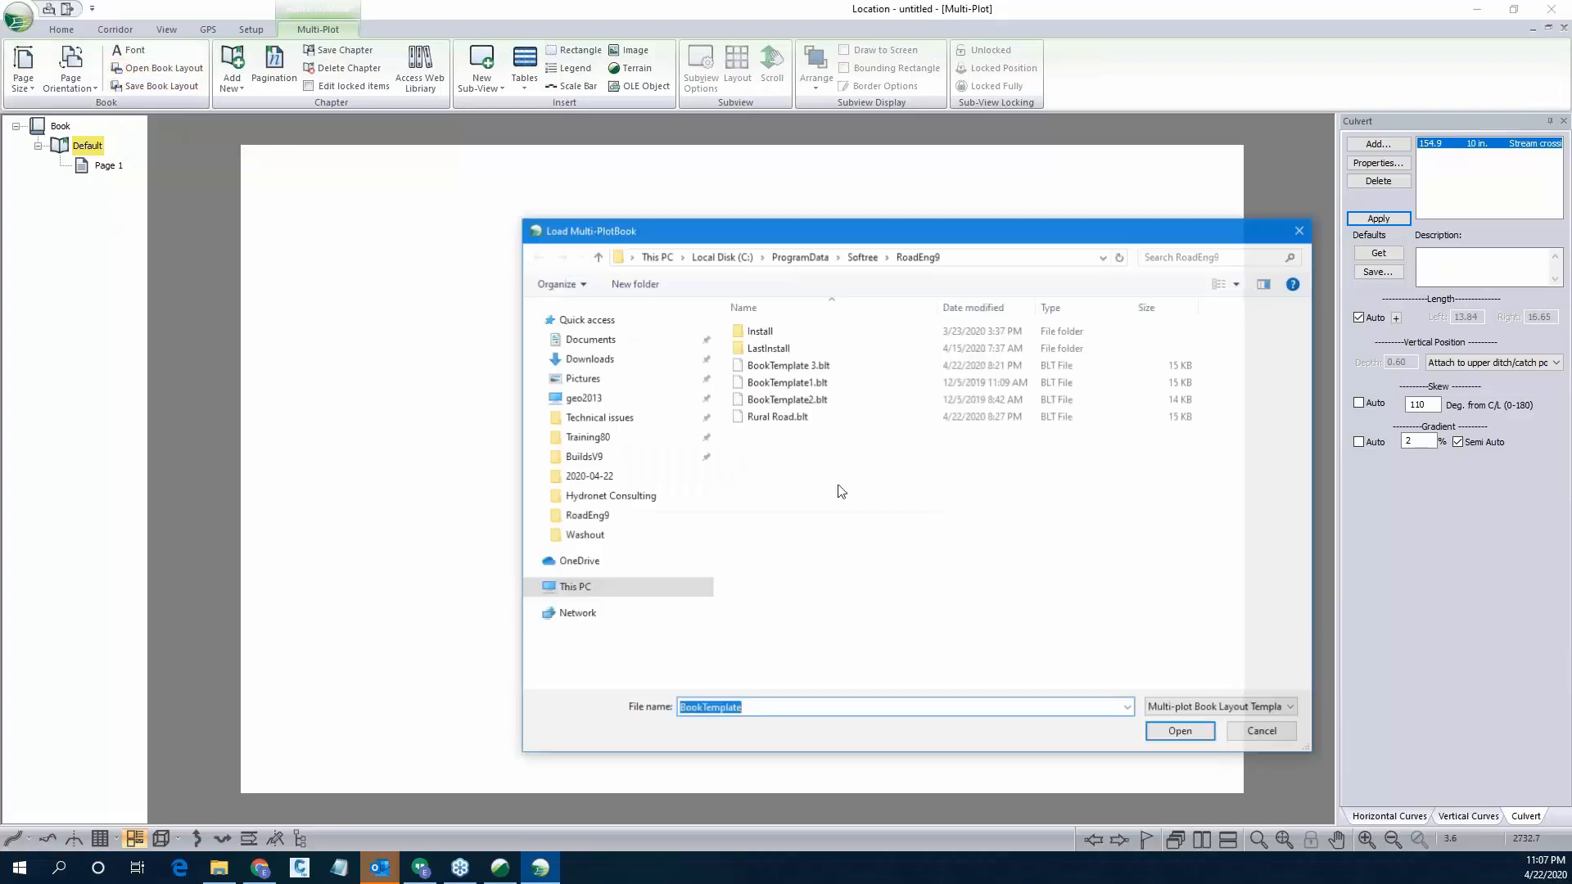
click(777, 417)
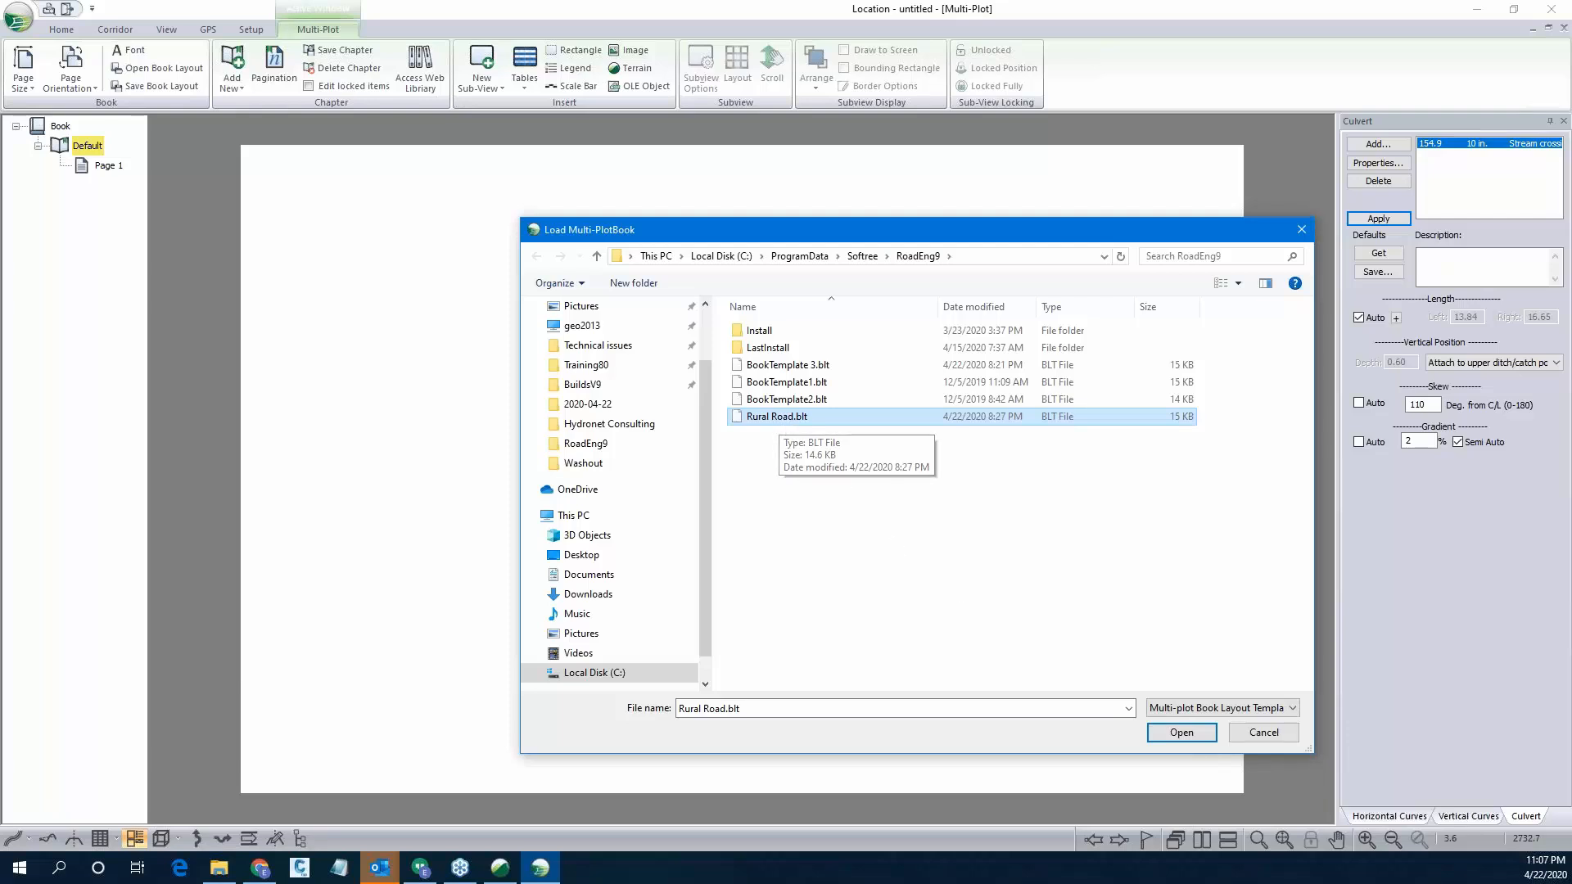
click(1181, 733)
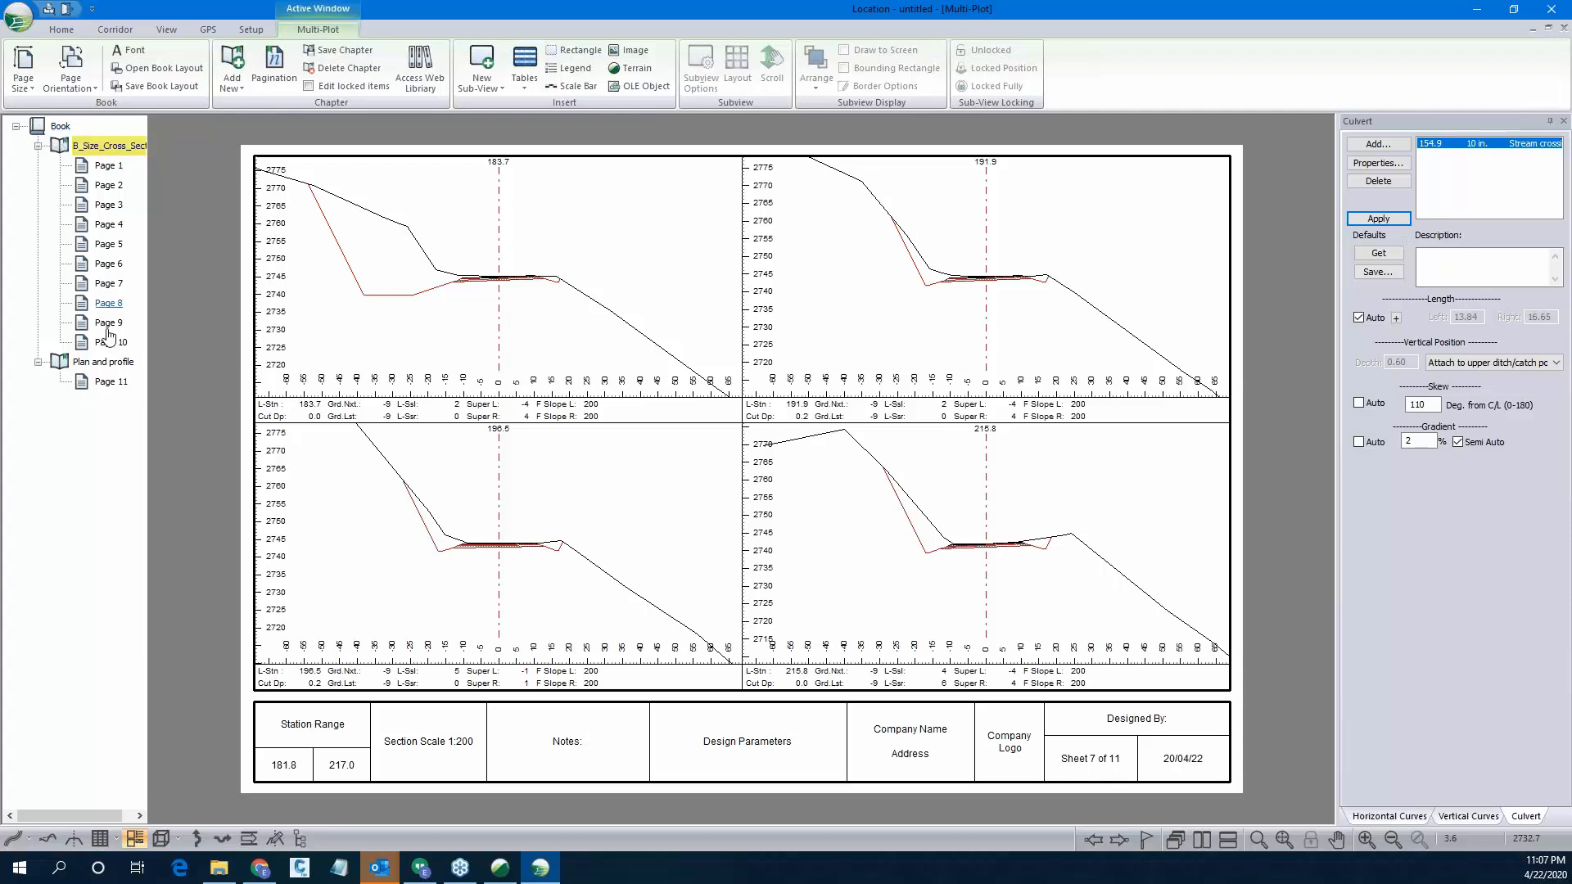
Examine the cross-section sheets on pages 1 to 3 of the loaded book, including close-ups of the sections.
click(109, 167)
click(109, 185)
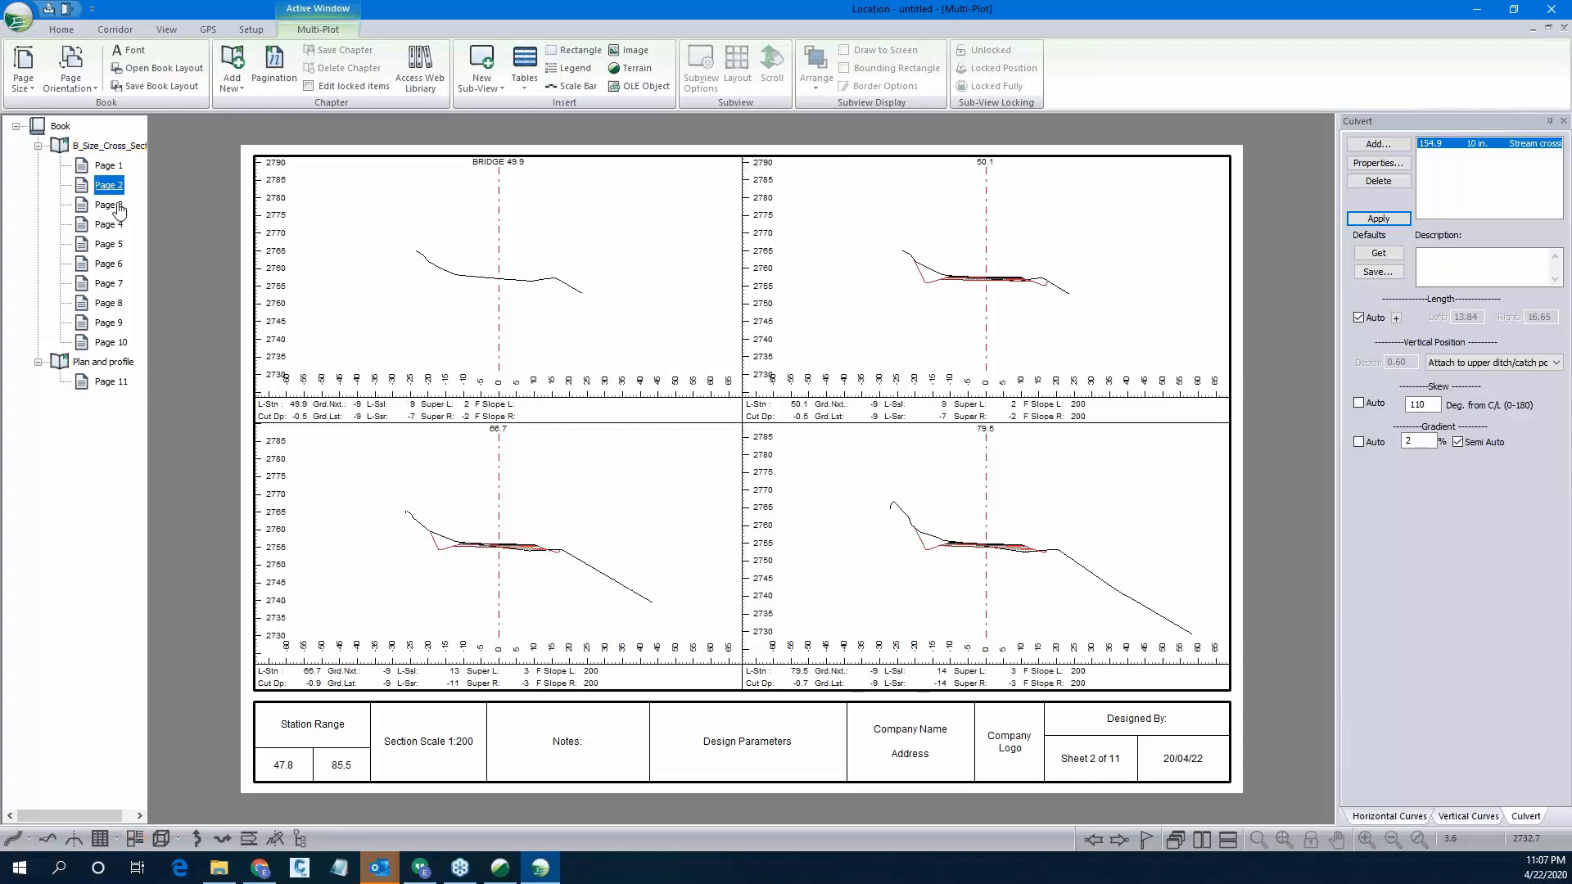
click(116, 207)
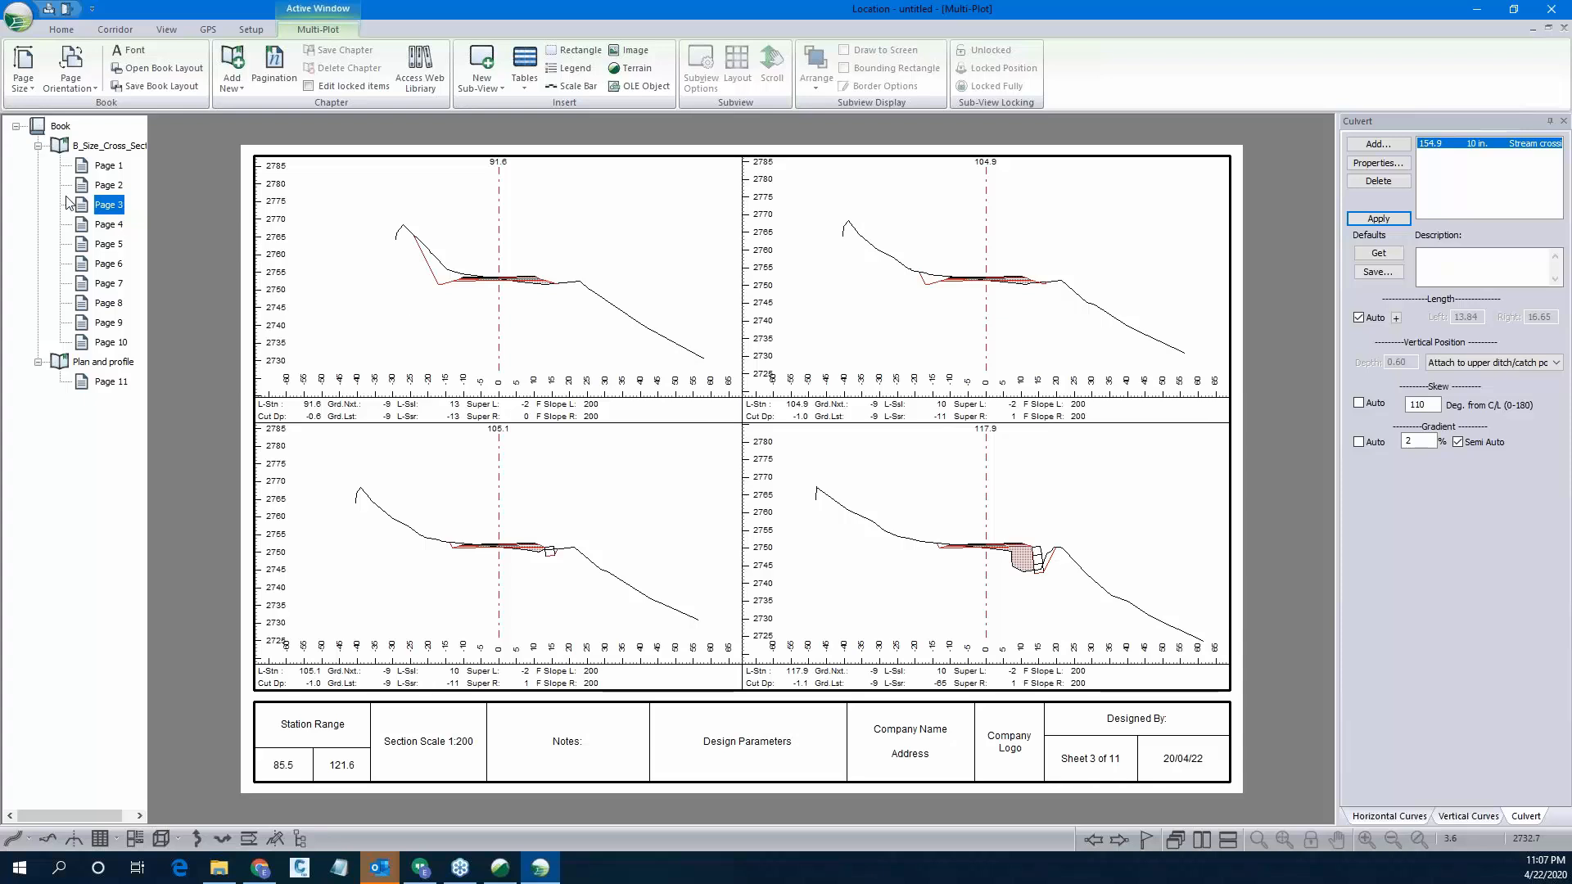
click(105, 166)
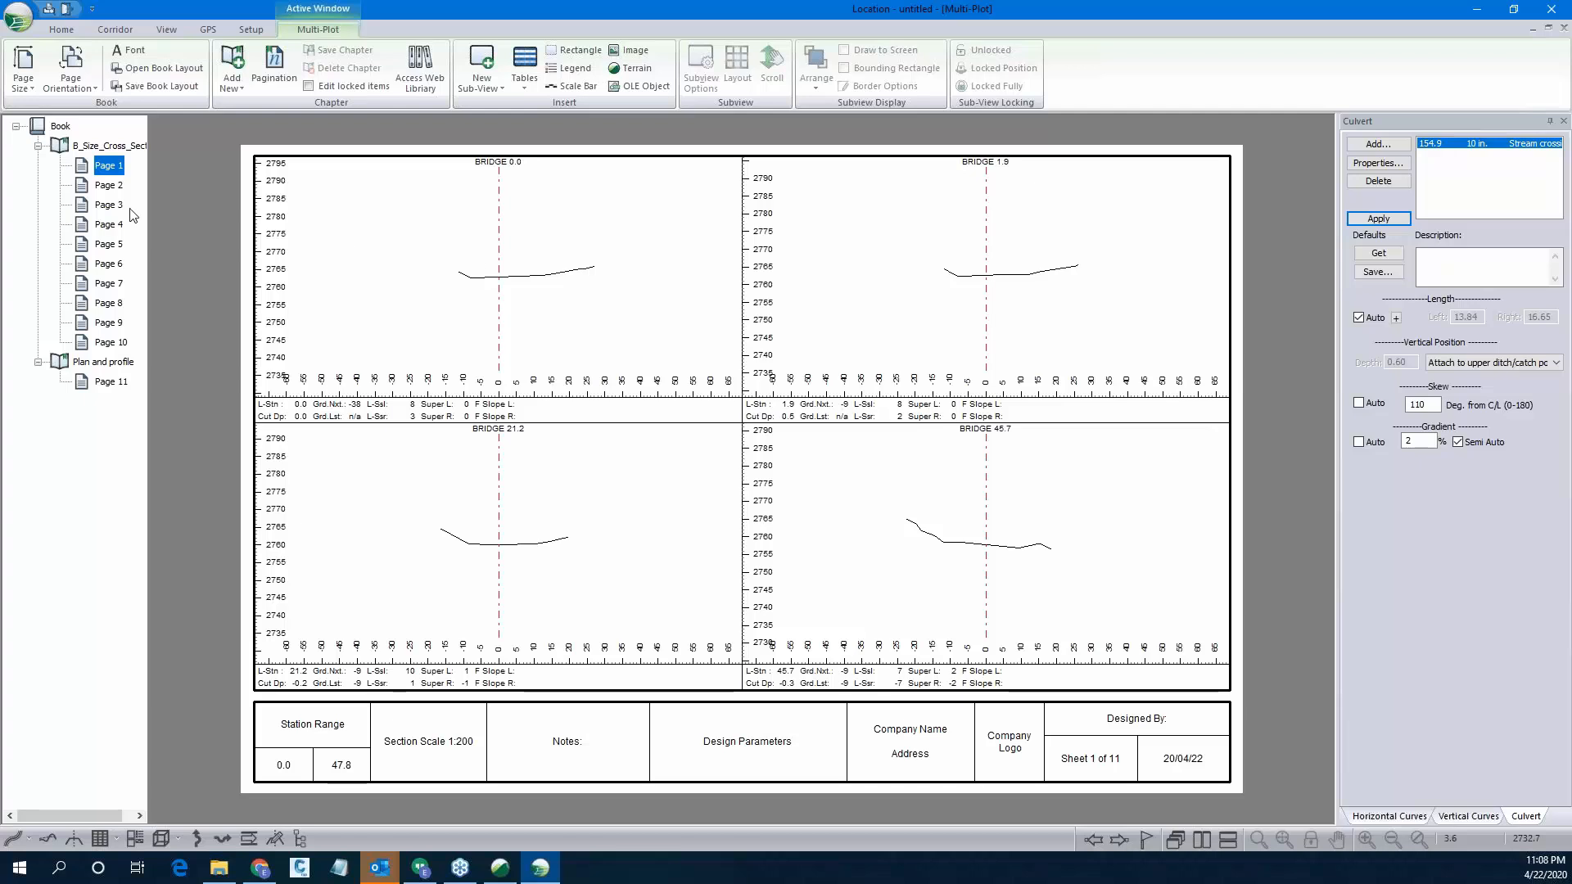
click(104, 190)
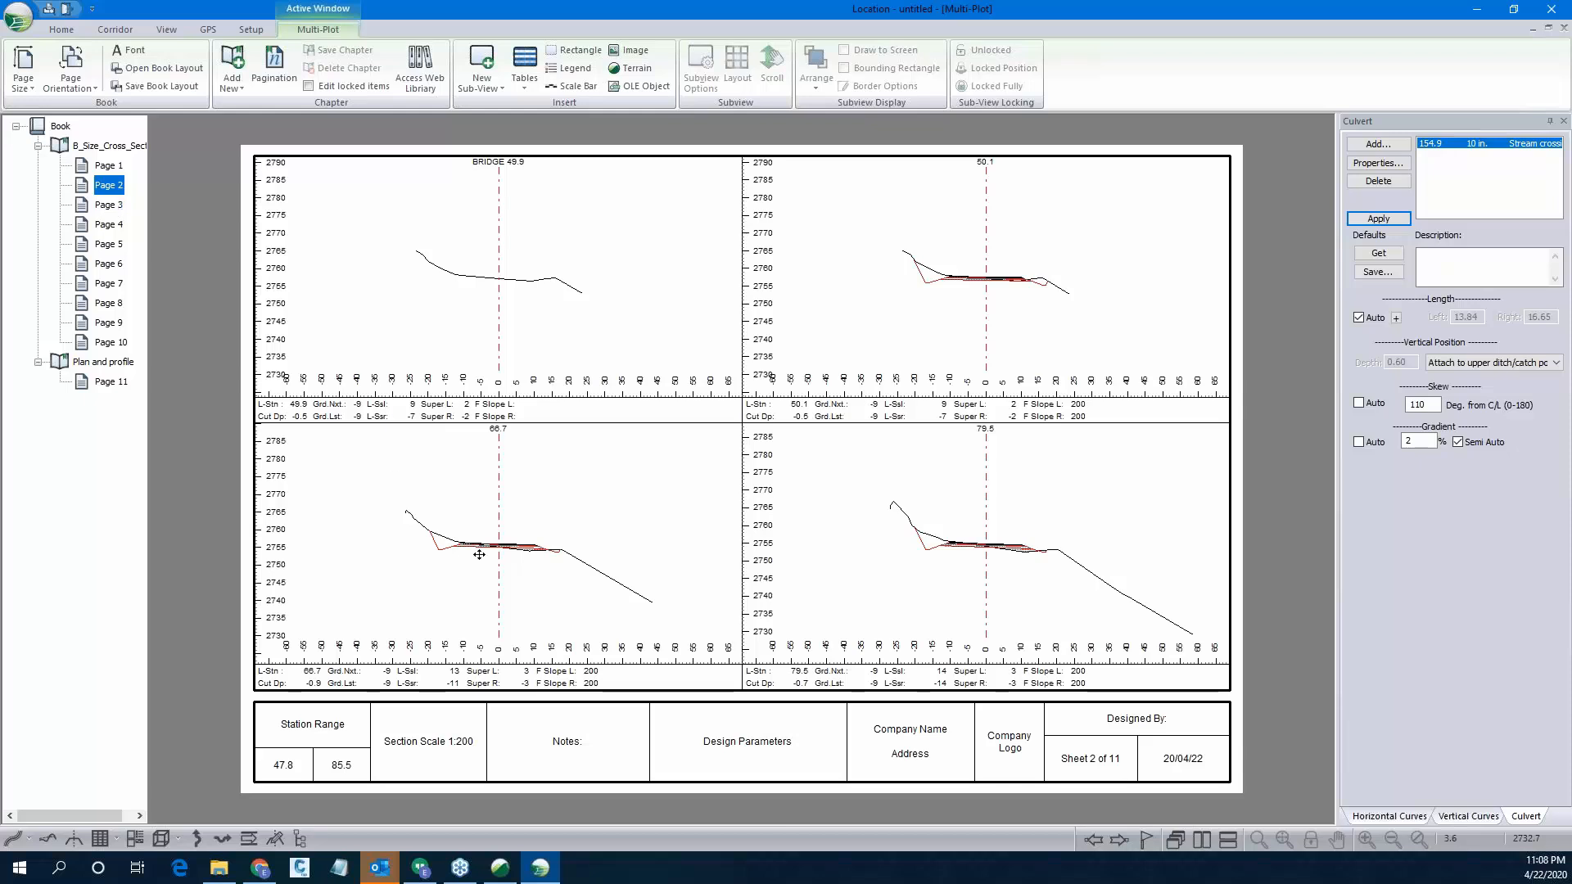
scroll(479, 555, up, 1)
scroll(481, 589, up, 1)
middle_drag(483, 614, 614, 547)
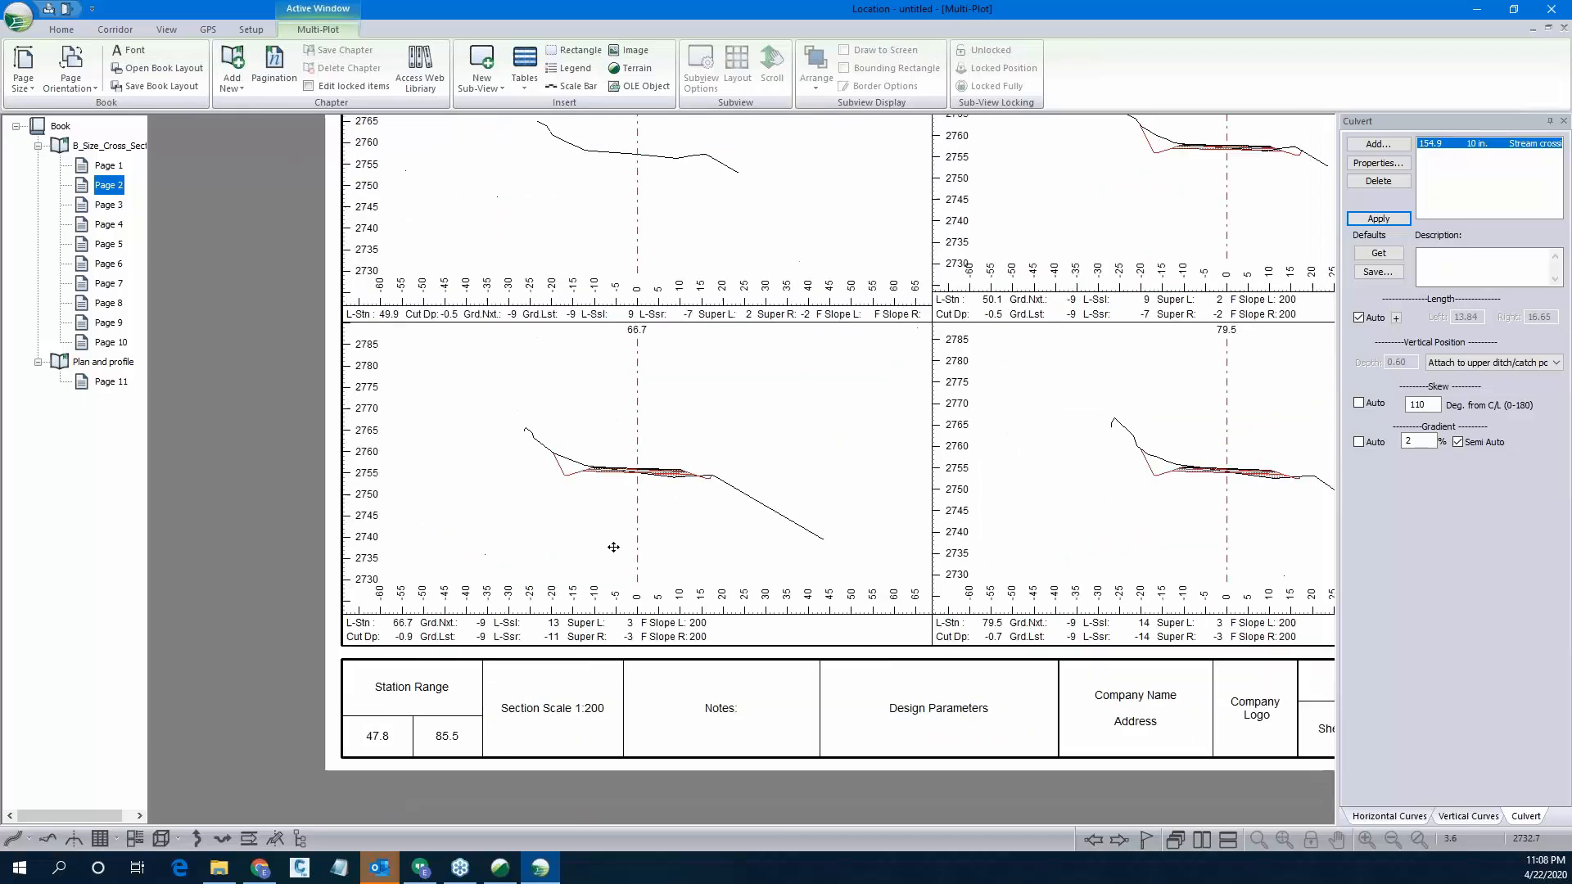
scroll(614, 547, down, 1)
click(110, 205)
scroll(641, 583, down, 4)
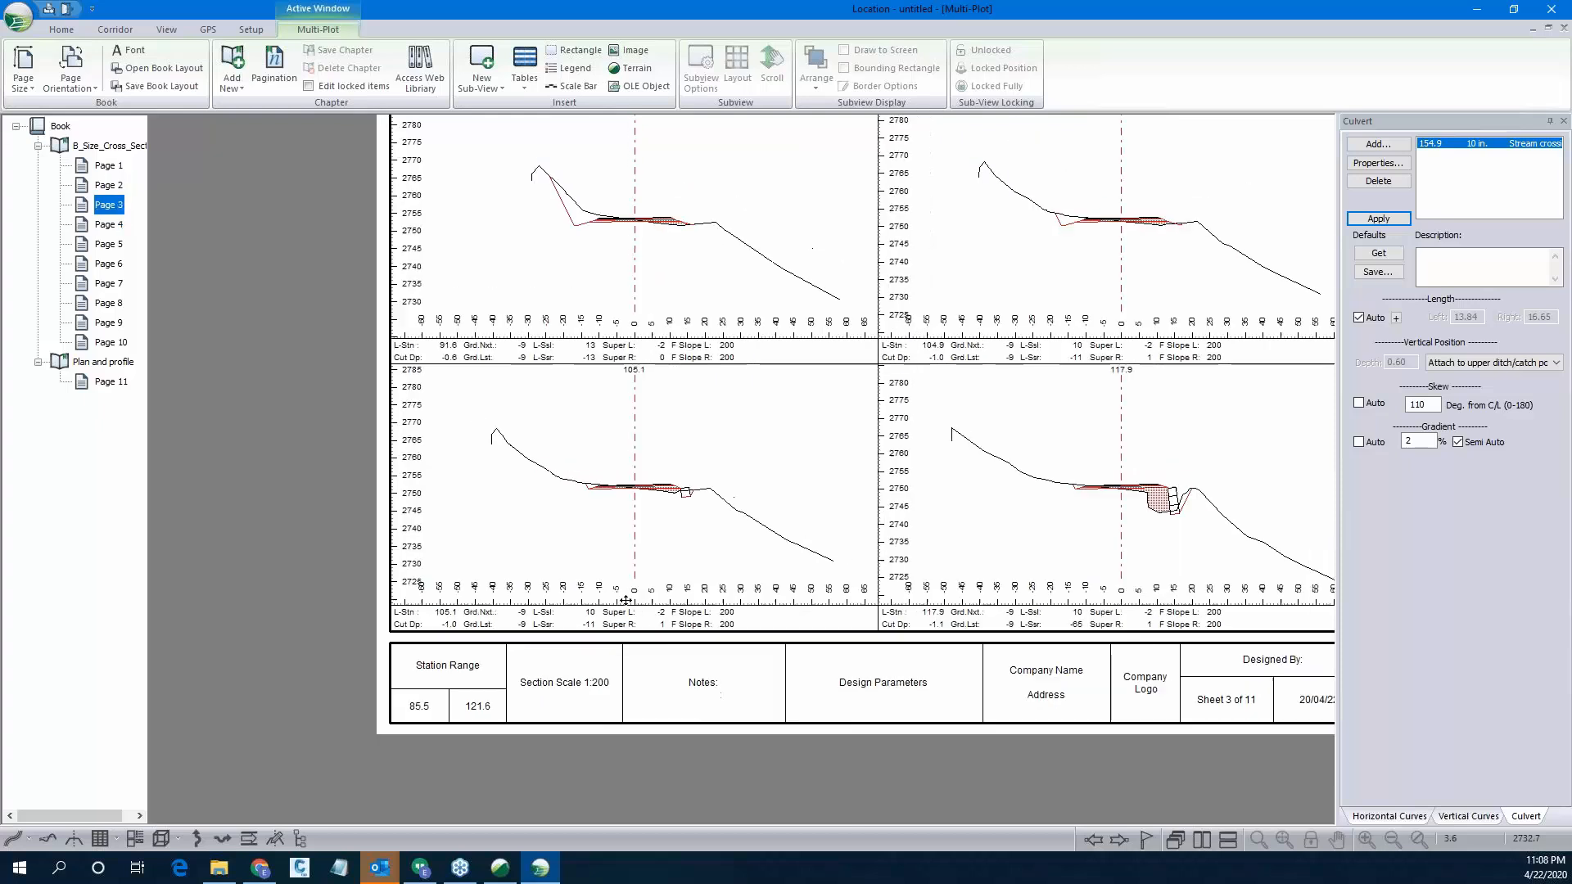
scroll(1049, 347, up, 2)
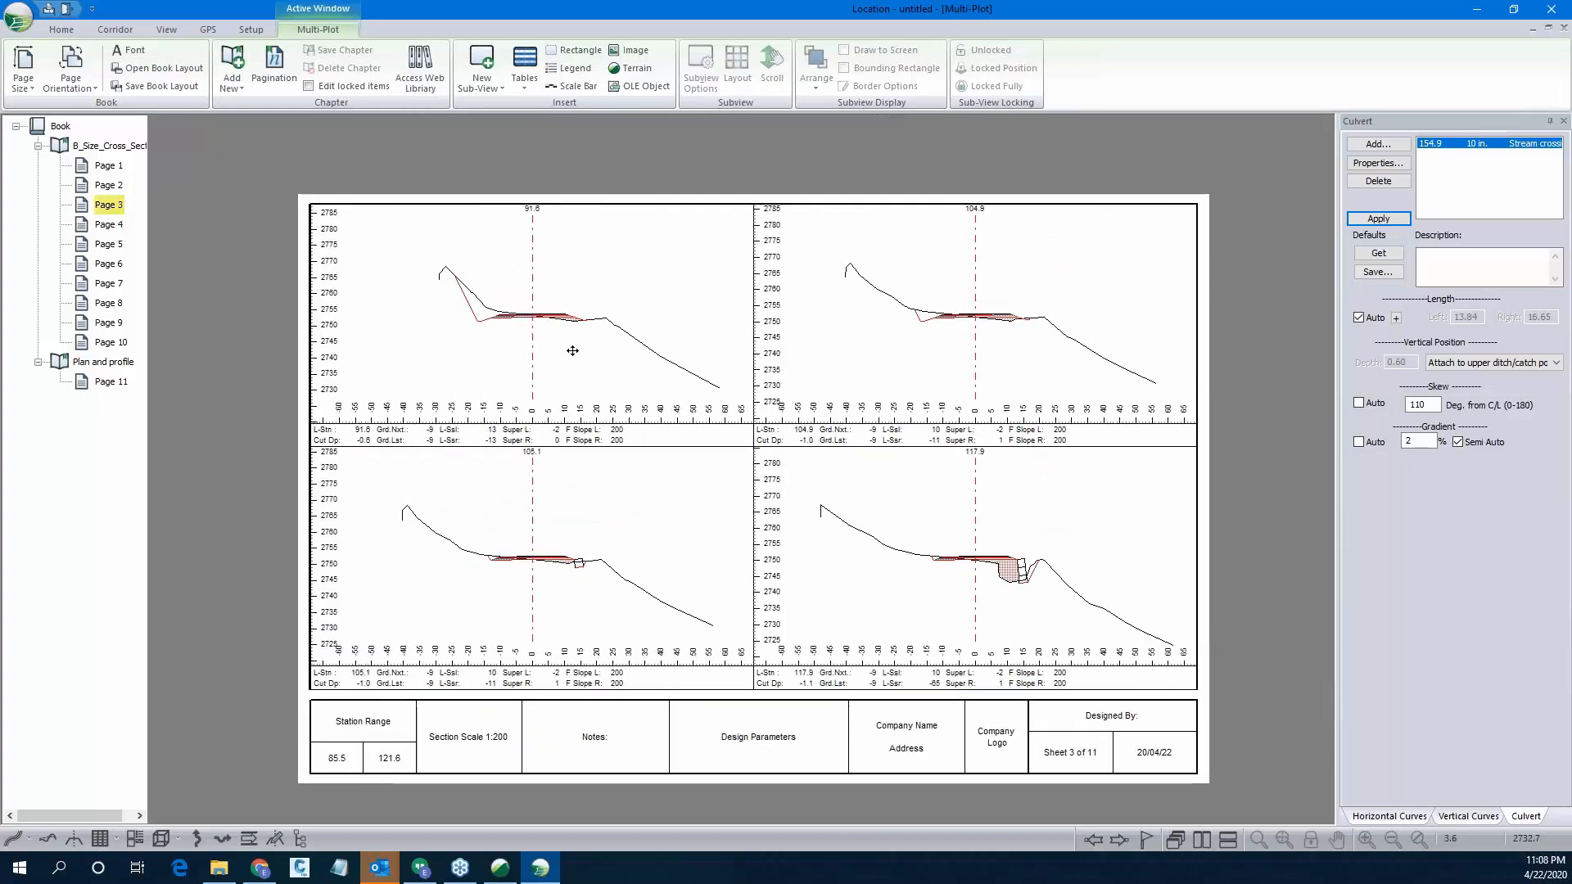
Set both the horizontal and vertical scales of the cross-section subview to 220.
double_click(571, 349)
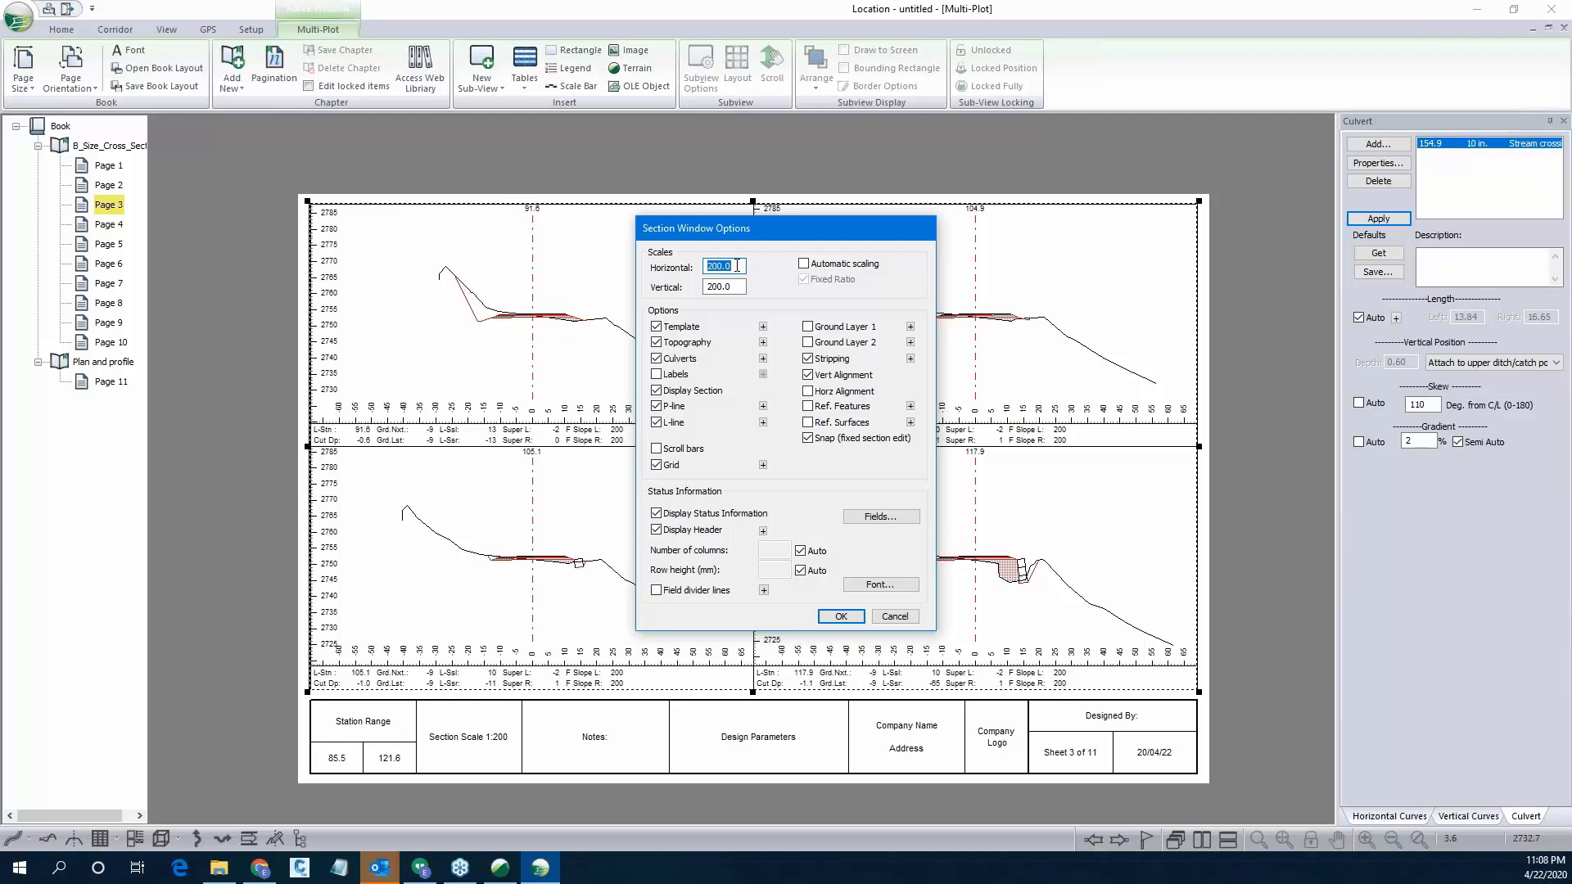
text(220)
double_click(733, 286)
text(220)
click(841, 616)
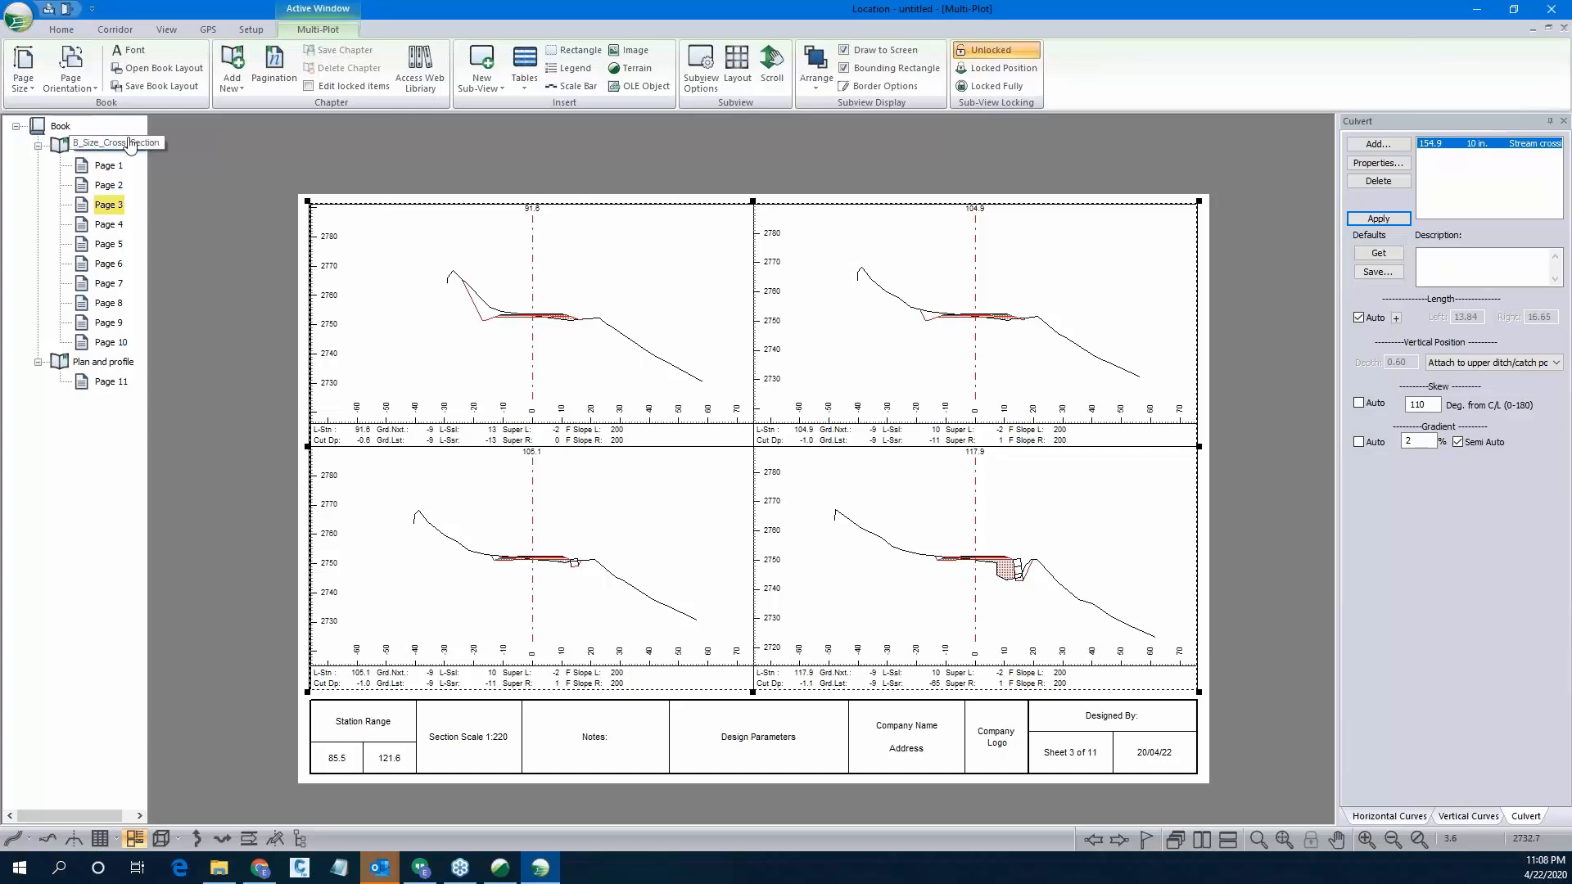
Limit the cross-section chapter's pagination to stations 50 to 150 and check its pages 1 to 3.
click(290, 79)
click(298, 123)
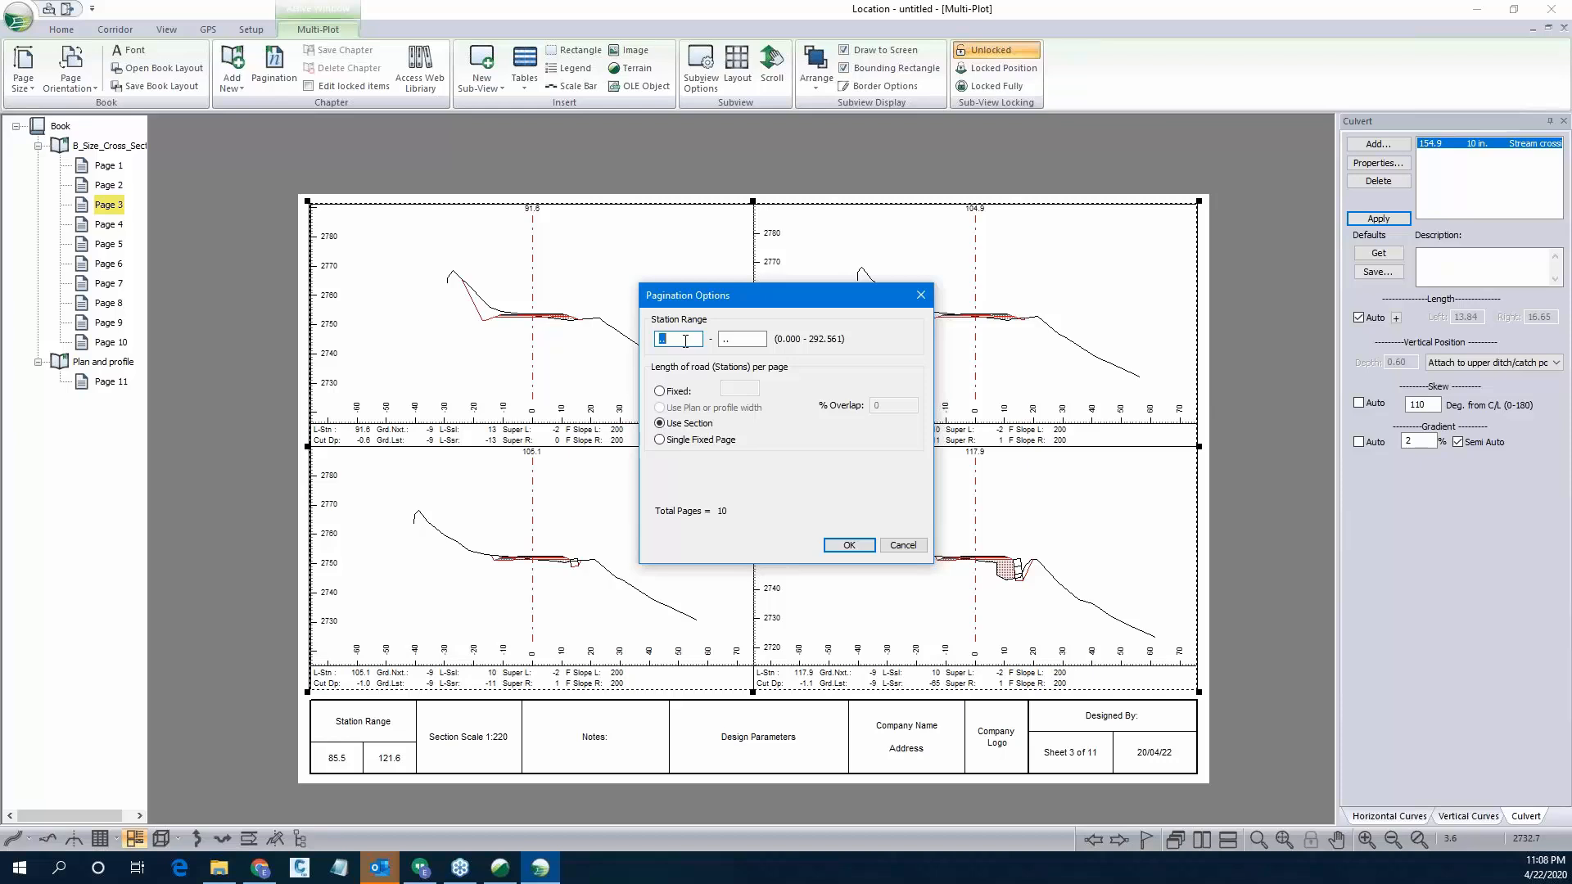
text(50)
key(Tab)
text(150)
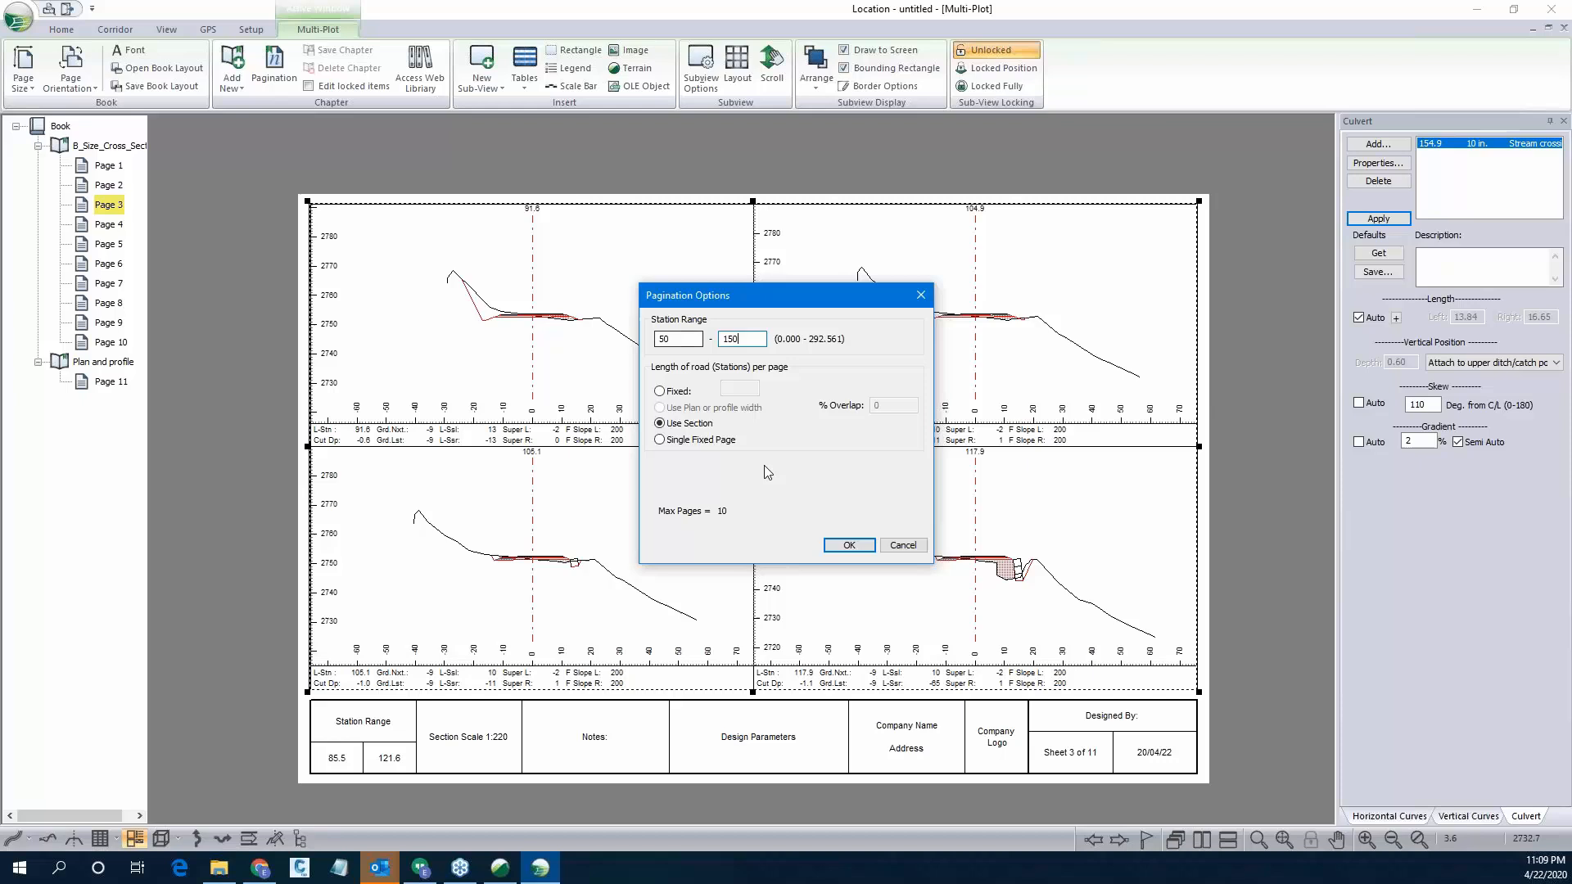
click(848, 546)
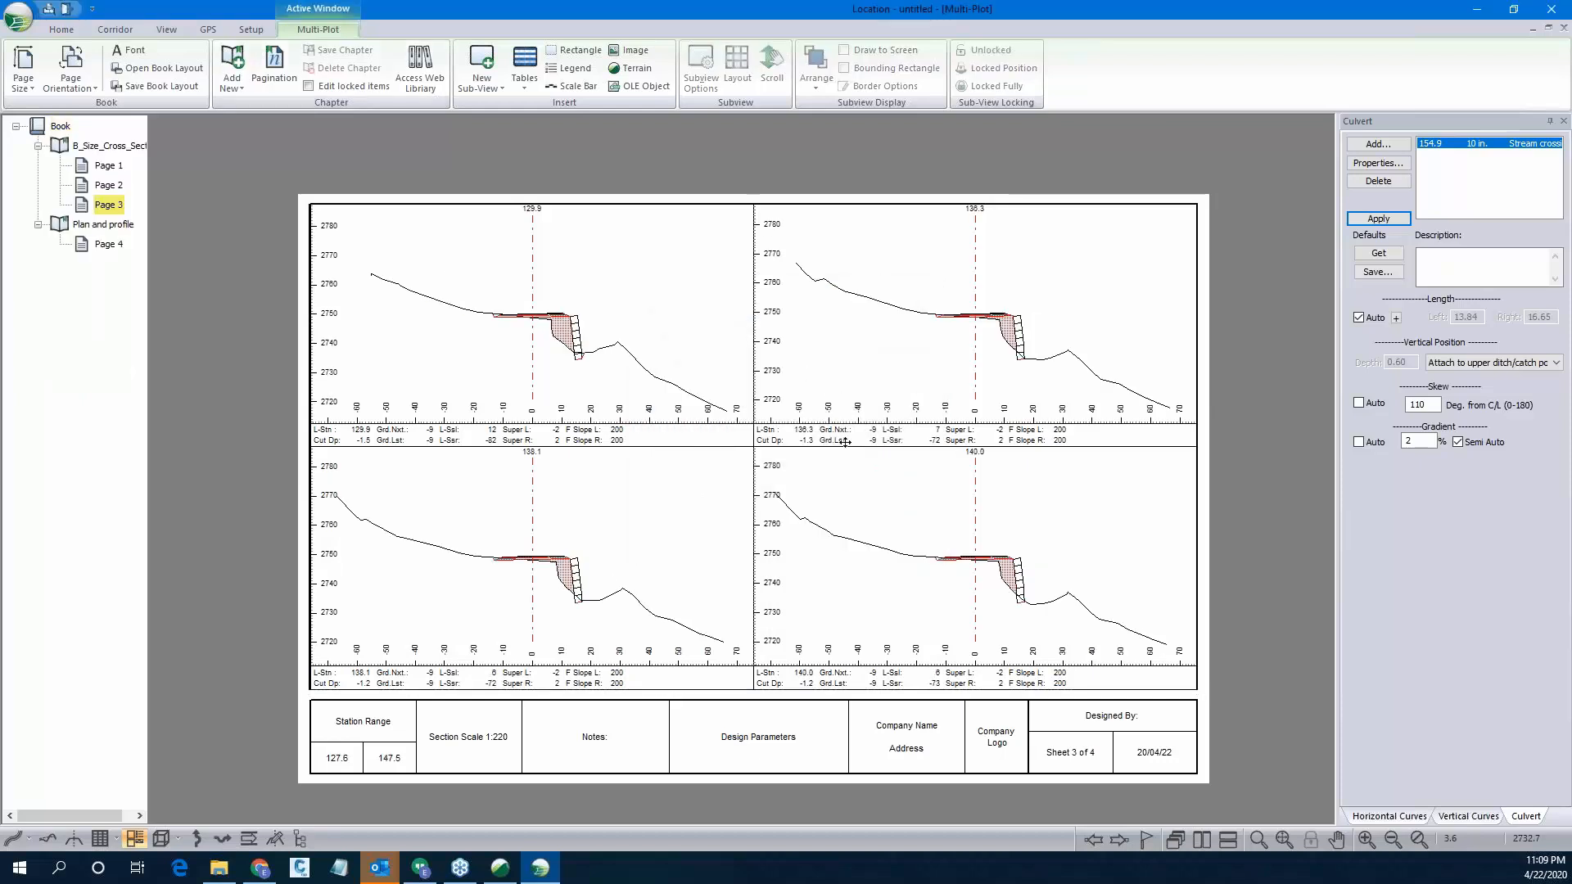
click(107, 165)
click(108, 185)
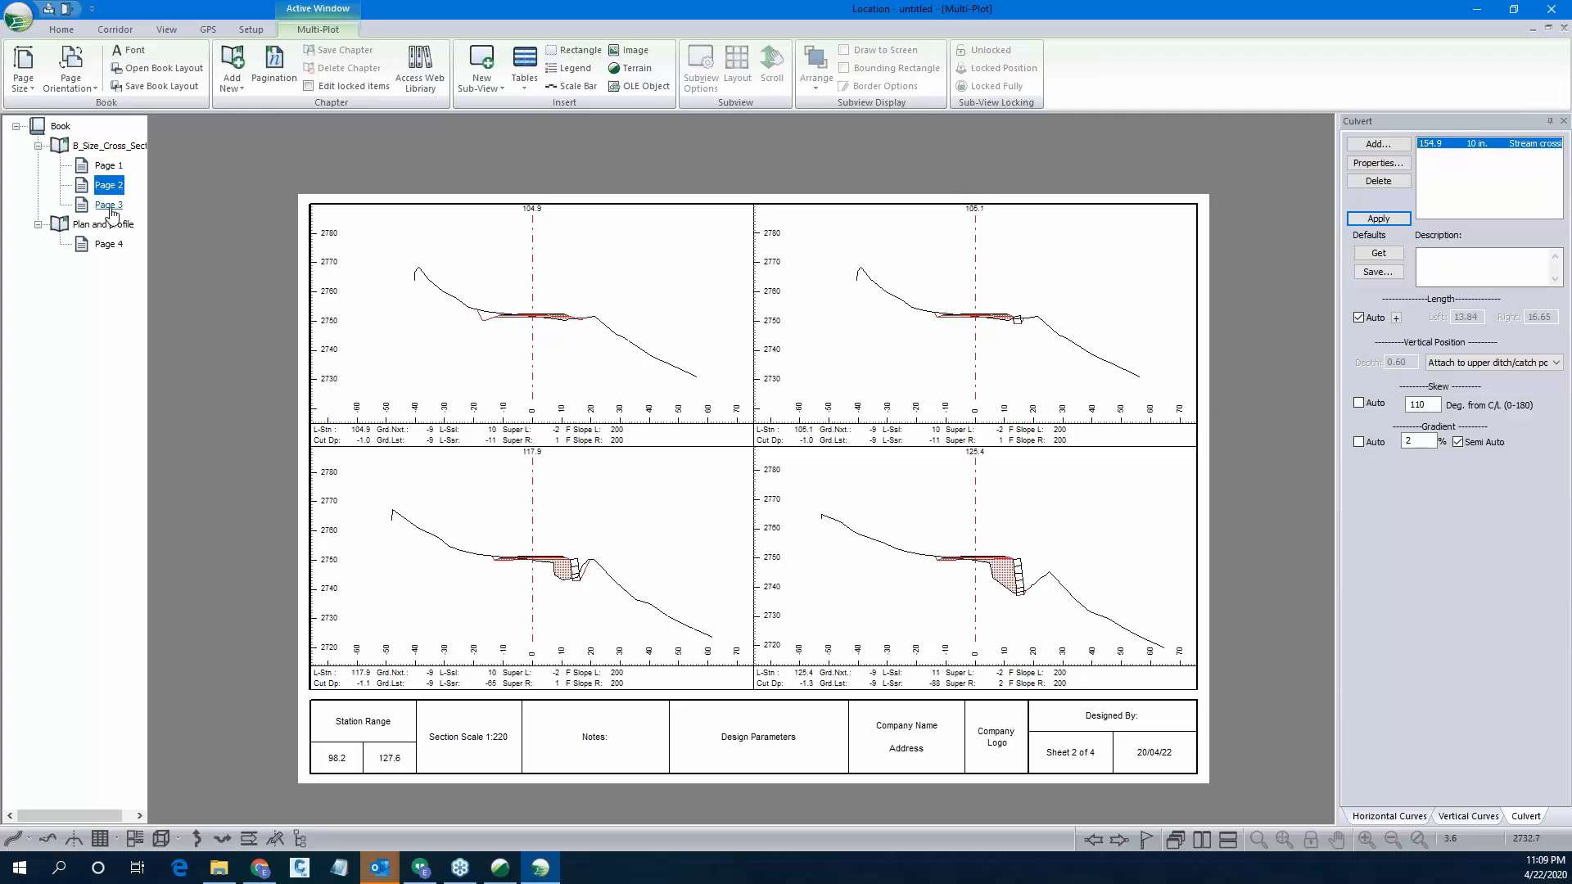
click(109, 206)
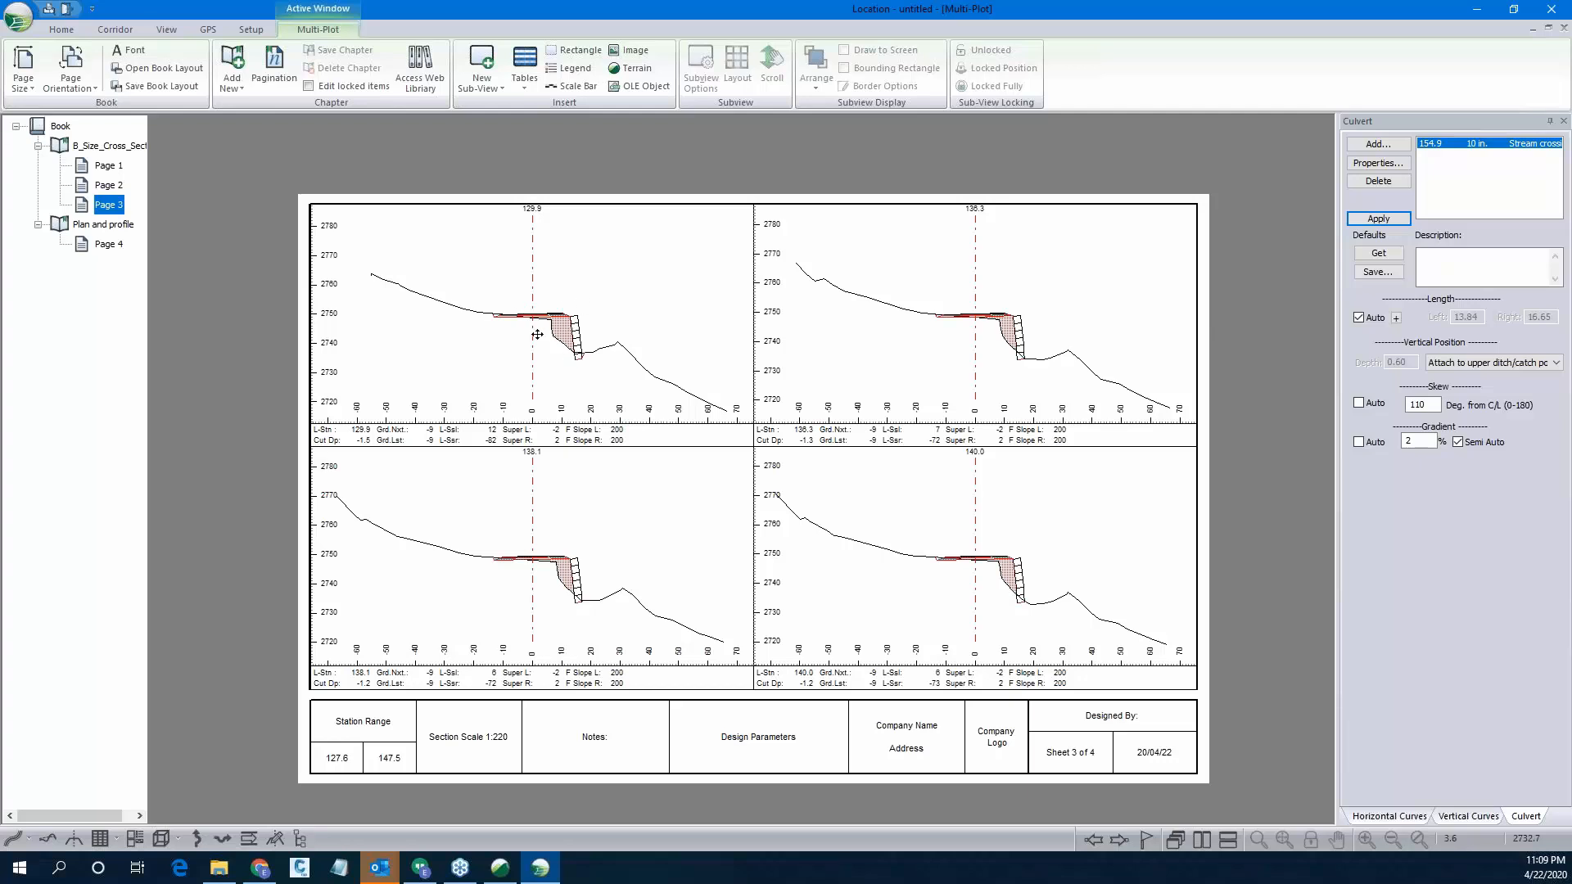
Open the plan and profile sheet on page 4 of the book and view the whole page.
scroll(537, 334, up, 2)
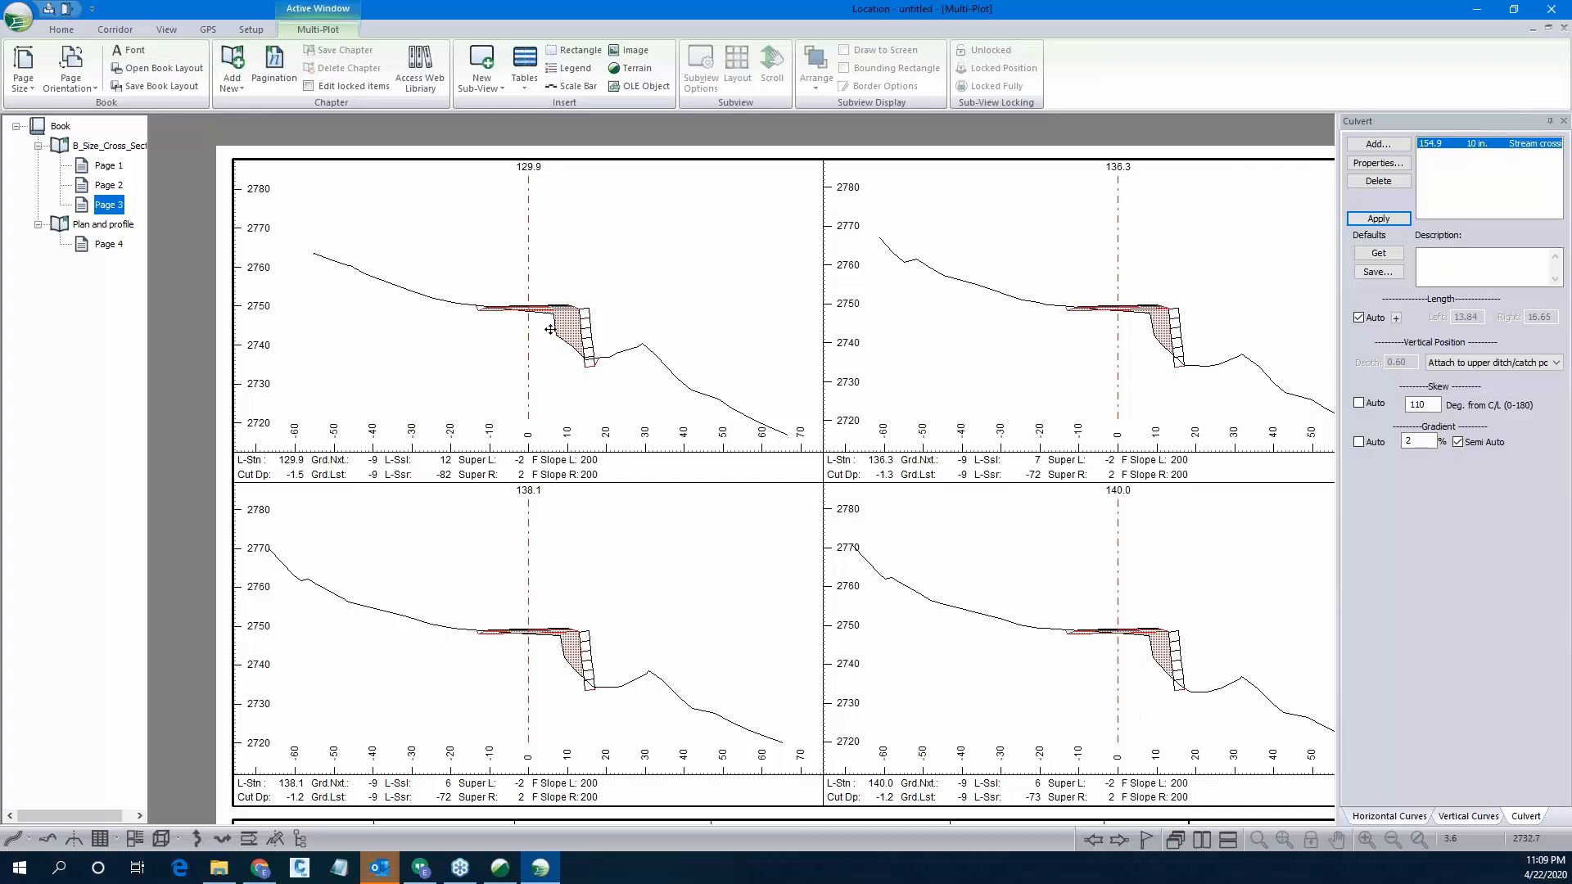
click(108, 244)
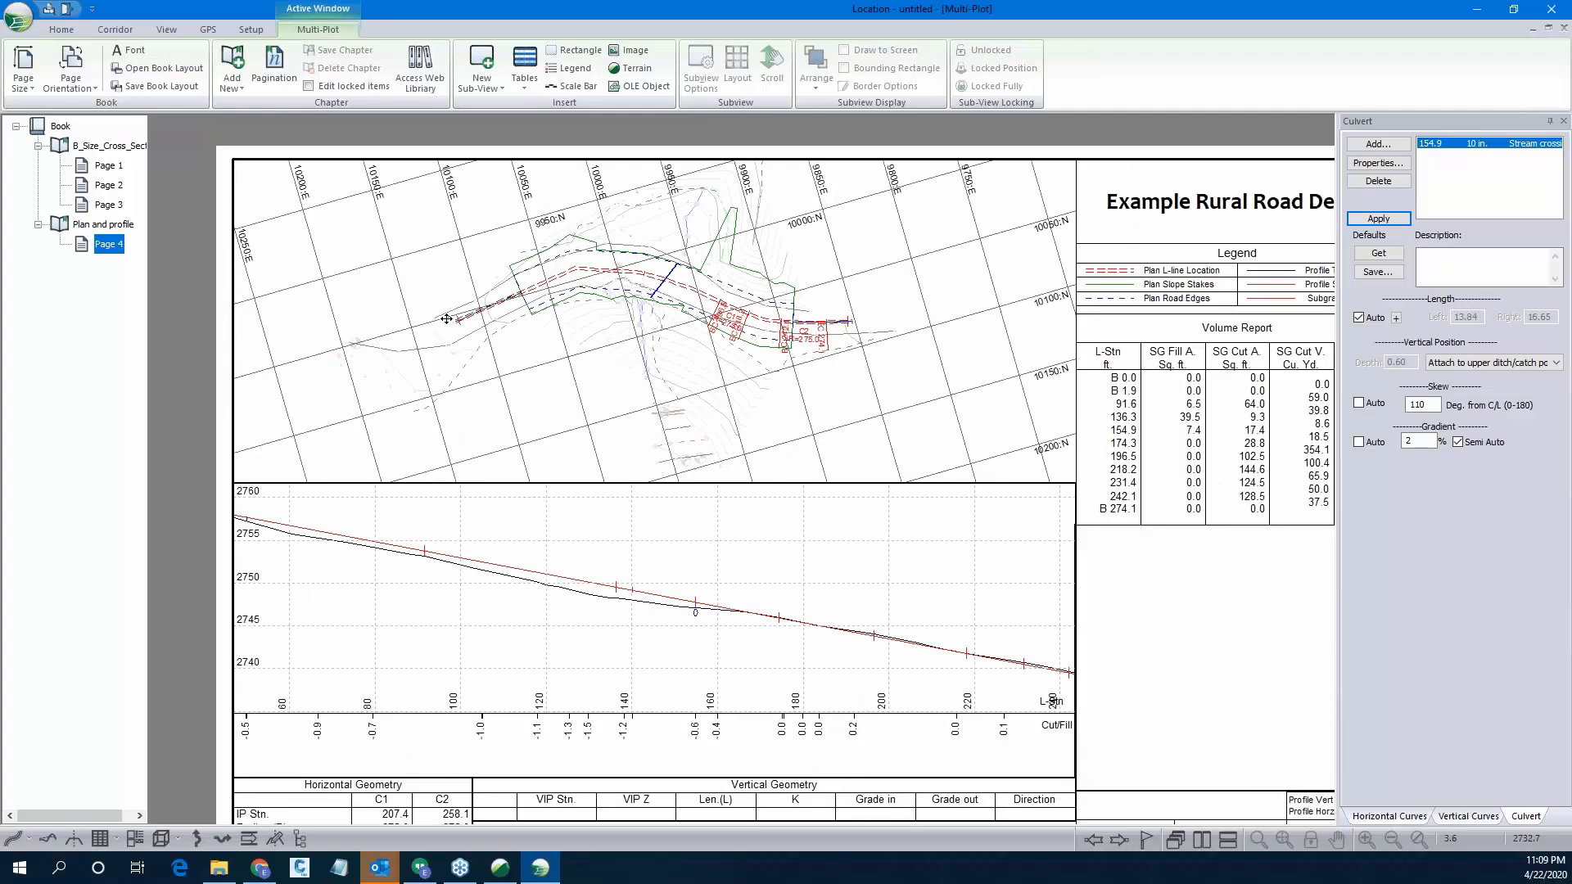
scroll(444, 320, down, 1)
scroll(434, 276, down, 2)
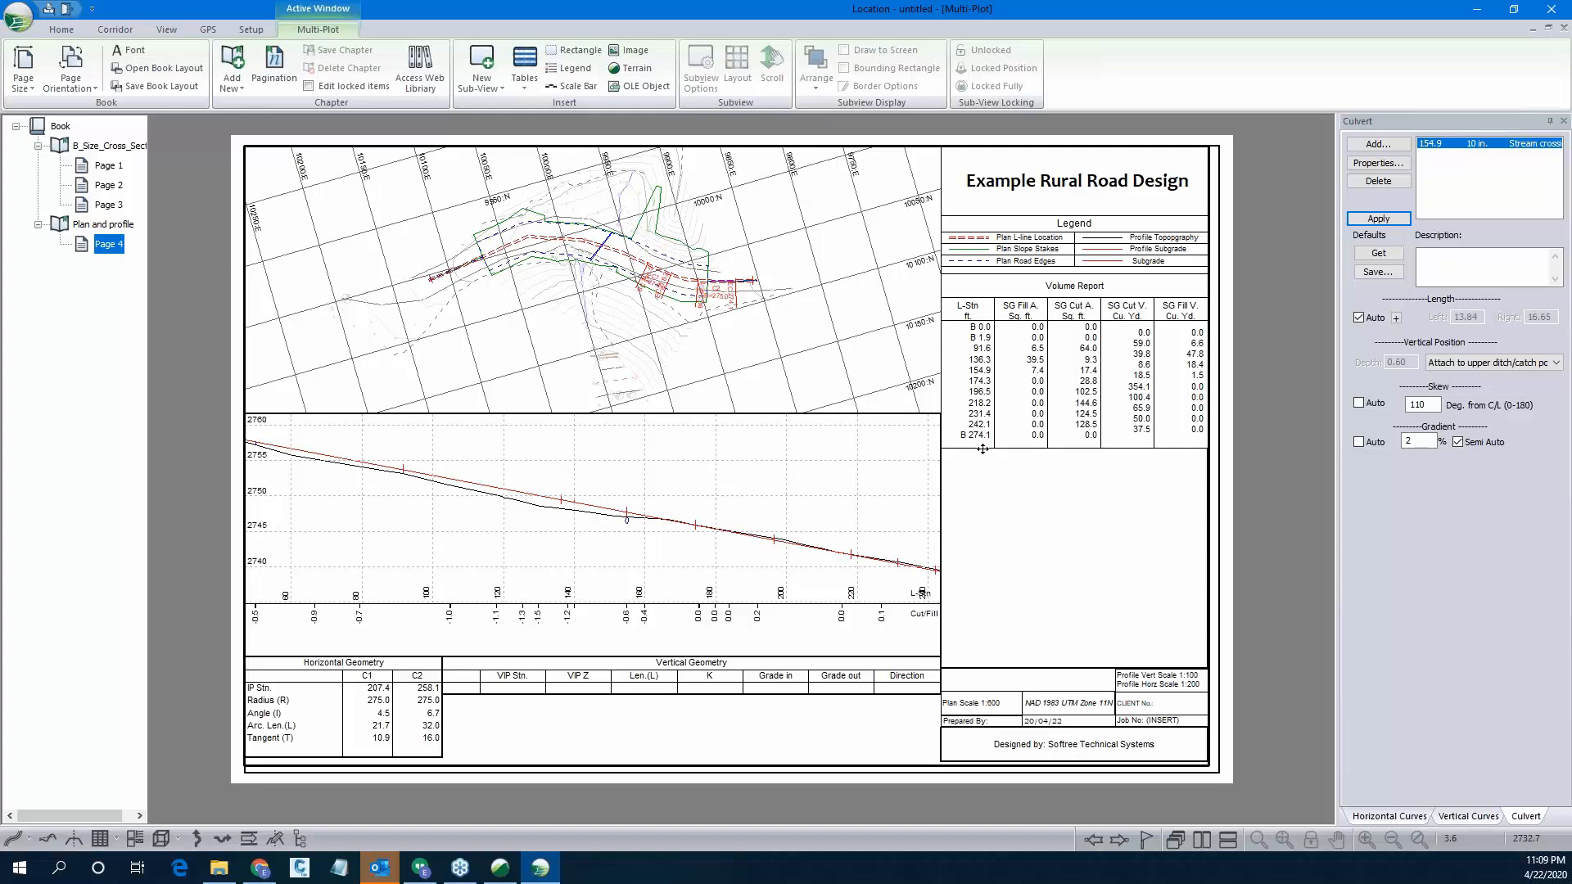
Set the scale of the plan subview on page 4 to 1:700.
click(705, 360)
double_click(704, 361)
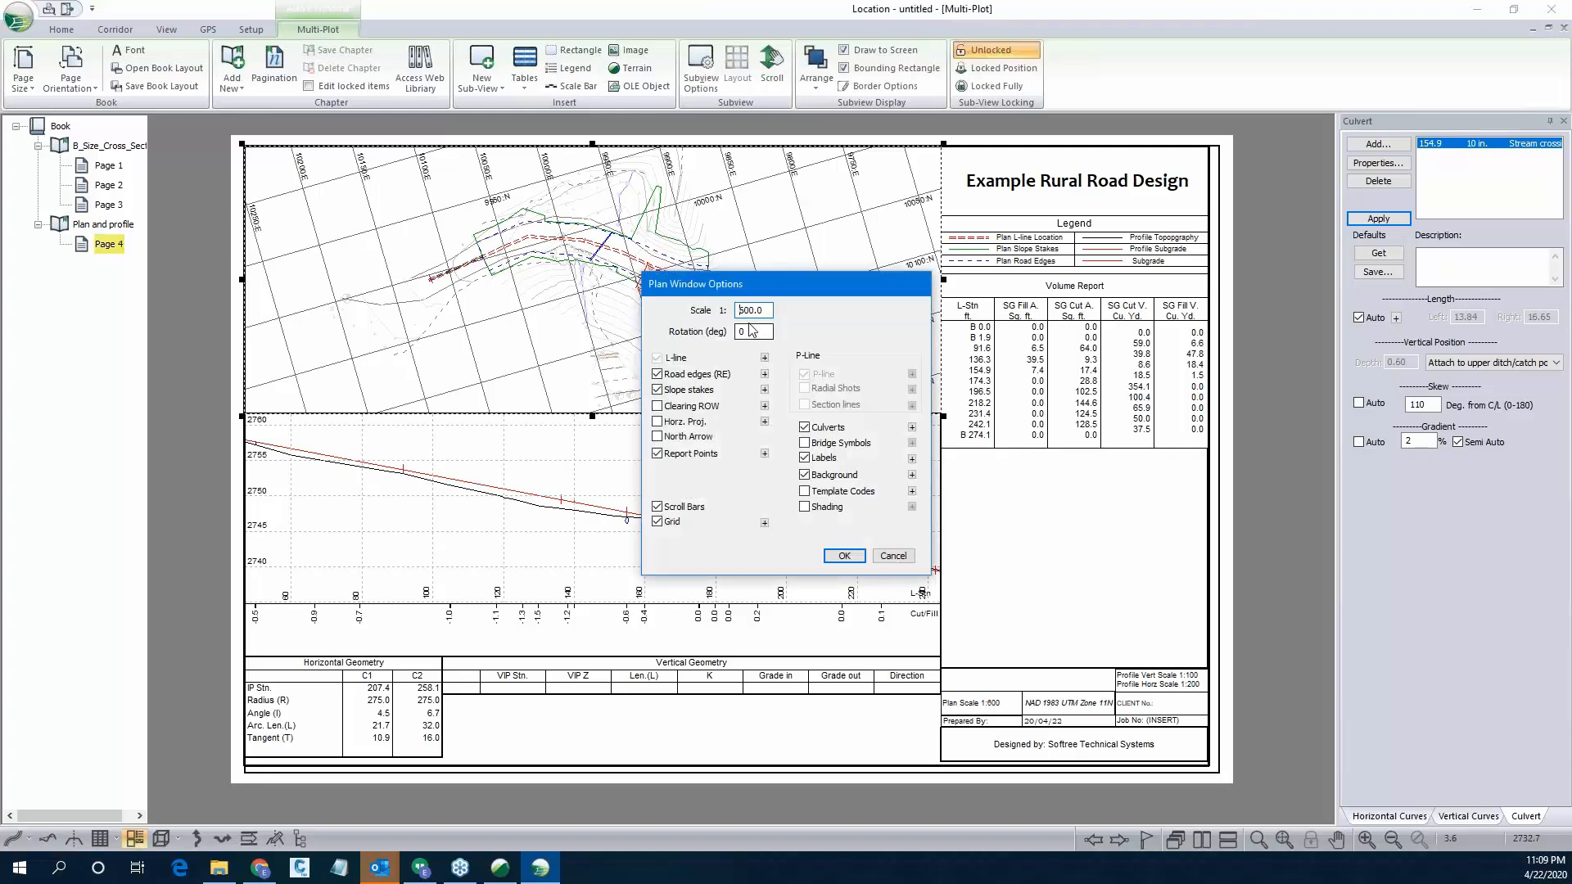
drag(745, 310, 725, 311)
text(7)
click(845, 557)
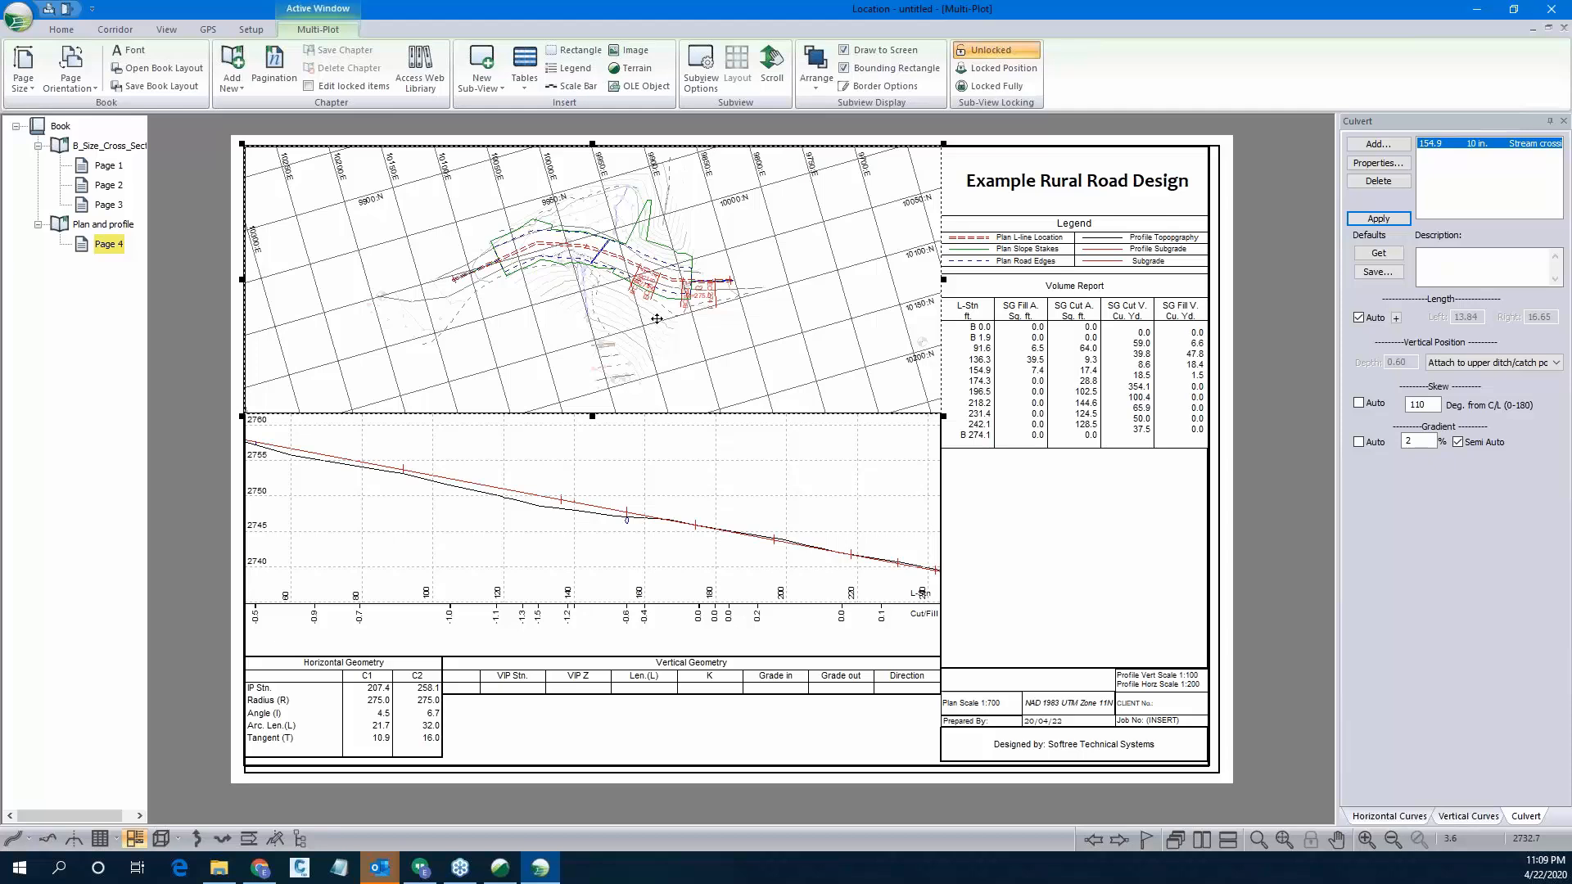
Return the plan subview's scale to 1:600.
drag(745, 311, 734, 311)
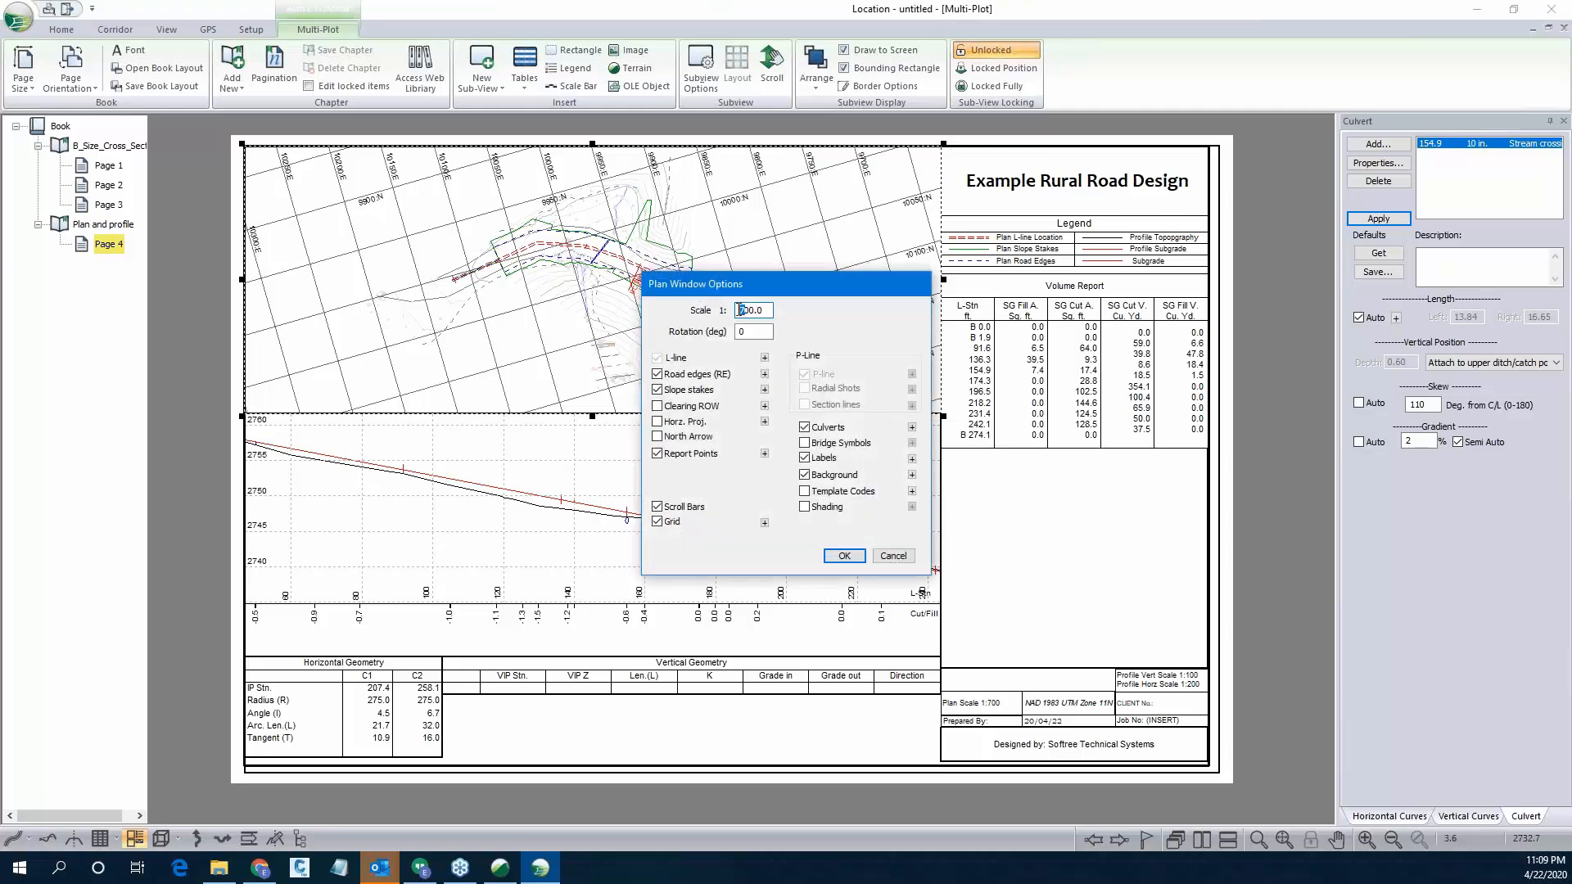
text(6)
click(844, 556)
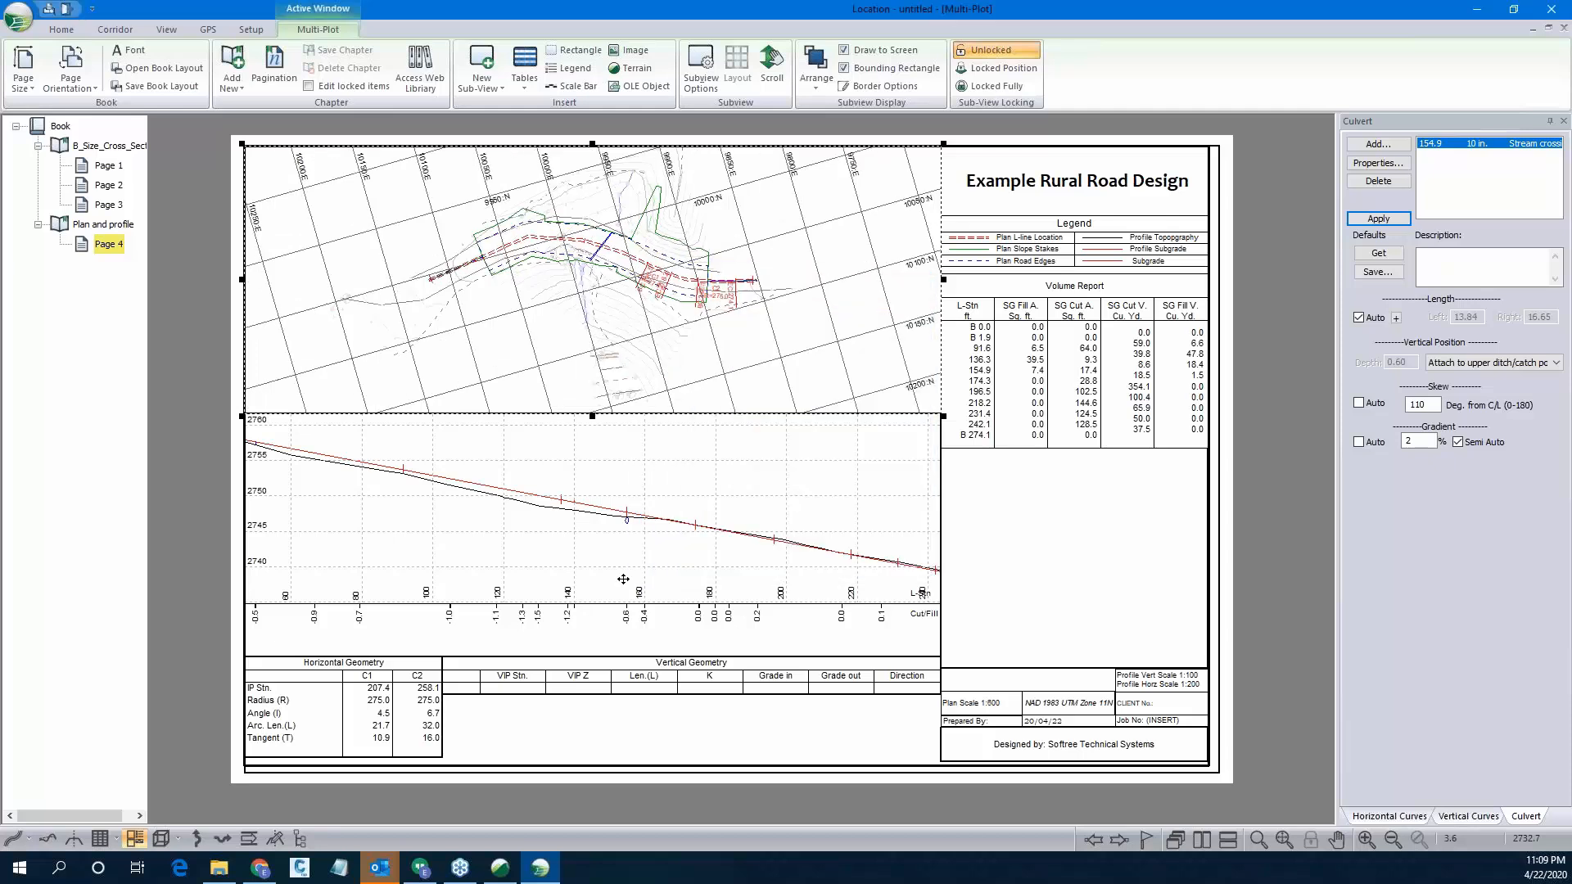
Set the vertical scale of the profile subview on page 4 to 200.
double_click(630, 543)
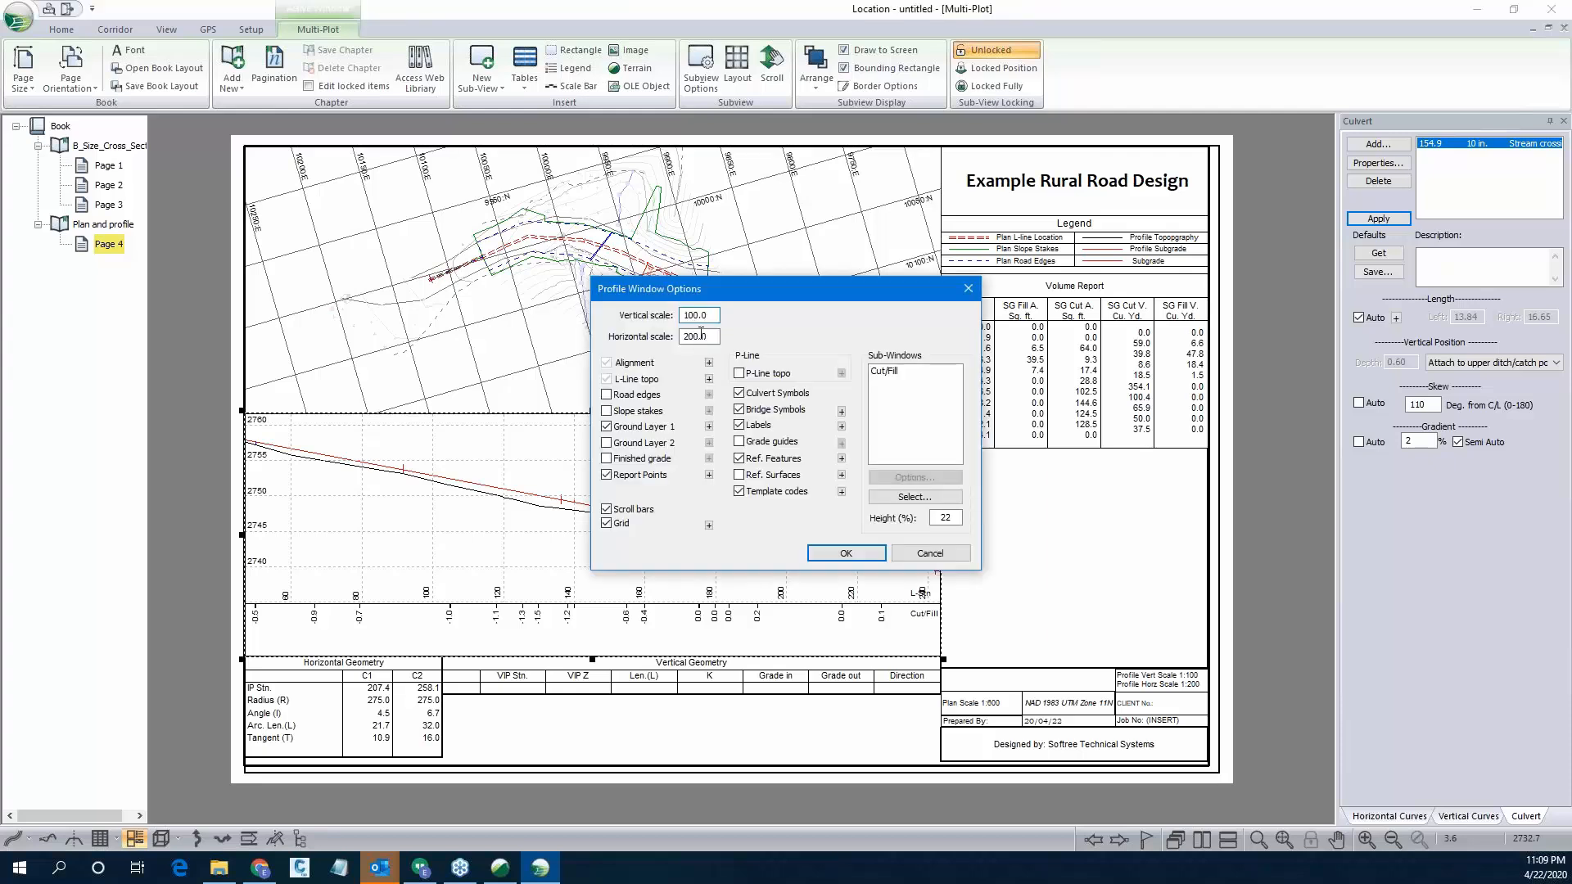
drag(691, 315, 681, 313)
text(2)
click(823, 556)
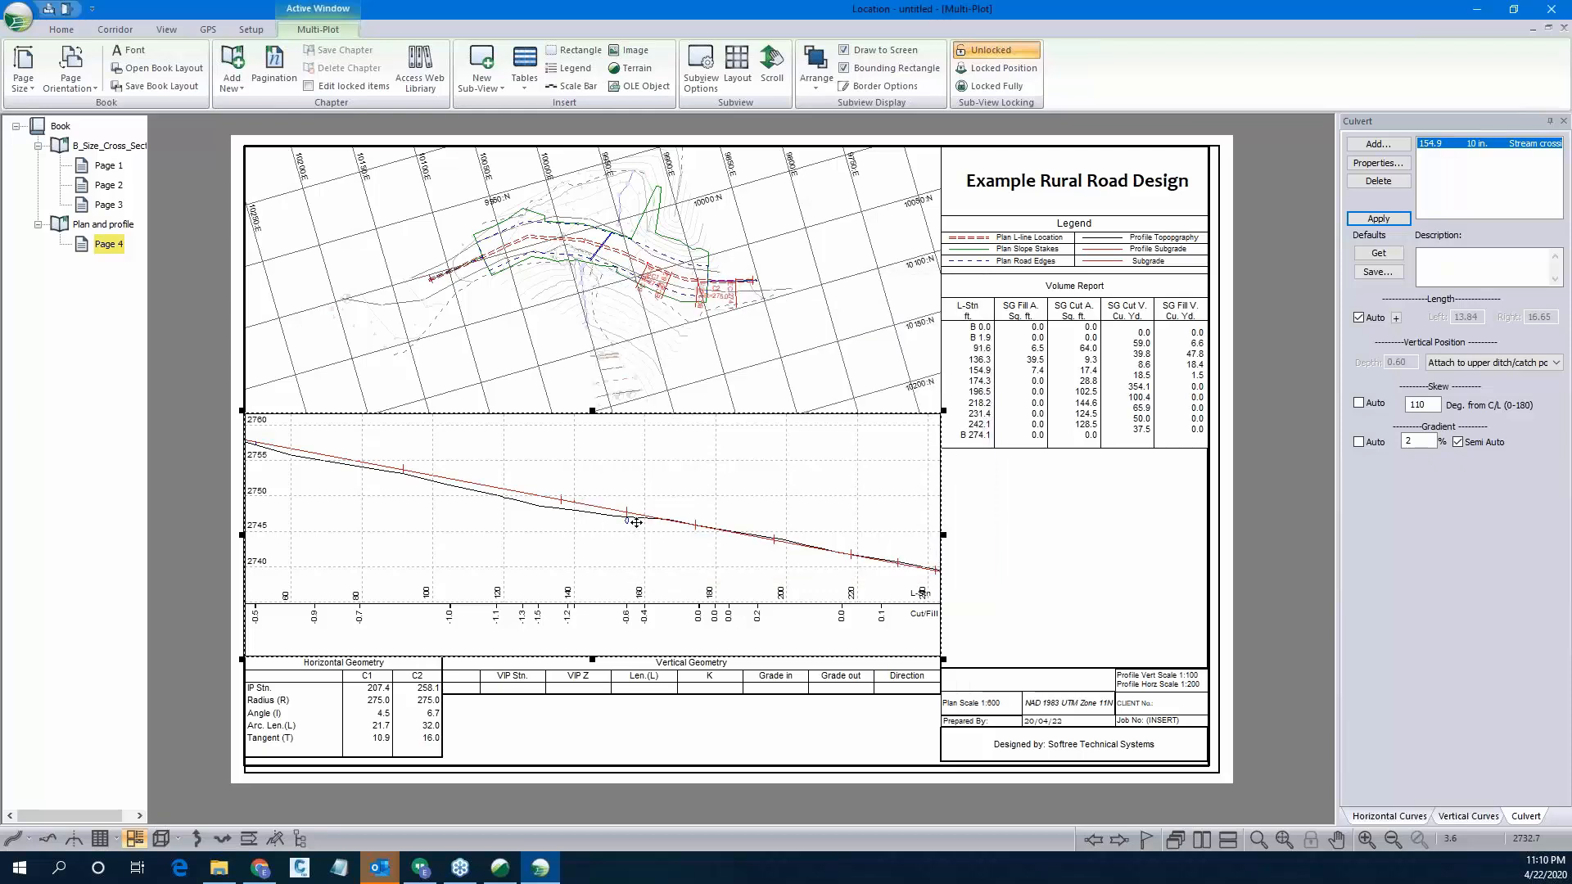
Return the profile subview's vertical scale to 100.
double_click(652, 460)
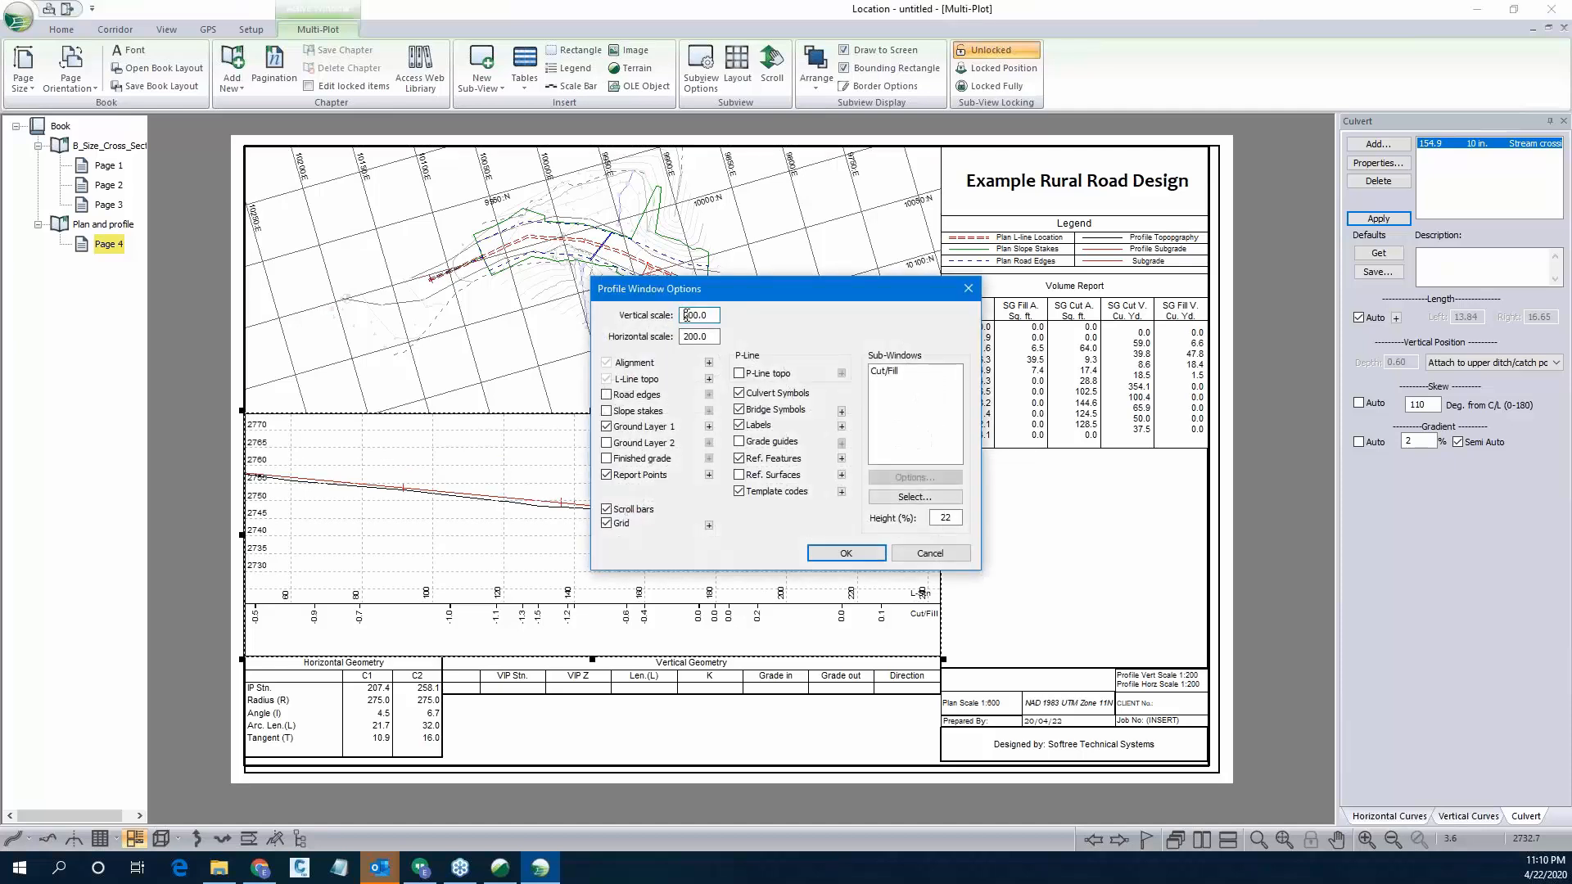
drag(686, 316, 690, 316)
text(1)
click(846, 553)
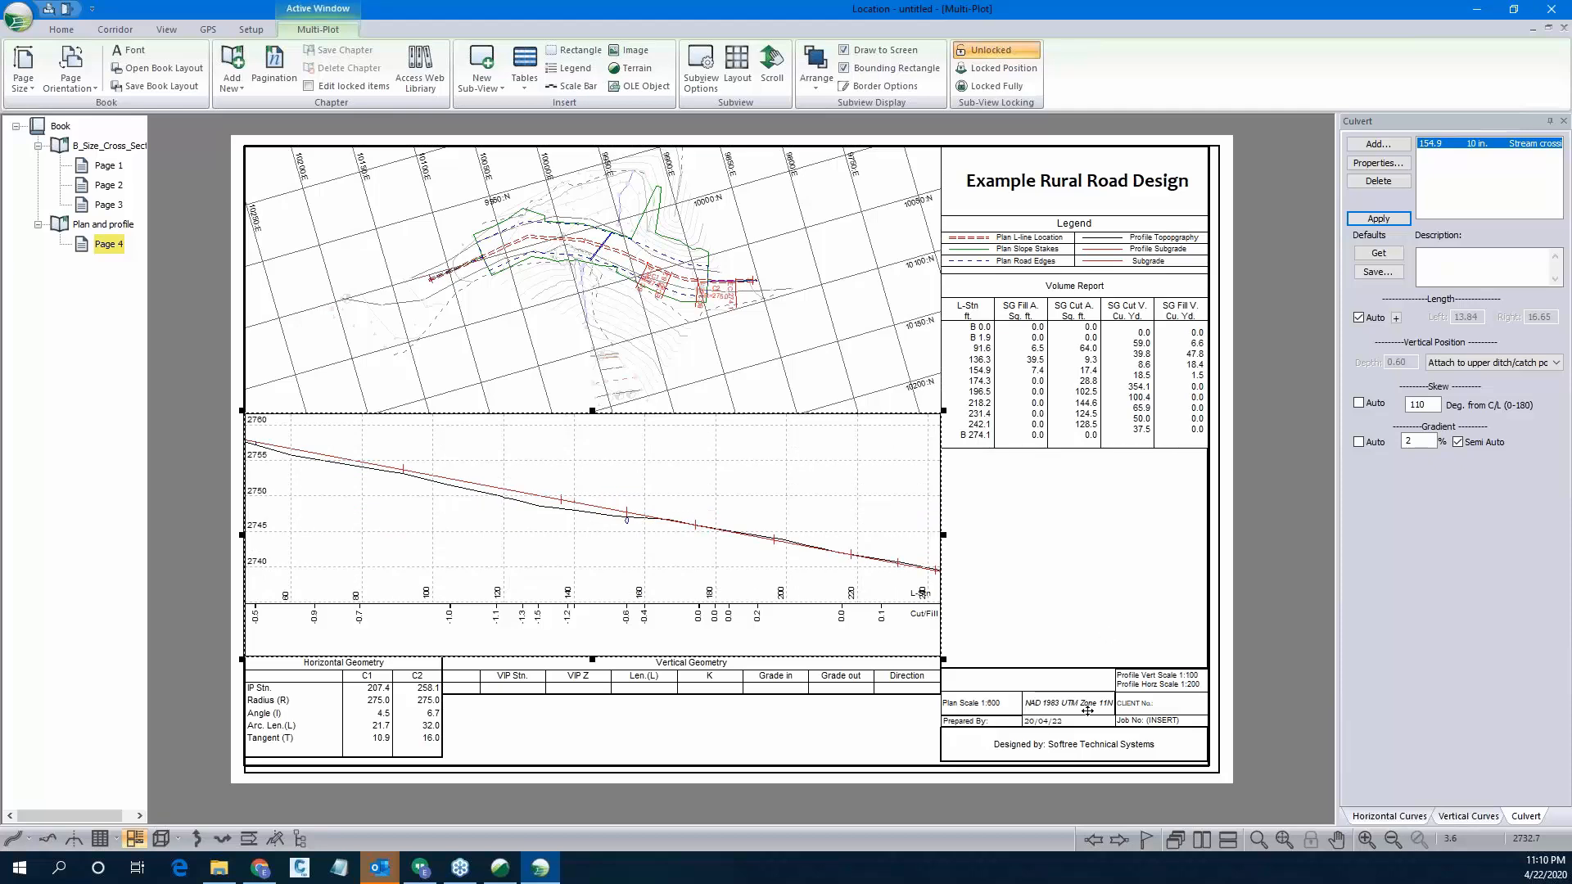
right_click(1051, 545)
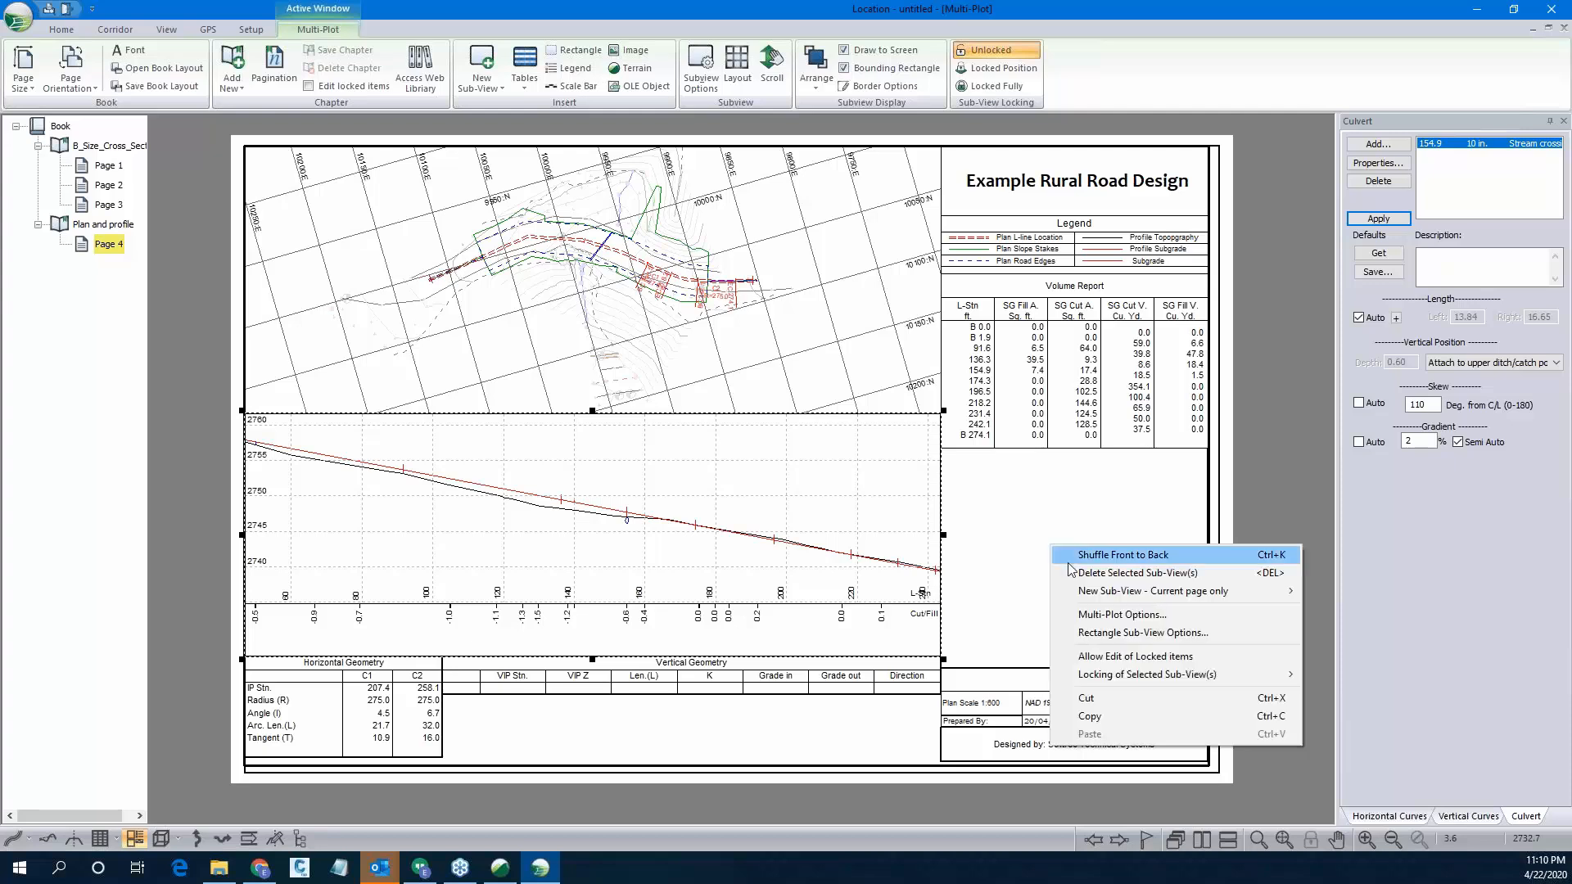
mouse_move(1080, 597)
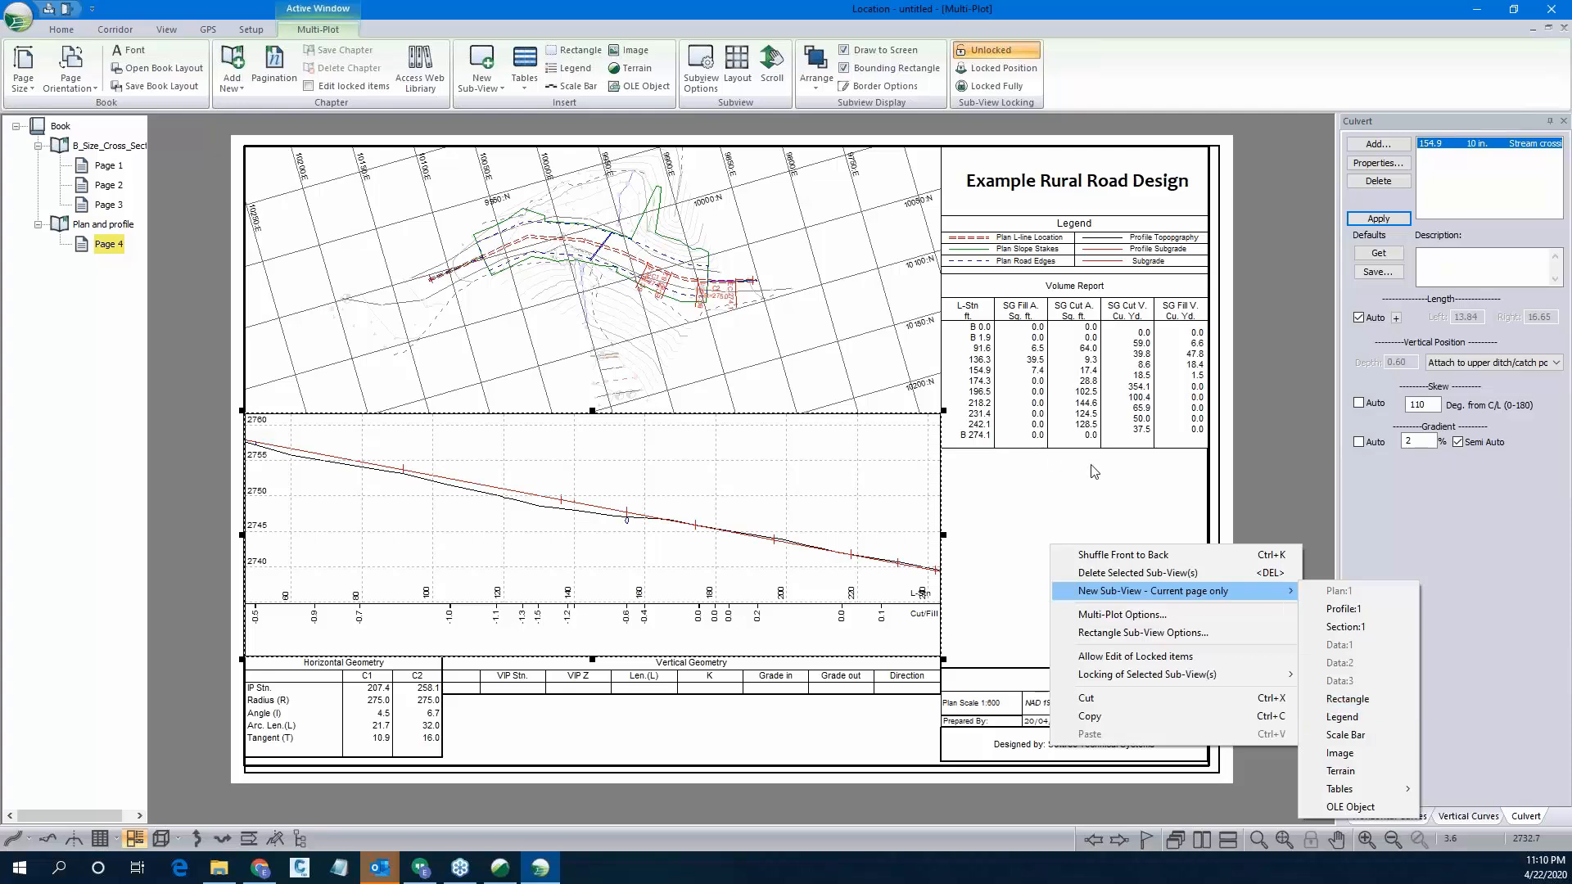
click(1371, 700)
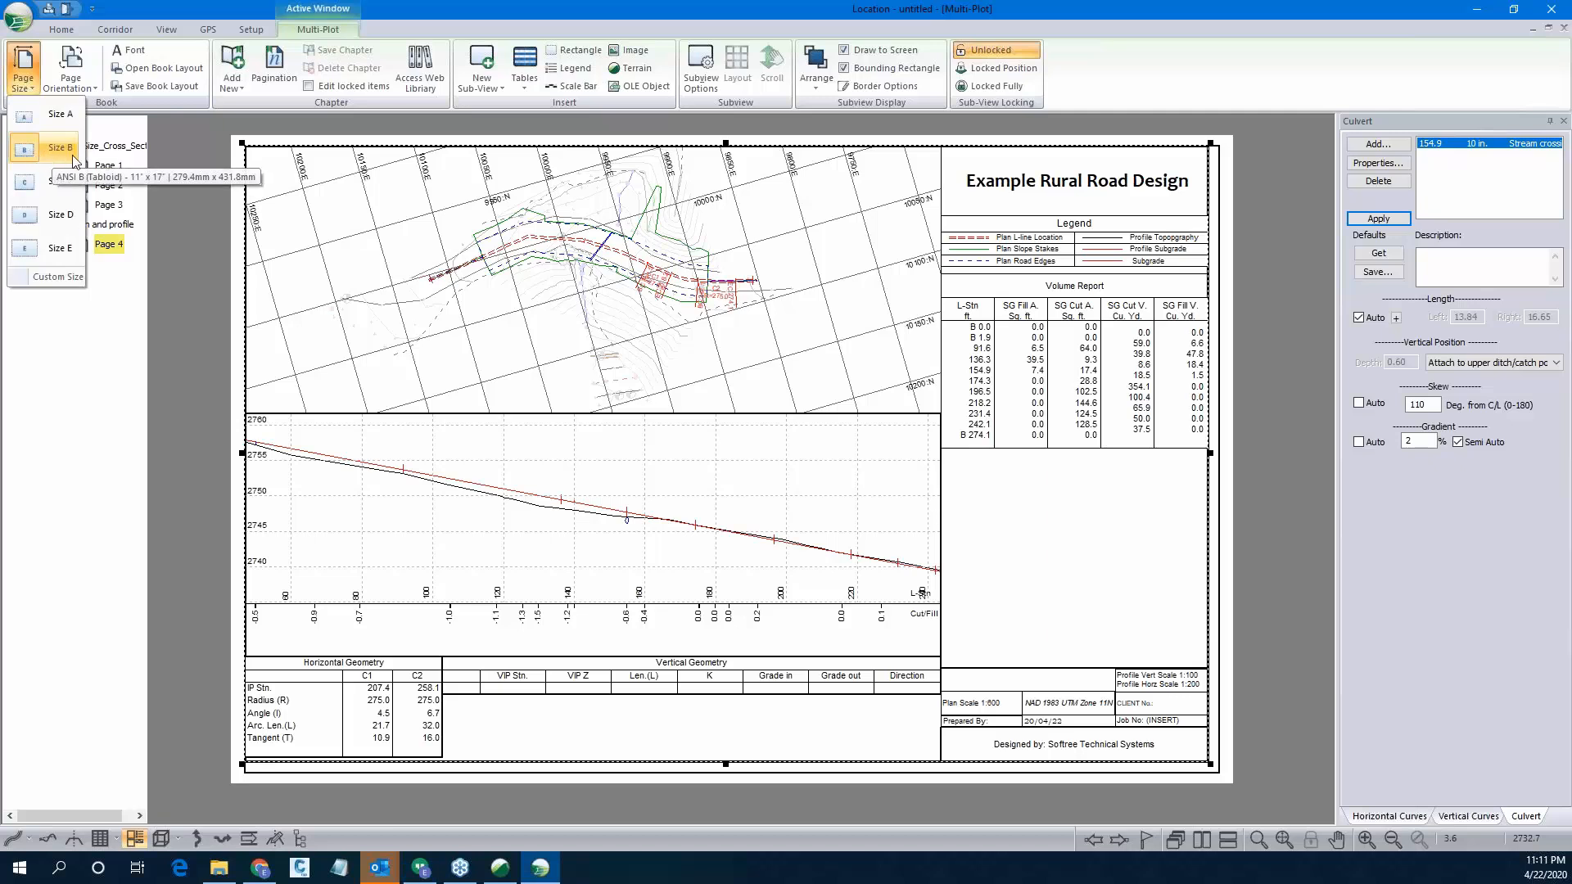
Configure the printer setup to use CutePDF Writer with ARCH B paper in landscape orientation.
click(18, 16)
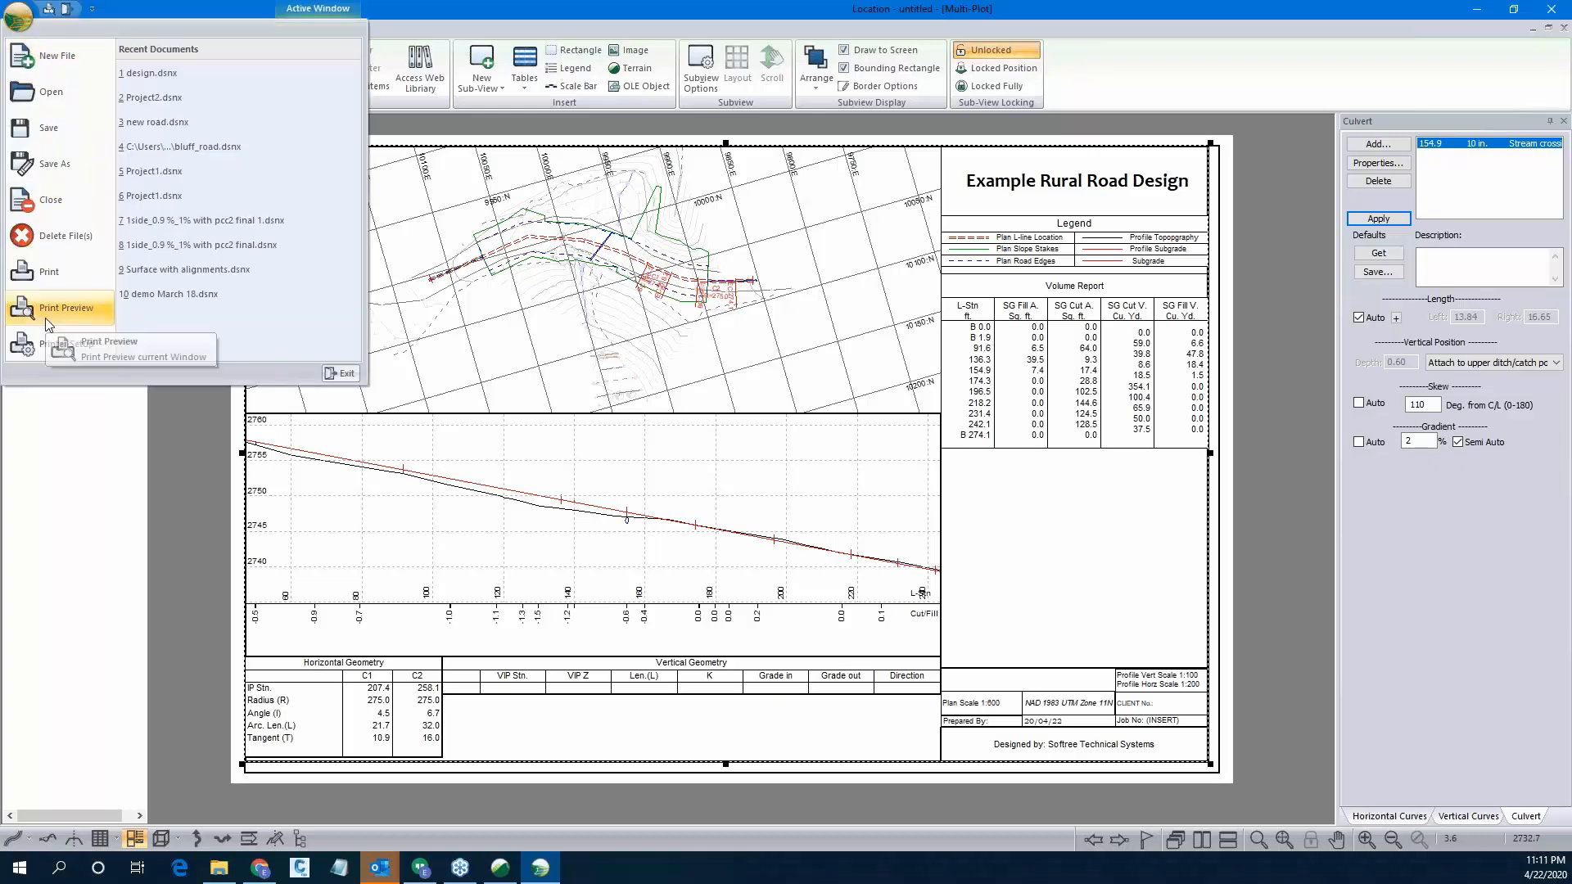
click(64, 350)
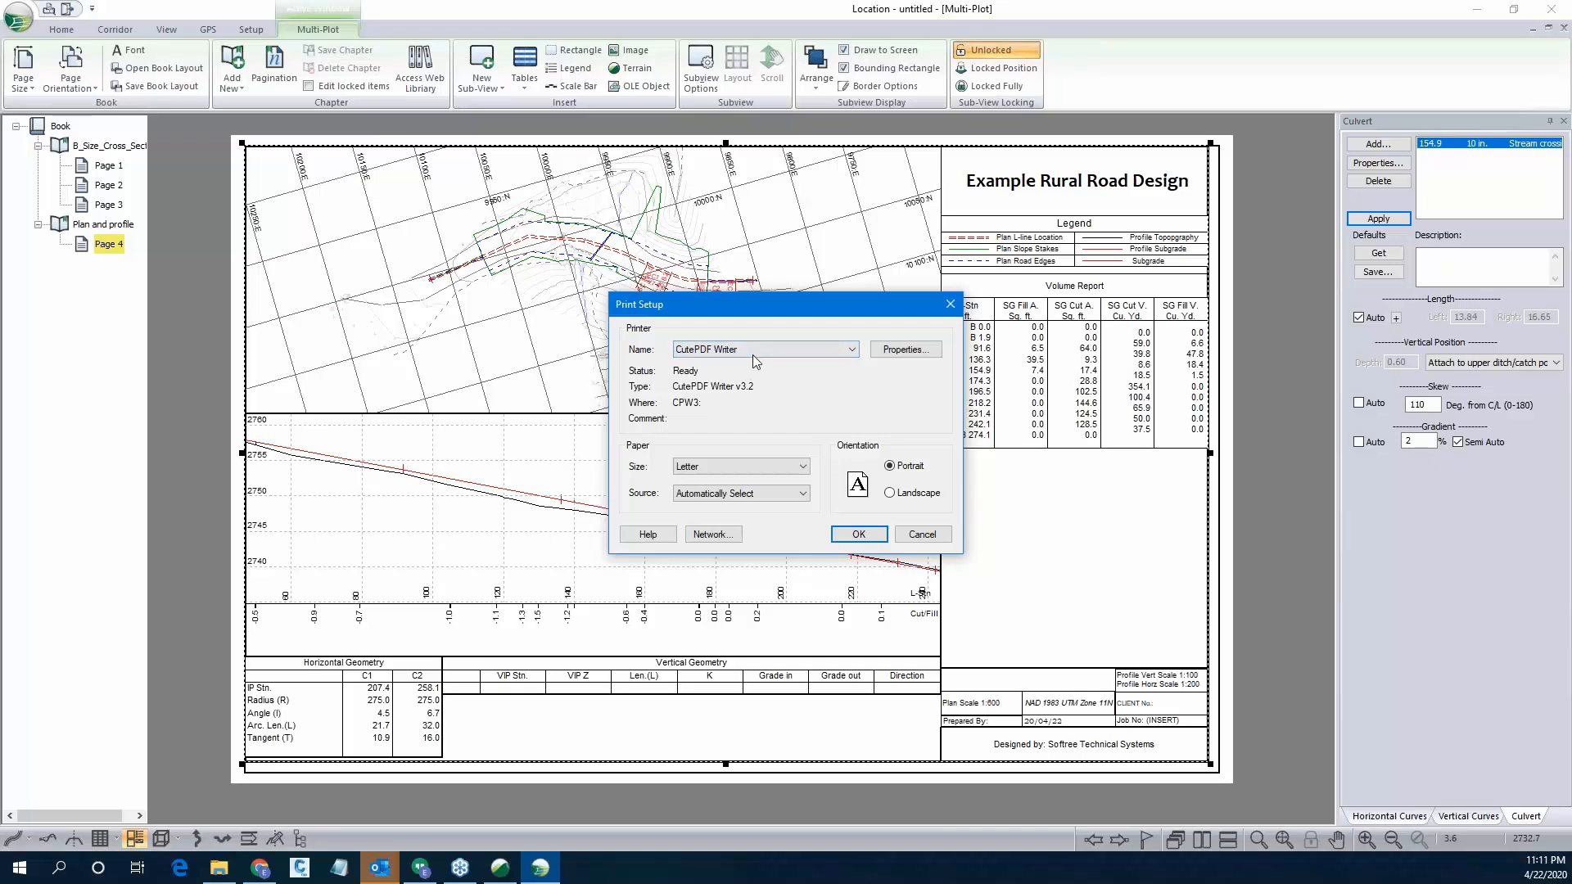
click(753, 357)
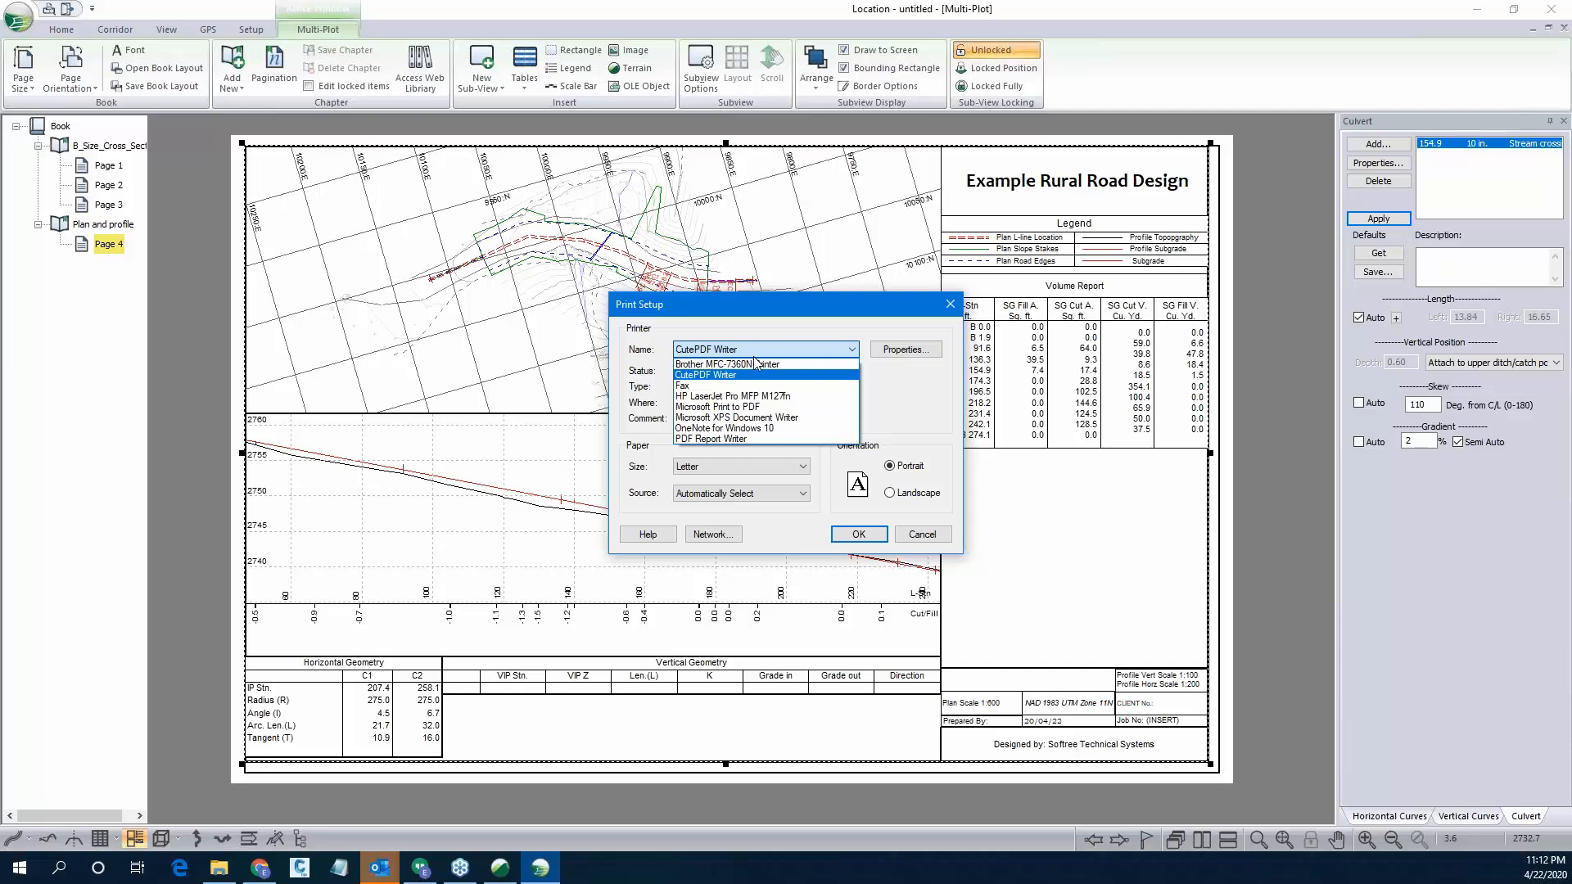
click(754, 376)
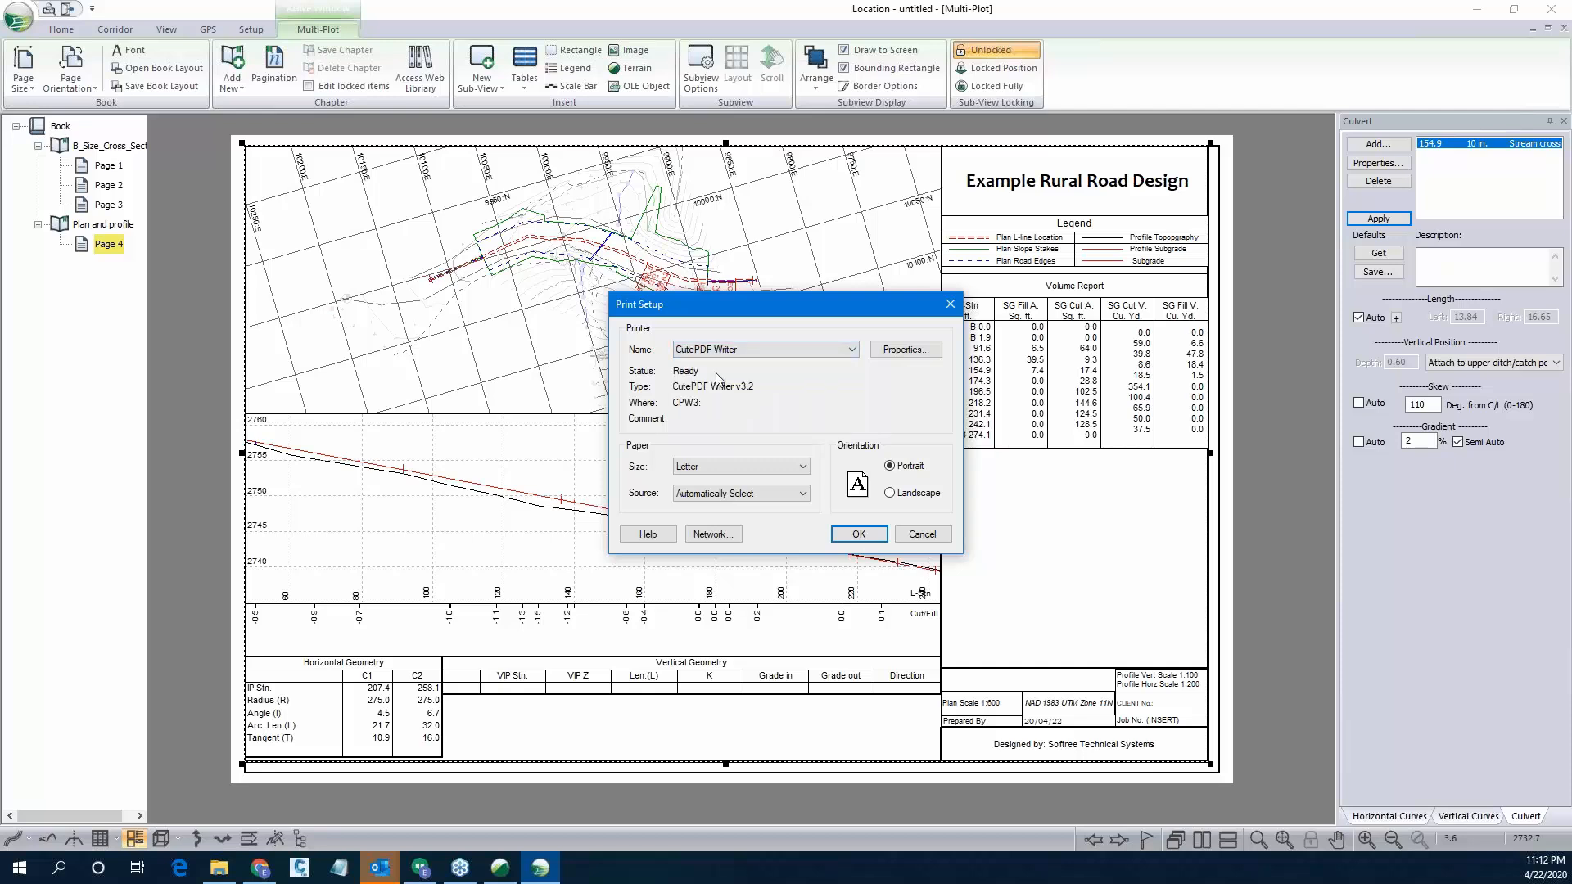
click(748, 465)
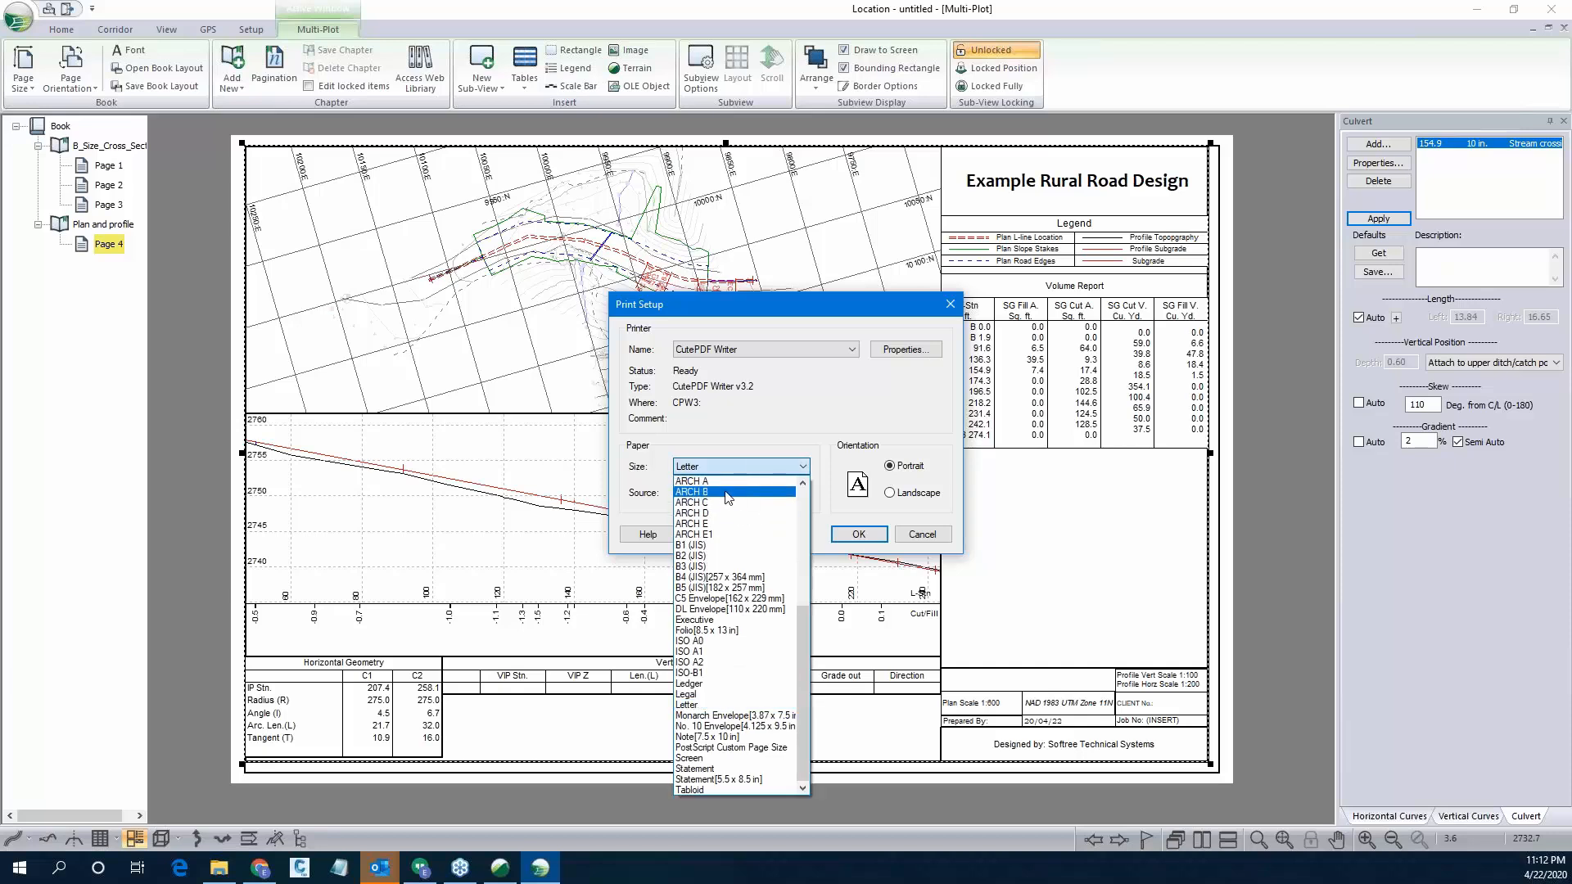
click(737, 493)
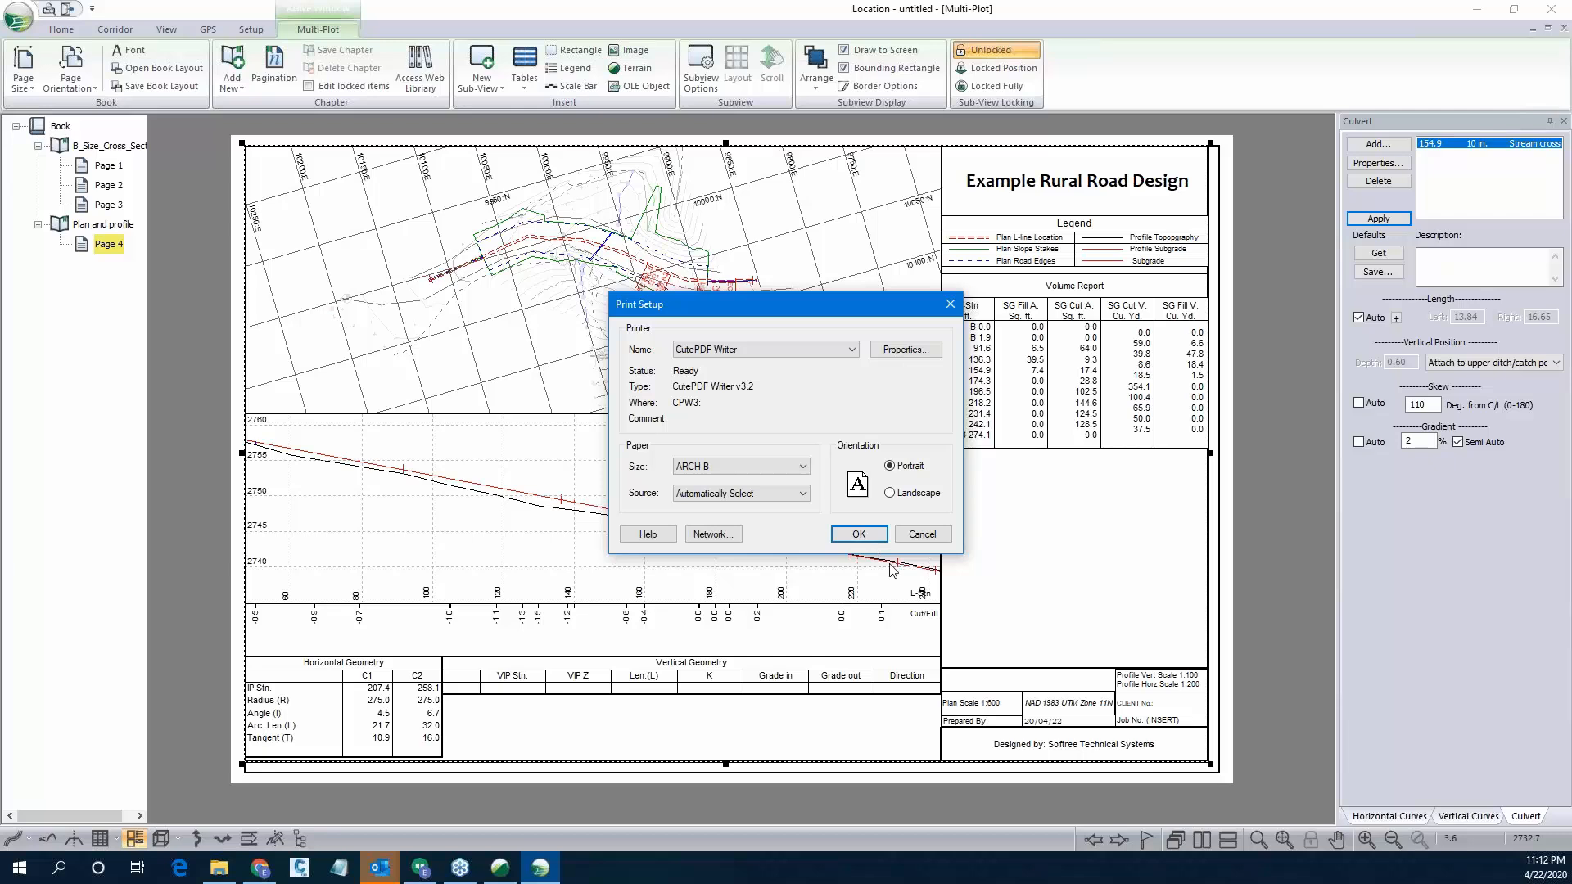
click(900, 498)
click(859, 535)
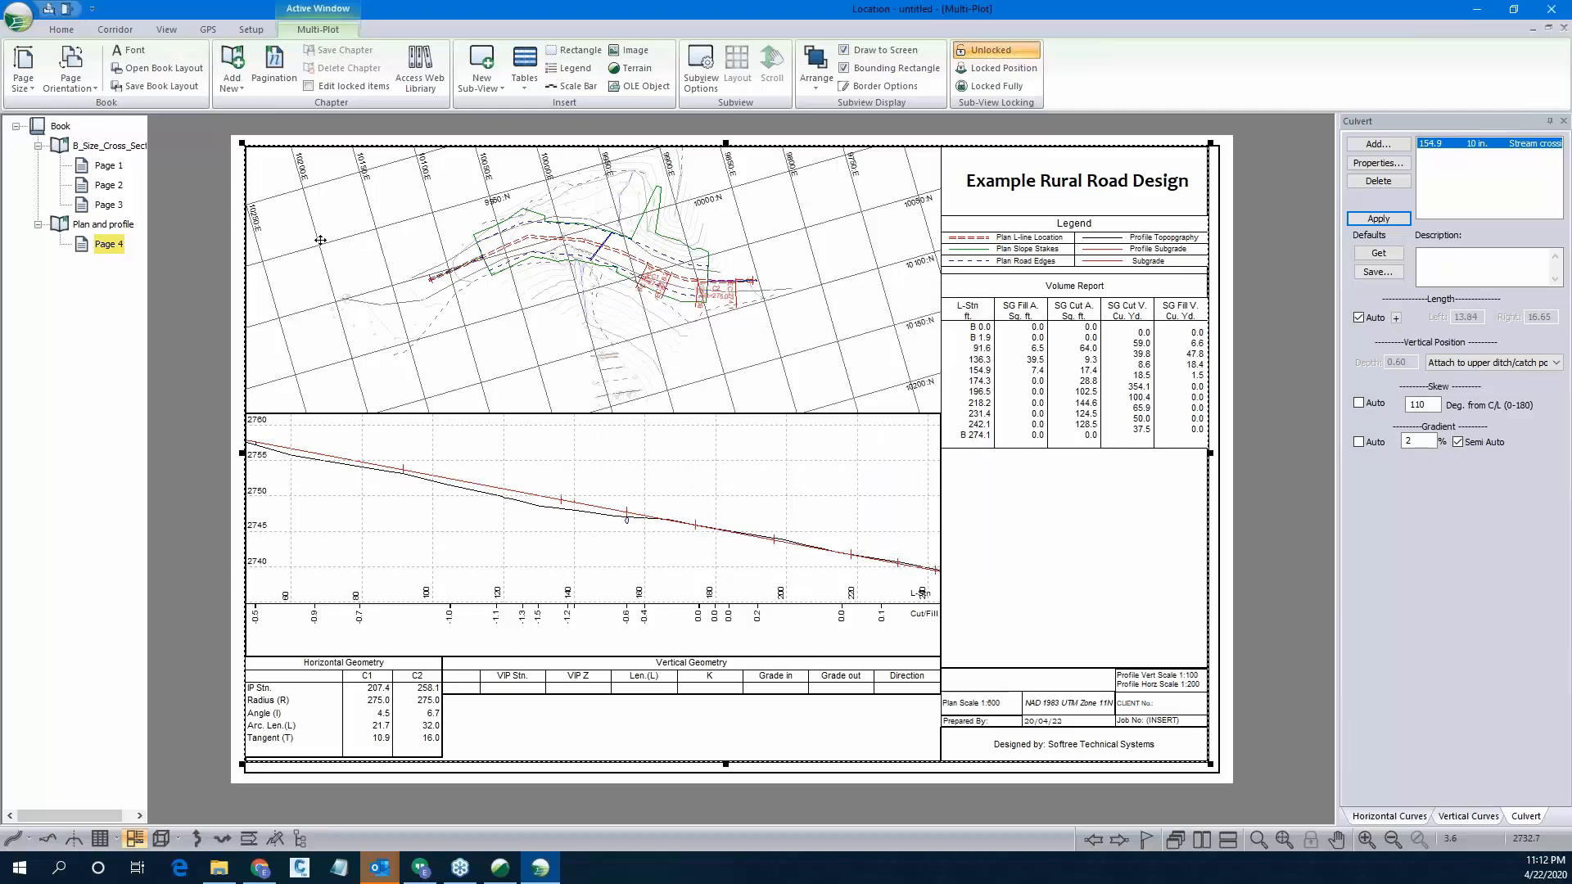
click(18, 15)
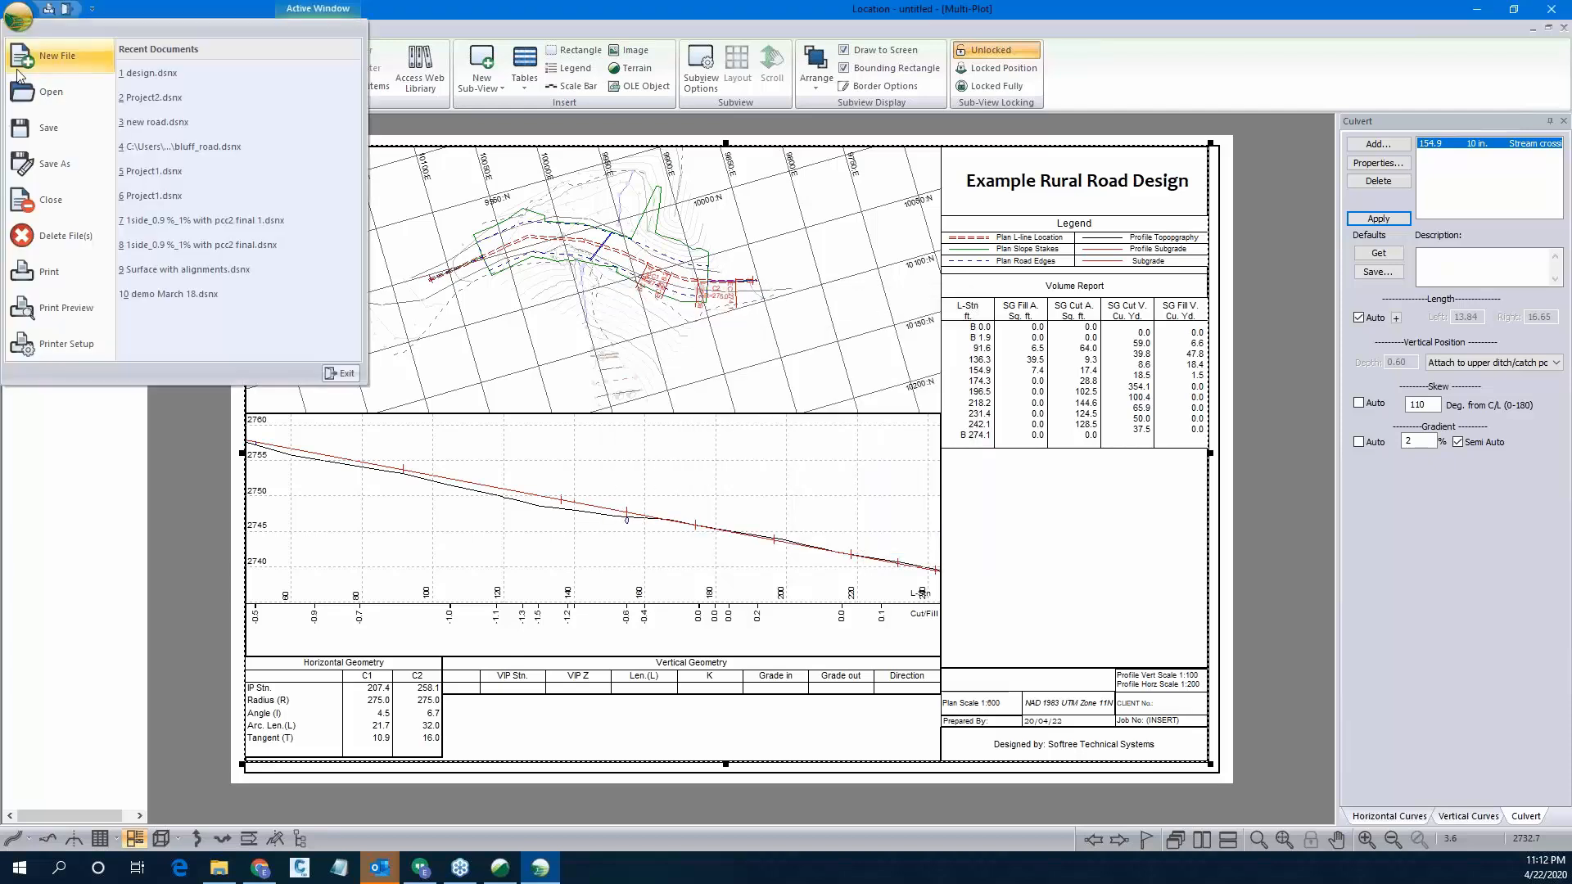
click(57, 269)
click(739, 344)
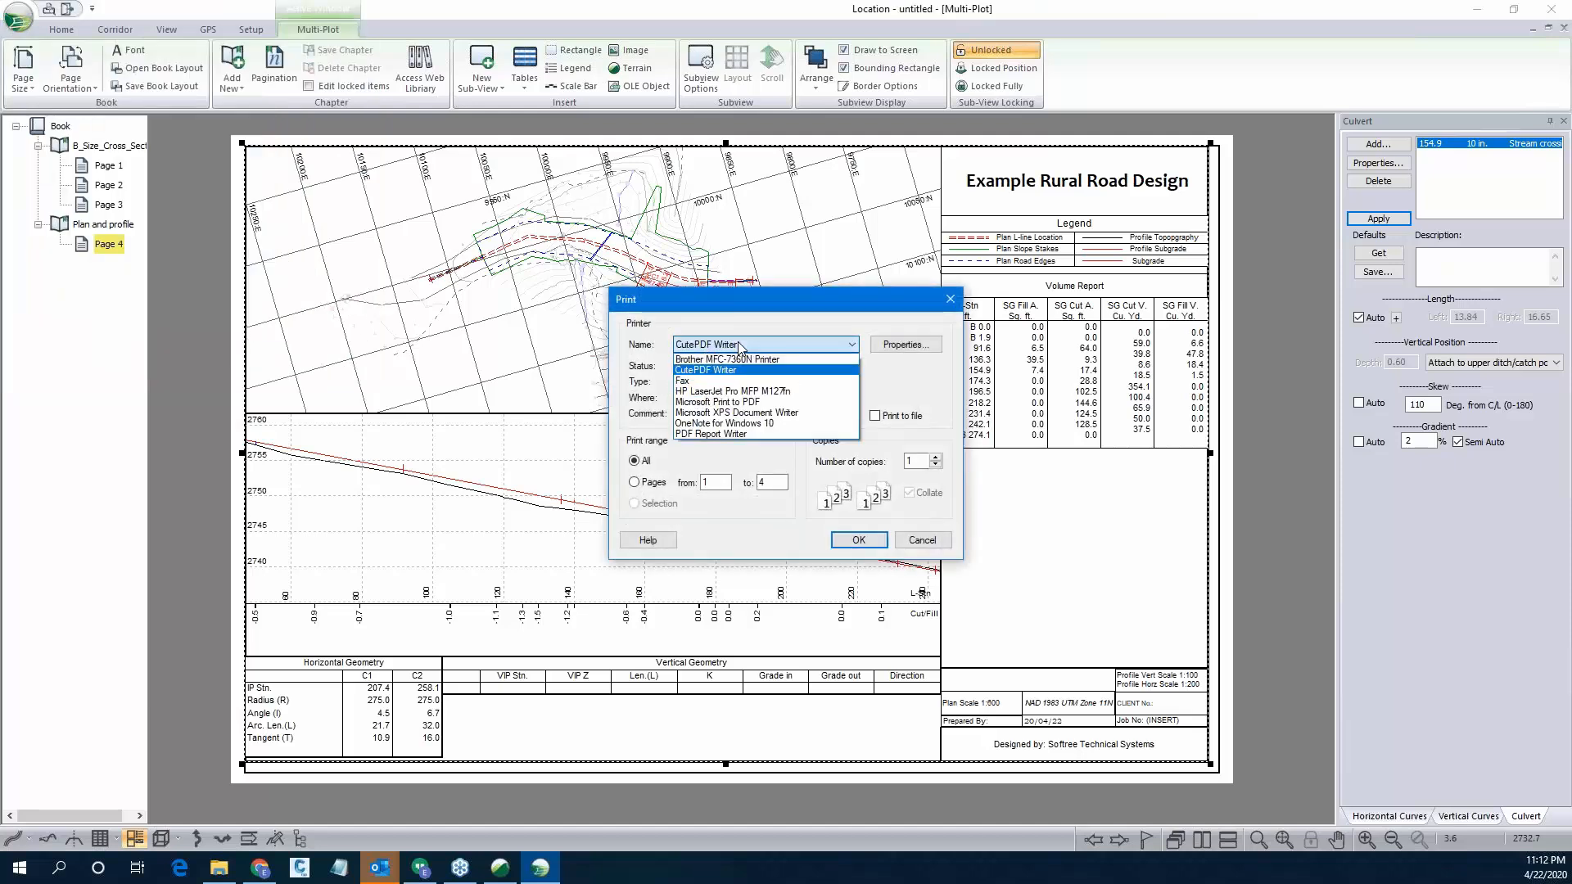
click(766, 370)
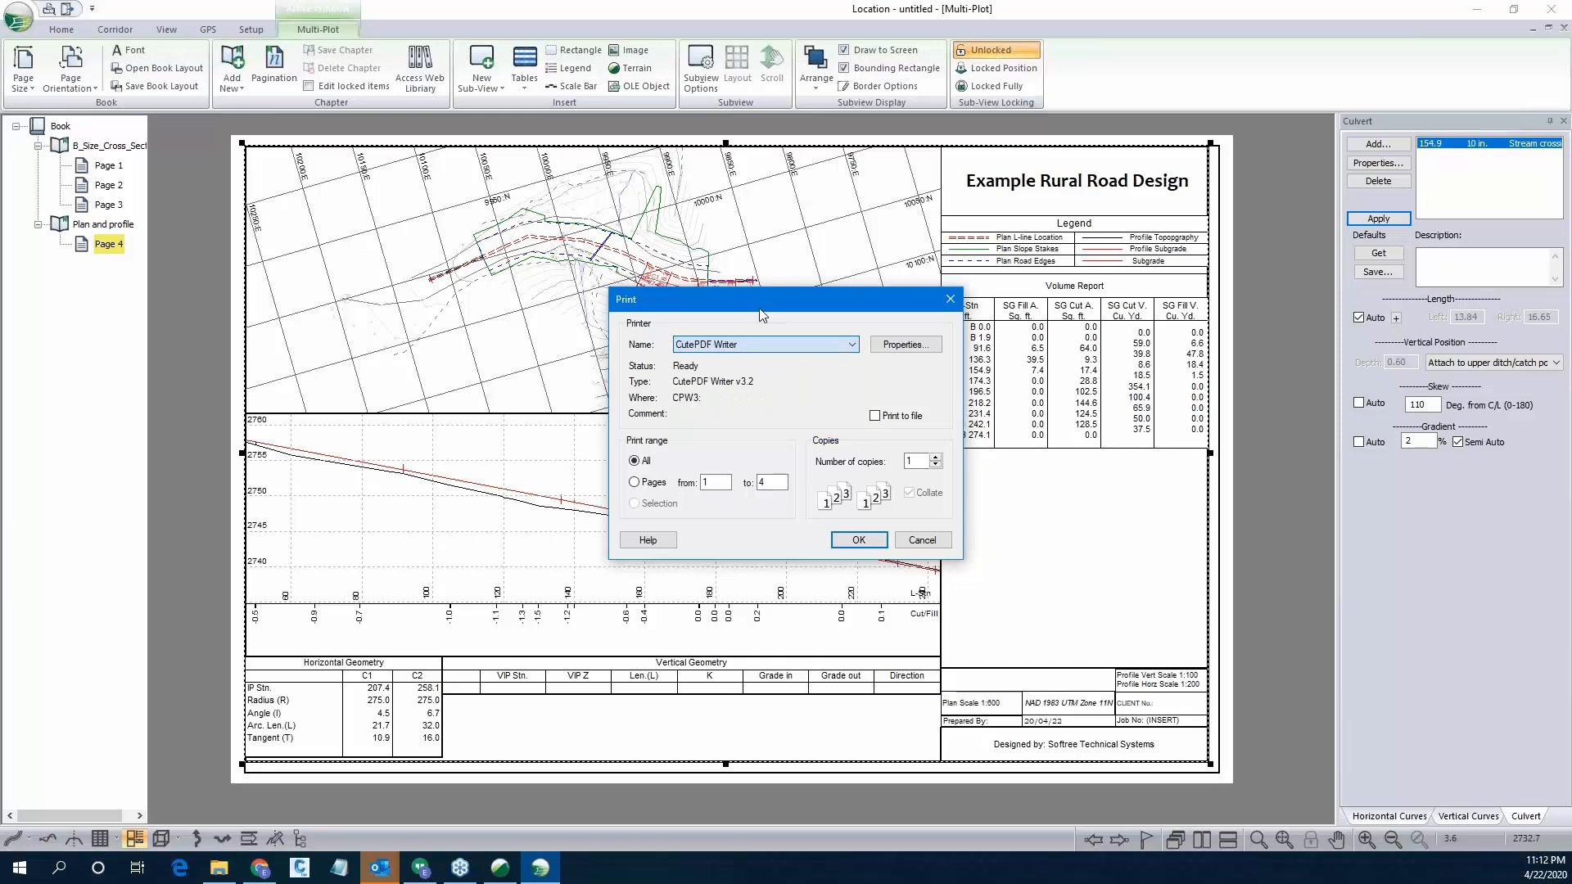
click(925, 540)
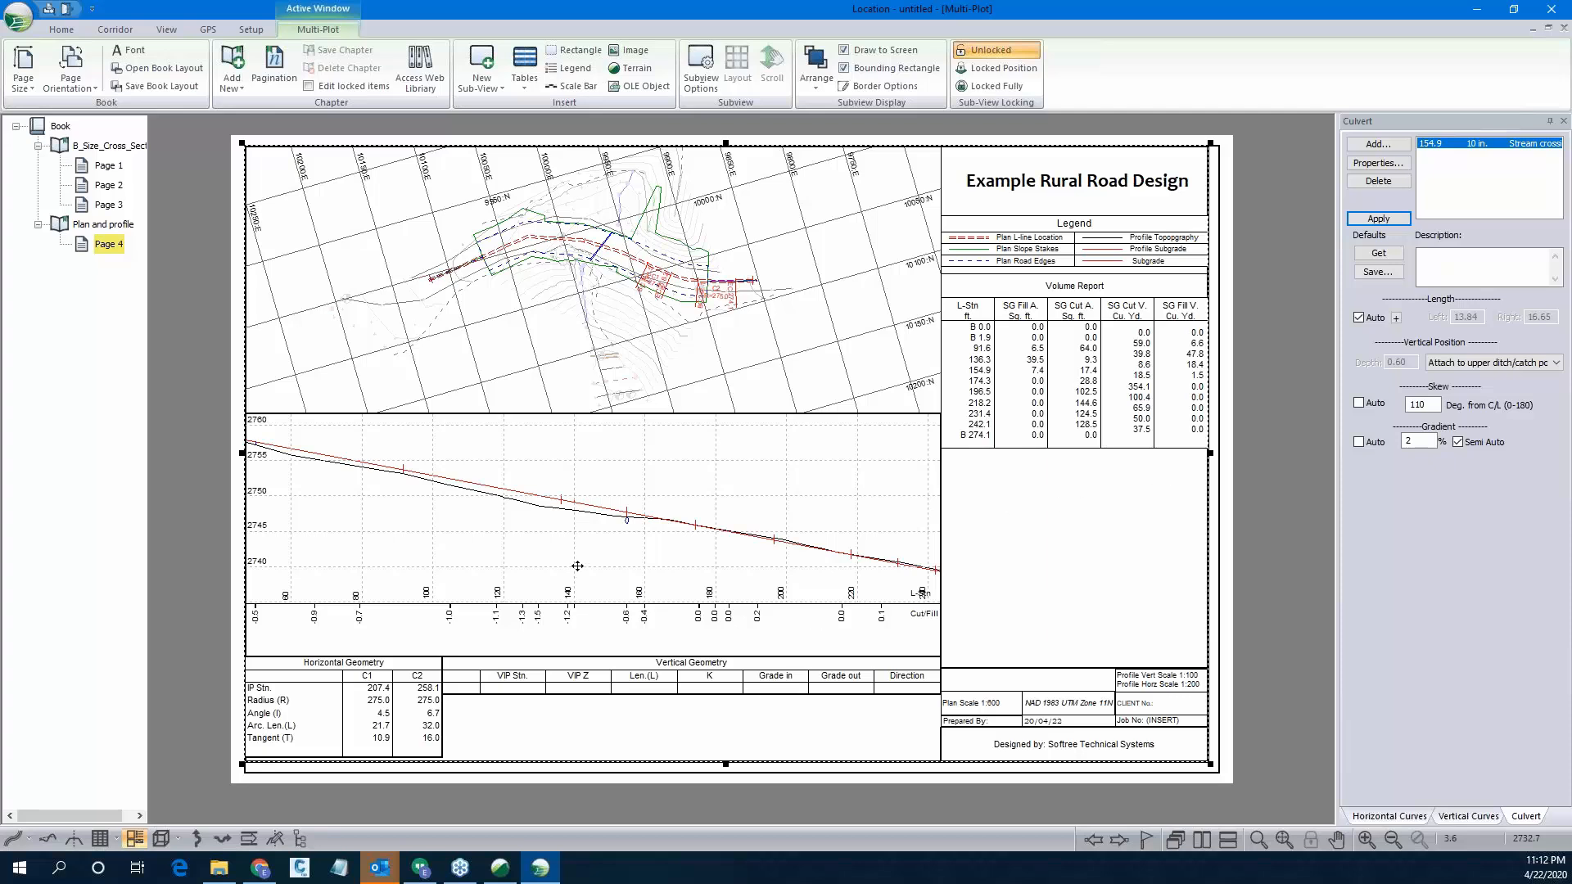
Switch to the Profile window and move the IP near the culvert up to about station 156, elevation 2749 ft.
click(47, 840)
scroll(931, 397, down, 1)
scroll(370, 408, up, 3)
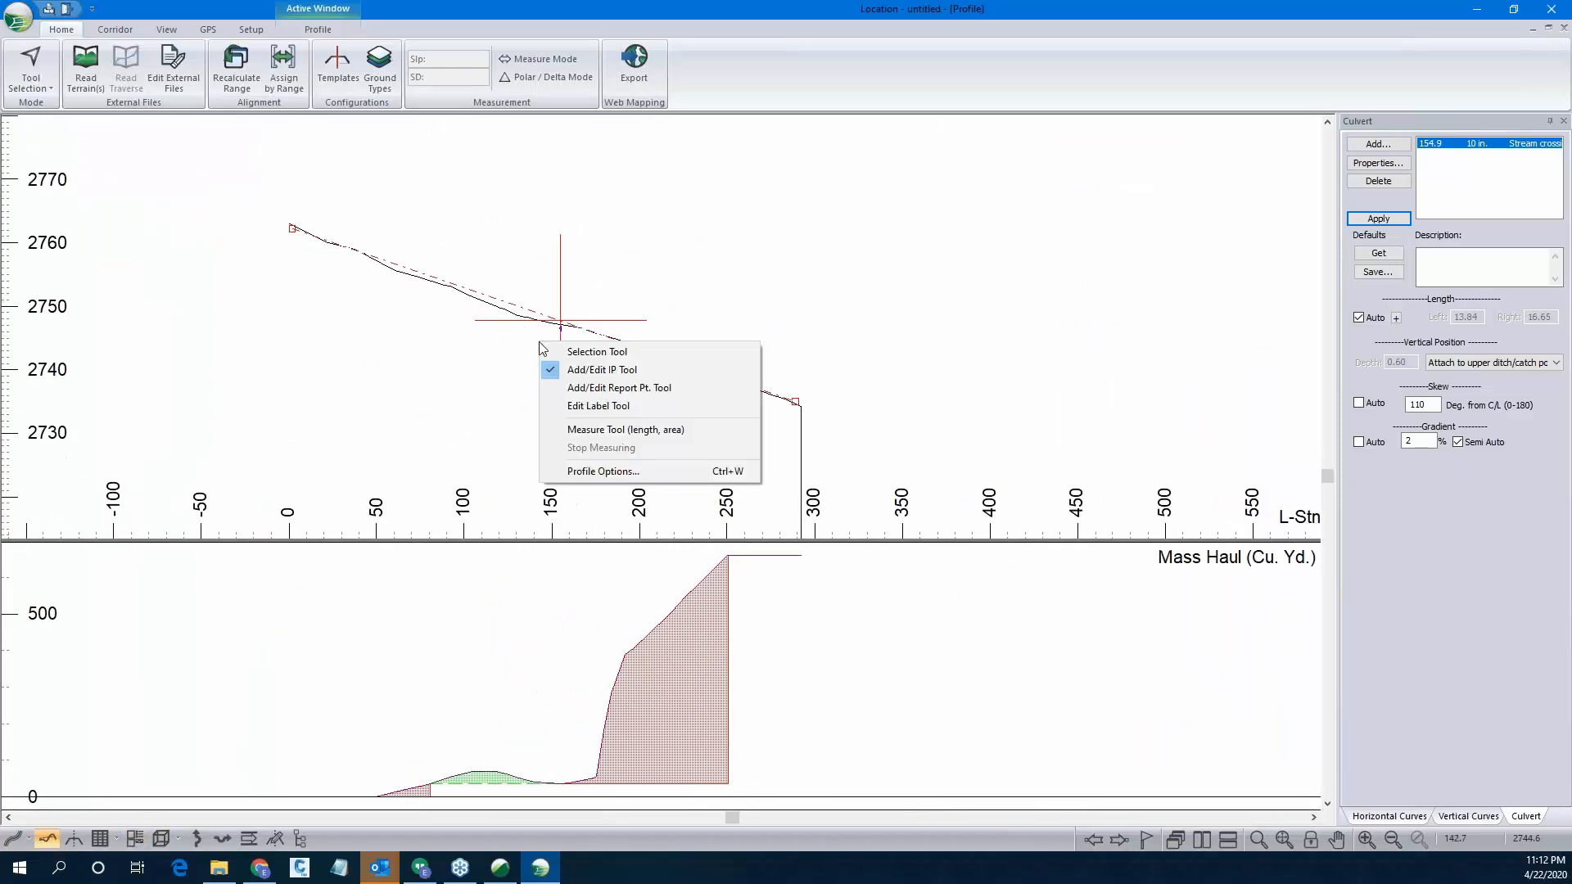
right_click(560, 320)
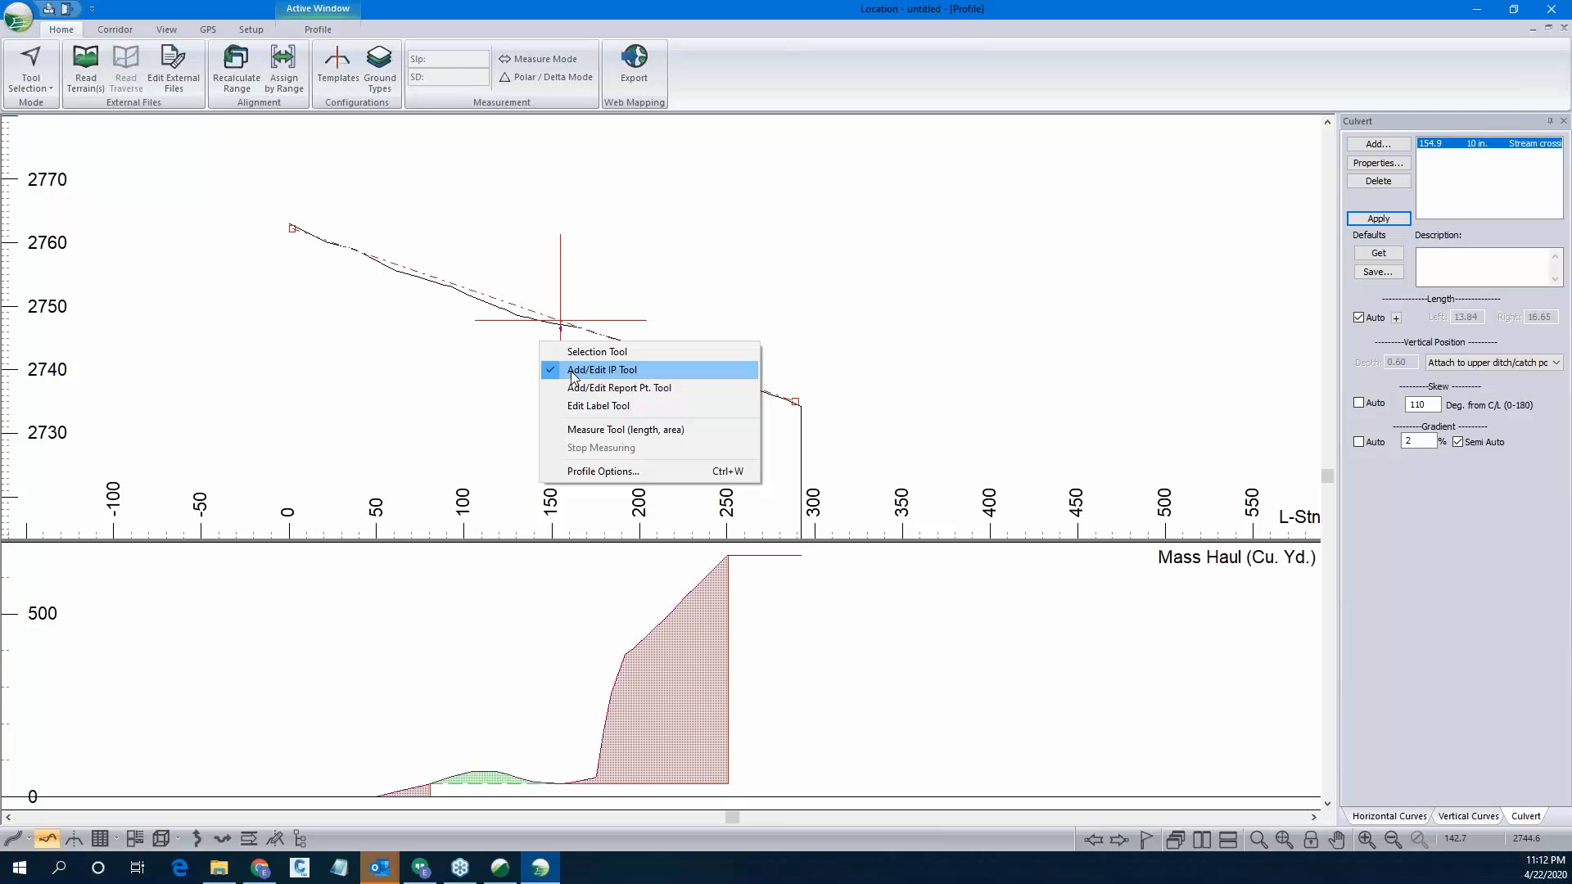
click(572, 375)
mouse_move(561, 320)
mouse_down()
mouse_move(537, 333)
mouse_move(584, 321)
mouse_move(562, 315)
mouse_up()
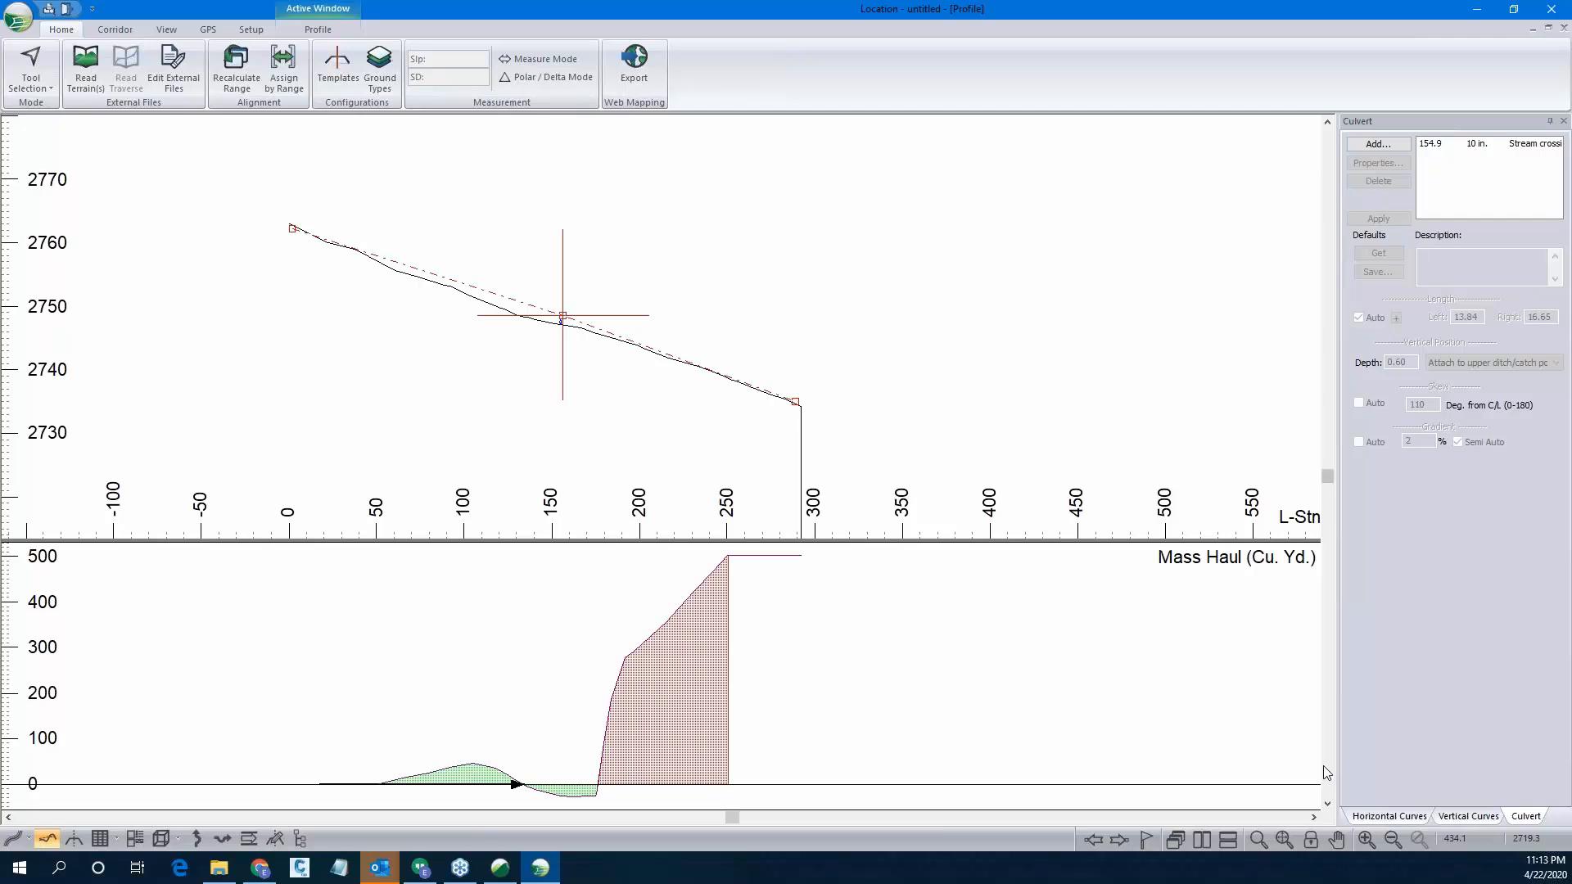
Show the vertical curve parameters and add an IP on the first tangent at about station 73, elevation 2757 ft.
click(1467, 816)
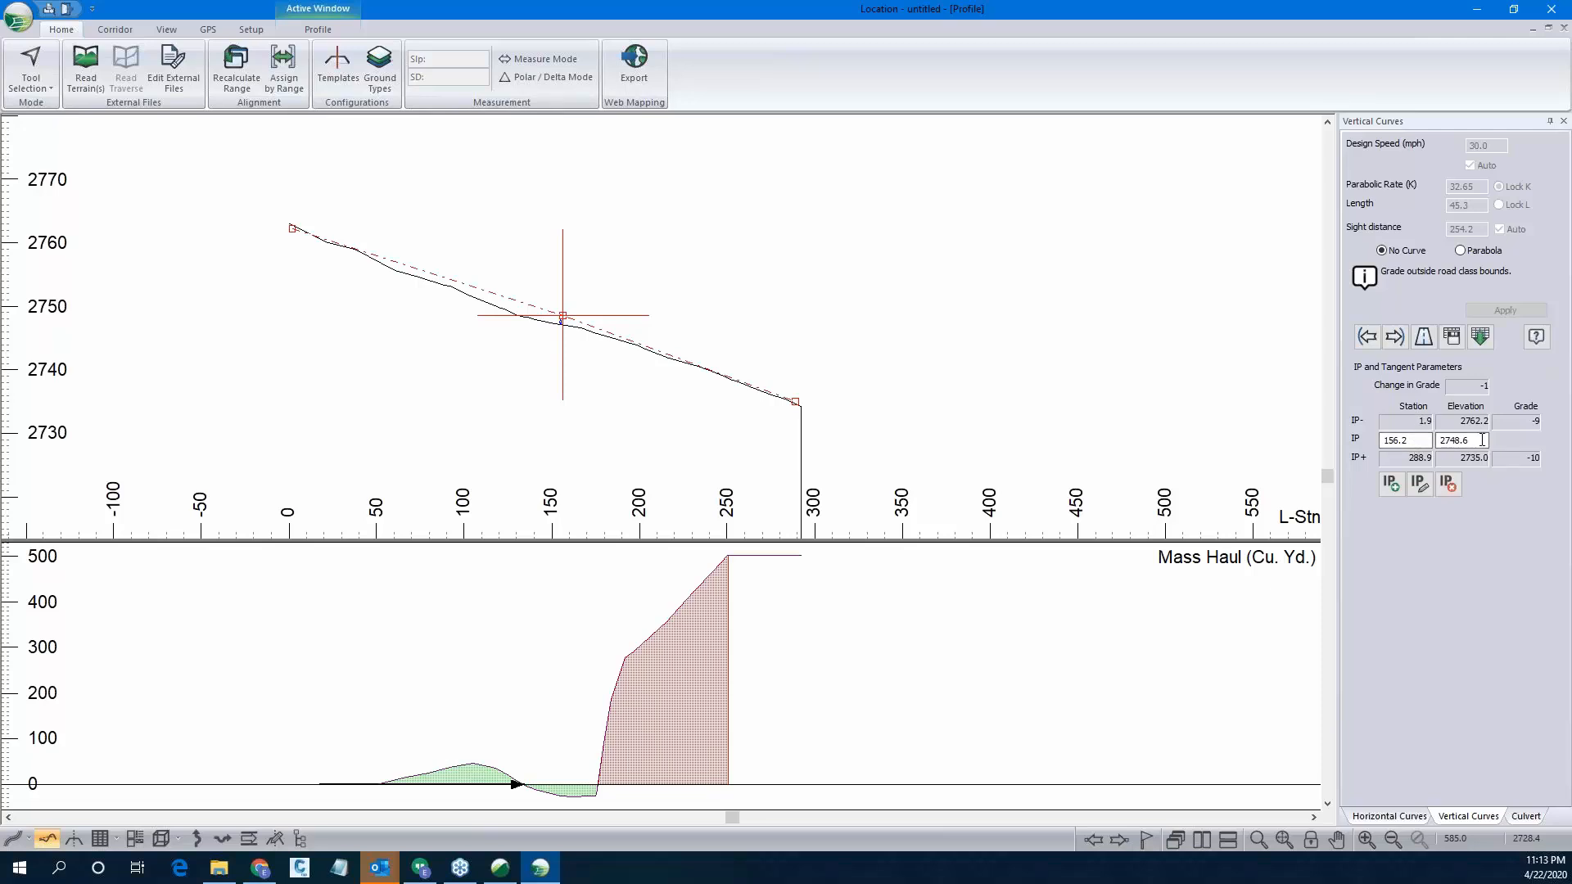
click(431, 268)
drag(428, 265, 416, 264)
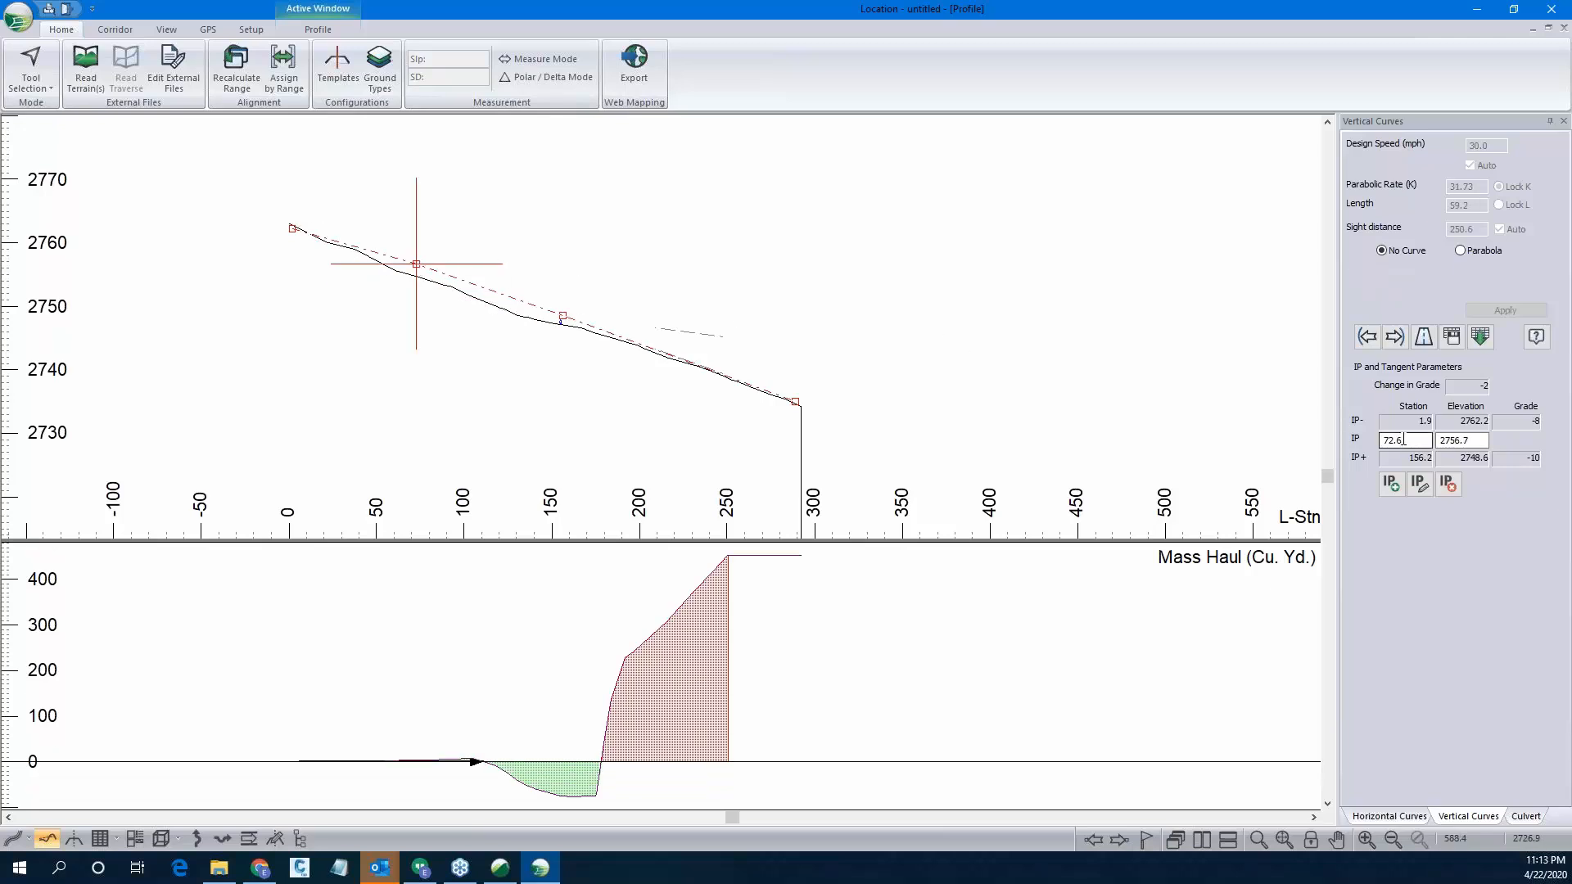
Set the new IP's station to 74 and elevation to 2760, and apply the change to the profile.
drag(1404, 440, 1368, 438)
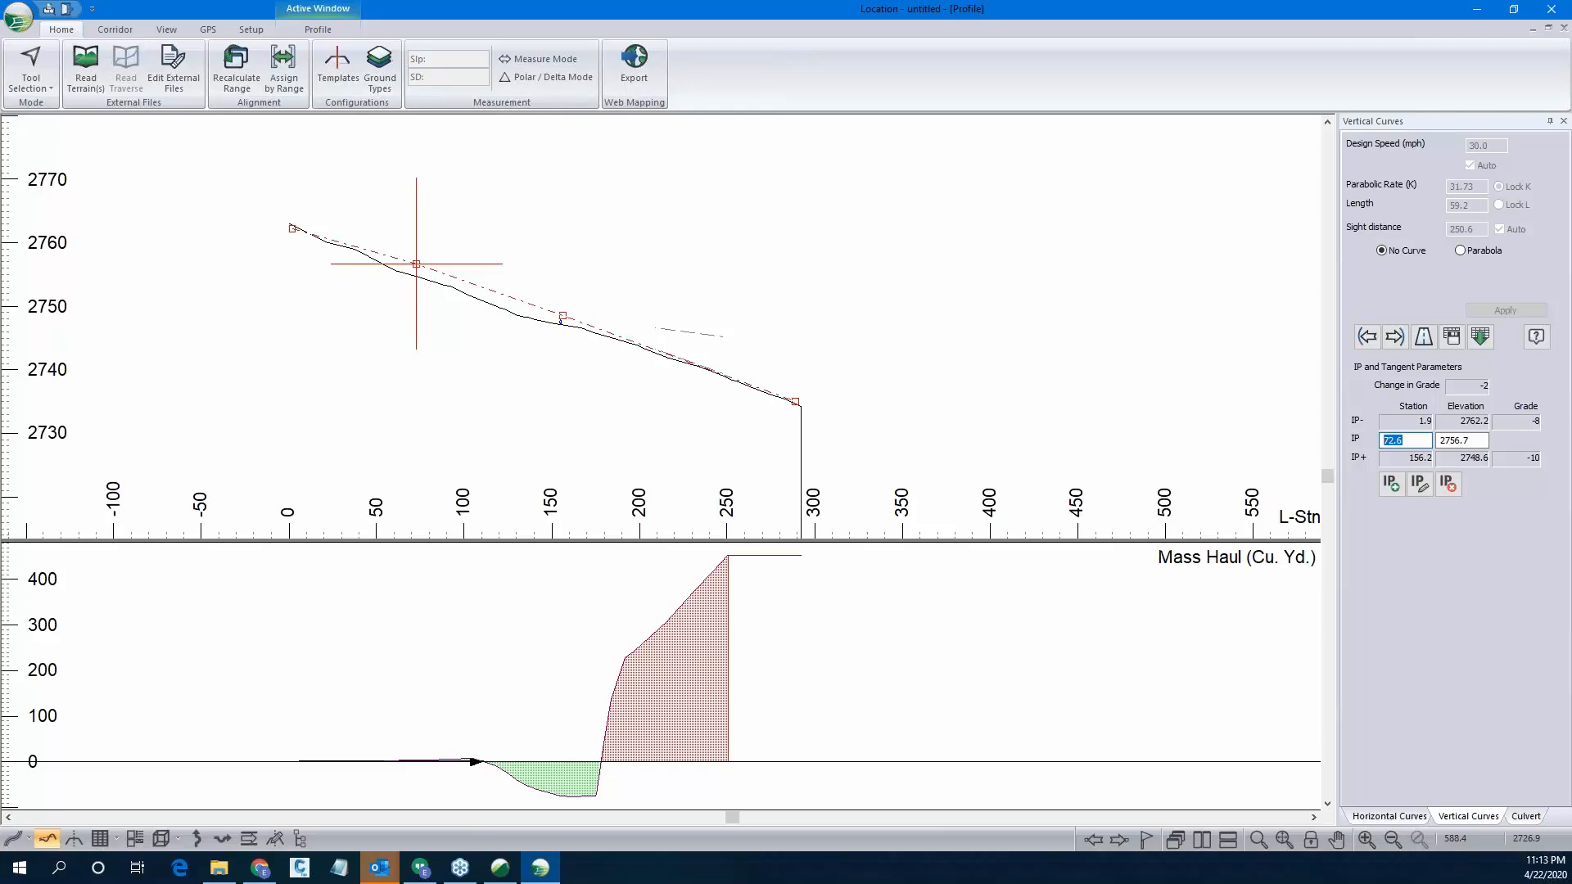
text(74)
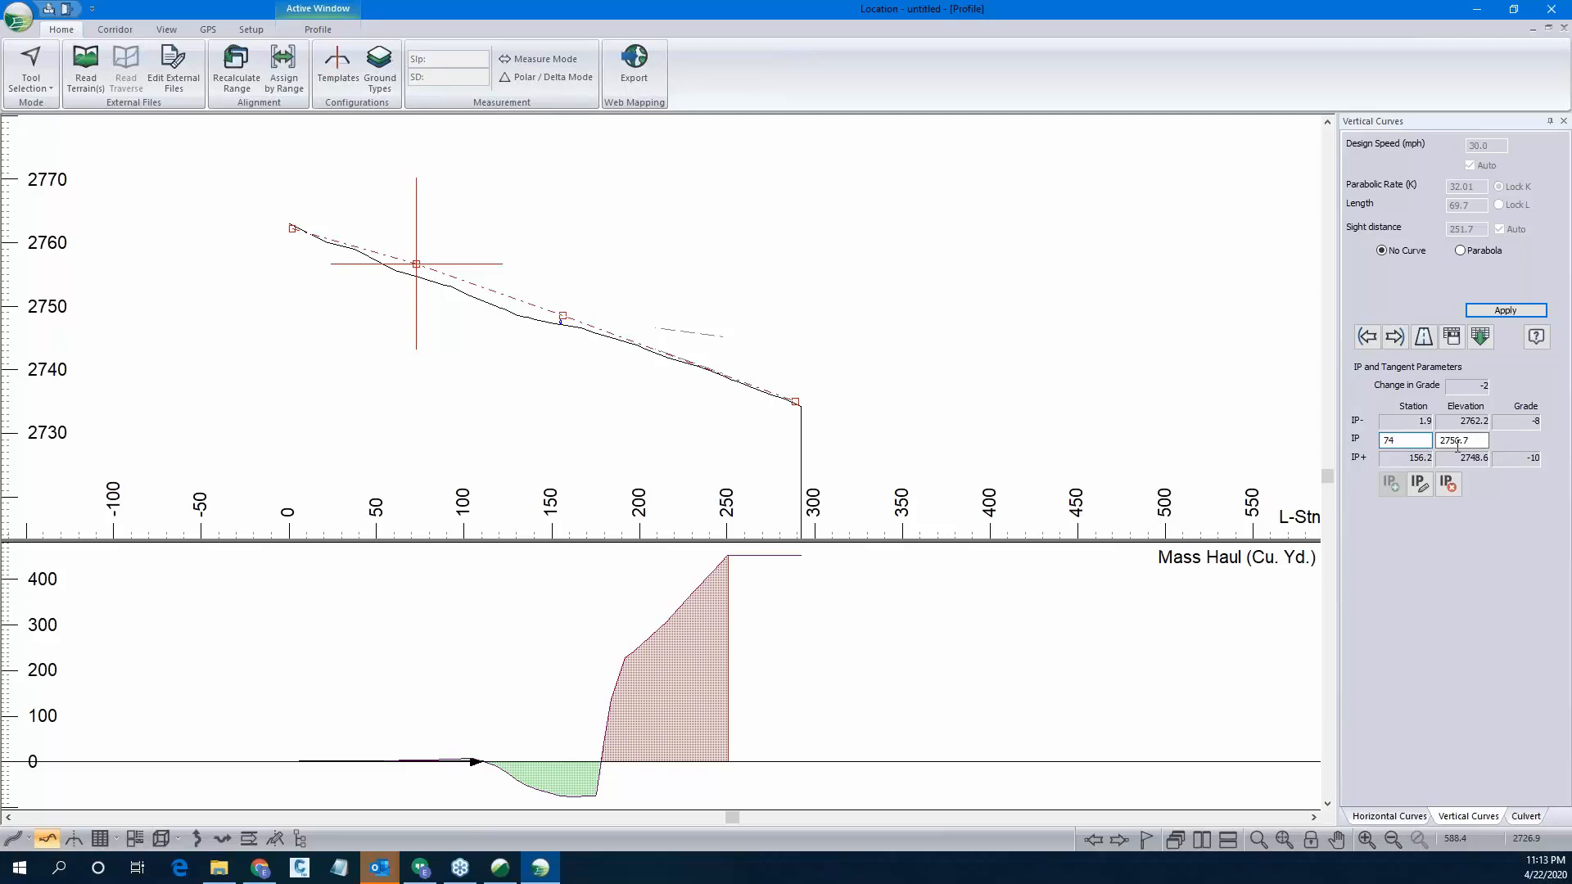
double_click(1456, 443)
text(2760)
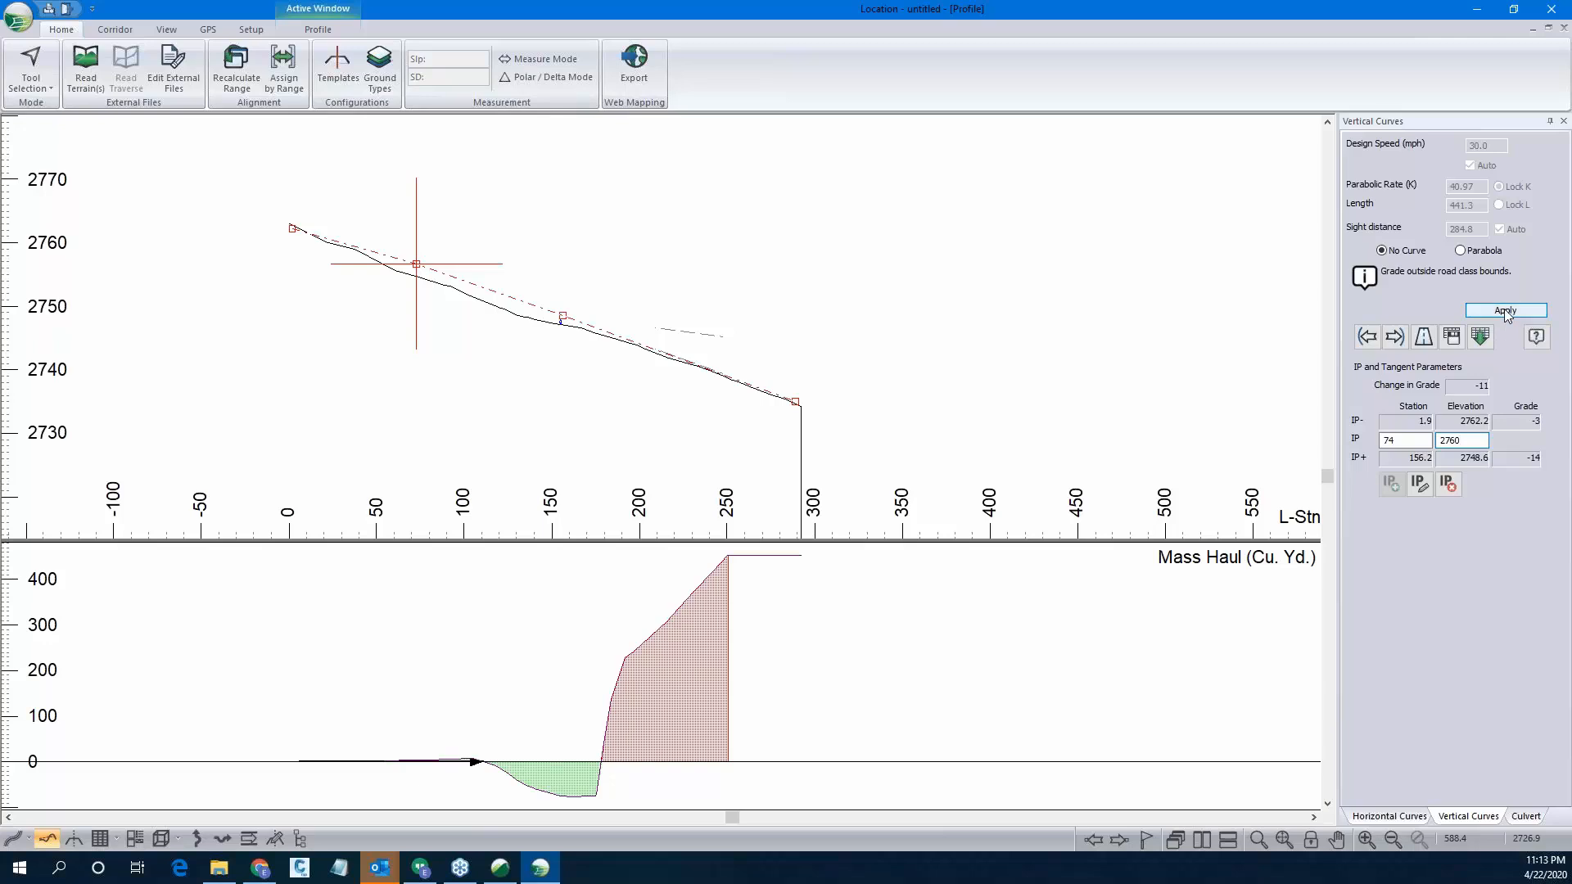
click(1528, 314)
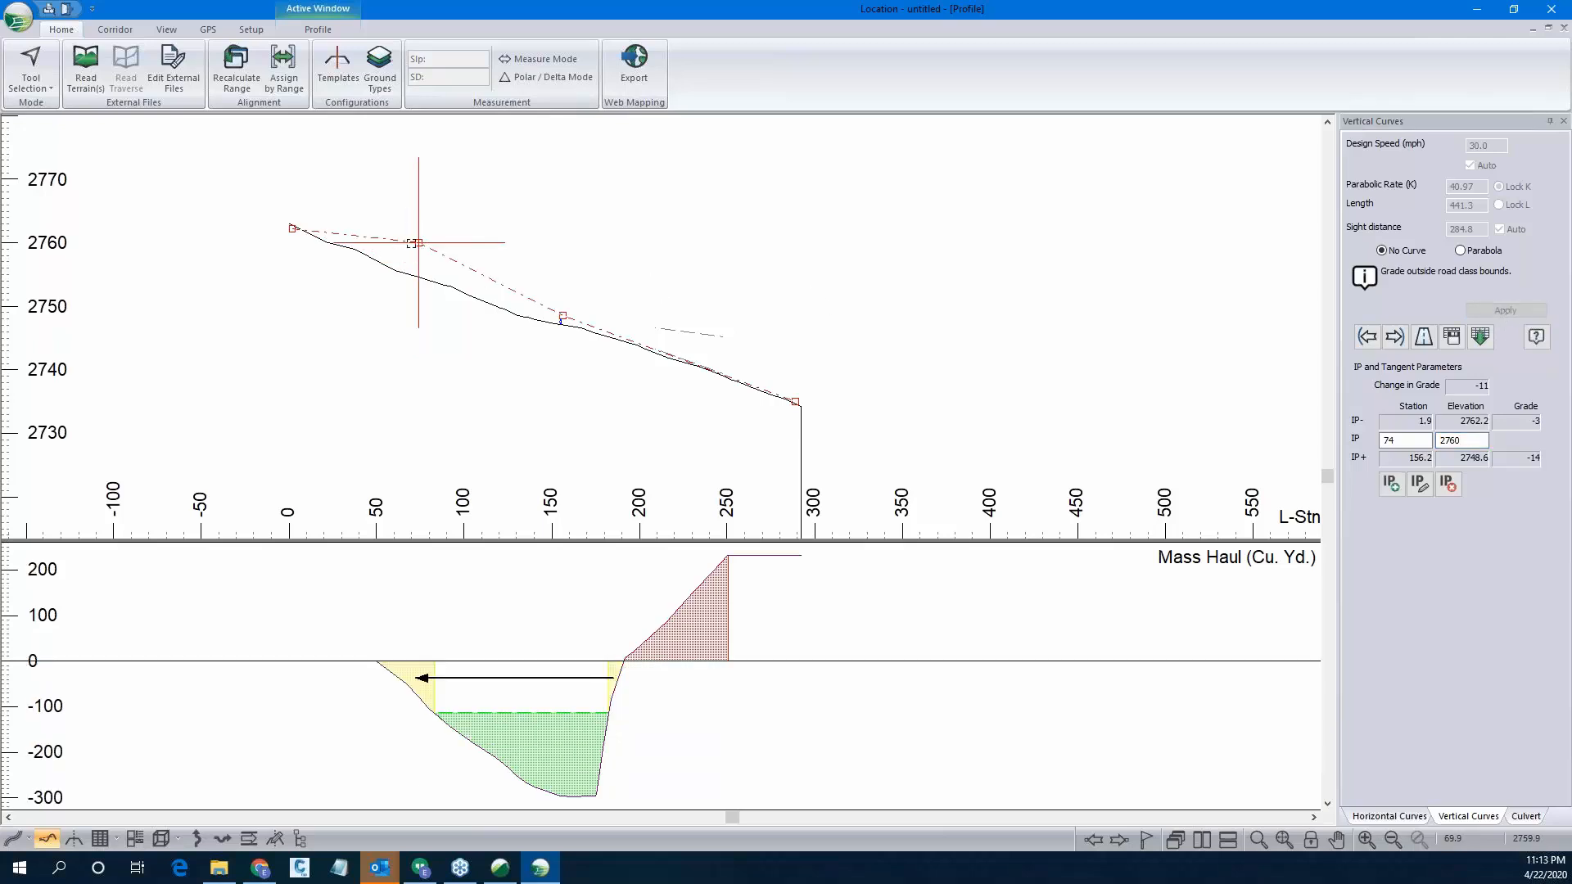
mouse_move(418, 244)
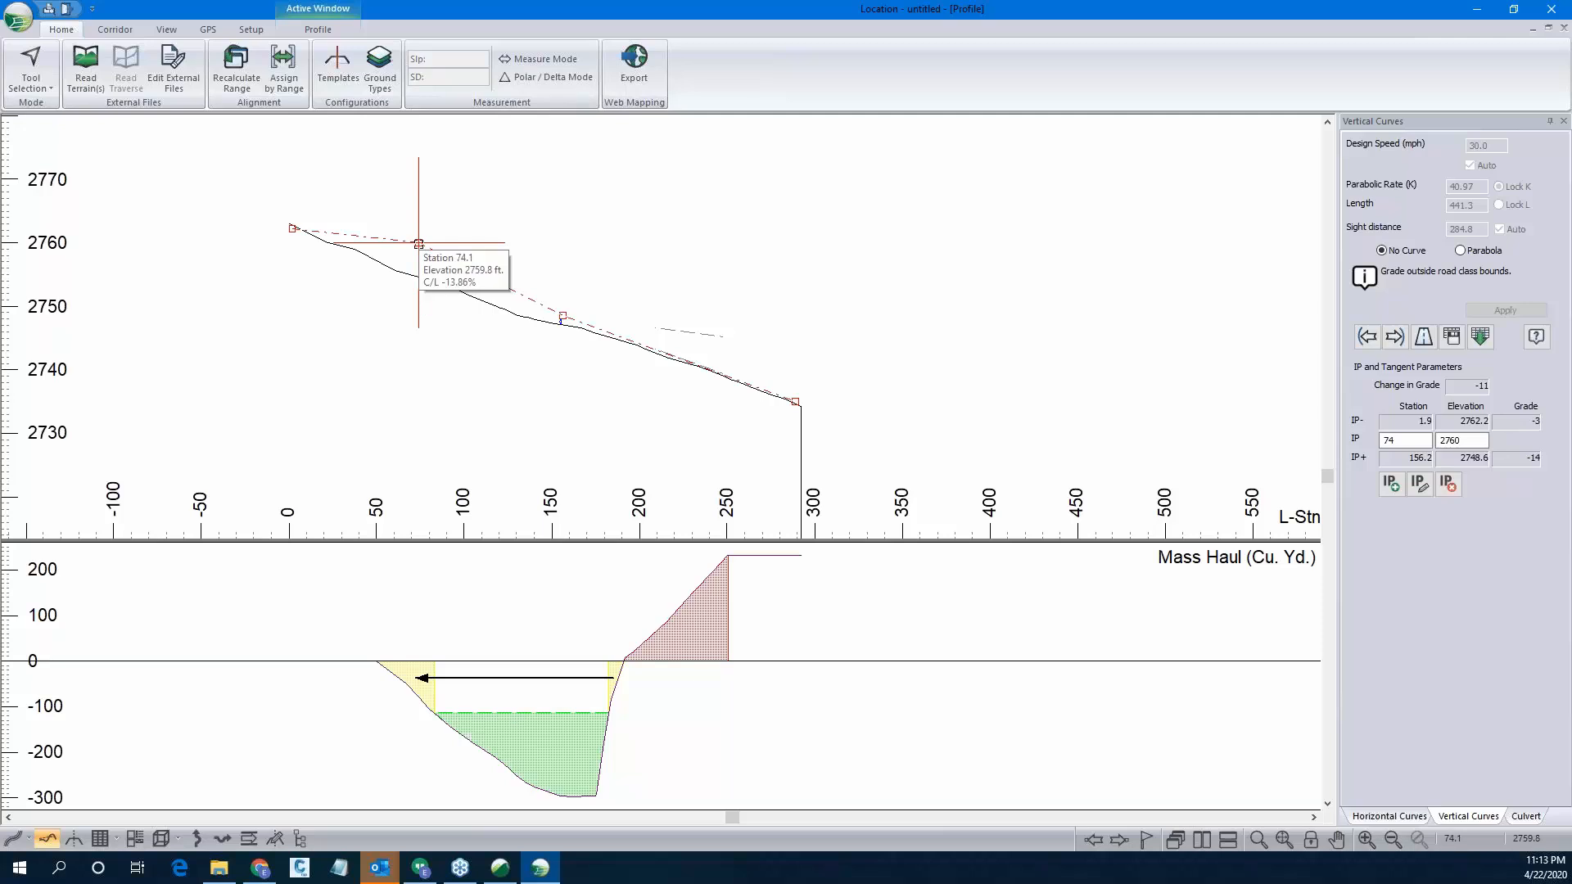
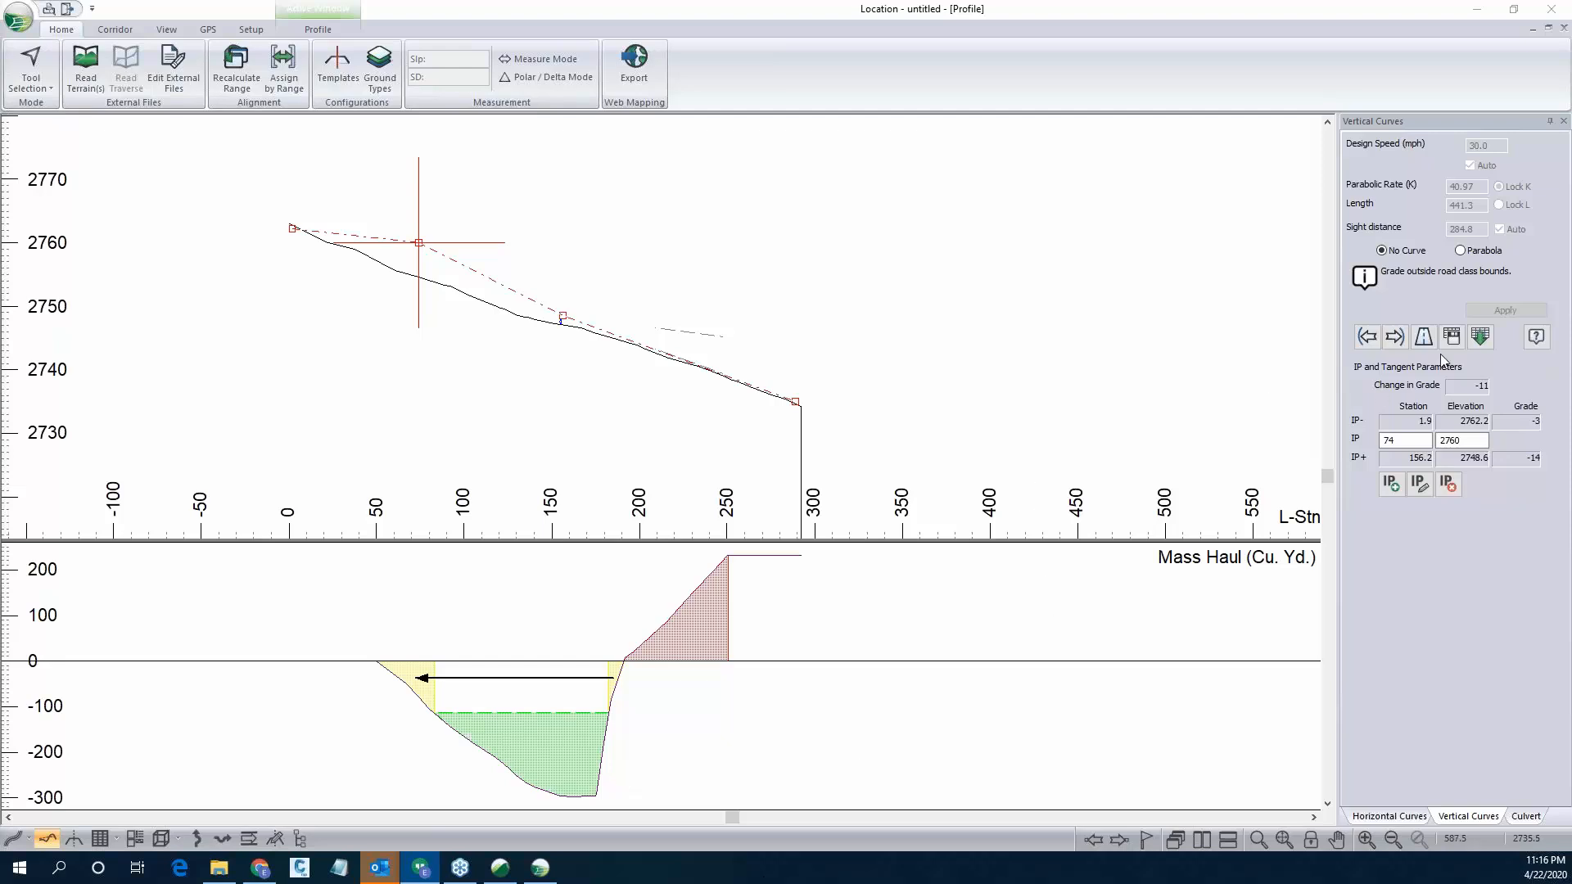
Open the road class specifications from the horizontal curve parameters and view the super-elevation lookup table.
scroll(1113, 405, down, 1)
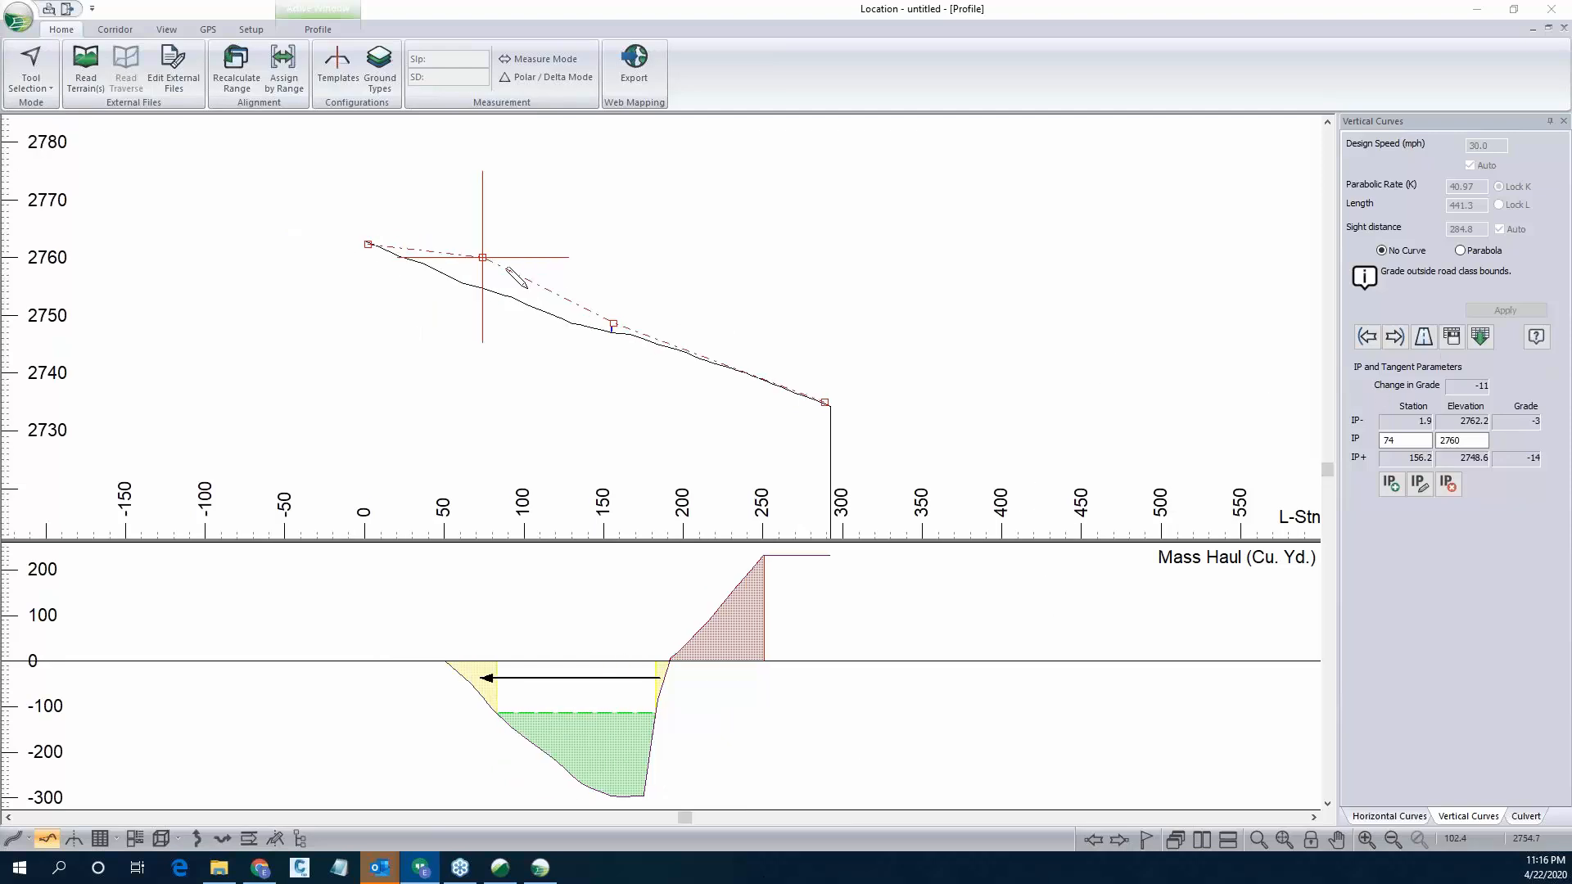
scroll(516, 283, up, 1)
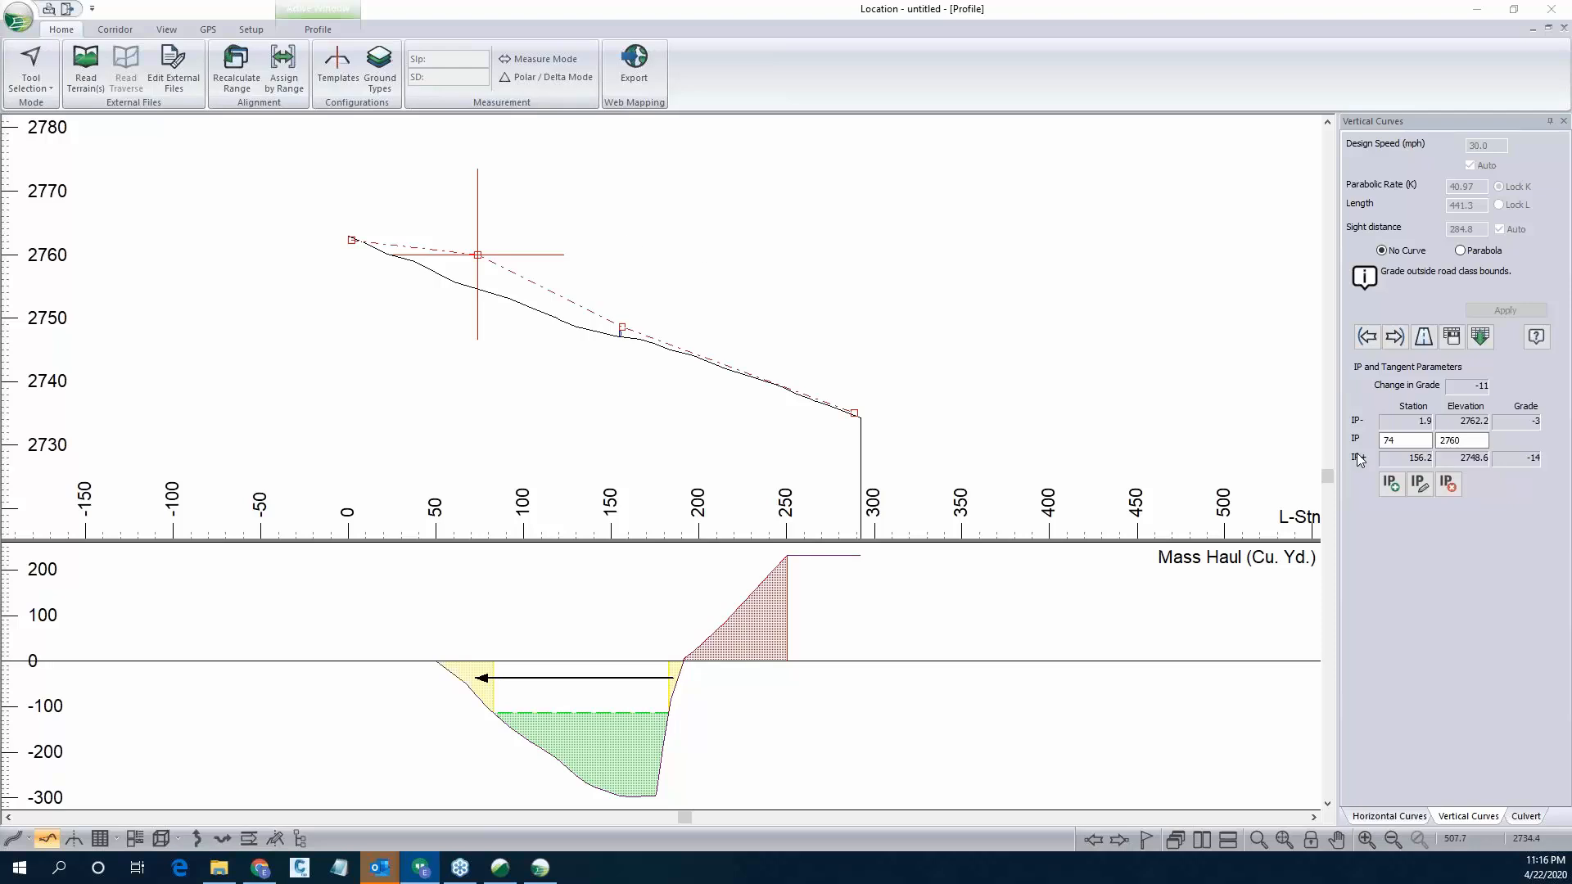
click(1403, 817)
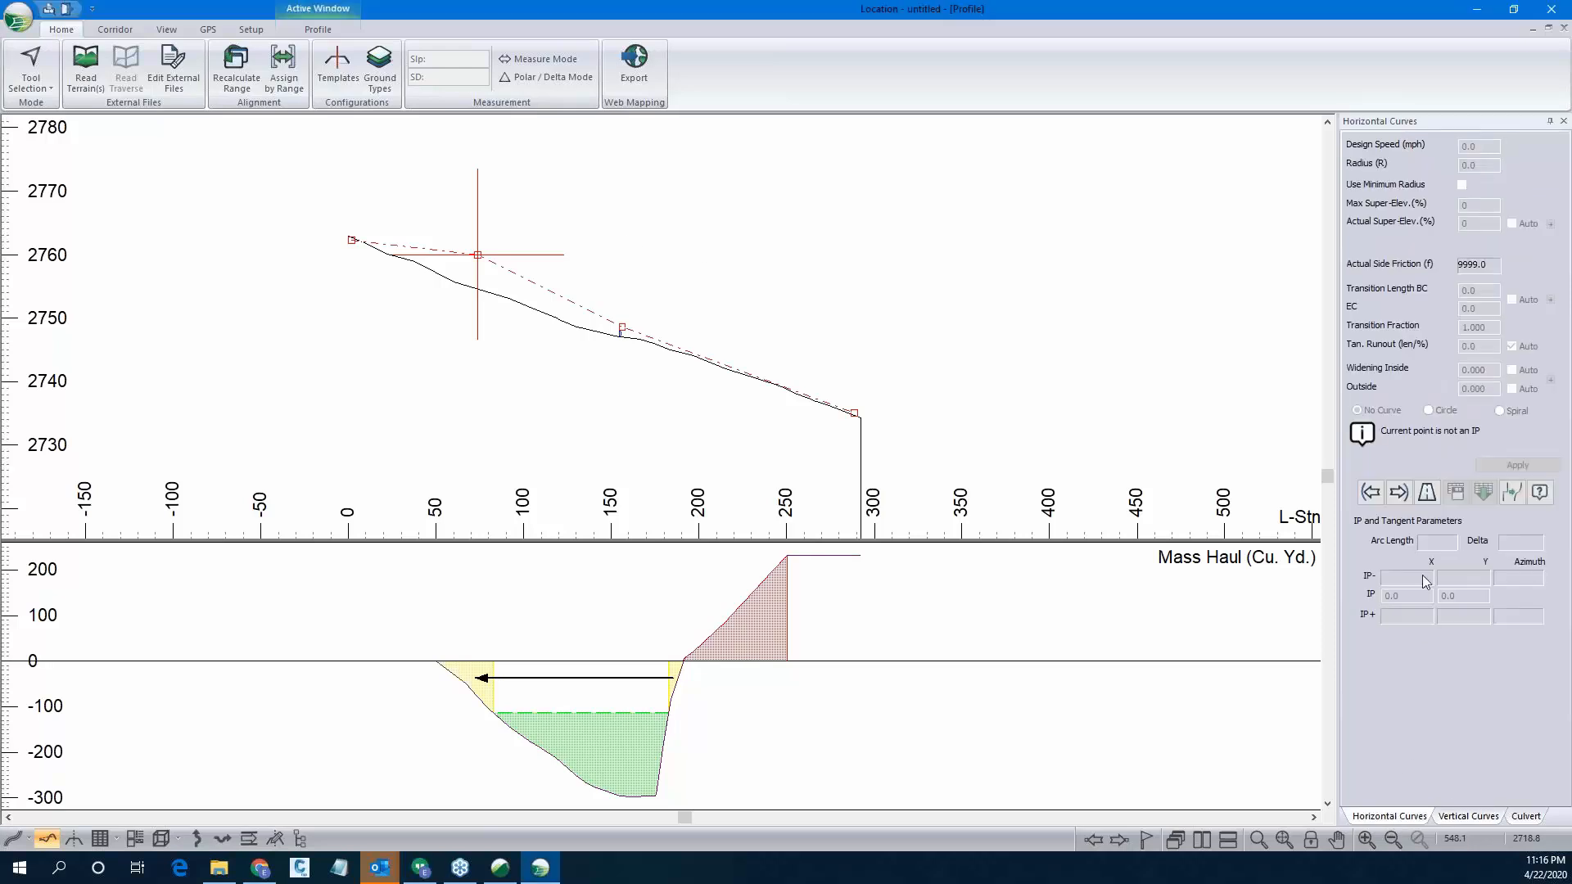
click(1426, 500)
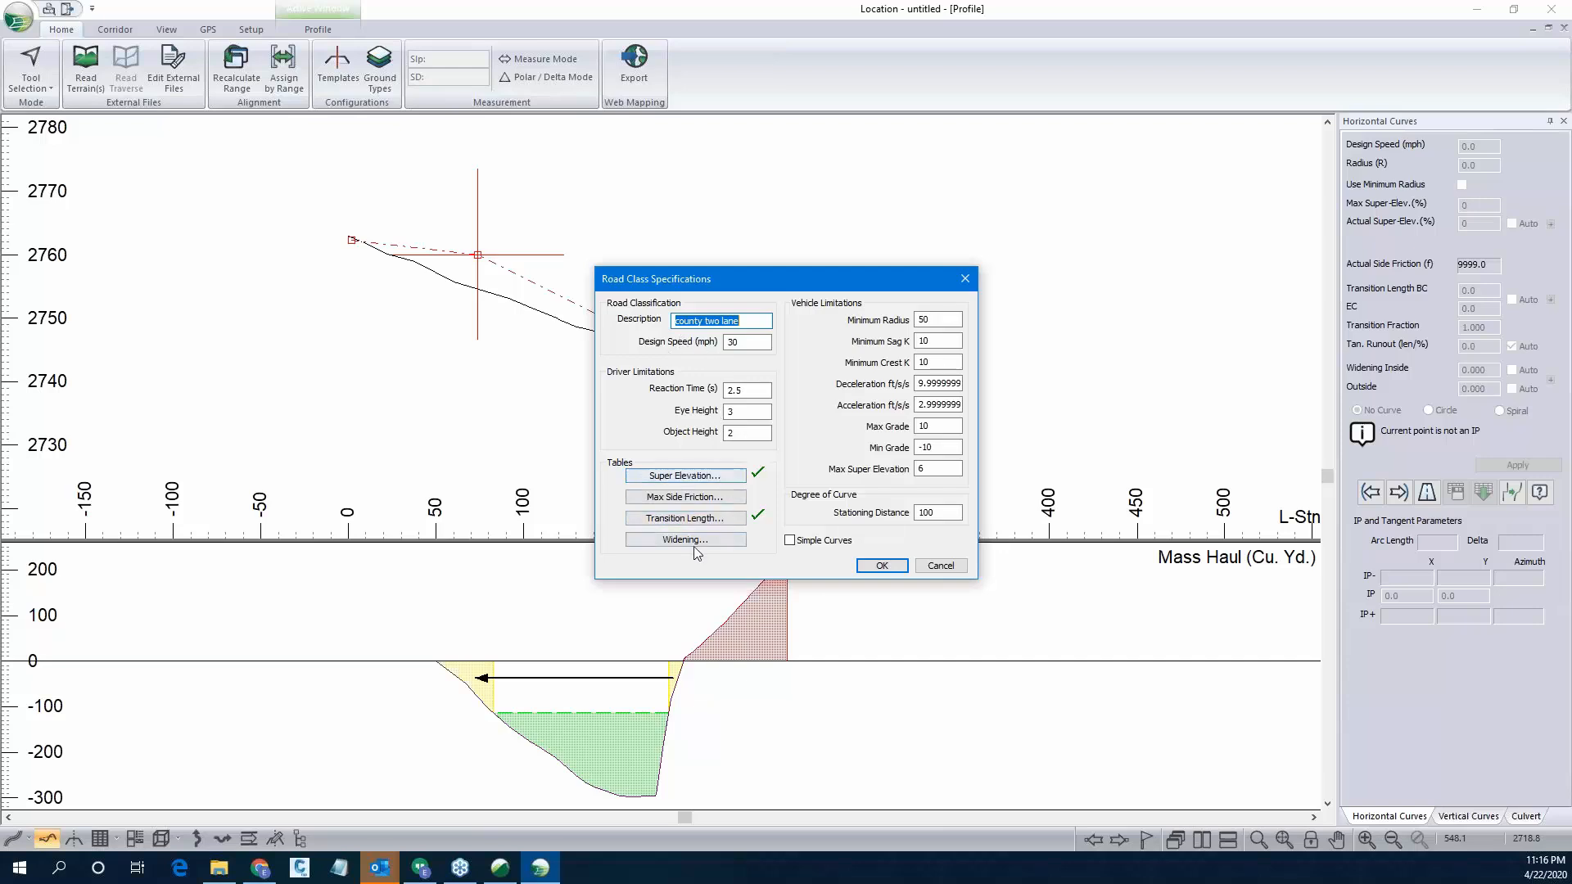
click(702, 478)
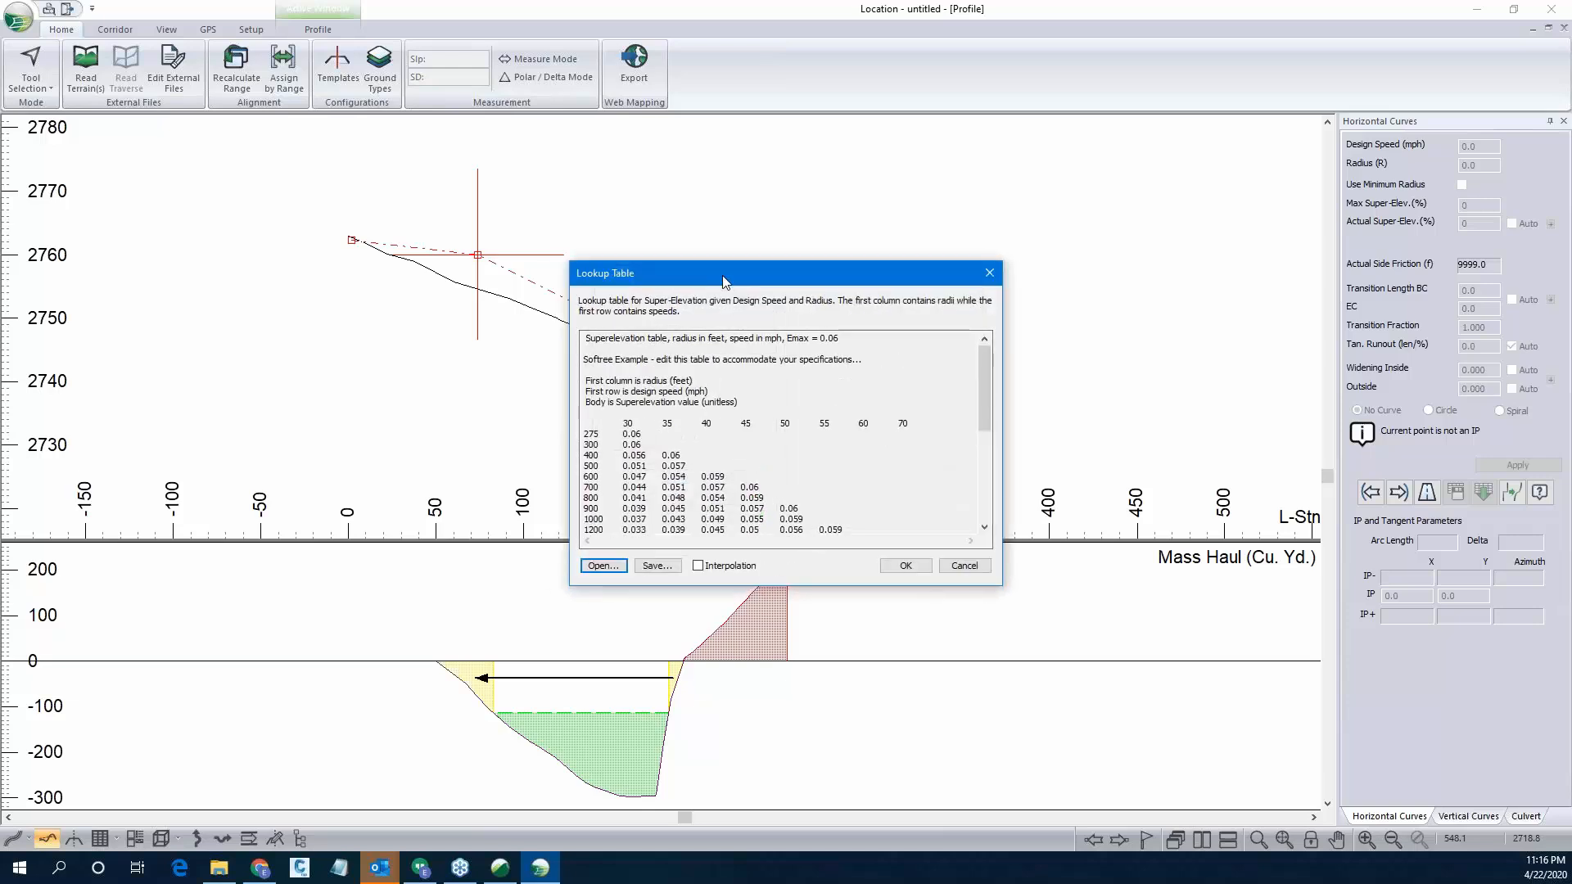
drag(729, 278, 710, 278)
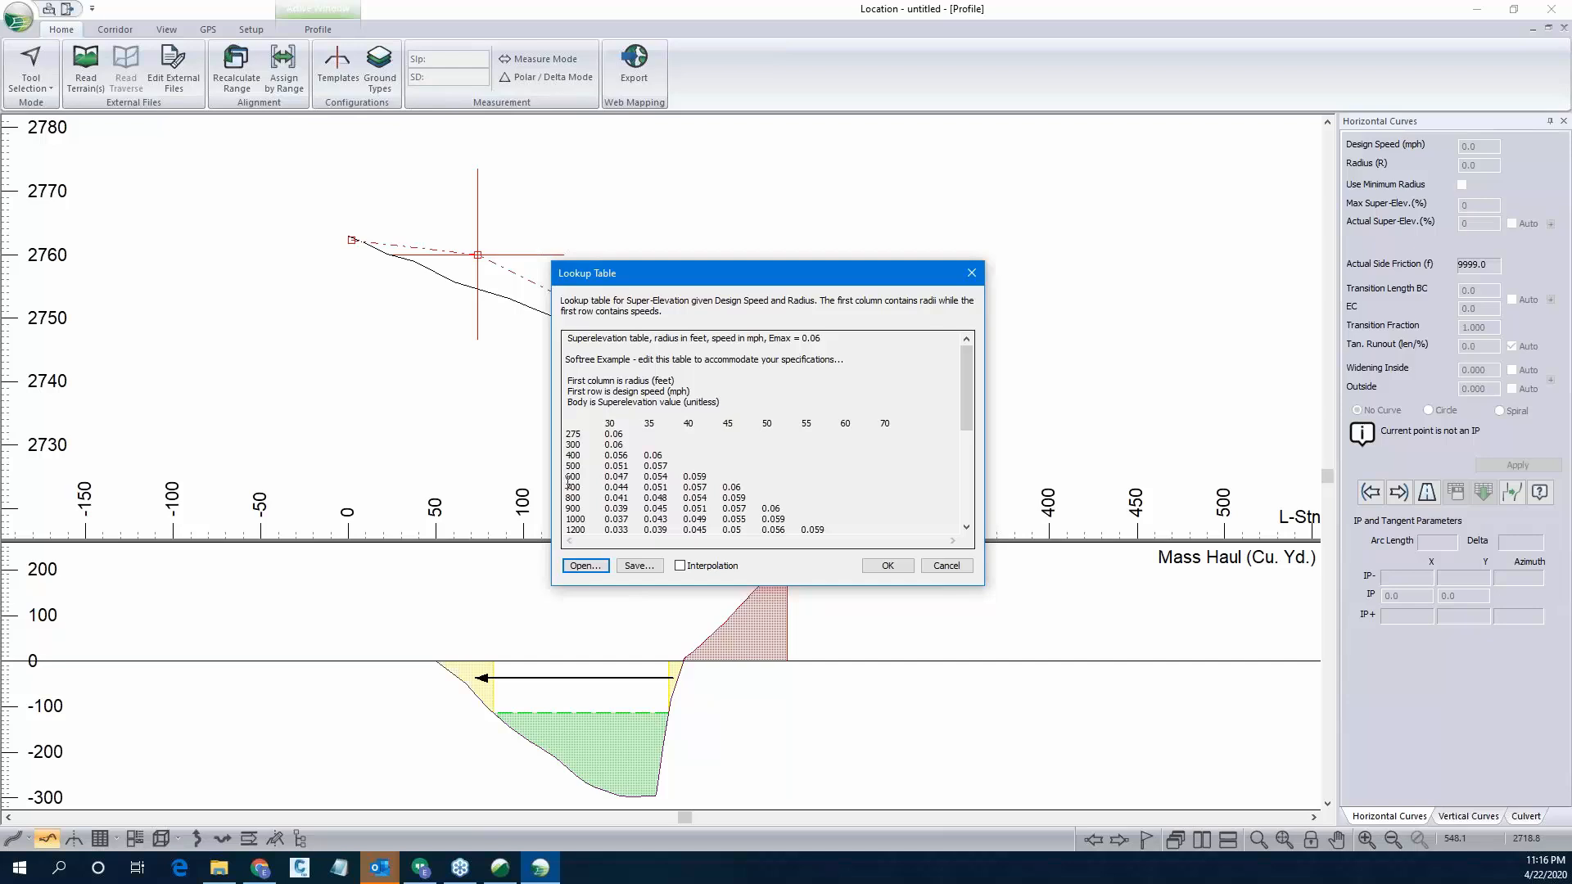
Browse the available lookup table files, and close the super-elevation table and road class specifications without changing them.
click(586, 566)
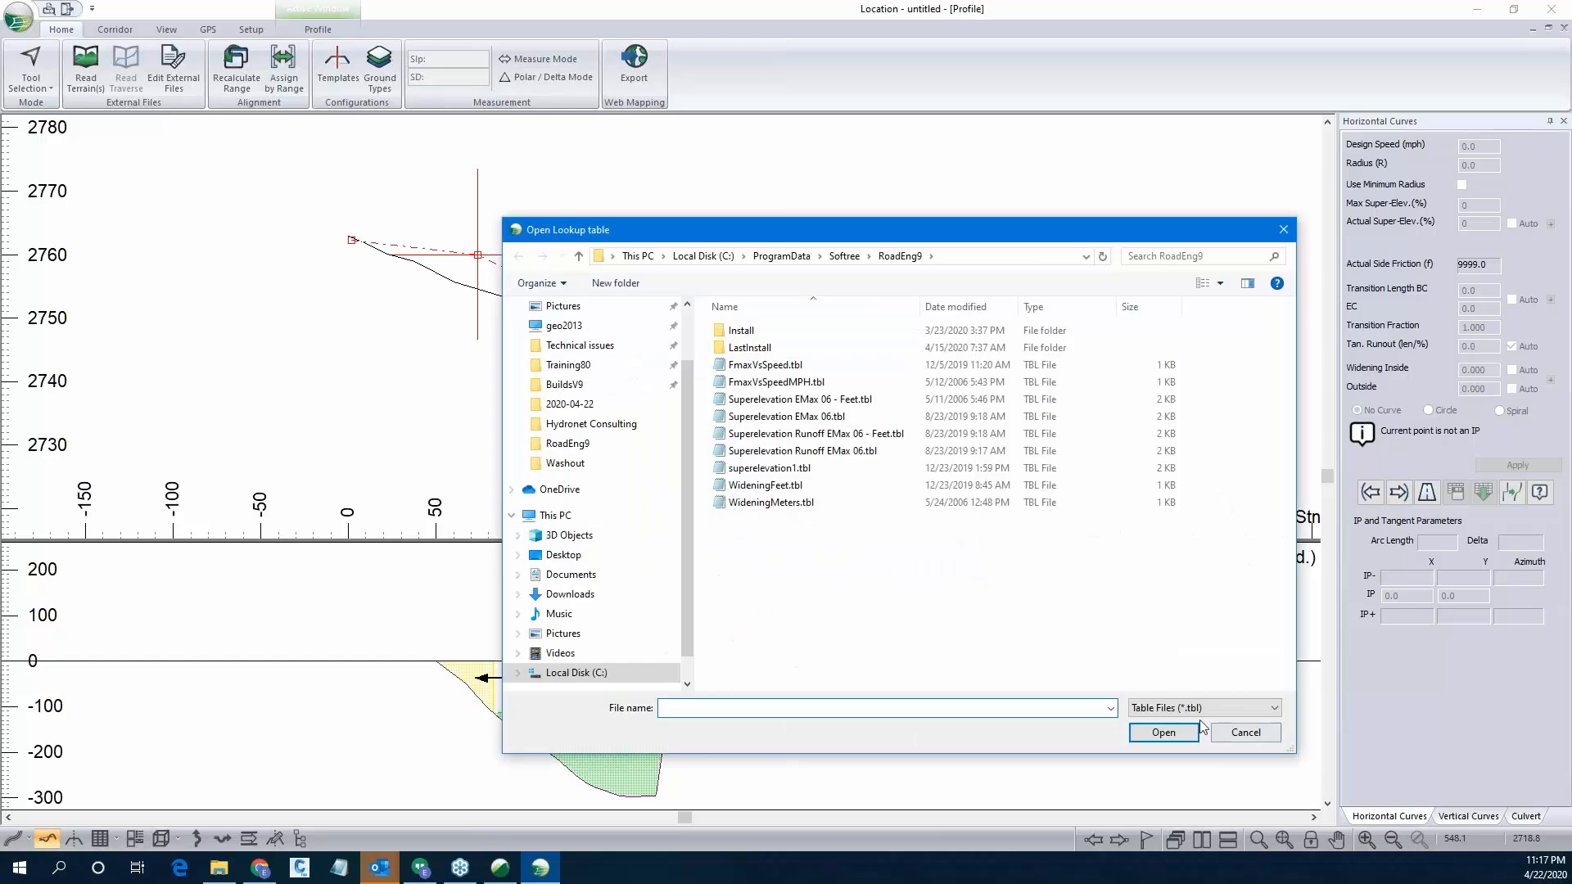
click(1241, 735)
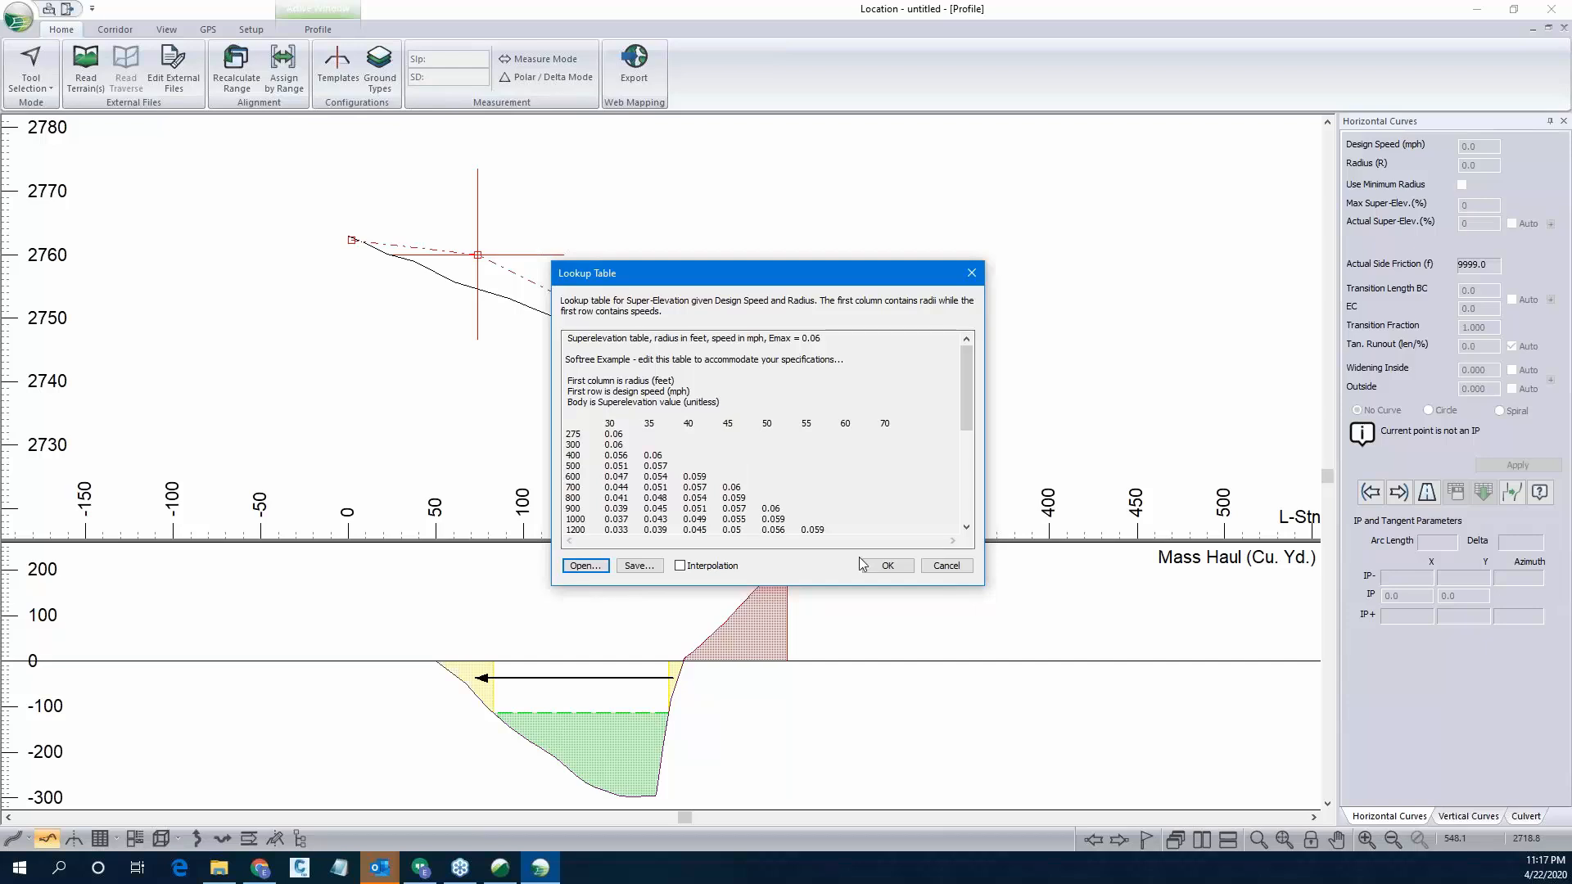
click(947, 566)
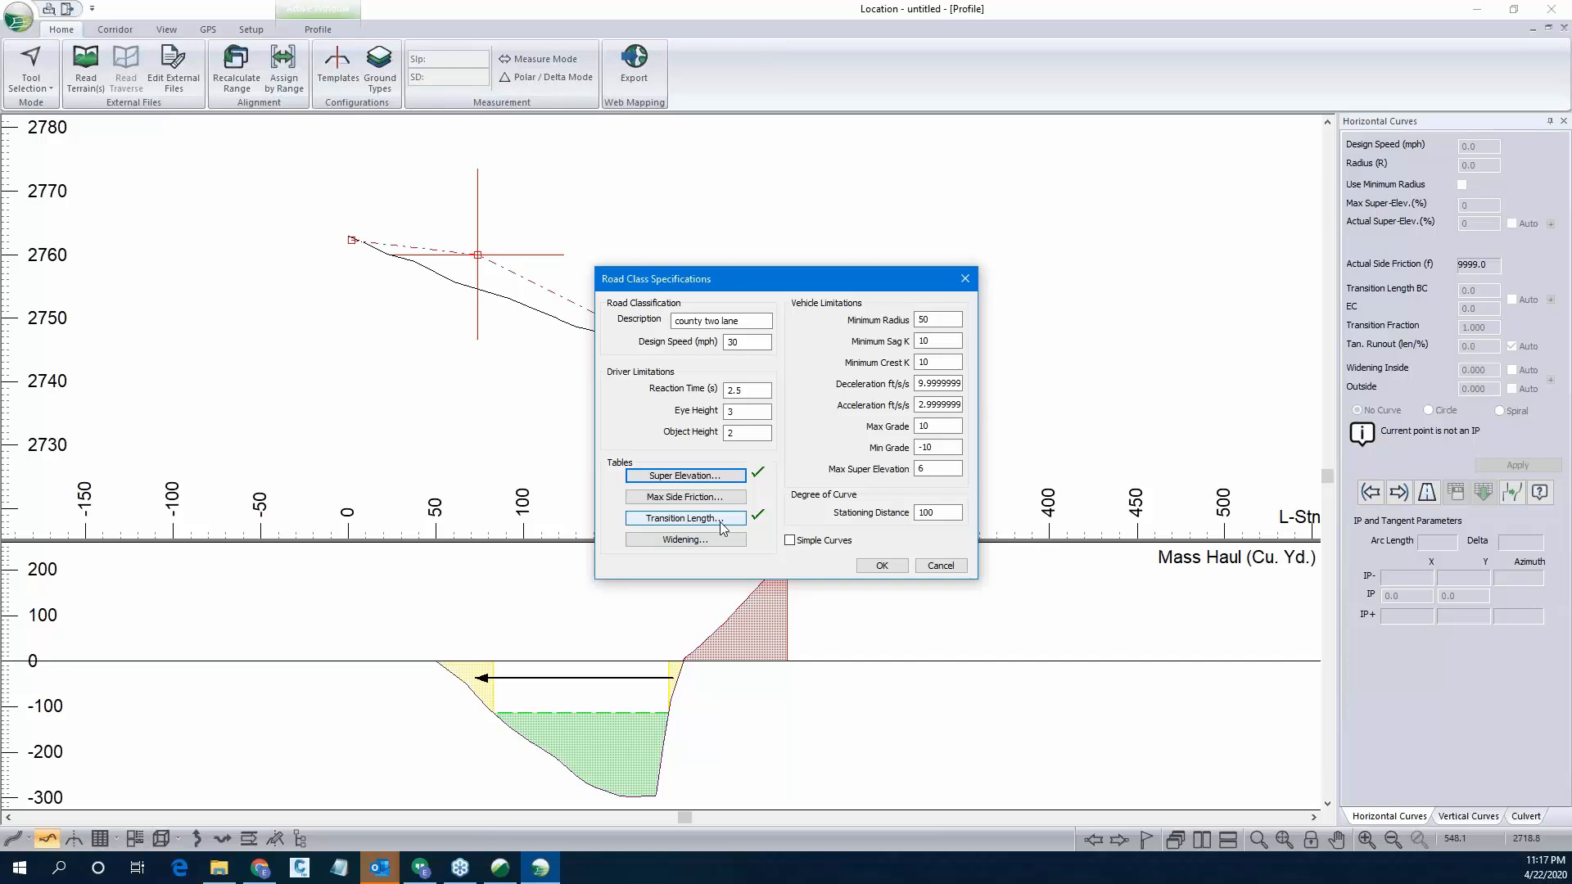
click(941, 565)
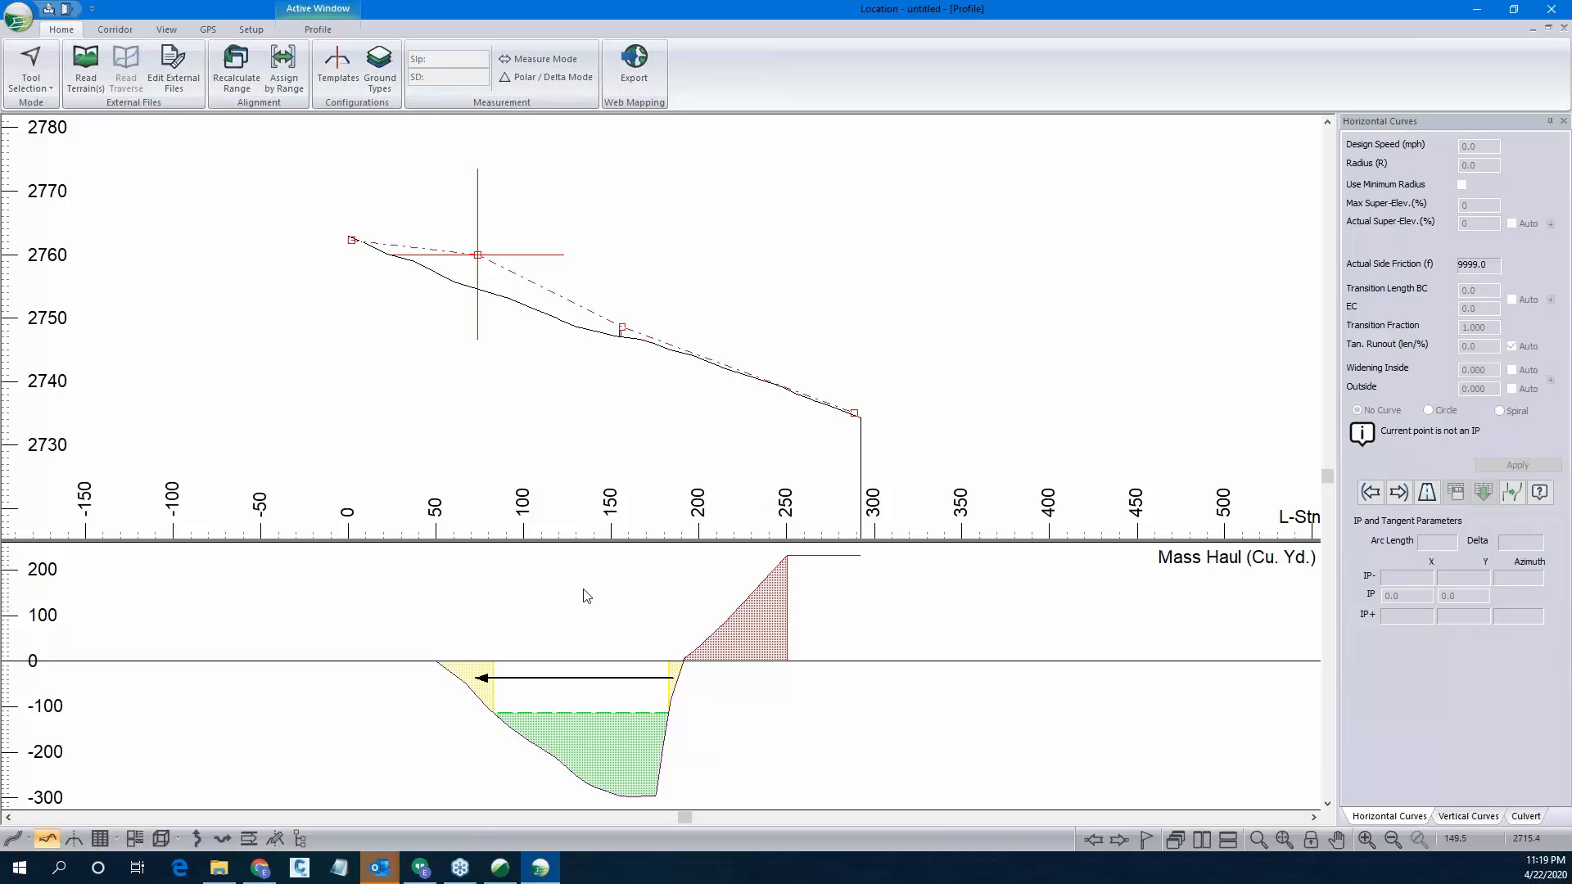
Switch to the Terrain window and review the file formats offered for saving the terrain model, without saving.
click(500, 868)
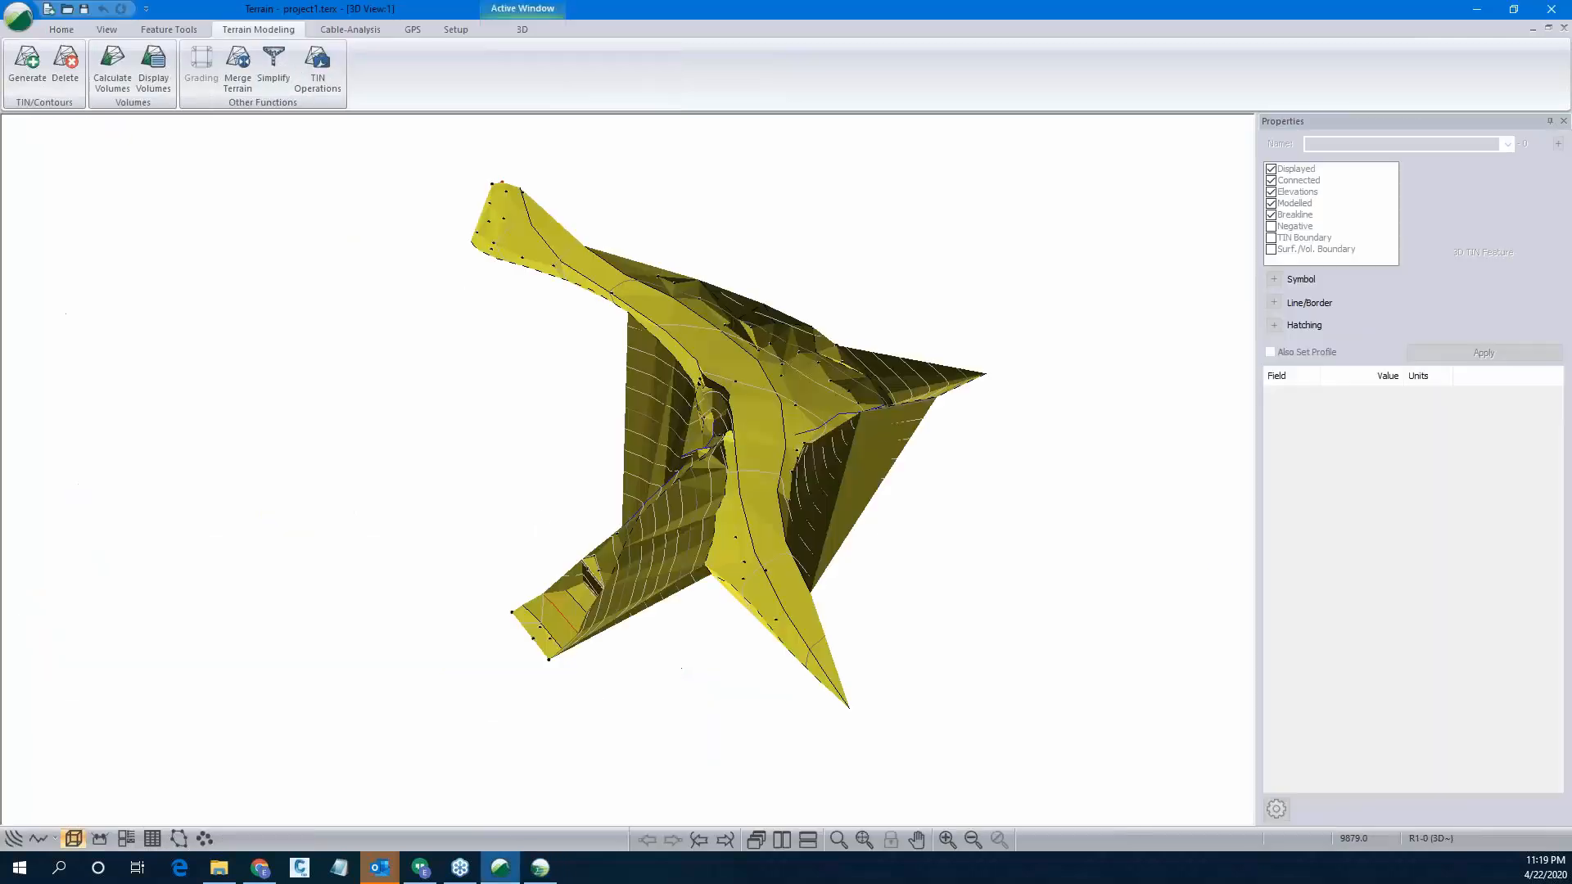
click(18, 23)
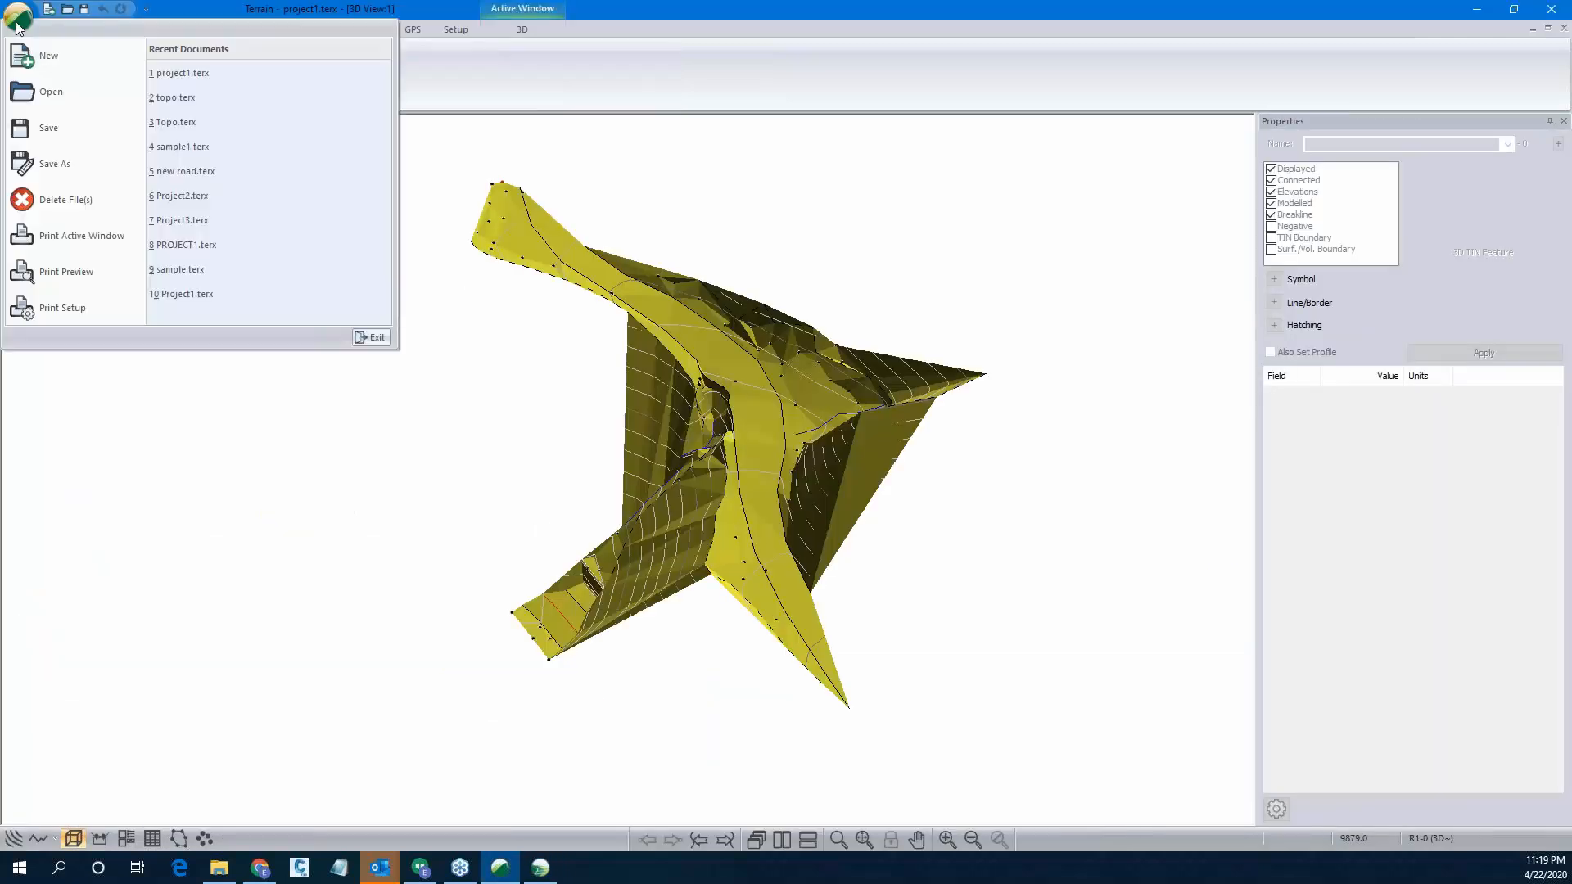
click(37, 167)
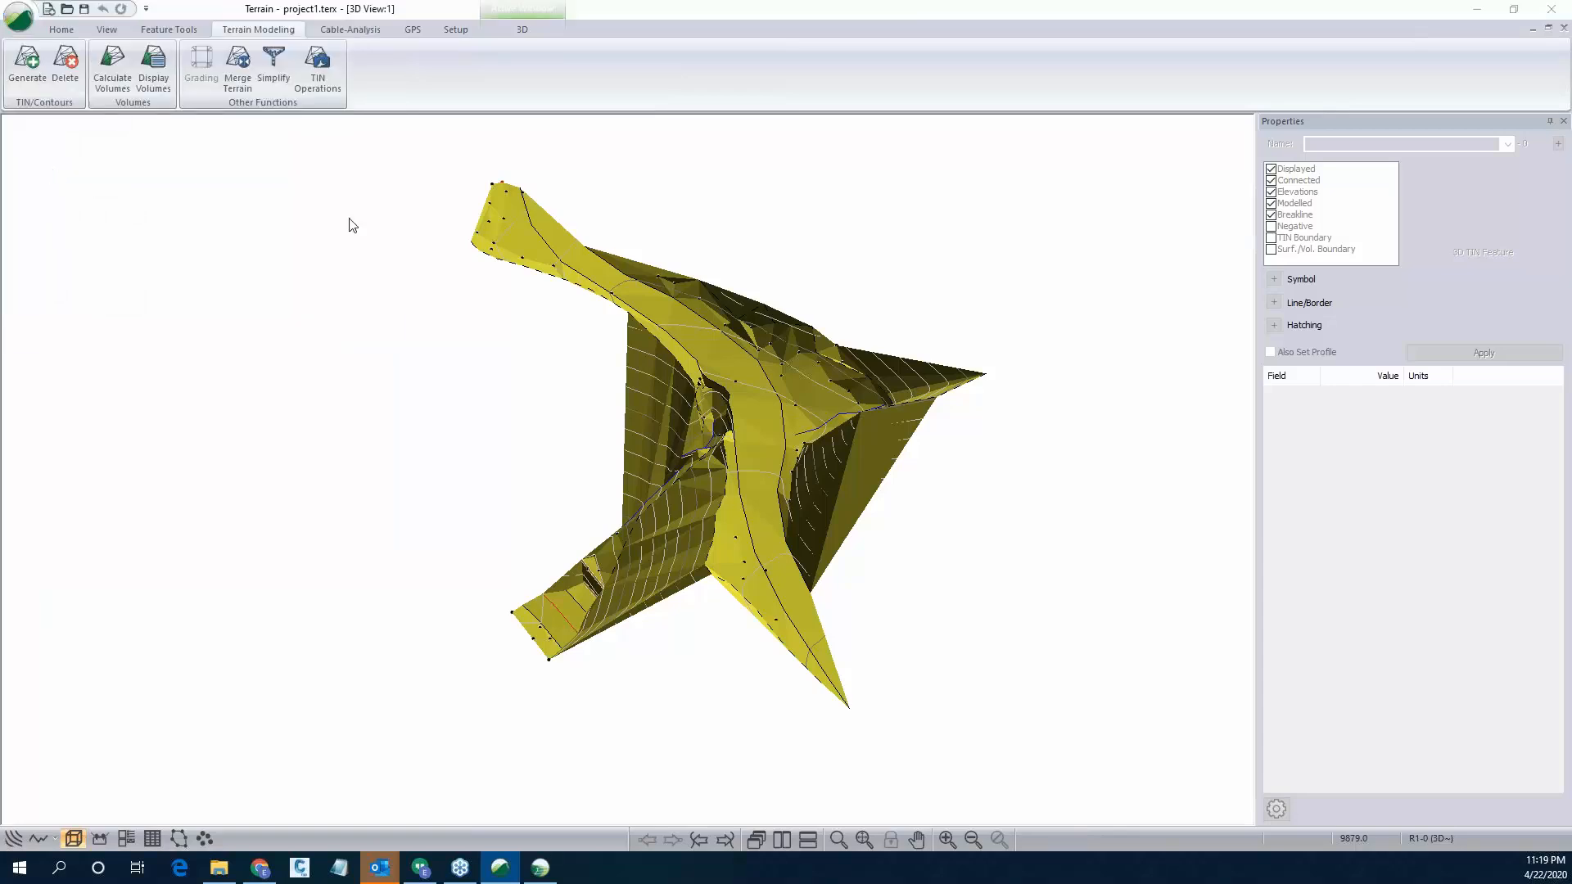
drag(654, 237, 641, 164)
click(628, 582)
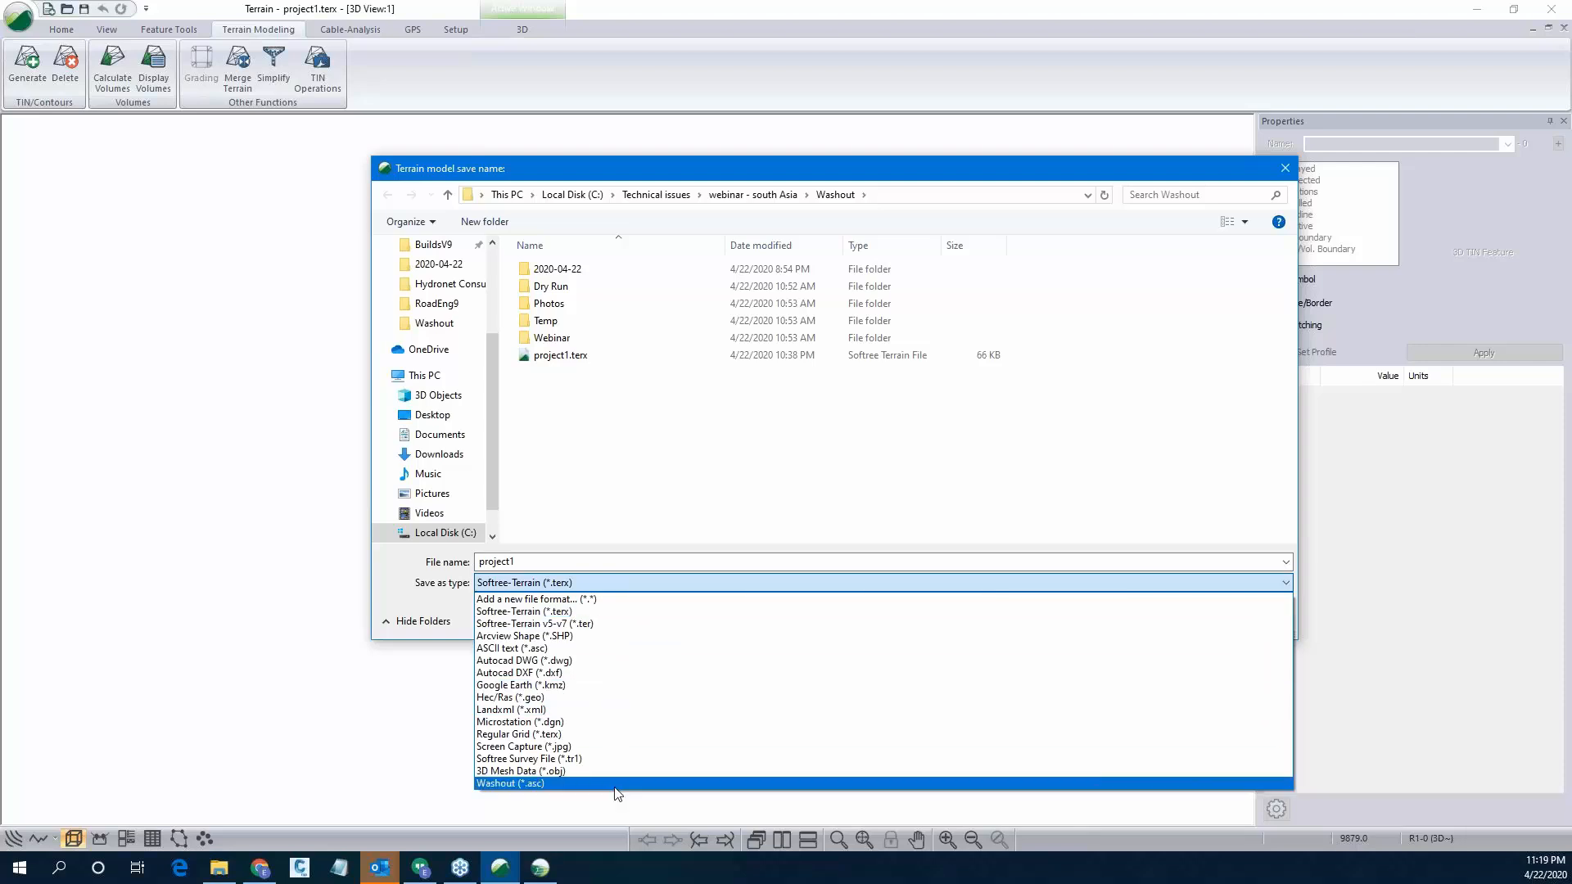
click(427, 604)
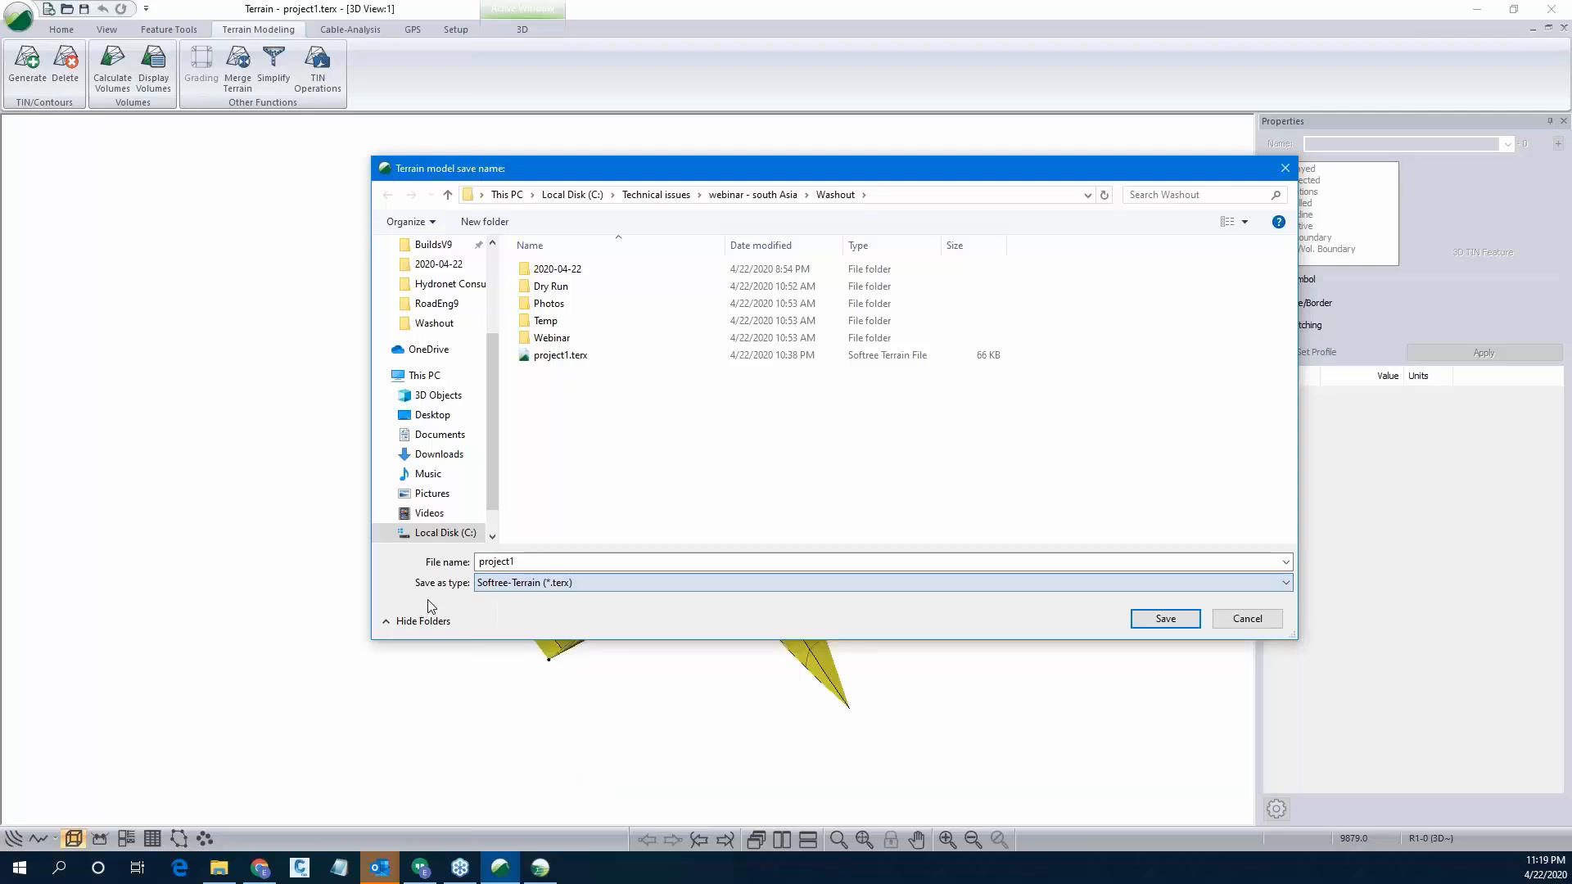
click(1238, 624)
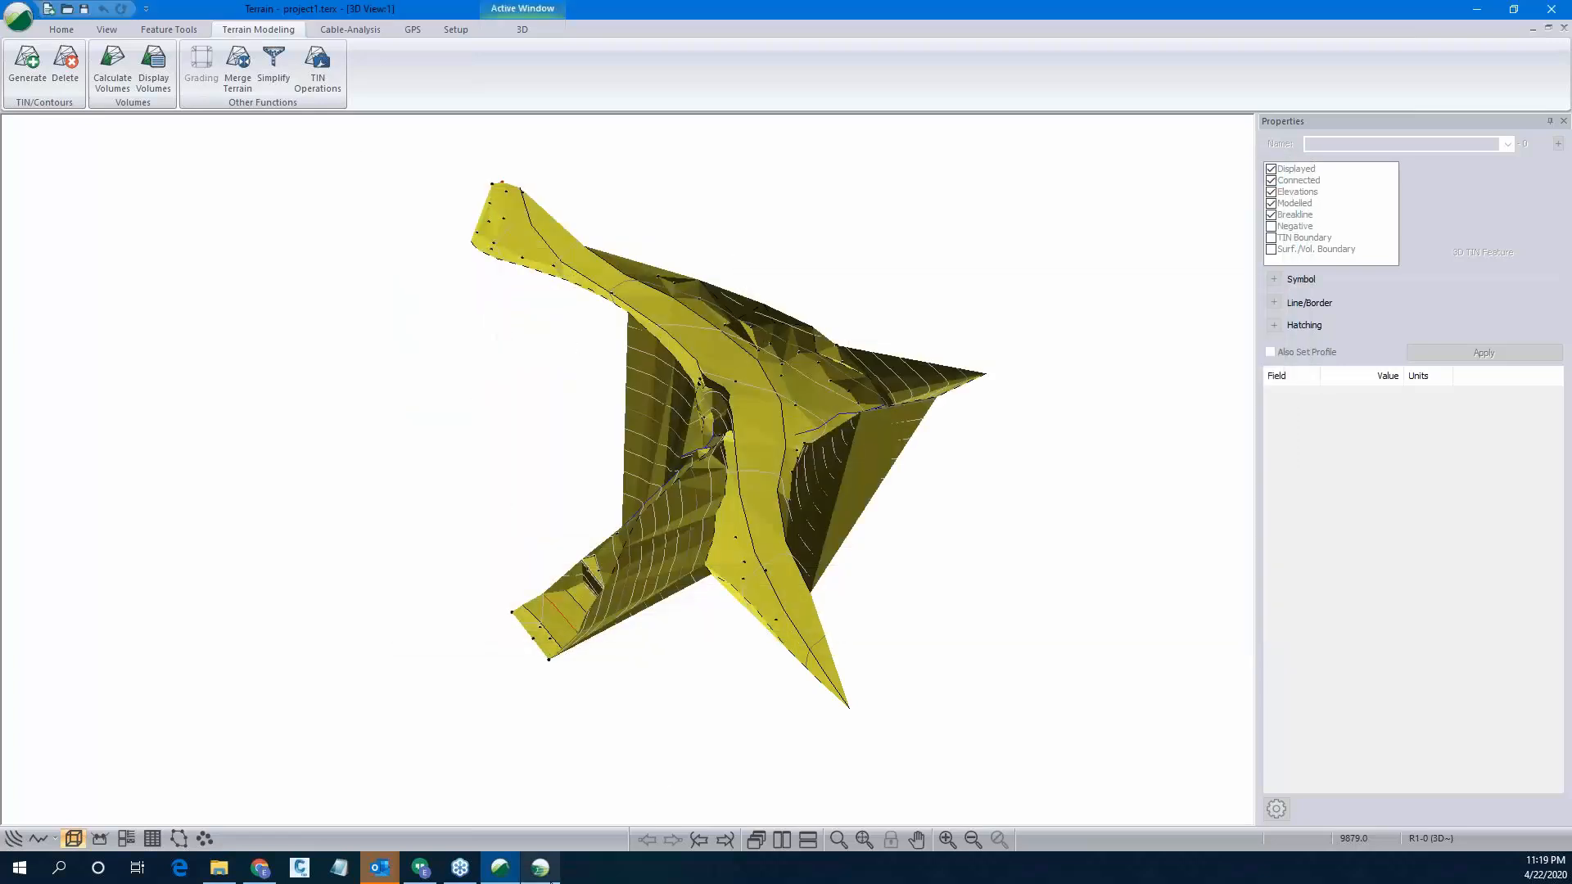
Switch to the Location window to view the road profile and mass haul diagram.
mouse_move(551, 881)
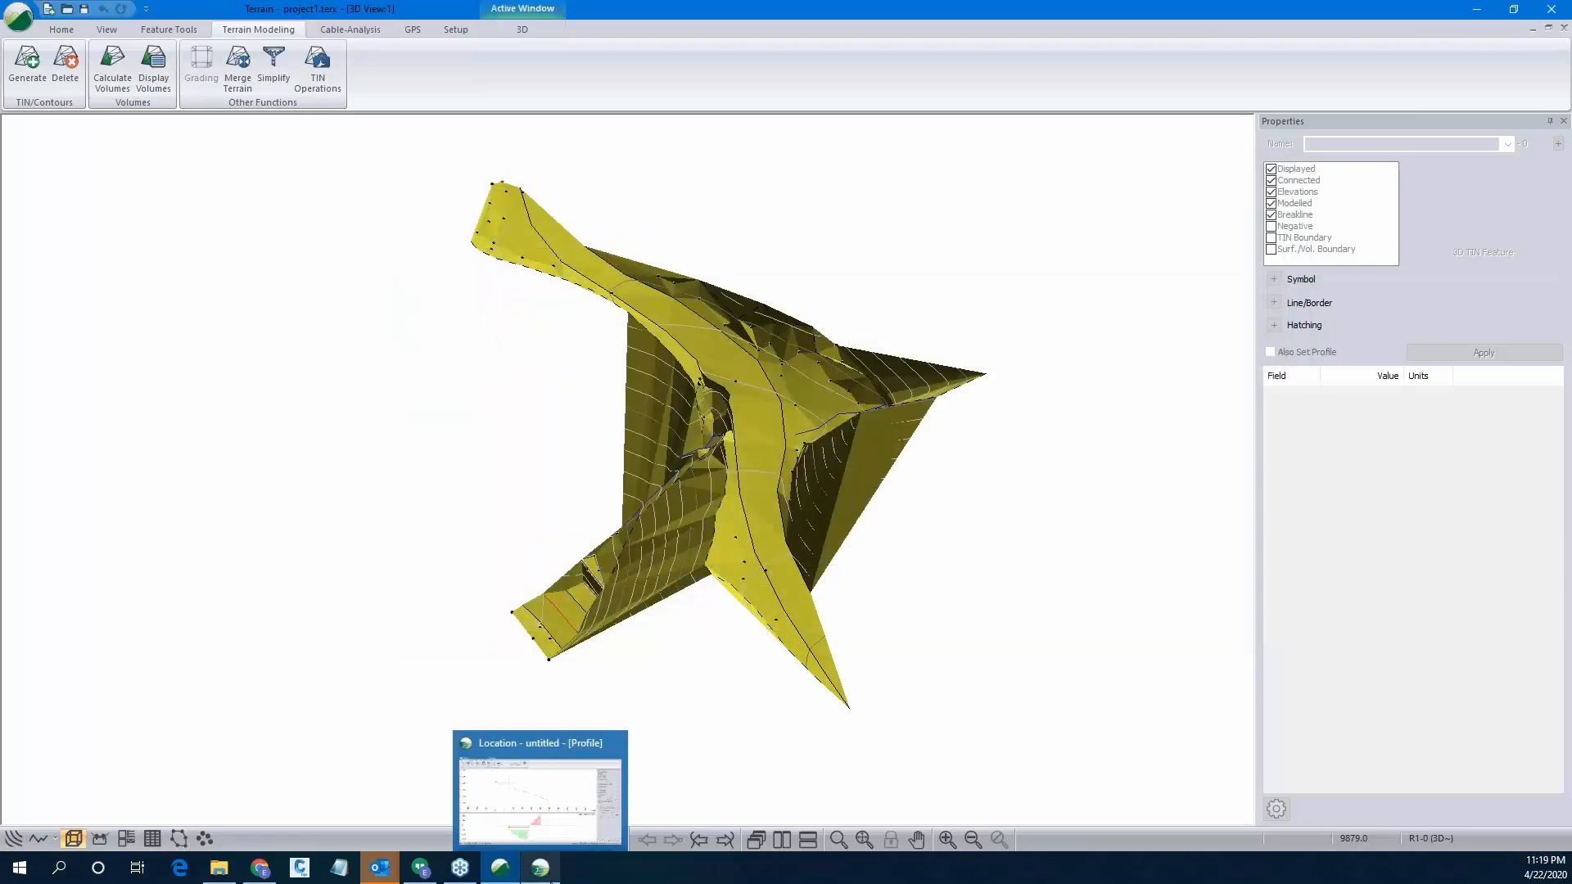
click(552, 881)
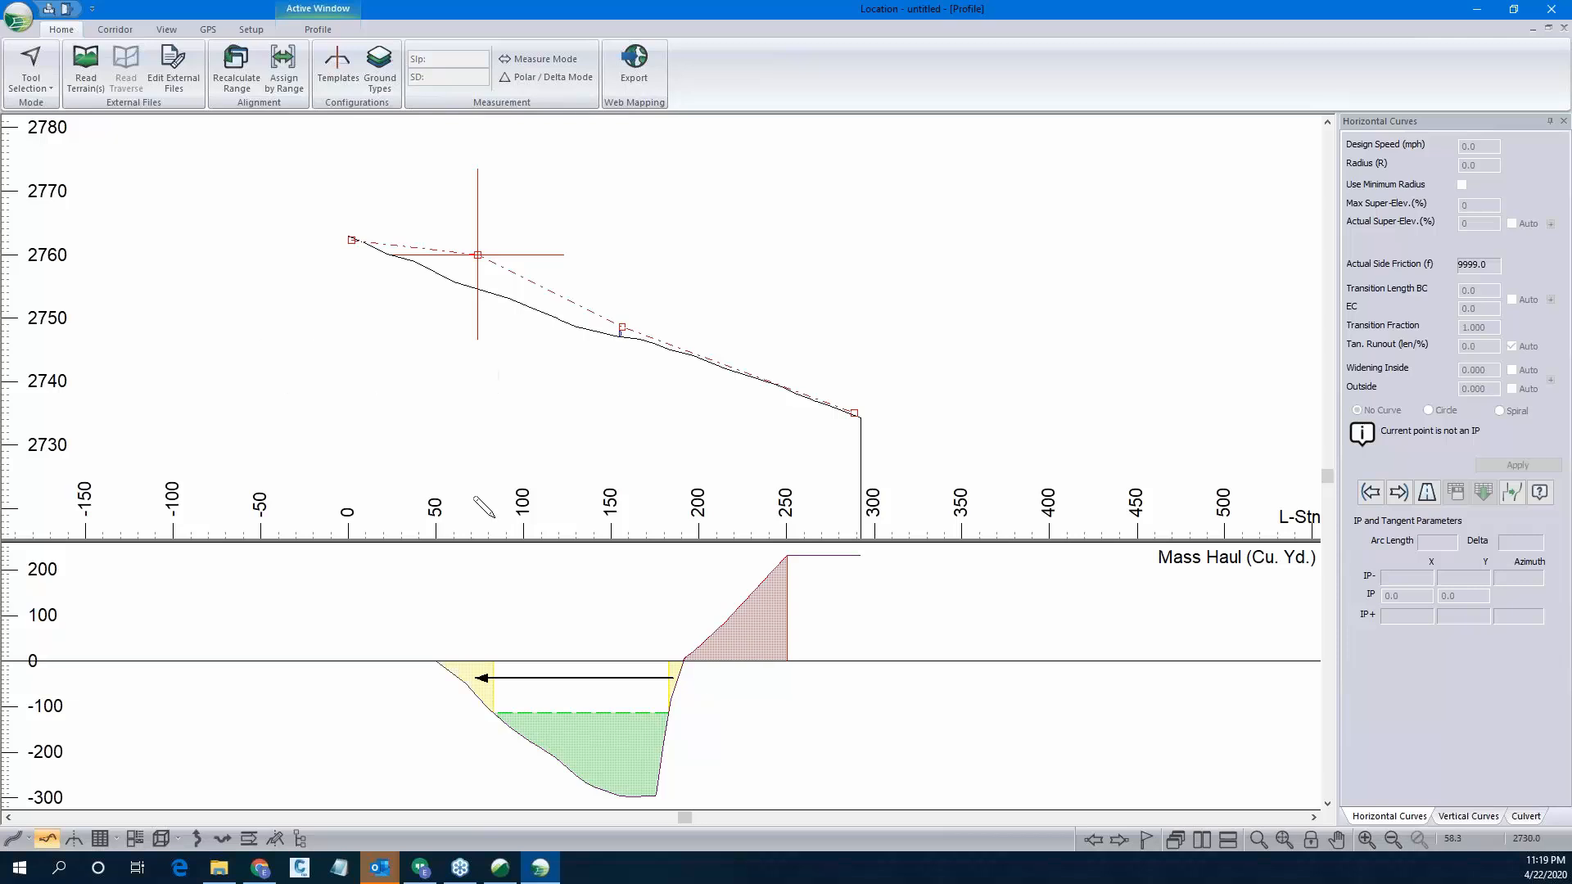
mouse_move(536, 874)
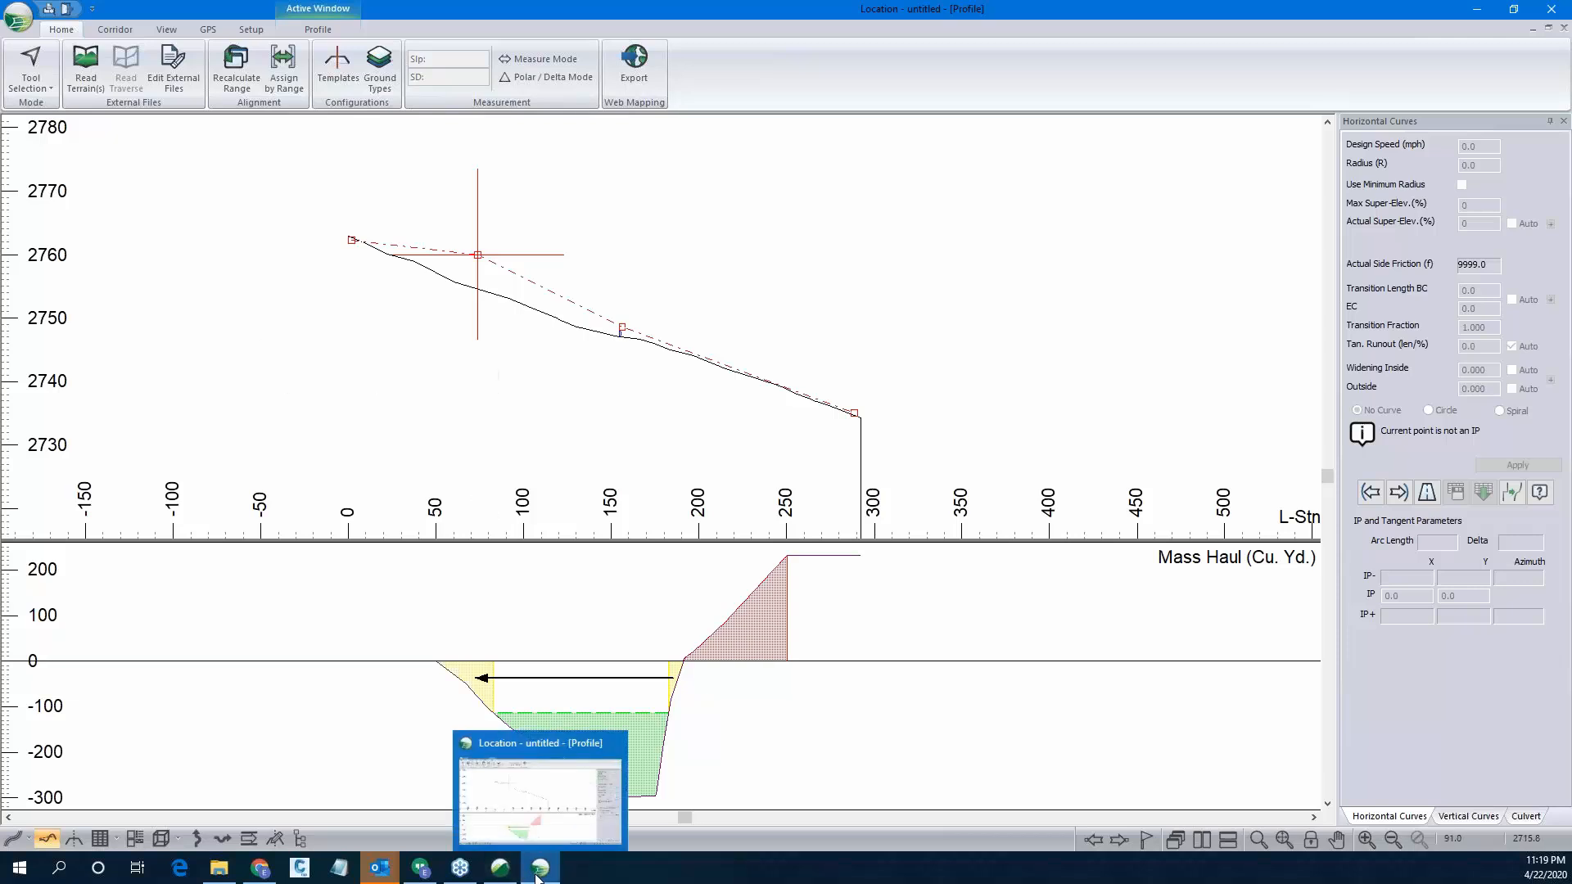
Return to the Terrain window and examine the terrain model's export formats again, including ASCII text (*.asc).
click(500, 868)
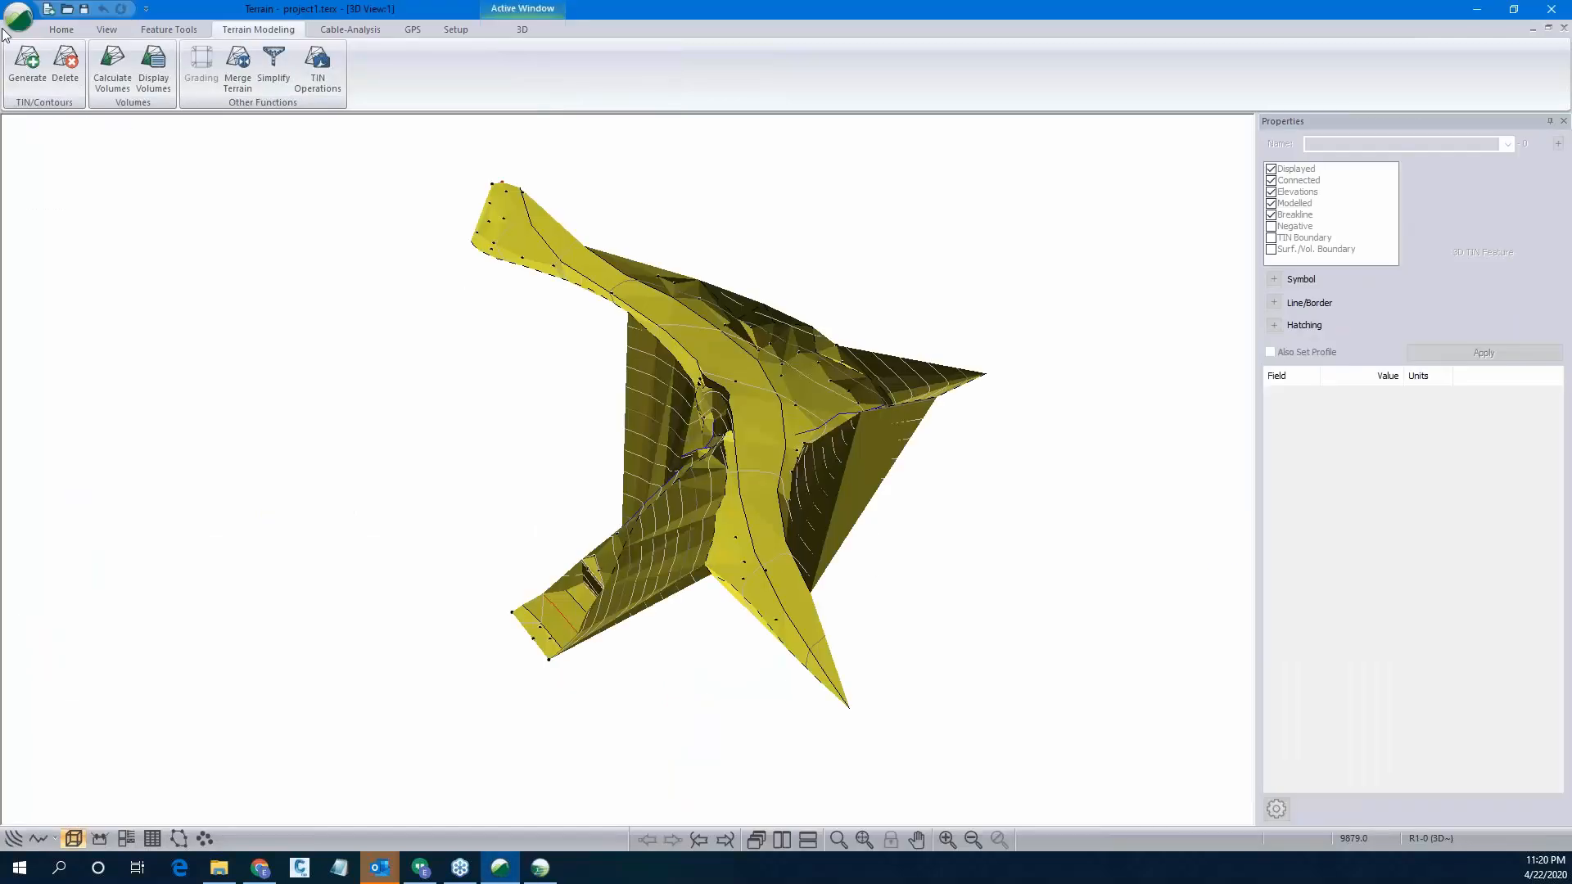
click(19, 25)
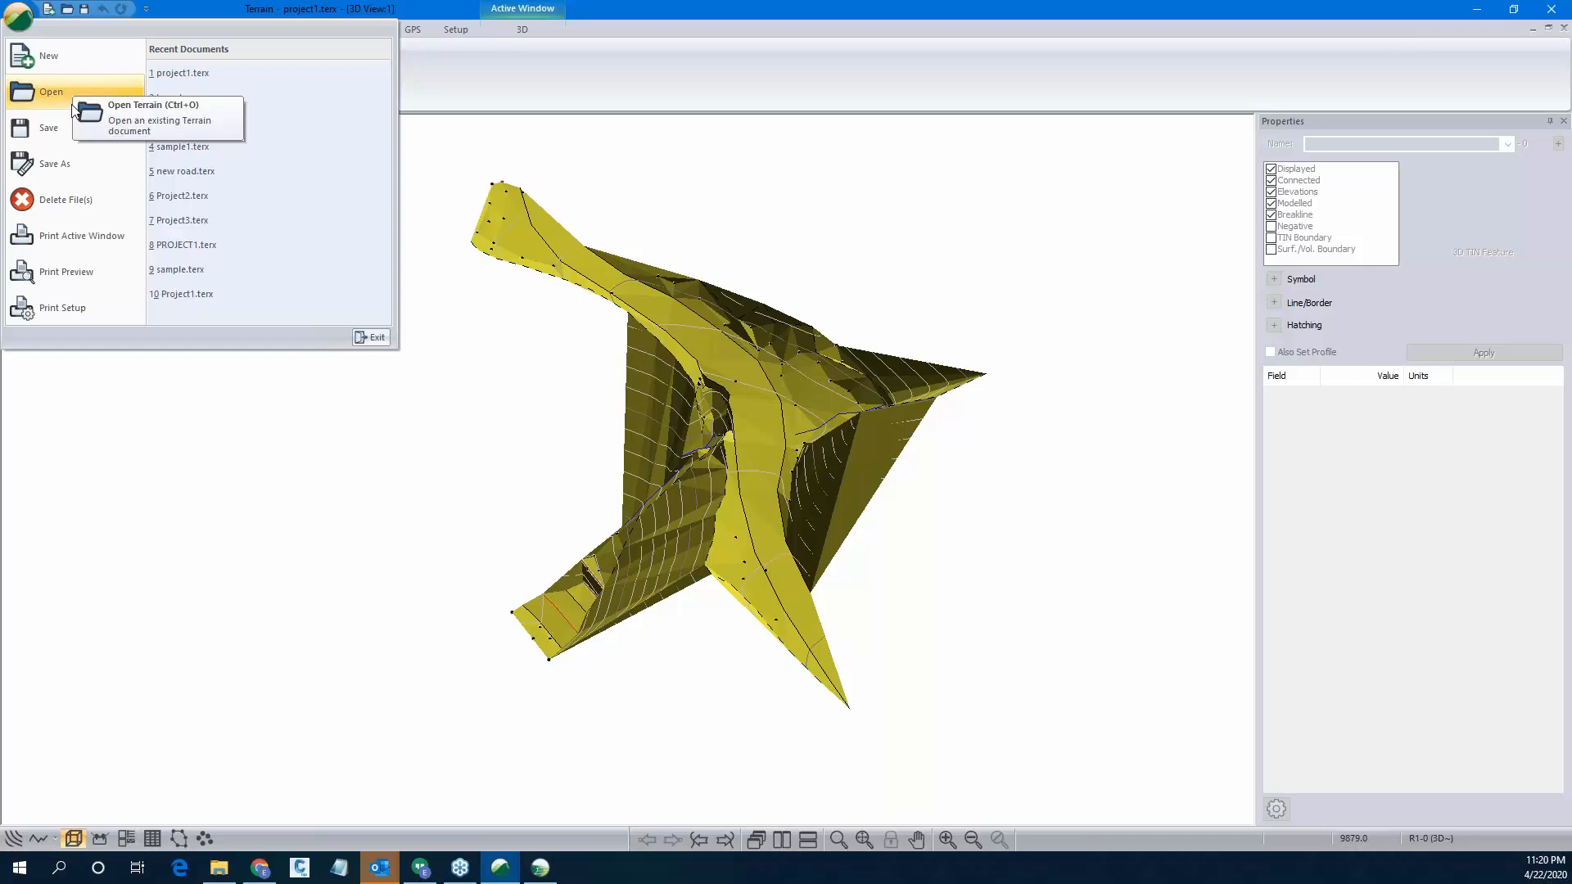
click(74, 161)
click(789, 582)
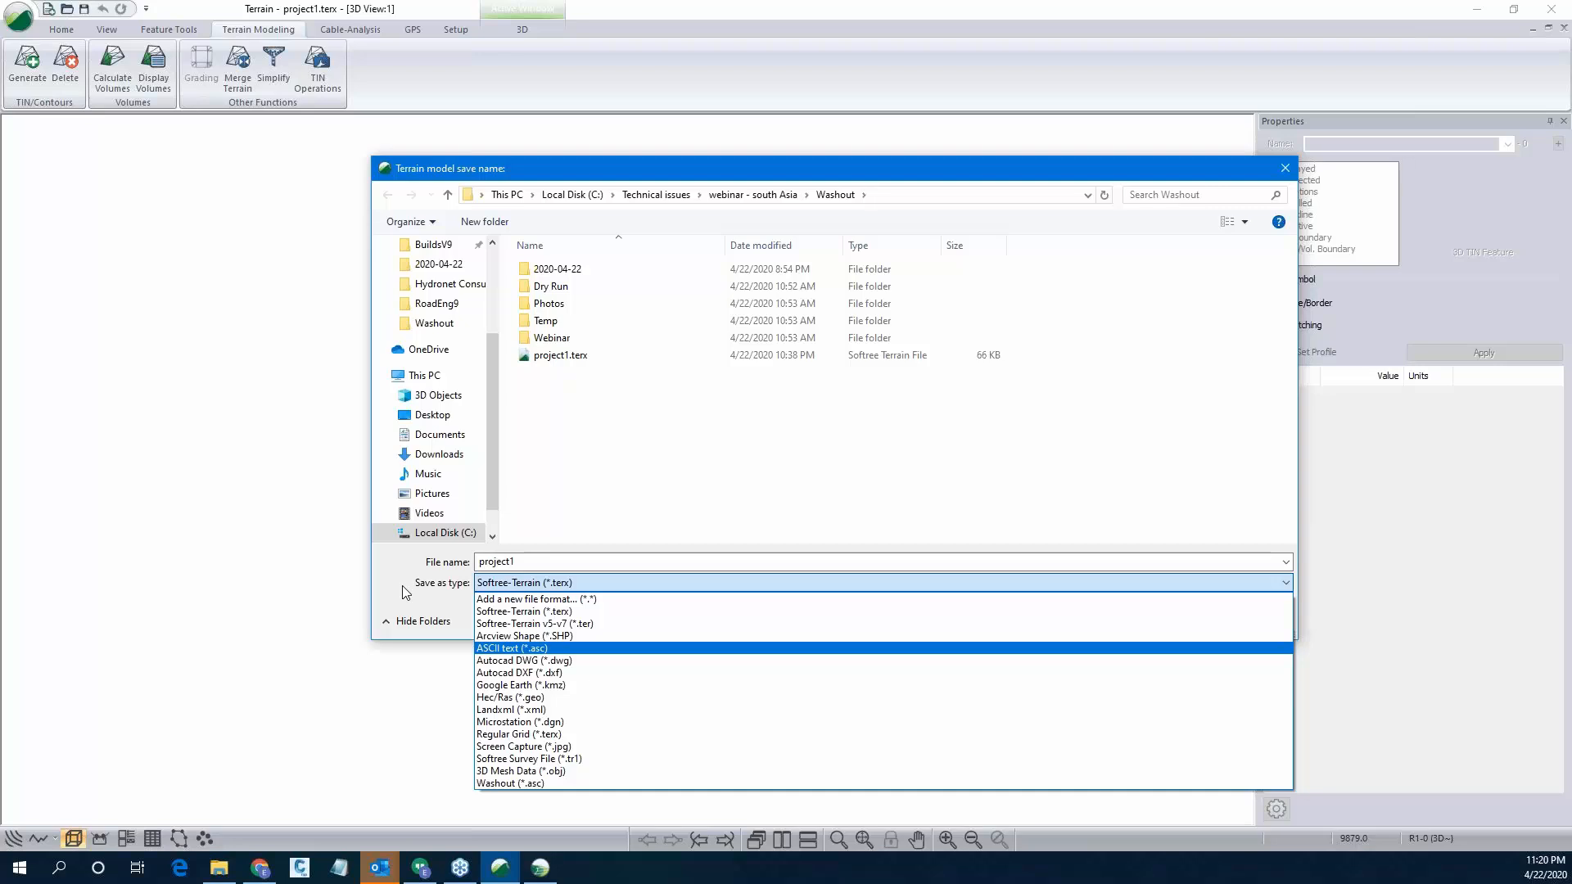
click(995, 610)
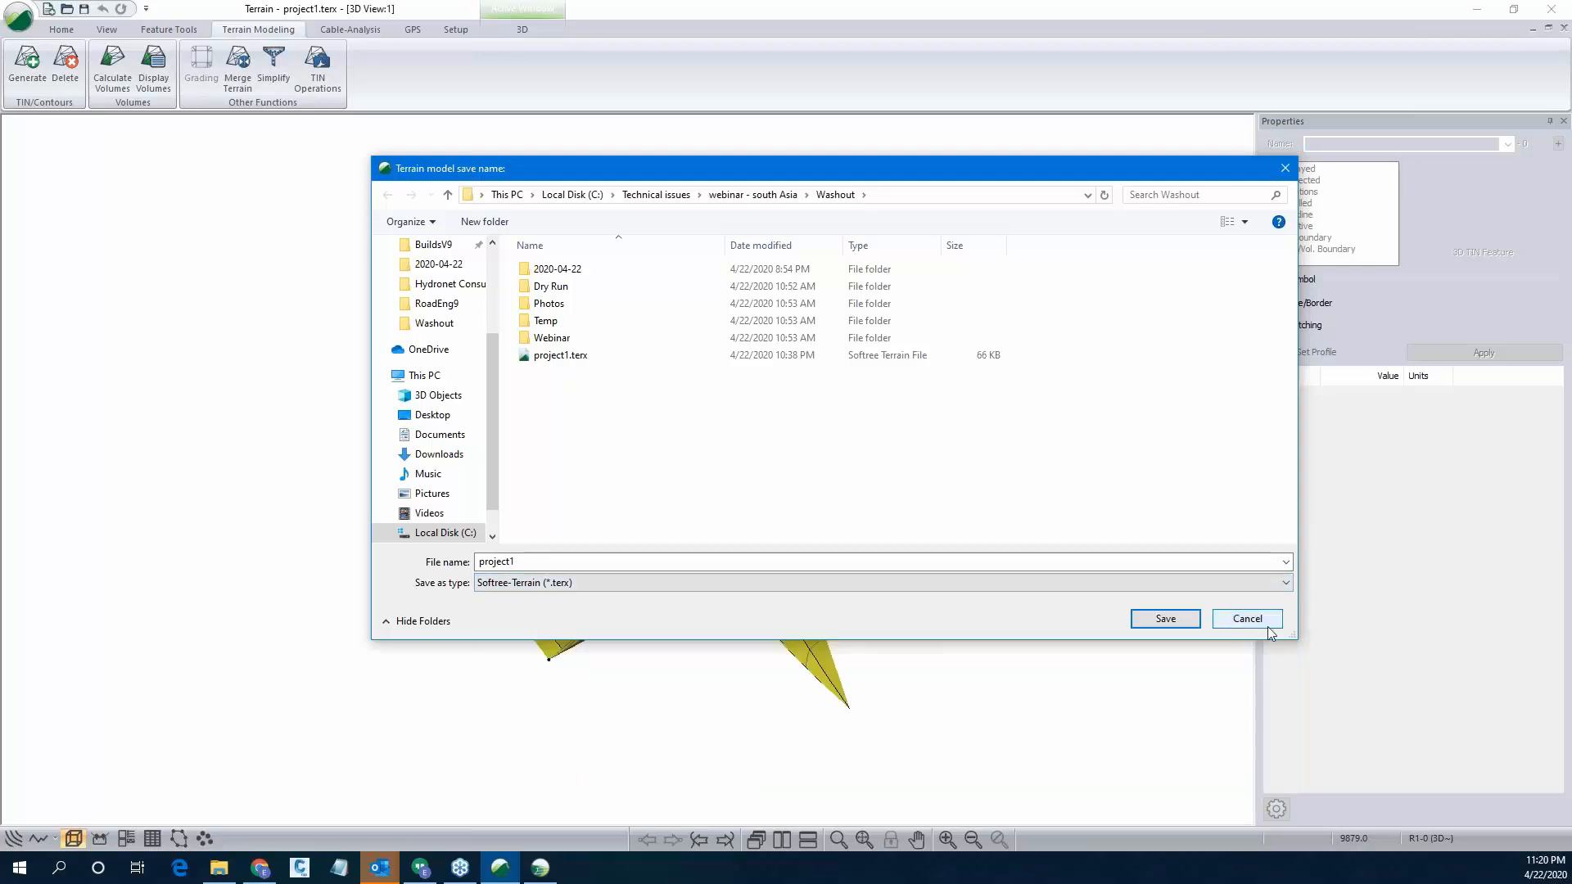